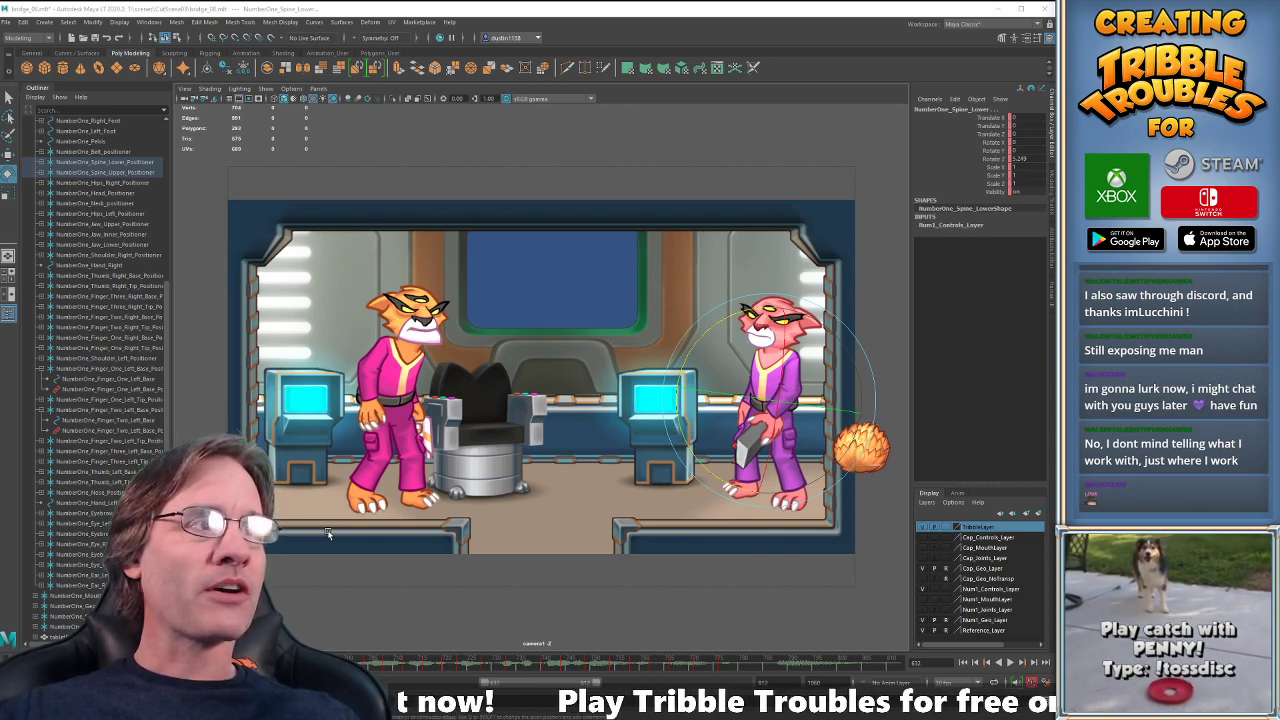
# - Play back the cutscene in short passes to review the two characters' acting around the device hand-off
pyautogui.click(536, 4)
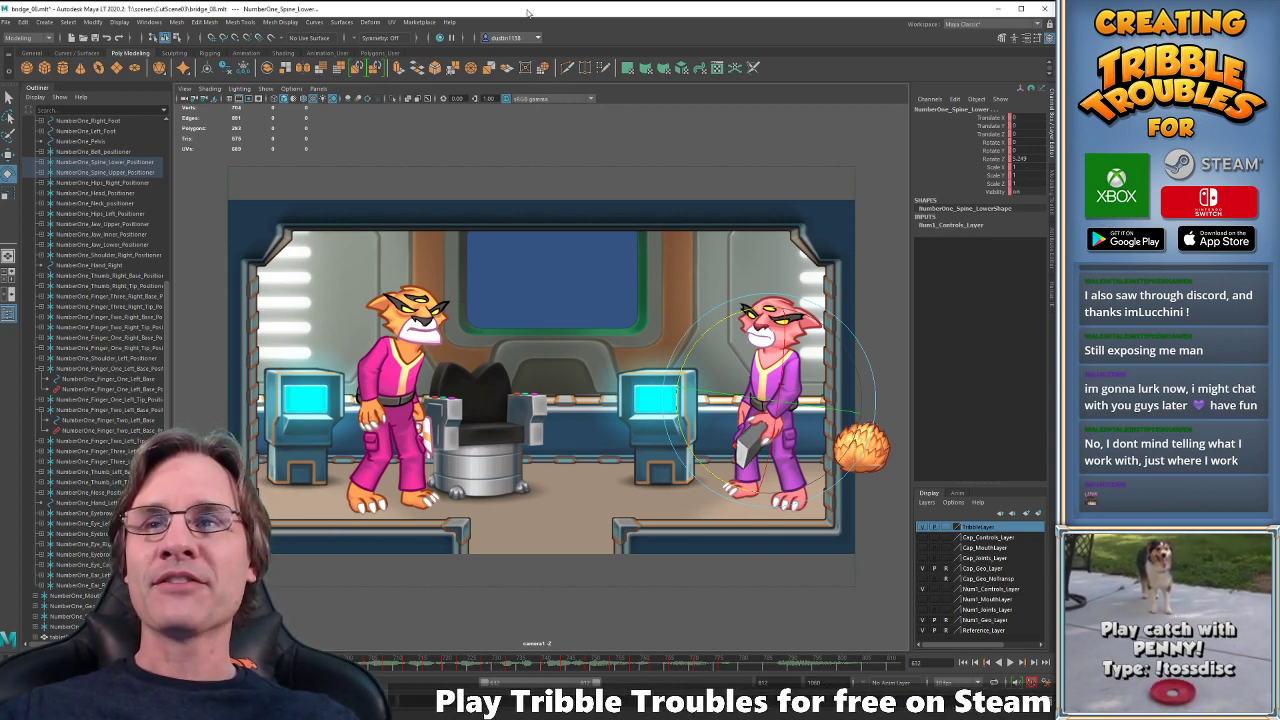
pyautogui.press('.')
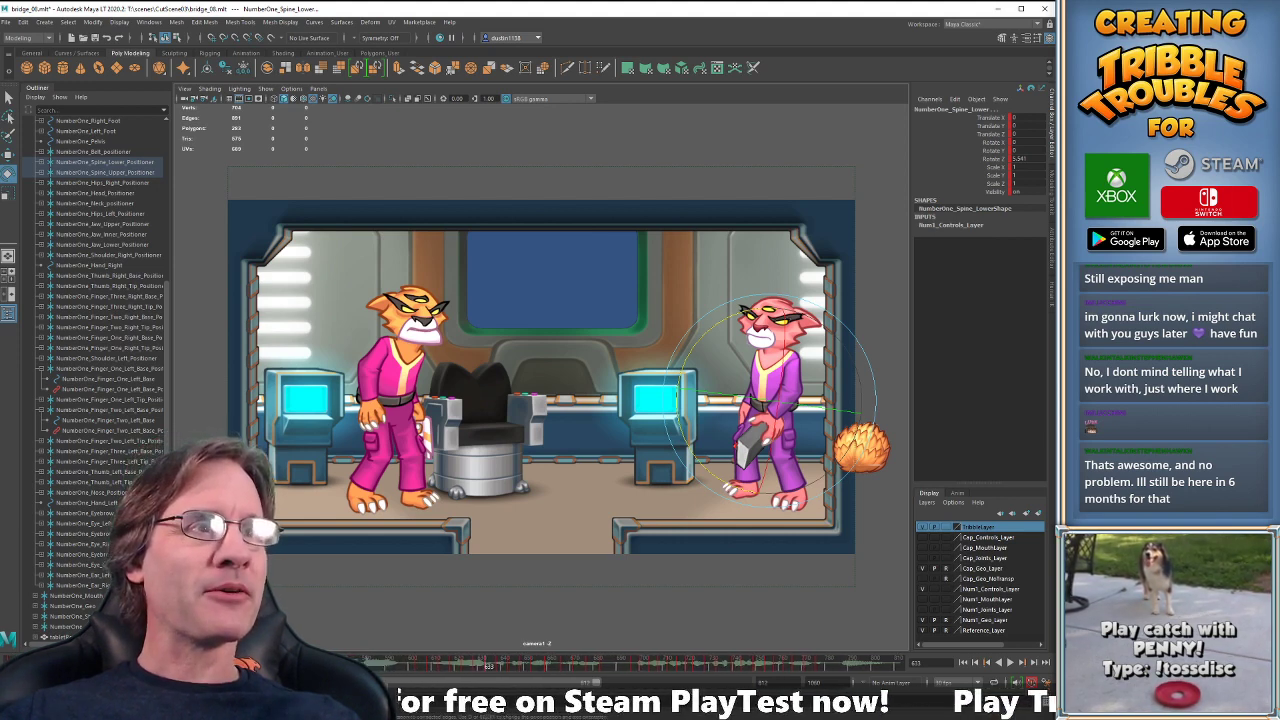
pyautogui.hotkey('alt', 'shift', 'v')
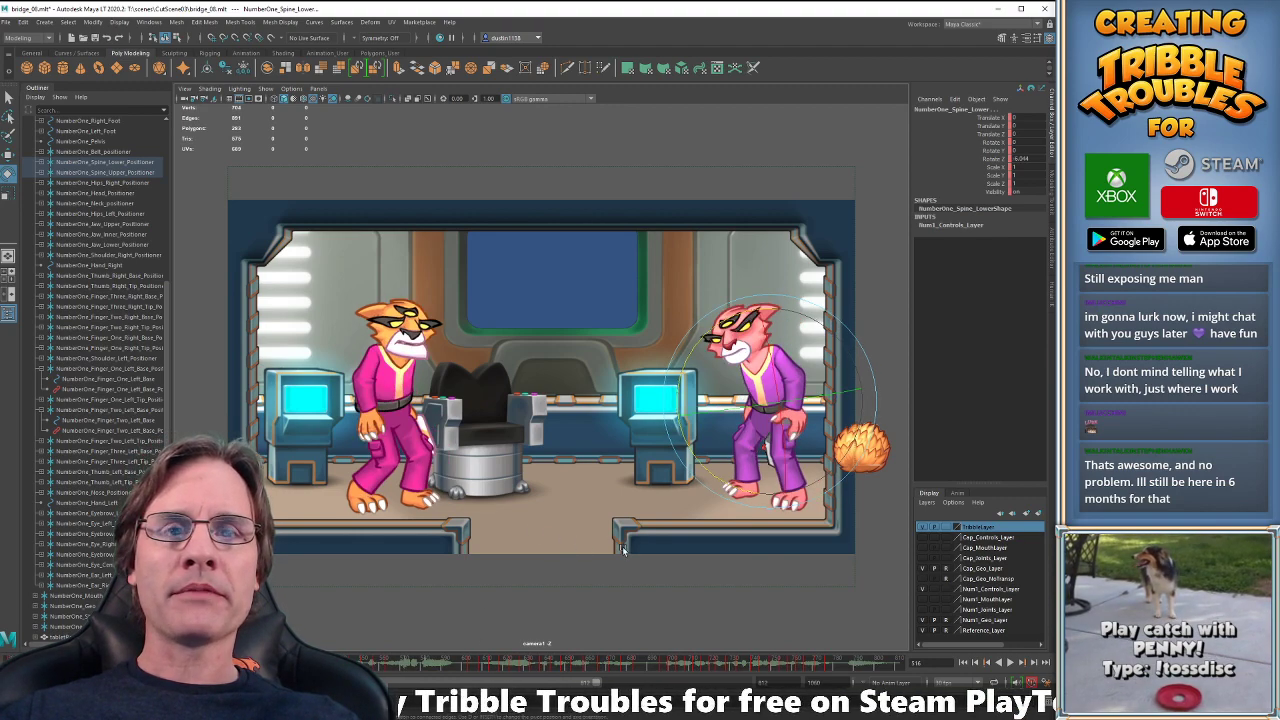
pyautogui.hotkey('alt', 'v')
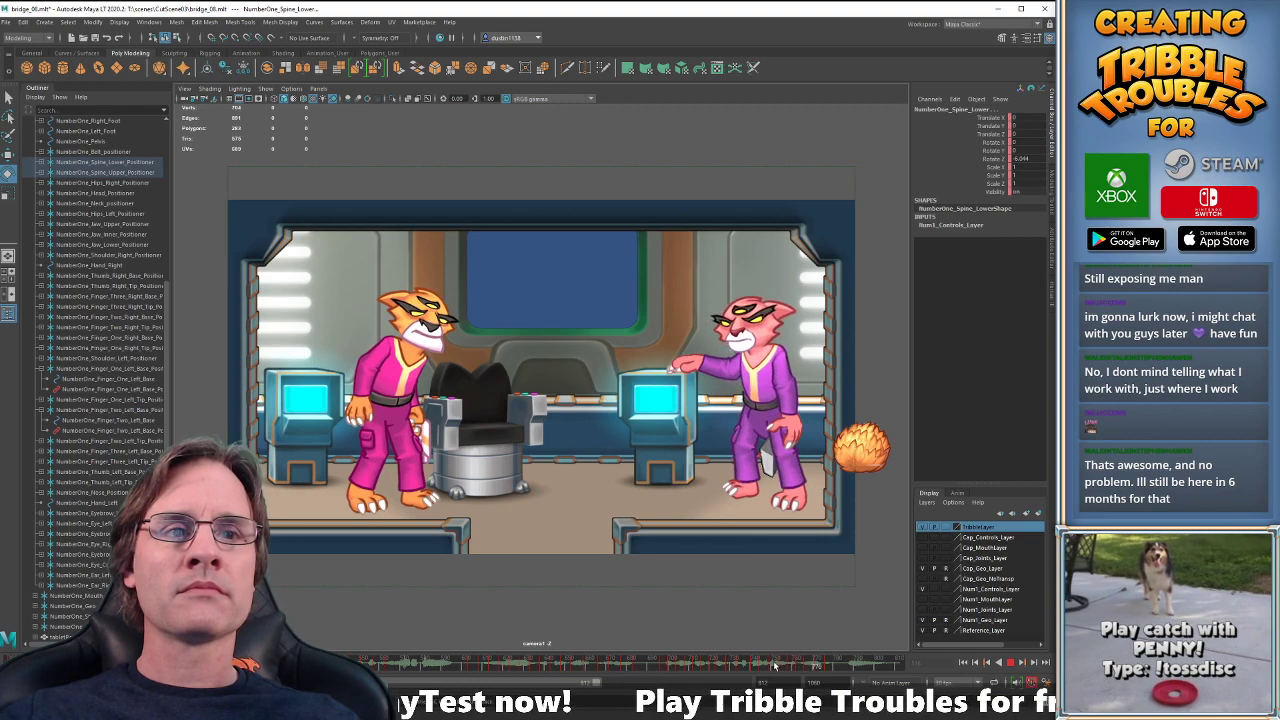
pyautogui.hotkey('alt', 'v')
pyautogui.hotkey('alt', 'v')
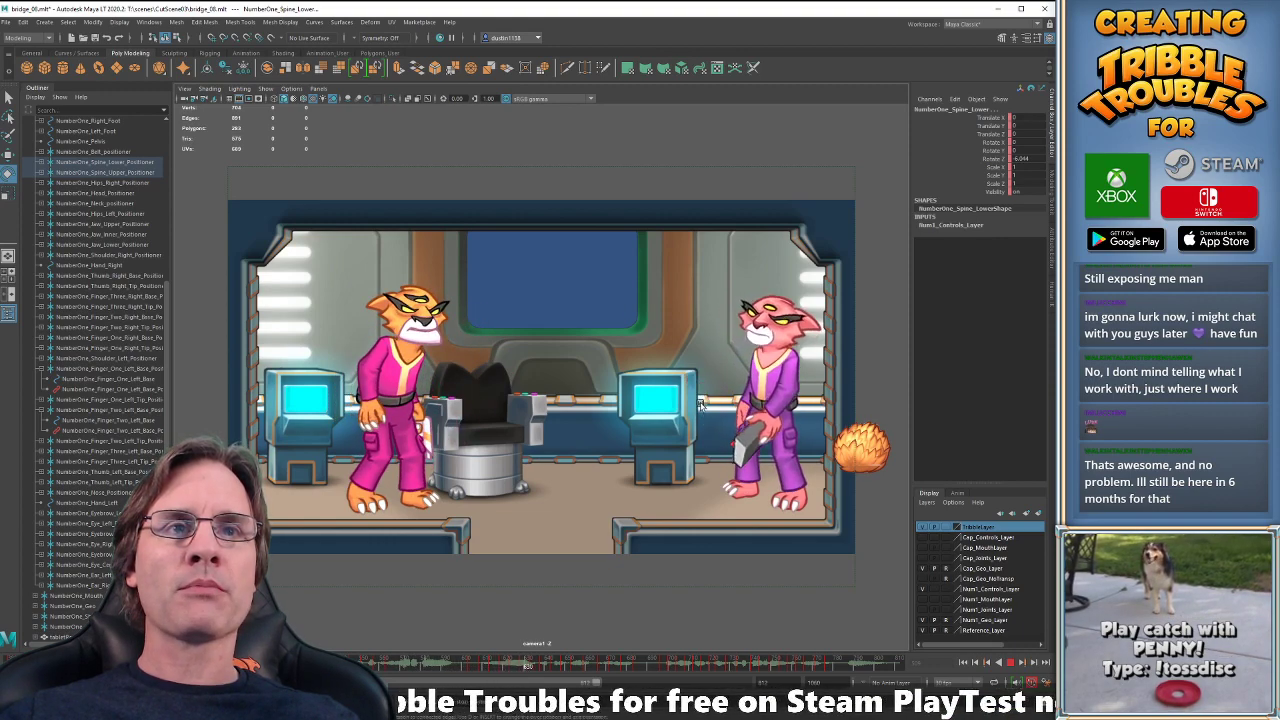
pyautogui.hotkey('alt', 'v')
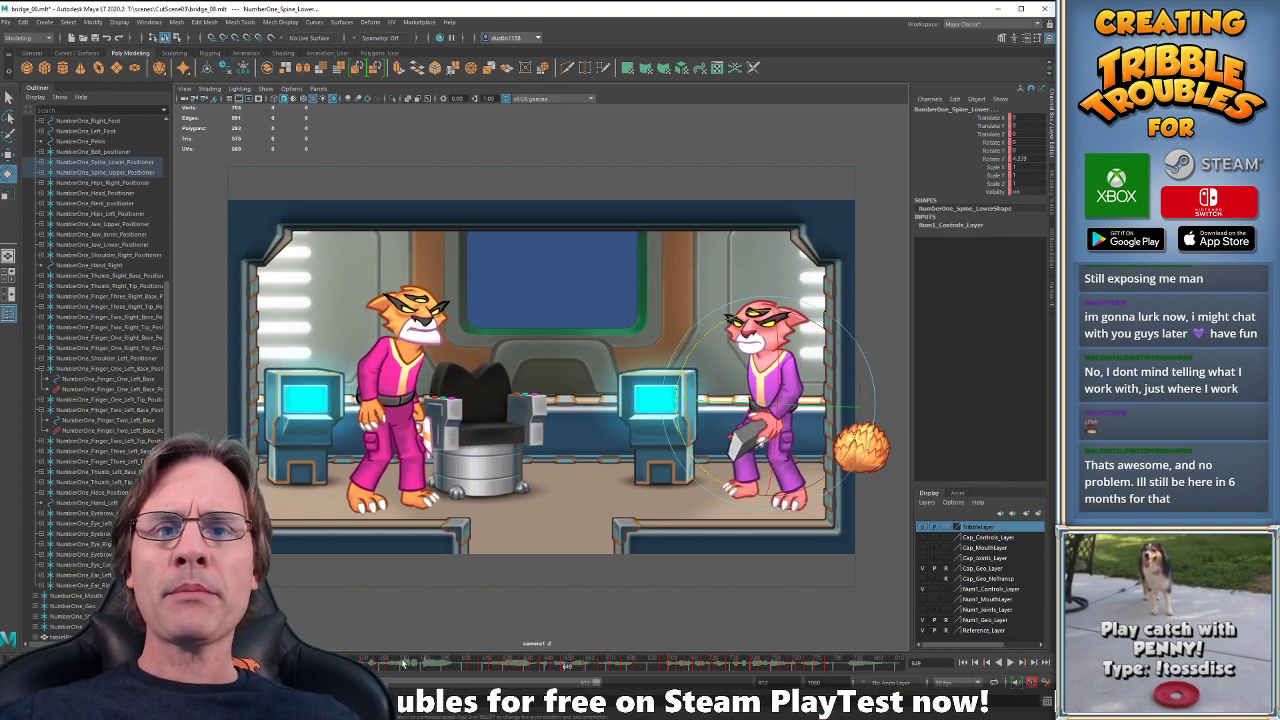
pyautogui.hotkey('alt', 'v')
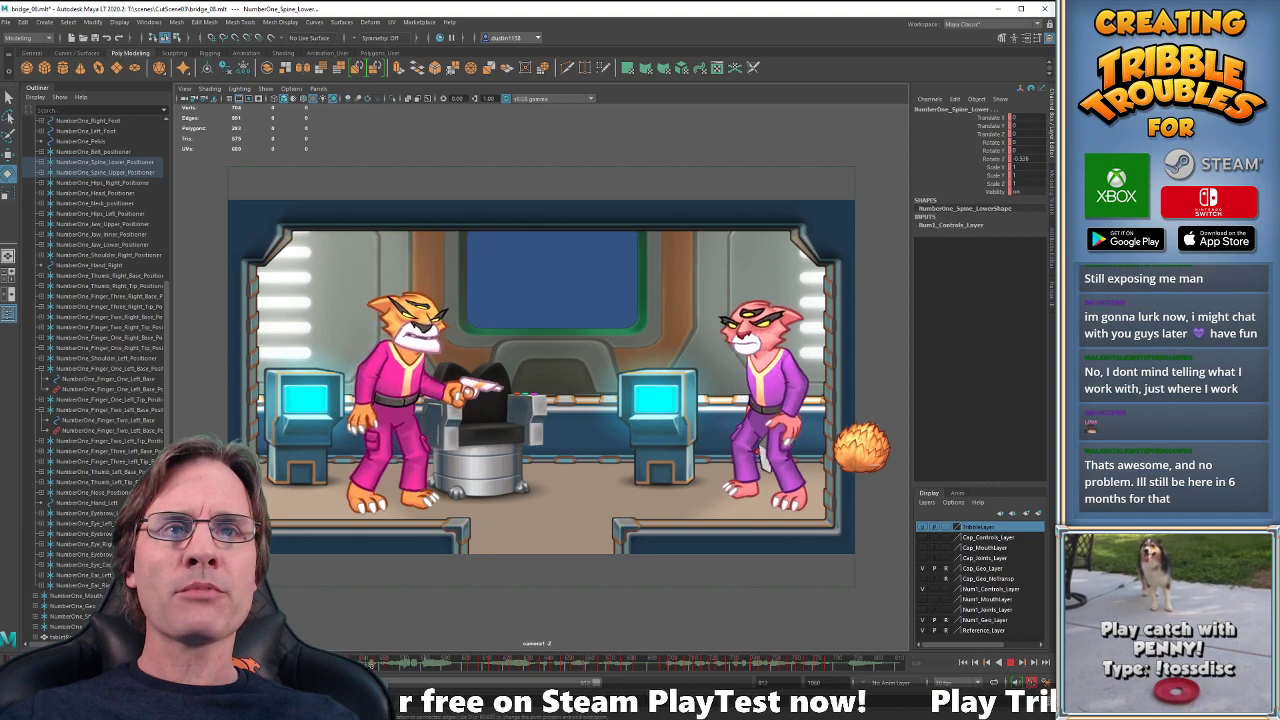
# - Replay the earlier dialogue section and the whole cutscene from its first frame to judge the timing
pyautogui.click(444, 663)
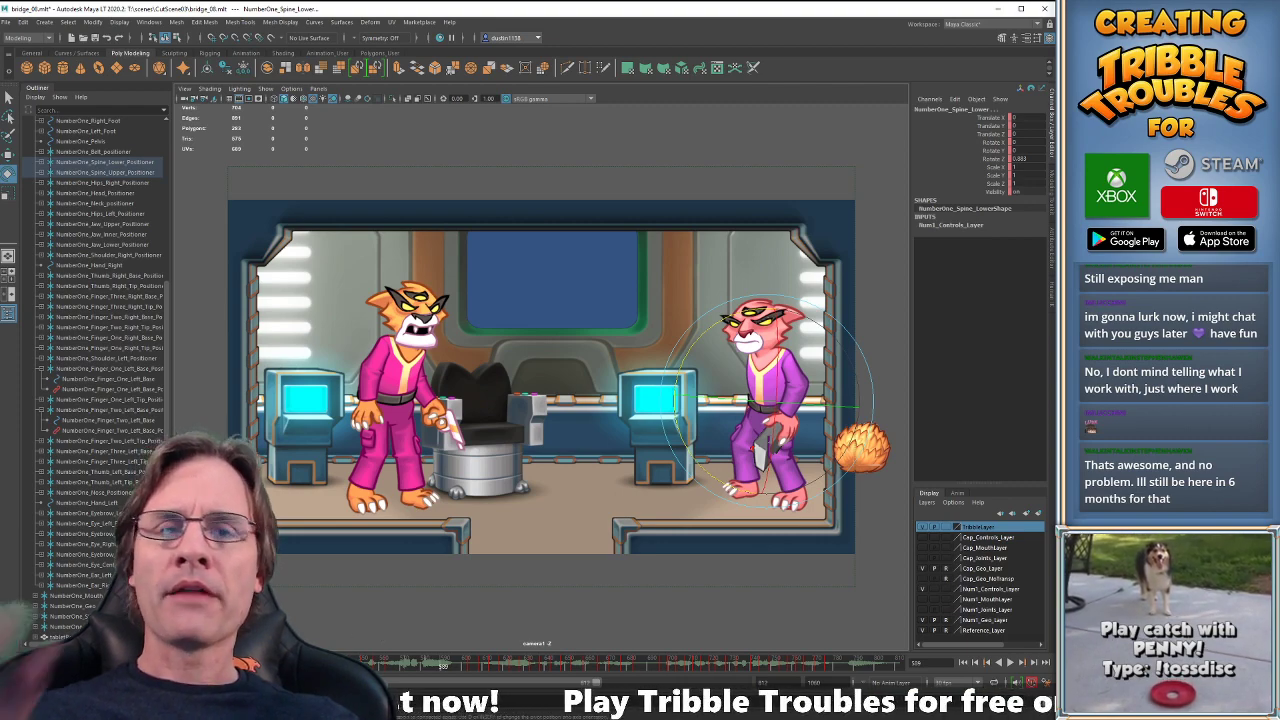
pyautogui.click(89, 663)
pyautogui.hotkey('alt', 'v')
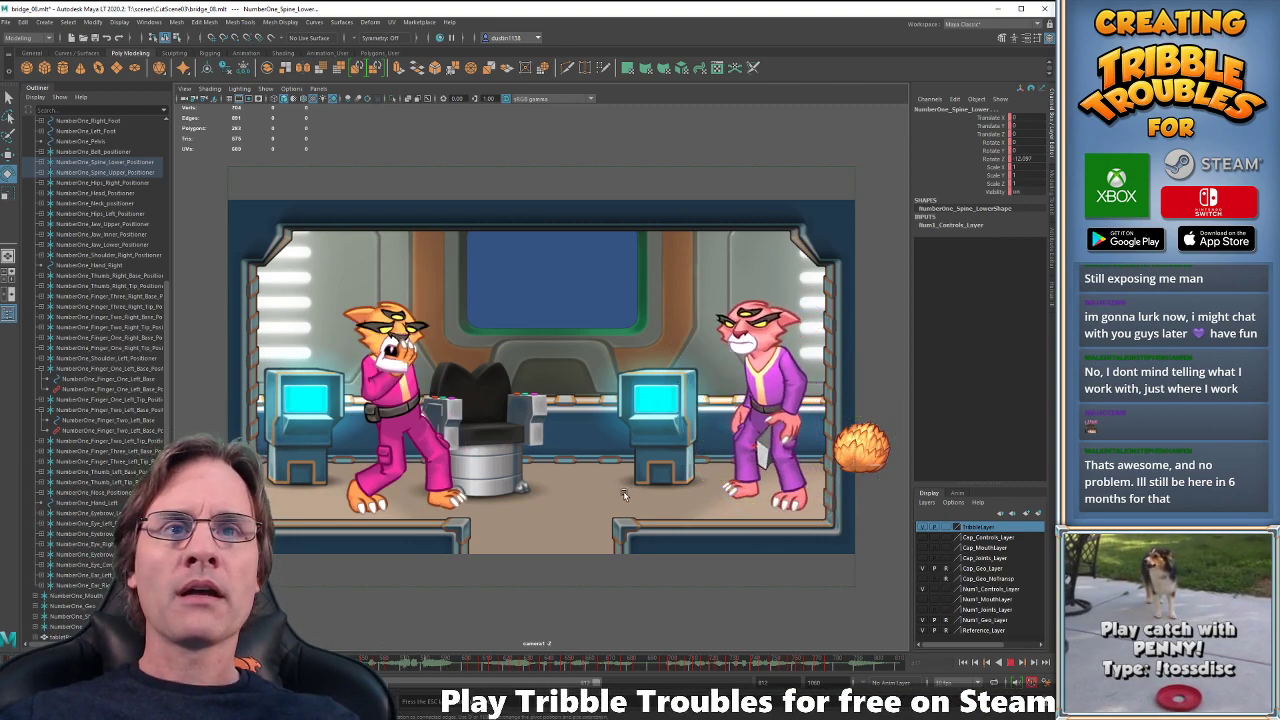
pyautogui.hotkey('alt', 'v')
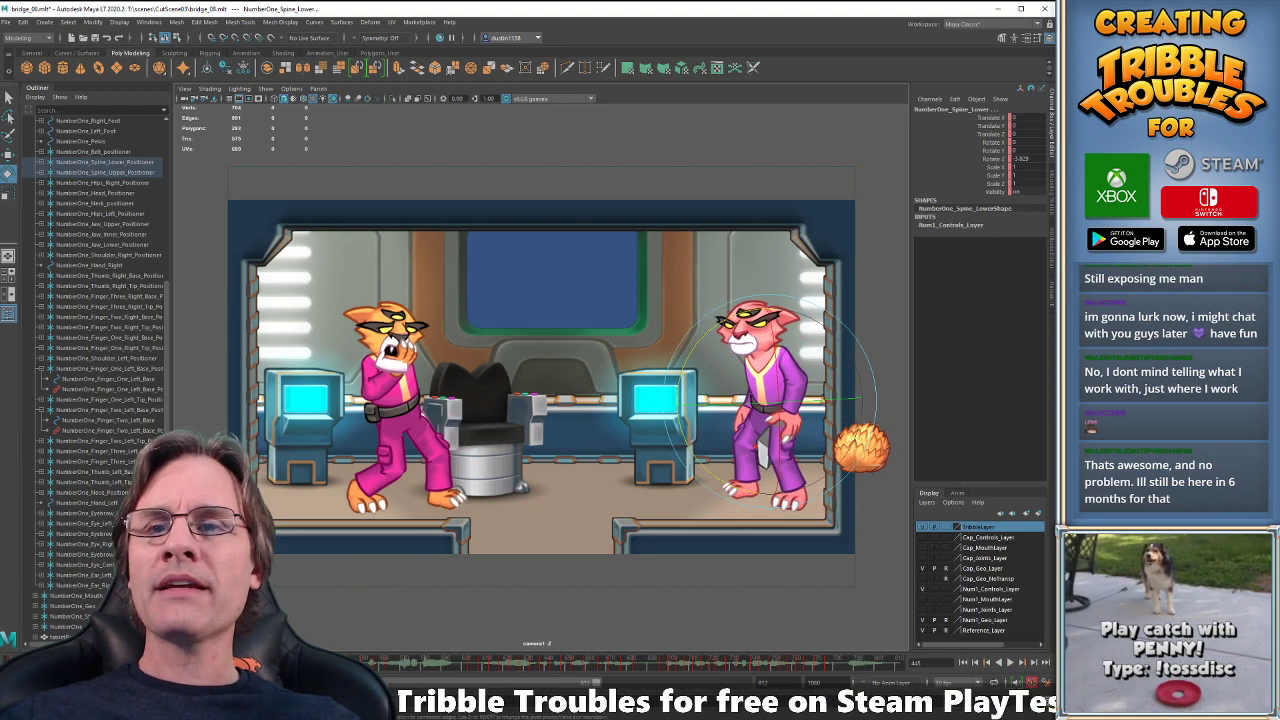
pyautogui.hotkey('alt', 'shift', 'v')
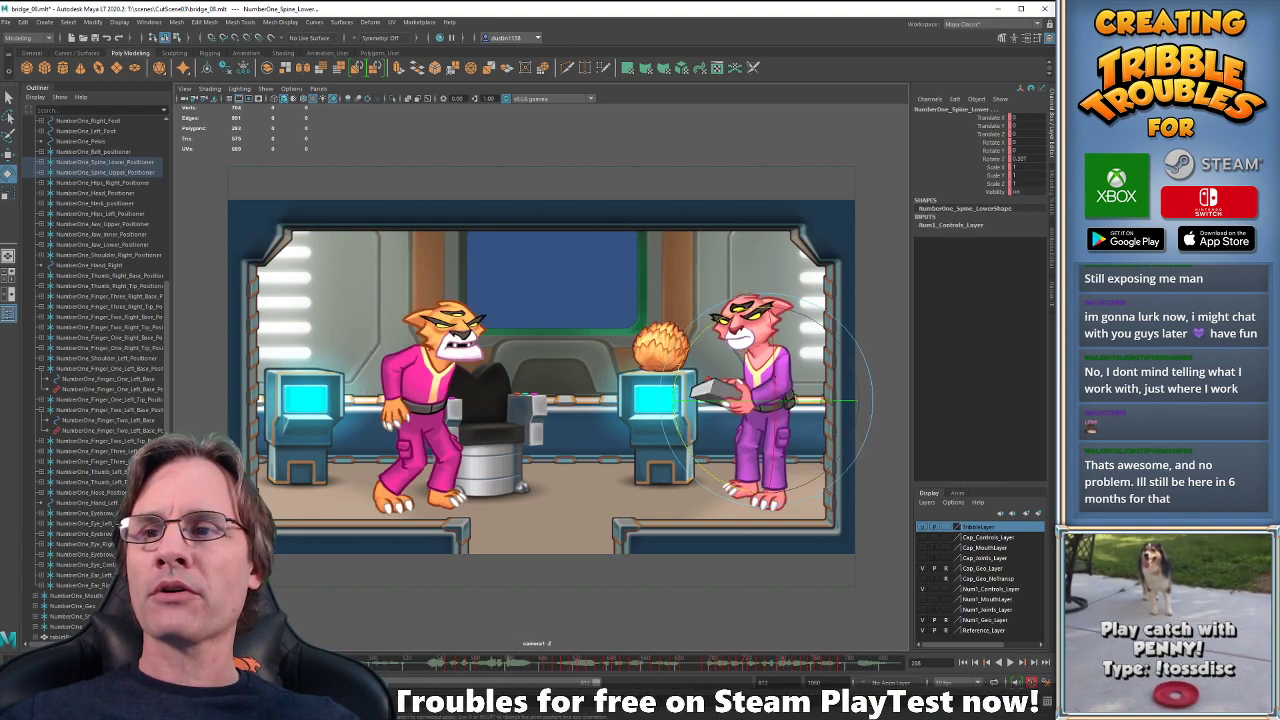
pyautogui.hotkey('alt', 'v')
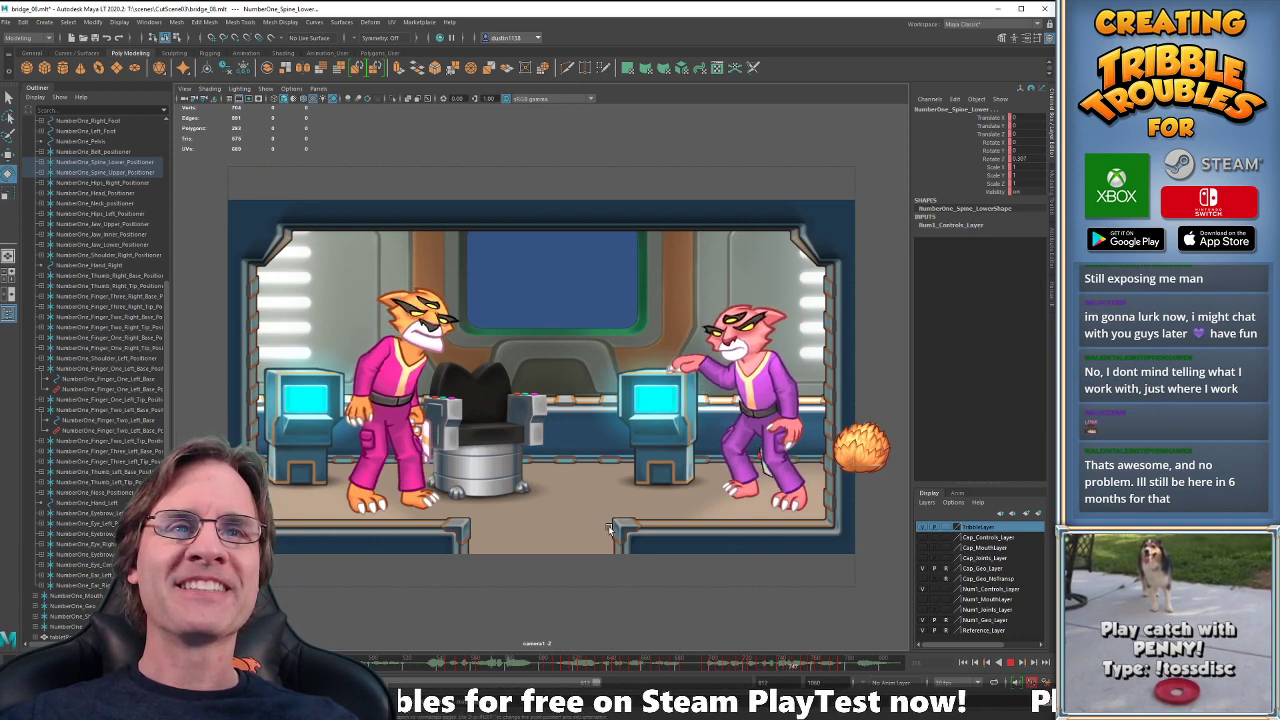
pyautogui.press('Escape')
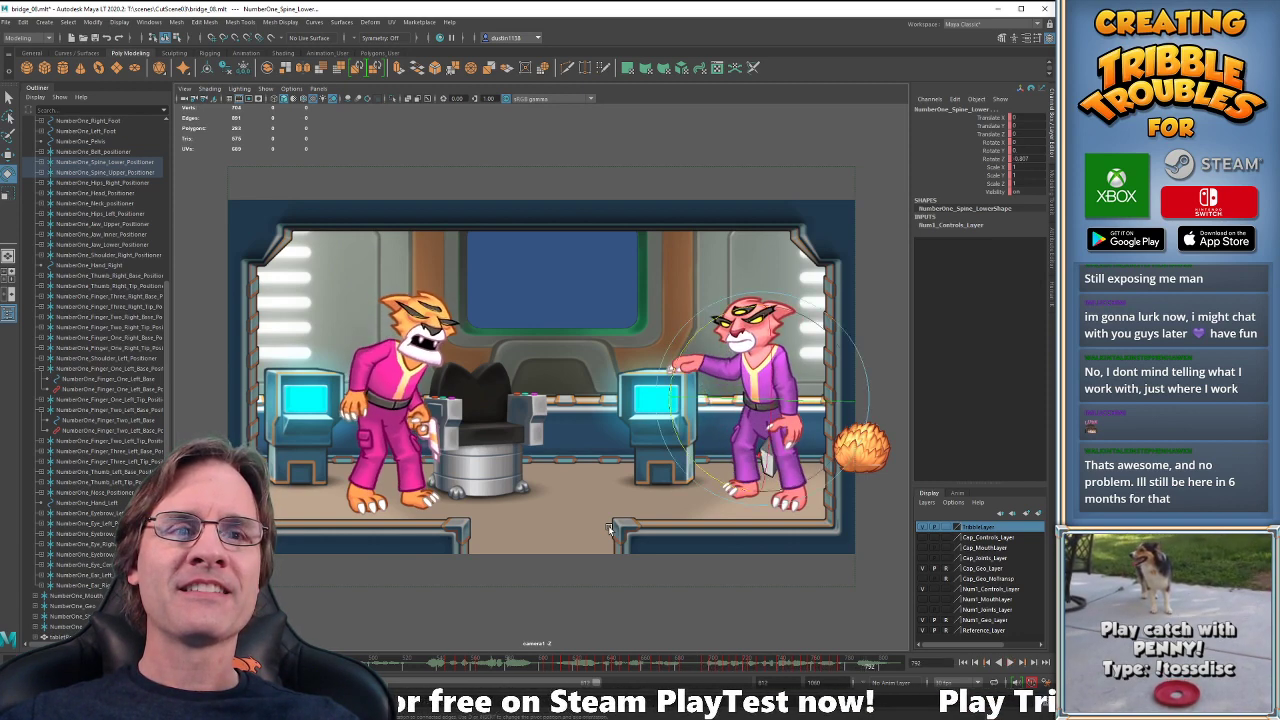
# - Replay the section where the purple-suited character reaches for the console to check the hand motion
pyautogui.click(685, 666)
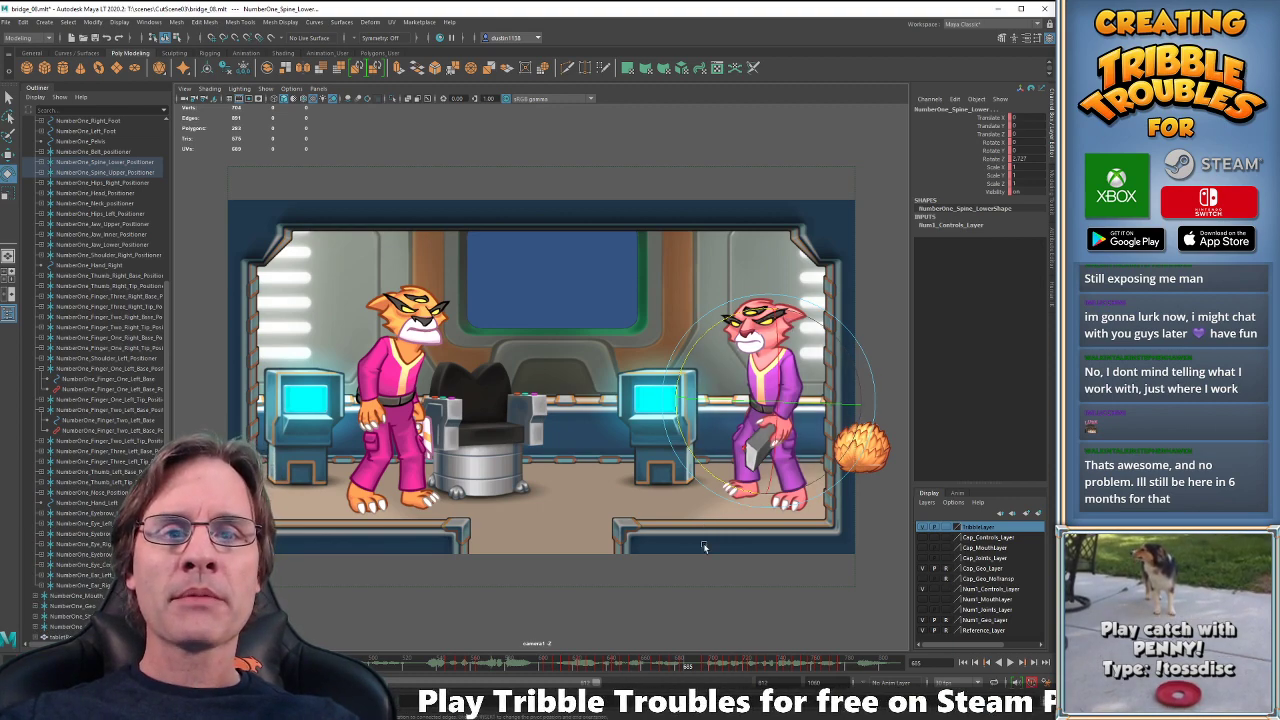
pyautogui.hotkey('alt', 'v')
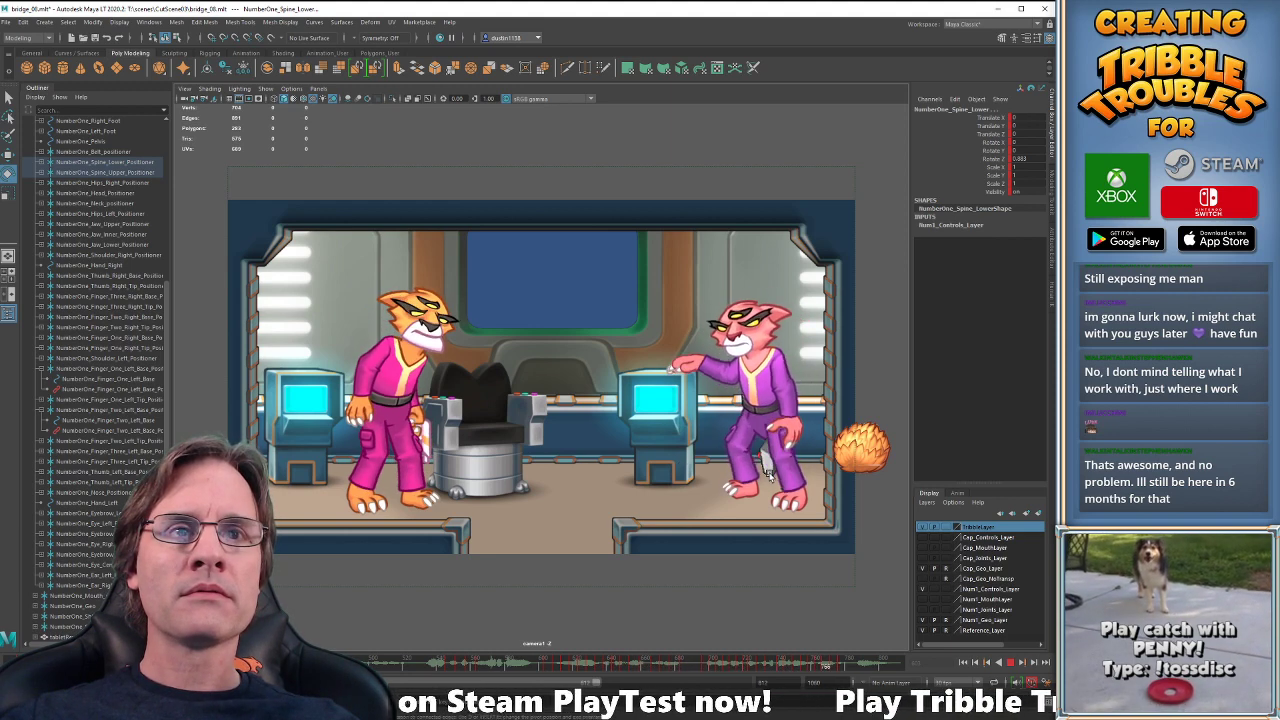
pyautogui.hotkey('alt', 'v')
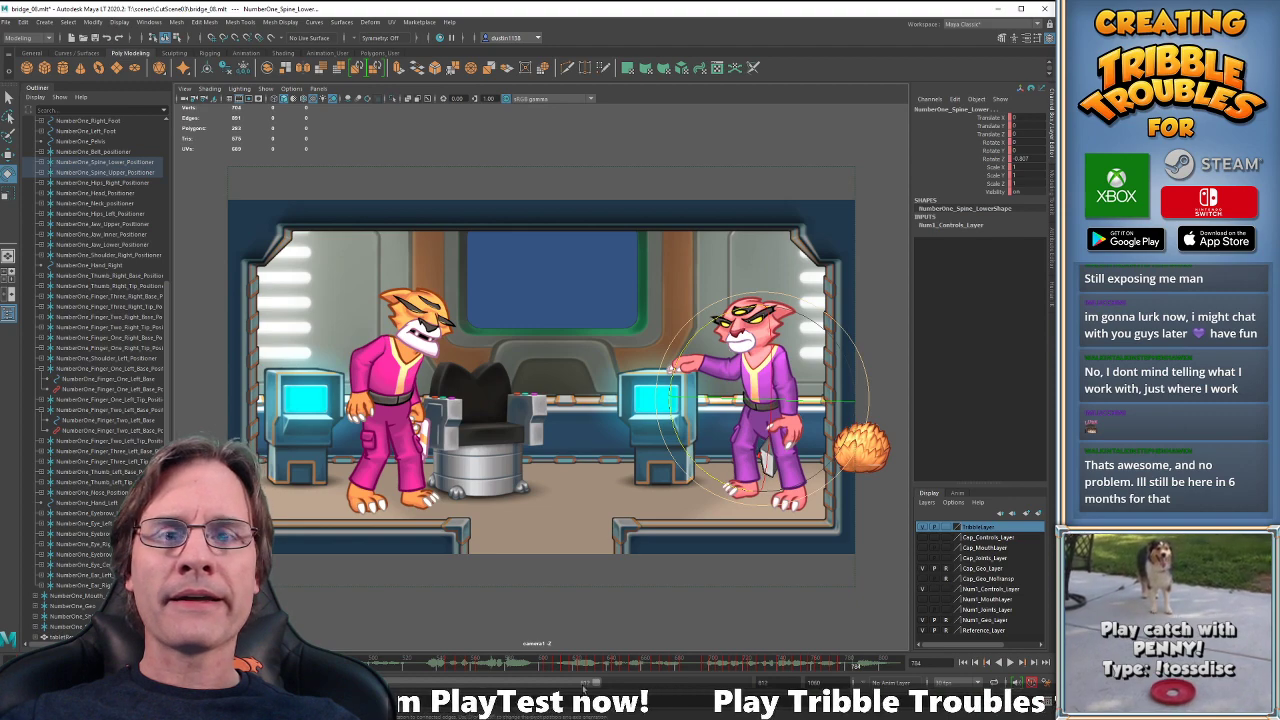
pyautogui.click(655, 669)
pyautogui.hotkey('alt', 'v')
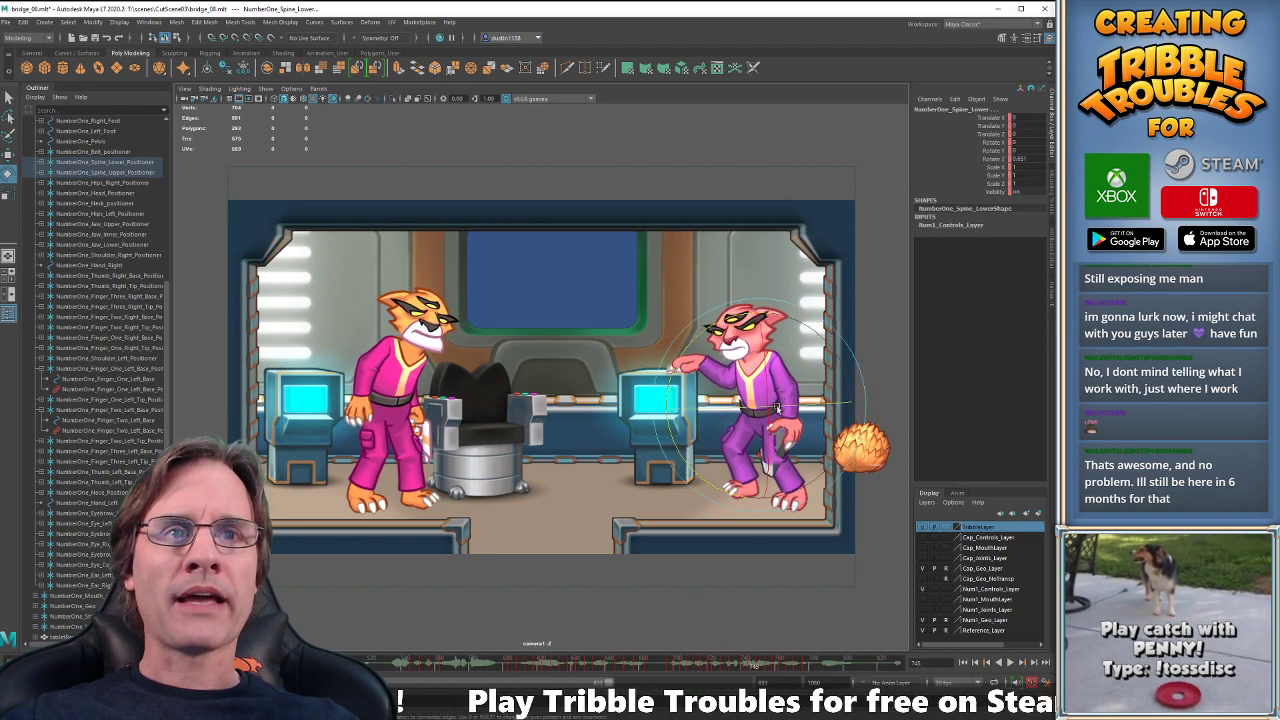
pyautogui.hotkey('alt', 'v')
# - Switch to the two-view layout with the character close-up and select the NumberOne_Hand_Right control
pyautogui.press('space')
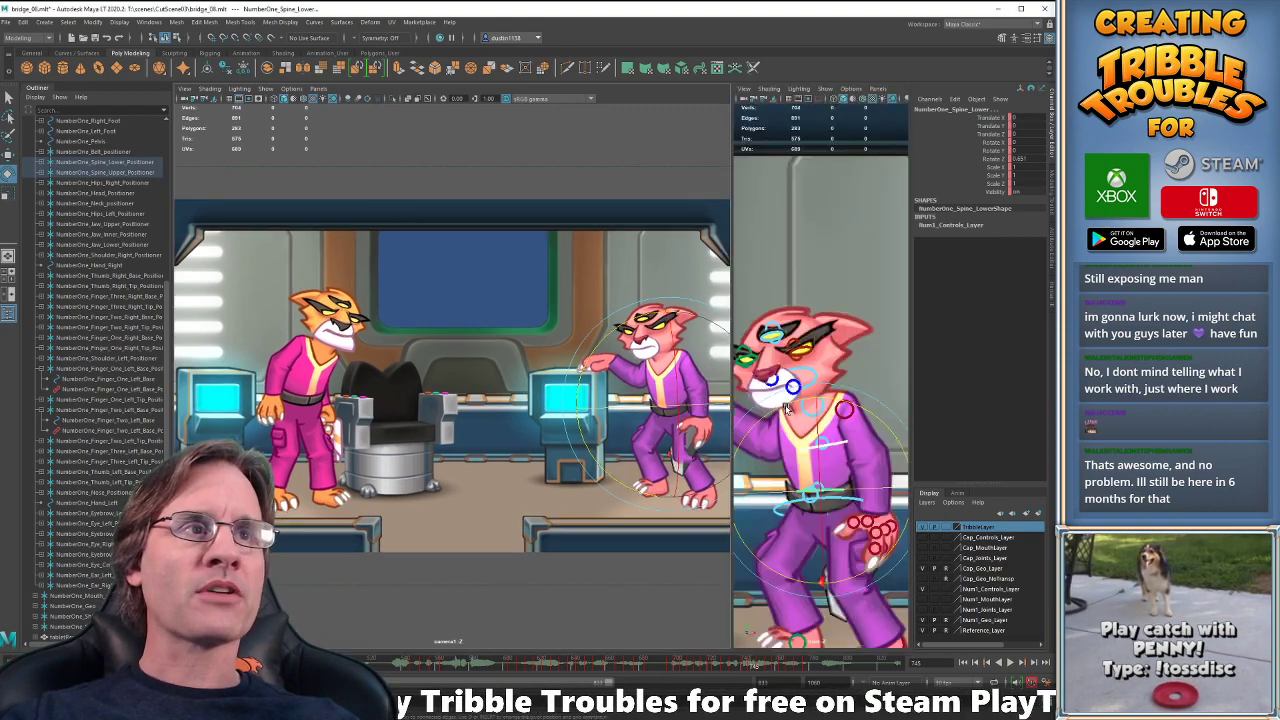
pyautogui.click(860, 530)
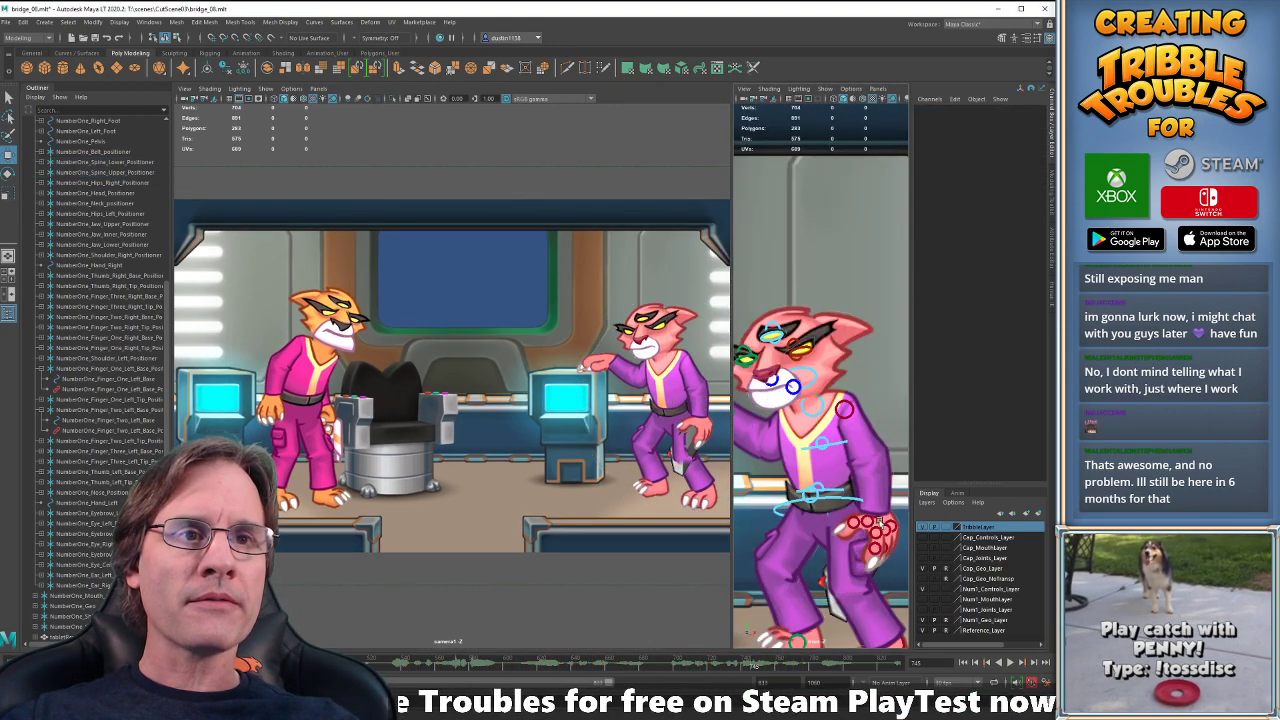
pyautogui.click(881, 521)
pyautogui.hotkey('alt', 'v')
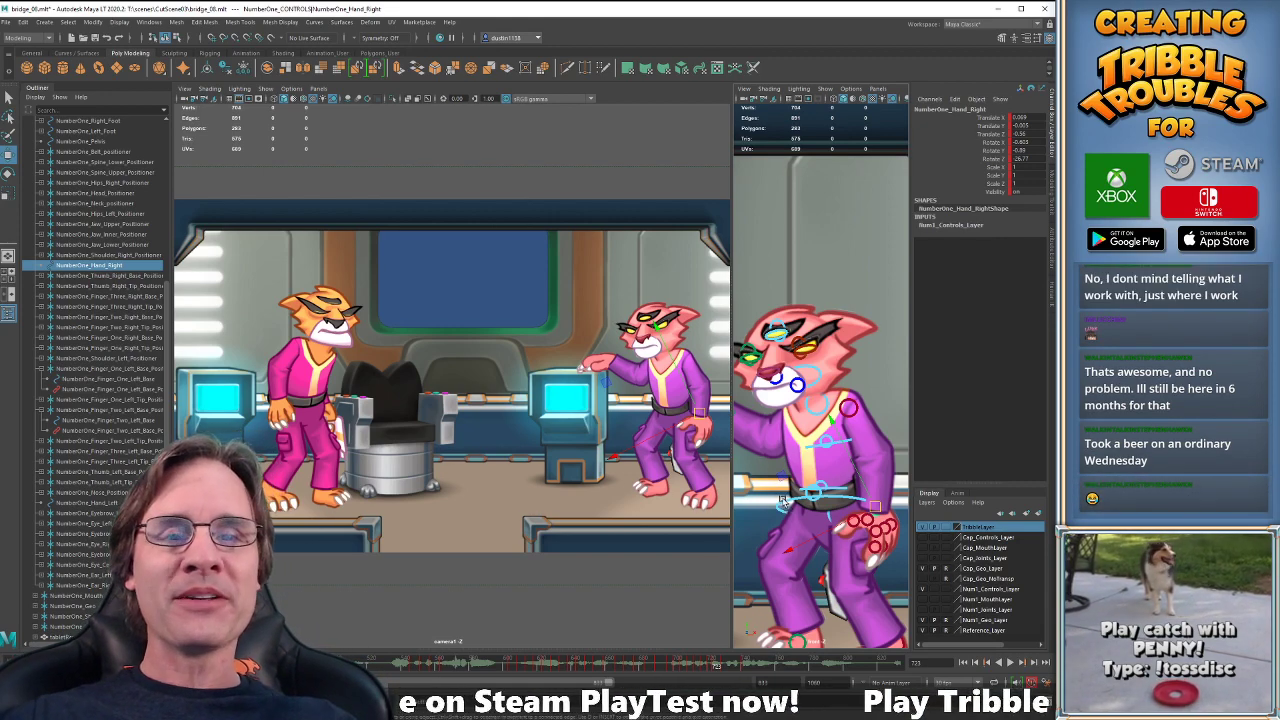
# - Step back and forth between neighbouring frames to examine how the right hand moves around frame 728
pyautogui.hotkey('alt', '.')
pyautogui.hotkey('alt', '.')
pyautogui.hotkey('alt', '.')
pyautogui.hotkey('alt', '.')
pyautogui.hotkey('alt', '.')
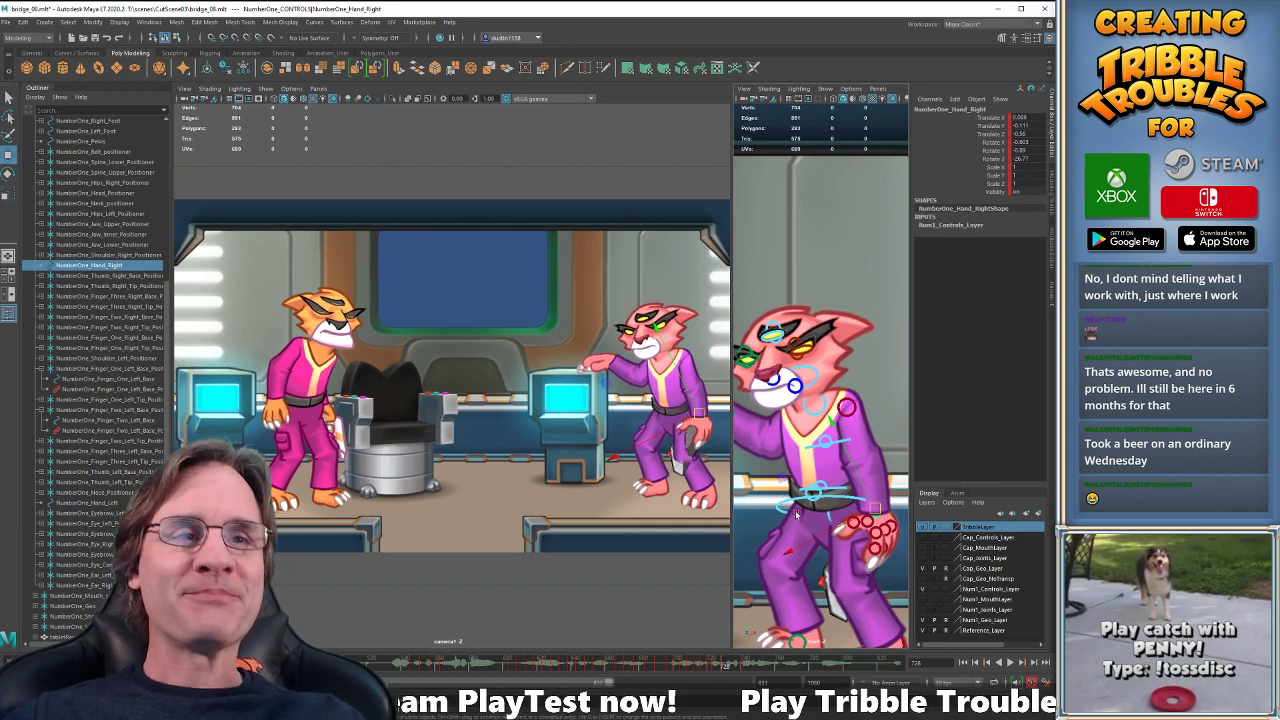
pyautogui.hotkey('alt', ',')
pyautogui.hotkey('alt', ',')
pyautogui.hotkey('alt', ',')
pyautogui.hotkey('alt', ',')
pyautogui.hotkey('alt', ',')
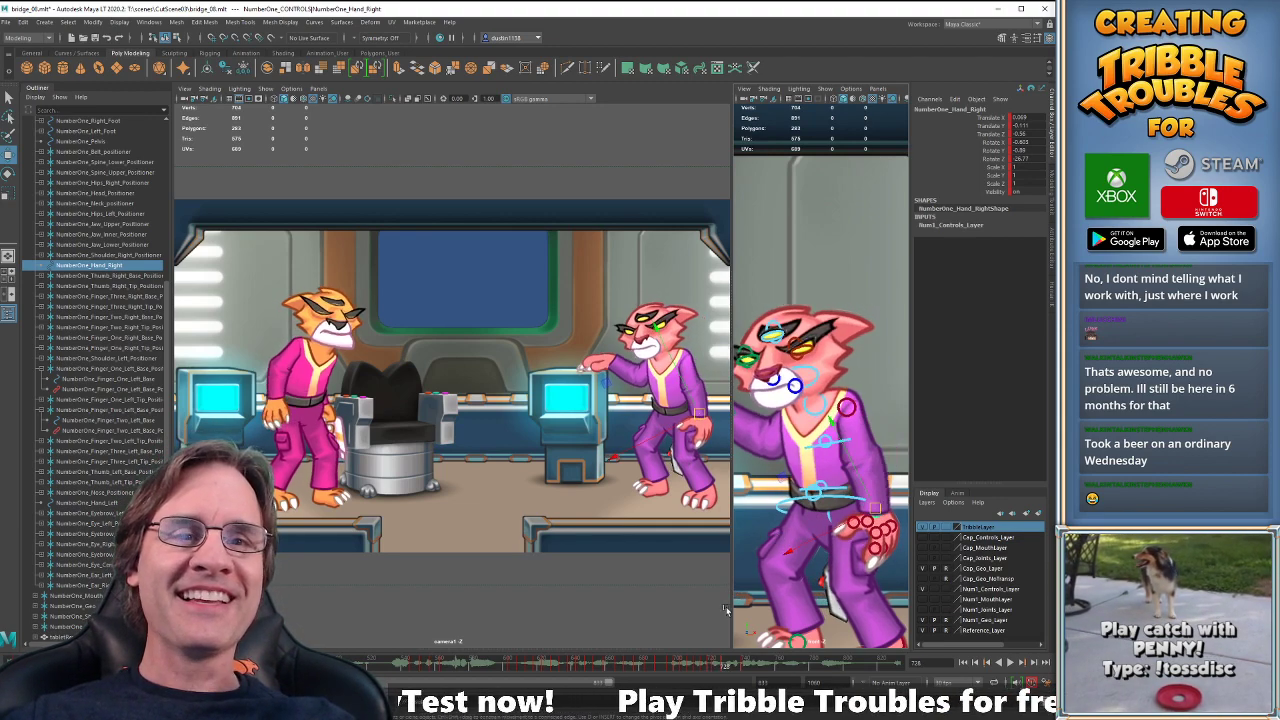
# - Raise the NumberOne_Hand_Right control at frame 728 to a Translate Y of 0.065, comparing it with the neighbouring keys
pyautogui.moveTo(725, 664); pyautogui.dragTo(714, 665)
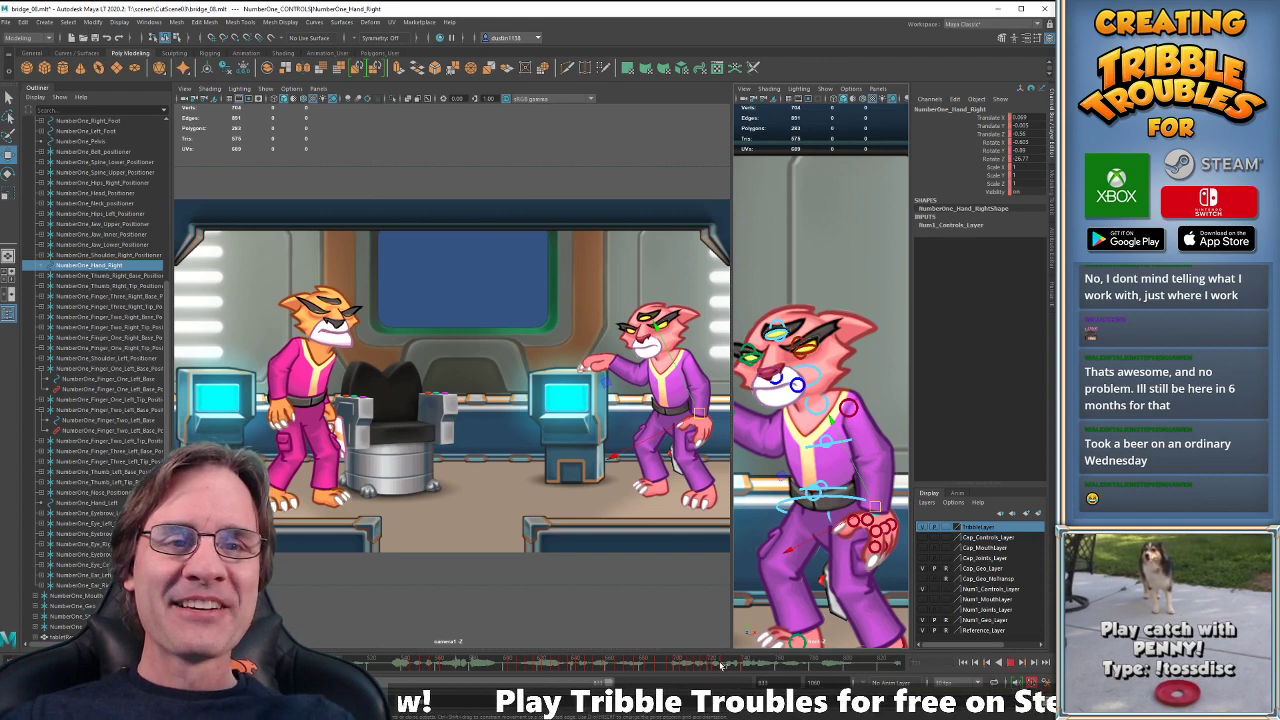
pyautogui.press(',')
pyautogui.press('.')
pyautogui.press('.')
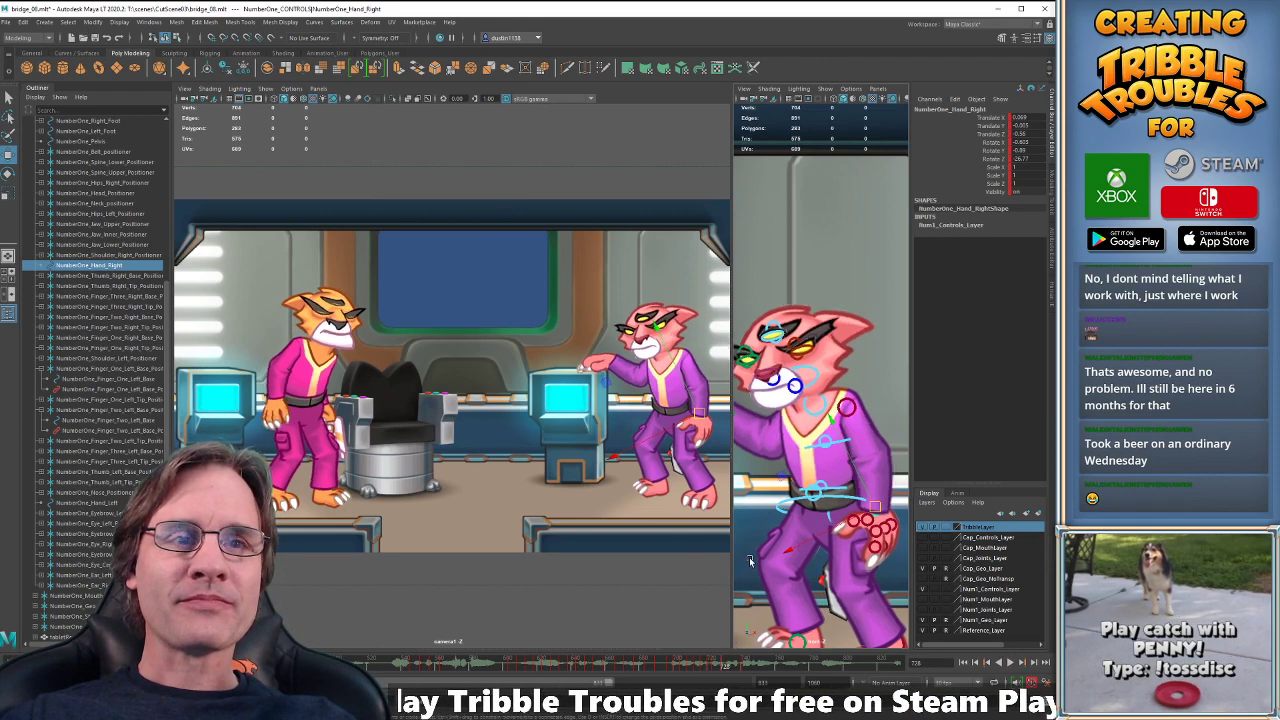
pyautogui.press(',')
pyautogui.press('.')
pyautogui.press(',')
pyautogui.press(',')
pyautogui.press('.')
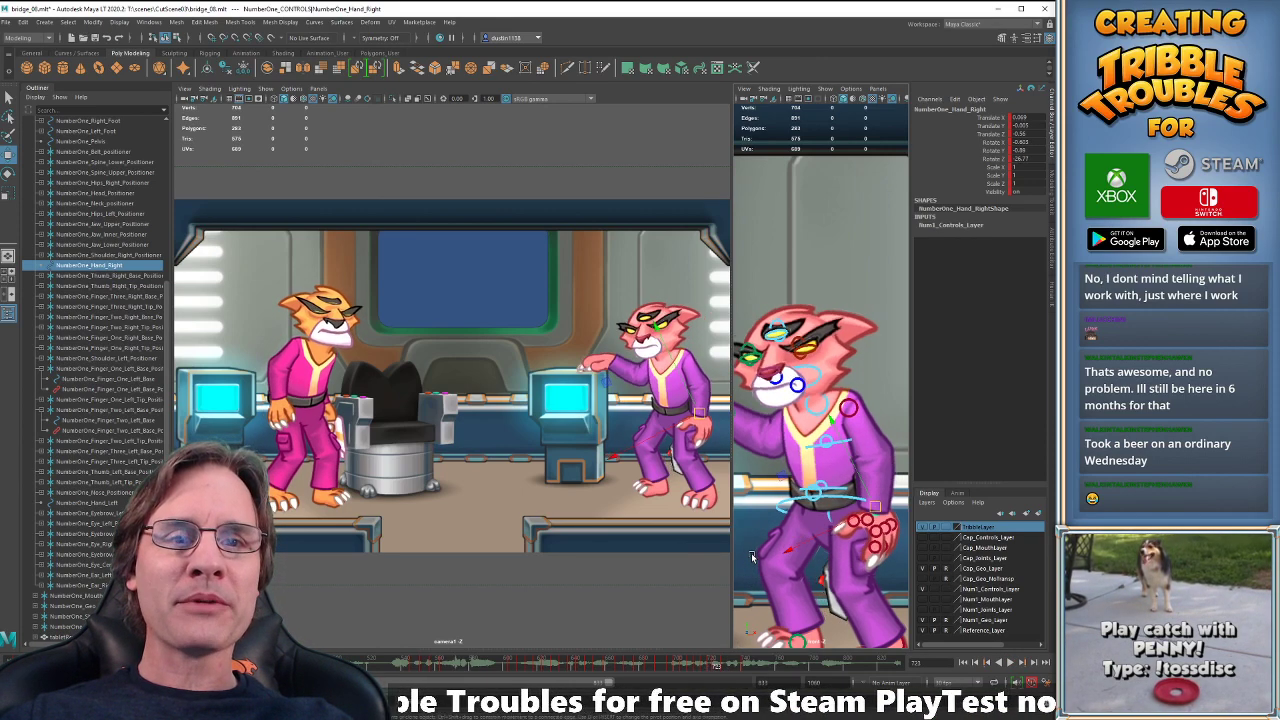
pyautogui.press('.')
pyautogui.press(',')
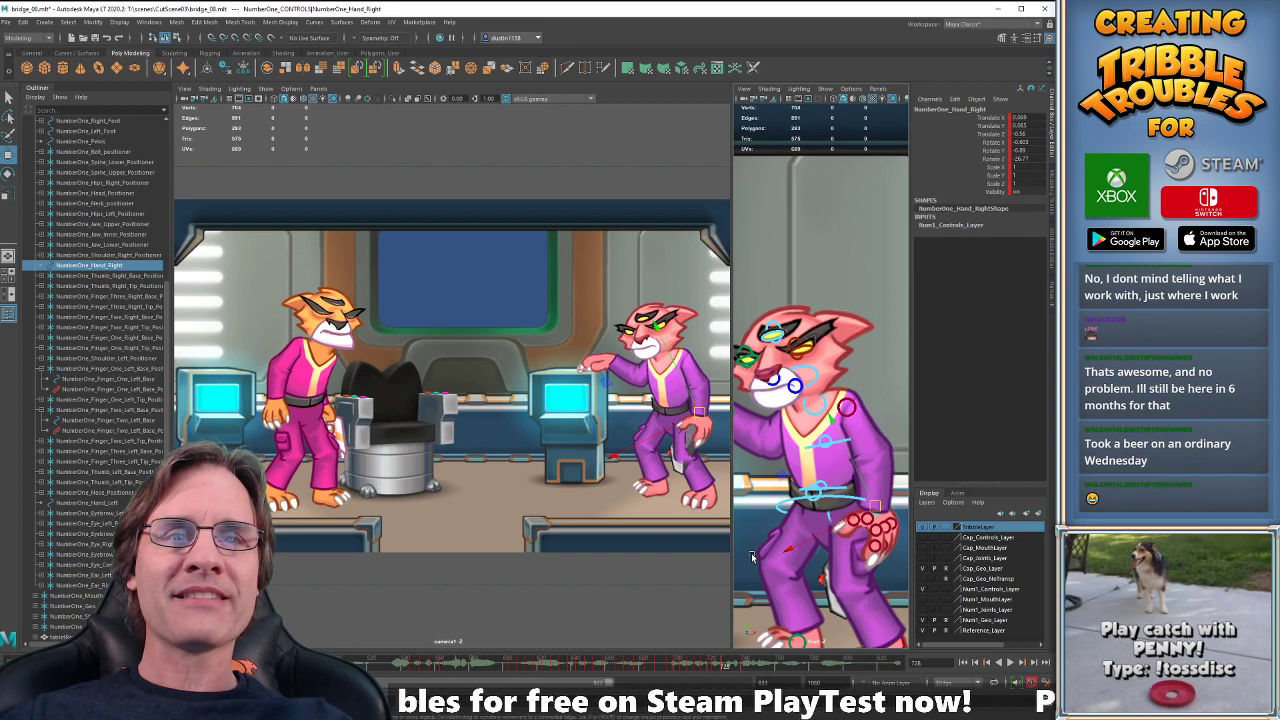
pyautogui.press(',')
pyautogui.press('.')
pyautogui.press('.')
pyautogui.press(',')
pyautogui.press(',')
pyautogui.press('.')
# - Rotate the NumberOne_Hand_Right control slightly at frame 728, comparing the pose with the adjacent keys
pyautogui.press('e')
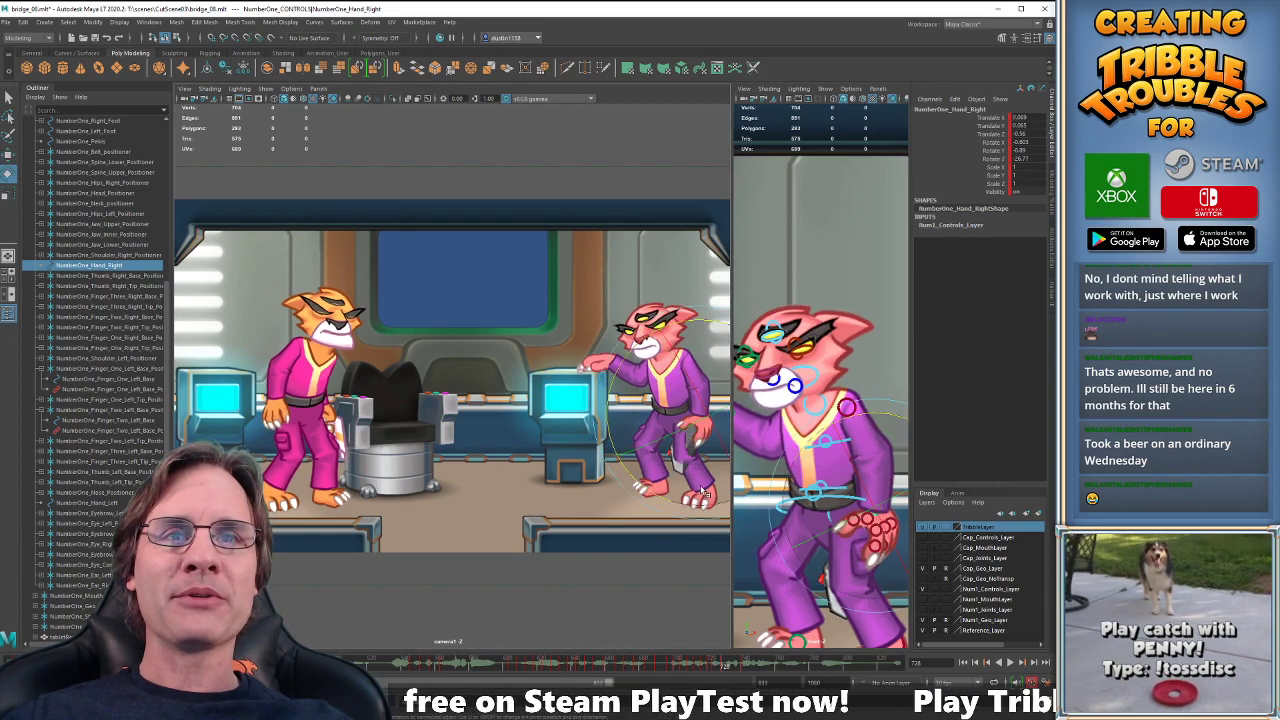
pyautogui.moveTo(663, 494); pyautogui.dragTo(652, 494)
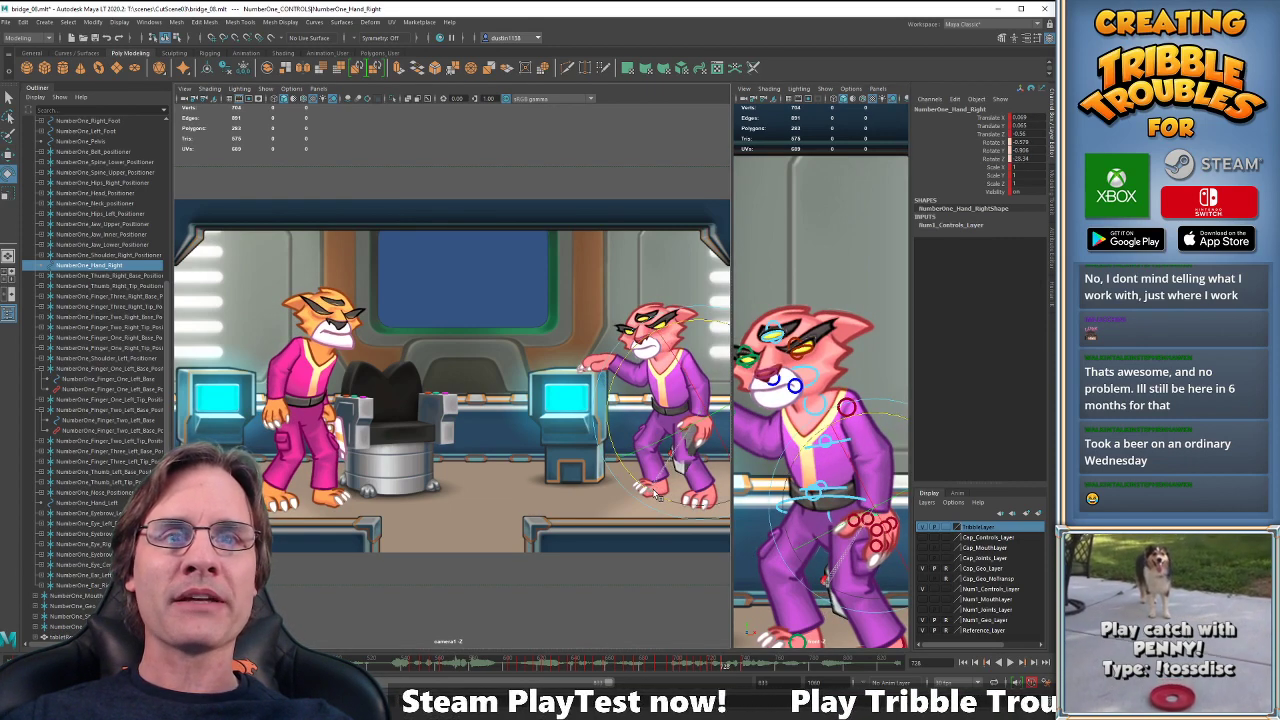
pyautogui.press(',')
pyautogui.press(',')
pyautogui.press('.')
pyautogui.press(',')
pyautogui.press('.')
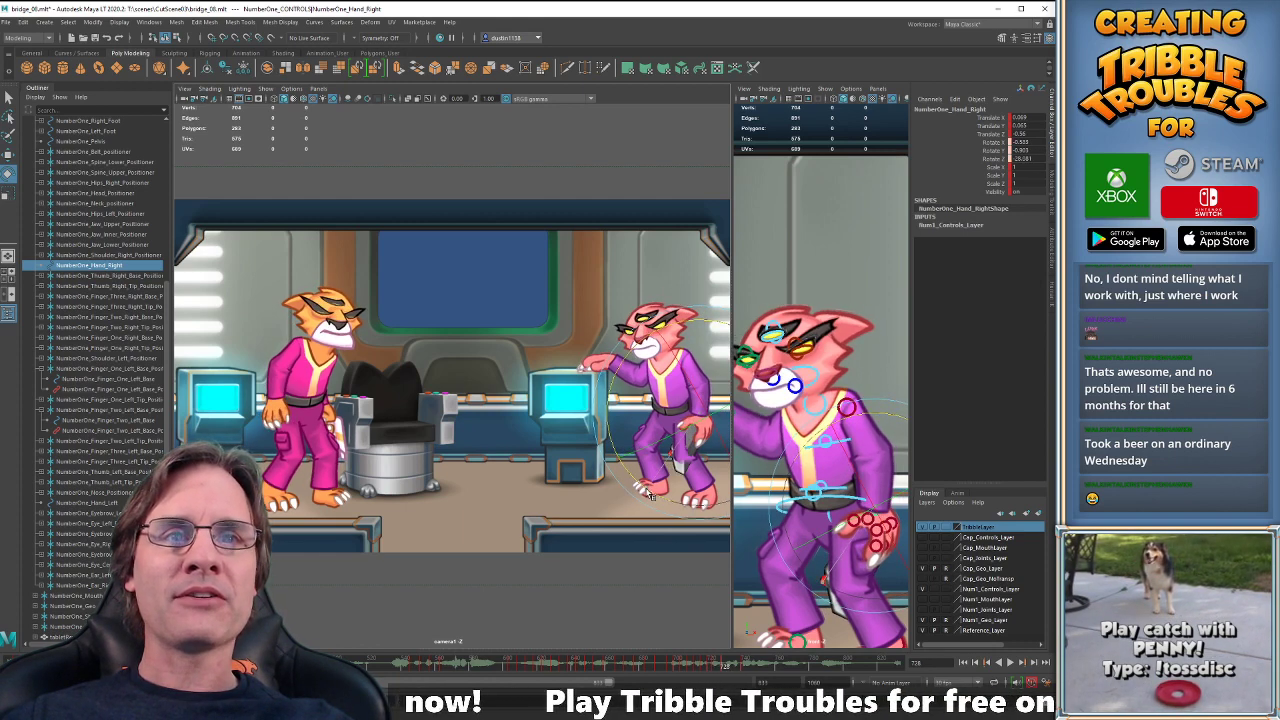
pyautogui.moveTo(650, 494); pyautogui.dragTo(647, 492)
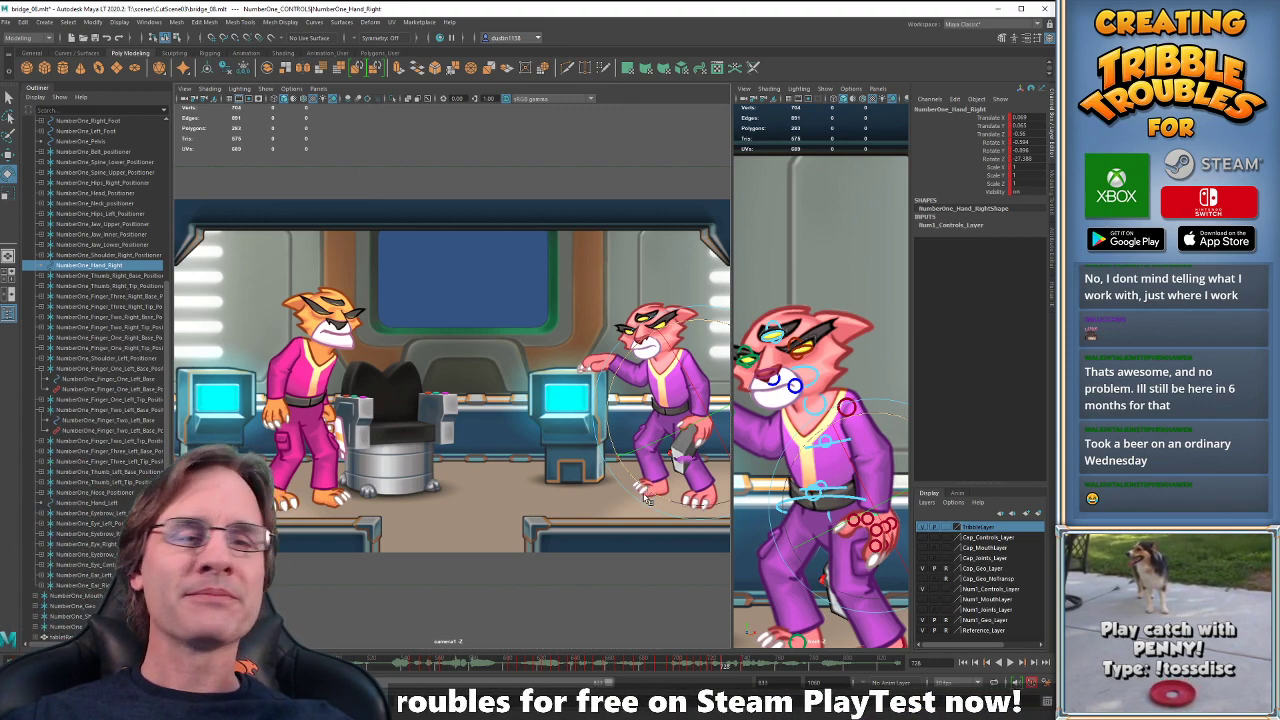
# - Play back the section around frame 728 to check the adjusted right-hand motion in both views
pyautogui.hotkey('alt', 'v')
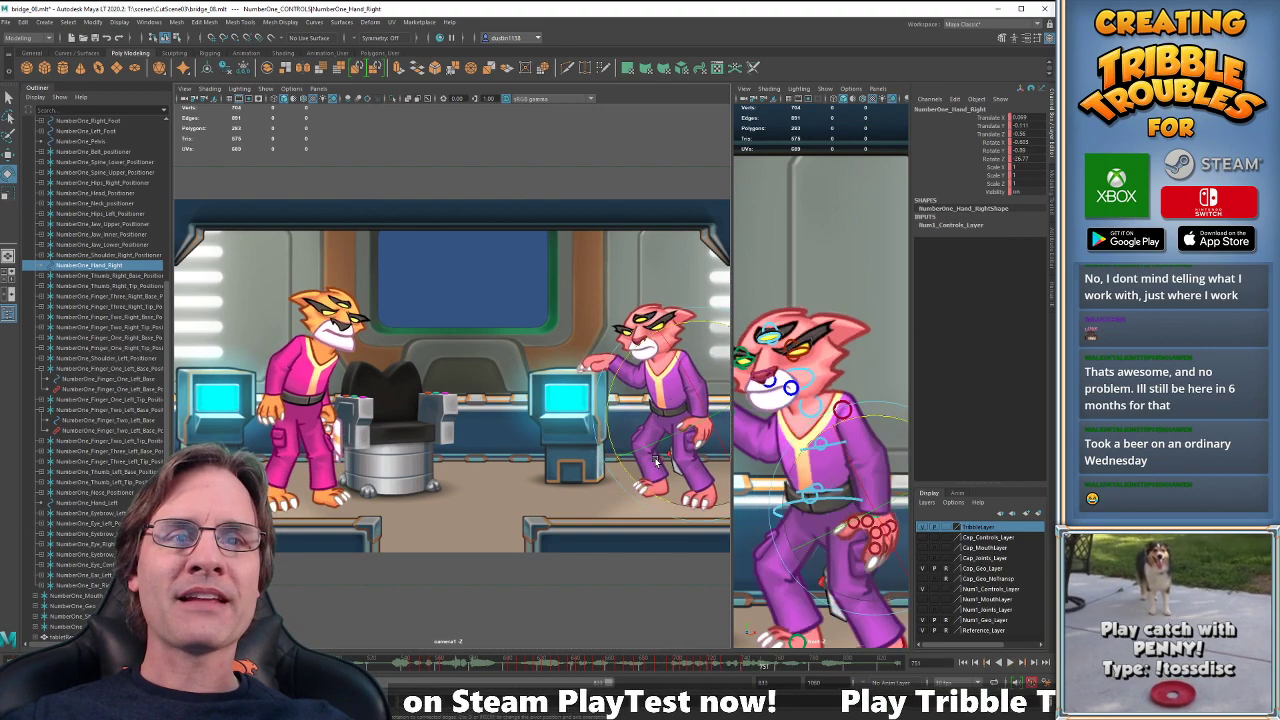
pyautogui.hotkey('alt', 'v')
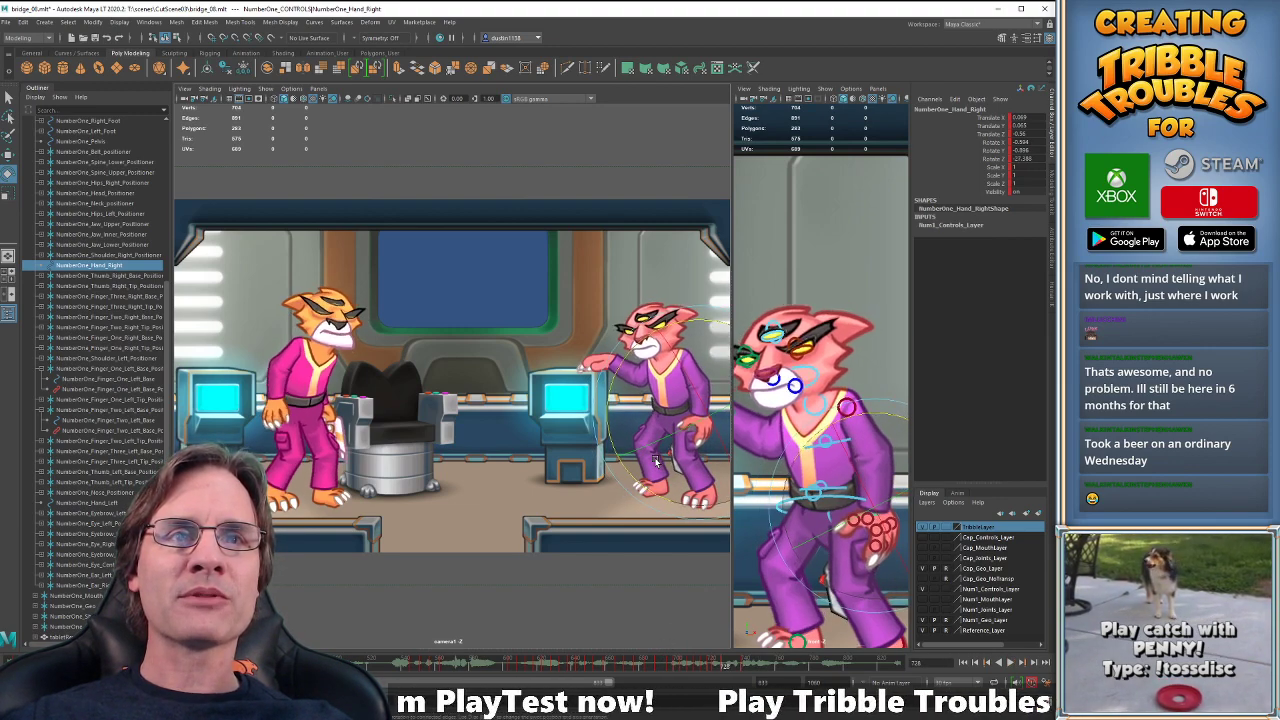
pyautogui.press('.')
pyautogui.press('.')
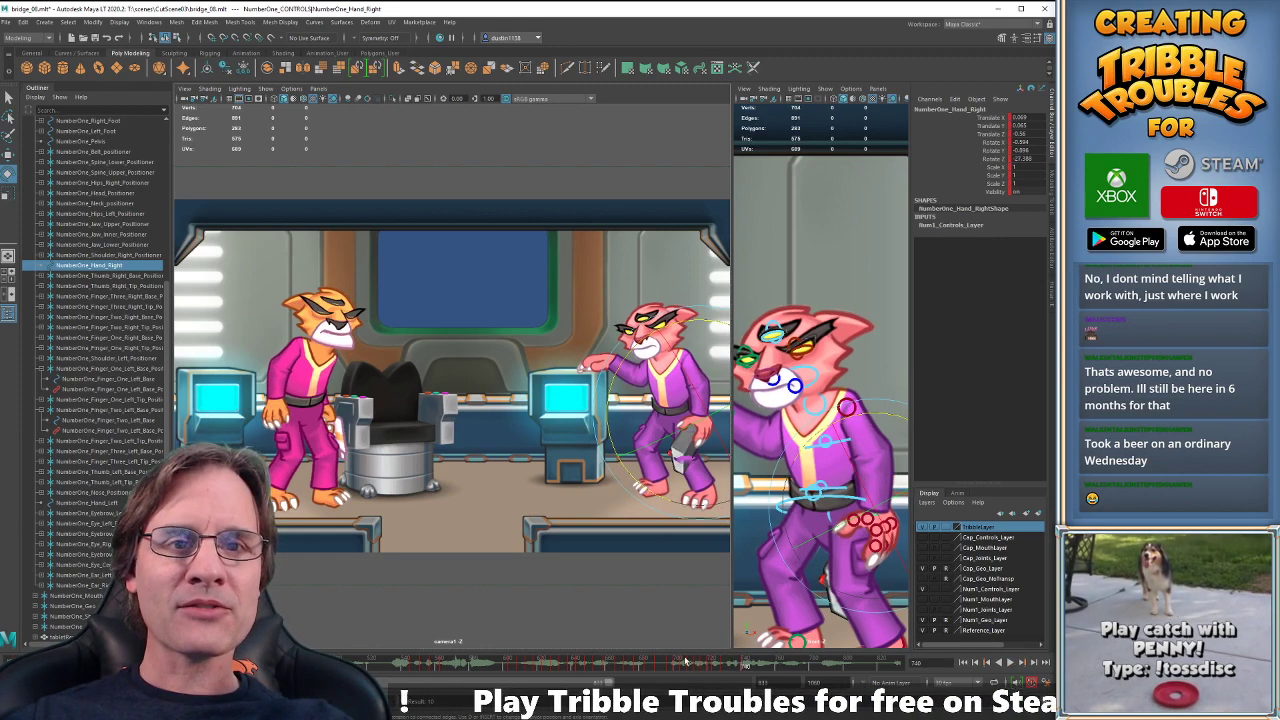
pyautogui.hotkey('alt', 'v')
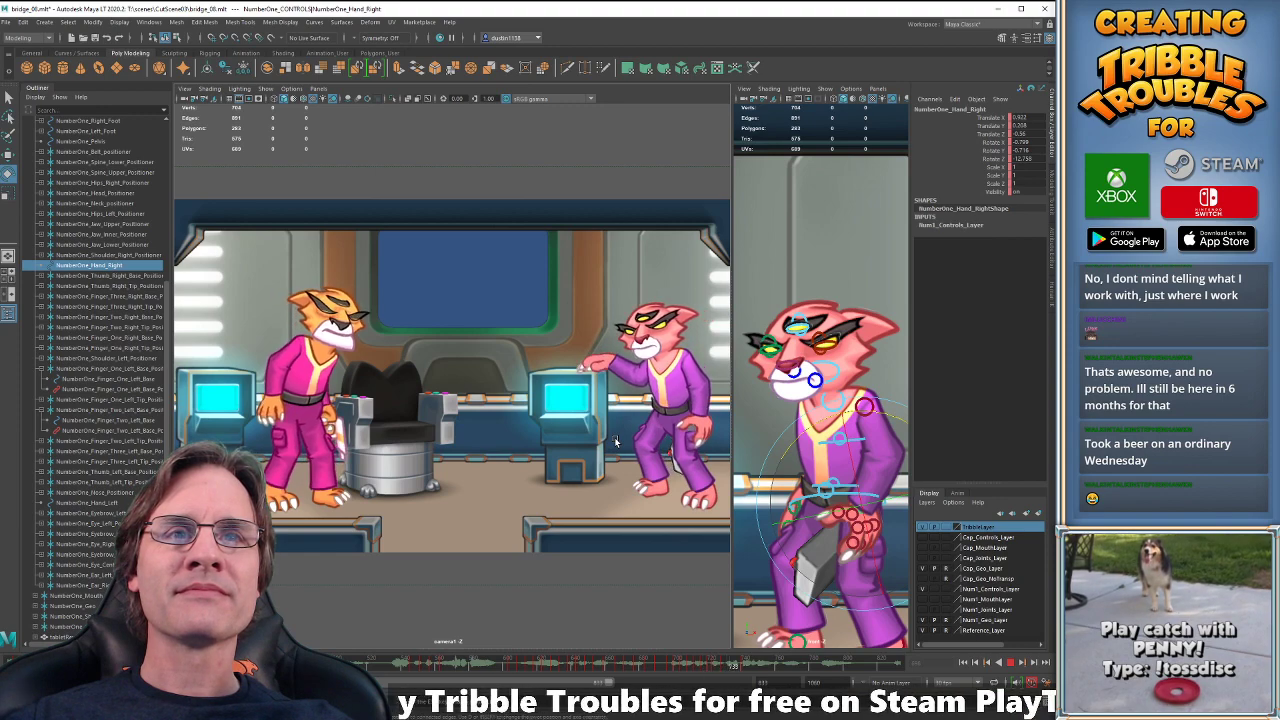
pyautogui.hotkey('alt', 'v')
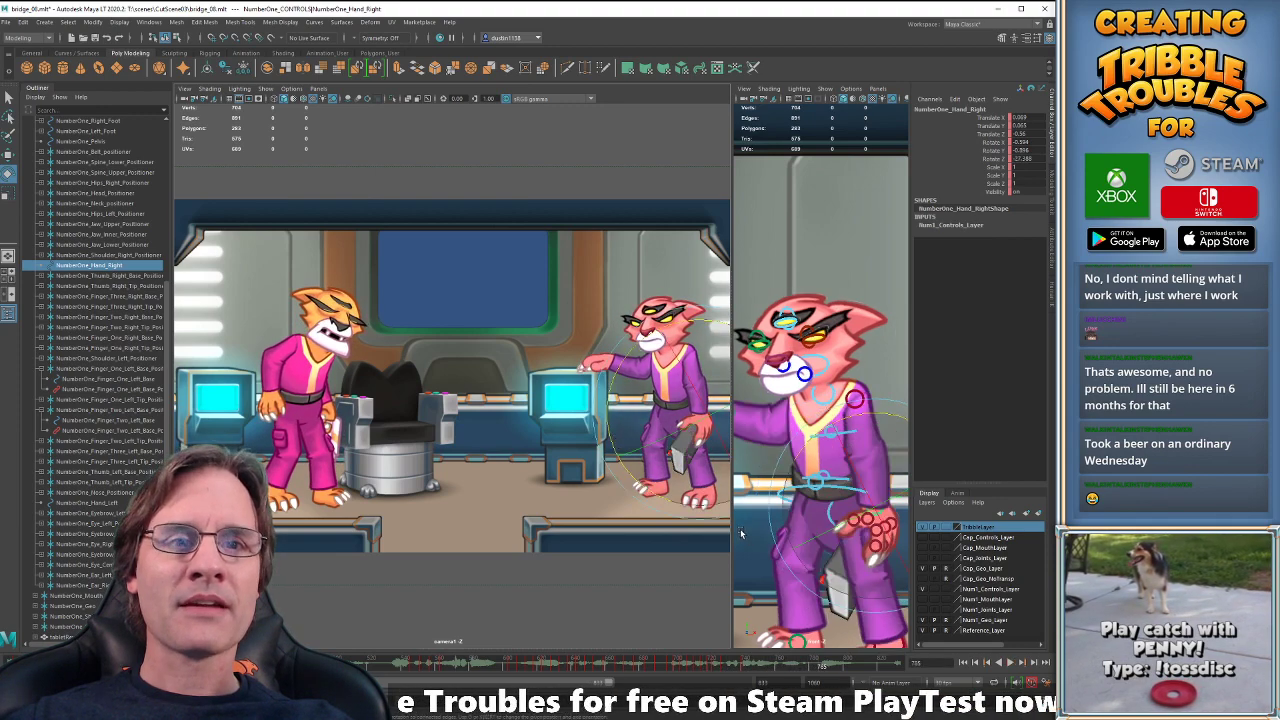
# - Play back the section after frame 740, checking the body and right-hand motion, and return to frame 740
pyautogui.press('.')
pyautogui.press('w')
pyautogui.click(849, 500)
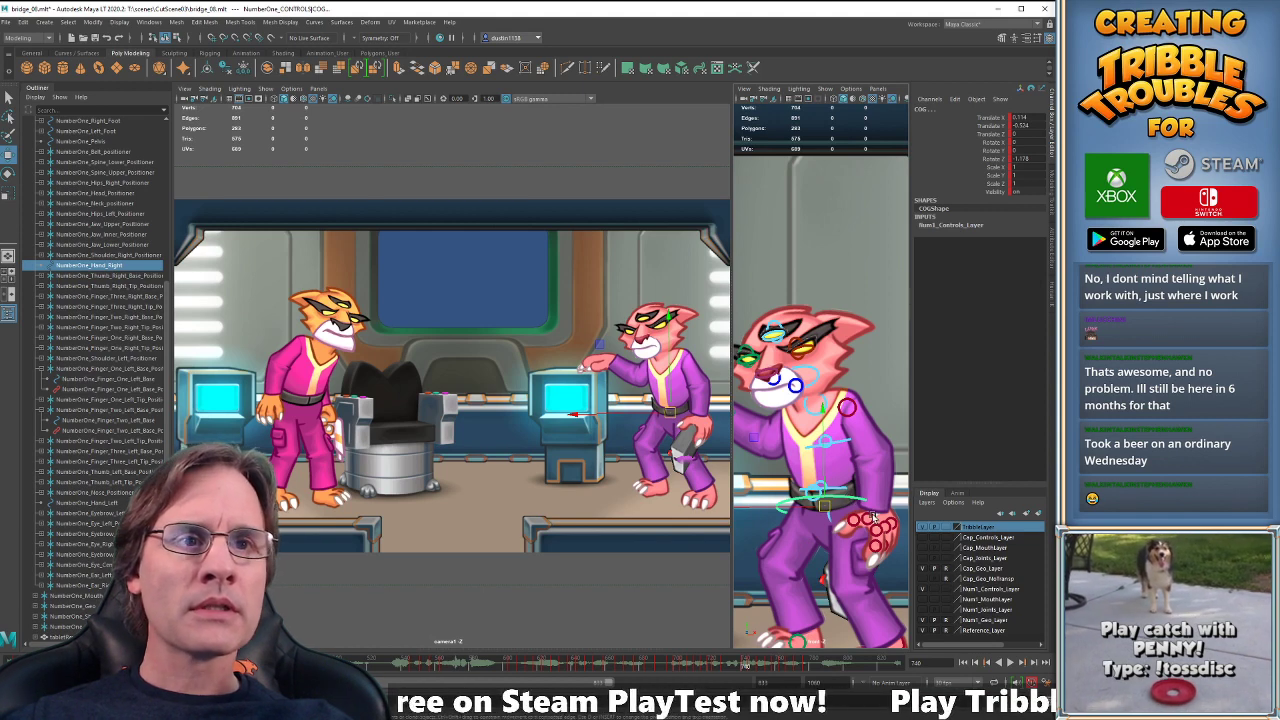
pyautogui.hotkey('alt', 'v')
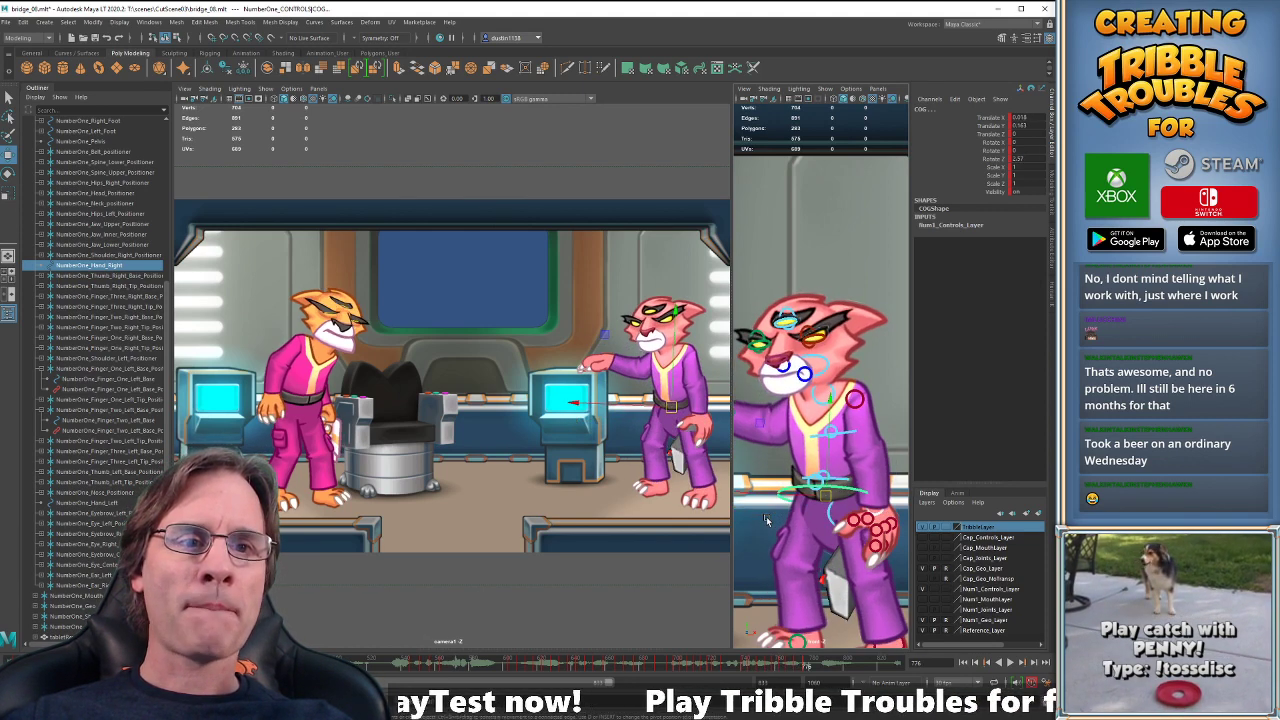
pyautogui.click(876, 515)
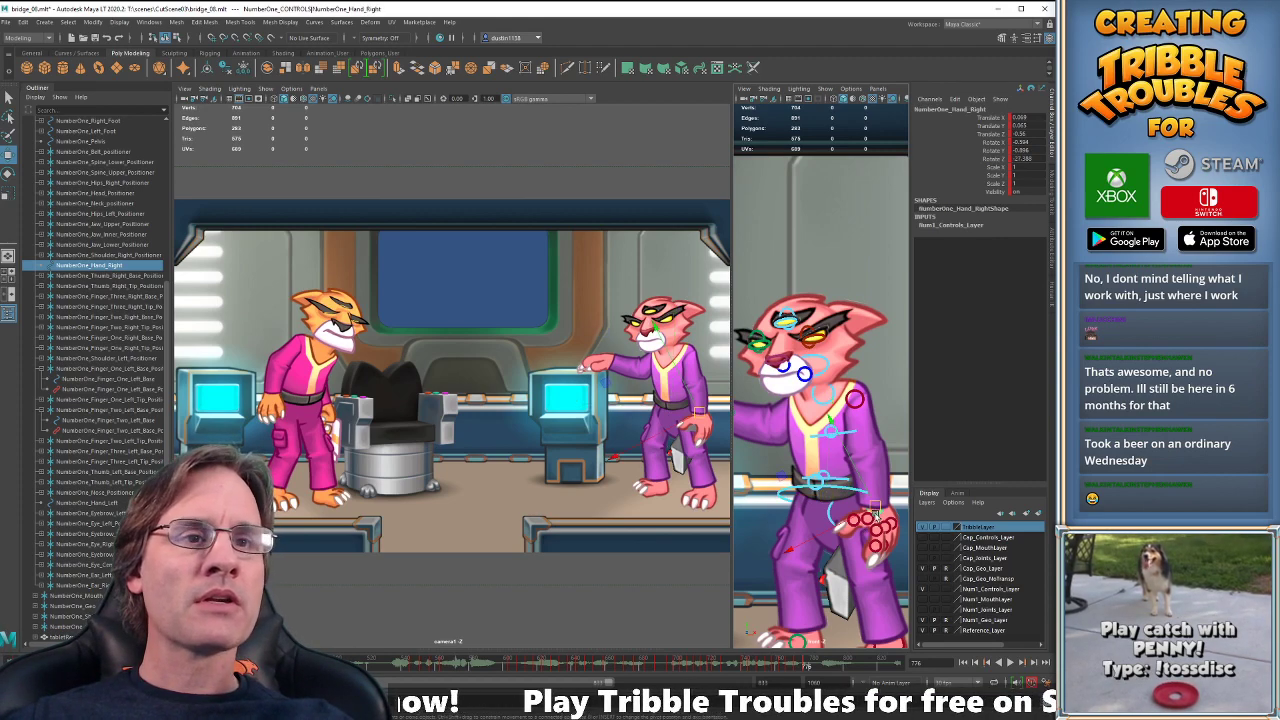
pyautogui.click(746, 664)
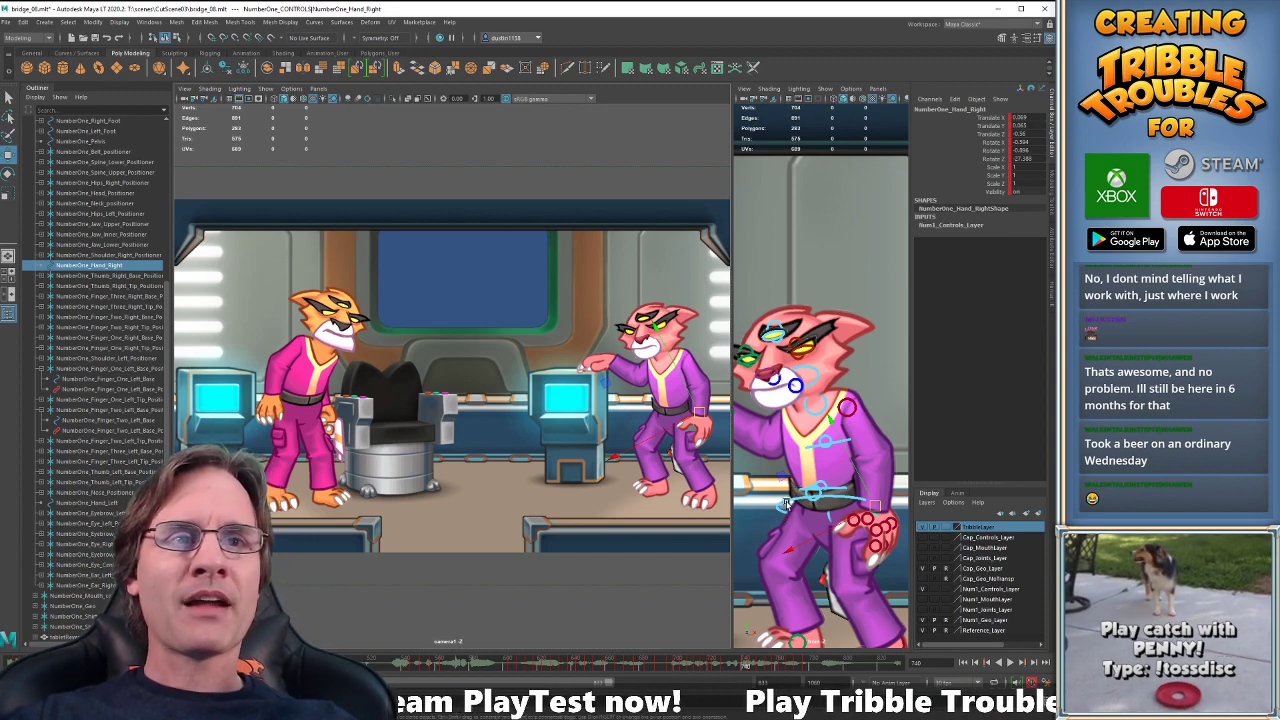
# - Compare the COG control's pose between frame 740 and its neighbouring frames up to frame 744
pyautogui.click(740, 497)
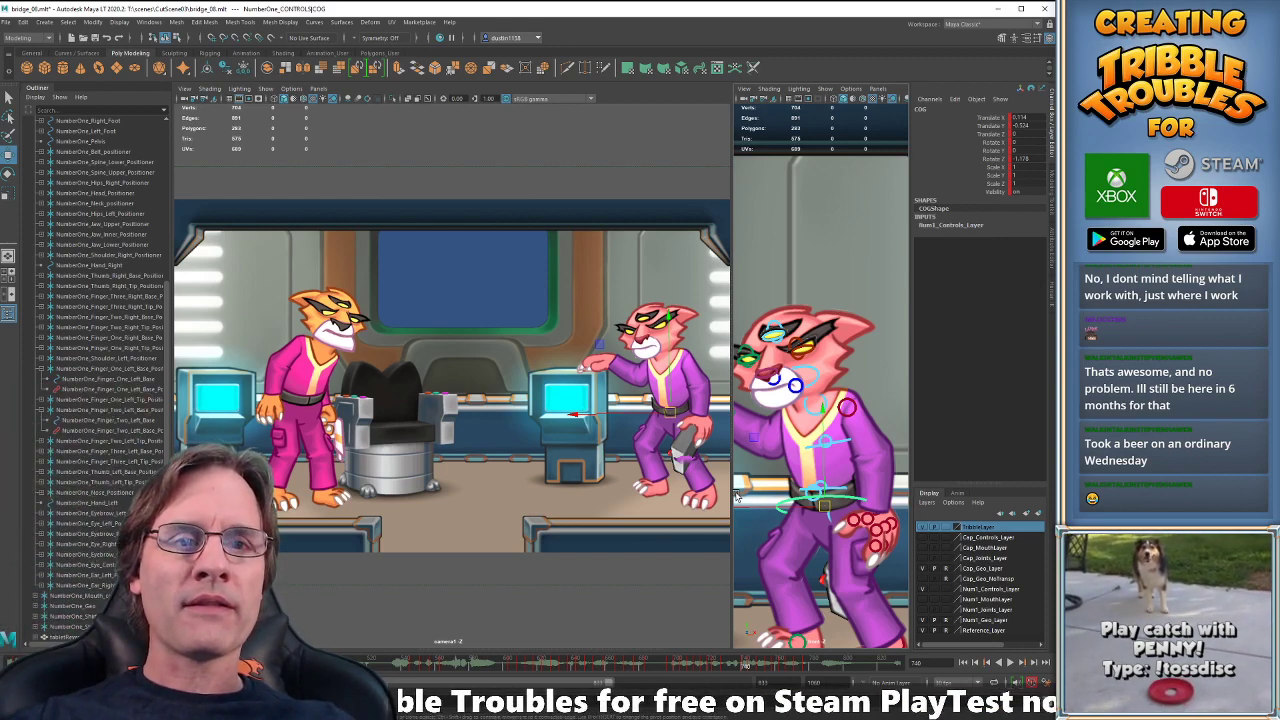
pyautogui.hotkey('alt', ',')
pyautogui.hotkey('alt', ',')
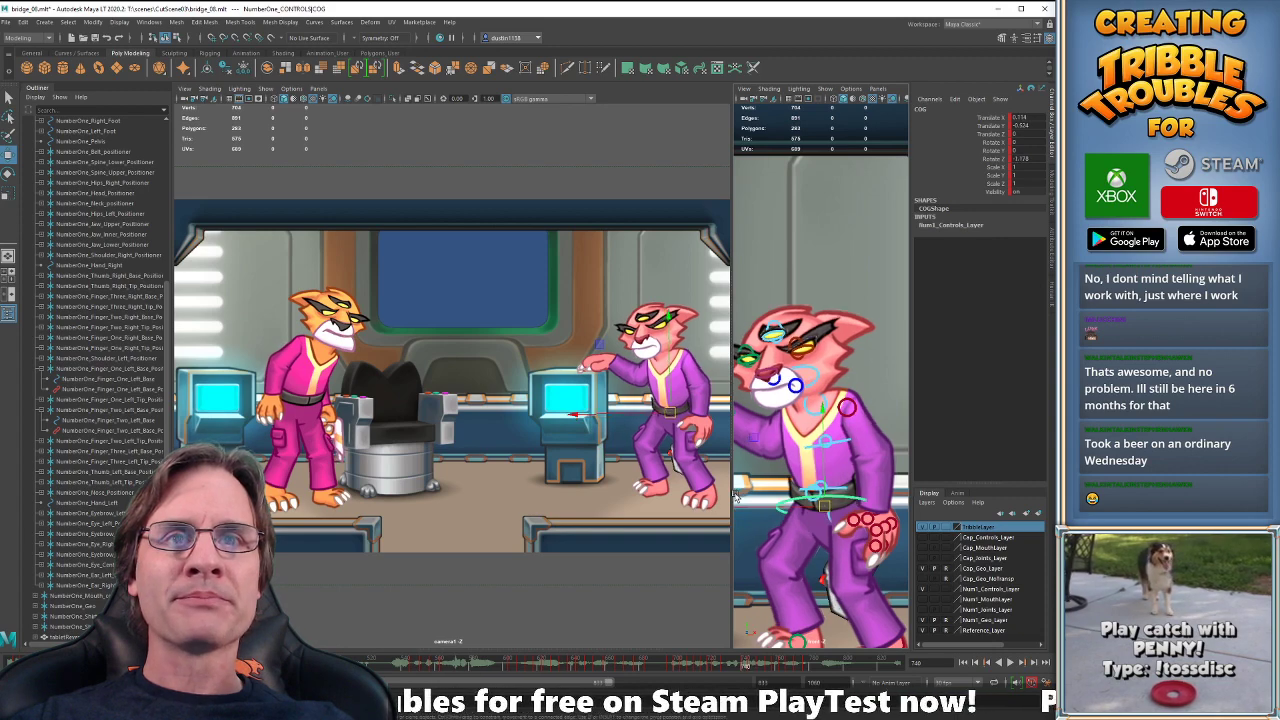
pyautogui.hotkey('alt', '.')
pyautogui.hotkey('alt', '.')
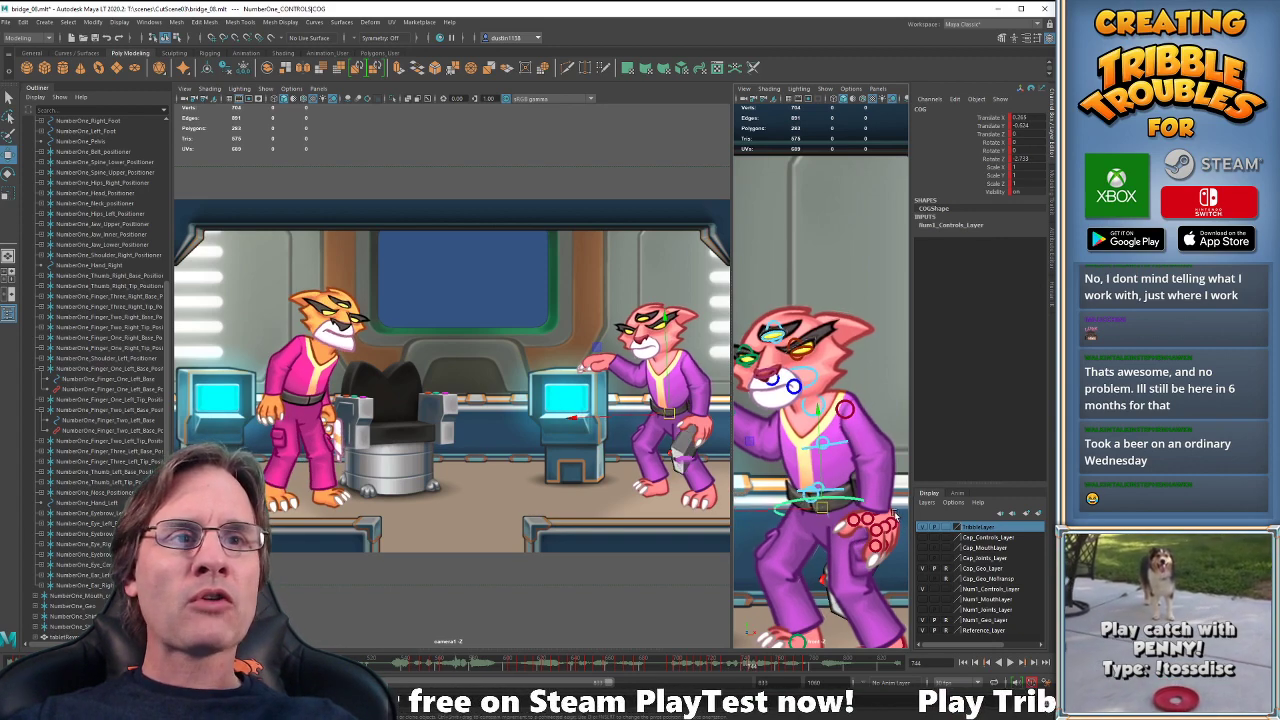
# - Rotate the NumberOne_Hand_Right control at frame 744 to a Rotate Z of about -33.26, comparing it with the neighbouring keys
pyautogui.click(876, 518)
pyautogui.press('e')
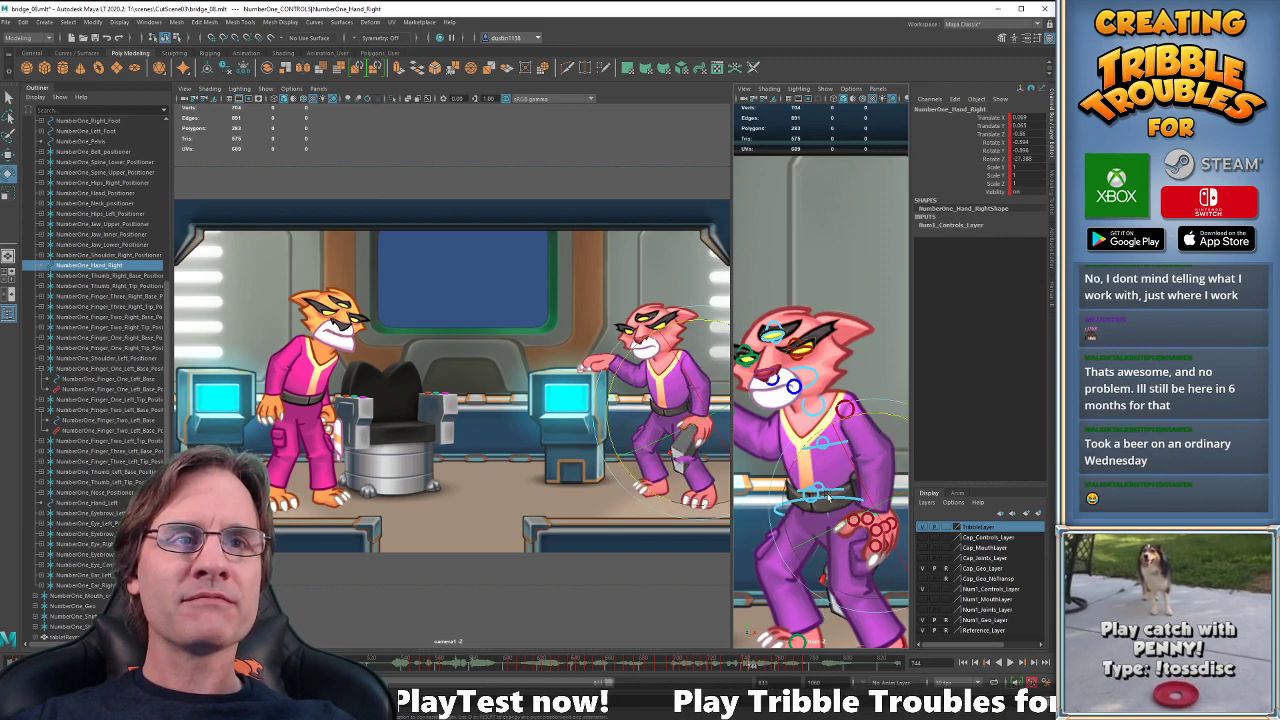
pyautogui.moveTo(866, 422); pyautogui.dragTo(862, 492)
pyautogui.press(',')
pyautogui.press(',')
pyautogui.press(',')
pyautogui.press('.')
pyautogui.press('.')
pyautogui.press('.')
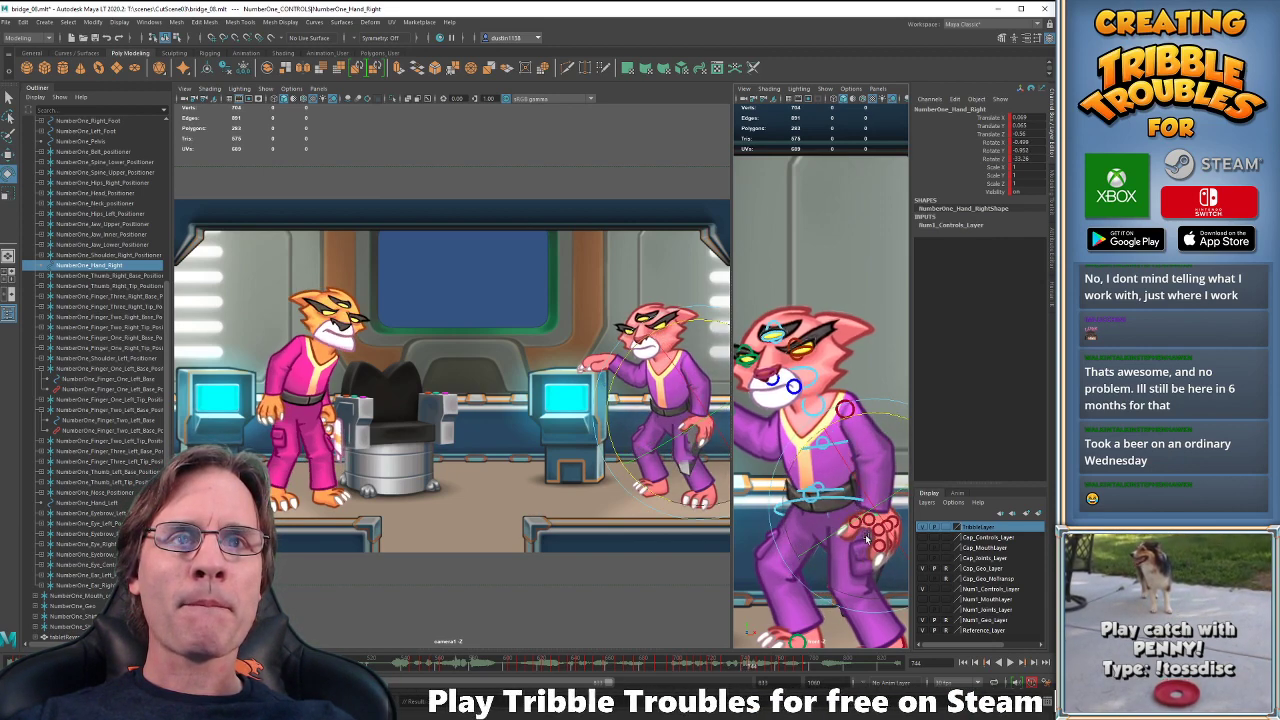
# - Compare the right-hand pose at frame 744 with the keys on either side
pyautogui.press('w')
pyautogui.press(',')
pyautogui.press('.')
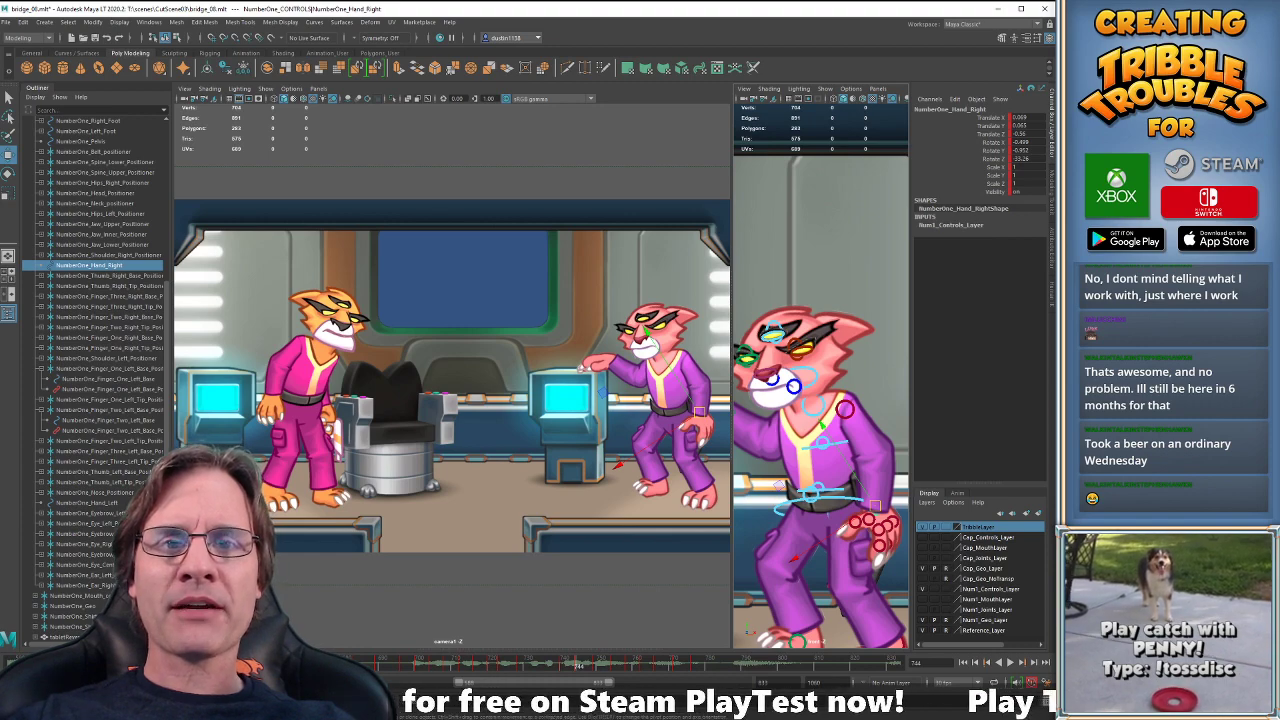
pyautogui.press(',')
pyautogui.press('.')
pyautogui.press('.')
pyautogui.press(',')
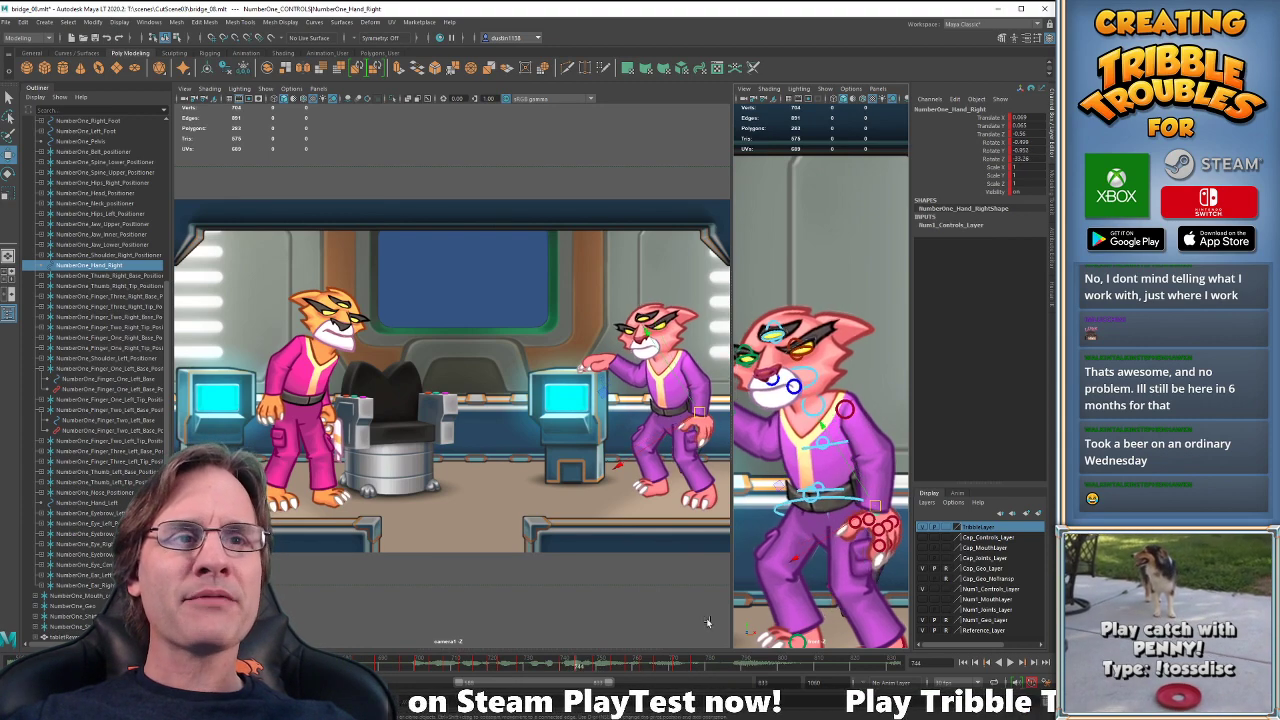
# - Rotate the NumberOne_Hand_Right control at frame 744 to a Rotate Z of about -29.5, comparing it with the adjacent keys
pyautogui.moveTo(582, 670)
pyautogui.mouseDown()
pyautogui.moveTo(566, 670)
pyautogui.moveTo(595, 668)
pyautogui.moveTo(578, 666)
pyautogui.mouseUp()
pyautogui.press('e')
pyautogui.press(',')
pyautogui.press(',')
pyautogui.press(',')
pyautogui.press(',')
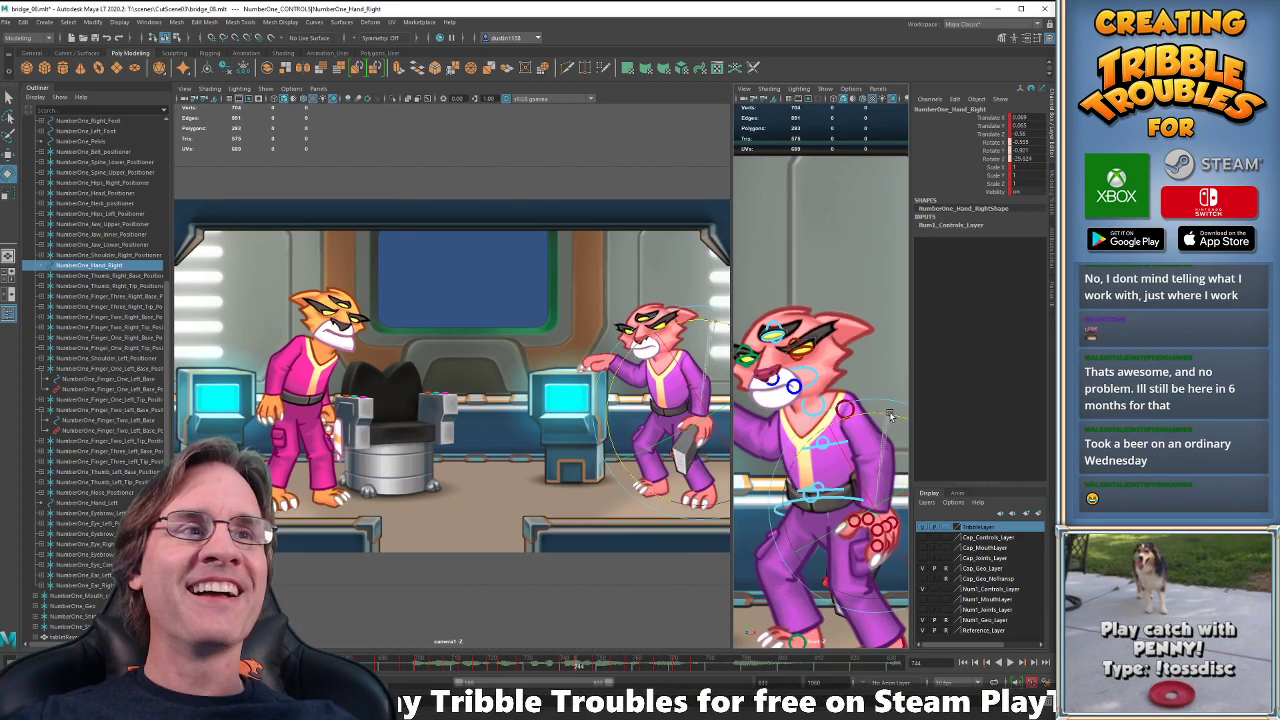
pyautogui.press('.')
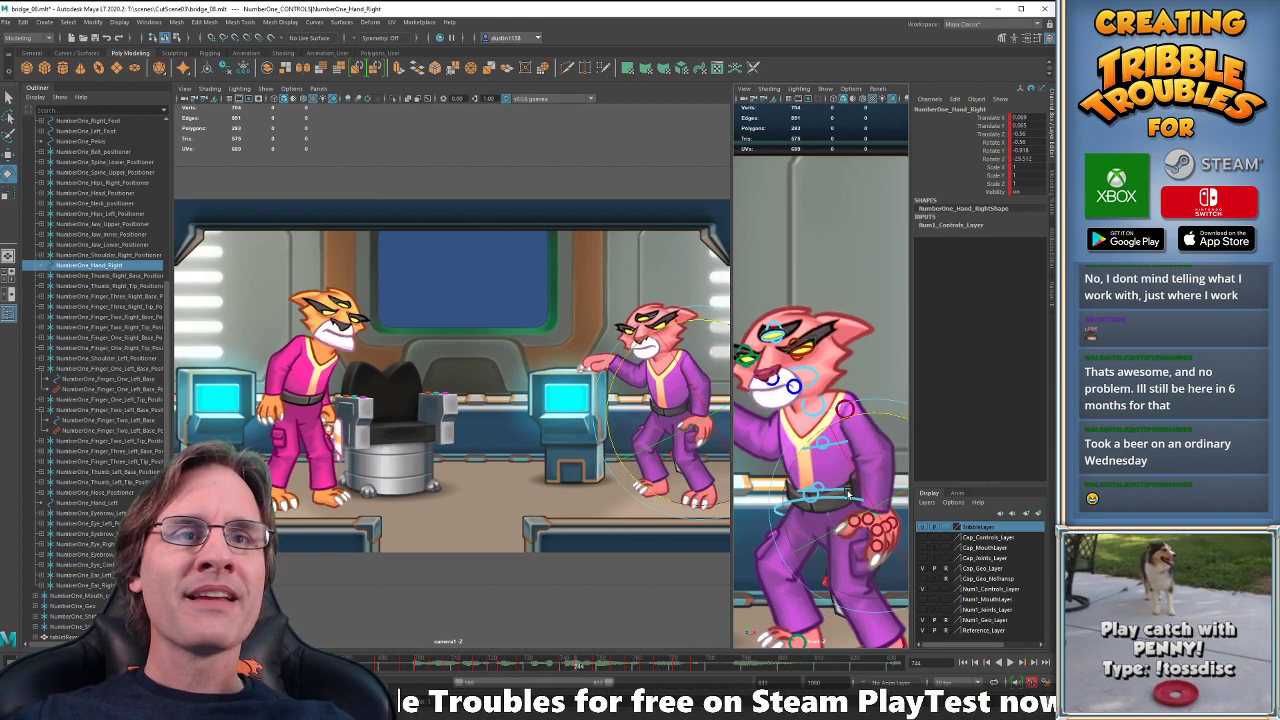
pyautogui.press(',')
pyautogui.press('.')
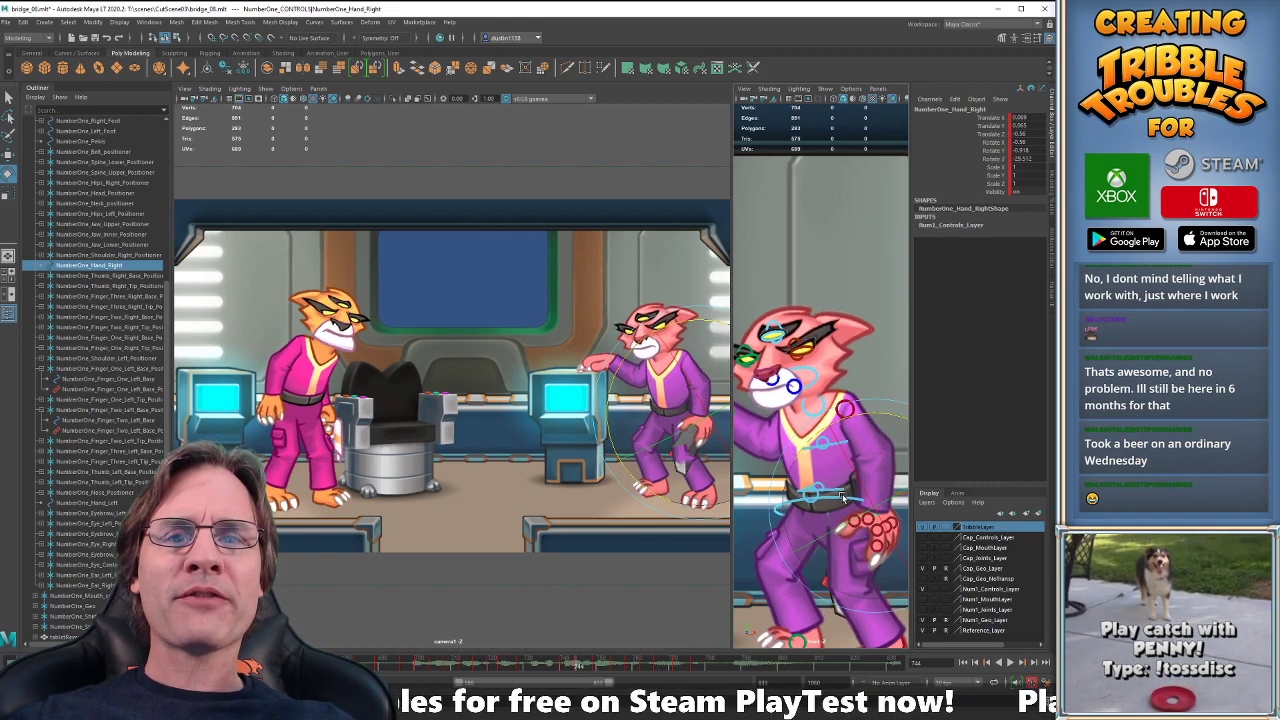
# - Step between frame 740, frame 744 and the following key to examine the right hand's rotation
pyautogui.press('.')
pyautogui.press(',')
pyautogui.press(',')
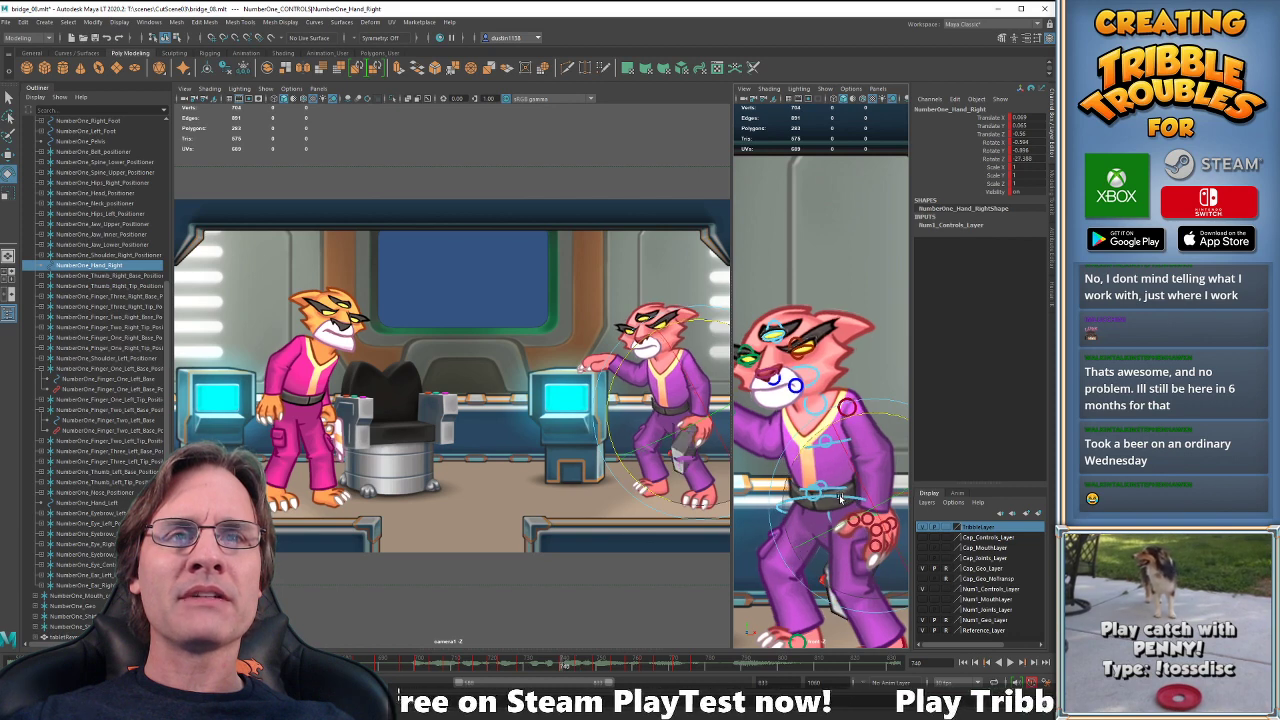
pyautogui.press('.')
pyautogui.press('.')
pyautogui.press(',')
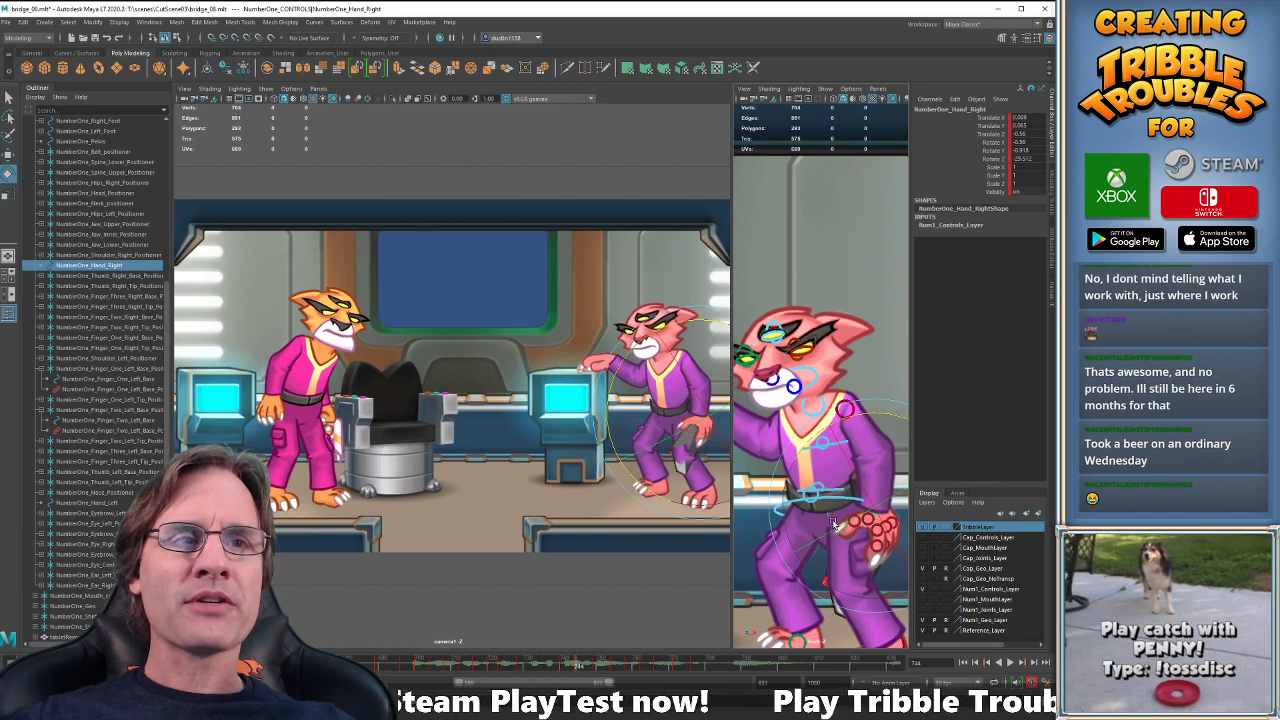
pyautogui.press('.')
pyautogui.press(',')
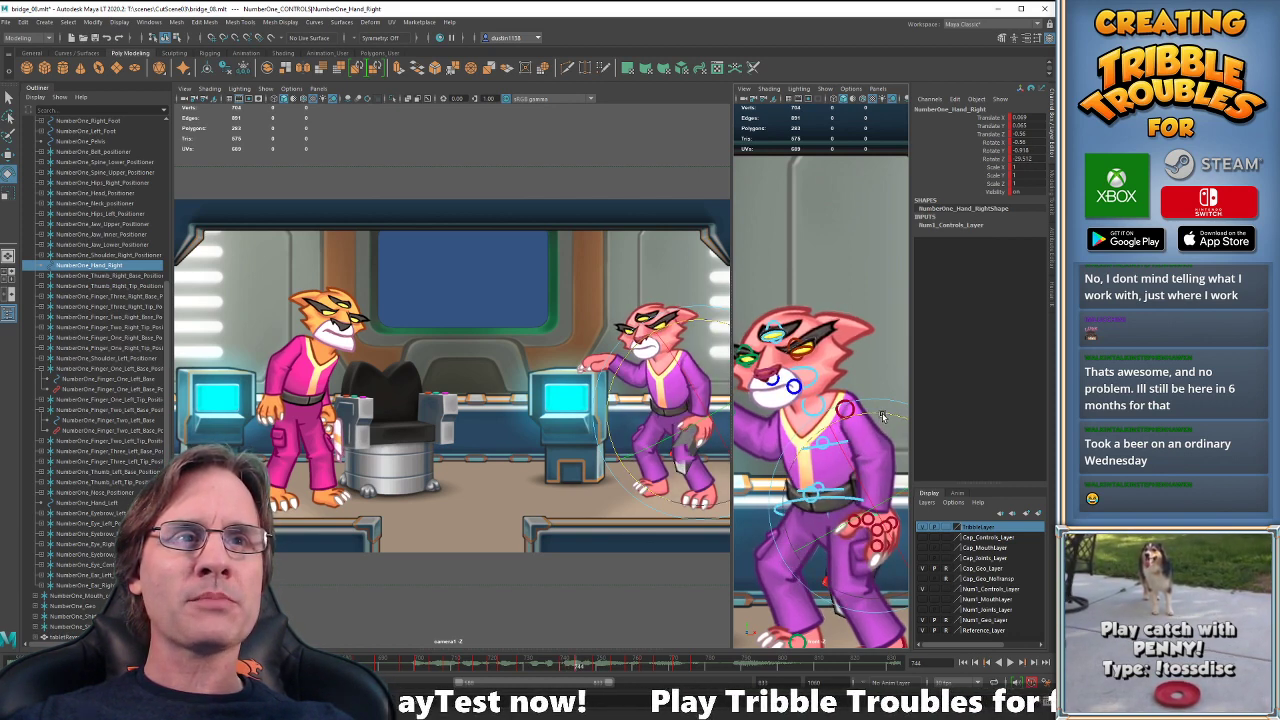
# - Rotate the NumberOne_Hand_Right control at frame 744 to a Rotate Z of about -30.15, flipping to the adjacent keys to compare
pyautogui.press('.')
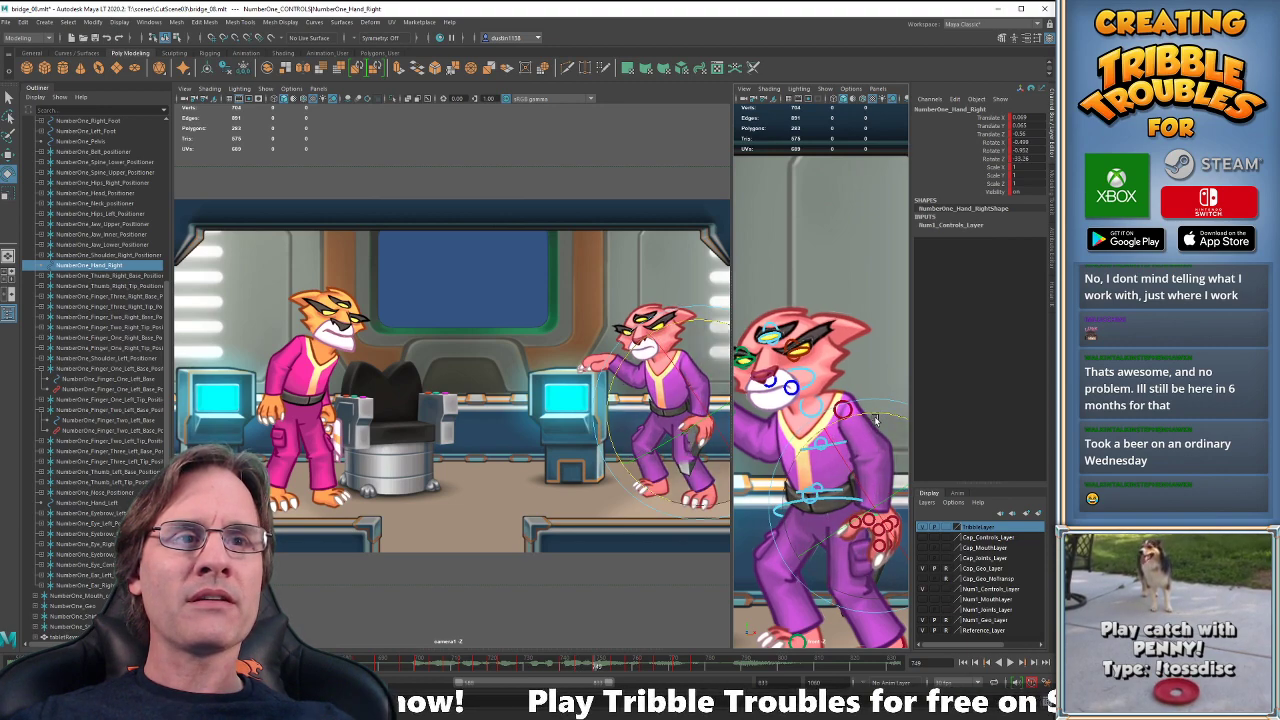
pyautogui.press(',')
pyautogui.press('.')
pyautogui.press(',')
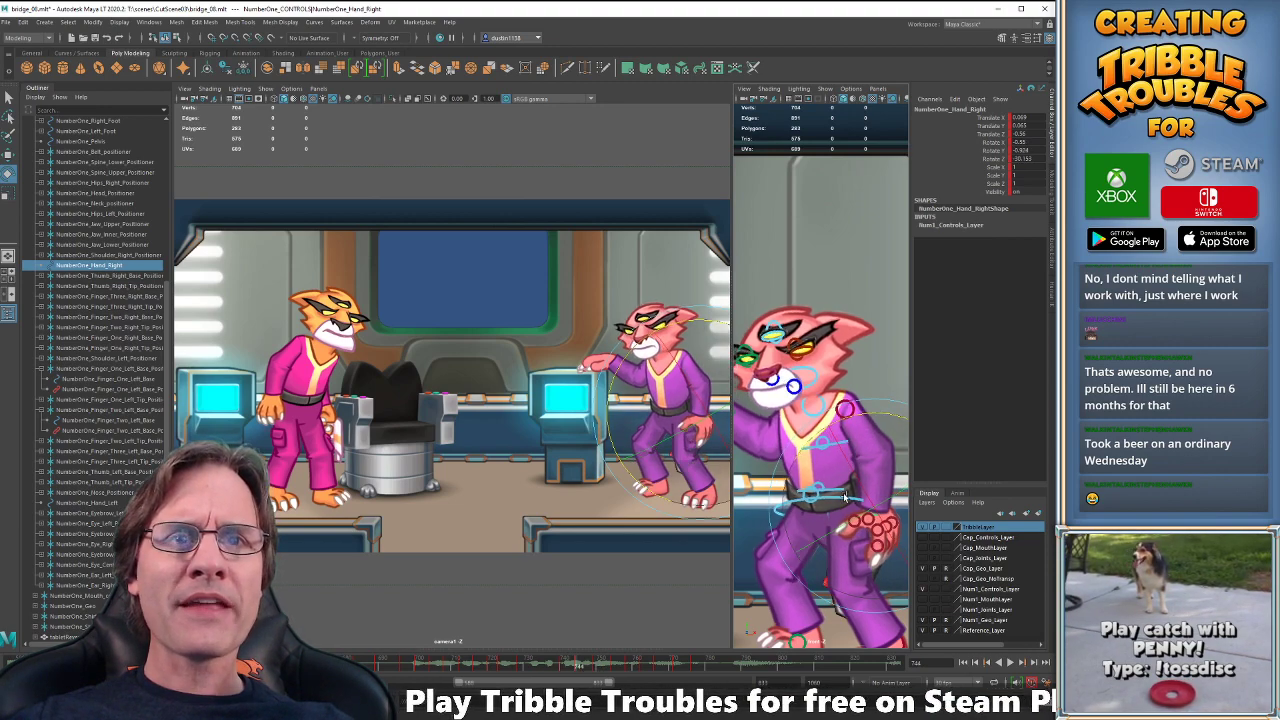
pyautogui.press('.')
pyautogui.press(',')
pyautogui.press('.')
pyautogui.press(',')
pyautogui.press('.')
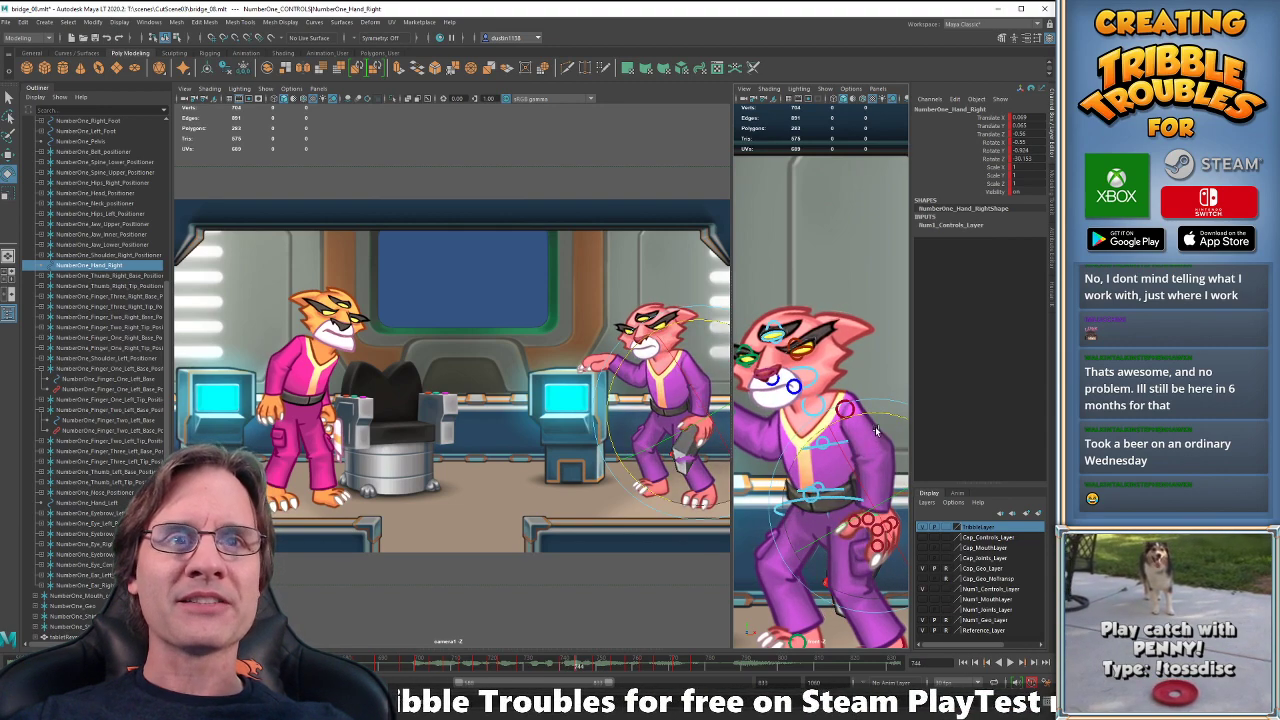
pyautogui.press(',')
# - Rotate the NumberOne_Hand_Right control at frame 744 to a Rotate Z of about -32.06 and compare it with the following keys up to frame 754
pyautogui.moveTo(874, 415); pyautogui.dragTo(865, 427)
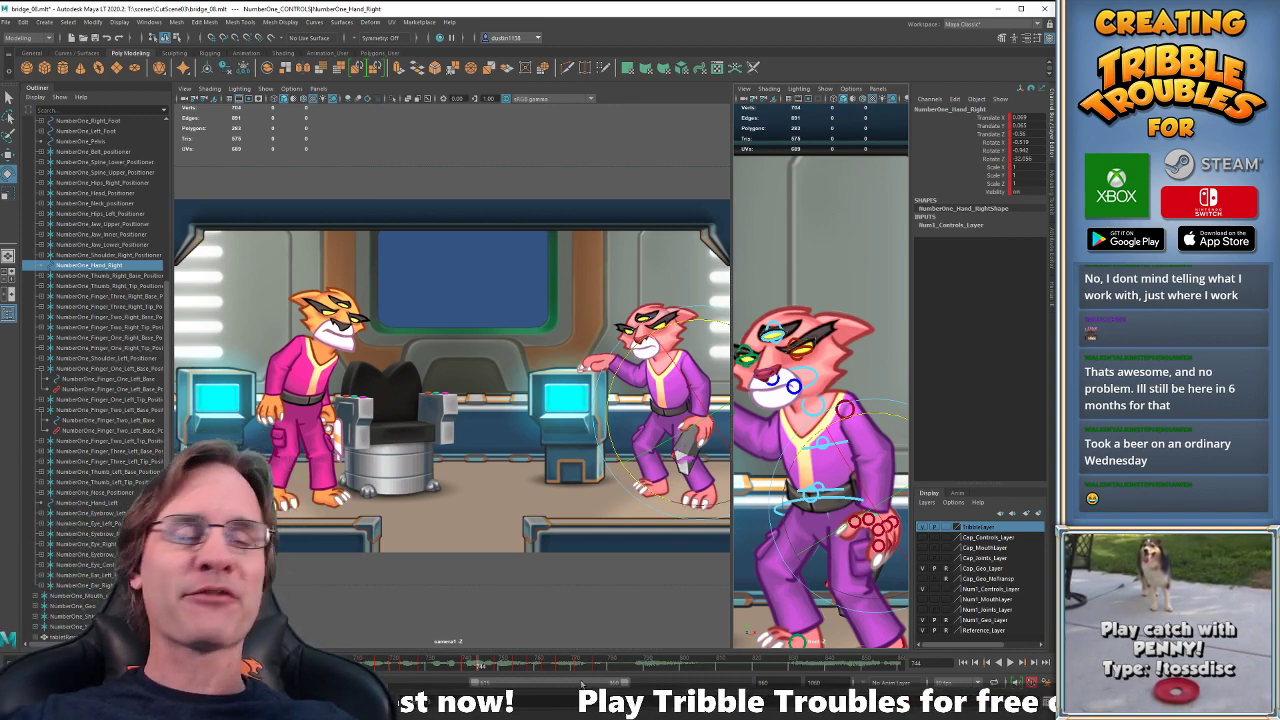
pyautogui.press(',')
pyautogui.press('.')
pyautogui.press('.')
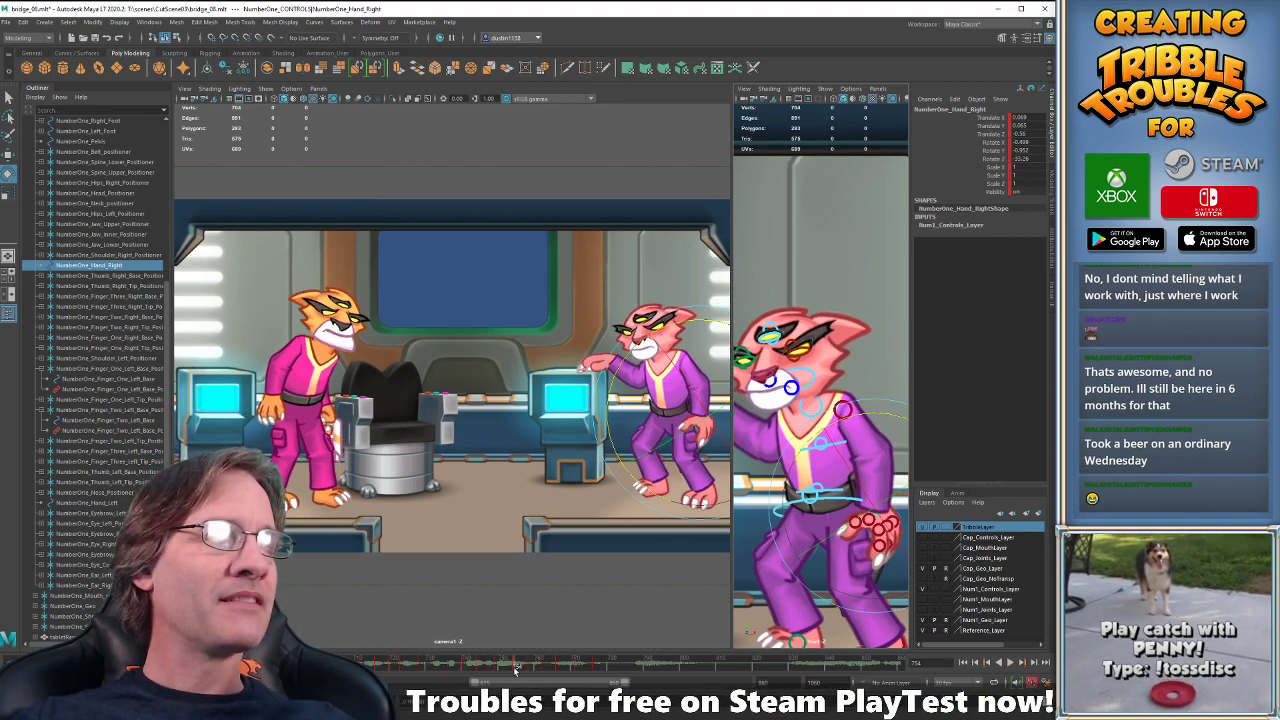
pyautogui.press(',')
pyautogui.press('.')
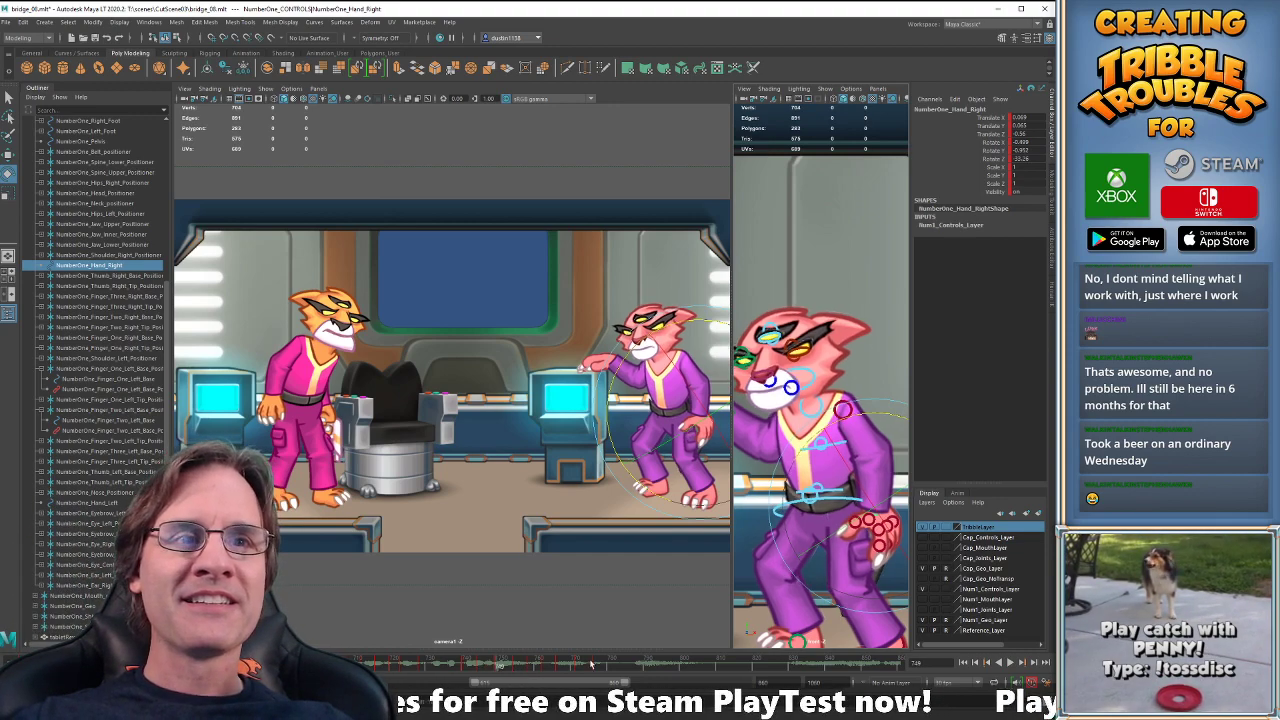
pyautogui.press(',')
pyautogui.press('.')
pyautogui.press('.')
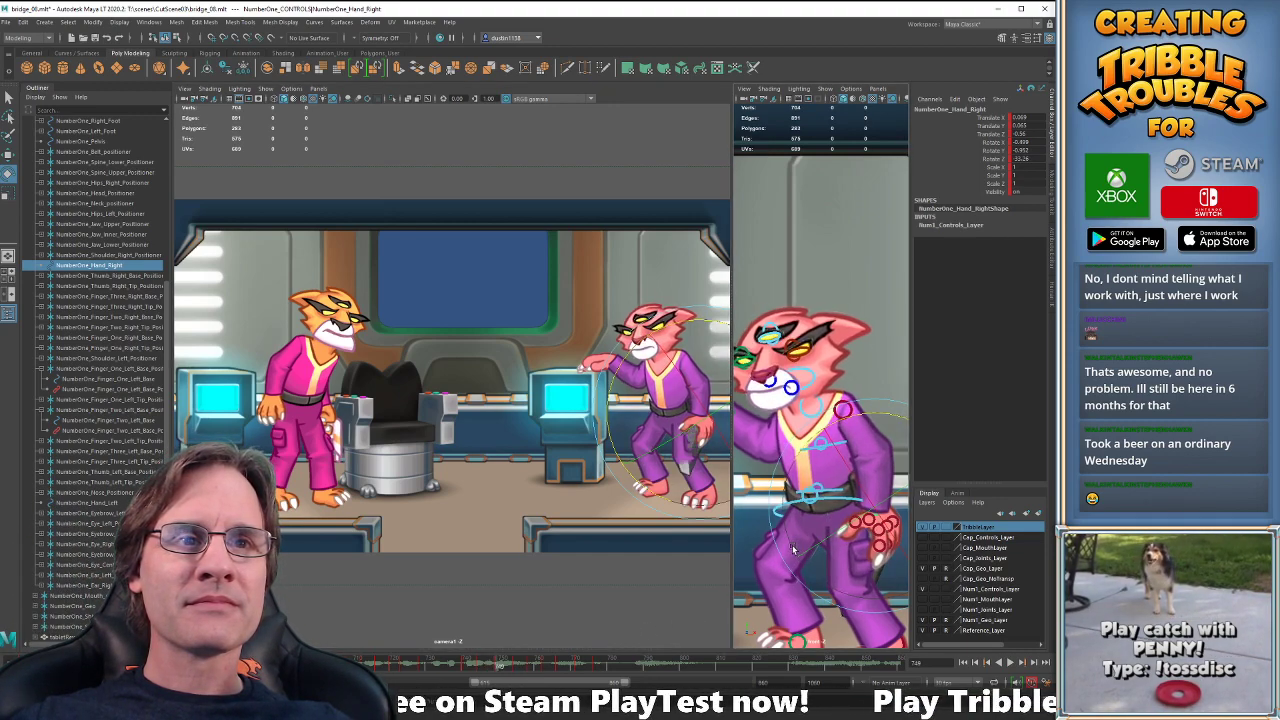
# - Step back and forth between frame 744 and the following key to examine the right hand's settling motion
pyautogui.press(',')
pyautogui.press(',')
pyautogui.press(',')
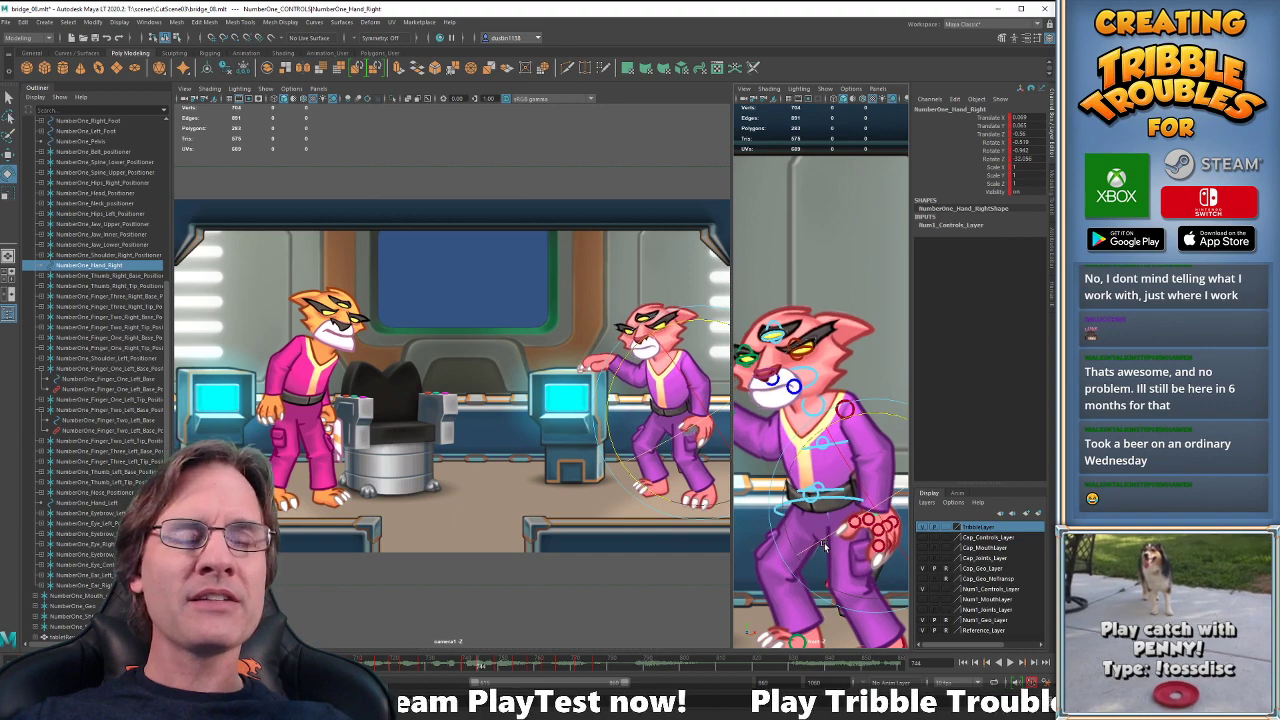
pyautogui.press('.')
pyautogui.press(',')
pyautogui.press(',')
pyautogui.press('.')
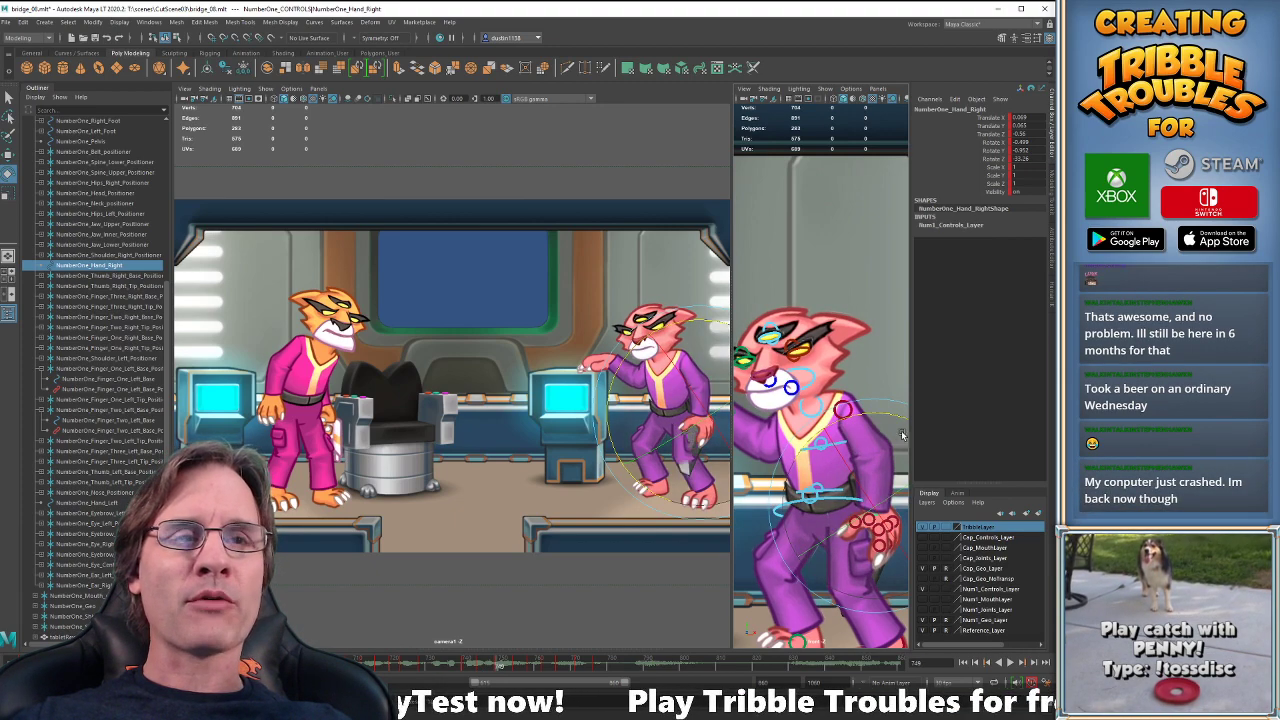
pyautogui.press(',')
pyautogui.press(',')
pyautogui.press('.')
pyautogui.press('.')
pyautogui.press(',')
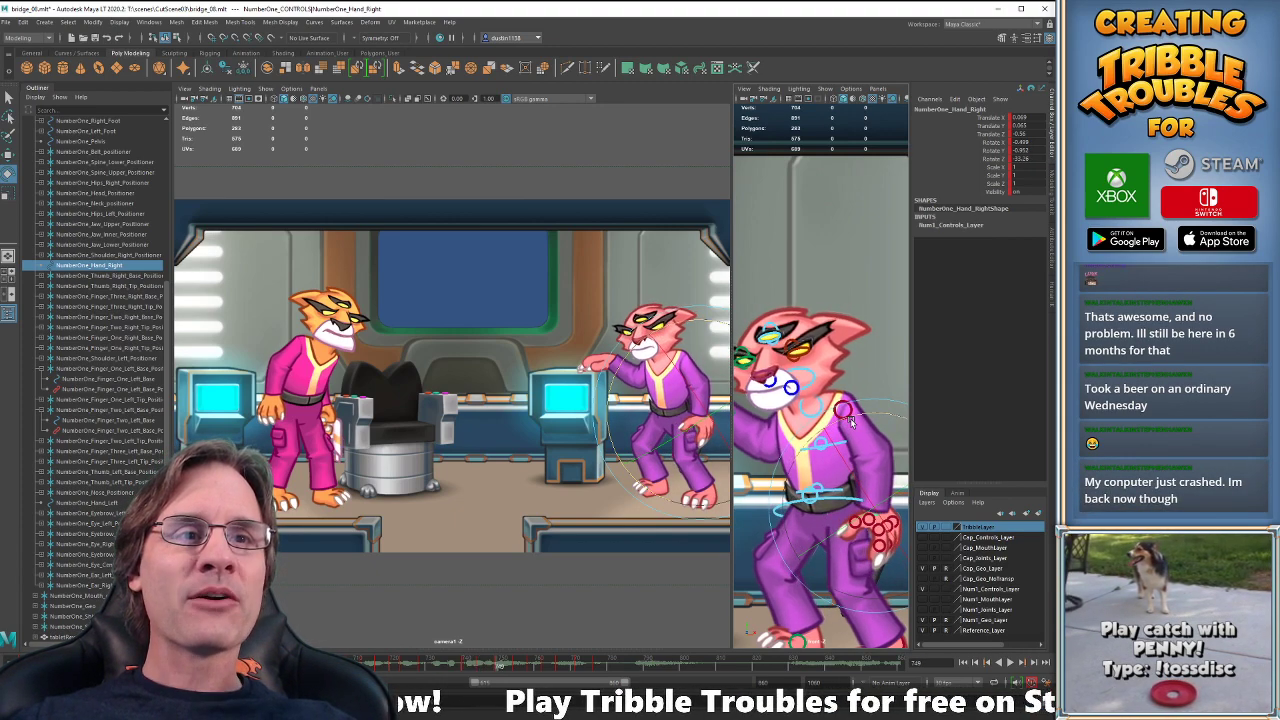
pyautogui.press('.')
pyautogui.press('.')
pyautogui.press(',')
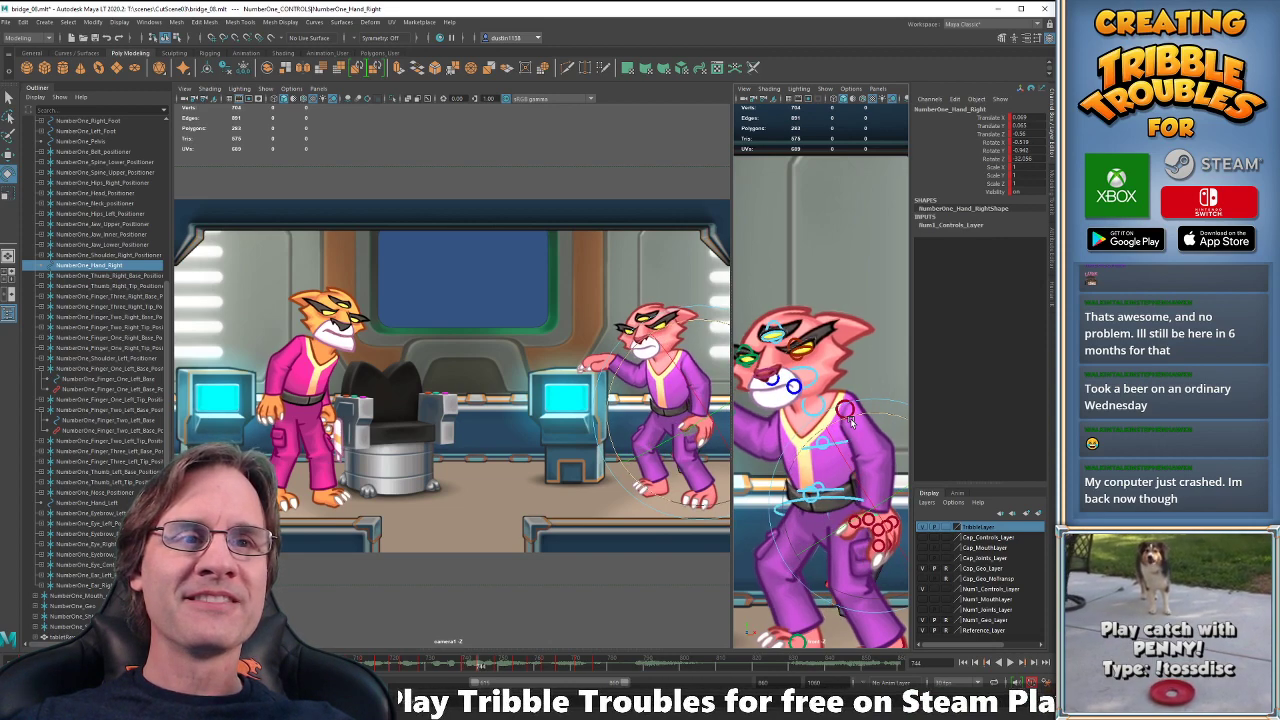
pyautogui.press('.')
pyautogui.press('.')
pyautogui.press(',')
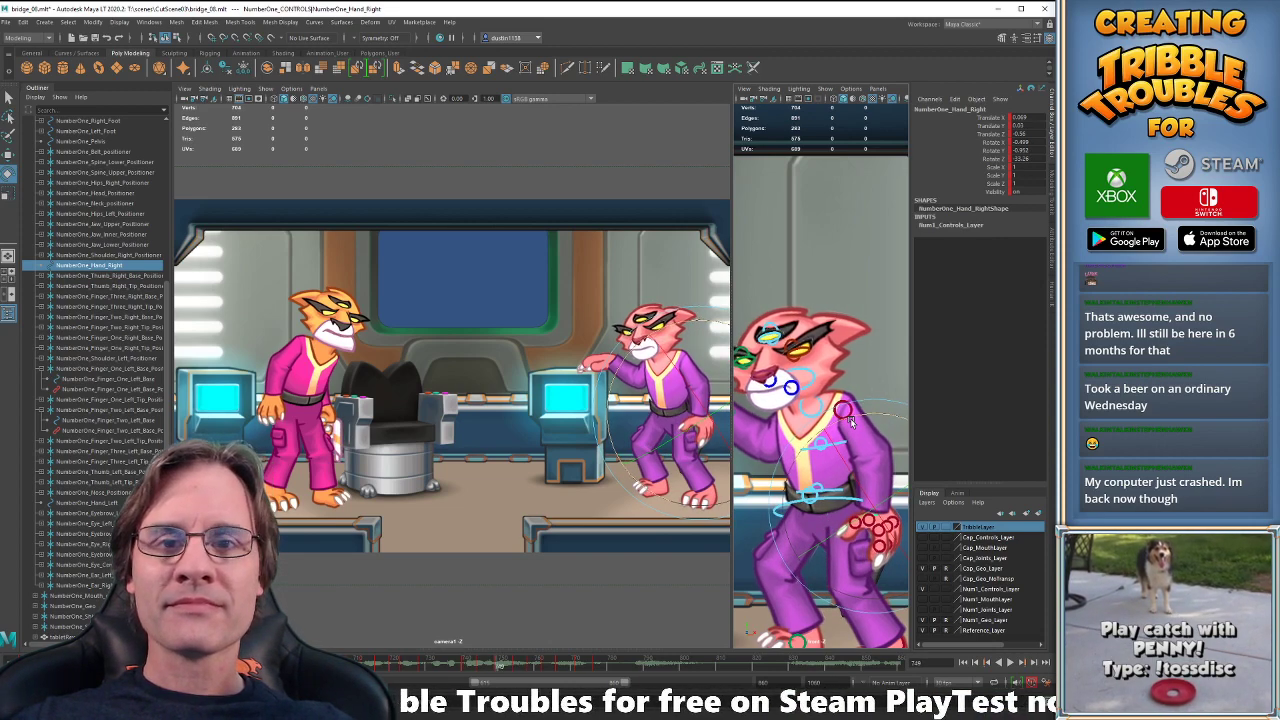
pyautogui.press(',')
pyautogui.press('.')
pyautogui.press(',')
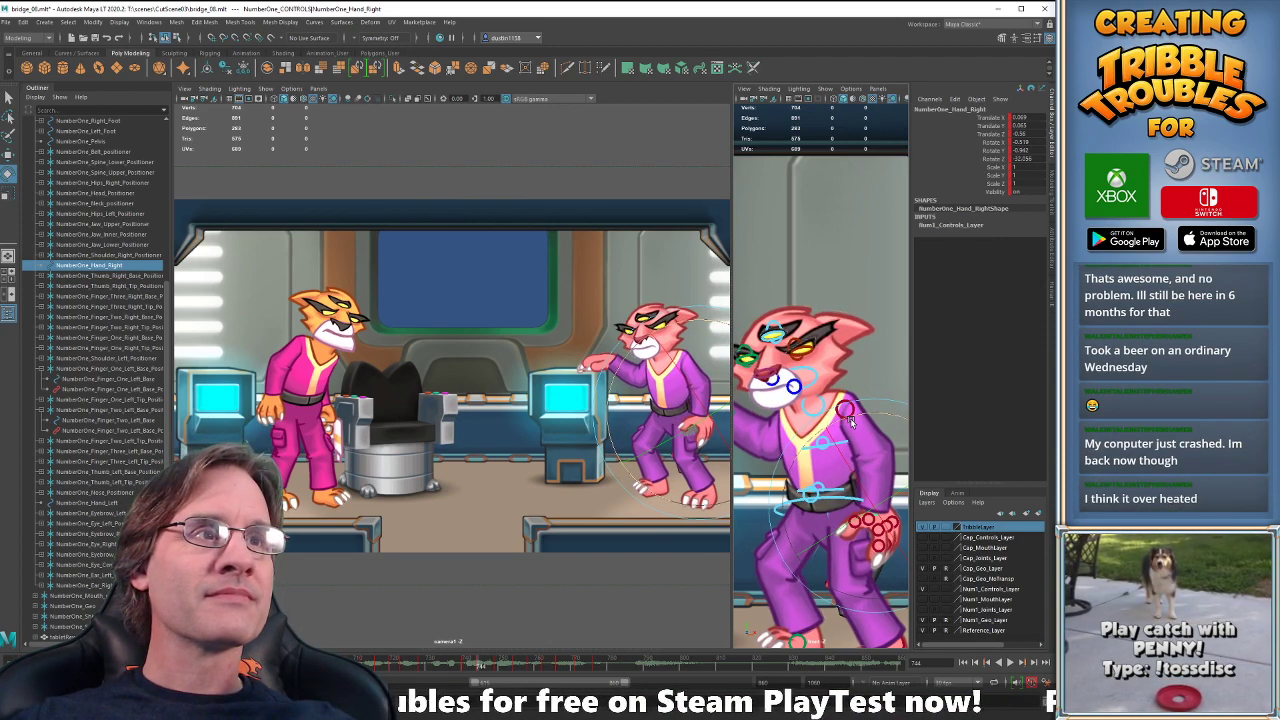
pyautogui.press('.')
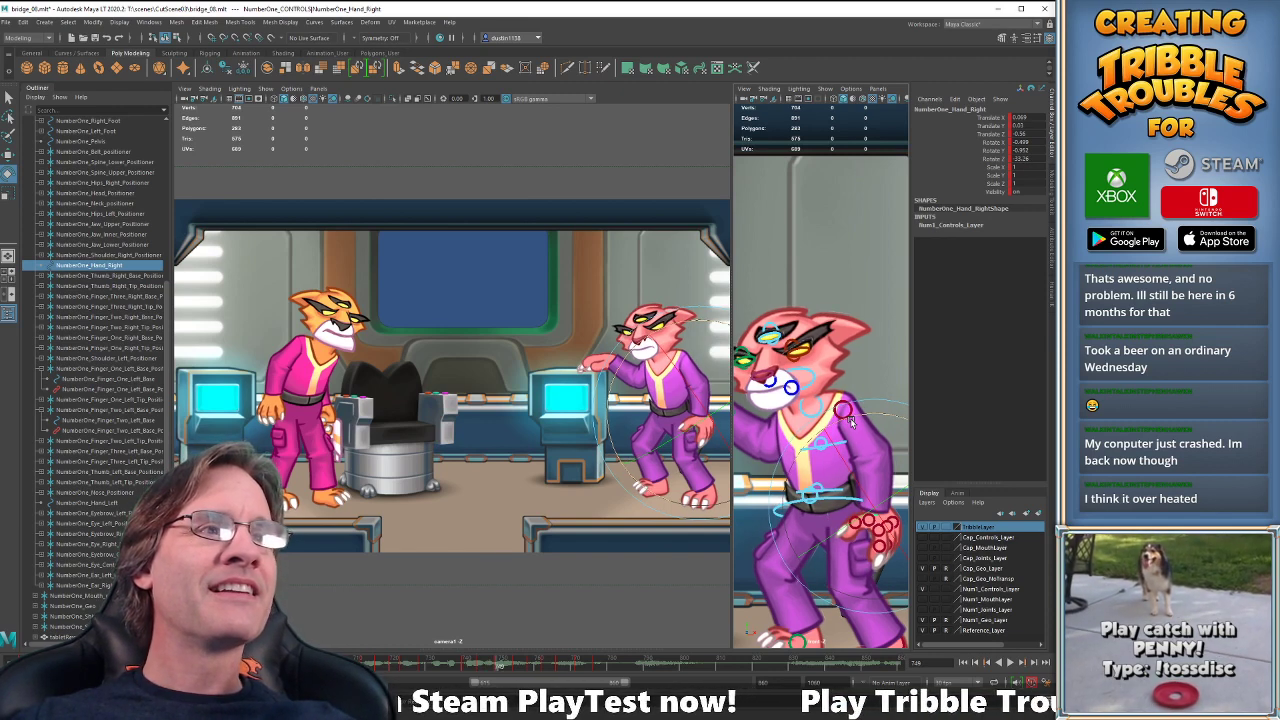
# - Step repeatedly through the keys from frame 740 to frame 754 to examine the right-hand motion
pyautogui.press(',')
pyautogui.press('.')
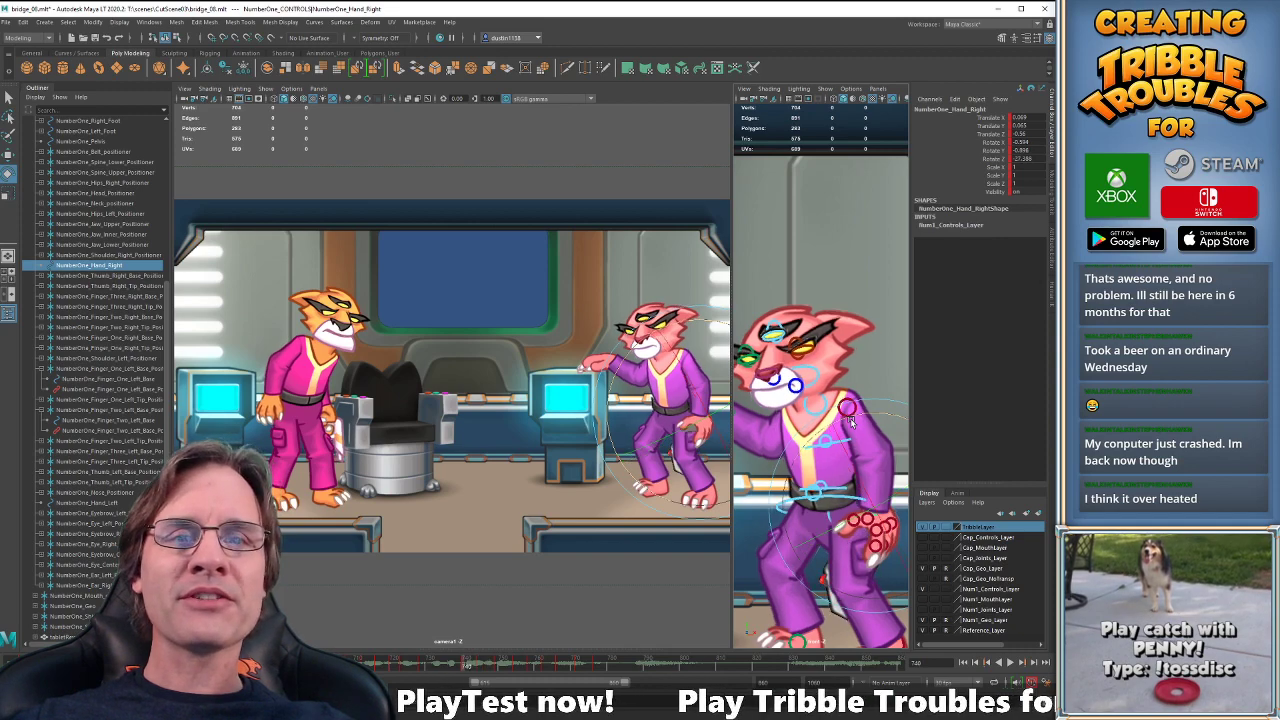
pyautogui.press(',')
pyautogui.press('.')
pyautogui.press('.')
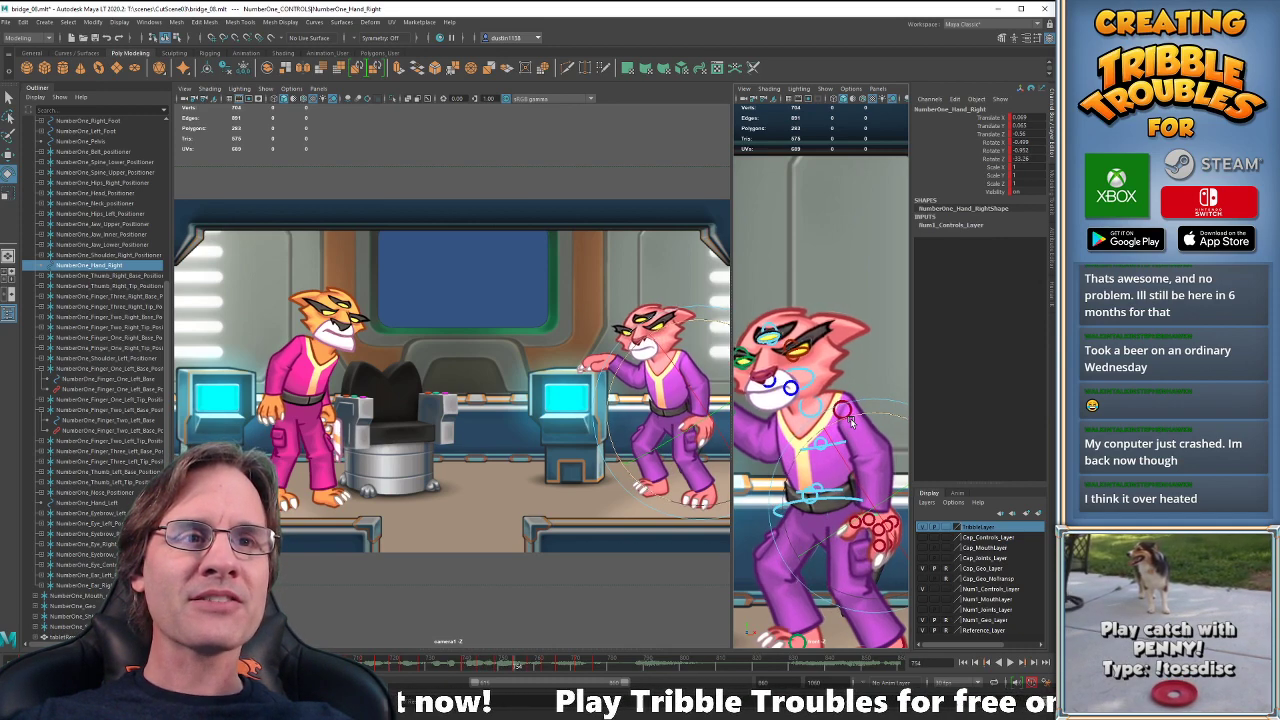
pyautogui.press(',')
pyautogui.press(',')
pyautogui.press('.')
pyautogui.press('.')
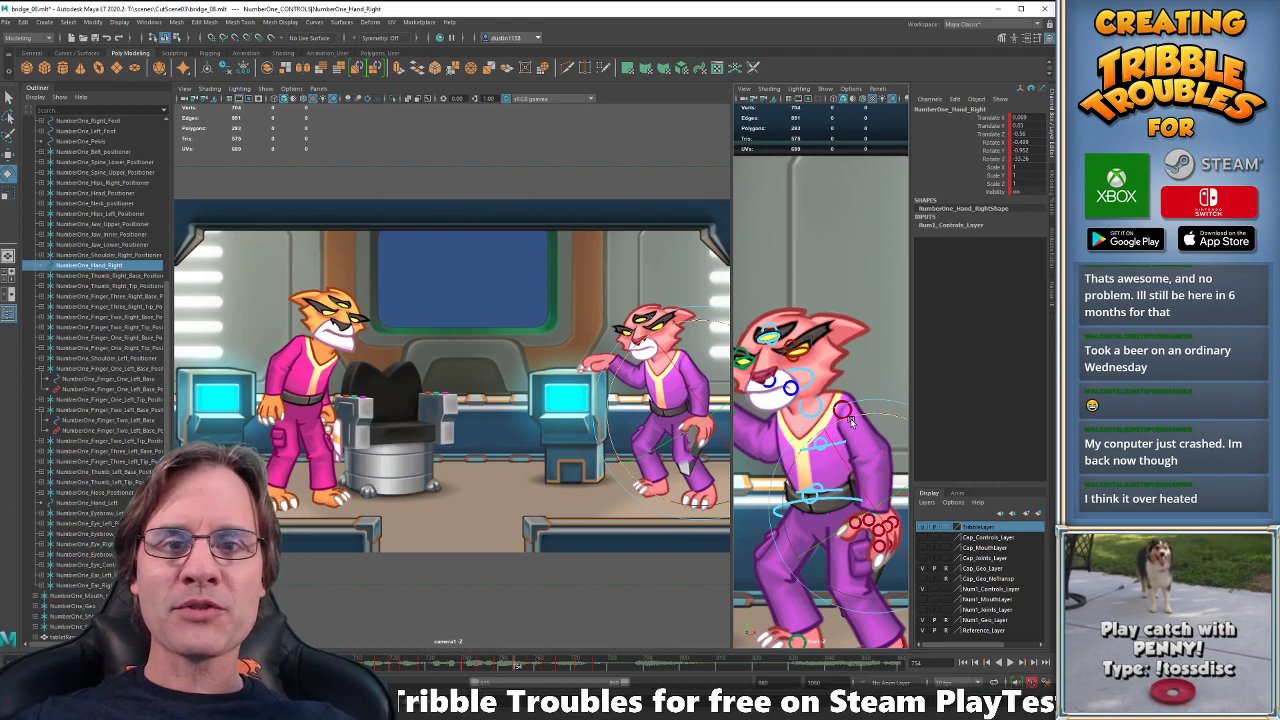
pyautogui.press(',')
pyautogui.press(',')
pyautogui.press('.')
pyautogui.press('.')
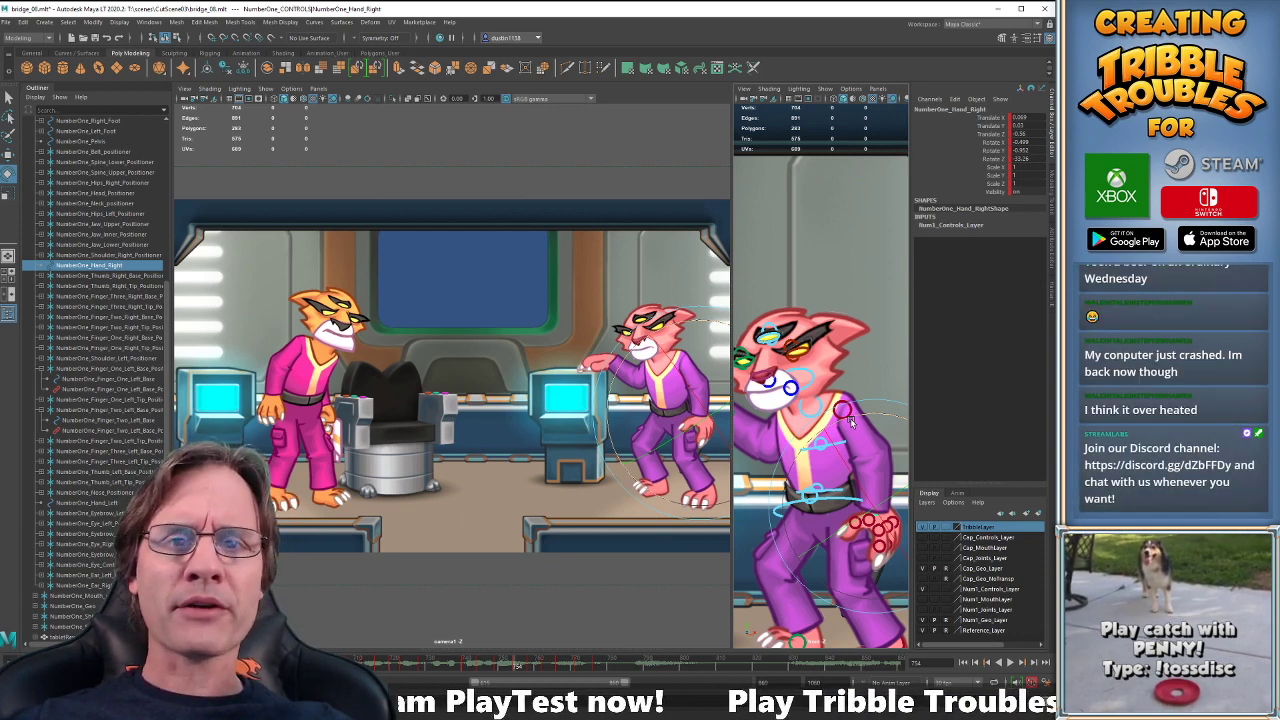
# - Undo the latest NumberOne_Hand_Right changes and compare the hand's pose at frame 754 with the preceding keys
pyautogui.press(',')
pyautogui.press(',')
pyautogui.press('.')
pyautogui.press('.')
pyautogui.hotkey('ctrl', 'z')
pyautogui.hotkey('ctrl', 'z')
pyautogui.hotkey('ctrl', 'z')
pyautogui.hotkey('ctrl', 'z')
pyautogui.hotkey('ctrl', 'z')
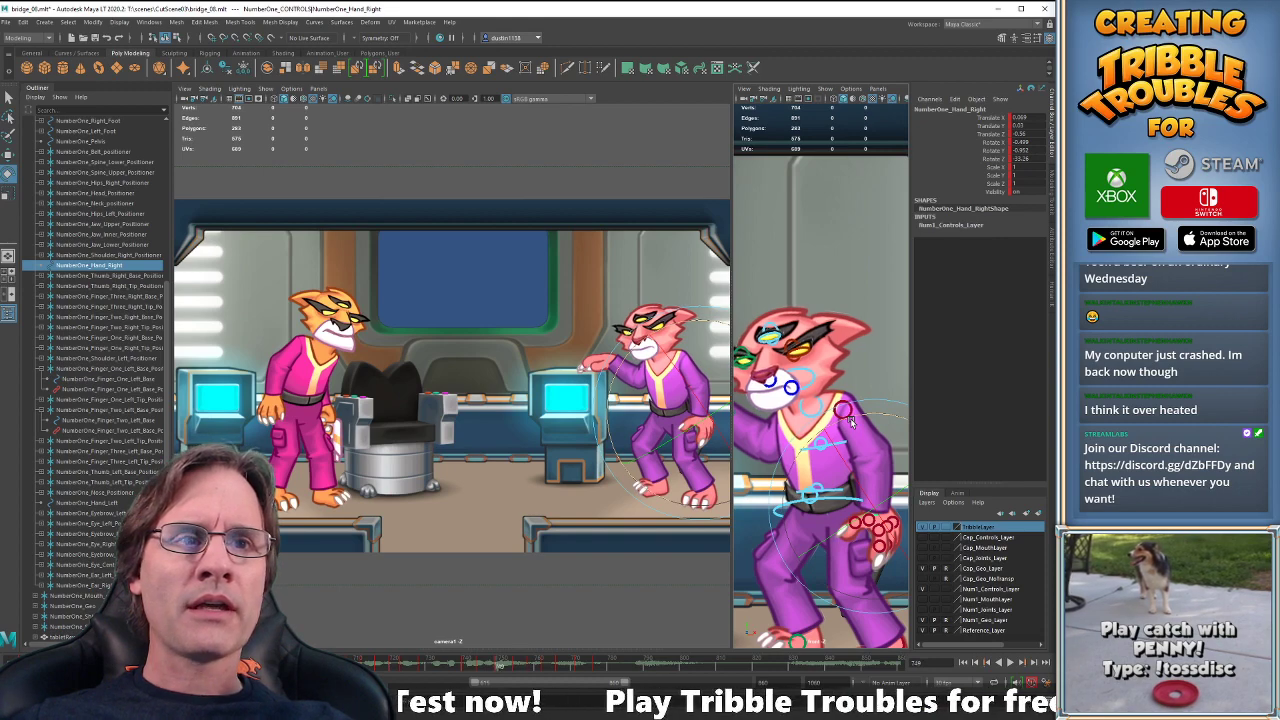
pyautogui.press(',')
pyautogui.press(',')
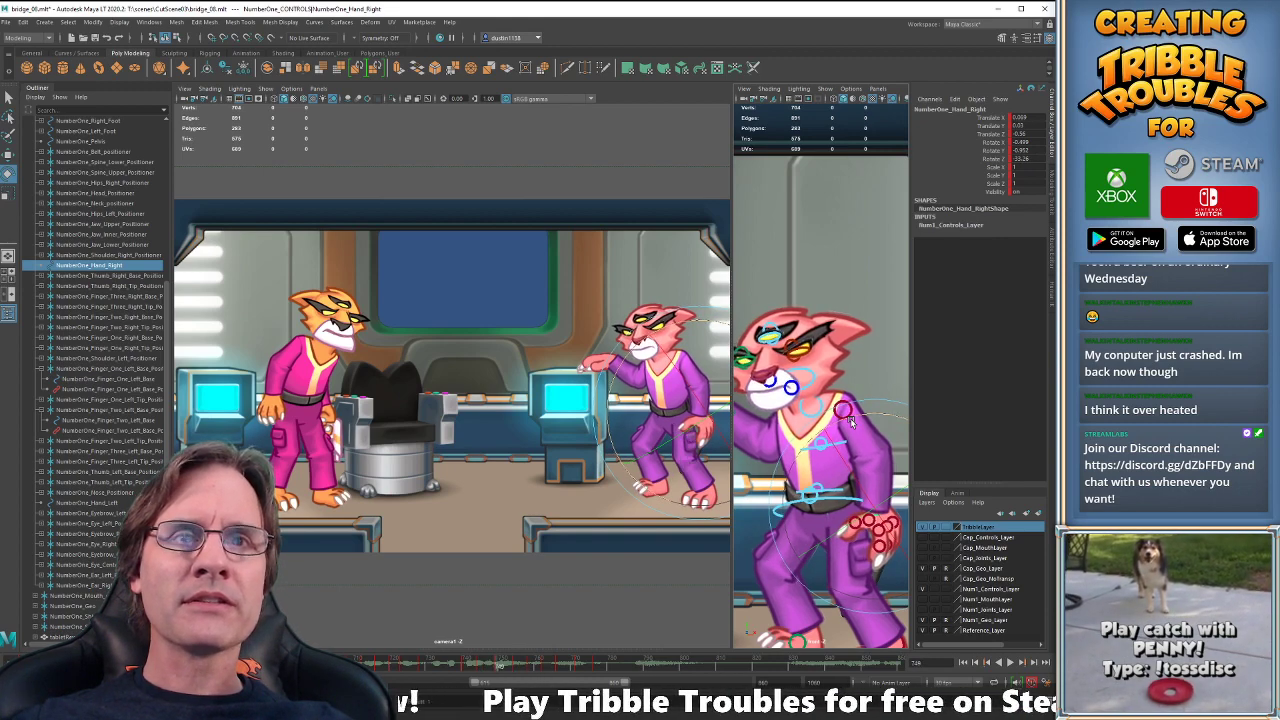
pyautogui.press('.')
pyautogui.press('.')
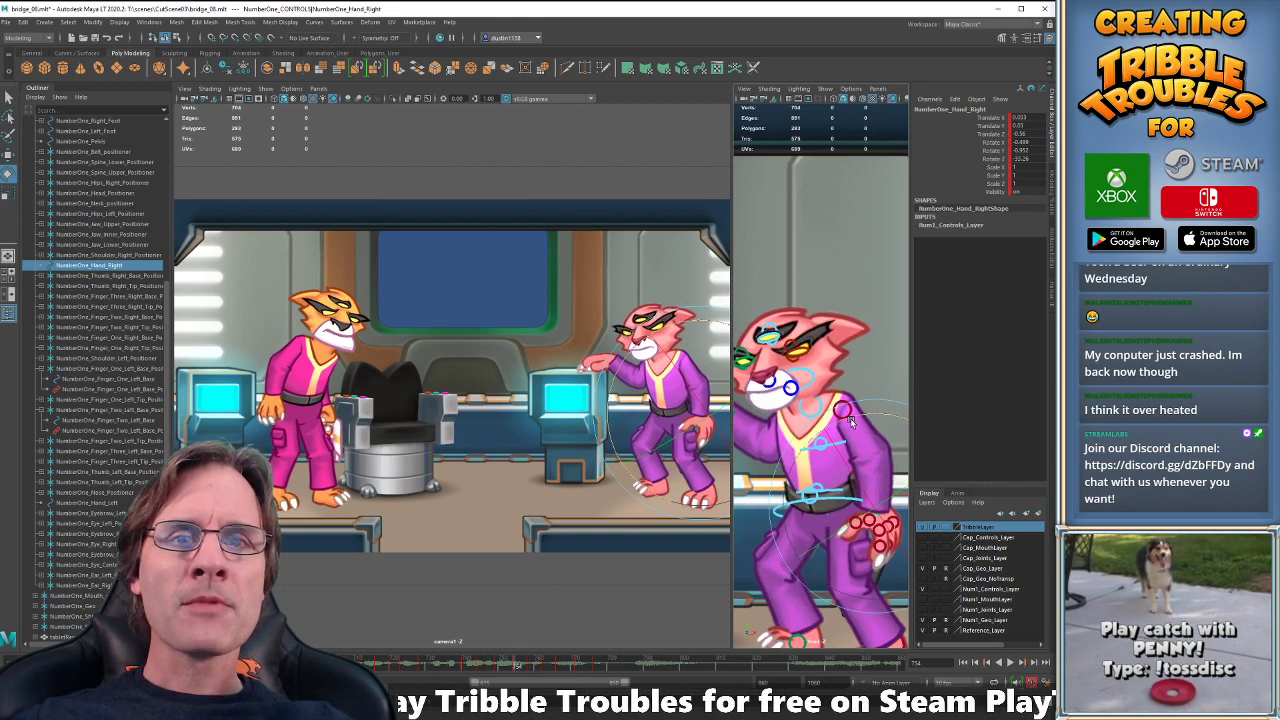
# - Step back and forth through the keys between frames 744 and 754 to examine the right hand's motion
pyautogui.press(',')
pyautogui.press(',')
pyautogui.press(',')
pyautogui.press('.')
pyautogui.press('.')
pyautogui.press('.')
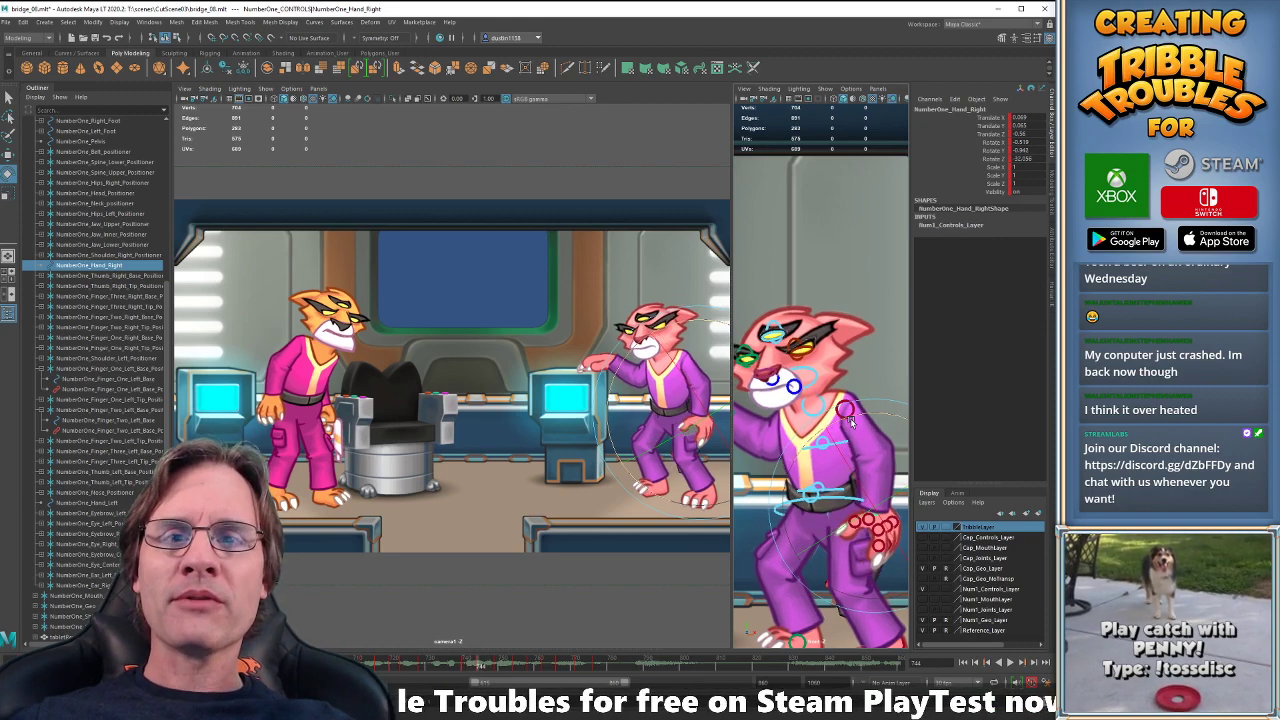
pyautogui.press(',')
pyautogui.press(',')
pyautogui.press(',')
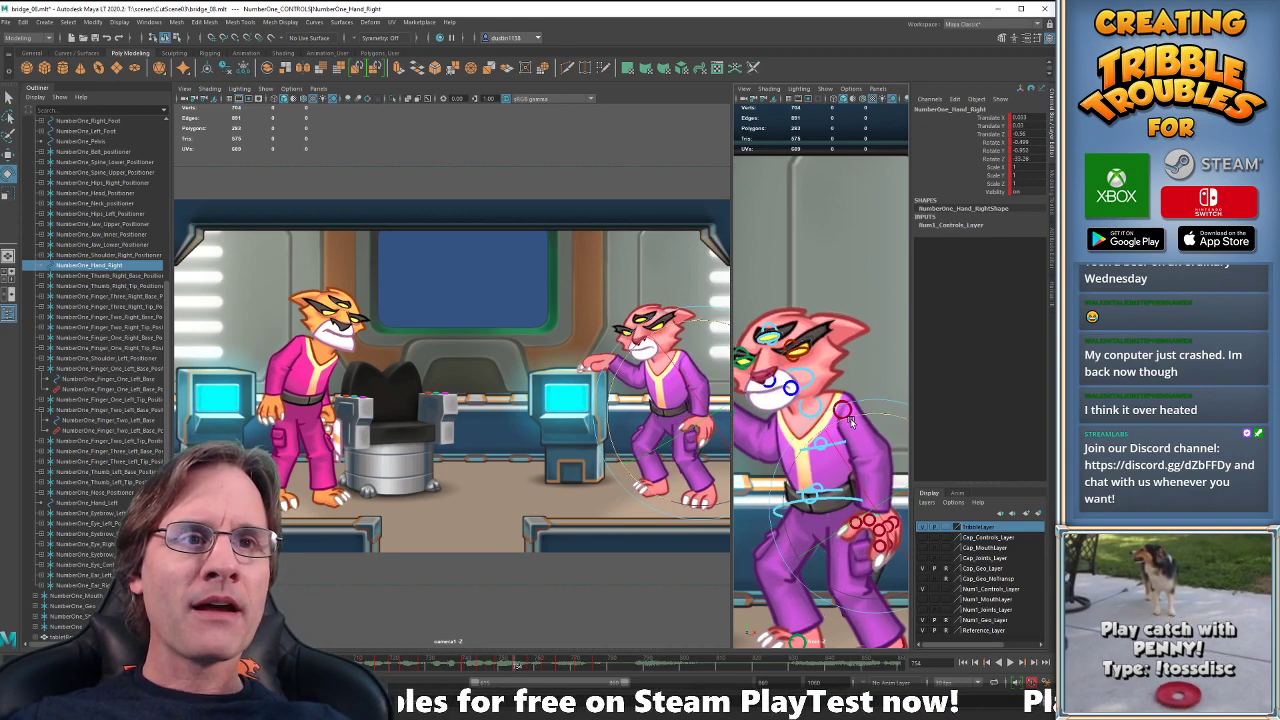
pyautogui.press('.')
pyautogui.press('.')
pyautogui.press('.')
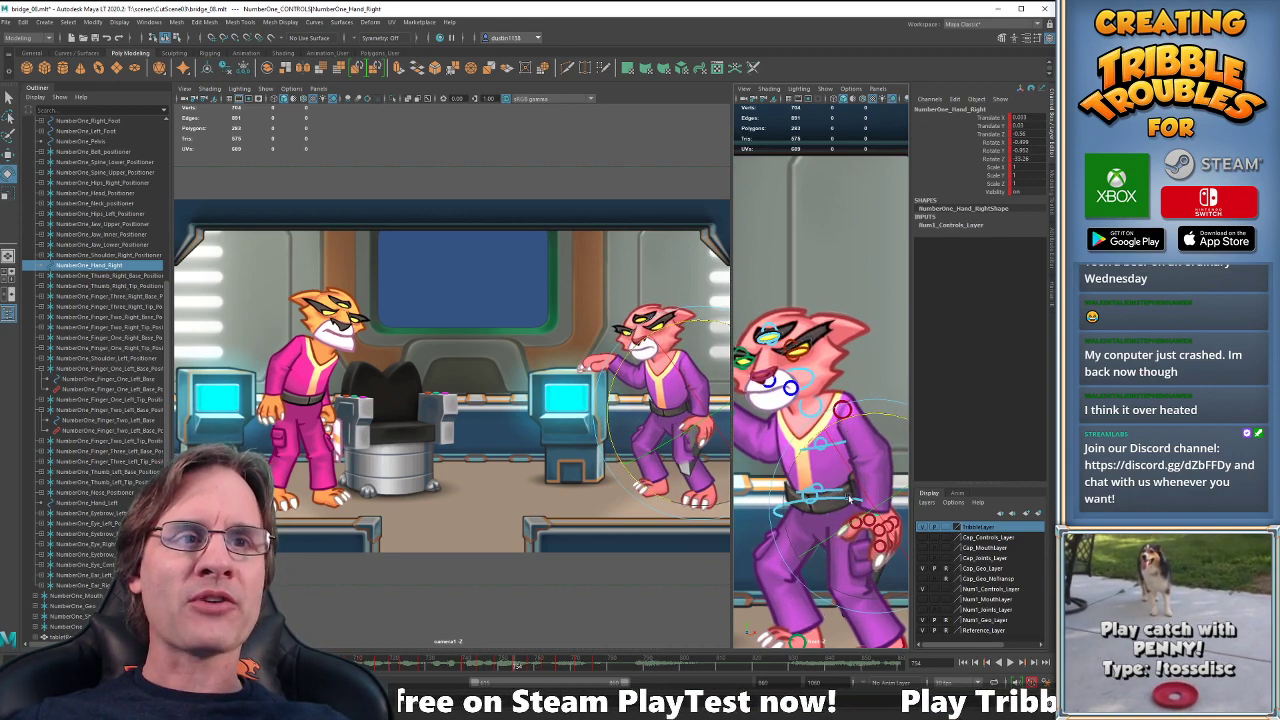
# - Flip between the keys at frames 754 and 758 and advance to frame 762 to examine the right hand
pyautogui.press(',')
pyautogui.press('.')
pyautogui.press('.')
pyautogui.press(',')
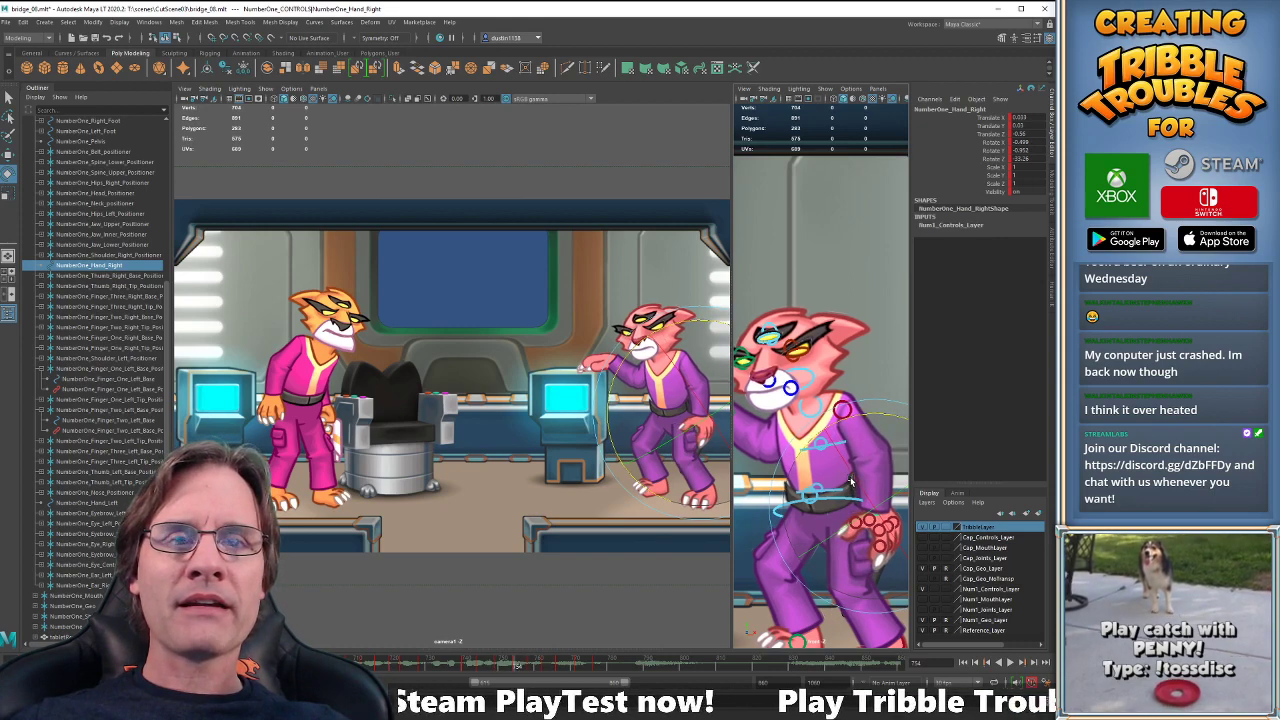
pyautogui.press('.')
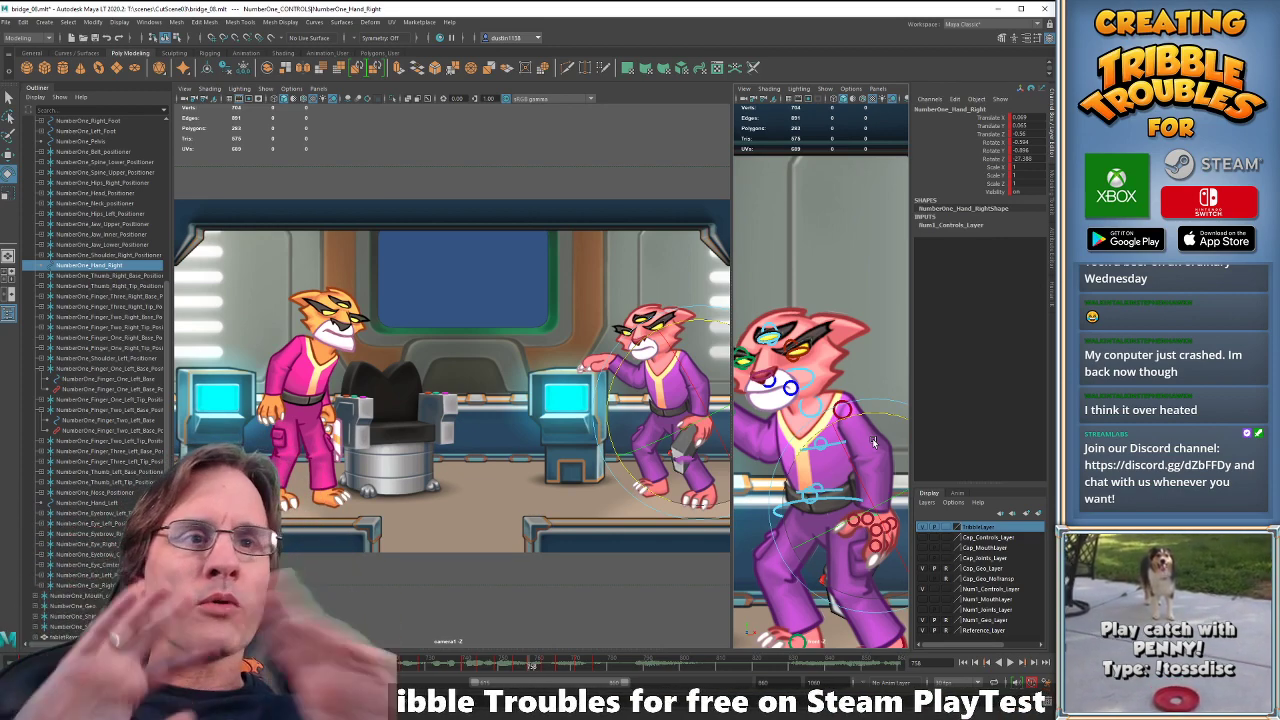
pyautogui.press(',')
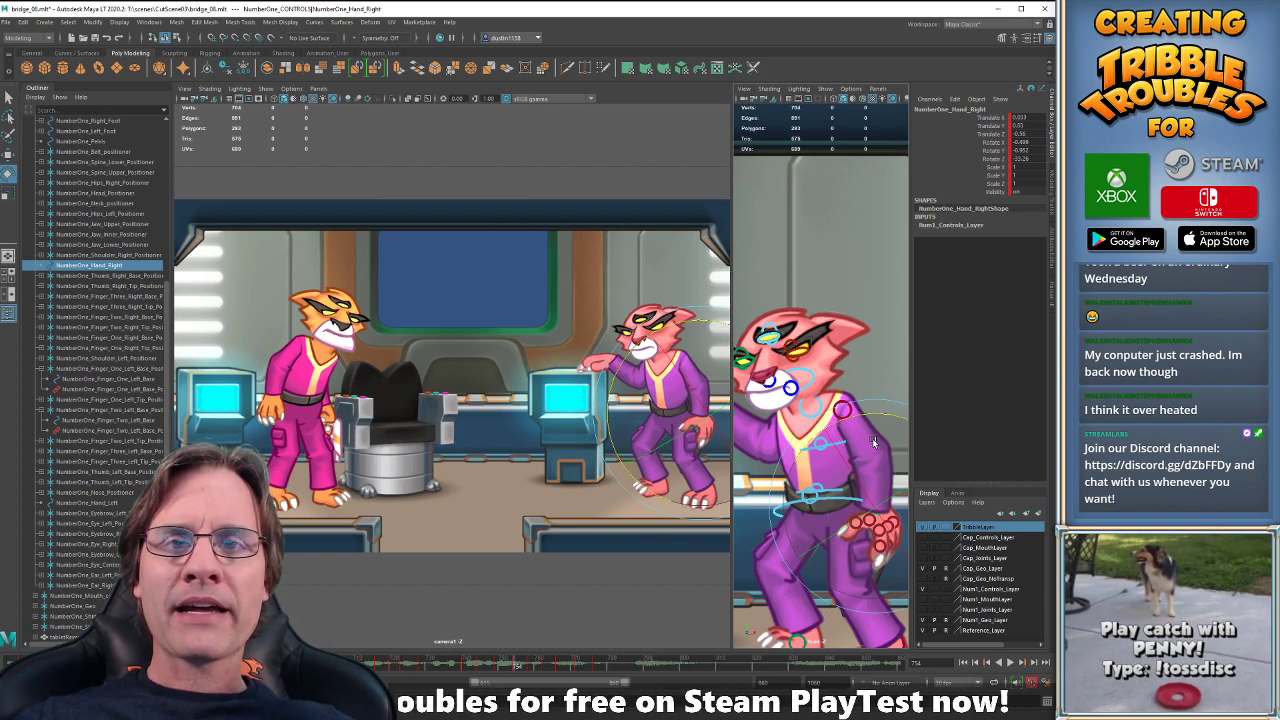
pyautogui.press('.')
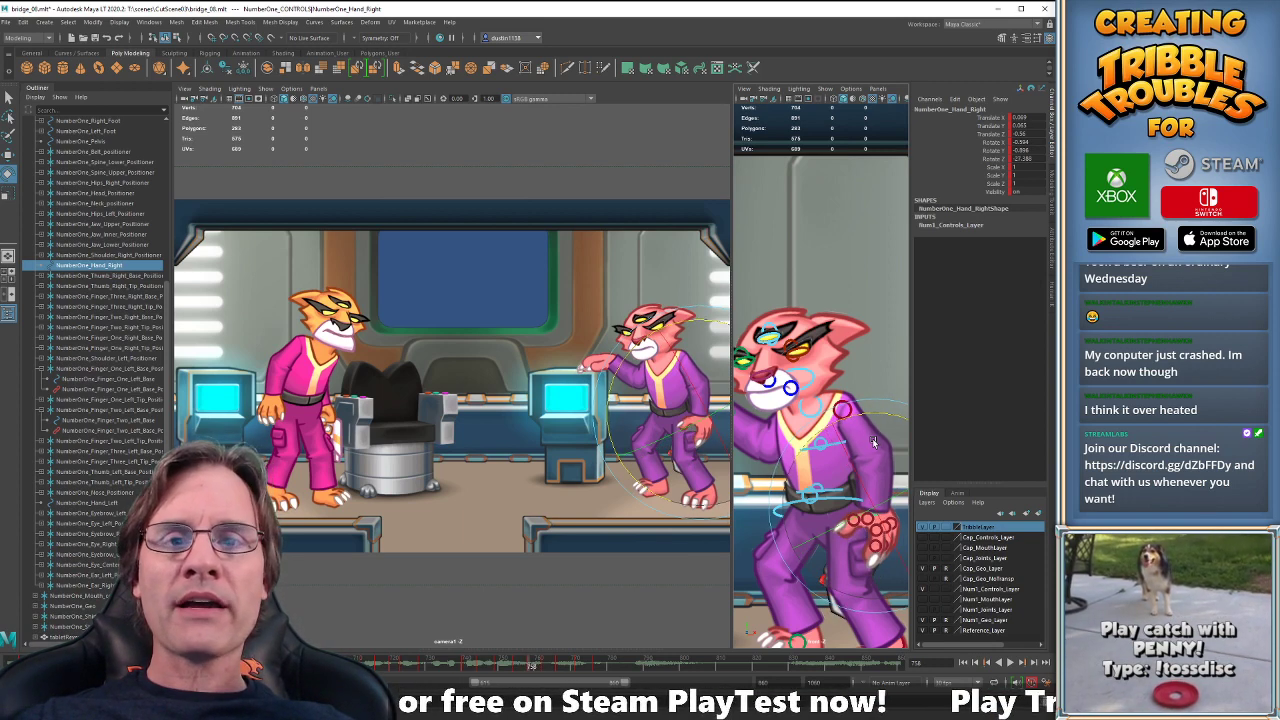
pyautogui.hotkey('alt', '.')
pyautogui.hotkey('alt', '.')
pyautogui.hotkey('alt', '.')
pyautogui.hotkey('alt', '.')
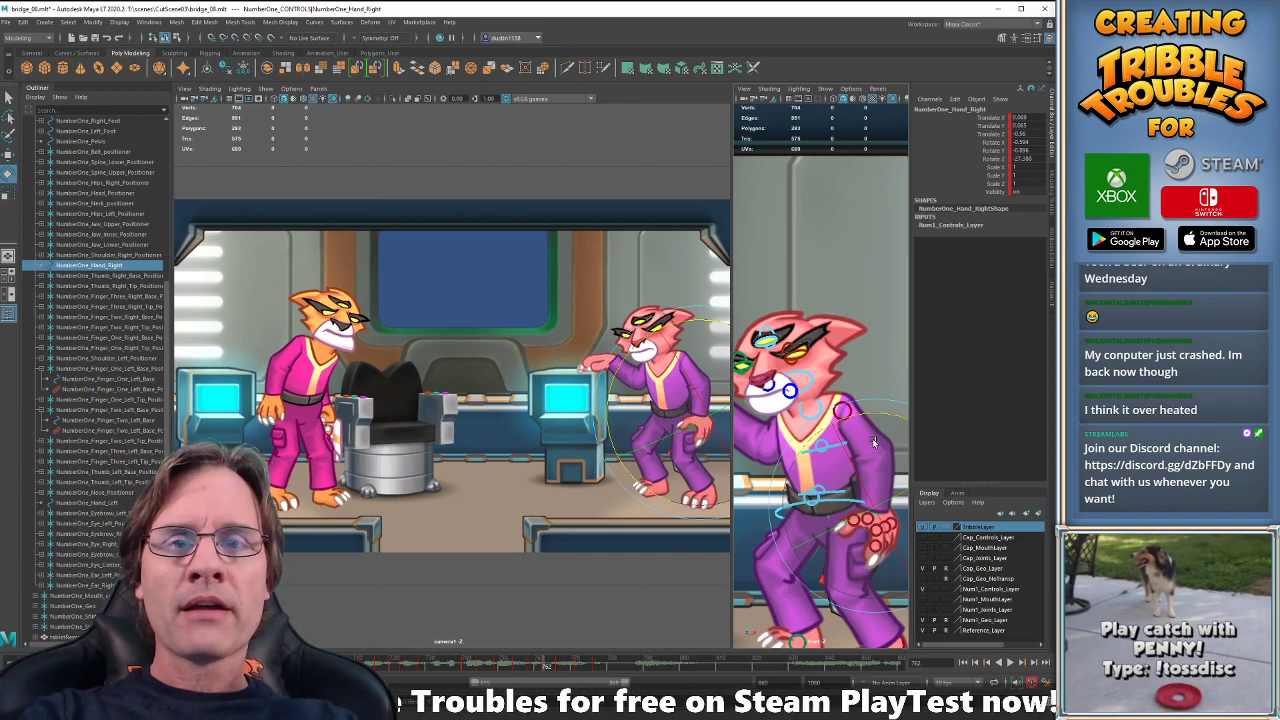
# - Step repeatedly through the keys from frame 749 to frame 758 to examine how the right hand settles against the body's motion
pyautogui.press(',')
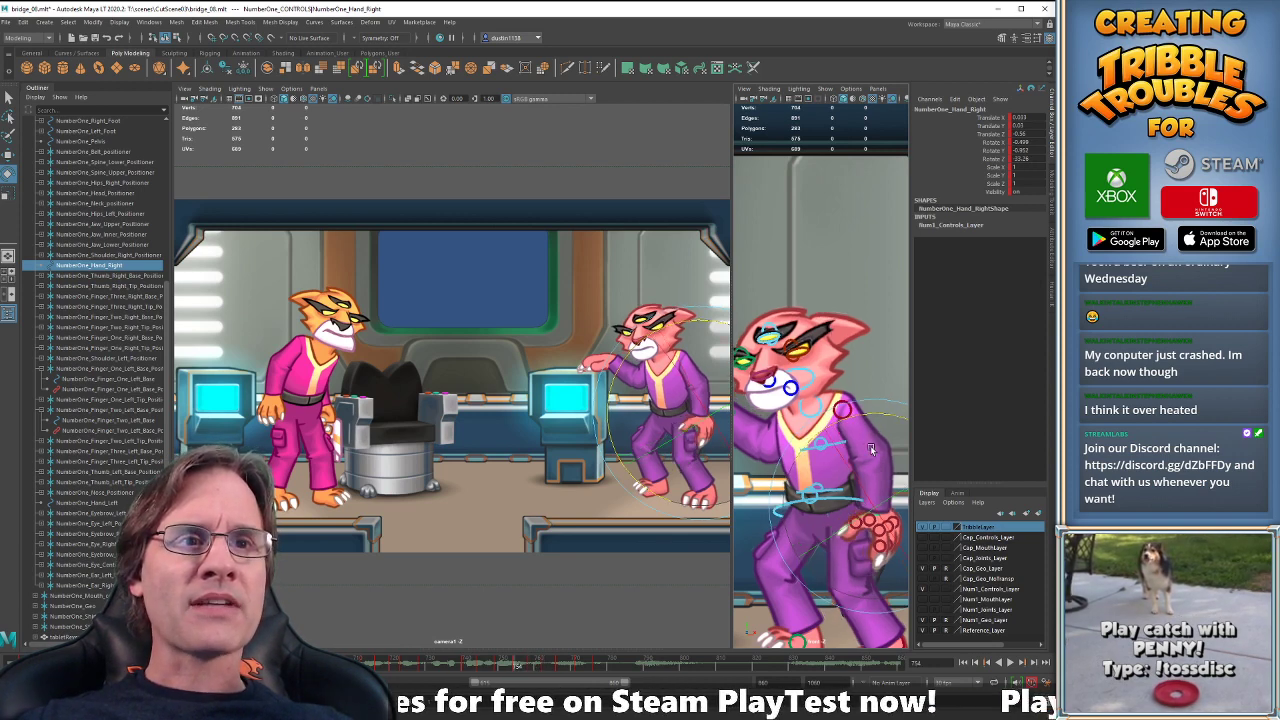
pyautogui.press('.')
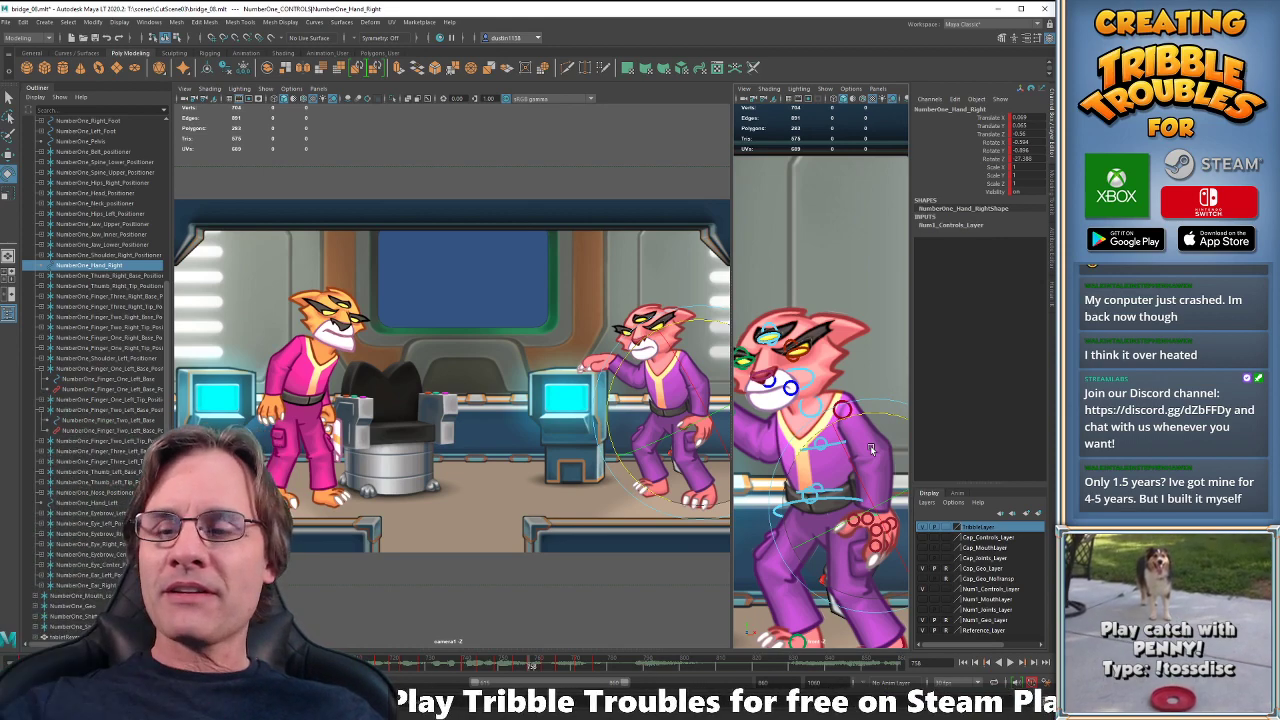
pyautogui.press(',')
pyautogui.press(',')
pyautogui.press('.')
pyautogui.press('.')
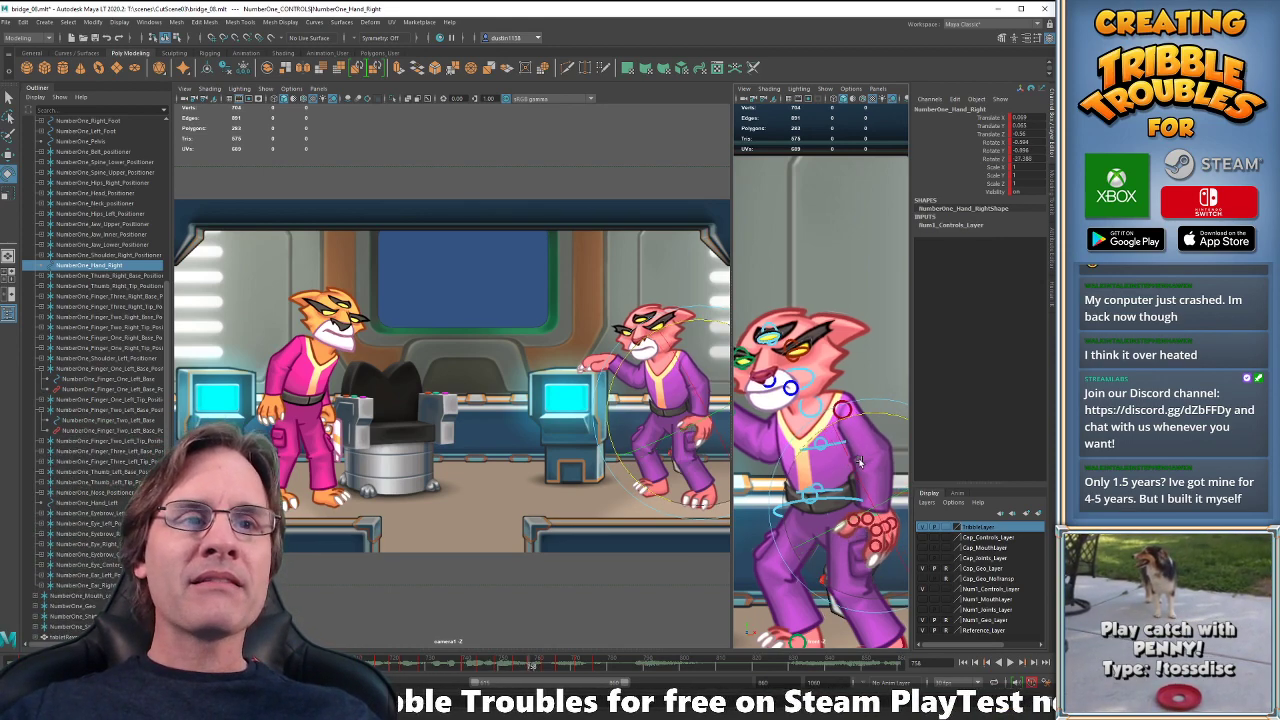
pyautogui.press(',')
pyautogui.press(',')
pyautogui.press('.')
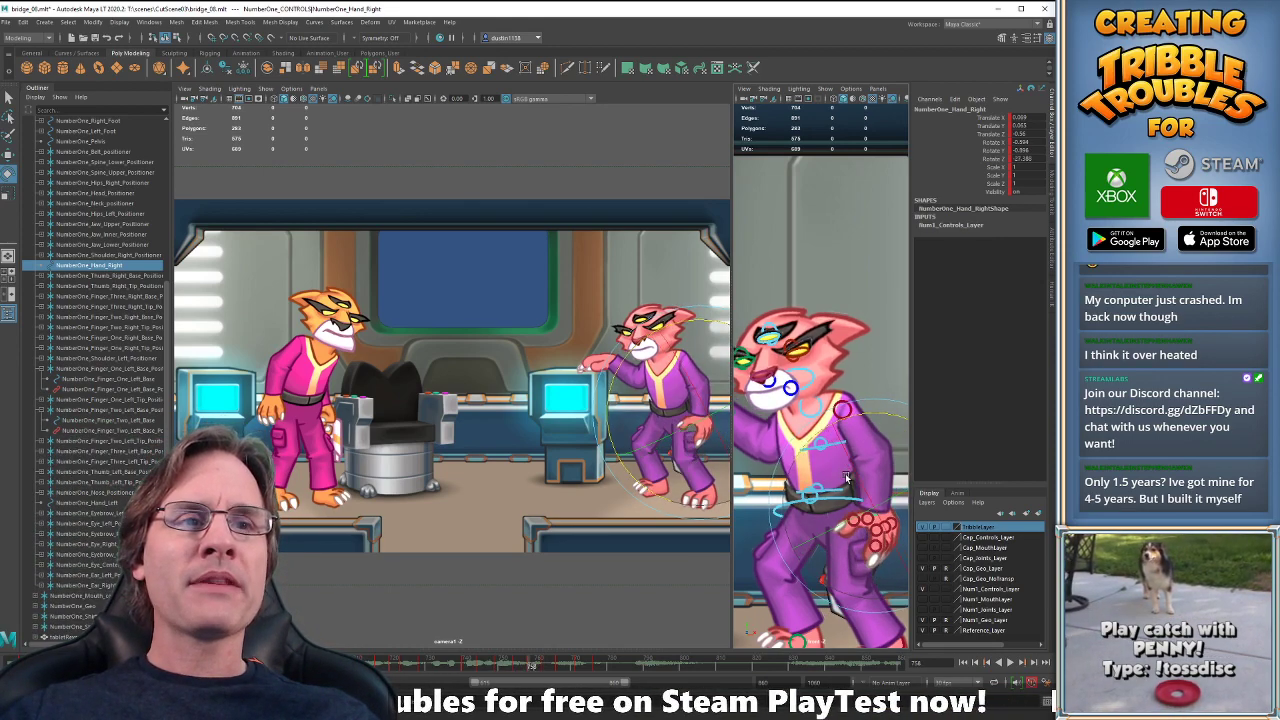
pyautogui.press(',')
pyautogui.press(',')
pyautogui.press('.')
pyautogui.press('.')
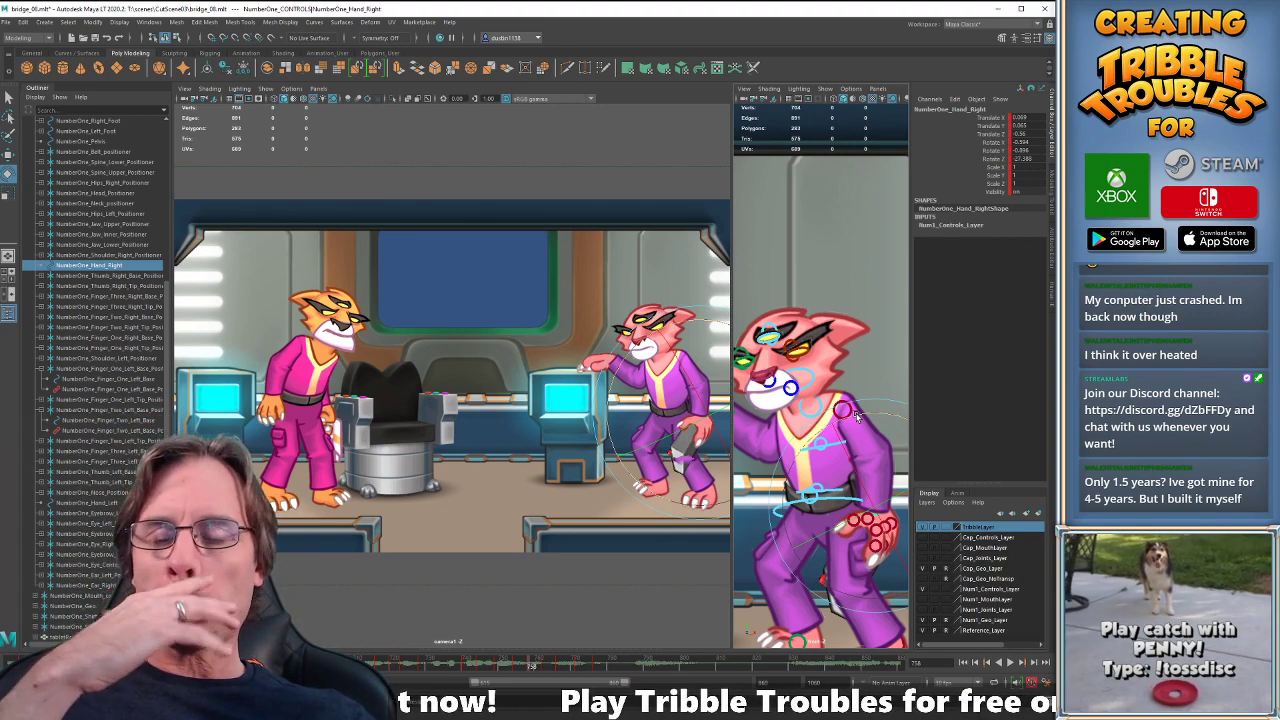
pyautogui.press(',')
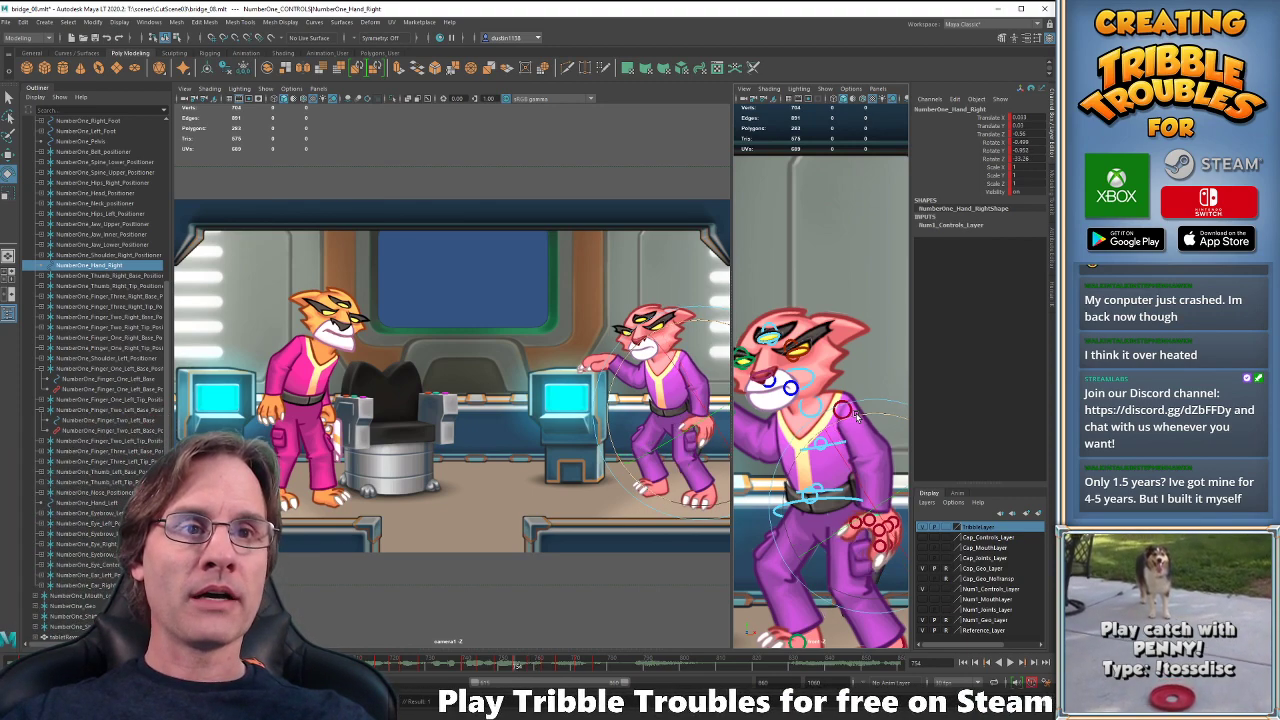
pyautogui.press(',')
pyautogui.press('.')
pyautogui.press('.')
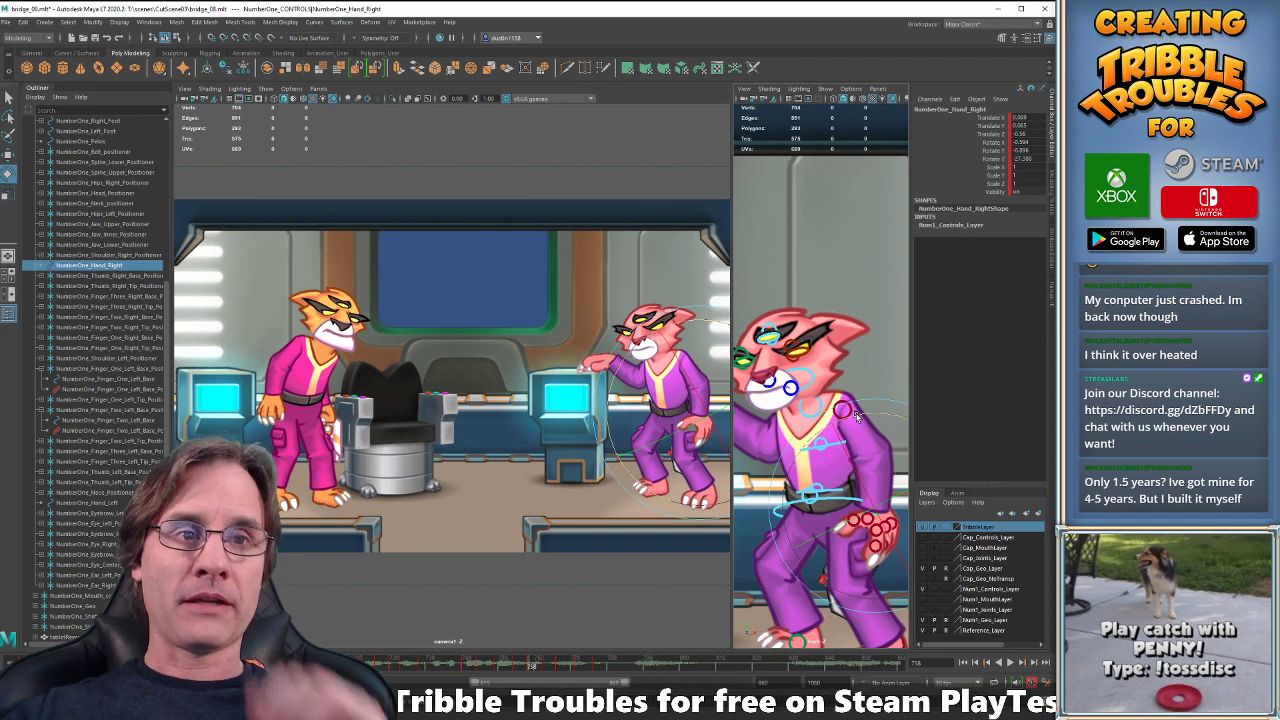
pyautogui.press(',')
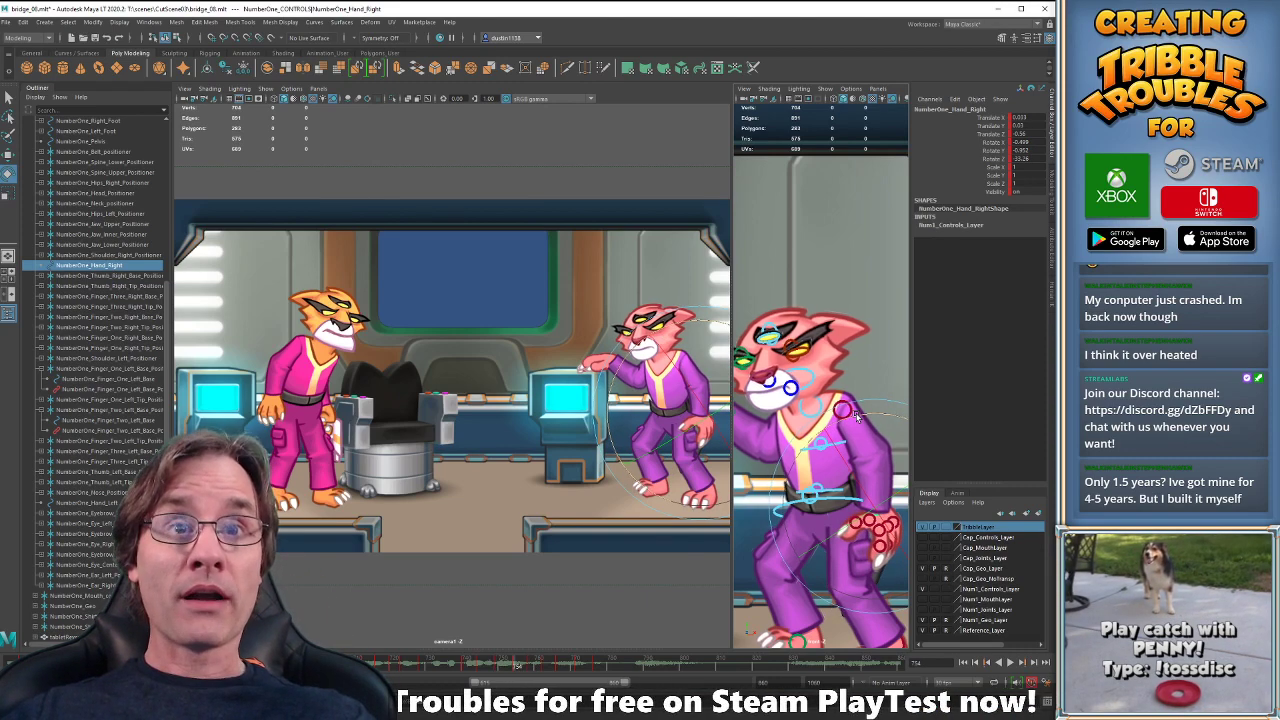
pyautogui.press('.')
pyautogui.press(',')
pyautogui.press(',')
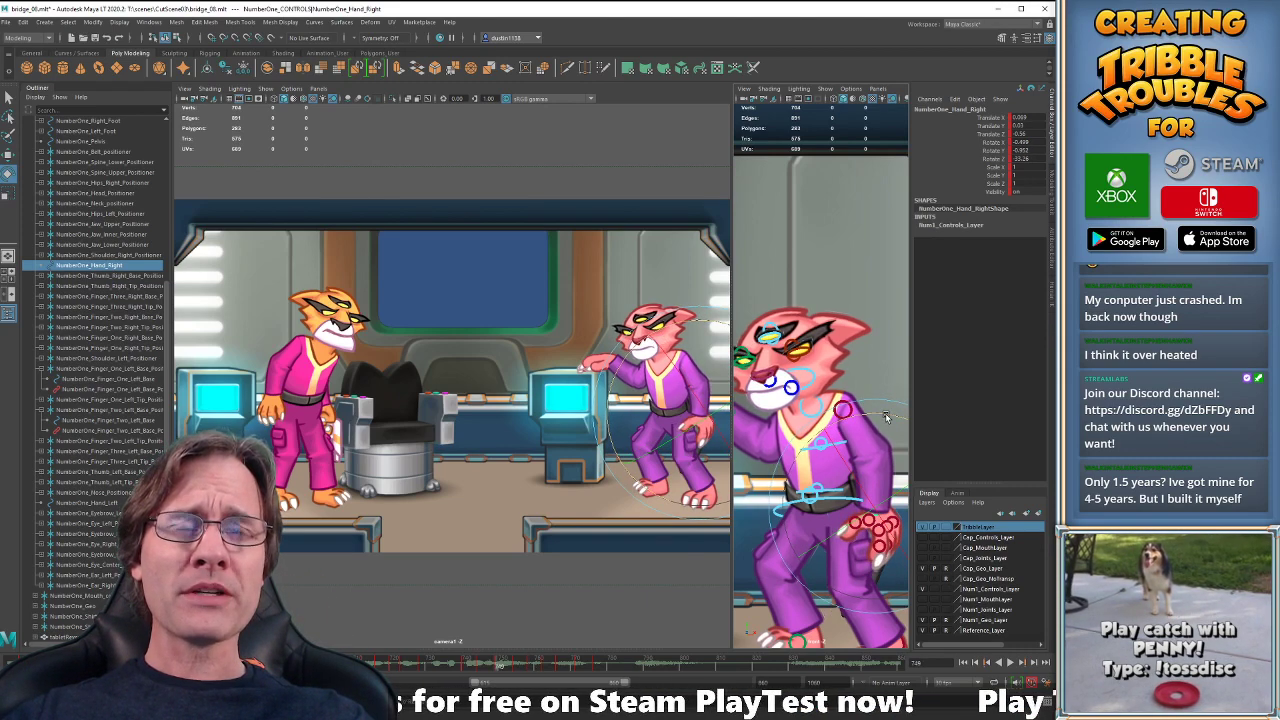
pyautogui.press('.')
pyautogui.press('.')
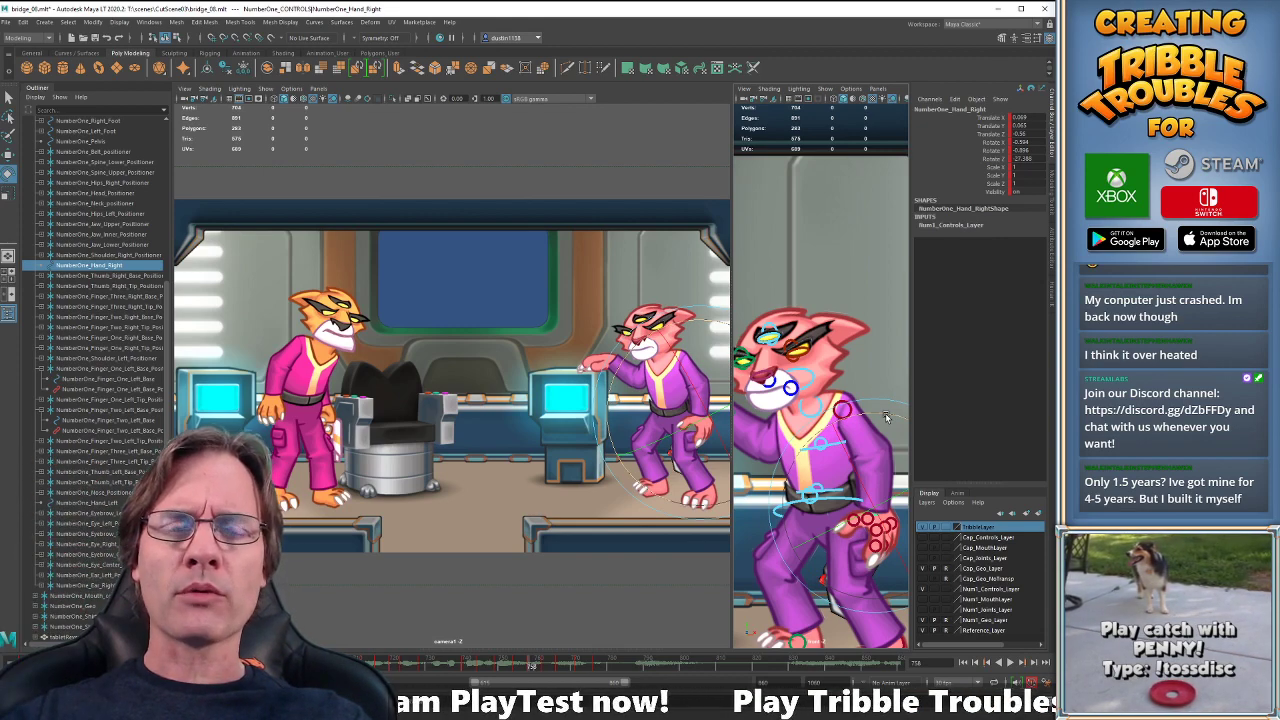
pyautogui.press(',')
pyautogui.press('.')
pyautogui.press(',')
pyautogui.press(',')
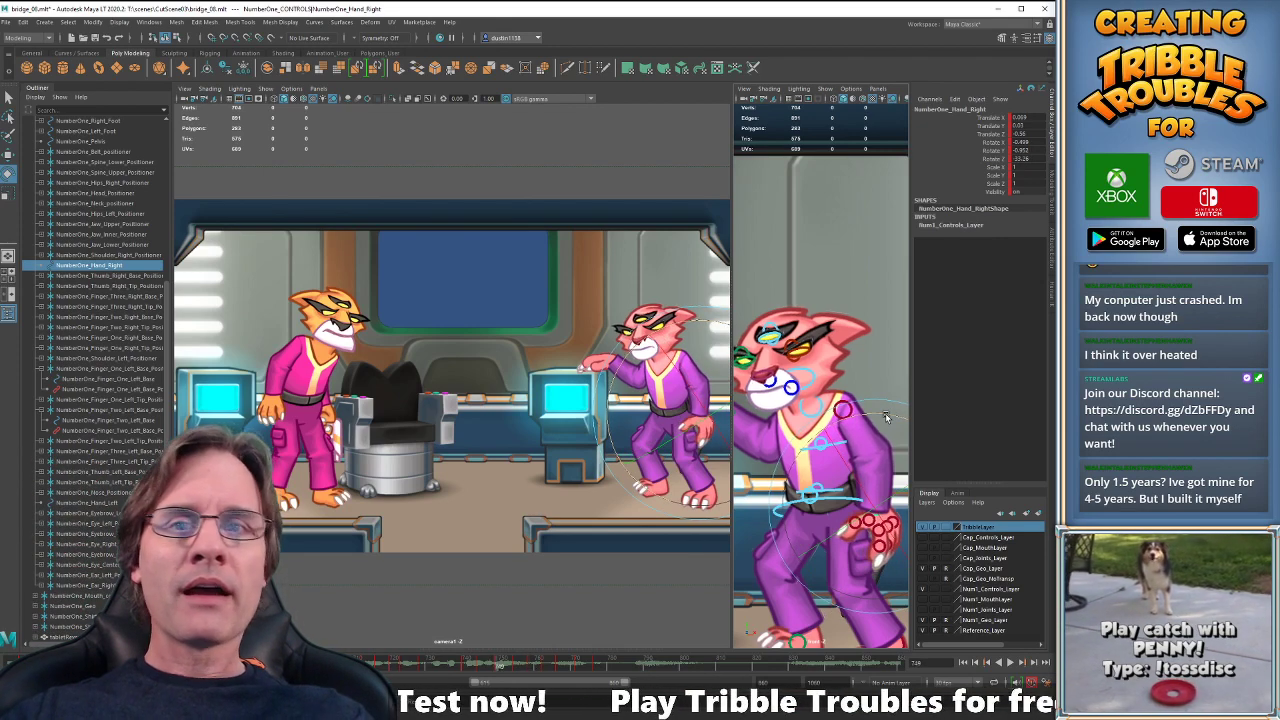
pyautogui.press('.')
pyautogui.press('.')
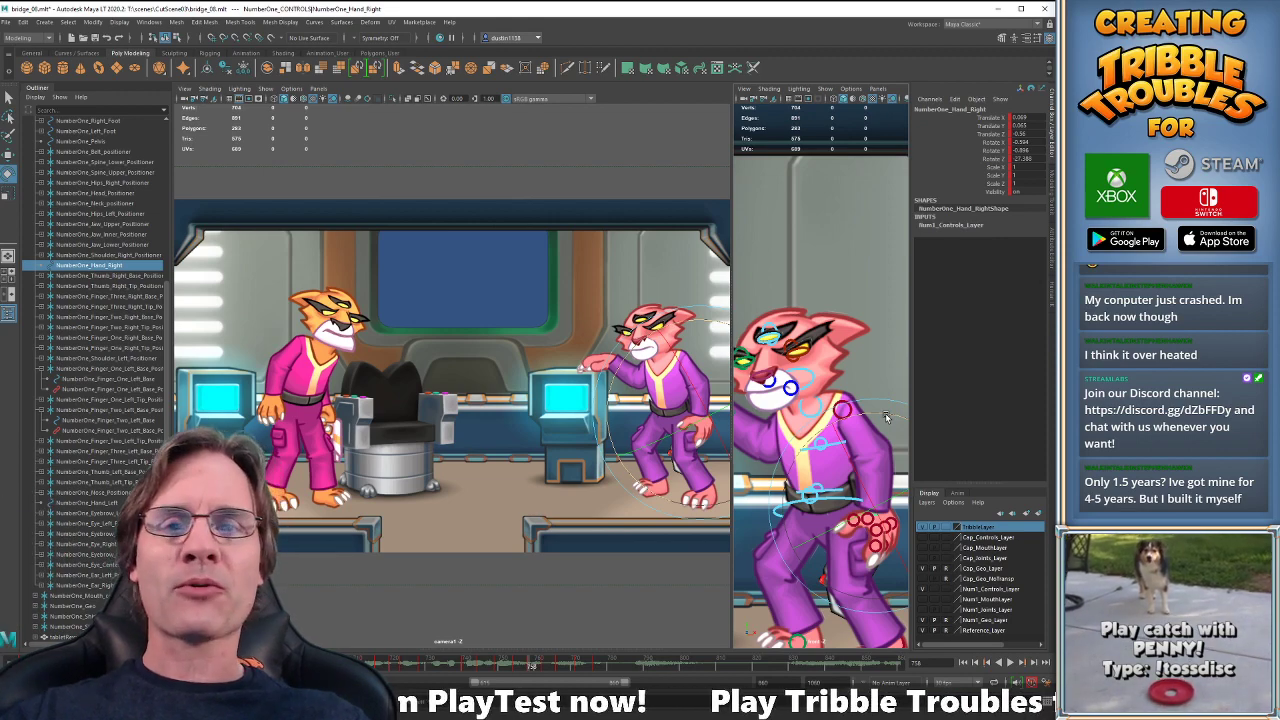
pyautogui.press(',')
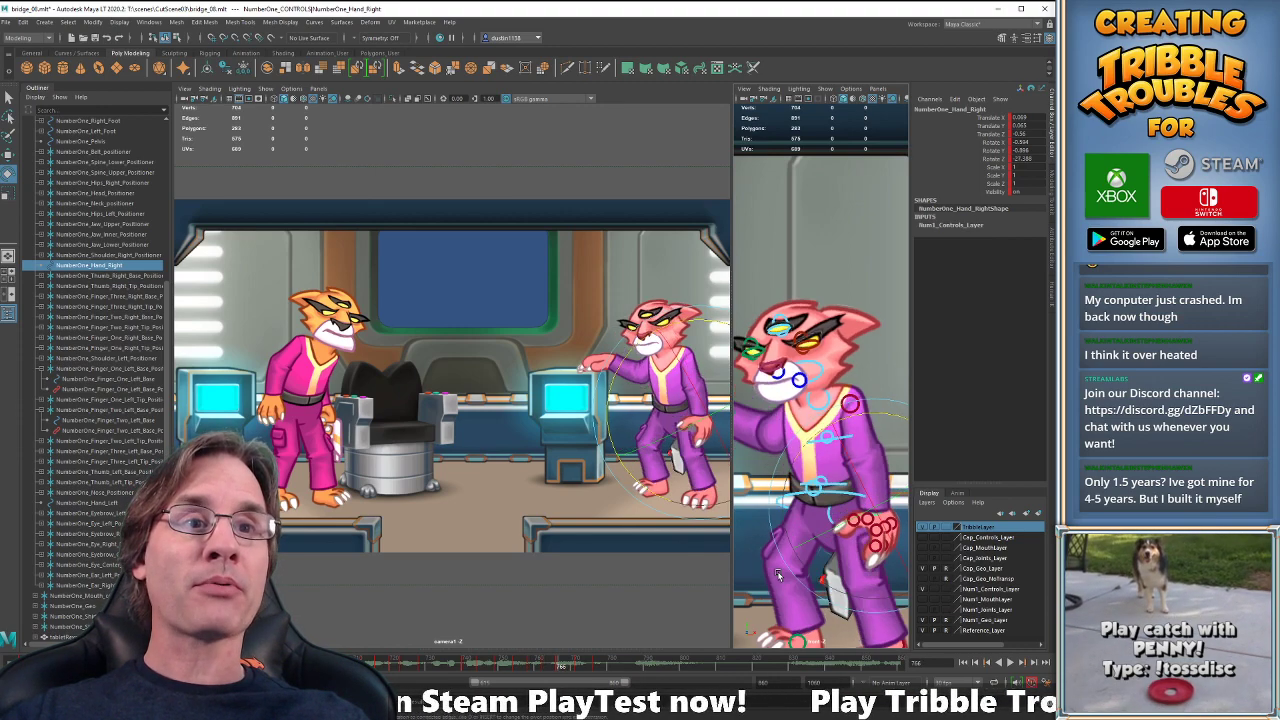
# - Move the NumberOne_Hand_Right control at frame 766 up to a Translate Y of about 0.136, comparing it with the key at frame 771
pyautogui.press('w')
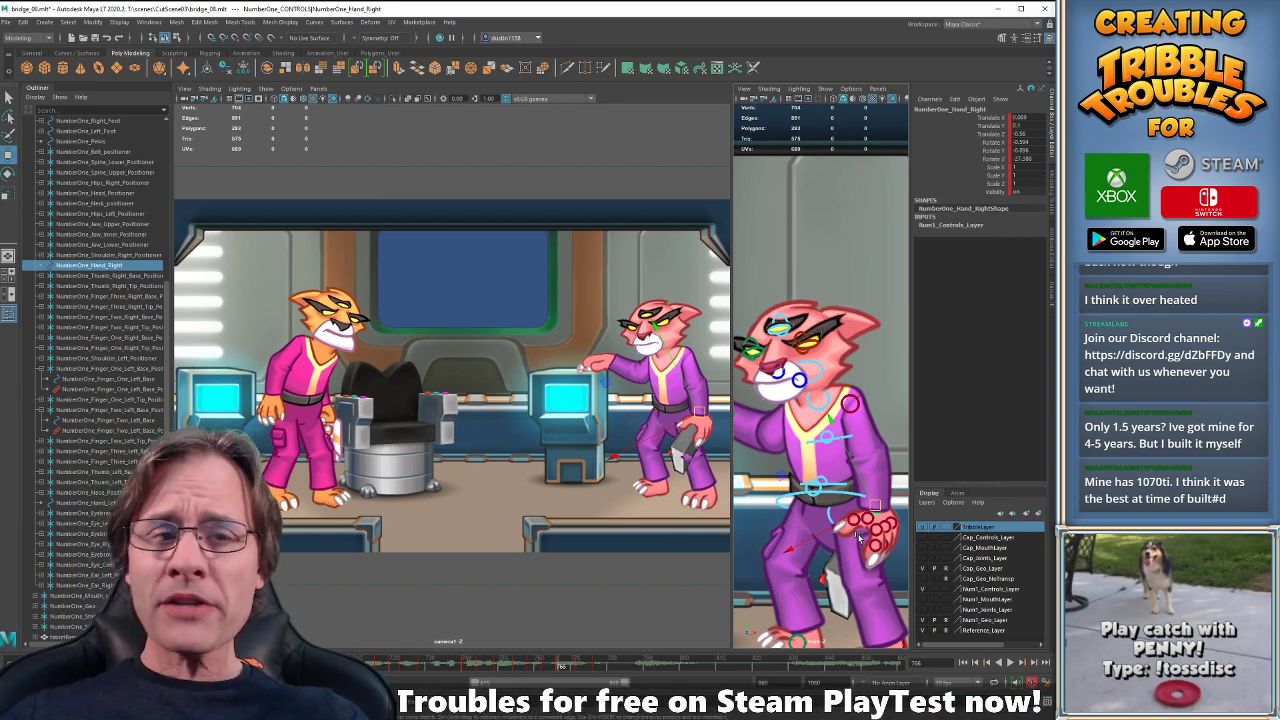
pyautogui.press(',')
pyautogui.press('.')
pyautogui.press('.')
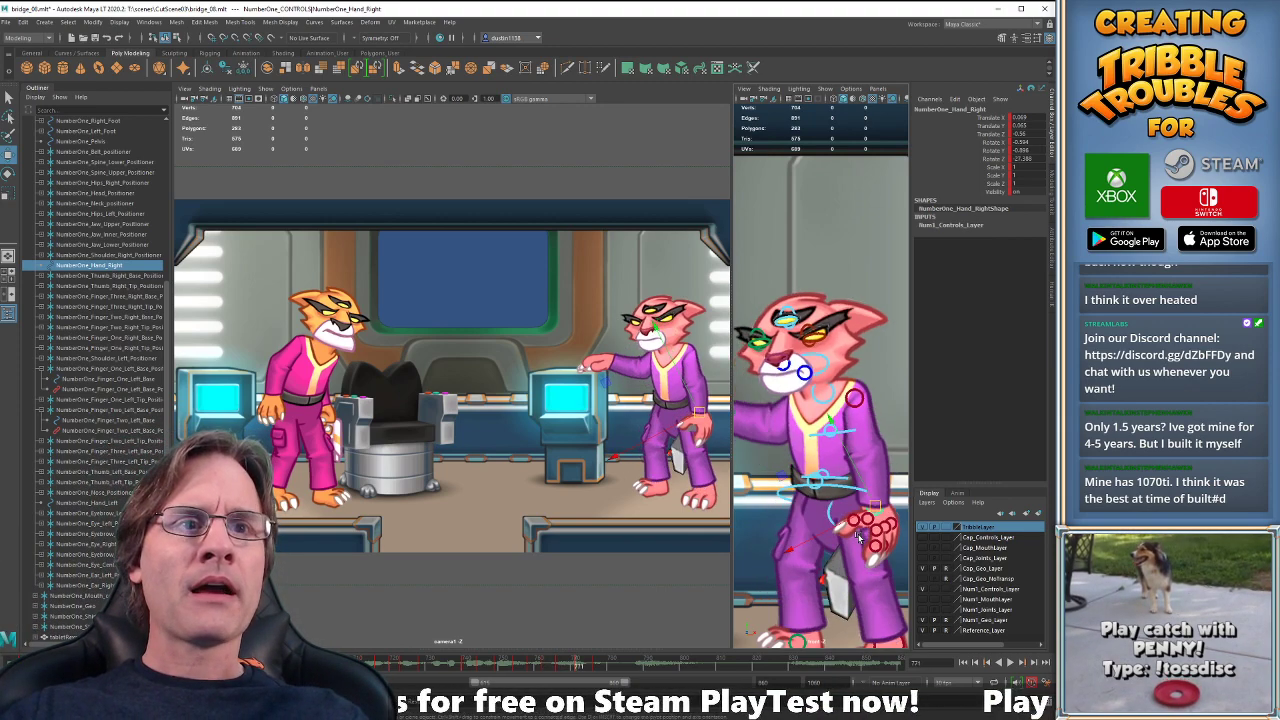
pyautogui.press(',')
pyautogui.press(',')
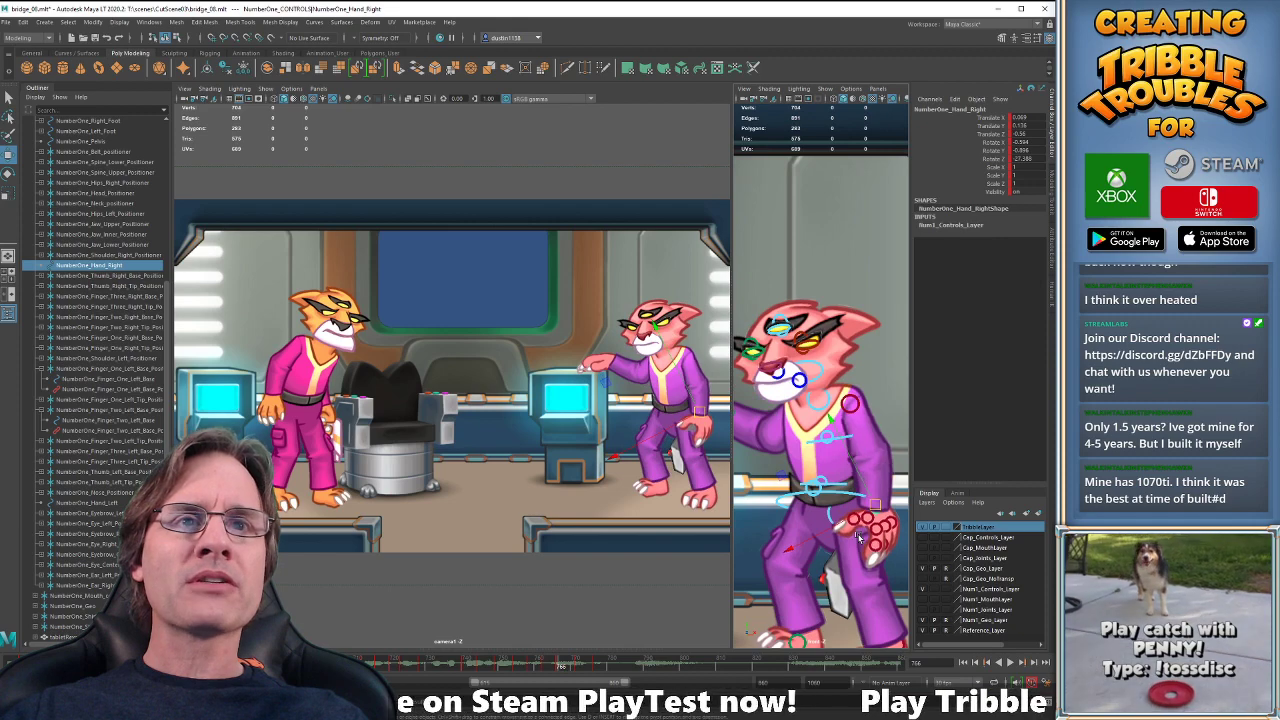
# - Raise the NumberOne_Hand_Right control at frame 766 to a Translate Y of about 0.171 and compare it with the keys from frame 758
pyautogui.press(',')
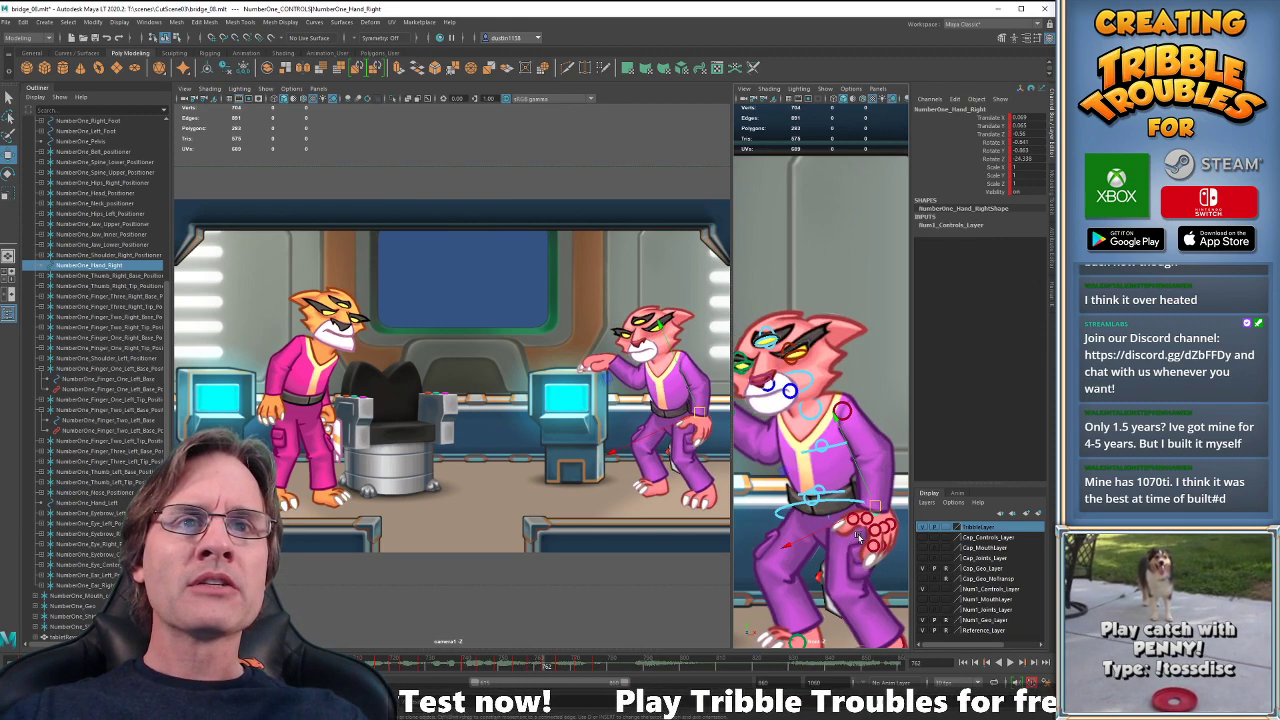
pyautogui.press(',')
pyautogui.press(',')
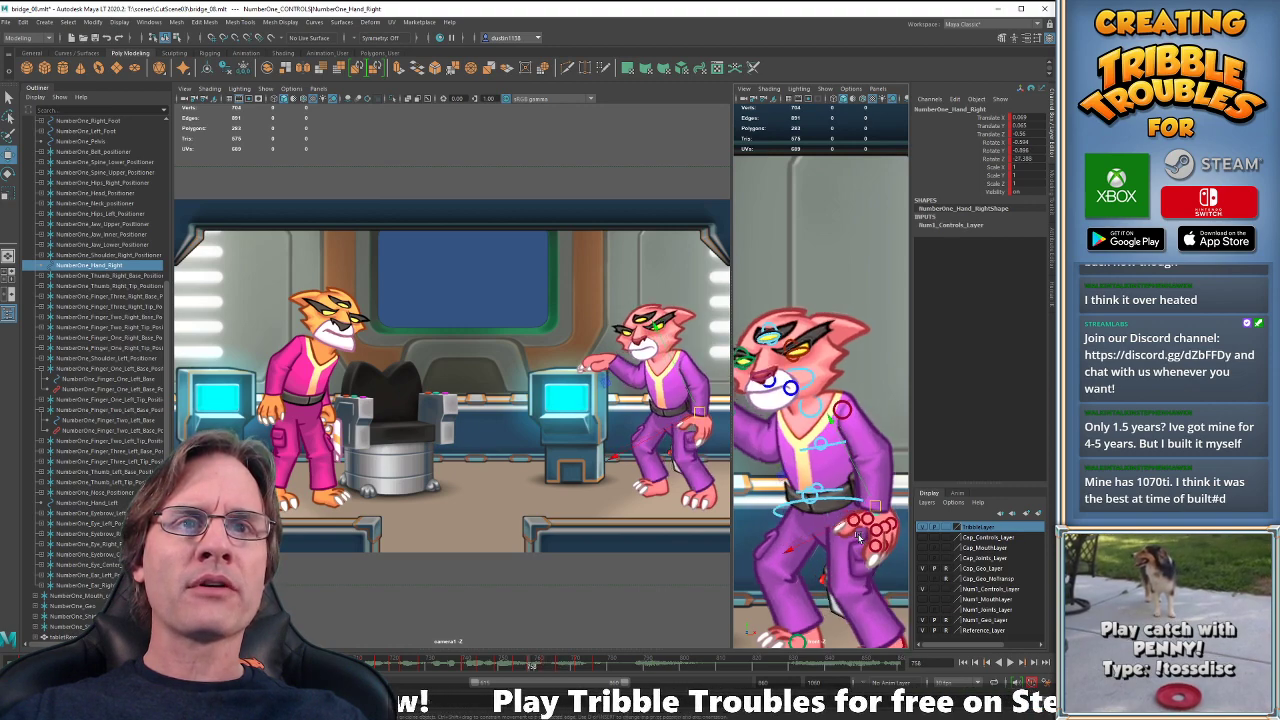
pyautogui.press('.')
pyautogui.press('.')
pyautogui.press('.')
pyautogui.press('.')
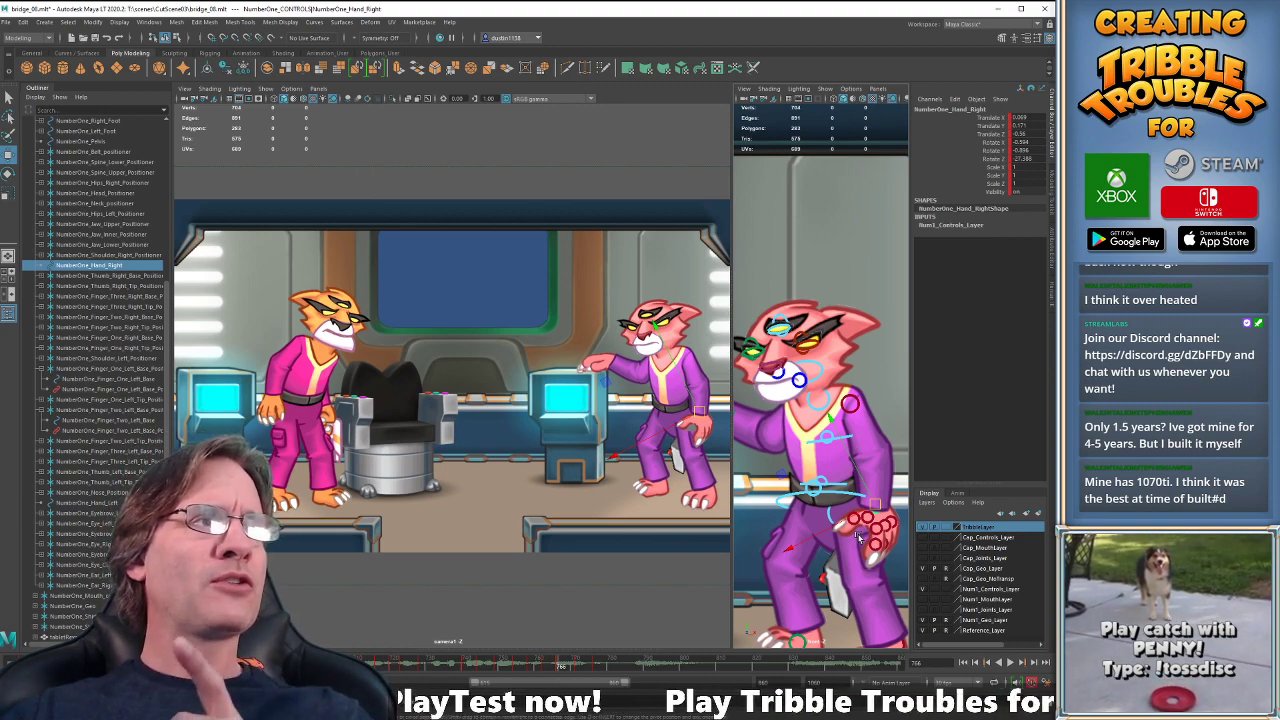
pyautogui.press(',')
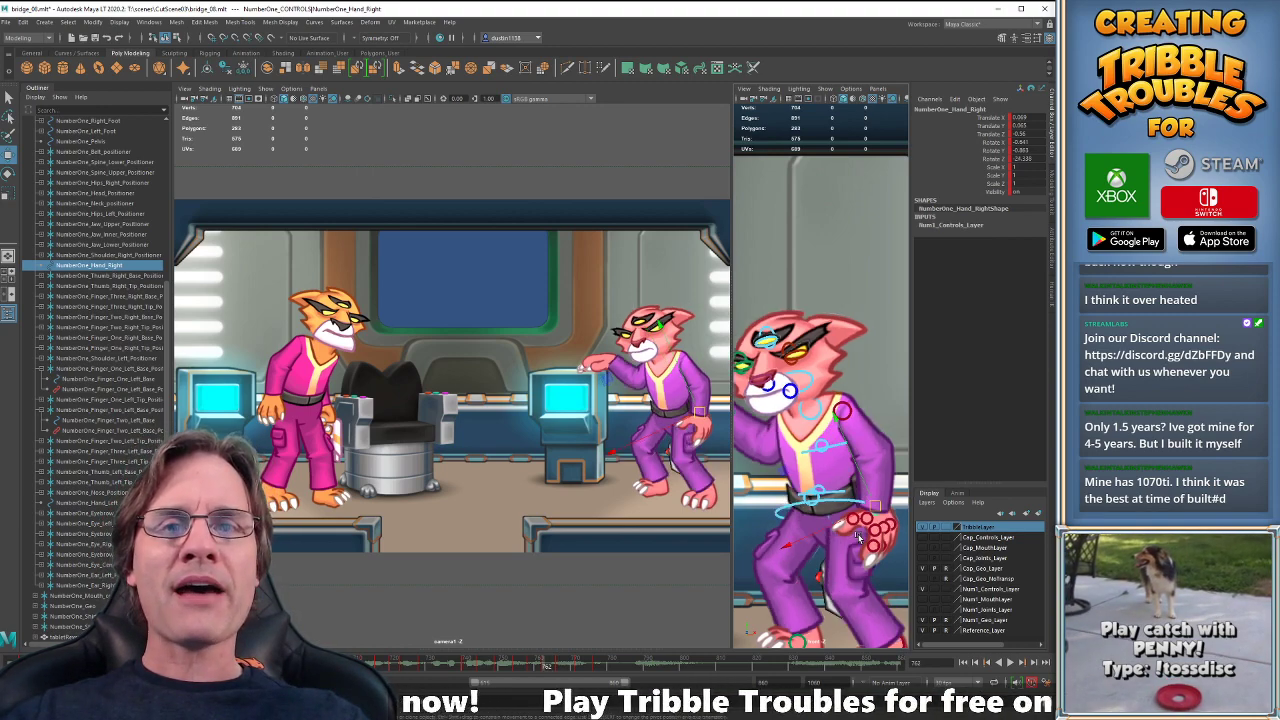
pyautogui.press('.')
pyautogui.press('.')
pyautogui.press(',')
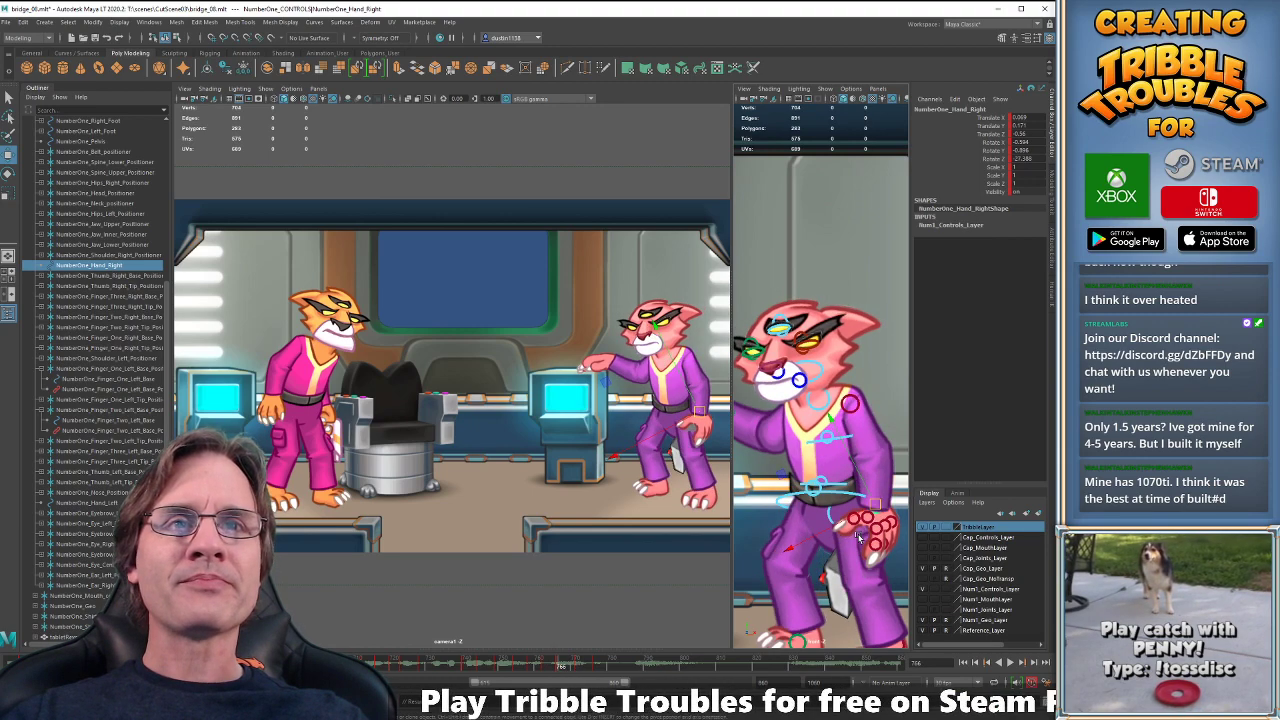
# - Nudge the NumberOne_Hand_Right control at frame 771 up to a Translate Y of about 0.45 and compare it with frame 766
pyautogui.press('.')
pyautogui.hotkey('alt', 'Up')
pyautogui.hotkey('alt', 'Up')
pyautogui.hotkey('alt', 'Up')
pyautogui.hotkey('alt', 'Up')
pyautogui.hotkey('alt', 'Up')
pyautogui.hotkey('alt', 'Up')
pyautogui.hotkey('alt', 'Up')
pyautogui.hotkey('alt', 'Up')
pyautogui.hotkey('alt', 'Up')
pyautogui.hotkey('alt', 'Up')
pyautogui.hotkey('alt', 'Up')
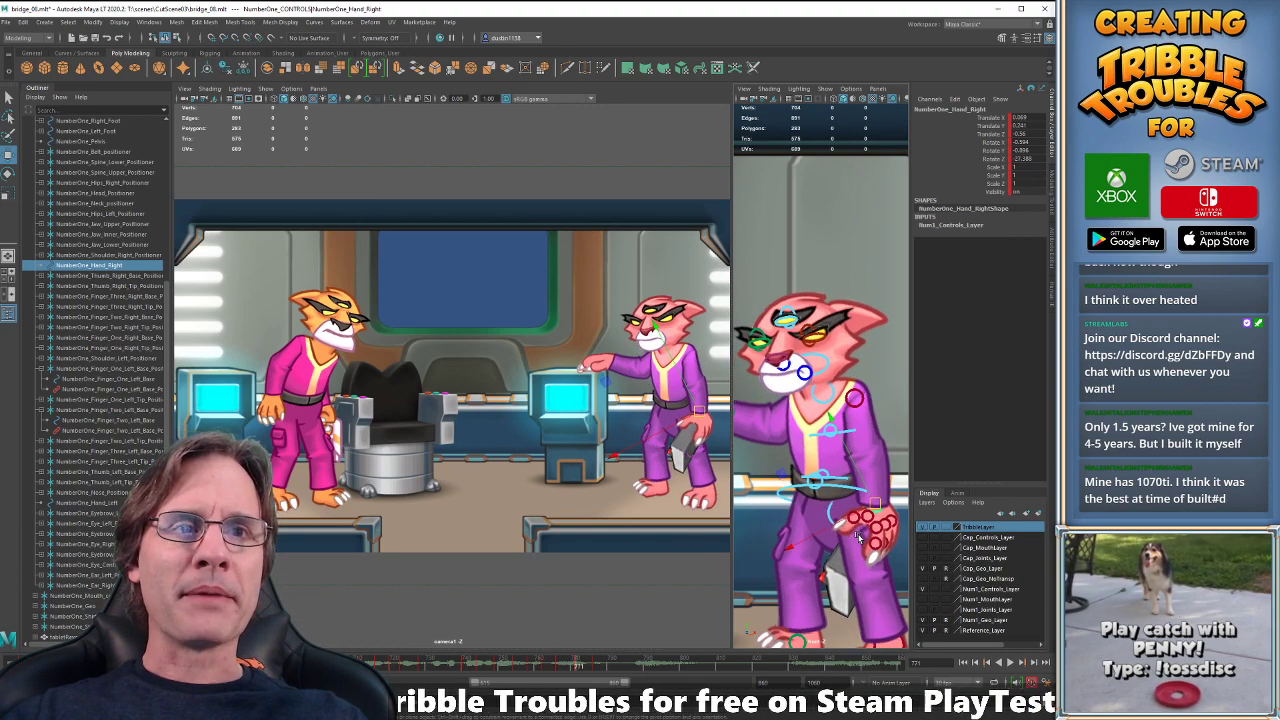
pyautogui.press(',')
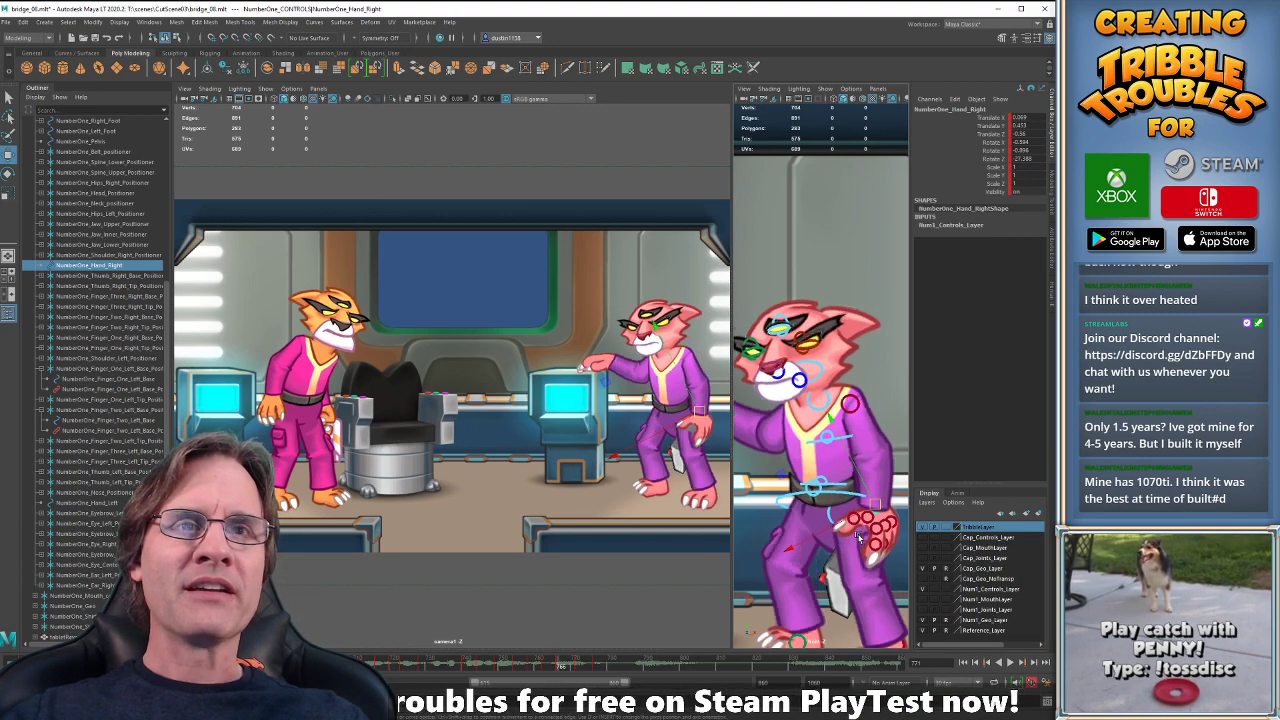
pyautogui.press('.')
pyautogui.press(',')
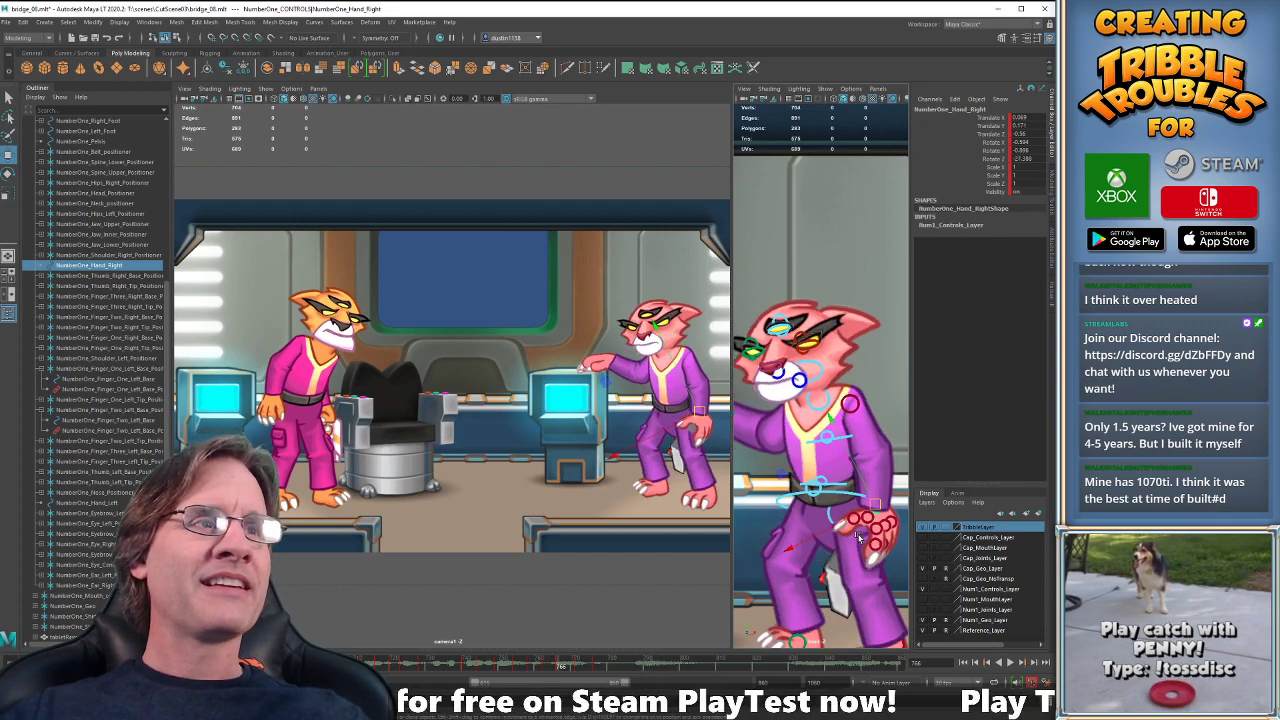
# - Step back and forth through the keys from frame 762 to frame 776 to examine how the right hand moves against the body
pyautogui.press(',')
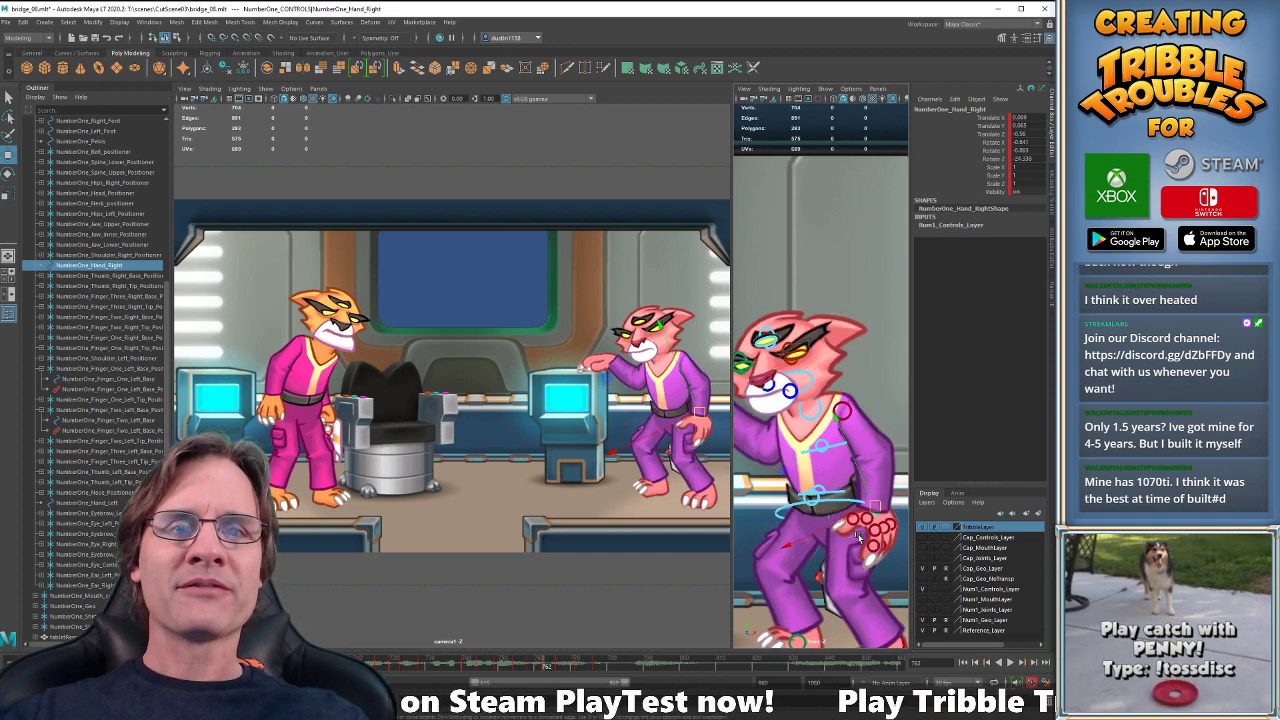
pyautogui.press(',')
pyautogui.press('.')
pyautogui.press('.')
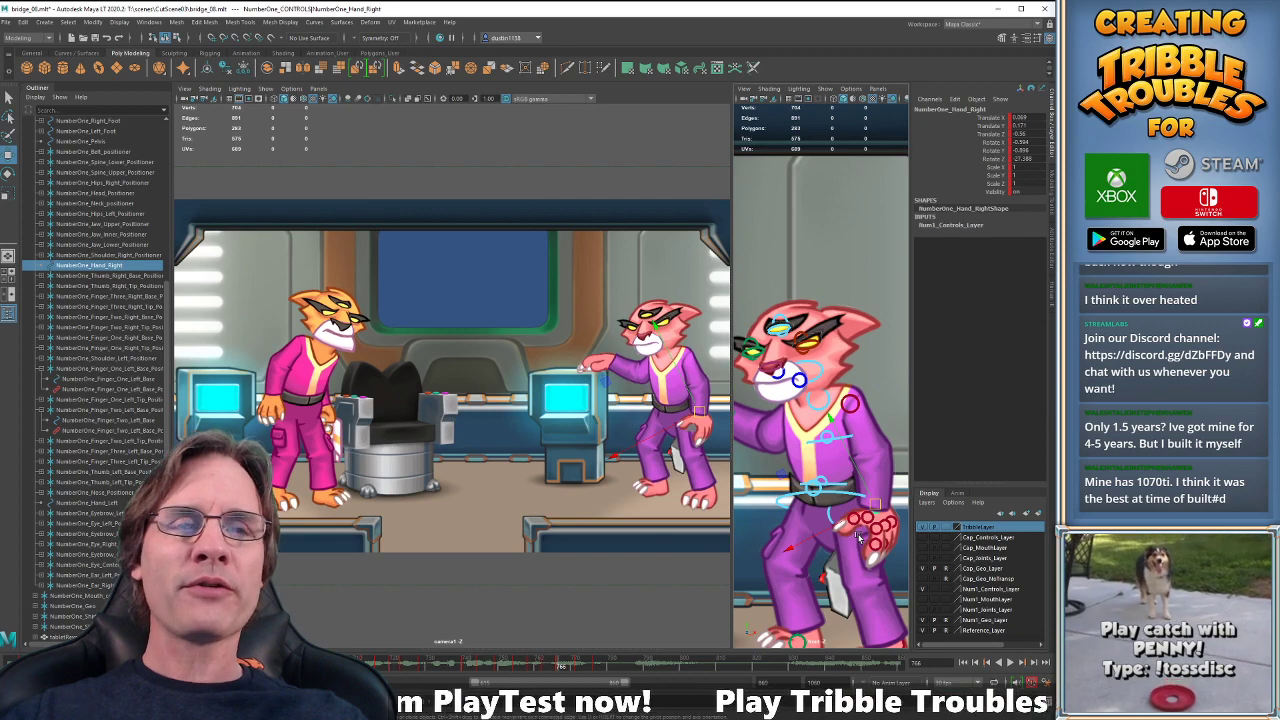
pyautogui.press(',')
pyautogui.press('.')
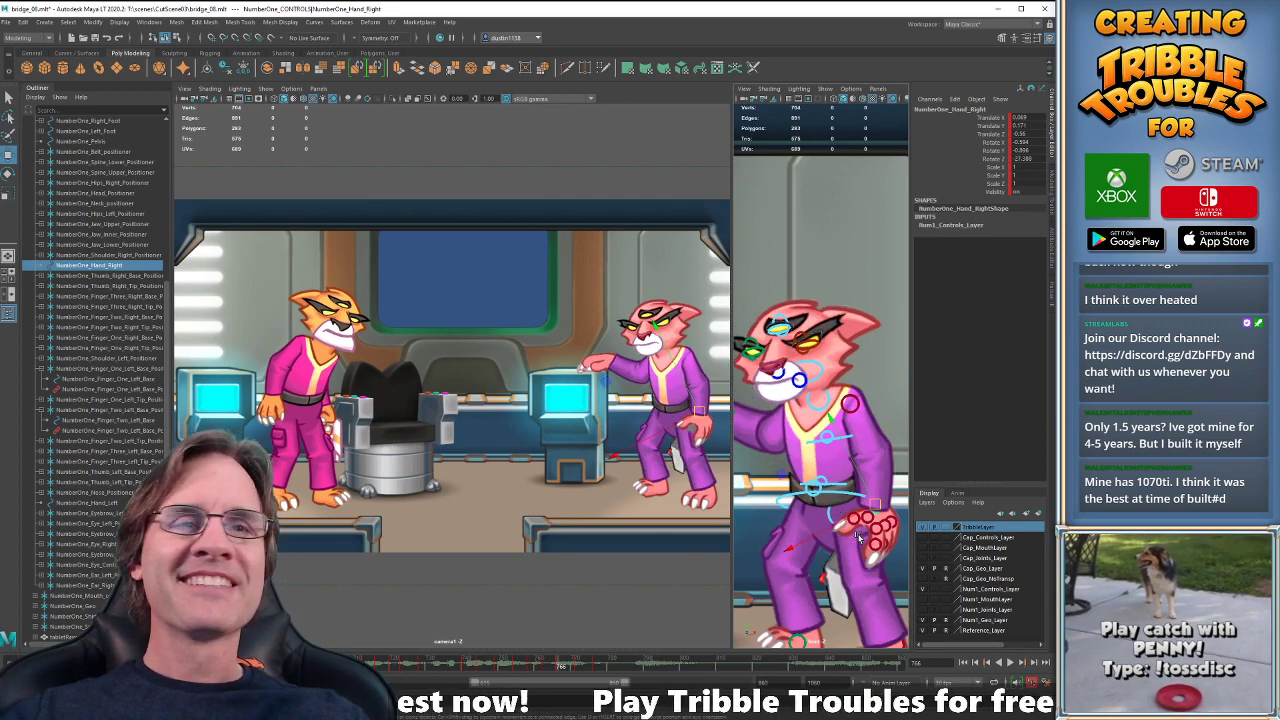
pyautogui.press(',')
pyautogui.press('.')
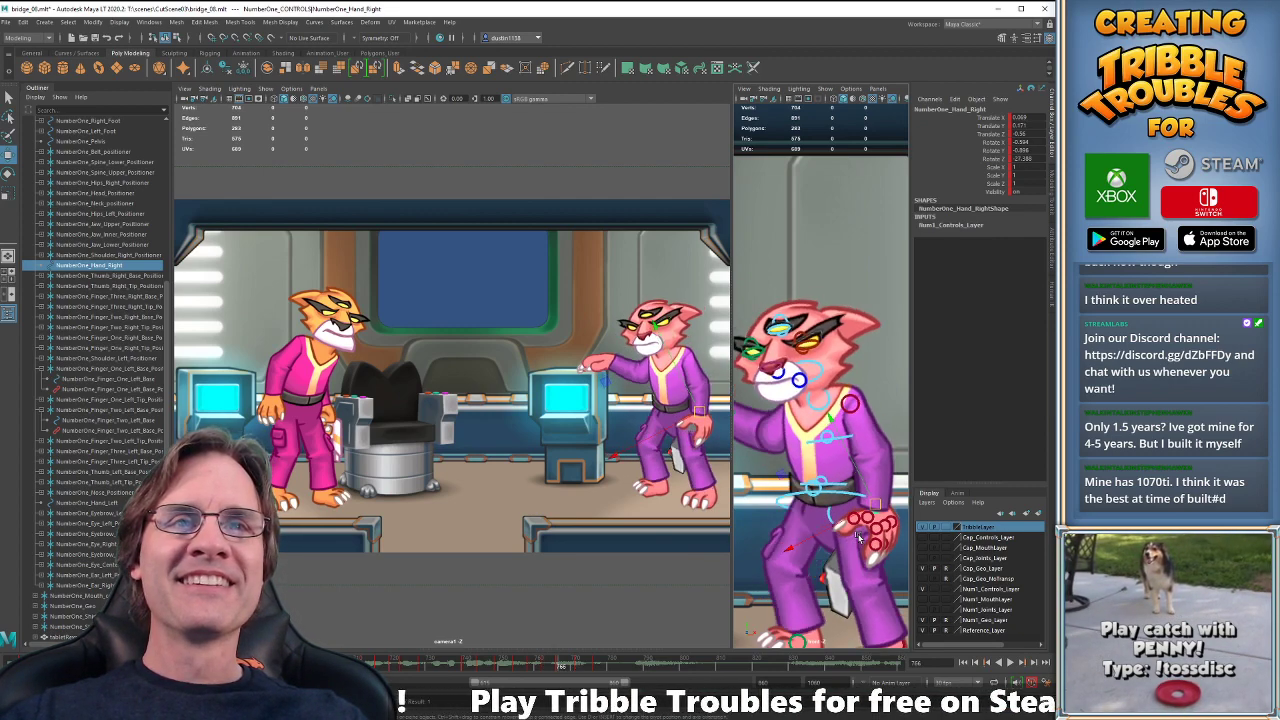
pyautogui.press(',')
pyautogui.press('.')
pyautogui.press(',')
pyautogui.press('.')
pyautogui.press('.')
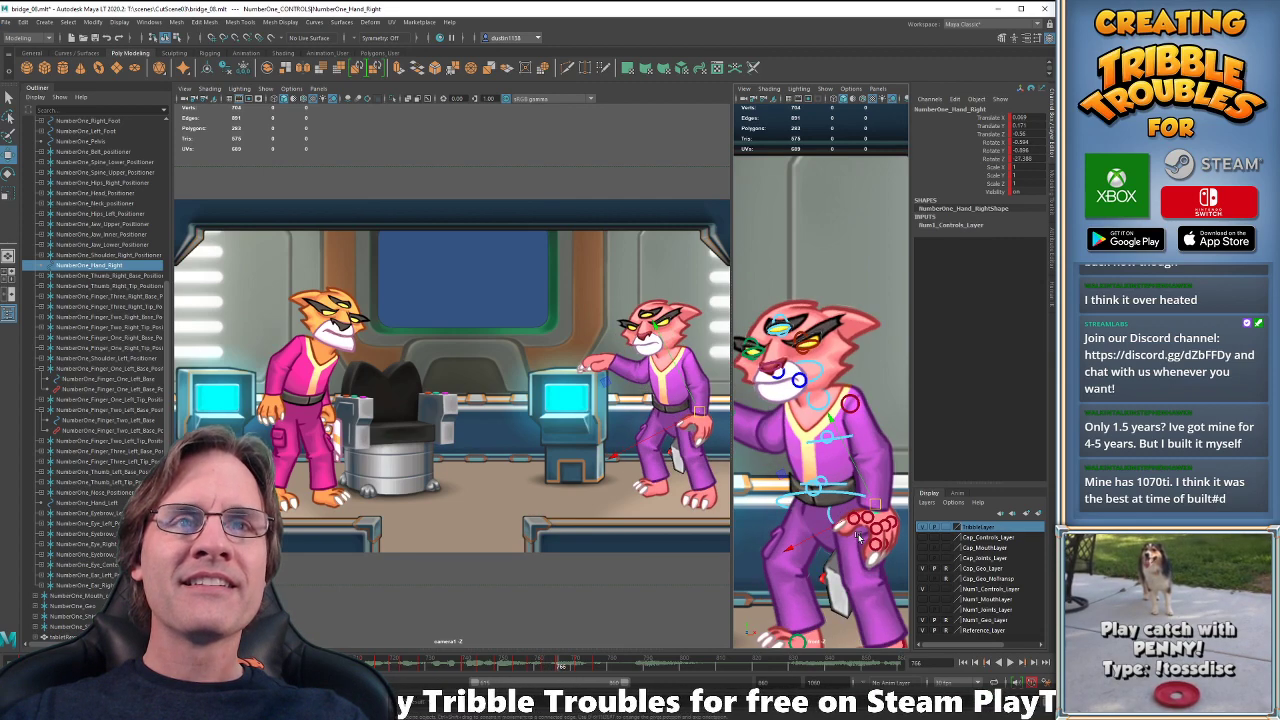
pyautogui.press('.')
pyautogui.press(',')
pyautogui.press(',')
pyautogui.press(',')
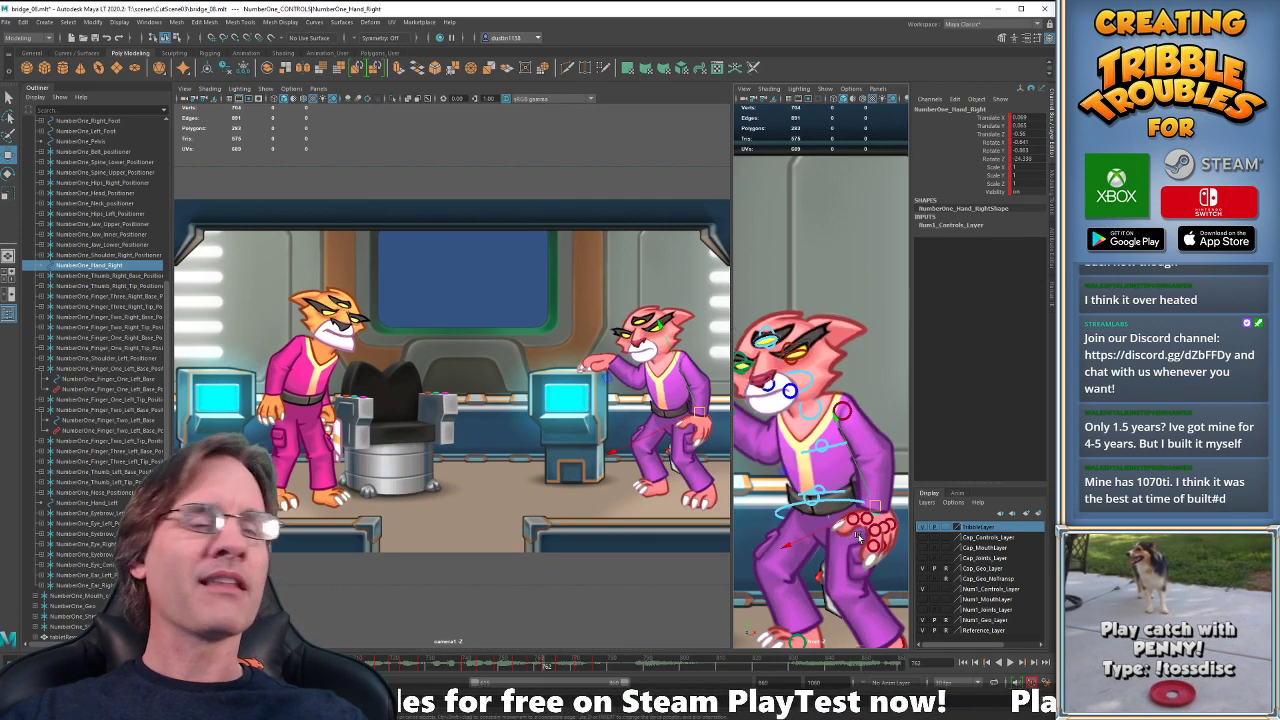
pyautogui.press(',')
pyautogui.press('.')
pyautogui.press('.')
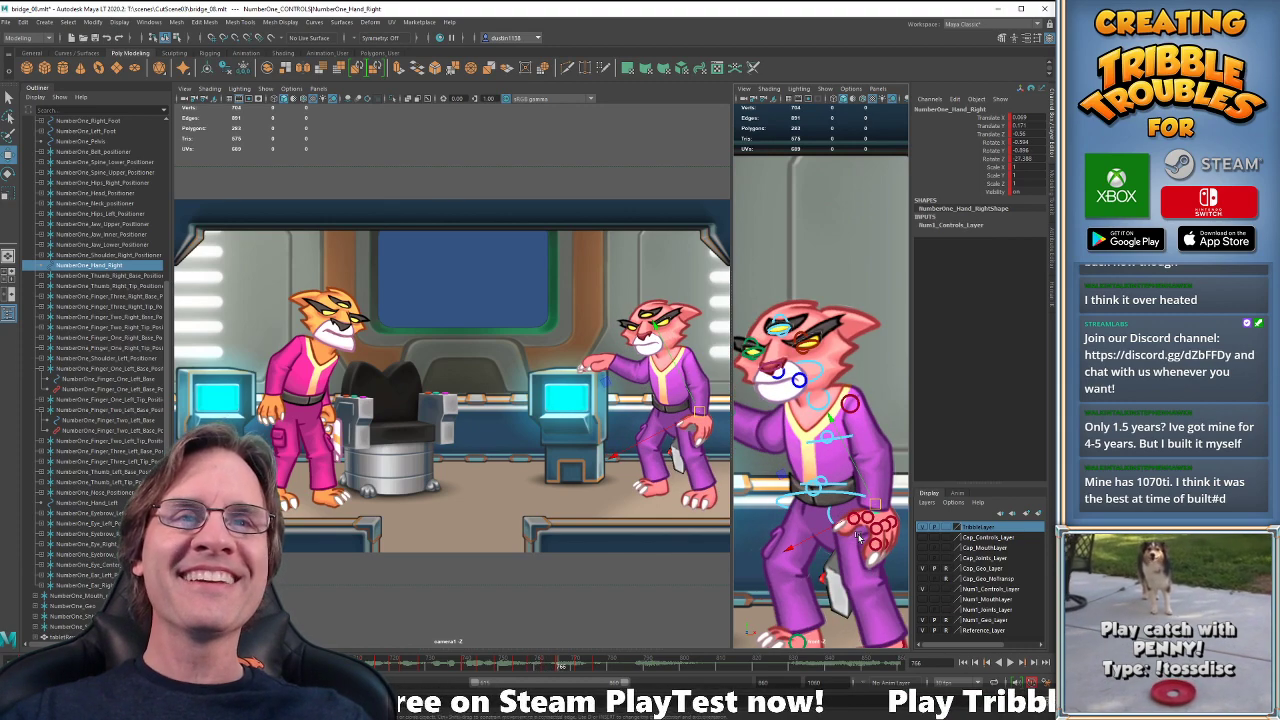
pyautogui.press('.')
pyautogui.press(',')
pyautogui.press('.')
pyautogui.press('.')
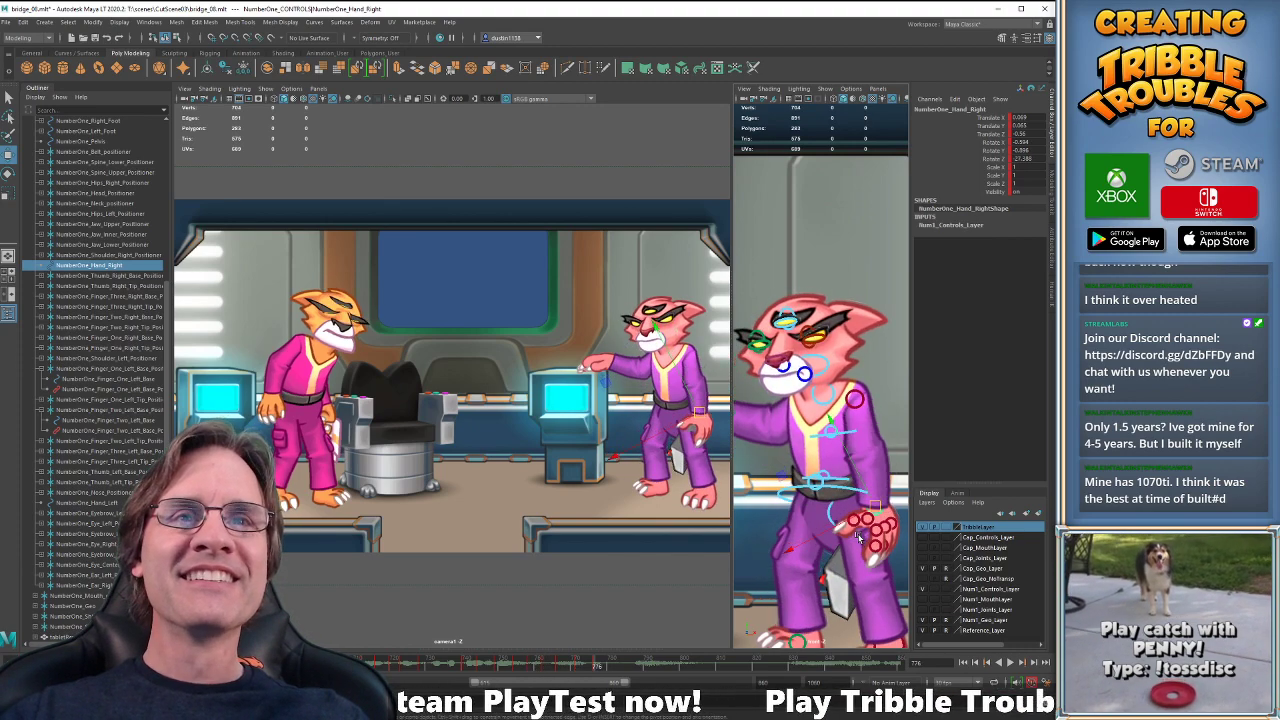
# - Raise the NumberOne_Hand_Right control at frame 776 to a Translate Y of about 0.45, matching frame 771, and compare the two keys
pyautogui.press('.')
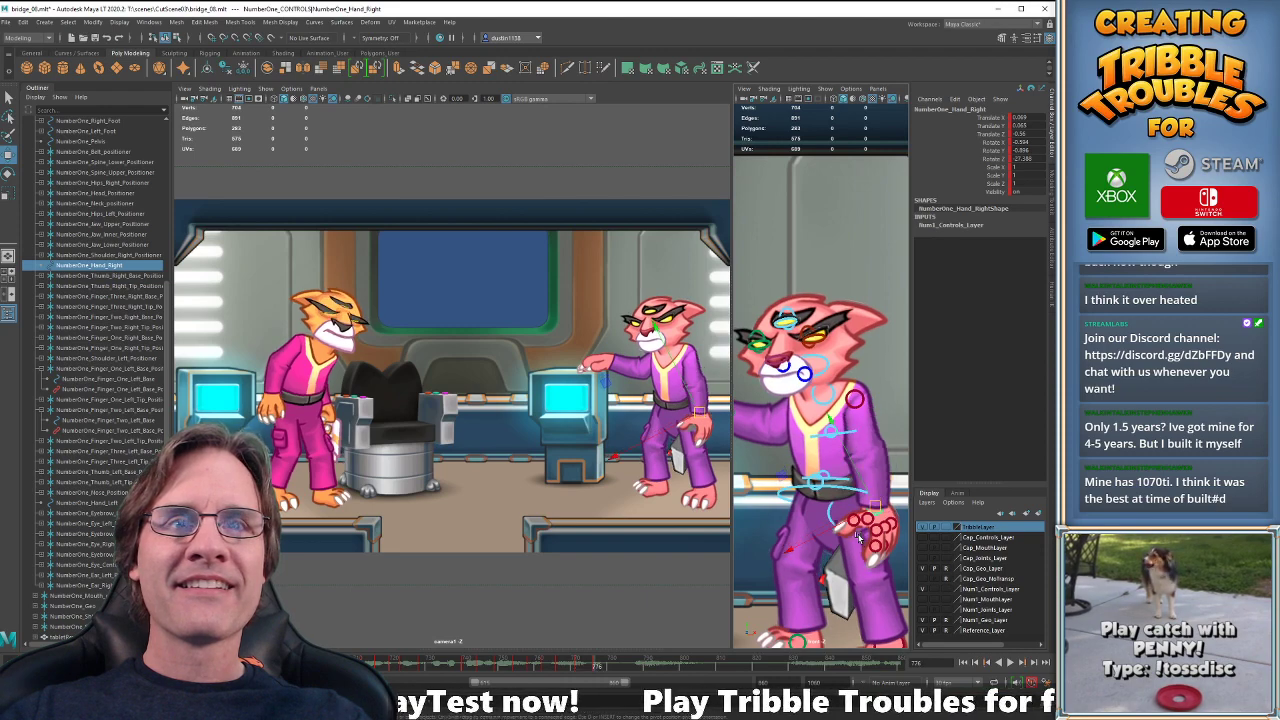
pyautogui.press(',')
pyautogui.press(',')
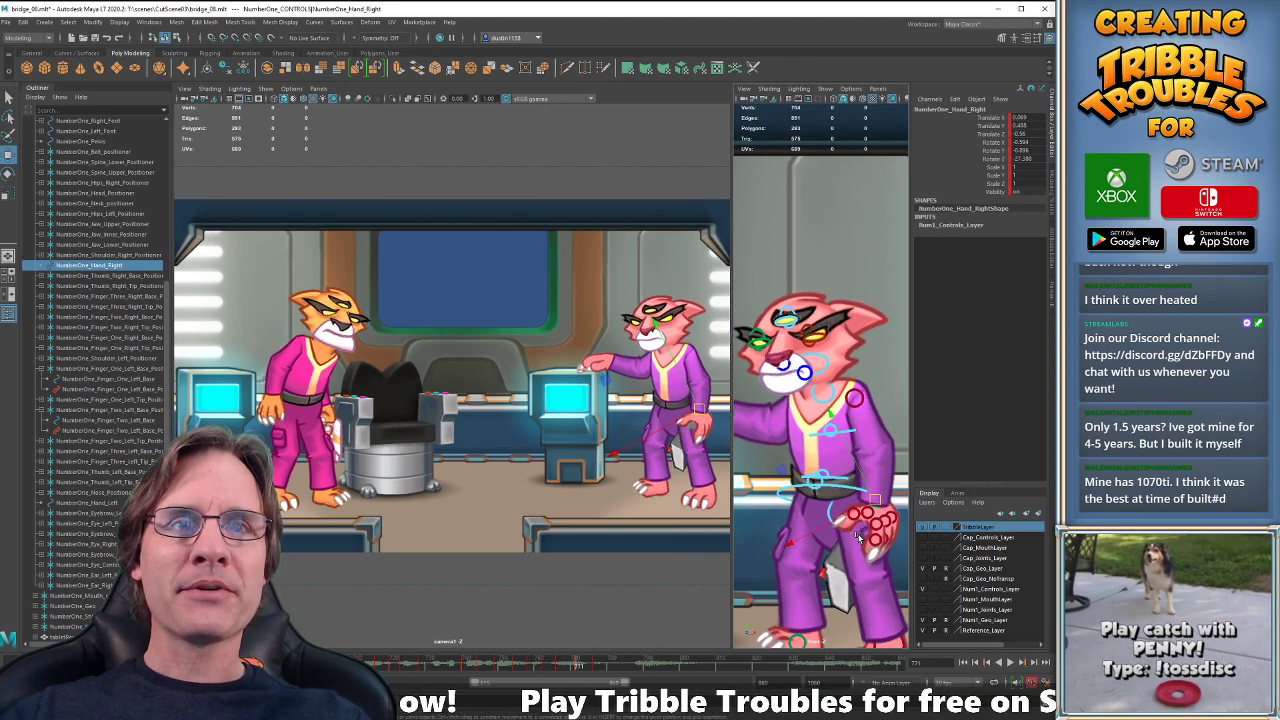
pyautogui.press('.')
pyautogui.press('.')
pyautogui.press('.')
pyautogui.press('.')
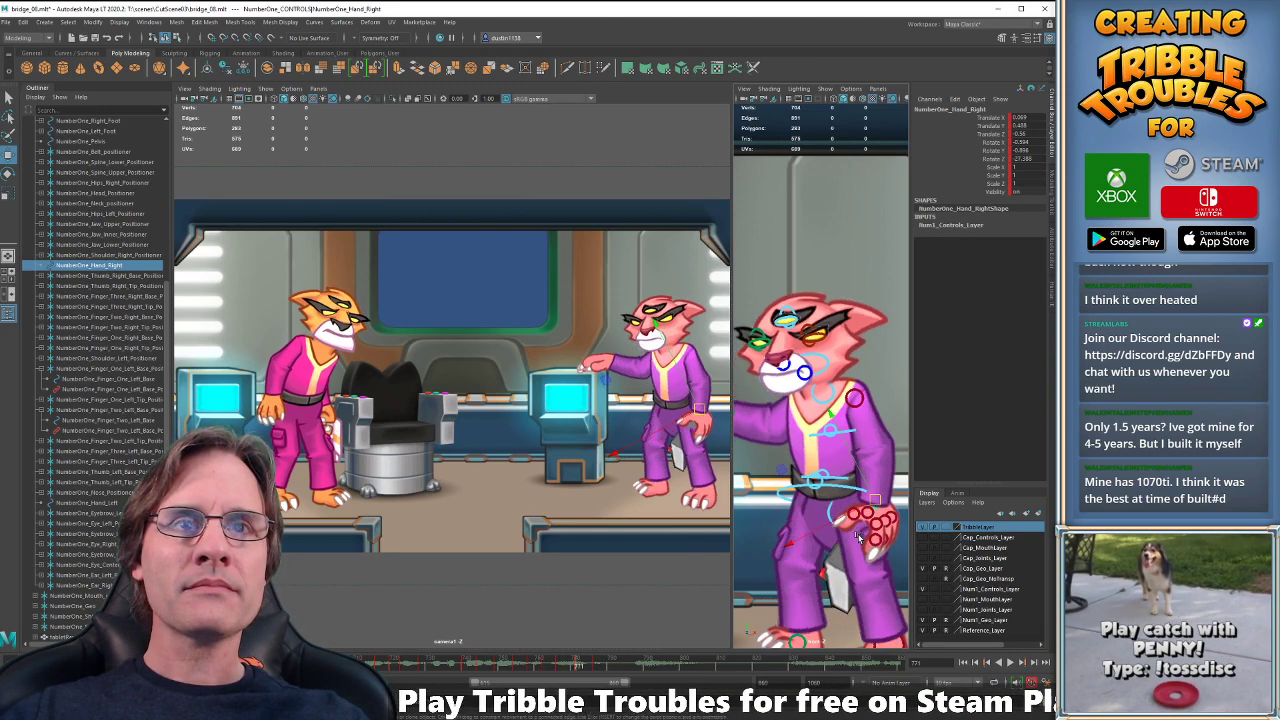
pyautogui.press(',')
pyautogui.press(',')
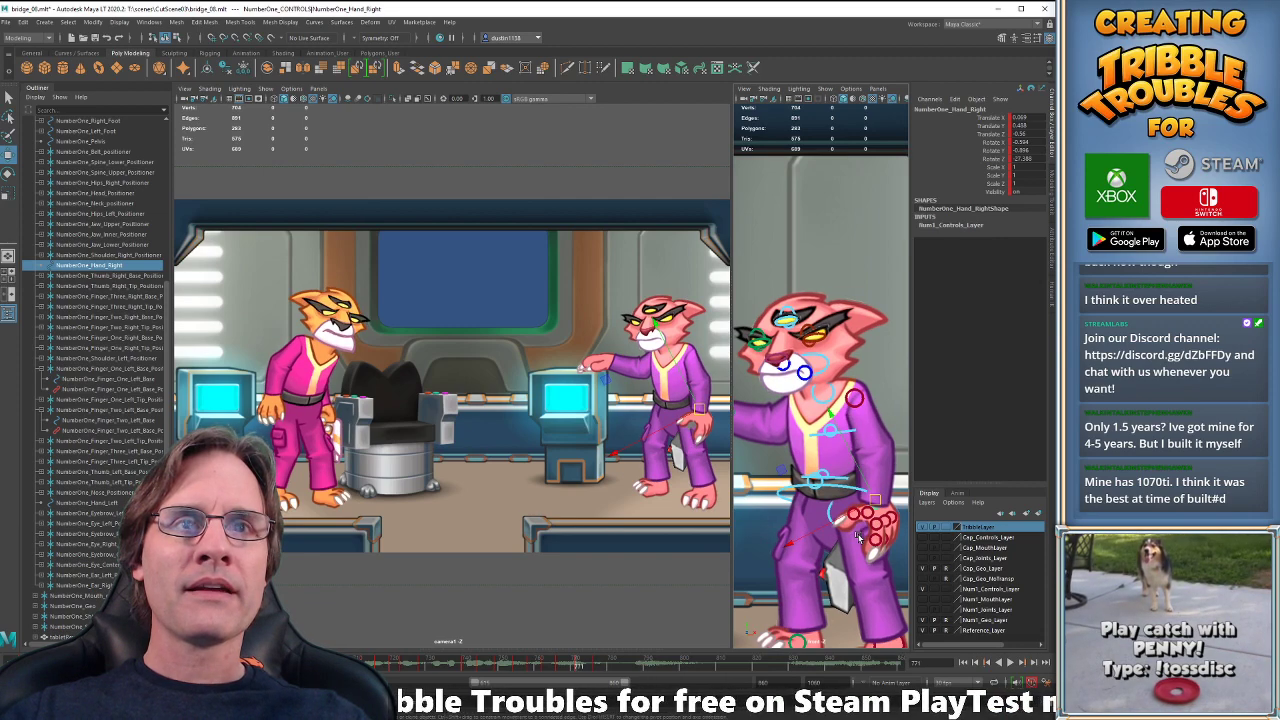
pyautogui.press('.')
pyautogui.press('.')
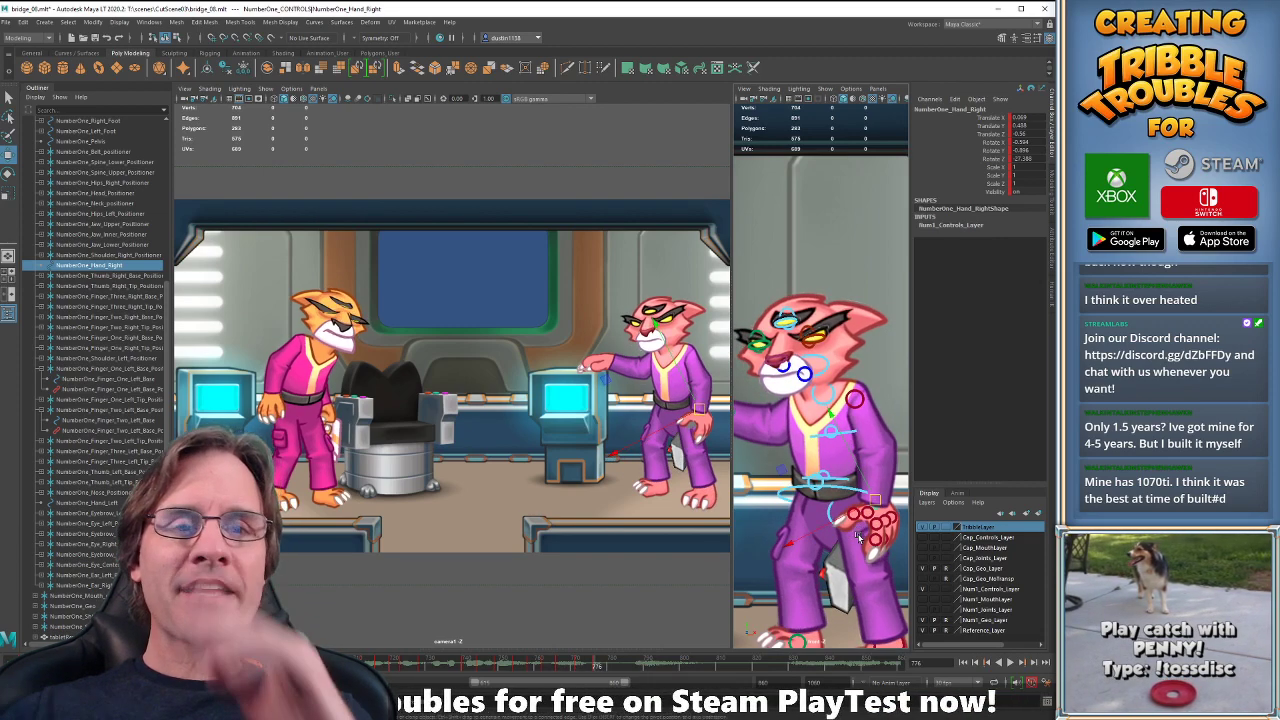
pyautogui.press(',')
pyautogui.press(',')
pyautogui.press('.')
pyautogui.press('.')
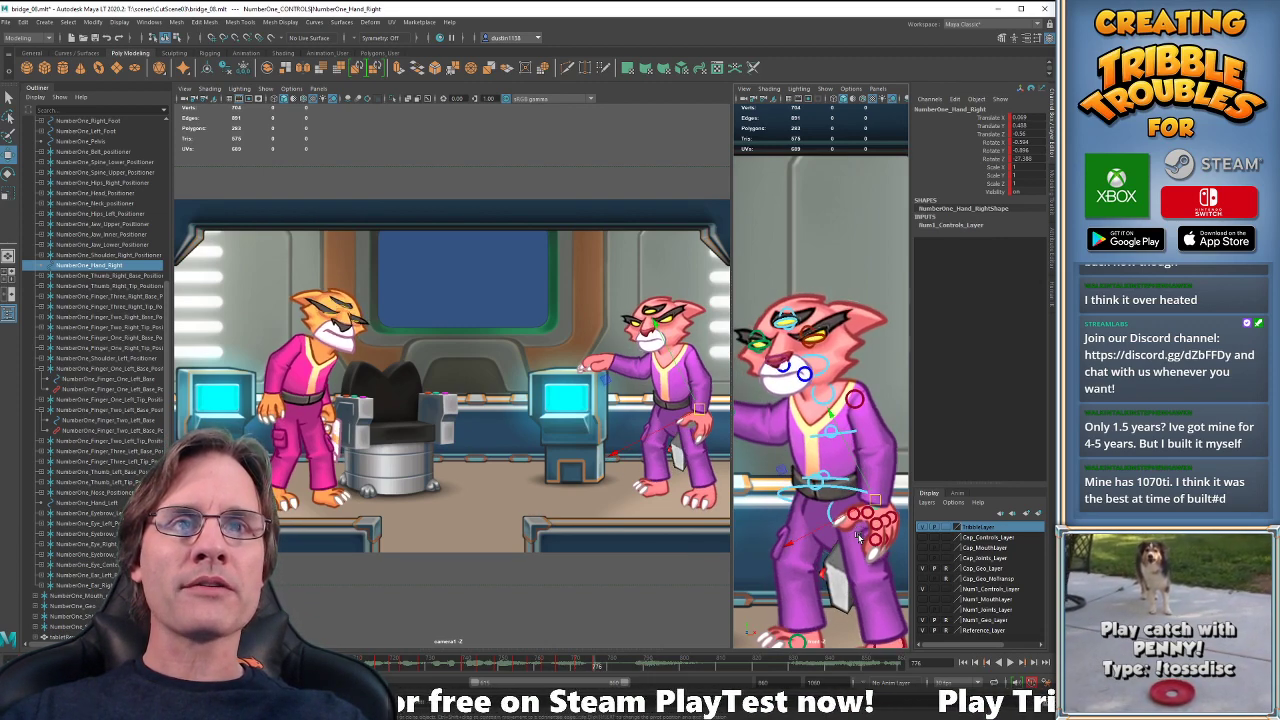
# - Play the animation from frame 734 and again from around frame 762 to review the right hand's motion
pyautogui.click(441, 666)
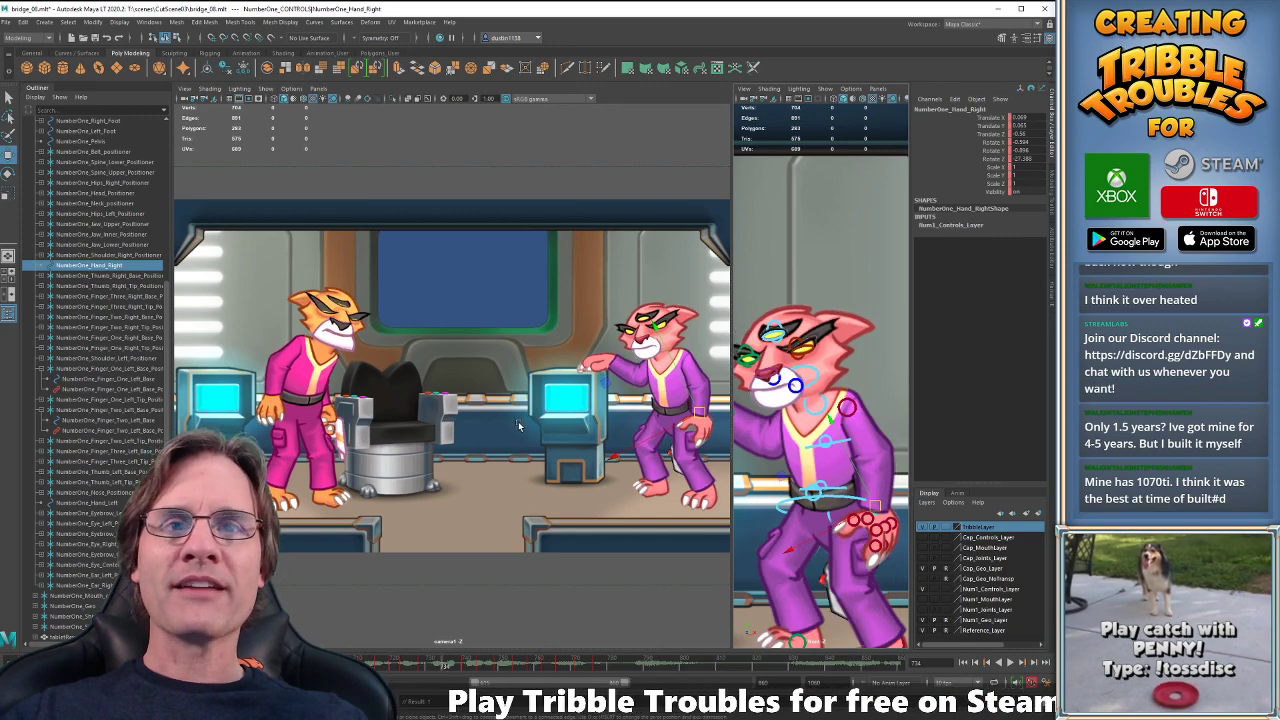
pyautogui.hotkey('alt', 'v')
pyautogui.hotkey('alt', 'v')
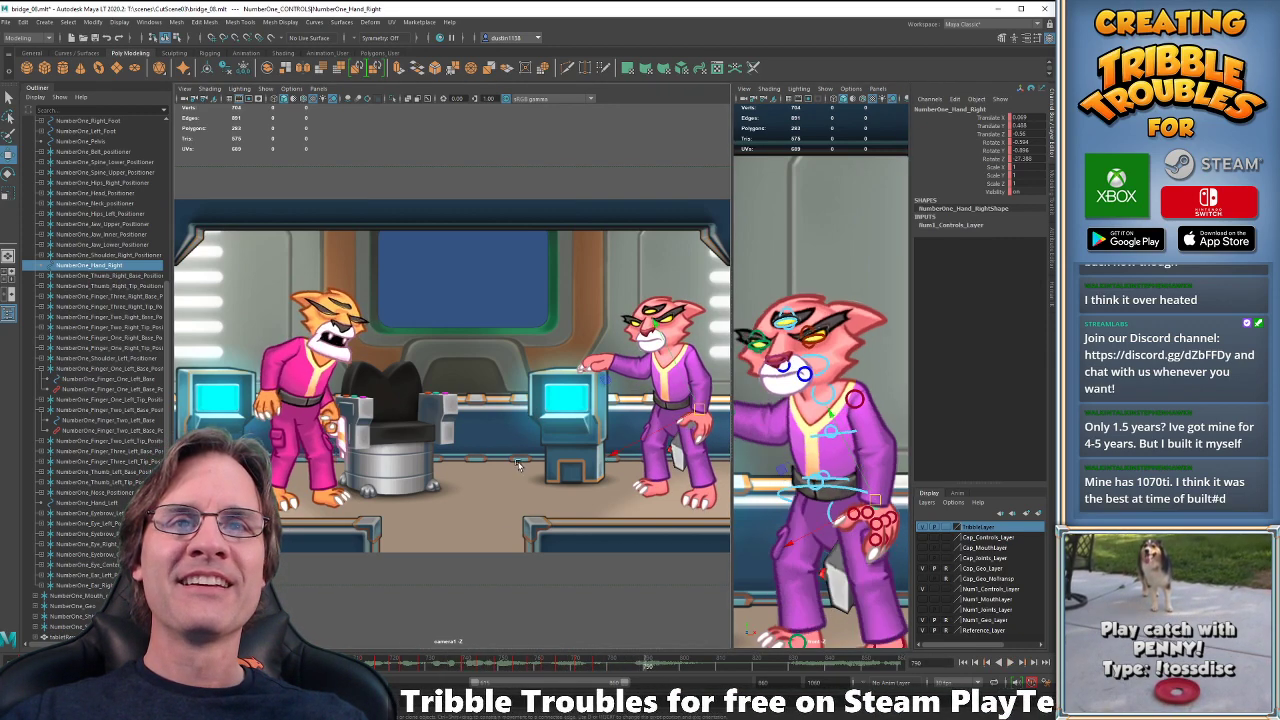
pyautogui.click(549, 667)
pyautogui.hotkey('alt', 'v')
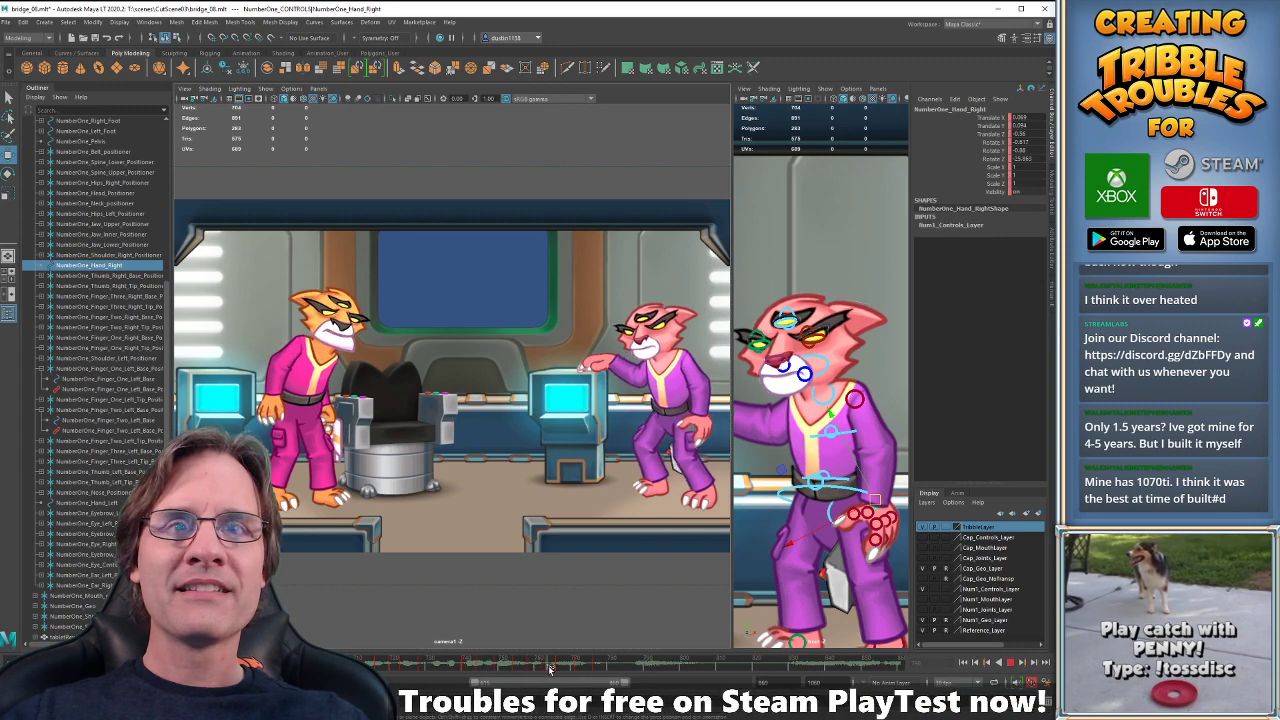
pyautogui.hotkey('alt', 'v')
pyautogui.click(566, 667)
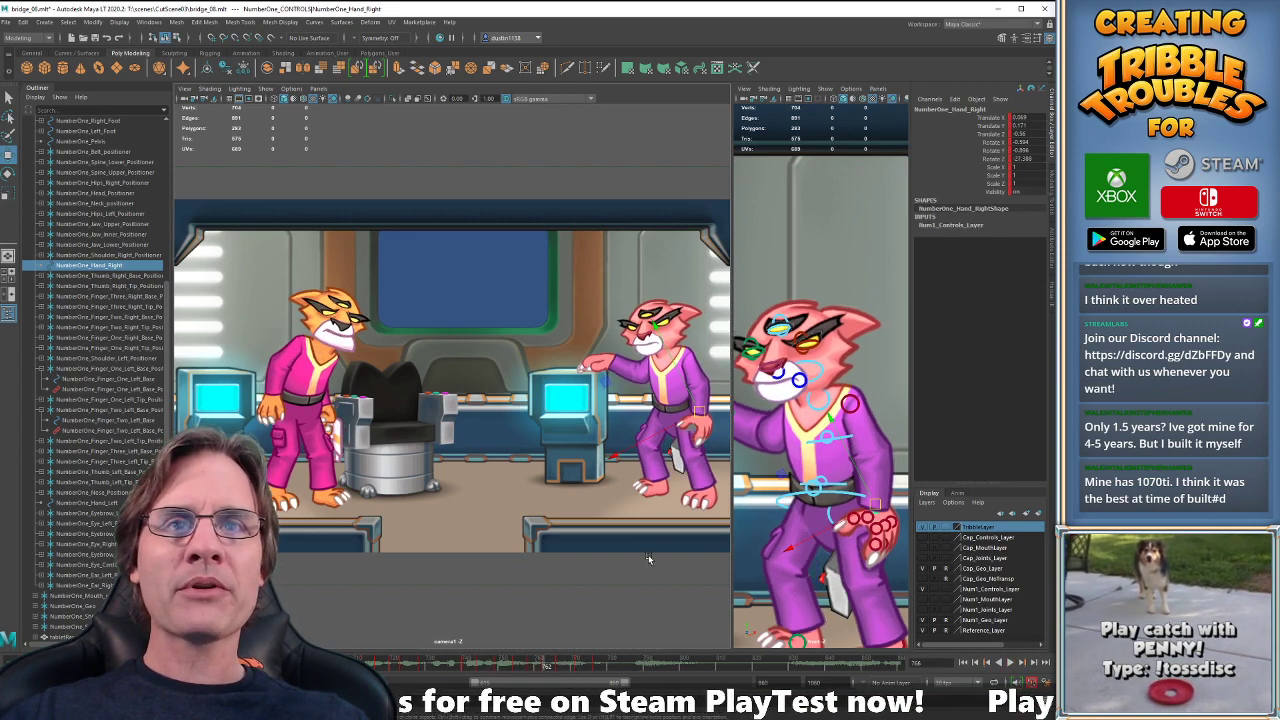
# - Try raising the NumberOne_Hand_Right control at frame 766 and compare it with the keys at frames 762, 771 and 776
pyautogui.press(',')
pyautogui.press('.')
pyautogui.press('.')
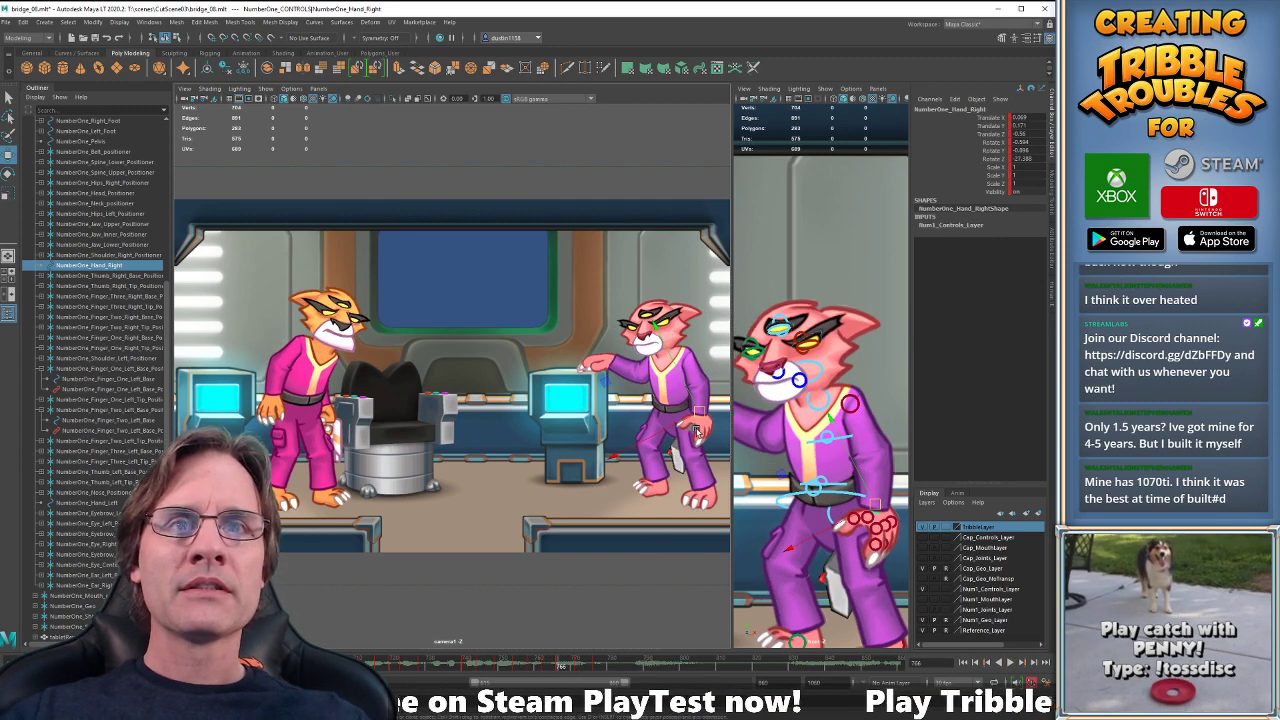
pyautogui.press(',')
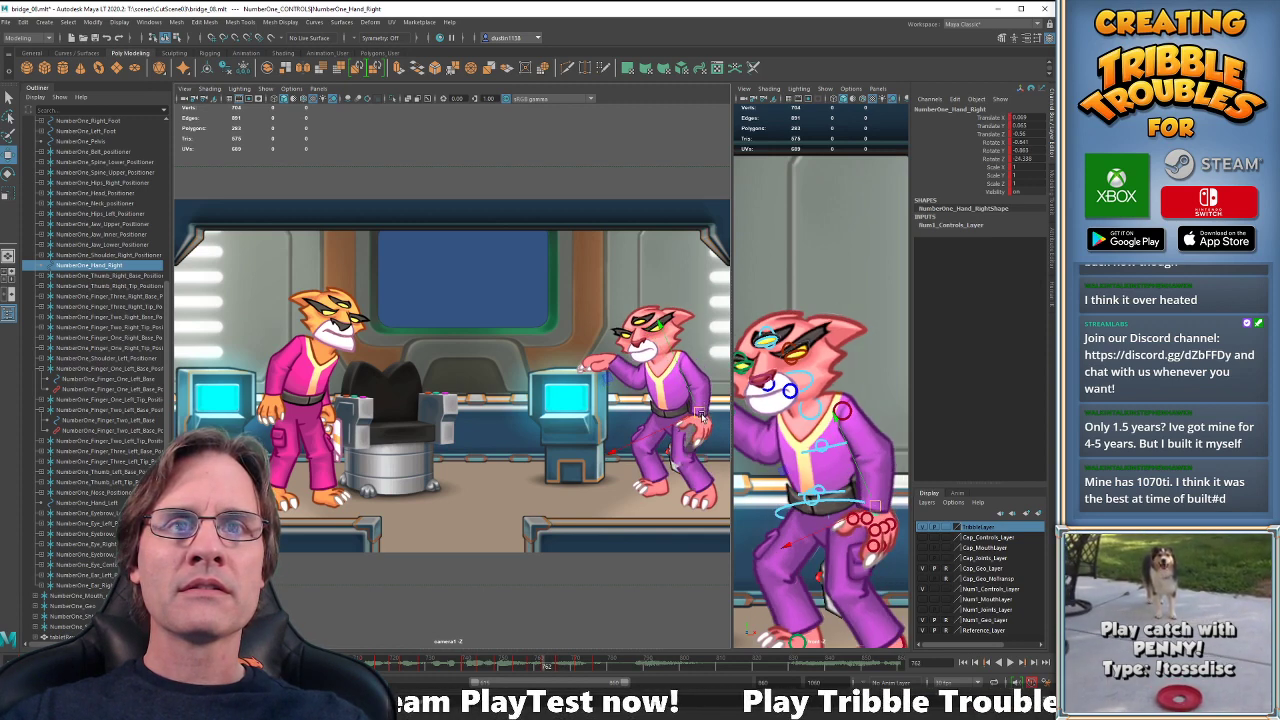
pyautogui.press('.')
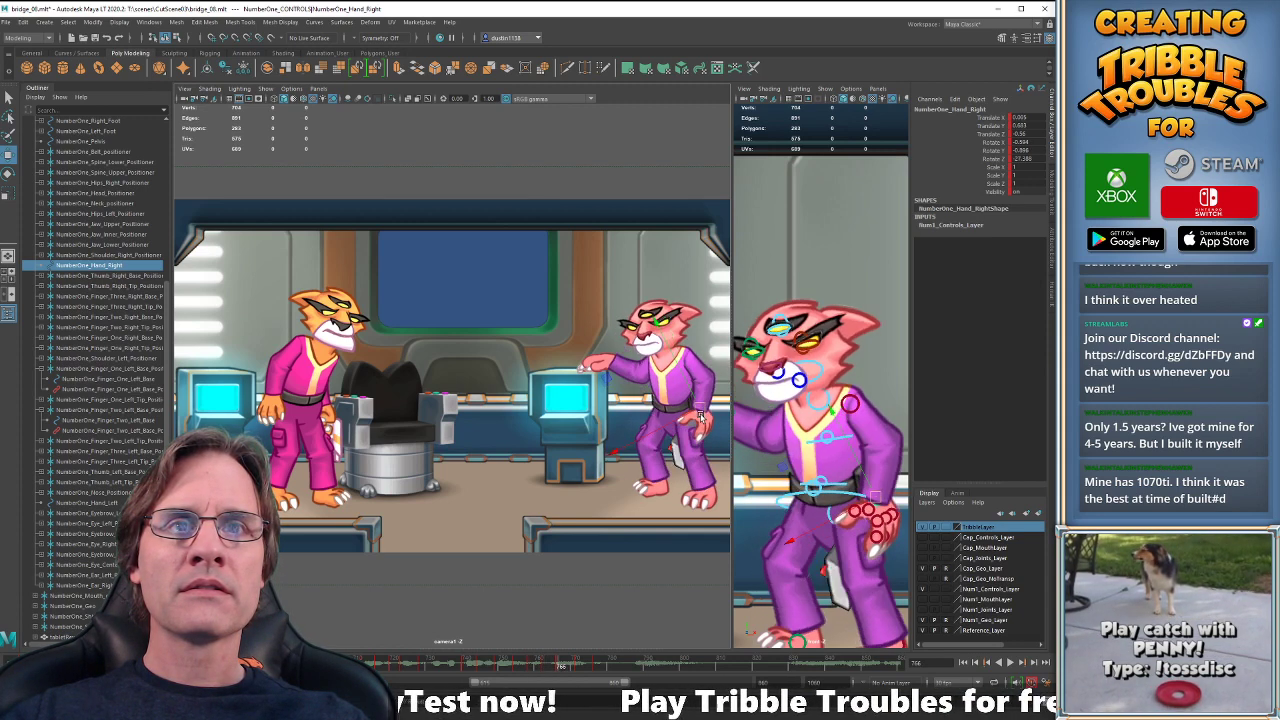
pyautogui.press('.')
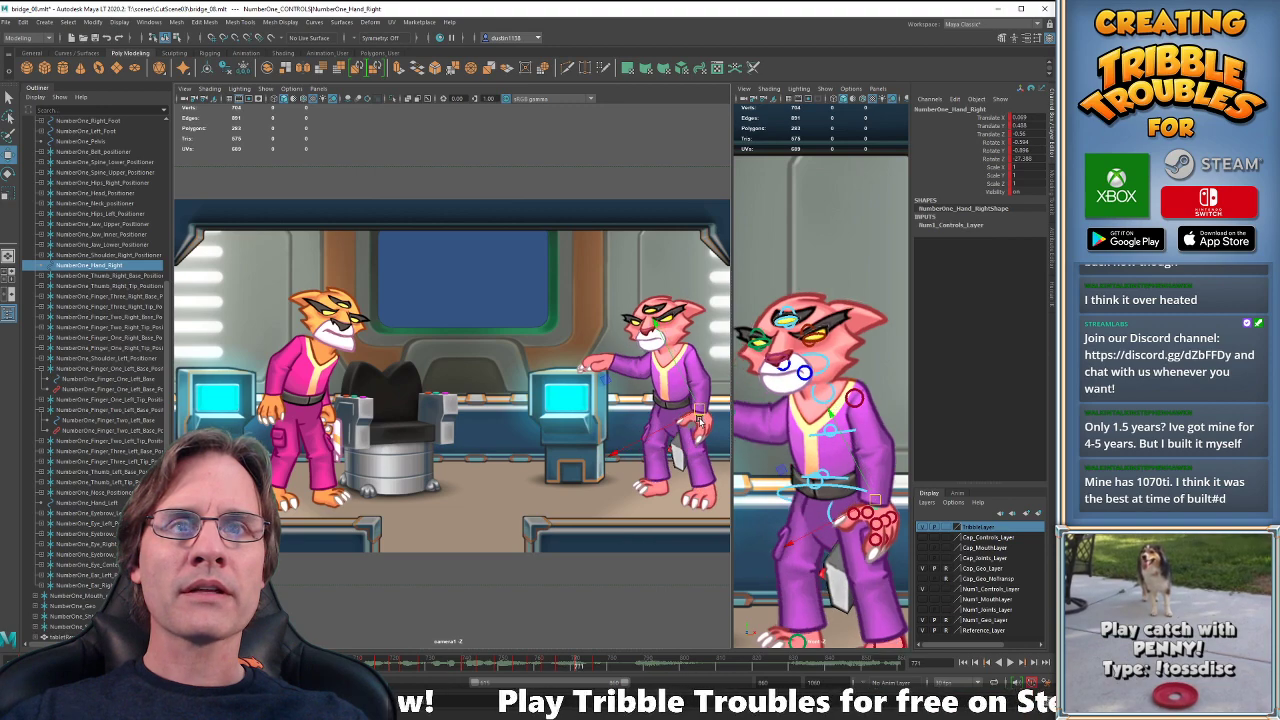
pyautogui.press('.')
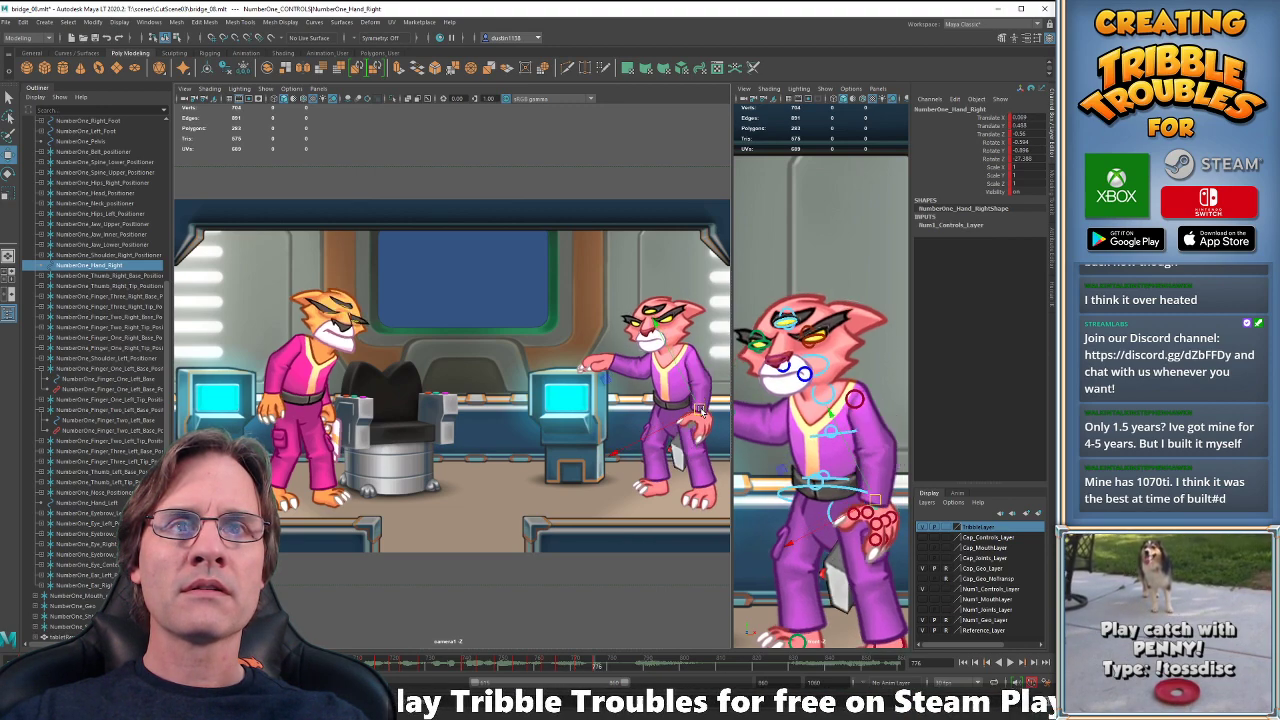
# - Move the NumberOne_Hand_Right control at frame 766 to a Translate X of about 0.133 and a Translate Y of about 0.171
pyautogui.press(',')
pyautogui.press(',')
pyautogui.press(',')
pyautogui.press(',')
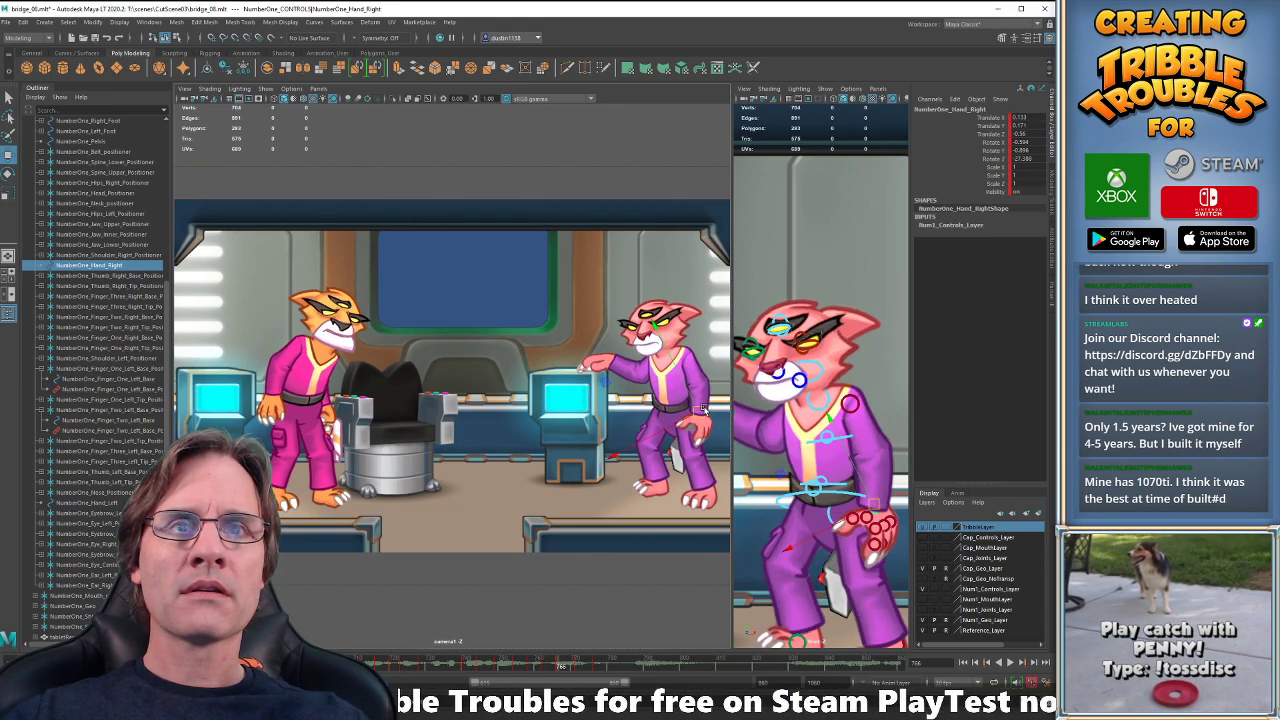
# - Move the NumberOne_Hand_Right control at frame 771 to a Translate X of about -0.124 and Translate Y of about 1.065, then play it back
pyautogui.press('.')
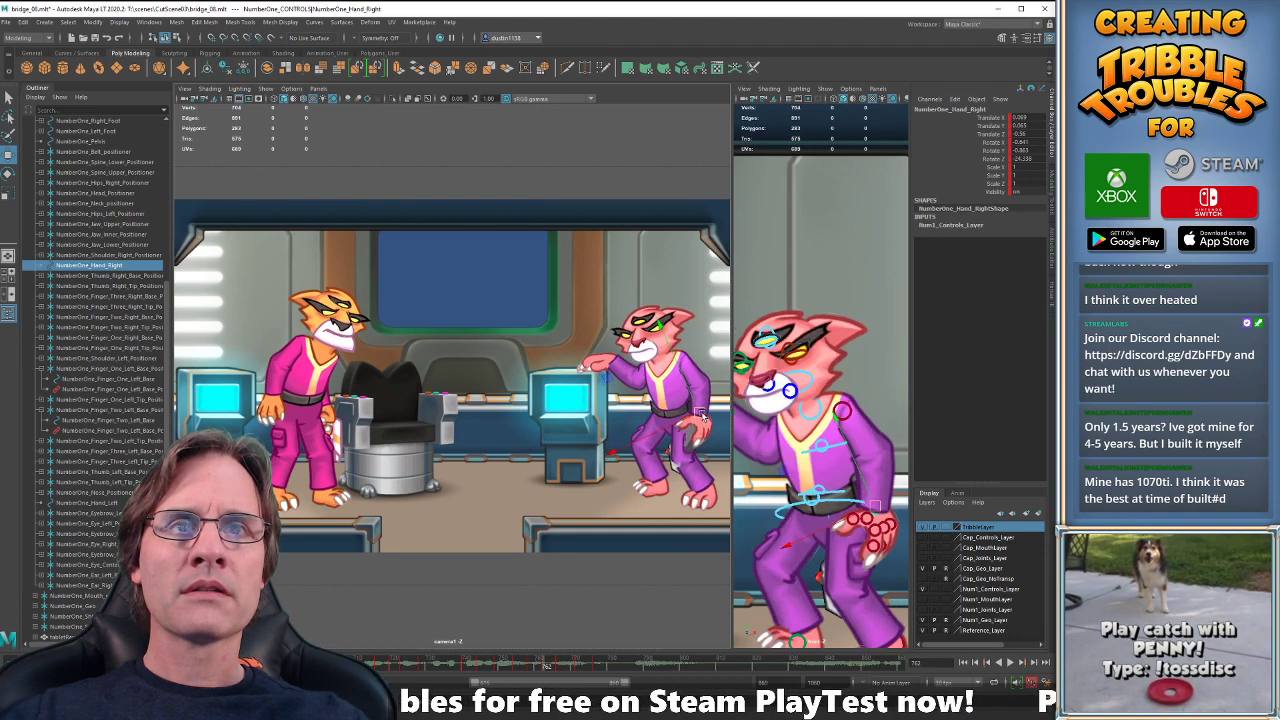
pyautogui.press('.')
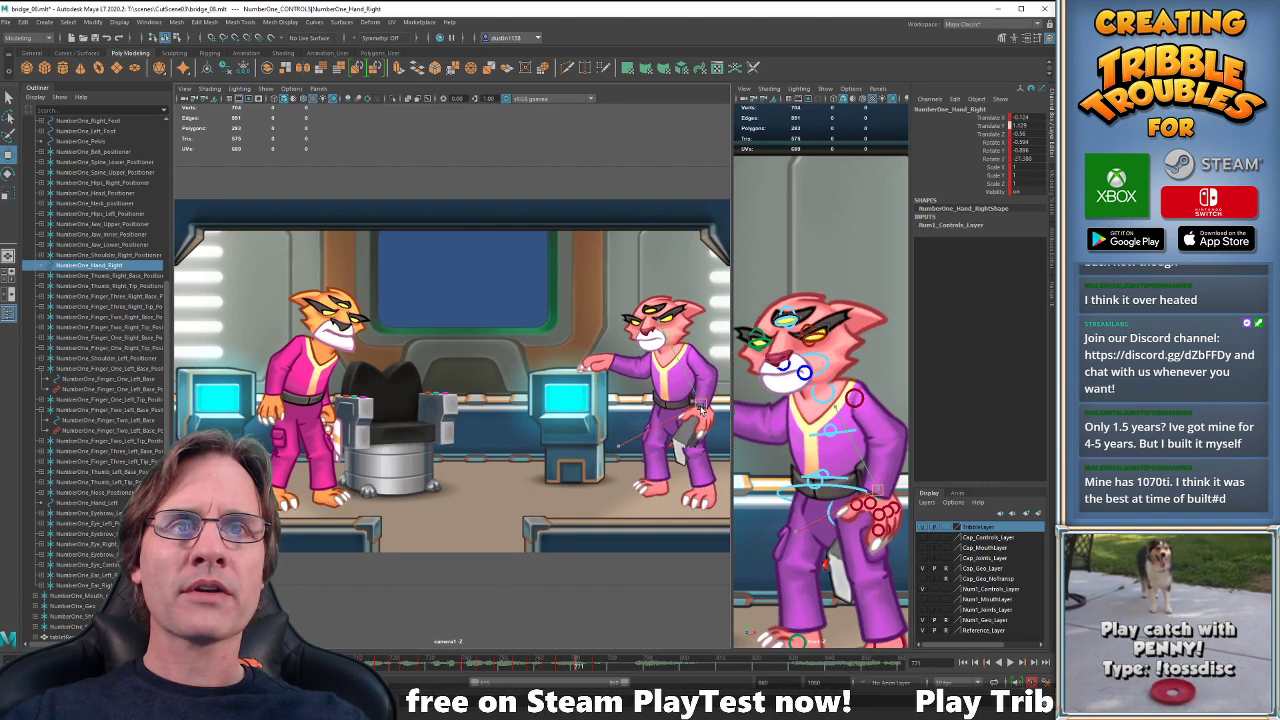
pyautogui.press('.')
pyautogui.moveTo(704, 410); pyautogui.dragTo(704, 405)
pyautogui.hotkey('alt', 'v')
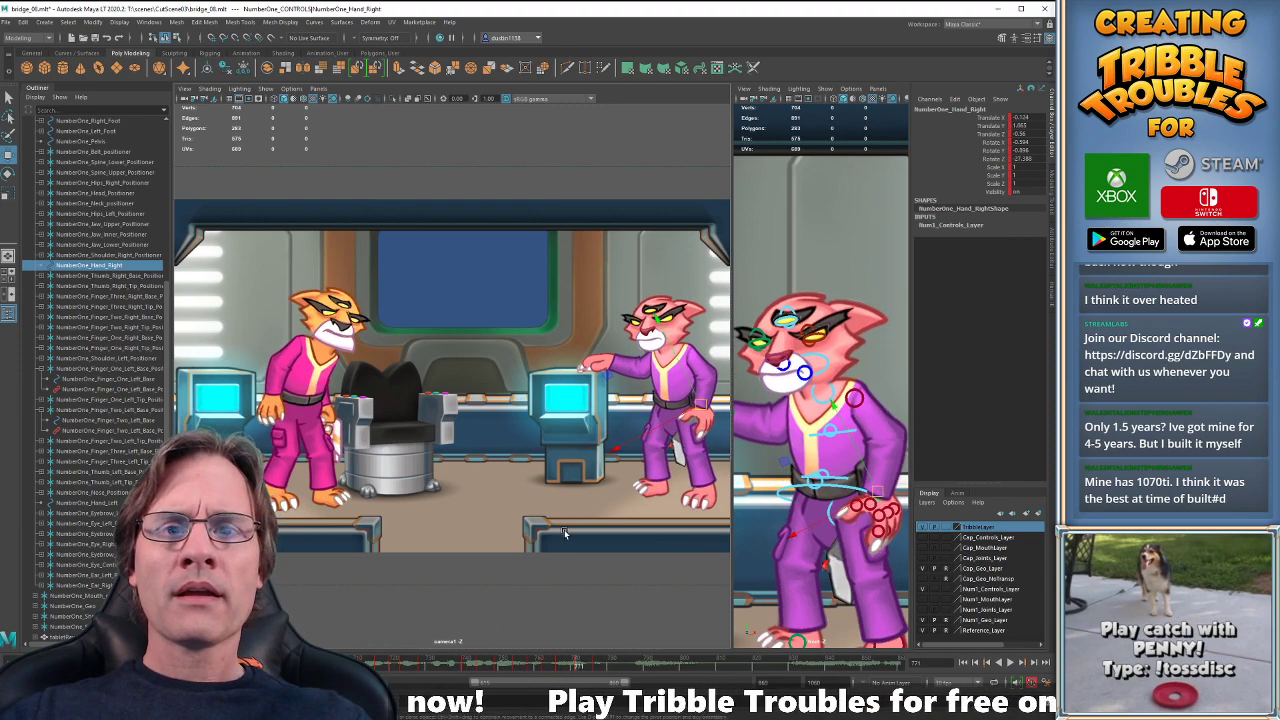
pyautogui.hotkey('alt', 'v')
# - Raise the NumberOne_Hand_Right control at frame 776 to a Translate Y of about 0.937
pyautogui.hotkey('alt', '.')
pyautogui.hotkey('alt', '.')
pyautogui.hotkey('alt', '.')
pyautogui.hotkey('alt', '.')
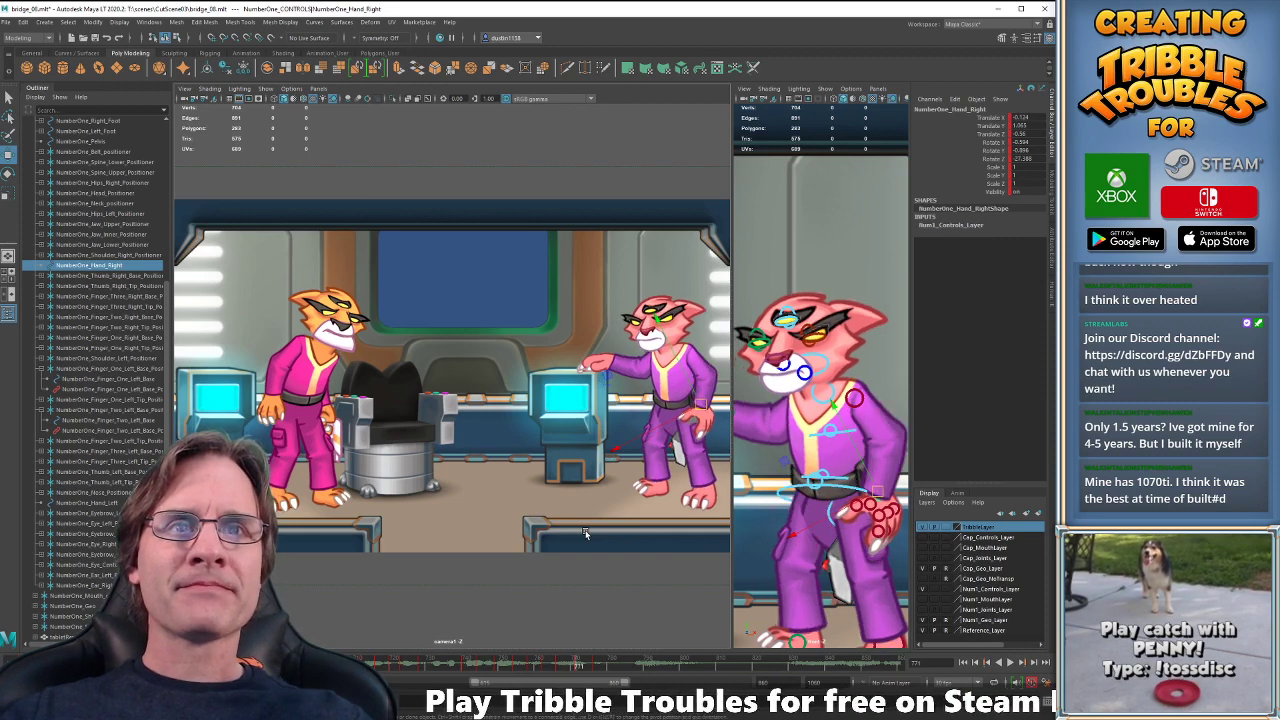
pyautogui.hotkey('alt', '.')
pyautogui.hotkey('alt', '.')
pyautogui.hotkey('alt', '.')
pyautogui.hotkey('alt', '.')
pyautogui.hotkey('alt', '.')
pyautogui.hotkey('alt', '.')
pyautogui.hotkey('alt', '.')
pyautogui.hotkey('alt', '.')
pyautogui.hotkey('alt', '.')
pyautogui.hotkey('alt', '.')
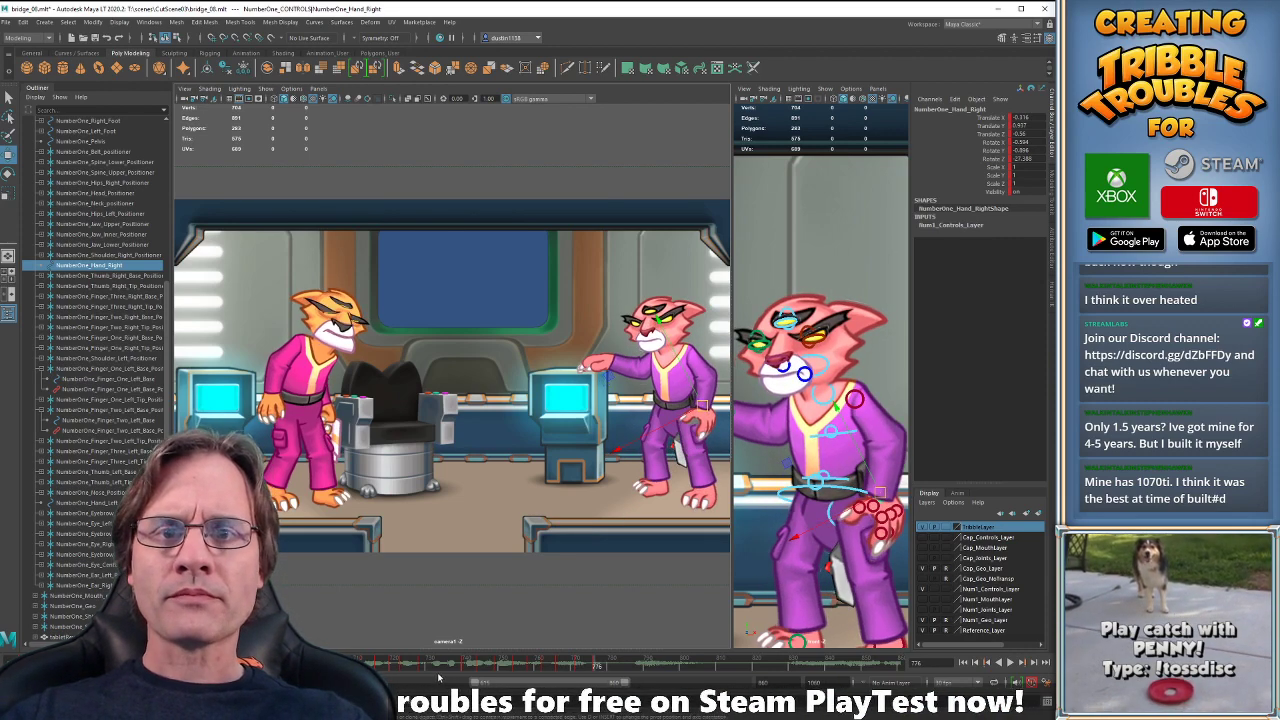
# - Inspect NumberOne's COG and right-hand controls at frame 776, comparing the COG pose with the key at frame 771
pyautogui.click(851, 490)
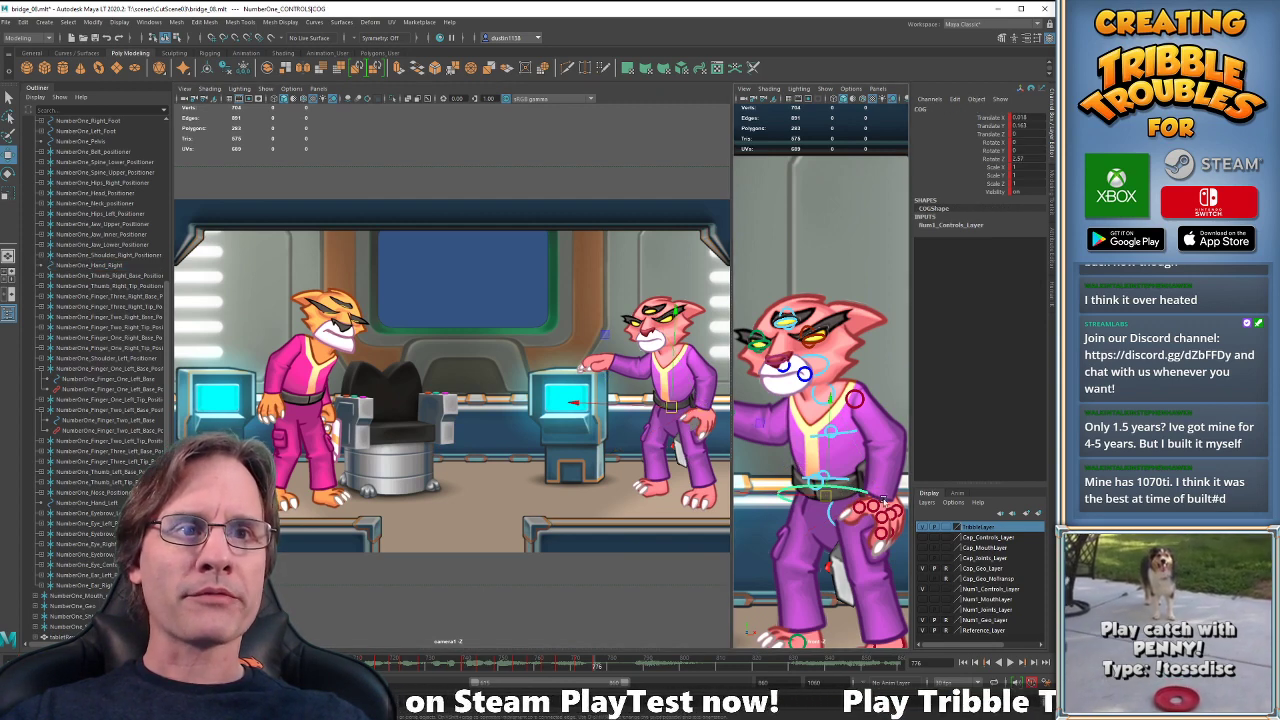
pyautogui.click(886, 503)
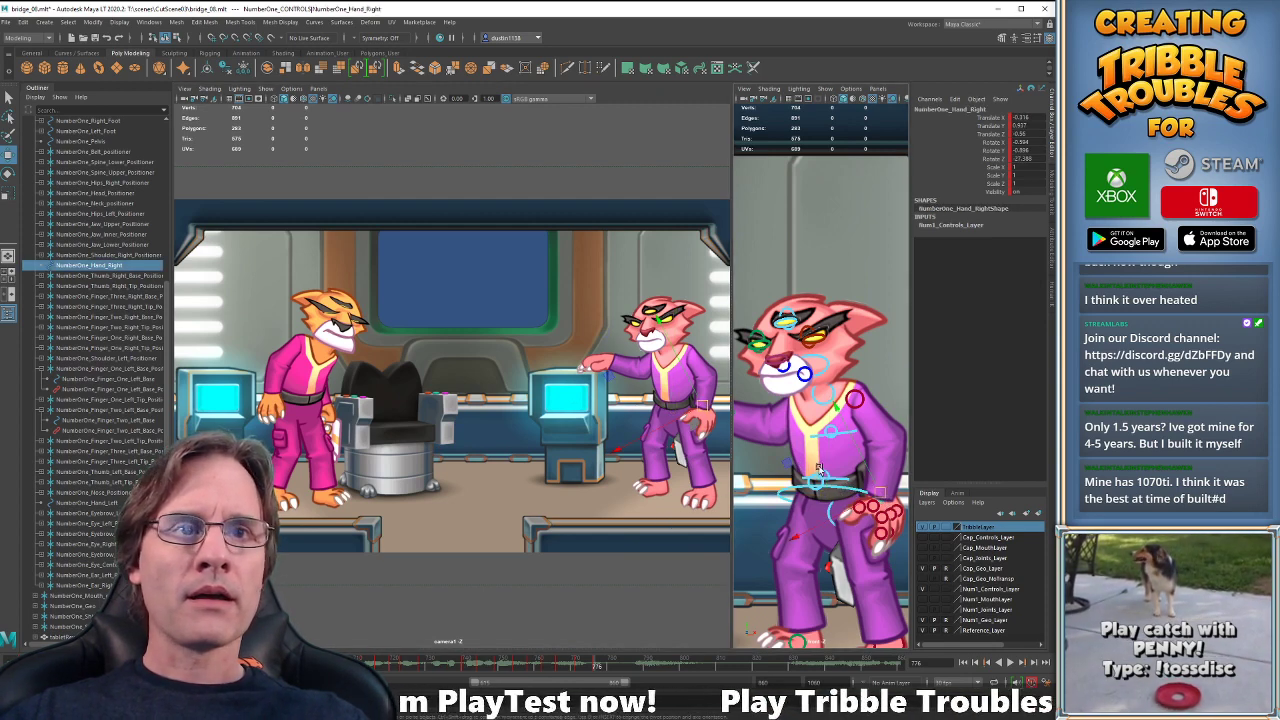
pyautogui.click(850, 490)
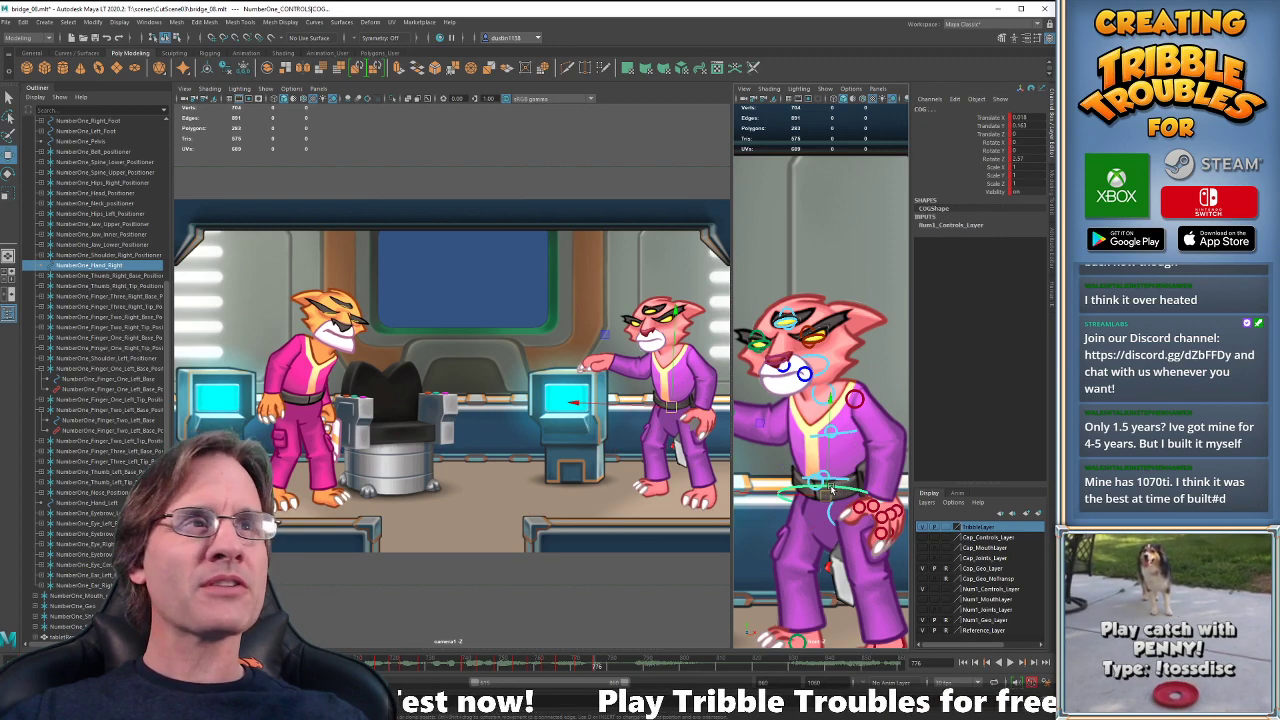
pyautogui.moveTo(577, 663)
pyautogui.mouseDown()
pyautogui.moveTo(615, 663)
pyautogui.moveTo(577, 663)
pyautogui.mouseUp()
pyautogui.press('.')
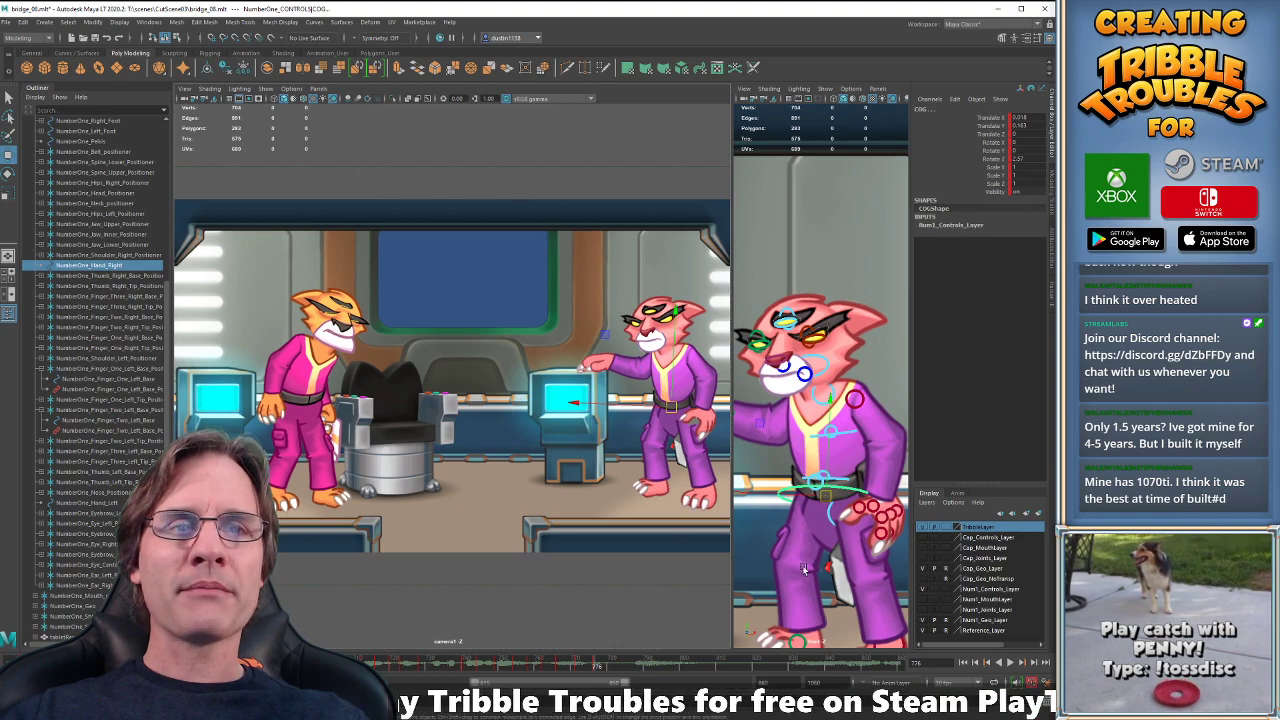
# - Reselect the NumberOne_Hand_Right control and compare its pose at frame 776 with the preceding keys
pyautogui.click(876, 505)
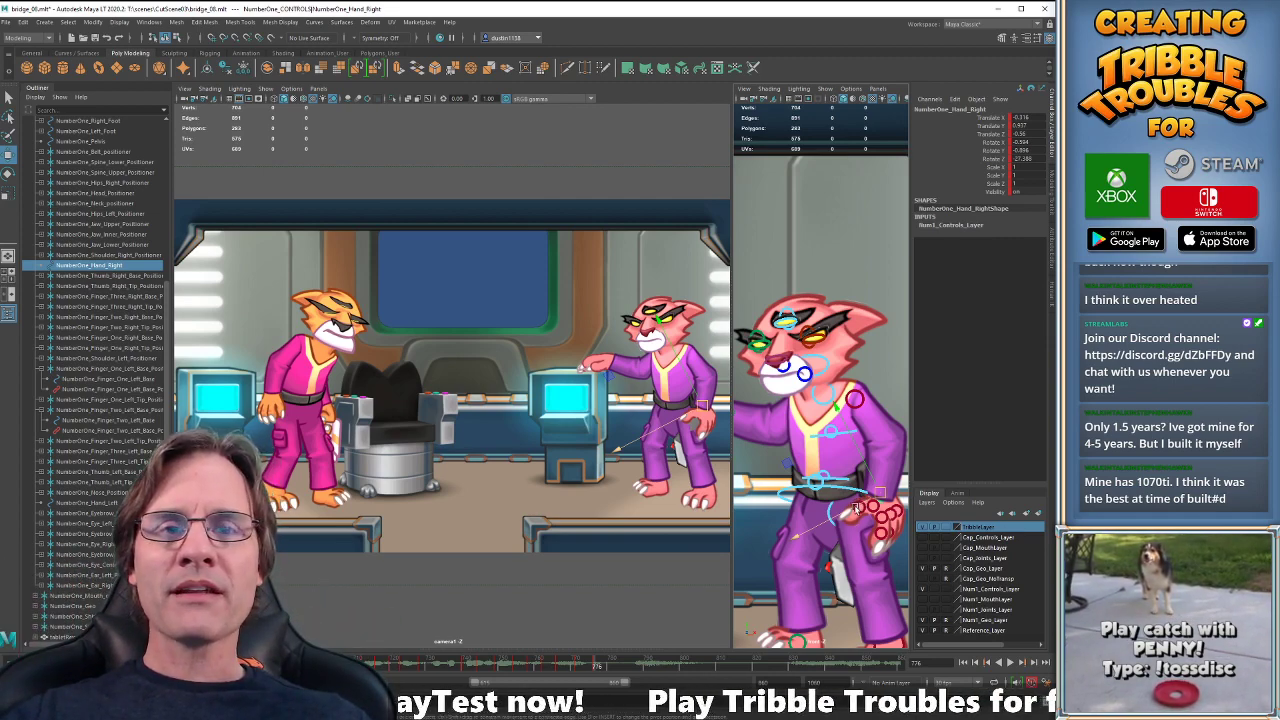
pyautogui.press(',')
pyautogui.press(',')
pyautogui.press('.')
pyautogui.press('.')
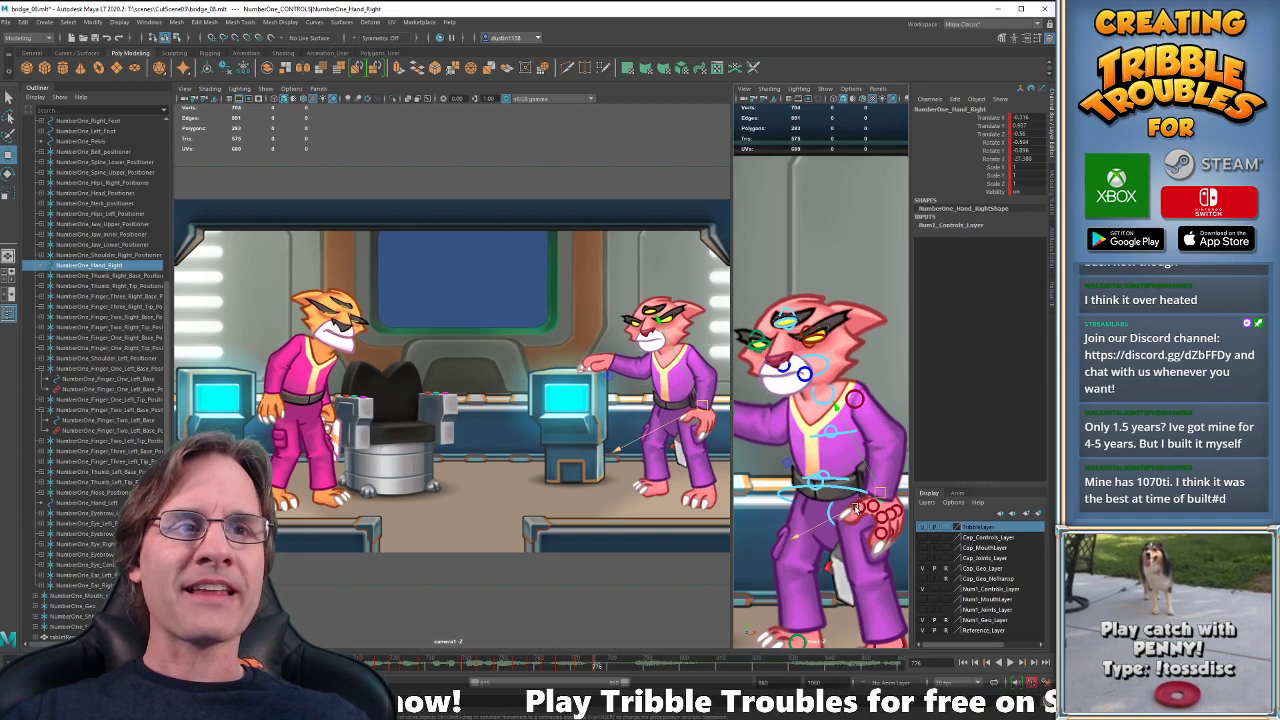
# - Compare the NumberOne_Hand_Right pose and both characters' poses across the keyed frames between 766 and 782
pyautogui.hotkey('alt', '.')
pyautogui.hotkey('alt', '.')
pyautogui.hotkey('alt', '.')
pyautogui.hotkey('alt', '.')
pyautogui.hotkey('alt', '.')
pyautogui.hotkey('alt', '.')
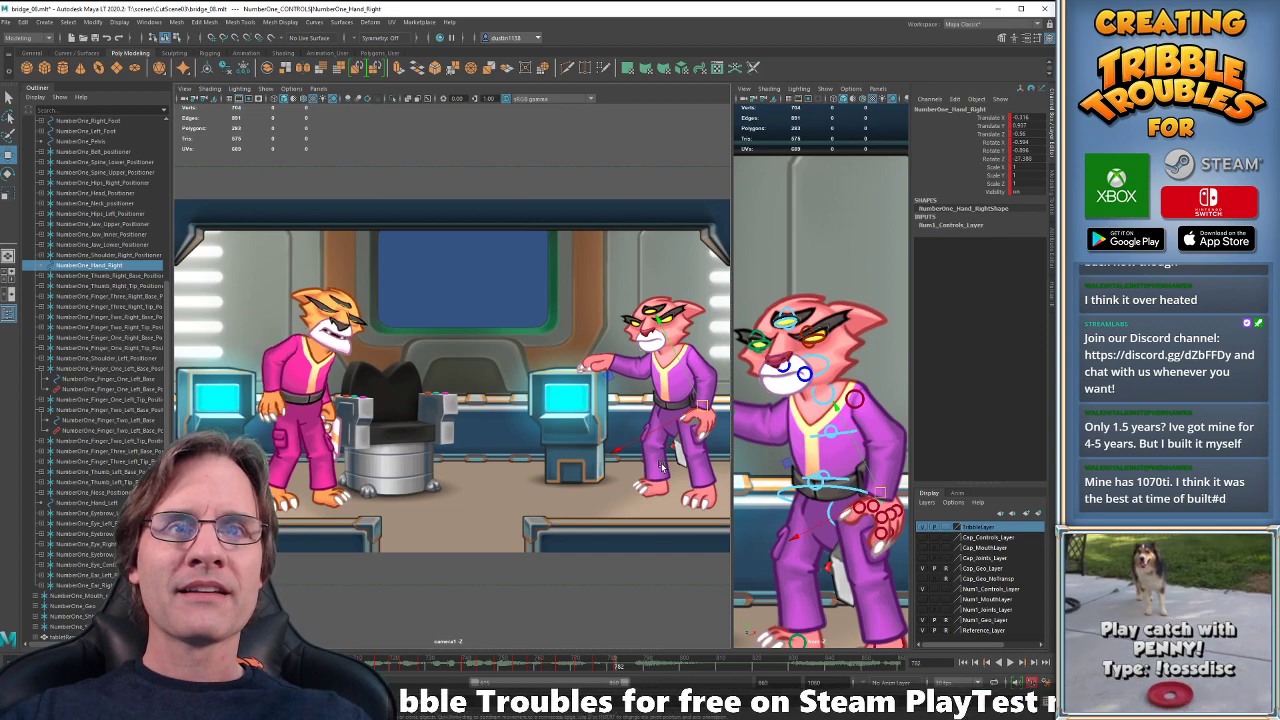
pyautogui.hotkey('alt', ',')
pyautogui.hotkey('alt', ',')
pyautogui.hotkey('alt', ',')
pyautogui.hotkey('alt', ',')
pyautogui.hotkey('alt', ',')
pyautogui.hotkey('alt', ',')
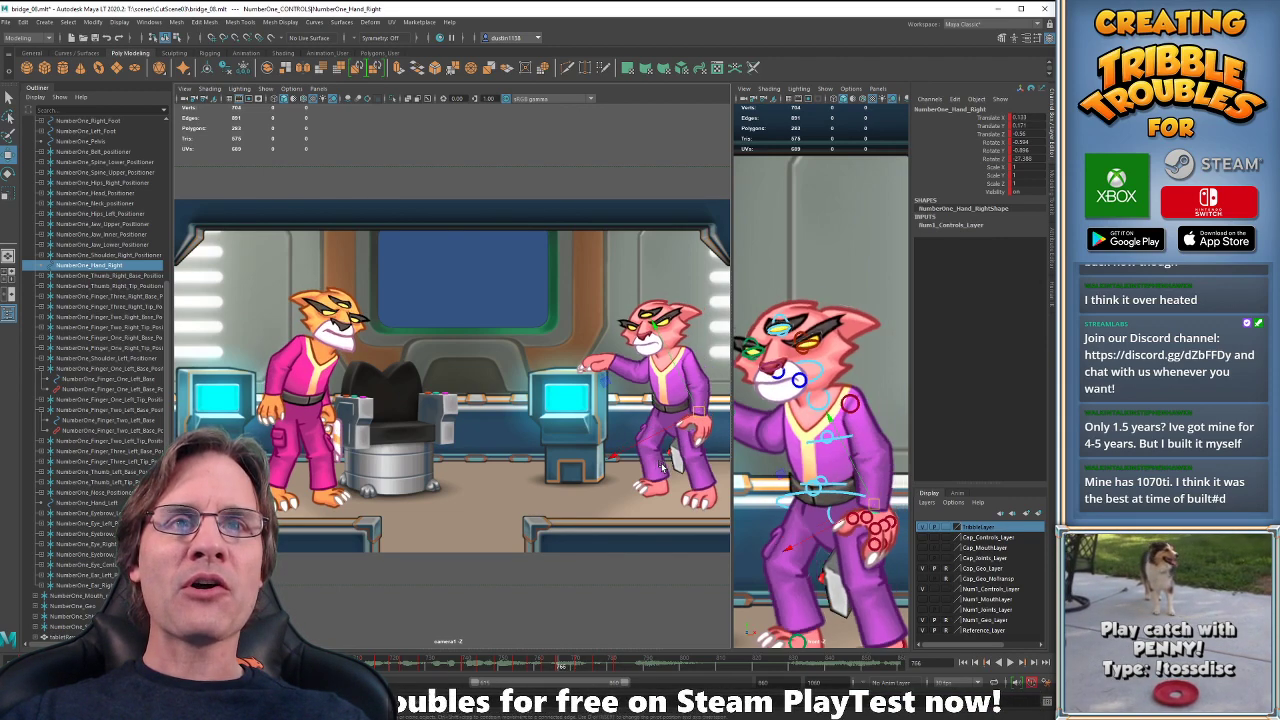
pyautogui.press('.')
pyautogui.press('.')
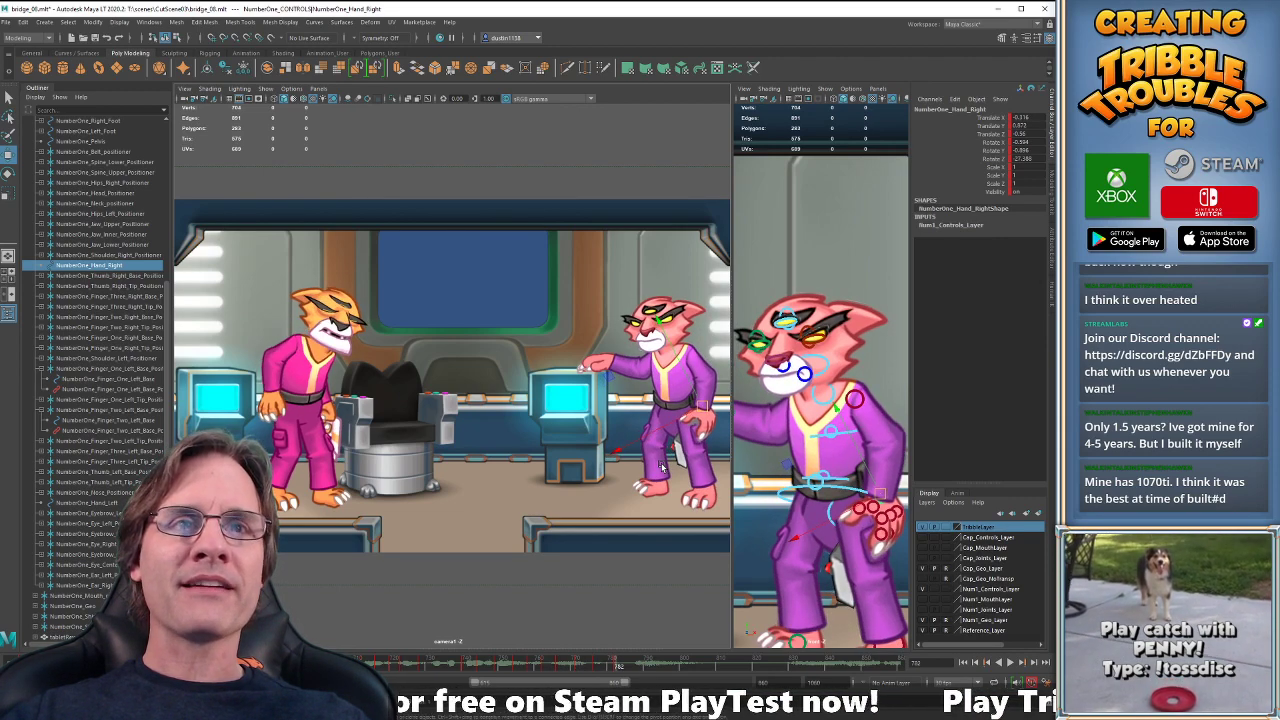
# - Rotate the NumberOne_Hand_Right control slightly at frame 776 and compare it with the key at frame 771
pyautogui.press('e')
pyautogui.press(',')
pyautogui.press(',')
pyautogui.press(',')
pyautogui.press(',')
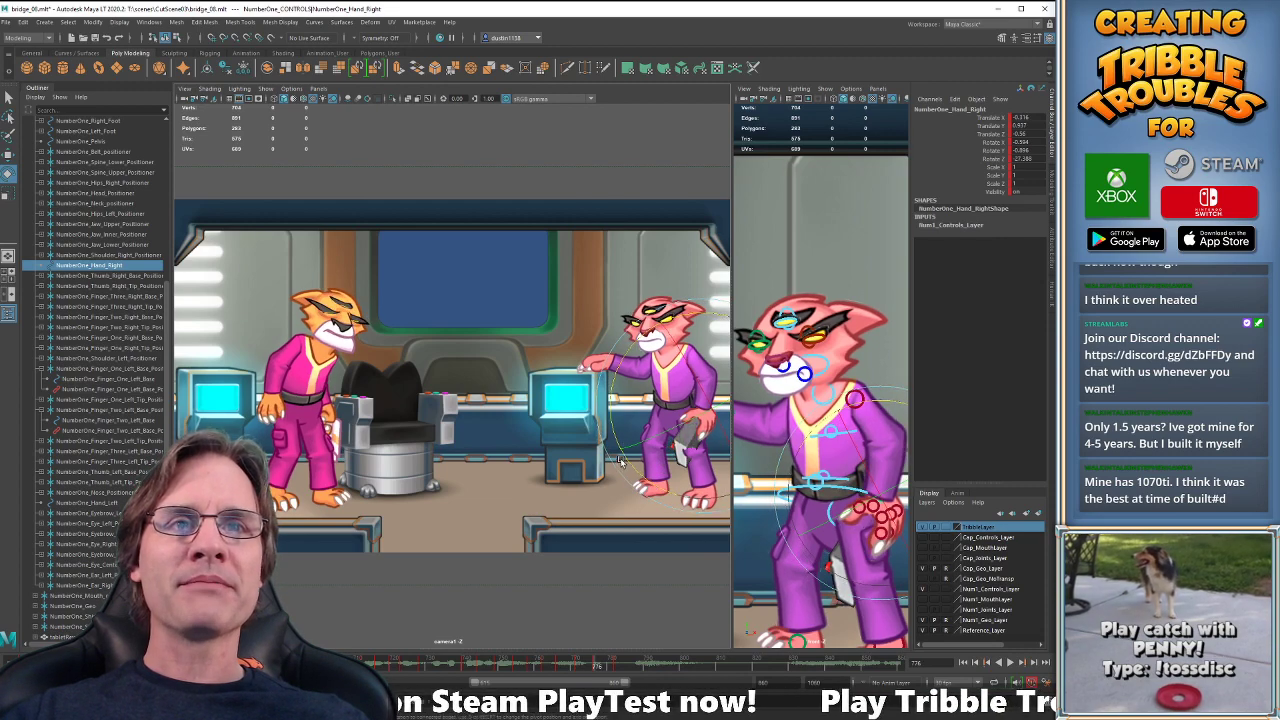
pyautogui.press('.')
pyautogui.press('.')
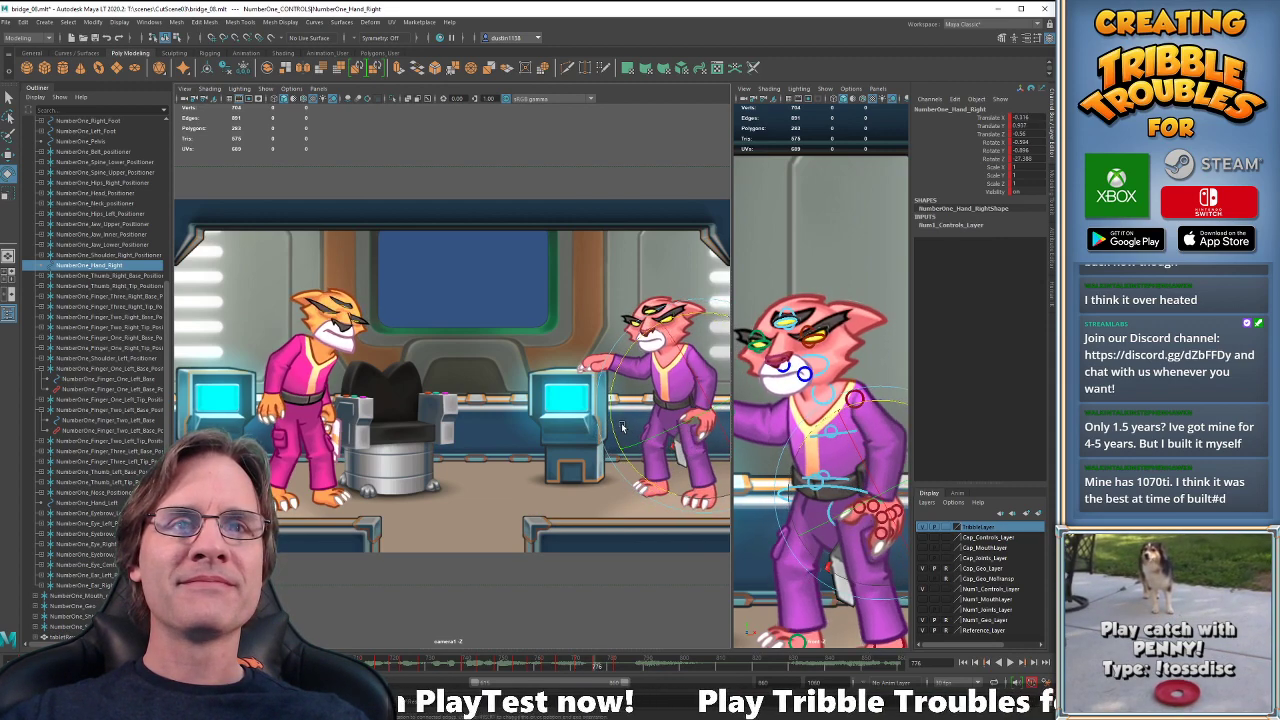
pyautogui.moveTo(622, 428); pyautogui.dragTo(614, 425)
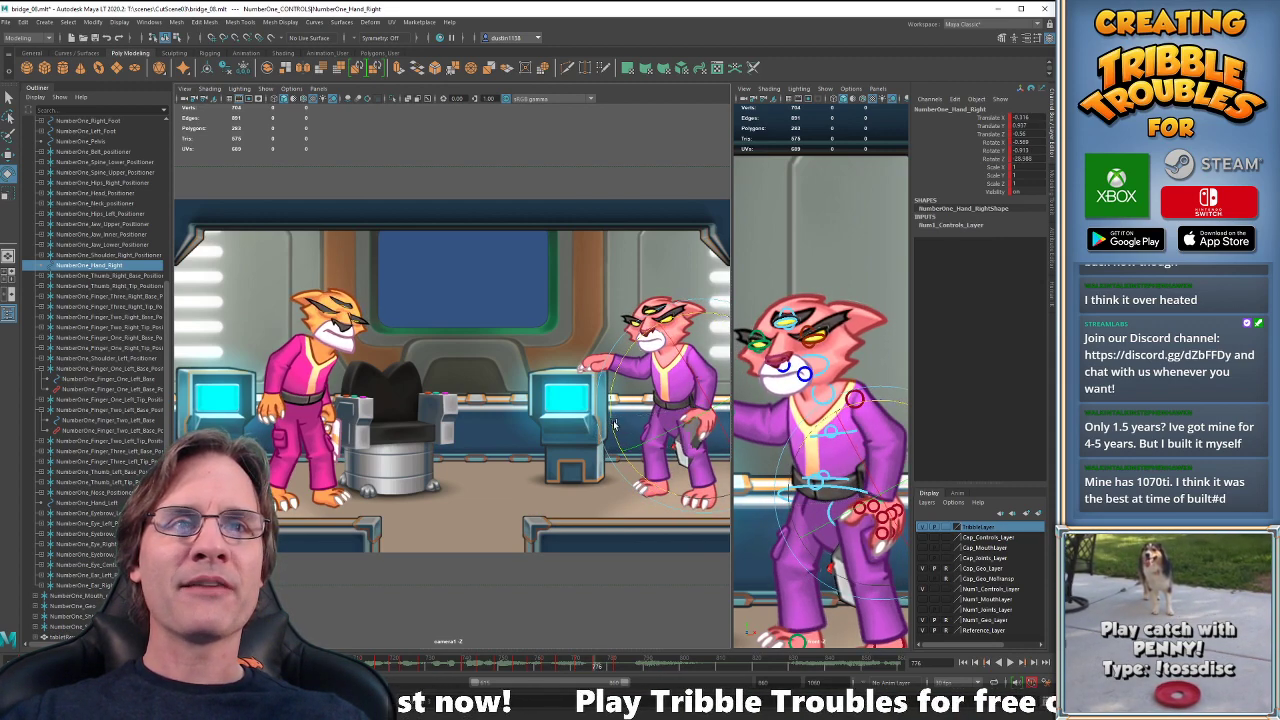
pyautogui.press(',')
pyautogui.press(',')
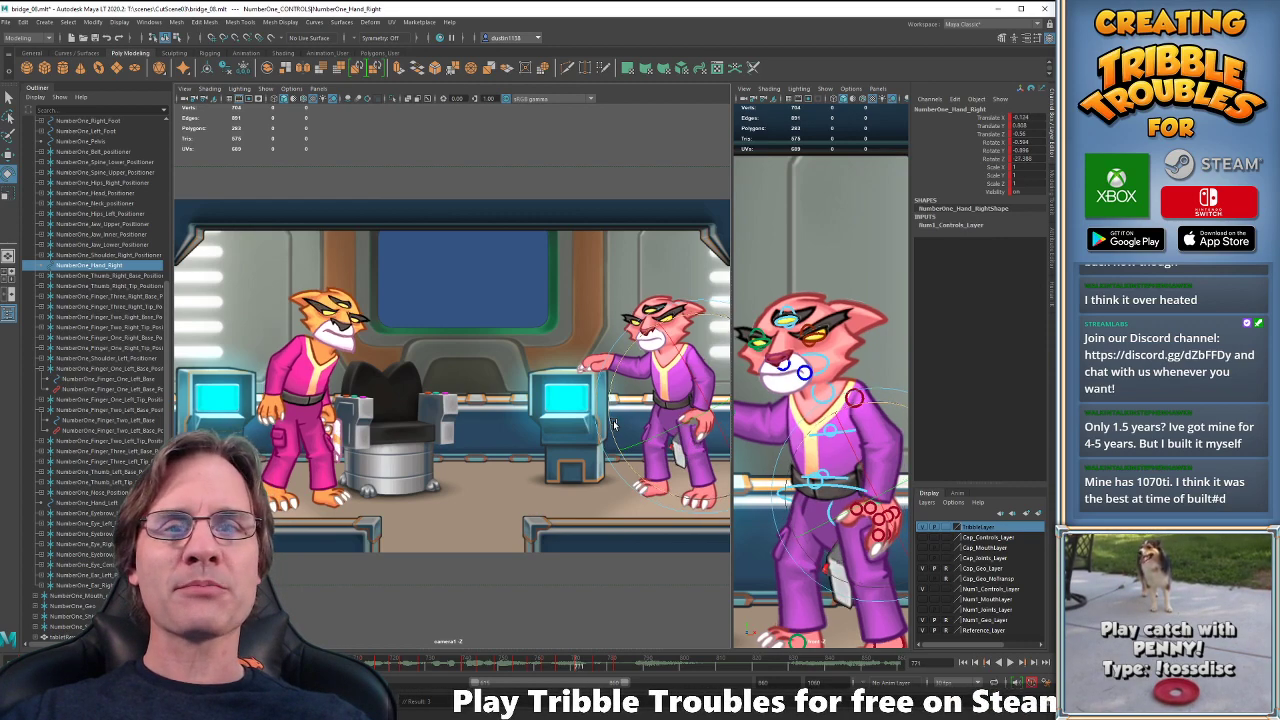
# - Rotate the NumberOne_Hand_Right control to a Rotate Z of about -25.12 at frame 771 and about -24.13 at frame 762
pyautogui.press('.')
pyautogui.press('.')
pyautogui.press(',')
pyautogui.press(',')
pyautogui.press(',')
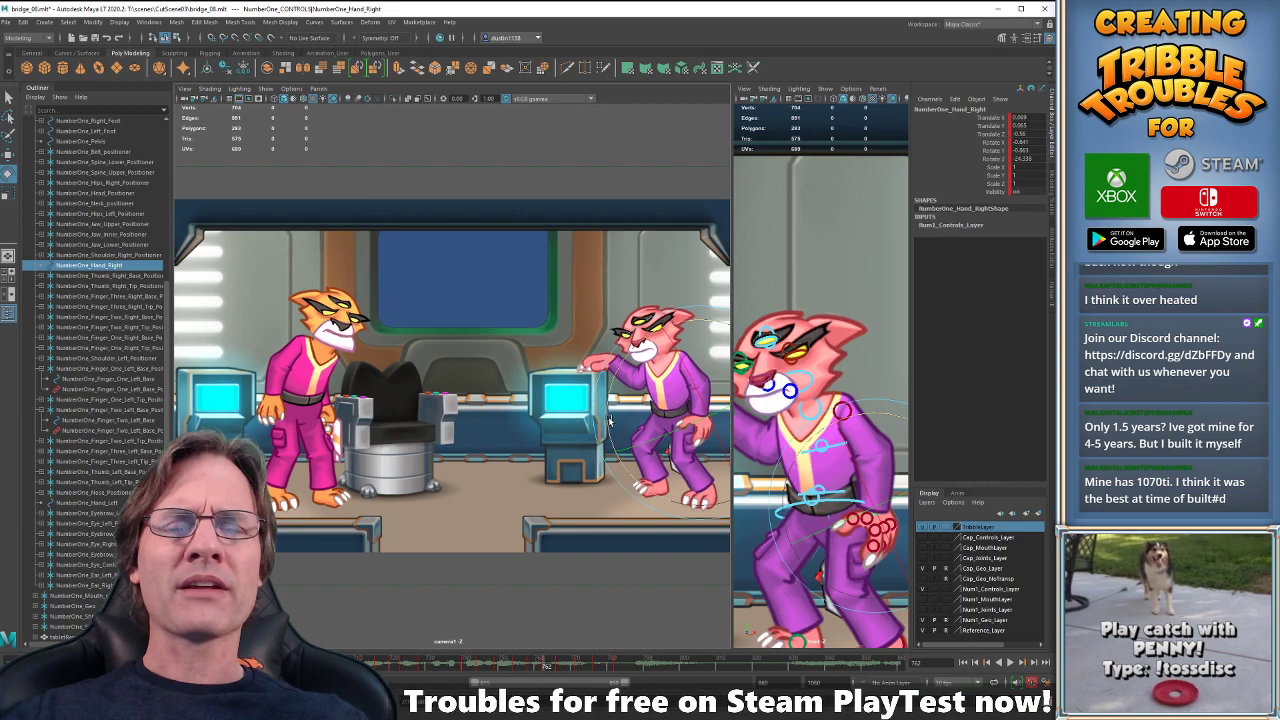
# - Examine how NumberOne's right hand turns between the keys from frame 762 through frame 782
pyautogui.press('.')
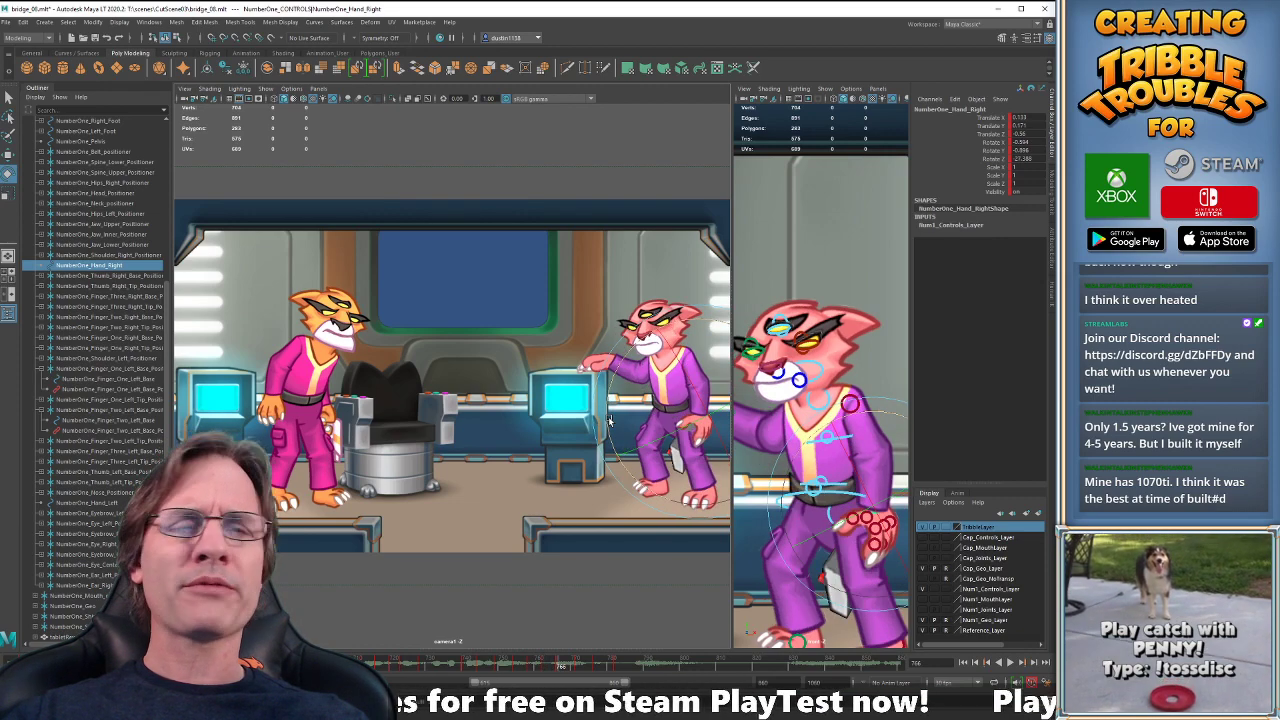
pyautogui.press('.')
pyautogui.press(',')
pyautogui.press('.')
pyautogui.press(',')
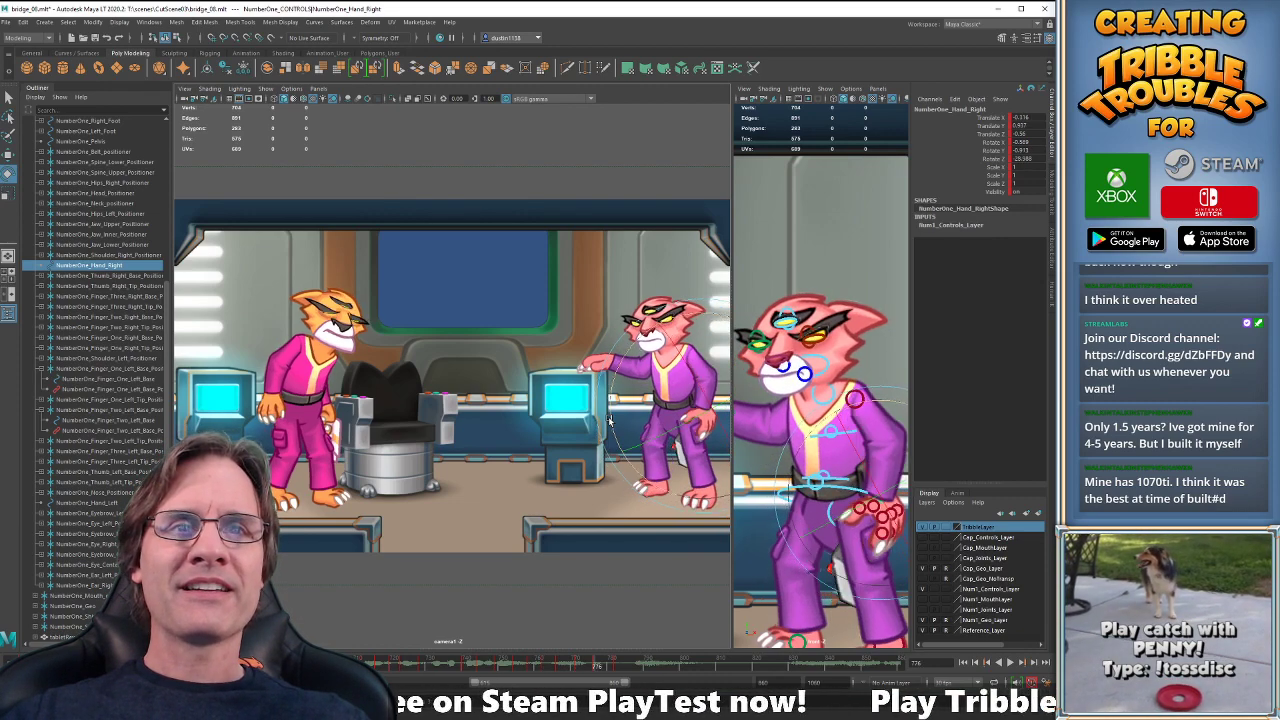
pyautogui.press('.')
pyautogui.press('.')
pyautogui.press(',')
pyautogui.press(',')
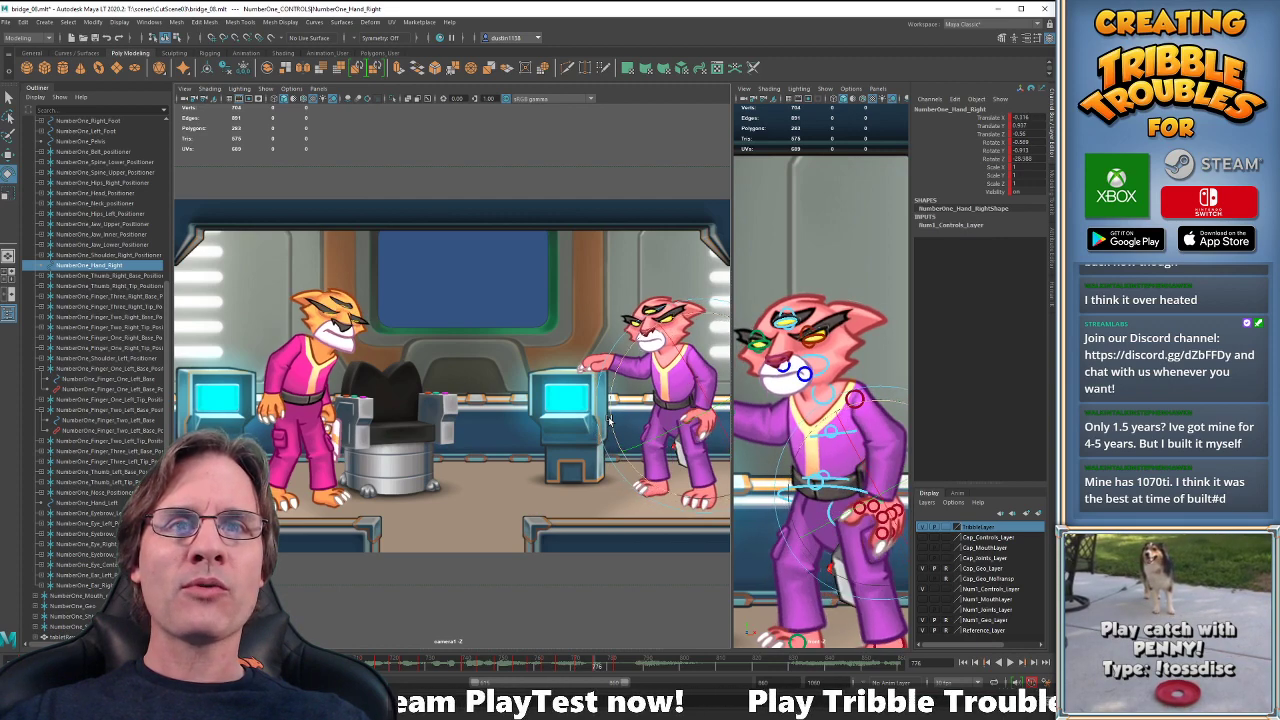
pyautogui.press('.')
pyautogui.press('.')
pyautogui.press(',')
pyautogui.press('.')
pyautogui.press('.')
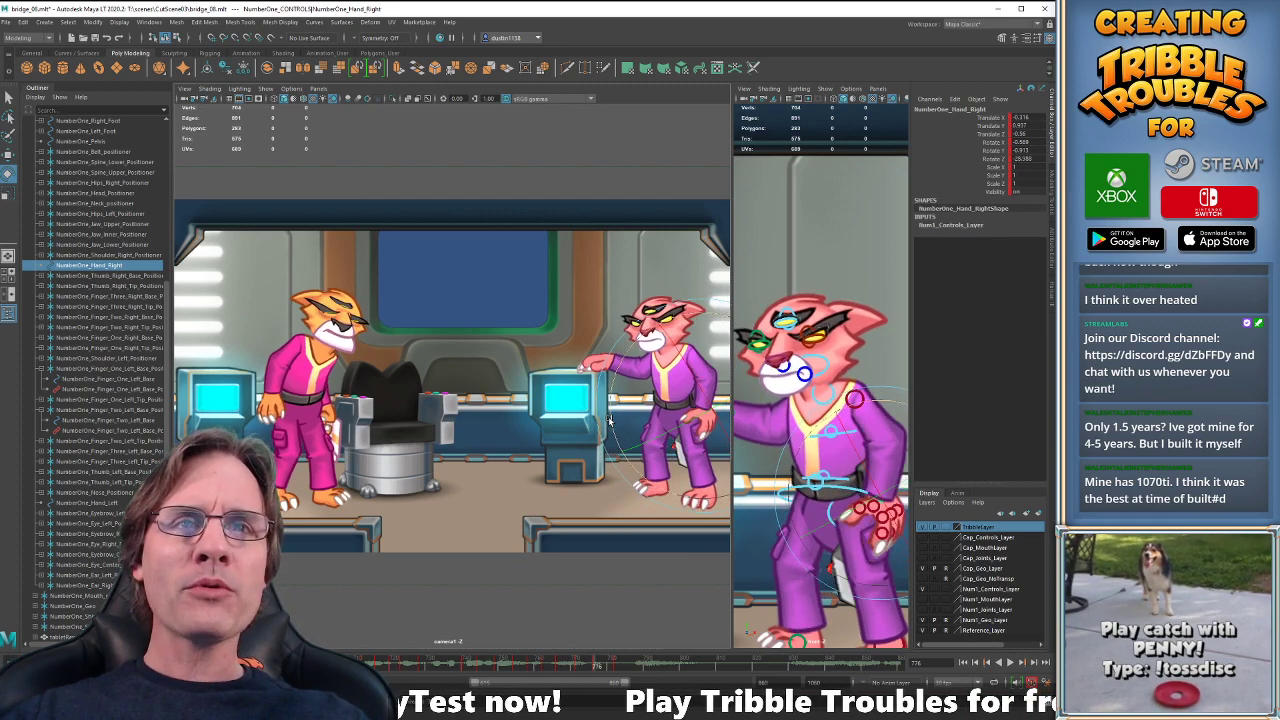
pyautogui.press(',')
pyautogui.press(',')
pyautogui.press(',')
pyautogui.press('.')
pyautogui.press('.')
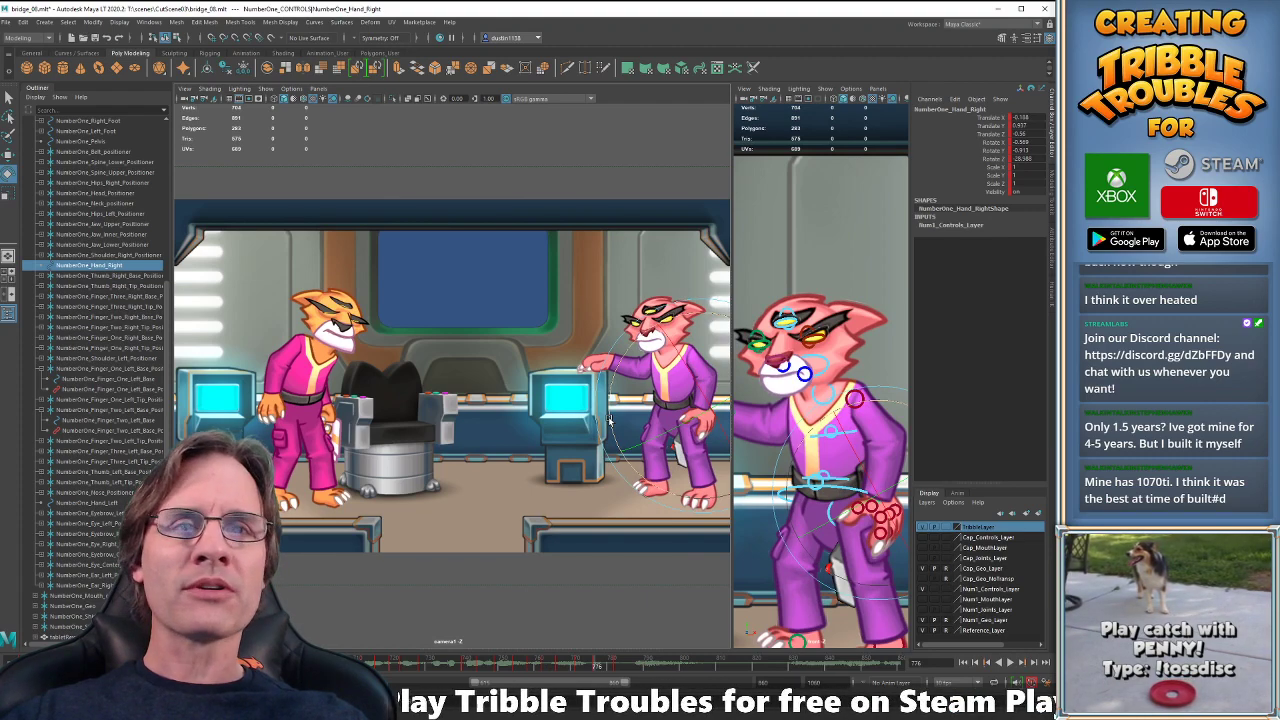
pyautogui.press(',')
pyautogui.press('.')
pyautogui.press('.')
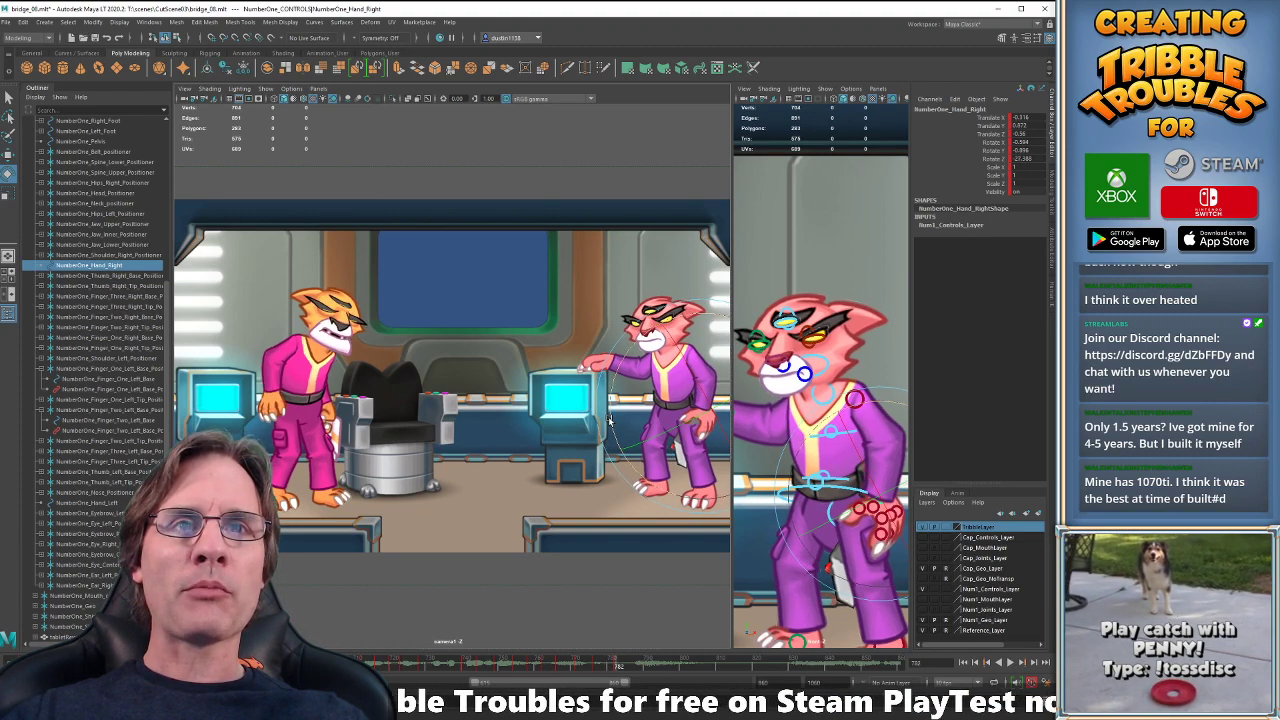
# - Play back NumberOne's right-hand motion from about frame 735 and scrub to the pose at frame 762
pyautogui.click(450, 662)
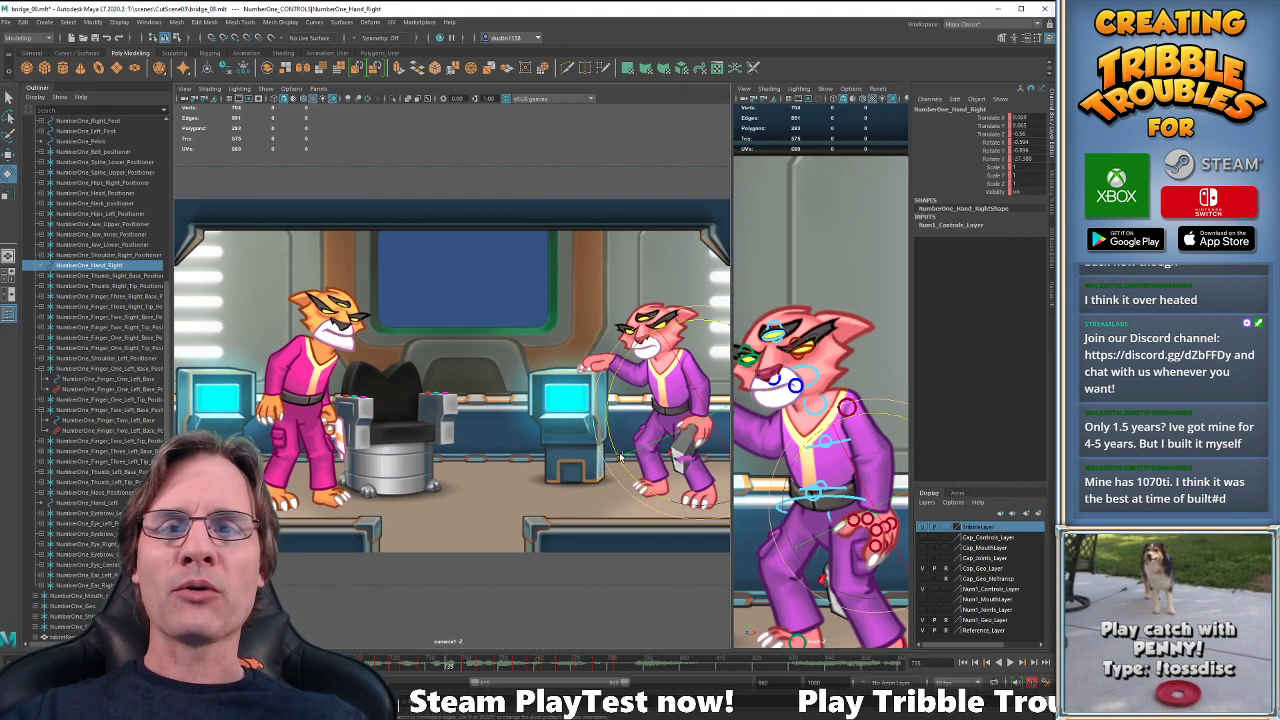
pyautogui.hotkey('alt', 'v')
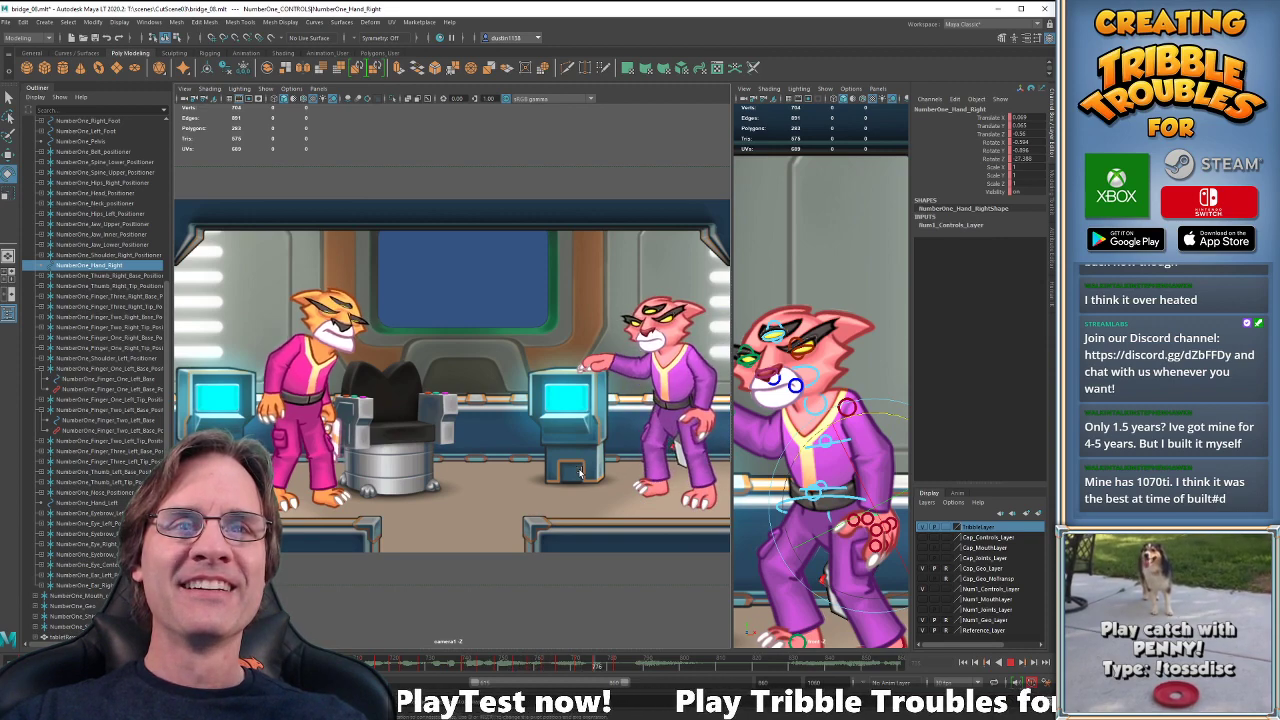
pyautogui.hotkey('alt', 'v')
pyautogui.moveTo(467, 670); pyautogui.dragTo(565, 672)
pyautogui.hotkey('alt', 'v')
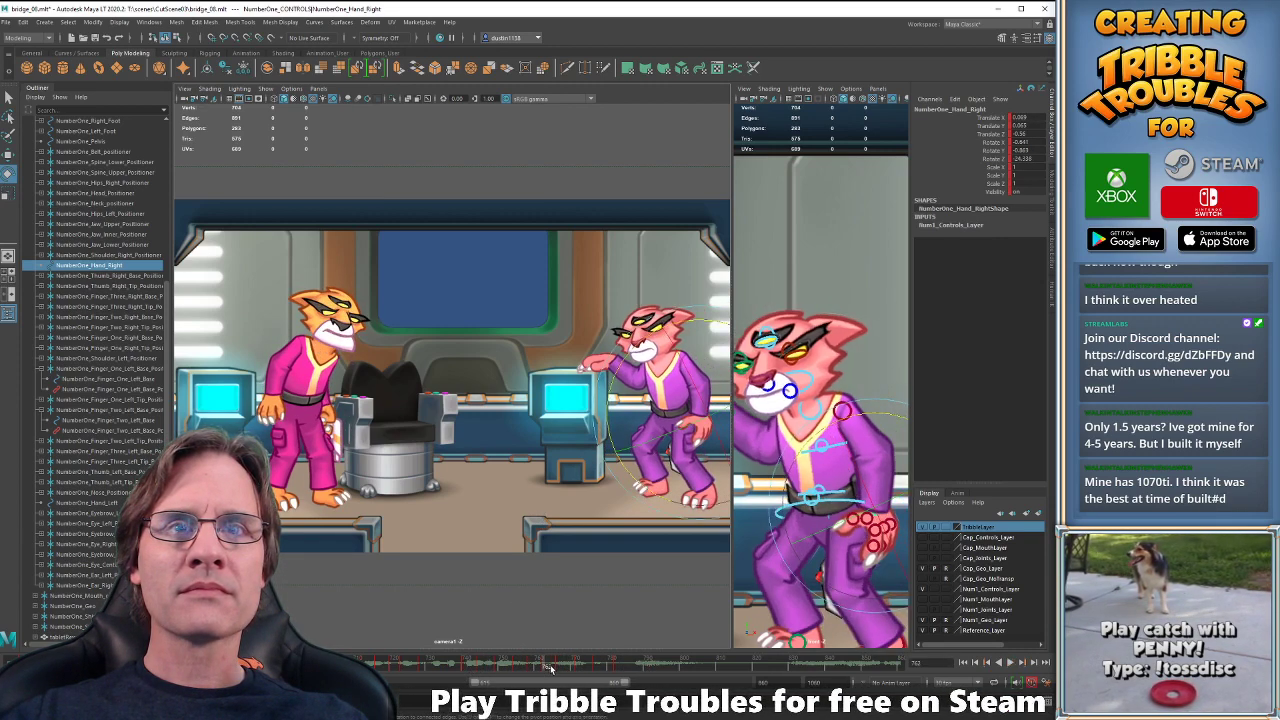
pyautogui.hotkey('alt', 'v')
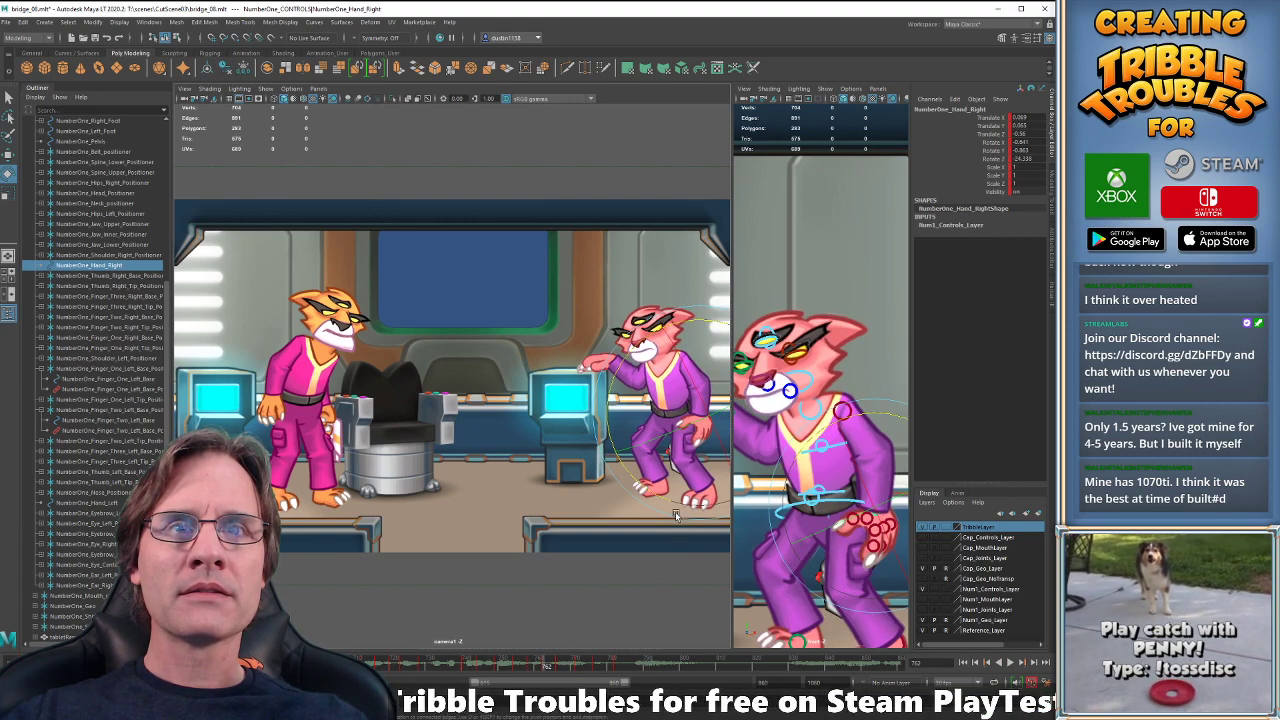
# - Raise the NumberOne_Hand_Right control at frame 762, with a Translate X of about 0.133, and compare it with the previous key
pyautogui.press('w')
pyautogui.press(',')
pyautogui.press(',')
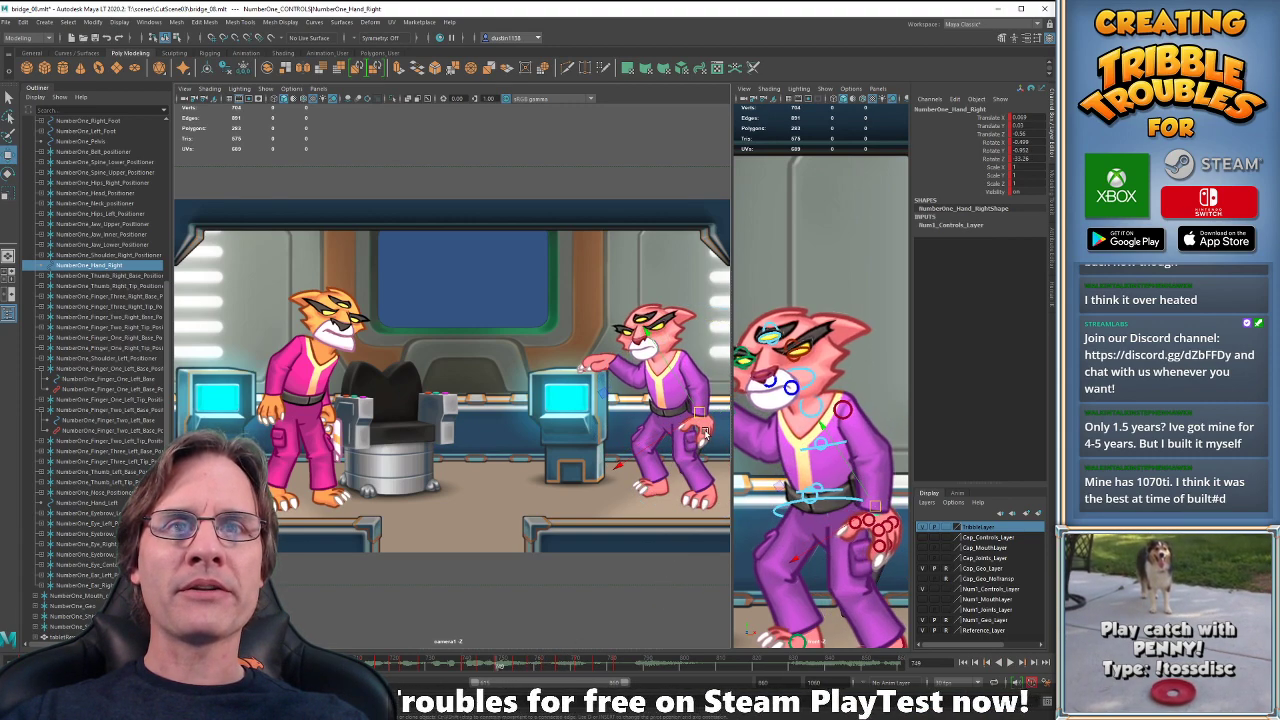
pyautogui.press('.')
pyautogui.moveTo(703, 414); pyautogui.dragTo(701, 411)
pyautogui.press(',')
pyautogui.press('.')
pyautogui.press(',')
pyautogui.press('.')
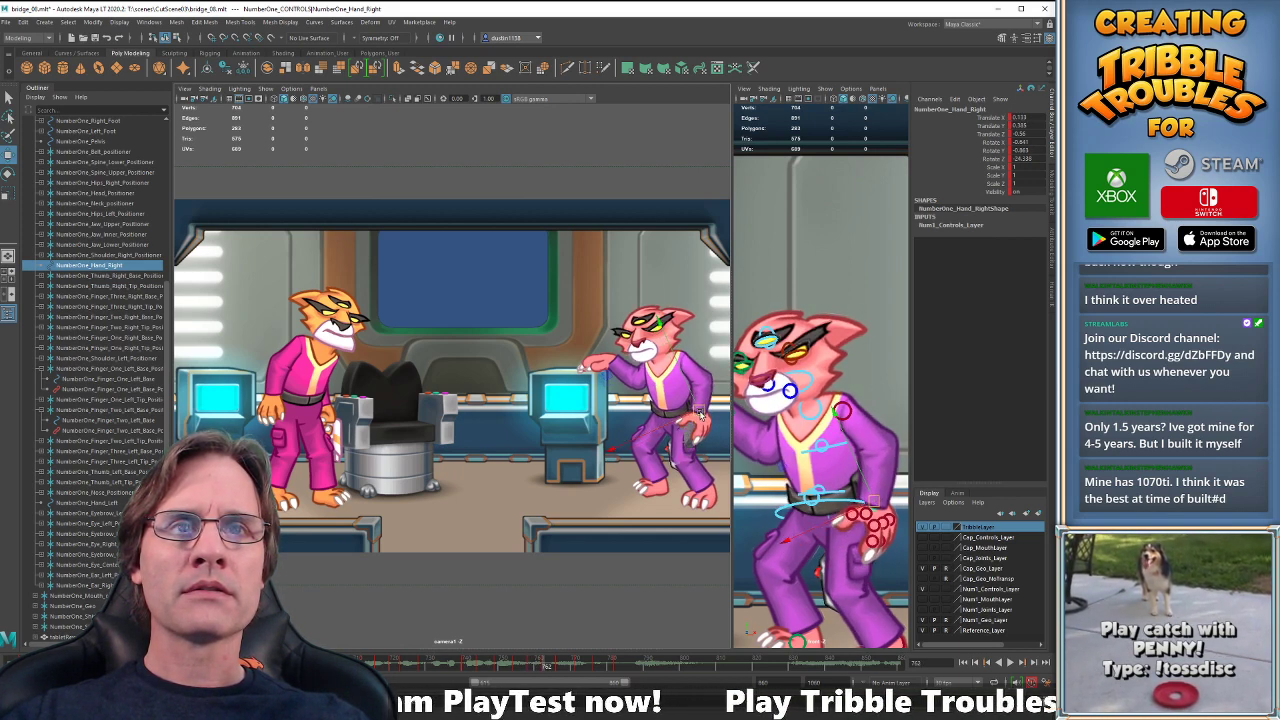
pyautogui.press(',')
pyautogui.press('.')
pyautogui.press(',')
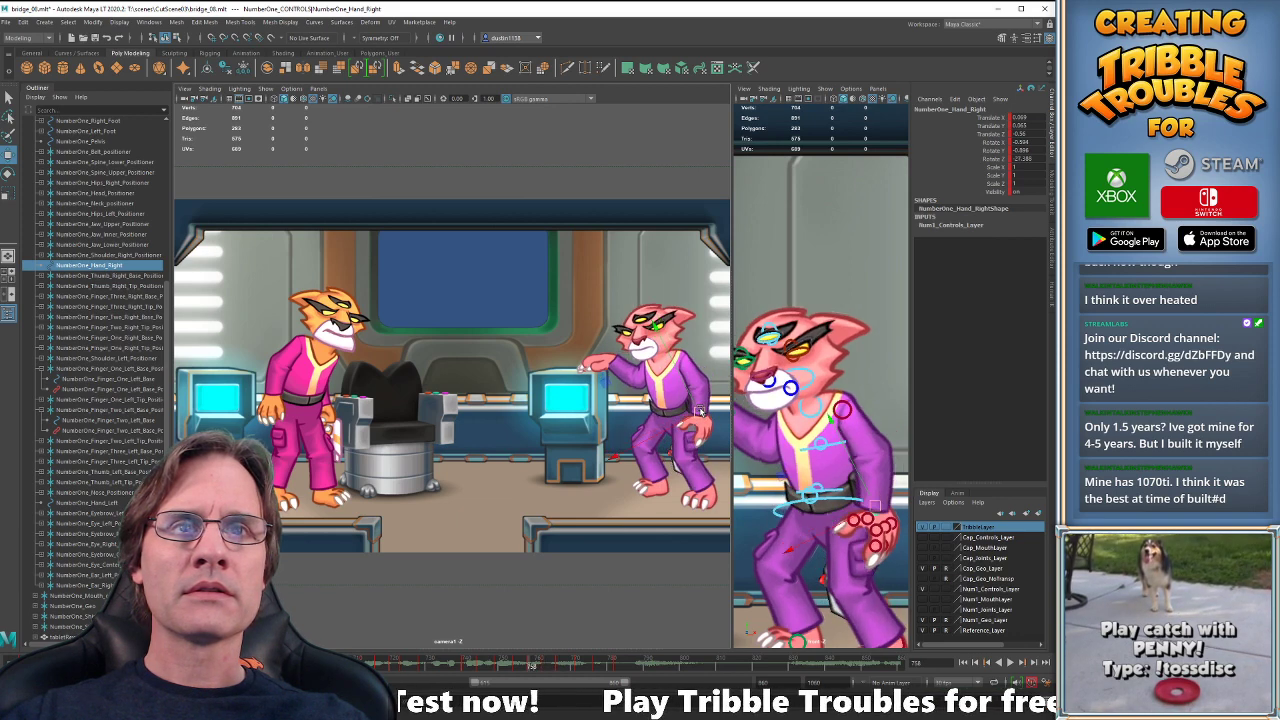
# - Lower the NumberOne_Hand_Right control at frame 771 to a Translate X of about -0.06, and adjust its position at frame 766
pyautogui.press('.')
pyautogui.press('.')
pyautogui.press('.')
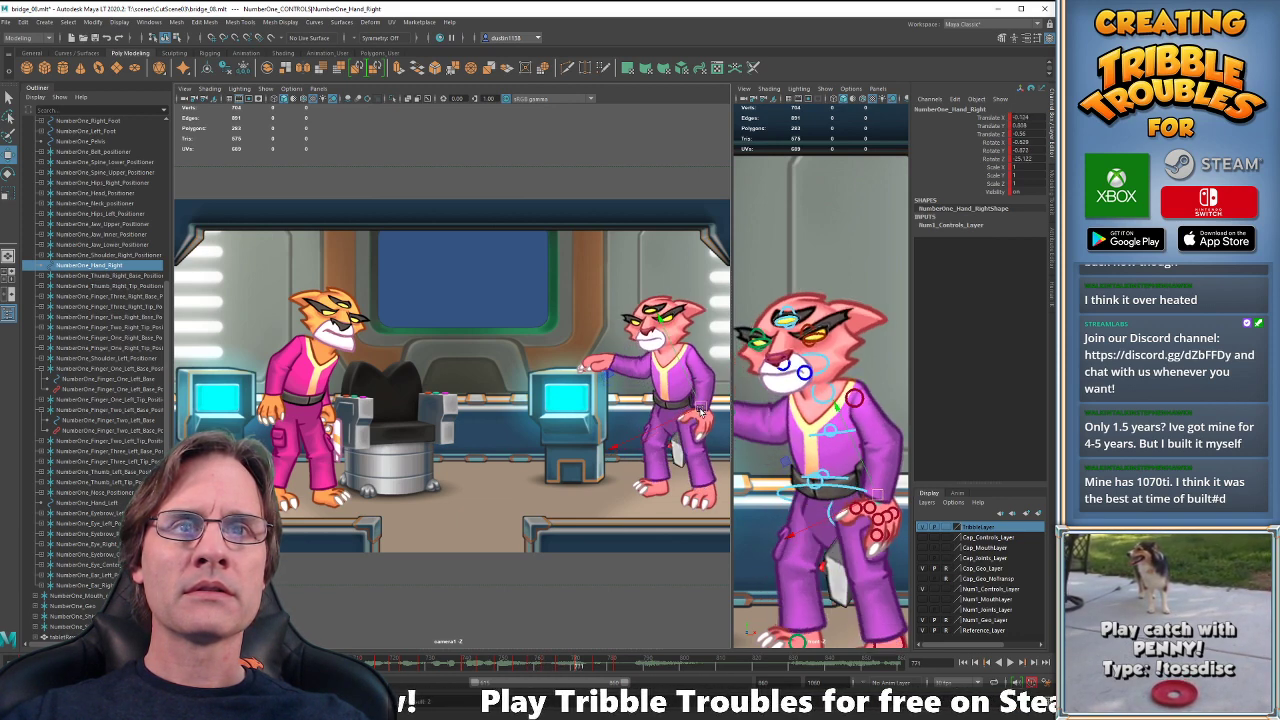
pyautogui.moveTo(699, 410); pyautogui.dragTo(699, 412)
pyautogui.press(',')
pyautogui.press(',')
pyautogui.press(',')
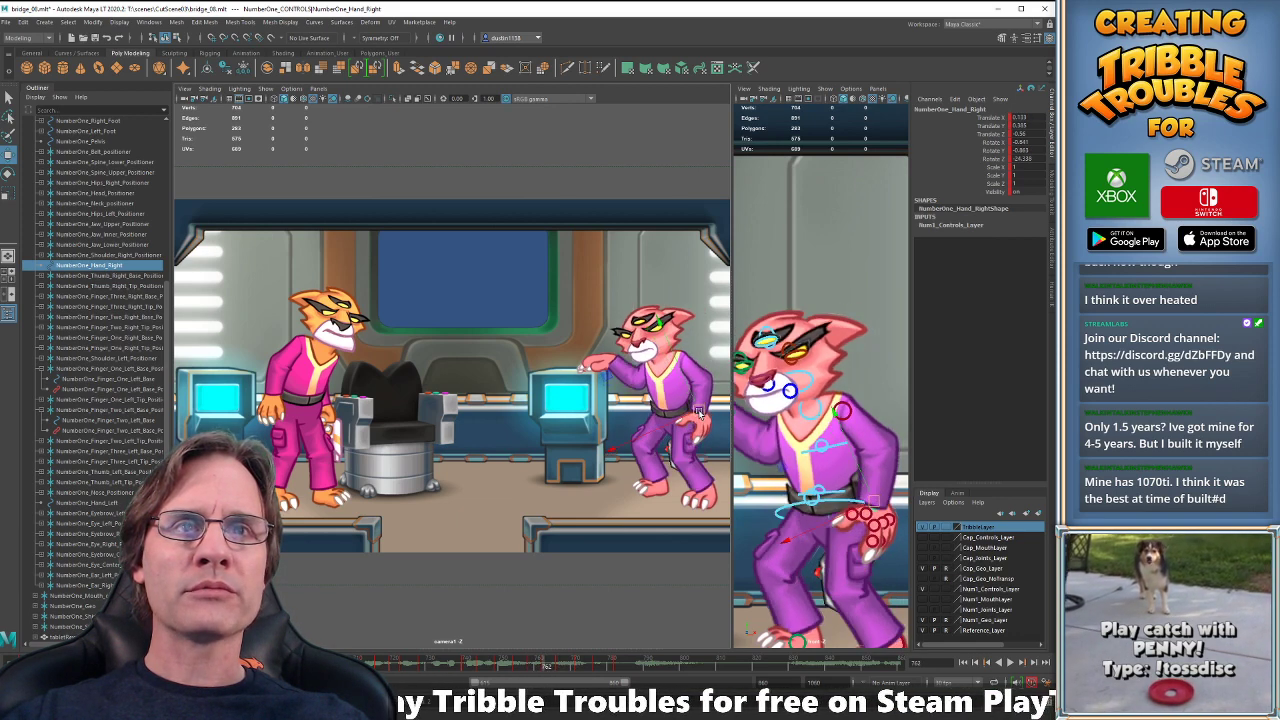
pyautogui.press('.')
pyautogui.press('.')
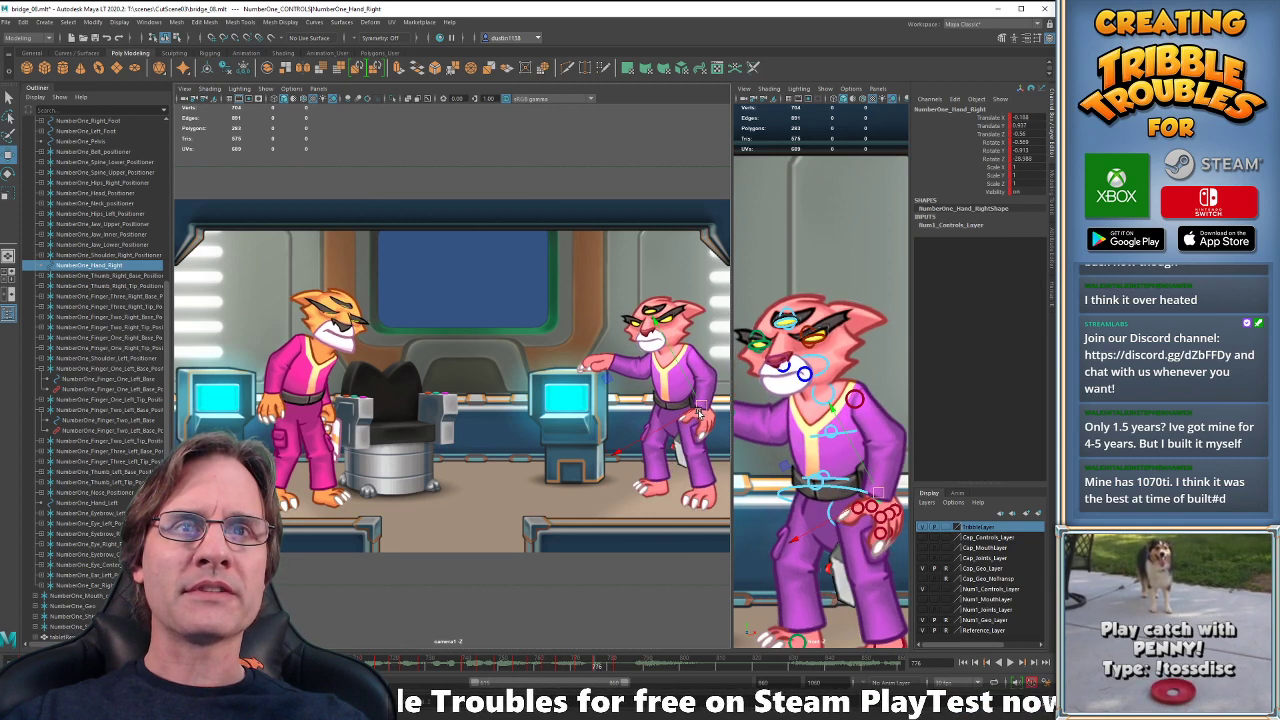
pyautogui.click(584, 667)
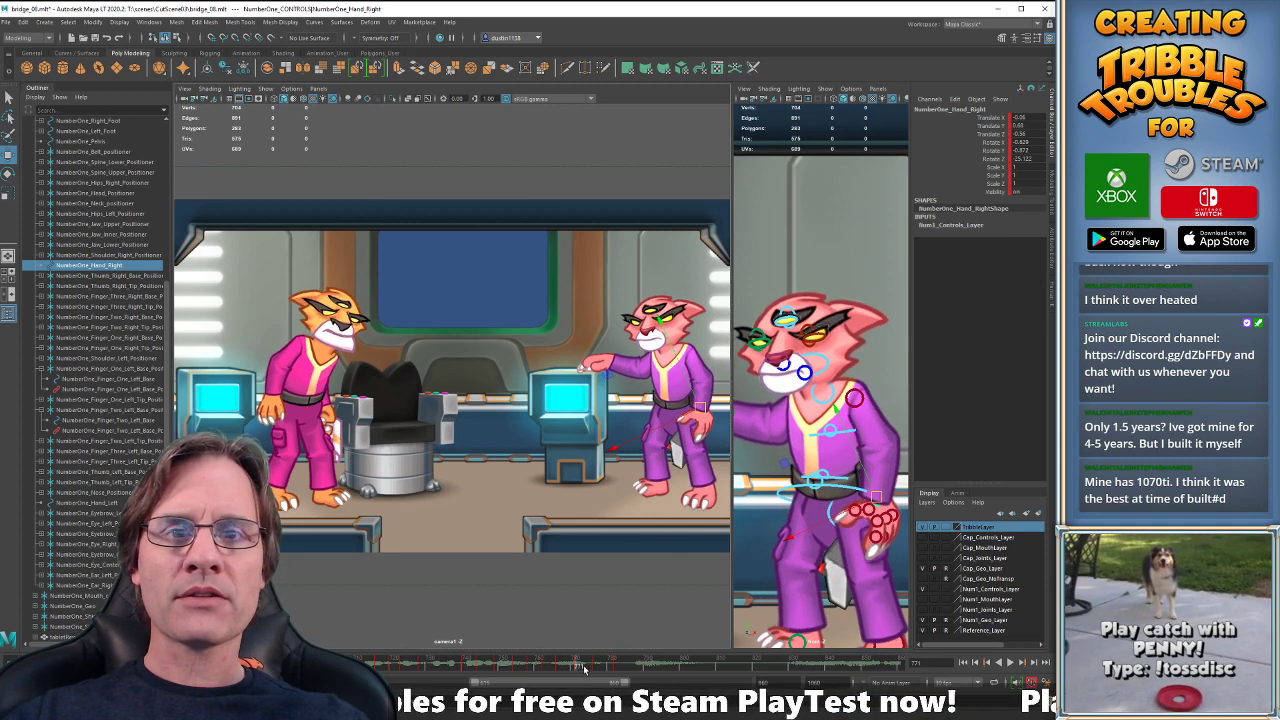
pyautogui.press(',')
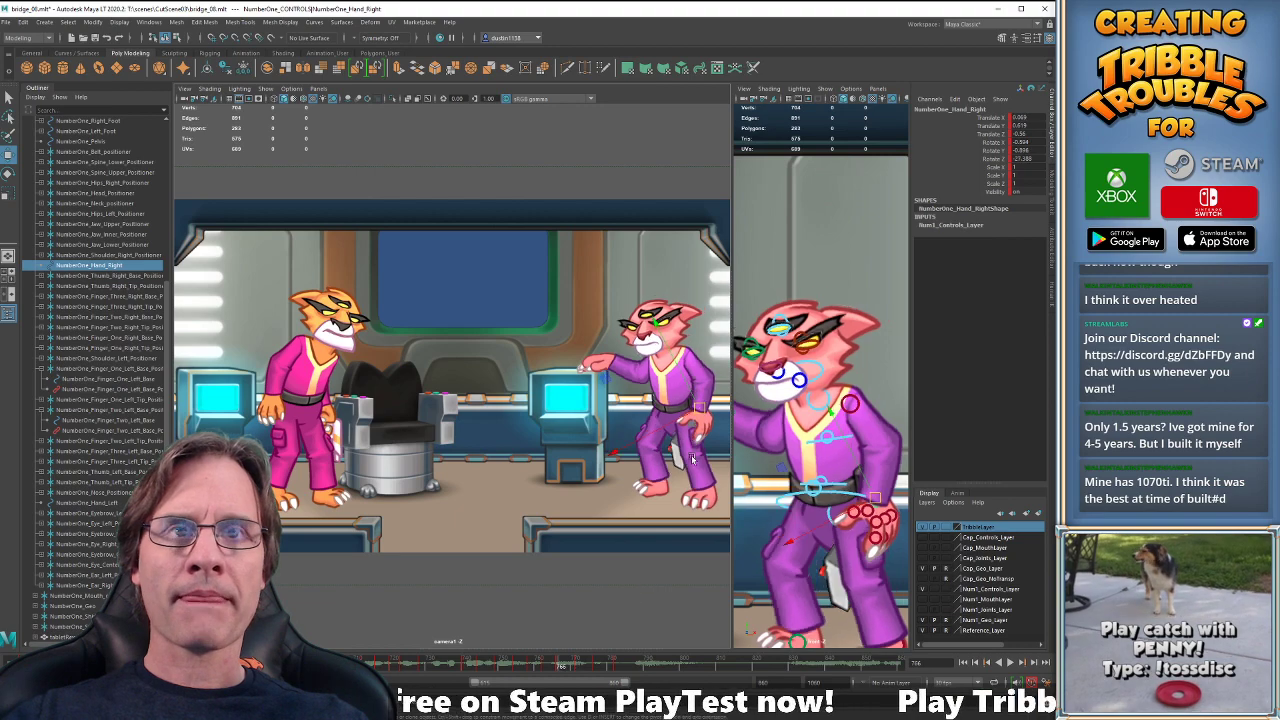
# - Copy the NumberOne_Hand_Right pose from frame 771 to frame 776, checking the neighbouring keys and playing it back
pyautogui.press('.')
pyautogui.press('.')
pyautogui.press(',')
pyautogui.press(',')
pyautogui.press(',')
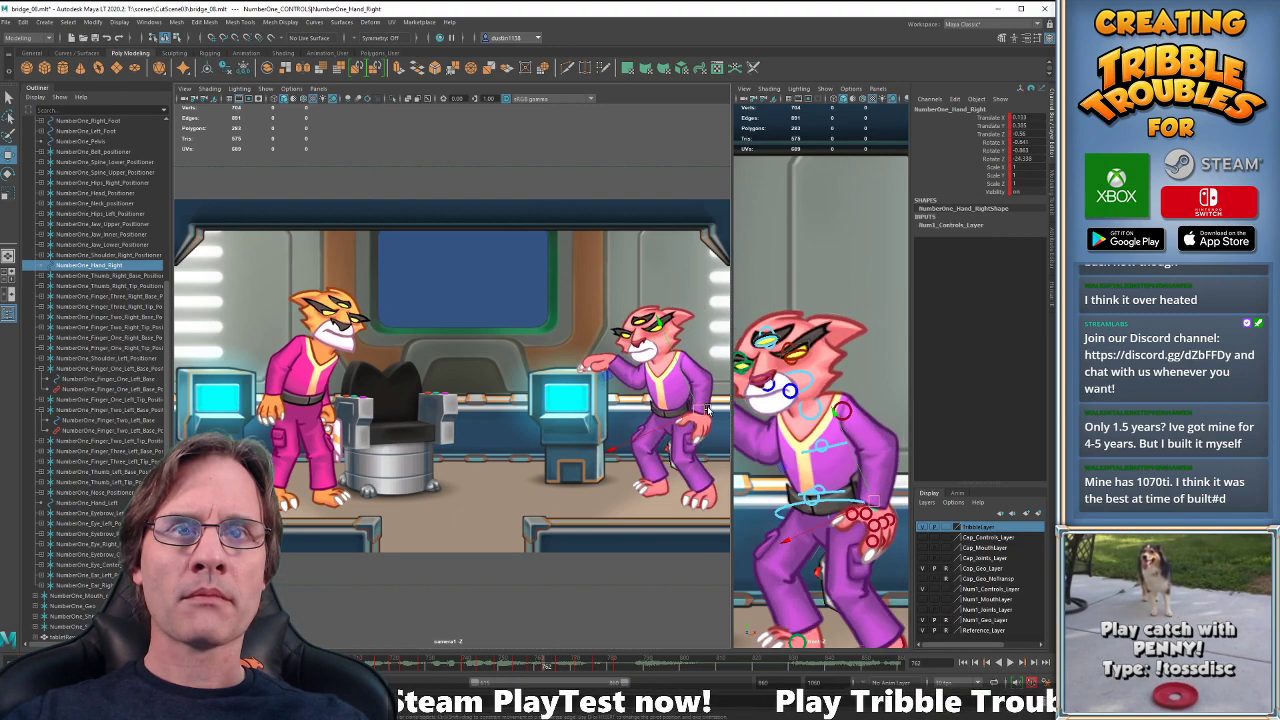
pyautogui.press('.')
pyautogui.press('.')
pyautogui.press('.')
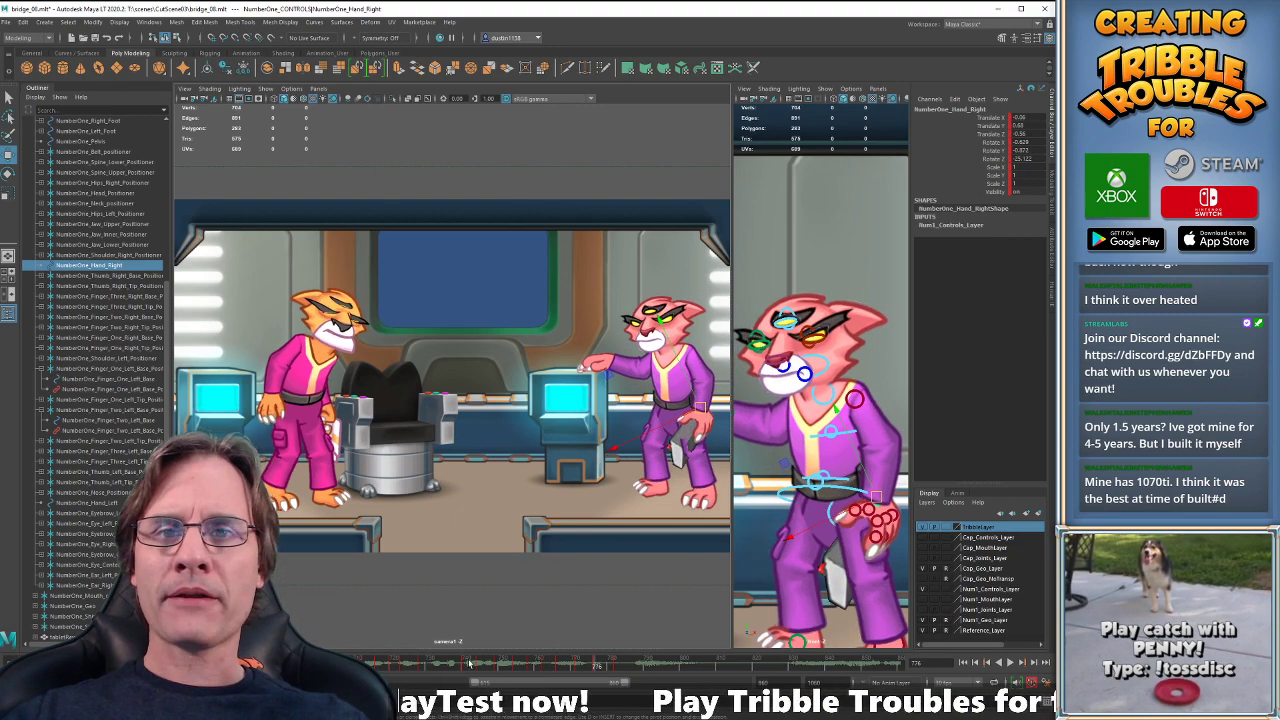
pyautogui.hotkey('alt', 'v')
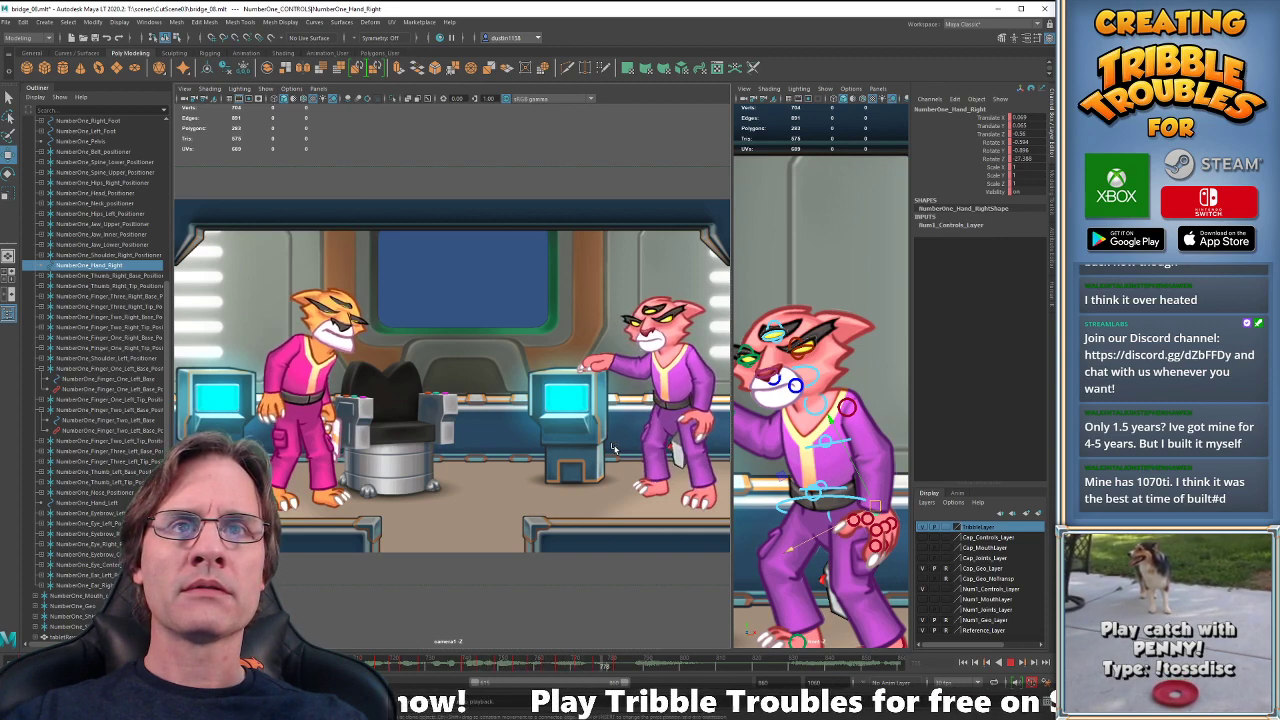
pyautogui.hotkey('alt', 'v')
# - Paste the copied NumberOne_Hand_Right pose onto frame 782
pyautogui.press(',')
pyautogui.press(',')
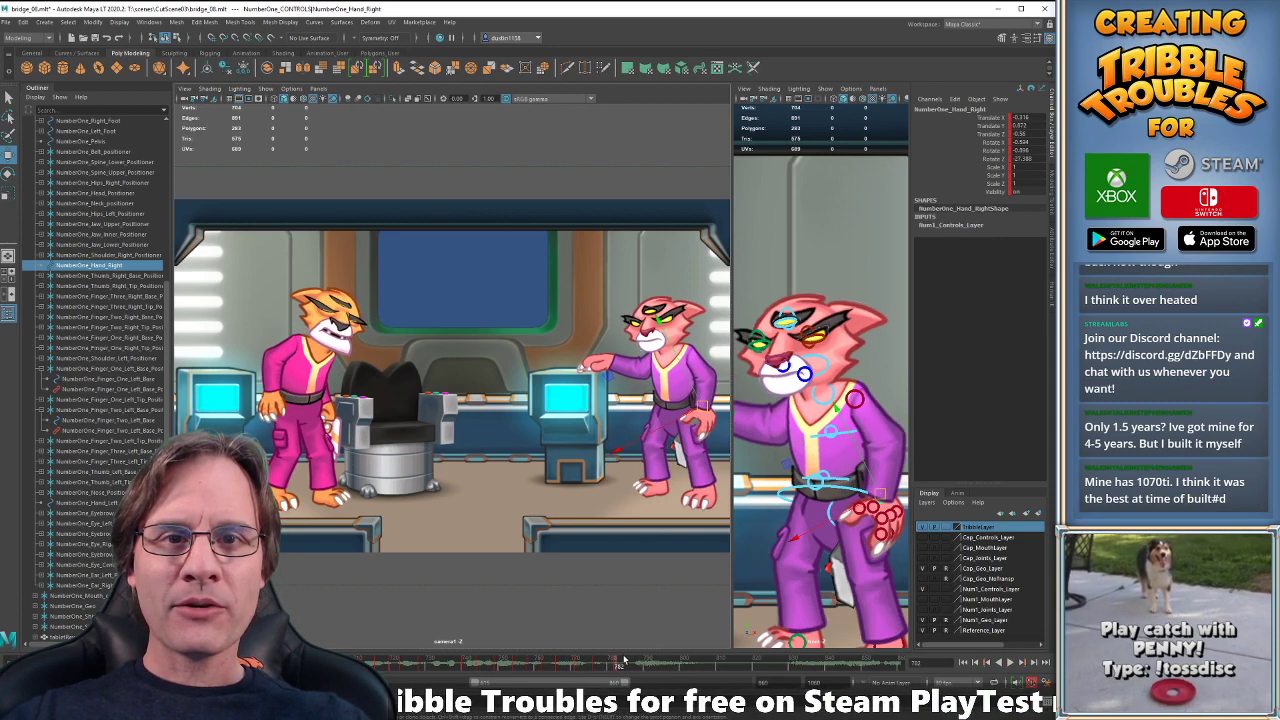
pyautogui.rightClick(623, 657)
pyautogui.click(650, 524)
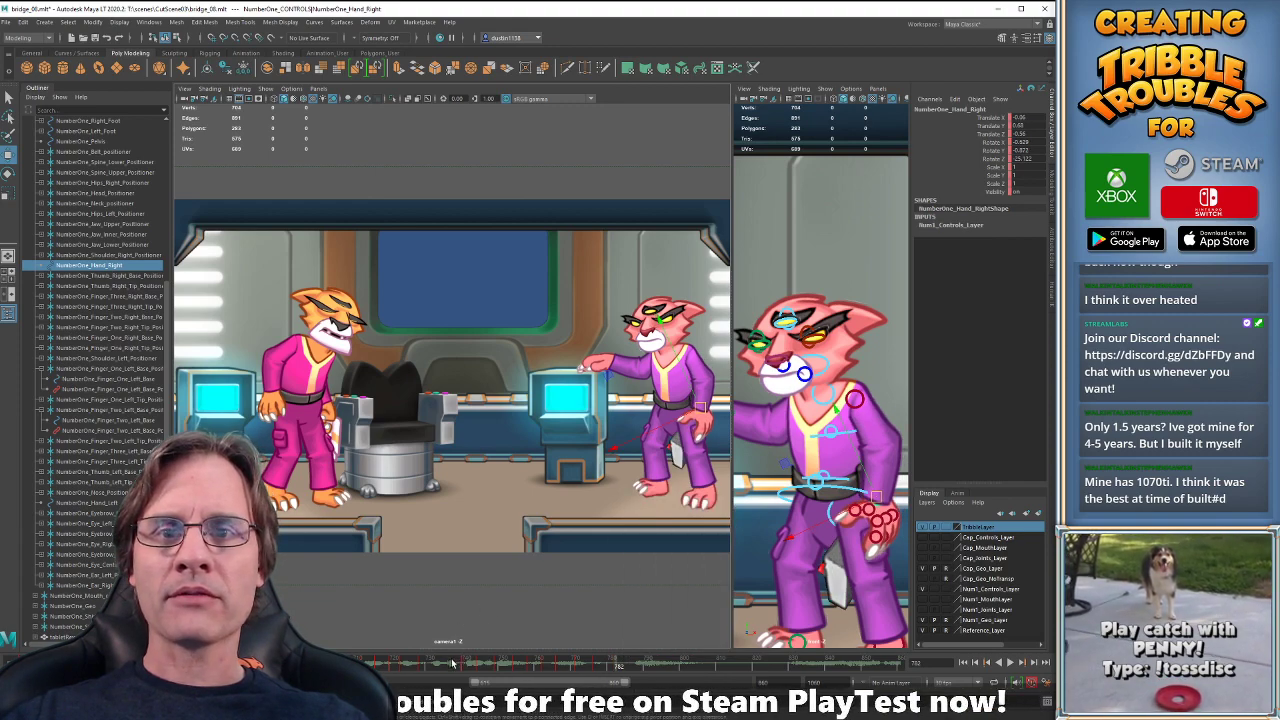
# - Play back the bridge scene repeatedly from about frame 735 to review NumberOne's revised right-hand motion
pyautogui.hotkey('alt', 'v')
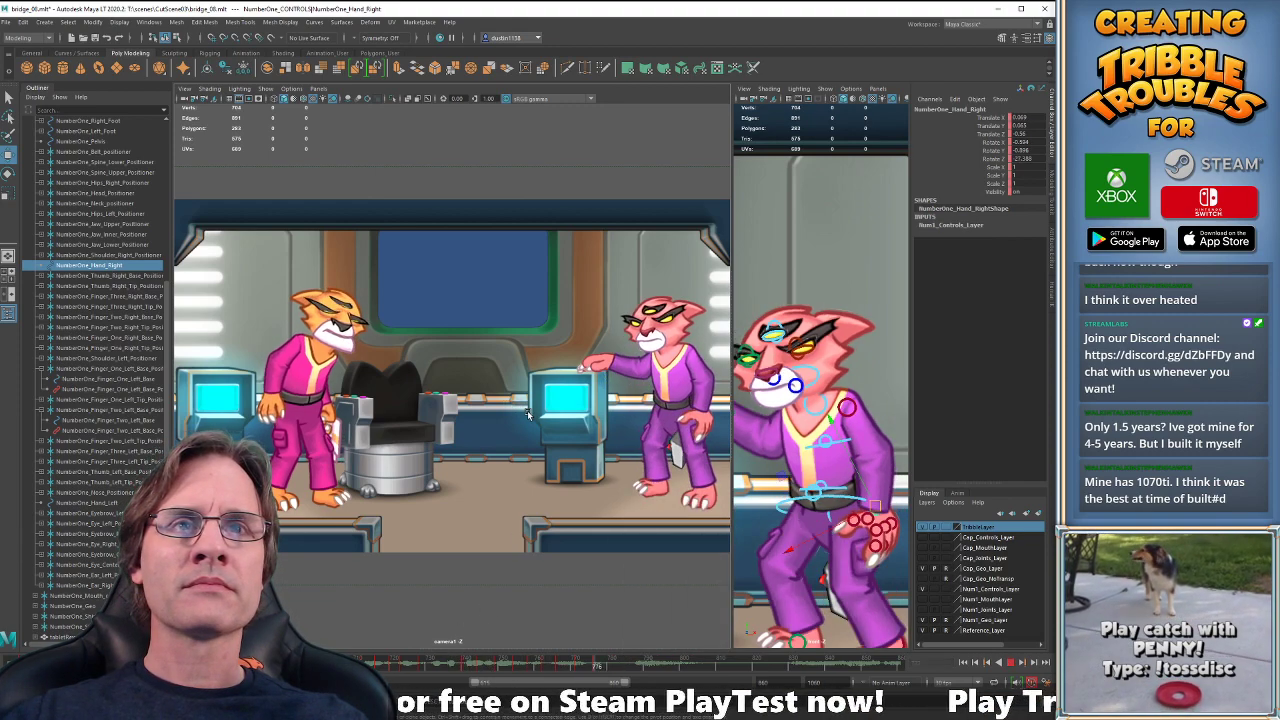
pyautogui.hotkey('alt', 'v')
pyautogui.hotkey('alt', 'v')
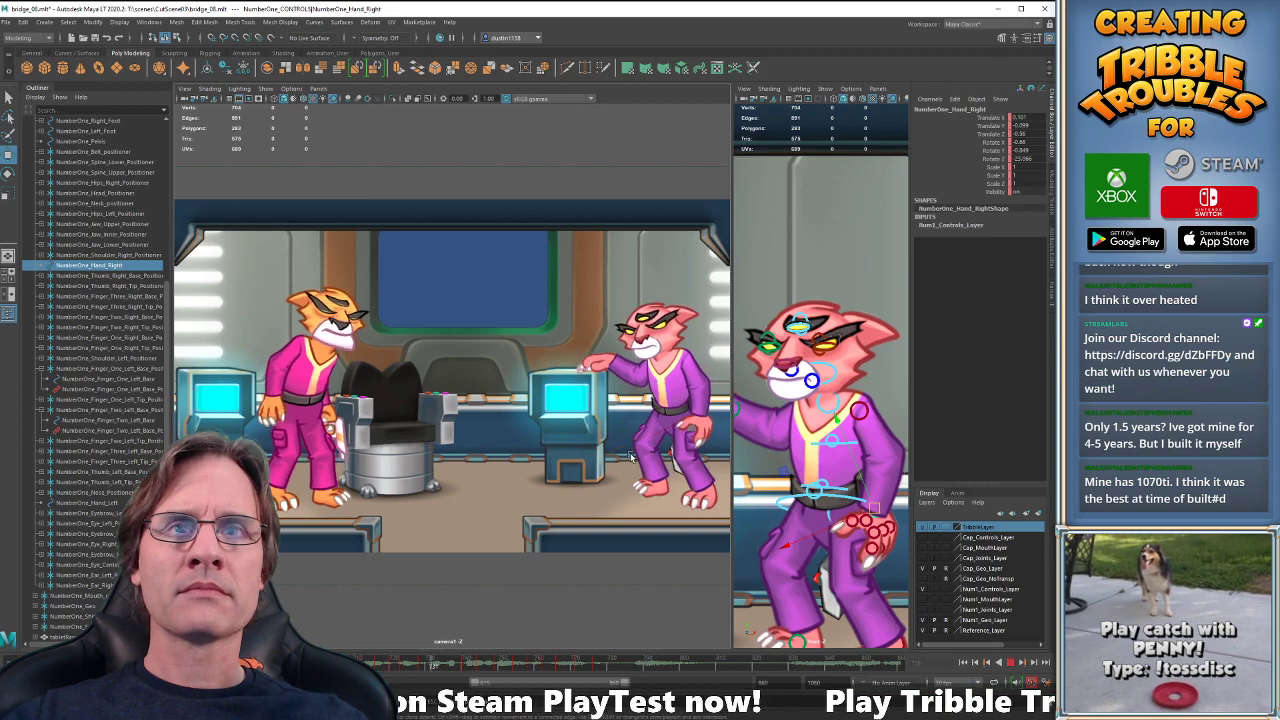
pyautogui.hotkey('alt', 'v')
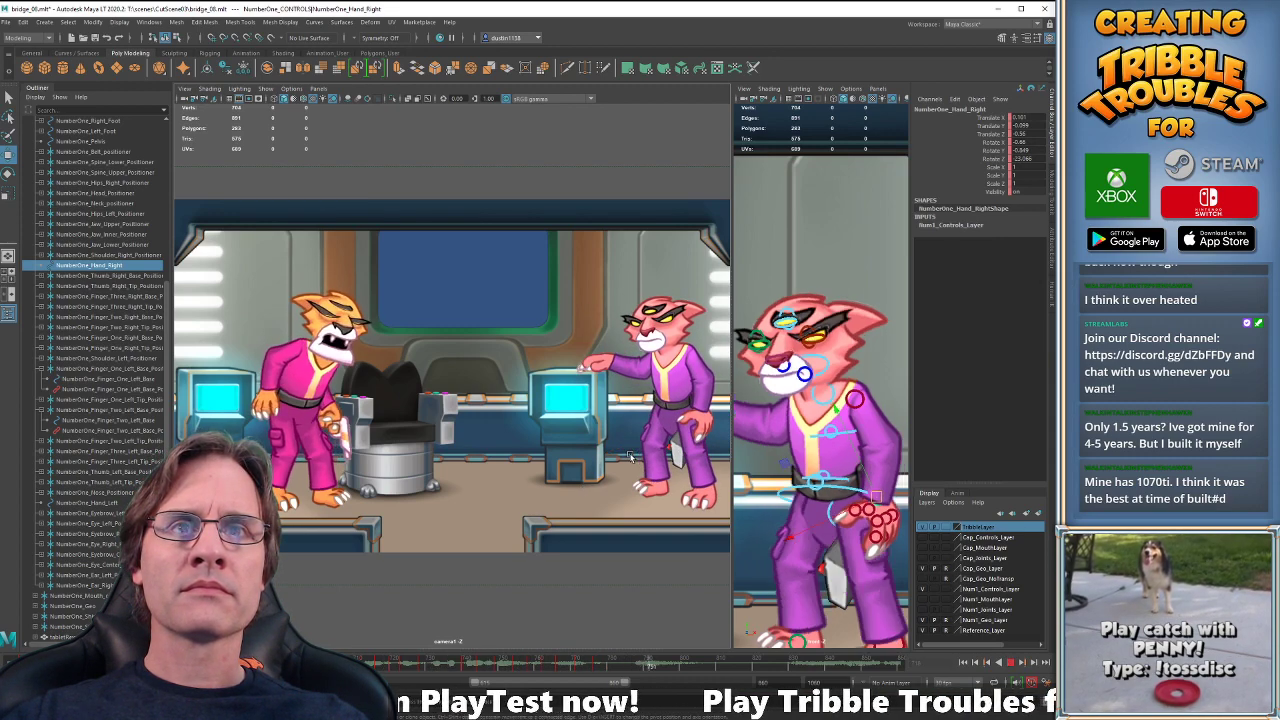
pyautogui.click(467, 666)
pyautogui.hotkey('alt', 'v')
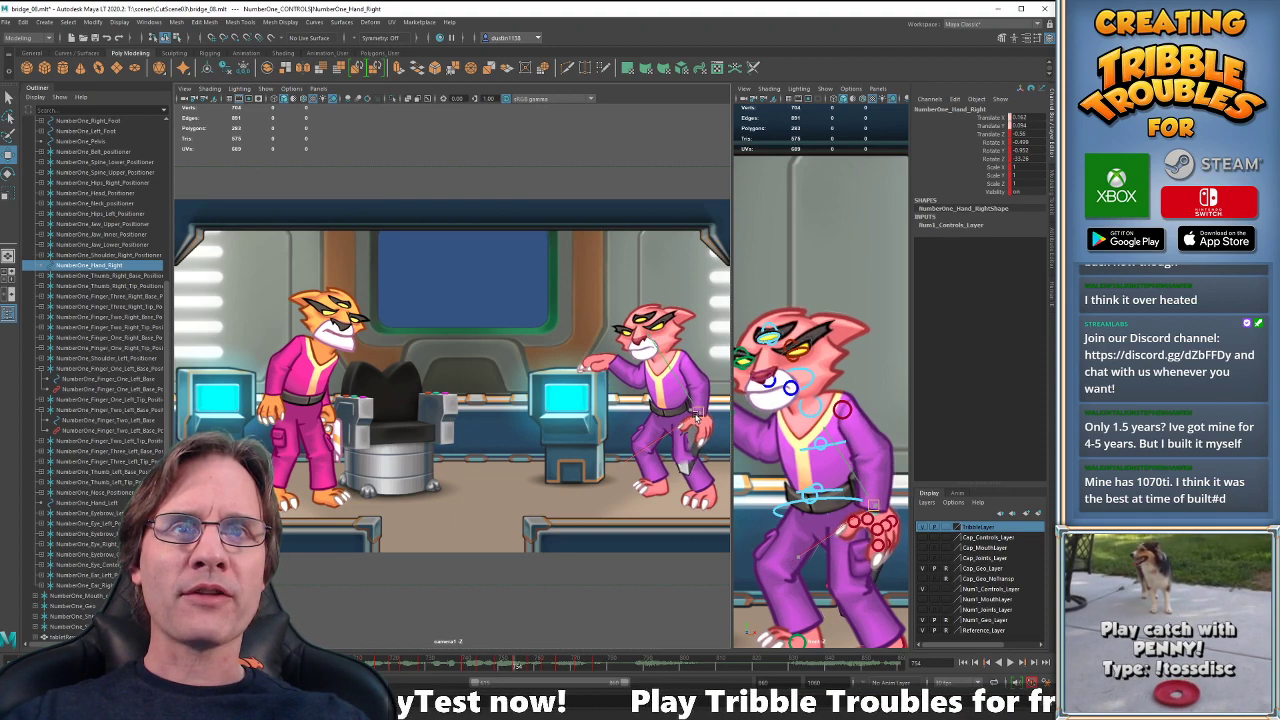
# - Rotate the NumberOne_Hand_Right control at frame 762 to a Rotate Z of about -35.1, comparing it with the key at frame 758
pyautogui.press('e')
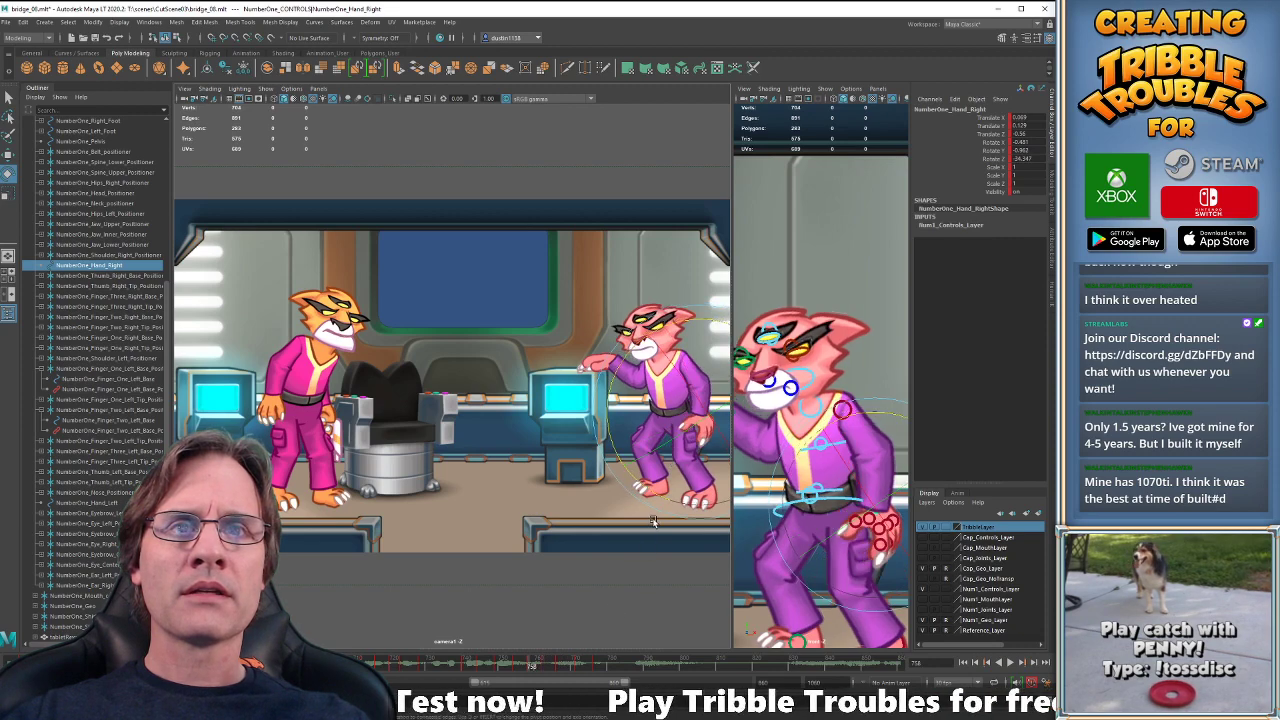
pyautogui.moveTo(633, 481); pyautogui.dragTo(654, 487)
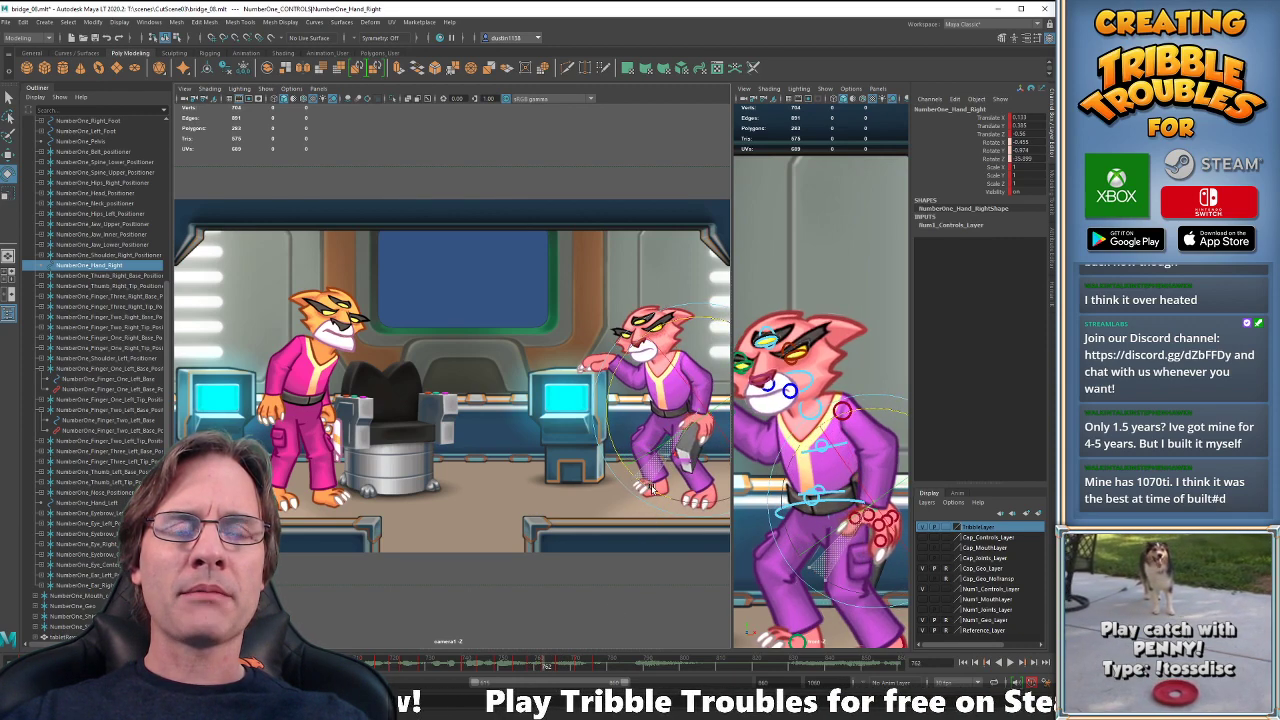
pyautogui.press(',')
pyautogui.press('.')
pyautogui.press(',')
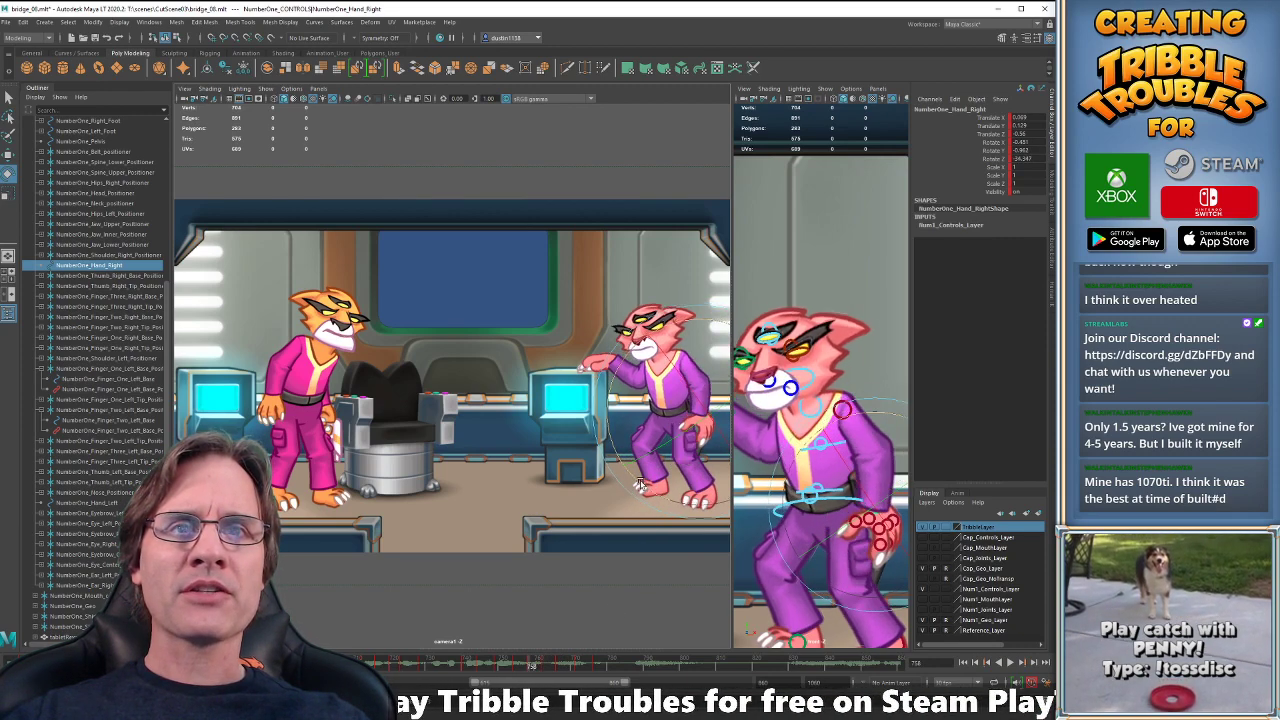
pyautogui.press('.')
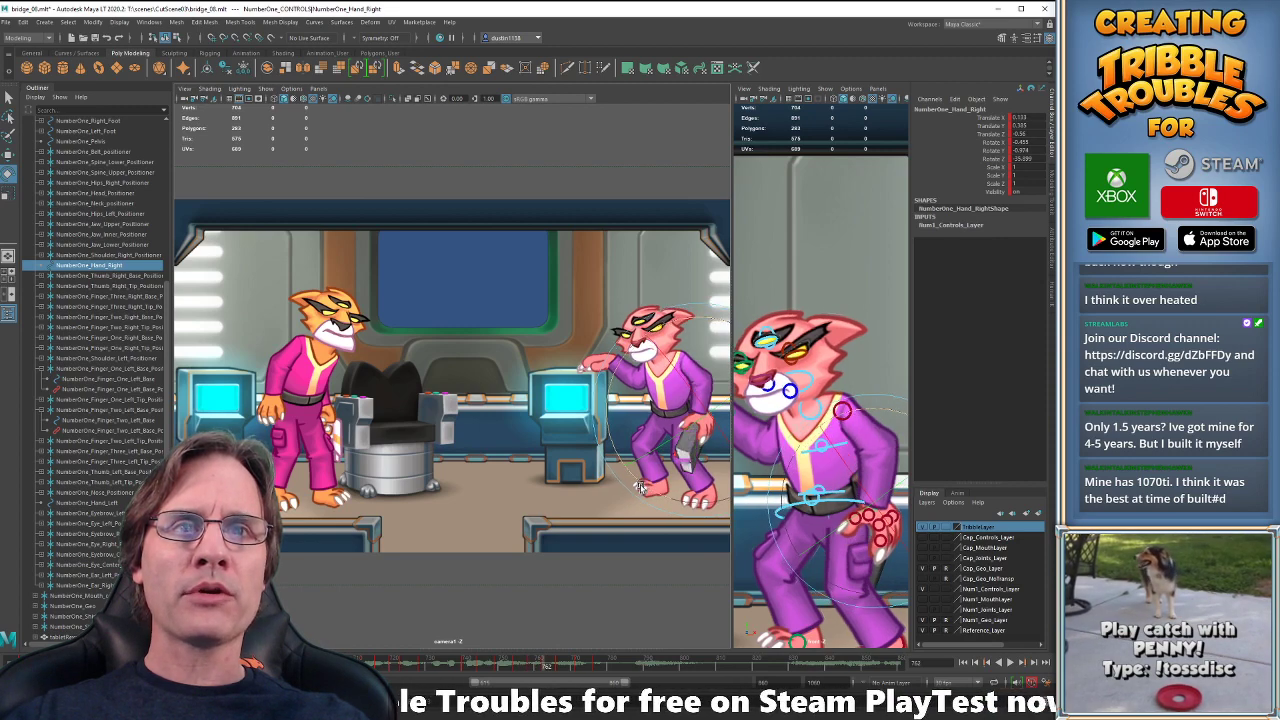
# - Rotate NumberOne_Hand_Right at frame 766 to a Rotate Z of about -35.6, checking it against the keys at frames 758 and 762
pyautogui.press(',')
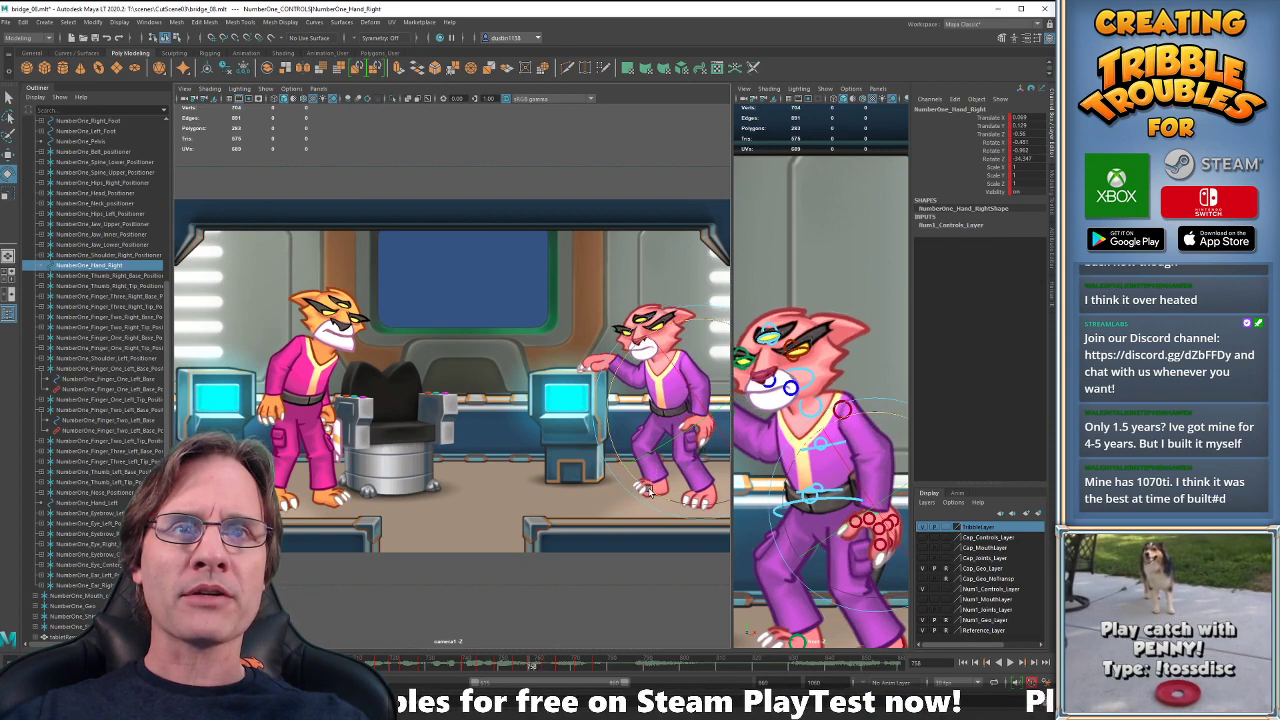
pyautogui.press('.')
pyautogui.press('.')
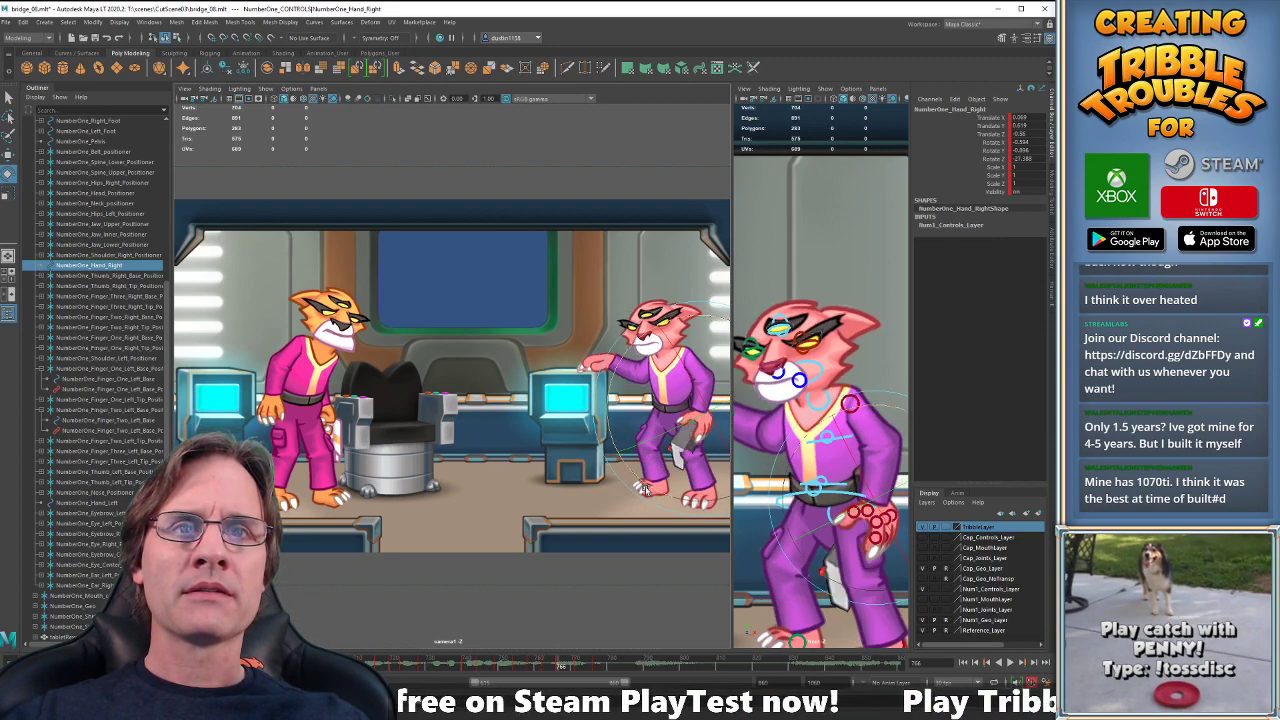
pyautogui.press(',')
pyautogui.press(',')
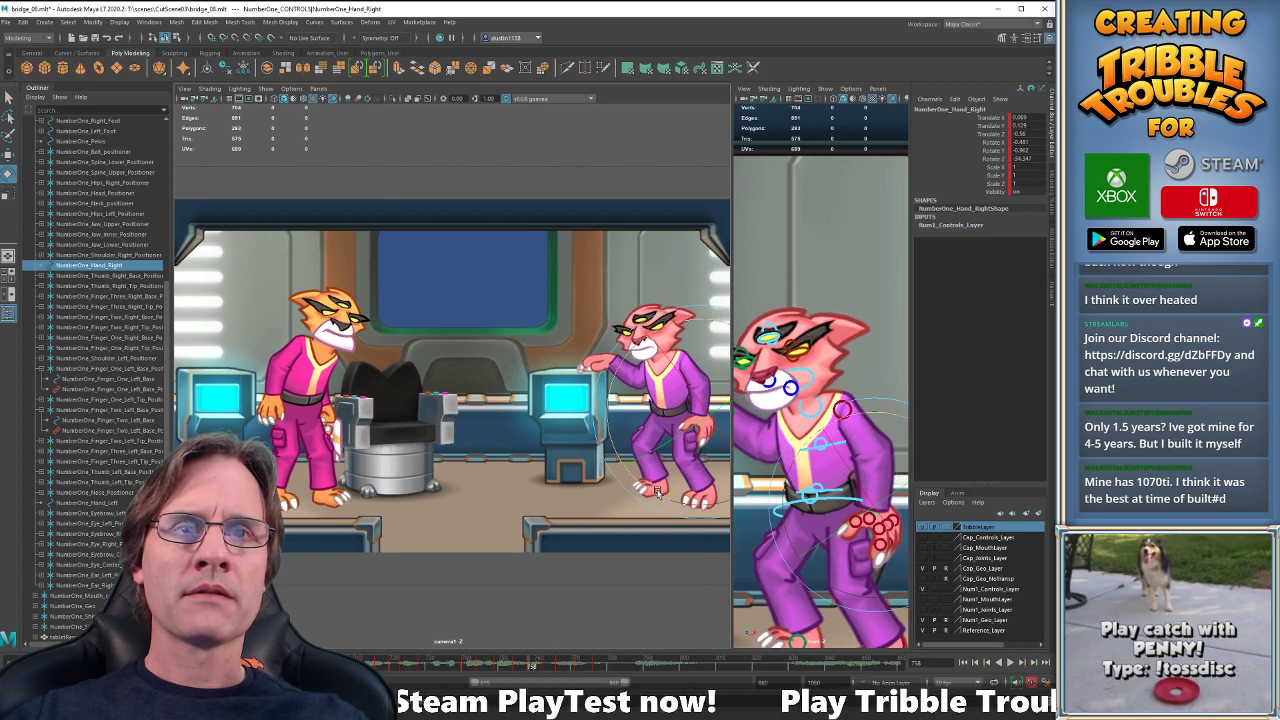
pyautogui.press('.')
pyautogui.press('.')
pyautogui.press('.')
pyautogui.press(',')
pyautogui.press(',')
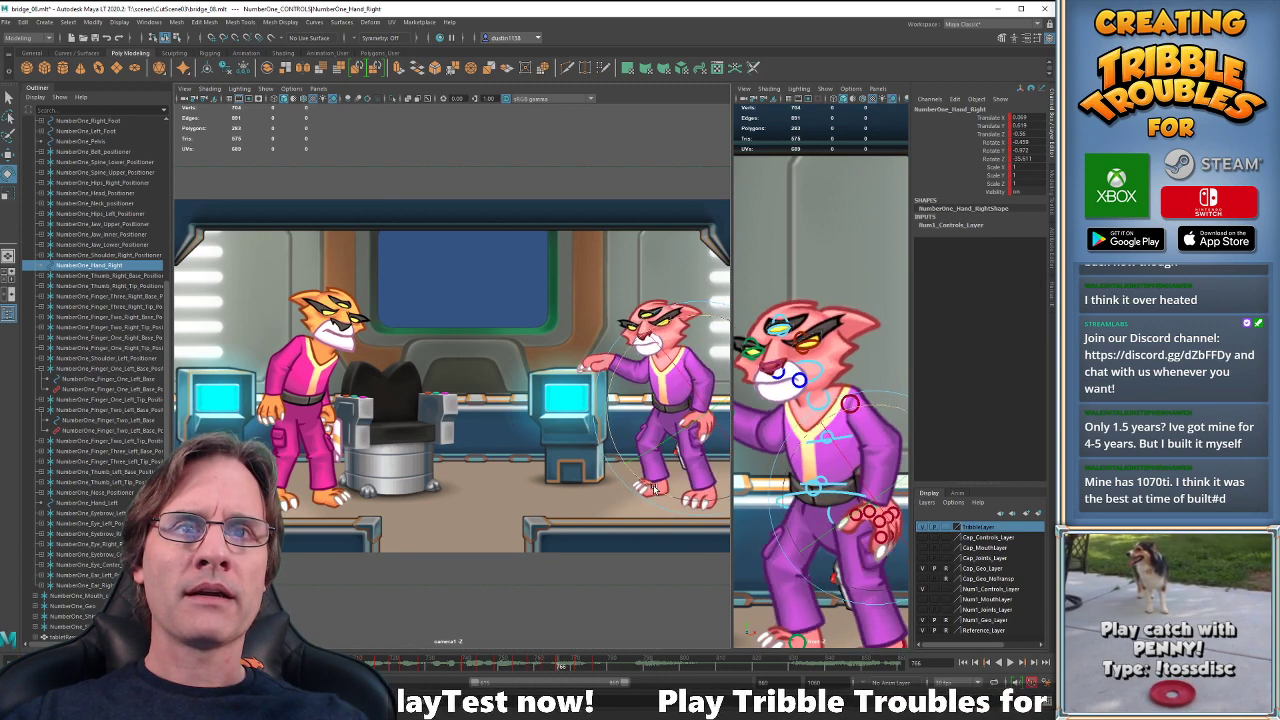
# - Rotate NumberOne_Hand_Right at frame 771 to a Rotate Z of about -33.7, comparing it with the previous key
pyautogui.press('.')
pyautogui.press('.')
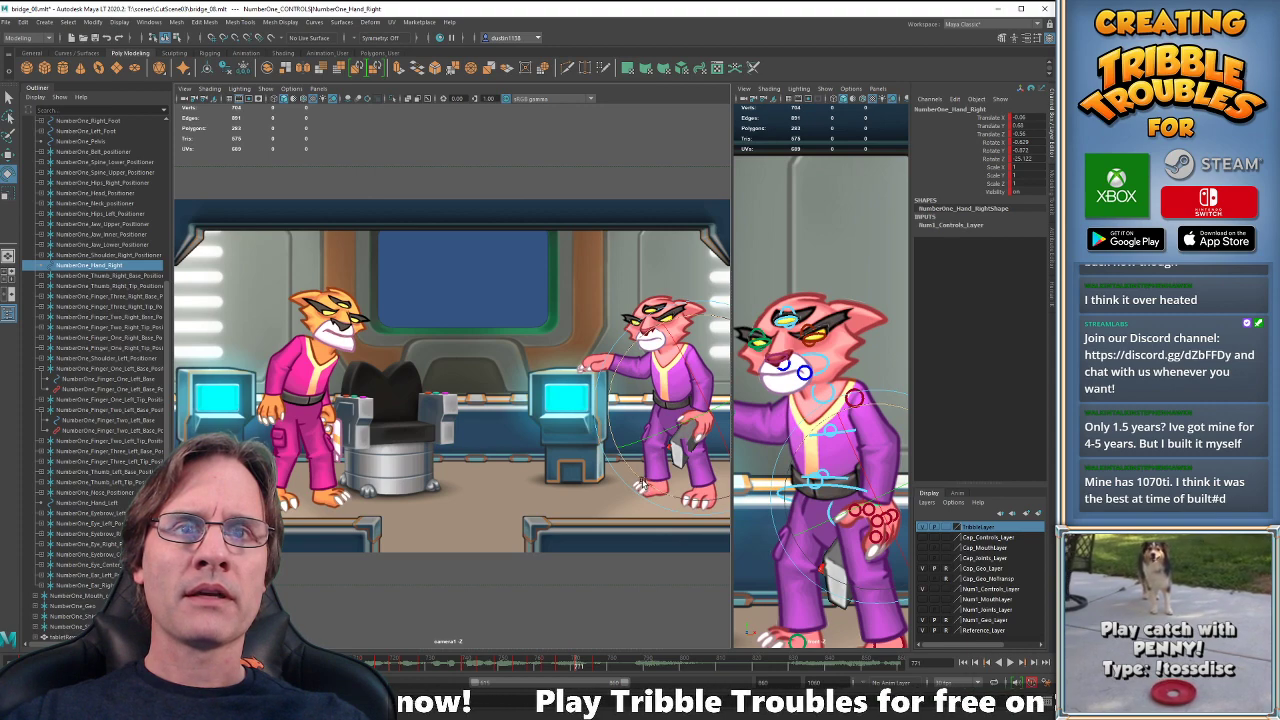
pyautogui.moveTo(641, 483); pyautogui.dragTo(652, 489)
pyautogui.press(',')
pyautogui.press('.')
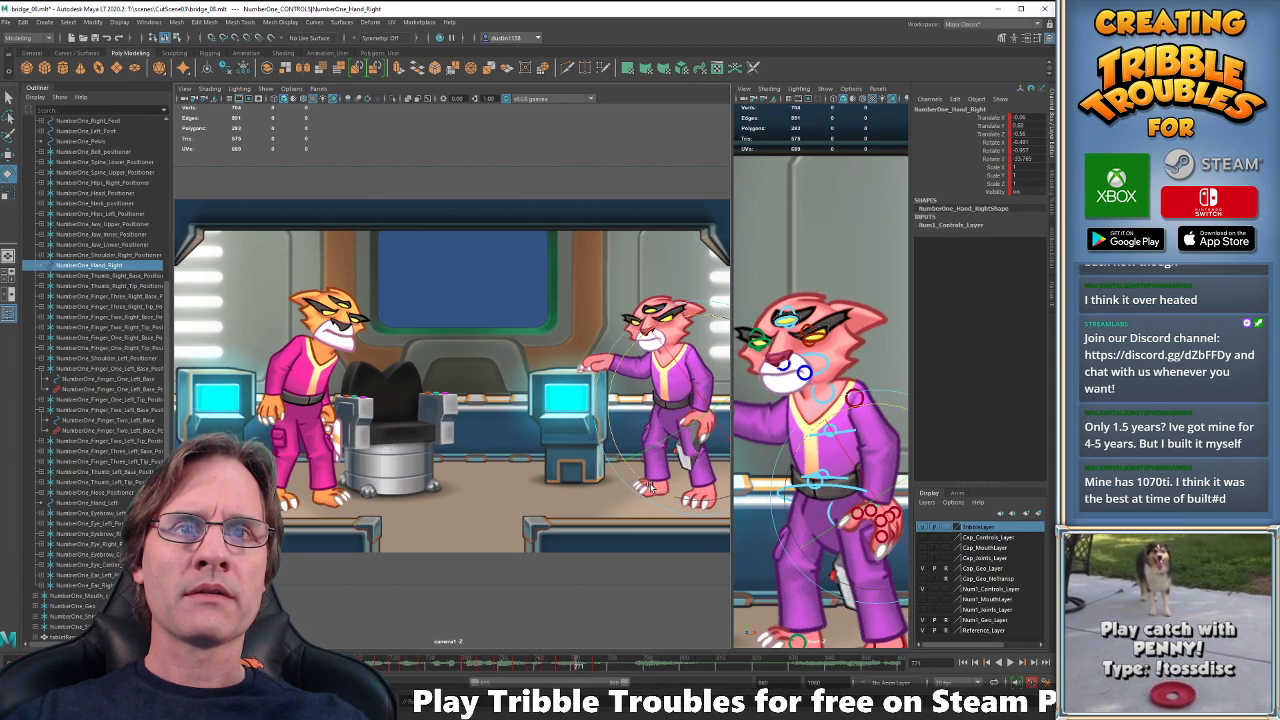
# - Adjust NumberOne_Hand_Right's Rotate Z to about -31.0 at frame 771 and about -30.6 at frame 776, comparing the neighbouring keys
pyautogui.press('.')
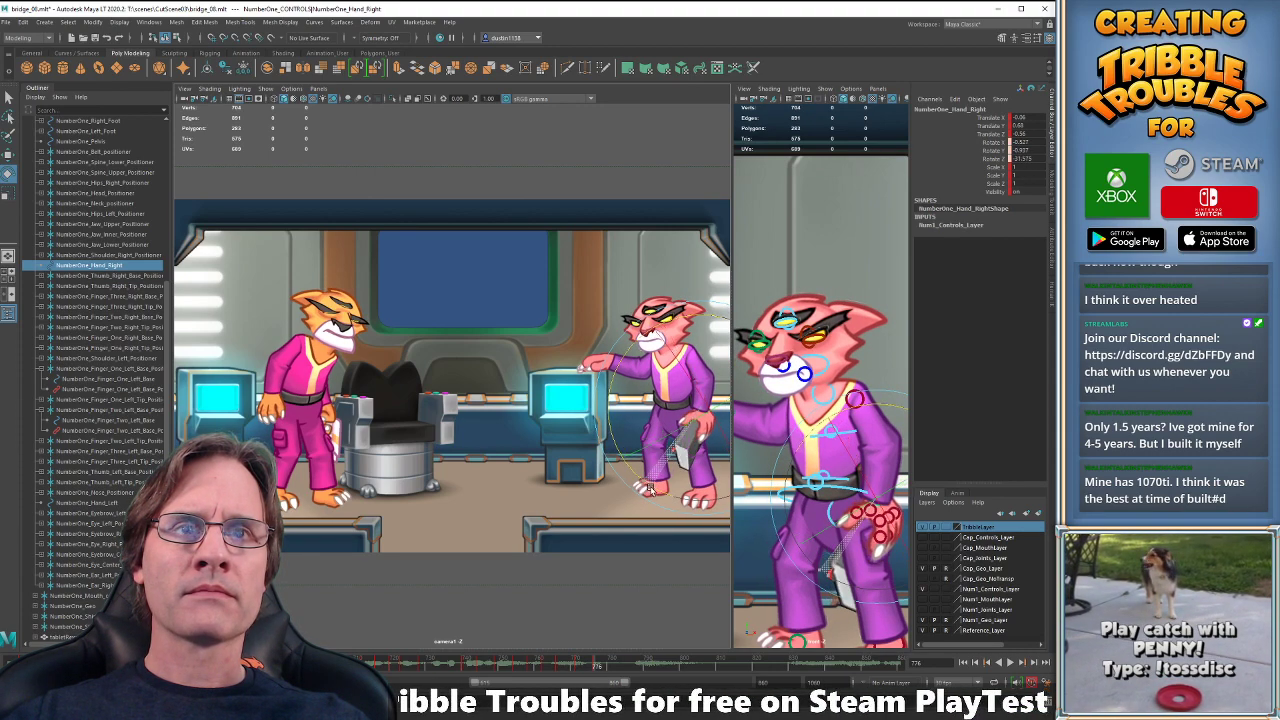
pyautogui.press(',')
pyautogui.press(',')
pyautogui.press('.')
pyautogui.press('.')
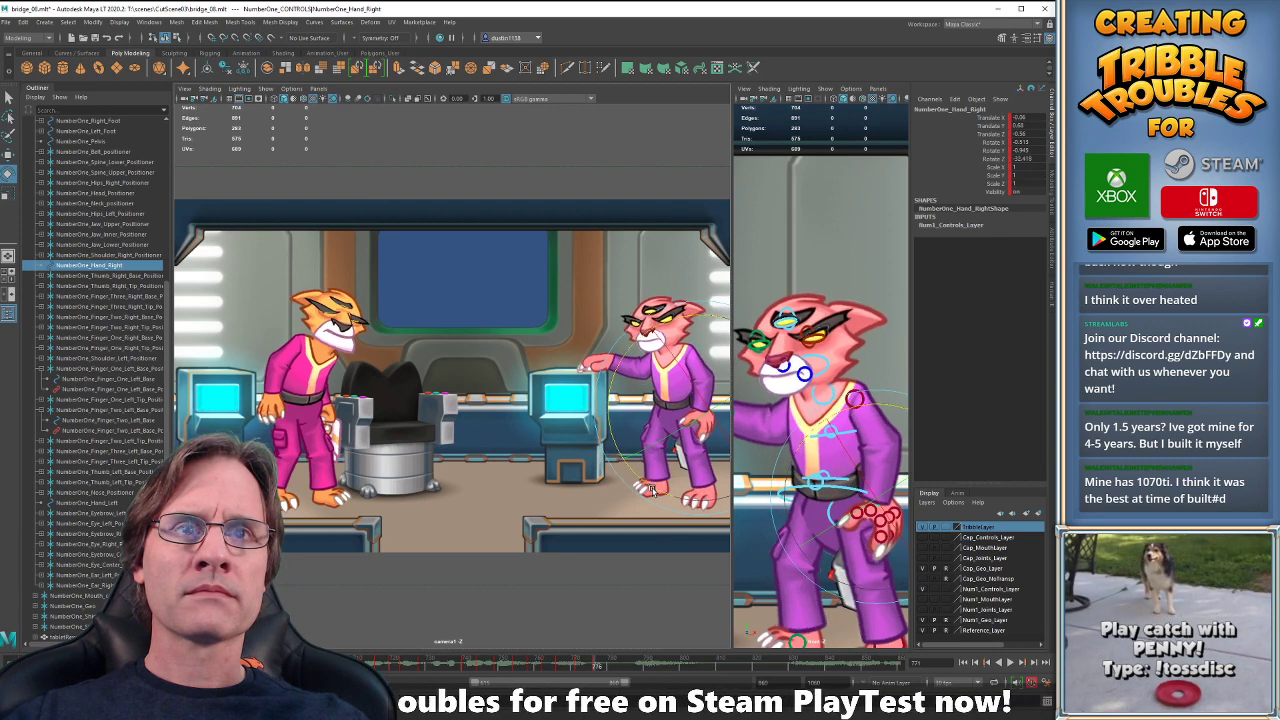
pyautogui.press(',')
pyautogui.press('.')
pyautogui.press(',')
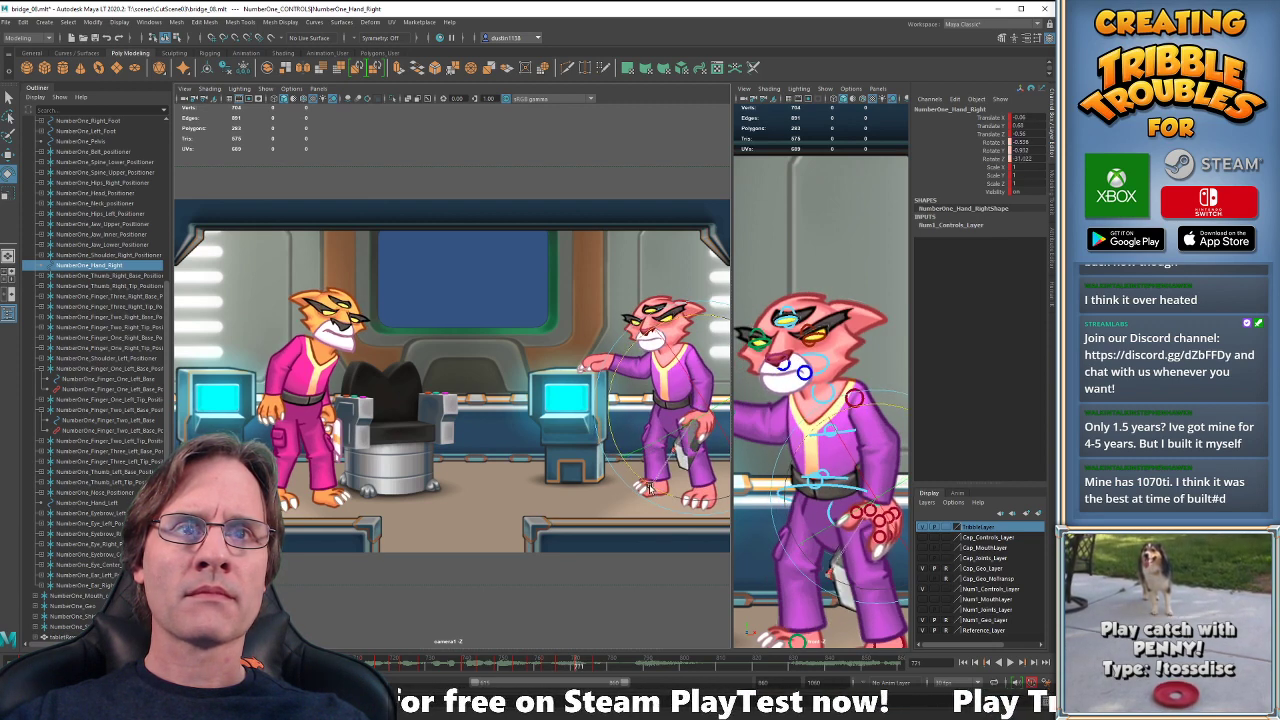
pyautogui.press('.')
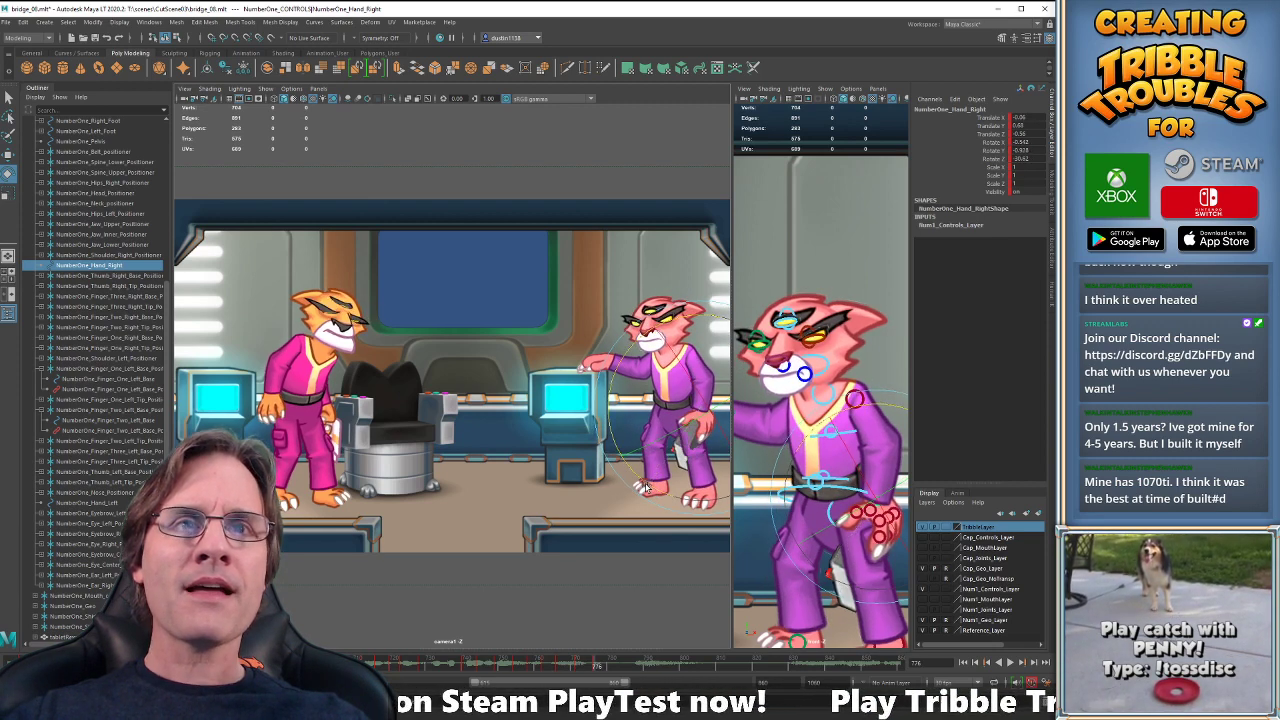
pyautogui.press(',')
pyautogui.press(',')
pyautogui.press('.')
pyautogui.press('.')
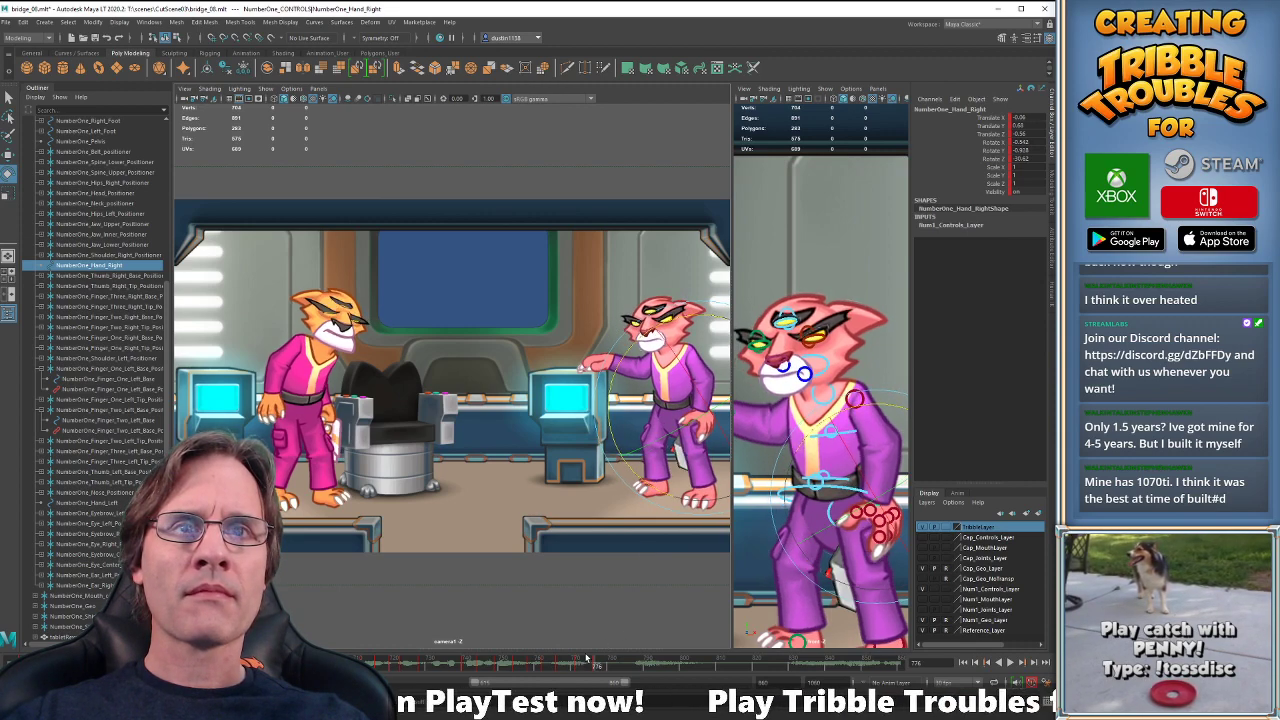
# - Play back the bridge scene to review NumberOne's right-hand rotation through frame 776
pyautogui.hotkey('alt', 'v')
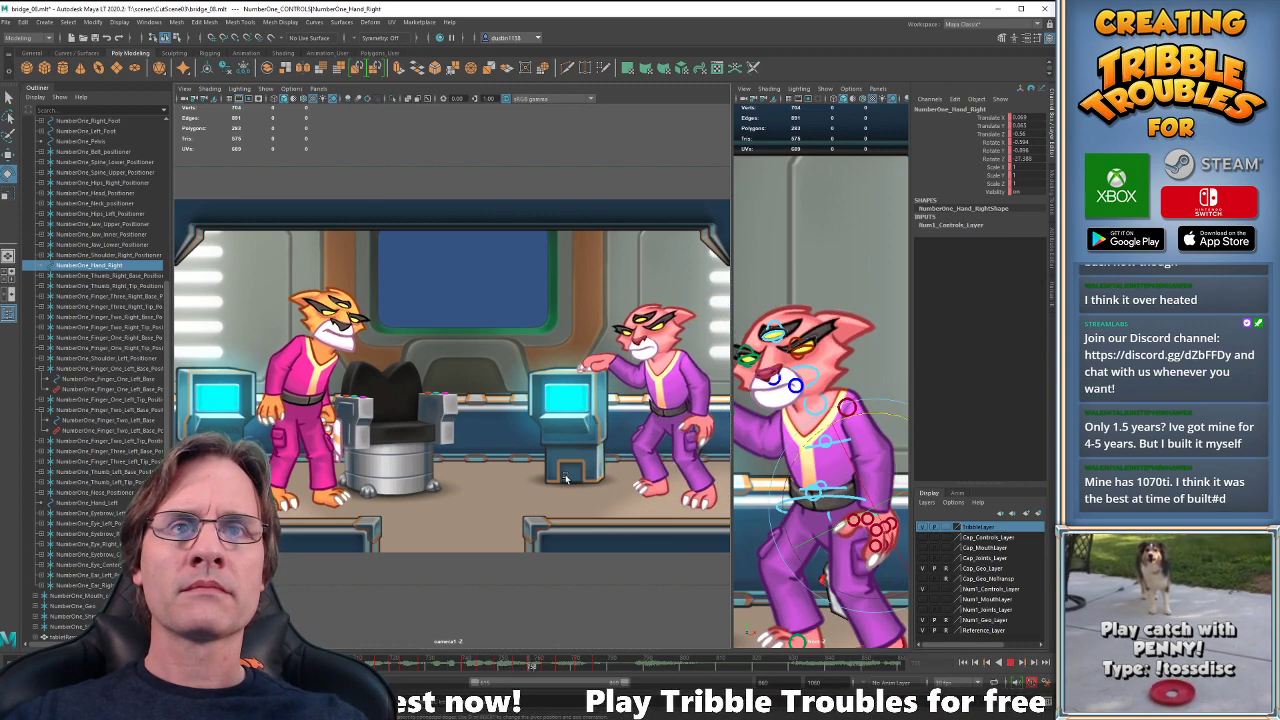
pyautogui.hotkey('alt', 'v')
pyautogui.hotkey('alt', 'v')
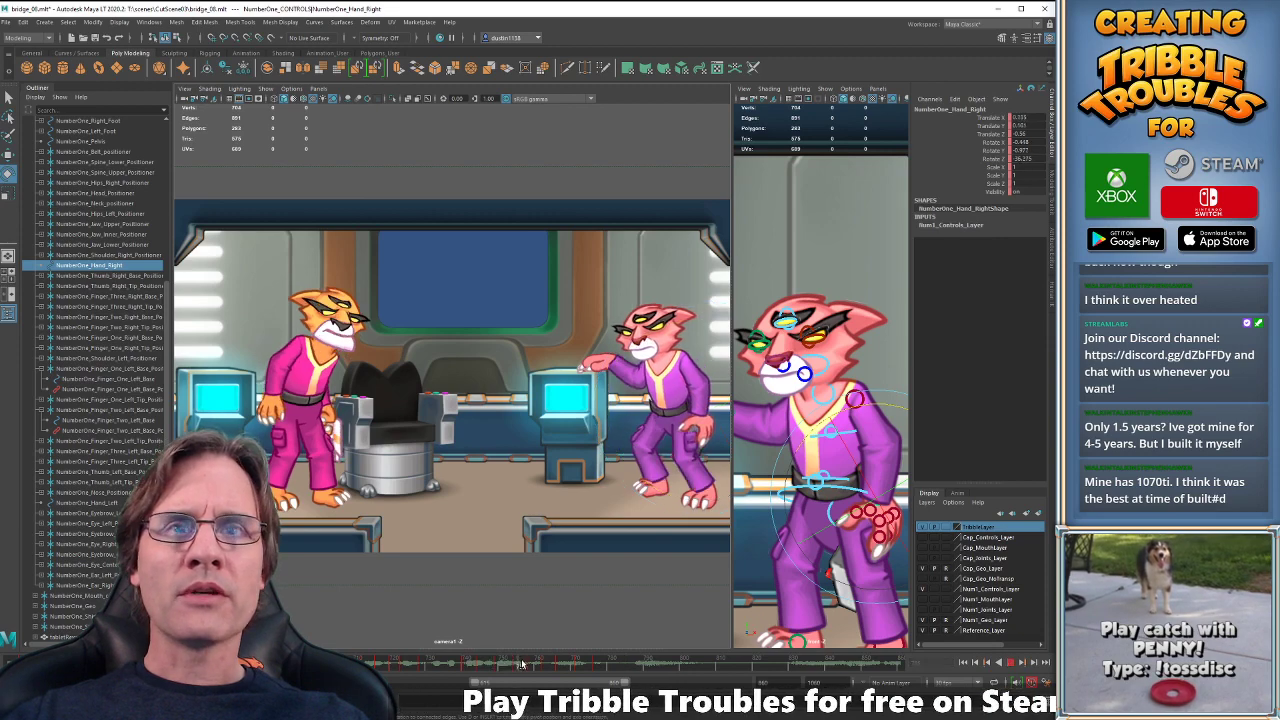
pyautogui.hotkey('alt', 'v')
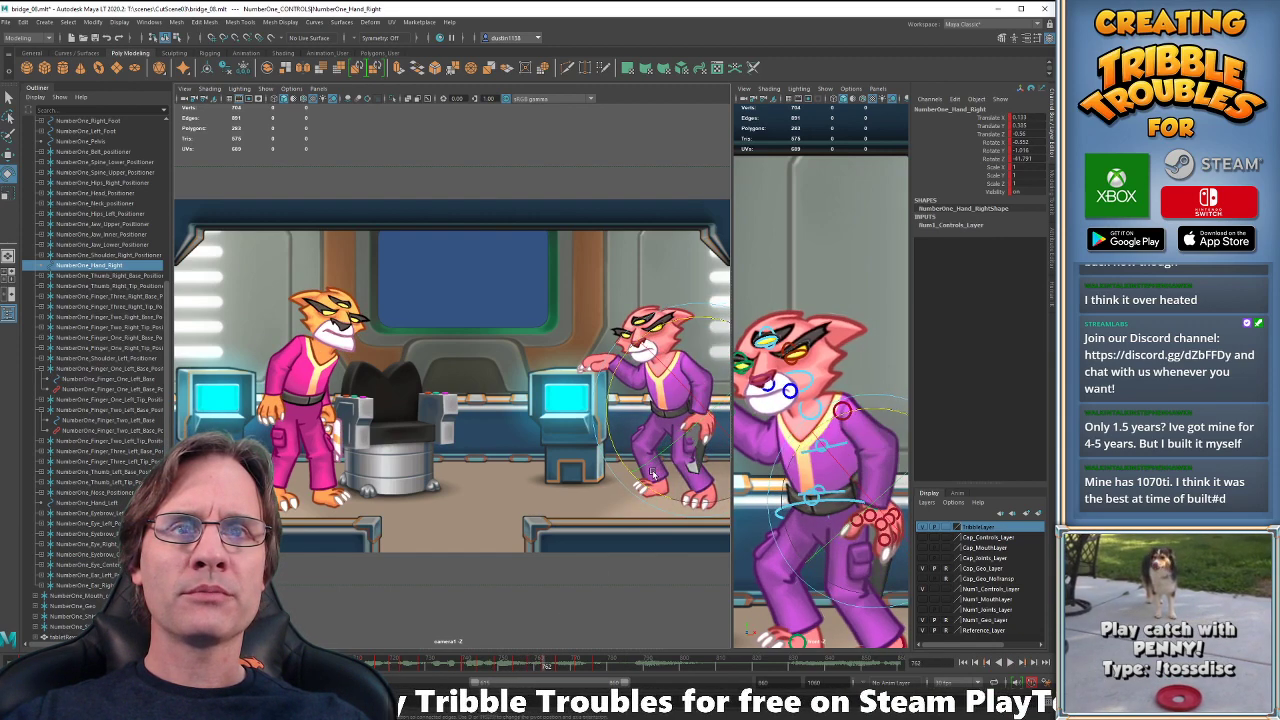
# - Revise NumberOne_Hand_Right's rotation at frame 766 to a Rotate Z of about -30.1, checking the keys from frame 758
pyautogui.press(',')
pyautogui.press(',')
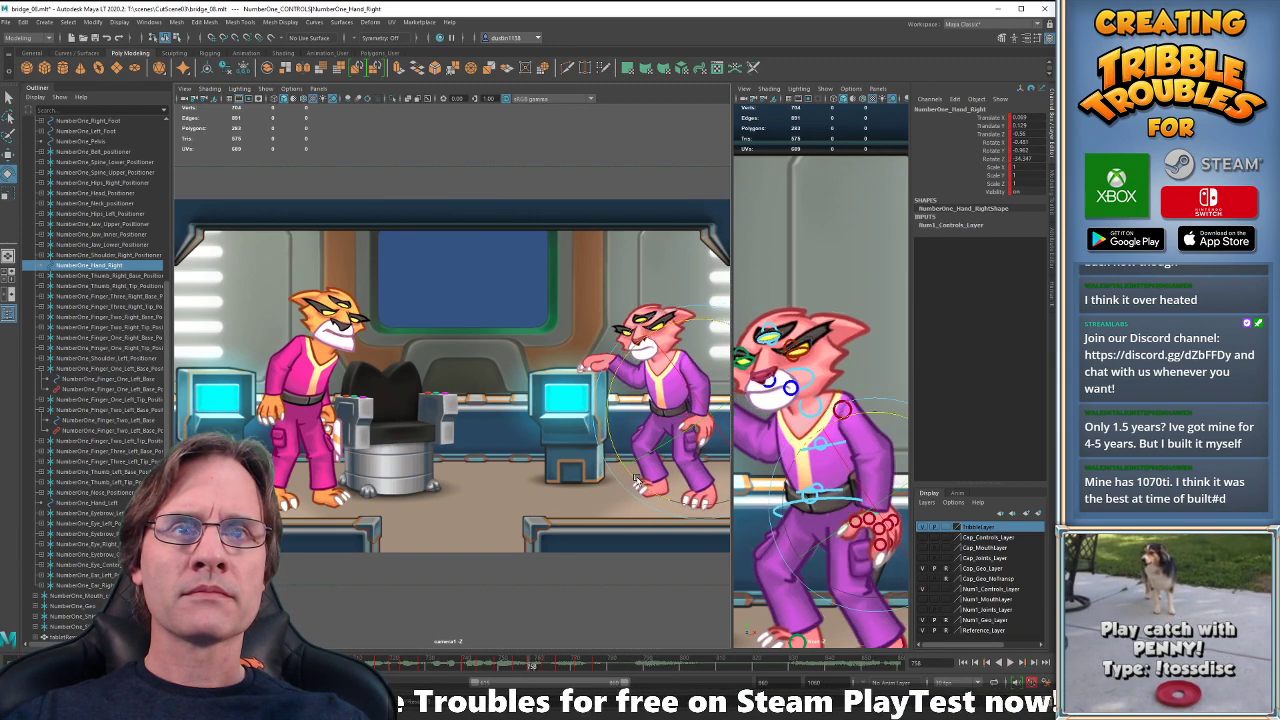
pyautogui.press('.')
pyautogui.press('.')
pyautogui.press('.')
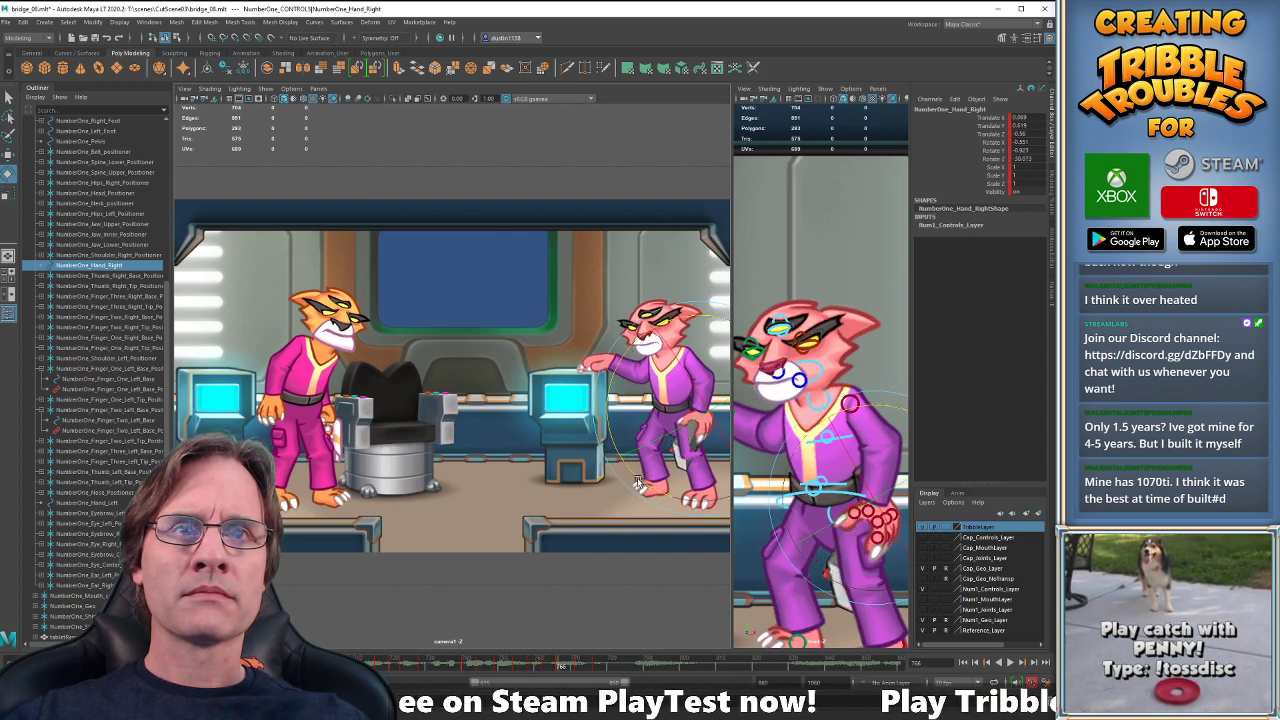
pyautogui.press(',')
pyautogui.press(',')
# - Revise NumberOne_Hand_Right's rotation at frame 762 to a Rotate Z of about -34.3, comparing it with the keys through frame 771
pyautogui.press('.')
pyautogui.press('.')
pyautogui.press('.')
pyautogui.press('.')
pyautogui.press('.')
pyautogui.press('.')
pyautogui.press('.')
pyautogui.press('.')
pyautogui.press('.')
pyautogui.press('.')
pyautogui.press('.')
pyautogui.press('.')
pyautogui.press('.')
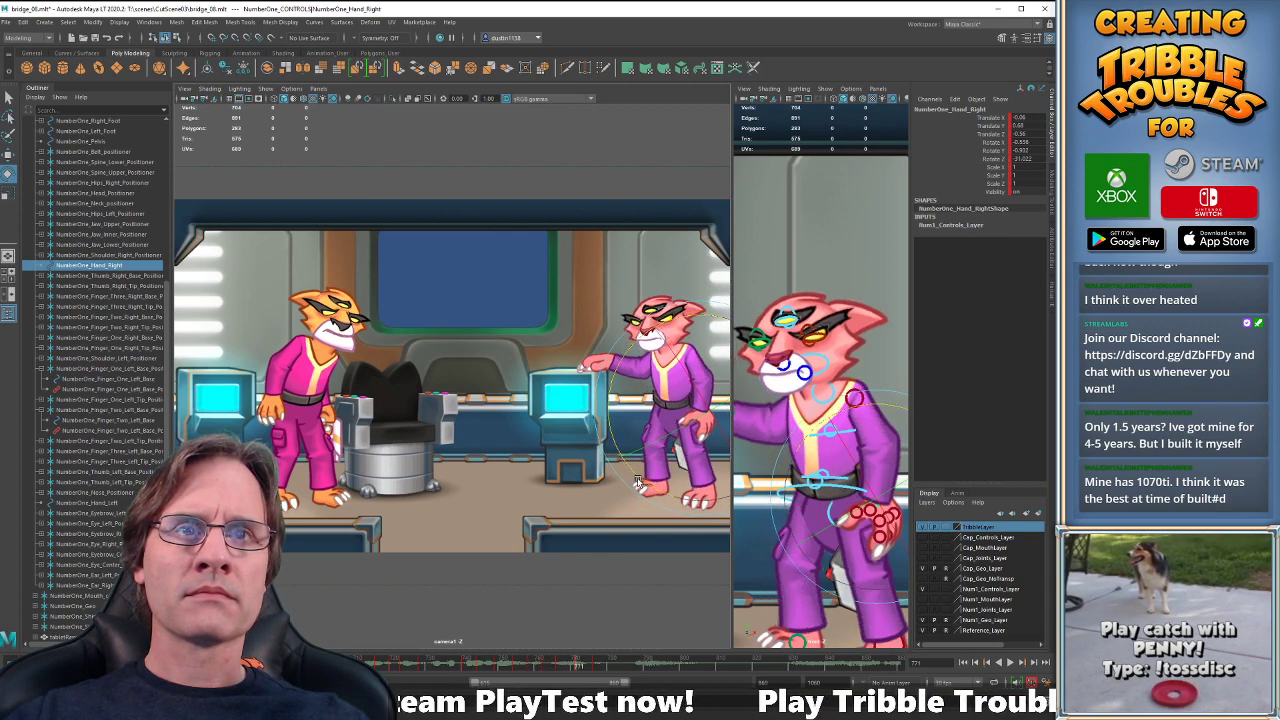
pyautogui.press(',')
pyautogui.press(',')
pyautogui.press(',')
pyautogui.press(',')
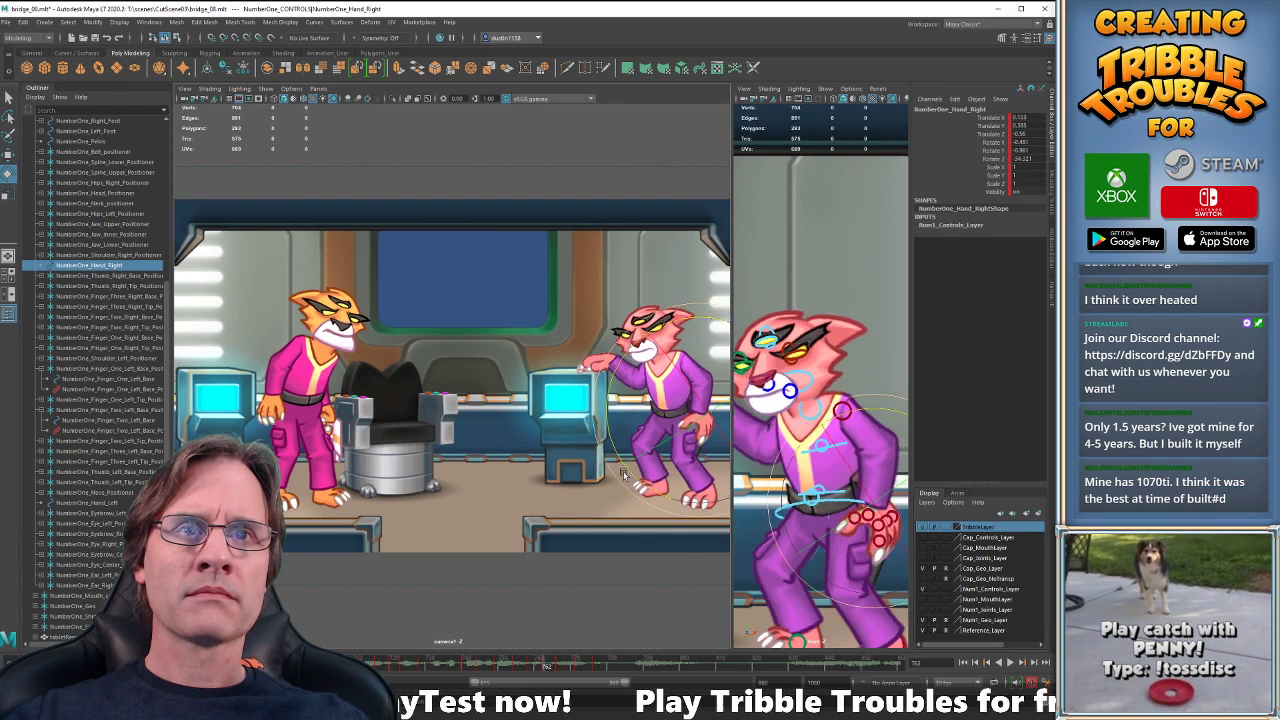
# - Rotate NumberOne_Hand_Right at frame 771 to a Rotate Z of about -25.7, stepping through the surrounding keys to compare
pyautogui.press(',')
pyautogui.press(',')
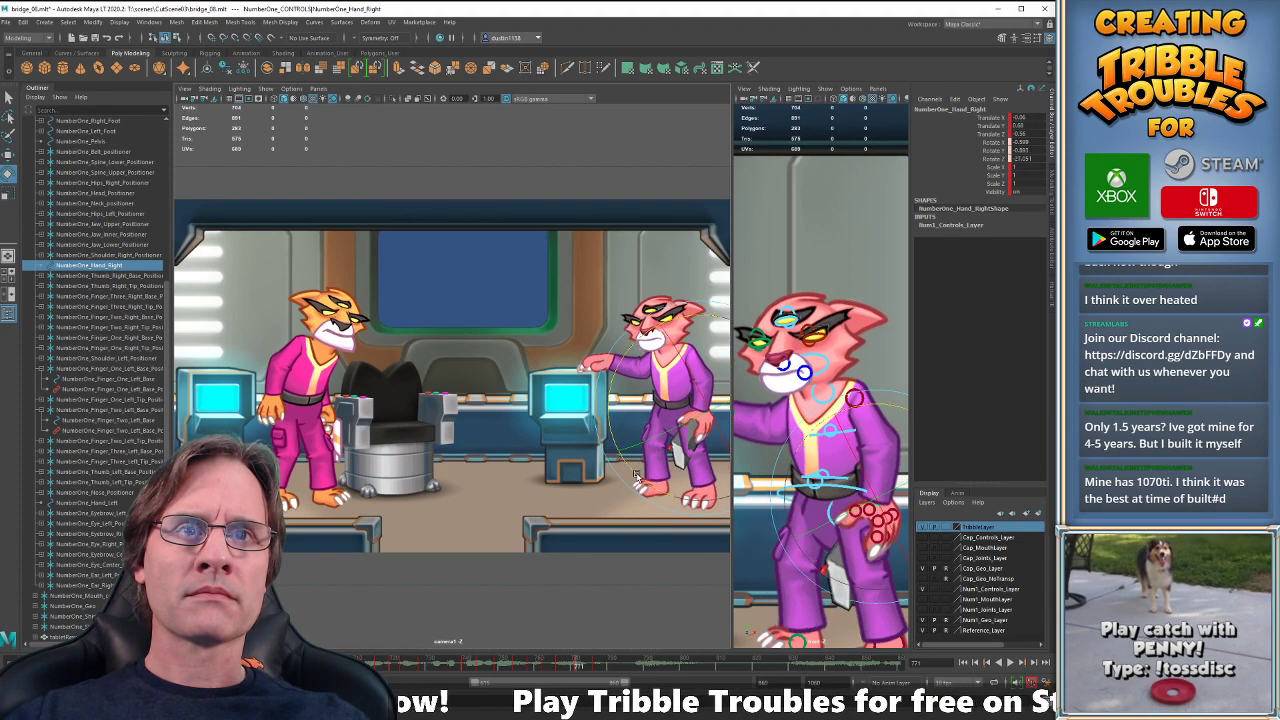
pyautogui.press('.')
pyautogui.press('.')
pyautogui.press('.')
pyautogui.press('.')
pyautogui.press('.')
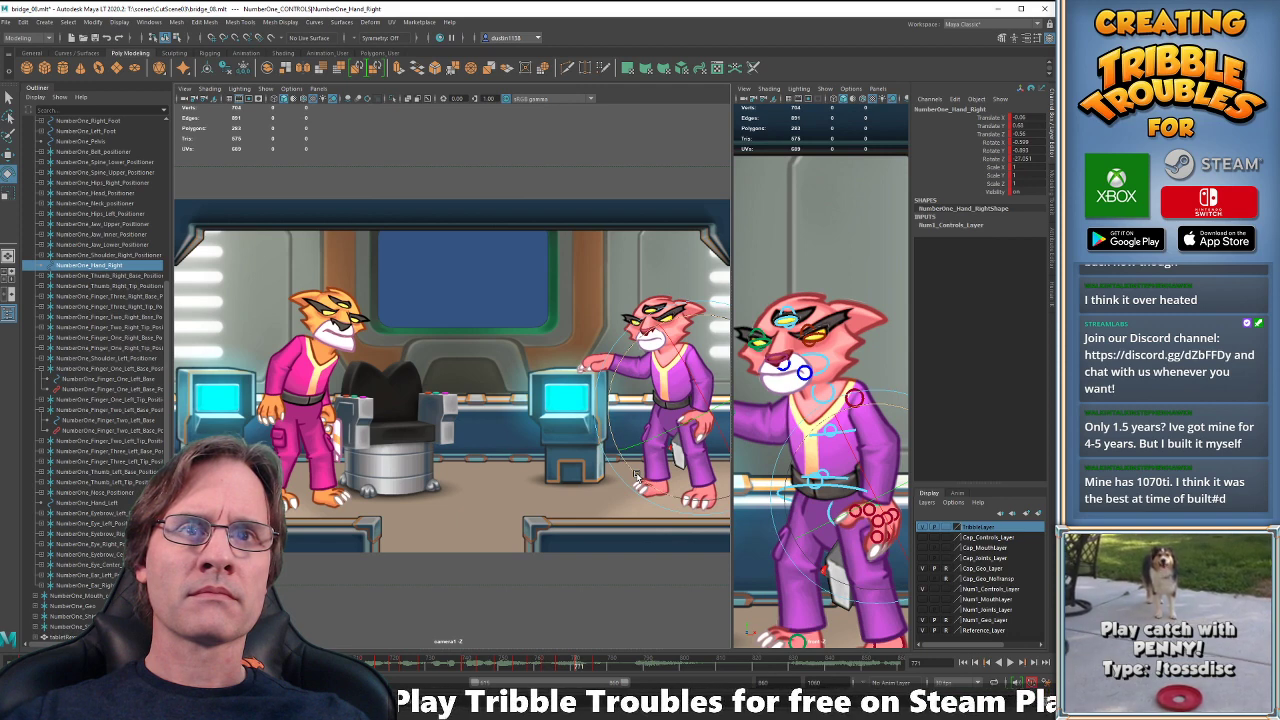
pyautogui.press(',')
pyautogui.press(',')
pyautogui.press(',')
pyautogui.press(',')
pyautogui.press(',')
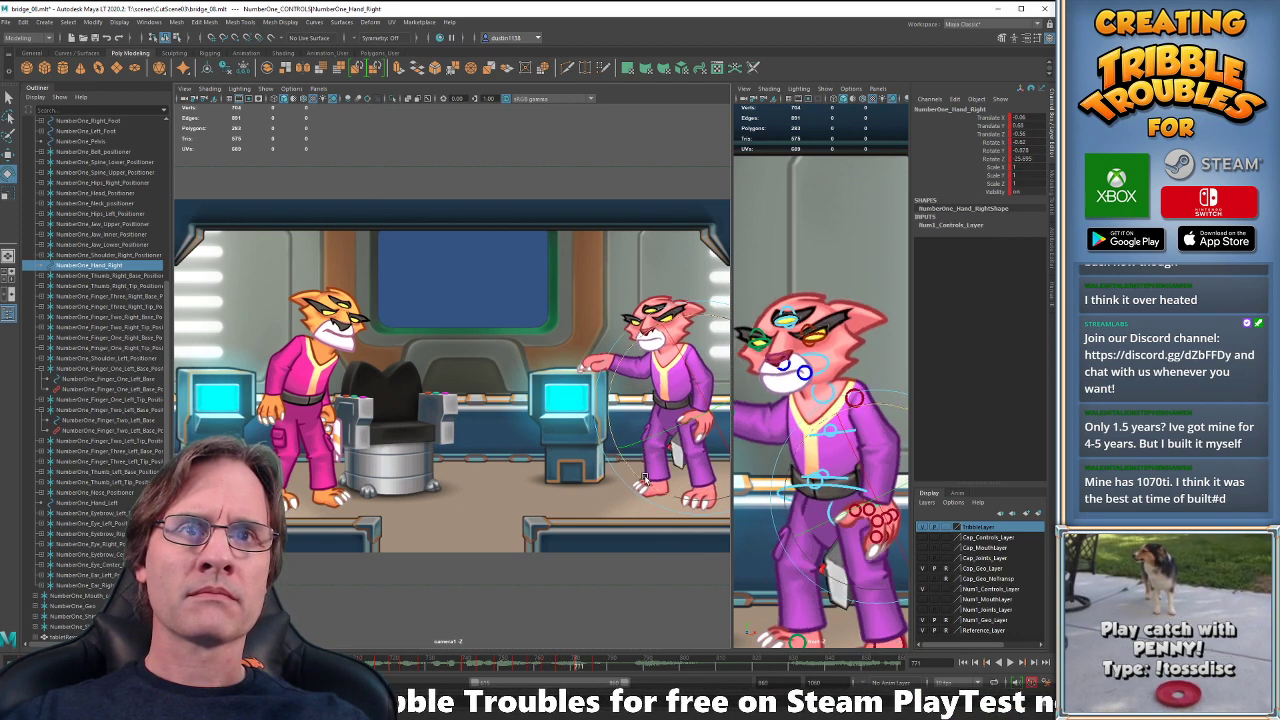
# - Step back and forth through the keys between frames 766 and 776 to examine the flow of NumberOne's right-hand rotation
pyautogui.press('.')
pyautogui.press('.')
pyautogui.press('.')
pyautogui.press('.')
pyautogui.press('.')
pyautogui.press('.')
pyautogui.press('.')
pyautogui.press('.')
pyautogui.press('.')
pyautogui.press('.')
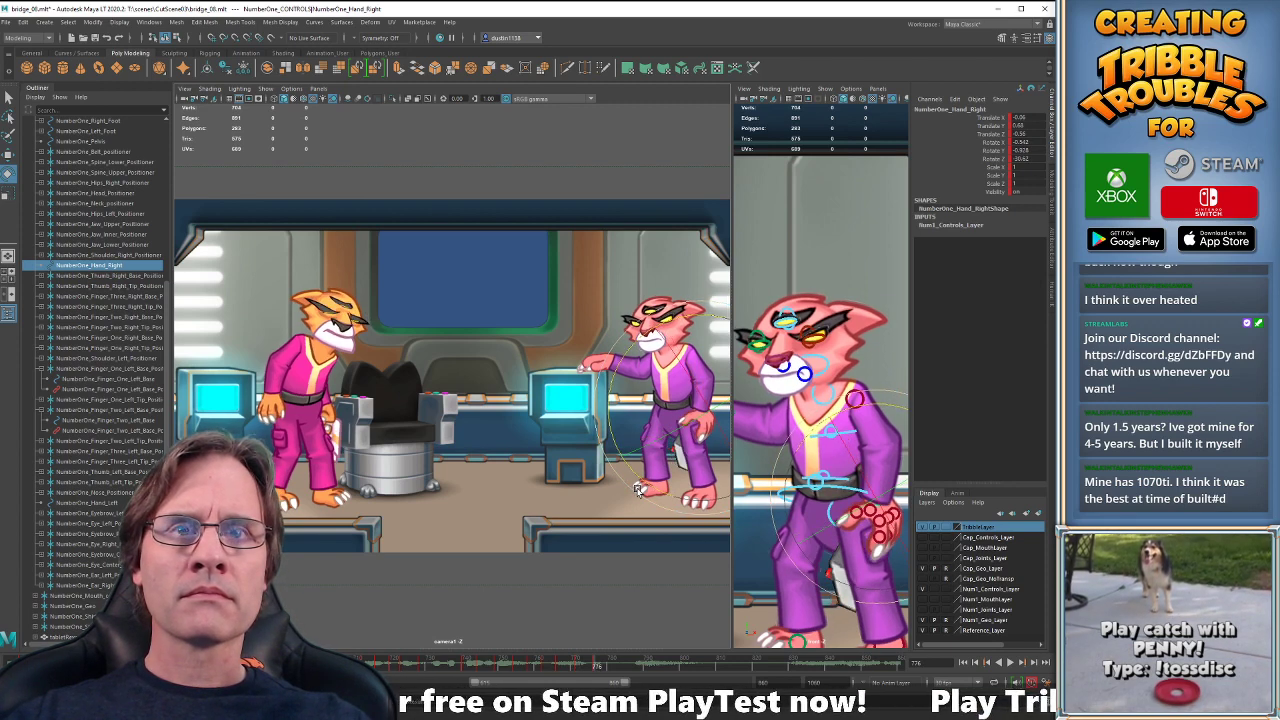
pyautogui.press(',')
pyautogui.press(',')
pyautogui.press(',')
pyautogui.press(',')
pyautogui.press(',')
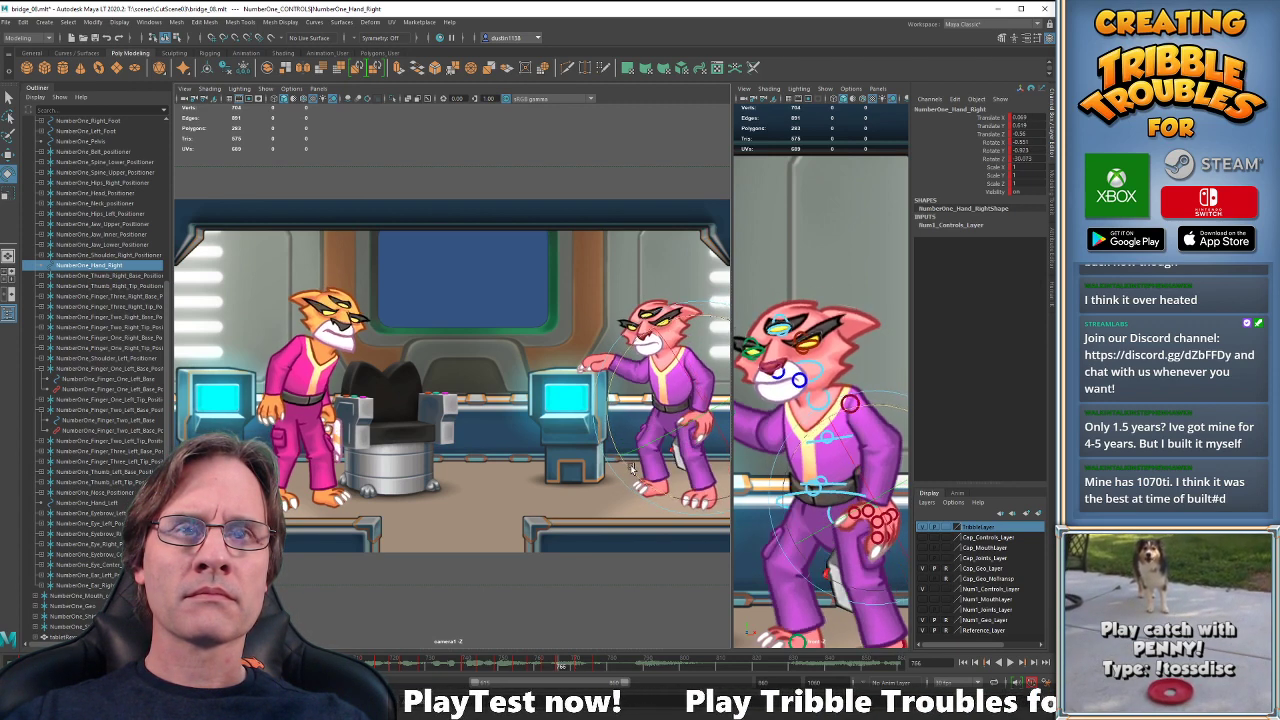
pyautogui.press('.')
pyautogui.press('.')
pyautogui.press('.')
pyautogui.press('.')
pyautogui.press('.')
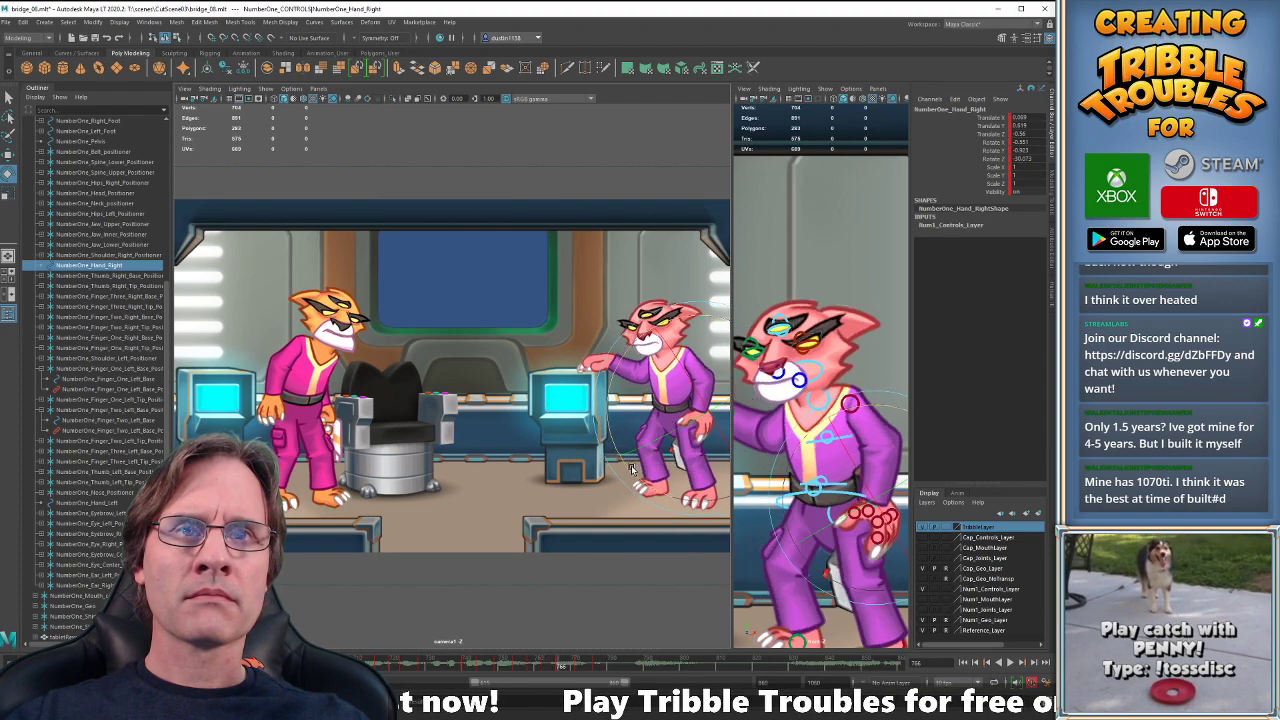
# - Rotate NumberOne_Hand_Right at frame 776 to a Rotate Z of about -23.2, comparing it with the keys at frames 766 and 771
pyautogui.press('.')
pyautogui.moveTo(631, 470); pyautogui.dragTo(631, 470)
pyautogui.press(',')
pyautogui.press(',')
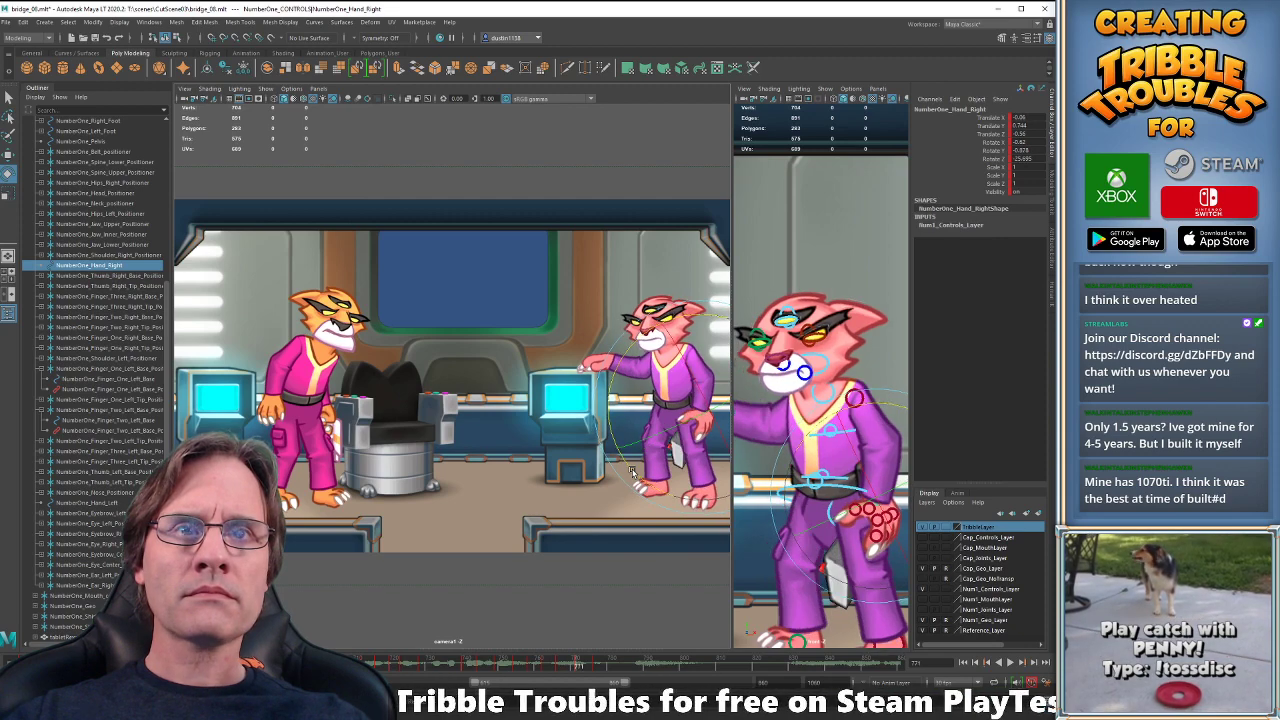
pyautogui.press('.')
pyautogui.press('.')
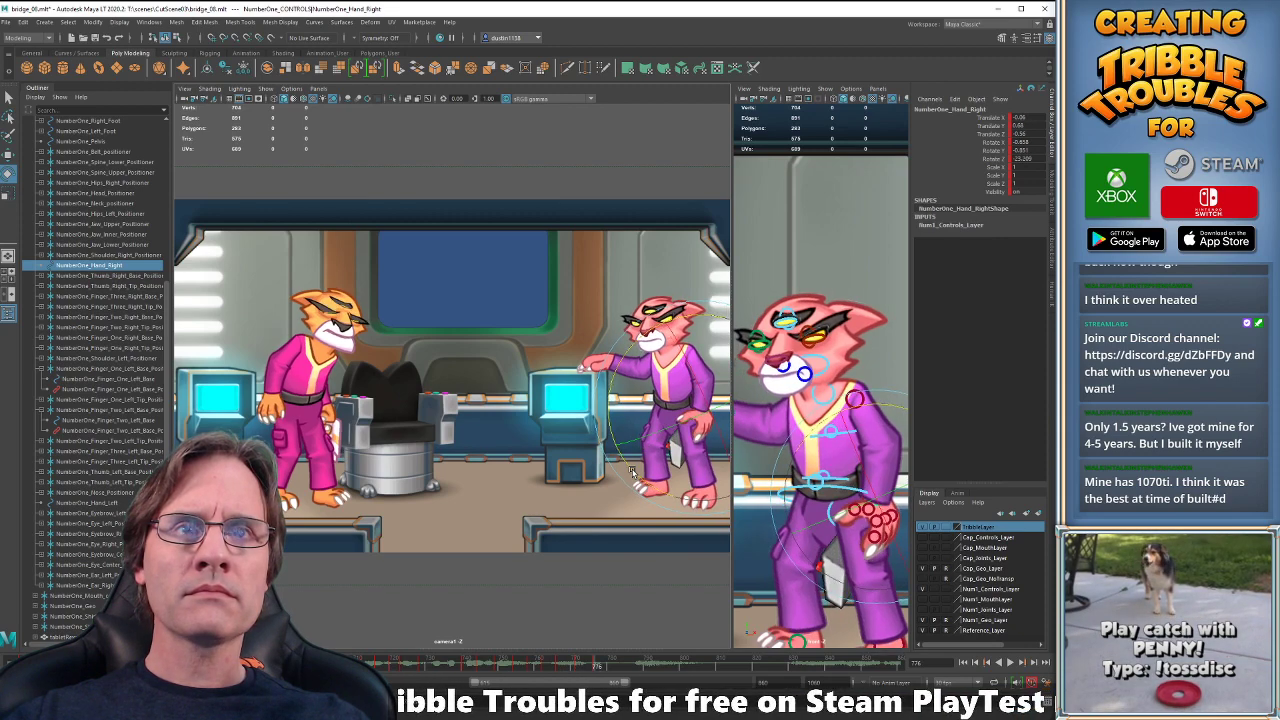
# - Play back the bridge scene from frame 738 to review NumberOne's right-hand motion, and step back to the key at frame 744
pyautogui.click(457, 666)
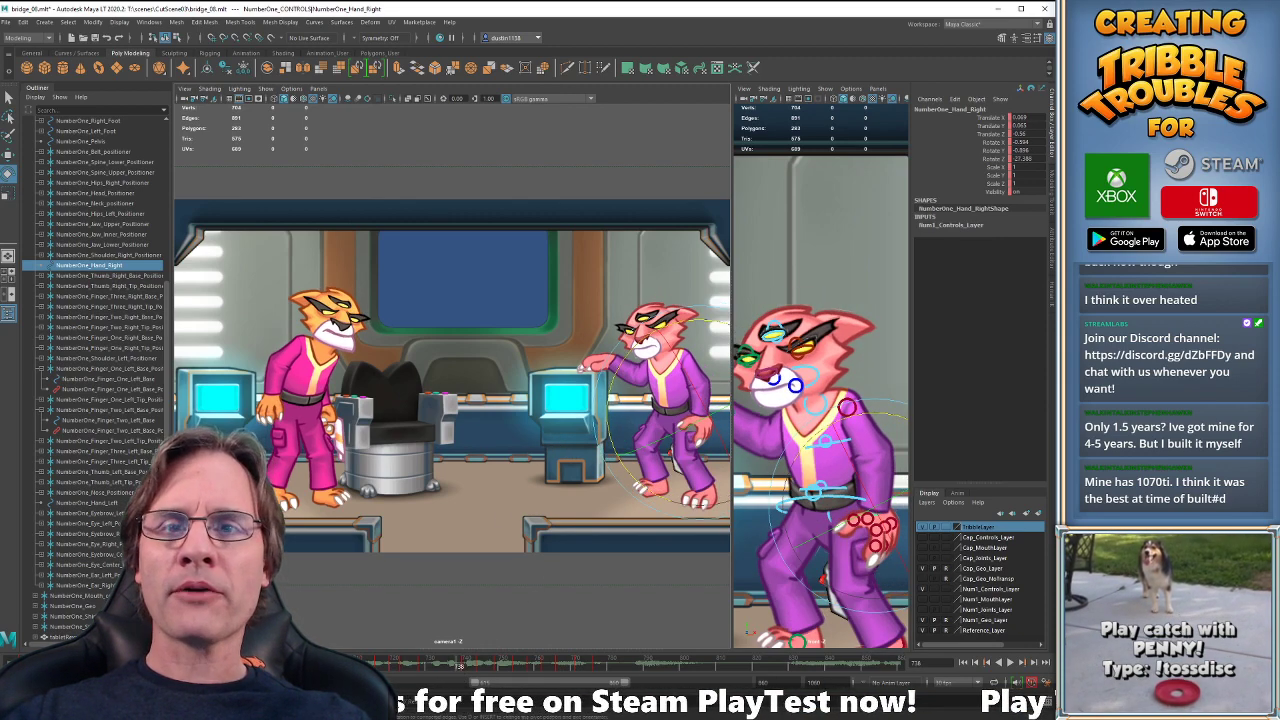
pyautogui.hotkey('alt', 'v')
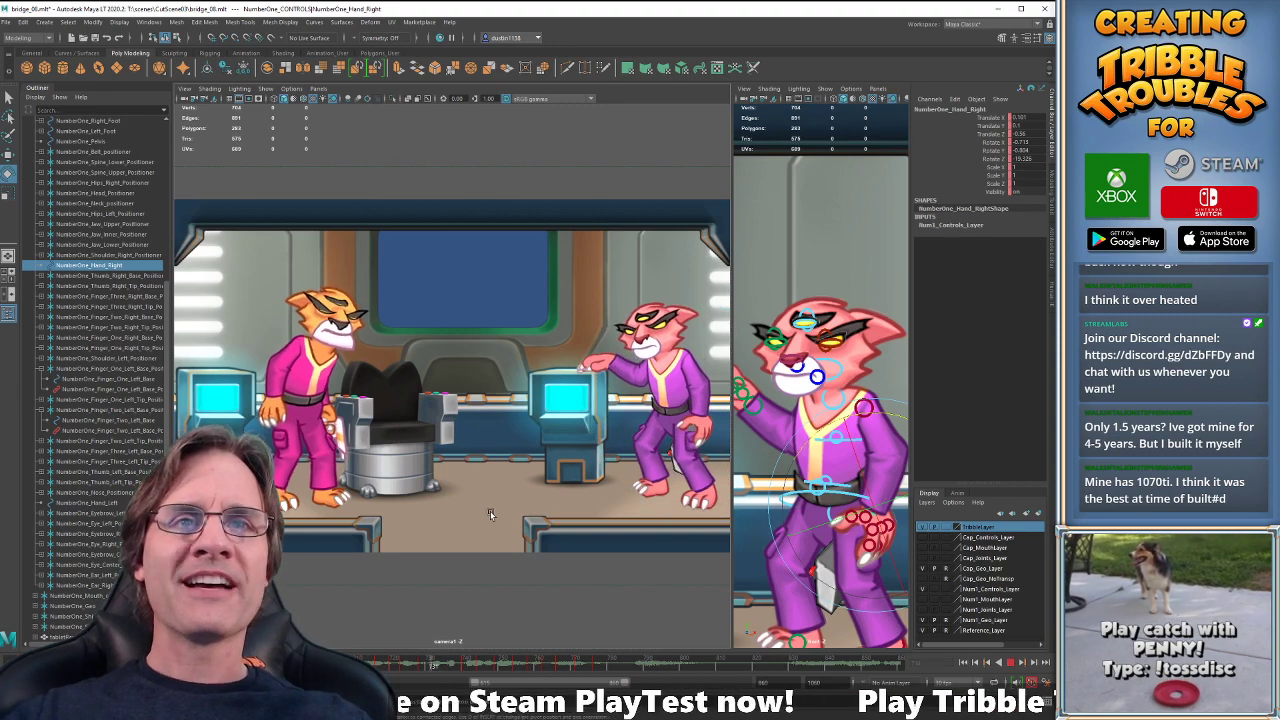
pyautogui.hotkey('alt', 'v')
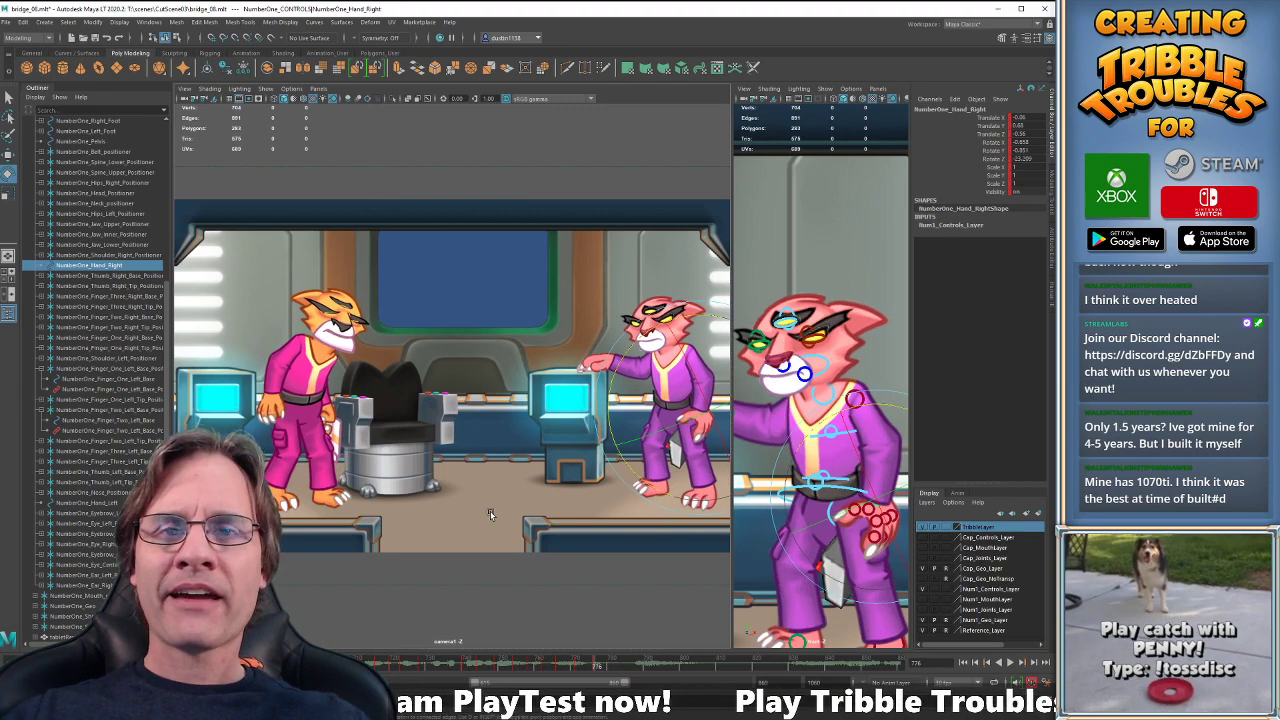
pyautogui.hotkey('alt', 'v')
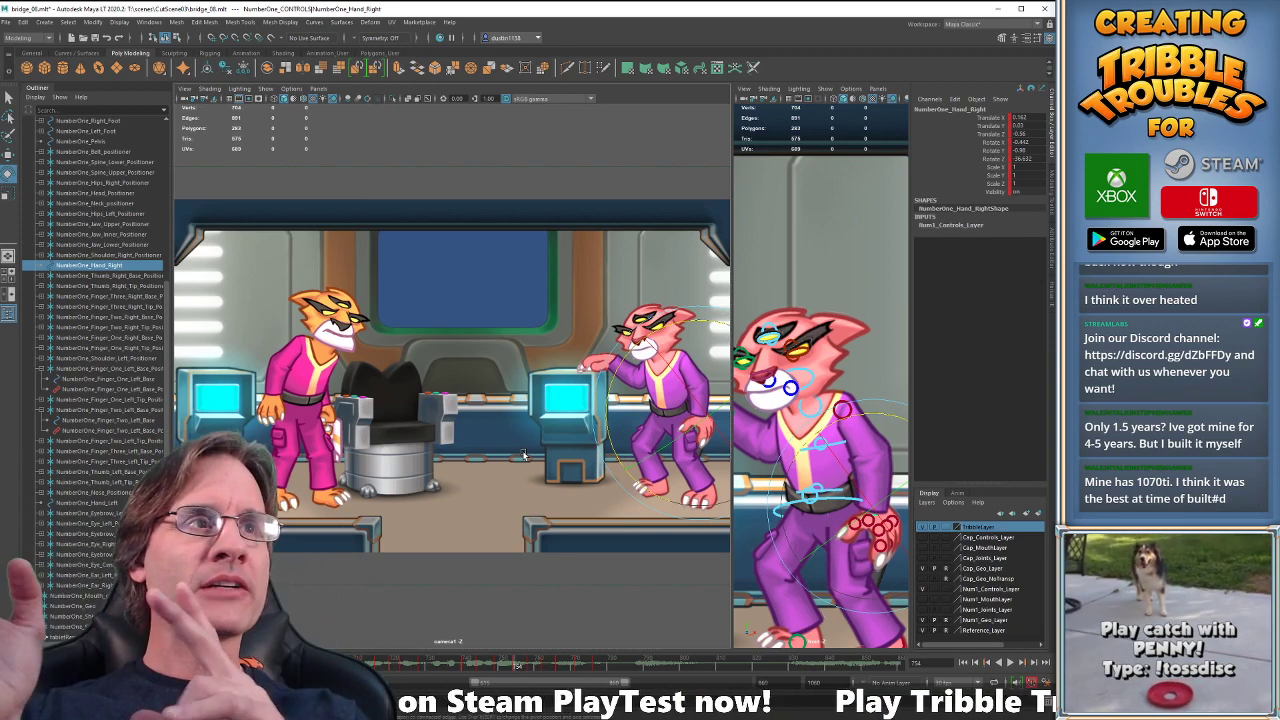
pyautogui.press(',')
pyautogui.press(',')
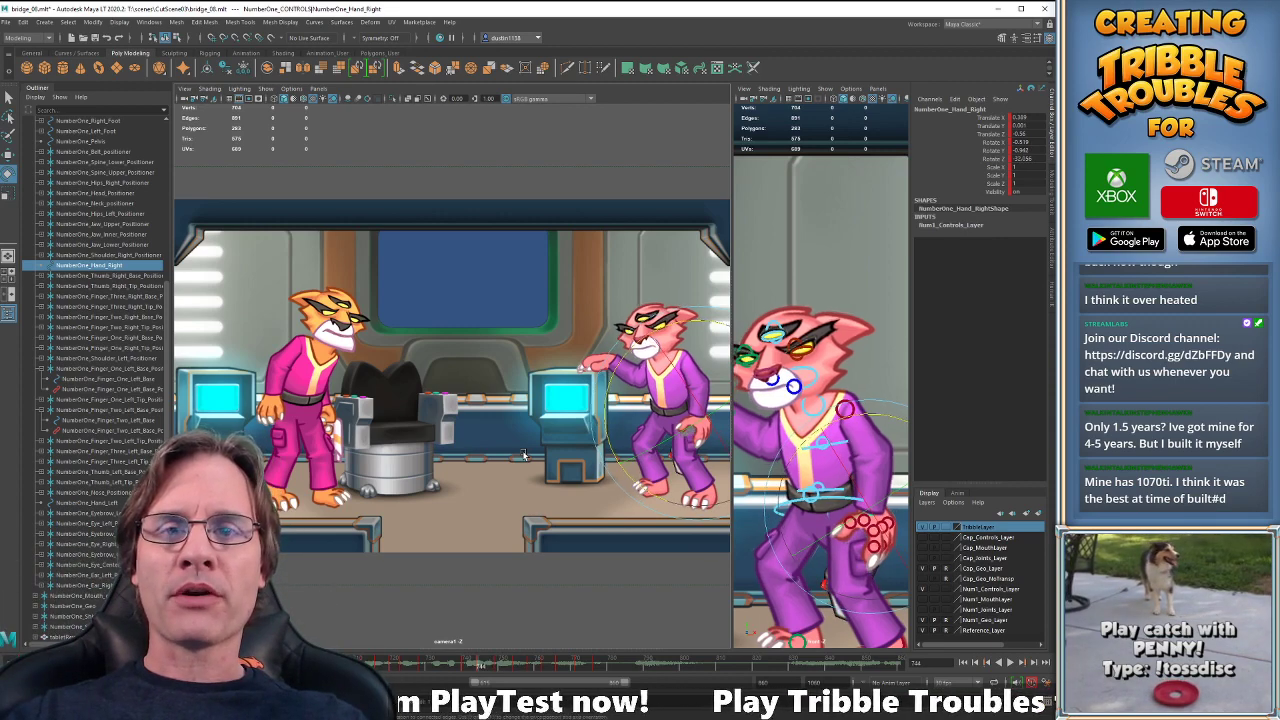
# - Play back the bridge scene twice from just before frame 740 to review NumberOne's right-hand motion
pyautogui.press(',')
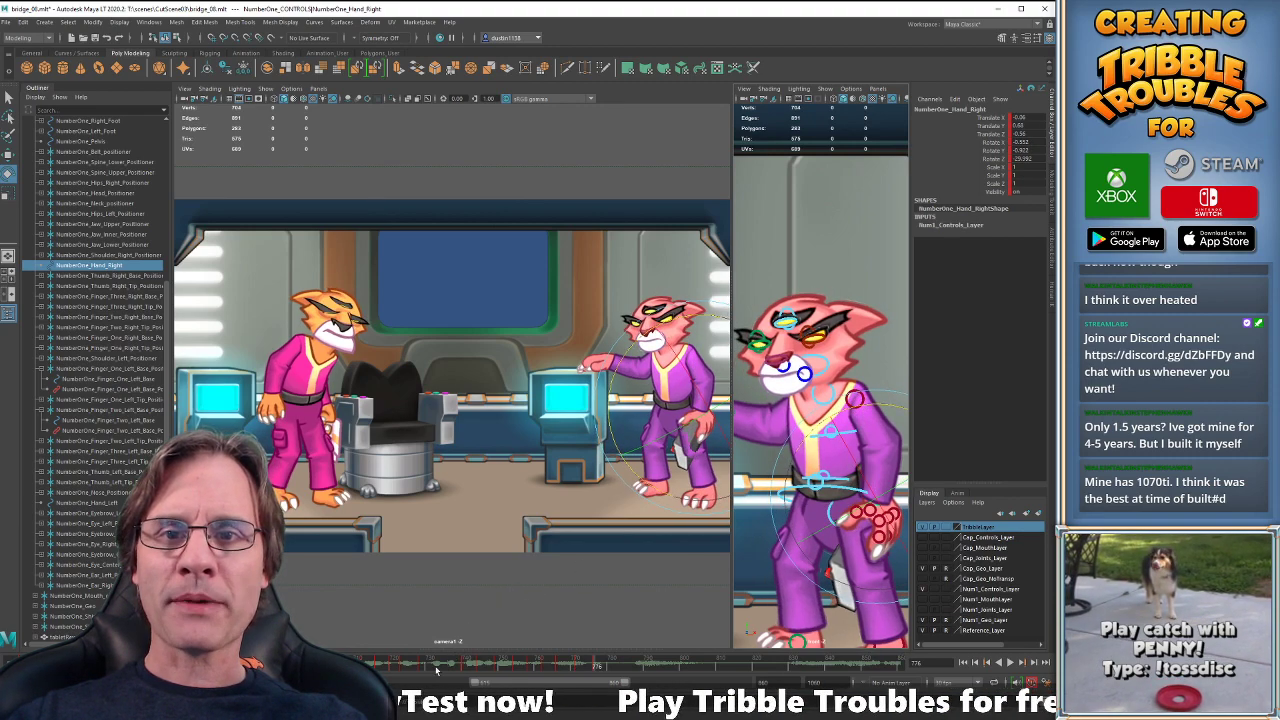
pyautogui.click(437, 663)
pyautogui.middleClick(573, 483)
pyautogui.hotkey('alt', 'v')
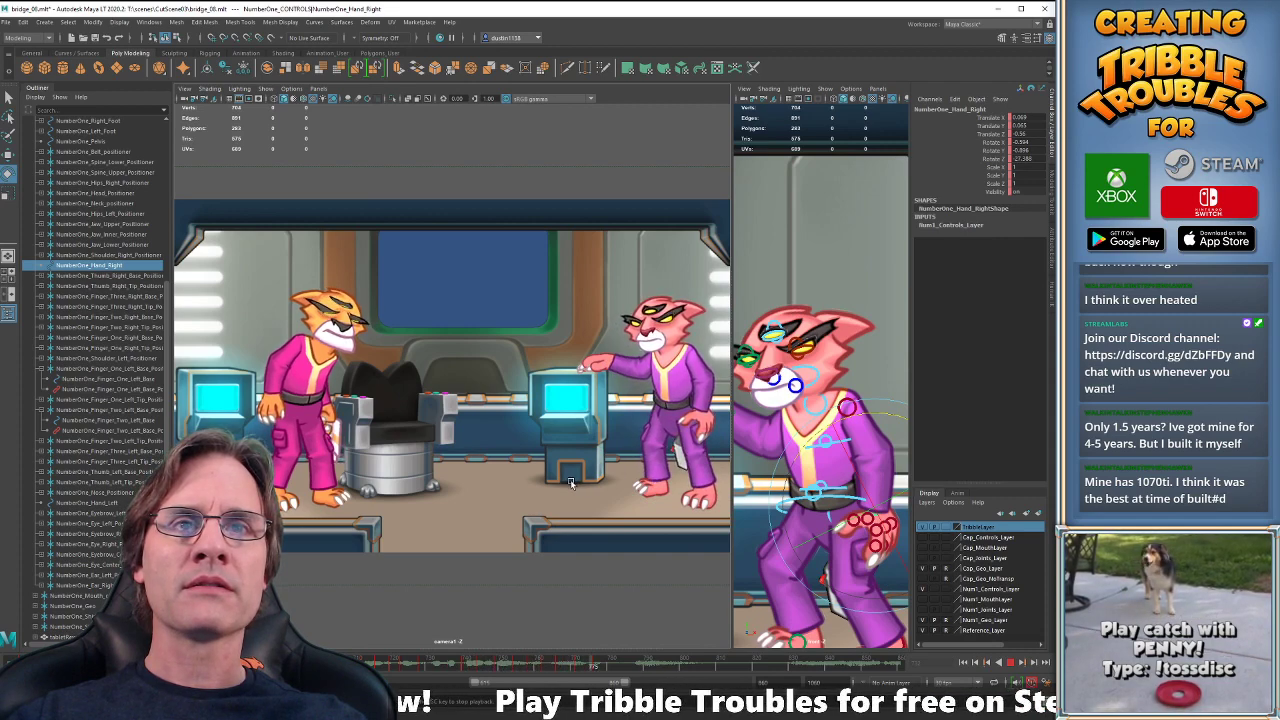
pyautogui.click(466, 664)
pyautogui.hotkey('alt', 'v')
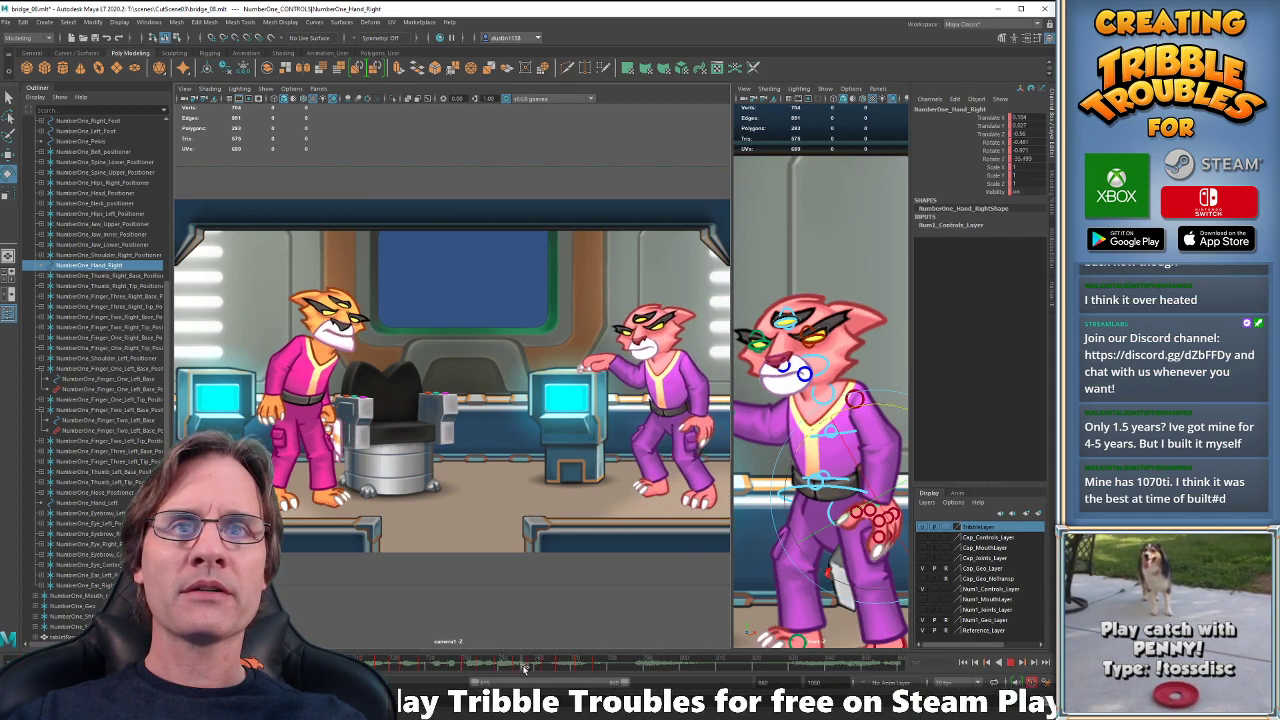
# - Adjust NumberOne_Hand_Right at frame 762 to a Translate Y of about 0.209, stepping through the surrounding frames to compare
pyautogui.moveTo(546, 666); pyautogui.dragTo(531, 666)
pyautogui.hotkey('alt', '.')
pyautogui.hotkey('alt', '.')
pyautogui.hotkey('alt', '.')
pyautogui.hotkey('alt', '.')
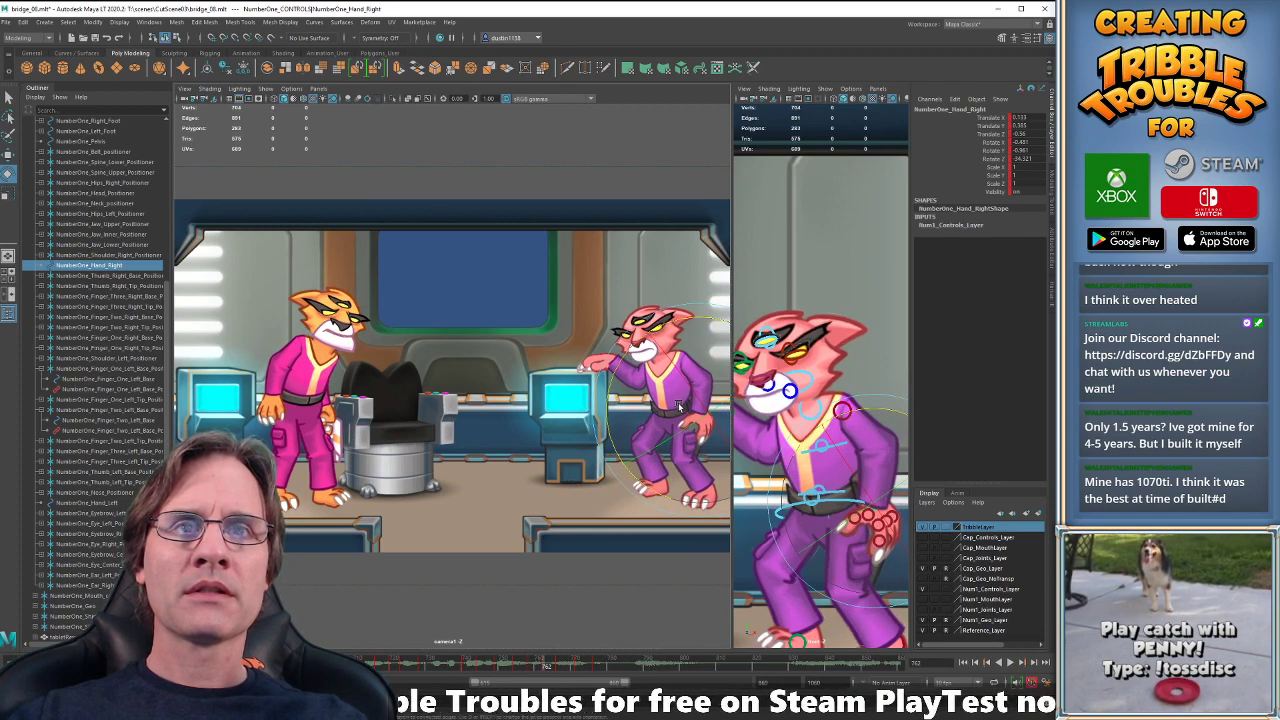
pyautogui.hotkey('alt', ',')
pyautogui.hotkey('alt', ',')
pyautogui.hotkey('alt', ',')
pyautogui.hotkey('alt', ',')
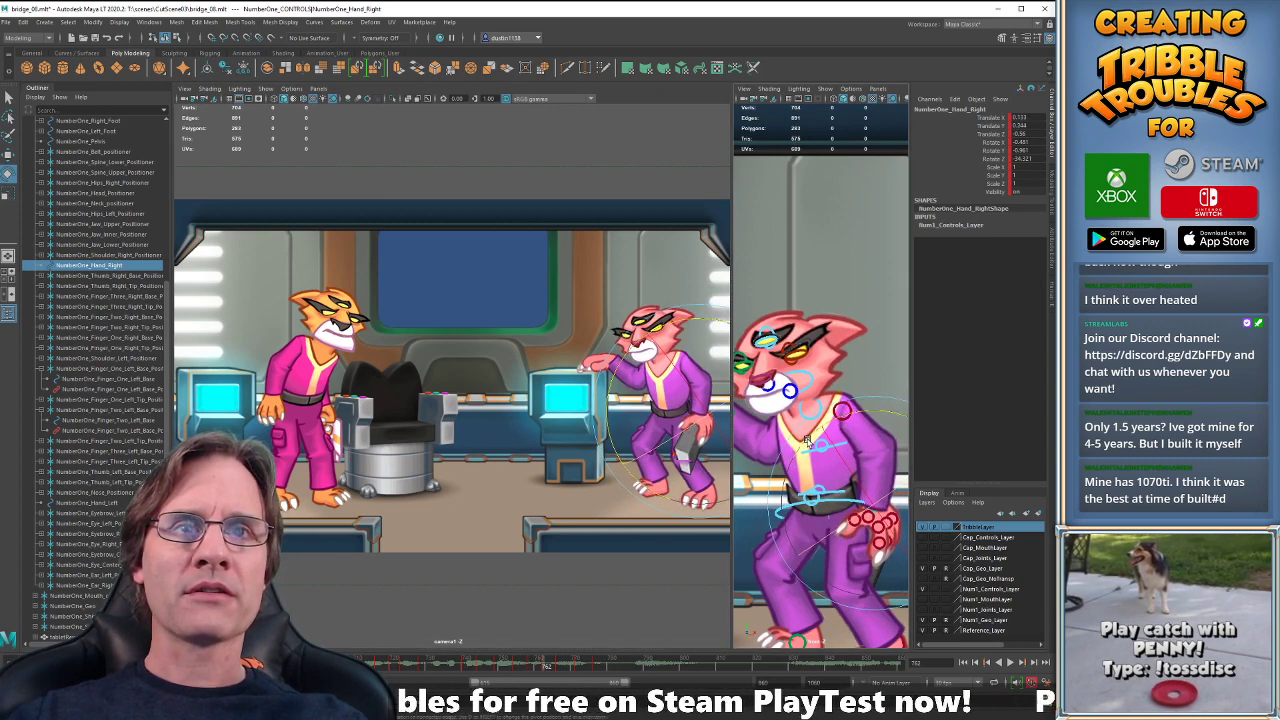
pyautogui.hotkey('alt', '.')
pyautogui.hotkey('alt', '.')
pyautogui.hotkey('alt', '.')
pyautogui.hotkey('alt', '.')
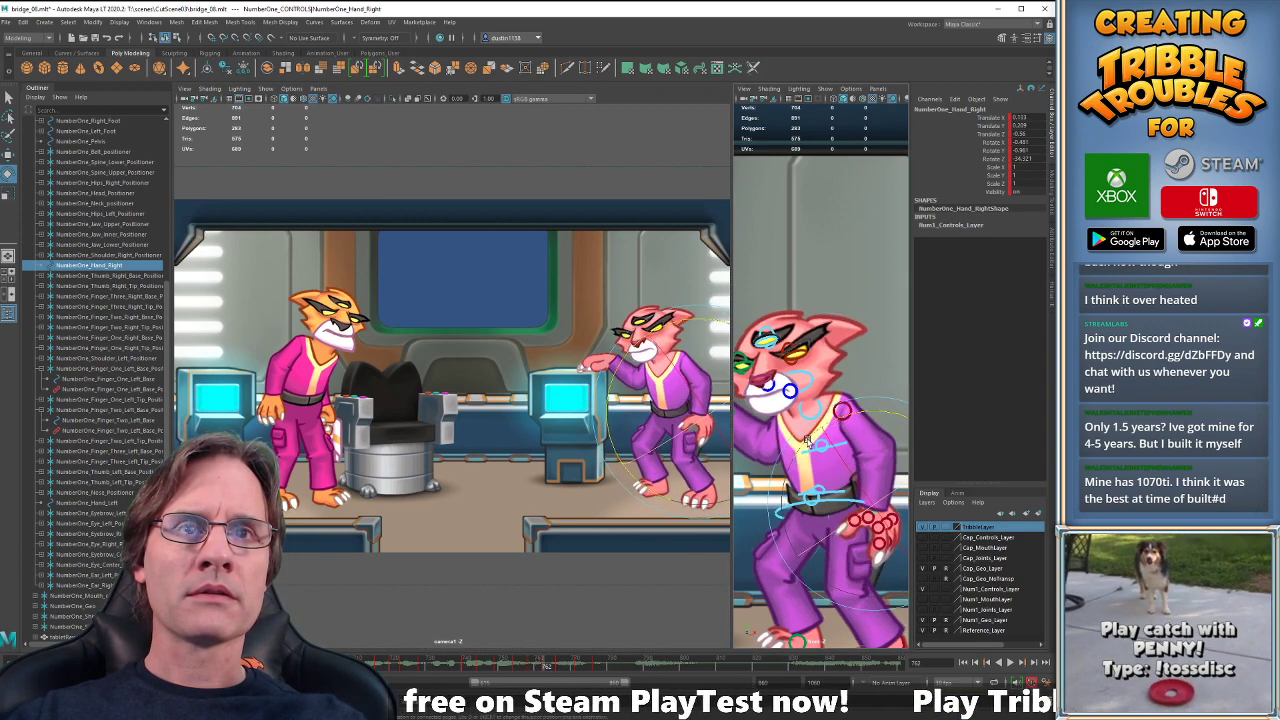
pyautogui.hotkey('alt', ',')
pyautogui.hotkey('alt', ',')
pyautogui.hotkey('alt', ',')
pyautogui.hotkey('alt', ',')
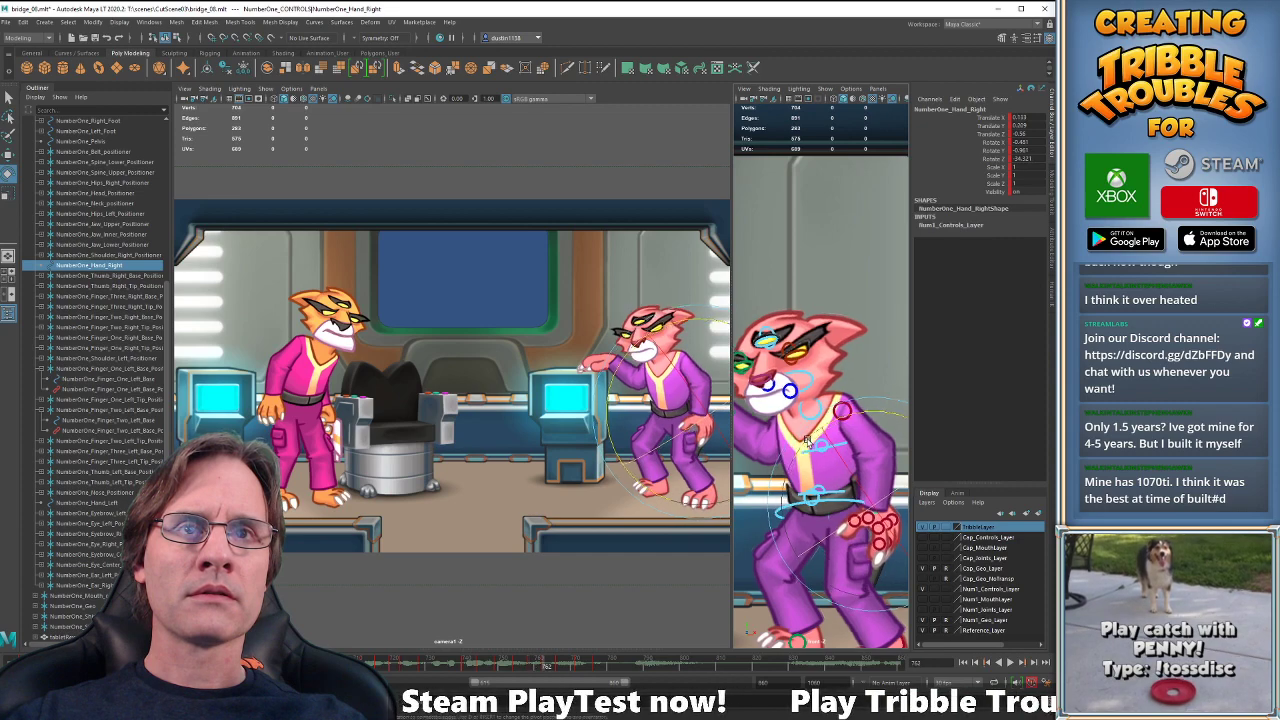
# - Step forward to the key at frame 771 and play back the bridge scene to examine NumberOne's right-hand flow
pyautogui.press('.')
pyautogui.press('.')
pyautogui.press('.')
pyautogui.press('.')
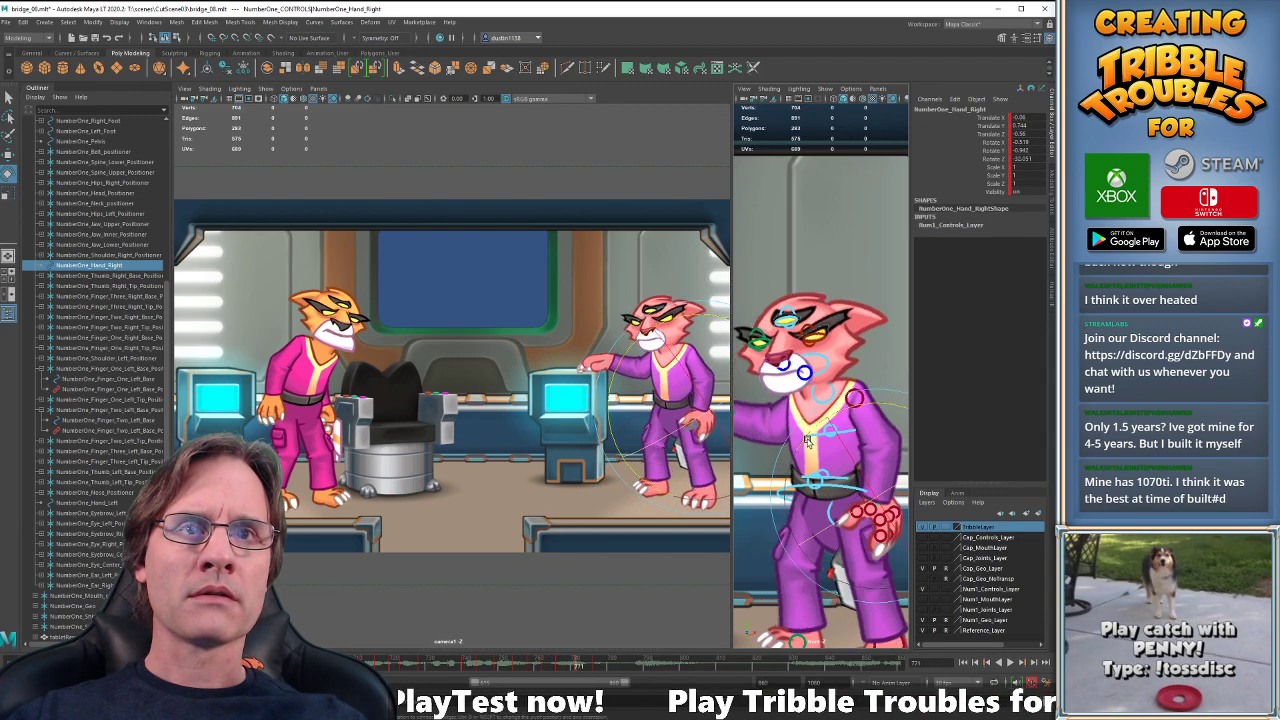
pyautogui.hotkey('alt', 'v')
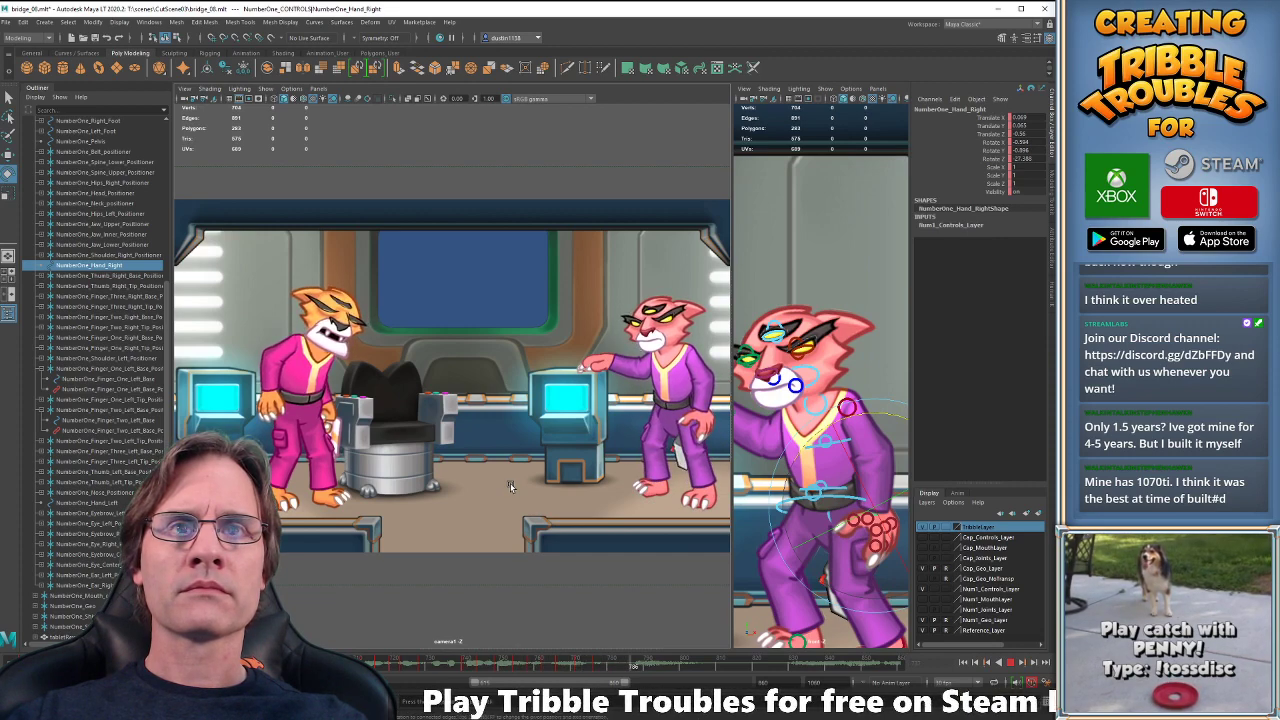
pyautogui.press('Escape')
pyautogui.hotkey('alt', 'v')
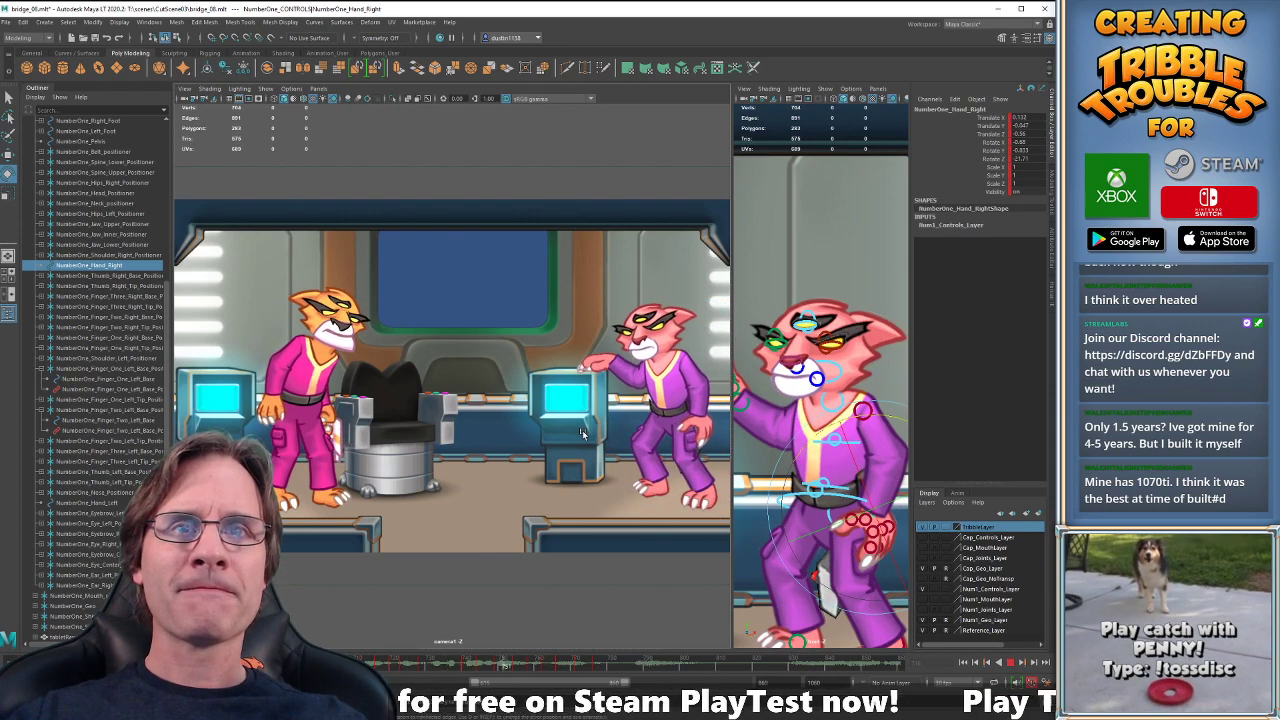
pyautogui.press('Escape')
# - Fine-tune the placement of NumberOne_Hand_Right at frame 754, comparing it with the neighbouring frames
pyautogui.moveTo(418, 664); pyautogui.dragTo(500, 664)
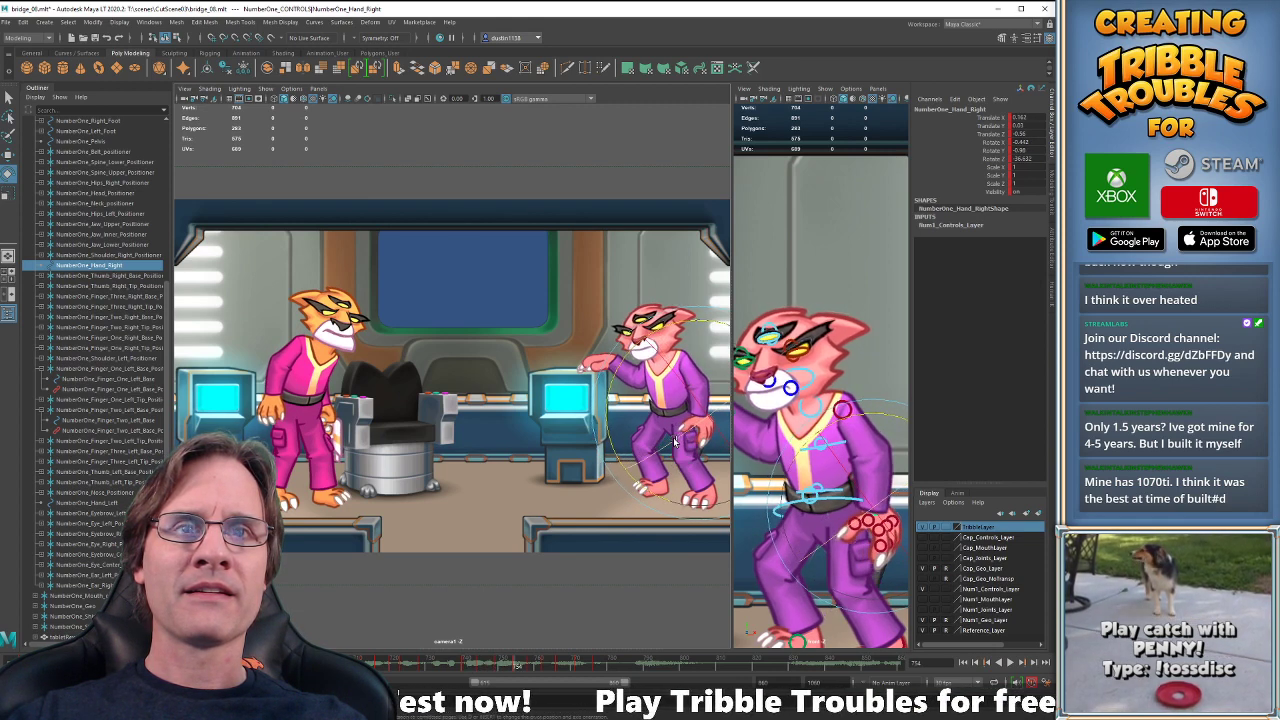
pyautogui.hotkey('alt', '.')
pyautogui.hotkey('alt', '.')
pyautogui.hotkey('alt', '.')
pyautogui.hotkey('alt', '.')
pyautogui.hotkey('alt', '.')
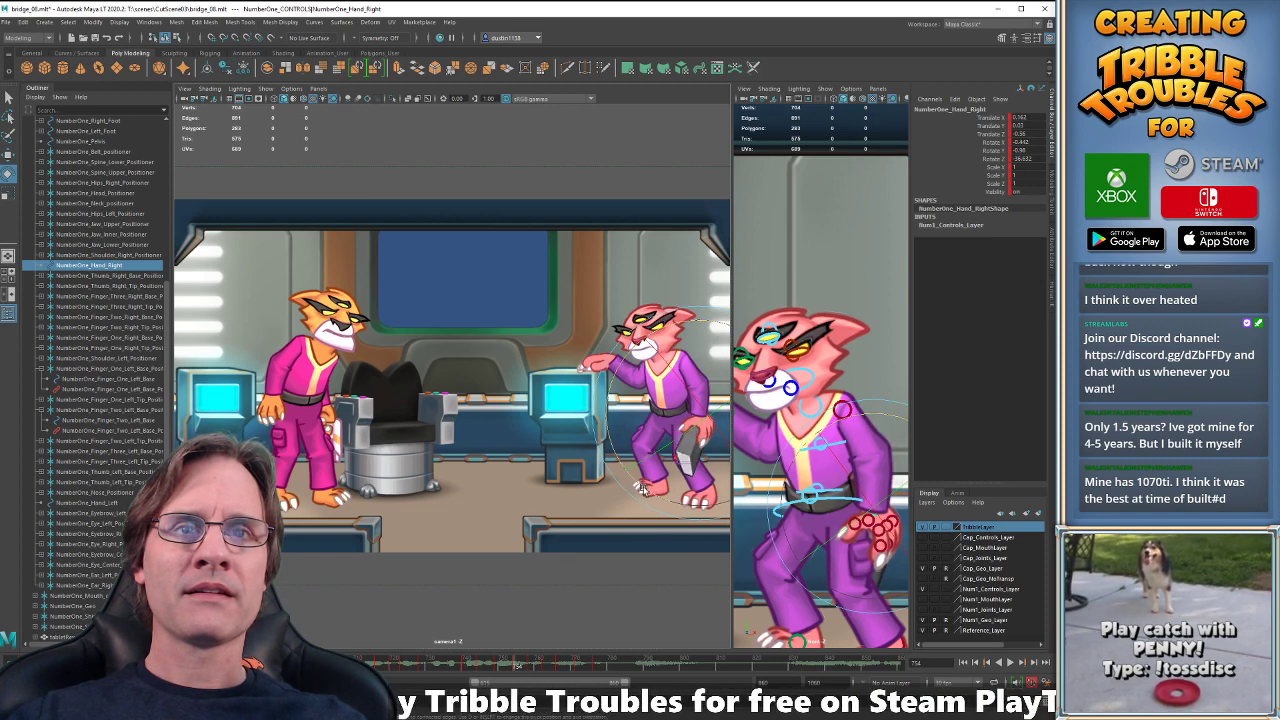
pyautogui.moveTo(645, 490); pyautogui.dragTo(641, 487)
# - Rotate NumberOne_Hand_Right at frame 744 to a Rotate Z of about -30.5, comparing it with the pose at frame 740
pyautogui.hotkey('alt', ',')
pyautogui.hotkey('alt', ',')
pyautogui.hotkey('alt', ',')
pyautogui.hotkey('alt', ',')
pyautogui.hotkey('alt', ',')
pyautogui.hotkey('alt', ',')
pyautogui.hotkey('alt', ',')
pyautogui.hotkey('alt', ',')
pyautogui.hotkey('alt', ',')
pyautogui.hotkey('alt', ',')
pyautogui.hotkey('alt', ',')
pyautogui.hotkey('alt', ',')
pyautogui.hotkey('alt', ',')
pyautogui.hotkey('alt', ',')
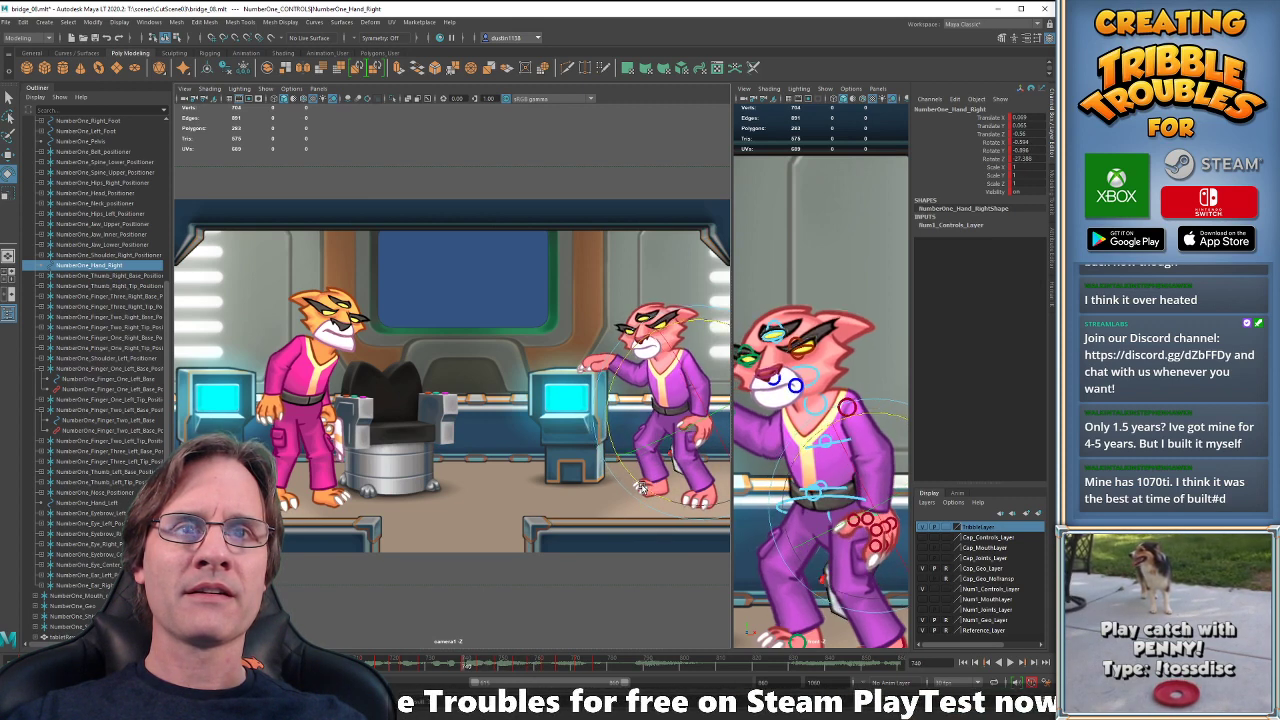
pyautogui.hotkey('alt', '.')
pyautogui.hotkey('alt', '.')
pyautogui.hotkey('alt', '.')
pyautogui.hotkey('alt', '.')
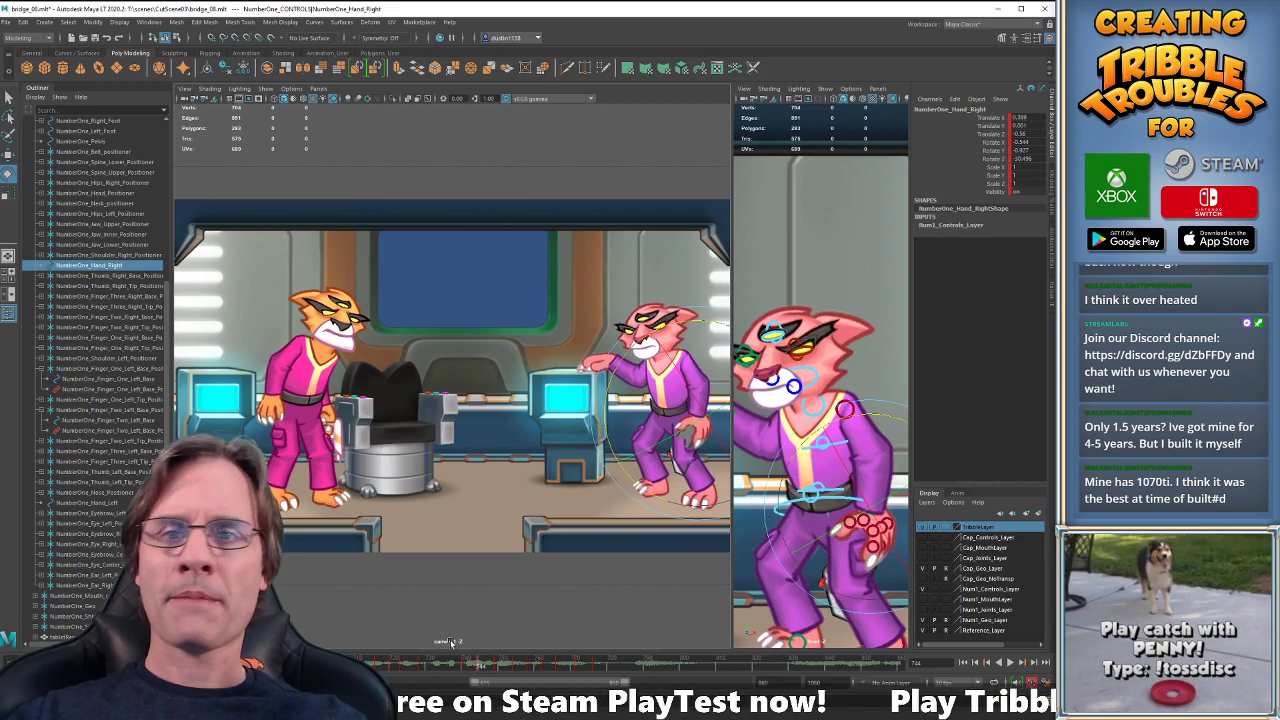
# - Play back the bridge scene to check the revised right-hand motion, and save the scene
pyautogui.hotkey('alt', 'v')
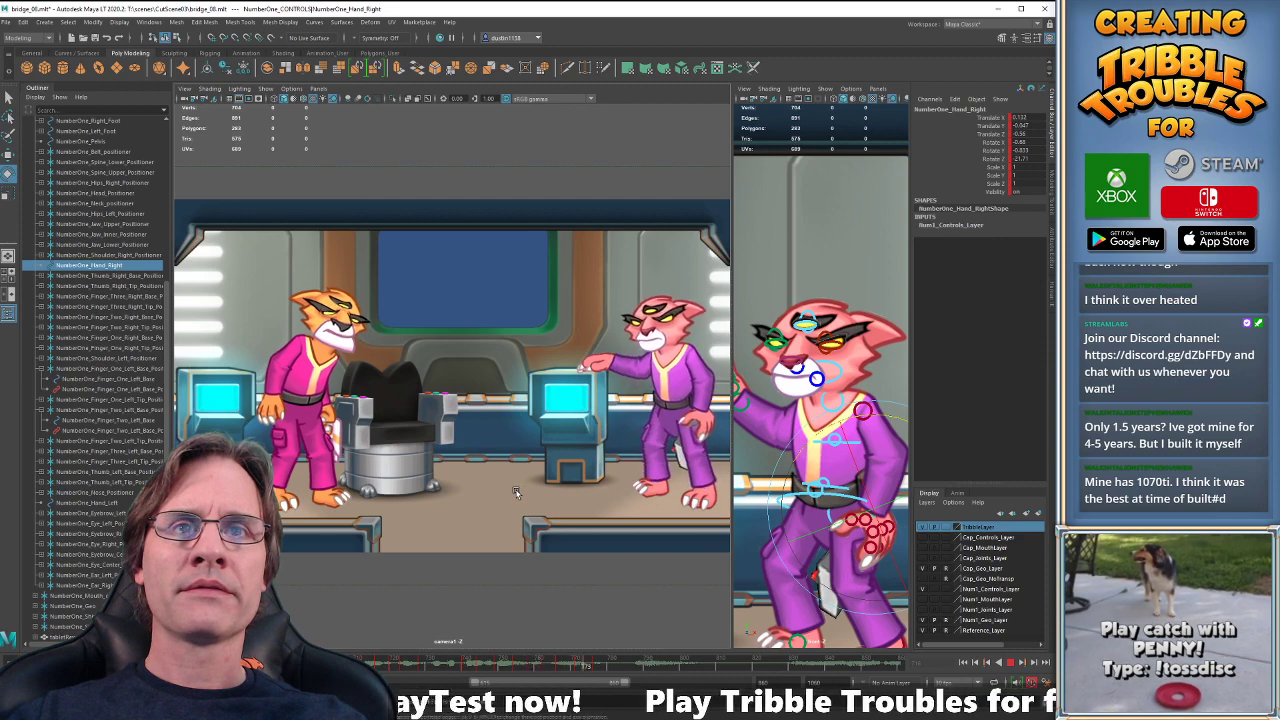
pyautogui.hotkey('alt', 'v')
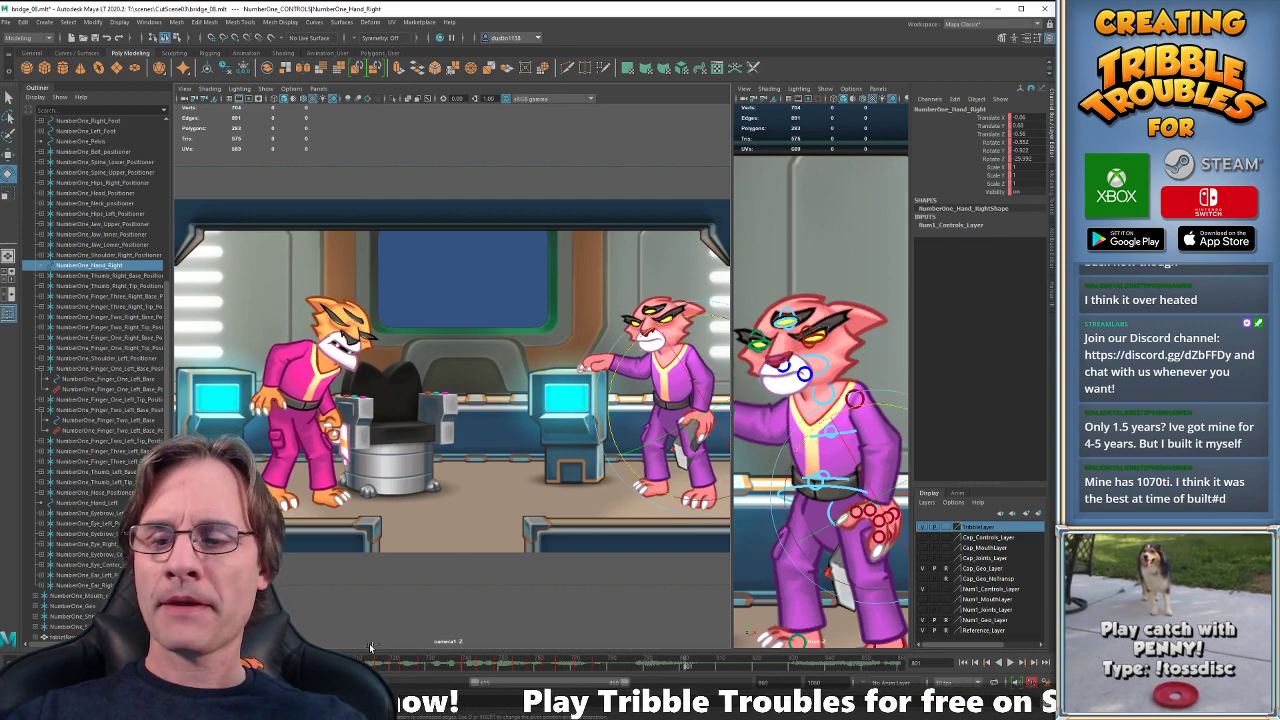
pyautogui.hotkey('ctrl', 's')
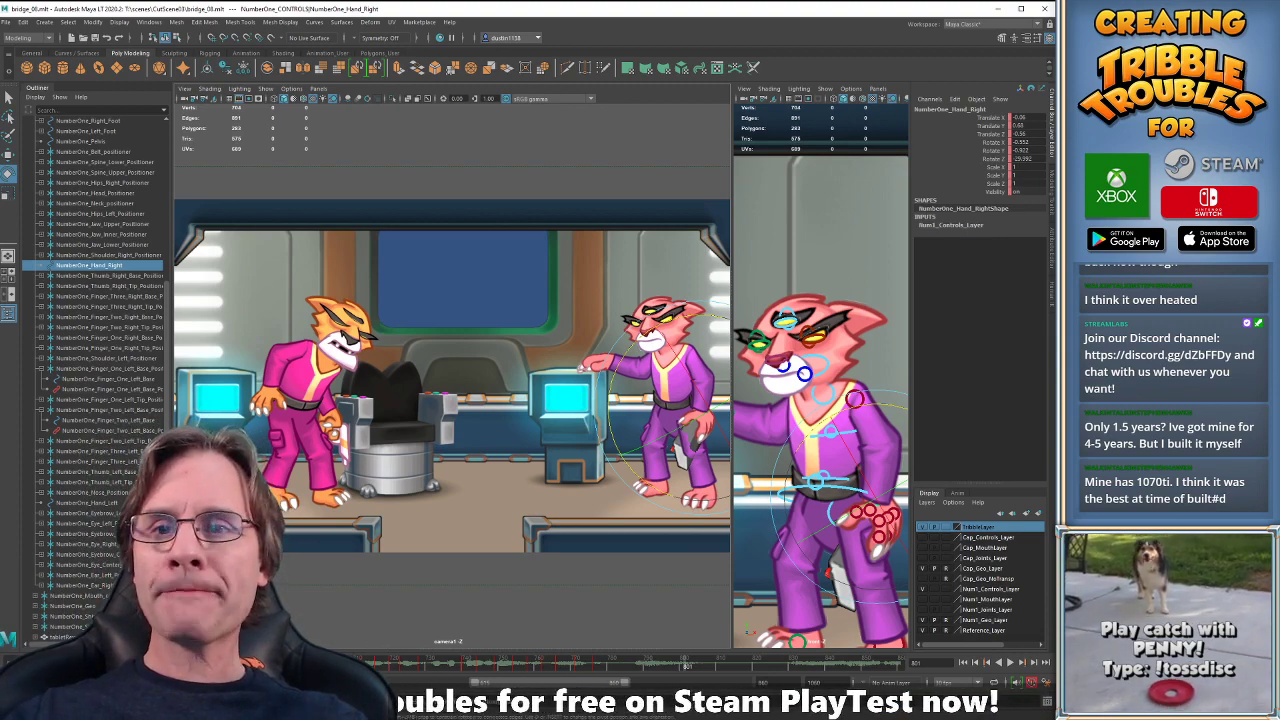
# - Replay the bridge scene, including again from just before frame 740, and return to the right-hand key at frame 776
pyautogui.hotkey('alt', 'v')
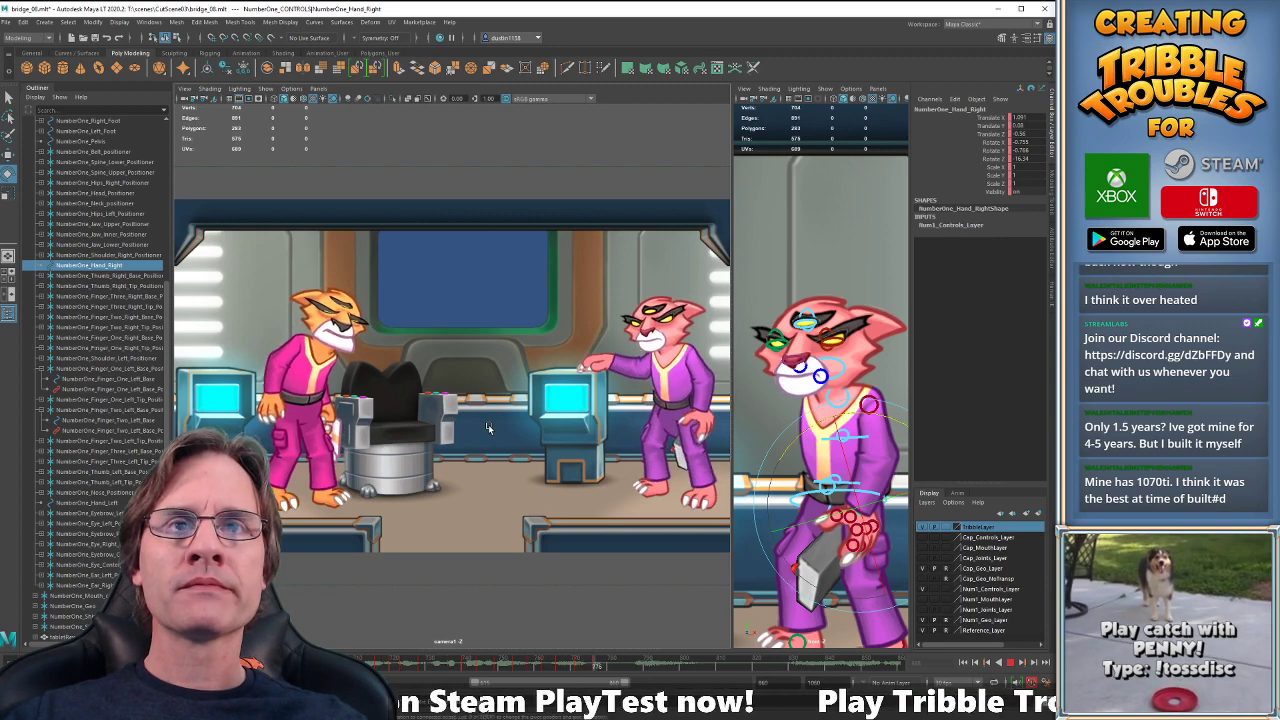
pyautogui.hotkey('alt', 'v')
pyautogui.moveTo(520, 662); pyautogui.dragTo(452, 662)
pyautogui.hotkey('alt', 'v')
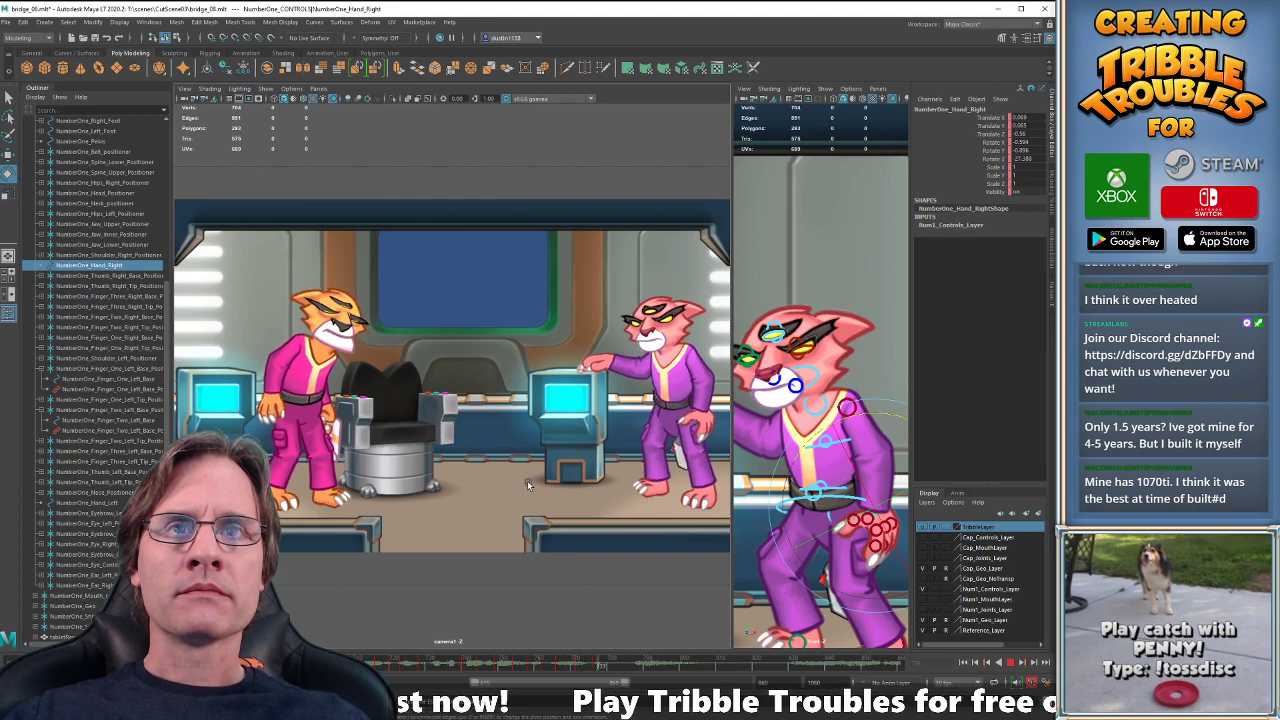
pyautogui.hotkey('alt', 'v')
pyautogui.press(',')
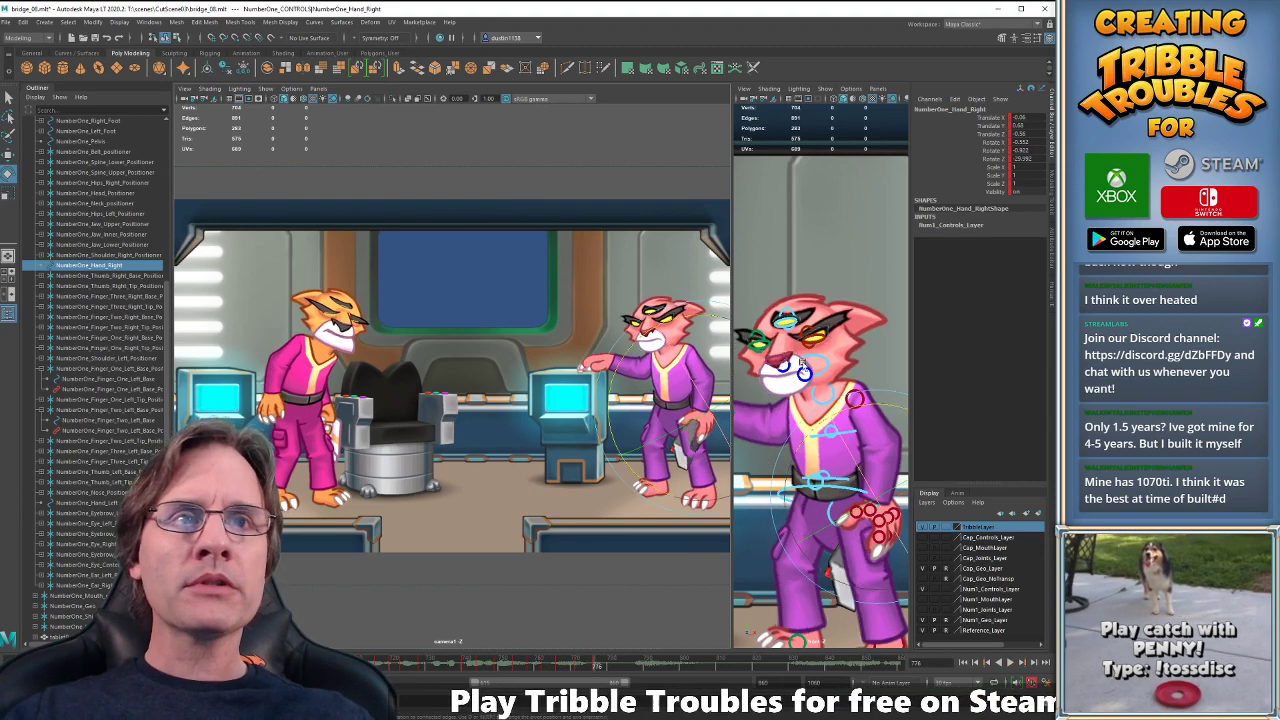
# - Select NumberOne's head, neck and COG controls in turn, and examine the body keys near the start of the shot
pyautogui.click(827, 392)
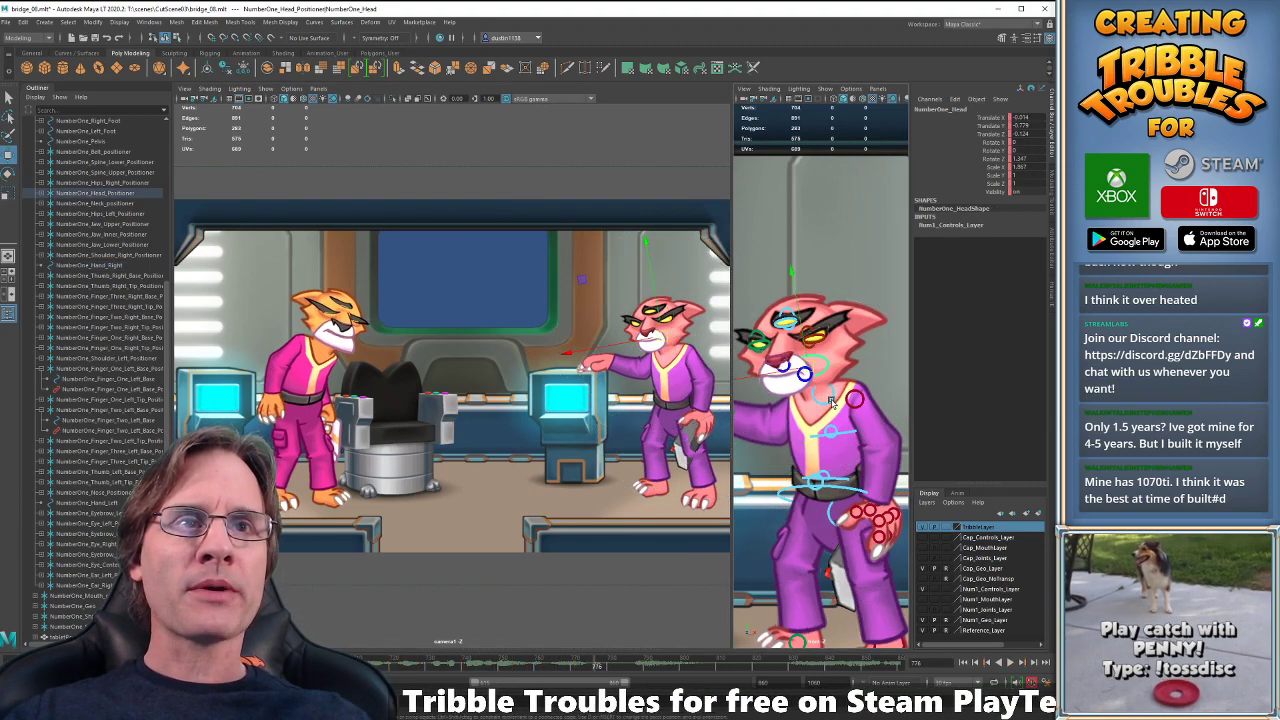
pyautogui.click(832, 400)
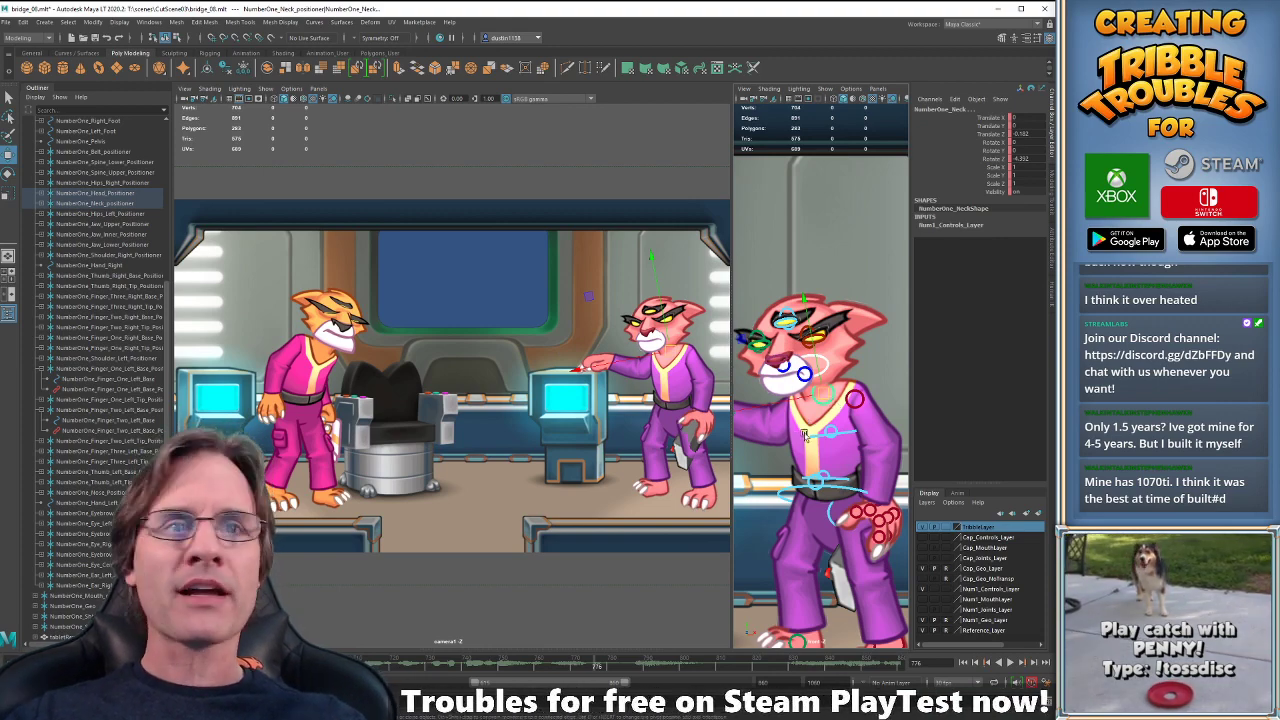
pyautogui.press('.')
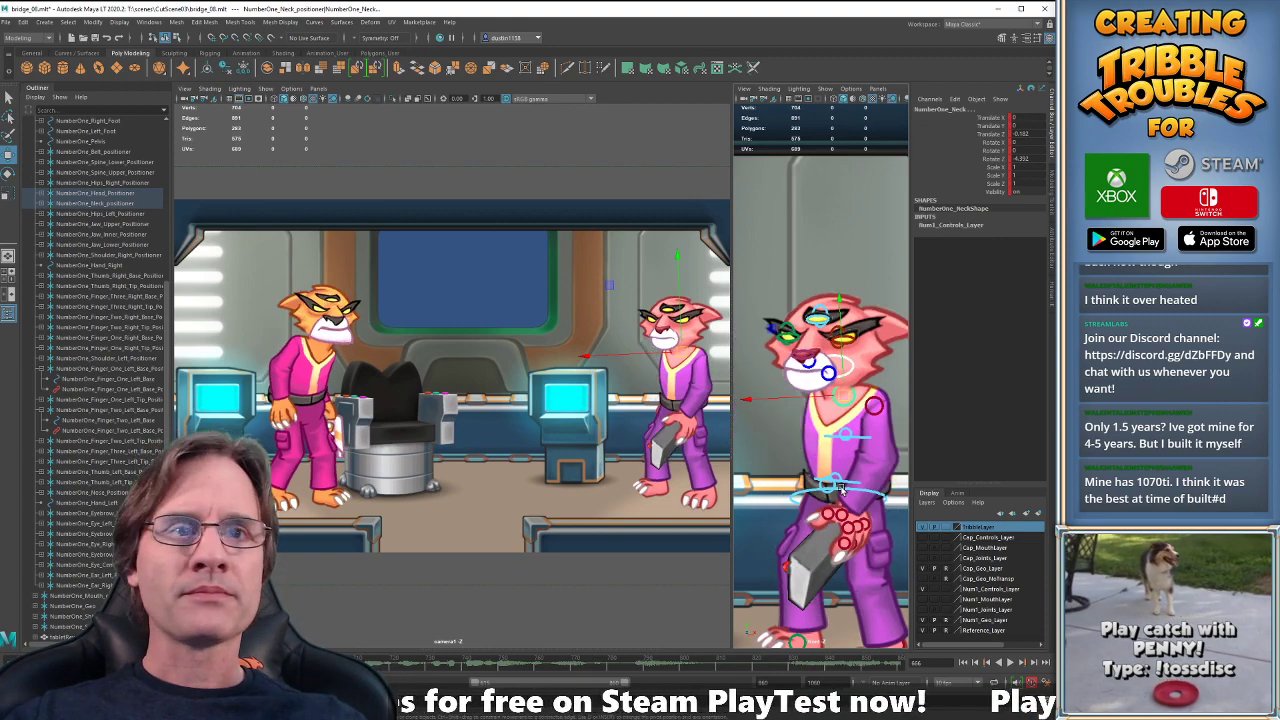
pyautogui.click(843, 489)
pyautogui.press('.')
pyautogui.press('.')
pyautogui.press('.')
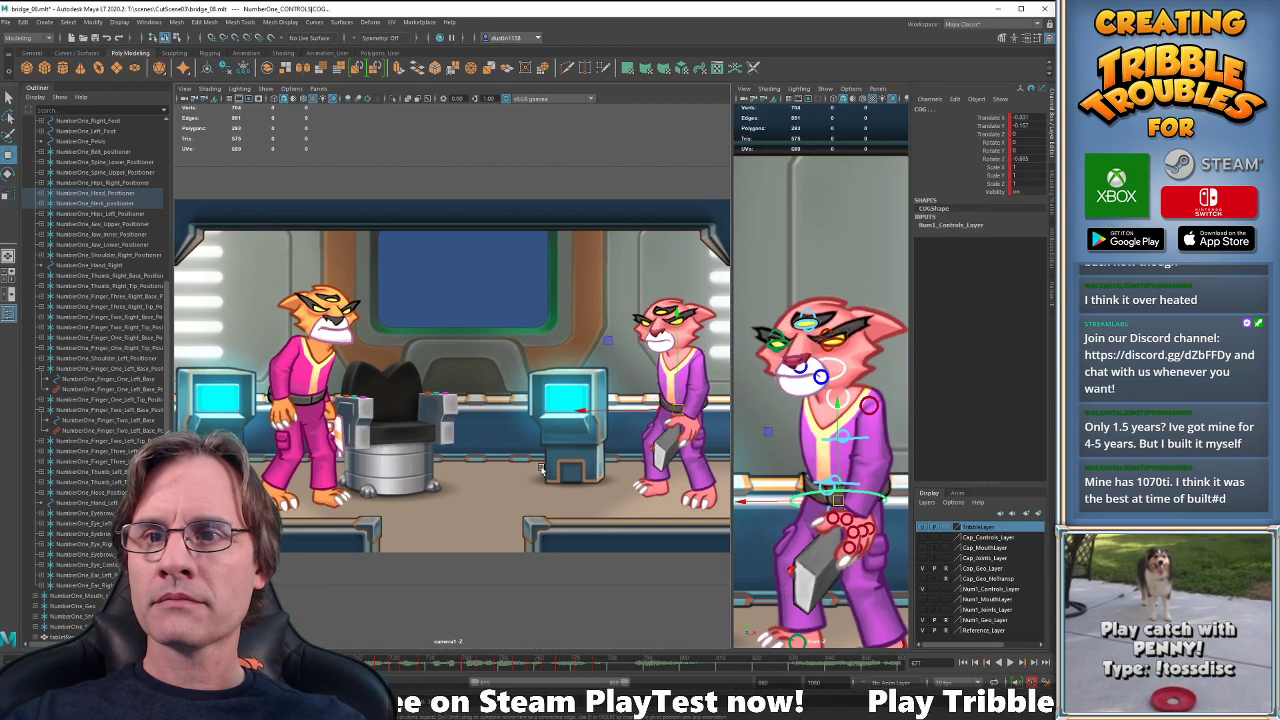
pyautogui.press('.')
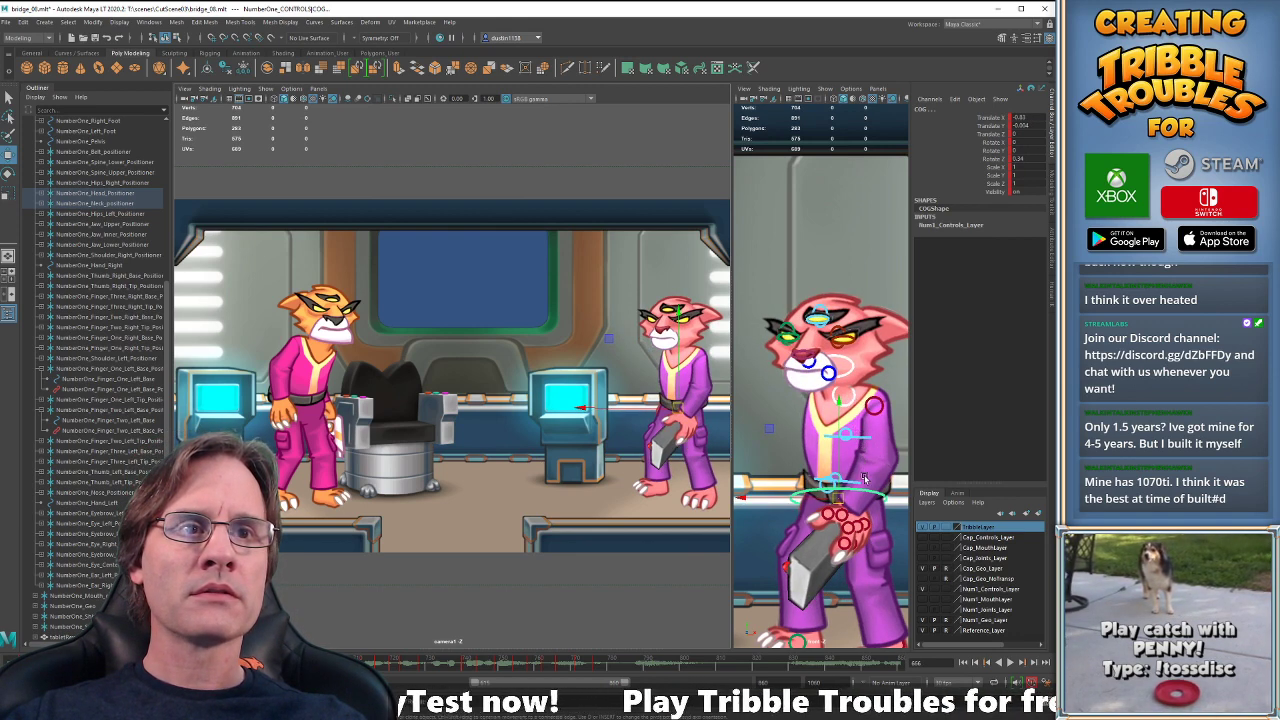
# - Return to NumberOne's neck control, step through its keys, and select NumberOne_Head ready for rotation
pyautogui.hotkey('ctrl', 'z')
pyautogui.press('e')
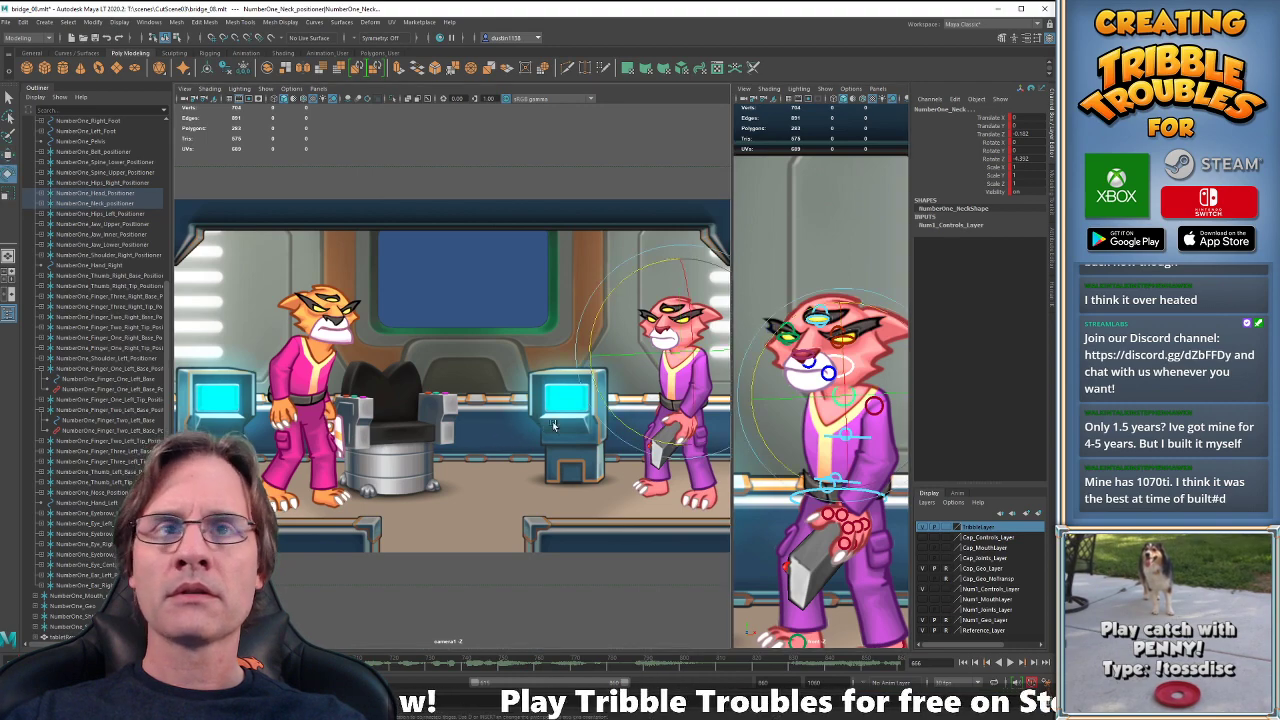
pyautogui.press('.')
pyautogui.press('.')
pyautogui.press('.')
pyautogui.press('.')
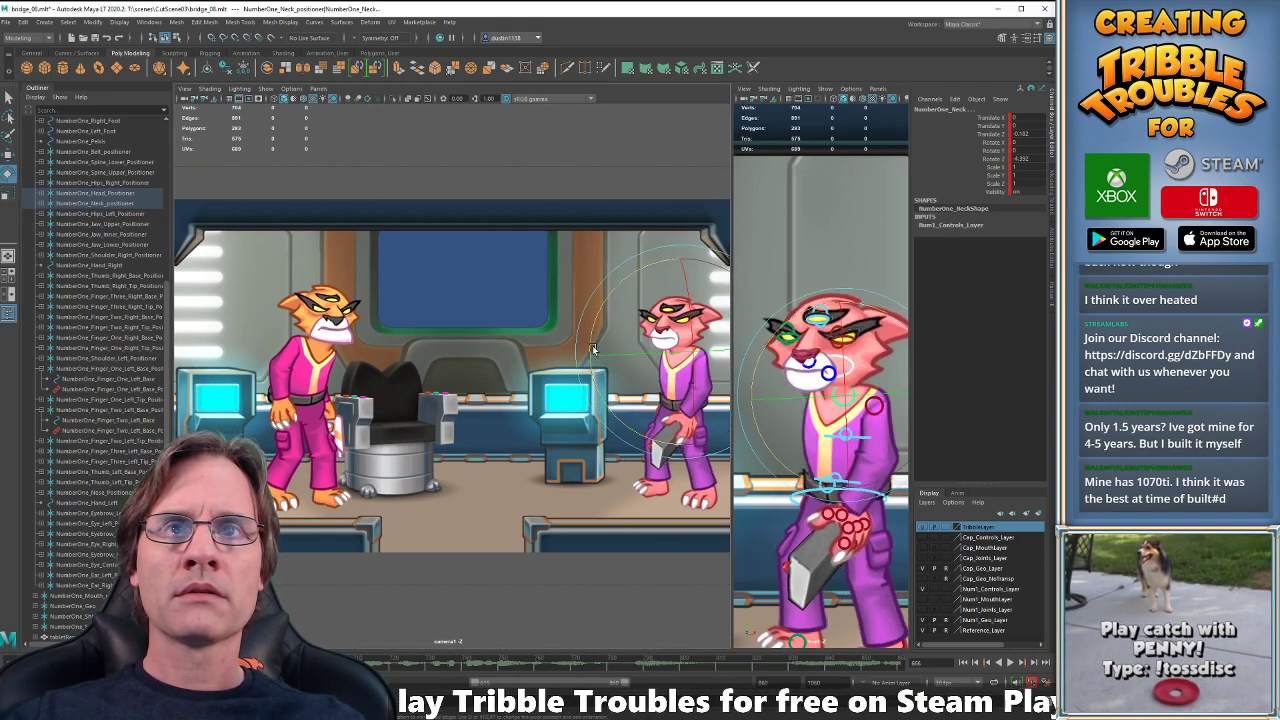
pyautogui.press('w')
pyautogui.click(845, 362)
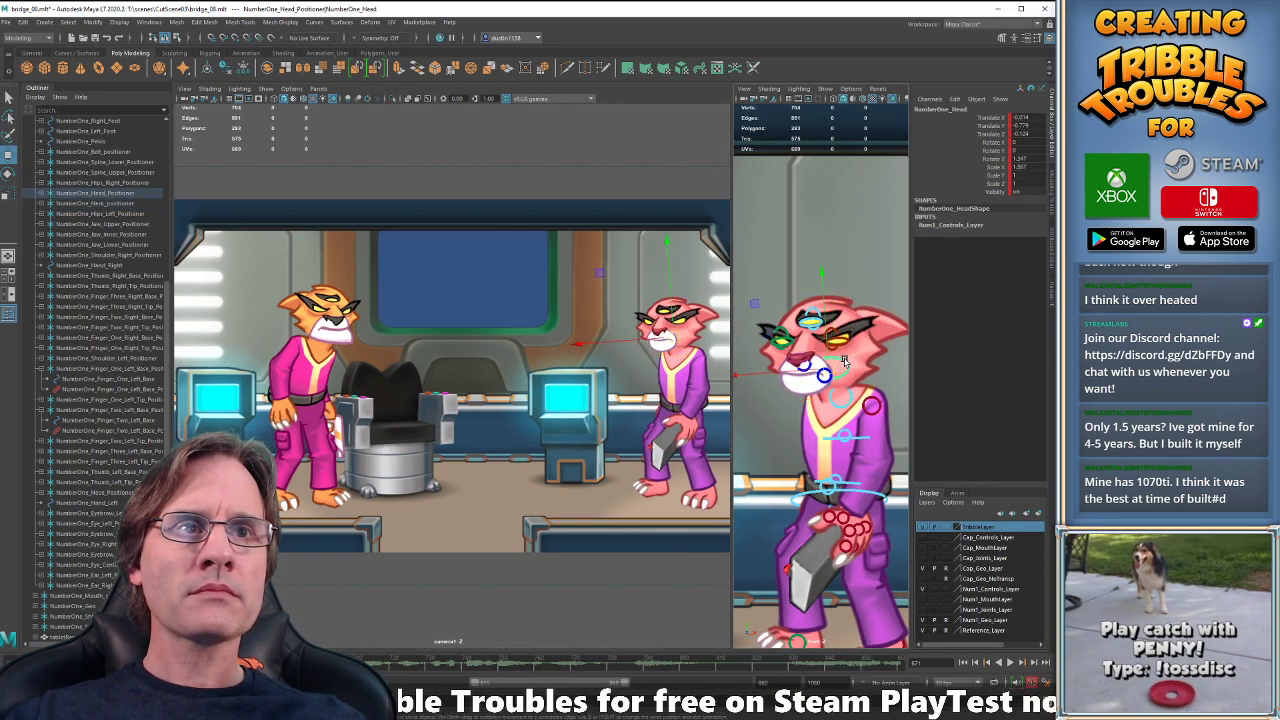
pyautogui.press('e')
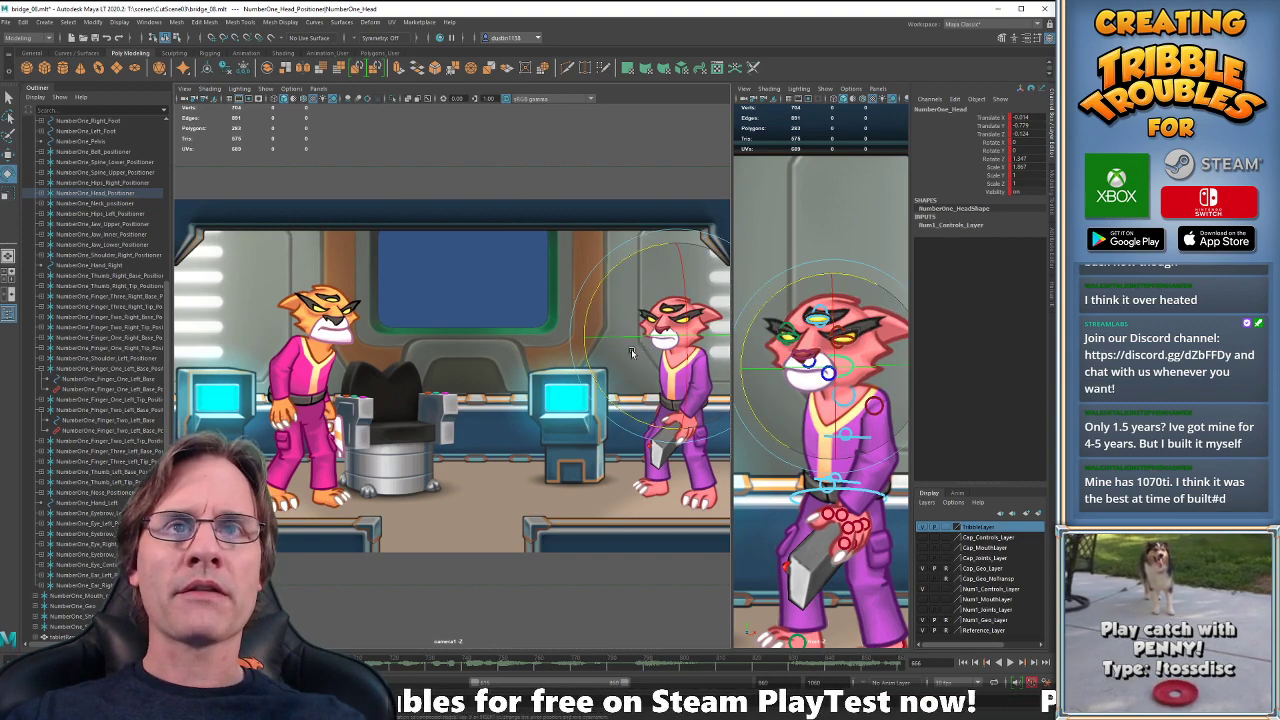
# - Rotate NumberOne_Head near the start of the shot to a Rotate Z of about 2.5, playing back and stepping through keys to compare
pyautogui.press(',')
pyautogui.press(',')
pyautogui.press(',')
pyautogui.press(',')
pyautogui.press(',')
pyautogui.press(',')
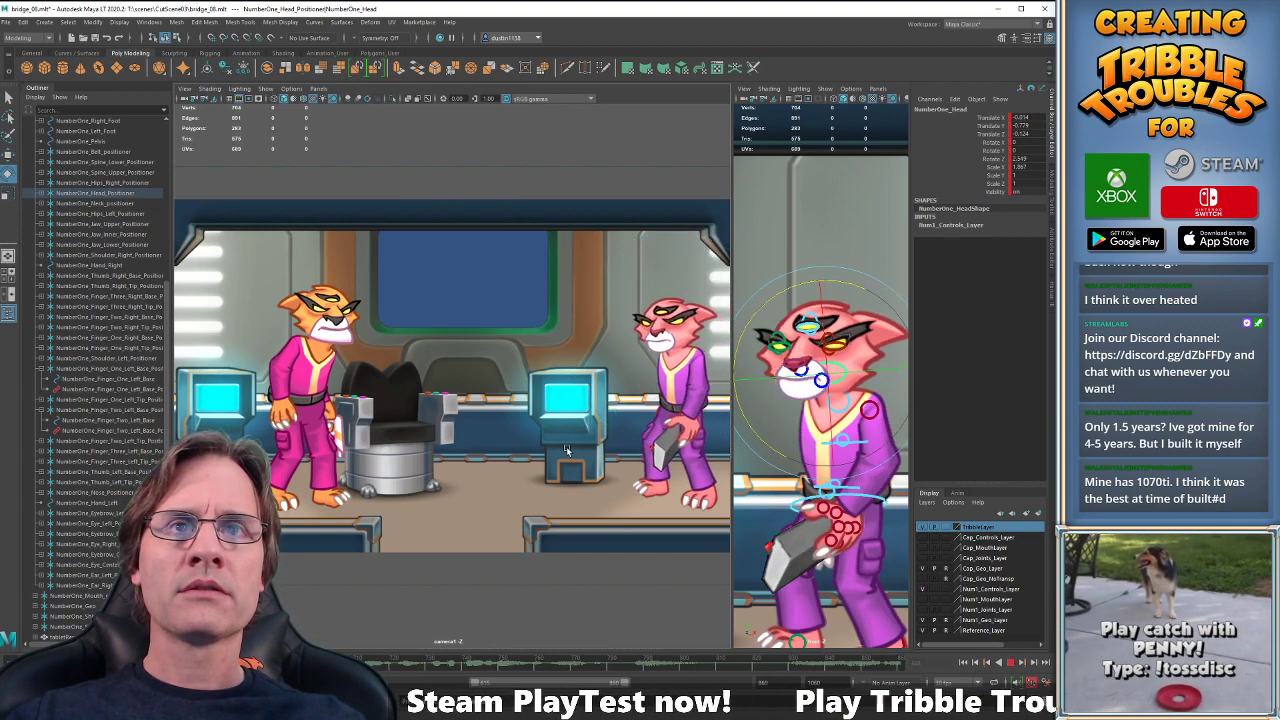
pyautogui.press(',')
pyautogui.press('.')
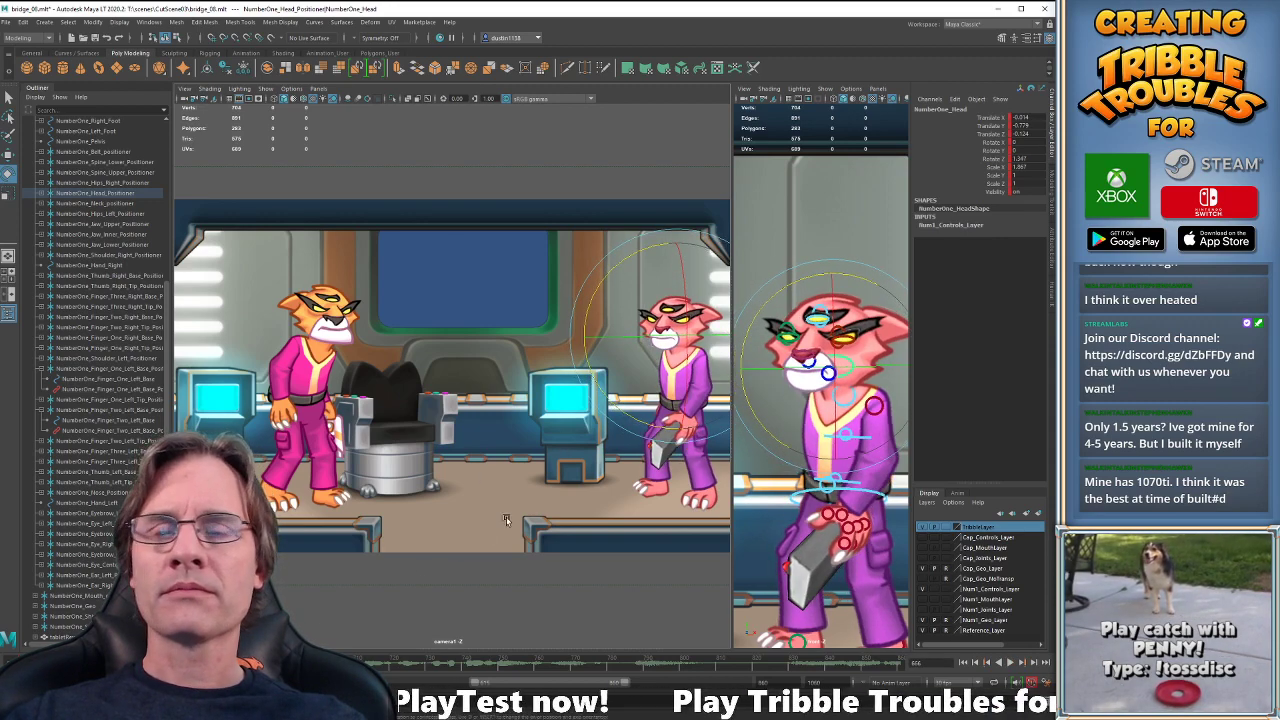
pyautogui.press(',')
pyautogui.press(',')
pyautogui.press(',')
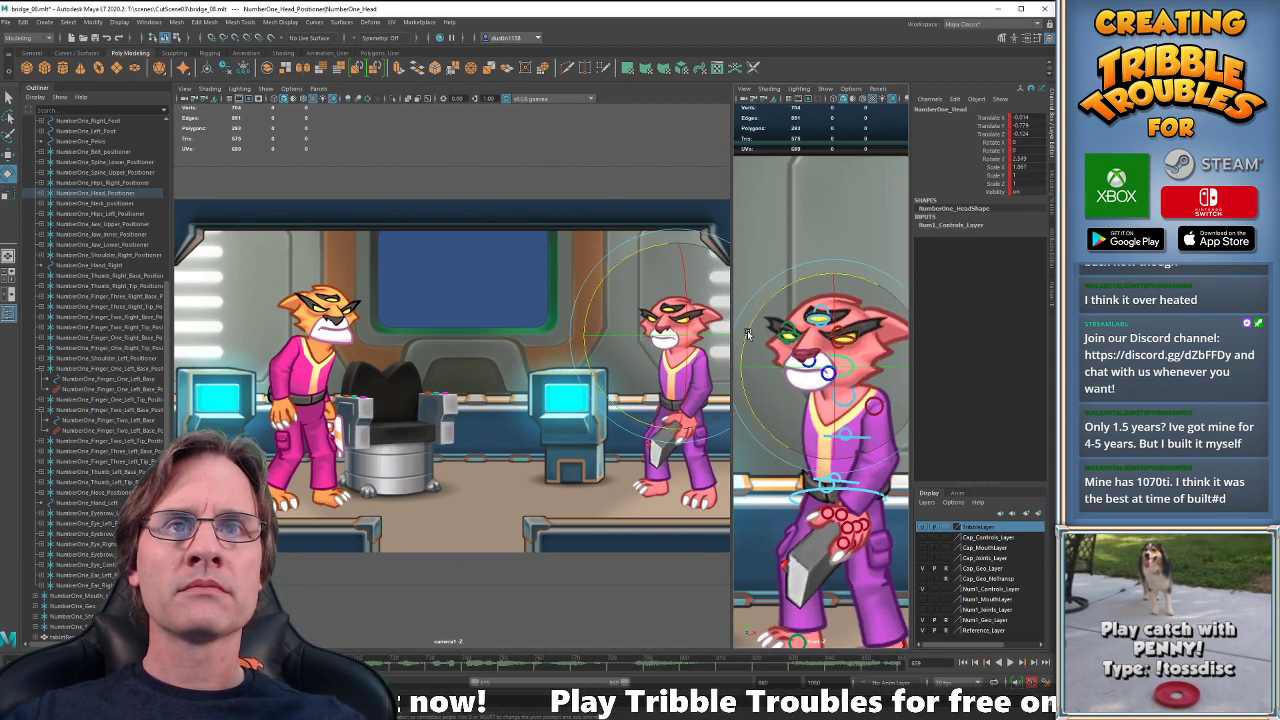
# - Rotate NumberOne_Head further at frame 671, stepping back and forth to compare it with the adjacent keys
pyautogui.press('.')
pyautogui.press('.')
pyautogui.press(',')
pyautogui.press(',')
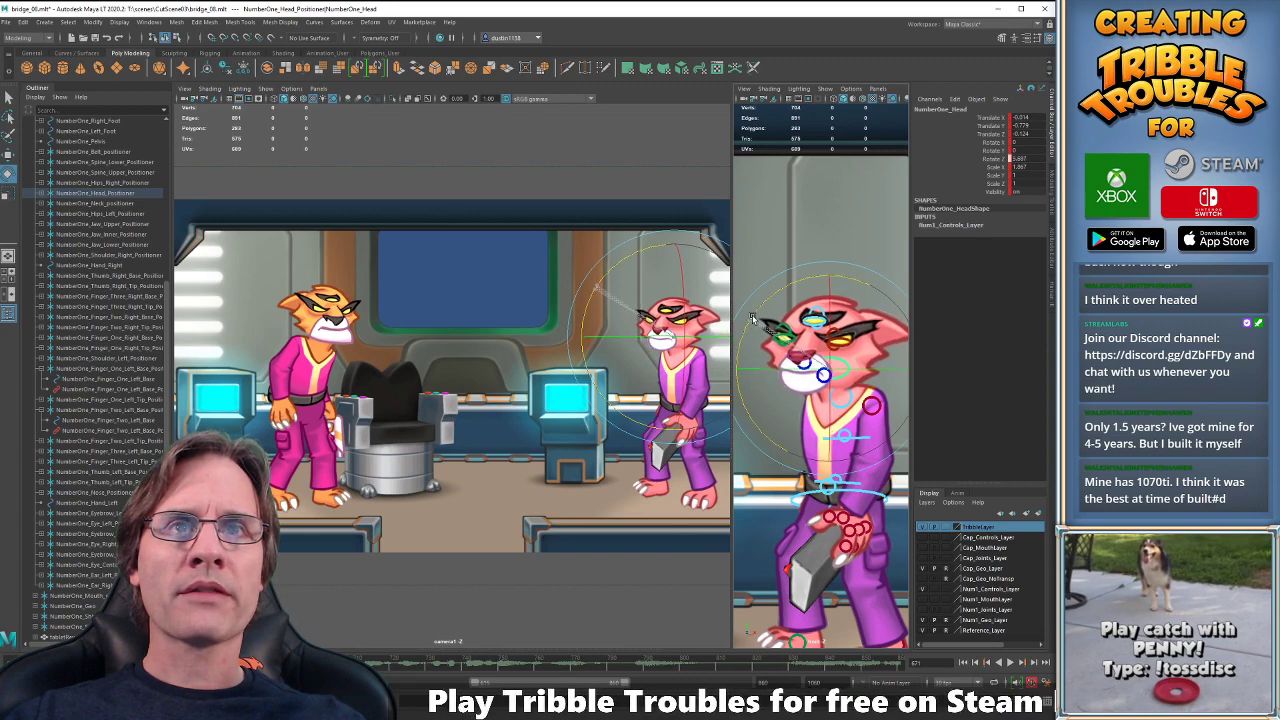
pyautogui.press(',')
pyautogui.press(',')
pyautogui.press(',')
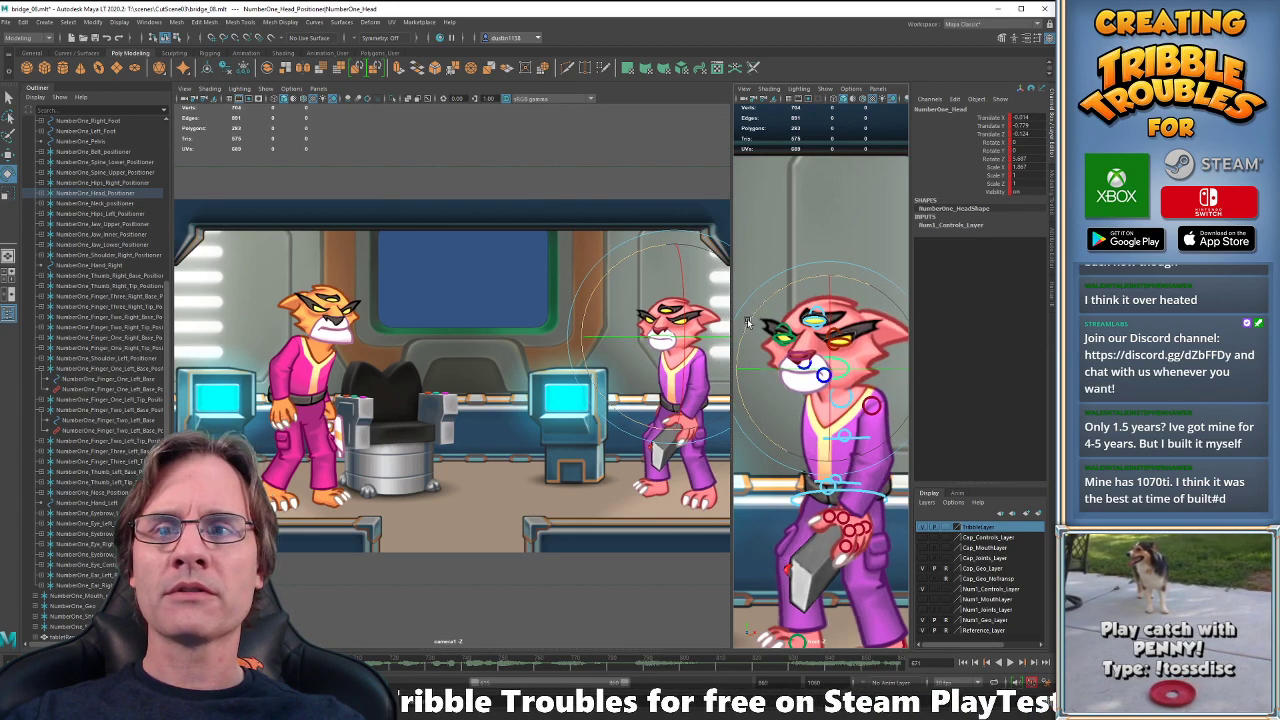
pyautogui.press('.')
pyautogui.press('.')
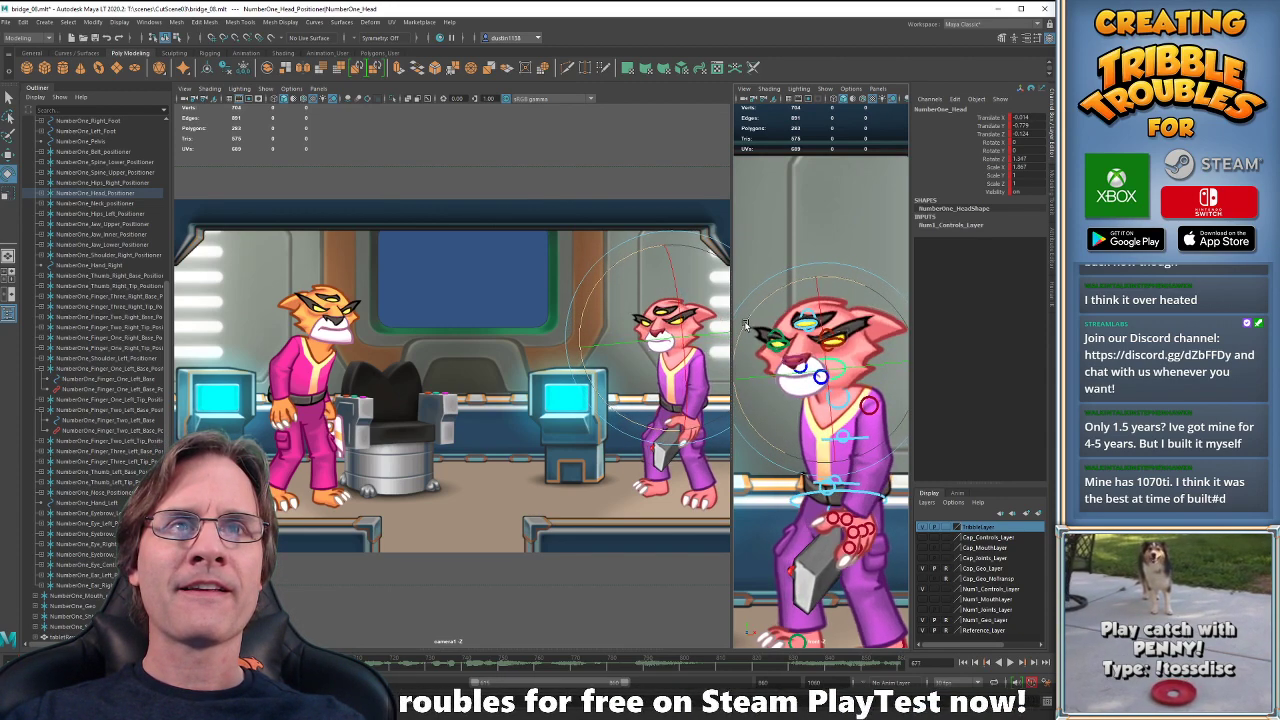
# - Undo the small test rotation of NumberOne_Head and play back the shot to review the head motion
pyautogui.moveTo(745, 323); pyautogui.dragTo(746, 320)
pyautogui.hotkey('ctrl', 'z')
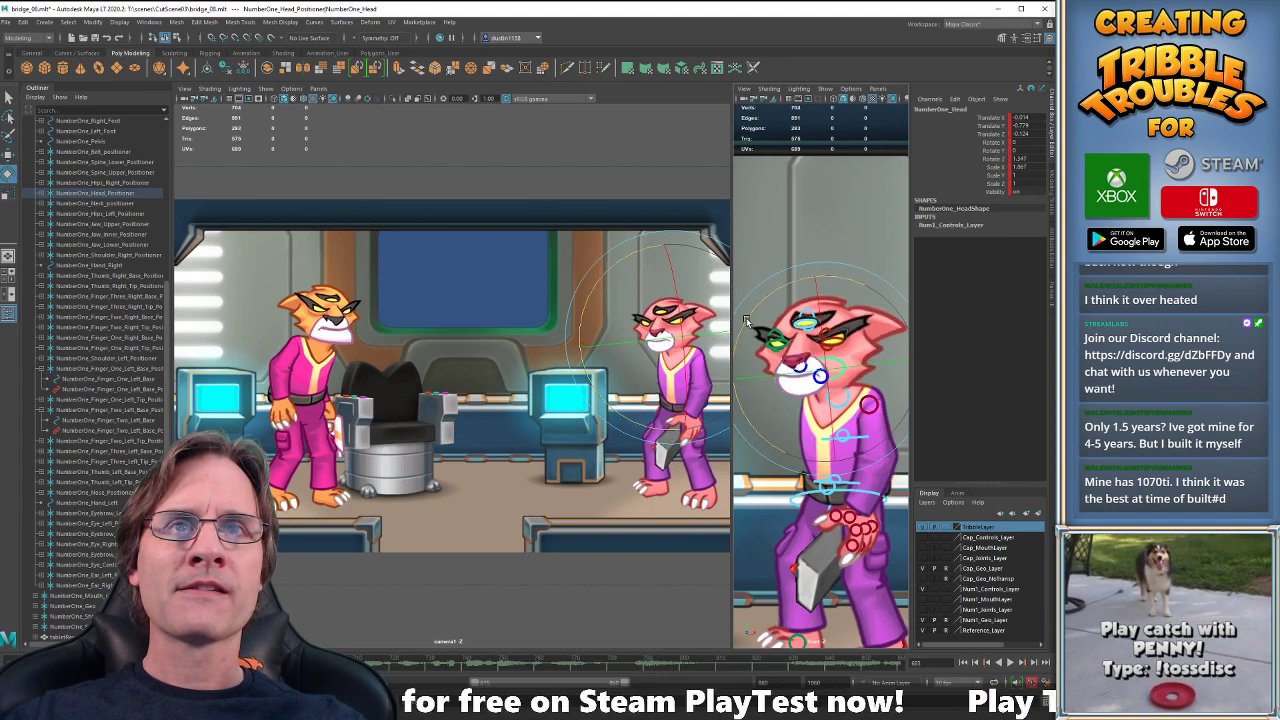
pyautogui.hotkey('alt', 'v')
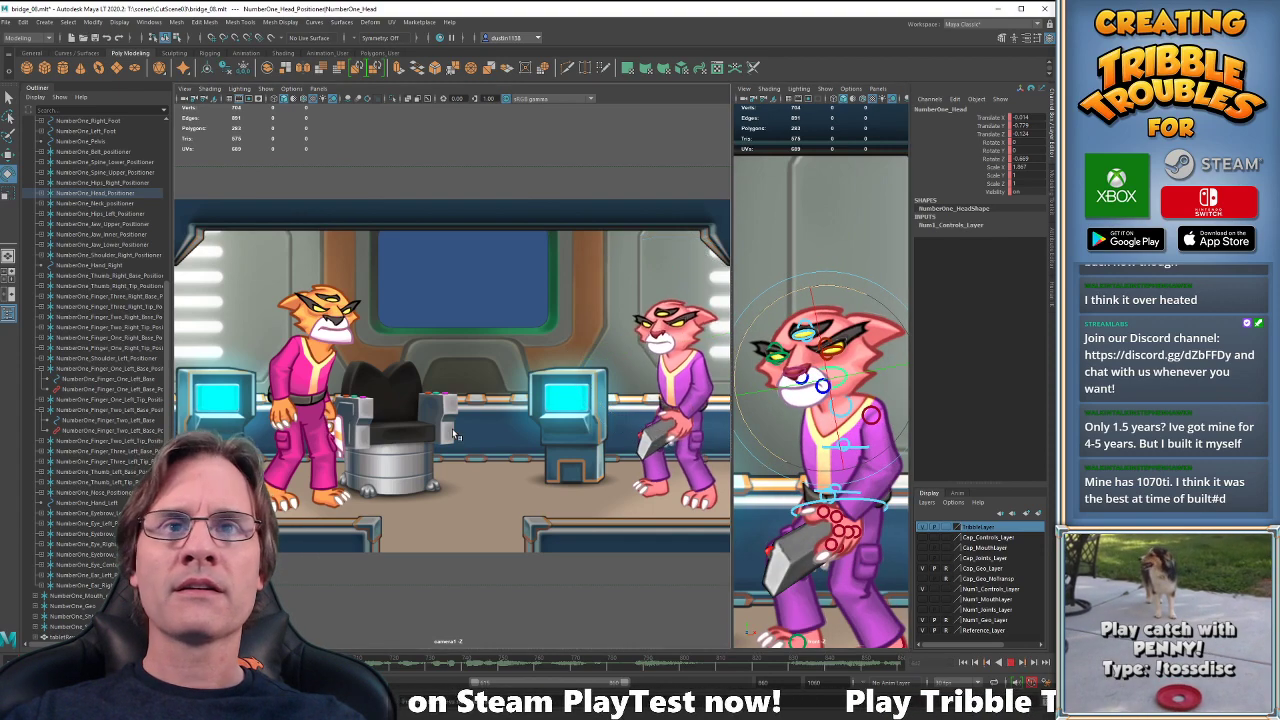
pyautogui.hotkey('alt', 'v')
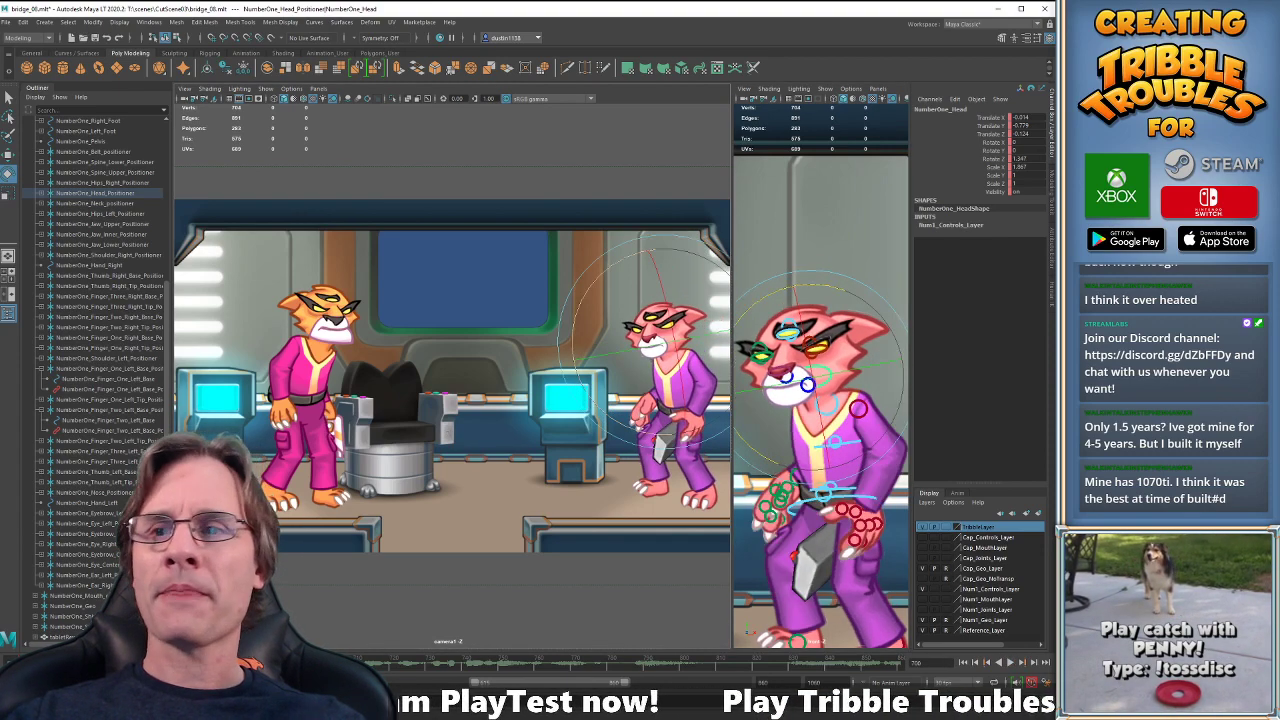
pyautogui.hotkey('alt', 'v')
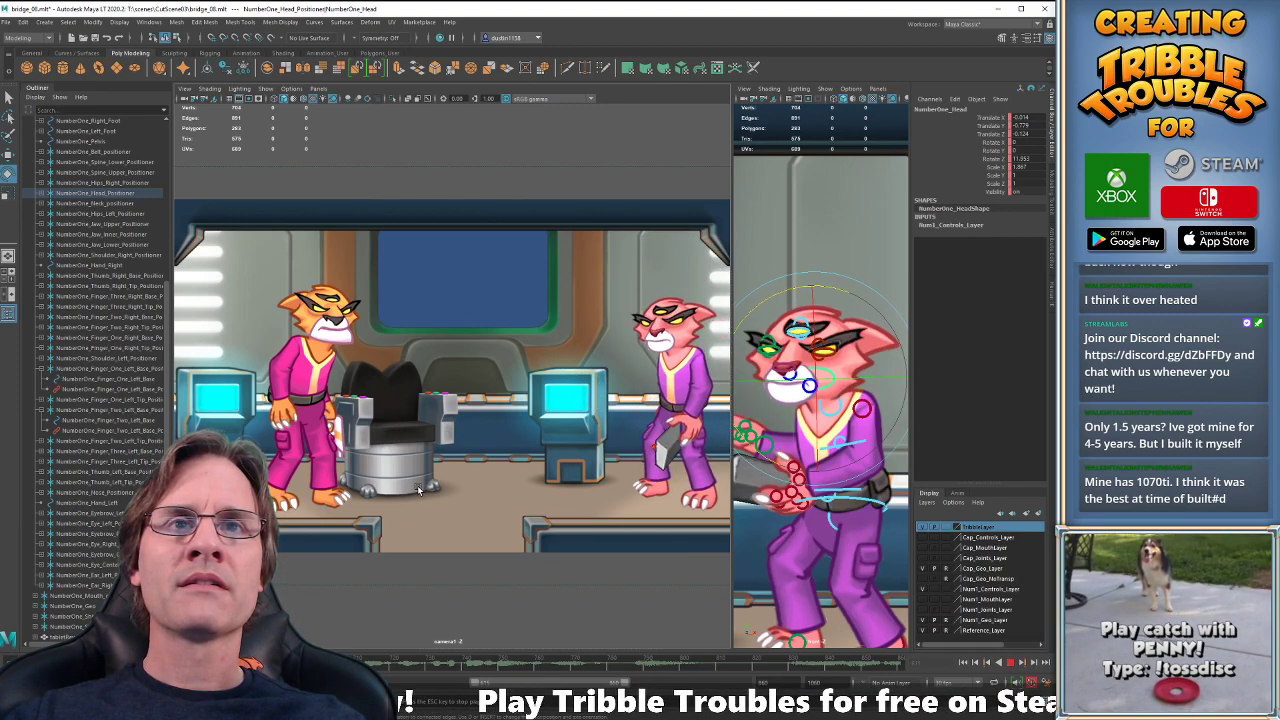
pyautogui.hotkey('alt', 'v')
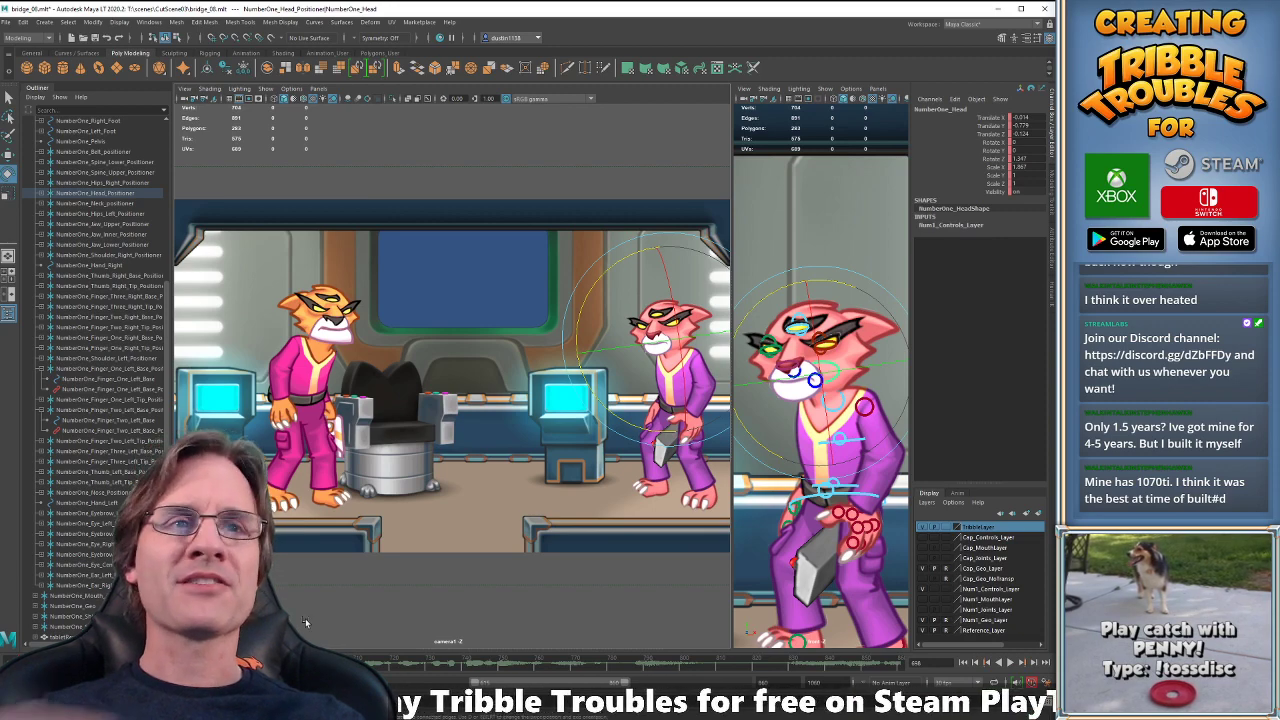
# - Check NumberOne's neck and COG controls against playback, and return to NumberOne_Head at frame 696
pyautogui.press('w')
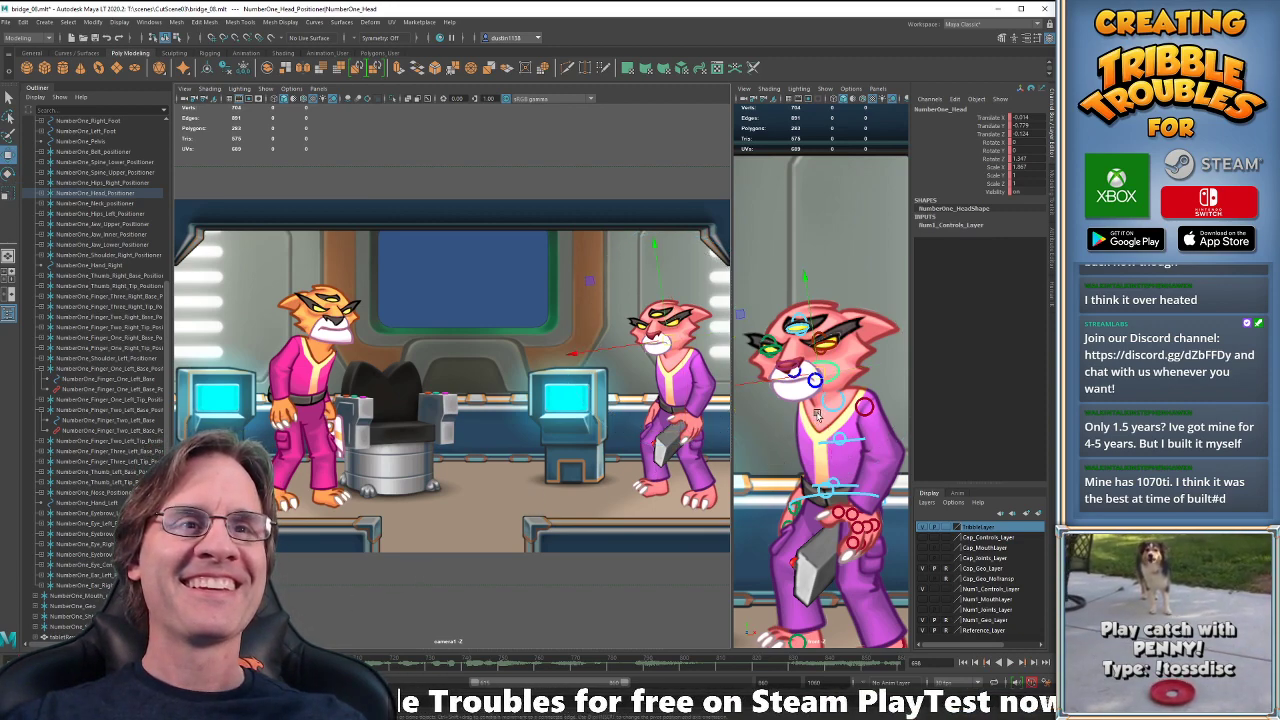
pyautogui.click(848, 500)
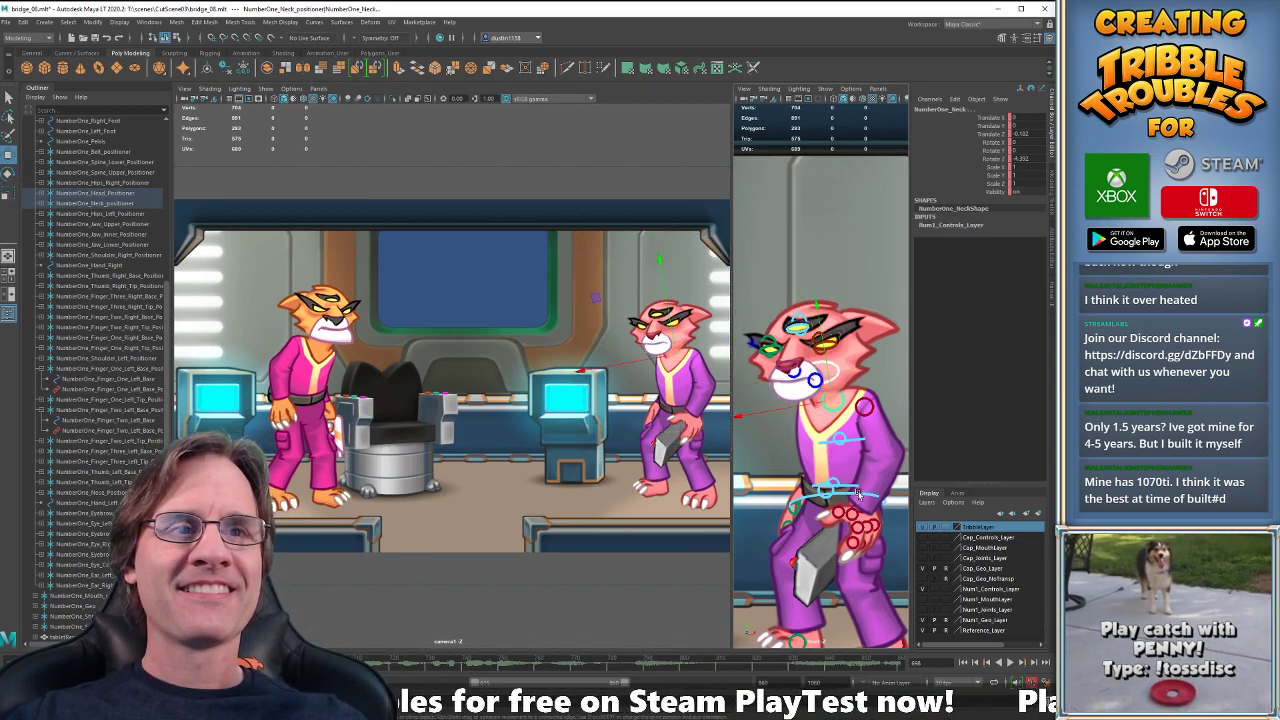
pyautogui.click(858, 494)
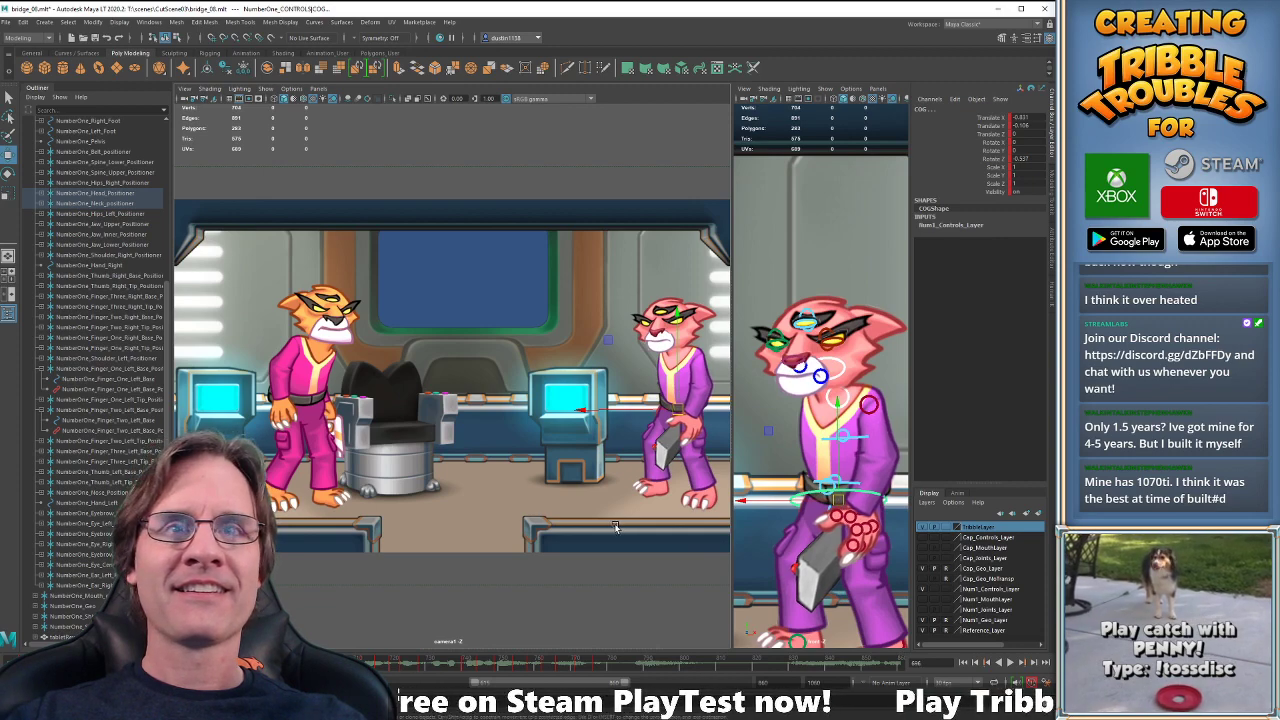
pyautogui.hotkey('alt', 'v')
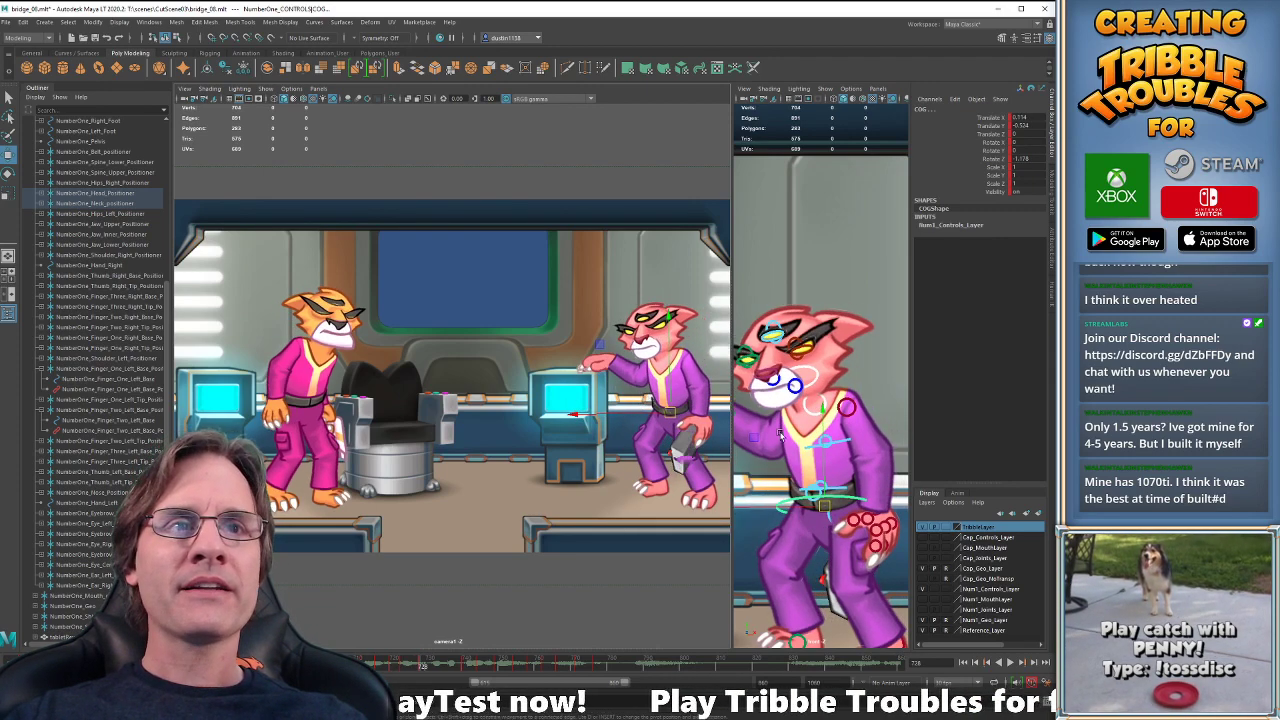
pyautogui.click(811, 387)
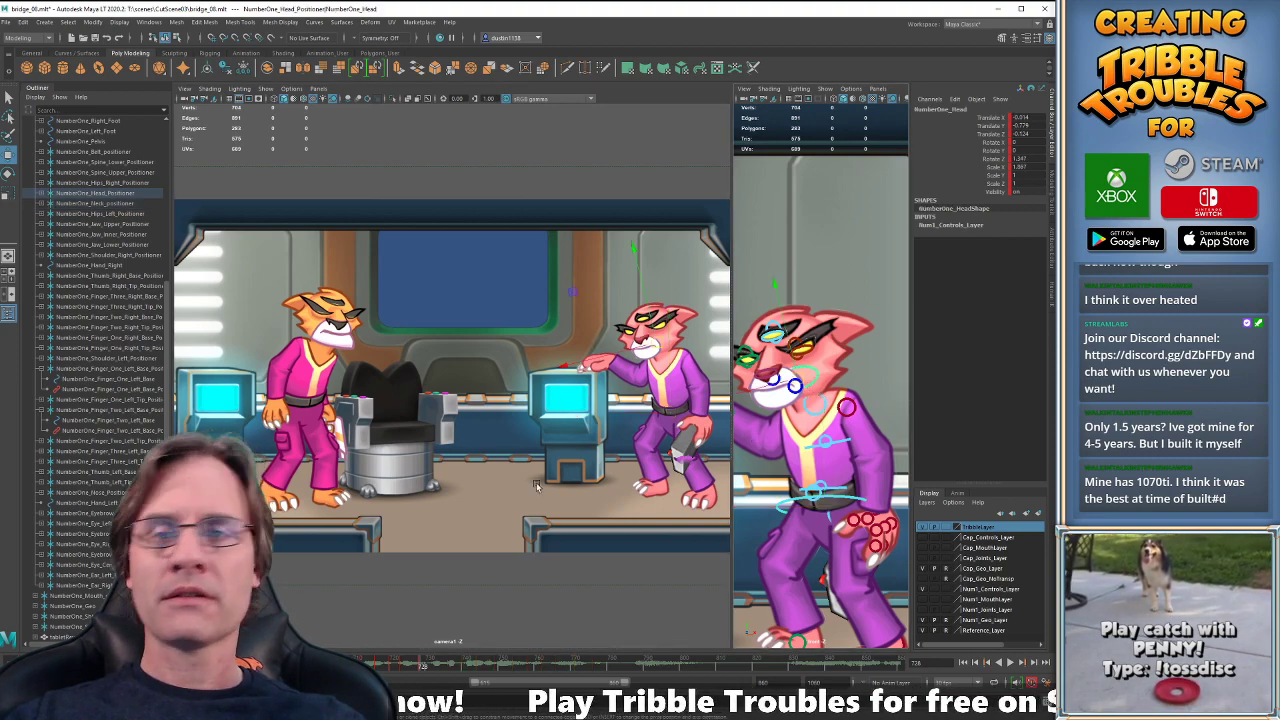
pyautogui.click(259, 663)
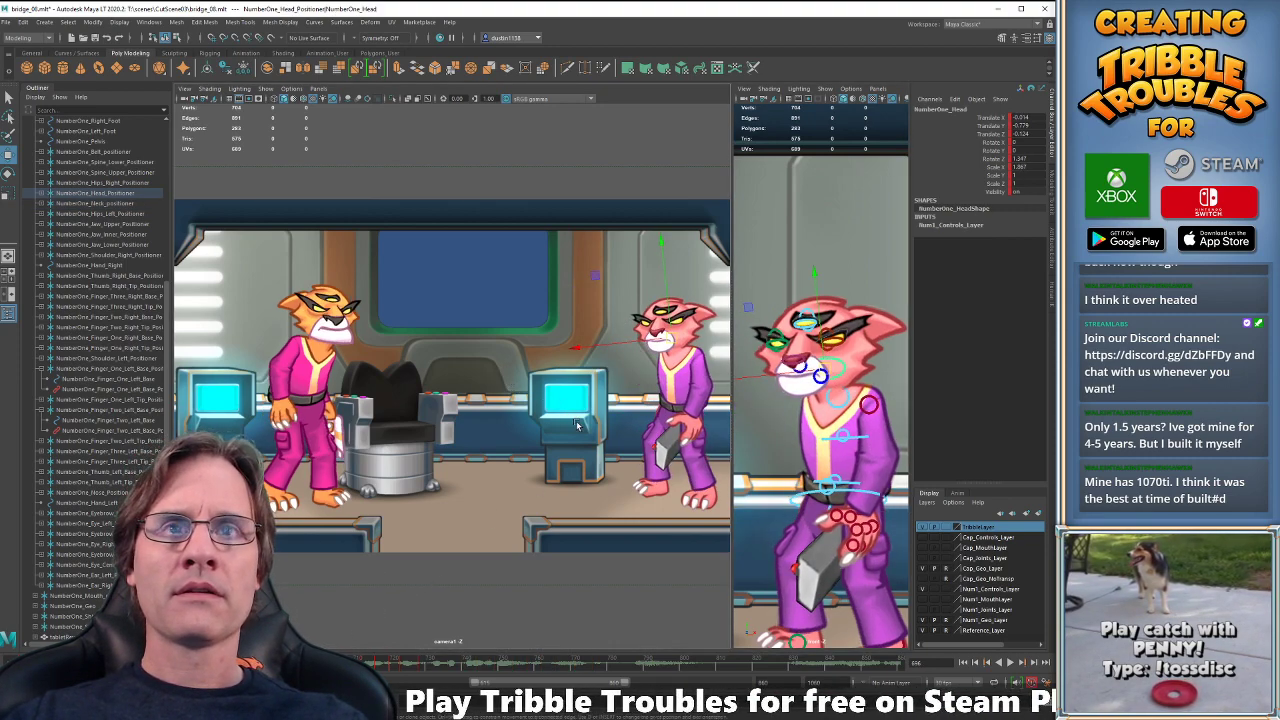
# - Rotate NumberOne_Head at frame 700 to a Rotate Z of about 7.8, comparing it with the key at frame 696
pyautogui.press('e')
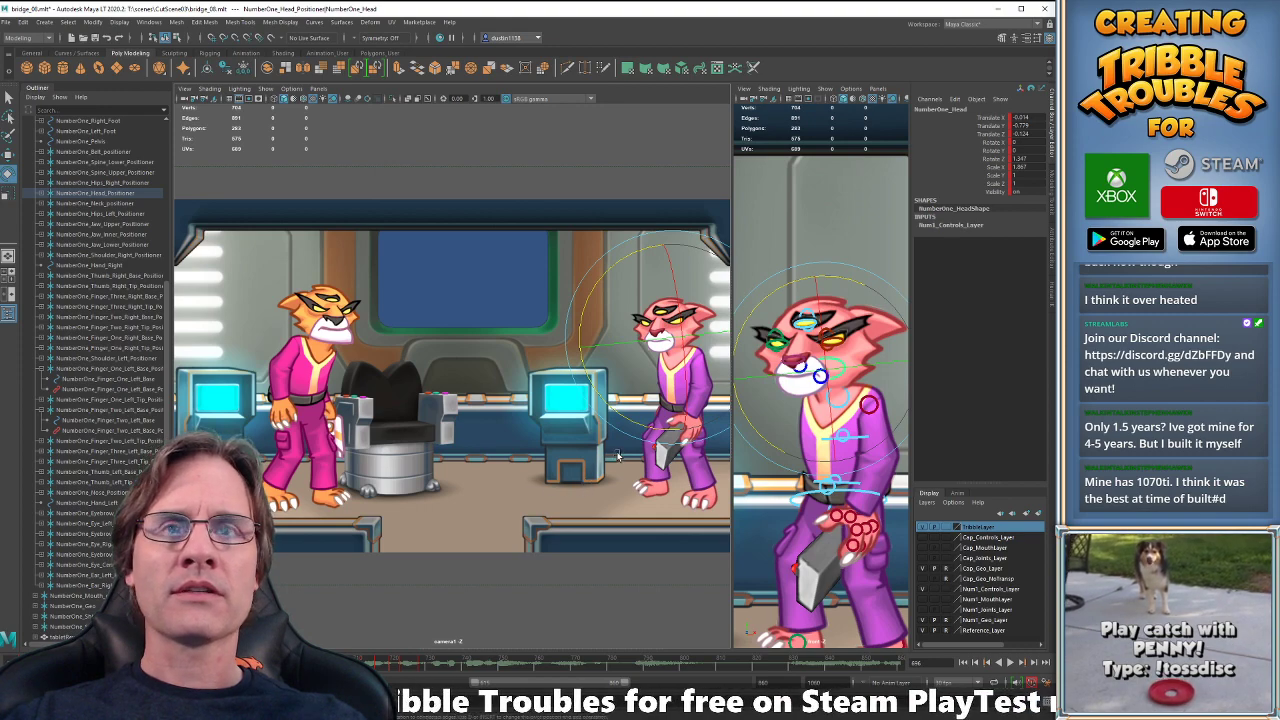
pyautogui.hotkey('alt', 'v')
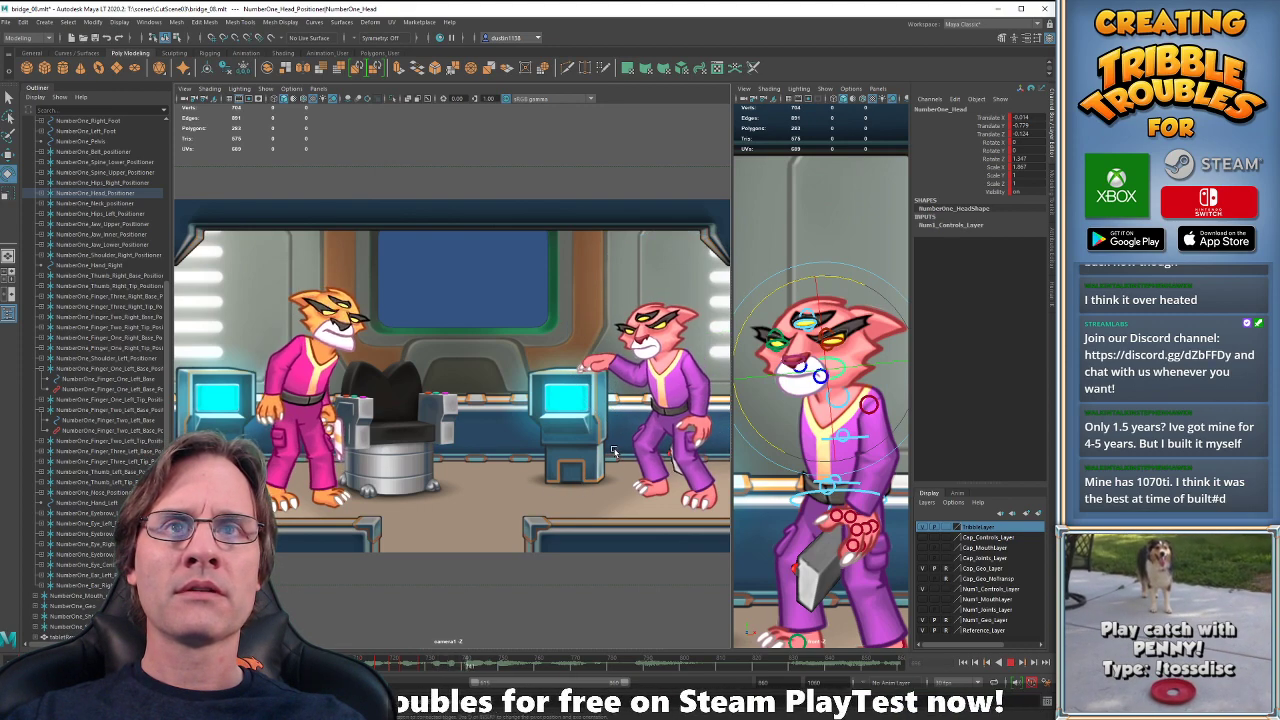
pyautogui.hotkey('alt', 'v')
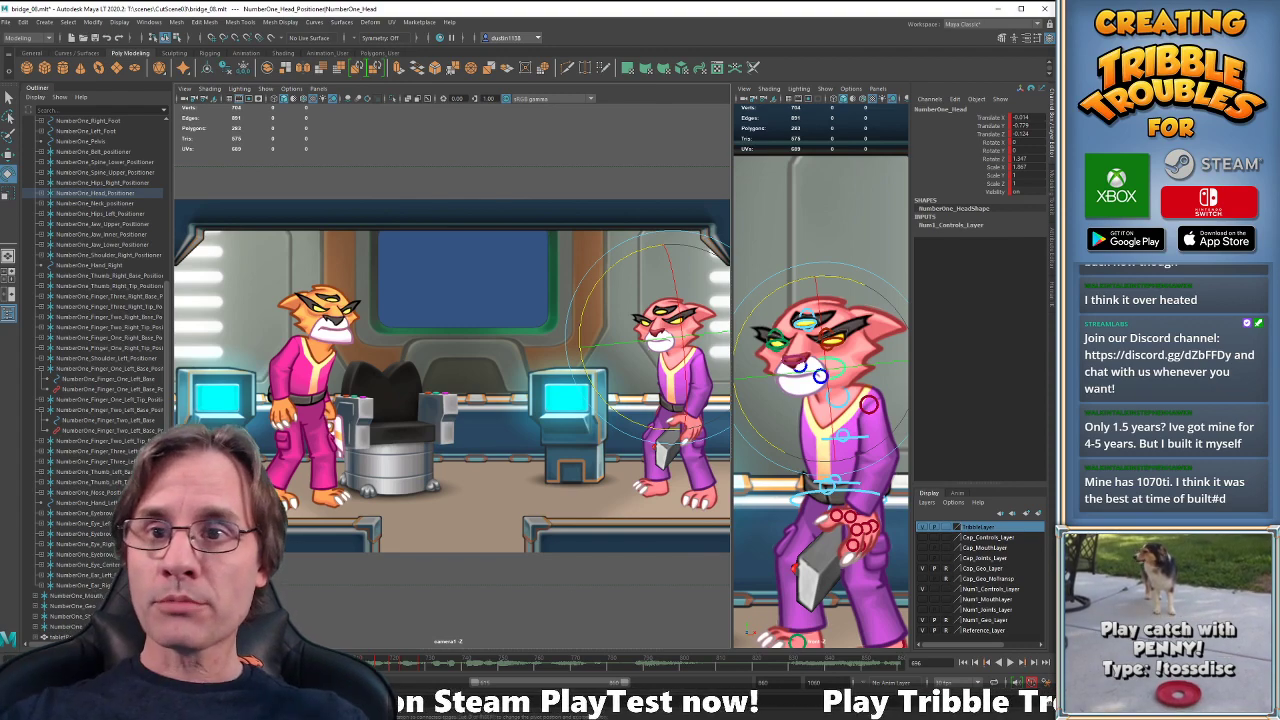
pyautogui.press('.')
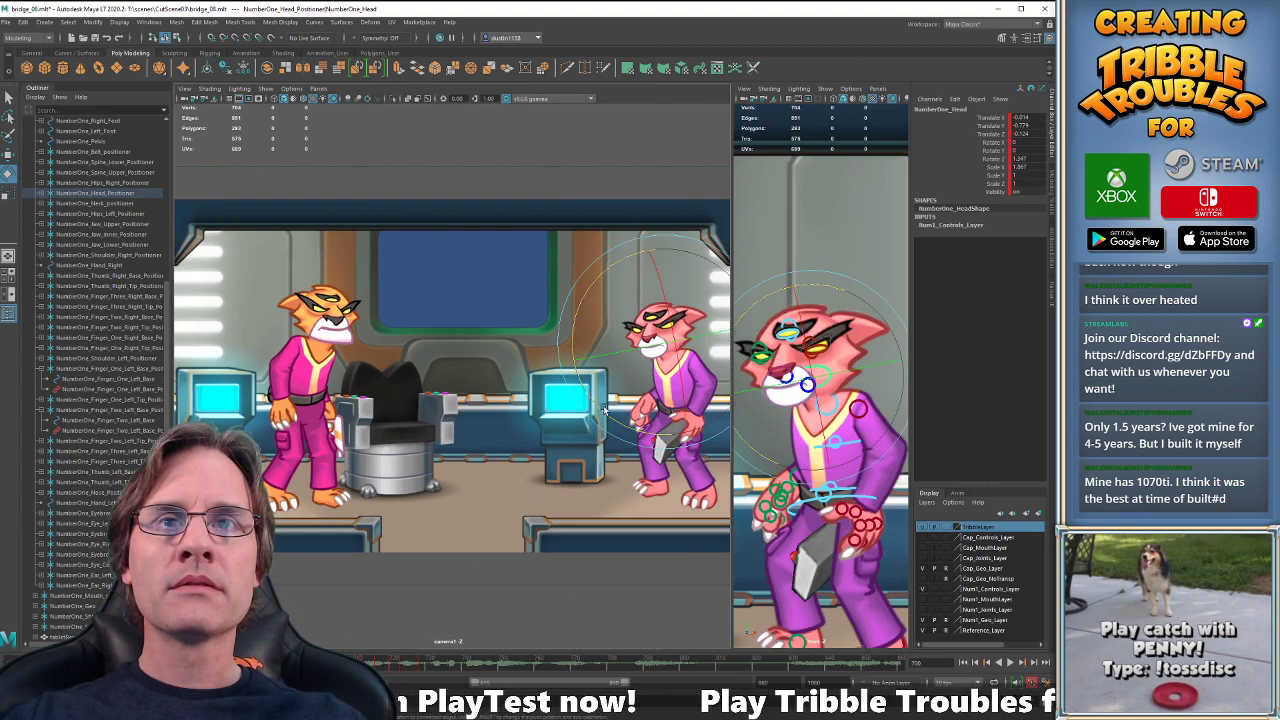
pyautogui.press(',')
pyautogui.press('.')
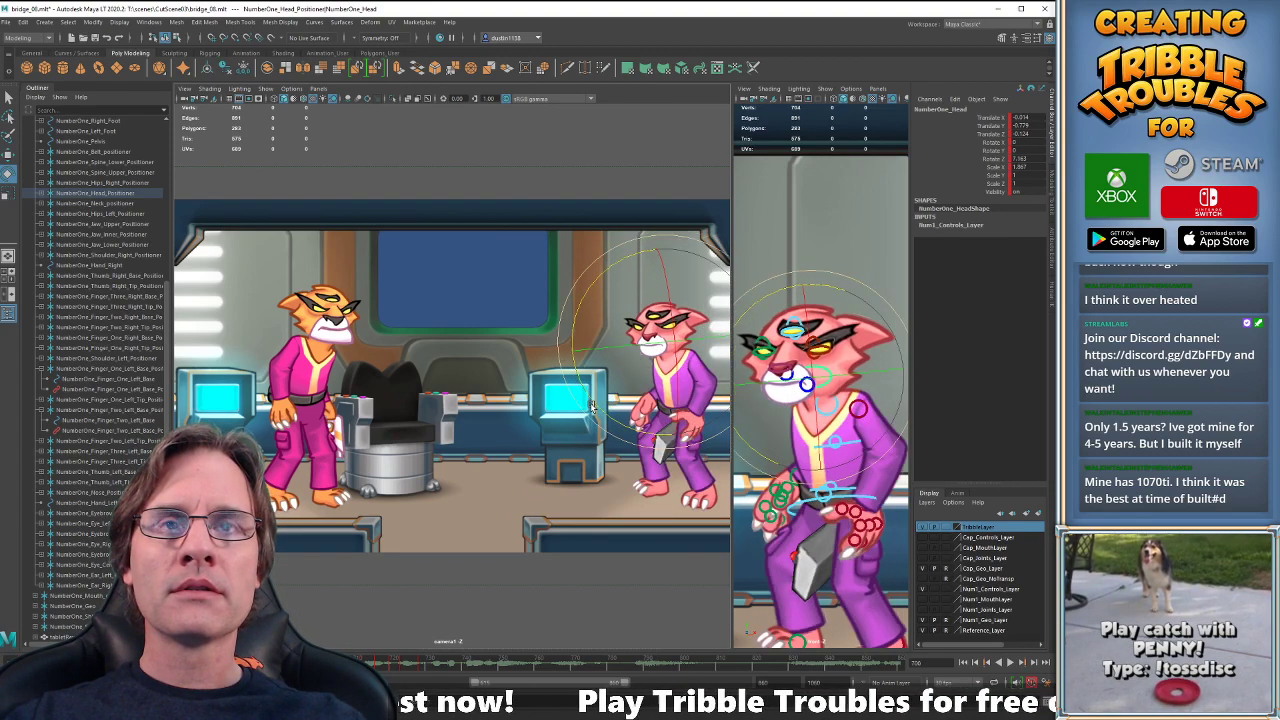
pyautogui.press('.')
pyautogui.press(',')
pyautogui.press(',')
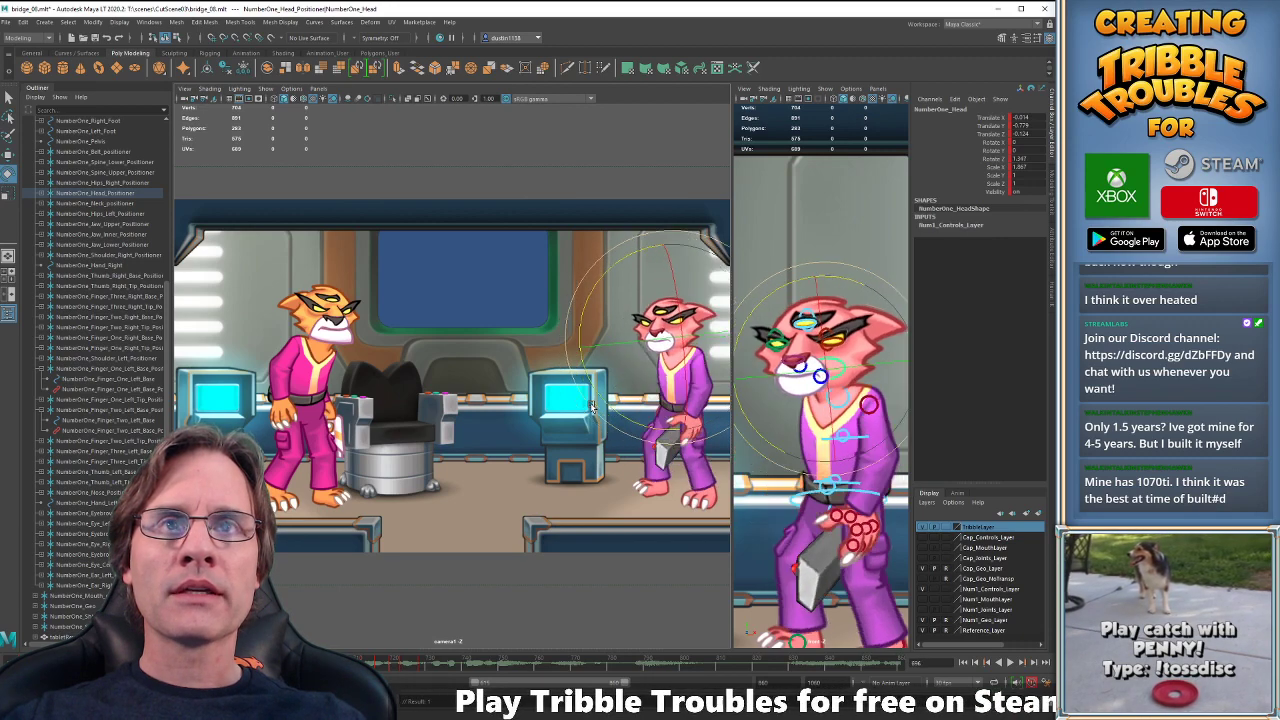
pyautogui.press('.')
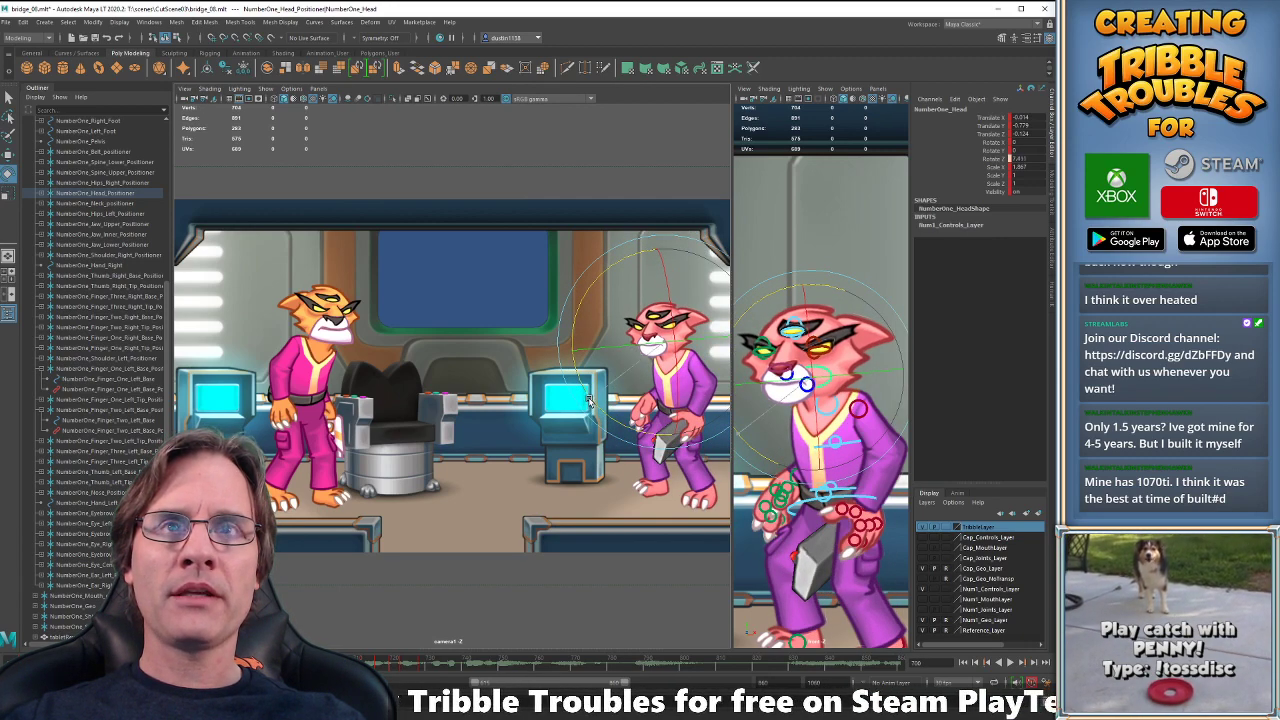
pyautogui.press('.')
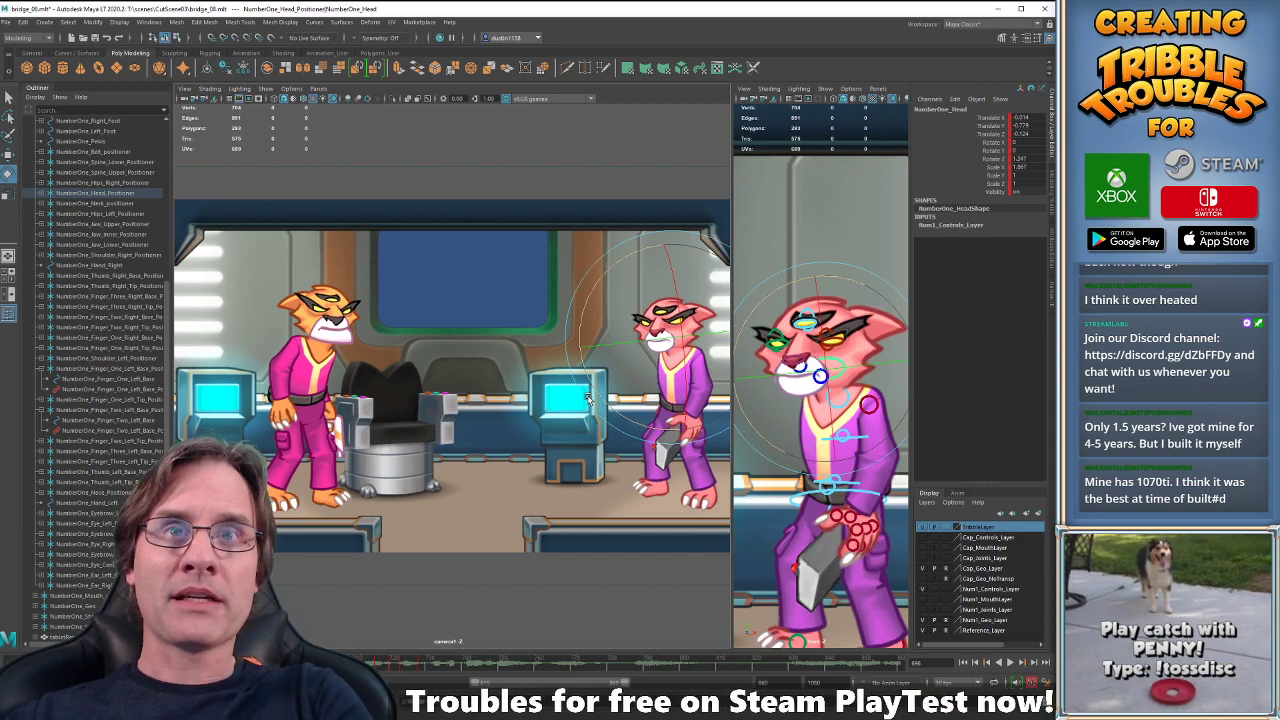
# - Step back and forth through the keys from frame 696 to 712 to examine how NumberOne's head moves between poses
pyautogui.press('.')
pyautogui.press('.')
pyautogui.press('.')
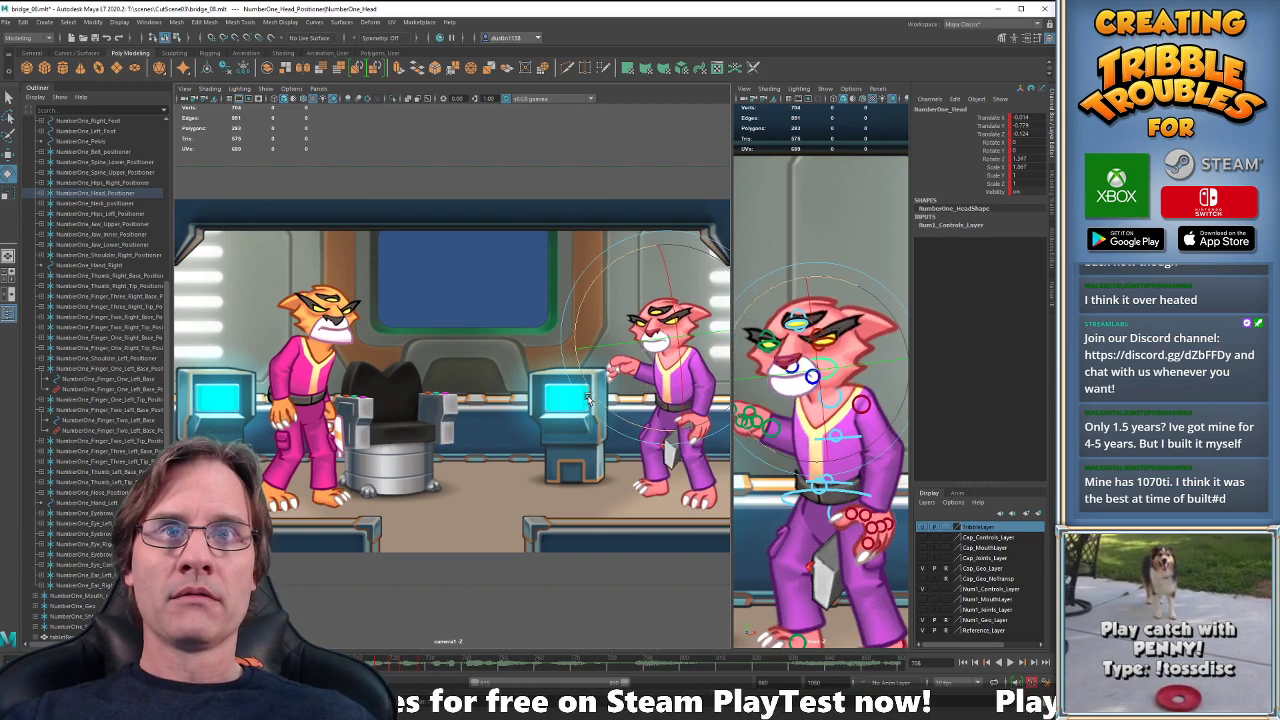
pyautogui.press(',')
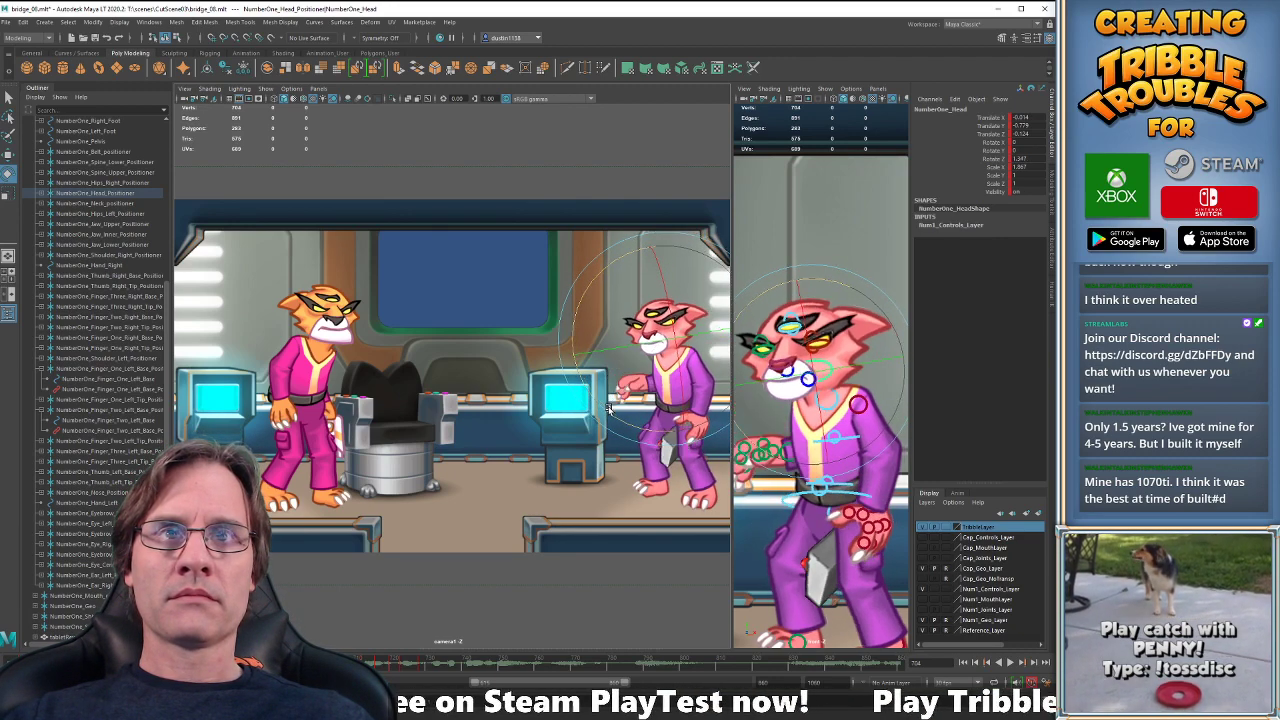
pyautogui.press('.')
pyautogui.press('.')
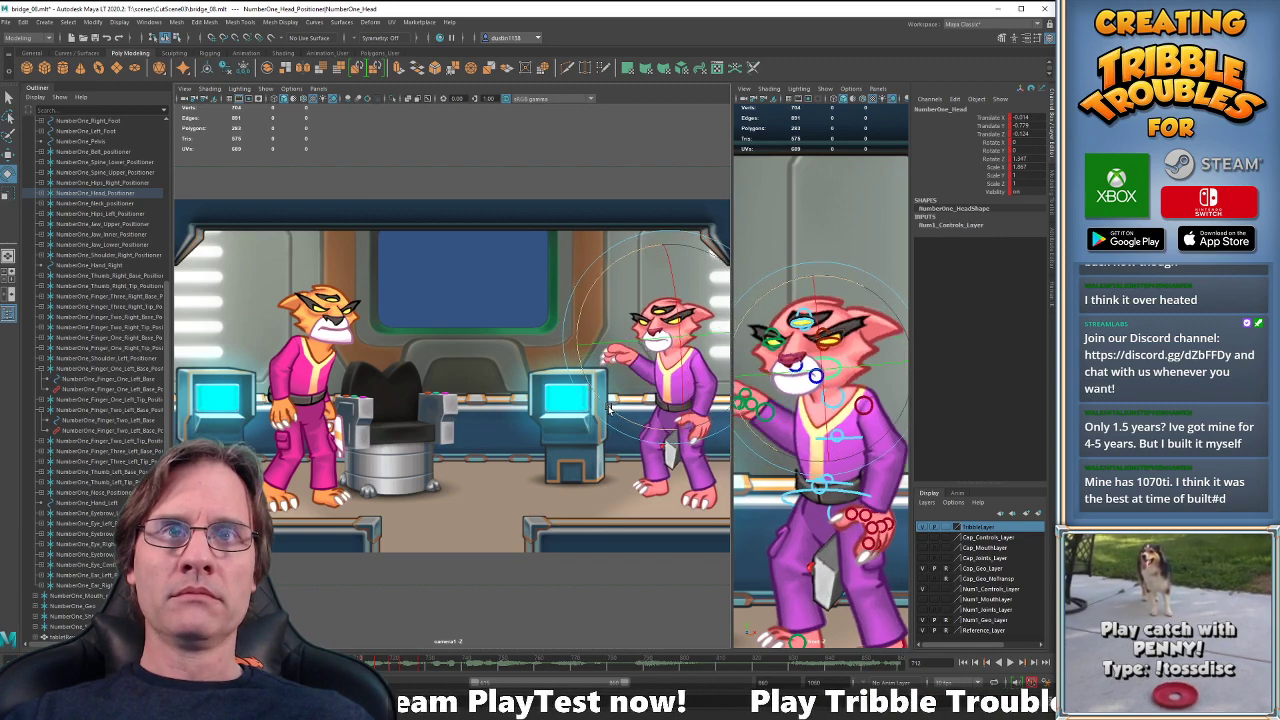
pyautogui.press(',')
pyautogui.press(',')
pyautogui.press('.')
pyautogui.press('.')
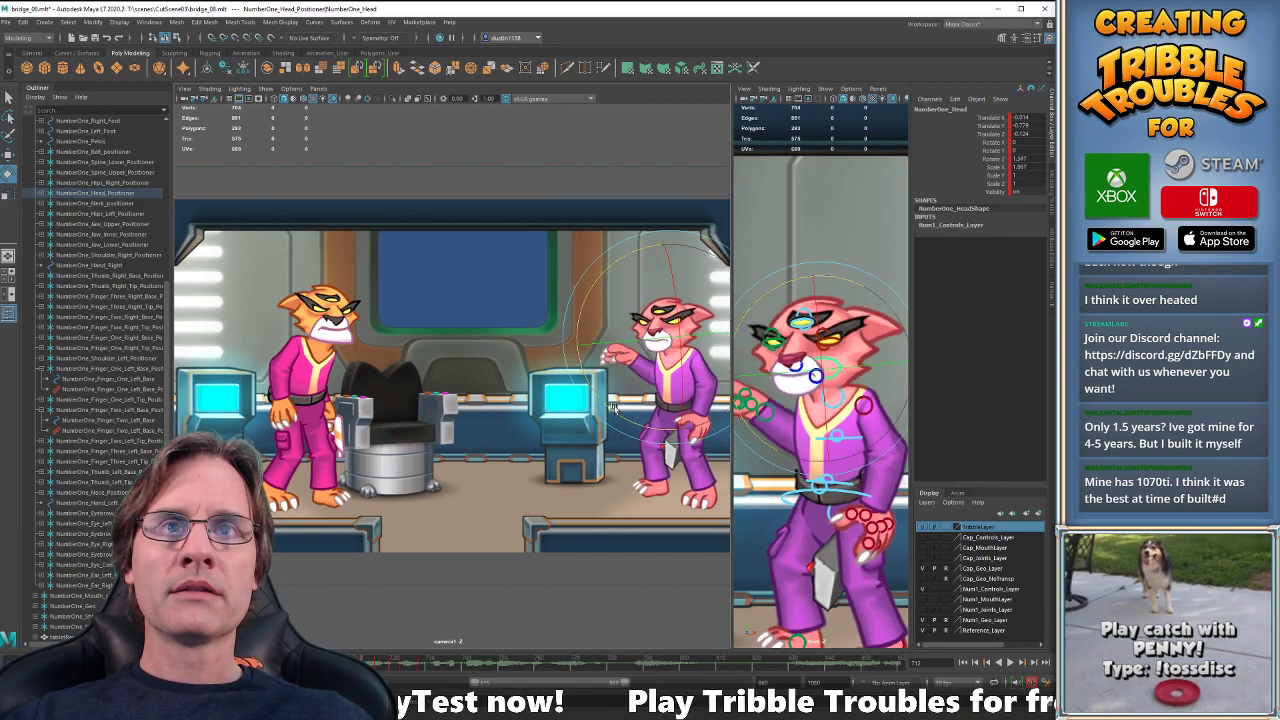
# - Rotate NumberOne_Head at frame 720 to a Rotate Z of about 15, and adjust it slightly at frame 716 while comparing the two keys
pyautogui.press('.')
pyautogui.press('.')
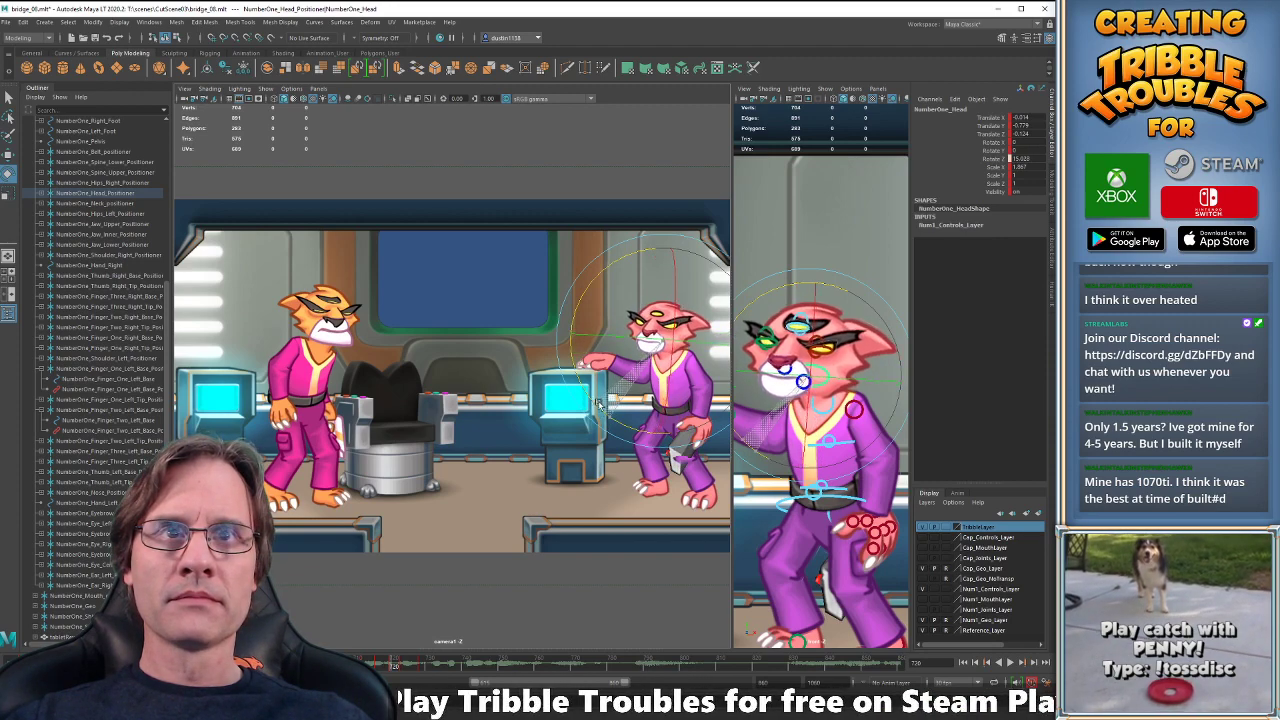
pyautogui.press(',')
pyautogui.press('.')
pyautogui.press(',')
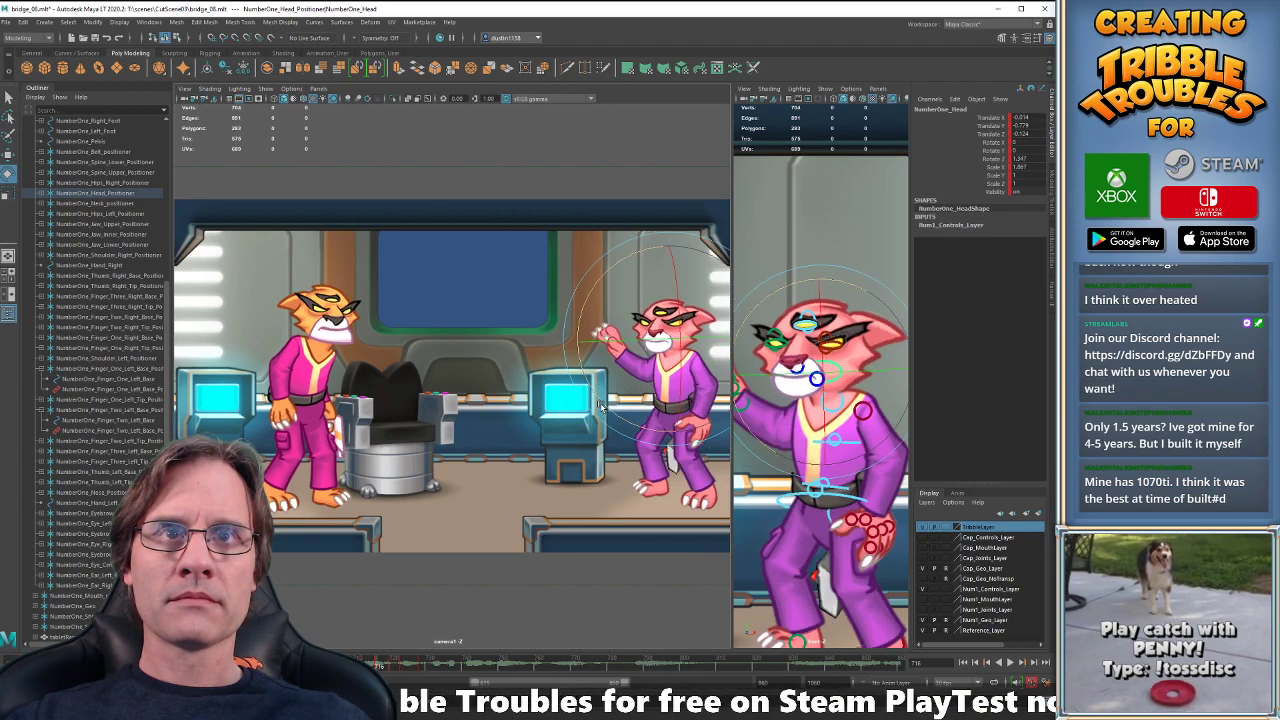
pyautogui.press('.')
pyautogui.press(',')
pyautogui.moveTo(601, 403); pyautogui.dragTo(607, 408)
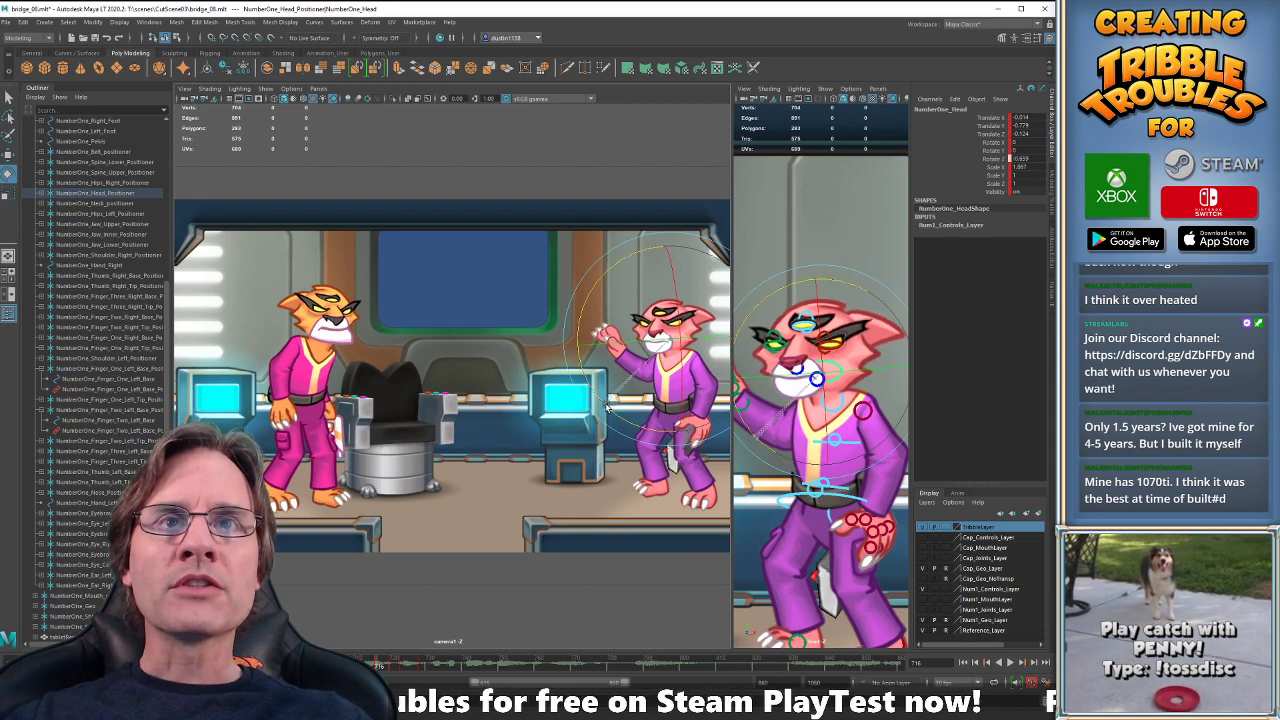
# - Rotate NumberOne_Head to a Rotate Z of about 11.6 at frame 720 and about 8.1 at frame 723
pyautogui.hotkey('alt', '.')
pyautogui.hotkey('alt', '.')
pyautogui.hotkey('alt', '.')
pyautogui.hotkey('alt', '.')
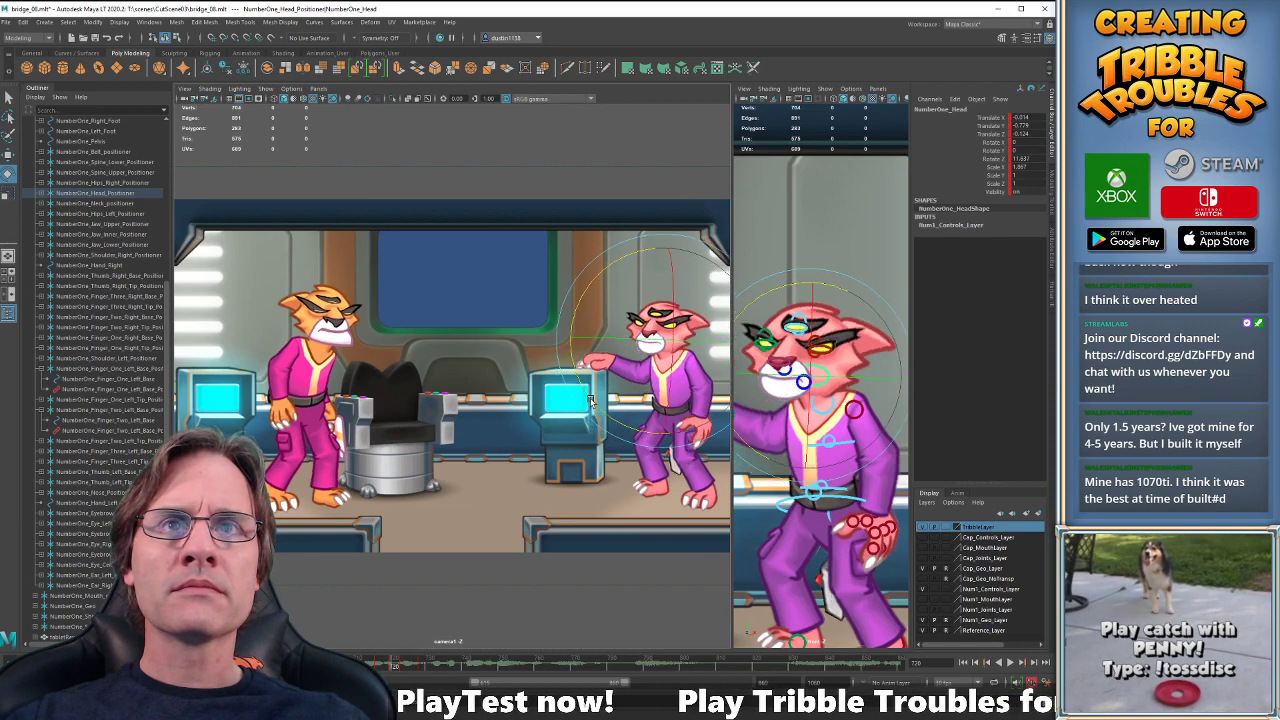
pyautogui.hotkey('alt', '.')
pyautogui.hotkey('alt', '.')
pyautogui.hotkey('alt', '.')
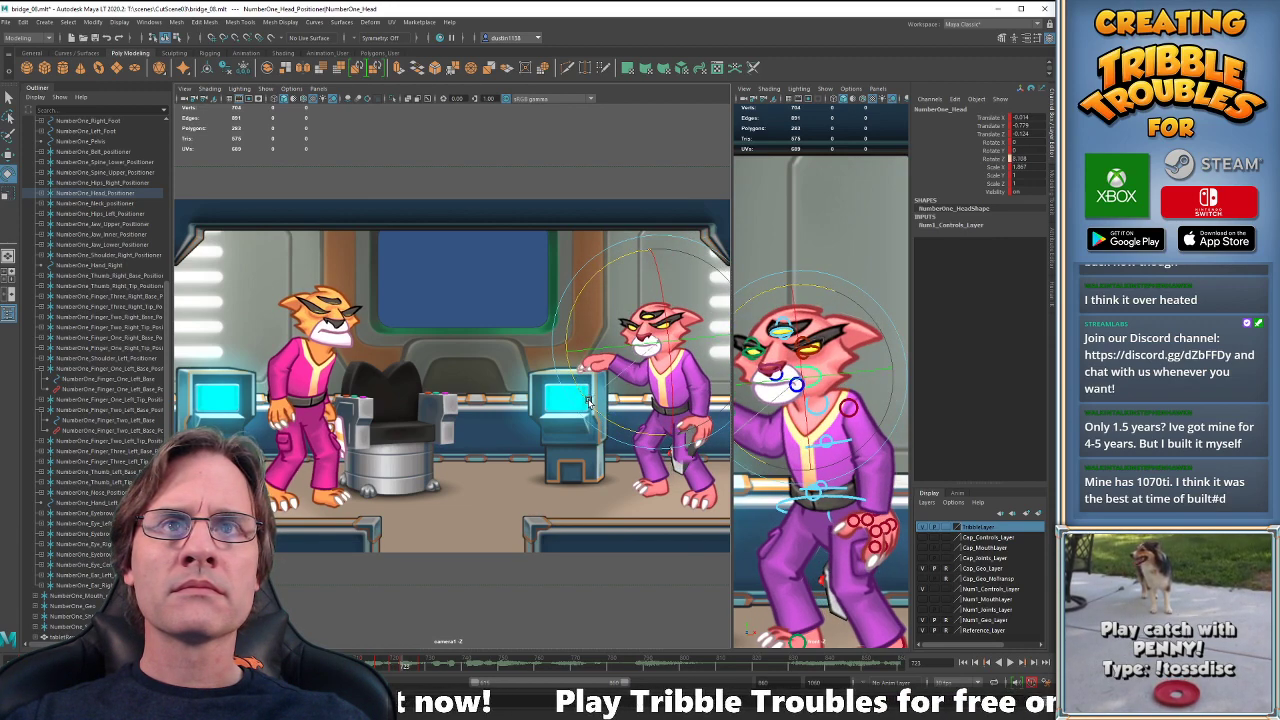
pyautogui.moveTo(588, 399); pyautogui.dragTo(586, 396)
# - Rotate NumberOne_Head at frame 728 to a Rotate Z of about 7.1 and play back the shot to check it
pyautogui.press('.')
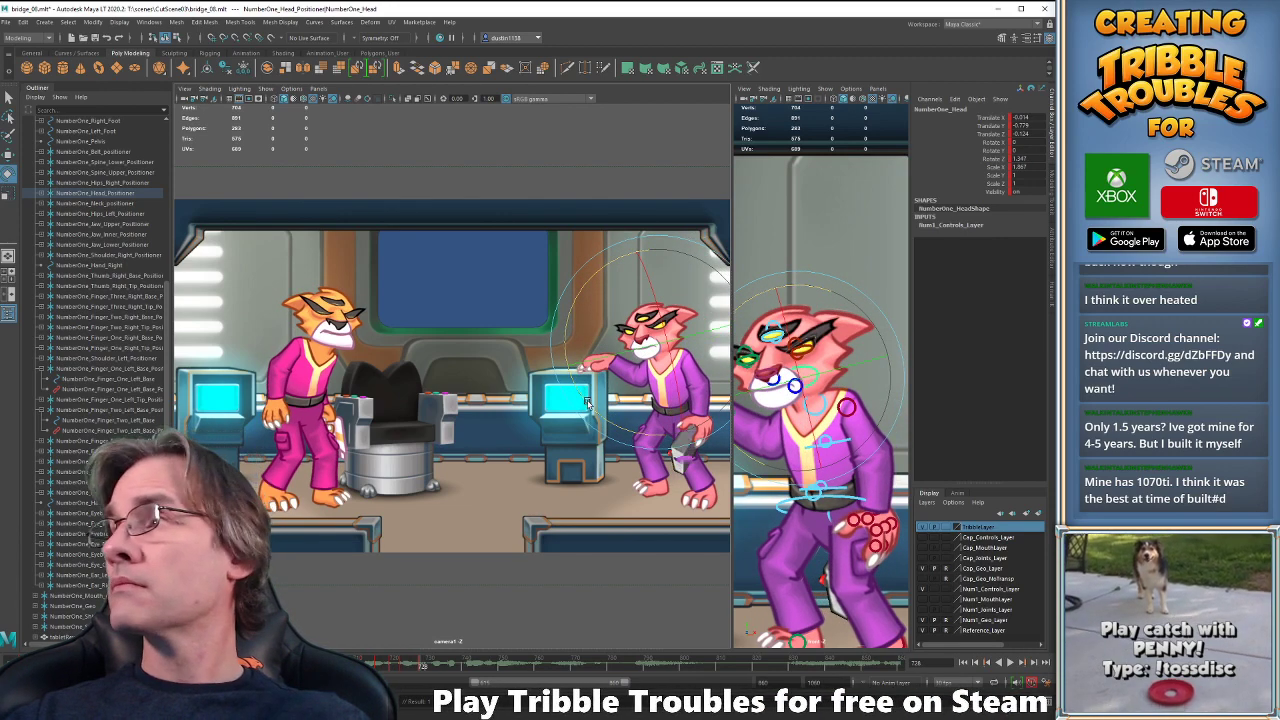
pyautogui.press(',')
pyautogui.press('.')
pyautogui.moveTo(588, 402); pyautogui.dragTo(585, 395)
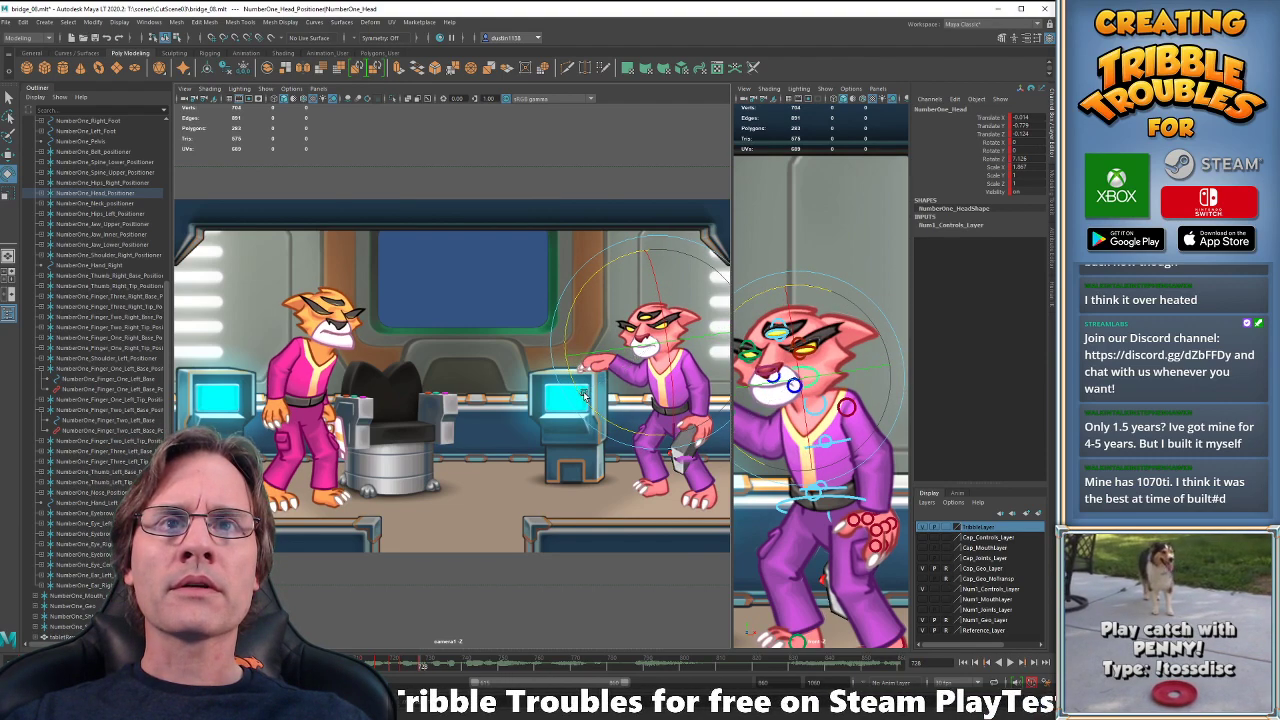
pyautogui.press(',')
pyautogui.hotkey('alt', 'v')
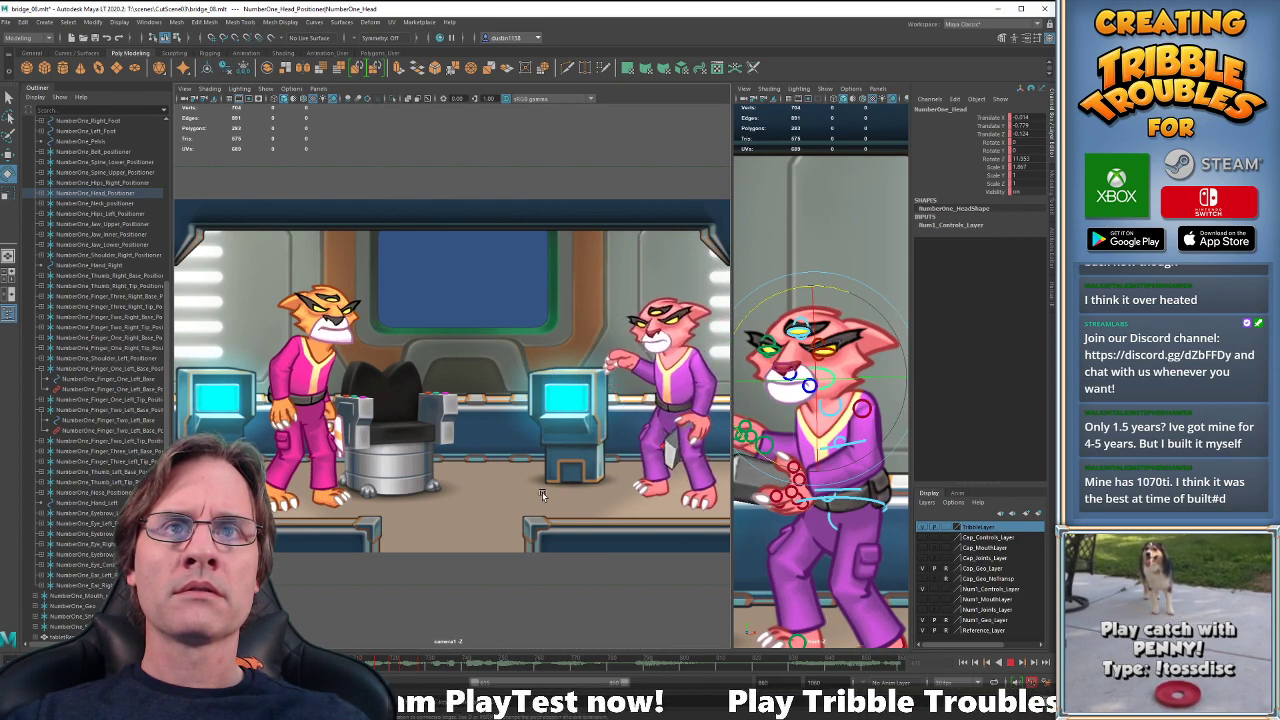
pyautogui.hotkey('alt', 'v')
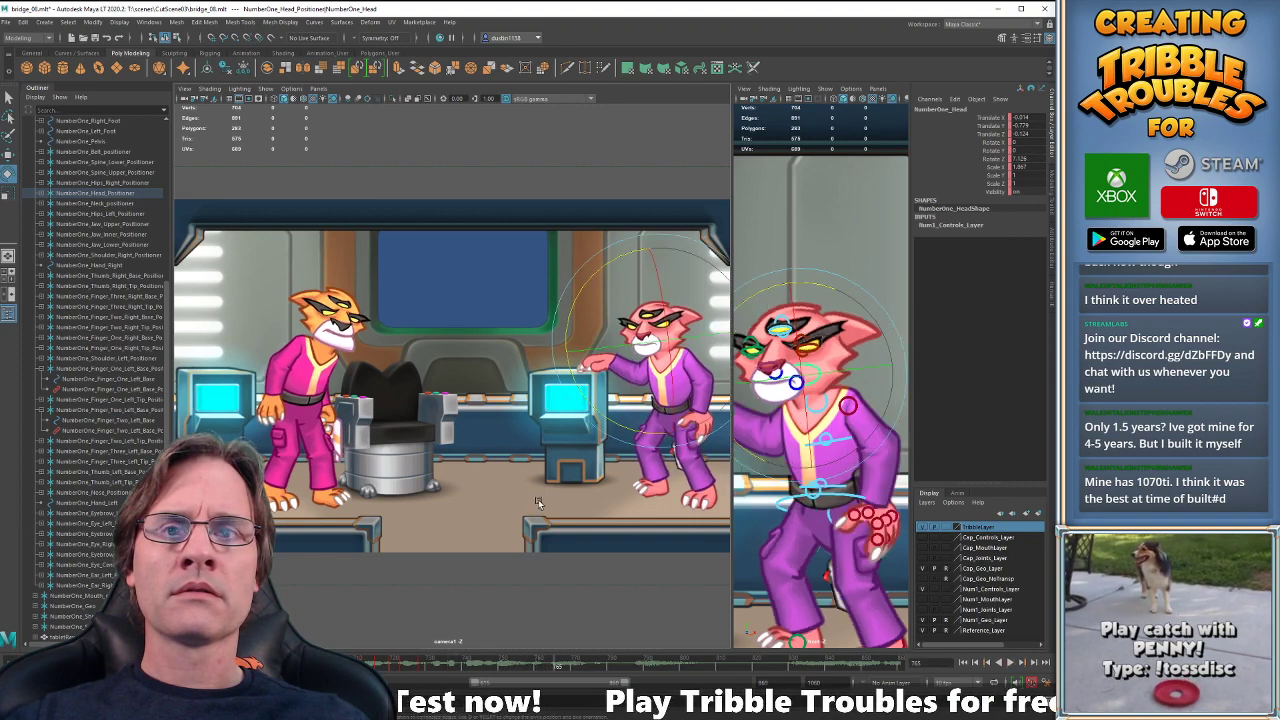
# - Select NumberOne's COG control at frame 728 and play the shot forward to review the body motion
pyautogui.press(',')
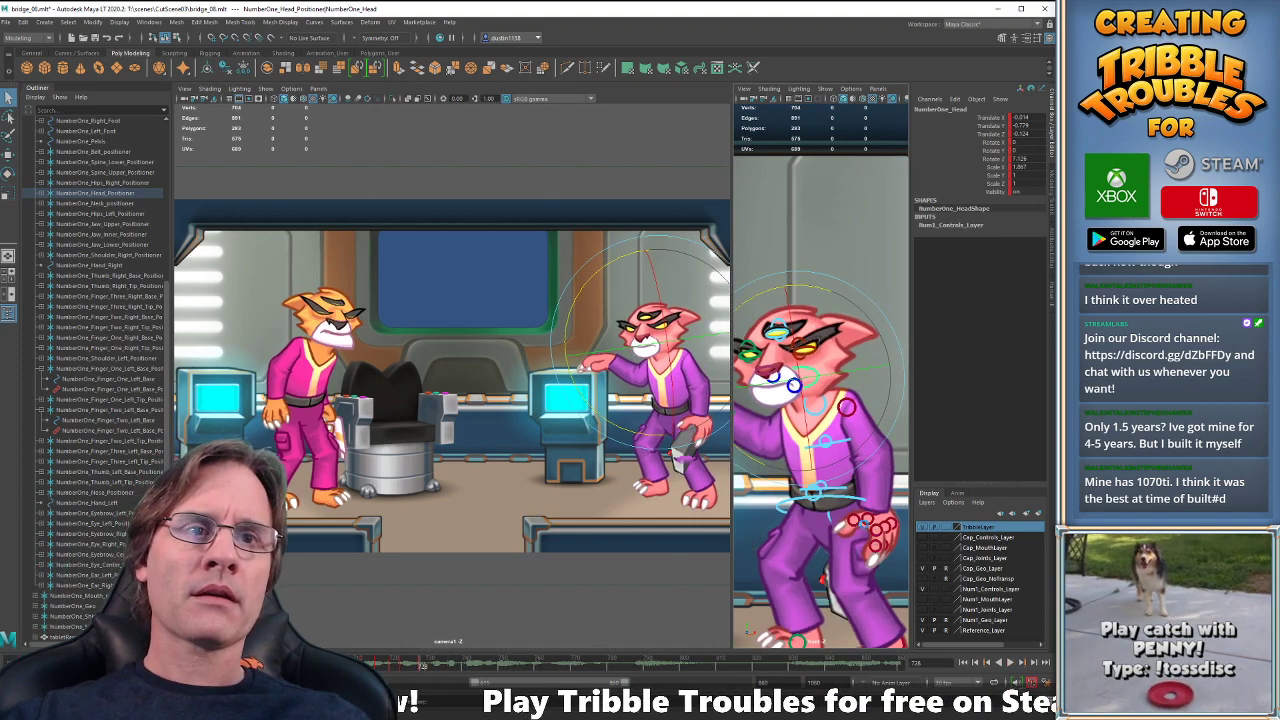
pyautogui.click(853, 500)
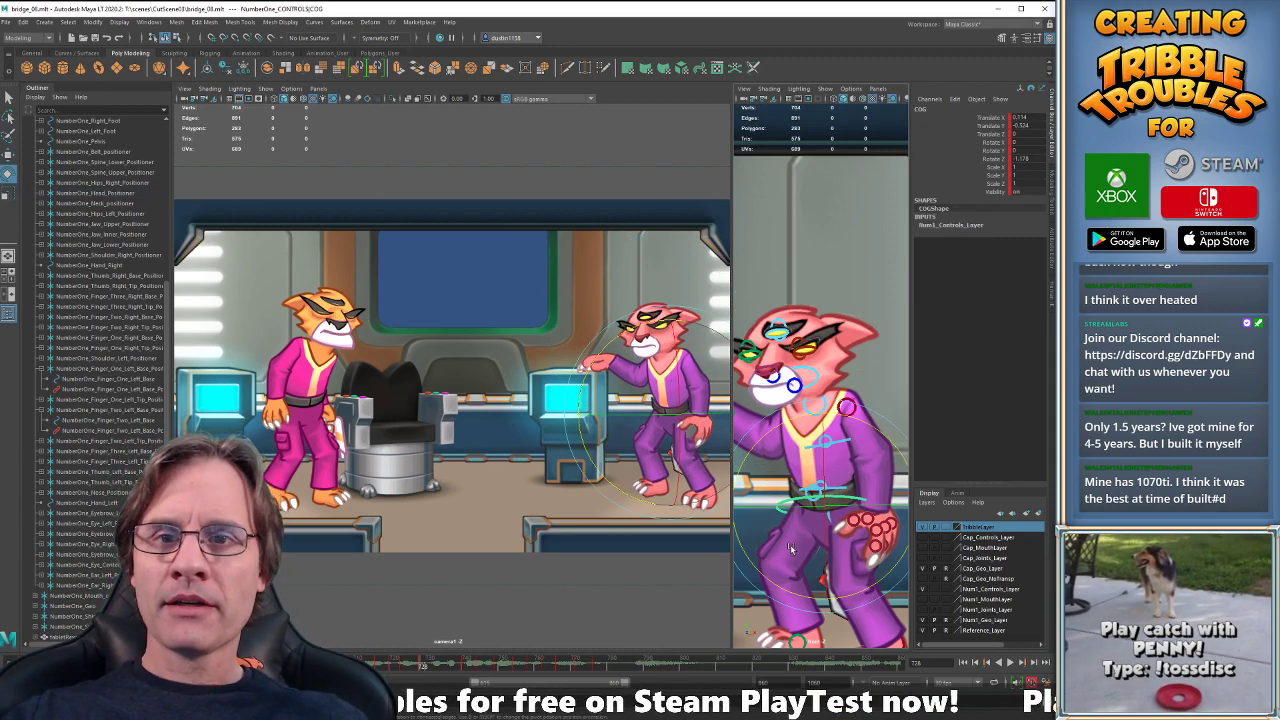
pyautogui.hotkey('alt', 'v')
pyautogui.hotkey('alt', 'v')
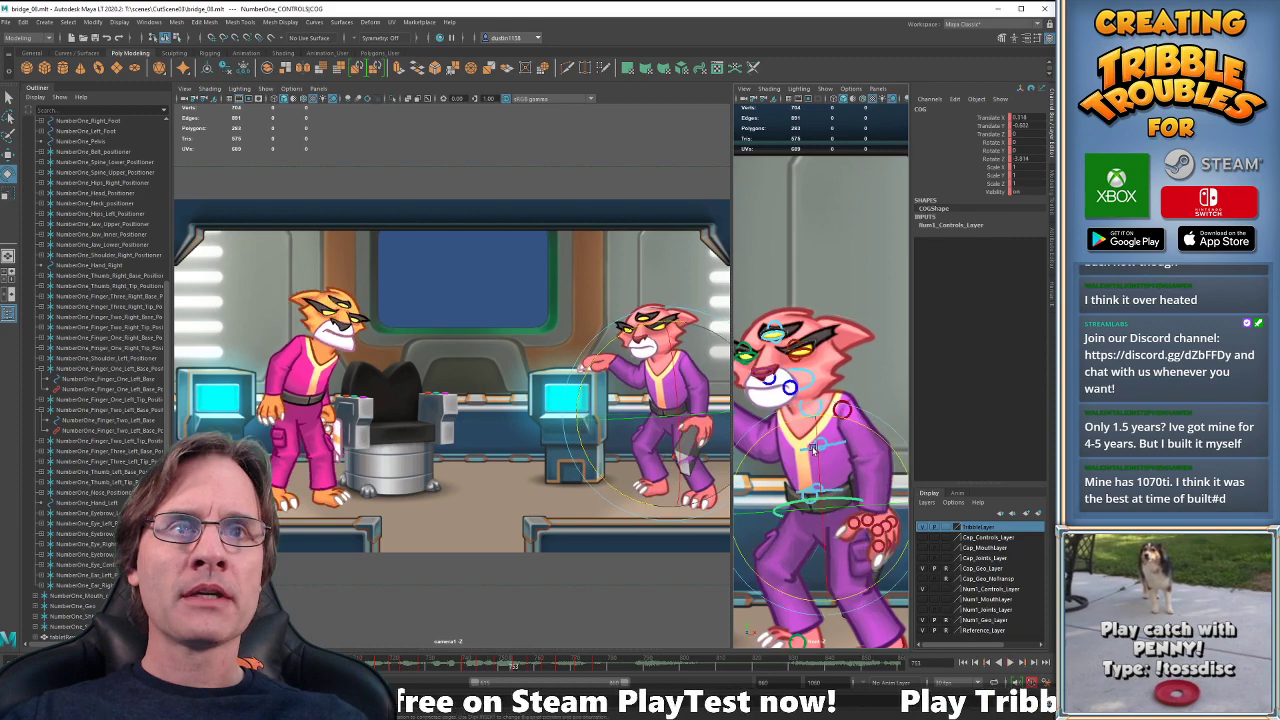
# - Select NumberOne's head, neck and COG controls in turn around frame 728 and play the shot to compare their motion
pyautogui.press('w')
pyautogui.click(812, 383)
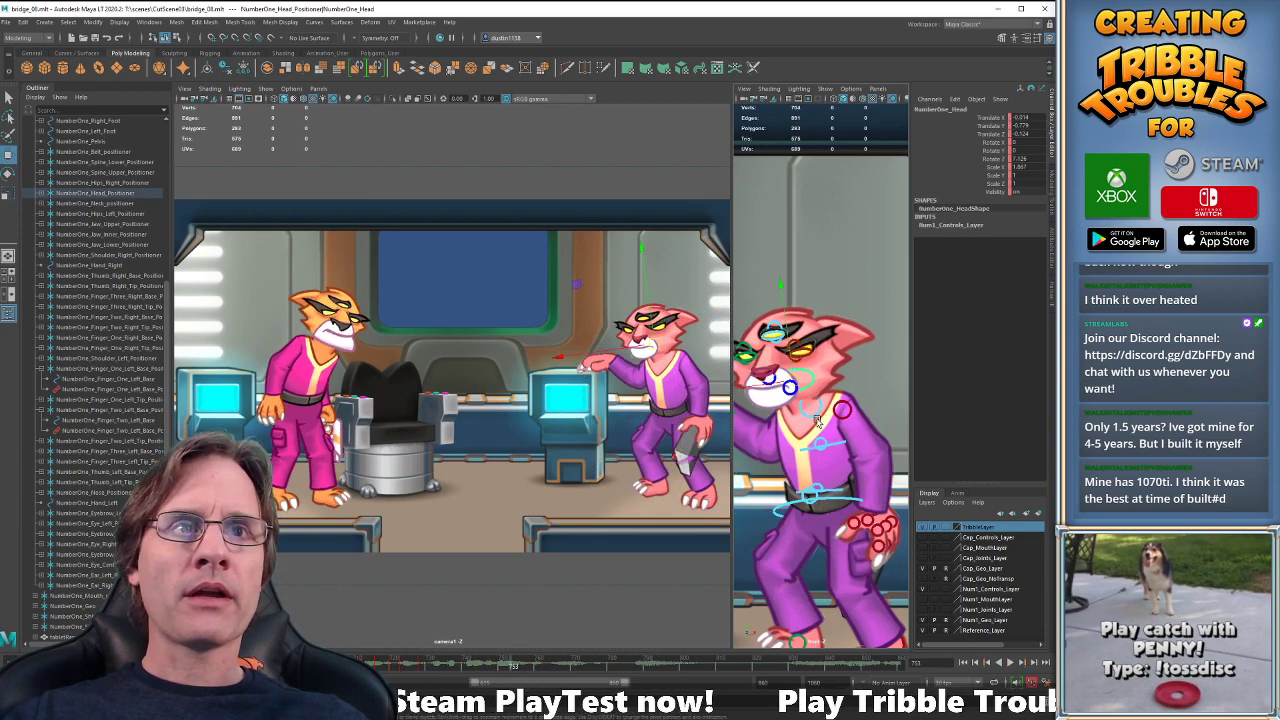
pyautogui.keyDown('shift'); pyautogui.click(817, 414); pyautogui.keyUp('shift')
pyautogui.press(',')
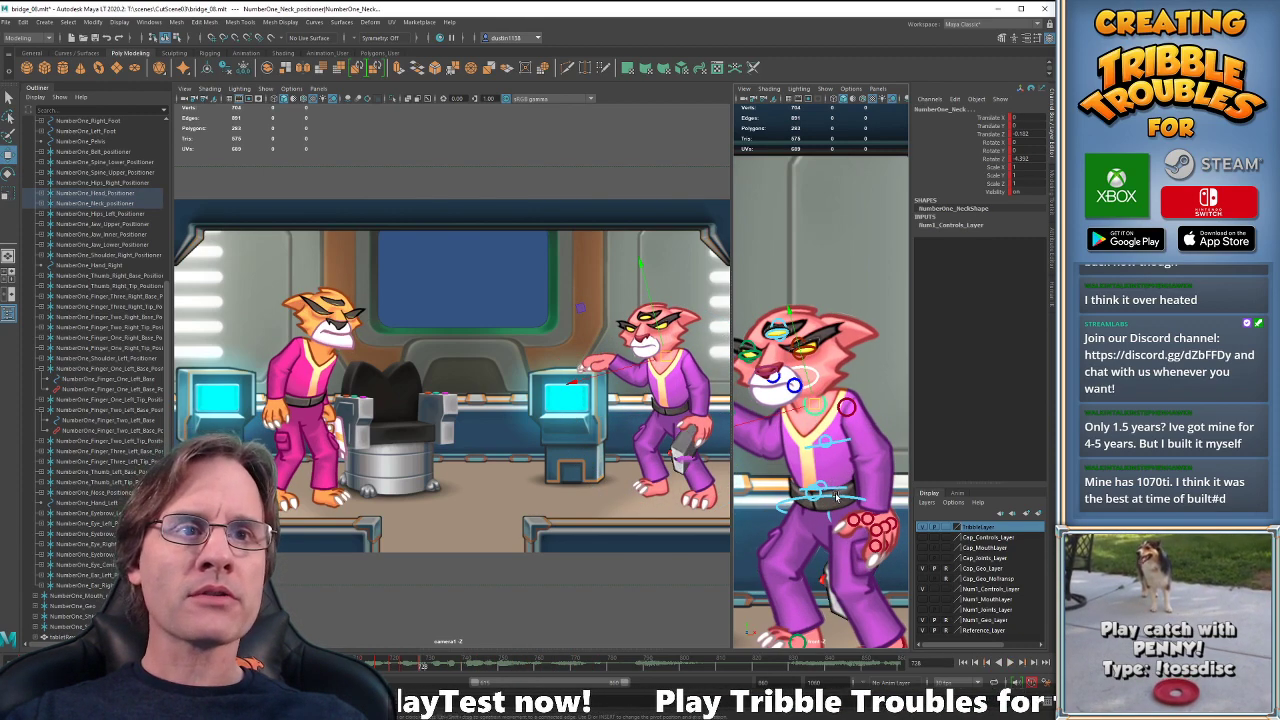
pyautogui.click(838, 497)
pyautogui.hotkey('alt', 'v')
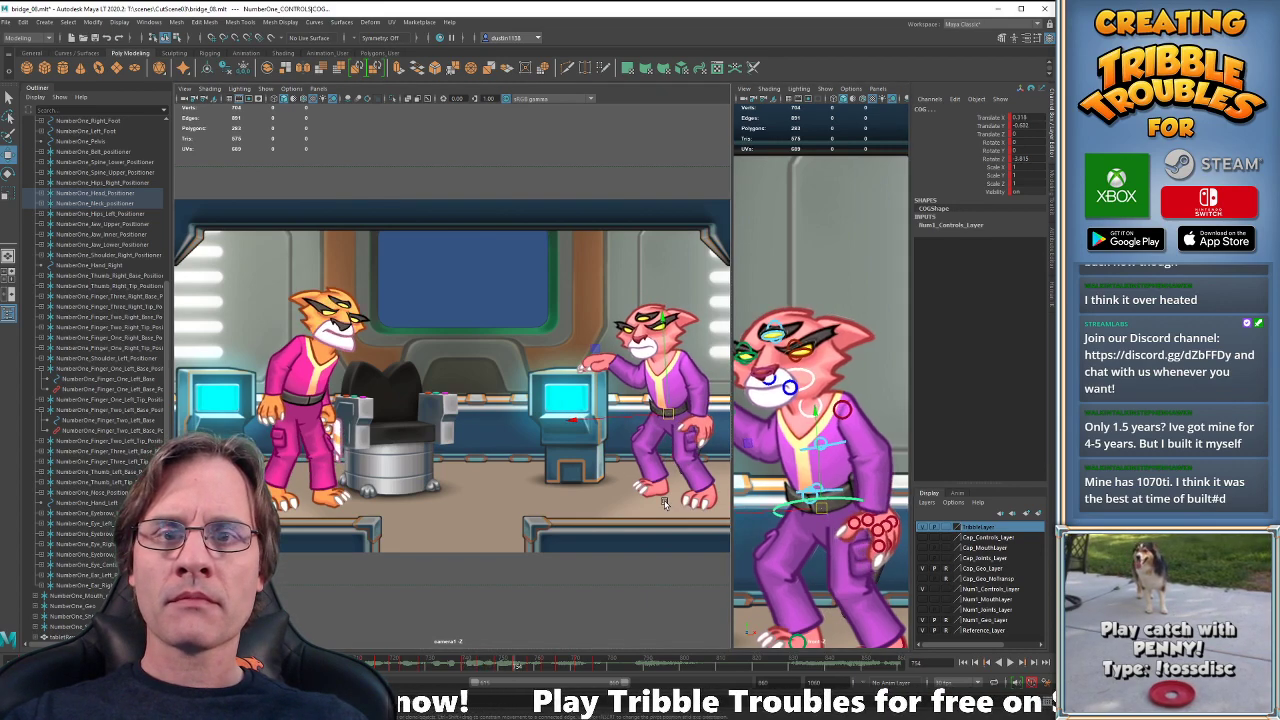
pyautogui.click(463, 665)
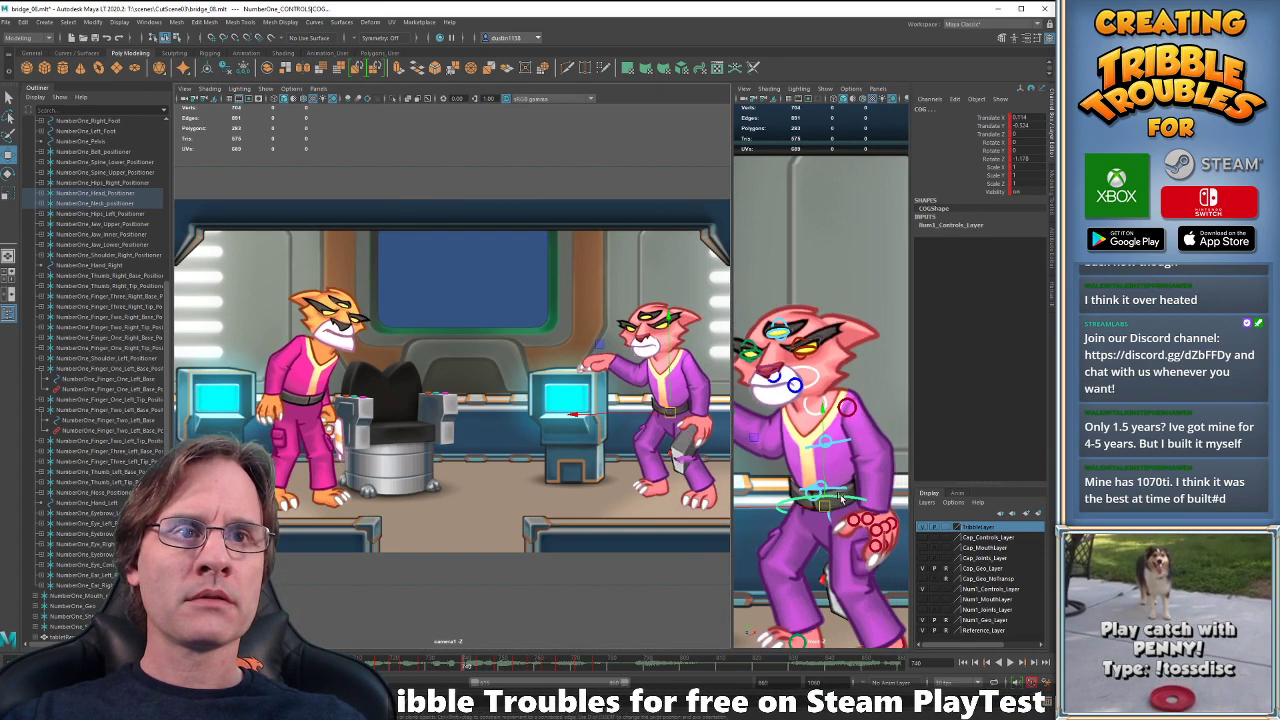
# - Select NumberOne's neck control and step through its keys between frames 728 and 744
pyautogui.click(815, 408)
pyautogui.press('e')
pyautogui.press(',')
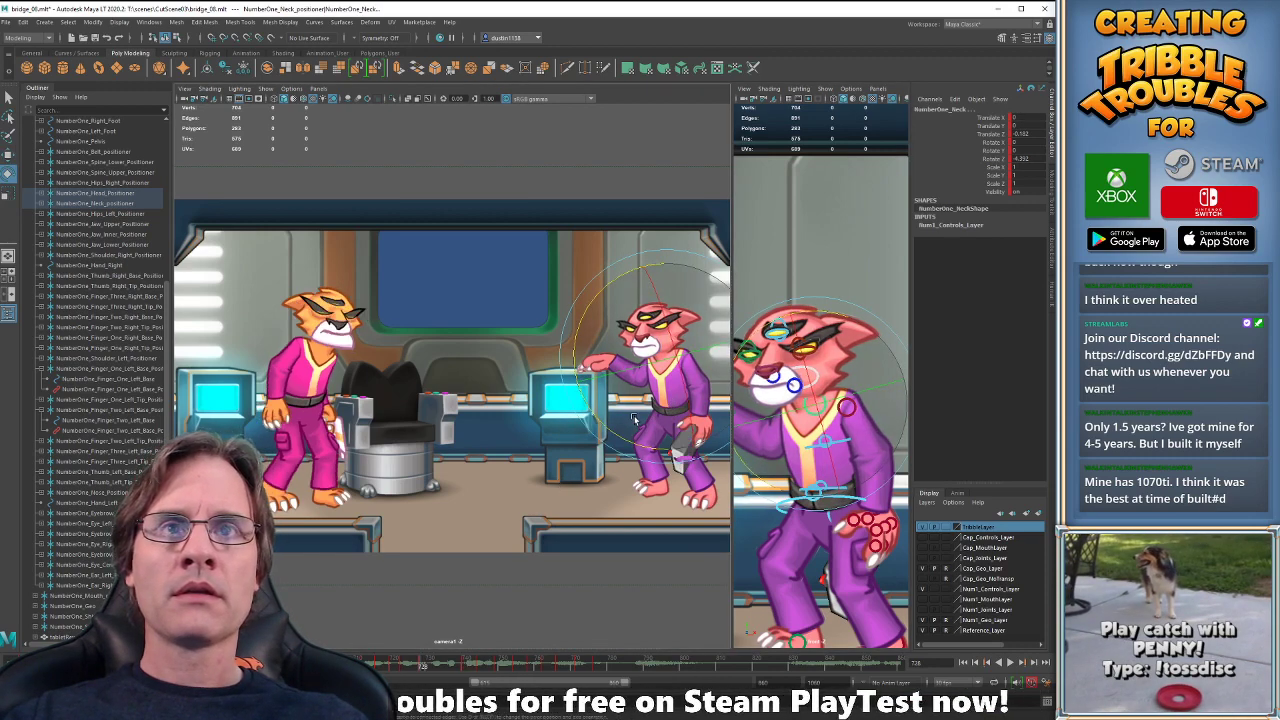
pyautogui.press('.')
pyautogui.press('.')
pyautogui.press('w')
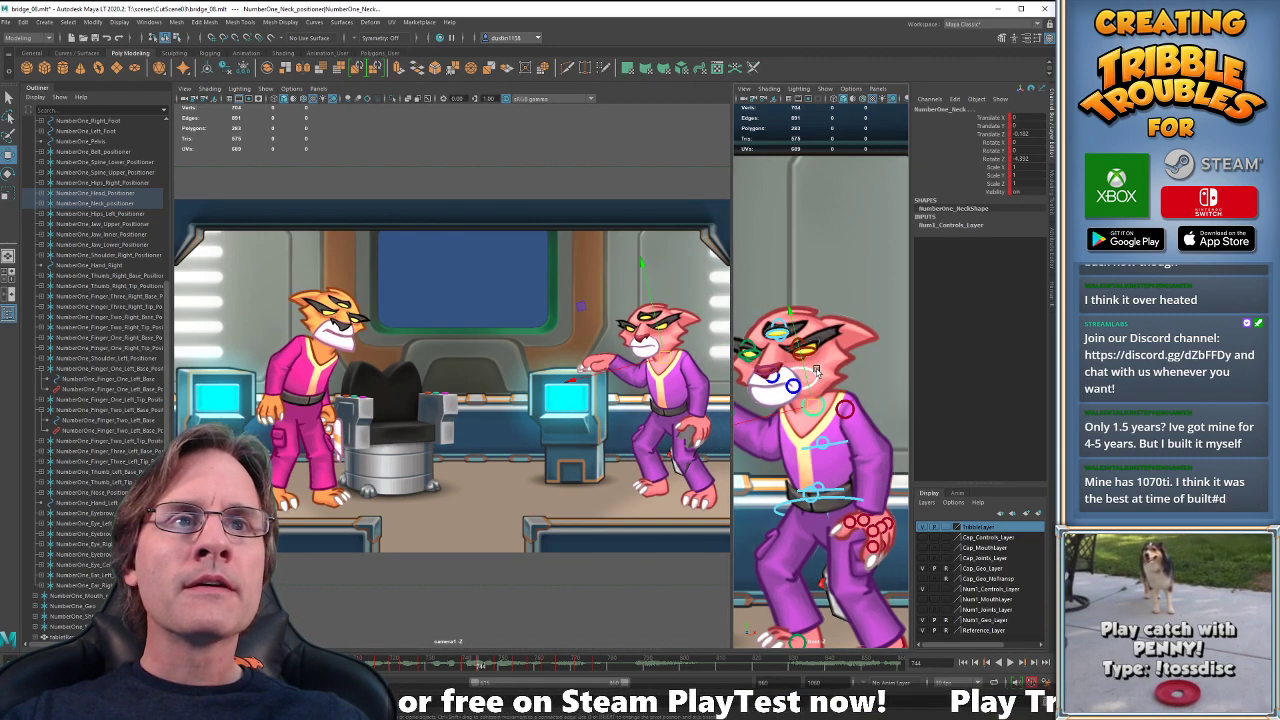
# - Select NumberOne_Head, play the shot from frame 728, and check the head keys at frames 744 and 740
pyautogui.click(816, 371)
pyautogui.press(',')
pyautogui.hotkey('alt', 'v')
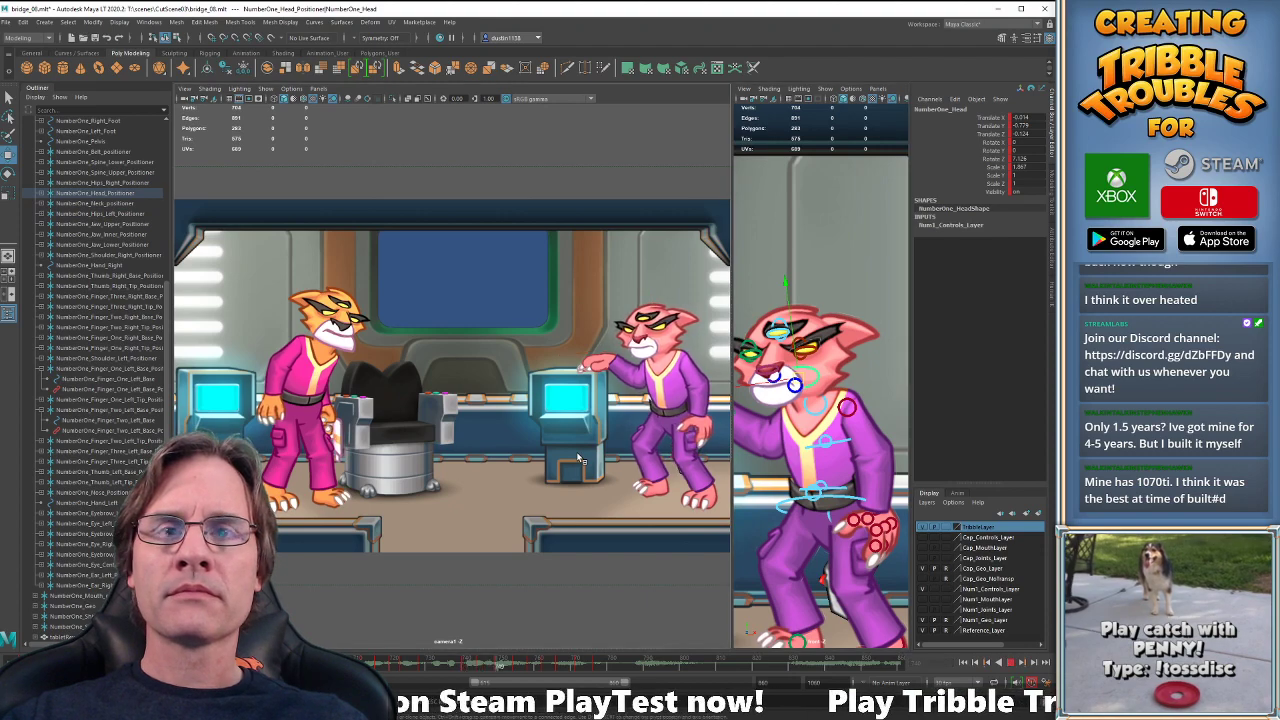
pyautogui.hotkey('alt', 'v')
pyautogui.click(421, 662)
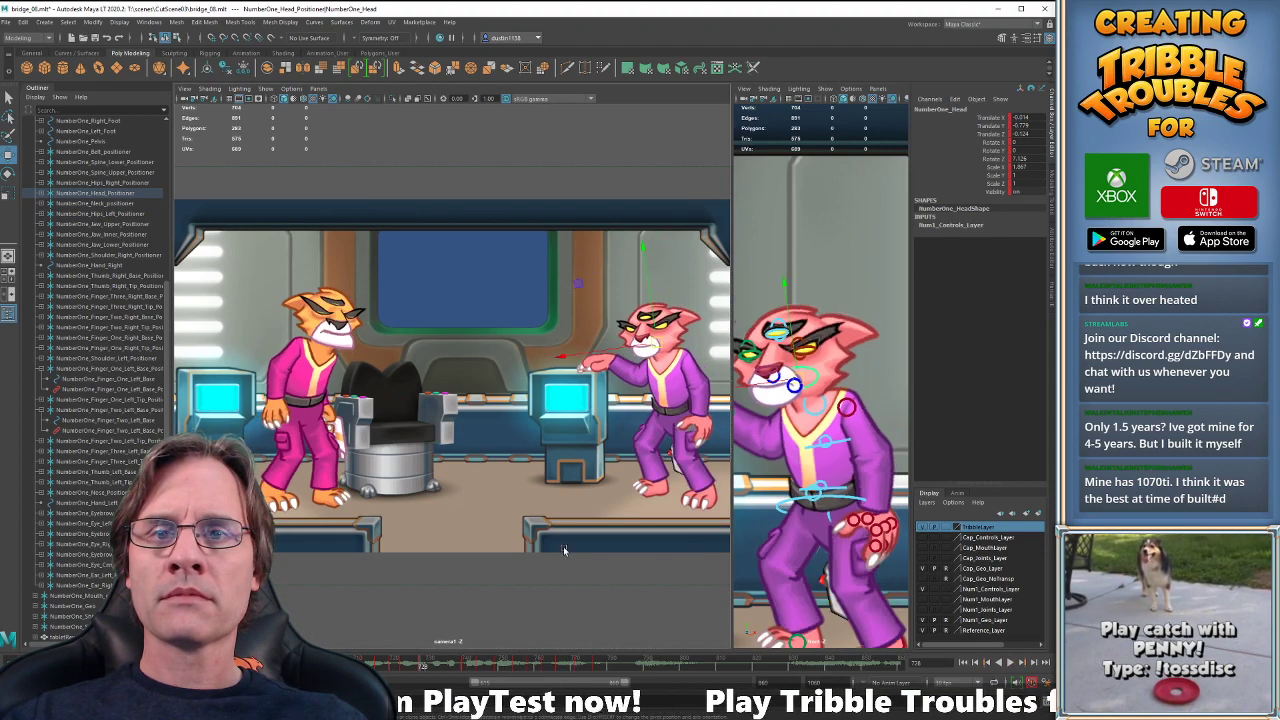
pyautogui.hotkey('alt', 'v')
pyautogui.hotkey('alt', 'v')
pyautogui.press(',')
pyautogui.press(',')
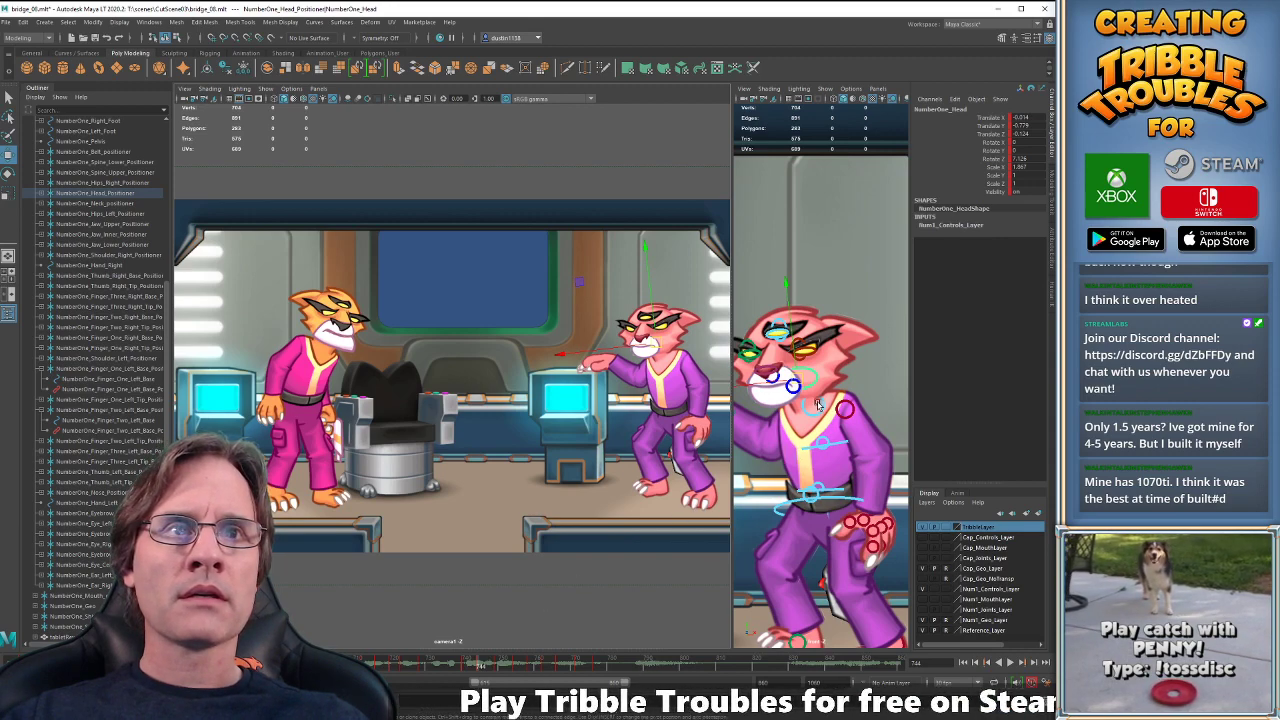
pyautogui.press(',')
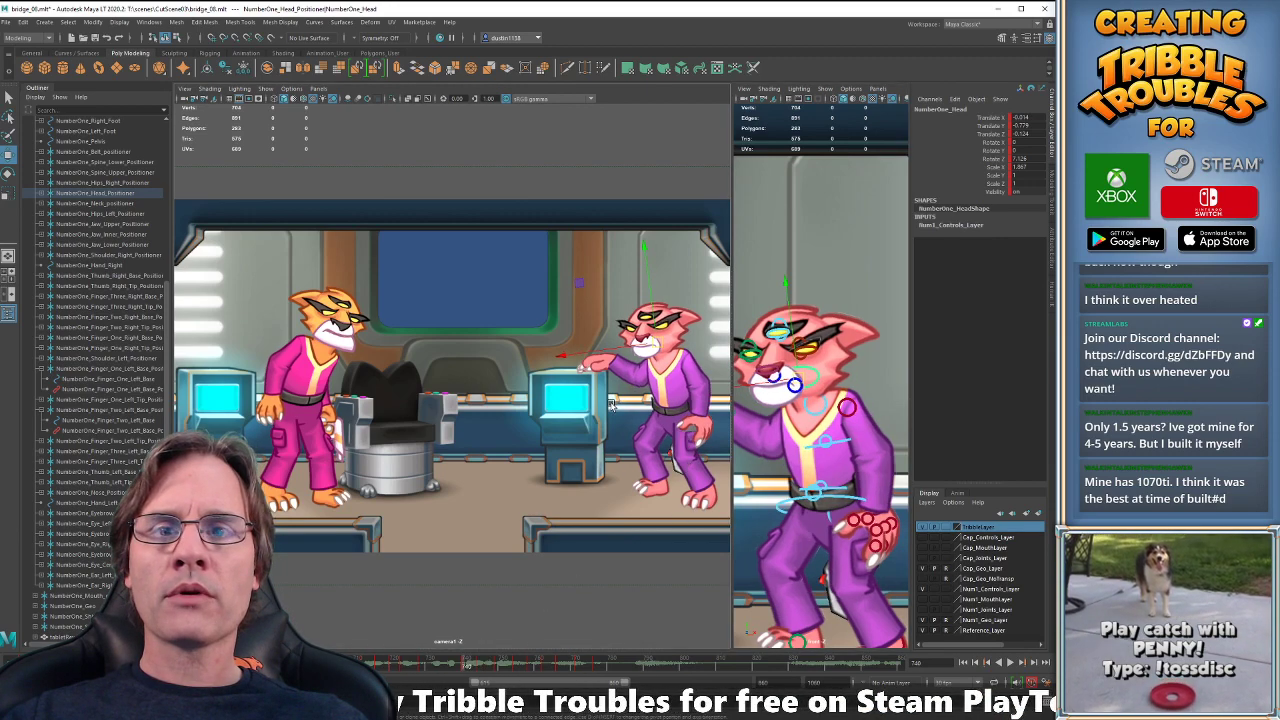
# - Review the head motion up to frame 750 and rotate NumberOne_Head at frame 735 to a Rotate Z of about 4
pyautogui.press('e')
pyautogui.moveTo(435, 662); pyautogui.dragTo(502, 662)
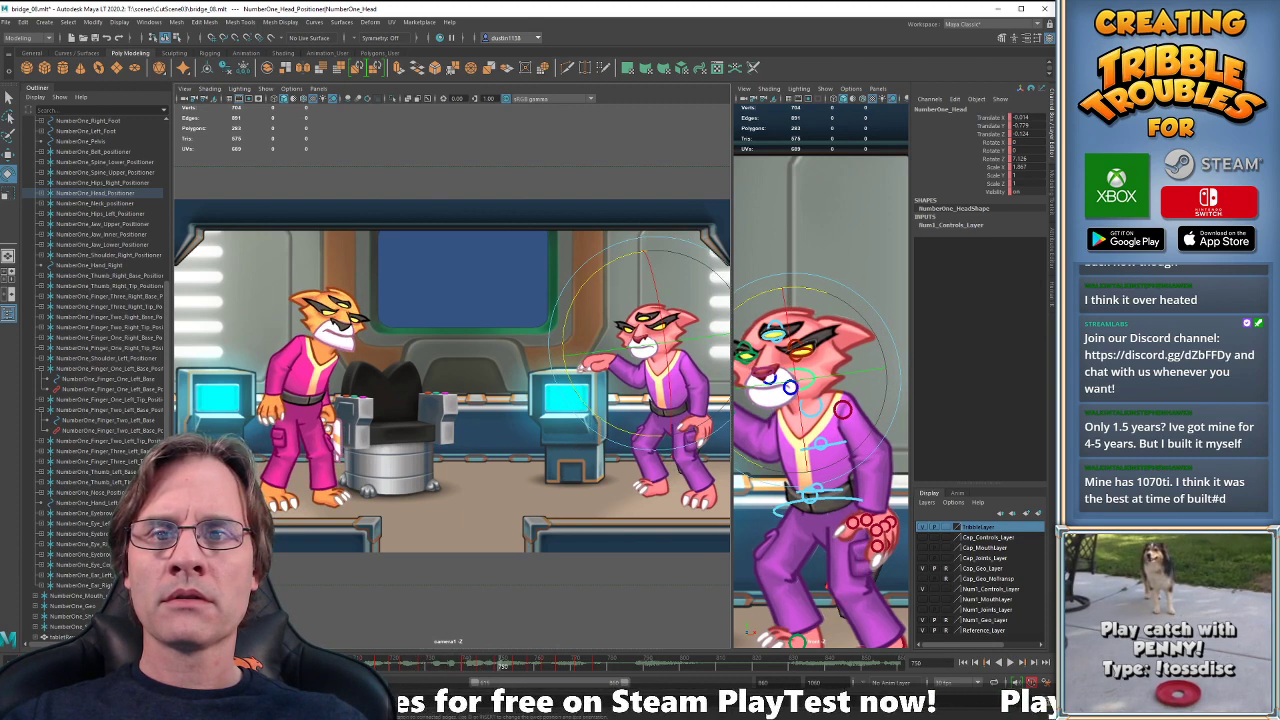
pyautogui.hotkey('alt', 'v')
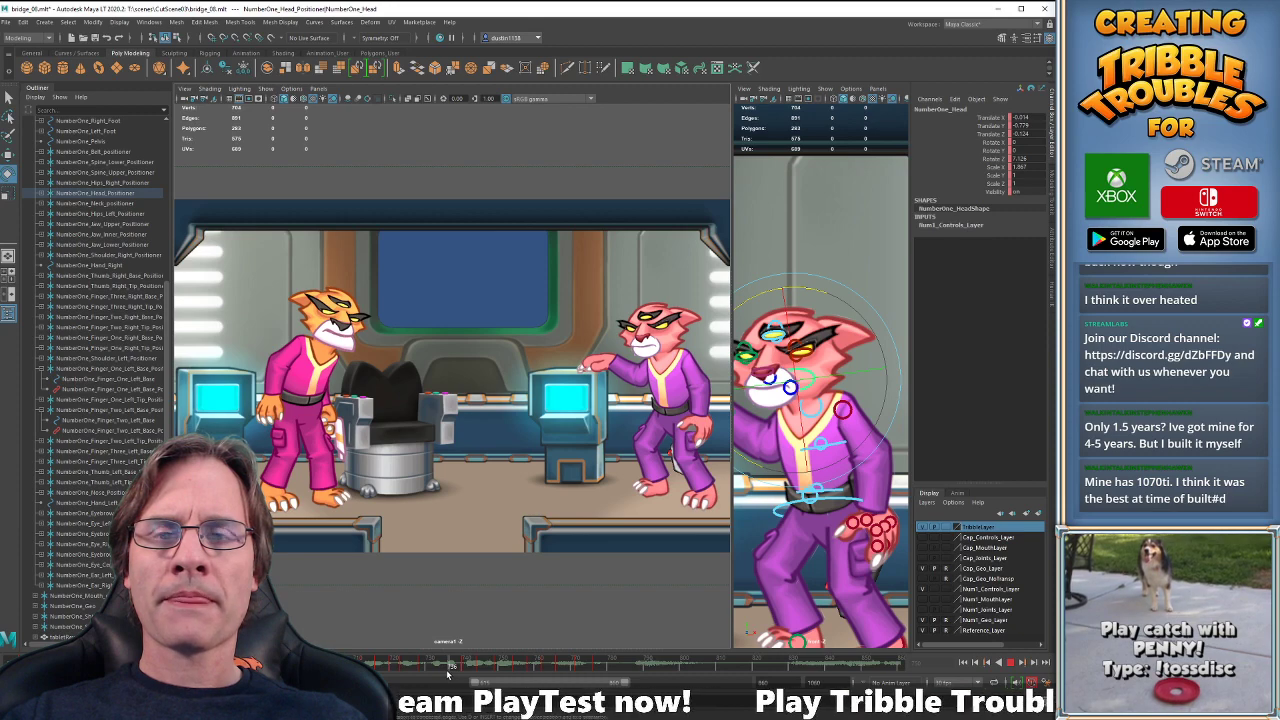
pyautogui.hotkey('alt', 'v')
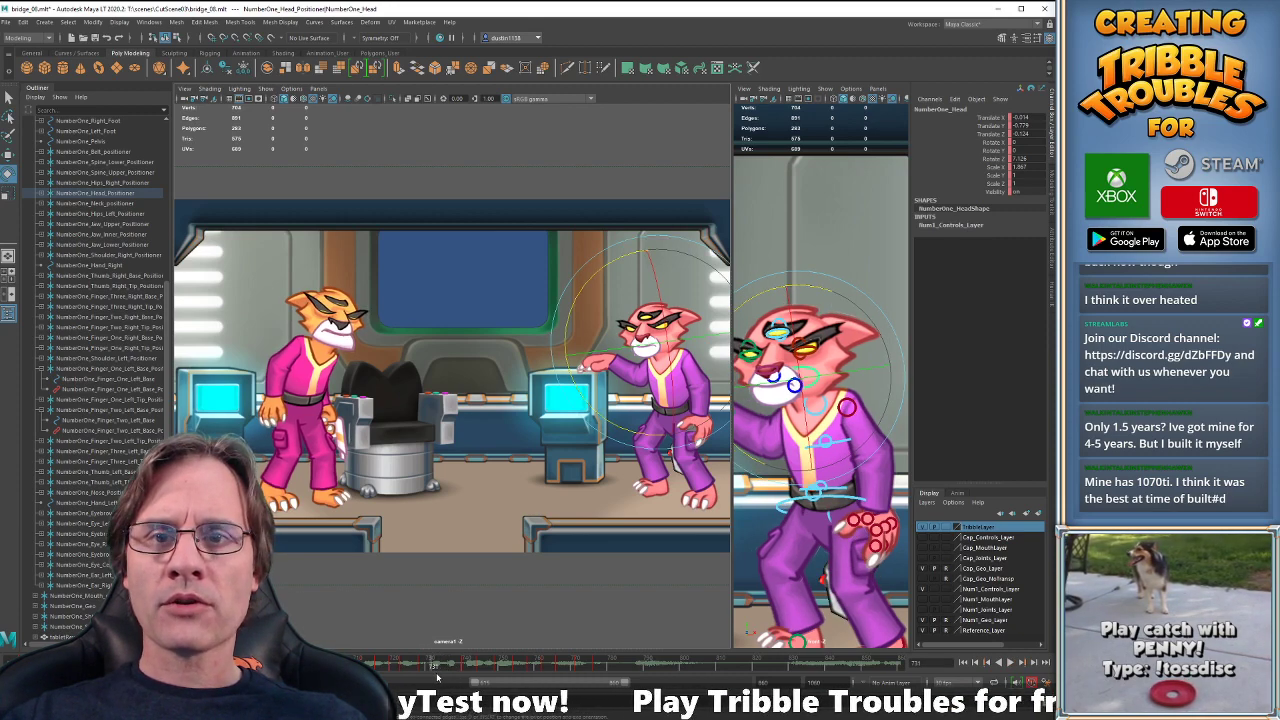
pyautogui.click(448, 668)
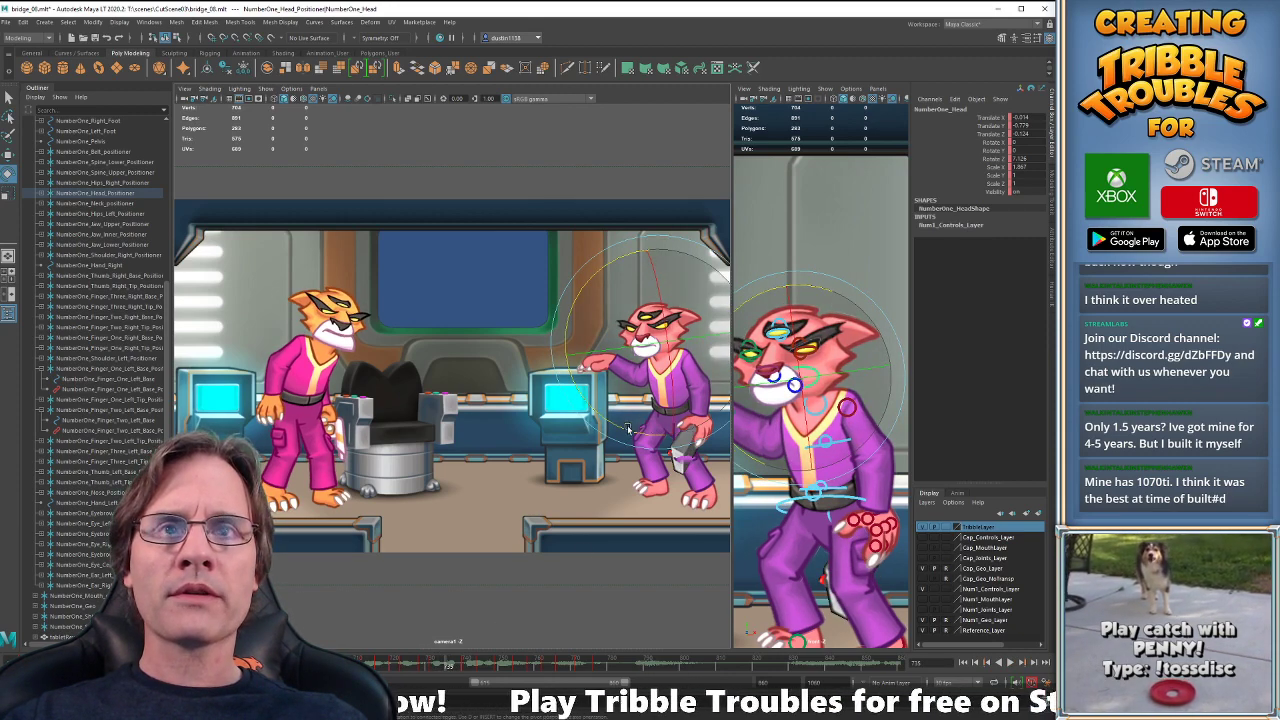
pyautogui.moveTo(625, 428); pyautogui.dragTo(612, 452)
pyautogui.hotkey('alt', ',')
pyautogui.hotkey('alt', ',')
pyautogui.hotkey('alt', ',')
pyautogui.hotkey('alt', ',')
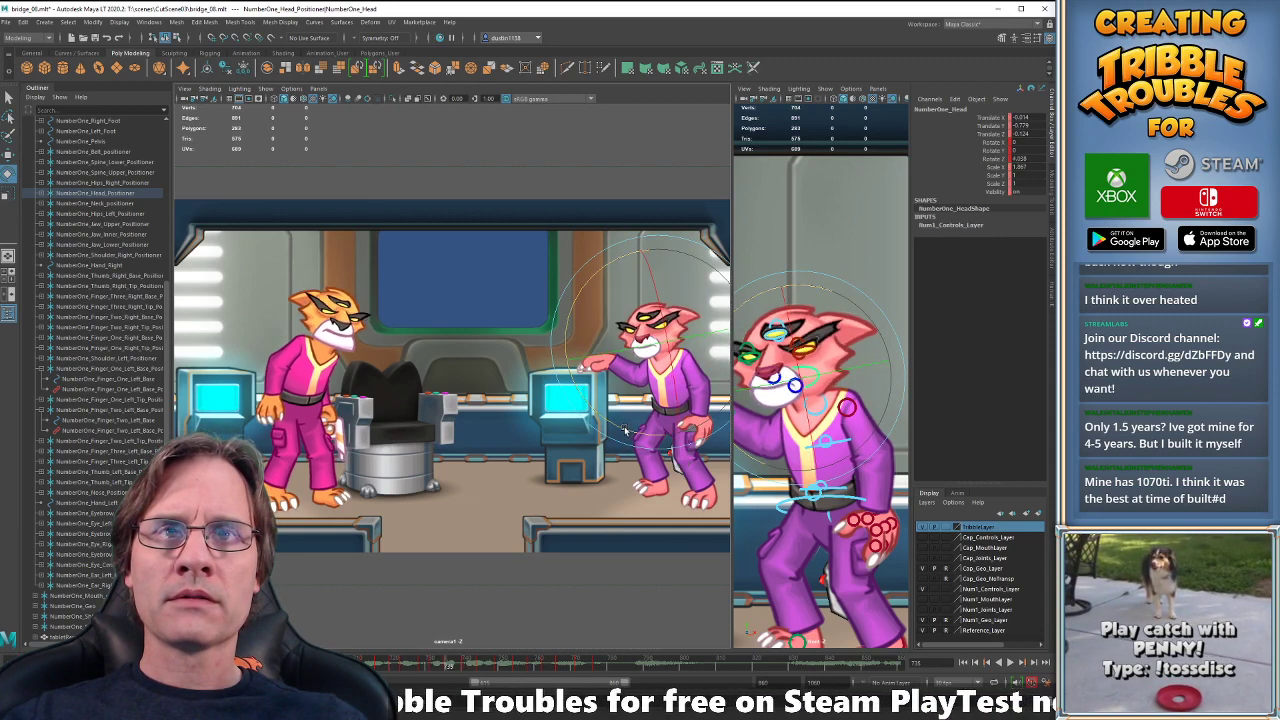
# - Rotate NumberOne_Head at frame 740 to a Rotate Z of about 3.1 and play back the shot
pyautogui.press('.')
pyautogui.press('.')
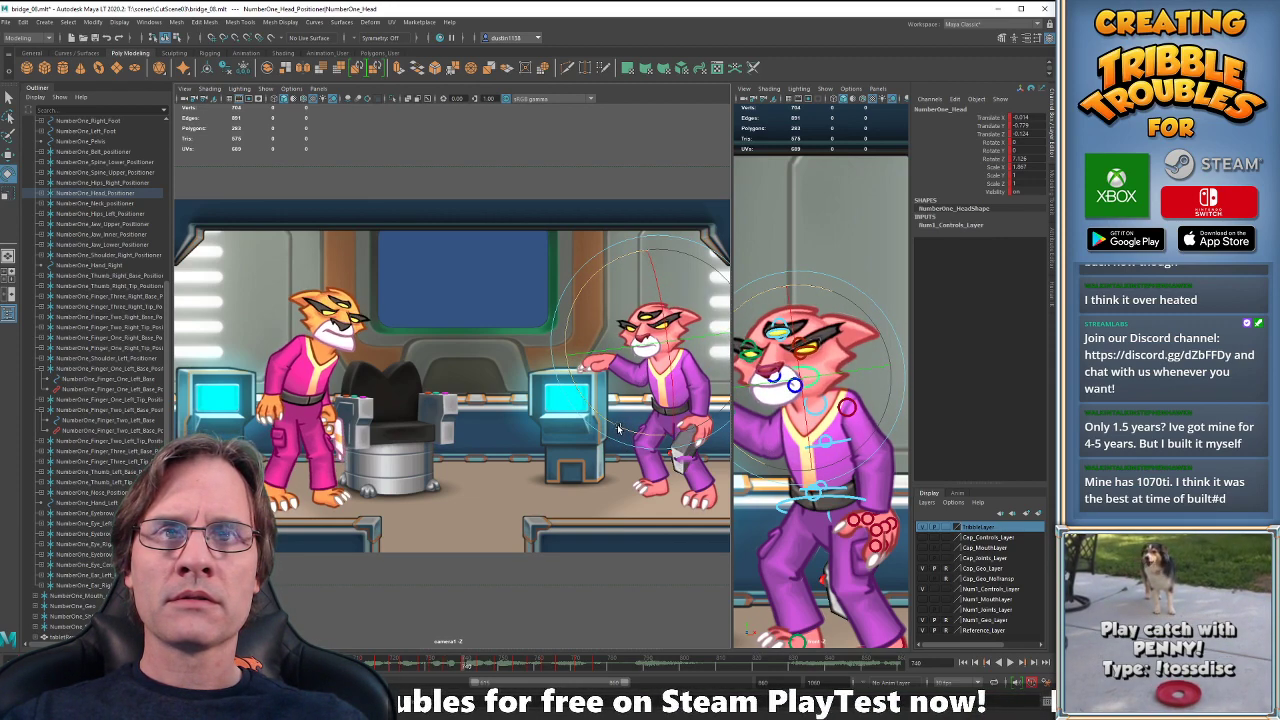
pyautogui.moveTo(619, 428); pyautogui.dragTo(624, 433)
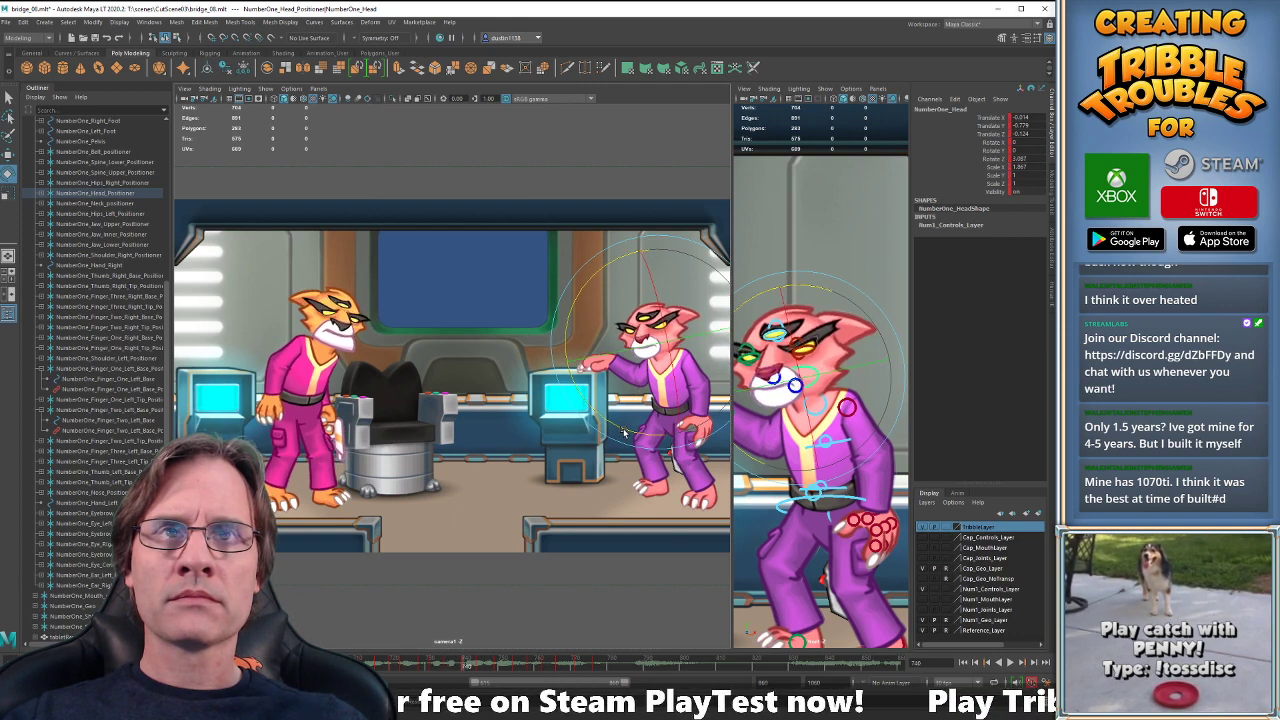
pyautogui.press(',')
pyautogui.press(',')
pyautogui.press(',')
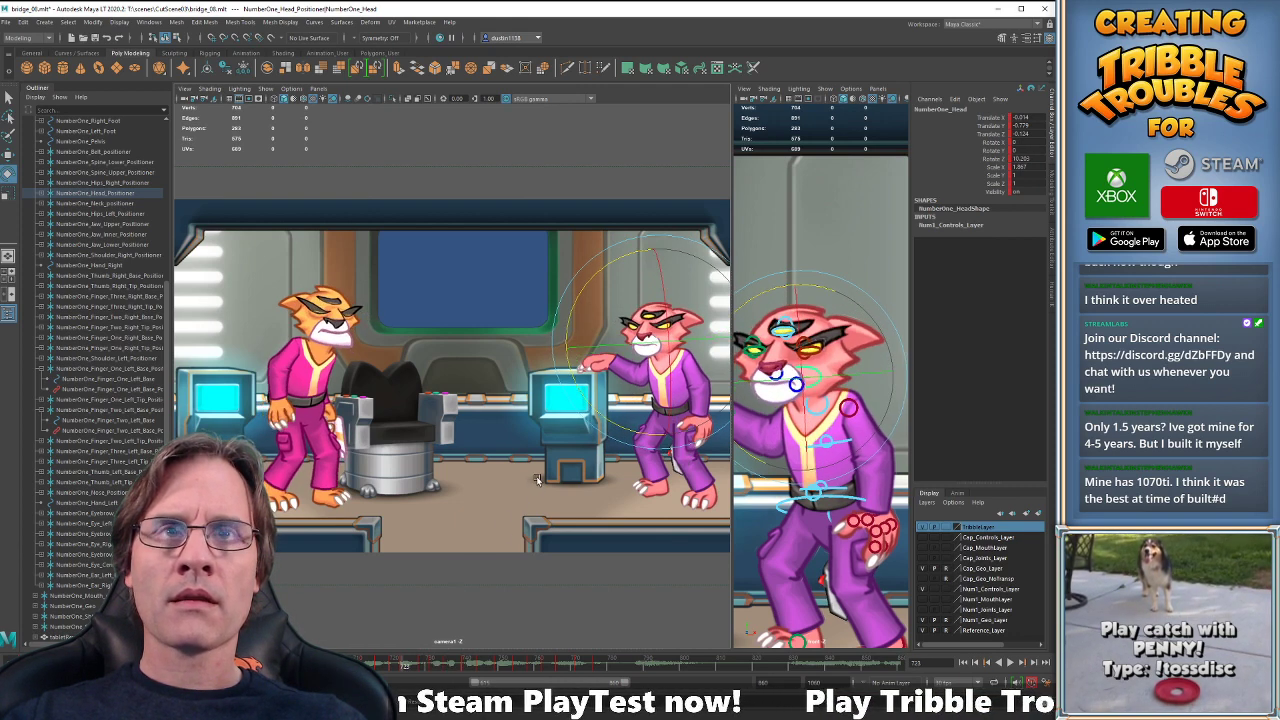
pyautogui.hotkey('alt', 'v')
pyautogui.hotkey('alt', 'v')
pyautogui.moveTo(480, 662); pyautogui.dragTo(417, 662)
pyautogui.hotkey('alt', 'v')
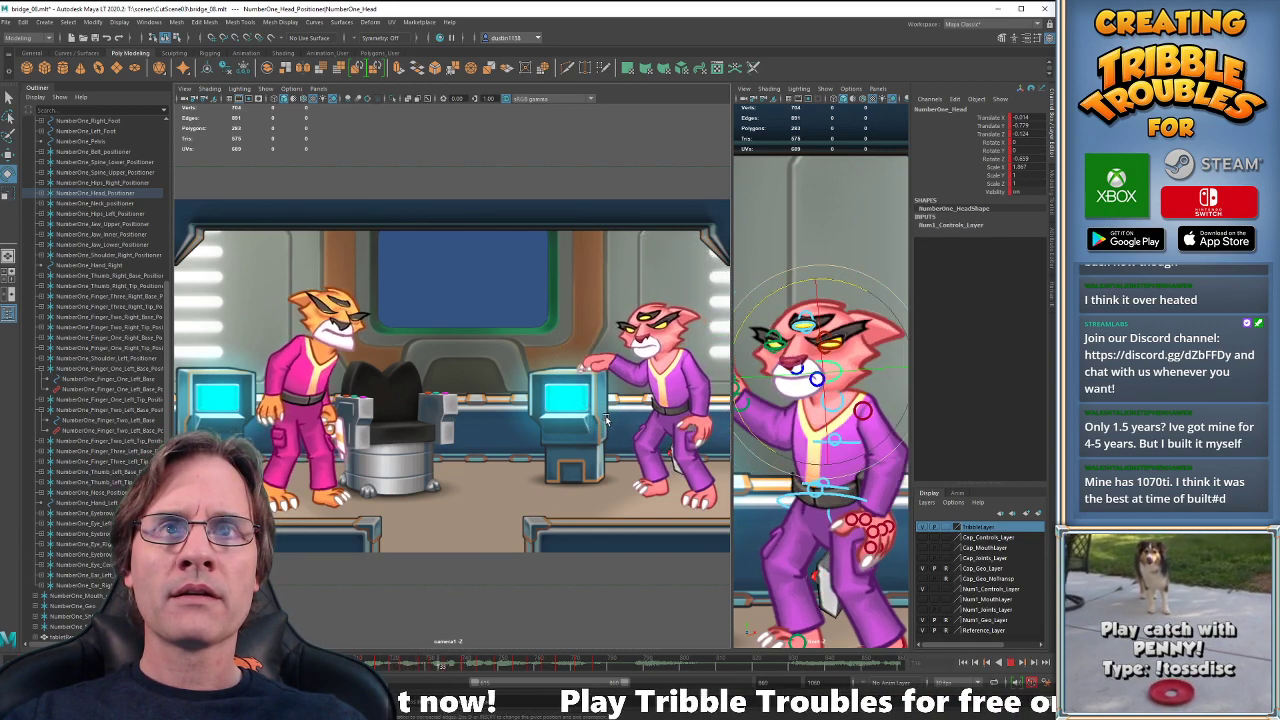
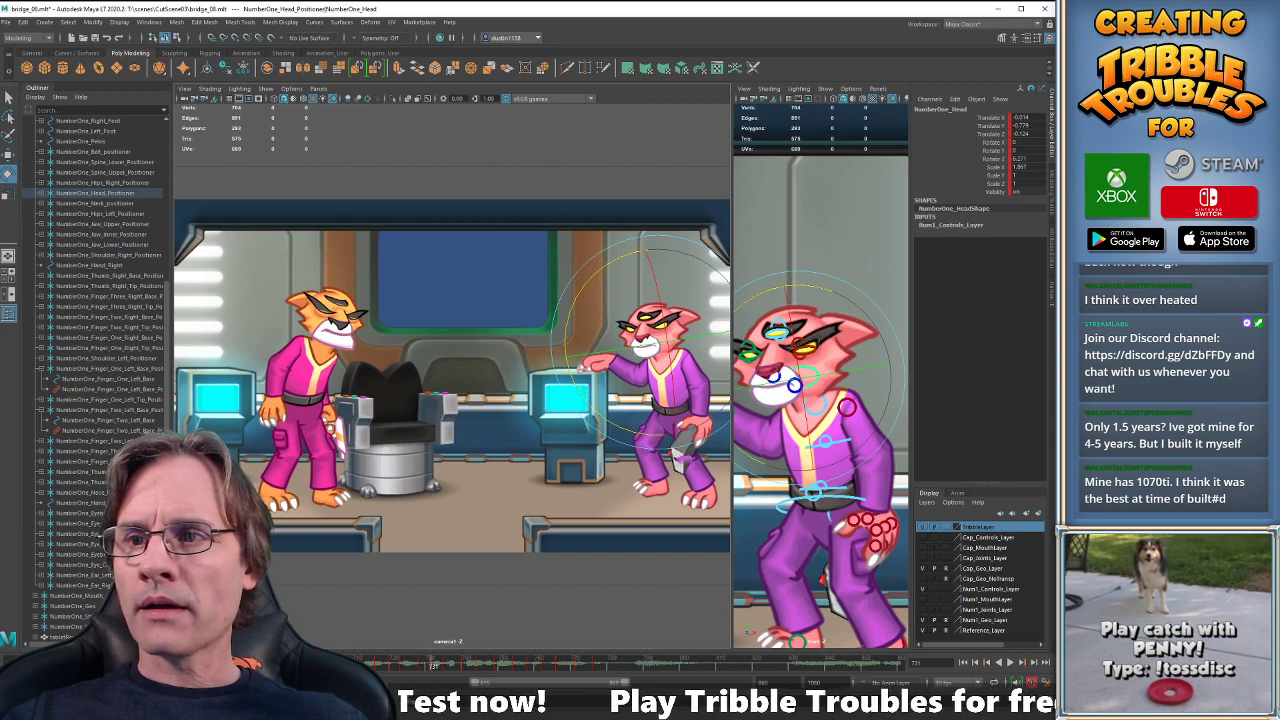
# - Smooth the tangents of NumberOne_Head's keys from about frame 720 to 744 in the Graph Editor
pyautogui.press('g')
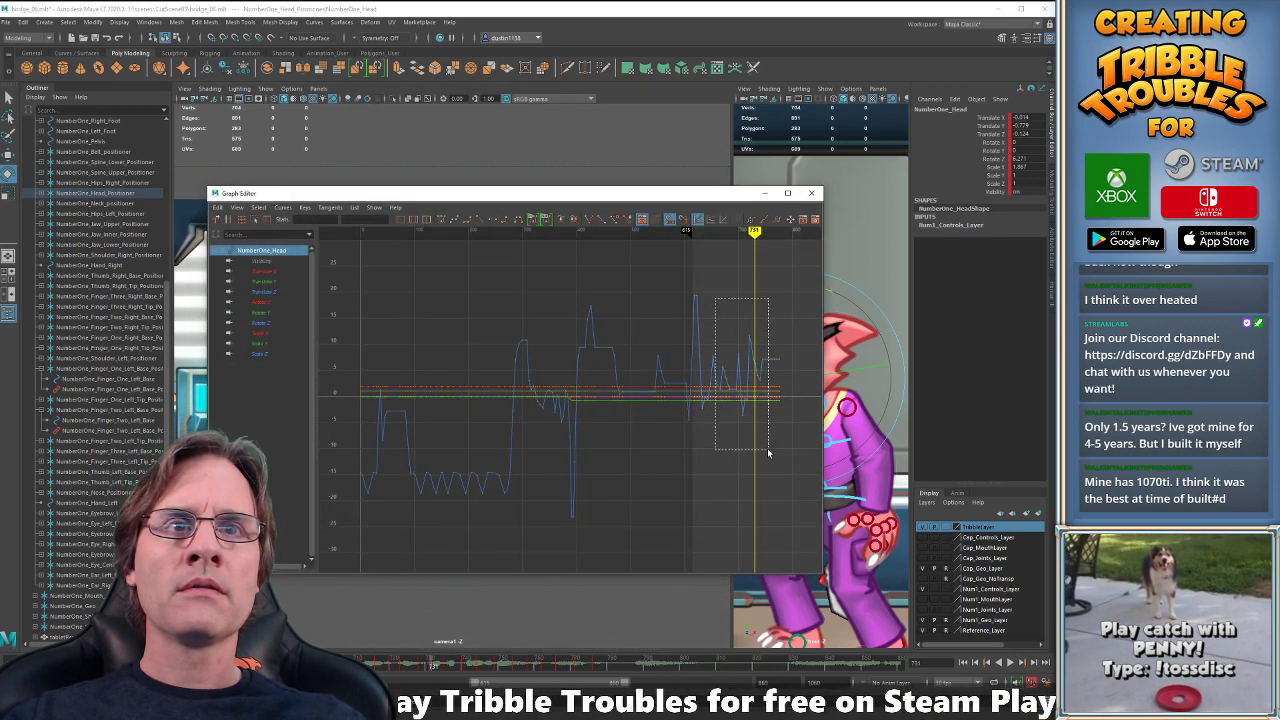
pyautogui.moveTo(768, 453); pyautogui.dragTo(768, 452)
pyautogui.press('f')
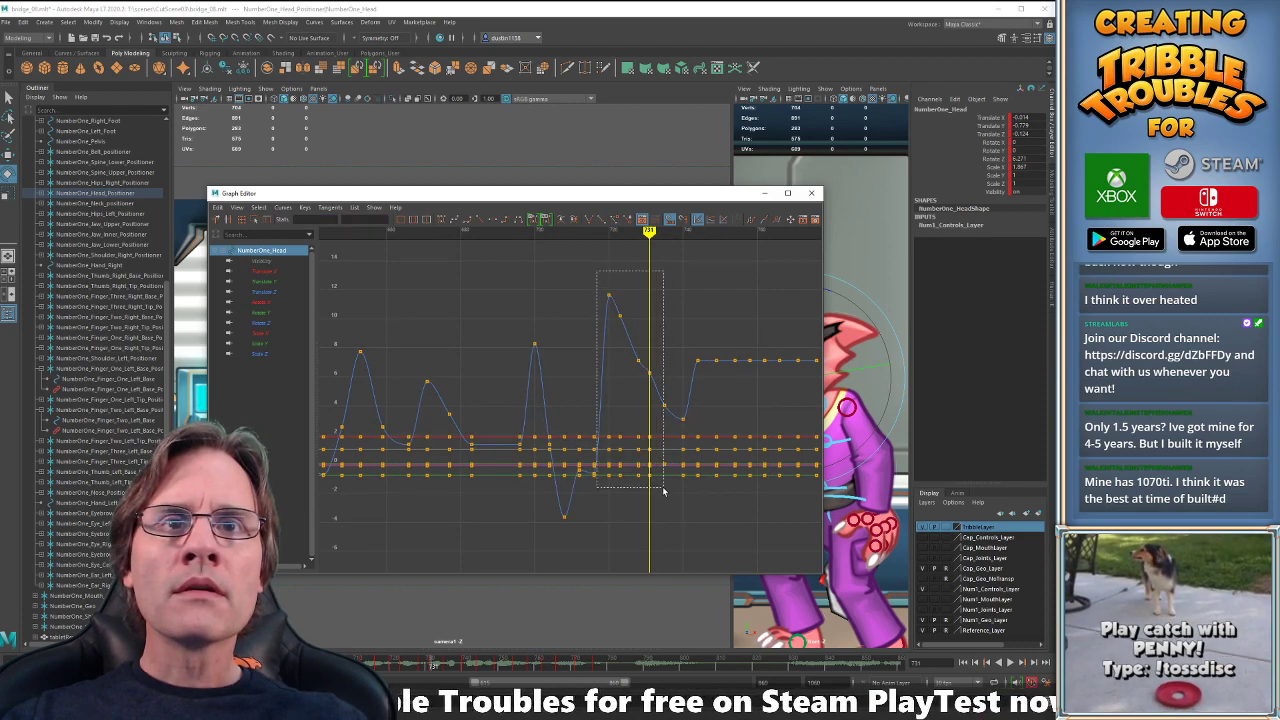
pyautogui.moveTo(702, 519); pyautogui.dragTo(702, 518)
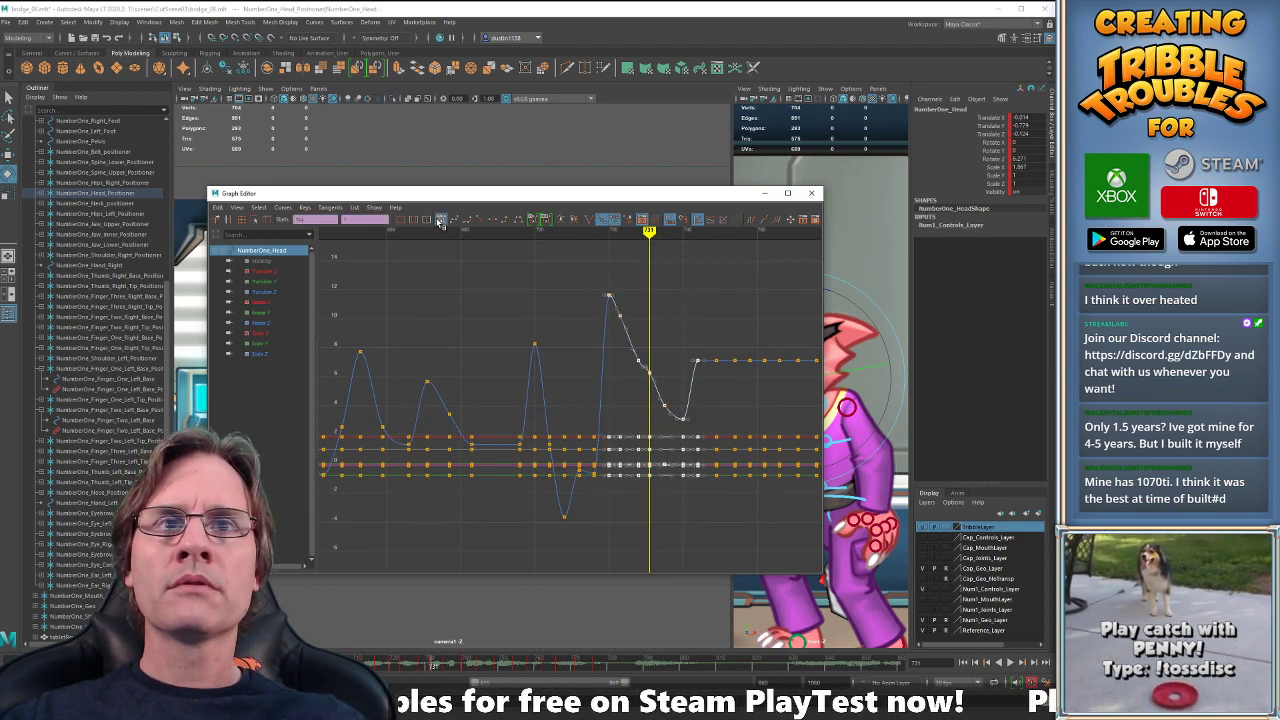
pyautogui.click(766, 194)
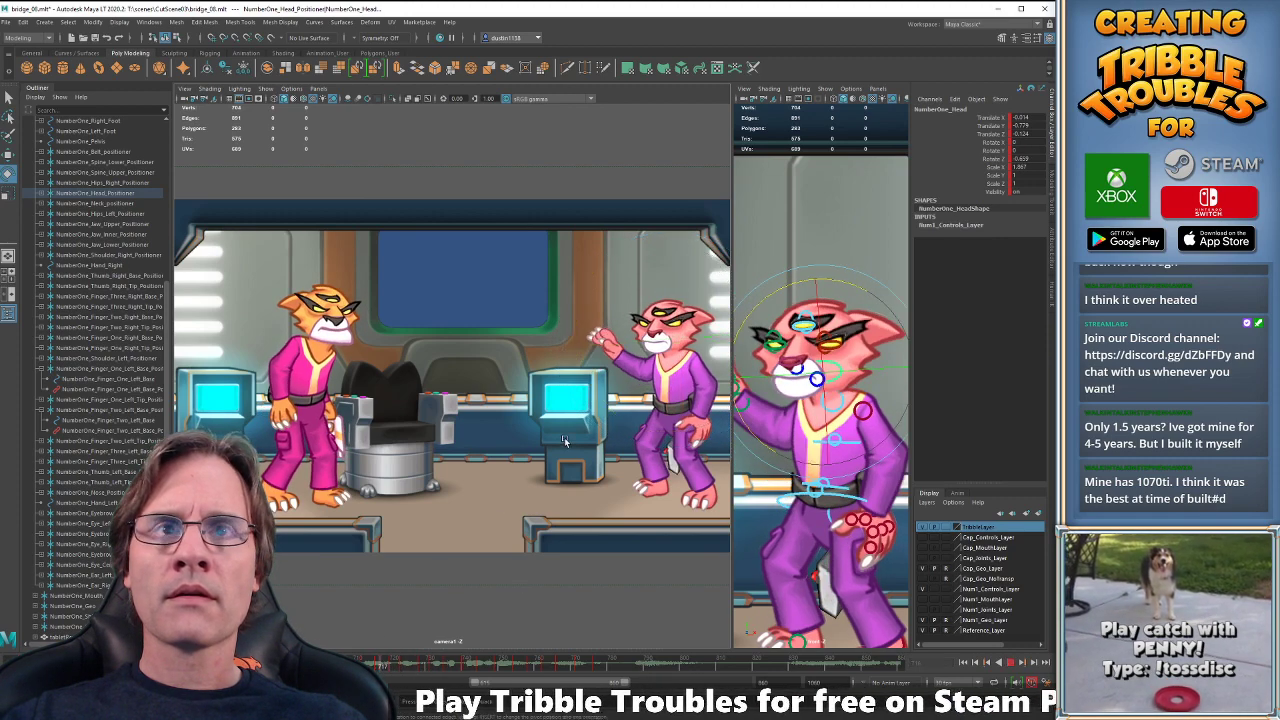
# - Scrub and play back the shot to review NumberOne's head motion up to frame 762
pyautogui.hotkey('alt', 'v')
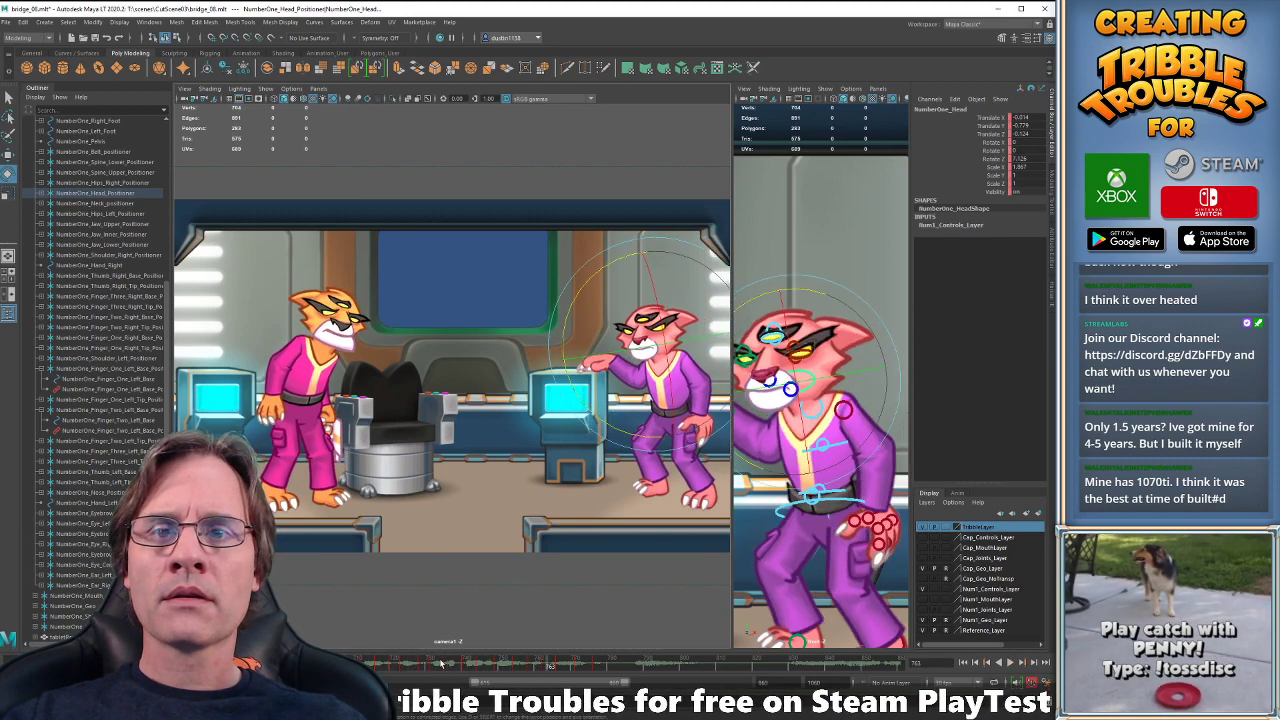
pyautogui.moveTo(440, 663)
pyautogui.mouseDown()
pyautogui.moveTo(423, 663)
pyautogui.moveTo(448, 666)
pyautogui.mouseUp()
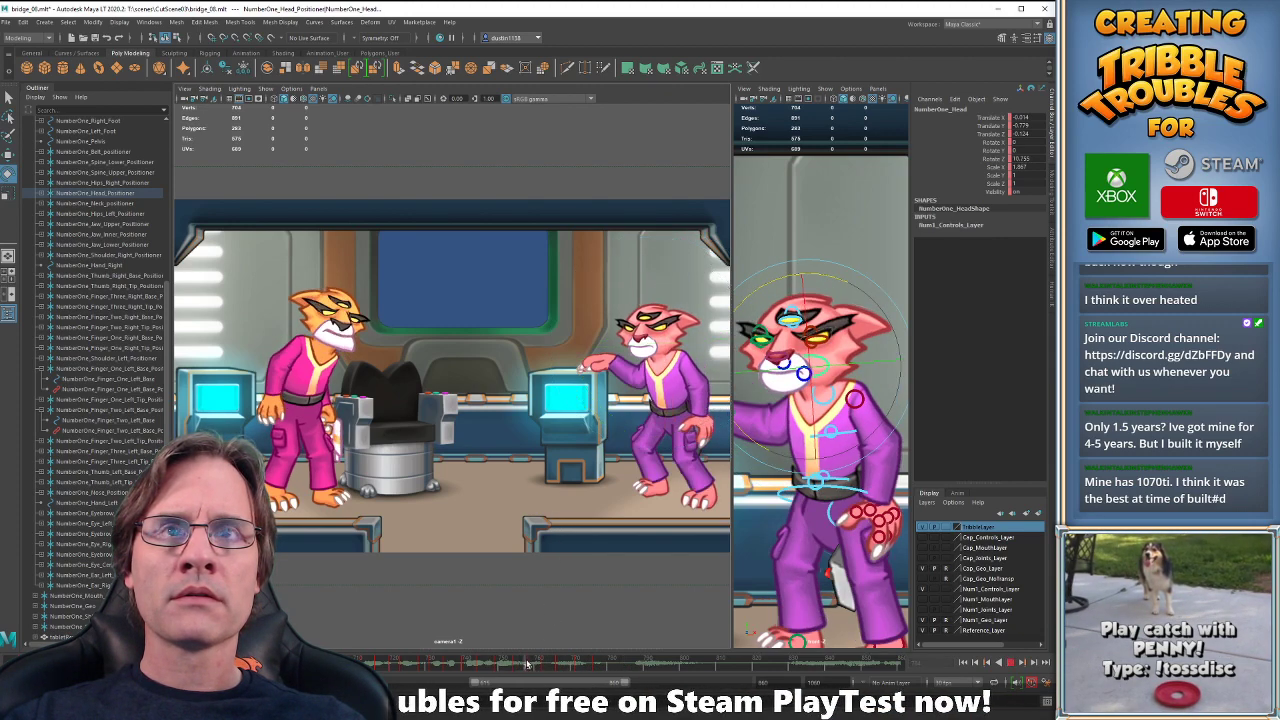
pyautogui.hotkey('alt', 'v')
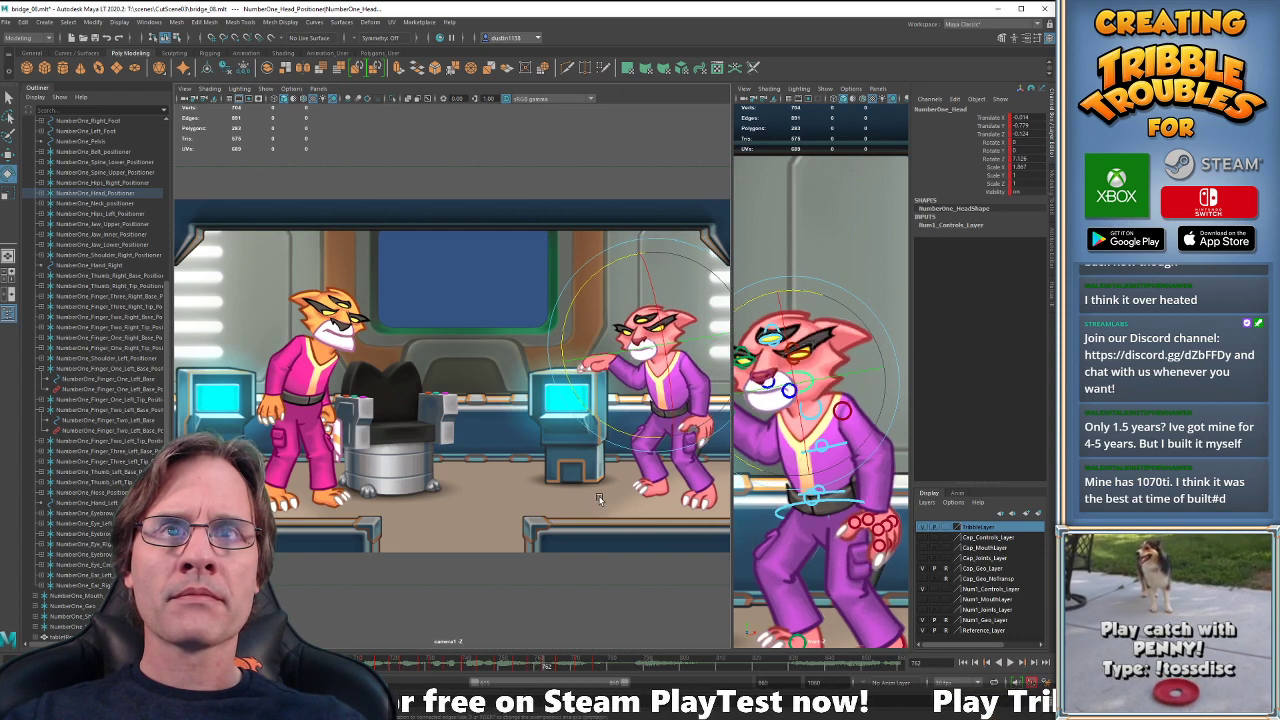
# - Rotate NumberOne_Head at frame 762 to a Rotate Z of about 11.1, comparing it with the key at frame 754
pyautogui.press(',')
pyautogui.press('.')
pyautogui.press('.')
pyautogui.press(',')
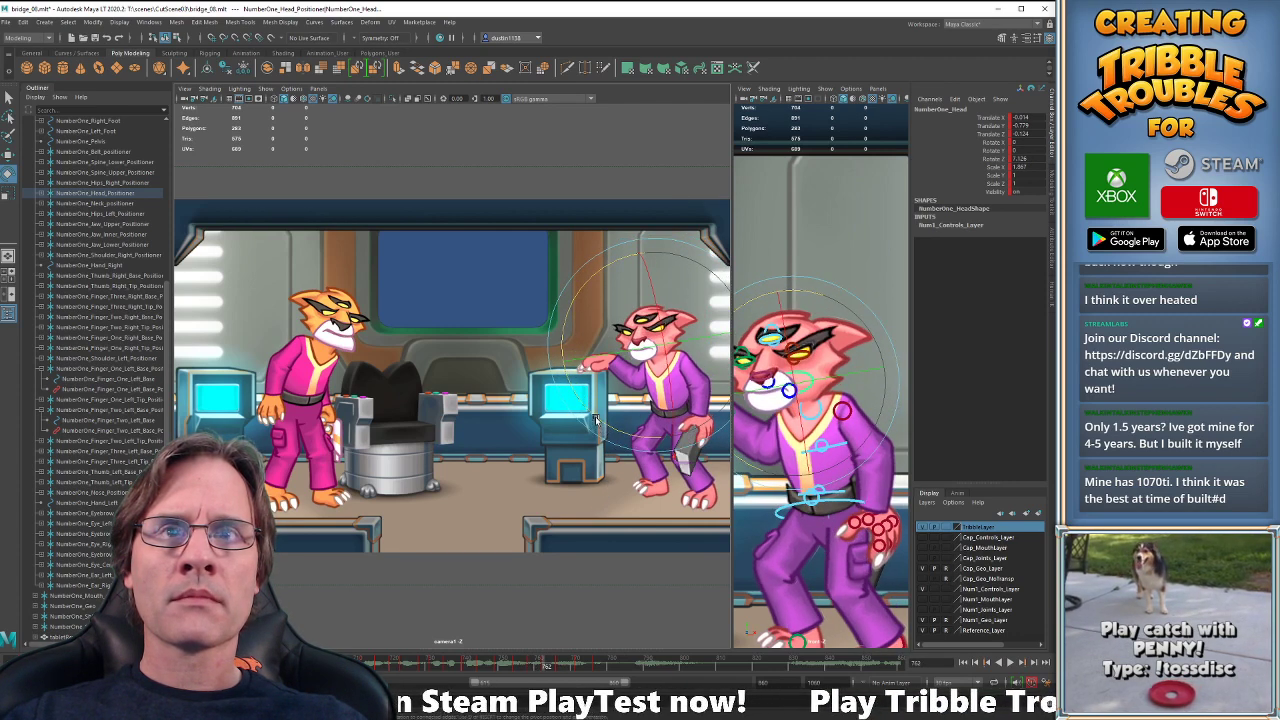
pyautogui.moveTo(595, 416); pyautogui.dragTo(587, 408)
pyautogui.press(',')
pyautogui.press('.')
pyautogui.press(',')
pyautogui.press(',')
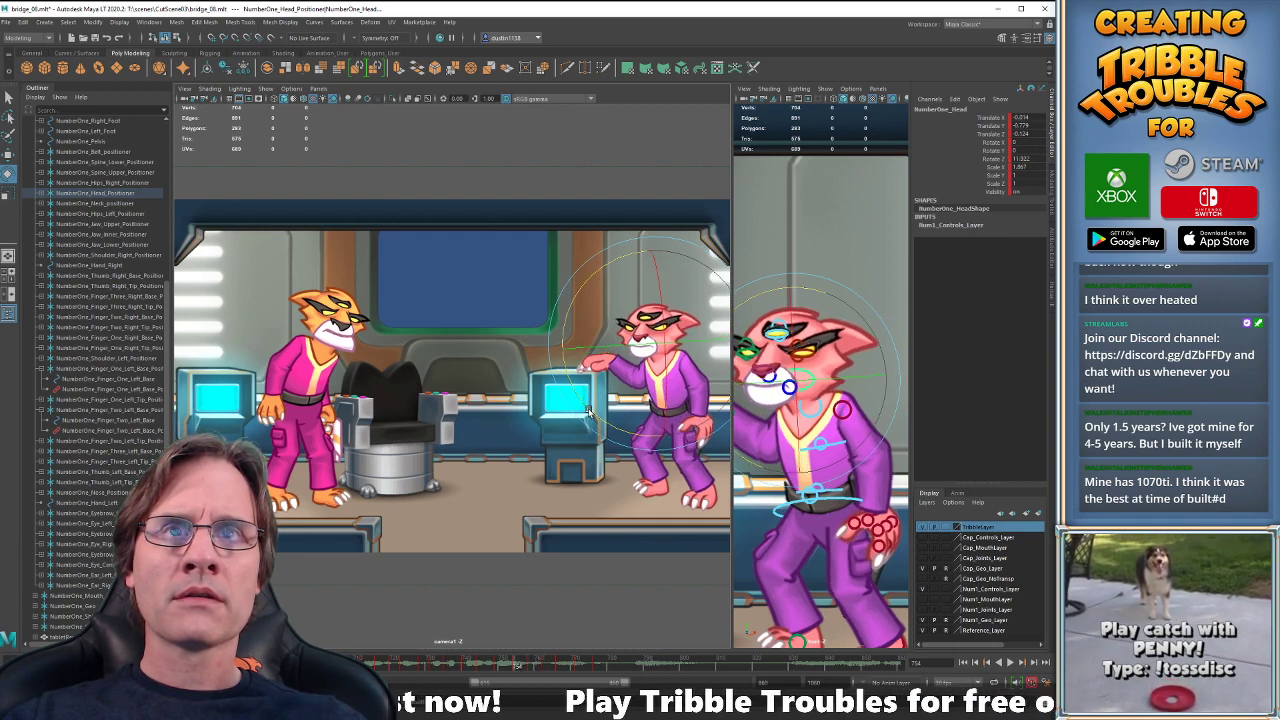
pyautogui.press('.')
pyautogui.press('.')
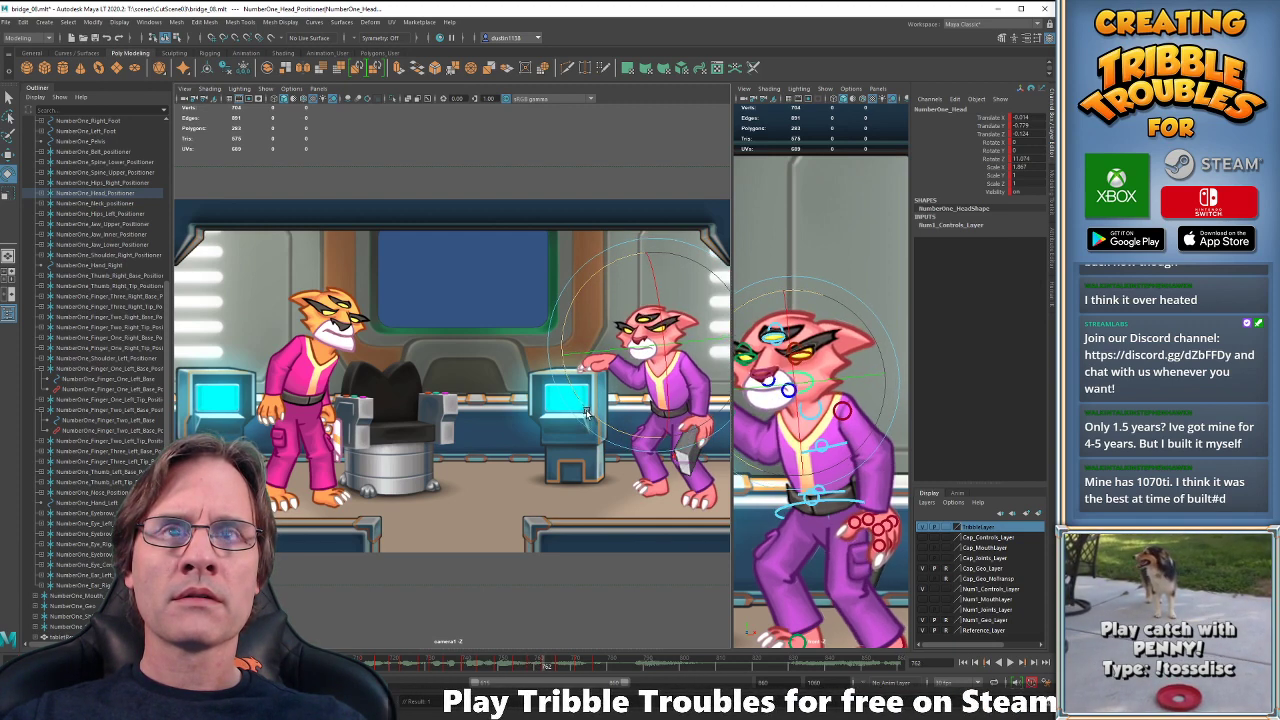
# - Rotate NumberOne_Head further at frame 762 to a Rotate Z of about 13 and compare it with the preceding keys
pyautogui.press(',')
pyautogui.press('.')
pyautogui.moveTo(586, 412); pyautogui.dragTo(586, 409)
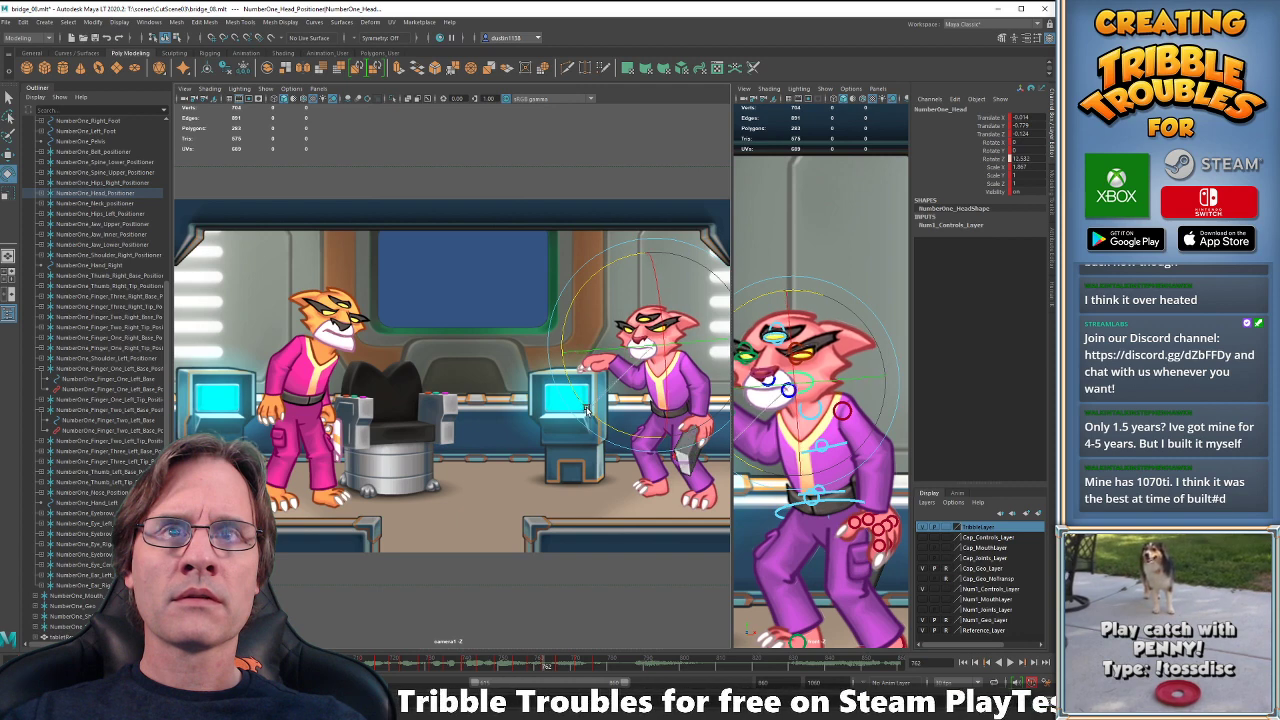
pyautogui.press(',')
pyautogui.press(',')
pyautogui.press('.')
pyautogui.press(',')
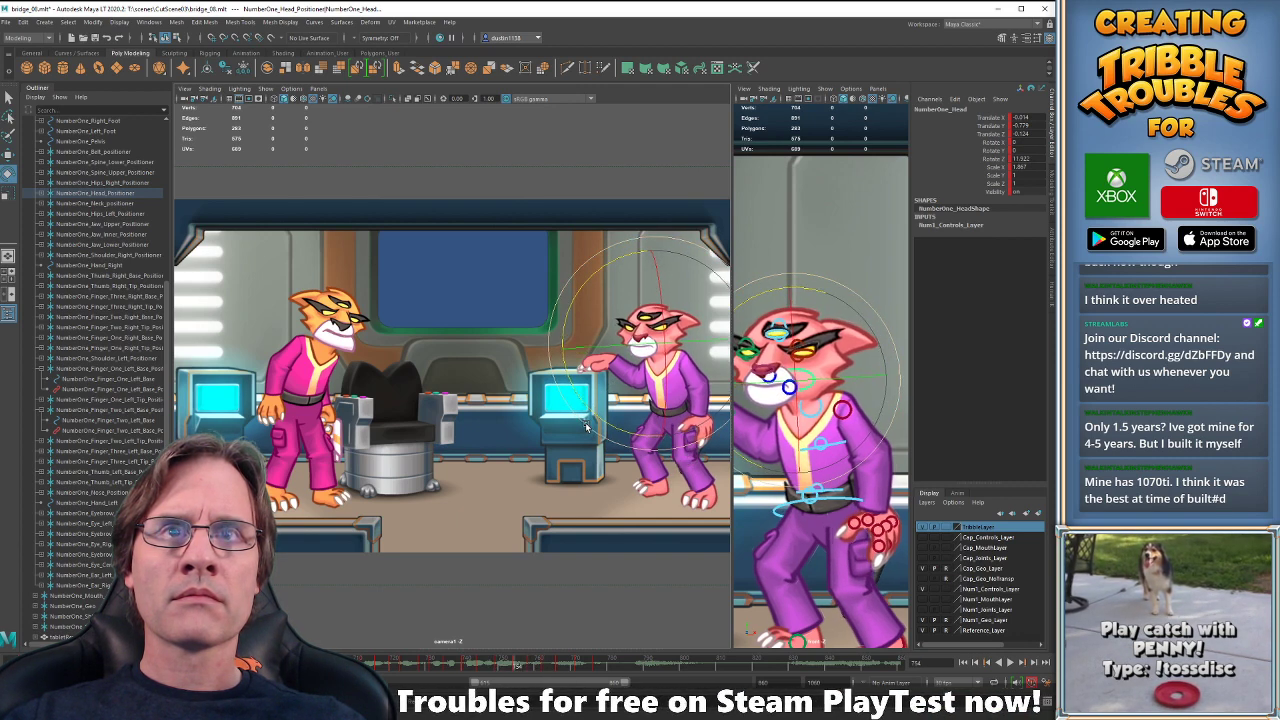
# - Rotate NumberOne_Head at frame 766 to a Rotate Z of about 1.2 and compare it with the key at frame 762
pyautogui.press('.')
pyautogui.press('.')
pyautogui.press('.')
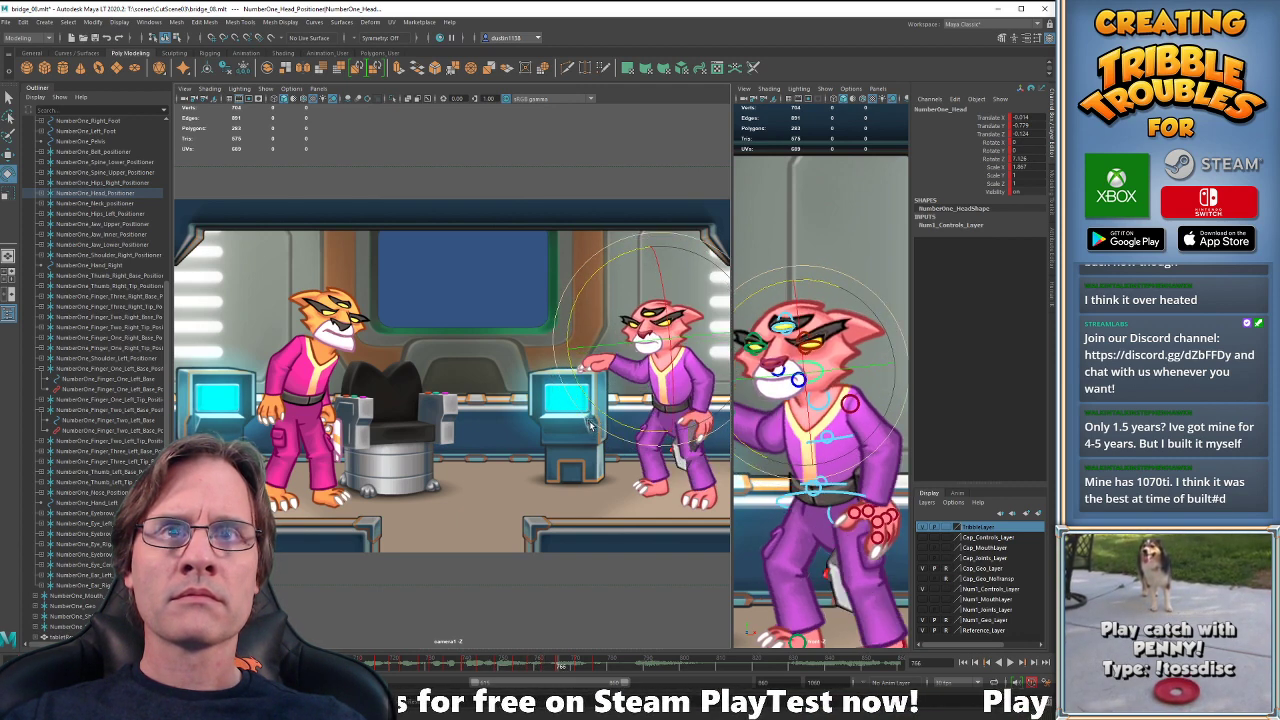
pyautogui.moveTo(589, 421); pyautogui.dragTo(596, 410)
pyautogui.press(',')
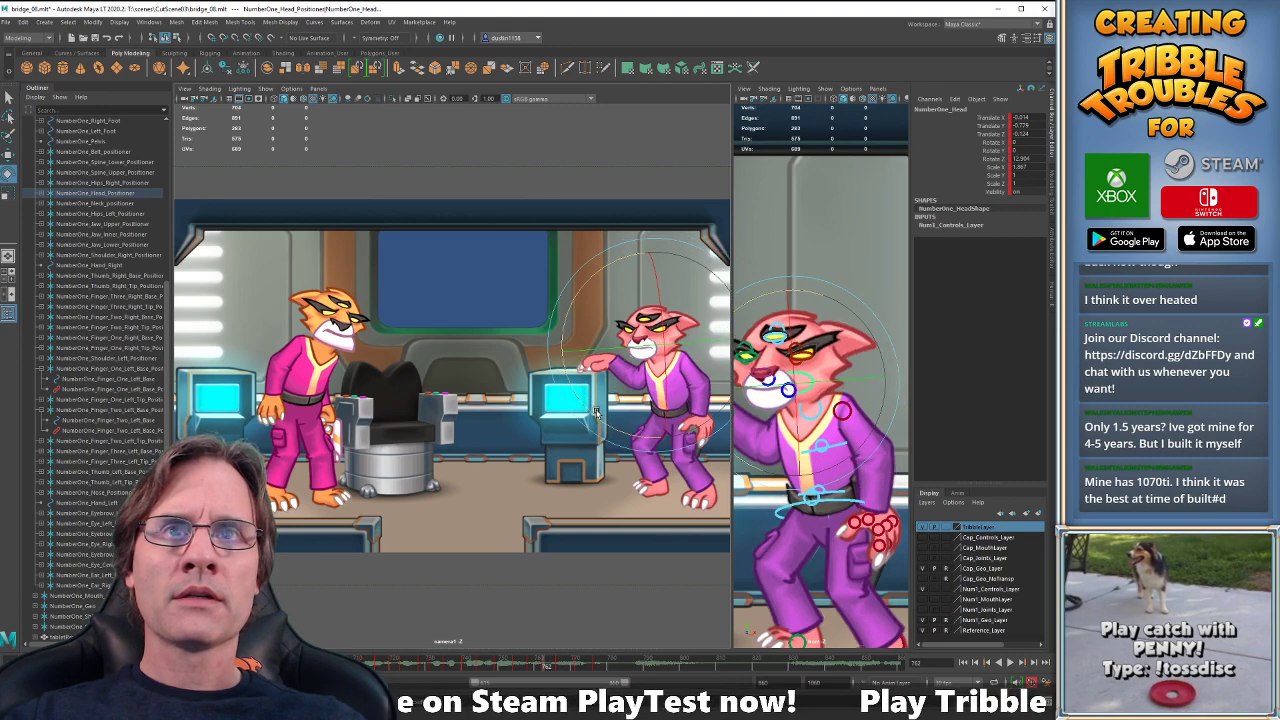
pyautogui.press('.')
pyautogui.press('.')
pyautogui.press('.')
pyautogui.press('.')
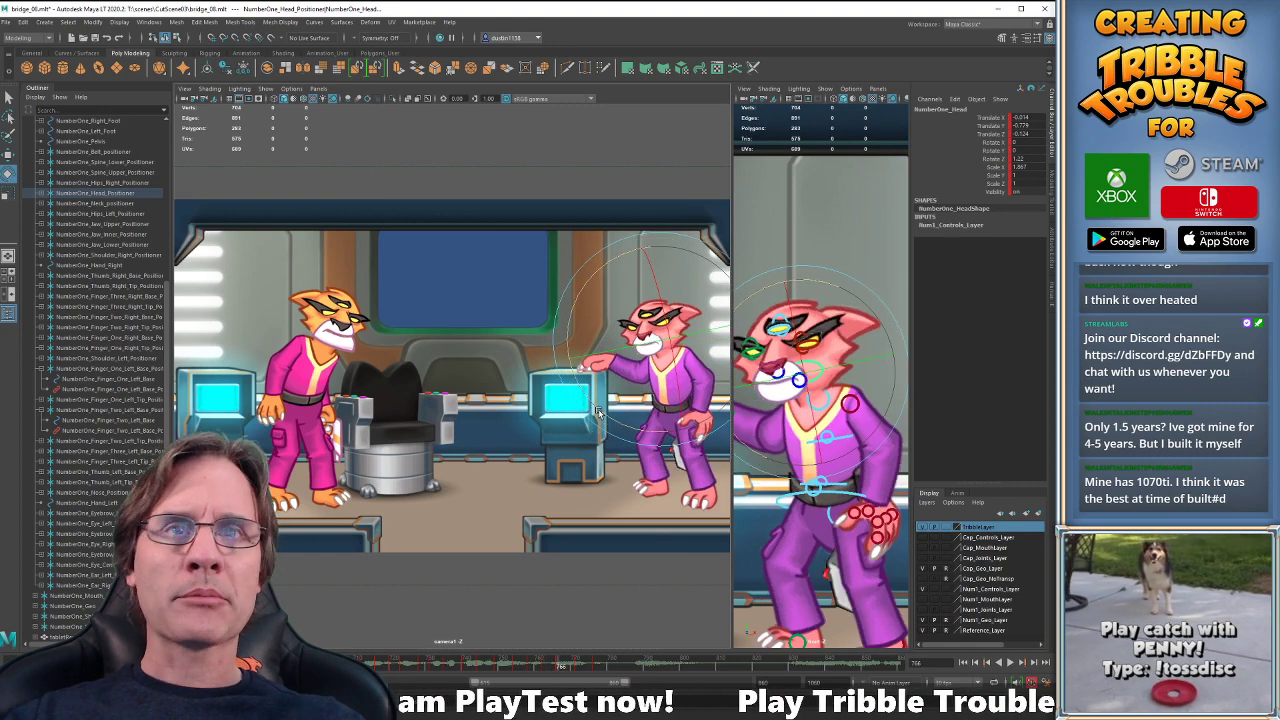
# - Rotate NumberOne_Head at frame 776 to a Rotate Z of about 0.77, comparing it with frame 766 and playing back the result
pyautogui.press('.')
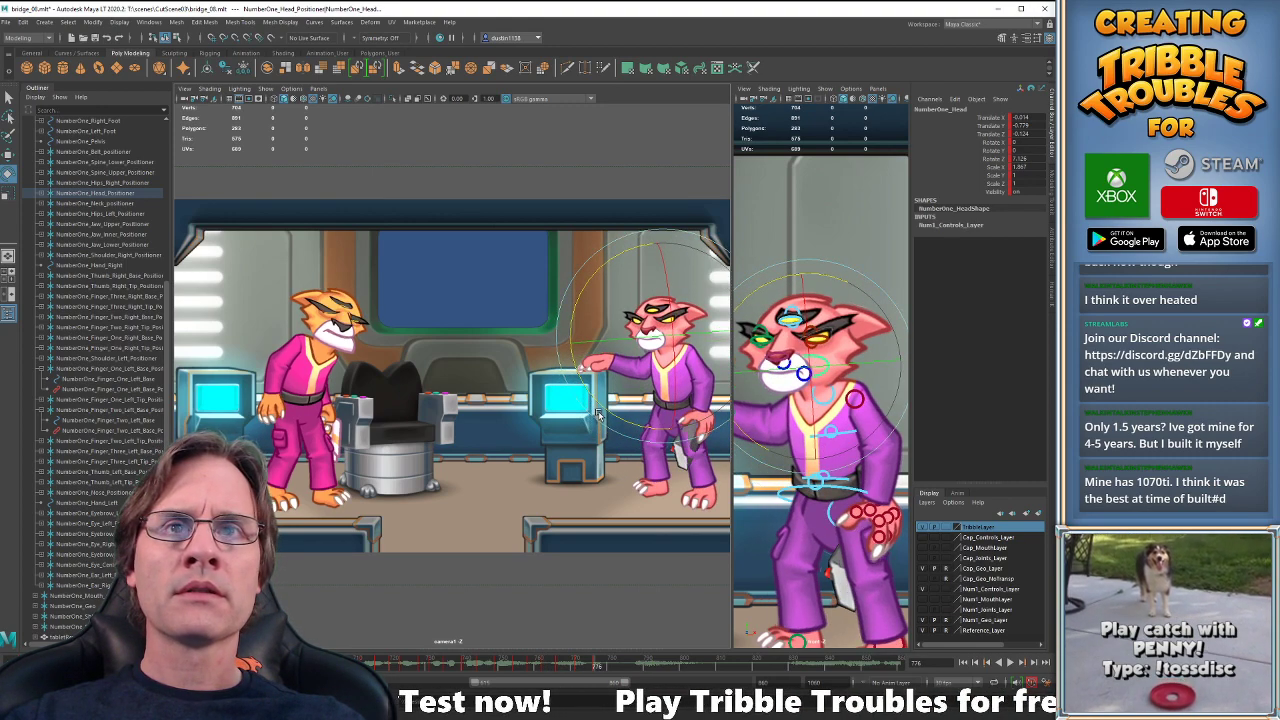
pyautogui.press(',')
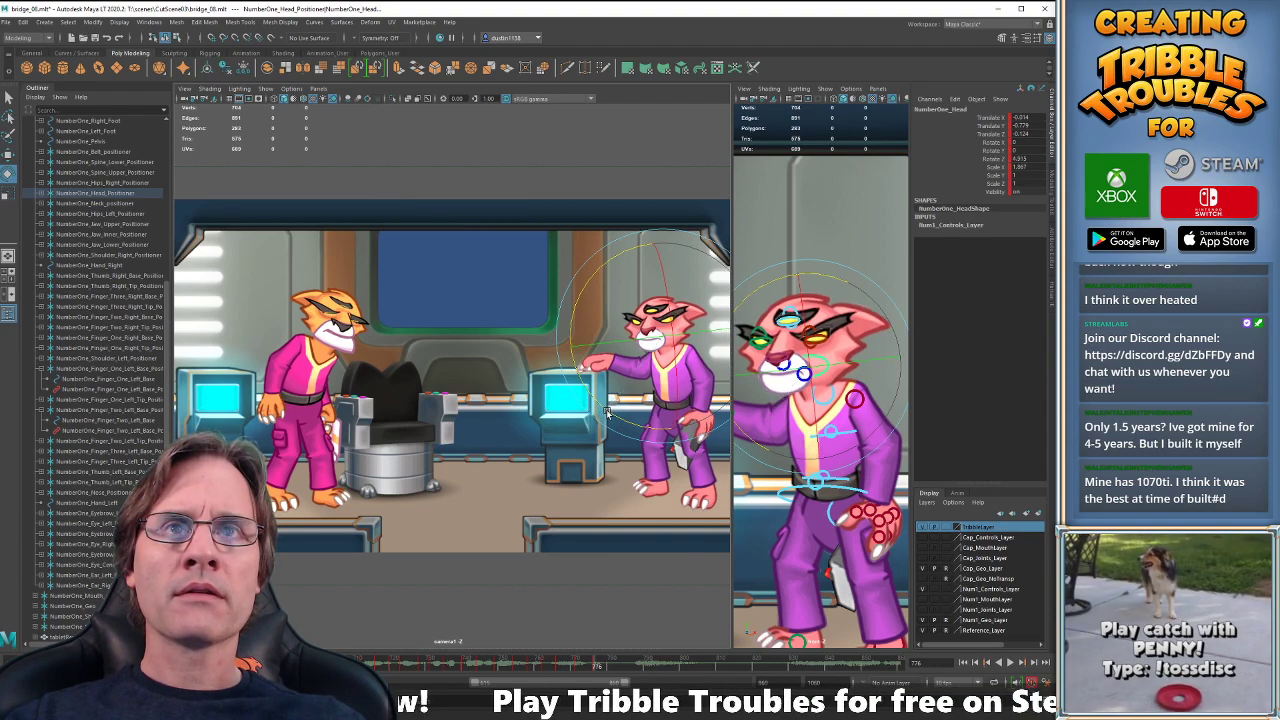
pyautogui.press(',')
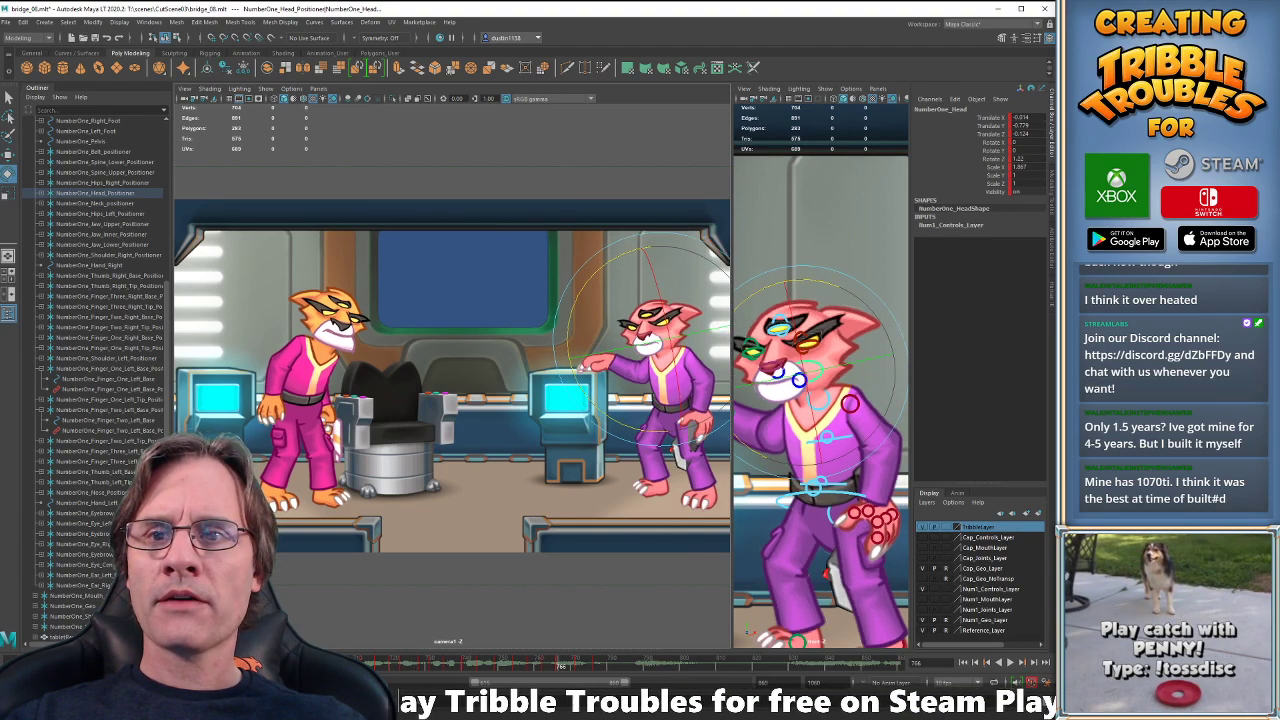
pyautogui.hotkey('alt', 'v')
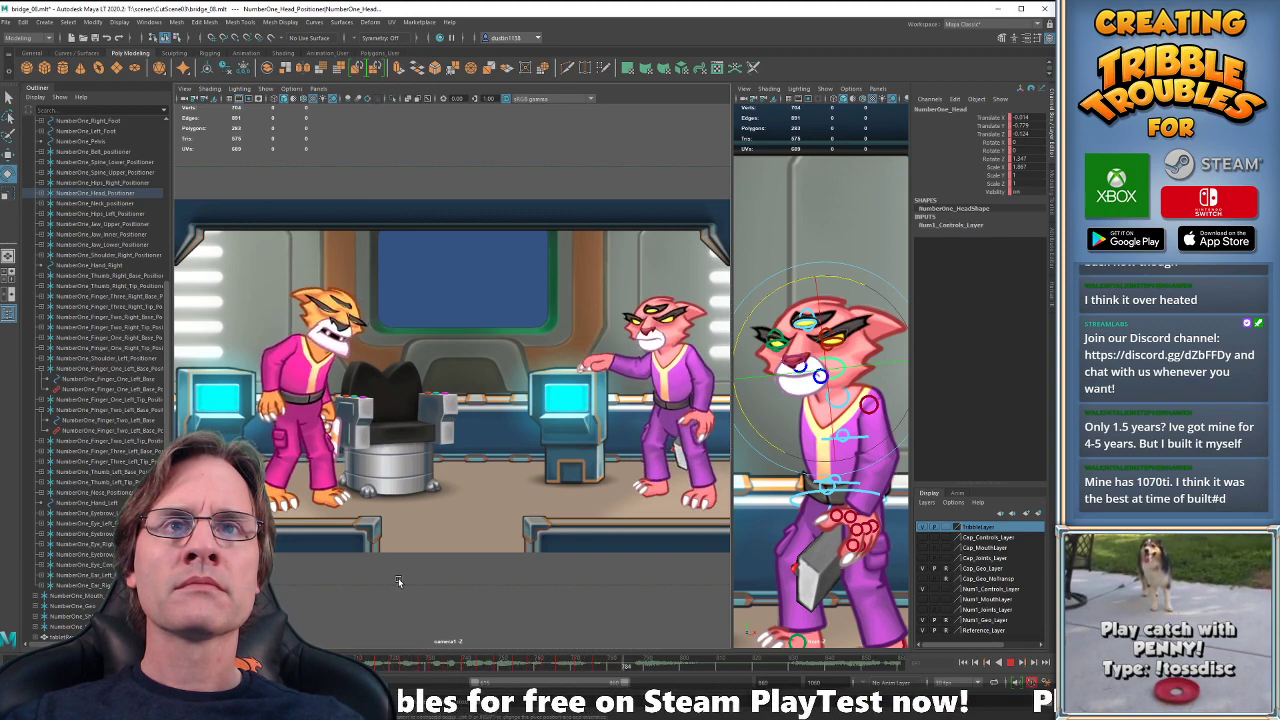
pyautogui.hotkey('alt', 'v')
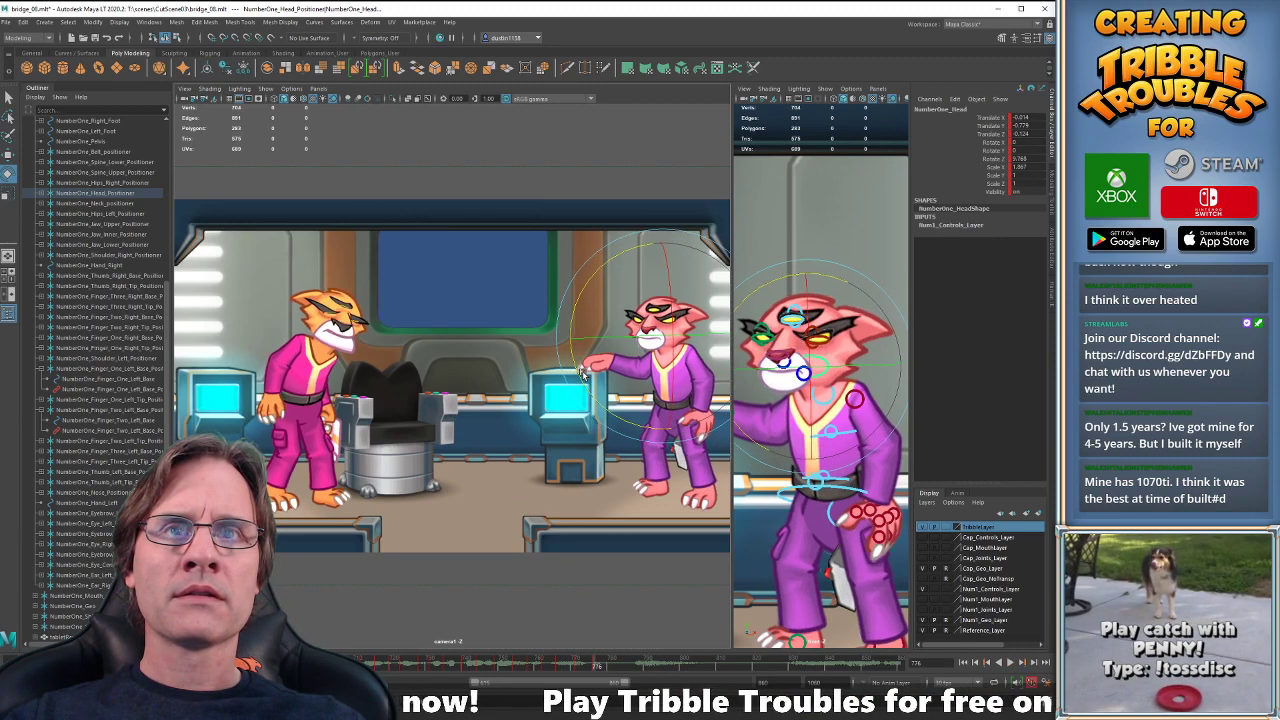
# - Select NumberOne_Head again near frame 781 and rotate it to a Rotate Z of about 0.8
pyautogui.press('w')
pyautogui.click(855, 489)
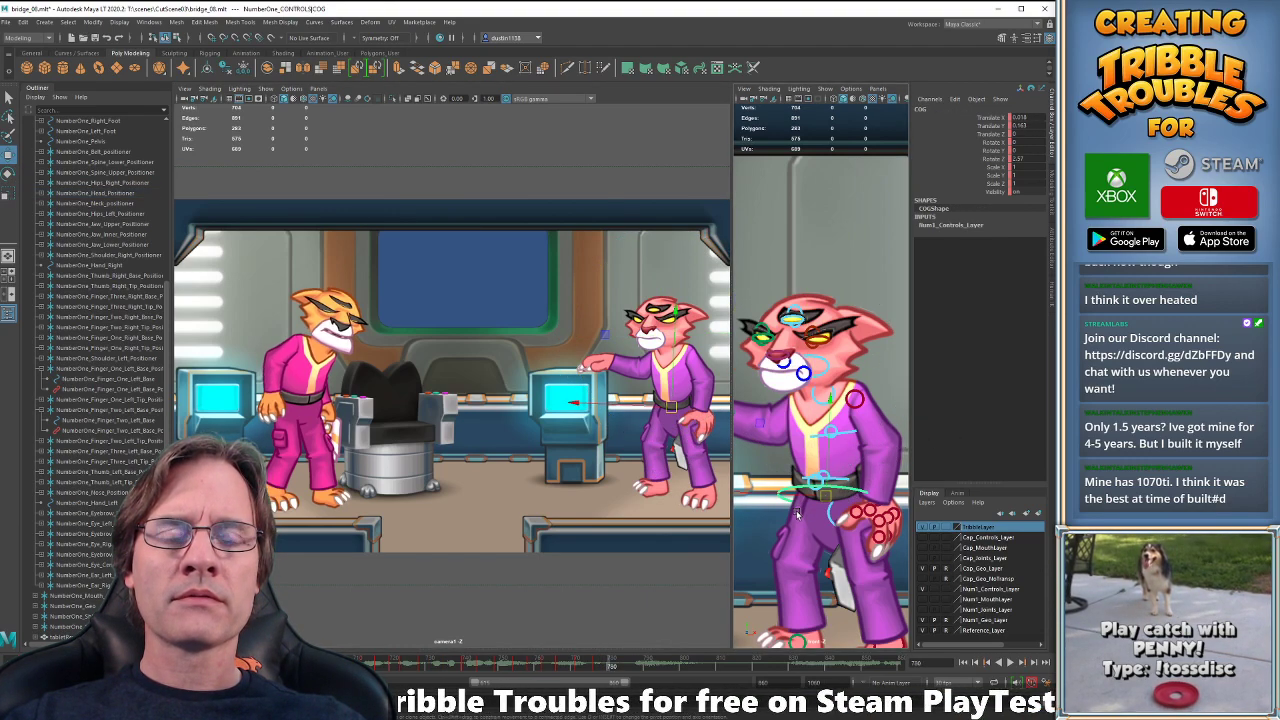
pyautogui.click(828, 368)
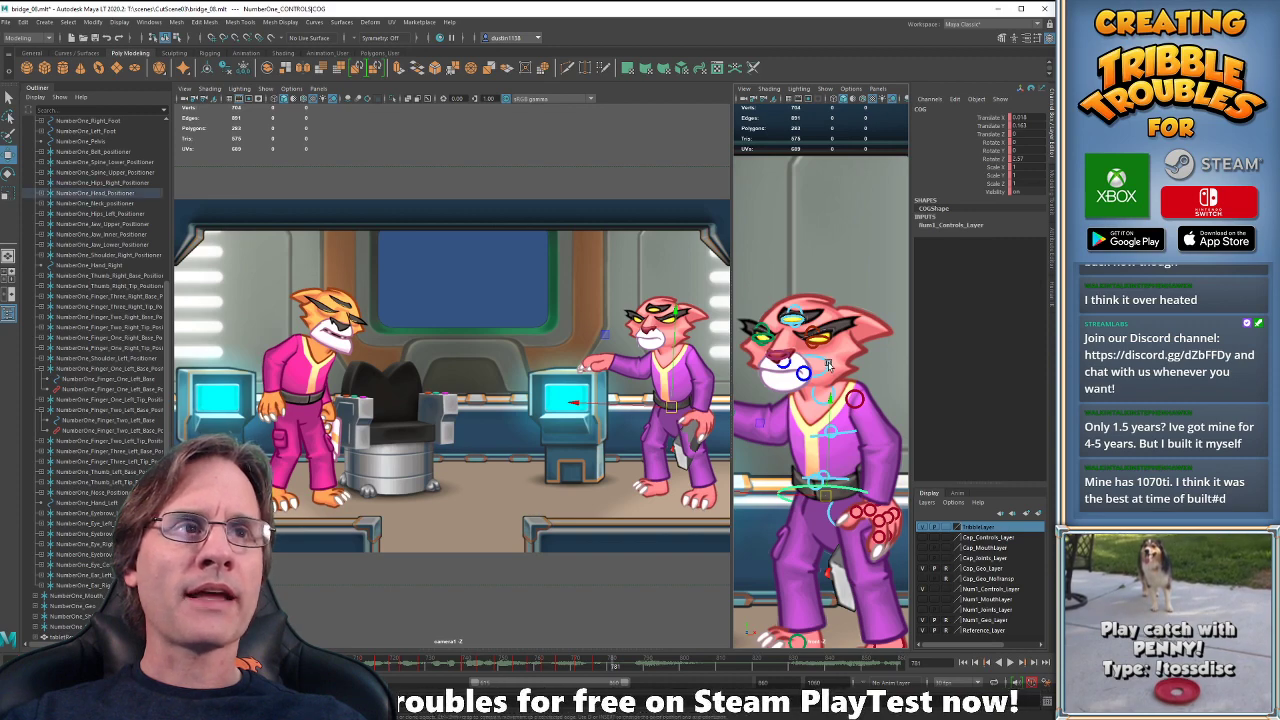
pyautogui.press('e')
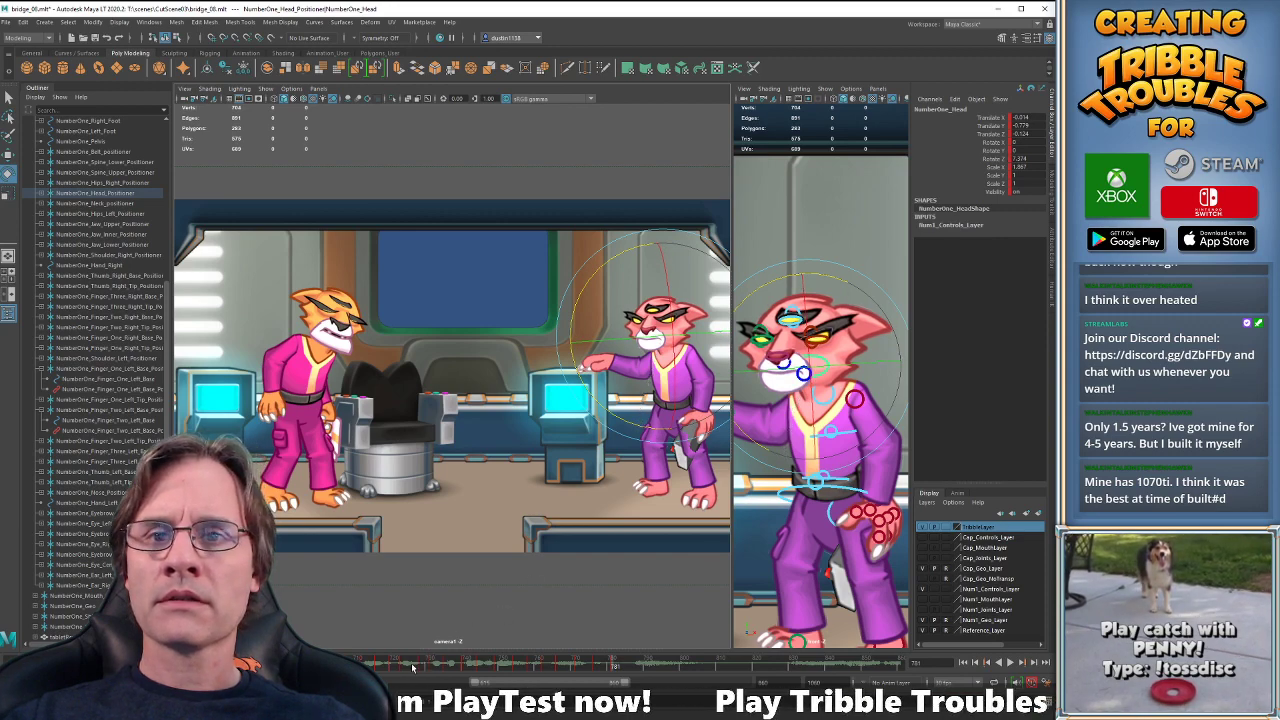
# - Play back the shot repeatedly from its earlier frames to review NumberOne's head motion through about frame 795
pyautogui.click(377, 665)
pyautogui.hotkey('alt', 'v')
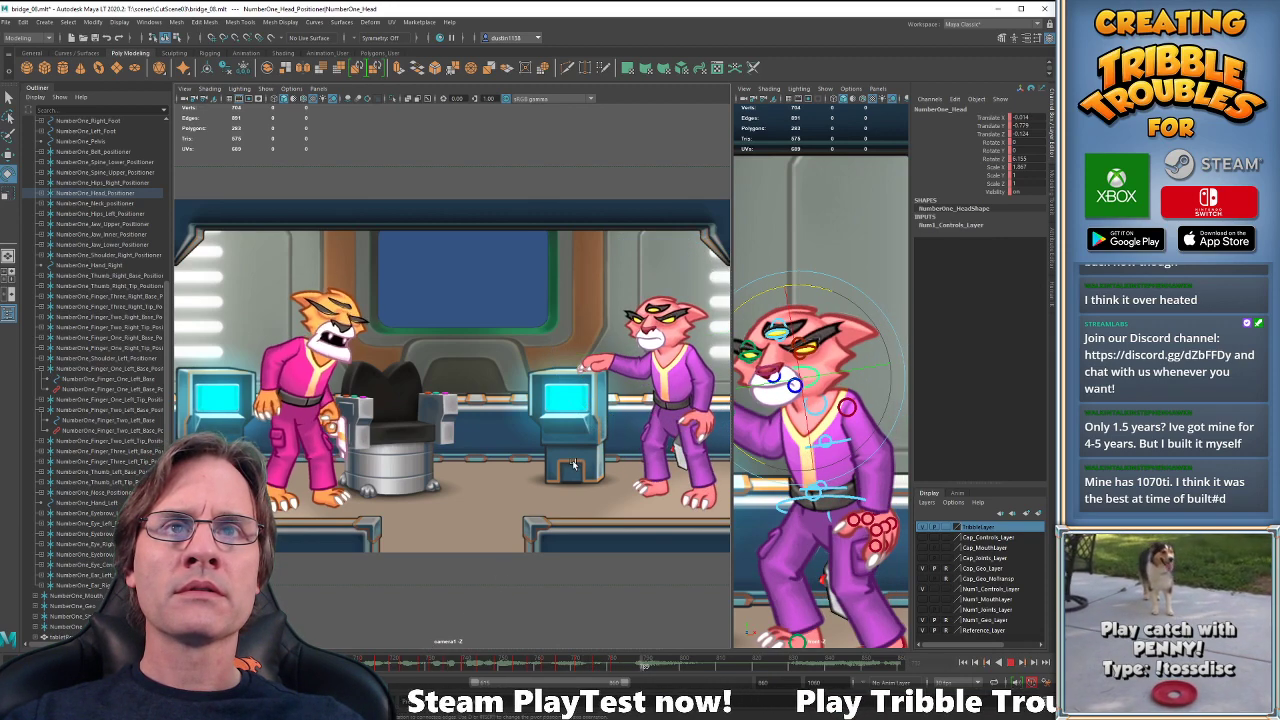
pyautogui.hotkey('alt', 'v')
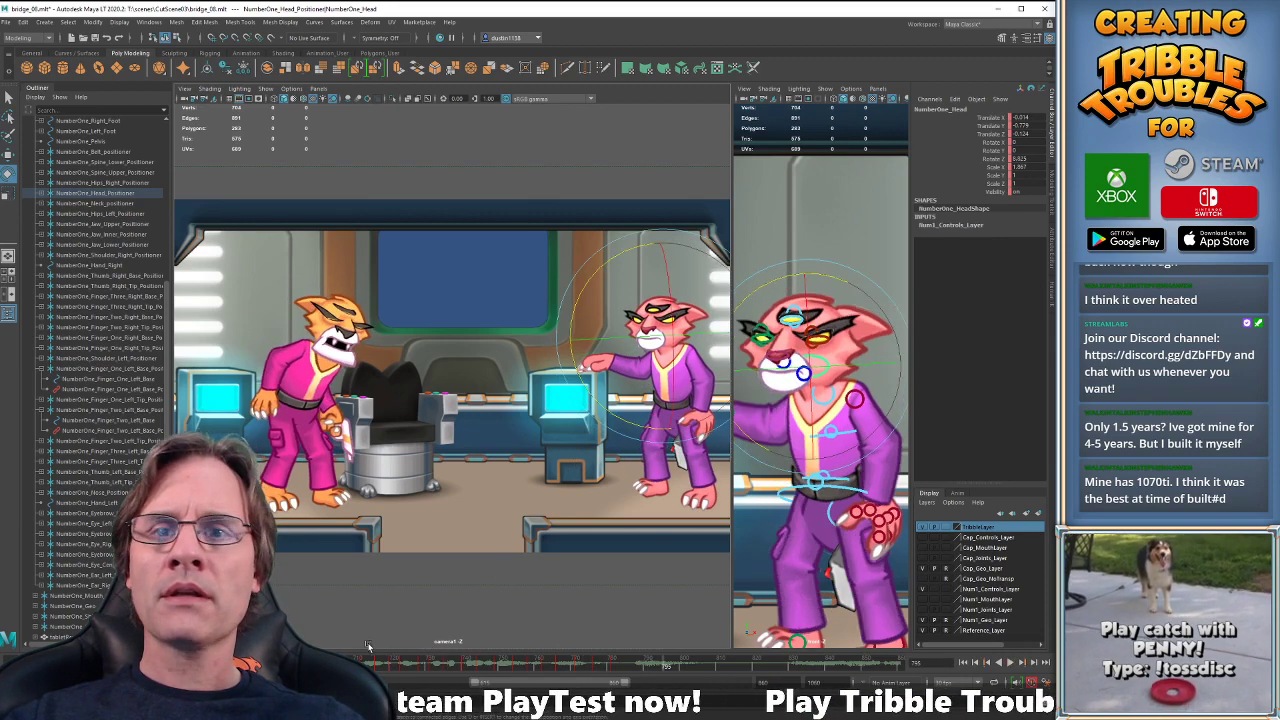
pyautogui.click(332, 662)
pyautogui.hotkey('alt', 'v')
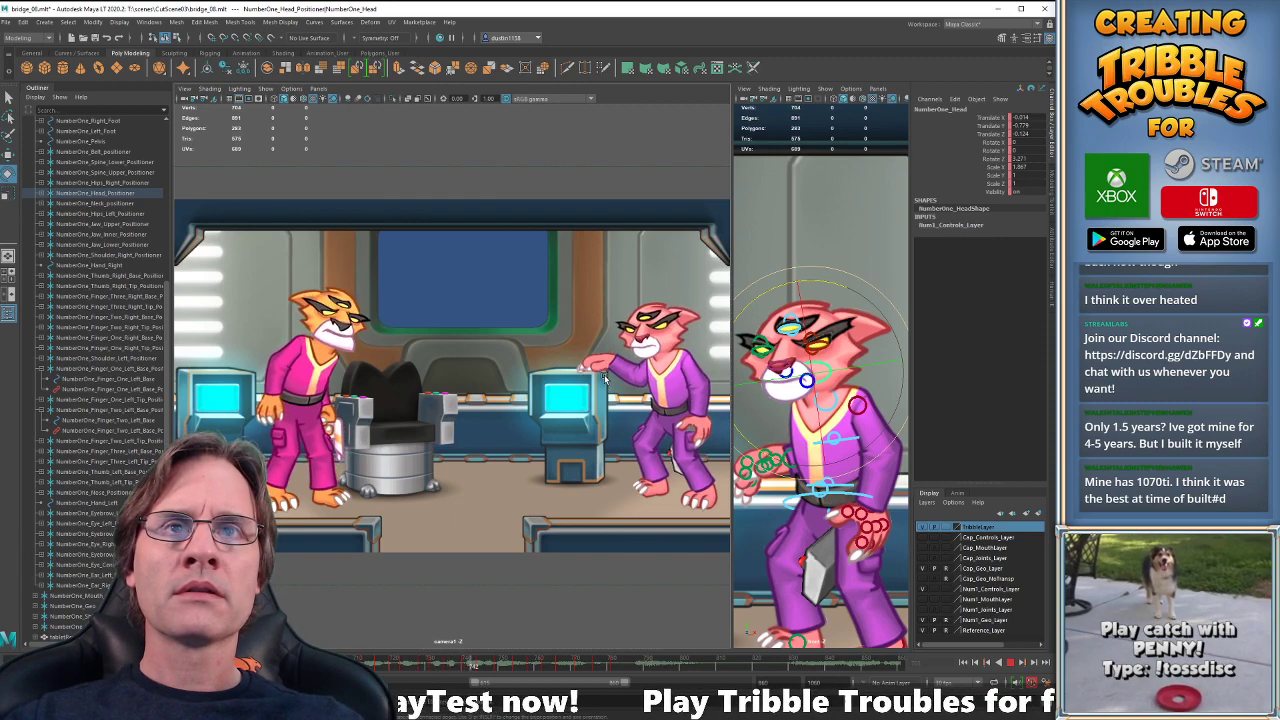
pyautogui.hotkey('alt', 'v')
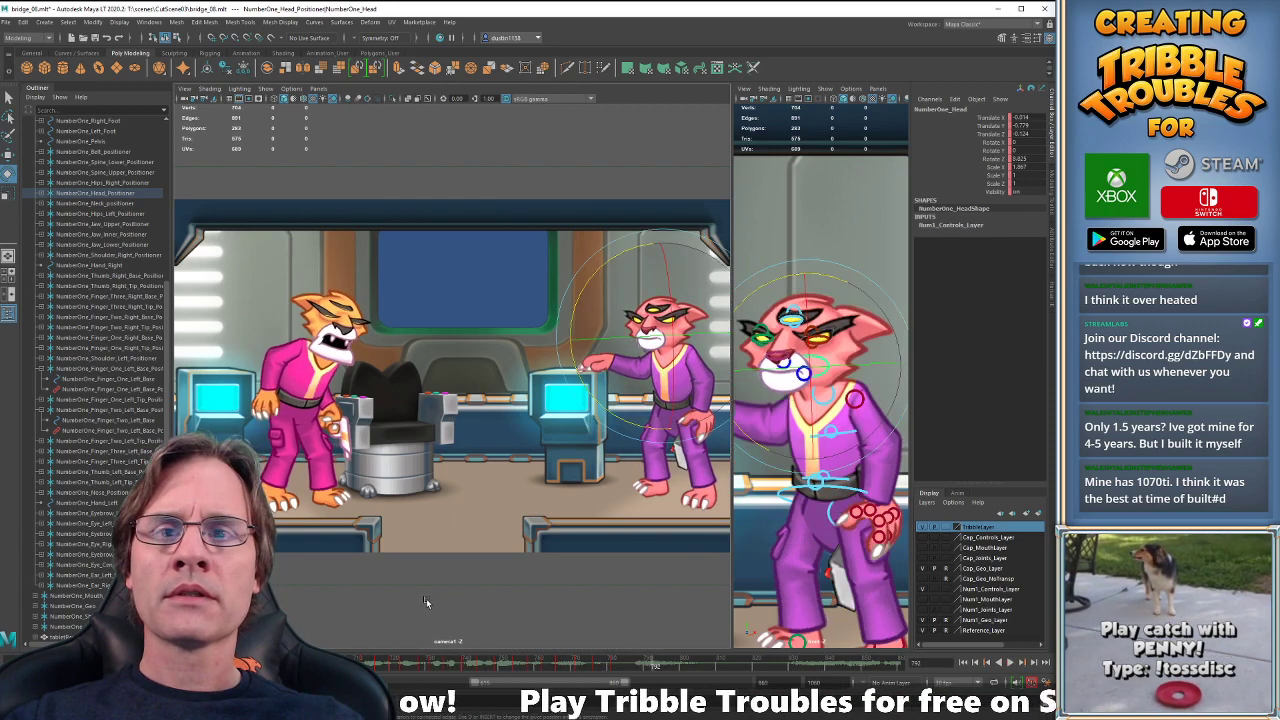
pyautogui.hotkey('alt', 'v')
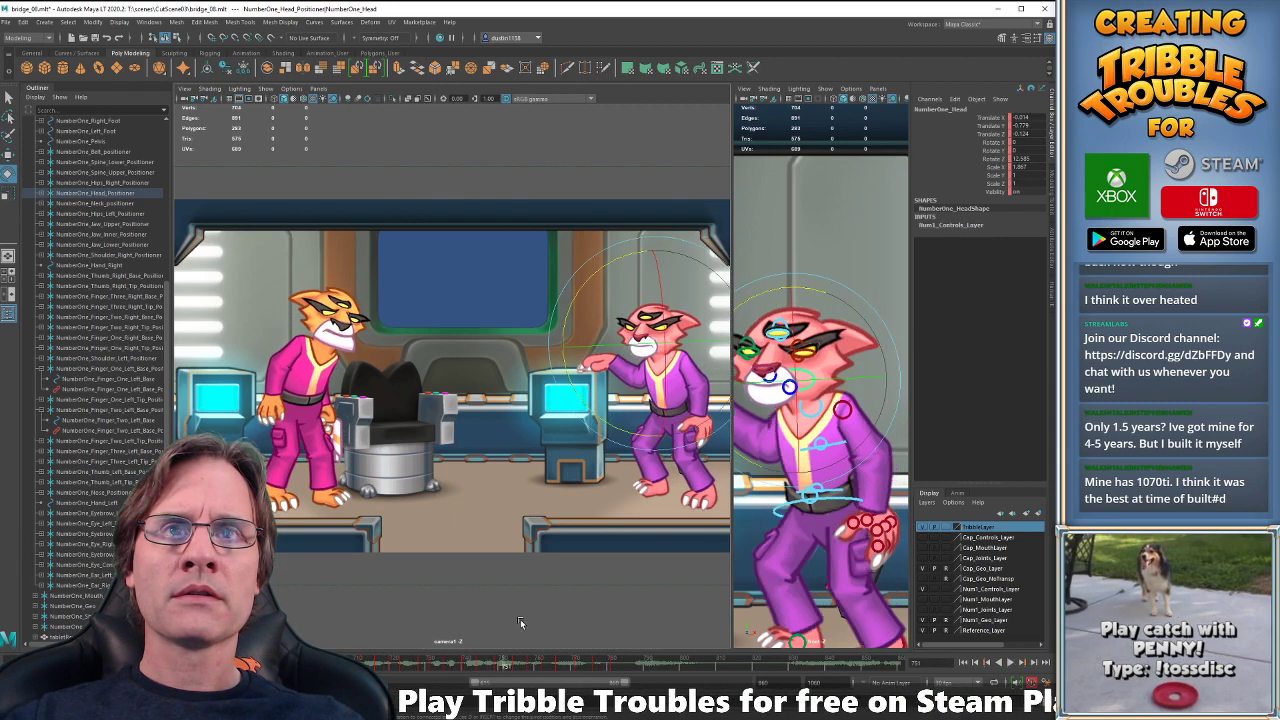
pyautogui.hotkey('alt', 'v')
# - Rotate NumberOne_Head at frame 754 to a Rotate Z of about 13.6 and compare it with the neighboring keys
pyautogui.press('.')
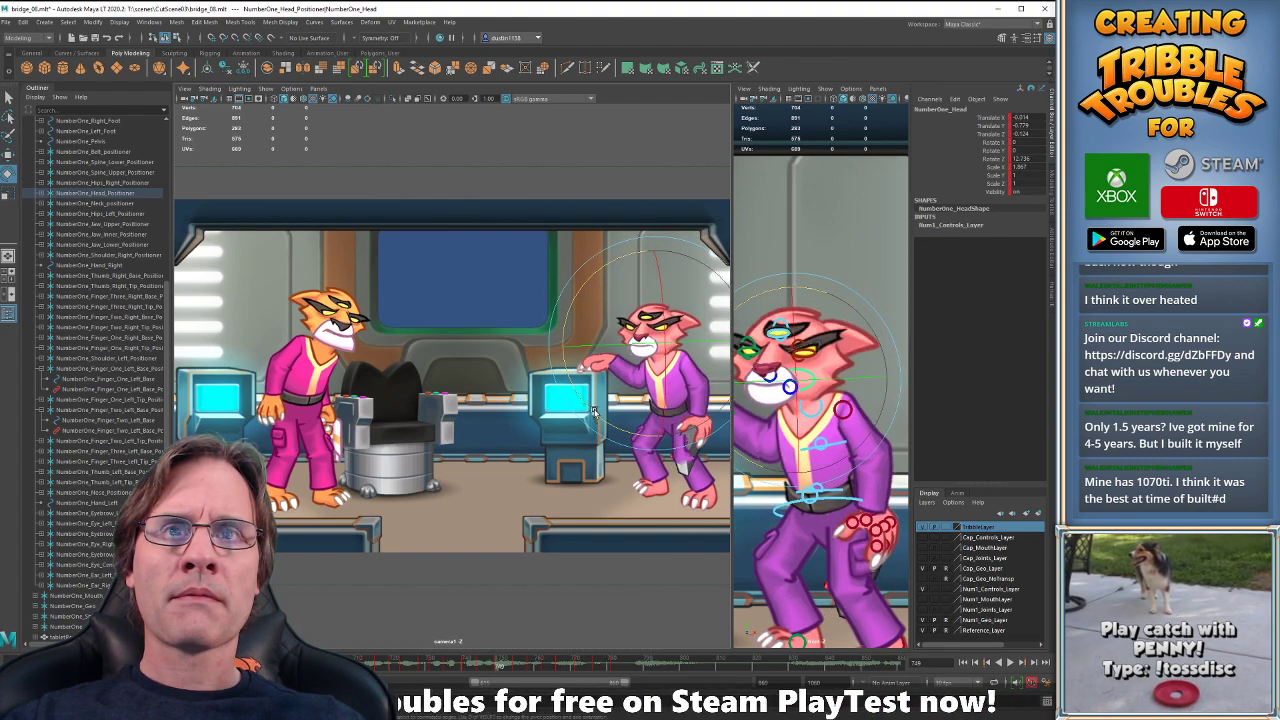
pyautogui.press('.')
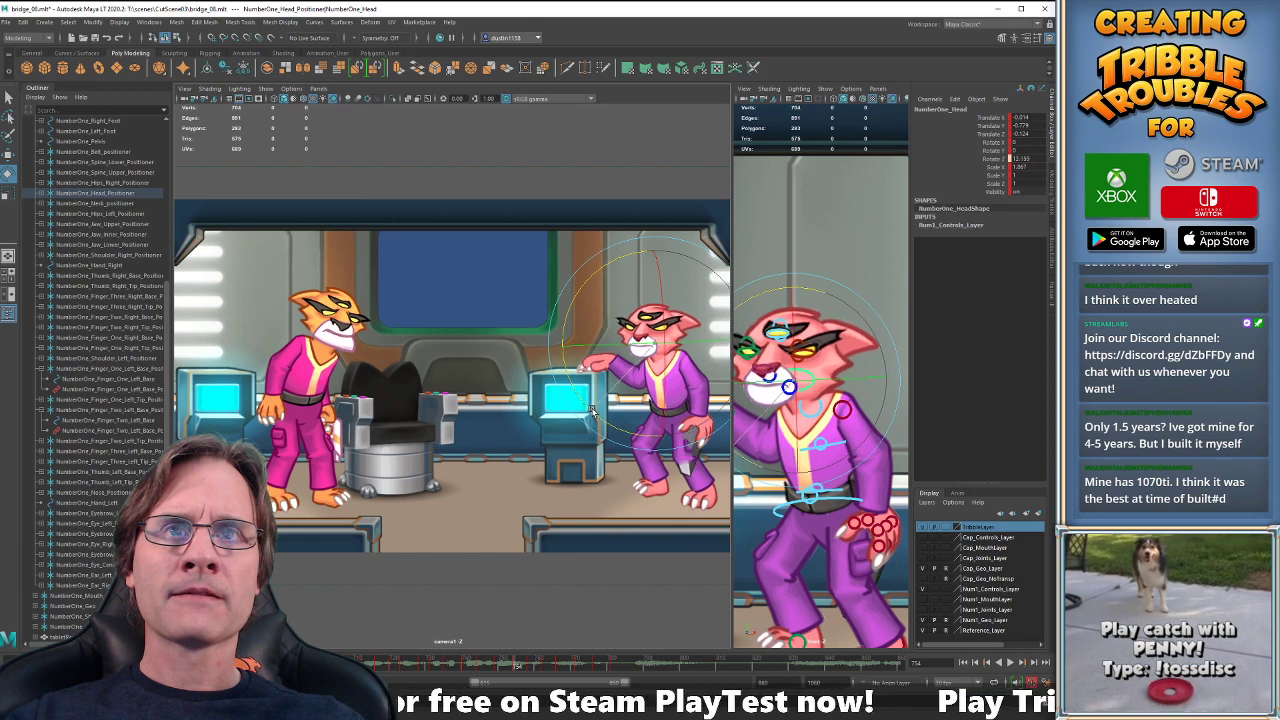
pyautogui.press('.')
pyautogui.press('.')
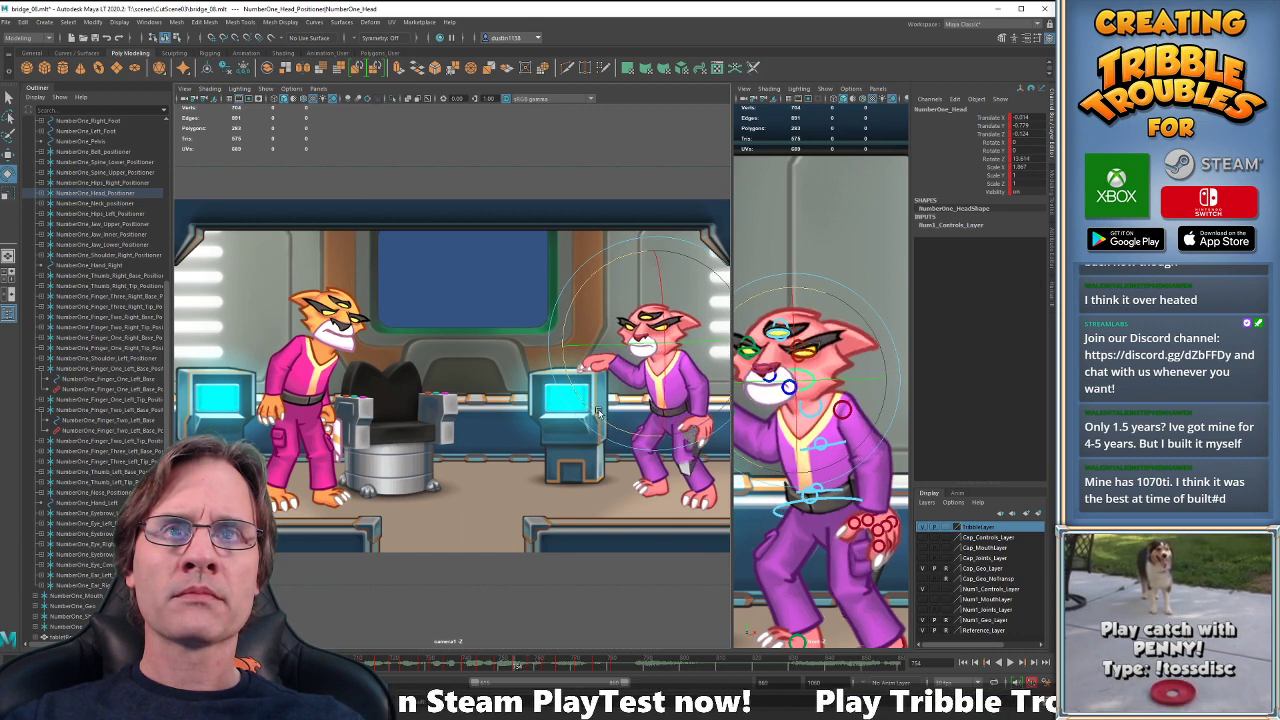
pyautogui.press('.')
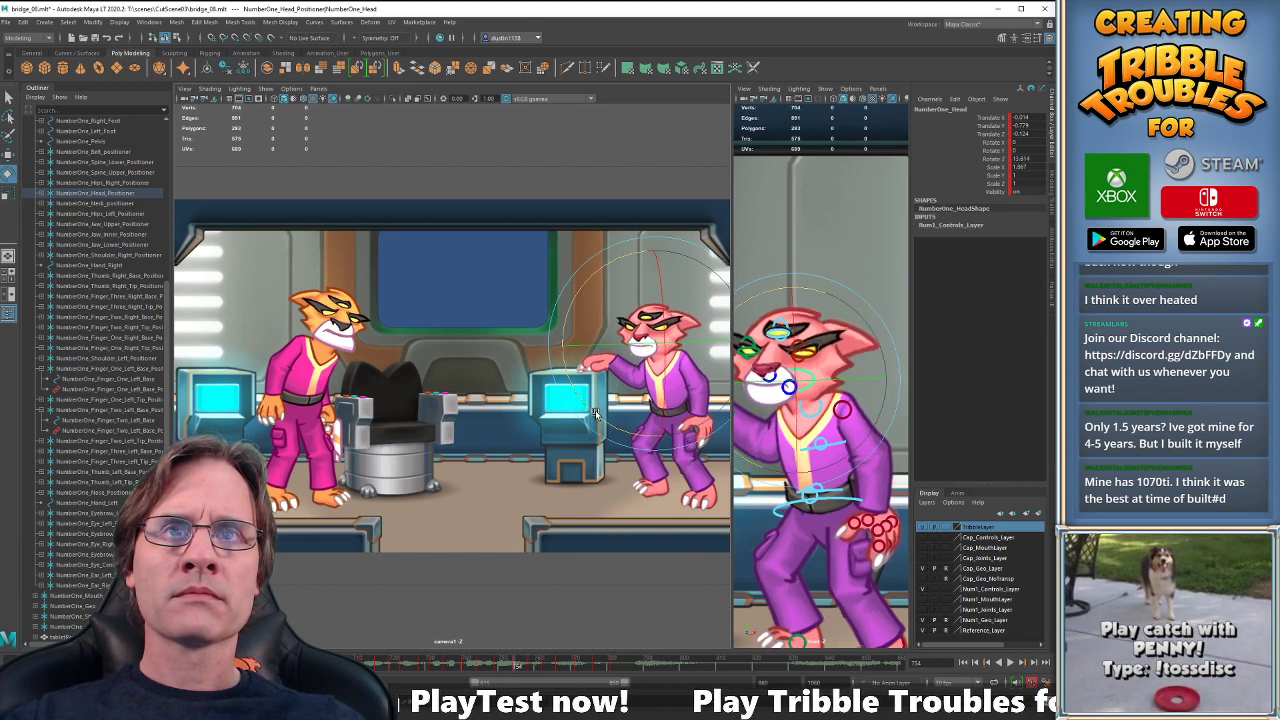
pyautogui.press('.')
pyautogui.press('.')
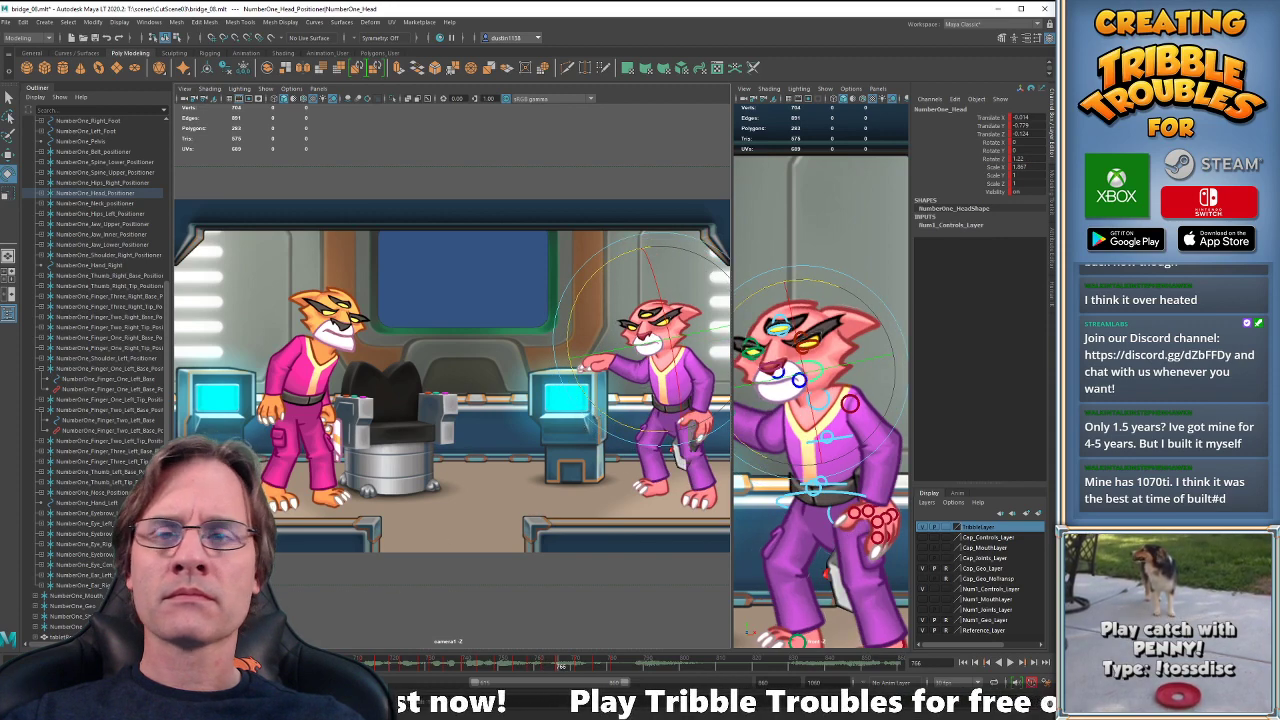
# - Play back the shot again and compare NumberOne's head poses between the keys at frames 766 and 776
pyautogui.hotkey('alt', 'v')
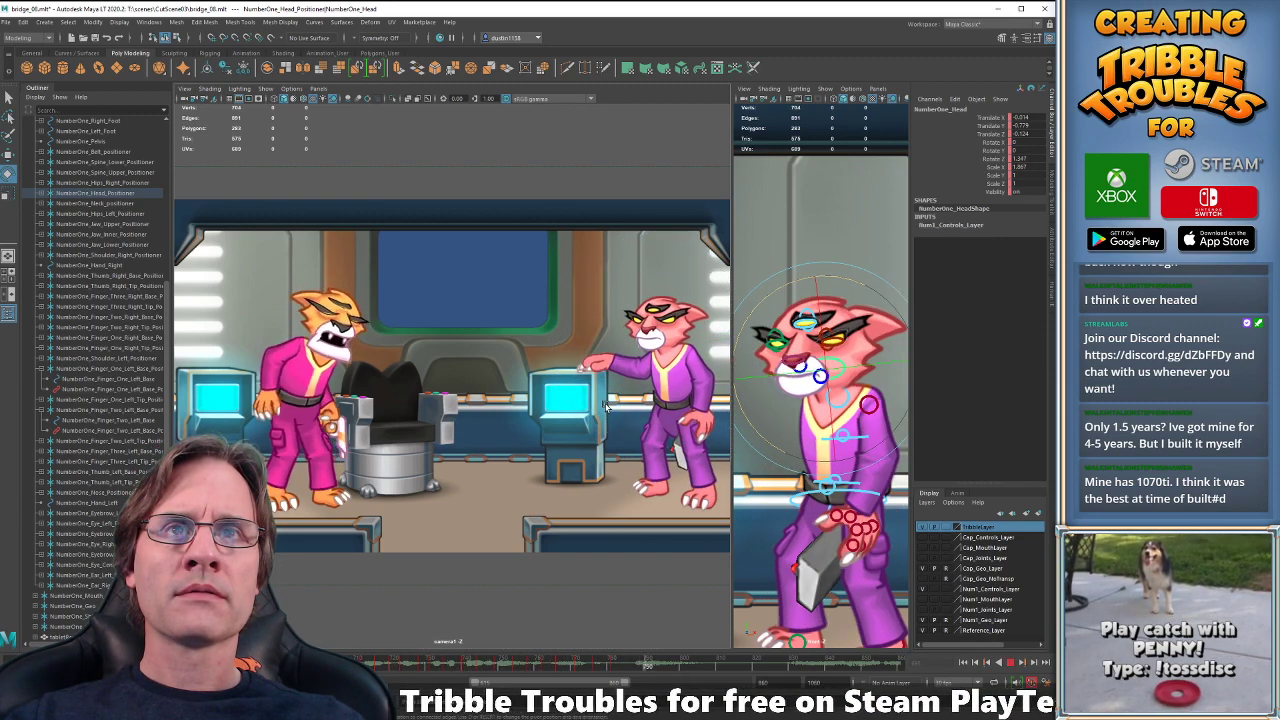
pyautogui.hotkey('alt', 'v')
pyautogui.hotkey('alt', 'v')
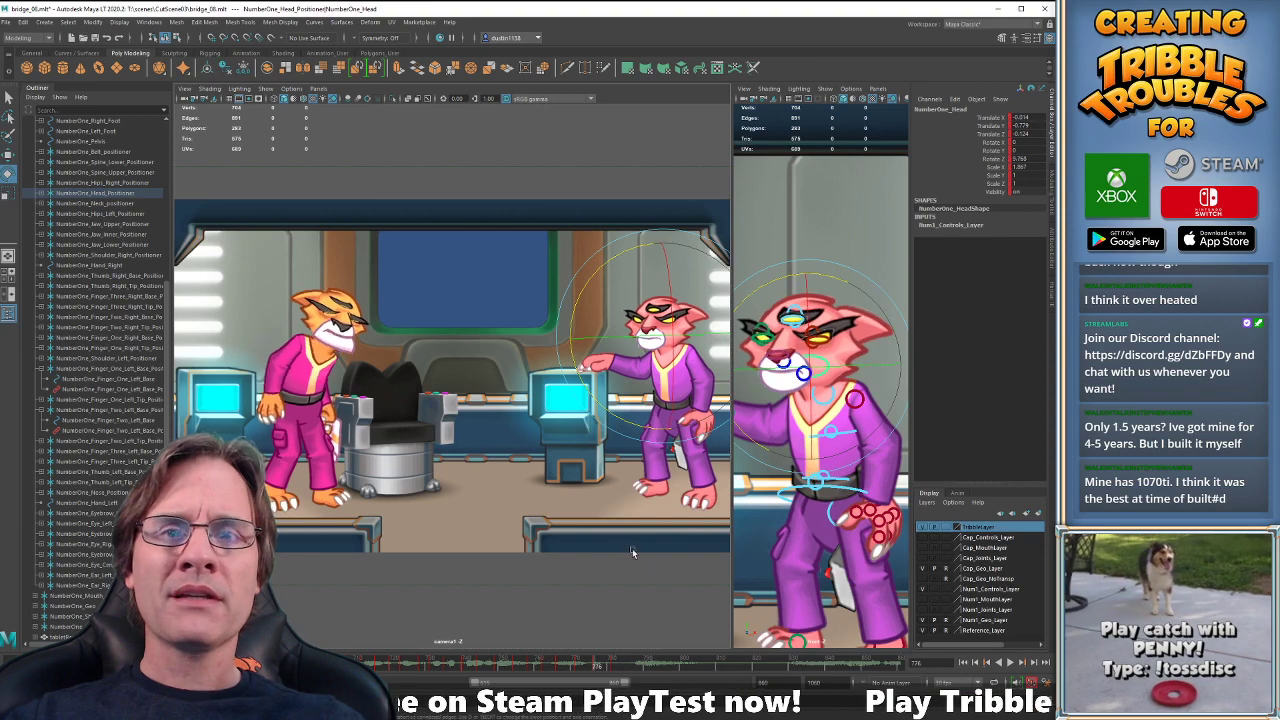
pyautogui.hotkey('alt', 'v')
pyautogui.press('.')
pyautogui.press('.')
pyautogui.press('.')
pyautogui.press('.')
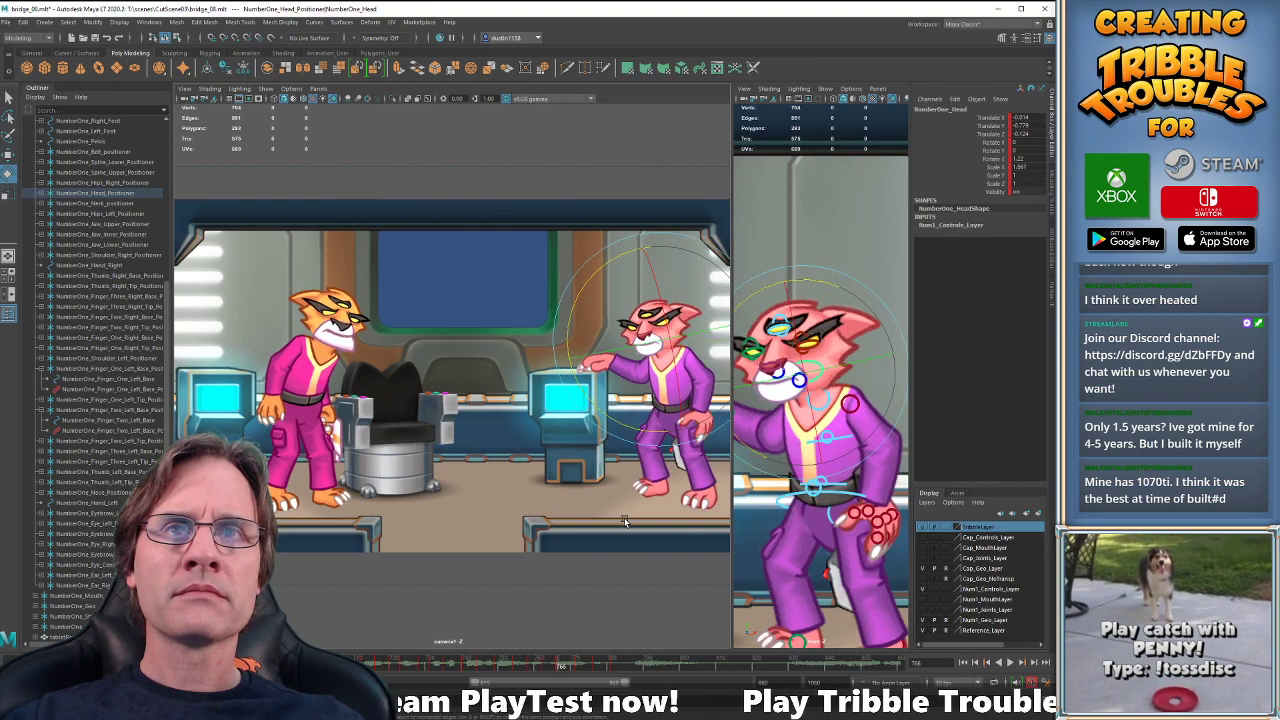
pyautogui.press(',')
pyautogui.press(',')
pyautogui.press(',')
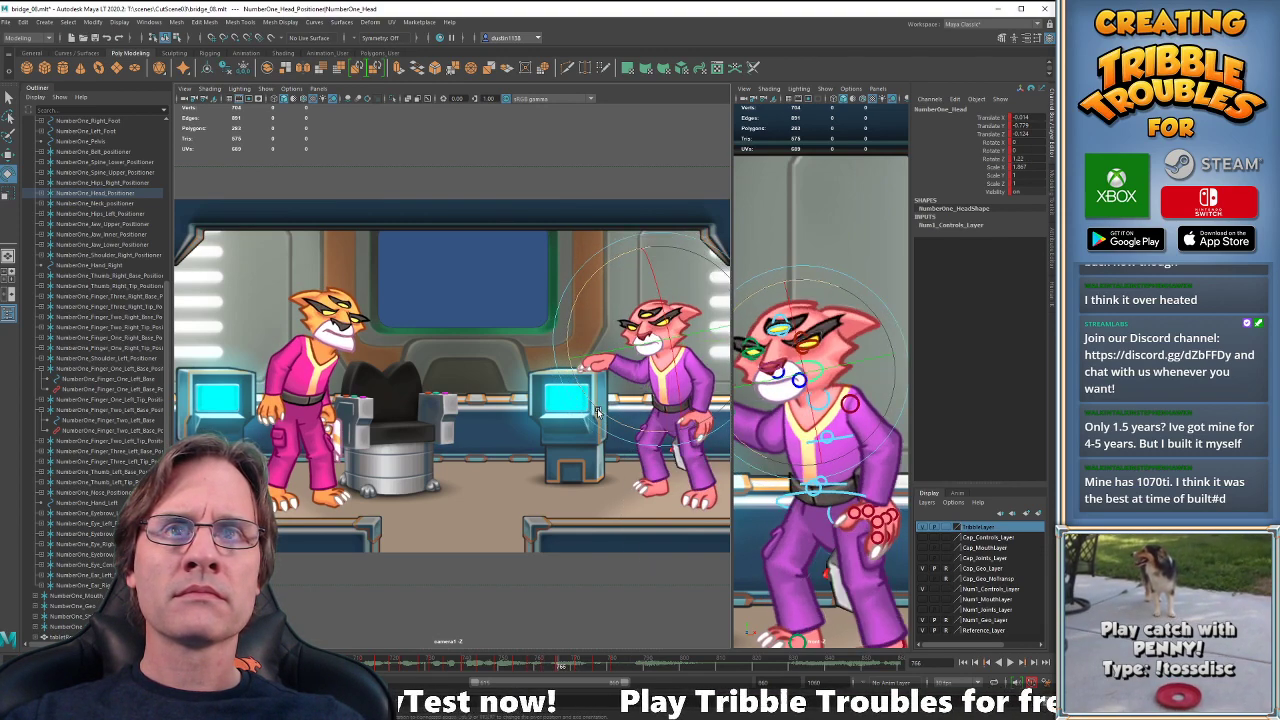
pyautogui.press('.')
pyautogui.press('.')
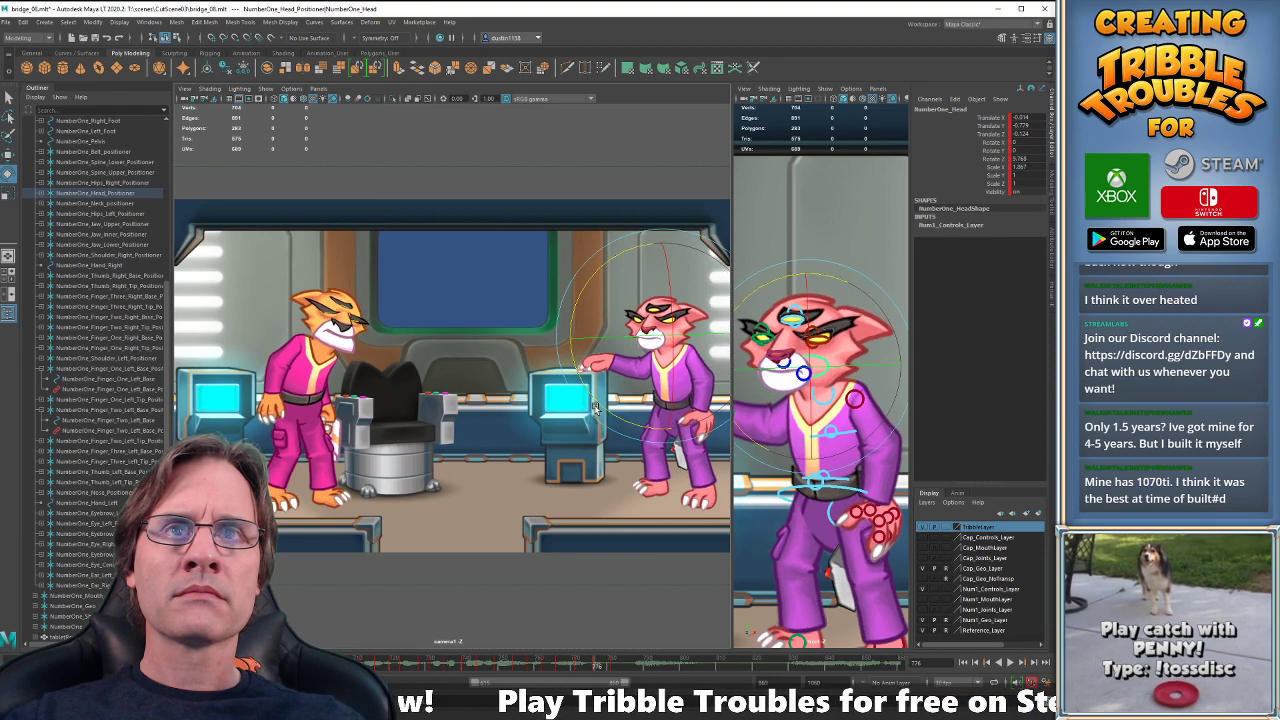
# - Rotate Number One's head slightly on the key at frame 771 and play back the surrounding animation to check the motion
pyautogui.press(',')
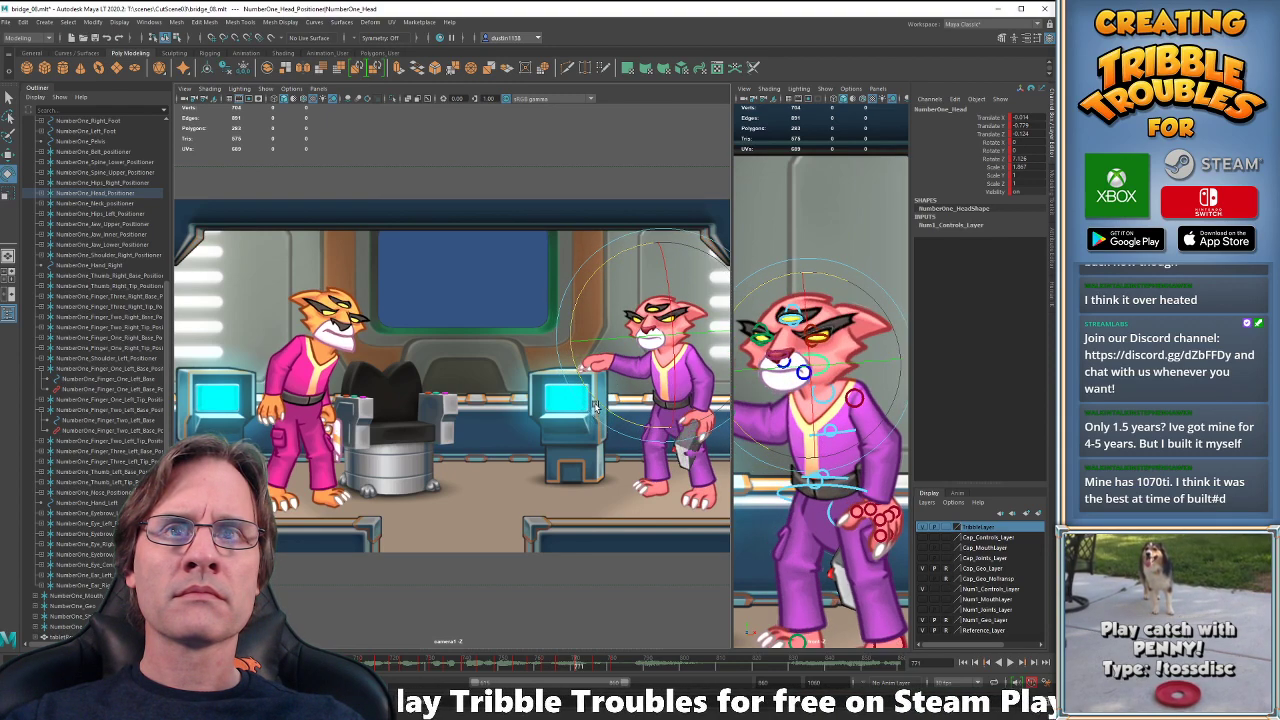
pyautogui.moveTo(595, 405); pyautogui.dragTo(597, 405)
pyautogui.hotkey('alt', 'v')
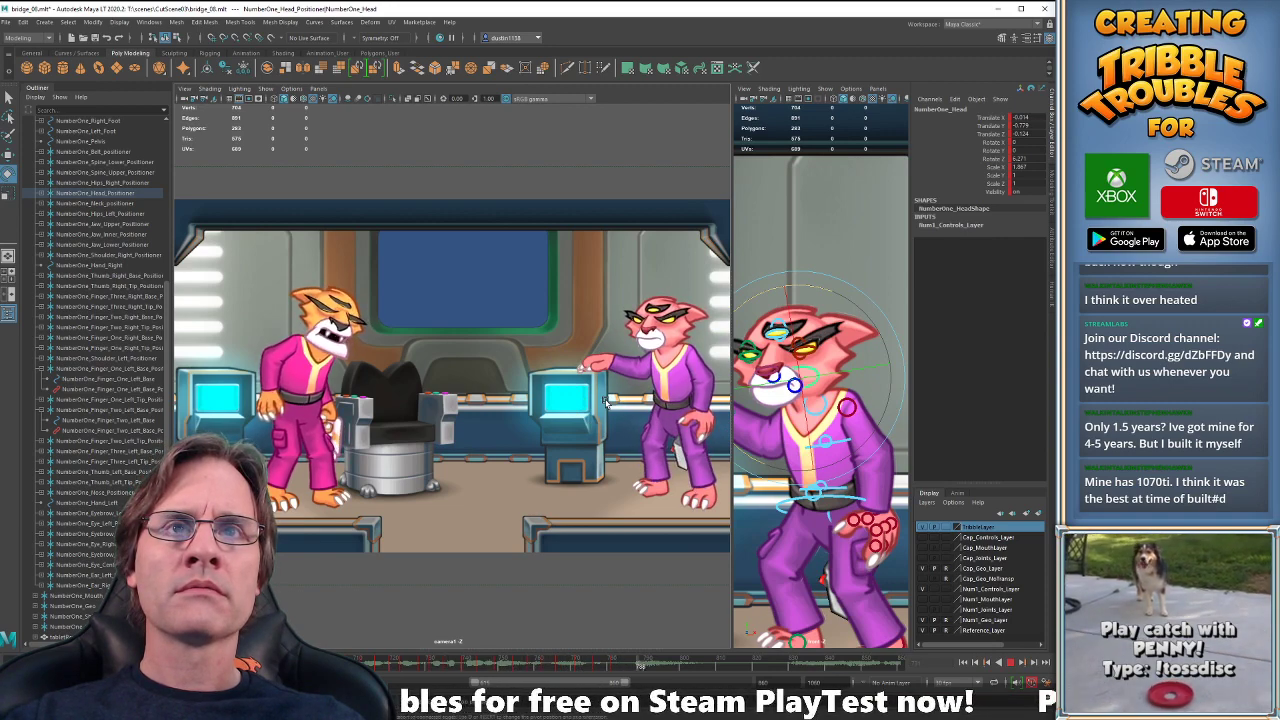
pyautogui.hotkey('alt', 'v')
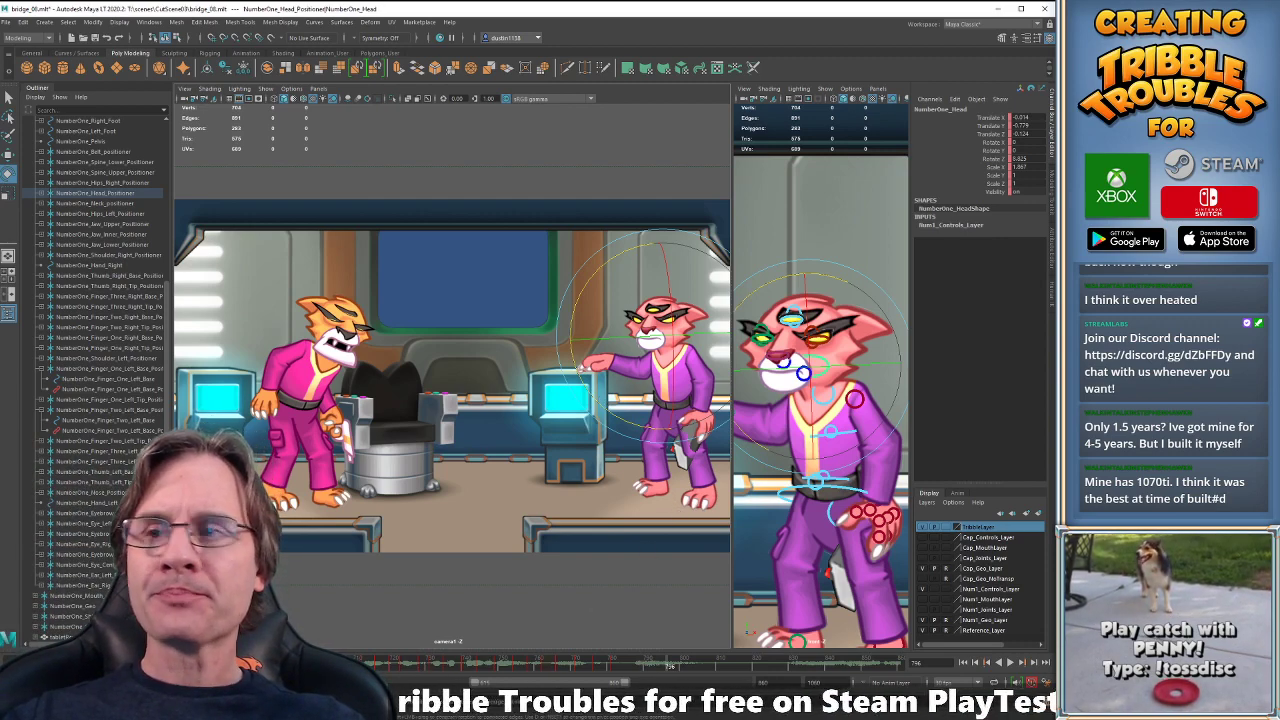
pyautogui.hotkey('alt', 'v')
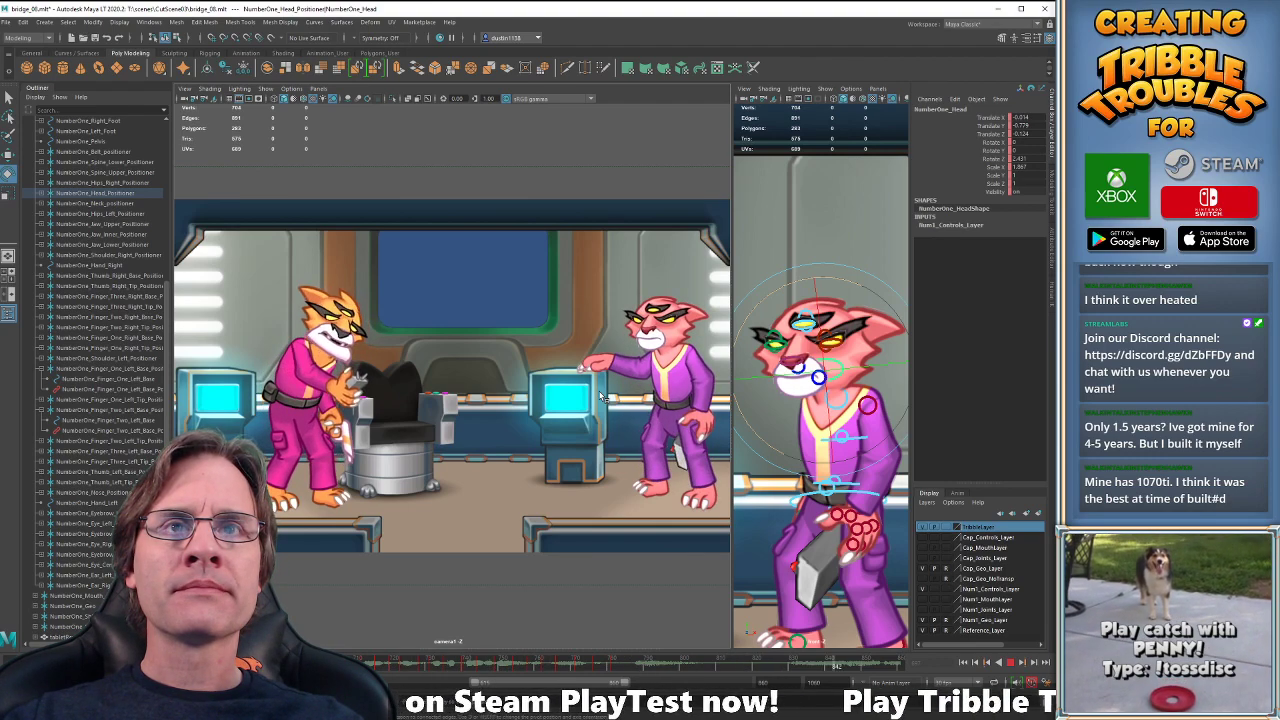
# - Play back the animation from frame 859 onward and examine both characters' poses up to about frame 916
pyautogui.press('Escape')
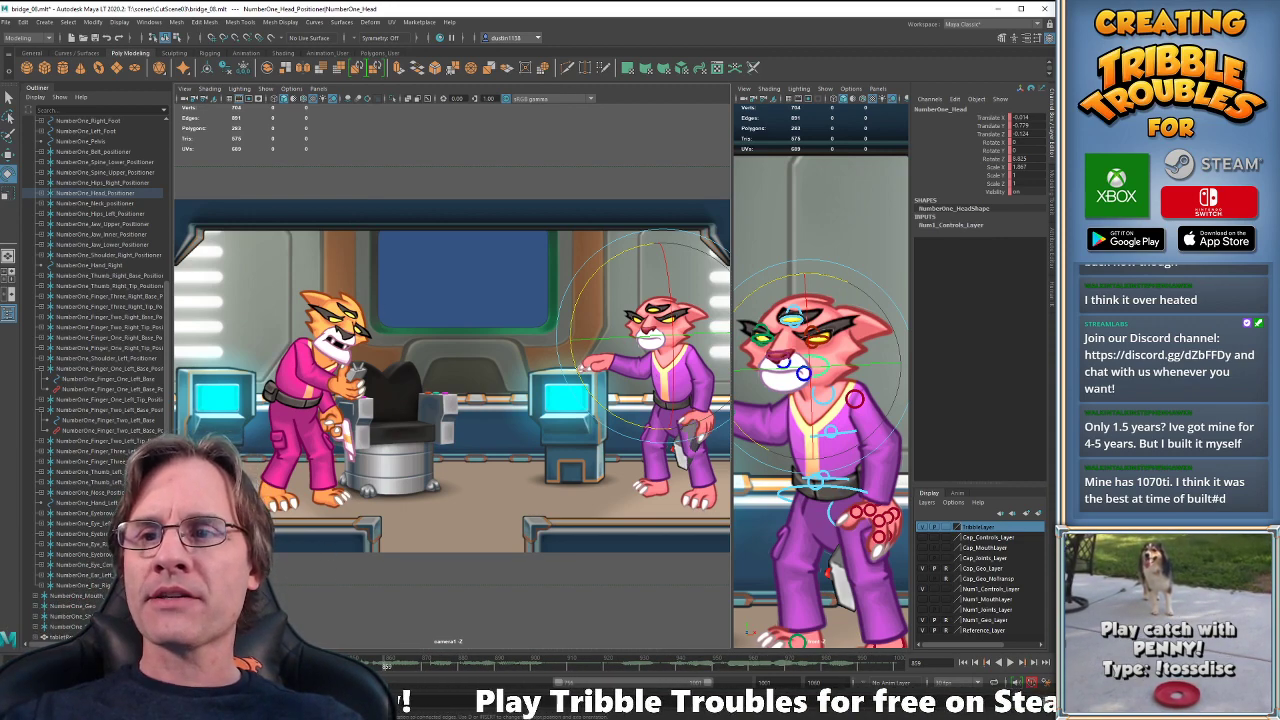
pyautogui.hotkey('alt', 'v')
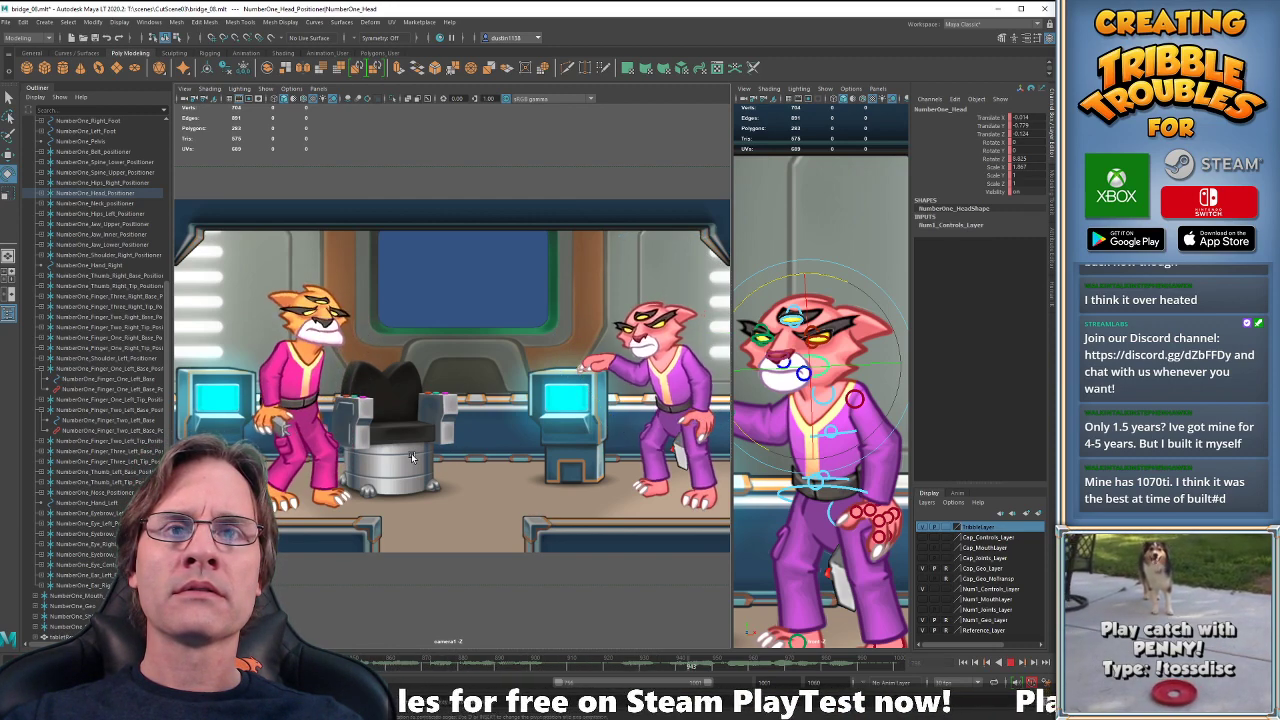
pyautogui.hotkey('alt', 'v')
pyautogui.click(537, 666)
pyautogui.hotkey('alt', 'v')
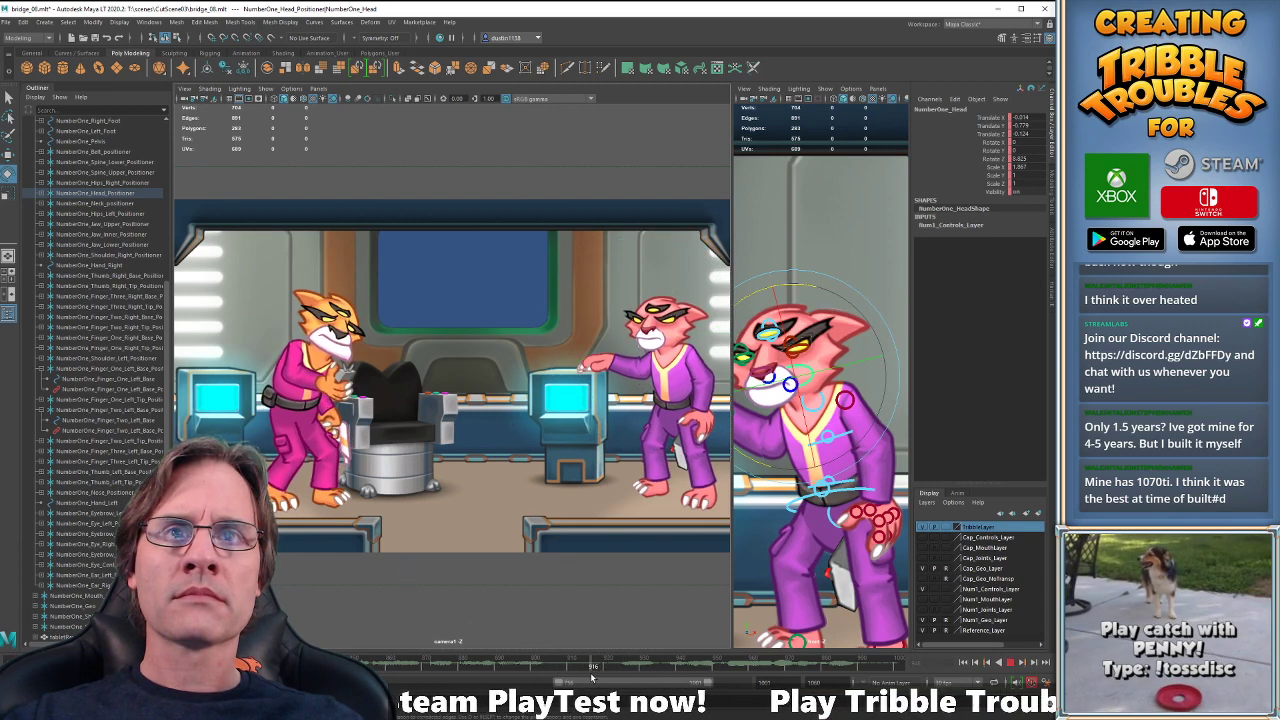
pyautogui.hotkey('alt', 'v')
pyautogui.press('w')
pyautogui.keyDown('alt'); pyautogui.moveTo(806, 448); pyautogui.dragTo(878, 455, button='middle'); pyautogui.keyUp('alt')
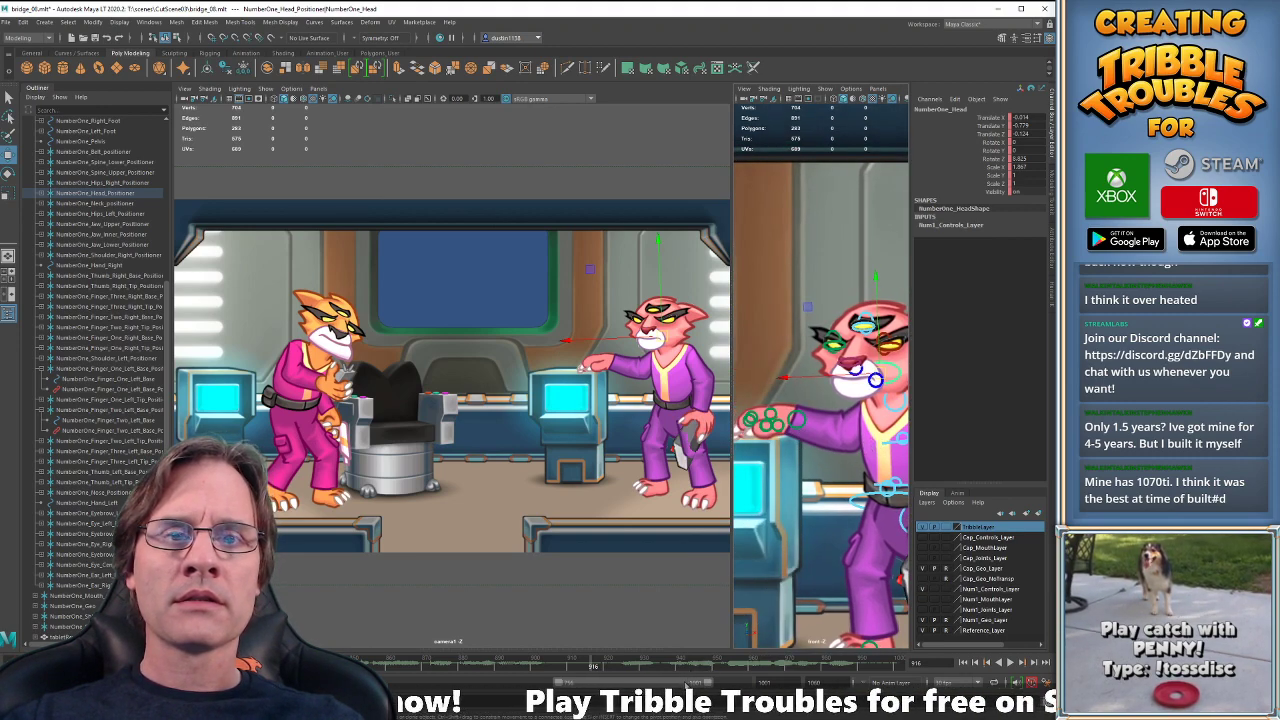
# - Replay the section between about frames 920 and 1000 repeatedly and examine Number One's held pose beside the console
pyautogui.hotkey('alt', 'v')
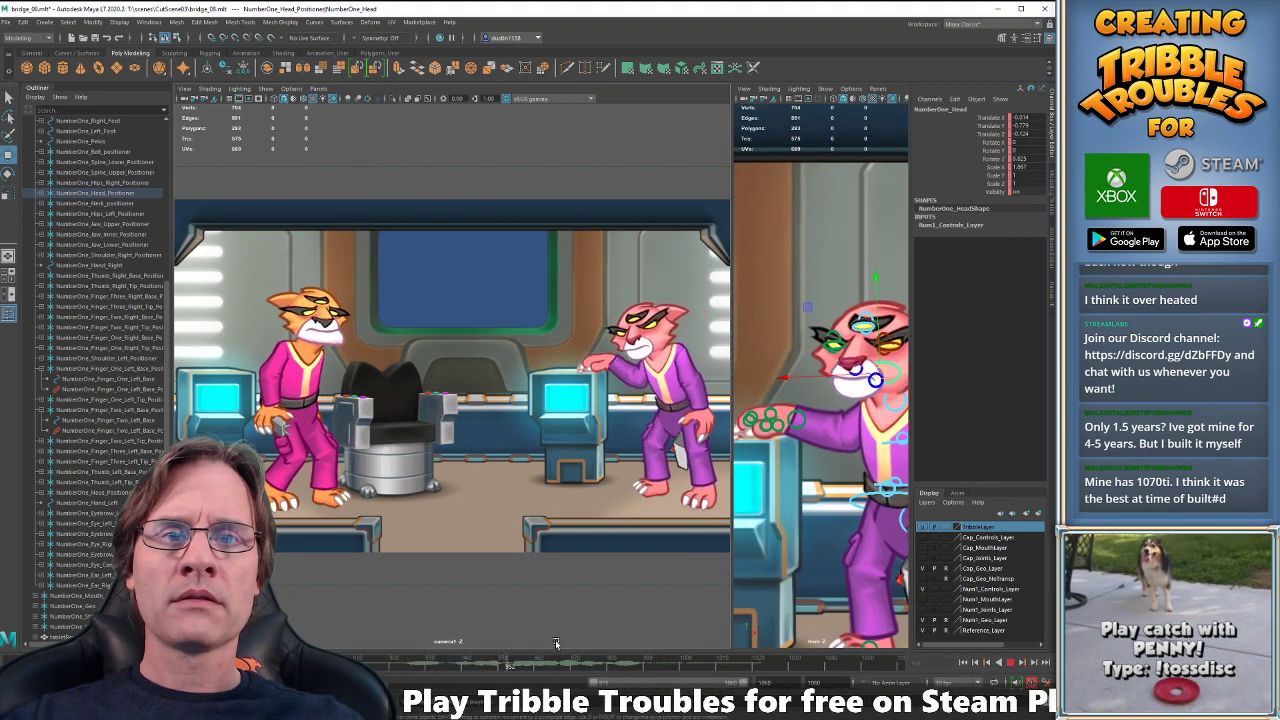
pyautogui.hotkey('alt', 'v')
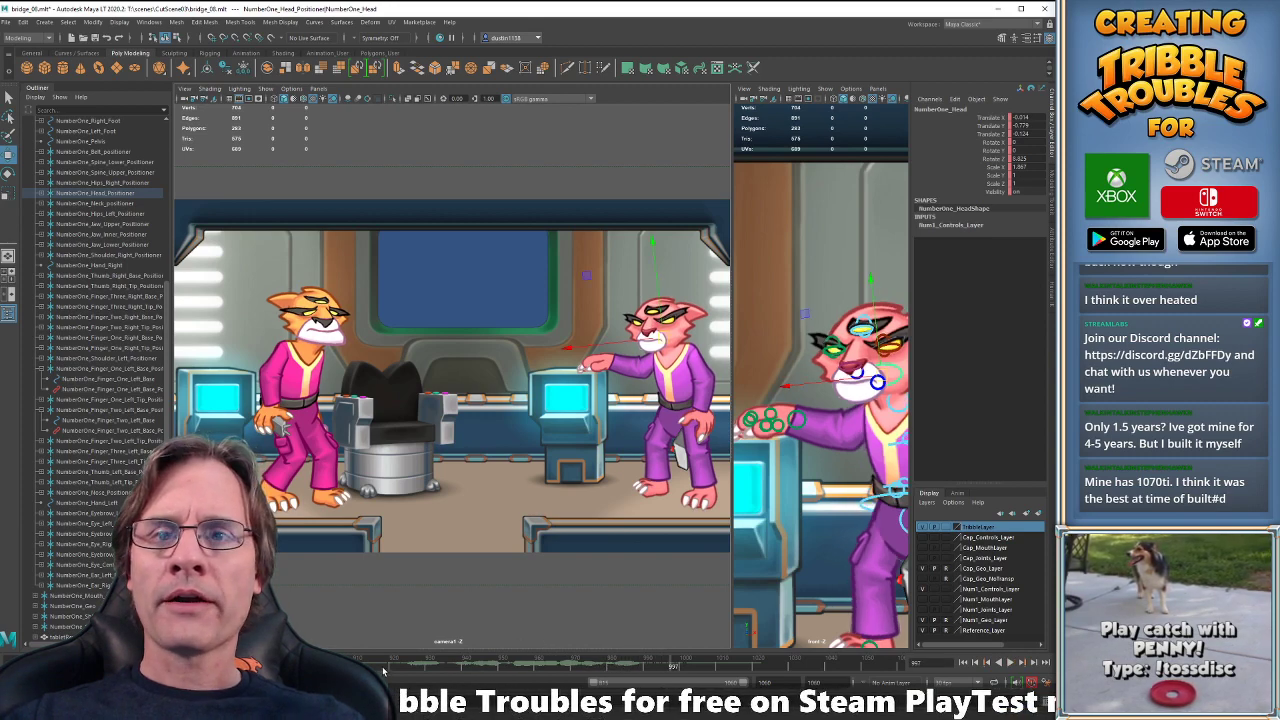
pyautogui.hotkey('alt', 'v')
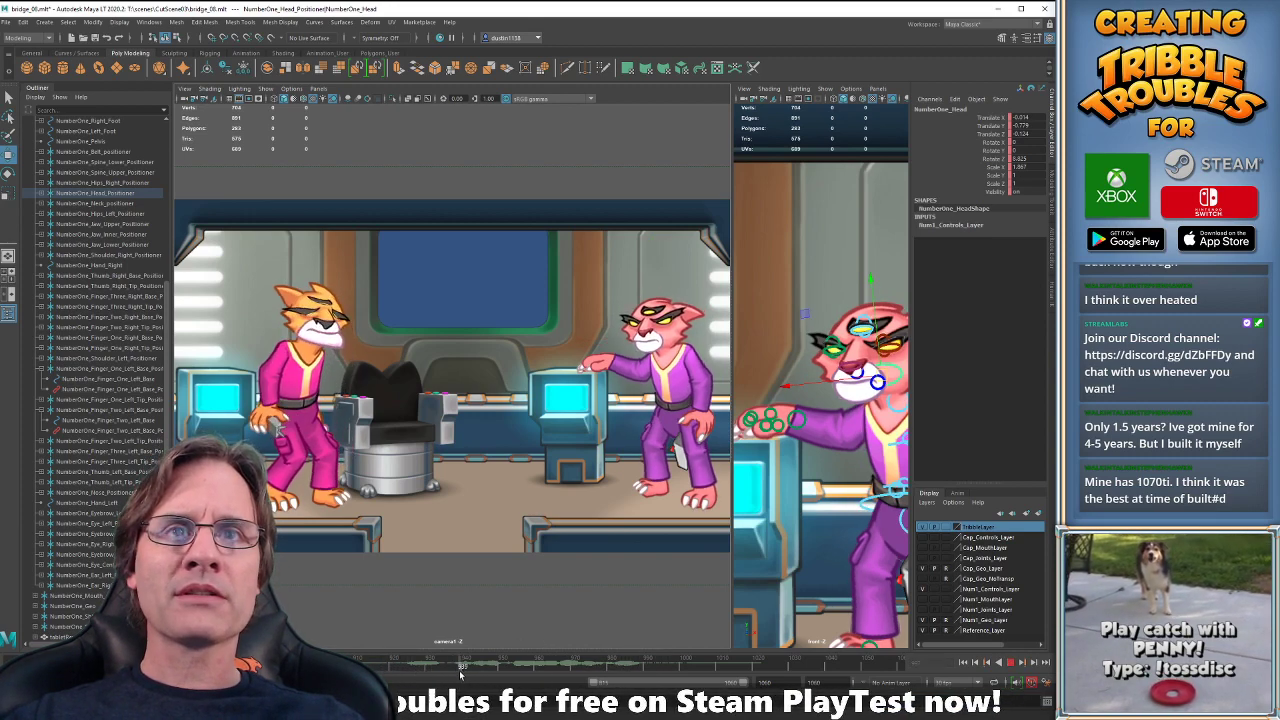
pyautogui.hotkey('alt', 'v')
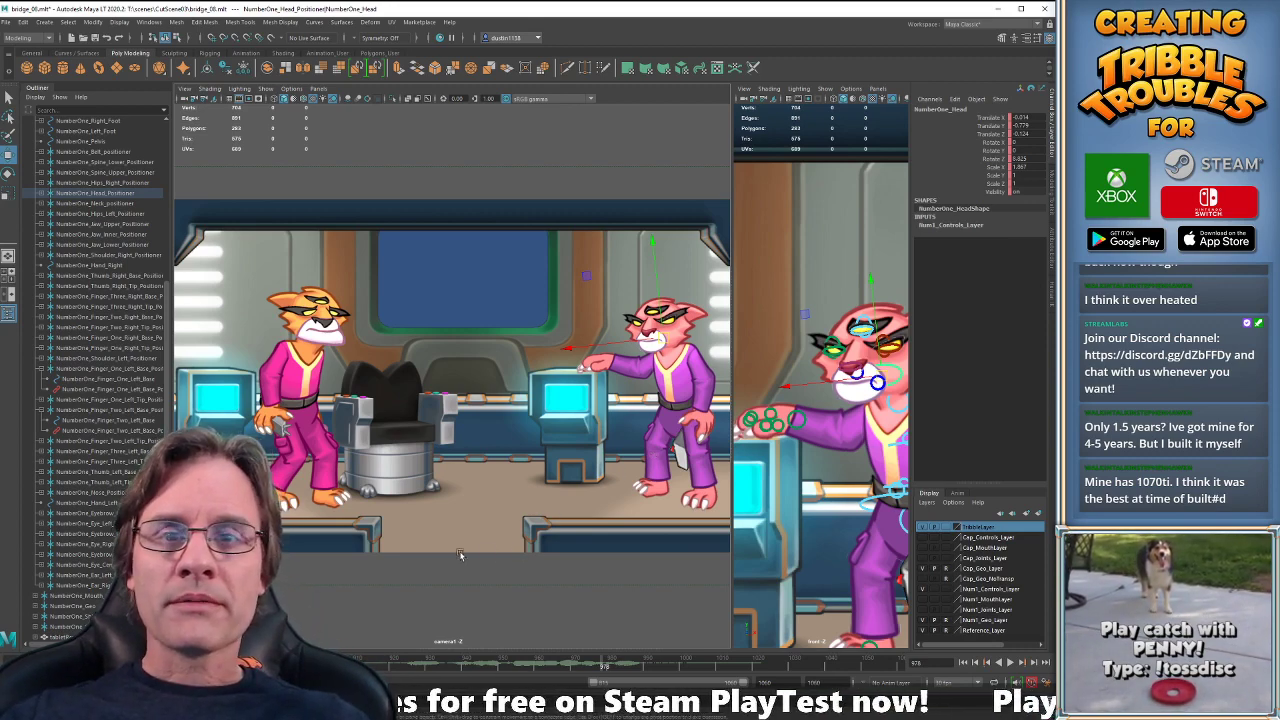
pyautogui.hotkey('alt', 'v')
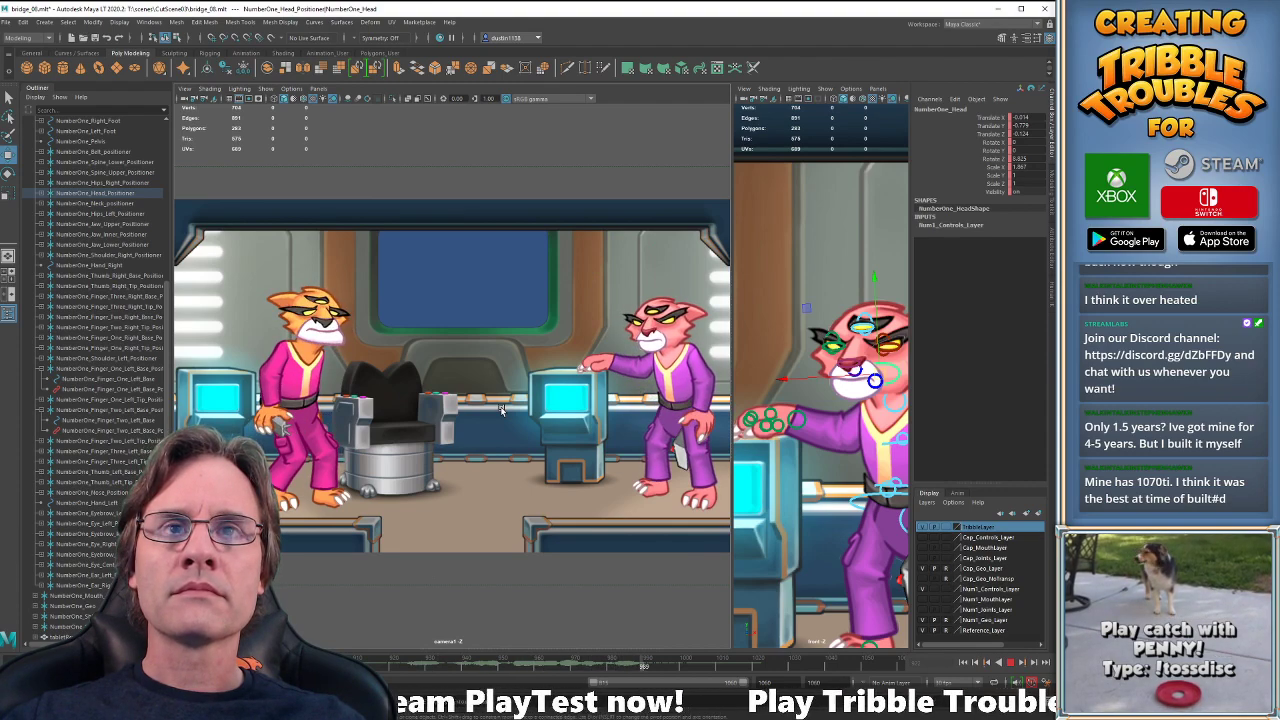
pyautogui.hotkey('alt', 'v')
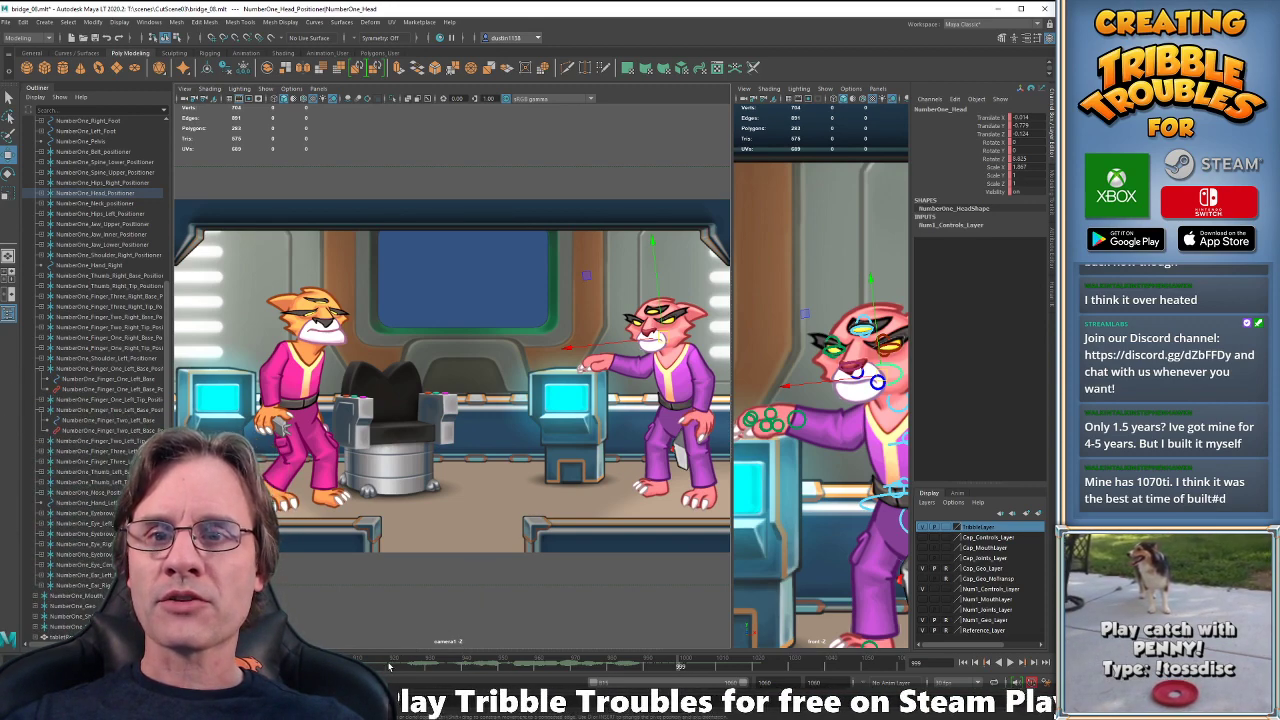
pyautogui.hotkey('alt', 'v')
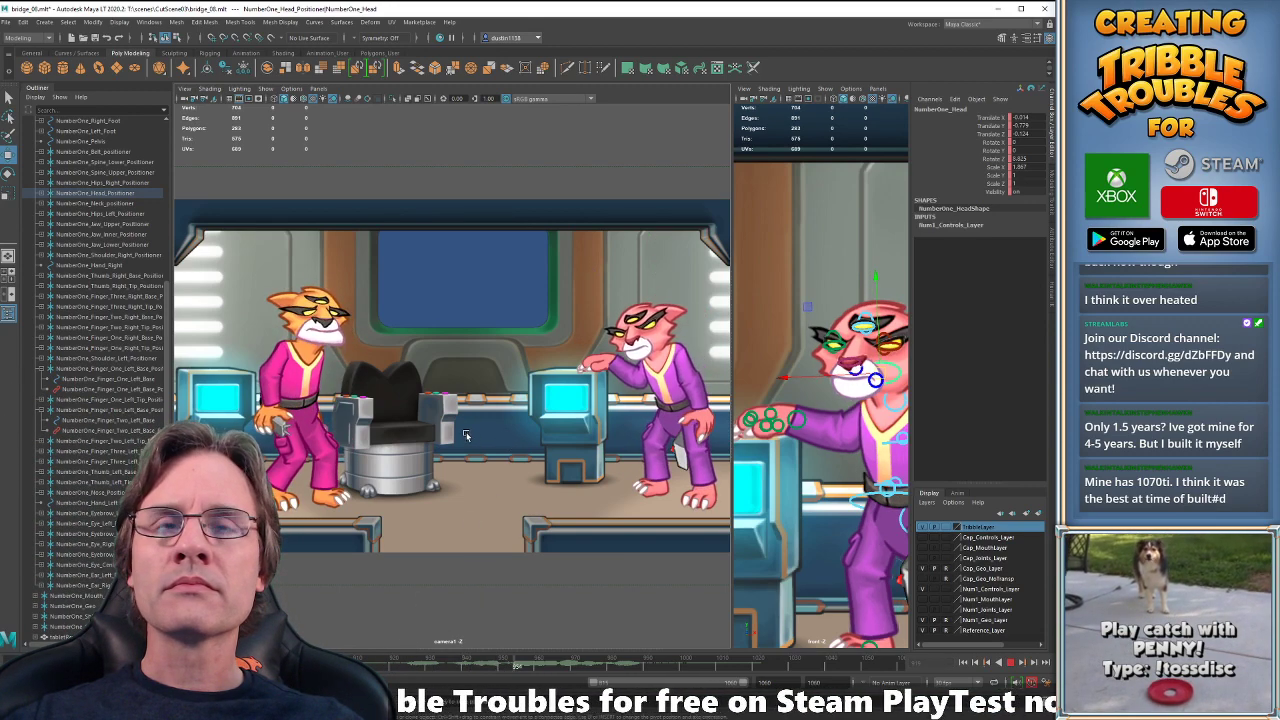
pyautogui.hotkey('alt', 'v')
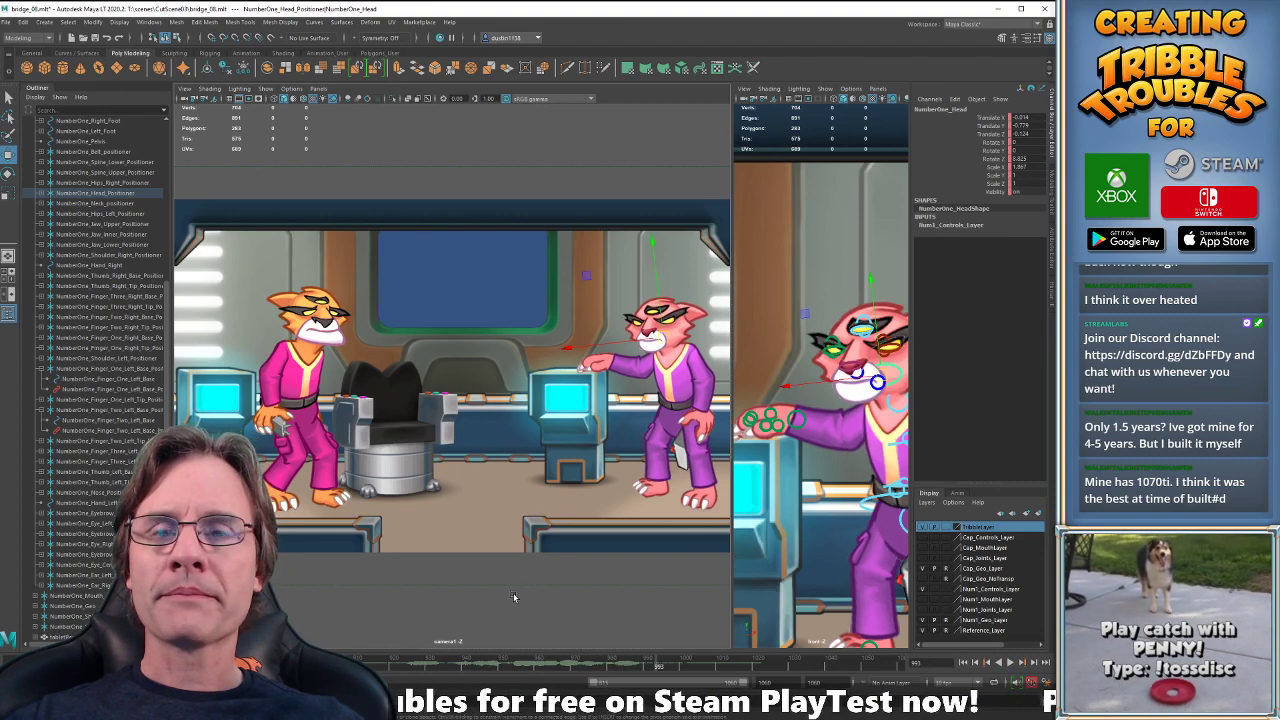
# - Select Number One's COG control, inspect its keys at frames 919 and 924, and play back the section
pyautogui.keyDown('alt'); pyautogui.moveTo(860, 460); pyautogui.dragTo(825, 420, button='middle'); pyautogui.keyUp('alt')
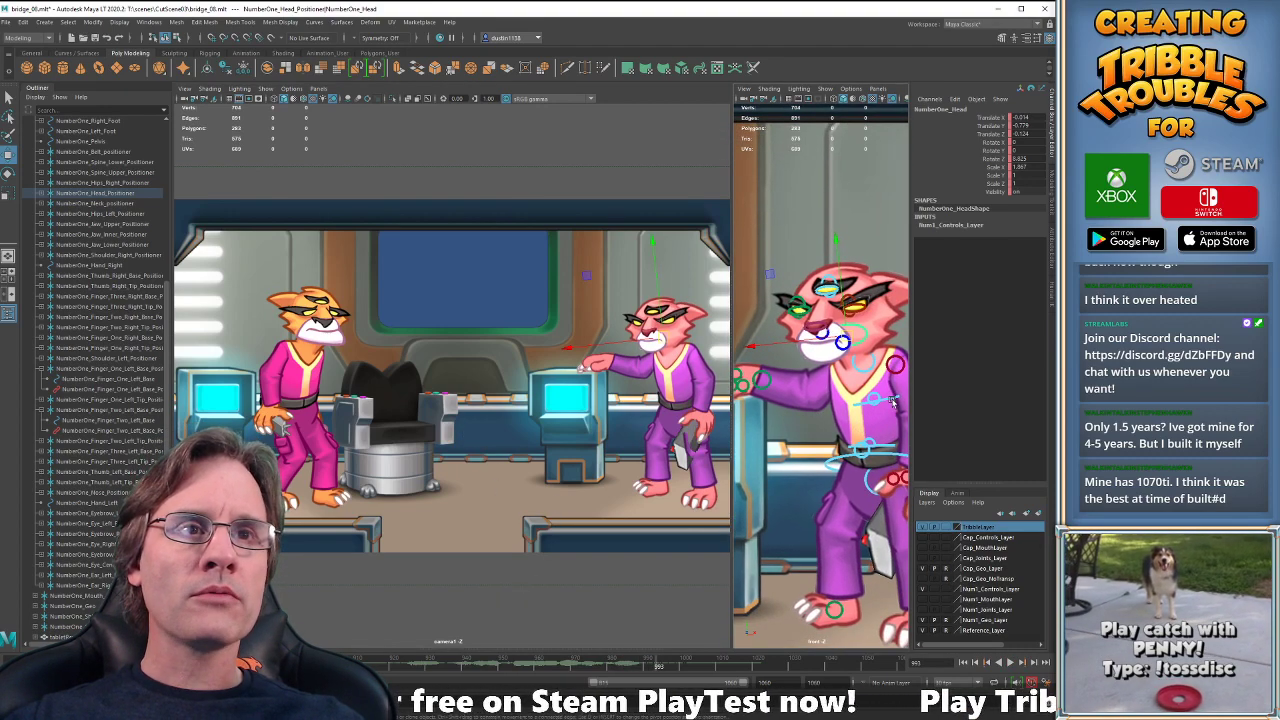
pyautogui.click(890, 447)
pyautogui.click(886, 459)
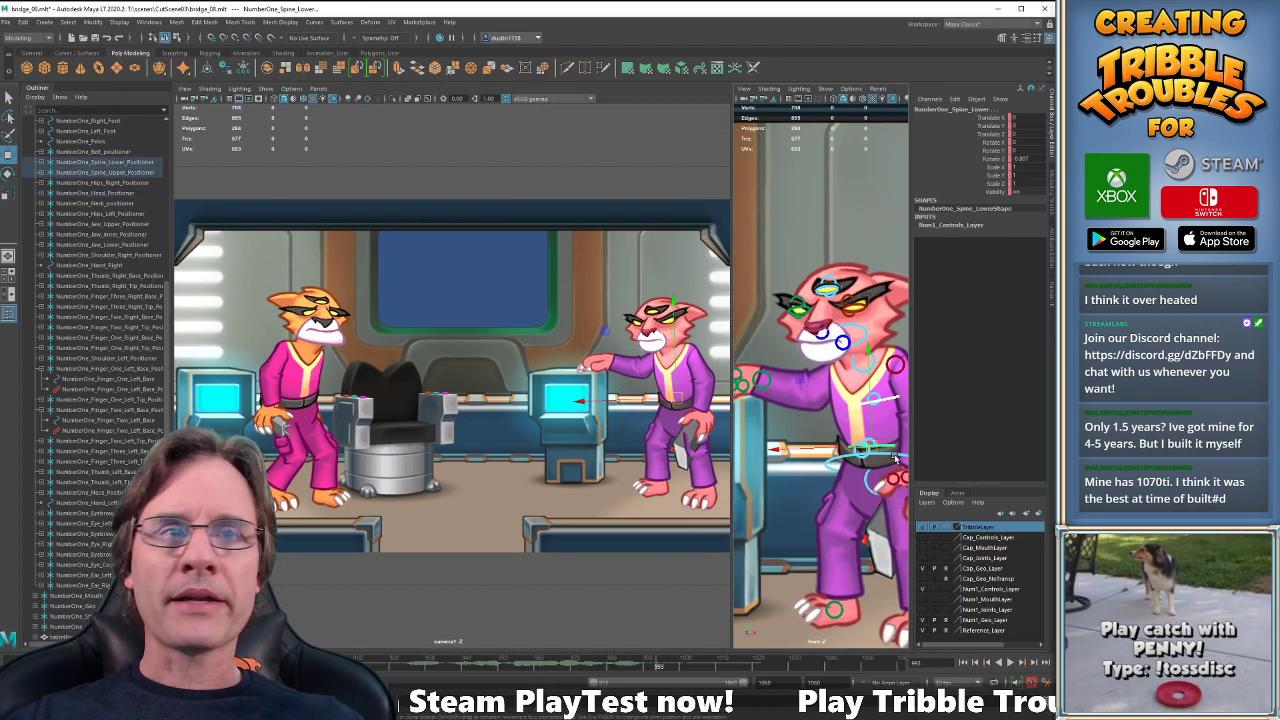
pyautogui.click(895, 456)
pyautogui.moveTo(393, 664); pyautogui.dragTo(428, 668)
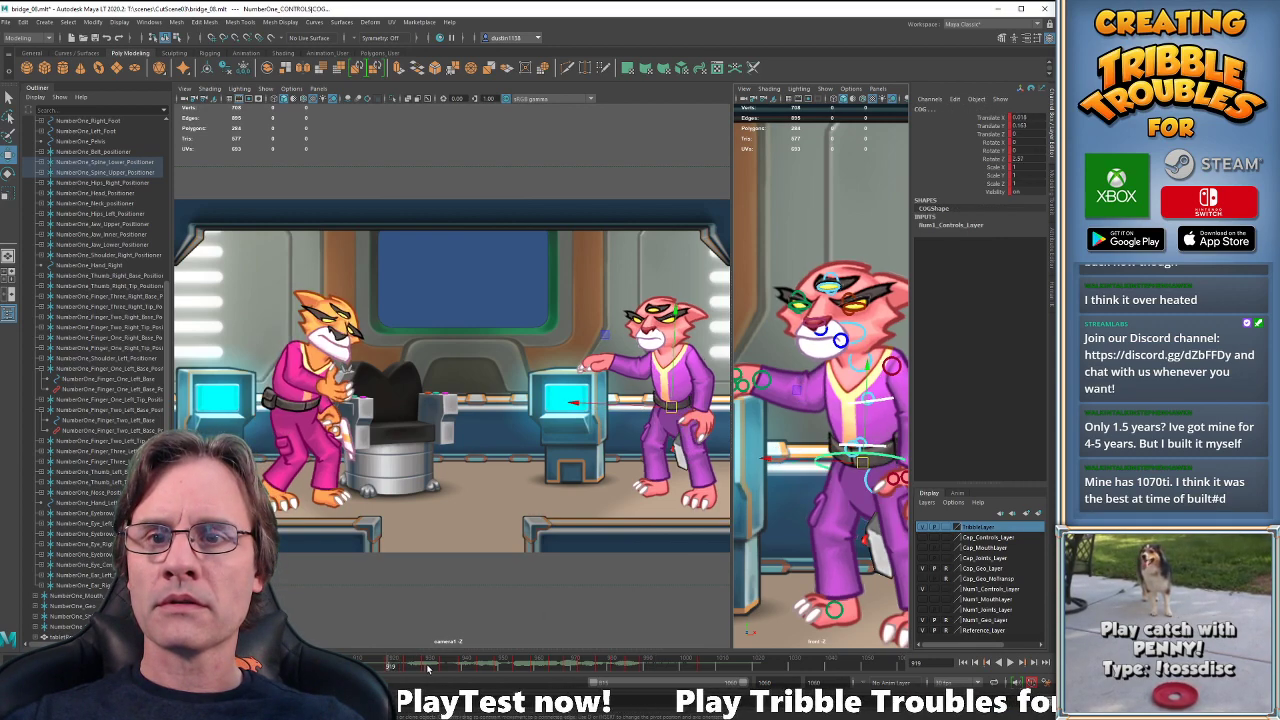
pyautogui.click(408, 661)
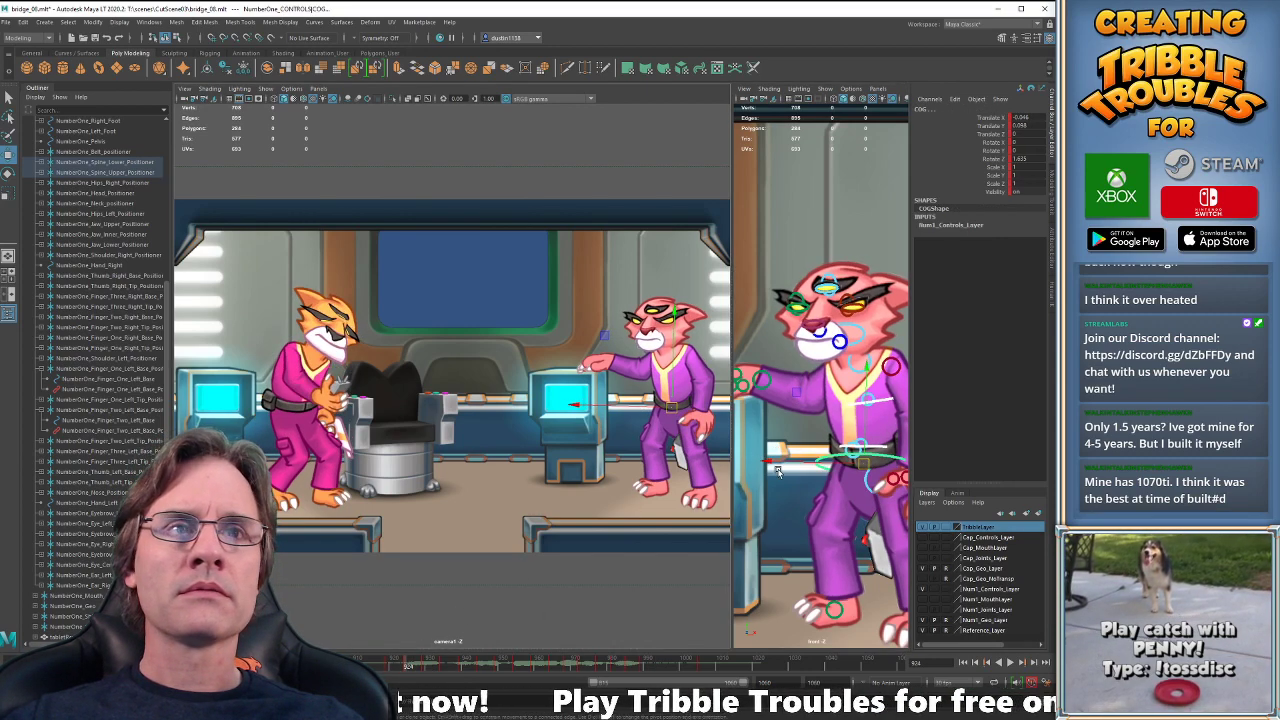
pyautogui.hotkey('alt', 'v')
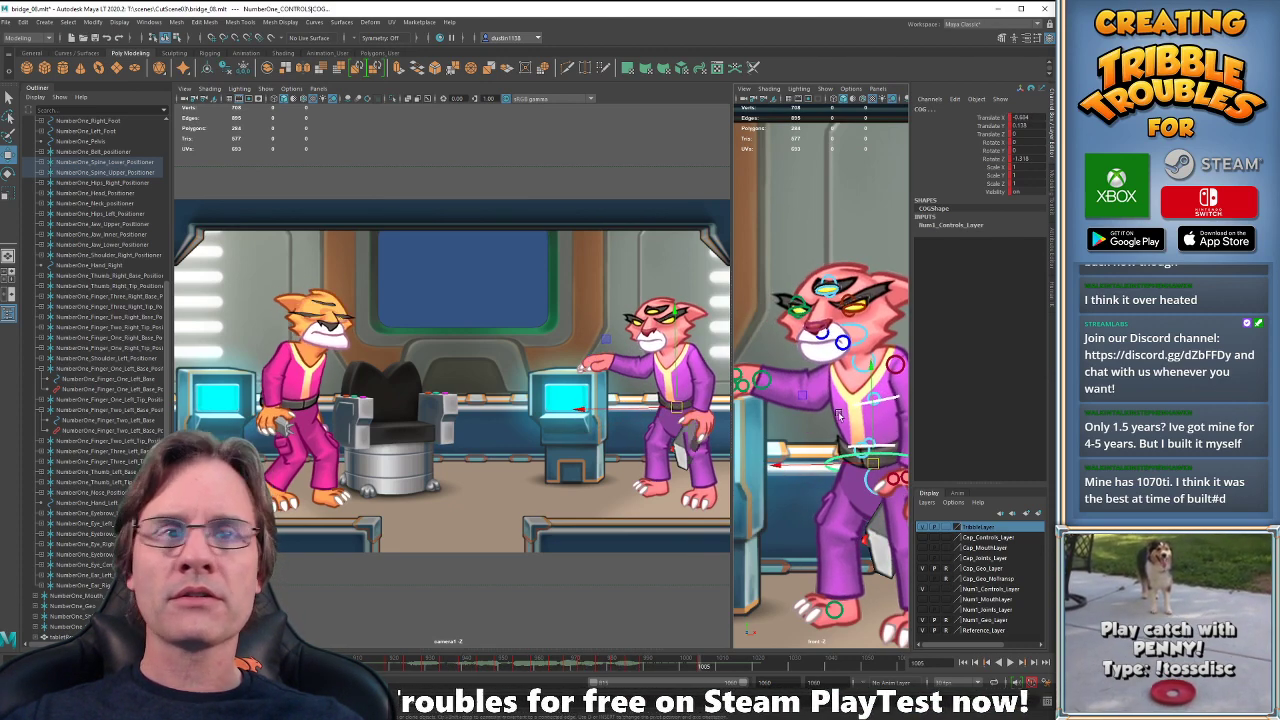
# - Select Number One's lower and upper spine controls, maximize the camera view, and rotate the spine slightly at frame 934
pyautogui.click(833, 461)
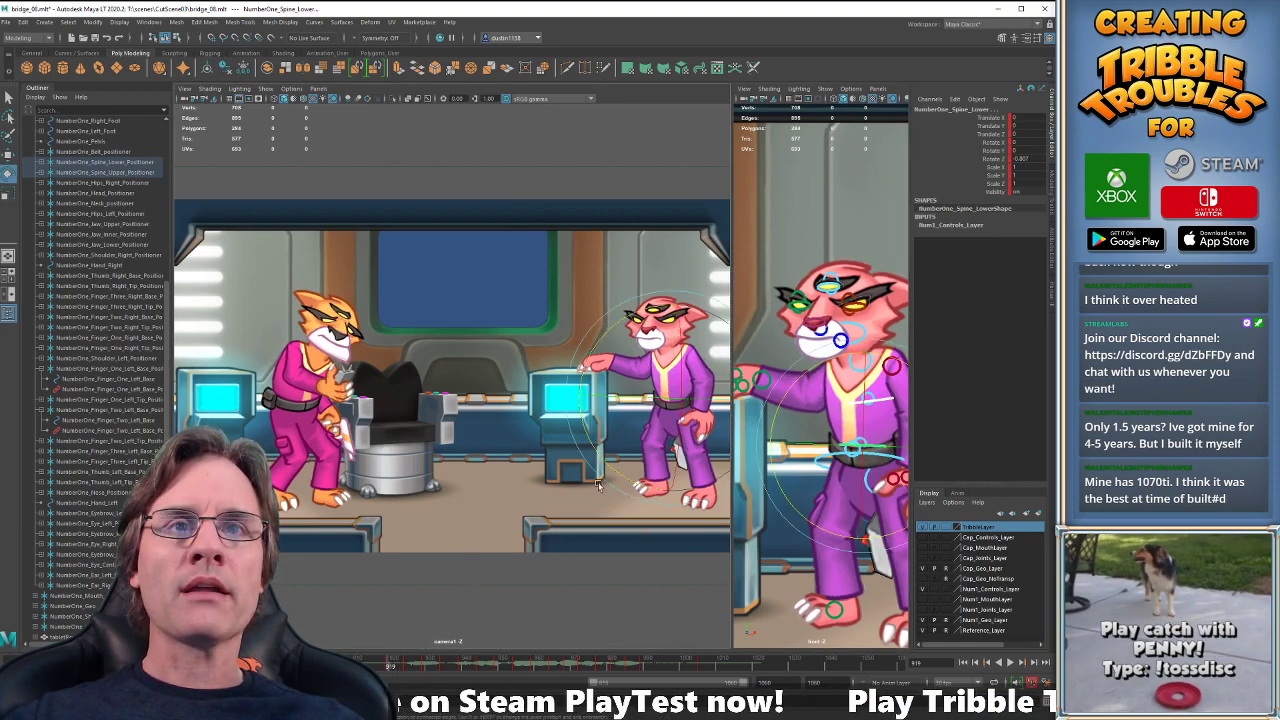
pyautogui.press('e')
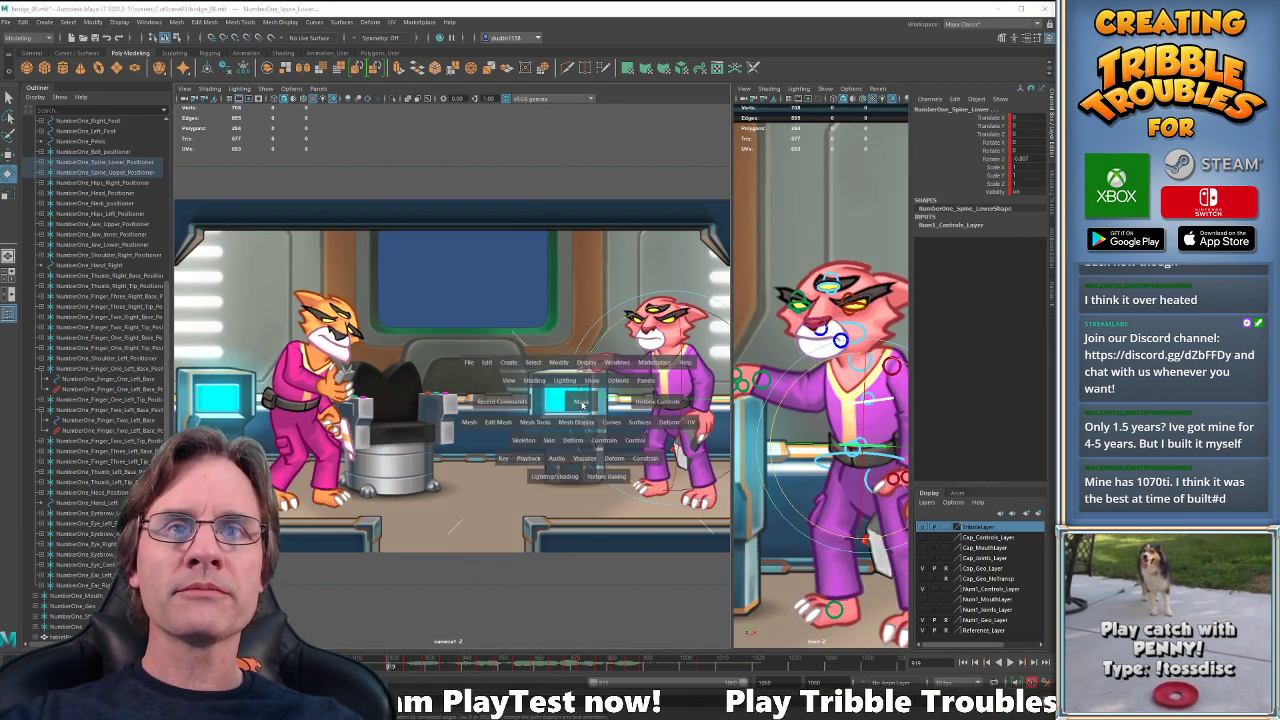
pyautogui.press('space')
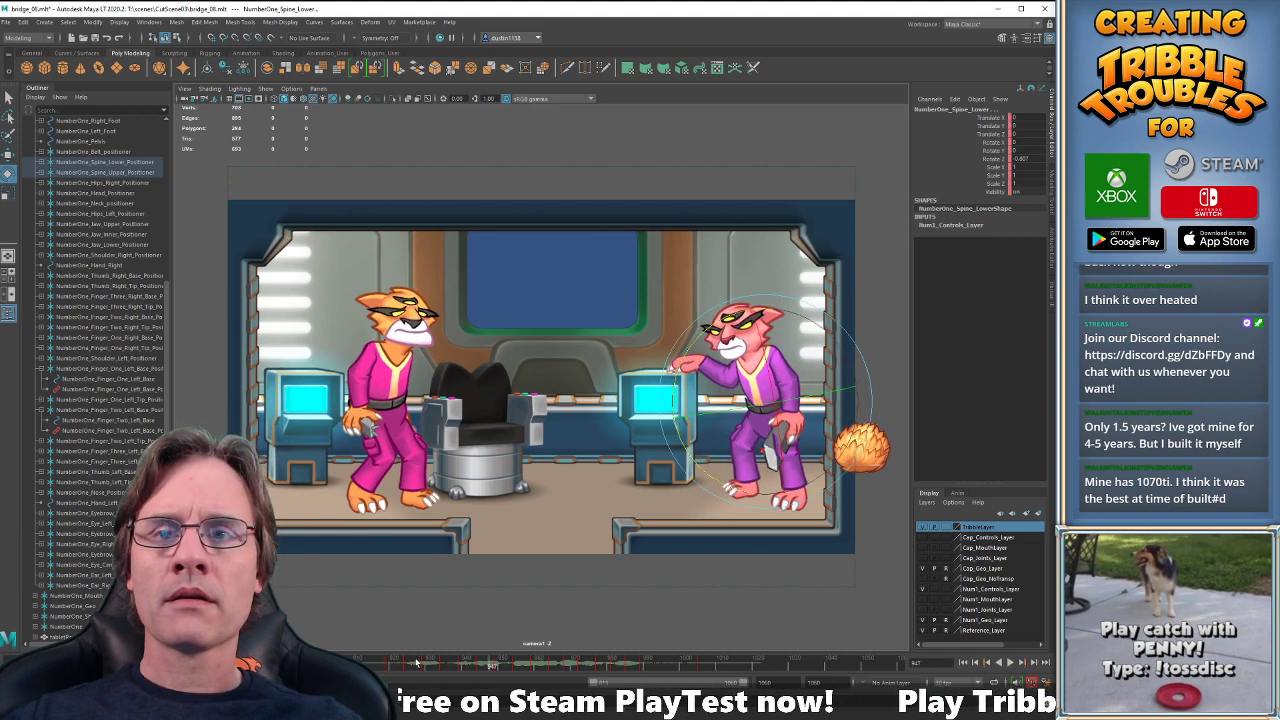
pyautogui.press('w')
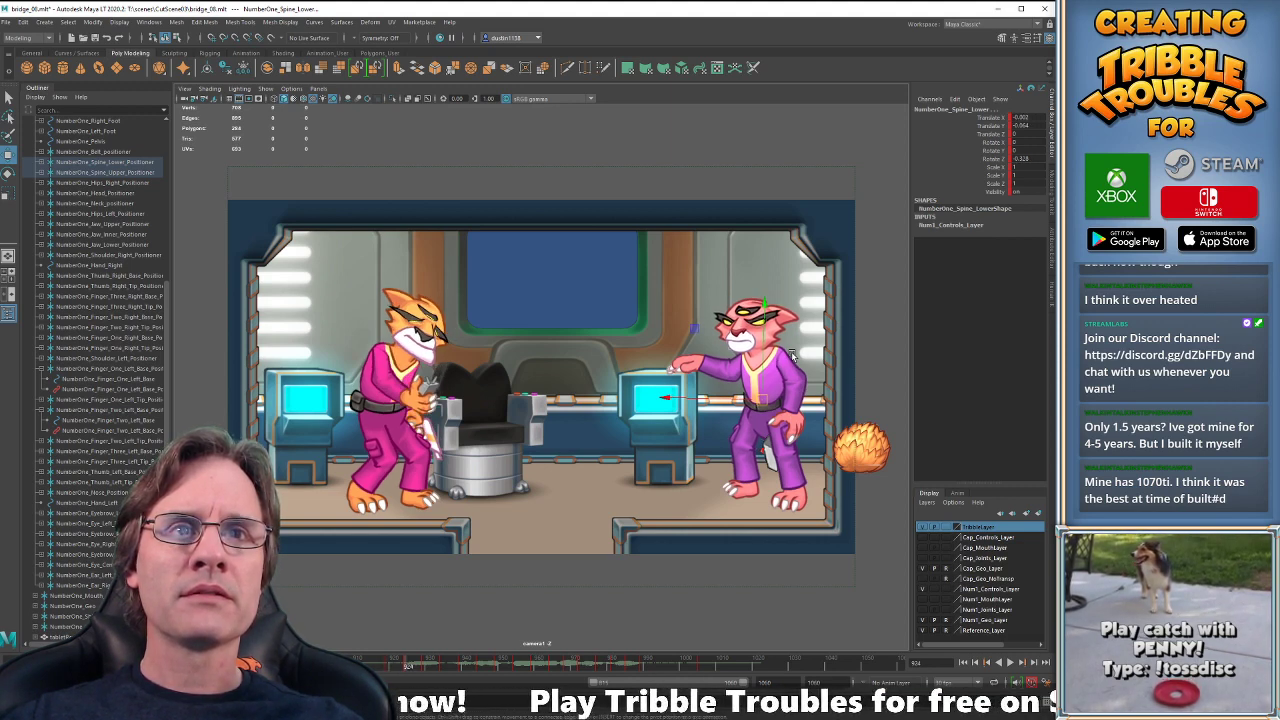
pyautogui.press('e')
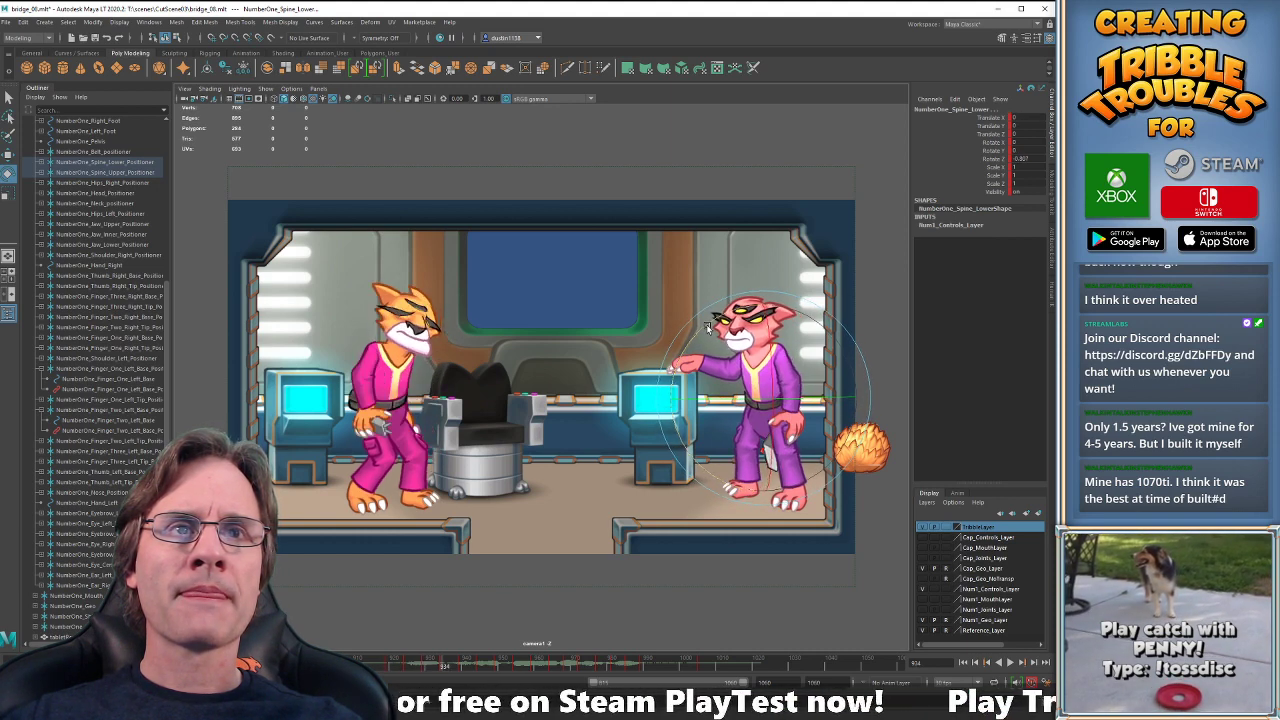
pyautogui.moveTo(710, 323); pyautogui.dragTo(717, 323)
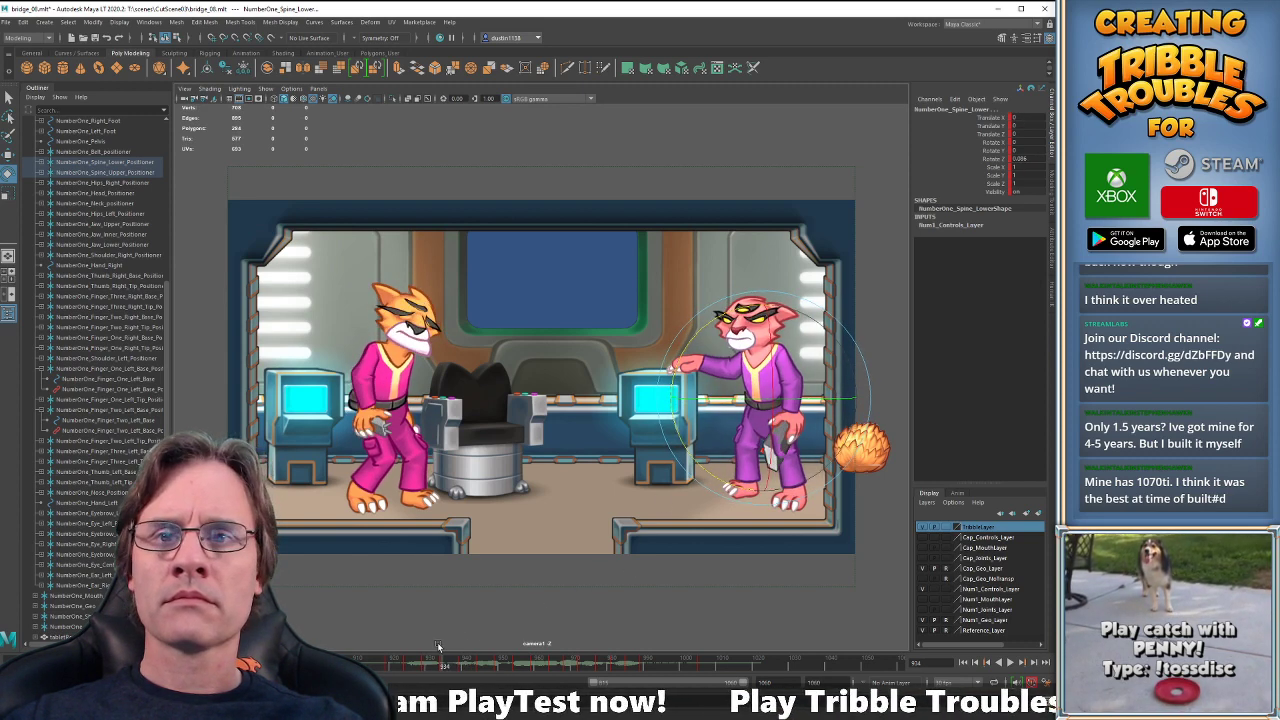
# - Replay the spine animation from the start of the section and scrub through to about frame 959 to examine the sway
pyautogui.click(380, 663)
pyautogui.hotkey('alt', 'v')
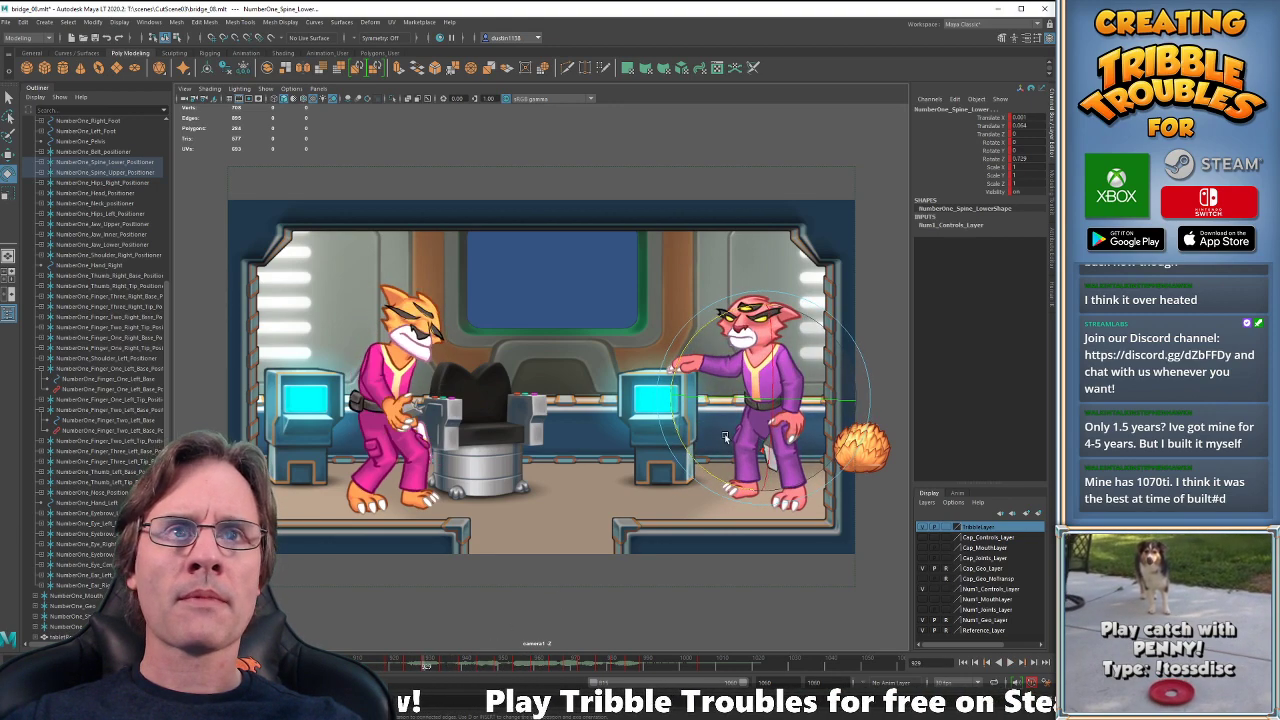
pyautogui.hotkey('alt', 'v')
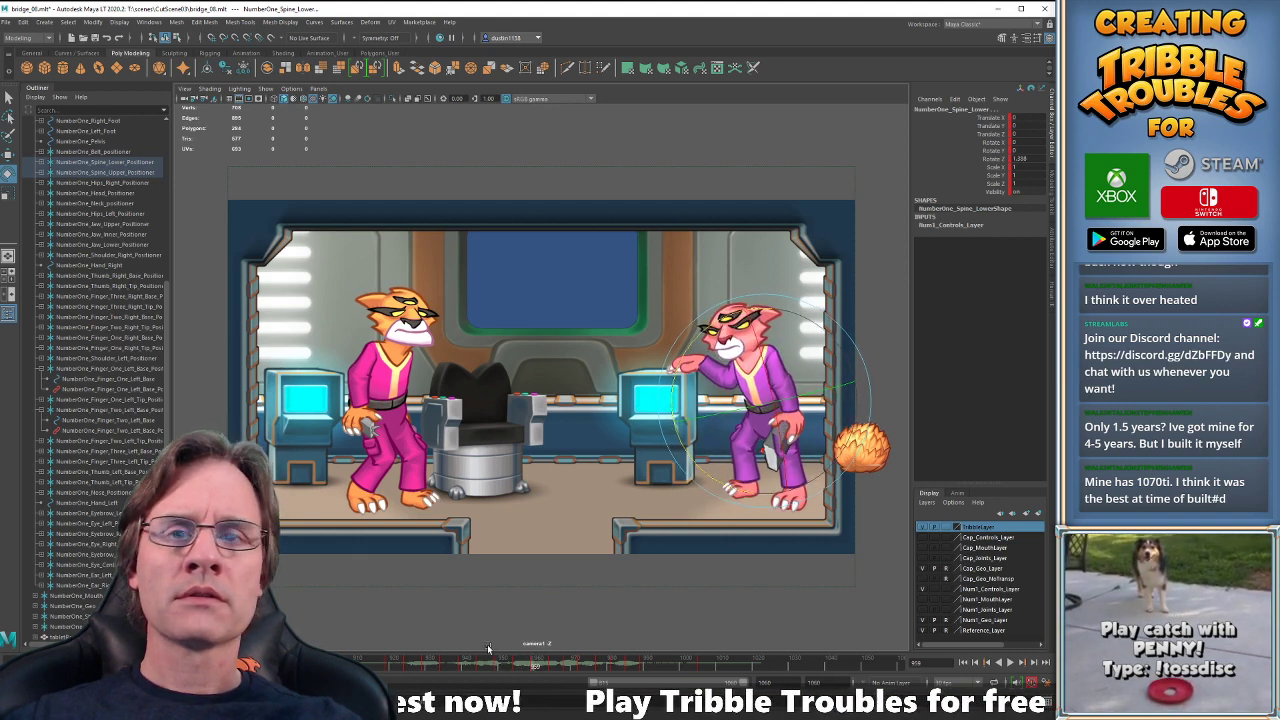
pyautogui.click(418, 664)
pyautogui.hotkey('alt', 'v')
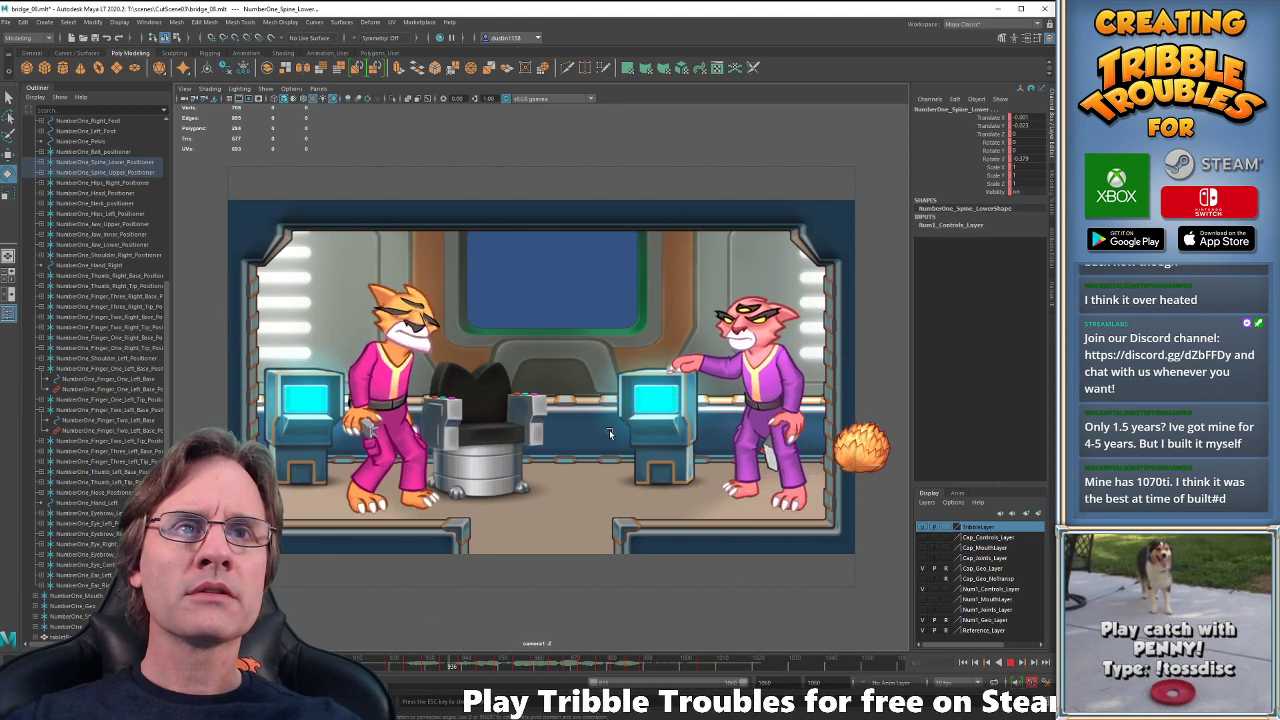
pyautogui.click(463, 663)
pyautogui.moveTo(463, 663); pyautogui.dragTo(535, 663)
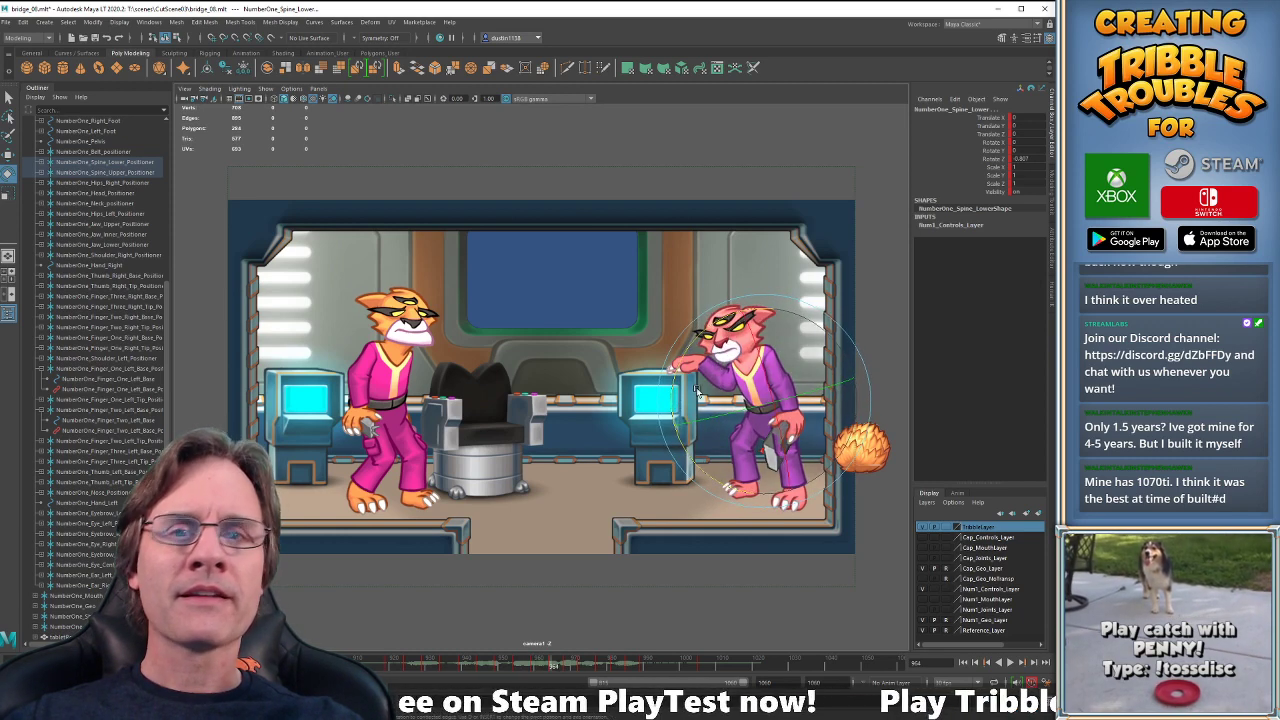
# - Adjust the rotation of Number One's spine controls at frames 964 and 968, comparing against the neighboring keys
pyautogui.click(550, 668)
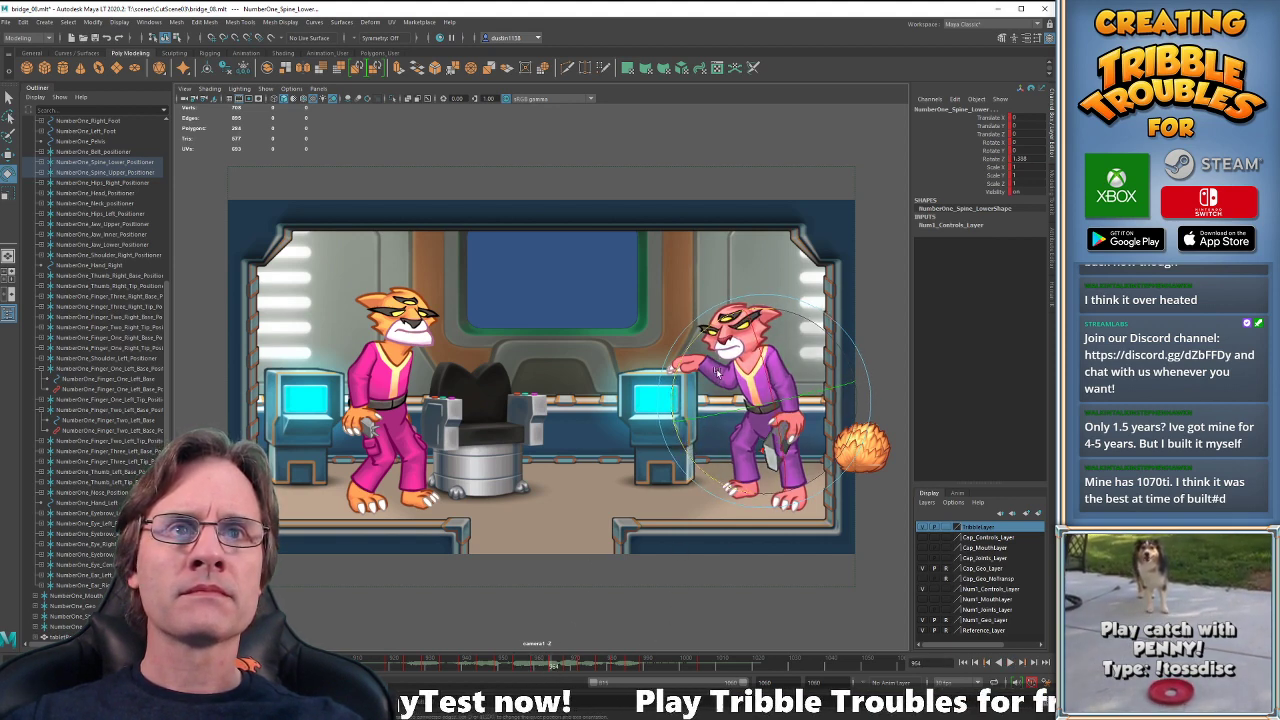
pyautogui.moveTo(714, 329); pyautogui.dragTo(713, 327)
pyautogui.press(',')
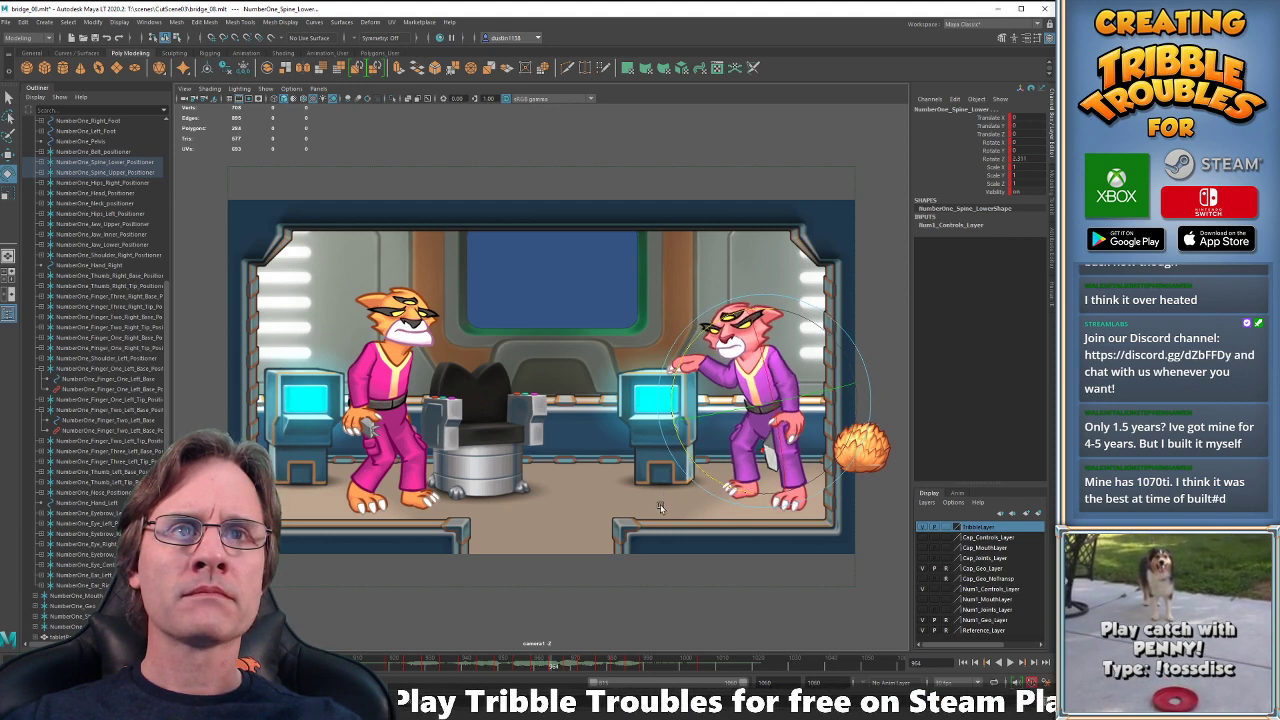
pyautogui.press('.')
pyautogui.moveTo(724, 311); pyautogui.dragTo(727, 310)
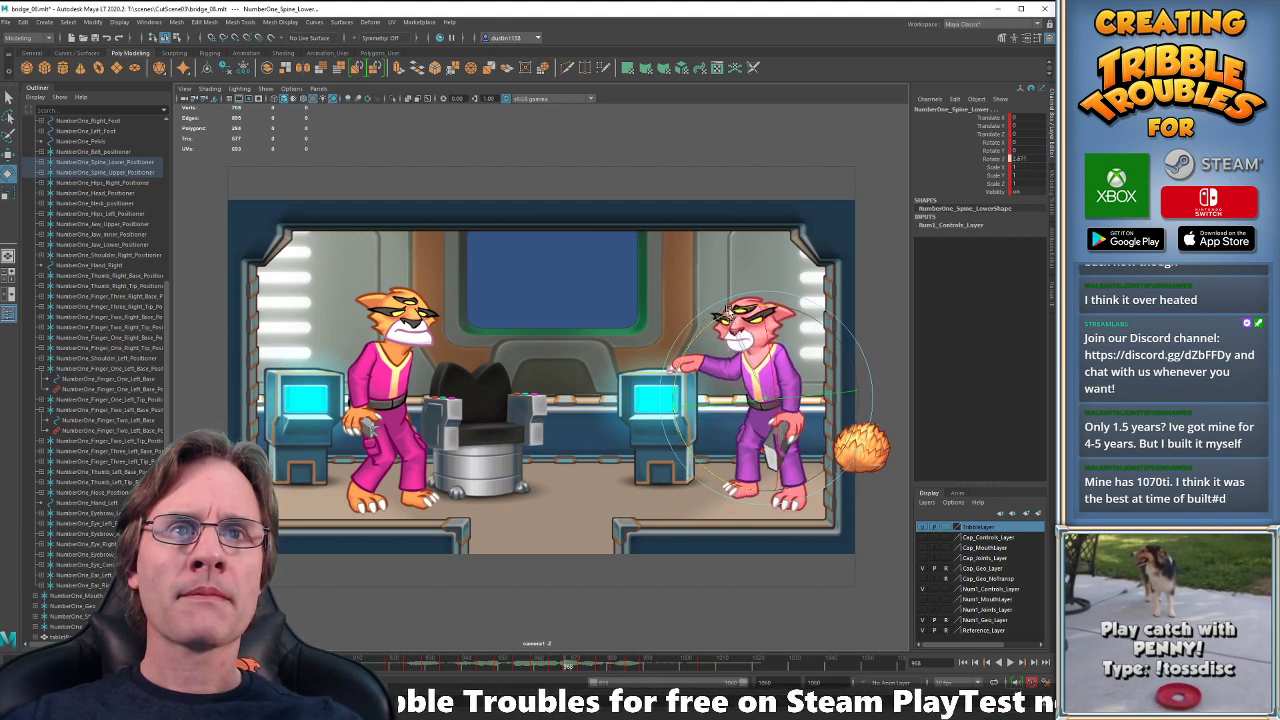
pyautogui.press(',')
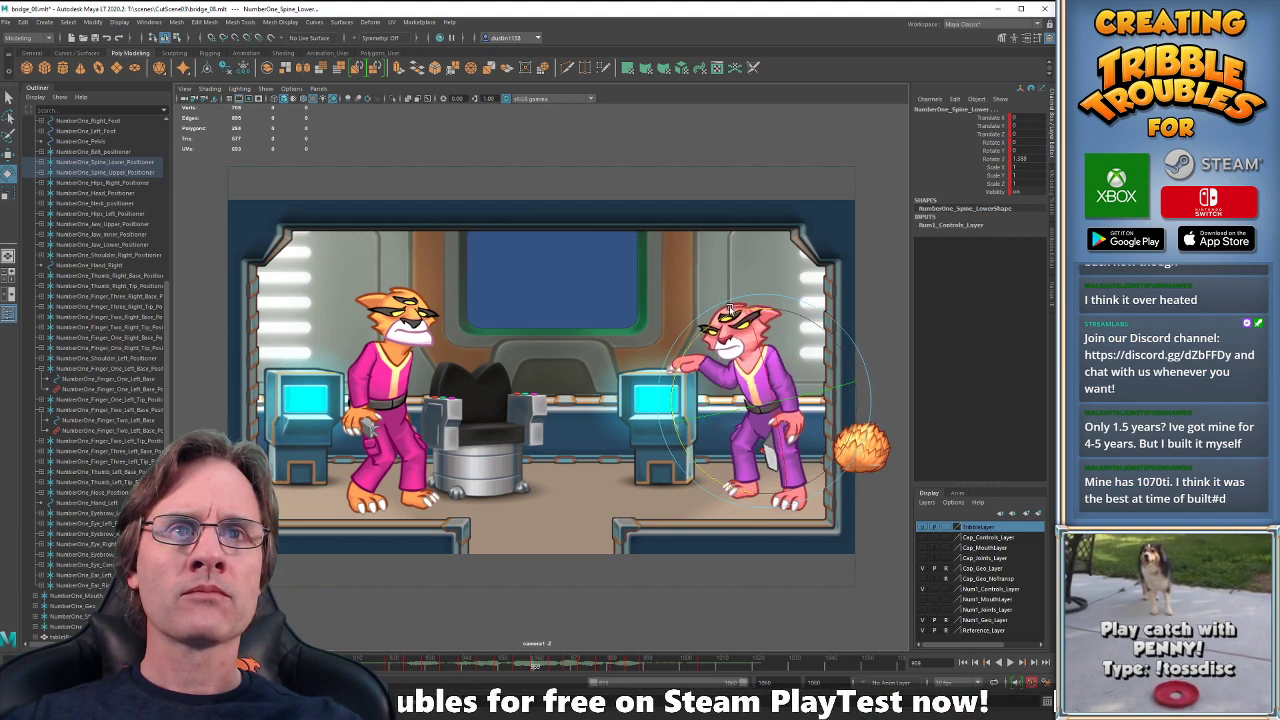
# - Rotate Number One's lower and upper spine controls slightly at frame 968 and compare the pose with the neighboring keys
pyautogui.press('.')
pyautogui.moveTo(736, 316); pyautogui.dragTo(732, 314)
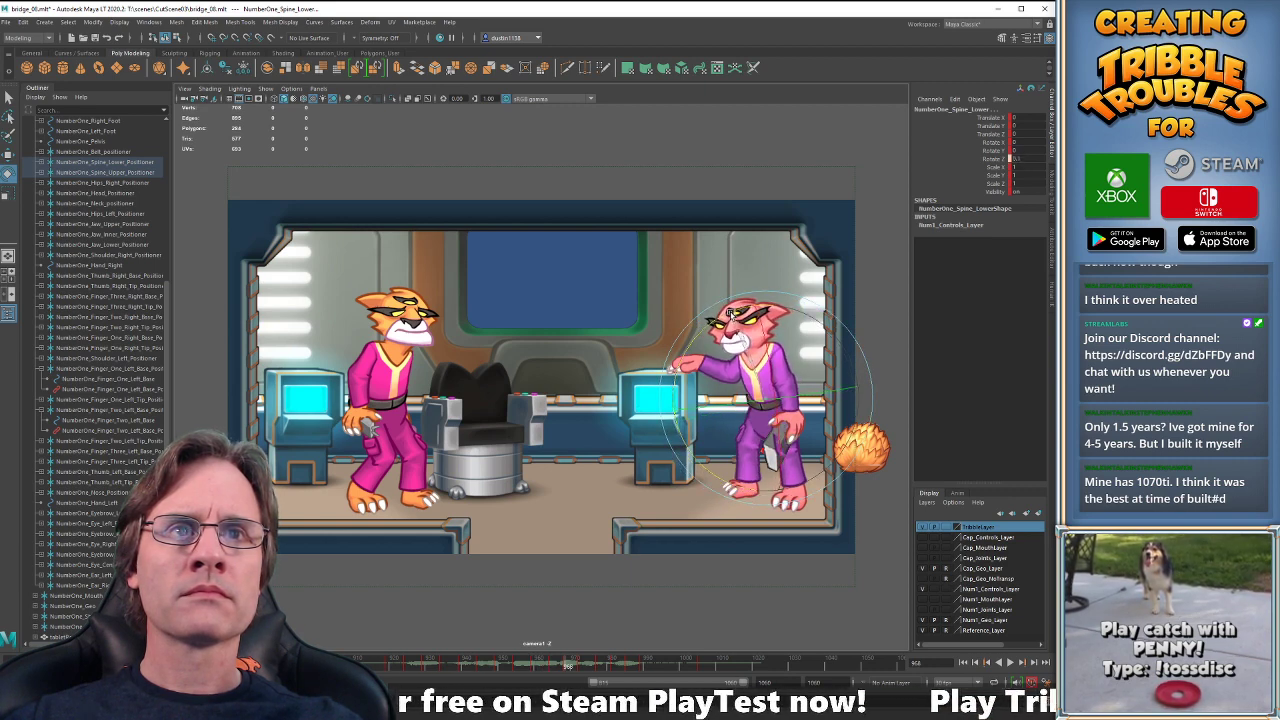
pyautogui.press(',')
pyautogui.press('.')
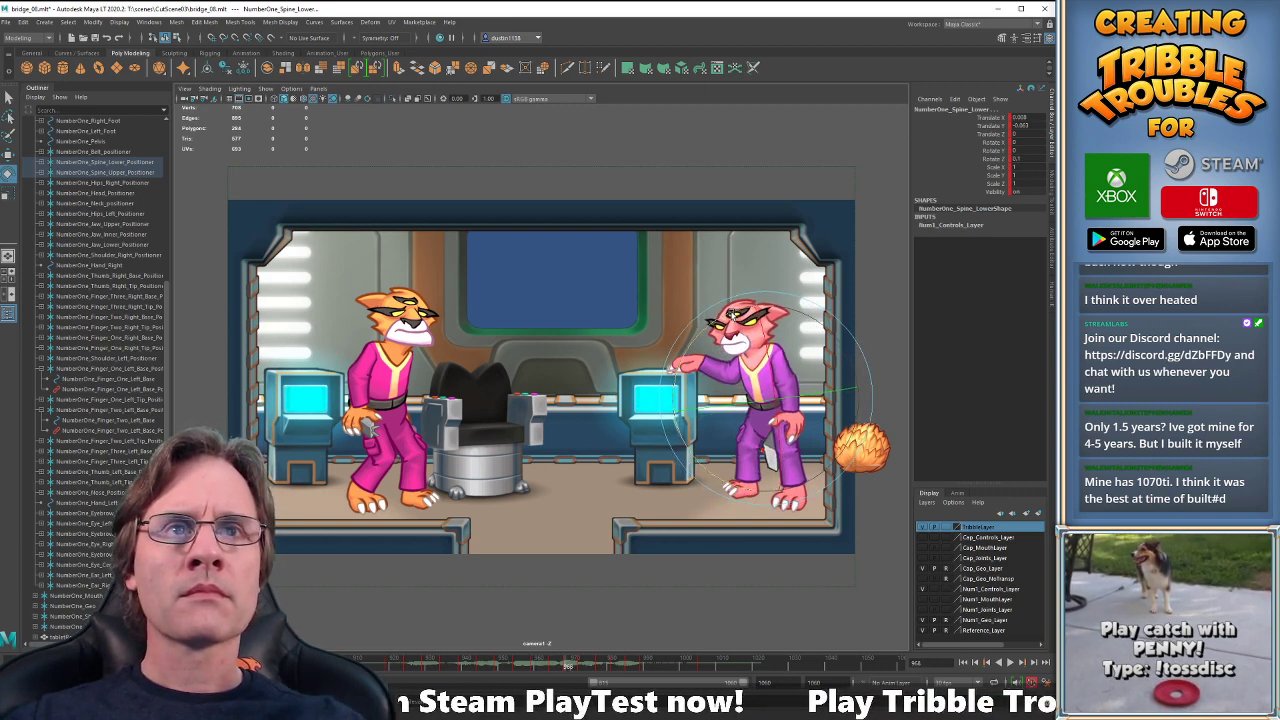
pyautogui.press('.')
pyautogui.press('.')
pyautogui.press('.')
pyautogui.press('.')
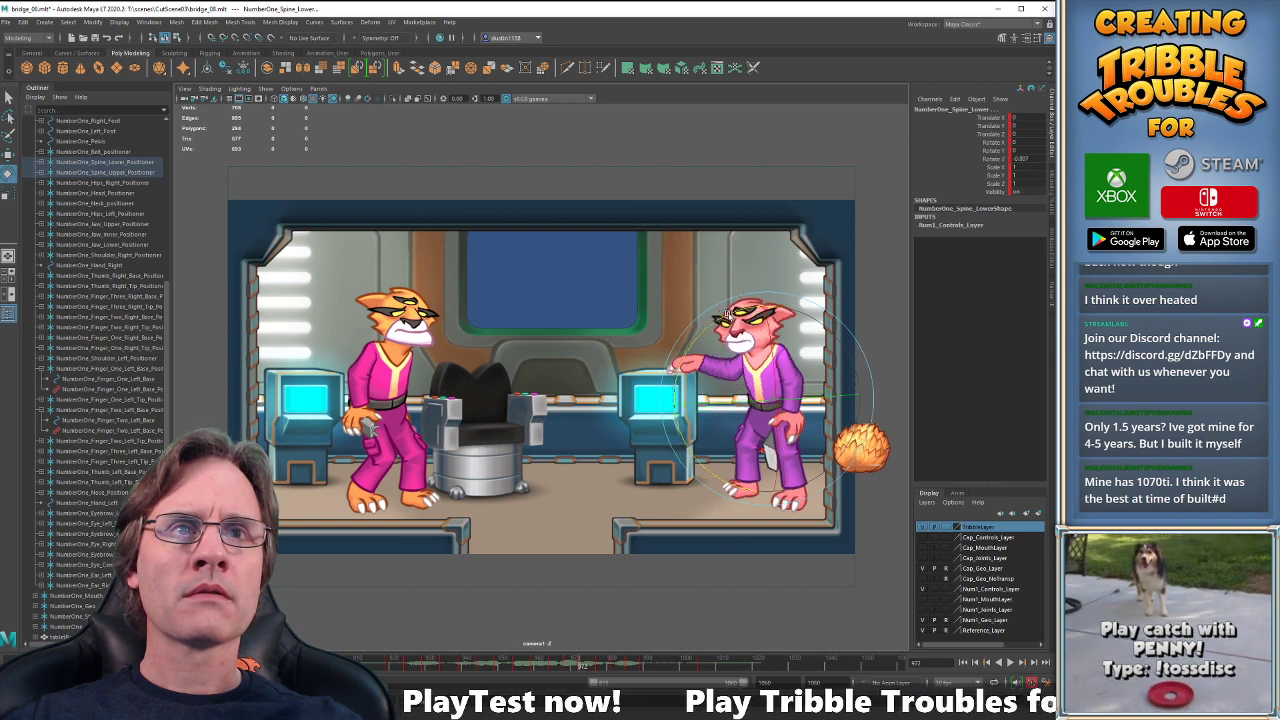
# - Refine the rotation of Number One's spine controls around frames 968 to 977, checking the surrounding keys
pyautogui.moveTo(737, 313); pyautogui.dragTo(752, 312)
pyautogui.press(',')
pyautogui.press(',')
pyautogui.press(',')
pyautogui.press(',')
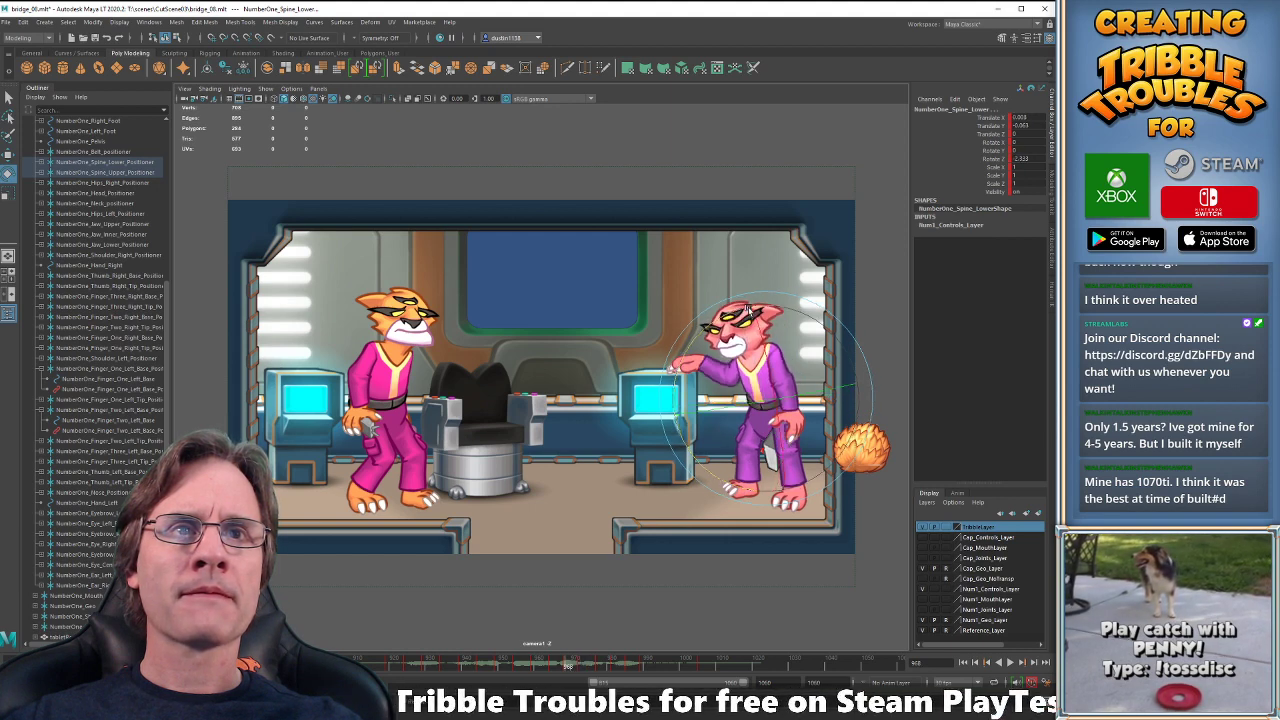
pyautogui.press('.')
pyautogui.press('.')
pyautogui.press('.')
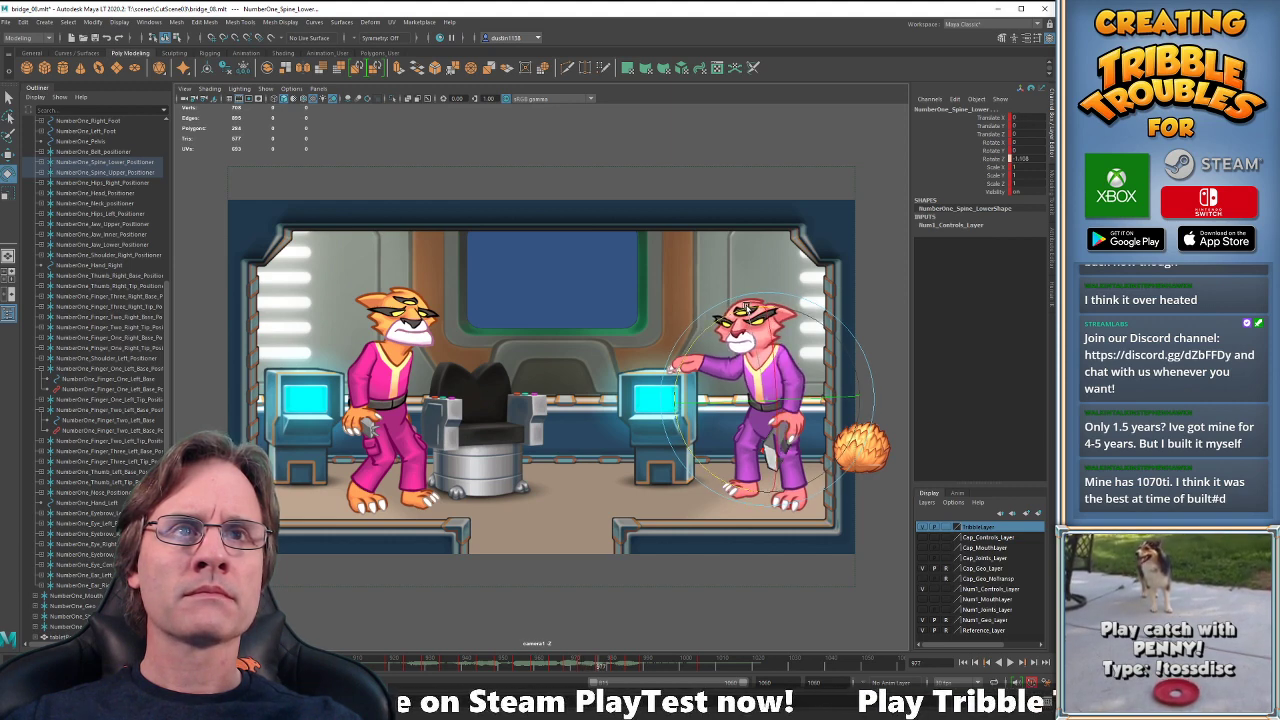
# - Rotate the spine controls at frame 989 to a lower-spine Rotate Z of 0.41, comparing the keys before and after
pyautogui.press('.')
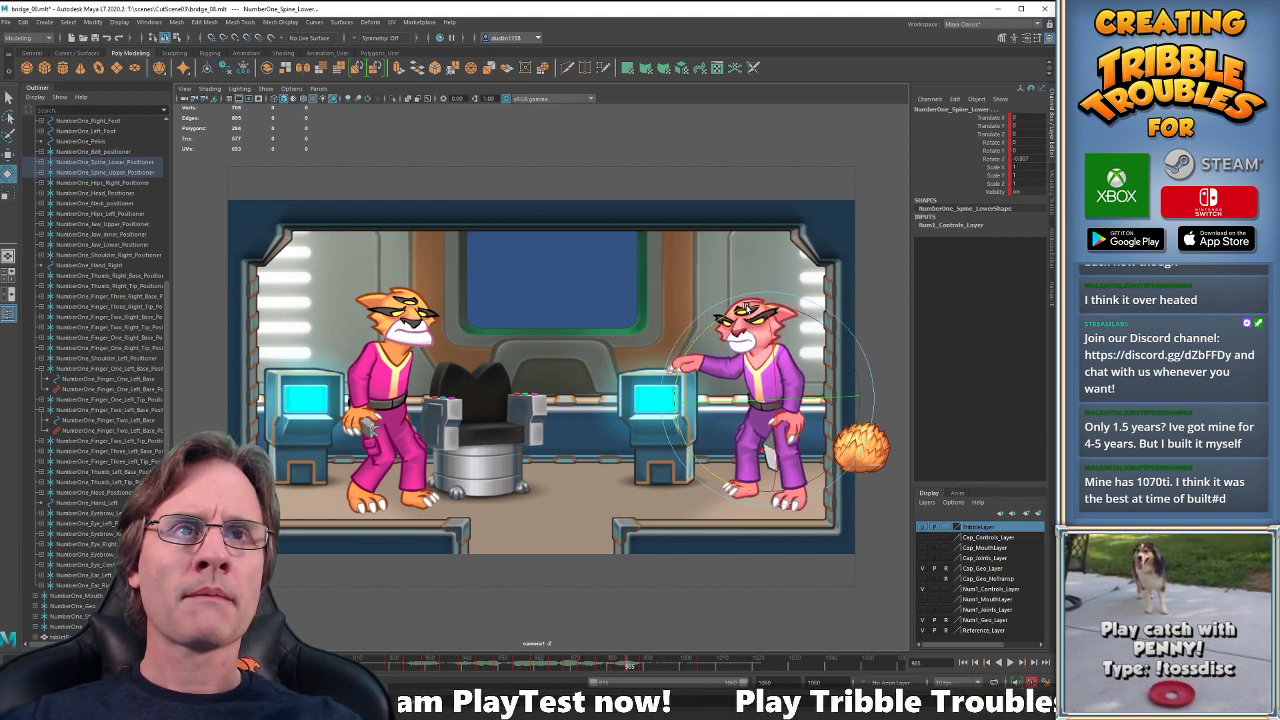
pyautogui.press('.')
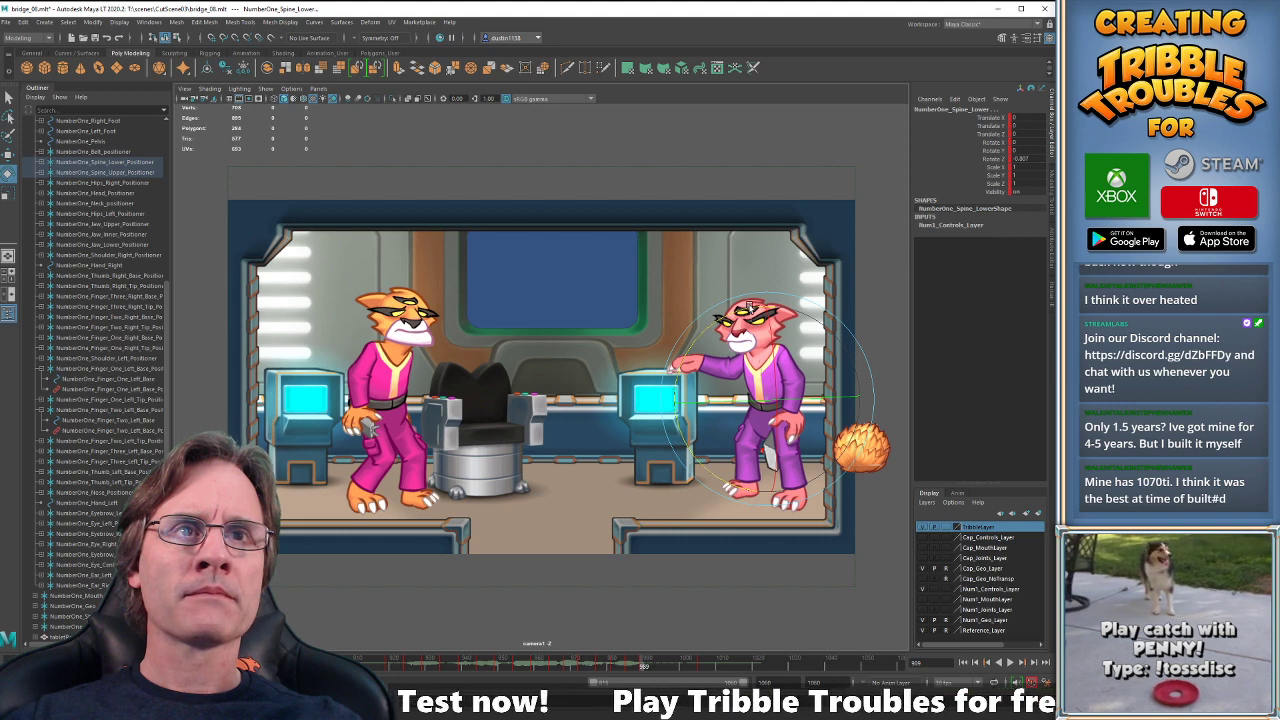
pyautogui.press(',')
pyautogui.press(',')
pyautogui.press(',')
pyautogui.press(',')
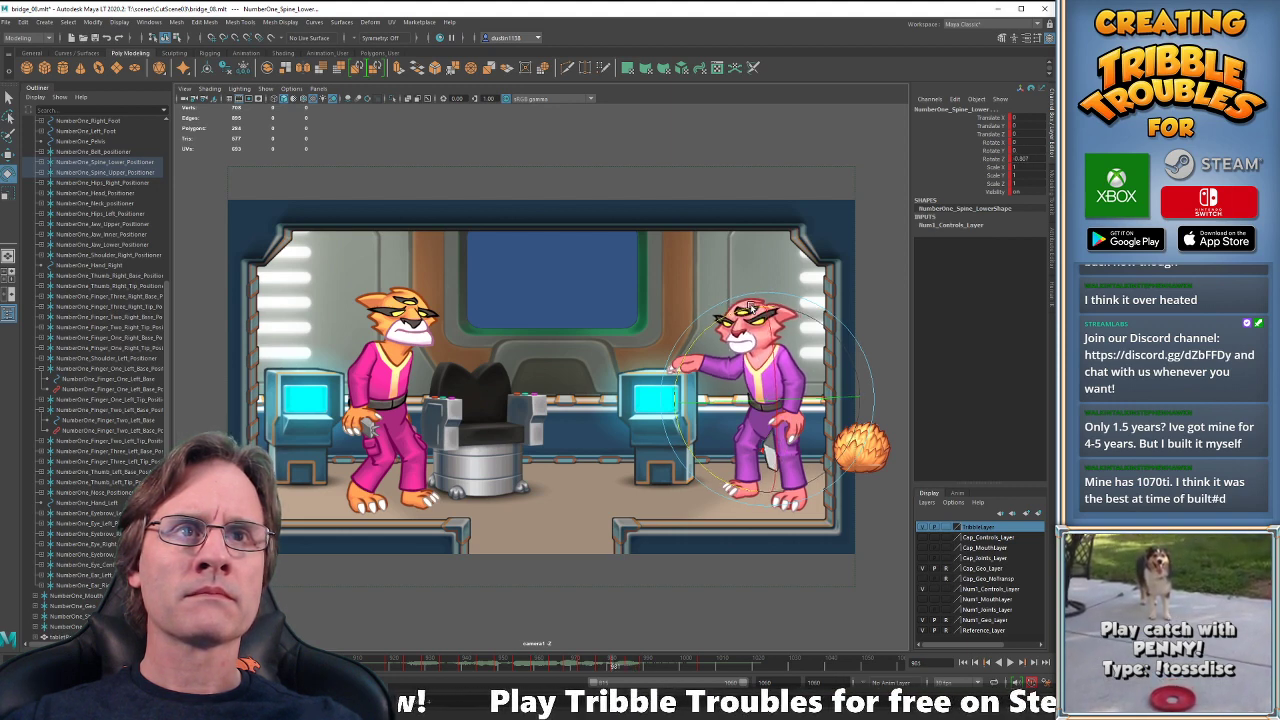
pyautogui.press('.')
pyautogui.press('.')
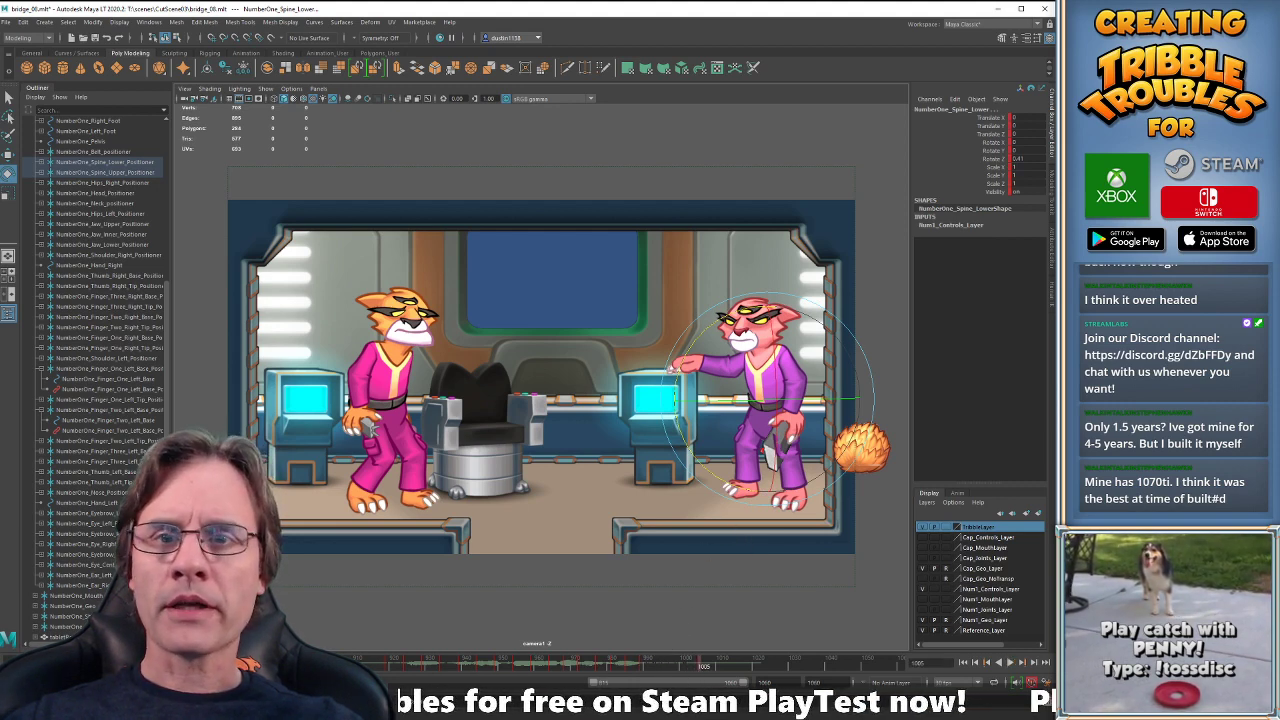
# - Play back the cutscene section repeatedly to review Number One's spine motion
pyautogui.hotkey('alt', 'v')
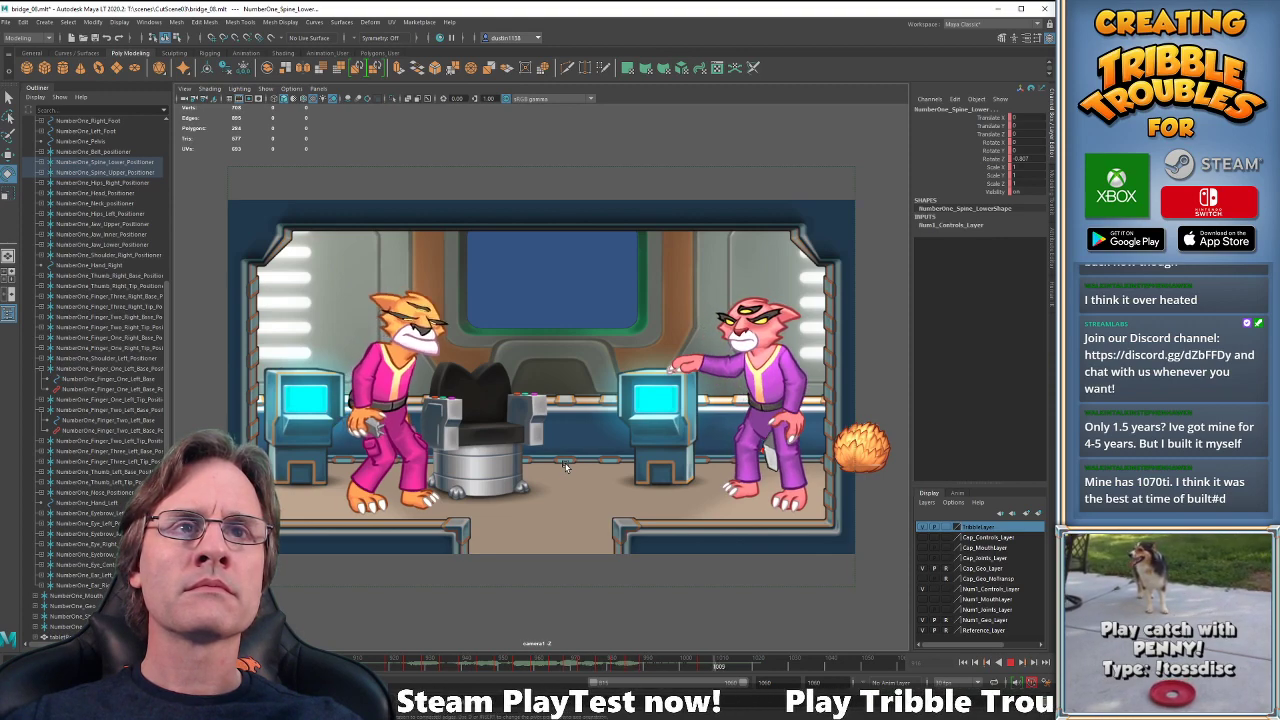
pyautogui.hotkey('alt', 'v')
pyautogui.press('.')
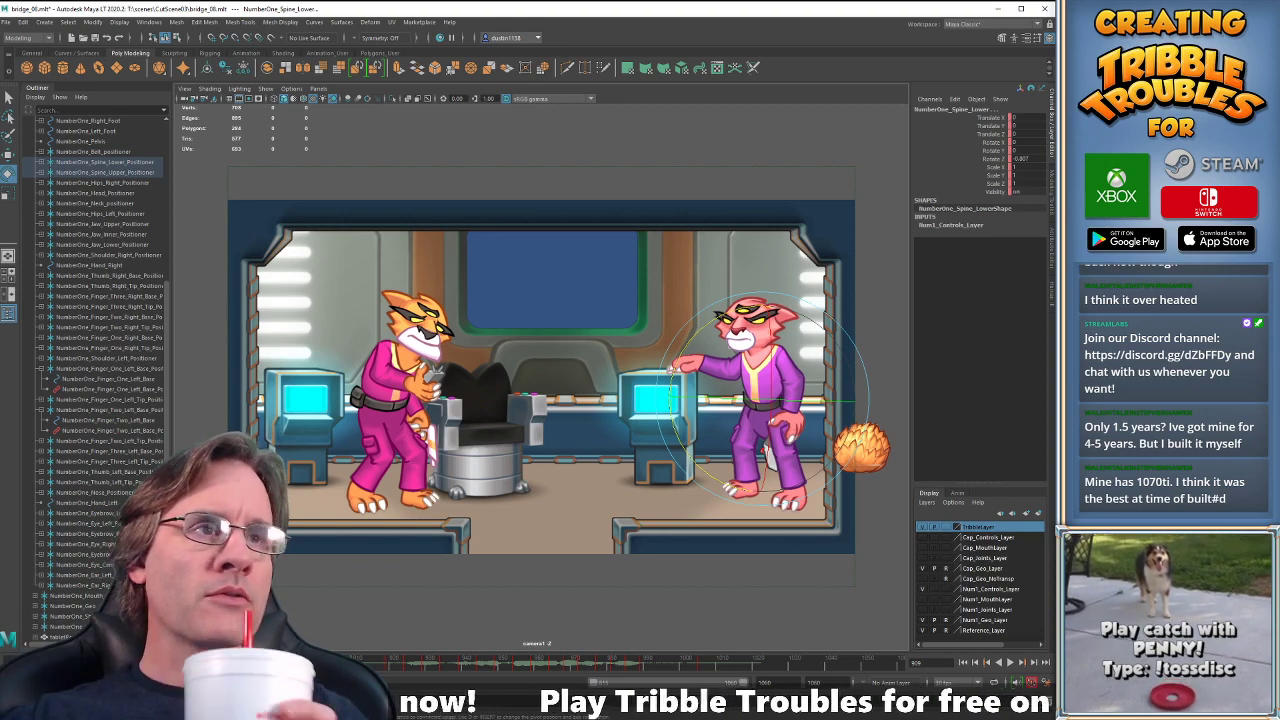
pyautogui.hotkey('alt', 'v')
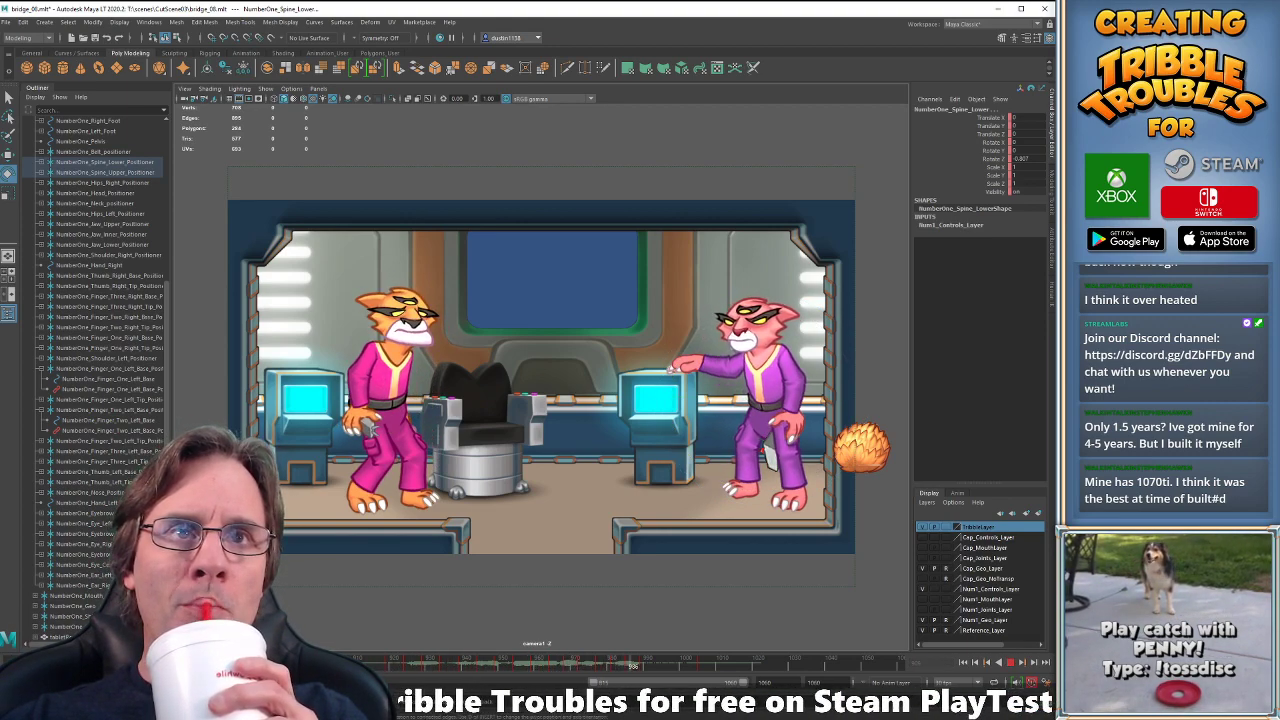
pyautogui.press('Escape')
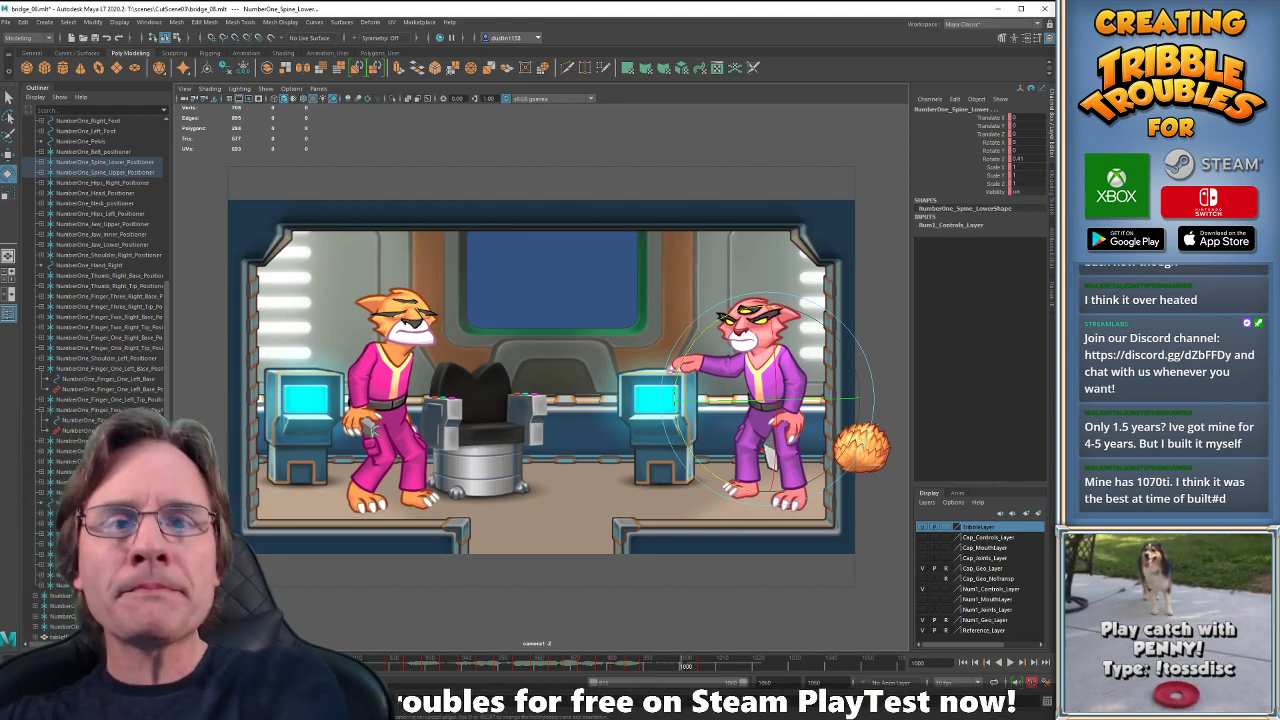
# - Replay the section from frame 917 and scrub through to frame 989 to examine Number One's spine sway
pyautogui.click(380, 663)
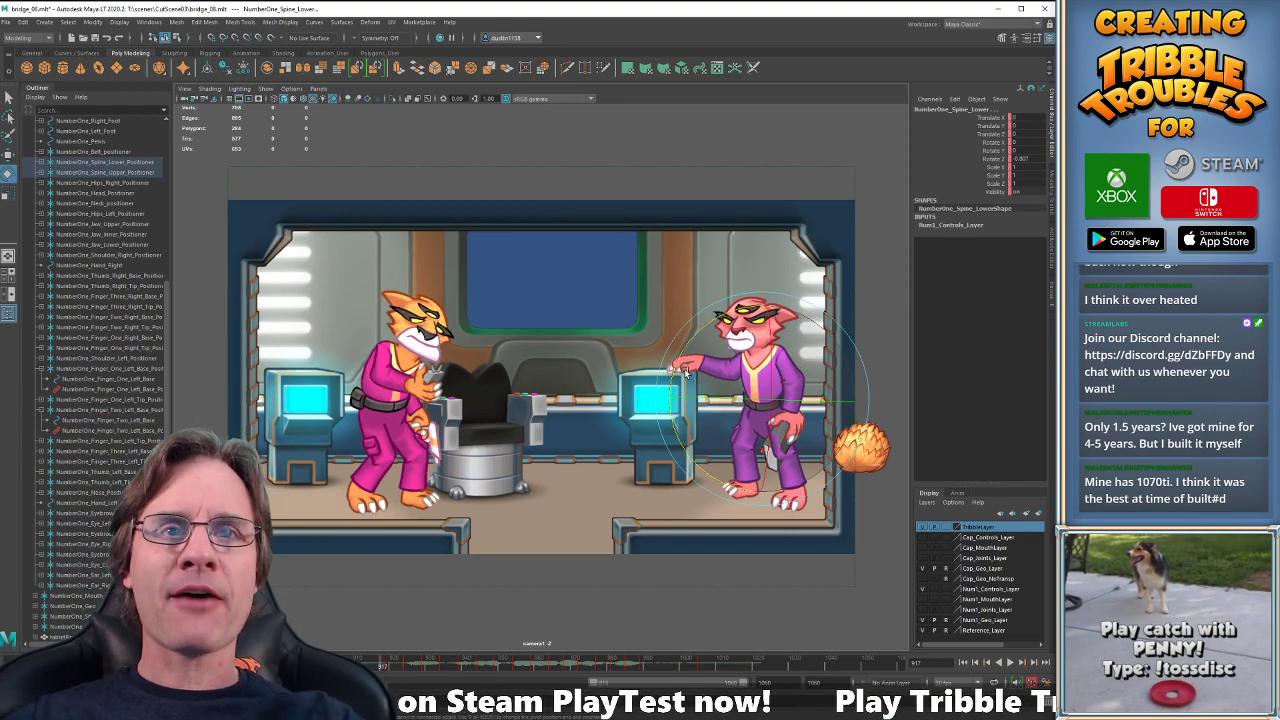
pyautogui.hotkey('alt', 'v')
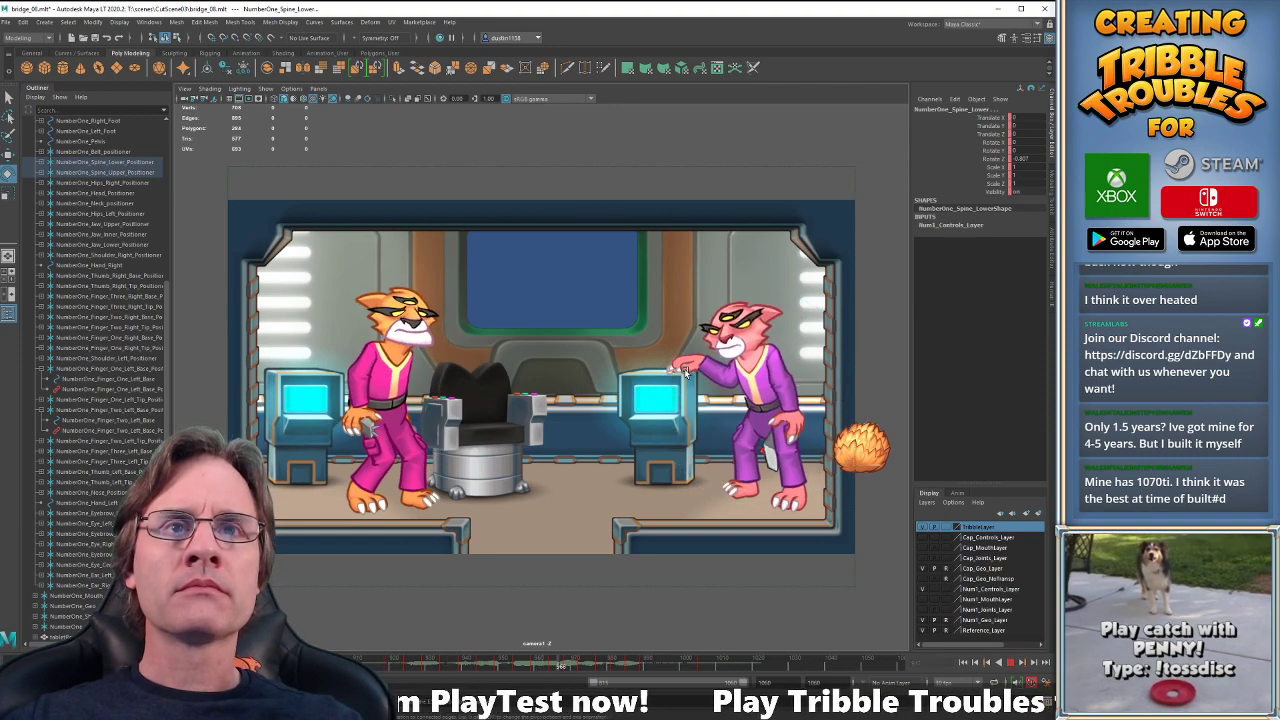
pyautogui.hotkey('alt', 'v')
pyautogui.hotkey('alt', 'v')
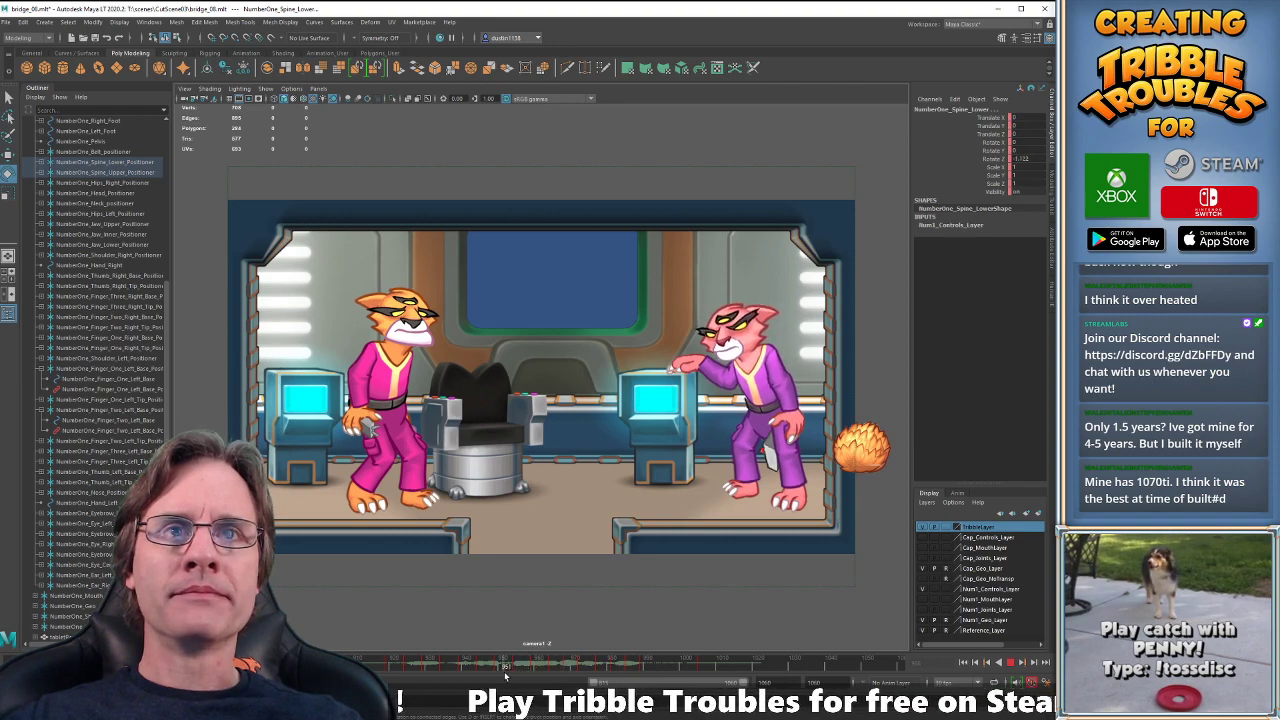
pyautogui.hotkey('alt', 'v')
pyautogui.press('.')
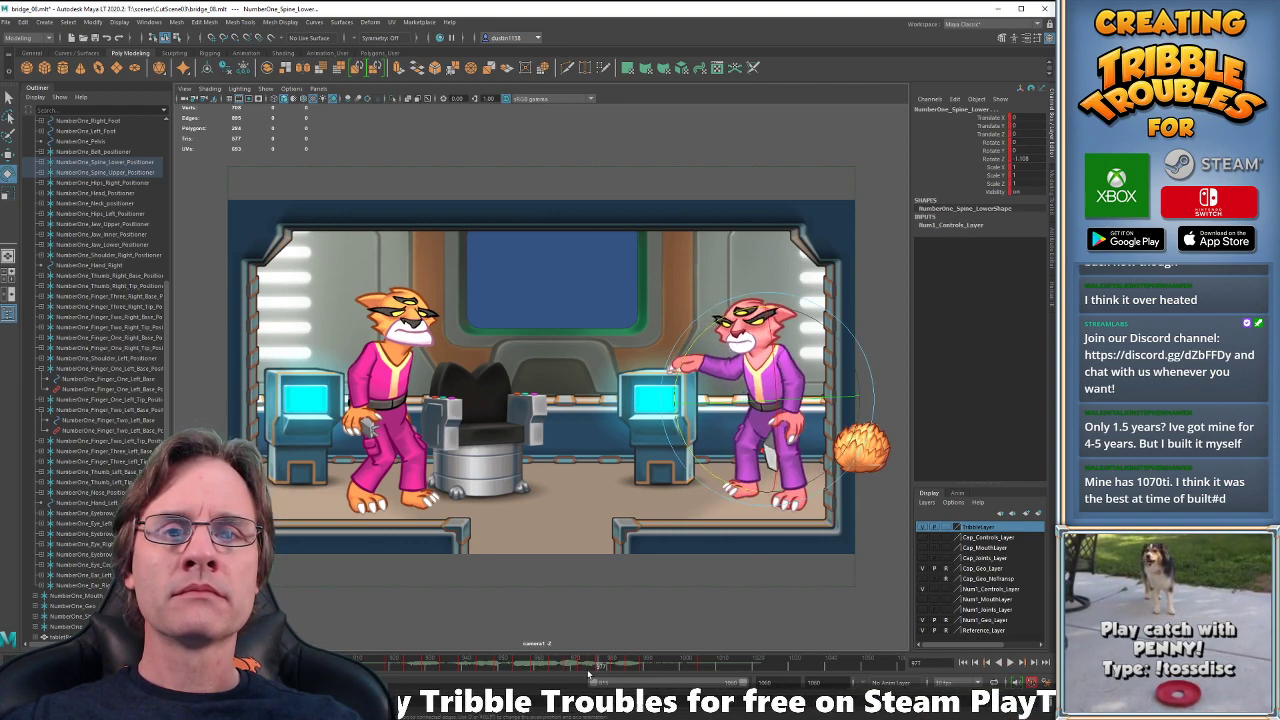
pyautogui.hotkey('alt', 'v')
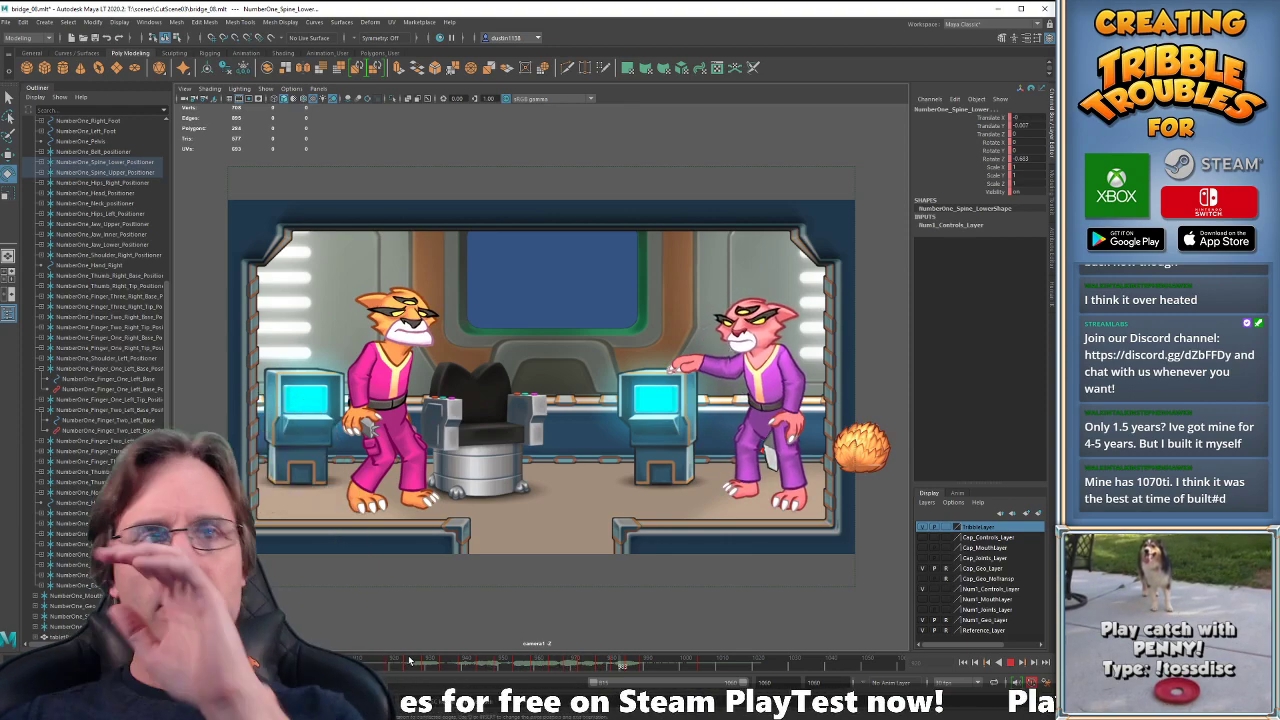
pyautogui.hotkey('alt', 'v')
pyautogui.moveTo(583, 668); pyautogui.dragTo(702, 668)
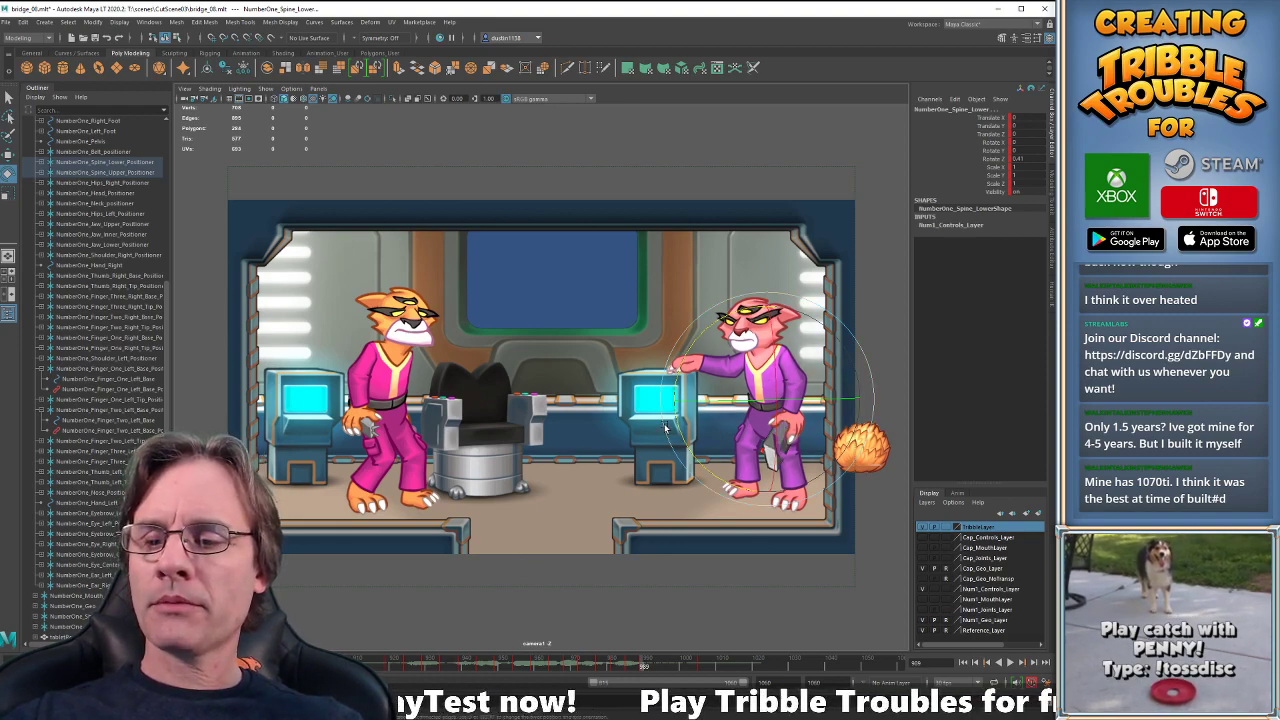
# - Restore the two-view layout, select Number One's left hand and COG controls in turn, and play back the motion up to about frame 976
pyautogui.press('space')
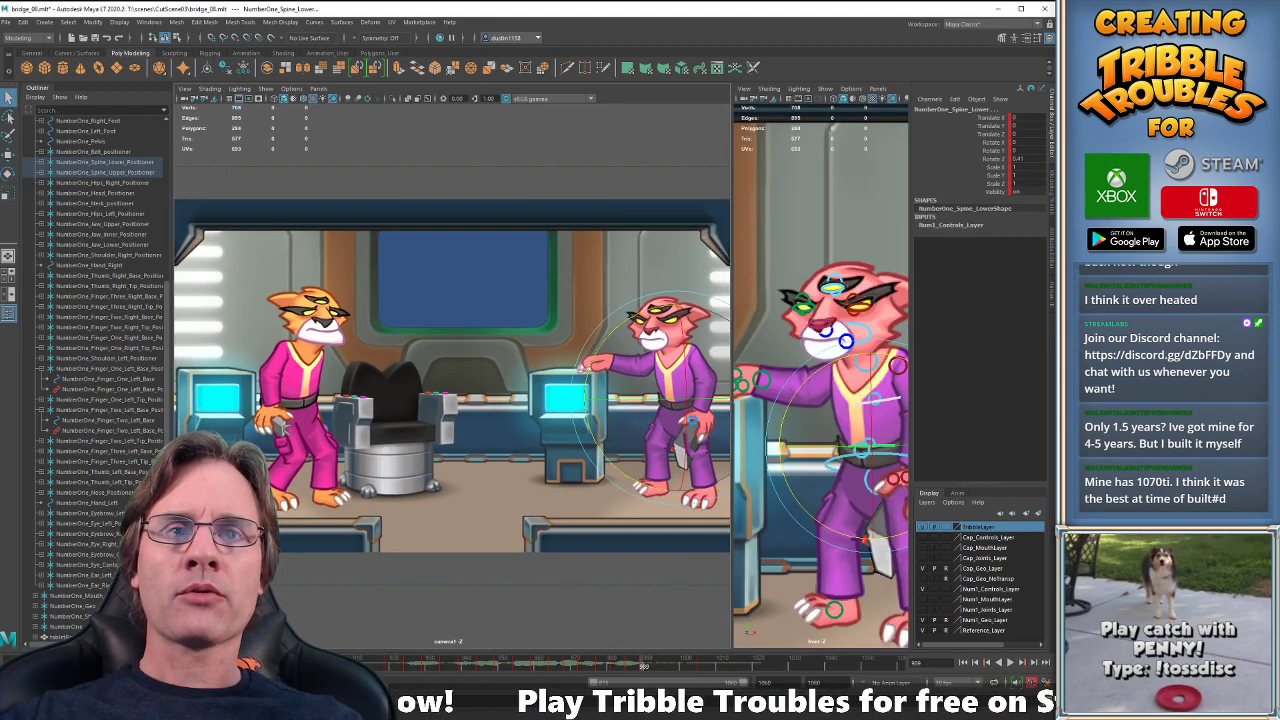
pyautogui.click(763, 374)
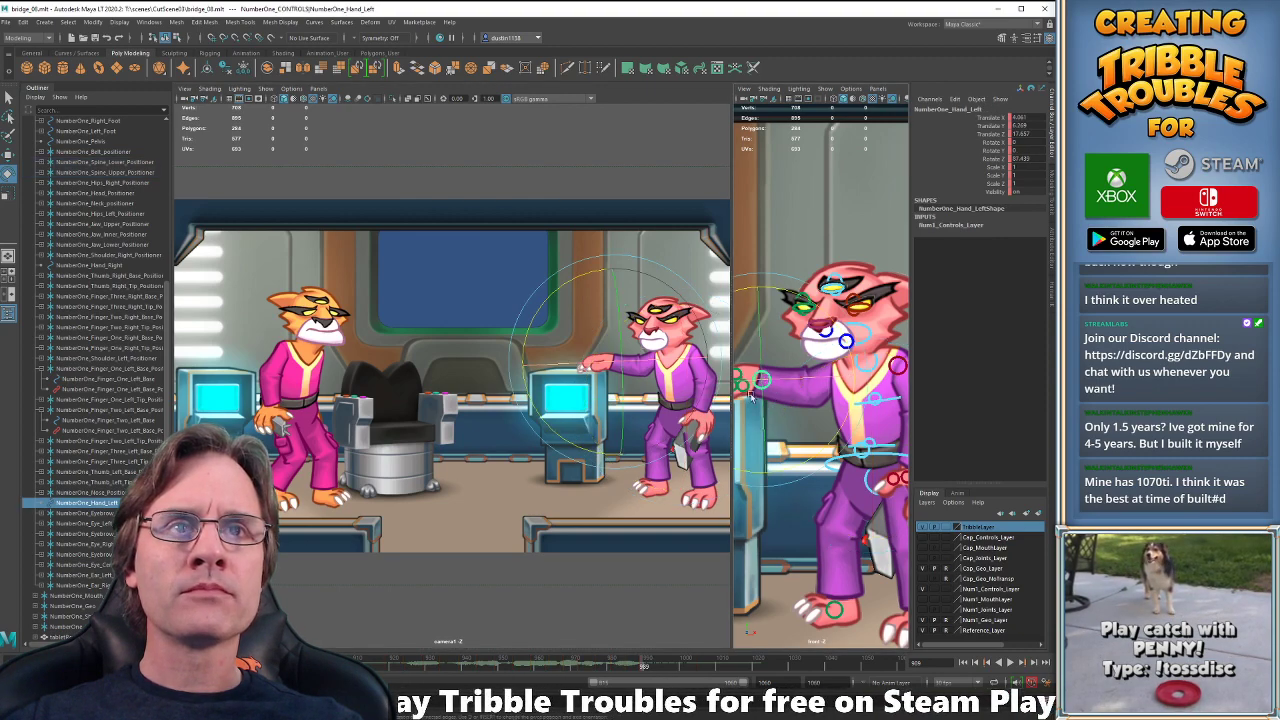
pyautogui.click(893, 453)
pyautogui.click(458, 662)
pyautogui.hotkey('alt', 'v')
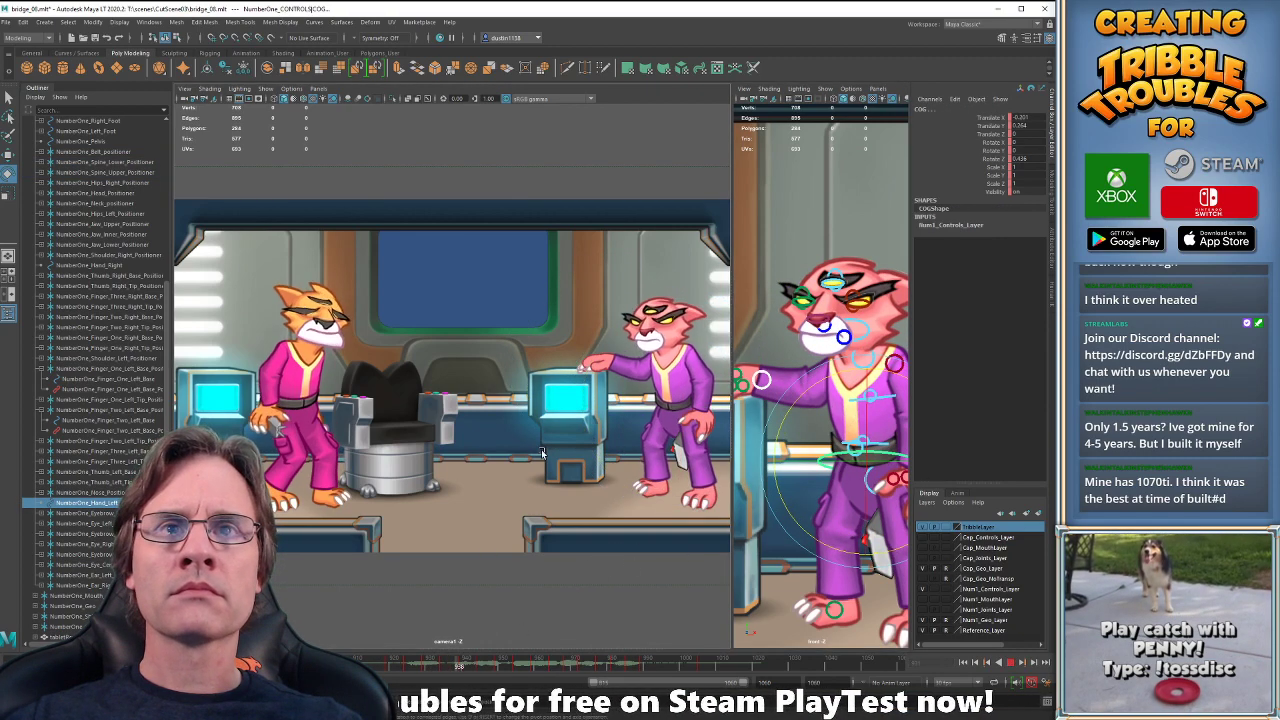
pyautogui.hotkey('alt', 'v')
pyautogui.hotkey('alt', 'v')
pyautogui.hotkey('alt', 'v')
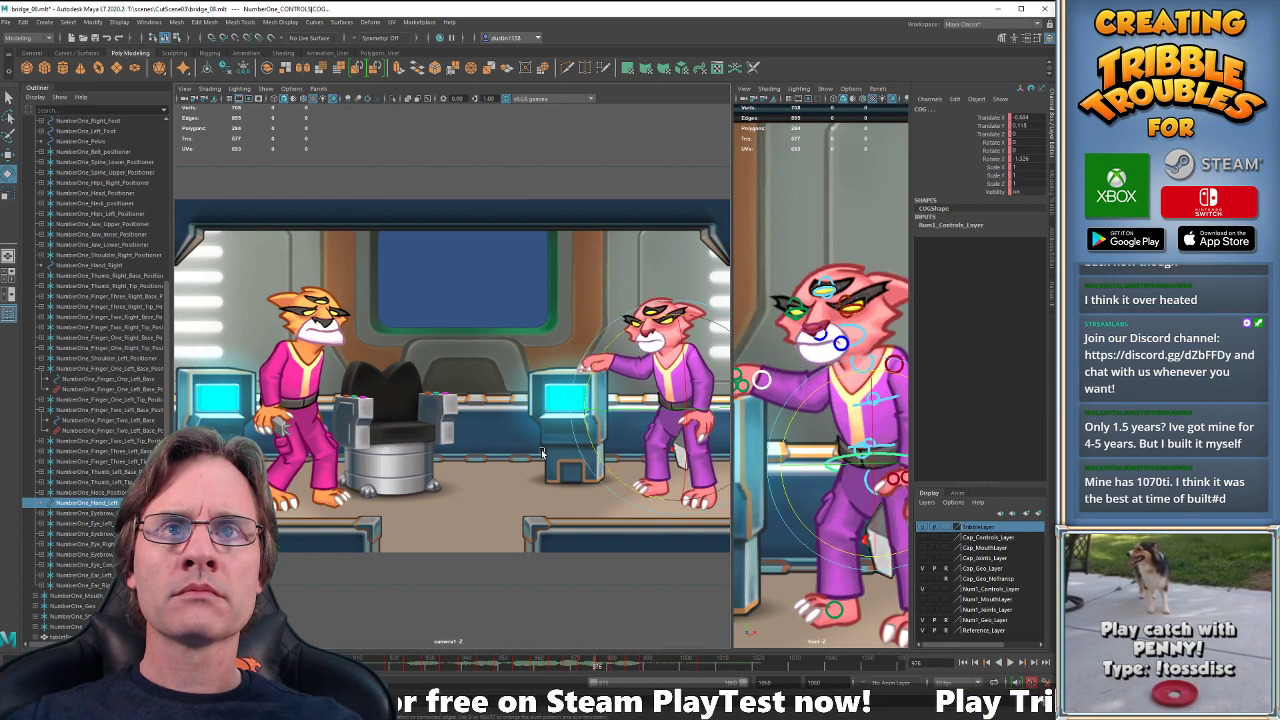
pyautogui.press(',')
pyautogui.press(',')
pyautogui.hotkey('alt', 'v')
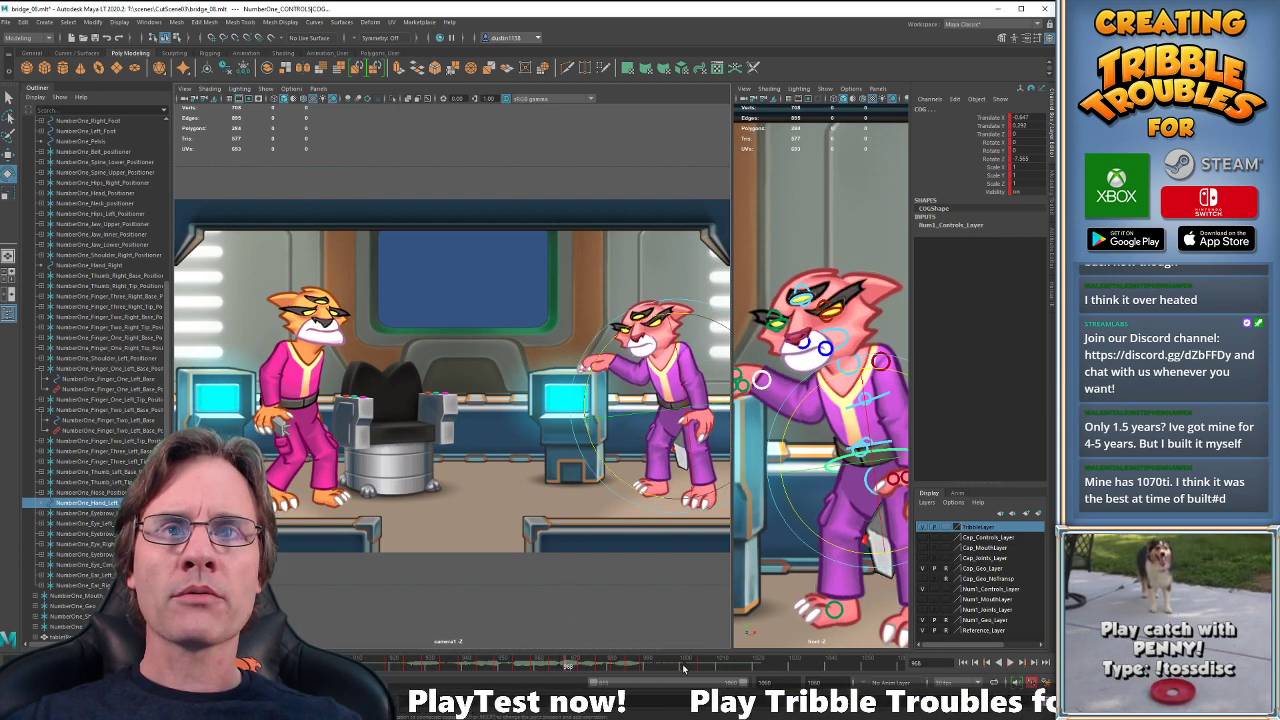
# - Inspect Number One's left hand control at frame 968, and examine the COG control's keys between frames 954 and 964
pyautogui.click(815, 392)
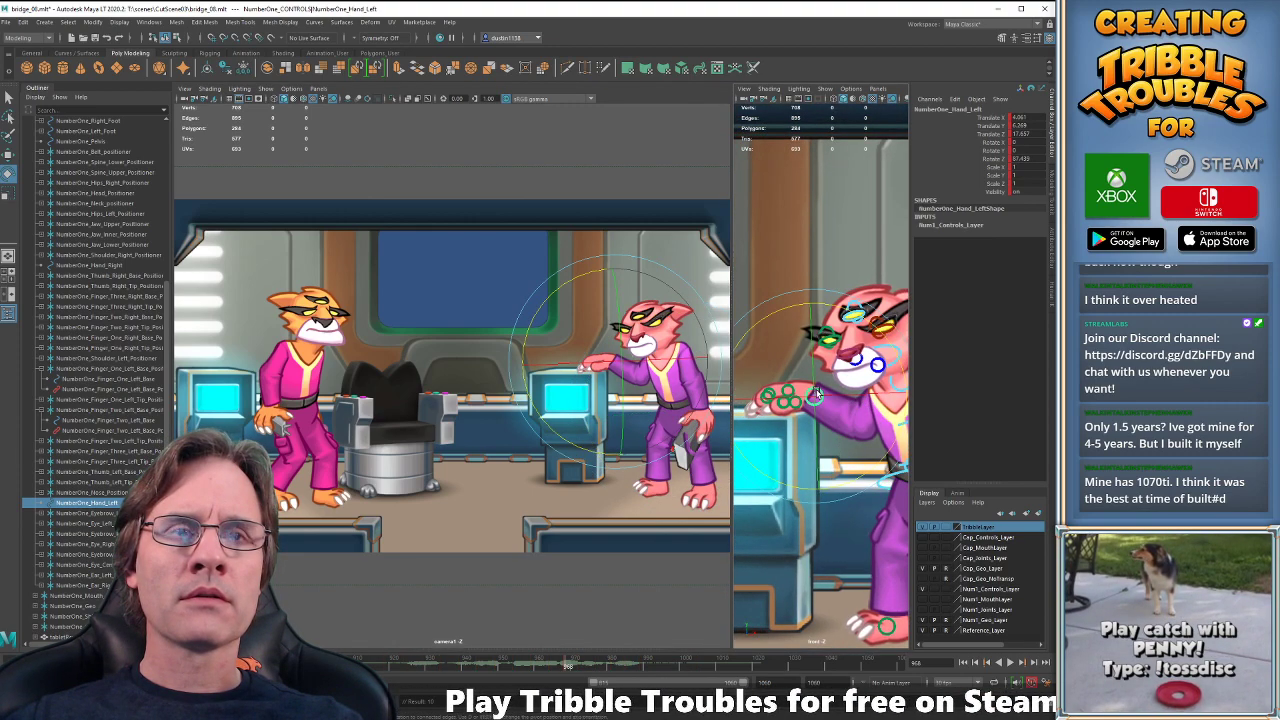
pyautogui.press('w')
pyautogui.keyDown('alt'); pyautogui.moveTo(848, 445); pyautogui.dragTo(789, 416, button='middle'); pyautogui.keyUp('alt')
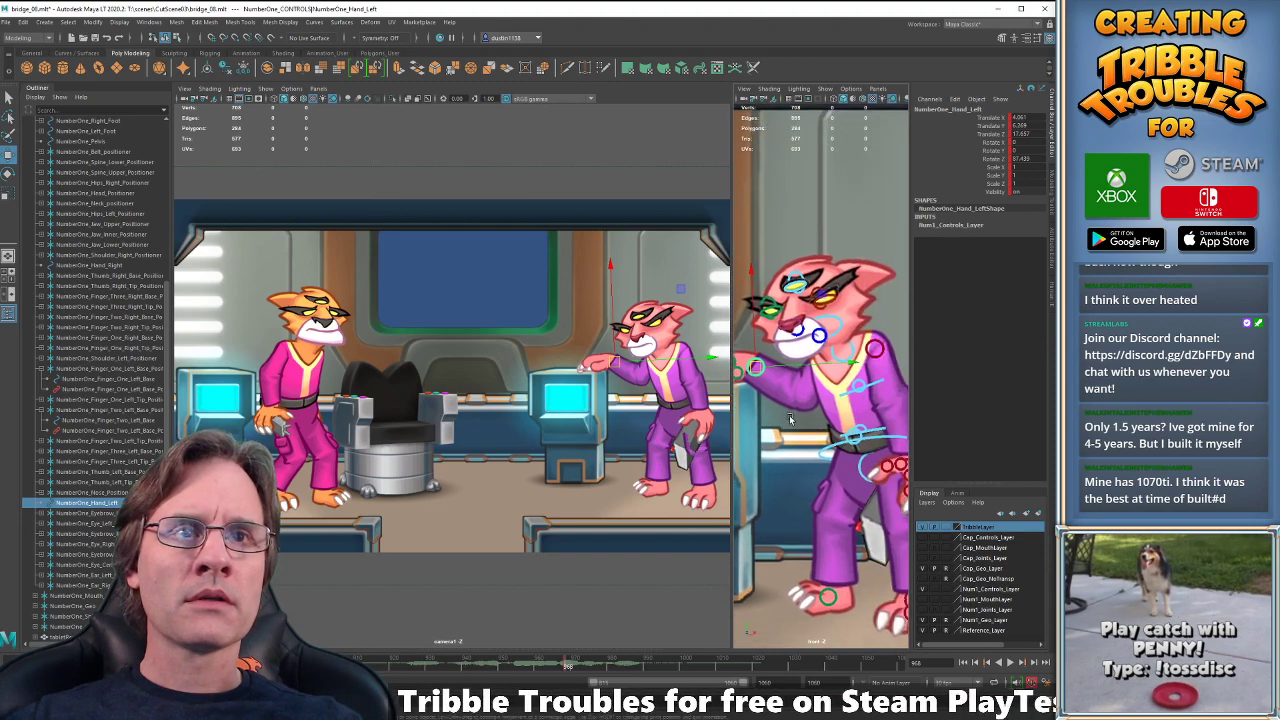
pyautogui.click(824, 449)
pyautogui.press(',')
pyautogui.press(',')
pyautogui.press(',')
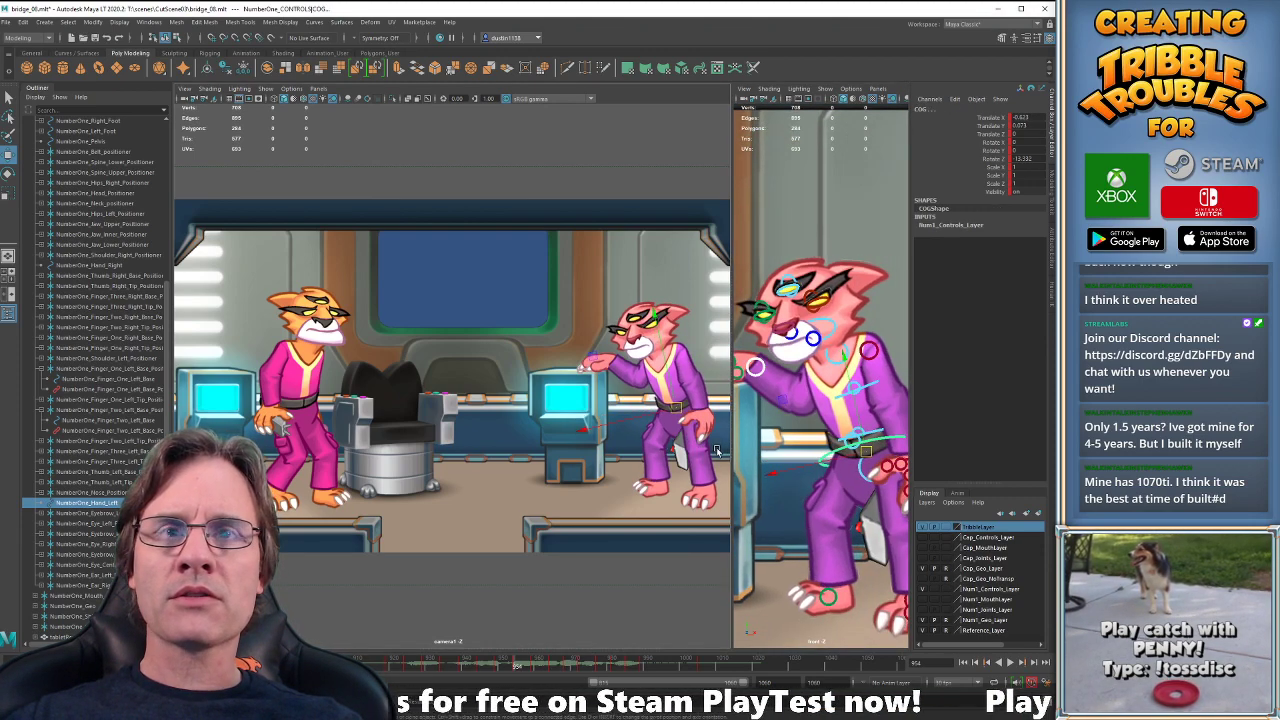
pyautogui.press('.')
pyautogui.press('.')
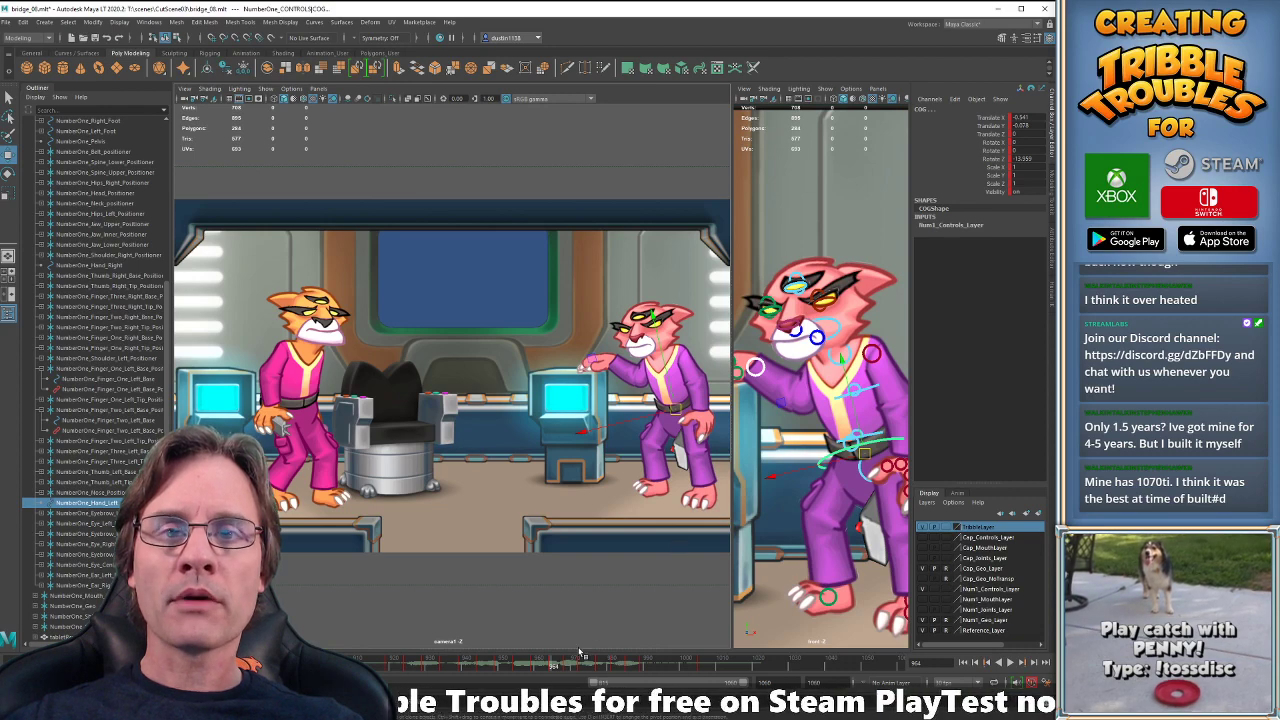
pyautogui.moveTo(565, 662)
pyautogui.mouseDown()
pyautogui.moveTo(515, 663)
pyautogui.moveTo(560, 663)
pyautogui.mouseUp()
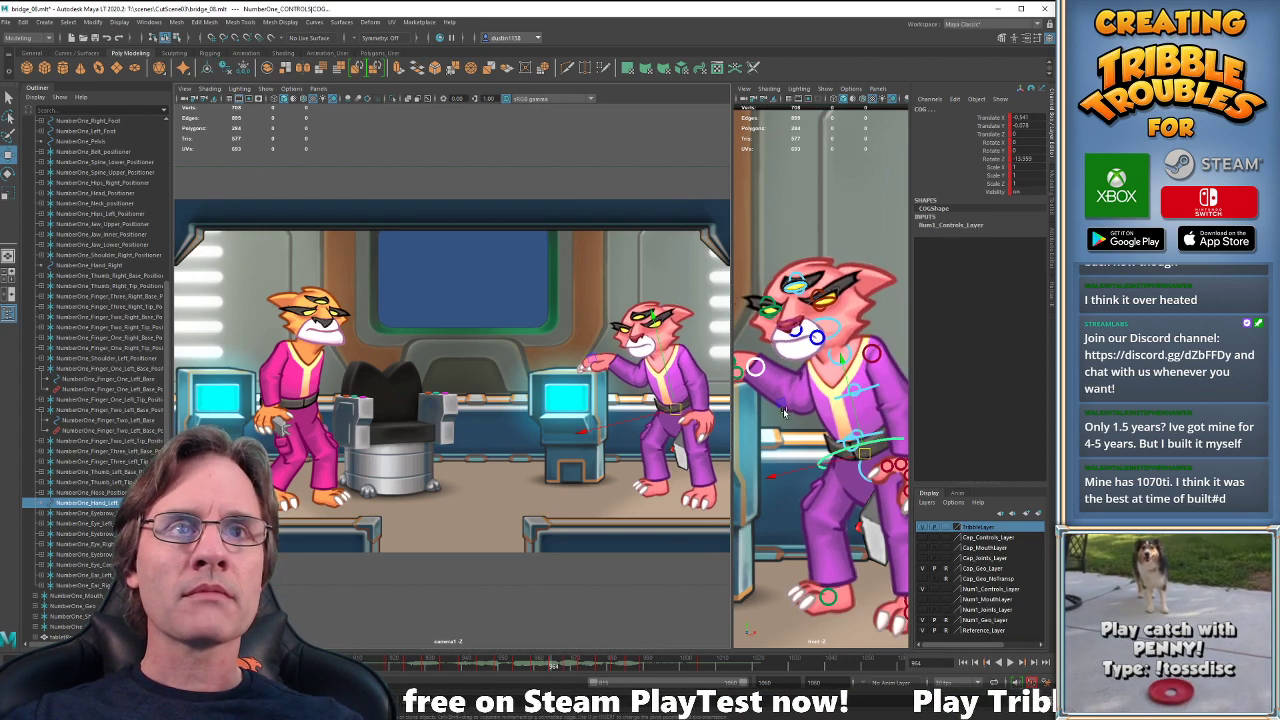
# - Select Number One's left hand control and compare the poses at frames 954, 959 and 964
pyautogui.click(757, 372)
pyautogui.press(',')
pyautogui.press(',')
pyautogui.press(',')
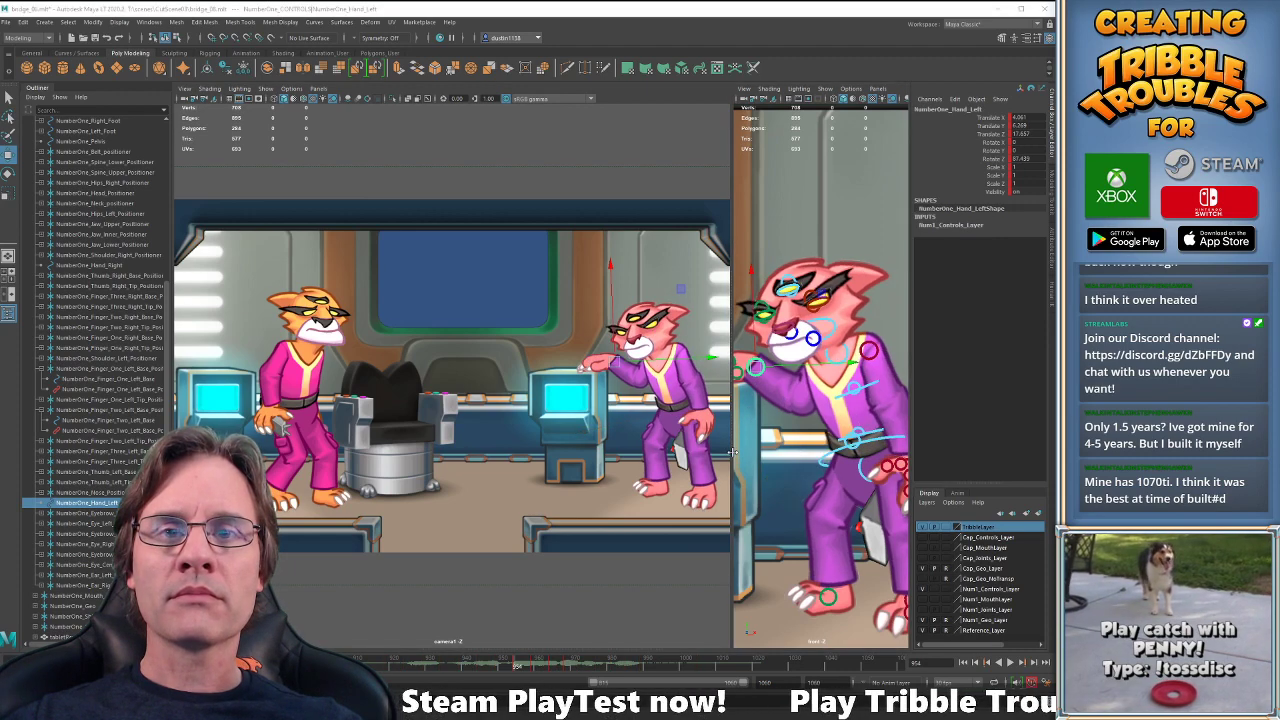
pyautogui.press('.')
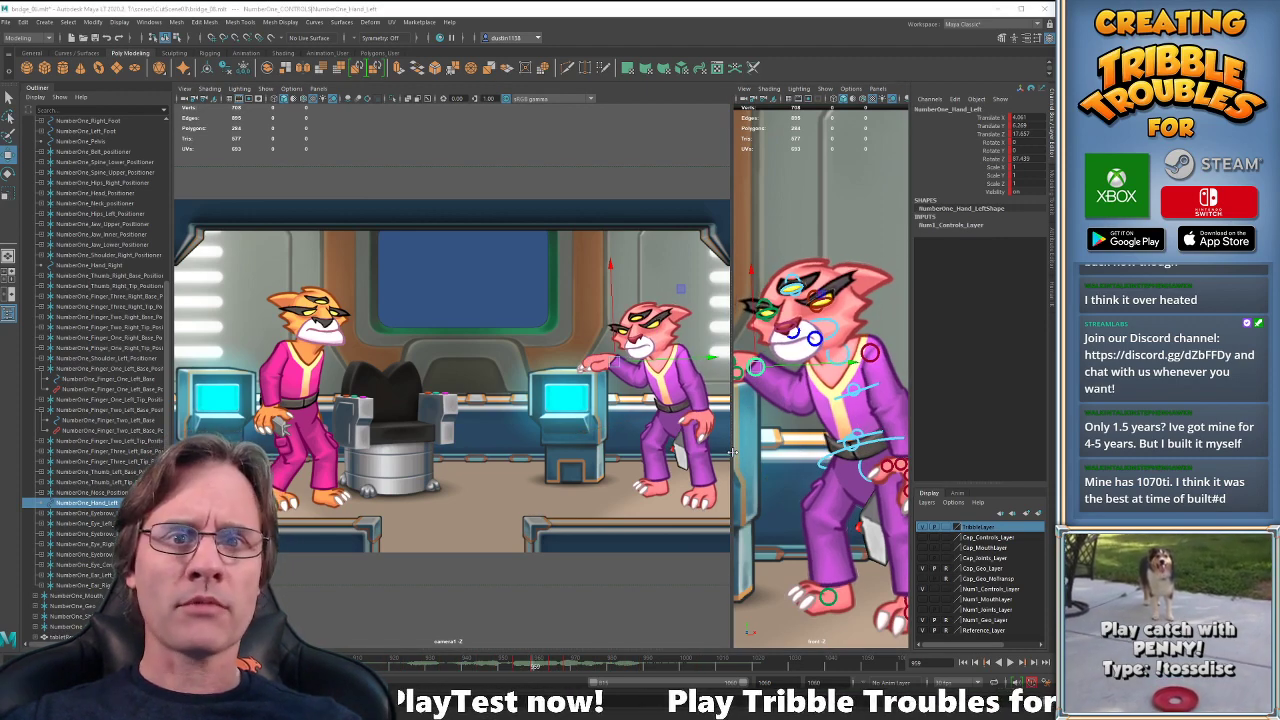
pyautogui.press(',')
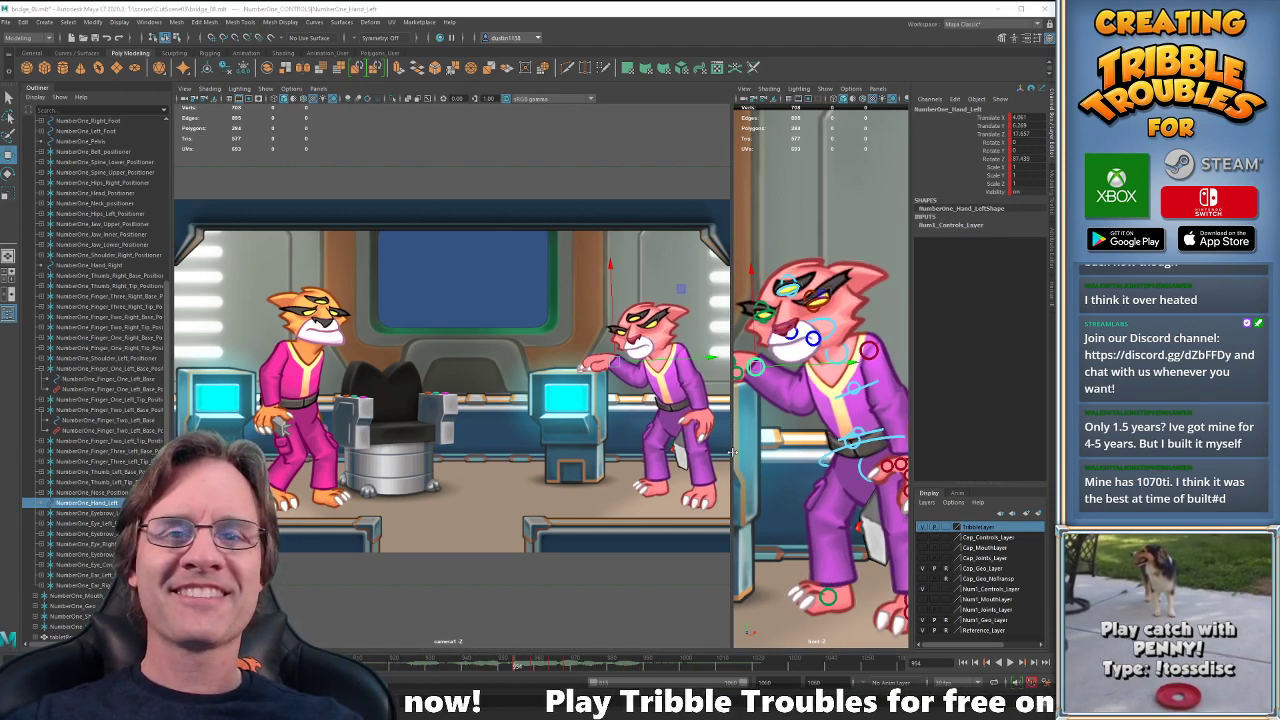
pyautogui.press('.')
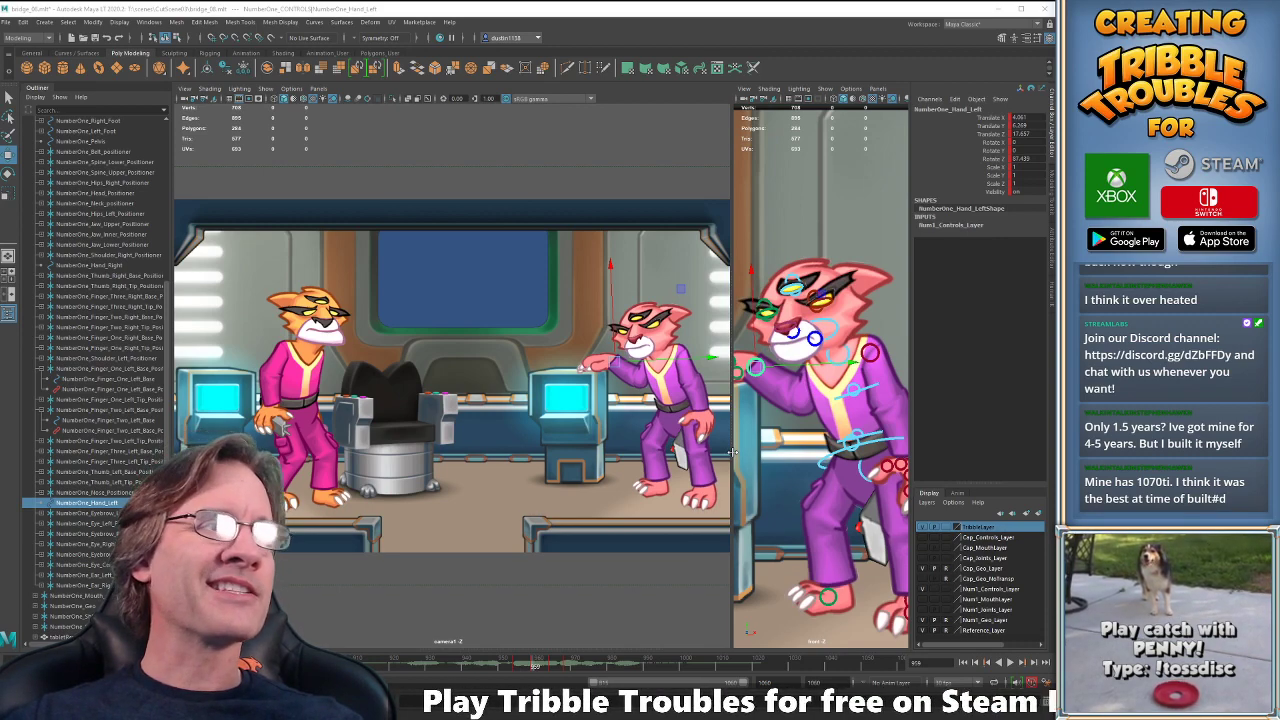
pyautogui.press(',')
pyautogui.press('.')
pyautogui.press('.')
pyautogui.press('.')
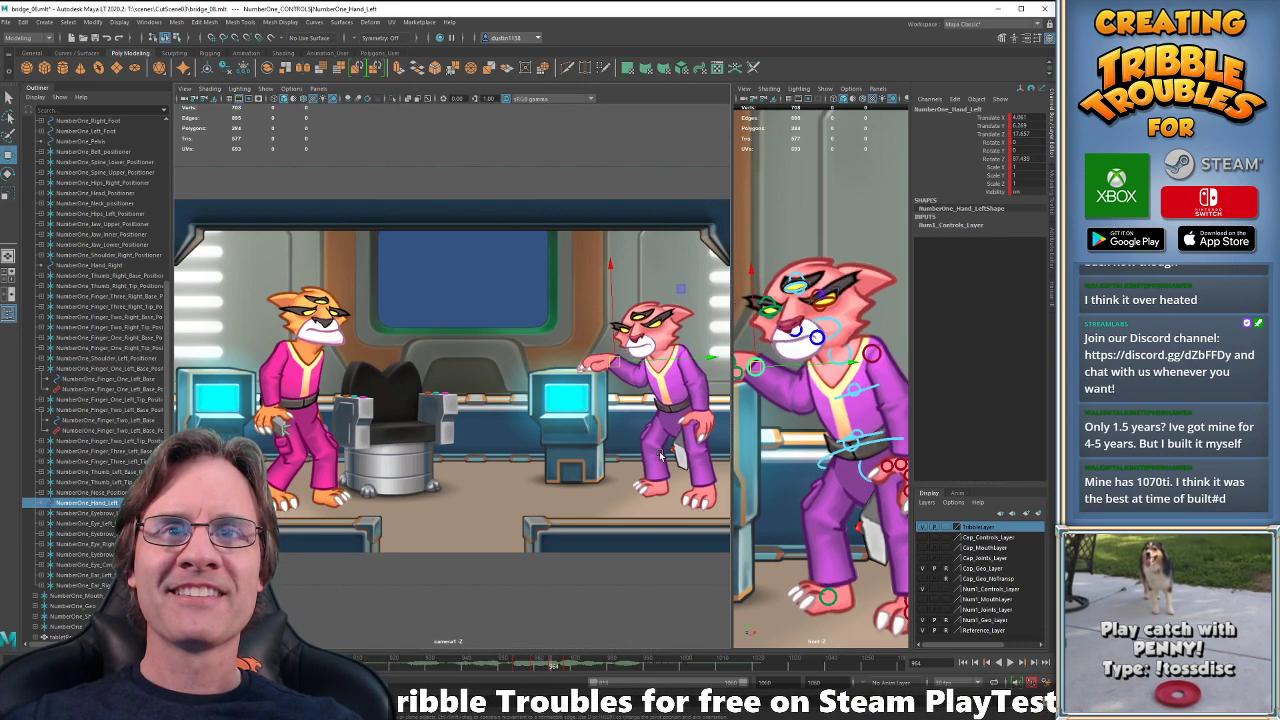
pyautogui.hotkey('alt', 'v')
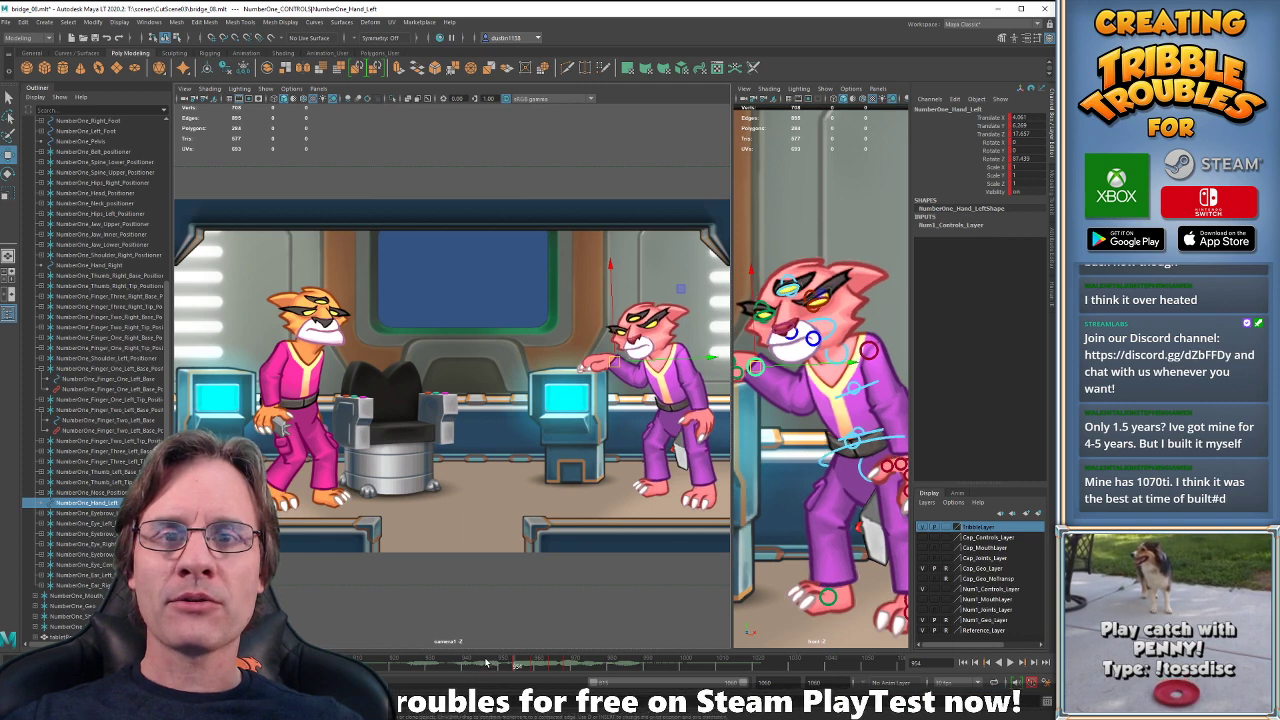
# - Raise Number One's left hand control at frame 964 to about 7.176 in Translate Y and rotate it to about 116.155 around Z
pyautogui.hotkey('alt', 'v')
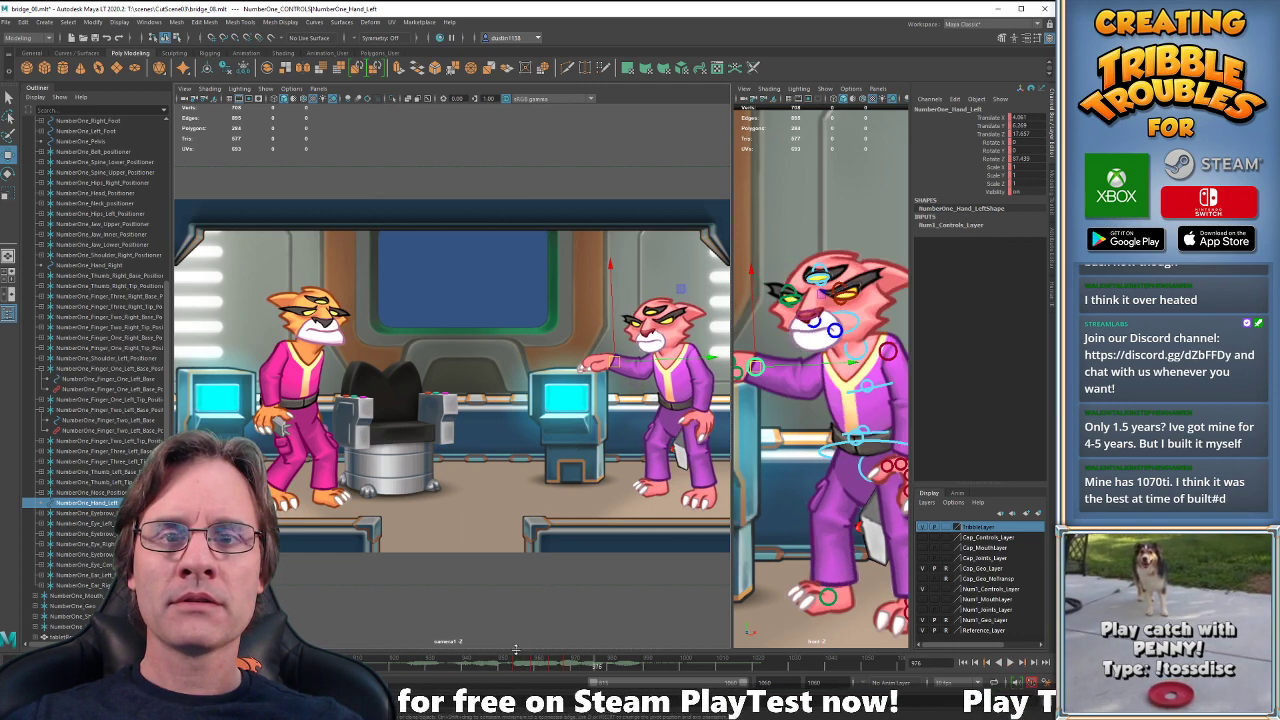
pyautogui.moveTo(516, 662); pyautogui.dragTo(553, 663)
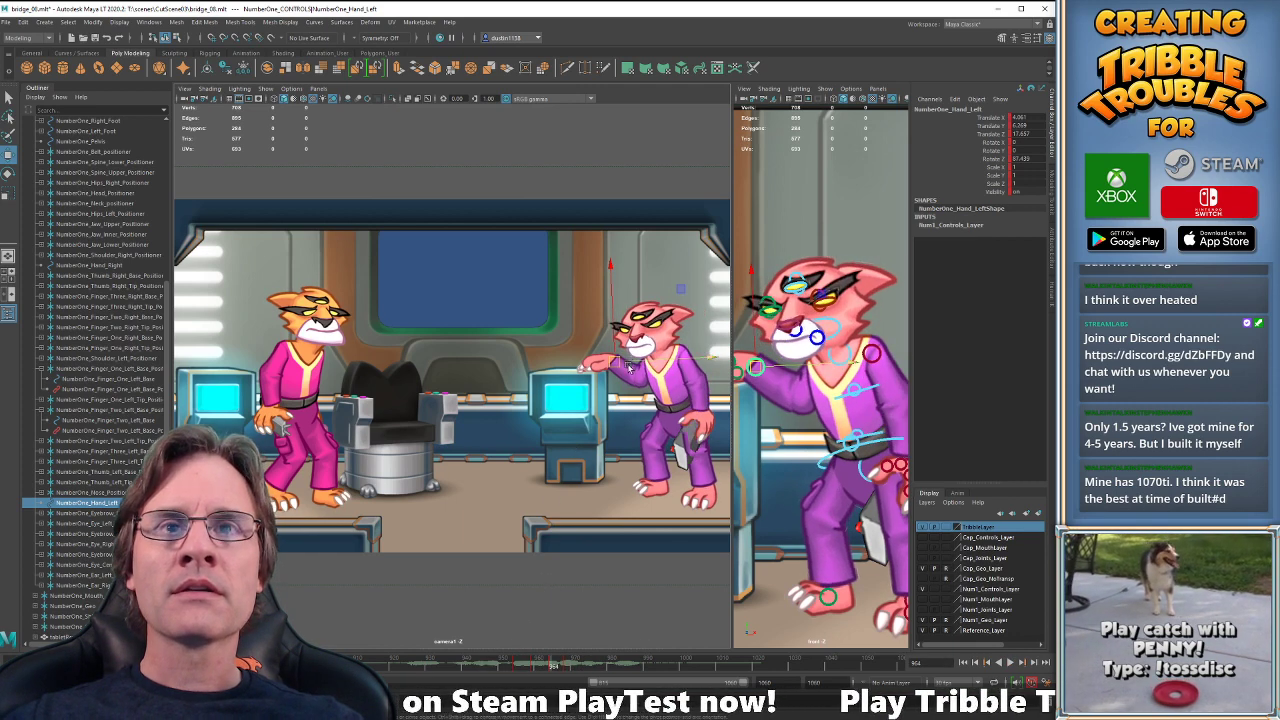
pyautogui.moveTo(615, 364); pyautogui.dragTo(615, 359)
pyautogui.press('e')
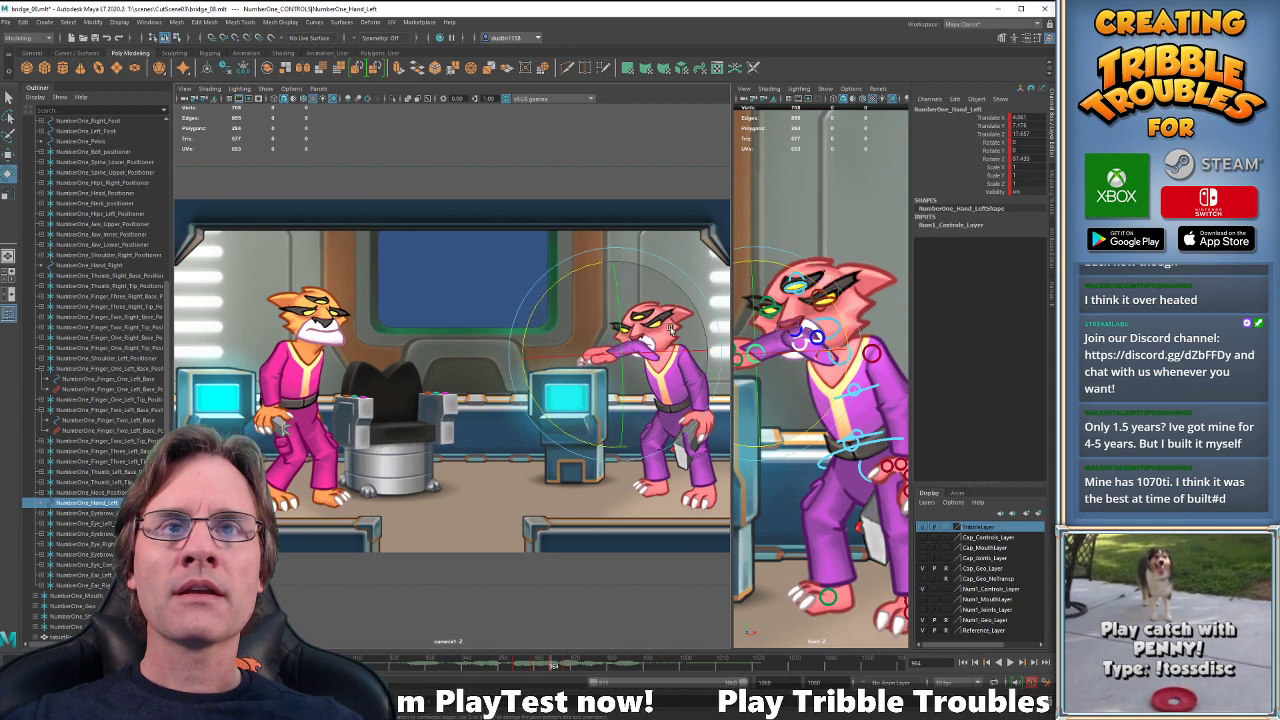
pyautogui.moveTo(627, 265); pyautogui.dragTo(639, 268)
pyautogui.press('w')
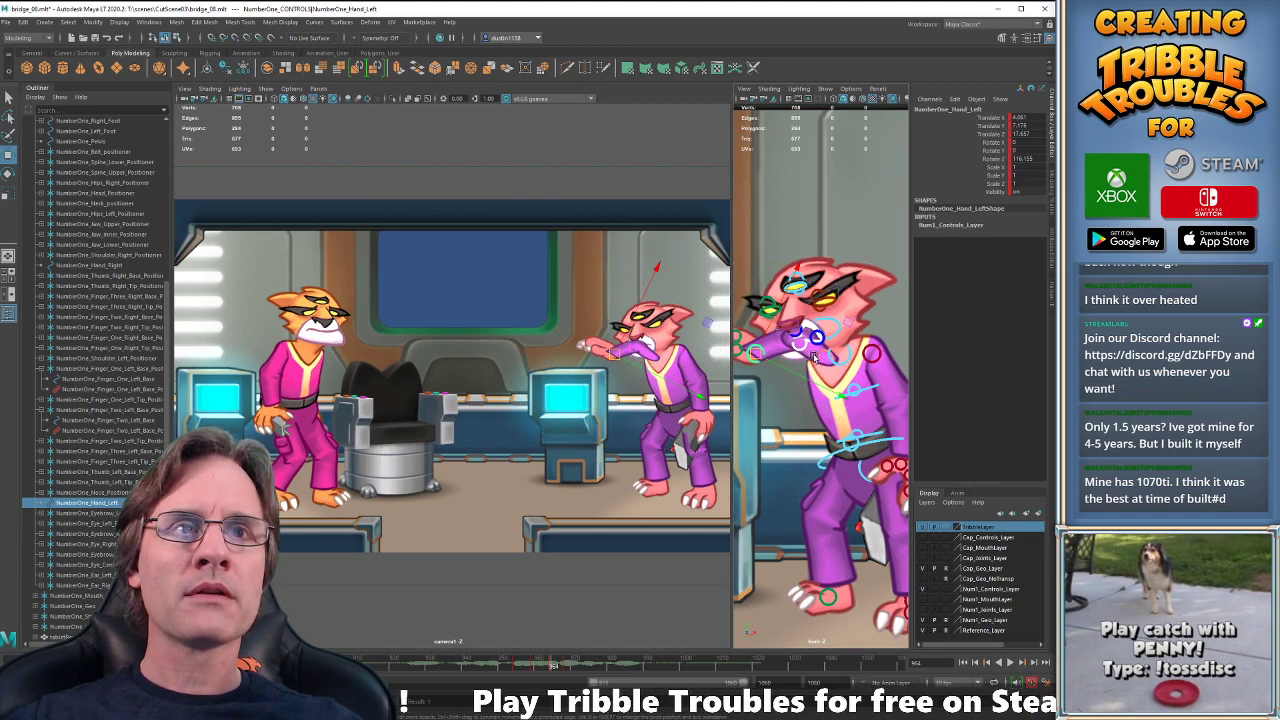
# - Shift Number One's right shoulder control toward the torso at frame 964 to bring the raised arm clear of the mouth
pyautogui.click(816, 357)
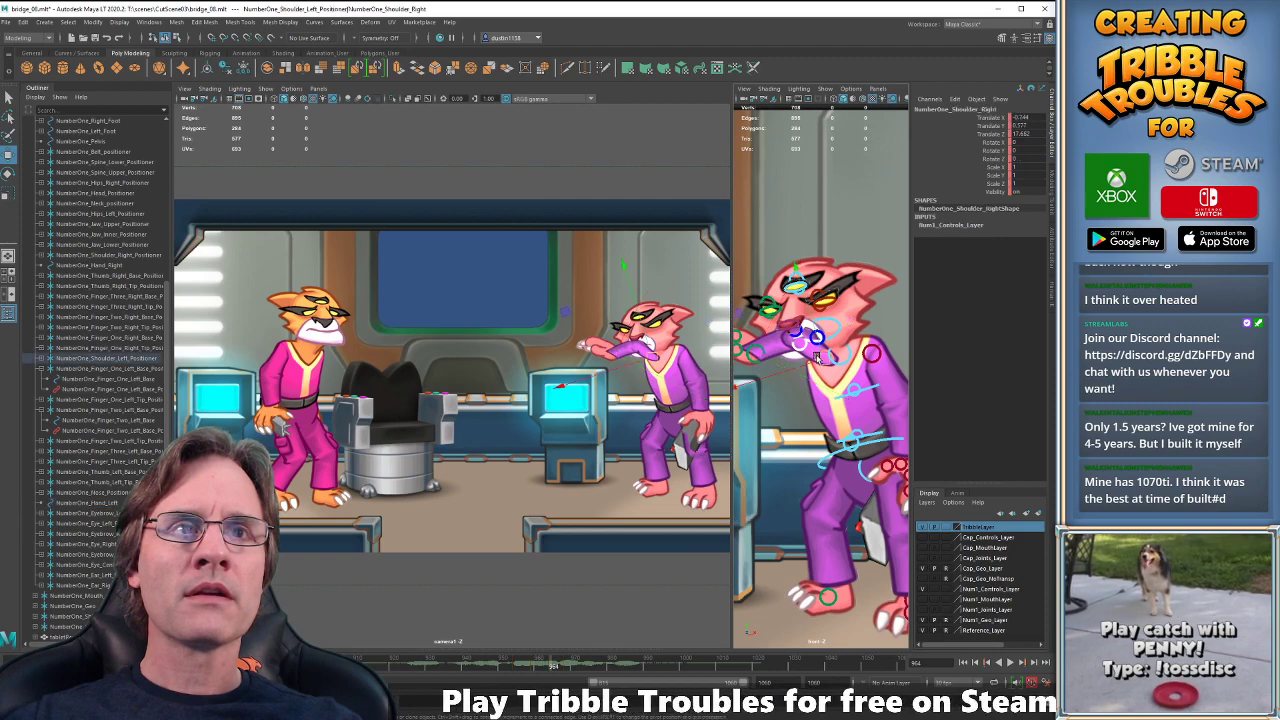
pyautogui.click(756, 354)
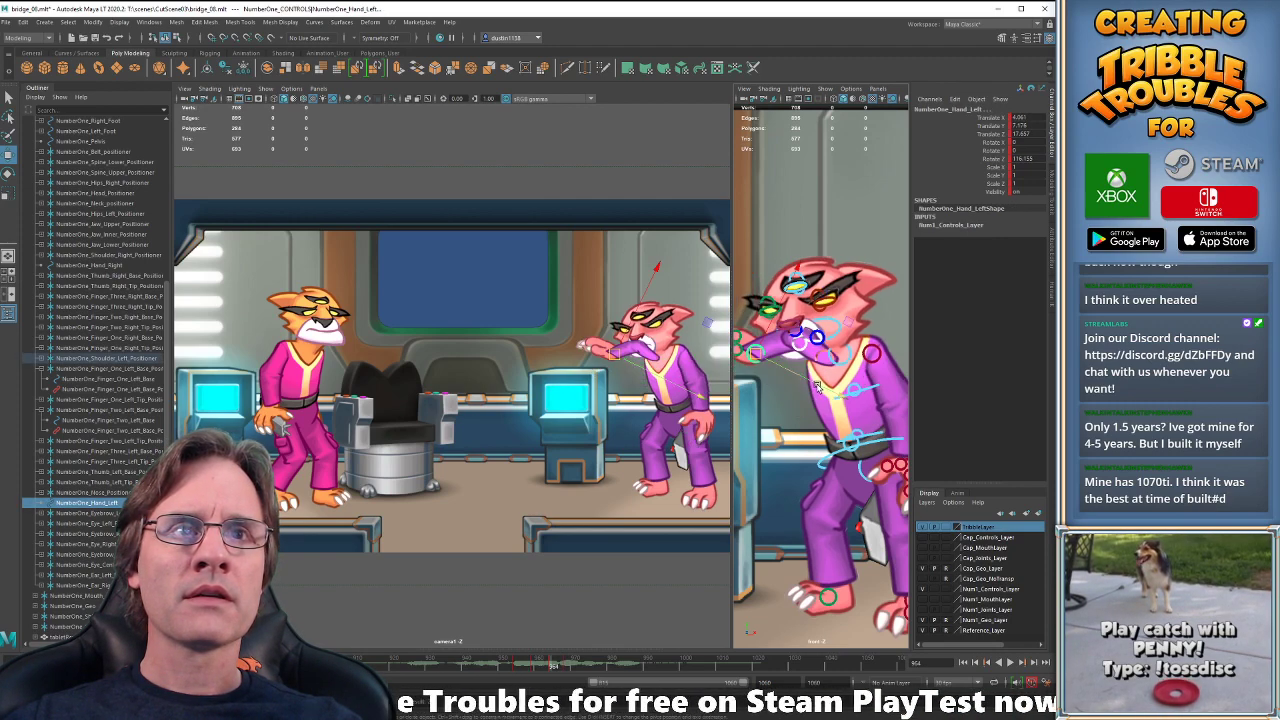
pyautogui.click(818, 364)
pyautogui.moveTo(818, 364)
pyautogui.mouseDown()
pyautogui.moveTo(824, 352)
pyautogui.moveTo(831, 363)
pyautogui.mouseUp()
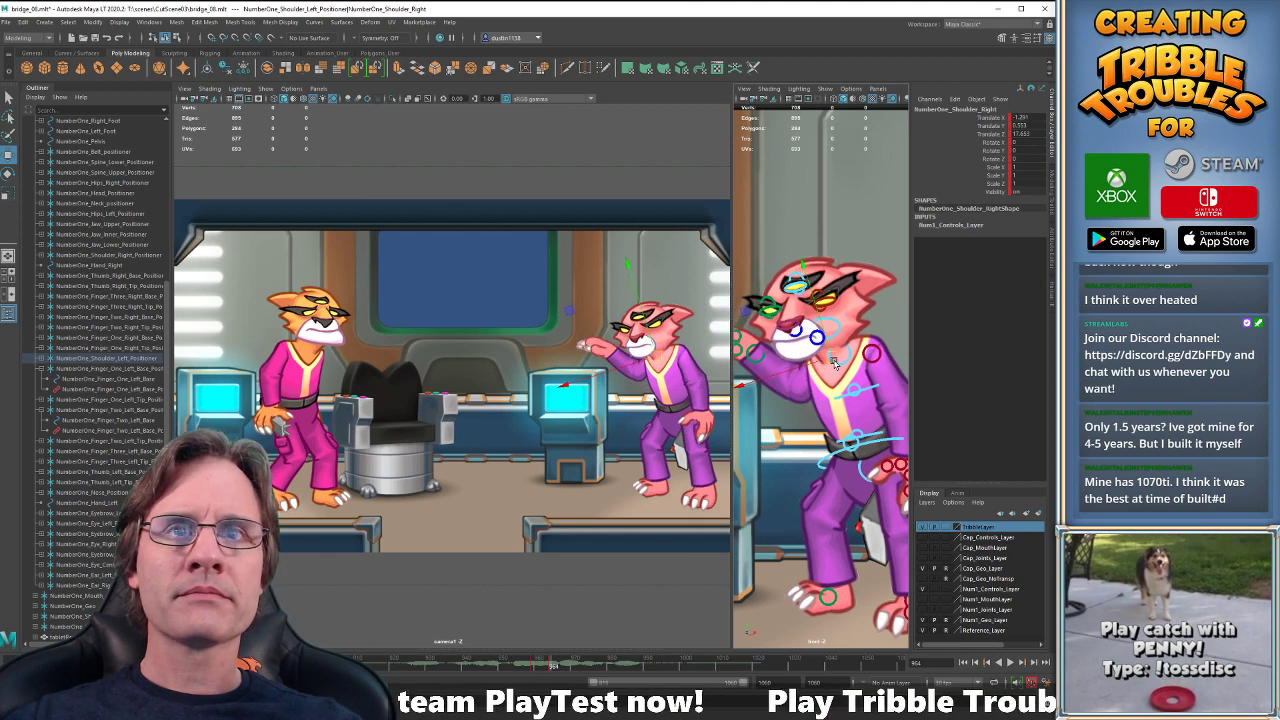
# - Return to frame 959, select Number One's left hand control and compare its poses between frames 959 and 968
pyautogui.moveTo(535, 665); pyautogui.dragTo(473, 675)
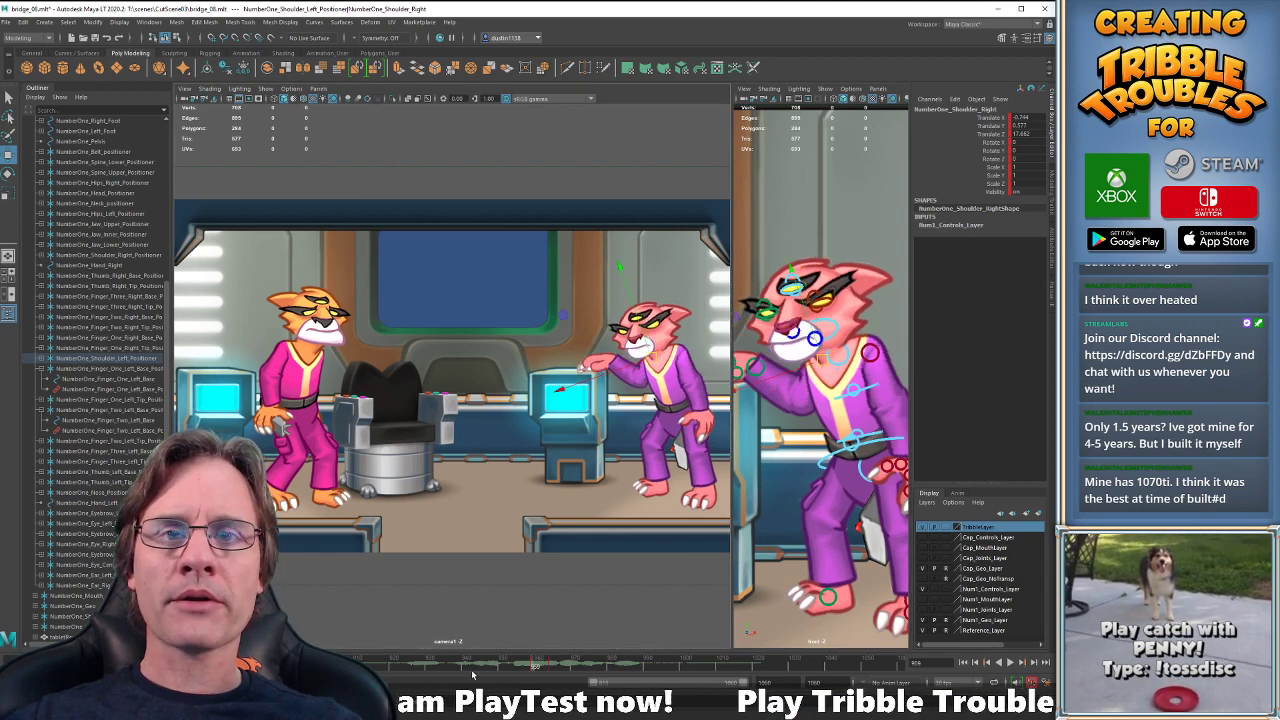
pyautogui.click(756, 364)
pyautogui.press(',')
pyautogui.press('.')
pyautogui.press('.')
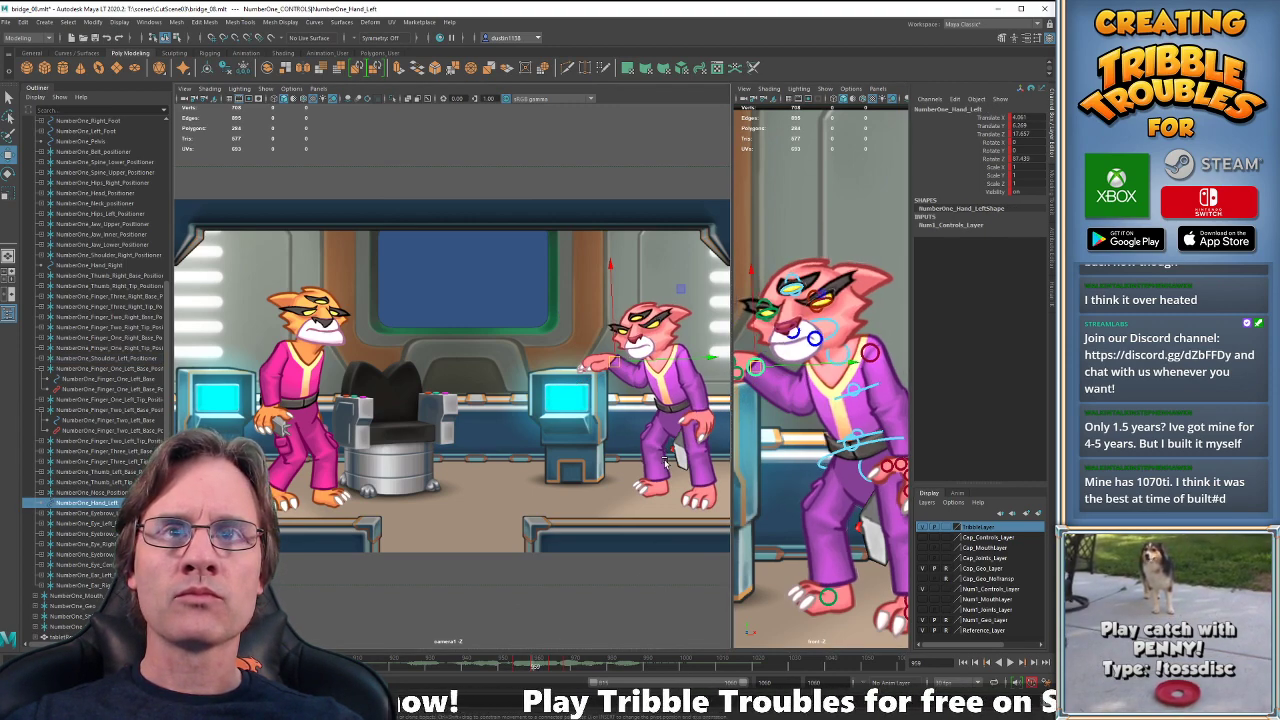
pyautogui.press('.')
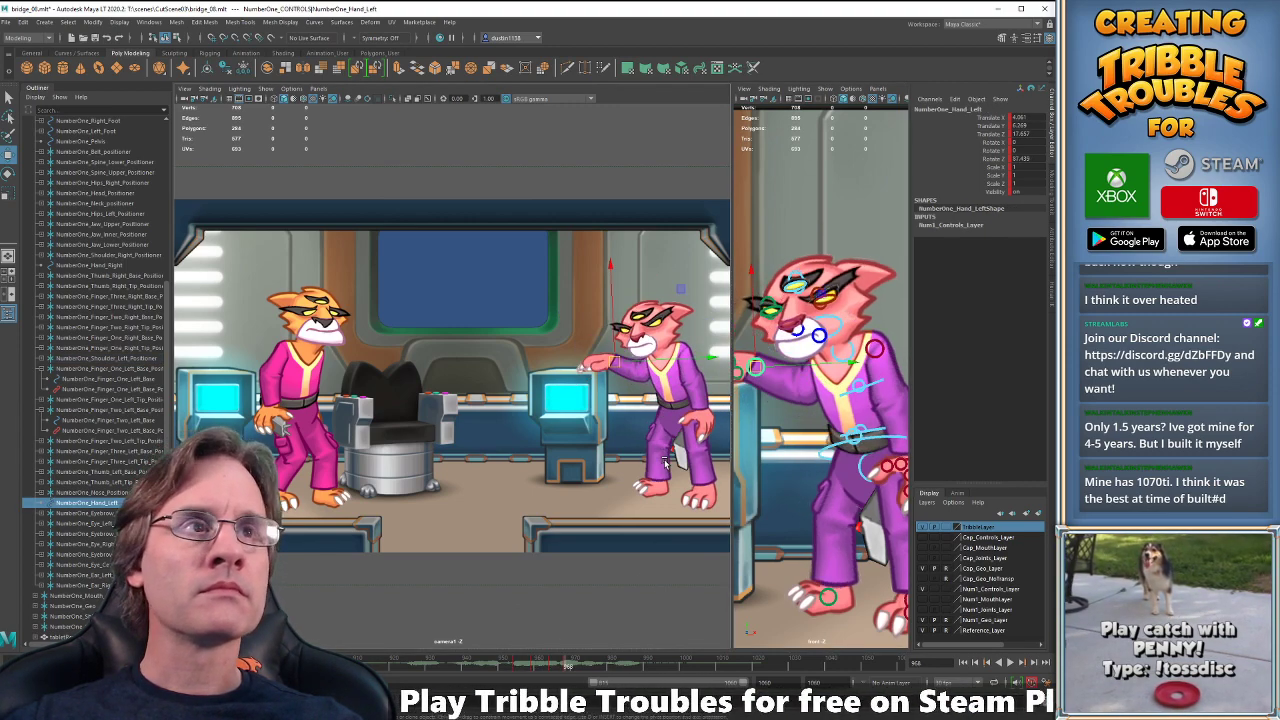
pyautogui.press(',')
pyautogui.press('.')
pyautogui.press(',')
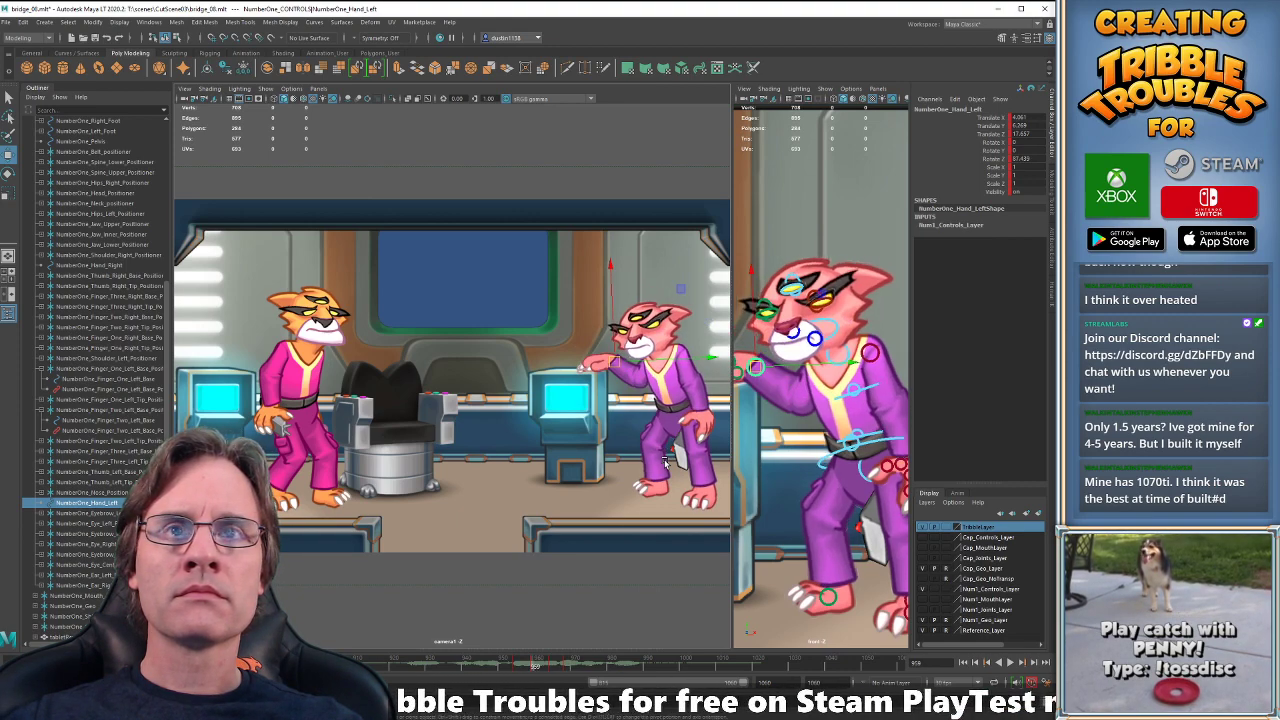
pyautogui.press('.')
pyautogui.press(',')
pyautogui.press(',')
pyautogui.press('.')
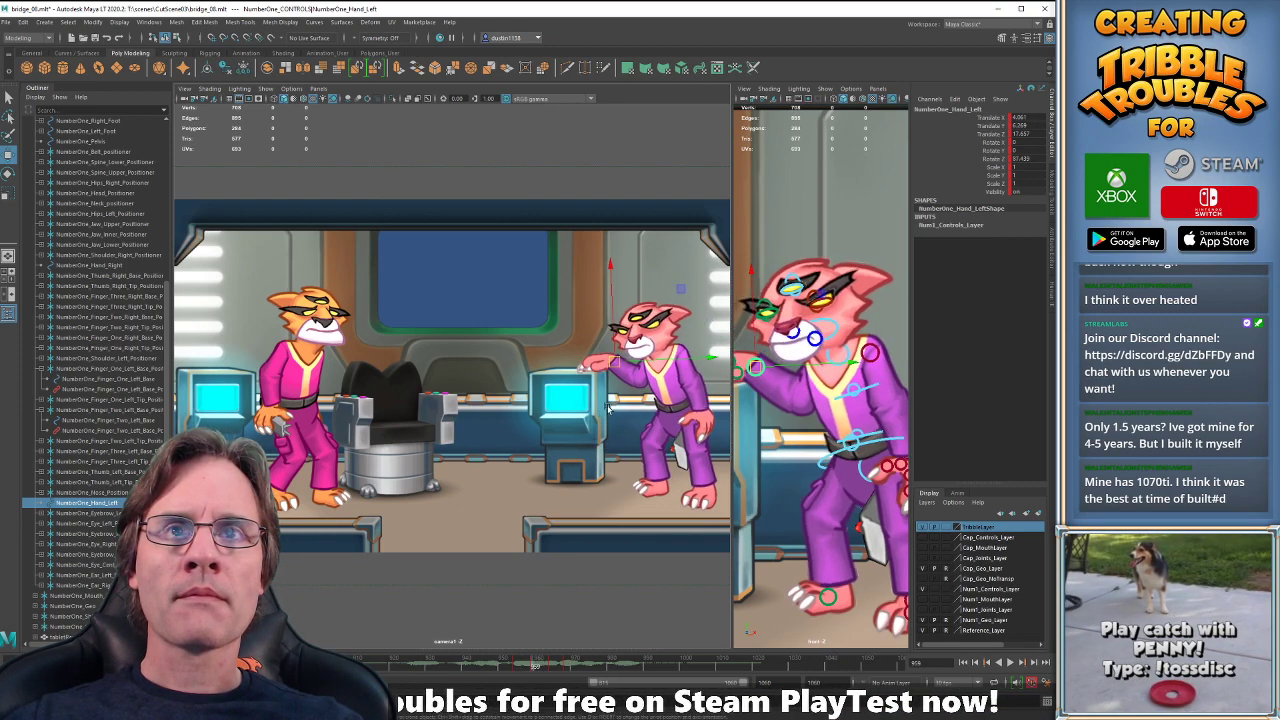
# - Tilt Number One's left hand downward at frame 959, rotating its control to about 70.443 around Z
pyautogui.press('e')
pyautogui.press('w')
pyautogui.press('e')
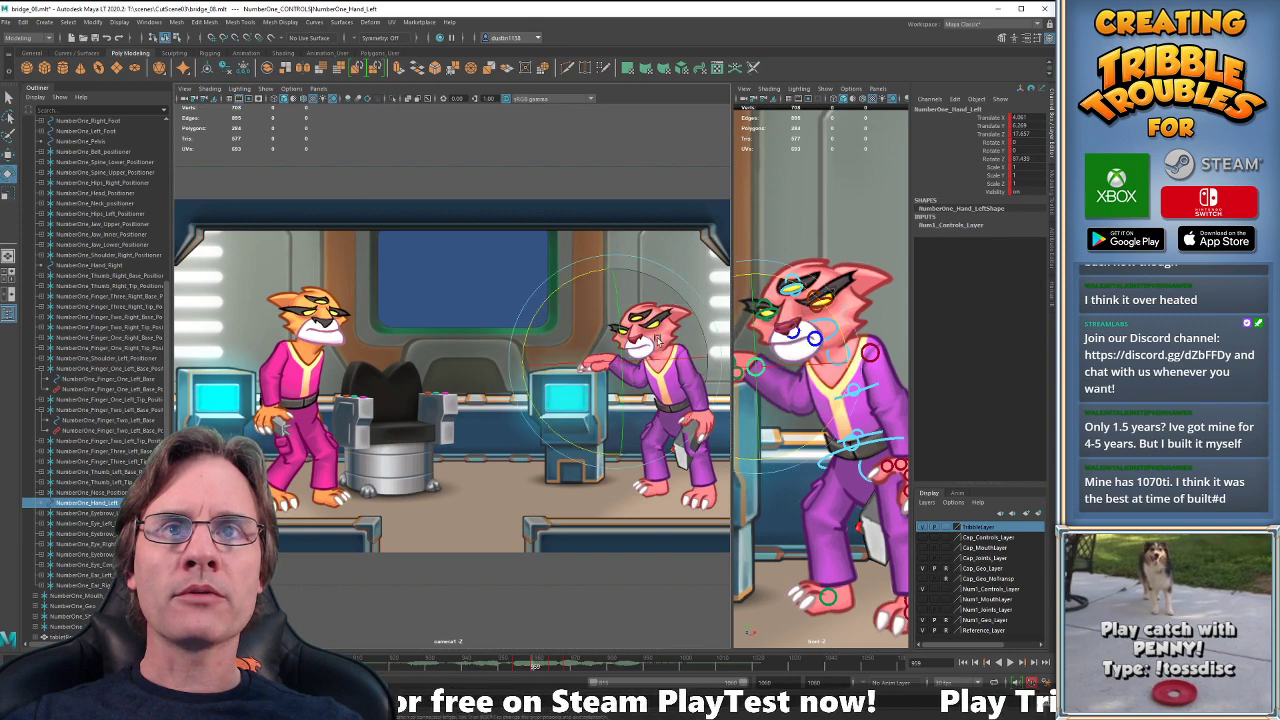
pyautogui.moveTo(553, 294); pyautogui.dragTo(545, 318)
pyautogui.hotkey('ctrl', 'z')
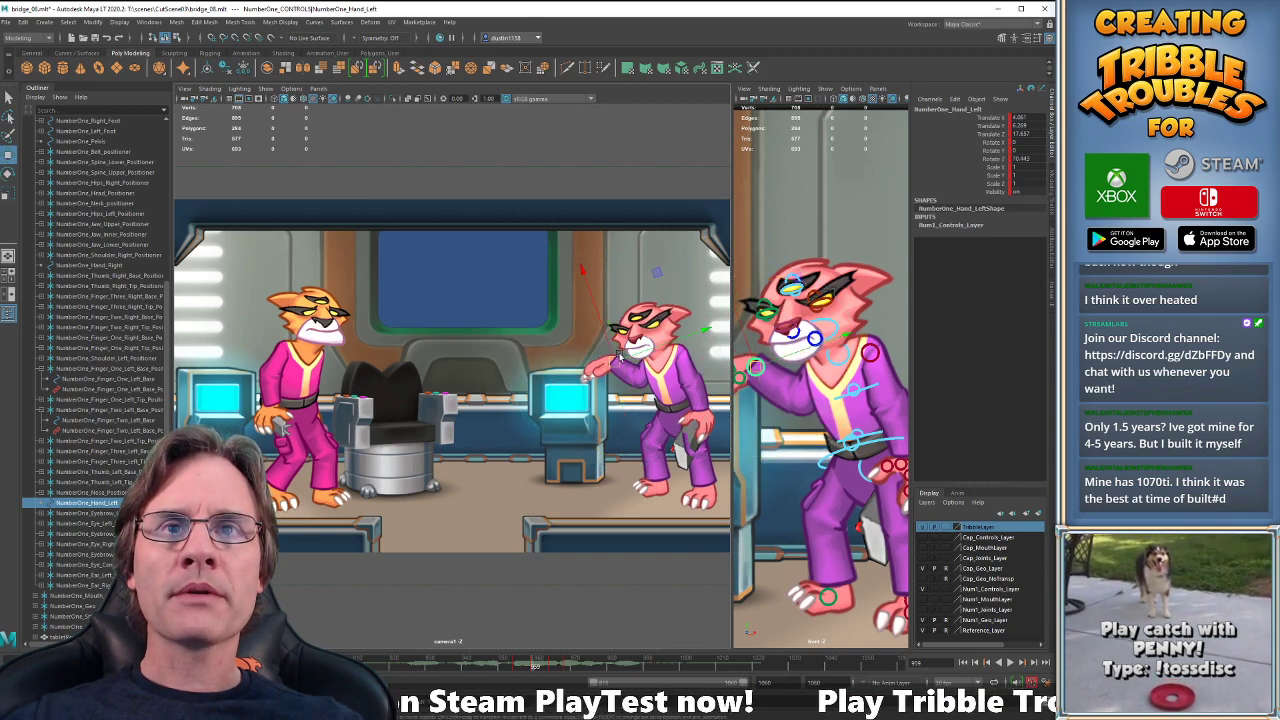
pyautogui.press('w')
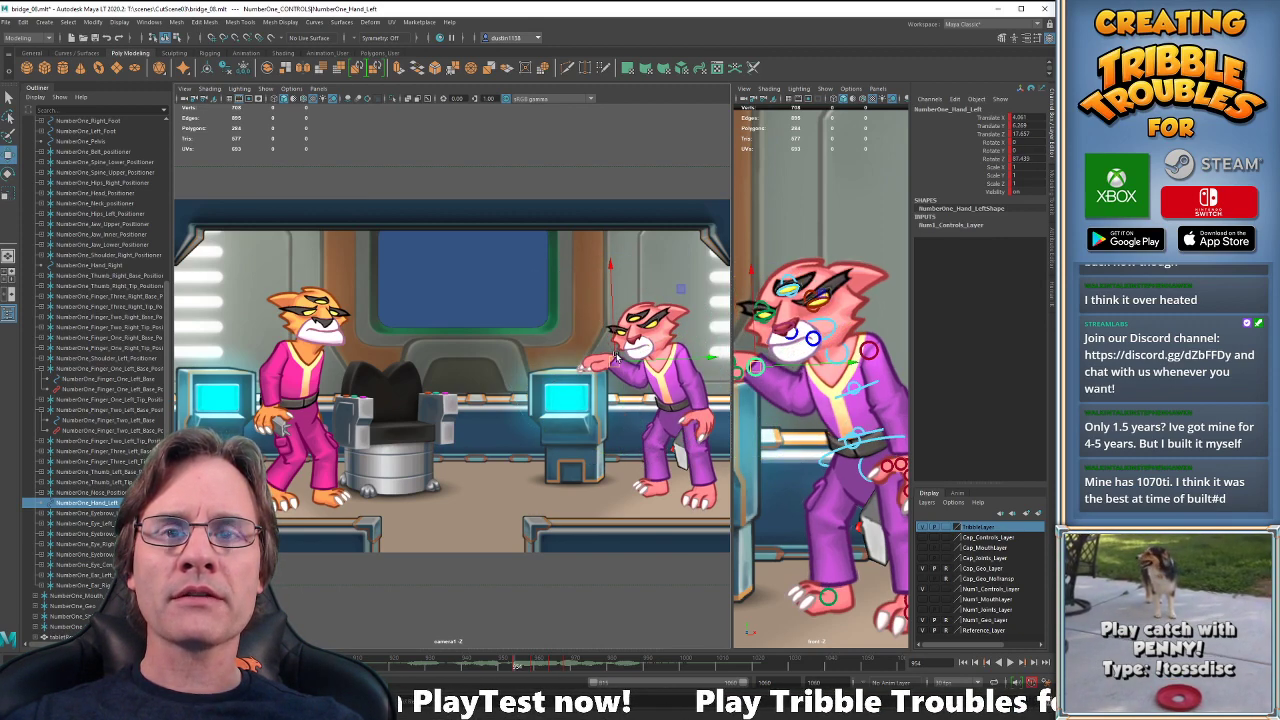
# - Step through the left hand's poses from frame 954 to 964, and play back the motion from about frame 948
pyautogui.press('.')
pyautogui.press('.')
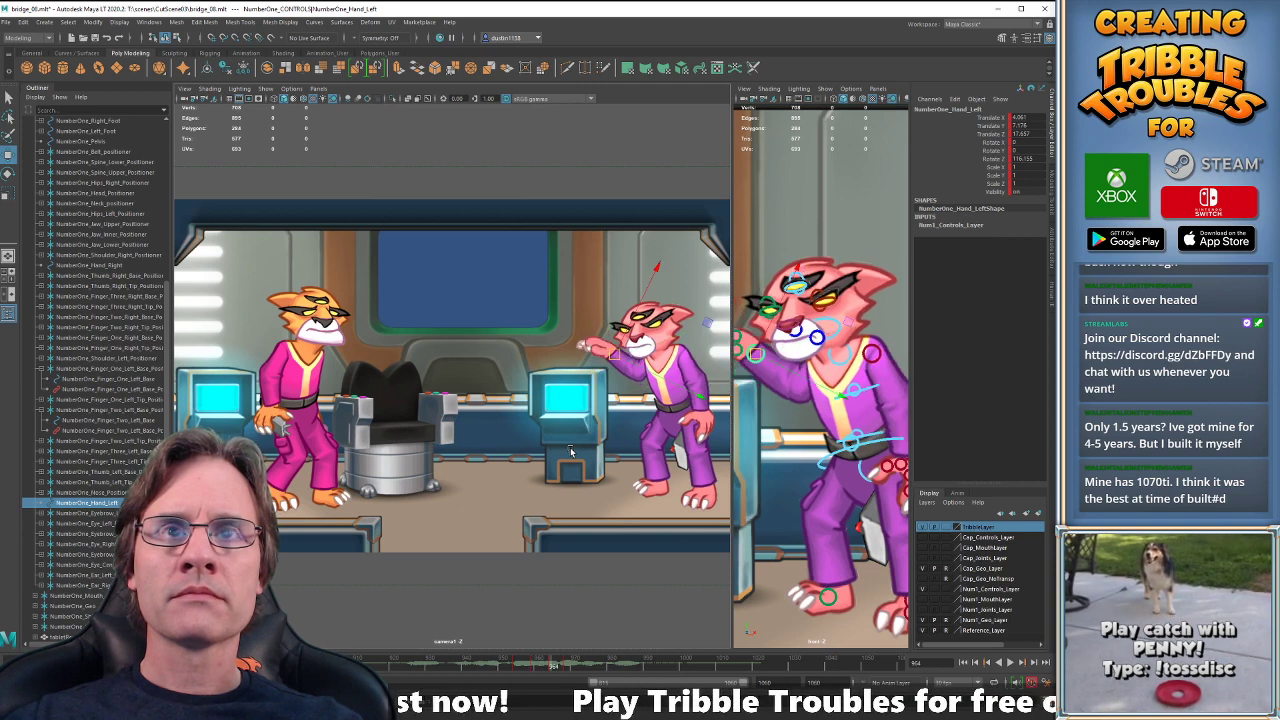
pyautogui.press('.')
pyautogui.press(',')
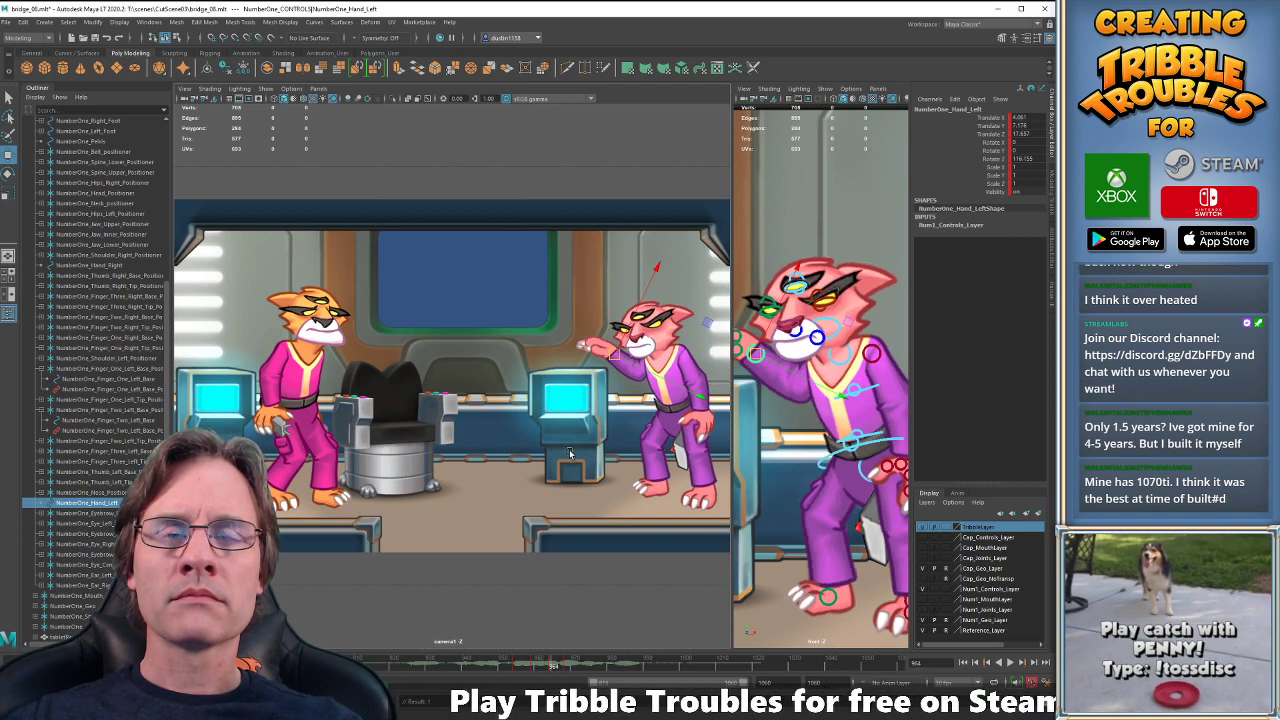
pyautogui.click(494, 665)
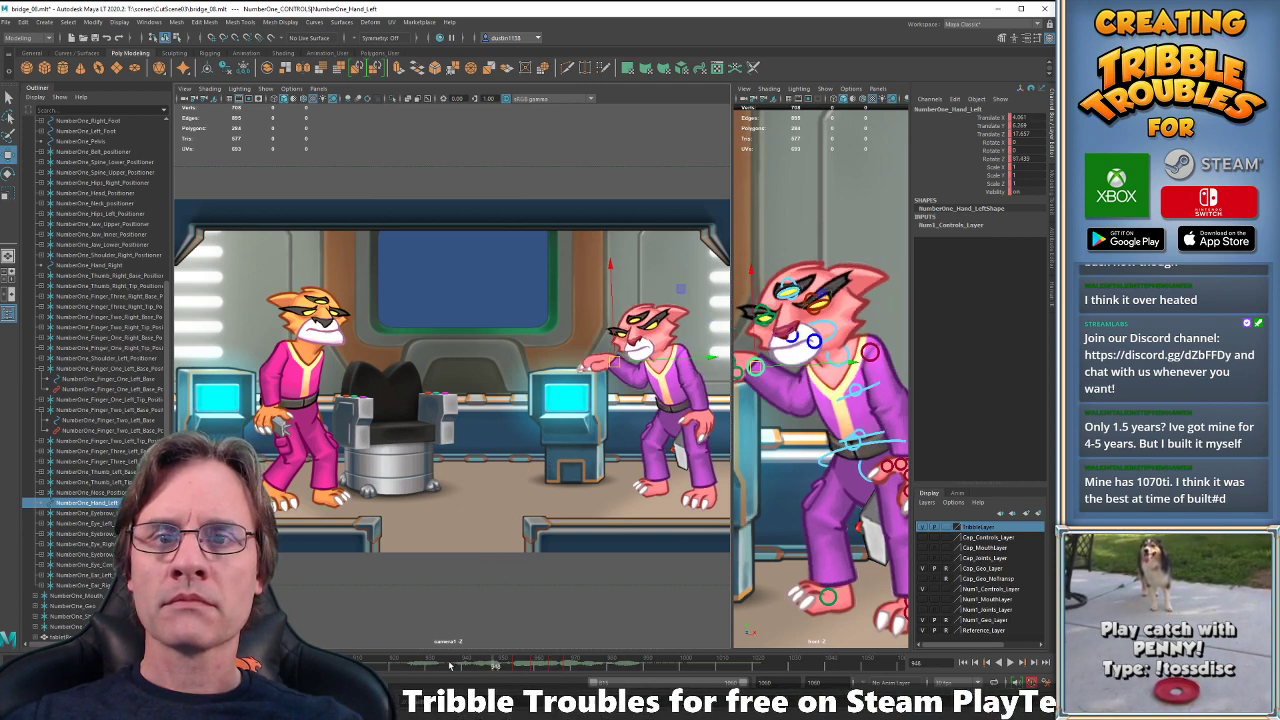
pyautogui.hotkey('alt', 'v')
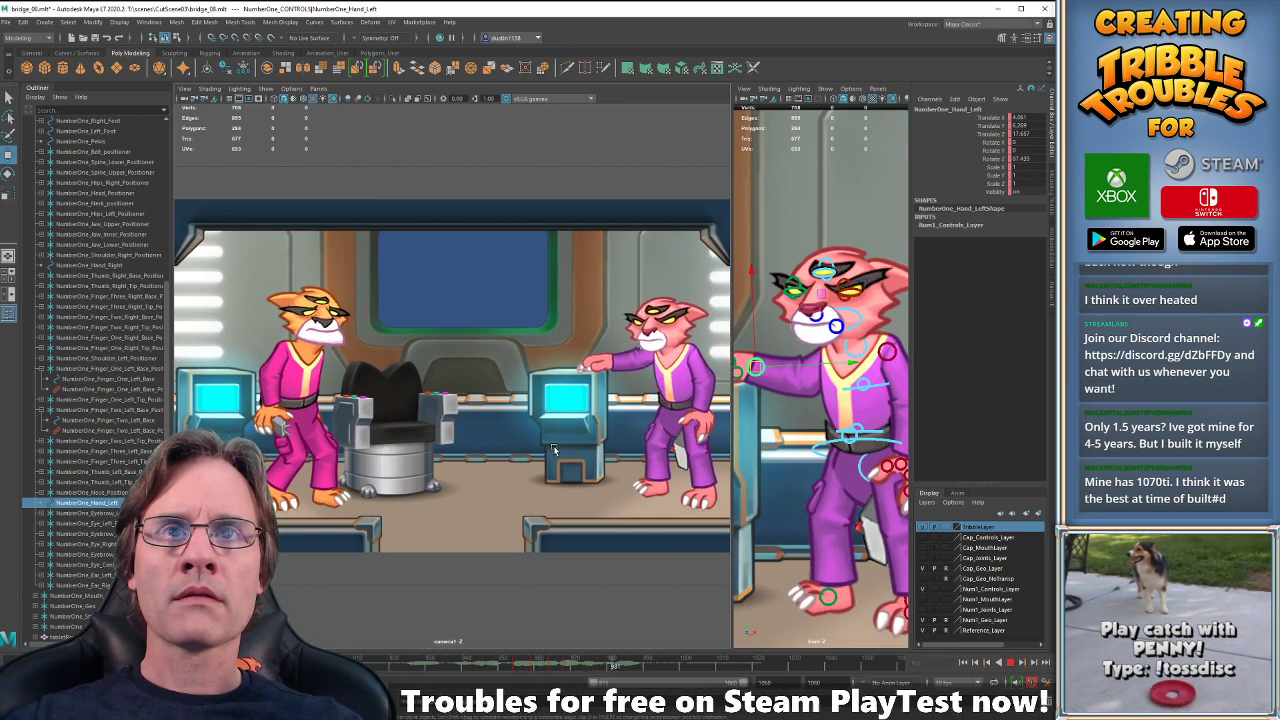
pyautogui.hotkey('alt', 'v')
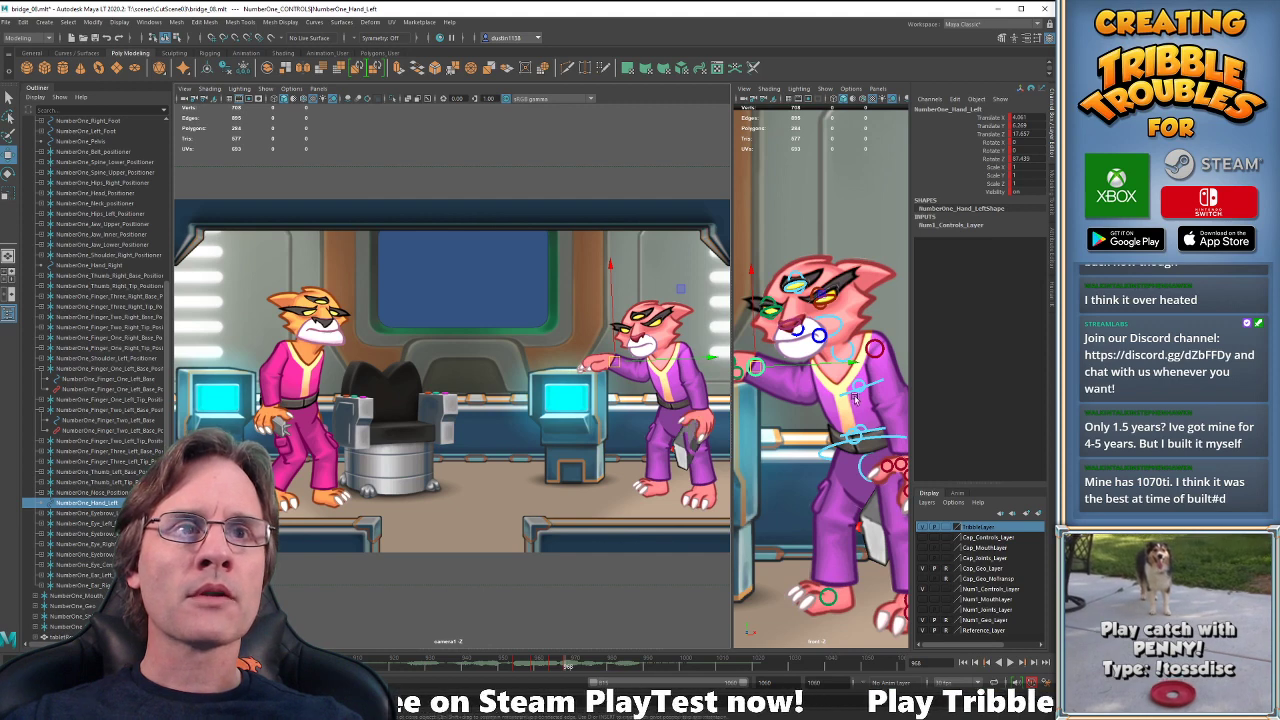
# - Inspect Number One's lower spine control at frame 968, and the right shoulder and upper spine controls at frame 972
pyautogui.click(874, 430)
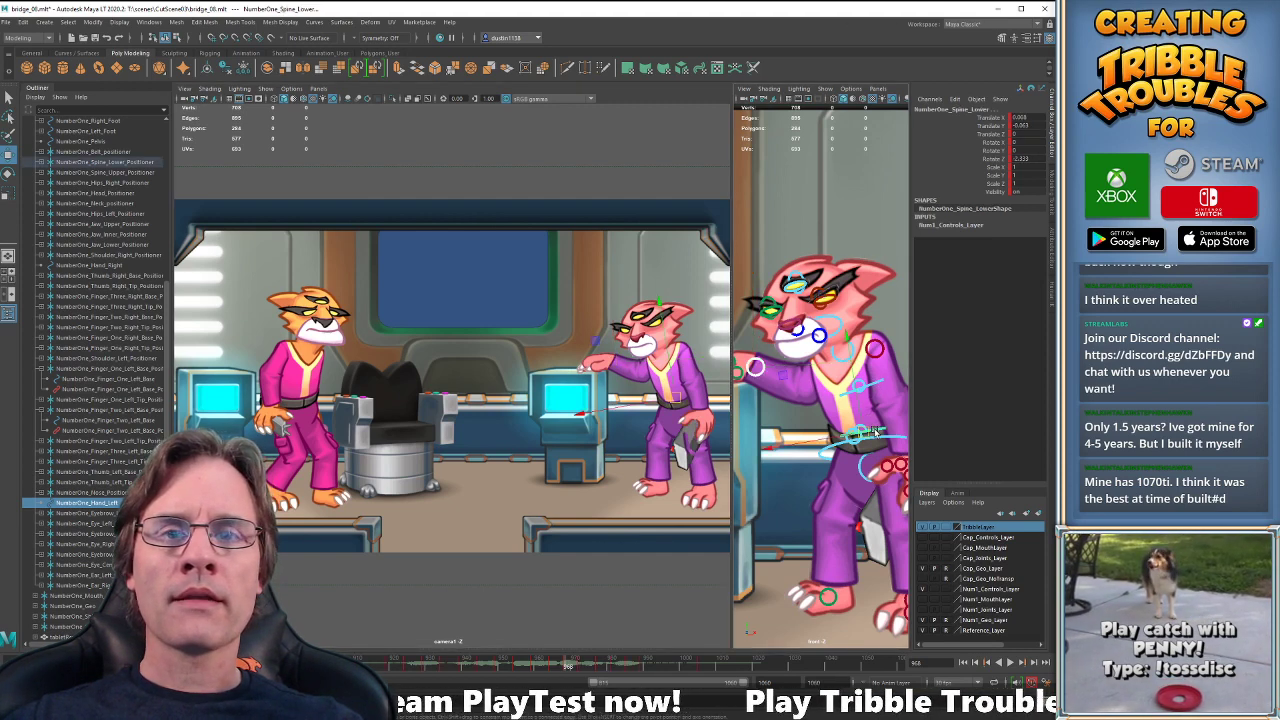
pyautogui.press('.')
pyautogui.click(837, 369)
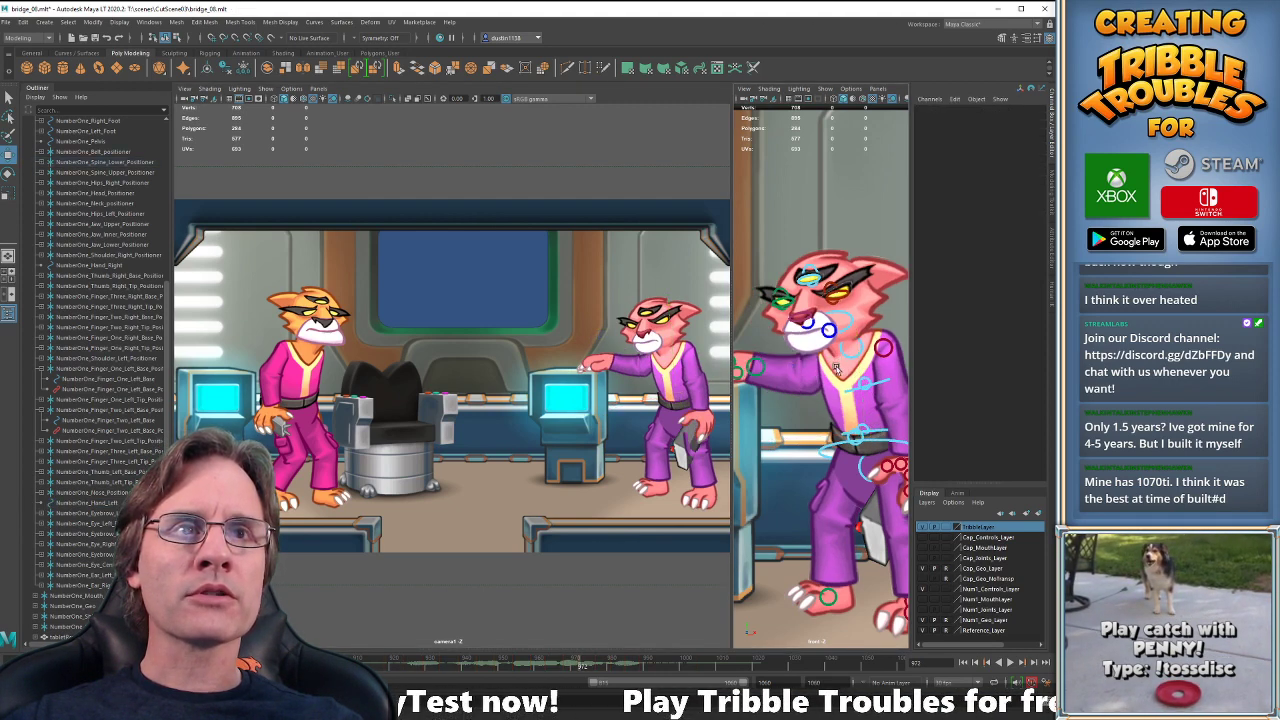
pyautogui.click(828, 354)
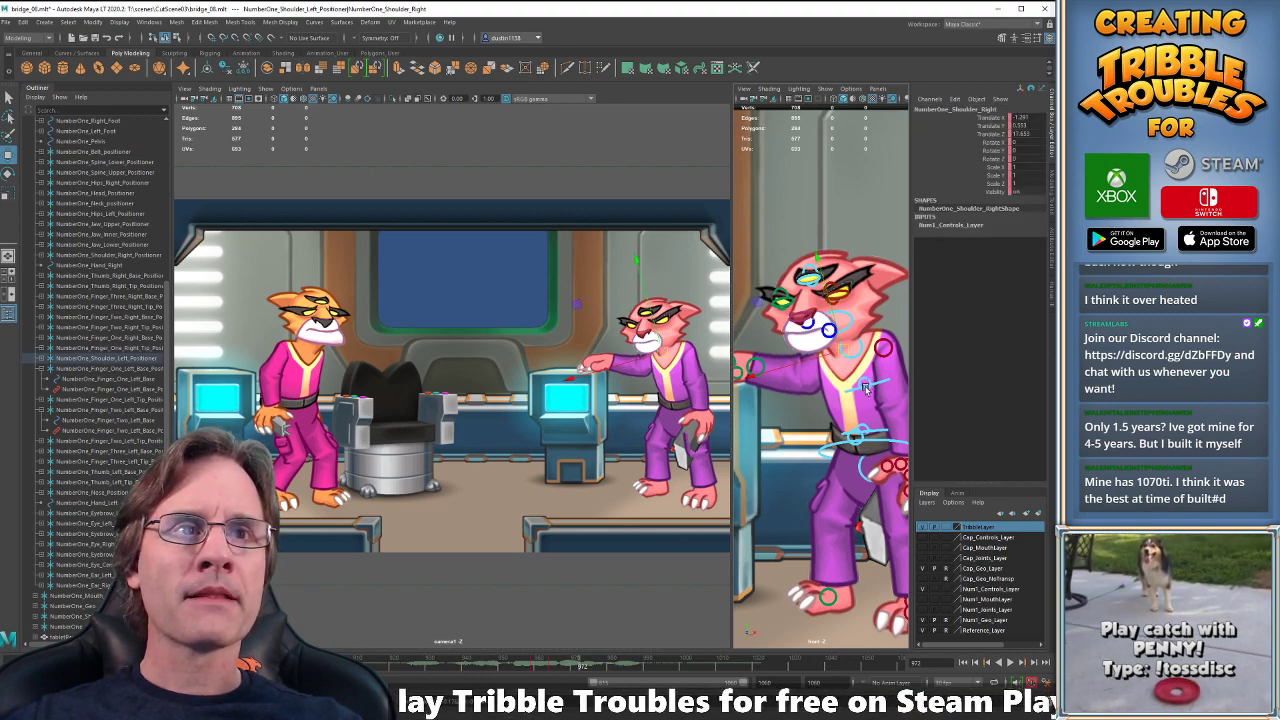
pyautogui.click(851, 393)
pyautogui.press(',')
pyautogui.press('.')
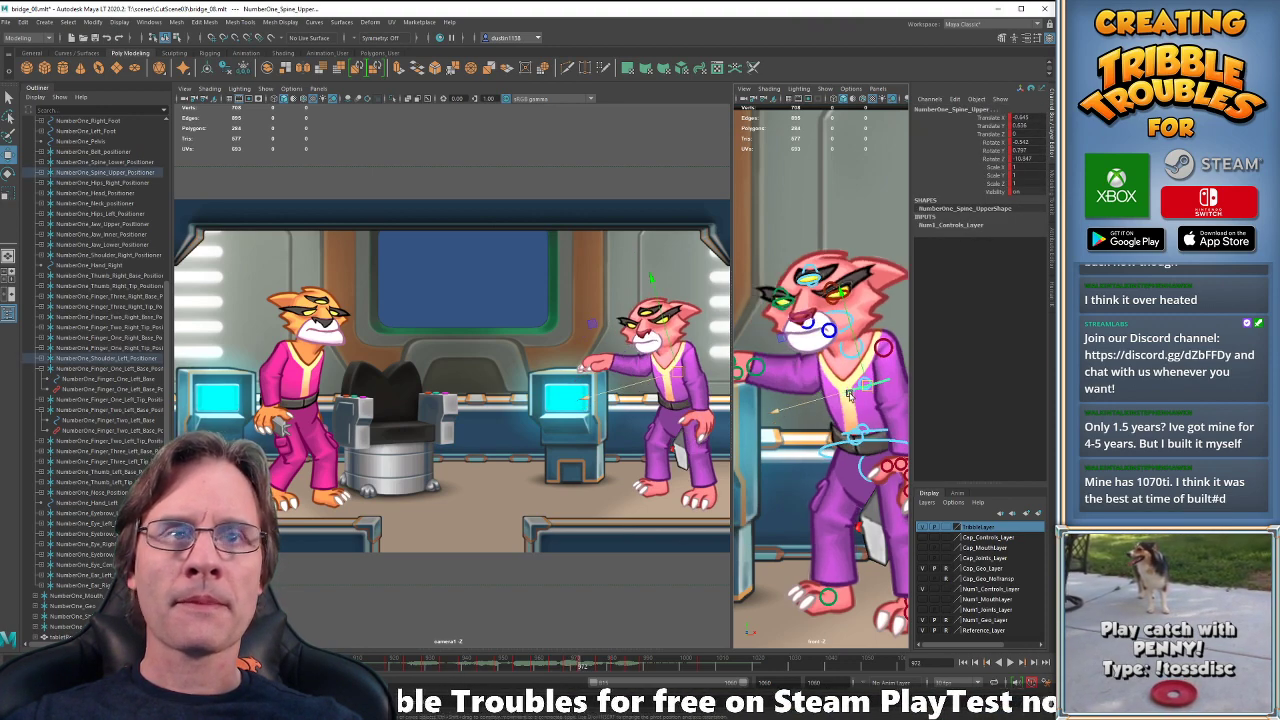
# - Reposition Number One's right shoulder control at frame 972 to a Translate Y of about 0.6
pyautogui.keyDown('shift'); pyautogui.click(882, 378); pyautogui.keyUp('shift')
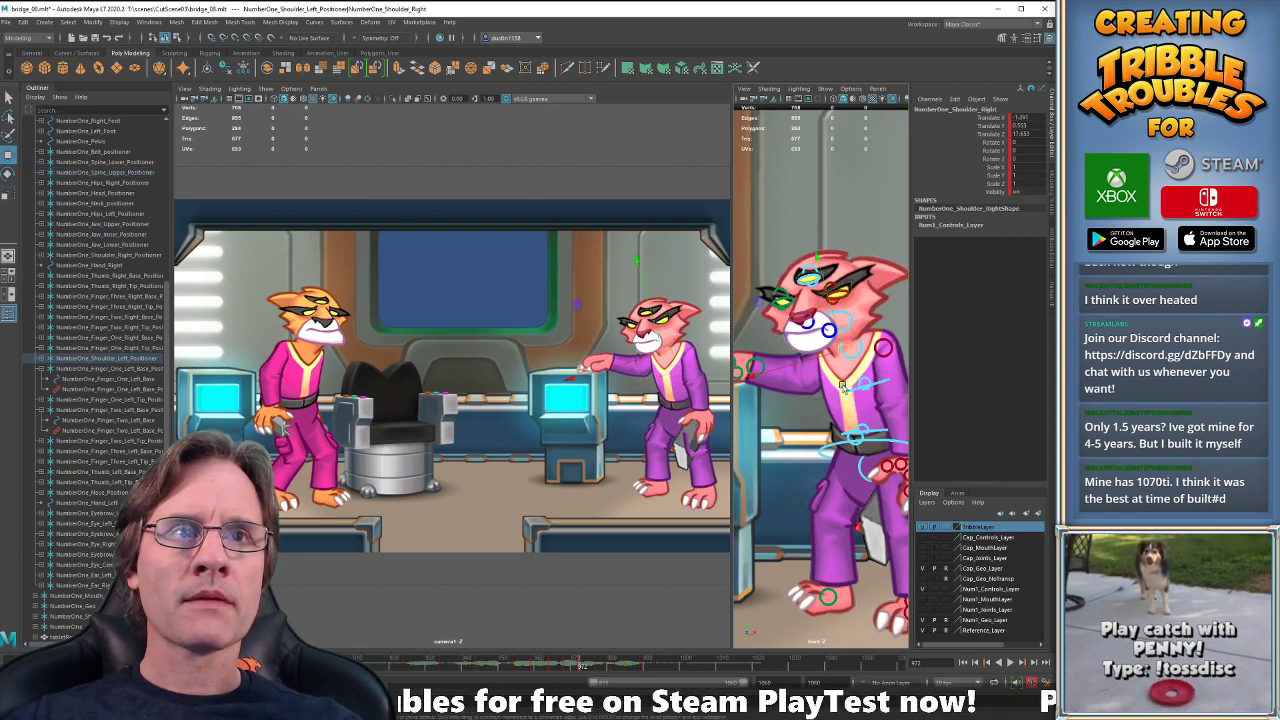
pyautogui.press(',')
pyautogui.press('.')
pyautogui.press(',')
pyautogui.press('.')
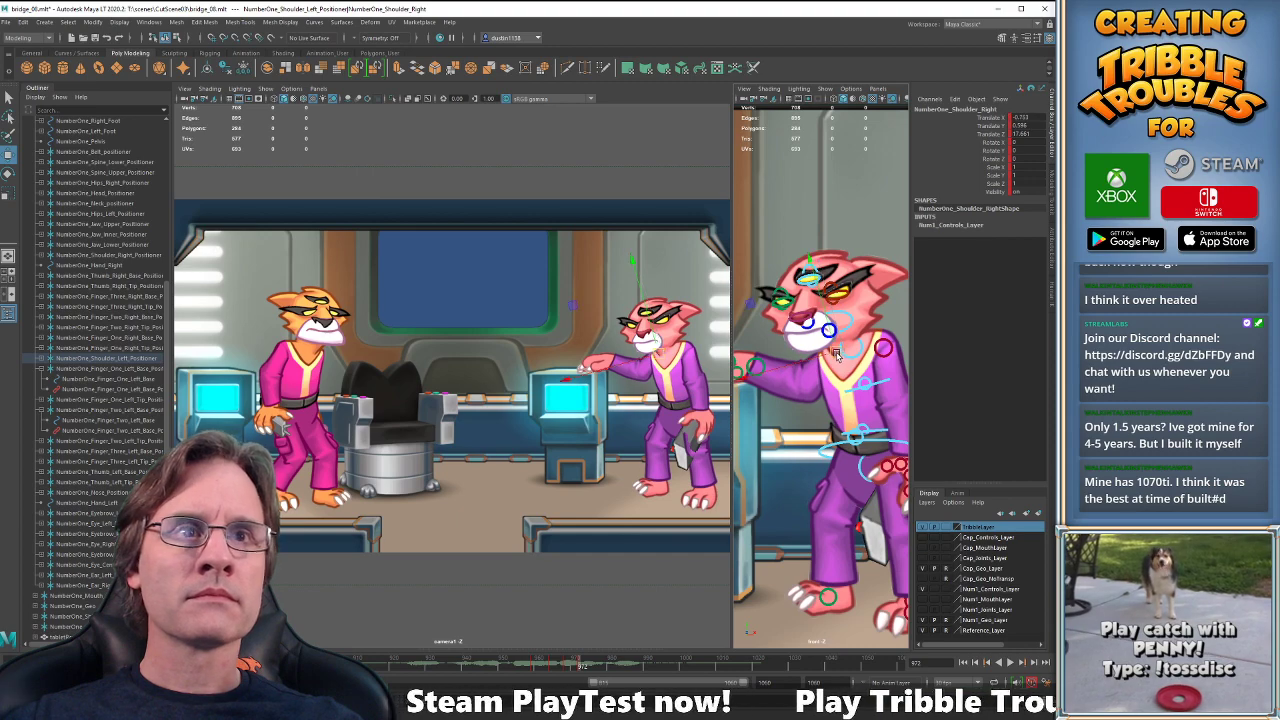
# - Compare the right shoulder's poses at frames 964 and 972, and lower the shoulder control at frame 972 to about 0.138 in Translate Y
pyautogui.press(',')
pyautogui.press('.')
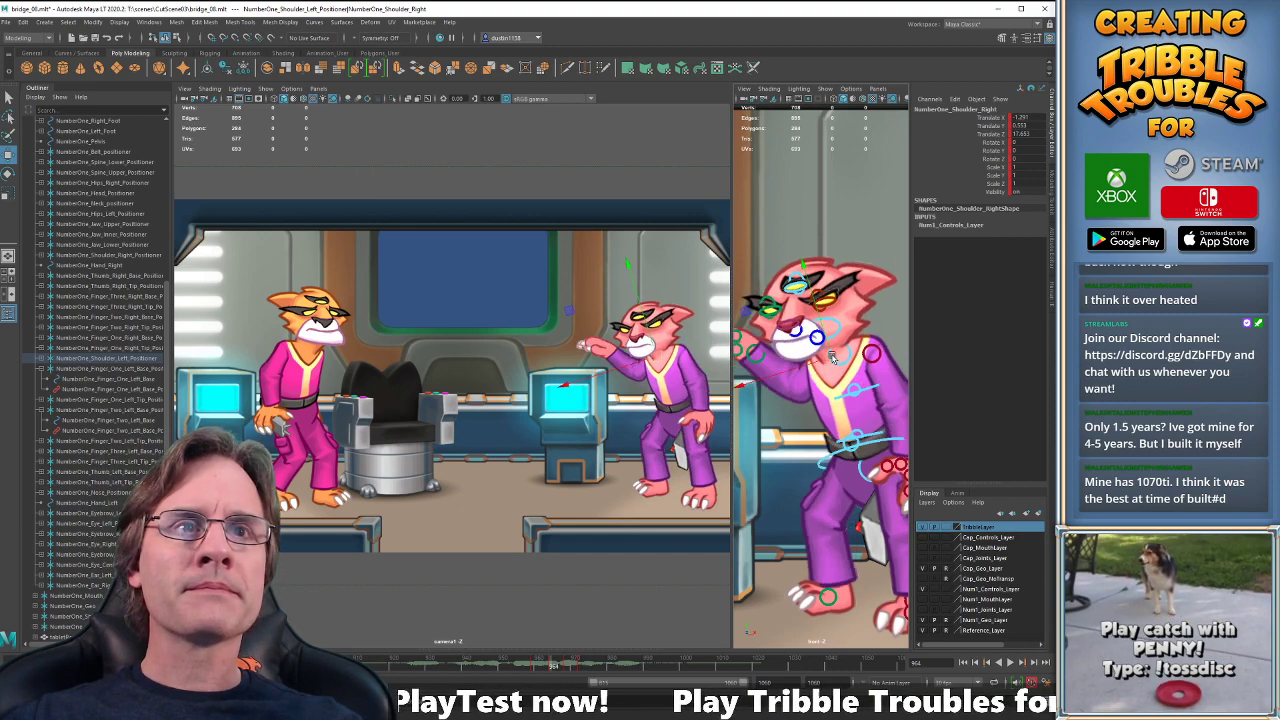
pyautogui.press(',')
pyautogui.press(',')
pyautogui.press(',')
pyautogui.press('.')
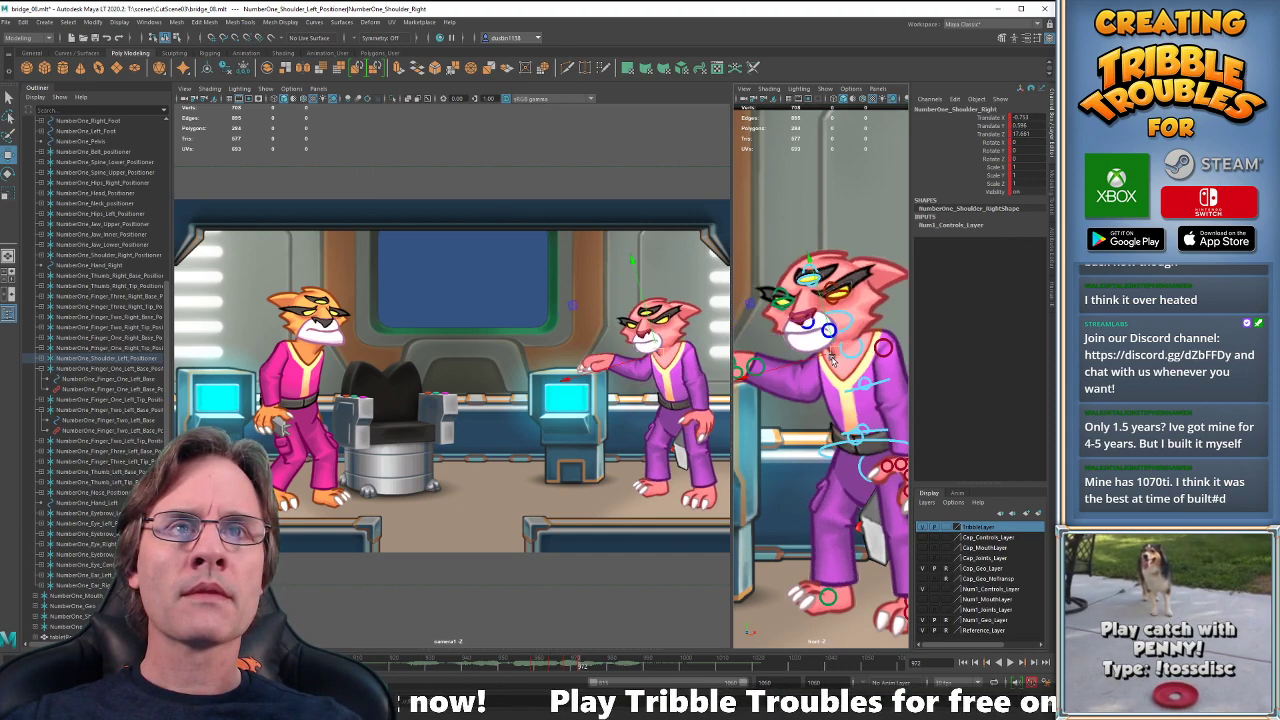
pyautogui.press('.')
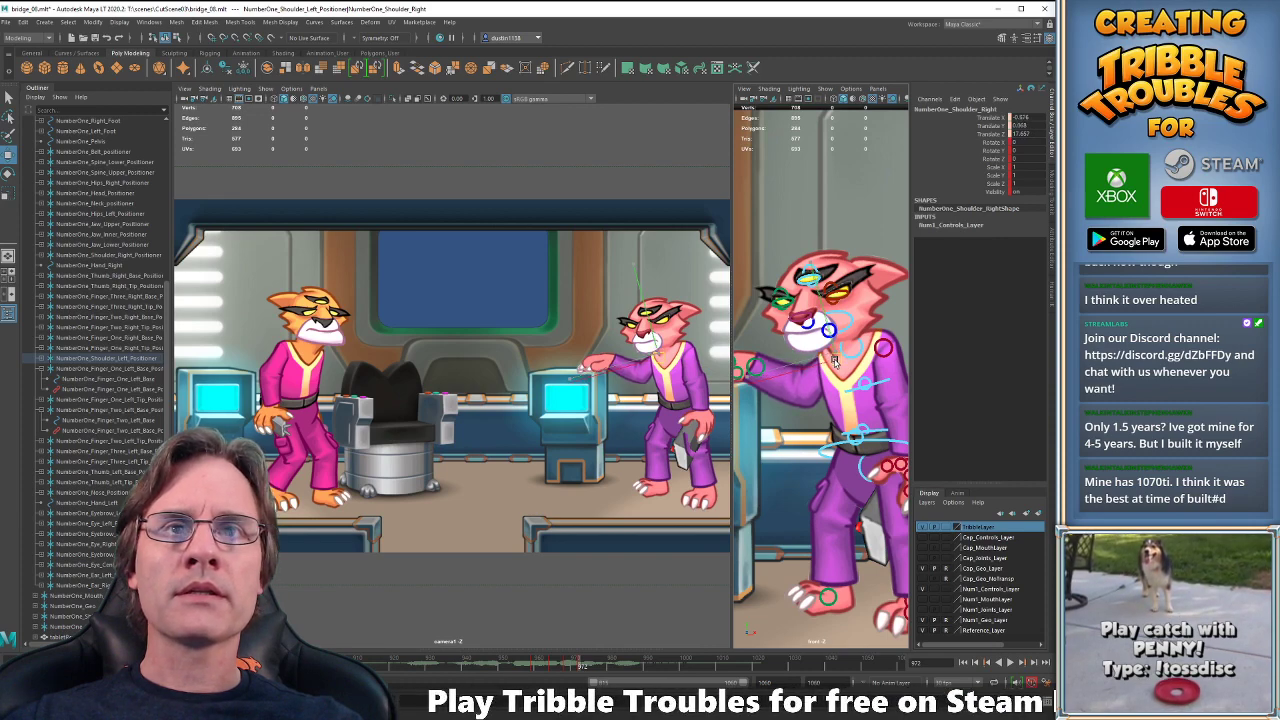
pyautogui.press(',')
pyautogui.press('.')
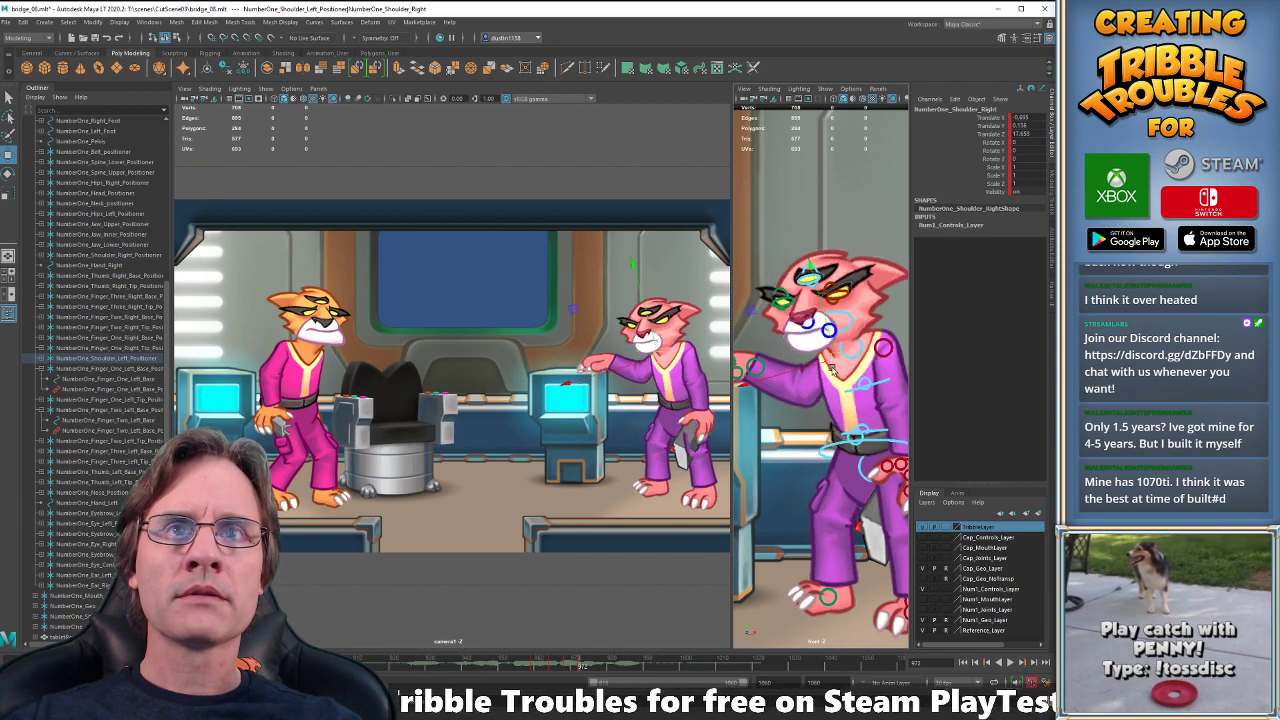
# - Inspect Number One's upper spine control at frame 977, and compare the right shoulder's poses at frames 964, 968 and 972
pyautogui.click(855, 405)
pyautogui.press('.')
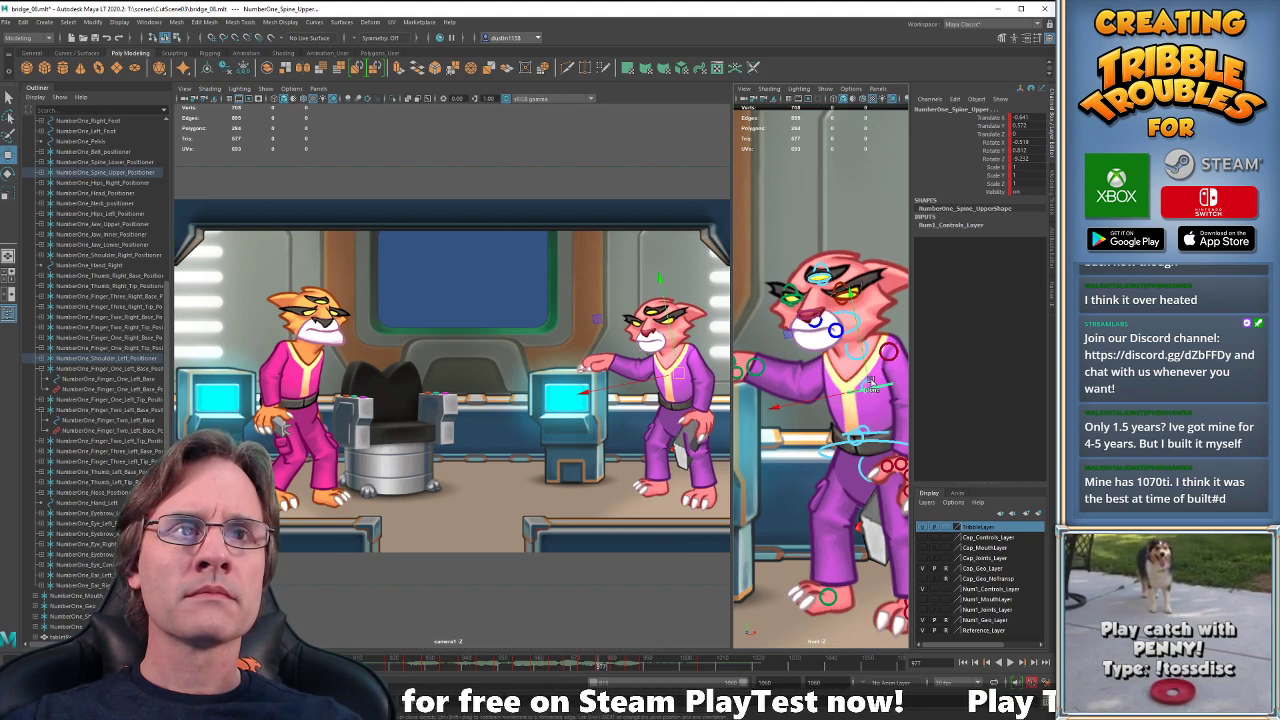
pyautogui.keyDown('shift'); pyautogui.click(885, 386); pyautogui.keyUp('shift')
pyautogui.press(',')
pyautogui.press(',')
pyautogui.press(',')
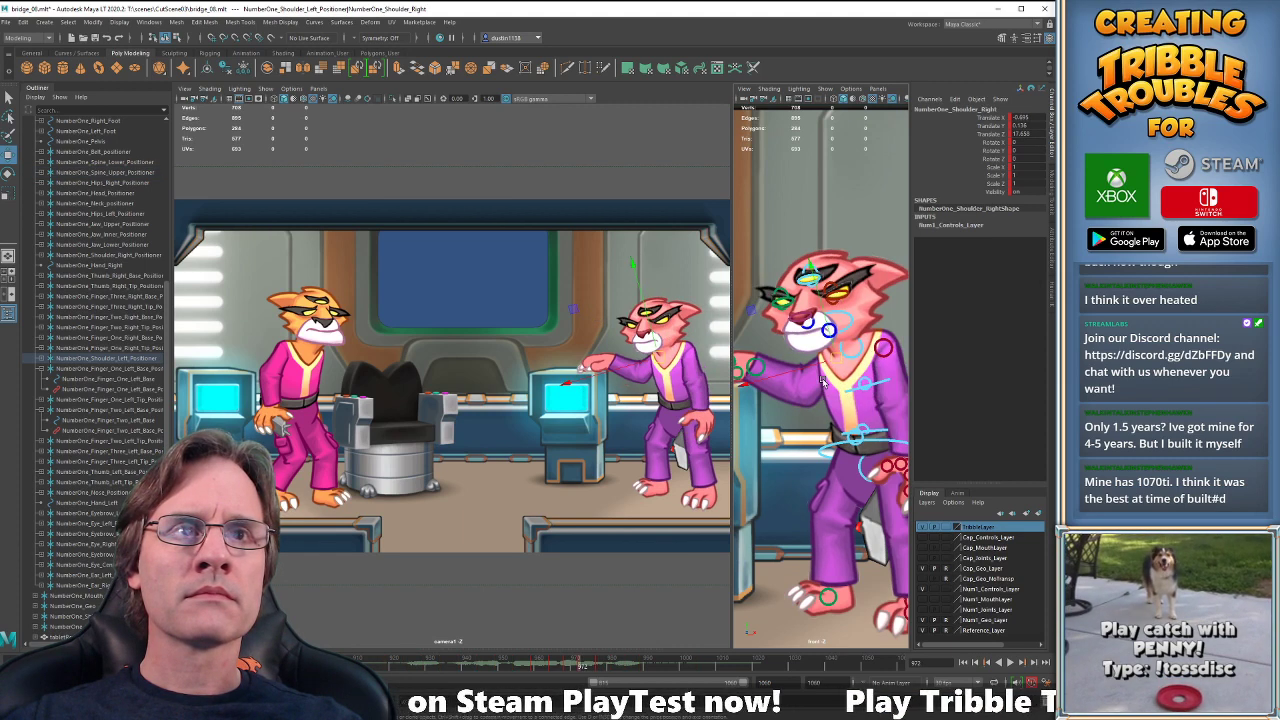
pyautogui.press(',')
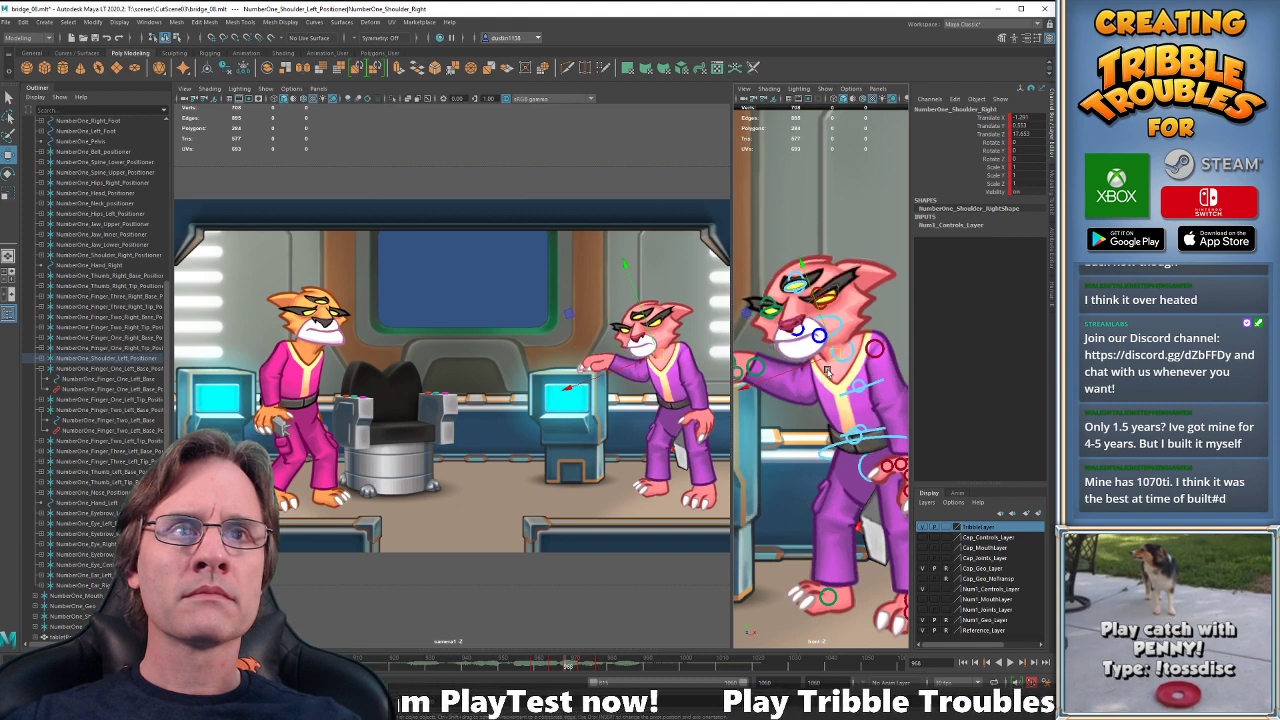
pyautogui.press(',')
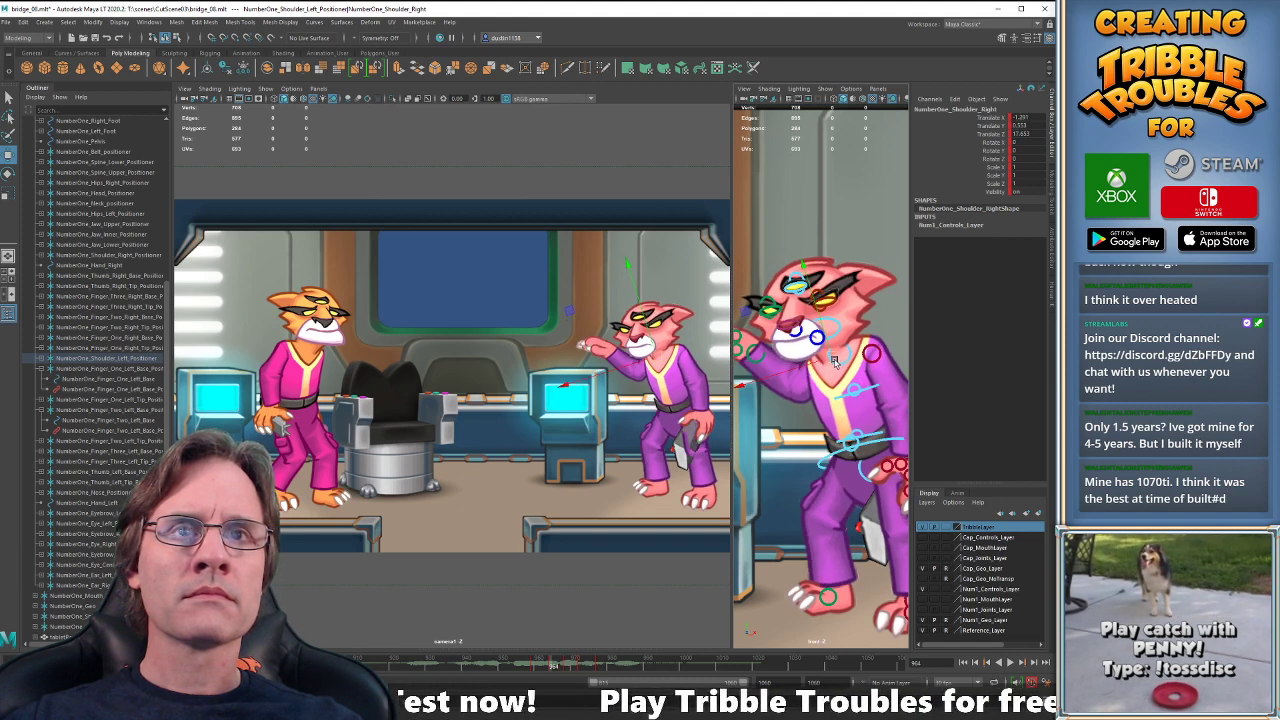
pyautogui.press('.')
pyautogui.press('.')
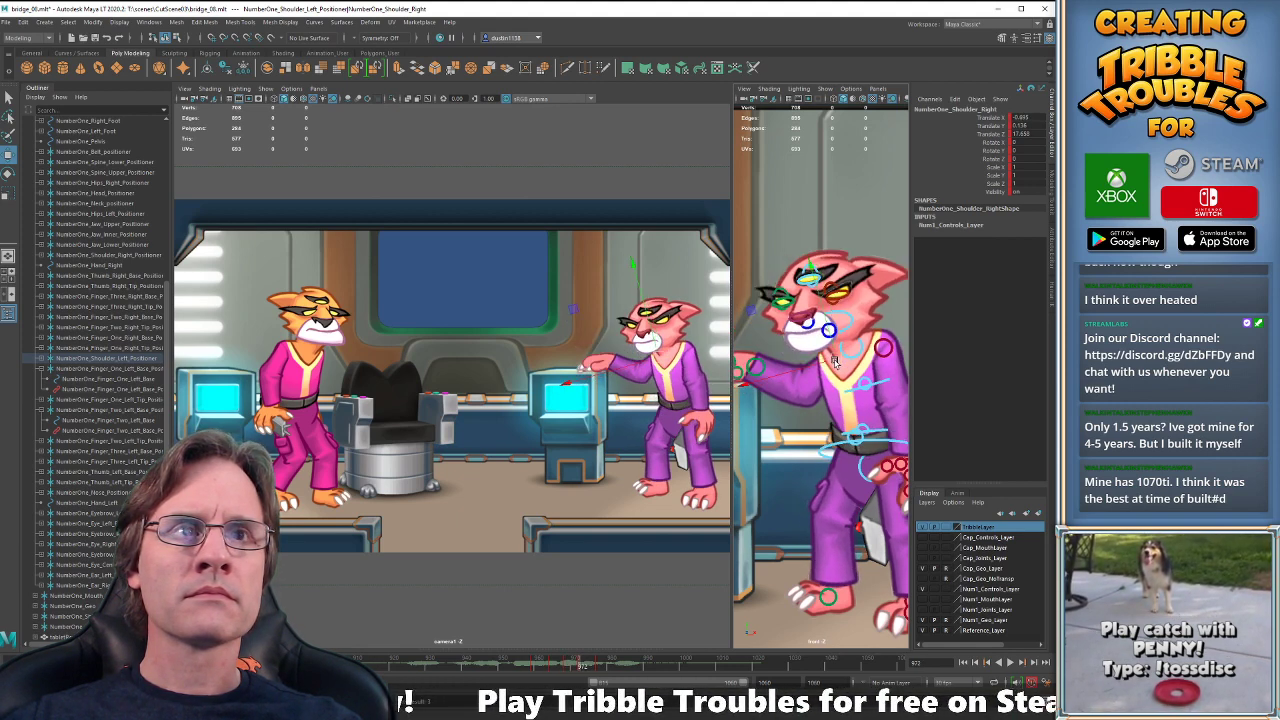
# - Reposition Number One's right shoulder control at frame 972, and move it at frame 977 to about 0.045 in Translate Y
pyautogui.moveTo(835, 364); pyautogui.dragTo(843, 368)
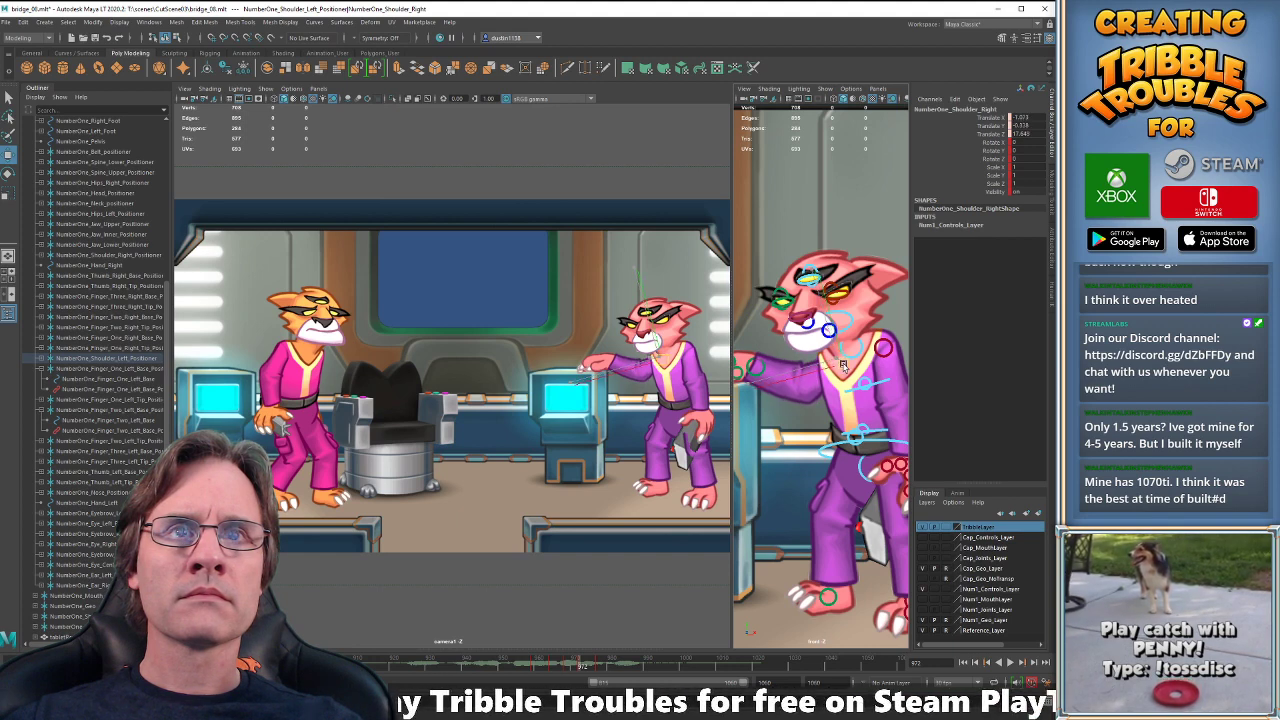
pyautogui.press('.')
pyautogui.press('.')
pyautogui.press('.')
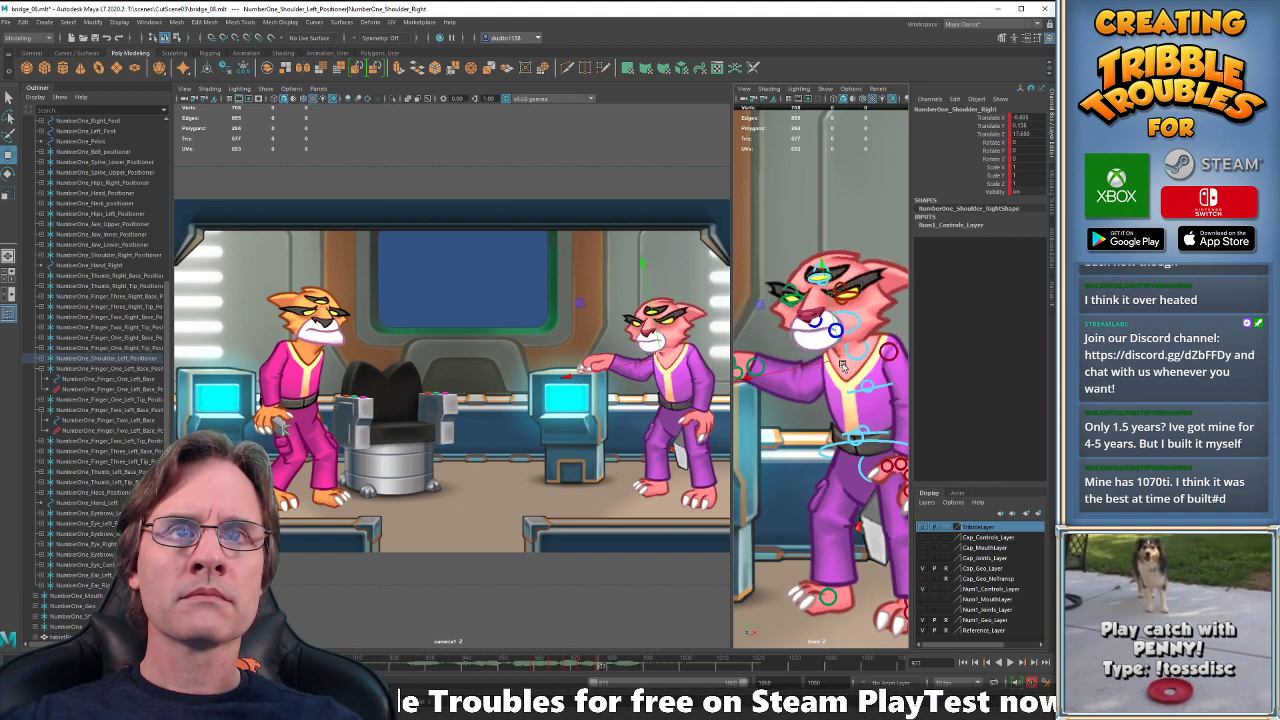
pyautogui.moveTo(843, 361); pyautogui.dragTo(847, 362)
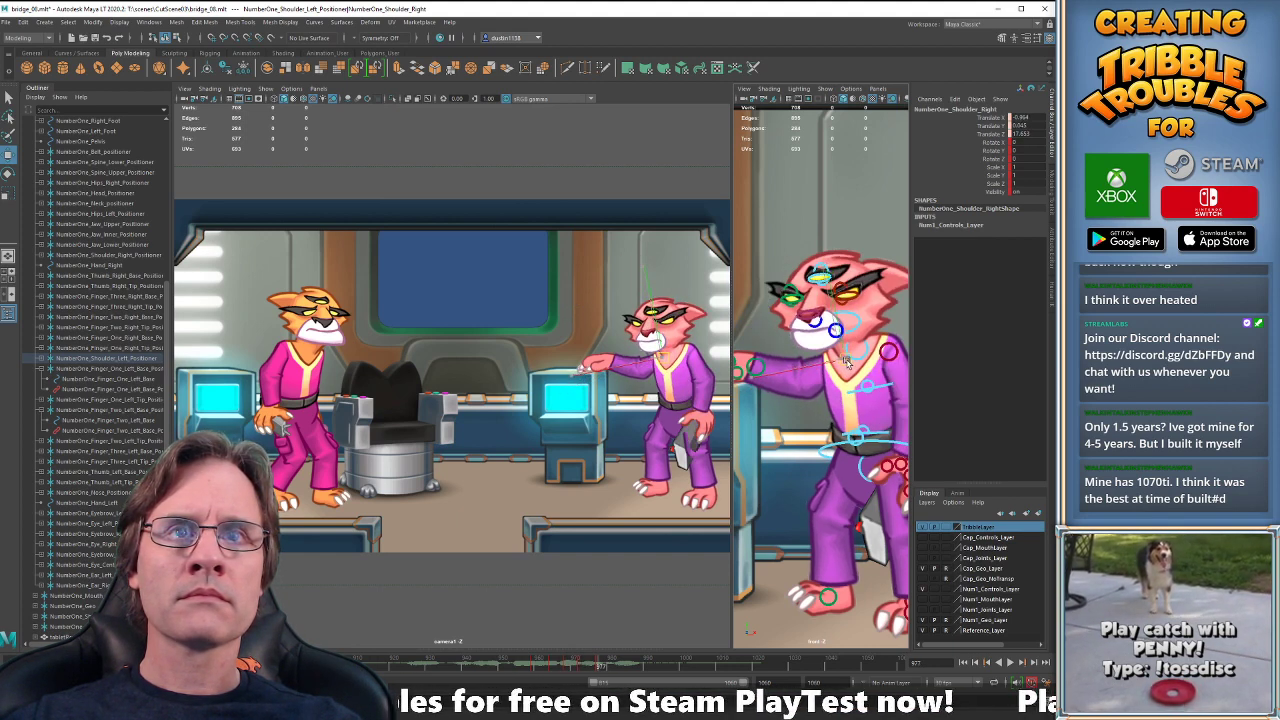
# - Play back the animation repeatedly between about frames 954 and 1008 to review Number One's shoulder and upper body motion
pyautogui.hotkey('alt', 'v')
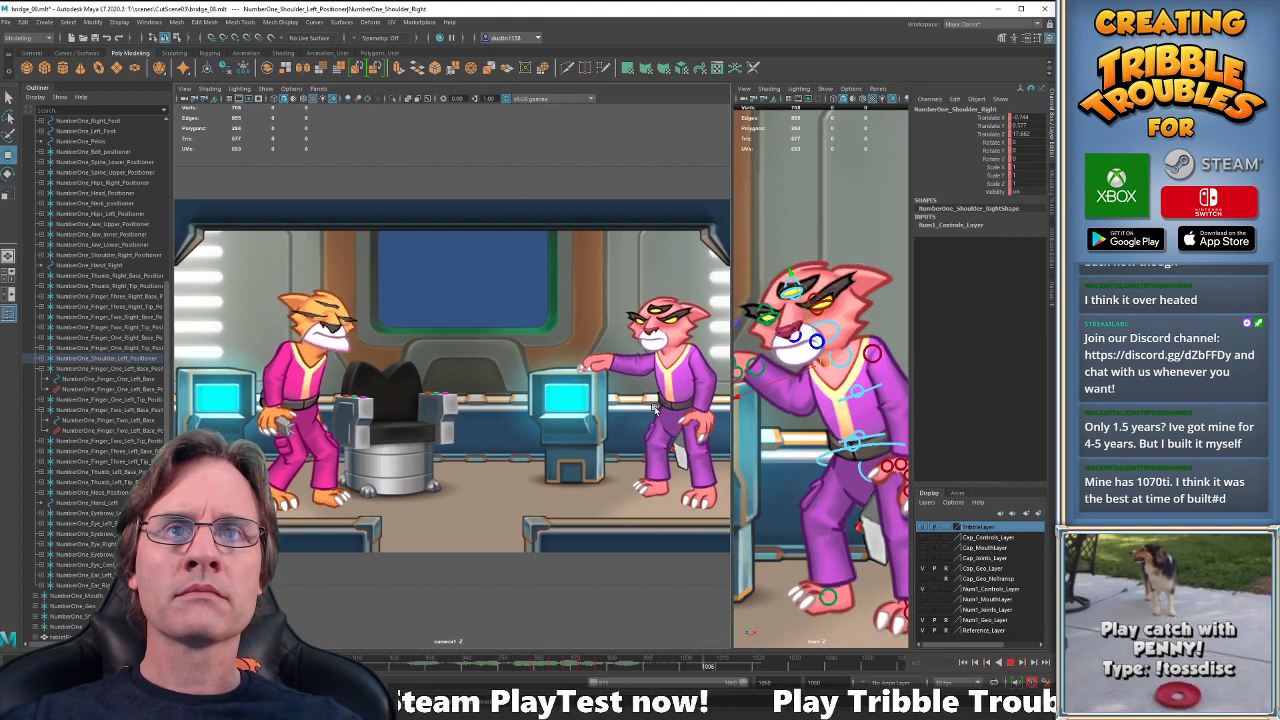
pyautogui.hotkey('alt', 'v')
pyautogui.hotkey('alt', 'v')
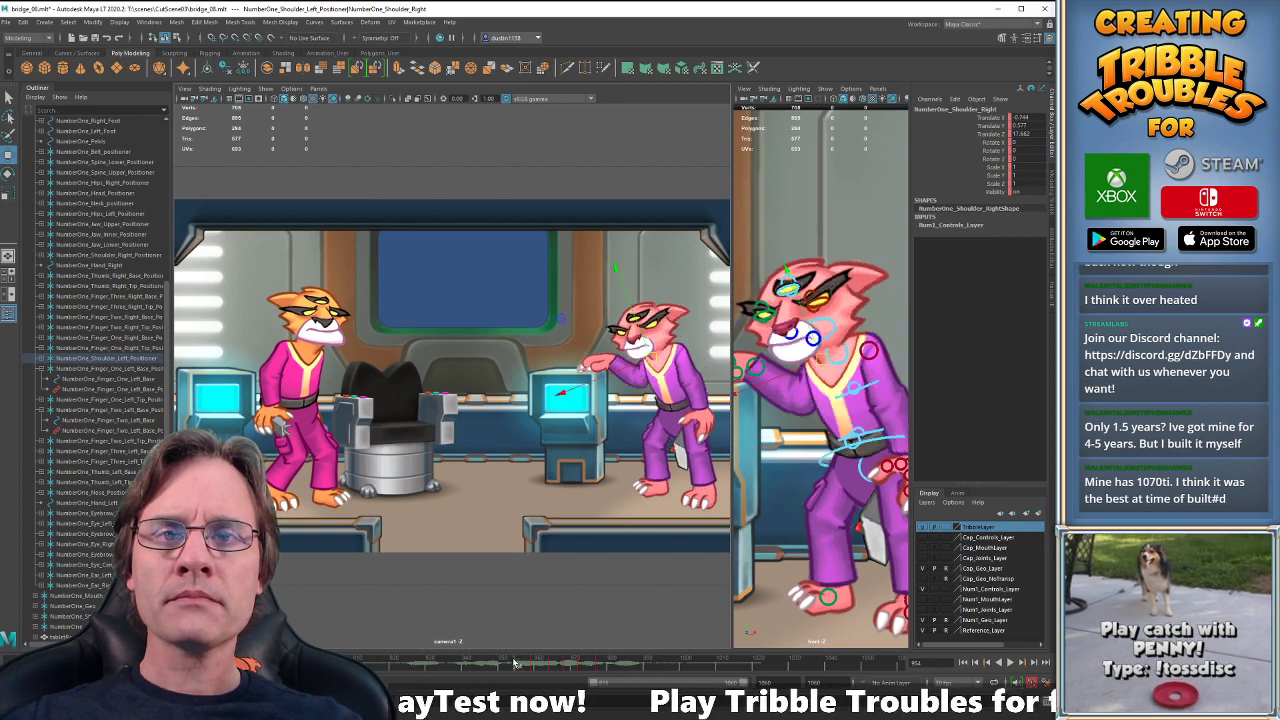
pyautogui.hotkey('alt', 'v')
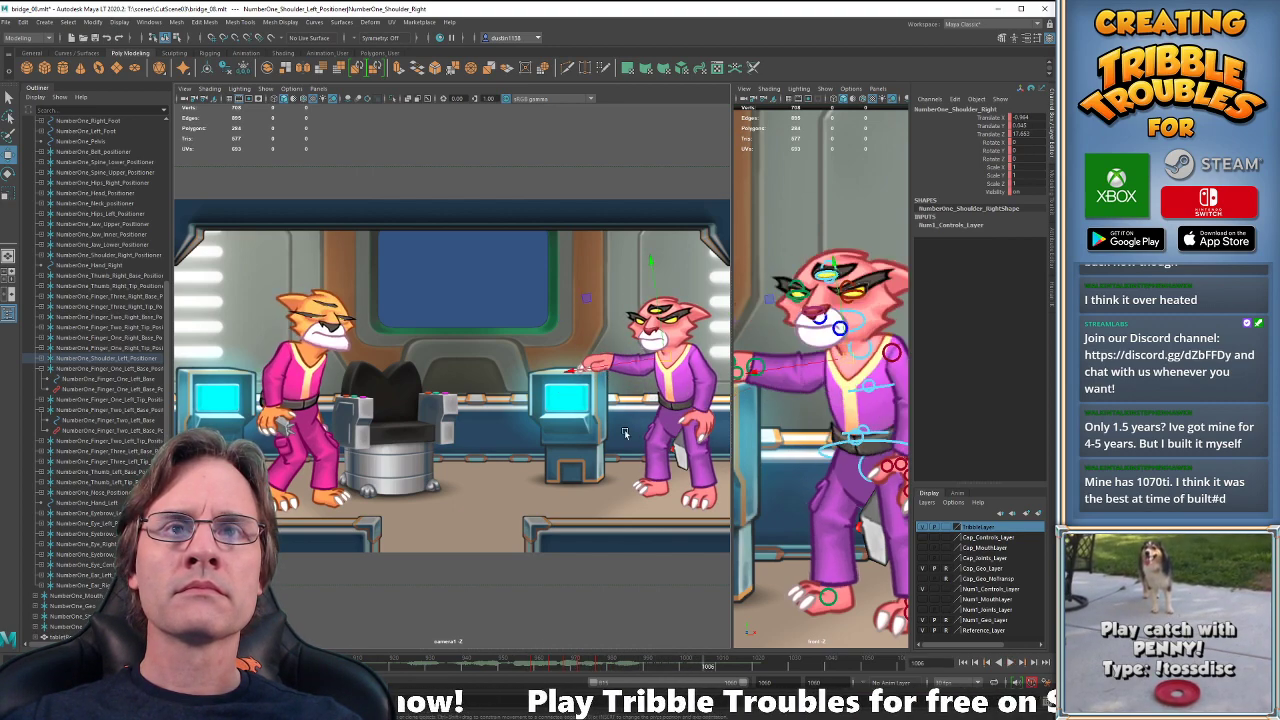
pyautogui.hotkey('alt', 'v')
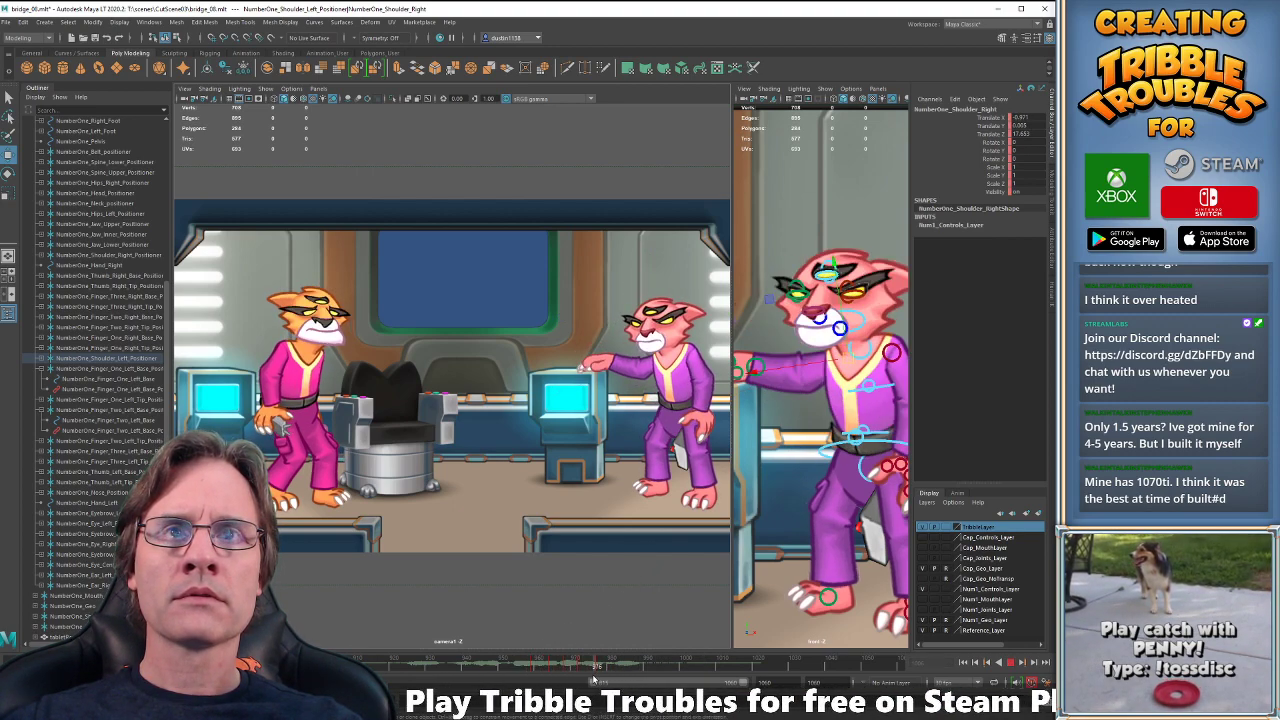
pyautogui.hotkey('alt', 'v')
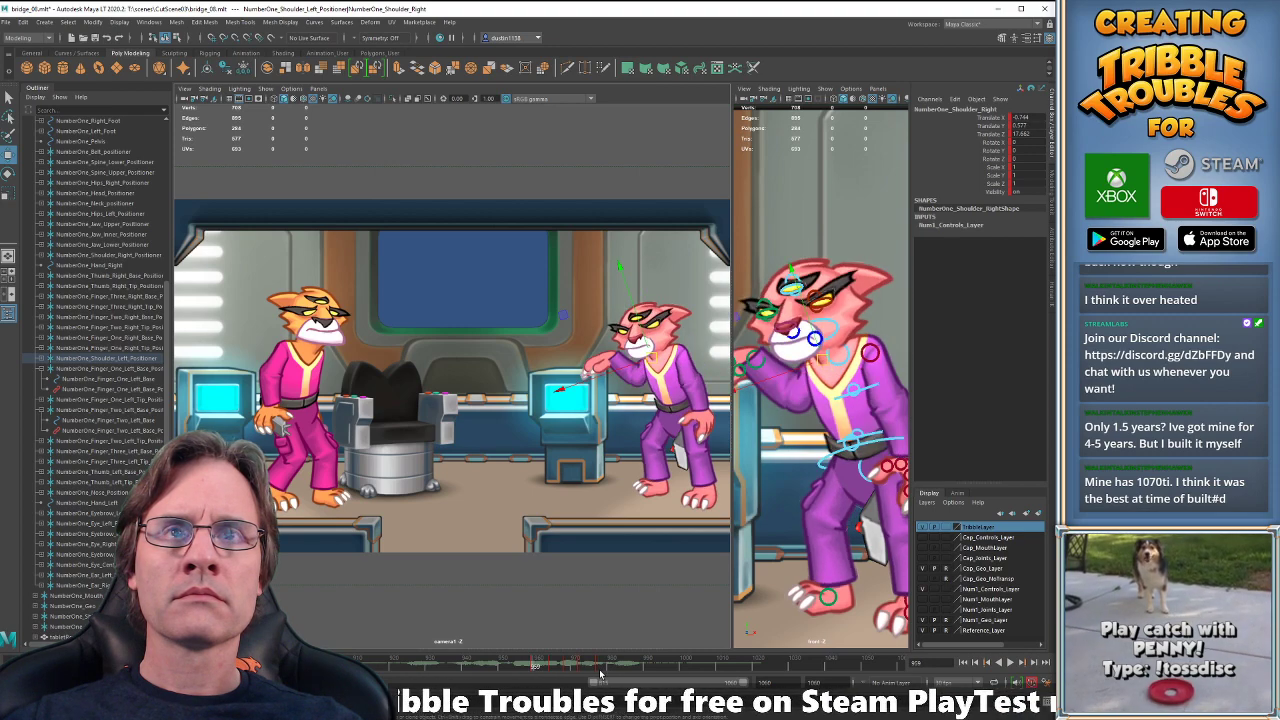
pyautogui.click(600, 671)
pyautogui.hotkey('alt', 'v')
pyautogui.hotkey('alt', 'v')
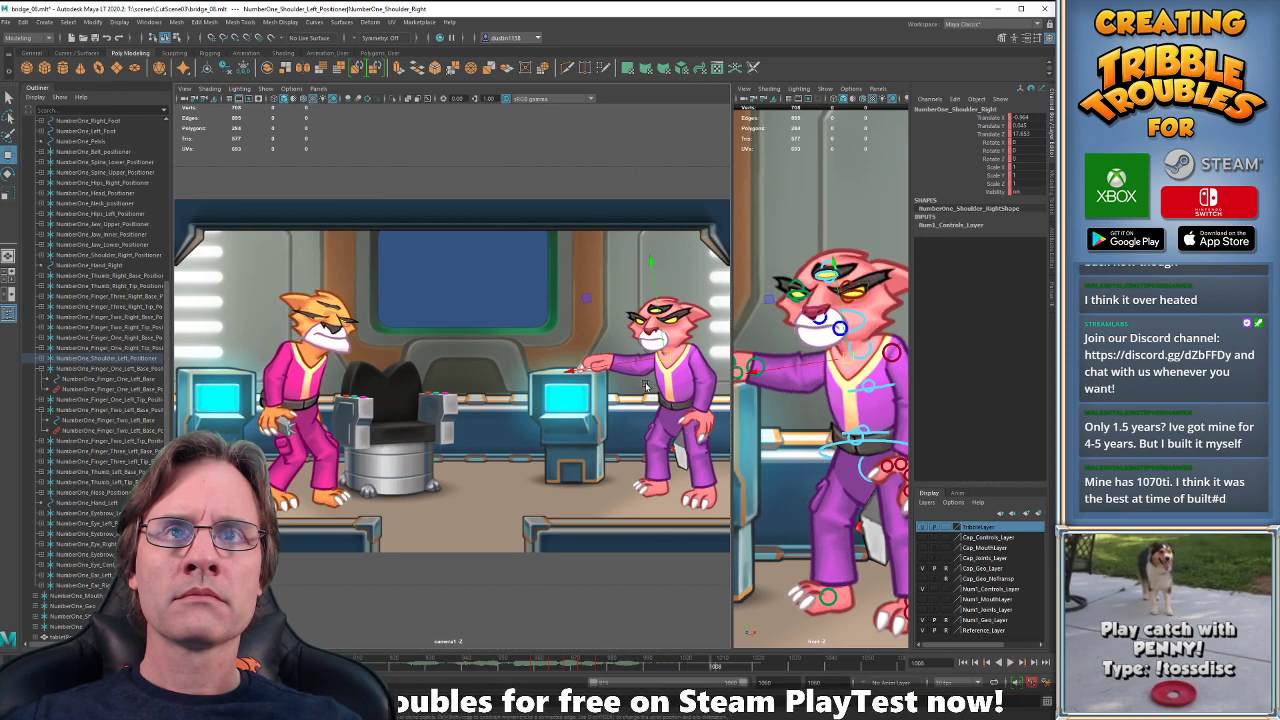
pyautogui.hotkey('alt', 'v')
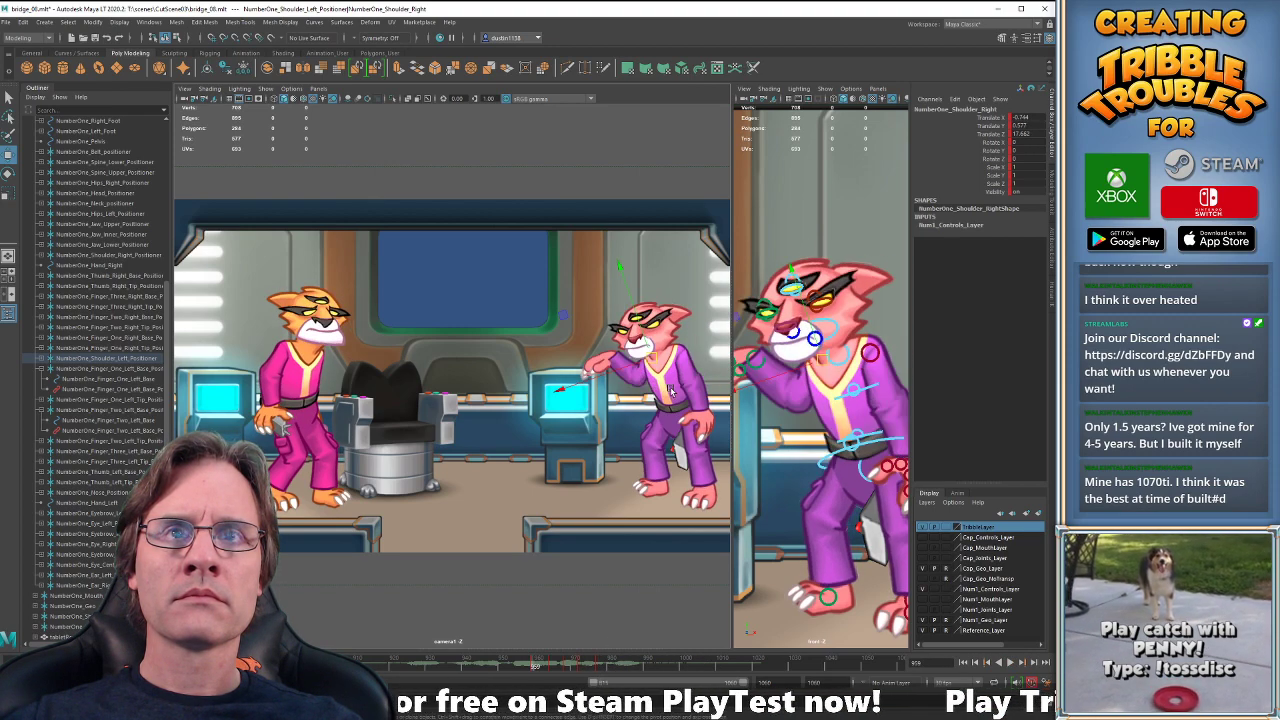
# - Inspect Number One's upper spine control, and the left hand control around frames 981 and 989
pyautogui.click(886, 388)
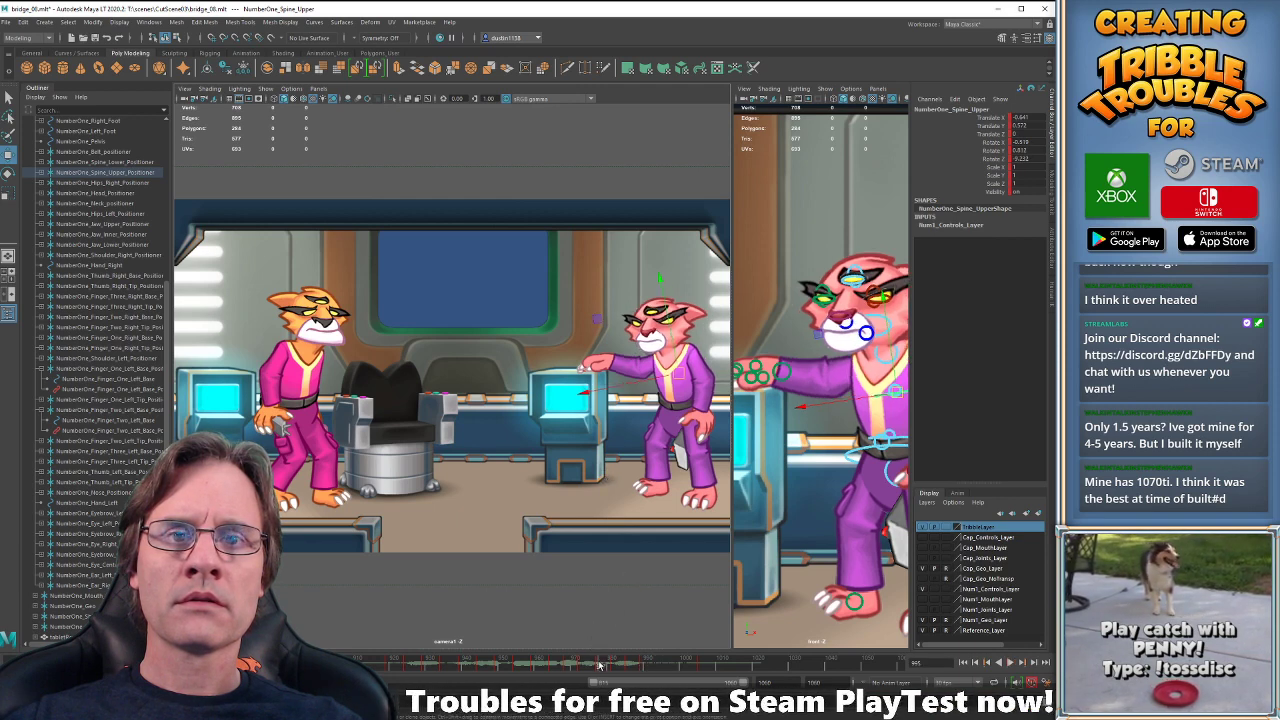
pyautogui.click(789, 374)
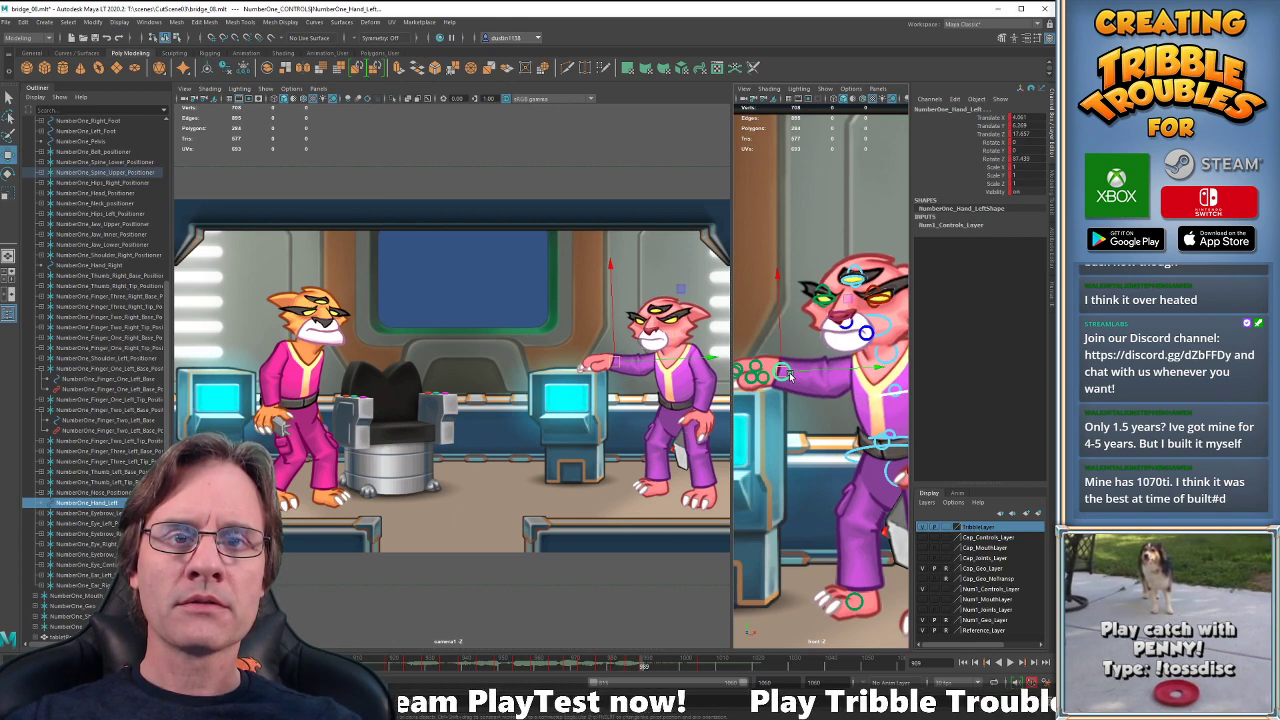
pyautogui.click(781, 380)
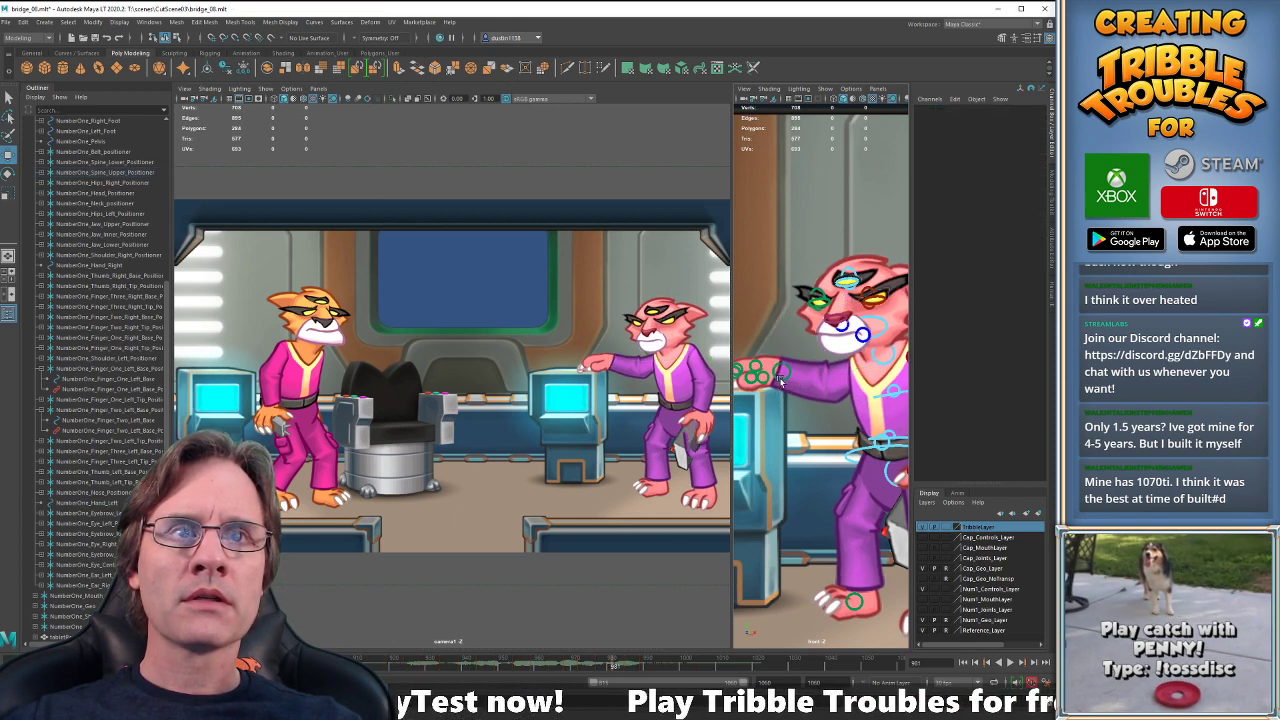
pyautogui.click(782, 379)
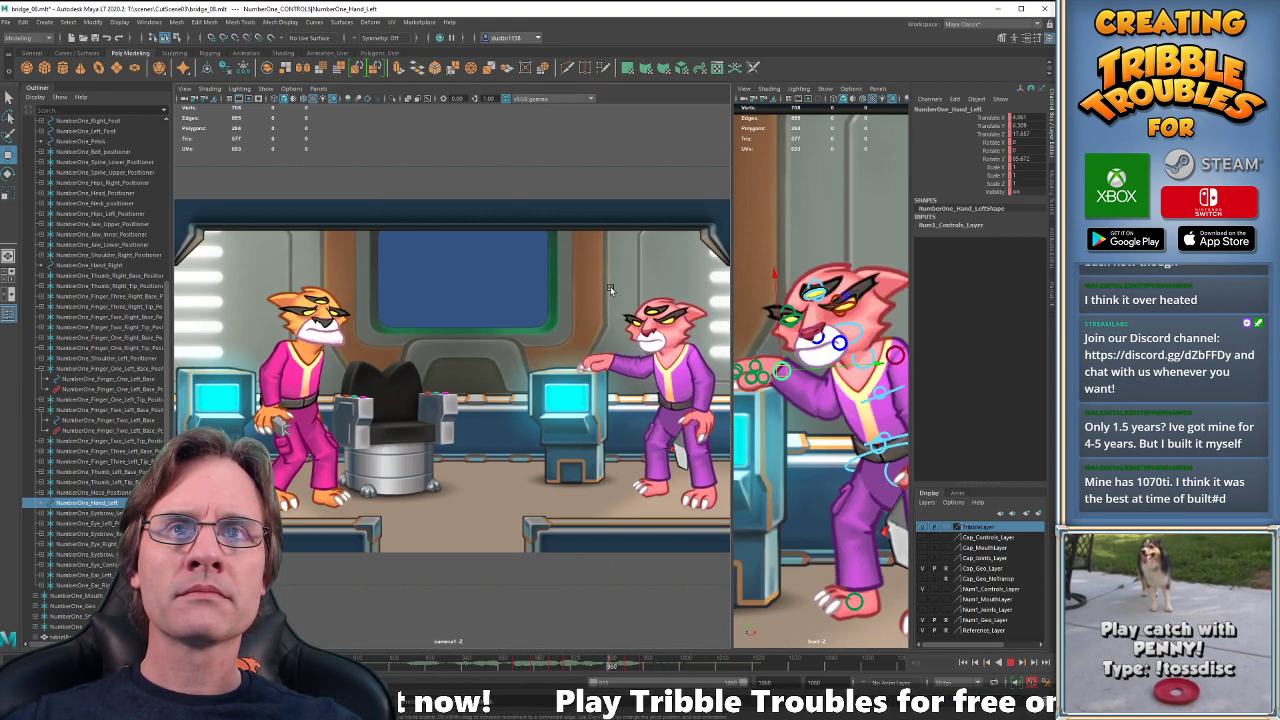
# - Select Number One's left hand and finger controls and compare their poses at frames 954, 959 and 964
pyautogui.moveTo(654, 662); pyautogui.dragTo(535, 662)
pyautogui.keyDown('alt'); pyautogui.moveTo(748, 398); pyautogui.dragTo(830, 405, button='middle'); pyautogui.keyUp('alt')
pyautogui.moveTo(808, 352); pyautogui.dragTo(854, 405)
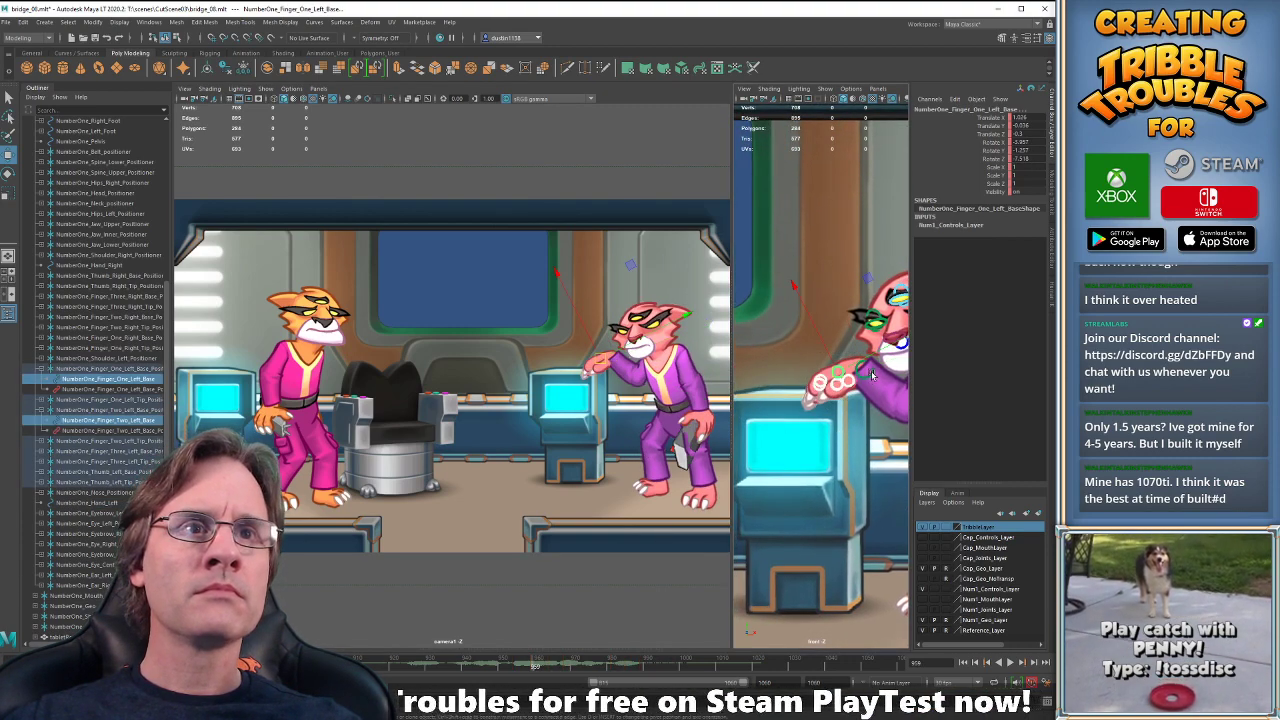
pyautogui.hotkey('alt', 'v')
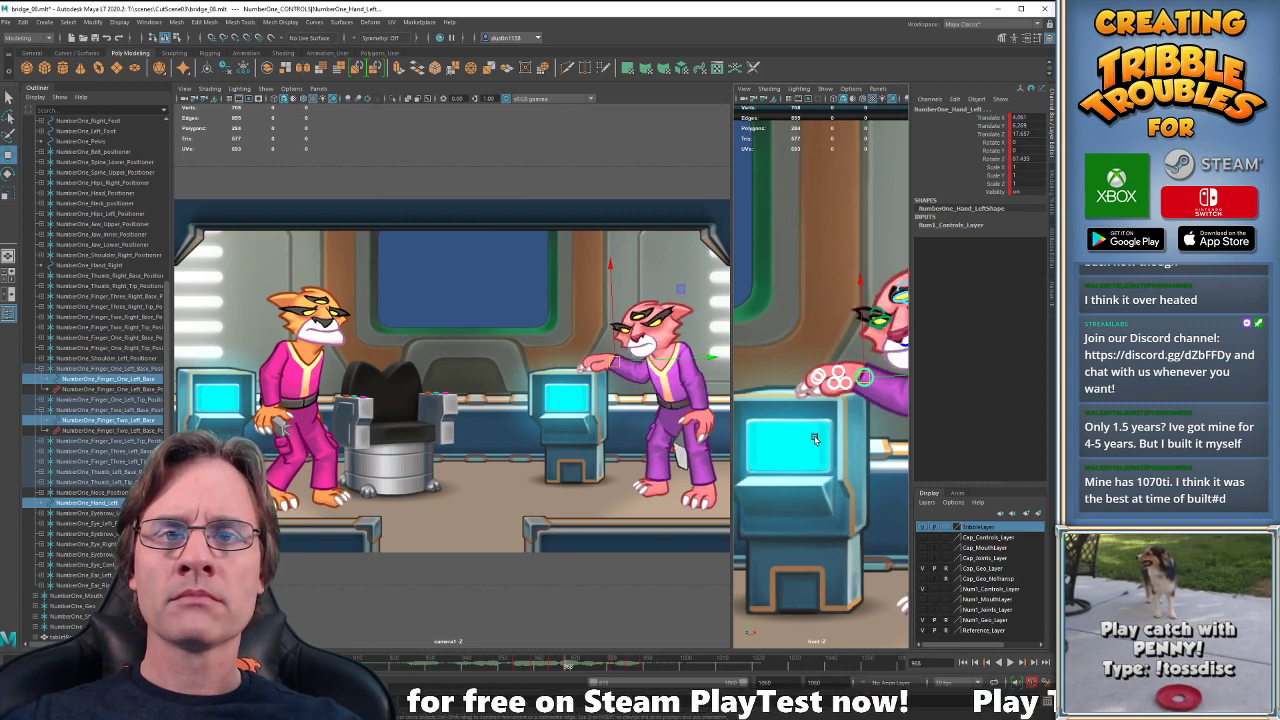
pyautogui.press('Escape')
pyautogui.press(',')
pyautogui.press(',')
pyautogui.press(',')
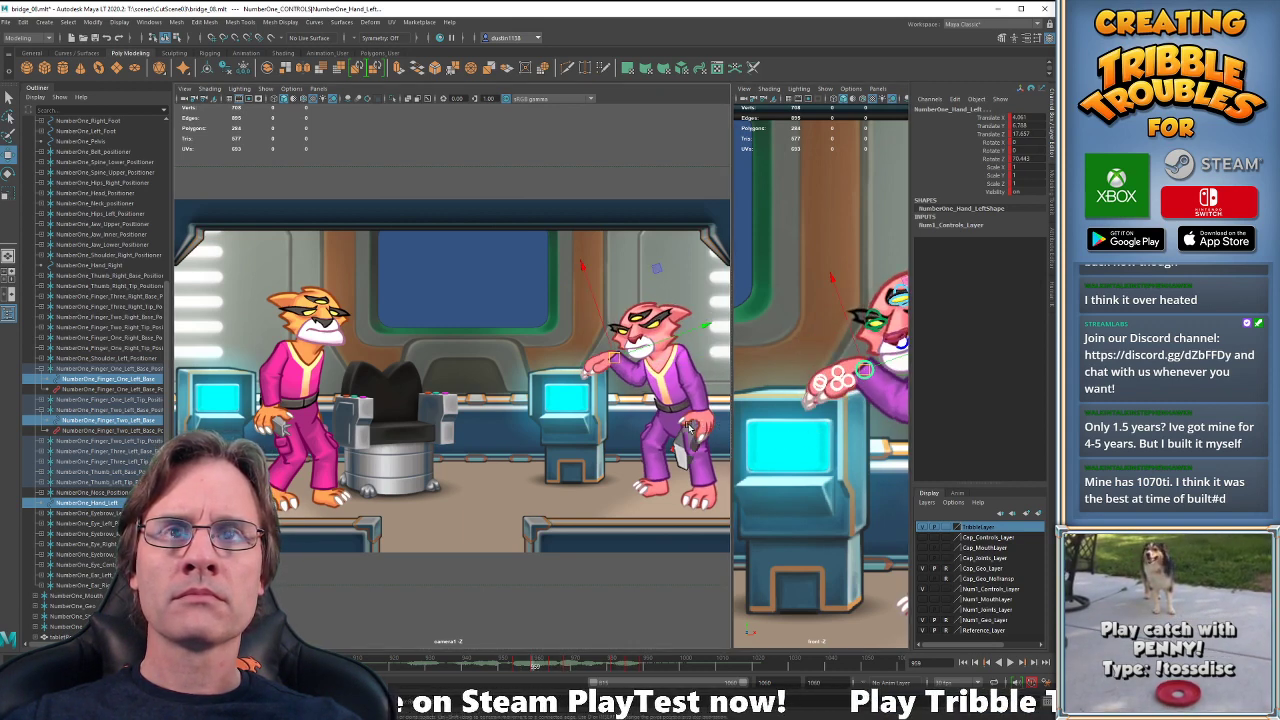
pyautogui.press('.')
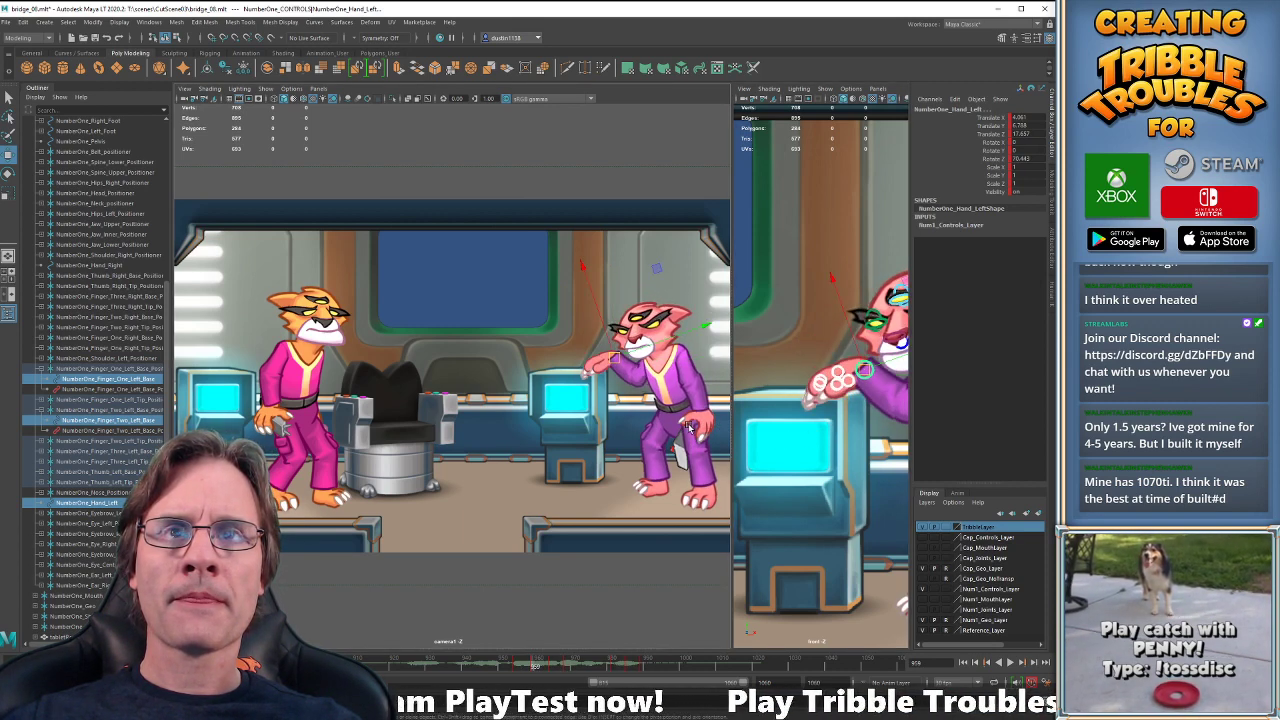
pyautogui.press(',')
pyautogui.press('.')
pyautogui.press('.')
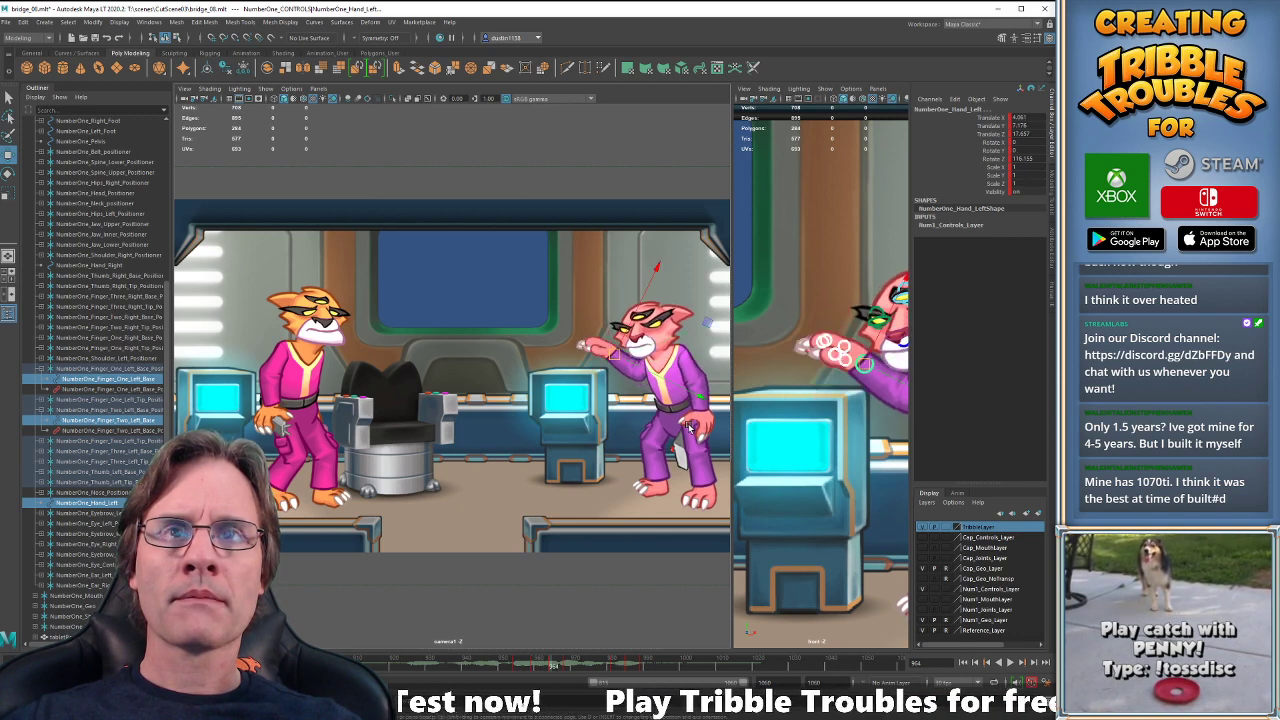
pyautogui.press(',')
pyautogui.press(',')
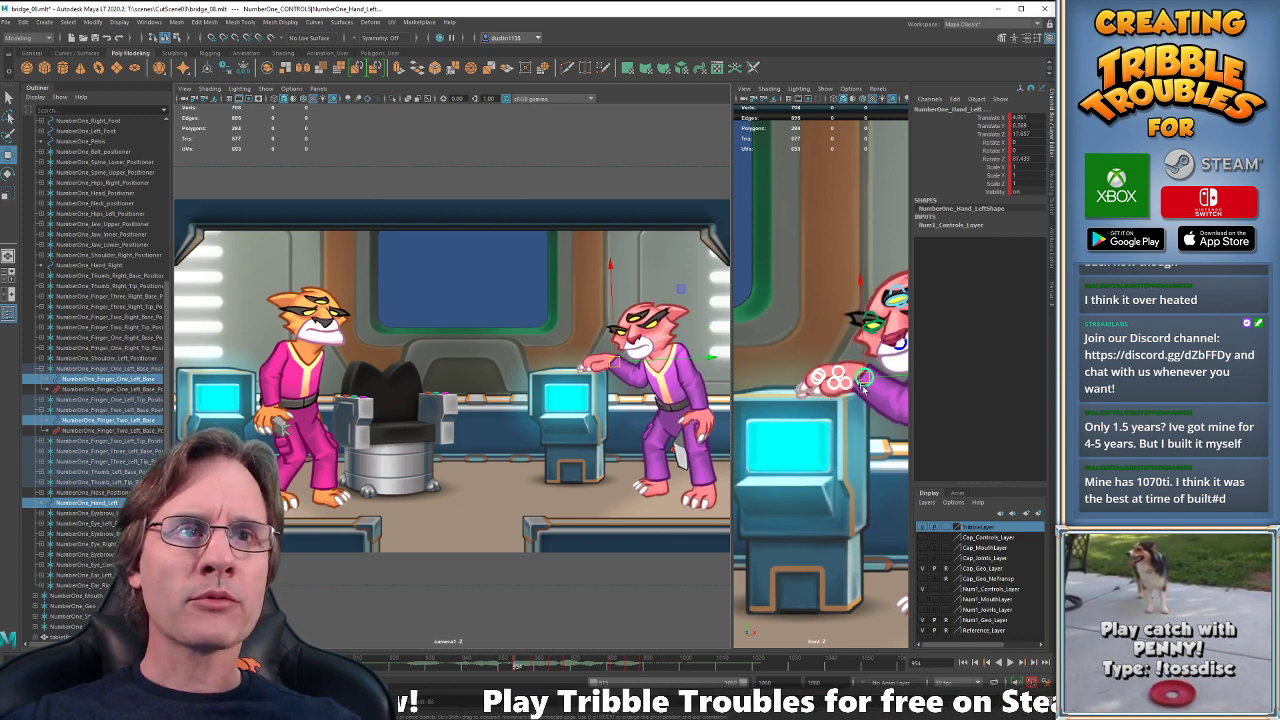
pyautogui.press('.')
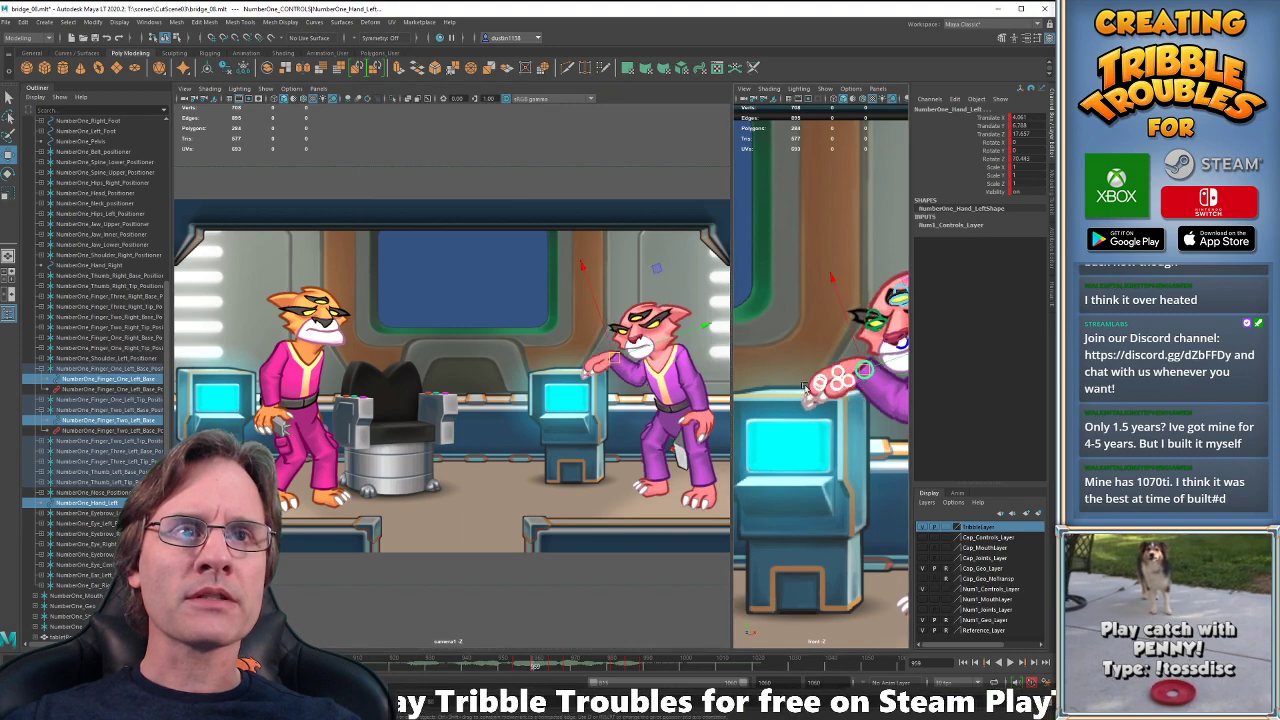
# - Rotate Number One's left fingertip controls together at frame 959 to about -7 in Rotate Z, straightening the fingertips
pyautogui.moveTo(818, 396); pyautogui.dragTo(815, 394)
pyautogui.press('e')
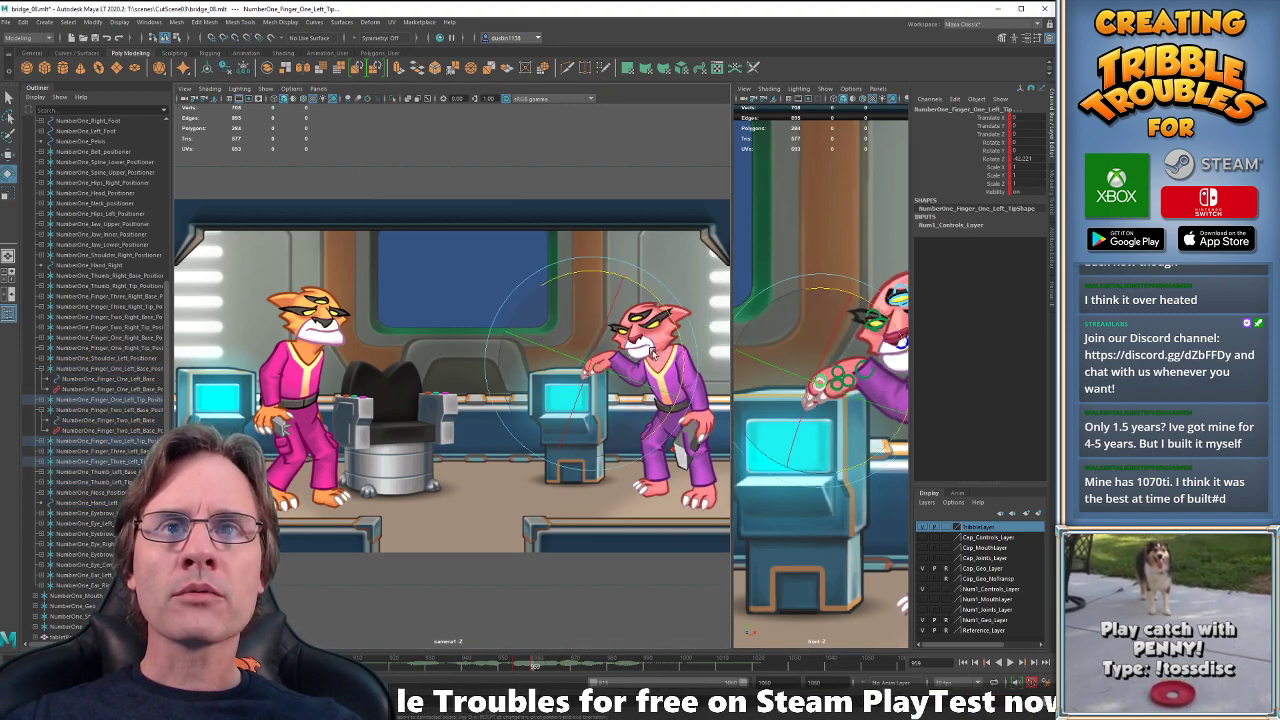
pyautogui.moveTo(679, 325); pyautogui.dragTo(698, 388)
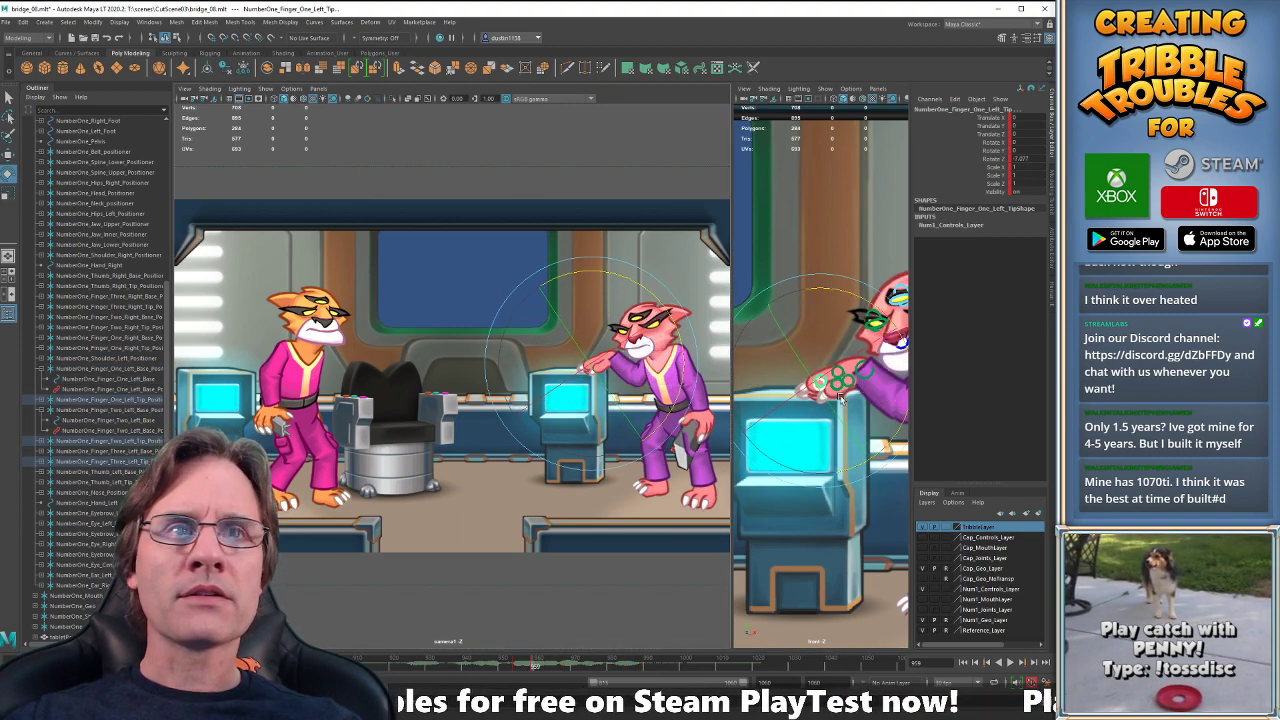
# - Try to rotate Number One's left thumb tip control at frame 959
pyautogui.press('w')
pyautogui.keyDown('alt'); pyautogui.moveTo(836, 443); pyautogui.dragTo(905, 441, button='right'); pyautogui.keyUp('alt')
pyautogui.keyDown('alt'); pyautogui.moveTo(867, 442); pyautogui.dragTo(850, 455, button='middle'); pyautogui.keyUp('alt')
pyautogui.click(845, 437)
pyautogui.press('e')
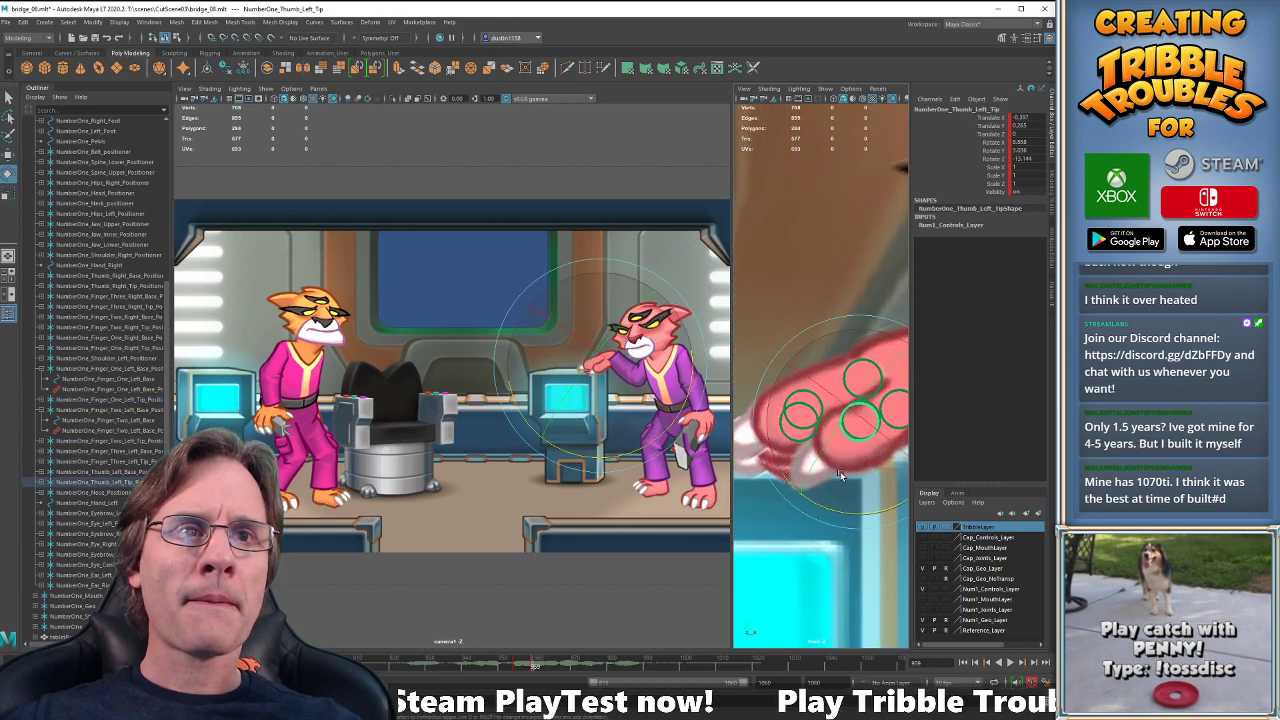
pyautogui.moveTo(829, 501); pyautogui.dragTo(822, 494)
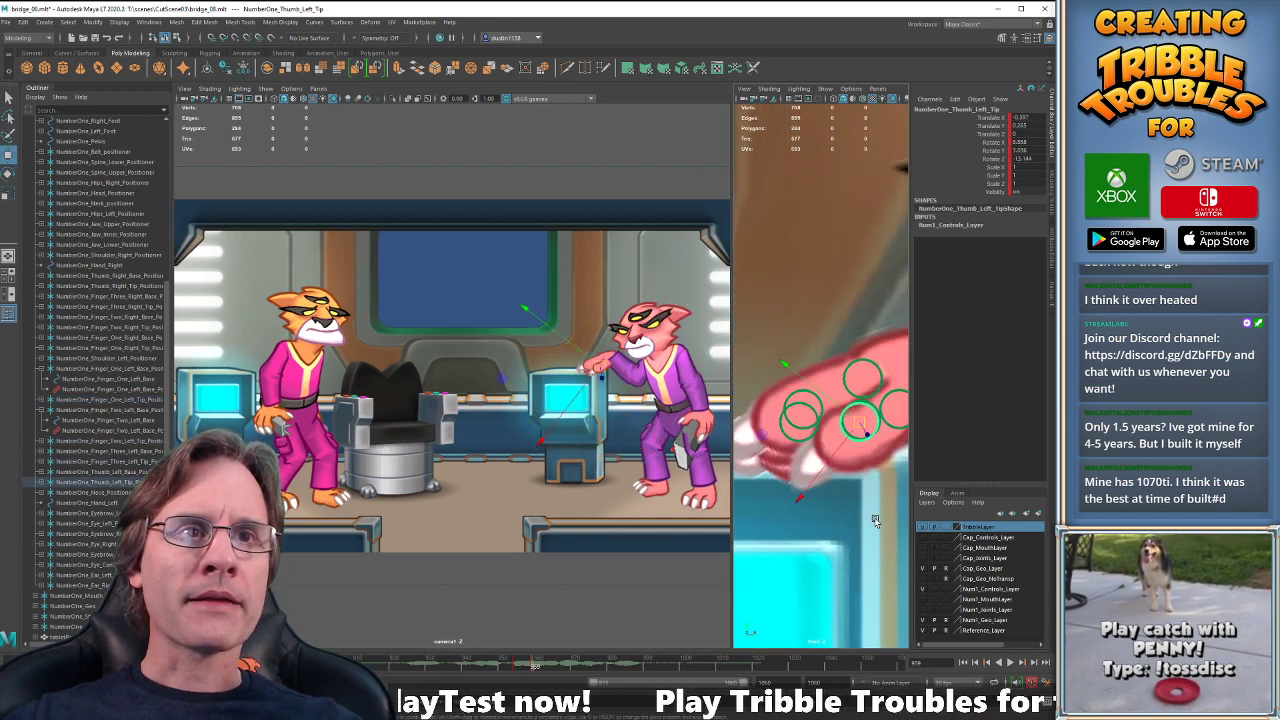
# - Try to rotate the base controls of Number One's left fingers two and one at frame 959
pyautogui.click(882, 412)
pyautogui.click(871, 404)
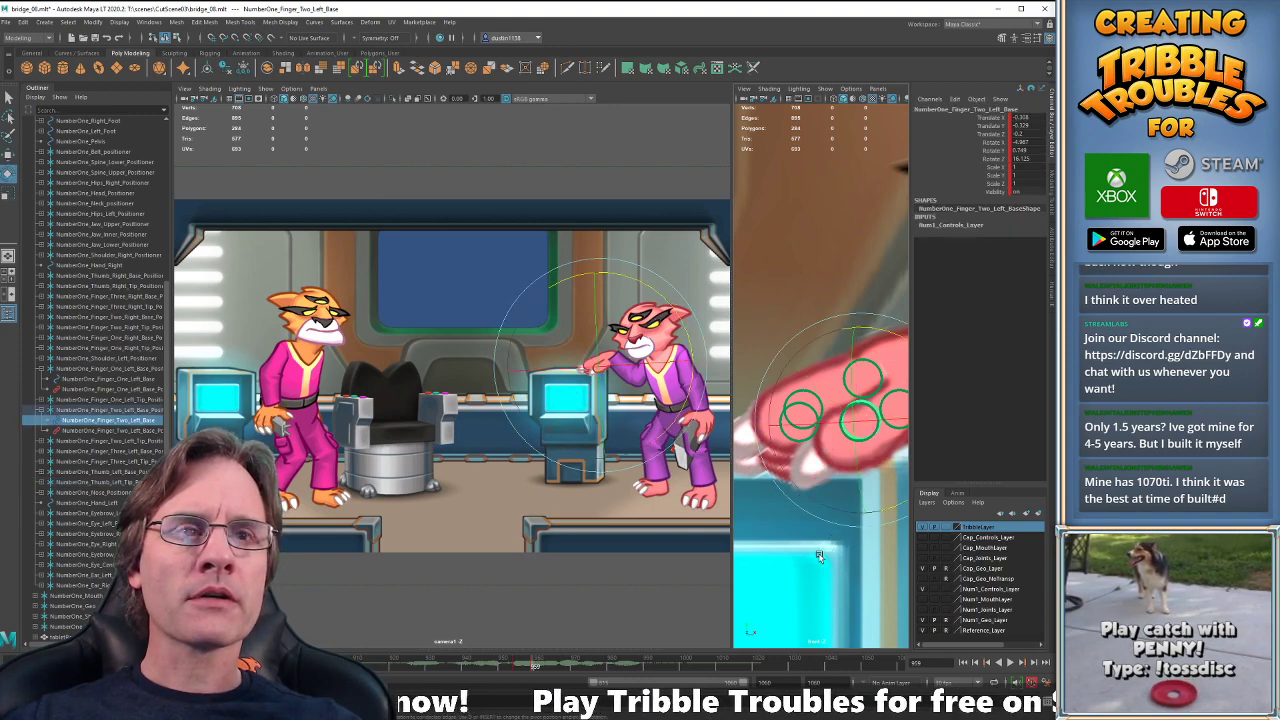
pyautogui.moveTo(895, 508); pyautogui.dragTo(905, 442)
pyautogui.click(878, 387)
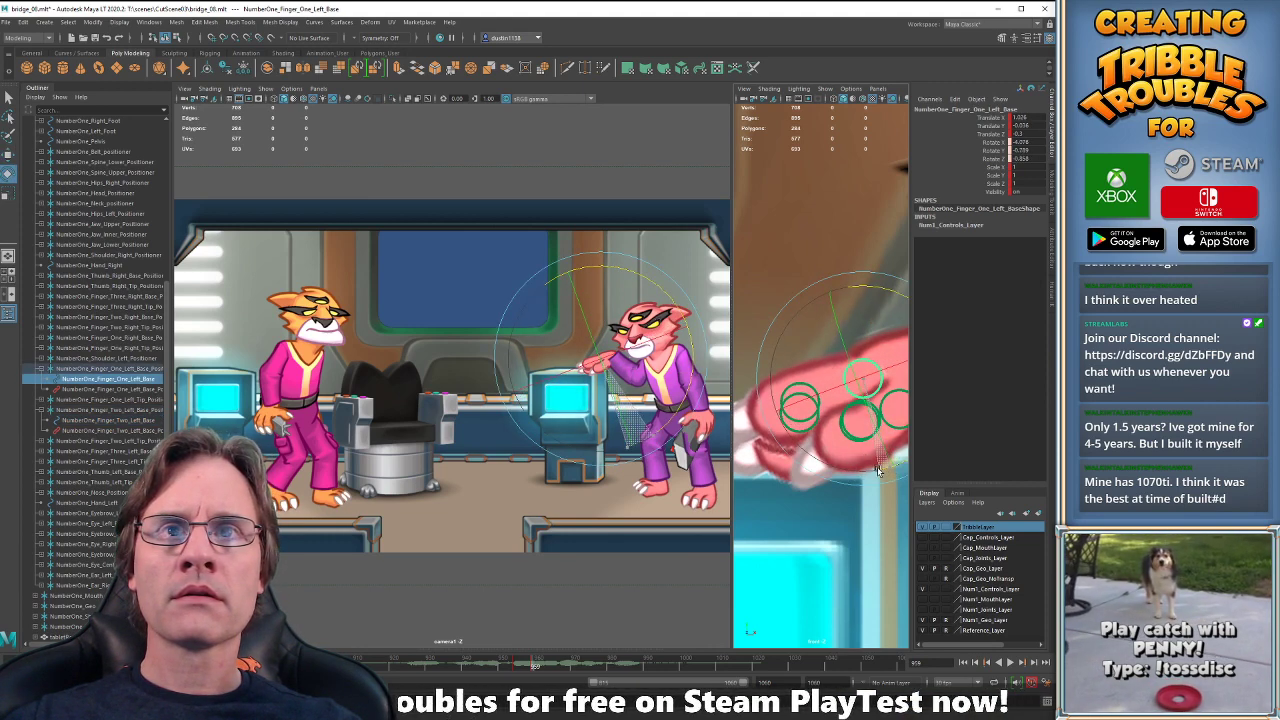
pyautogui.moveTo(849, 511)
pyautogui.keyDown('alt'); pyautogui.mouseDown(button='middle')
pyautogui.moveTo(828, 484)
pyautogui.moveTo(850, 467)
pyautogui.moveTo(811, 464)
pyautogui.moveTo(844, 504)
pyautogui.mouseUp(button='middle'); pyautogui.keyUp('alt')
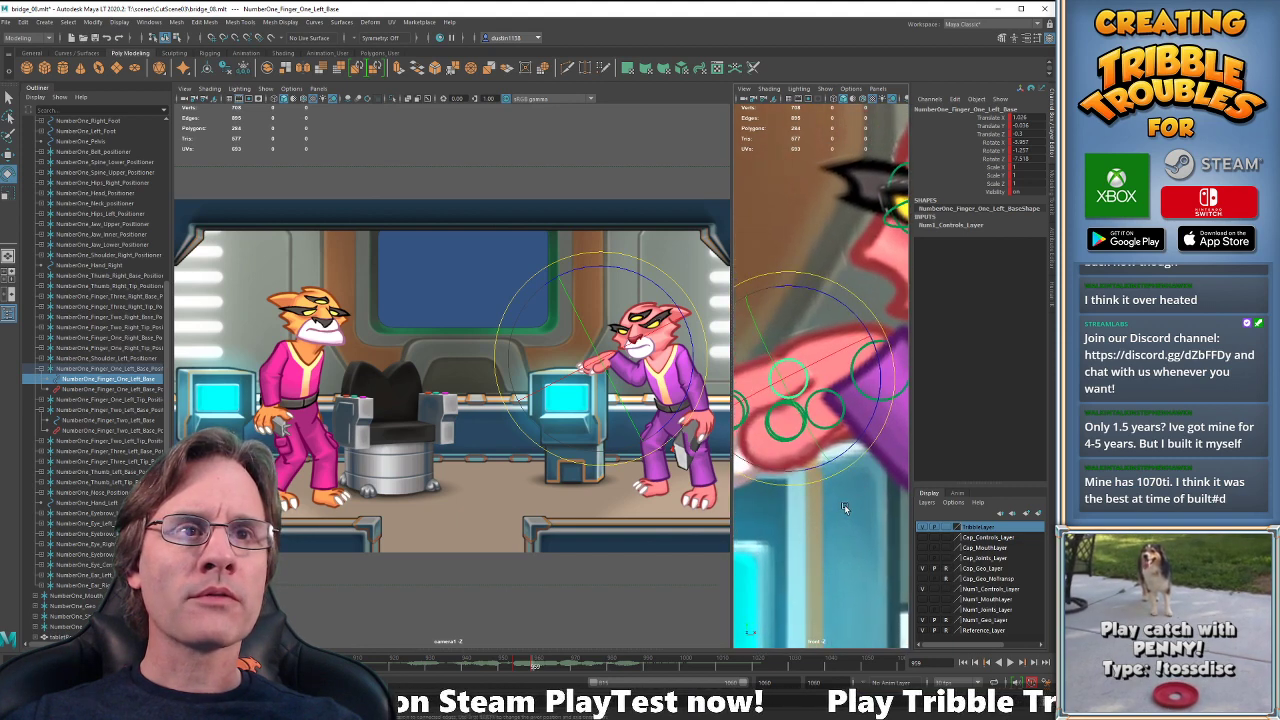
# - Hide the Num1_Geo_Layer temporarily to pick the left finger three base control, and rotate it to about 23.37 in Rotate Z at frame 959
pyautogui.click(852, 435)
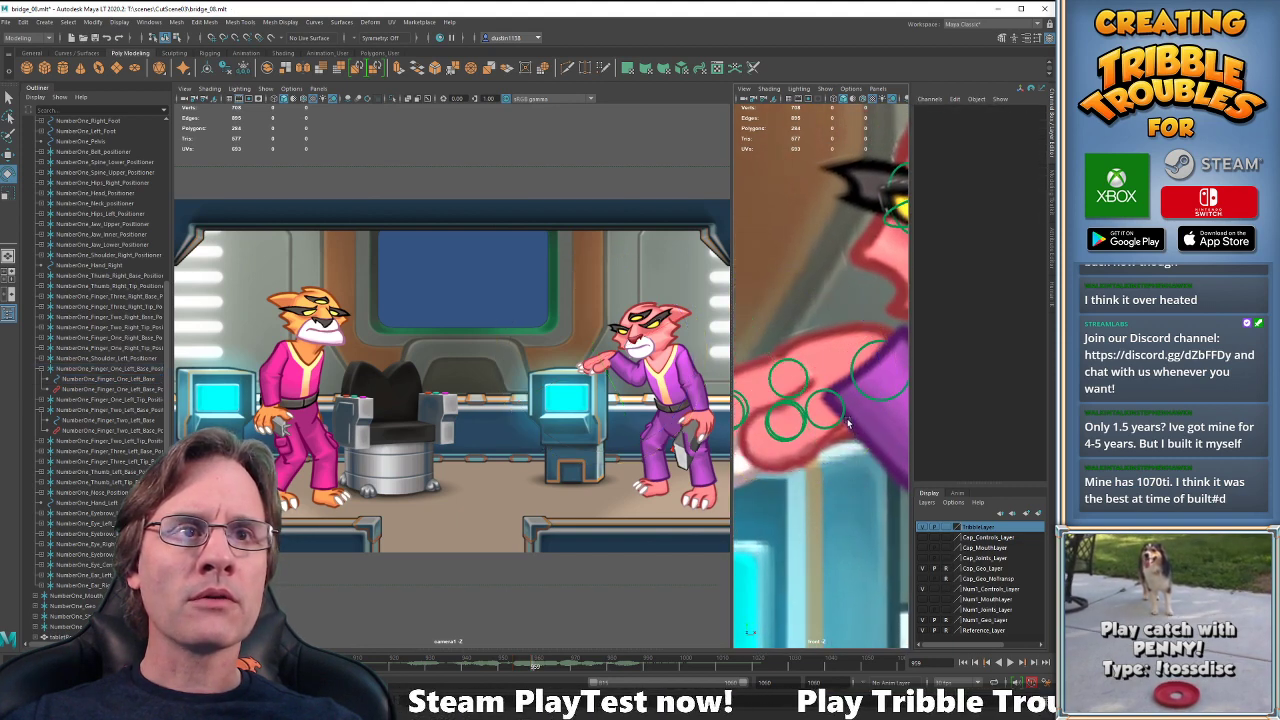
pyautogui.click(923, 620)
pyautogui.keyDown('alt'); pyautogui.moveTo(801, 478); pyautogui.dragTo(830, 476, button='middle'); pyautogui.keyUp('alt')
pyautogui.keyDown('alt'); pyautogui.moveTo(830, 476); pyautogui.dragTo(839, 463, button='right'); pyautogui.keyUp('alt')
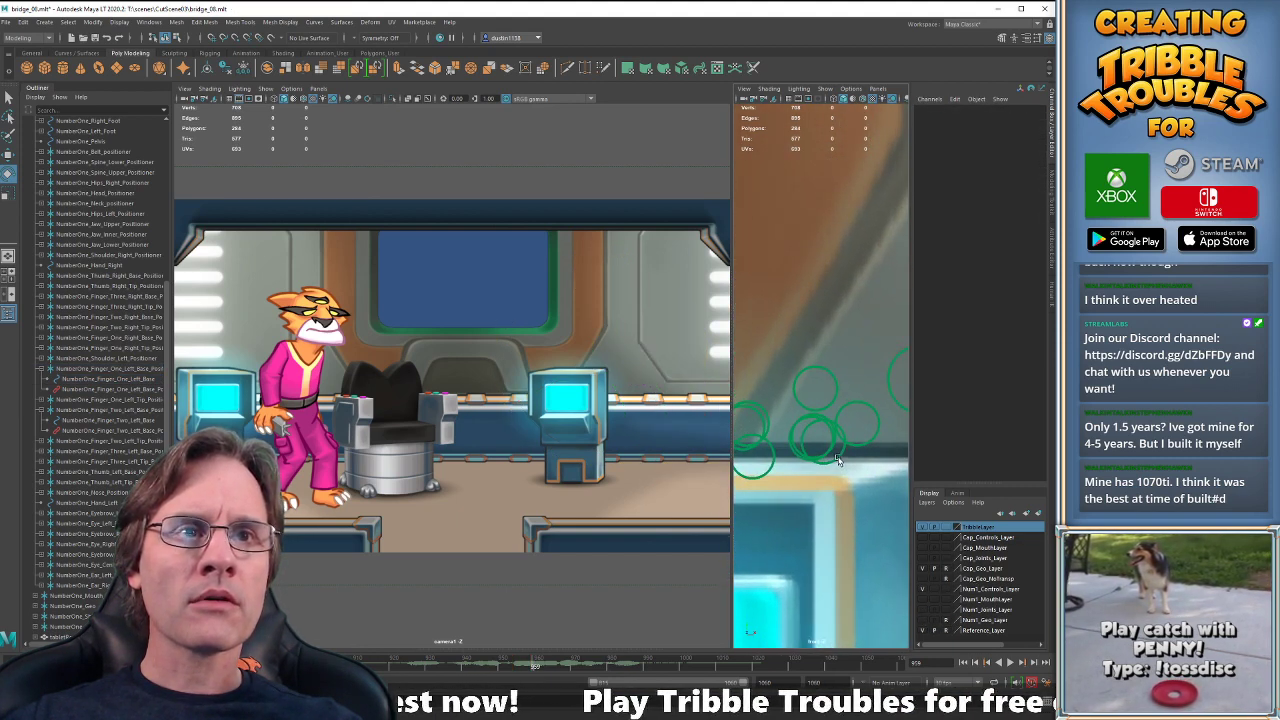
pyautogui.click(836, 458)
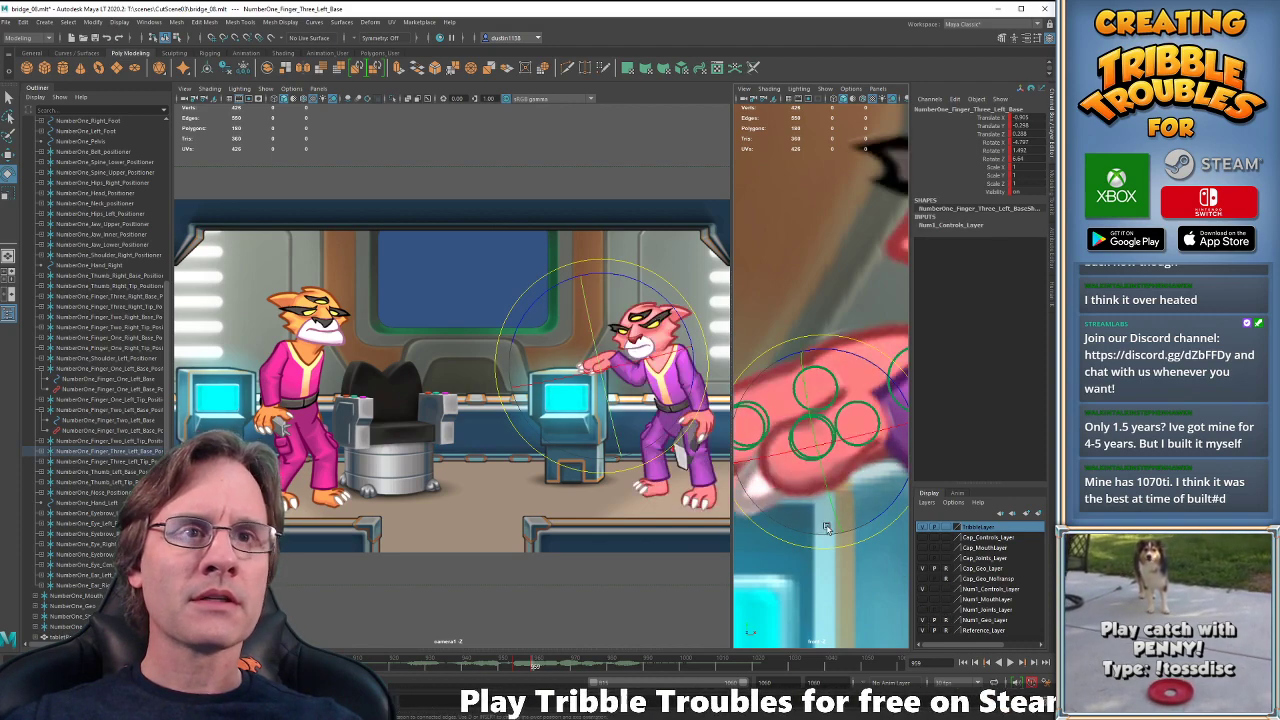
pyautogui.keyDown('alt'); pyautogui.moveTo(826, 527); pyautogui.dragTo(856, 531, button='middle'); pyautogui.keyUp('alt')
pyautogui.moveTo(849, 551); pyautogui.dragTo(880, 390)
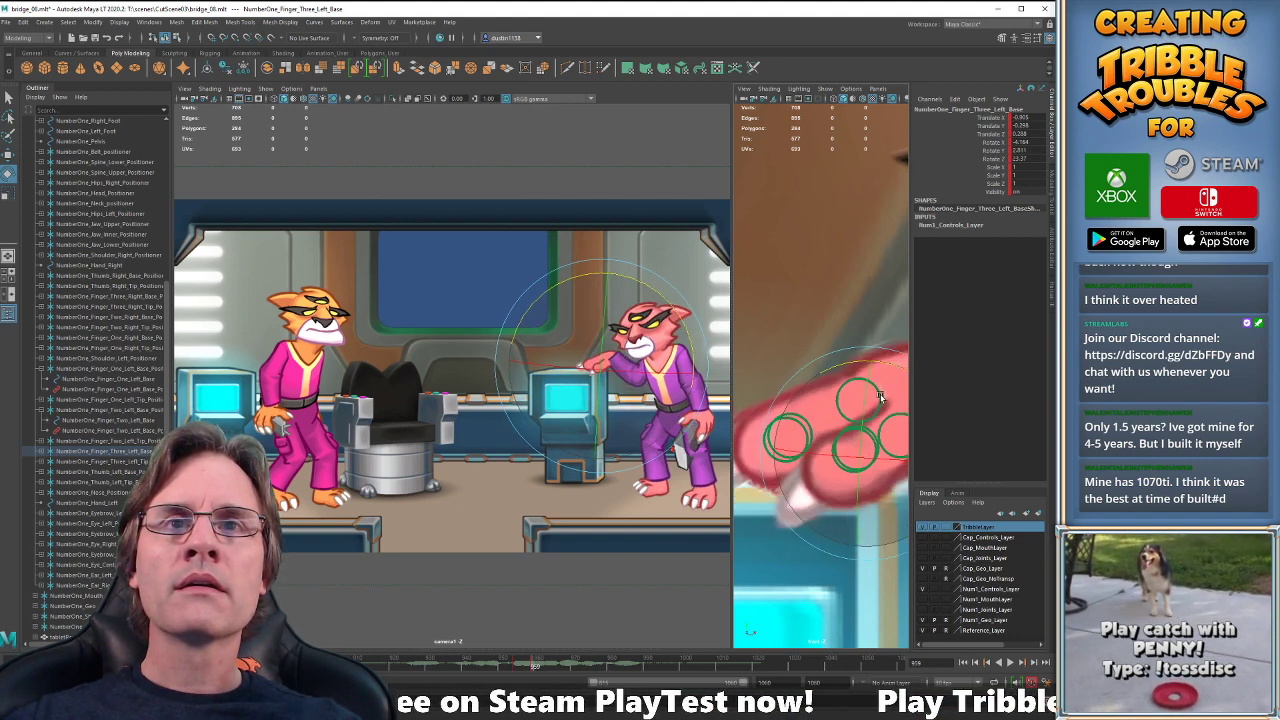
# - Rotate Number One's left thumb base control at frame 959 so the thumb points further down, and select the left hand control
pyautogui.keyDown('alt'); pyautogui.moveTo(850, 434); pyautogui.dragTo(793, 394, button='middle'); pyautogui.keyUp('alt')
pyautogui.press('w')
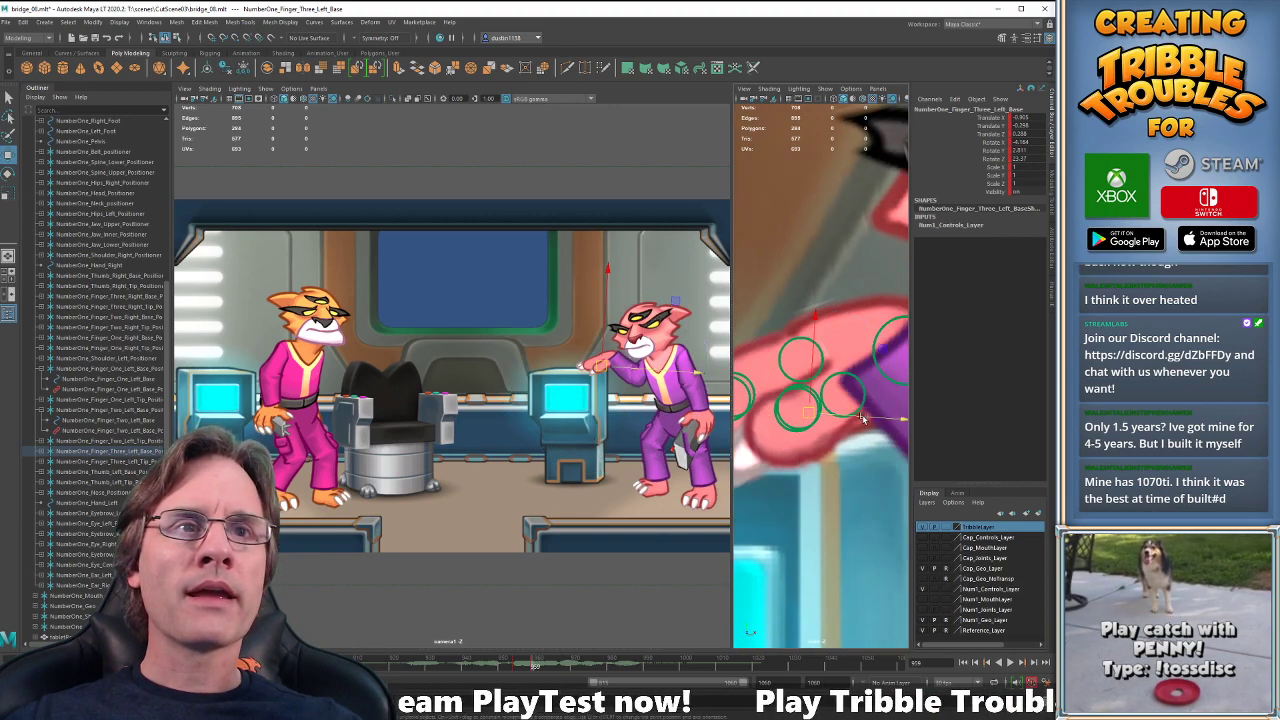
pyautogui.click(846, 409)
pyautogui.press('e')
pyautogui.moveTo(565, 443); pyautogui.dragTo(628, 467)
pyautogui.press('w')
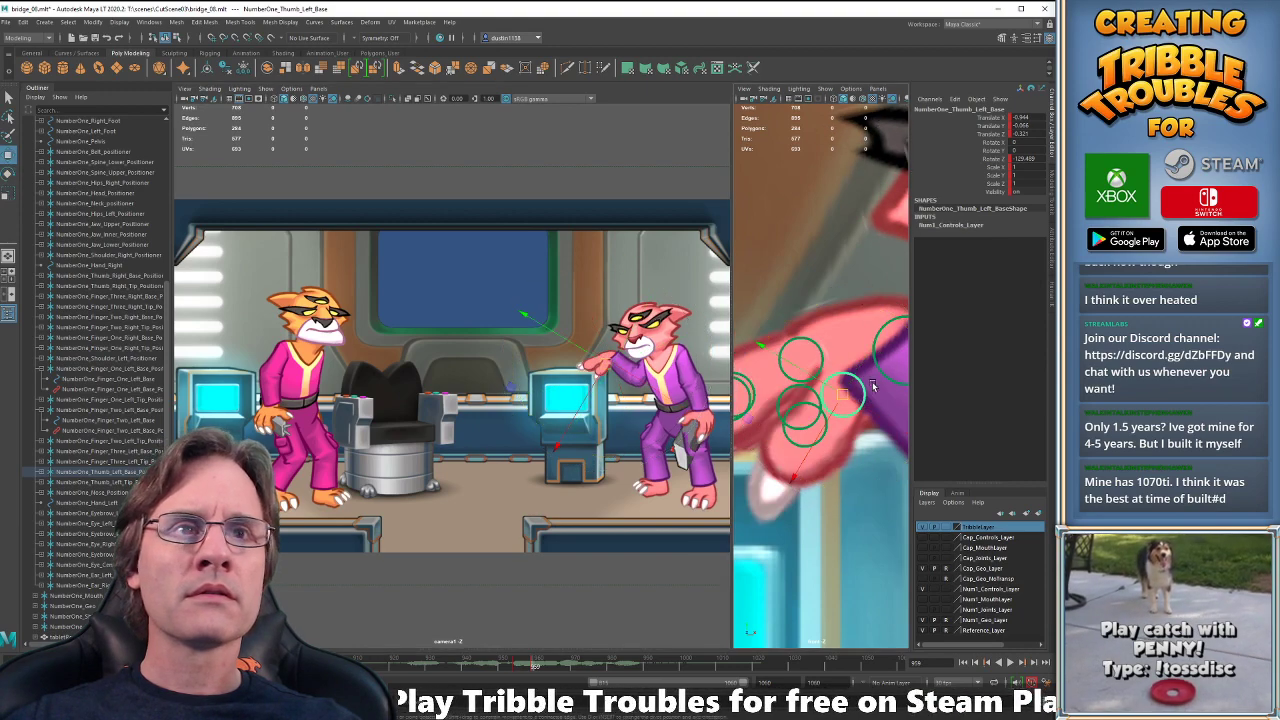
pyautogui.click(878, 372)
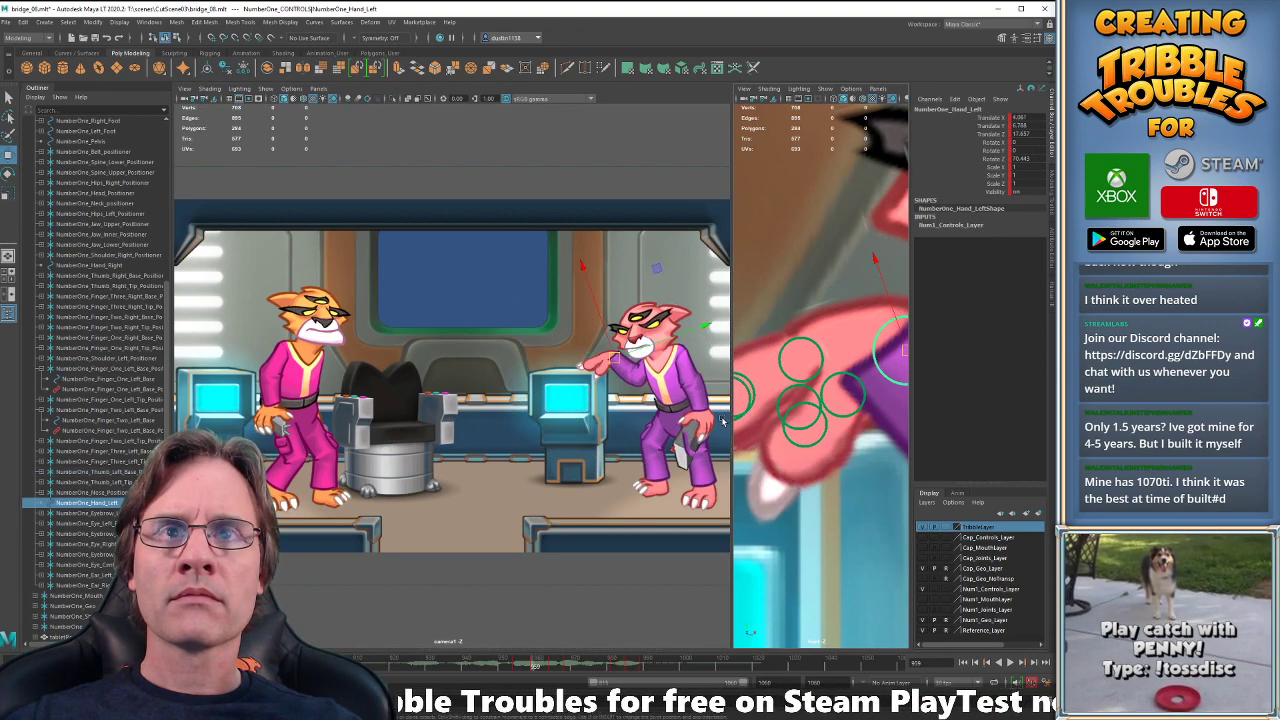
# - Try to rotate the base controls of Number One's left fingers one and two at frame 954
pyautogui.press('.')
pyautogui.press('.')
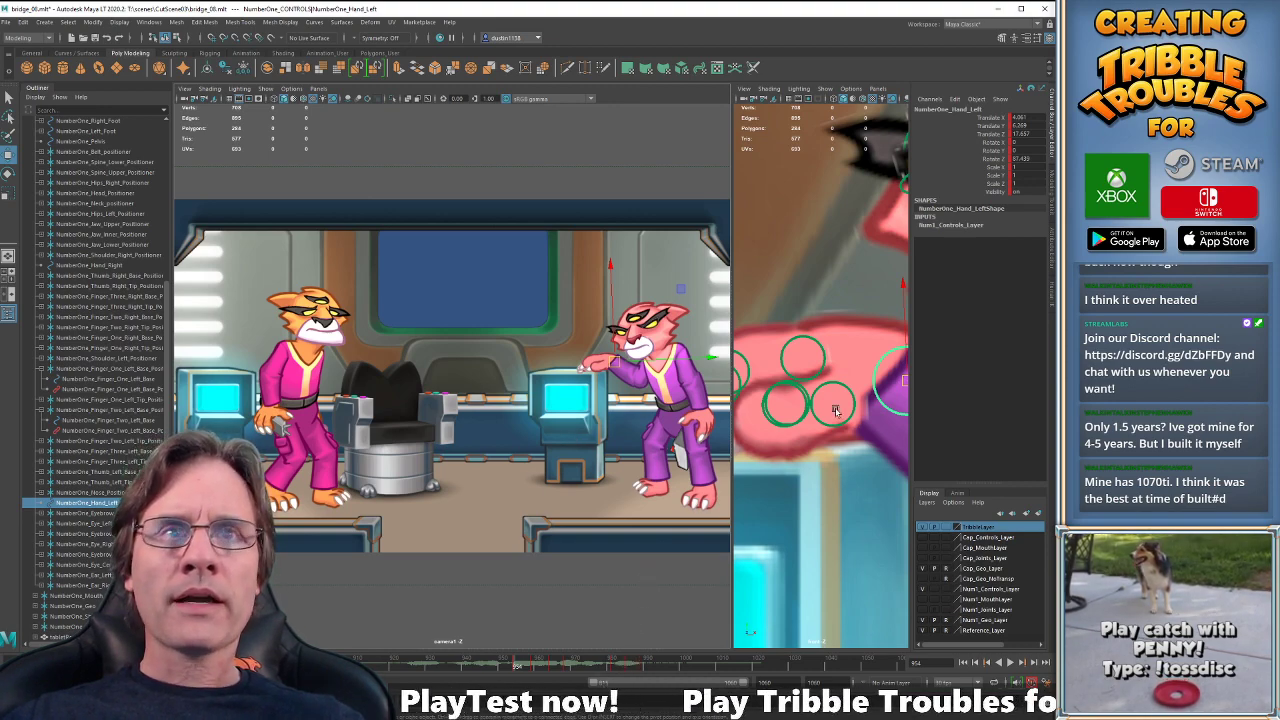
pyautogui.click(814, 341)
pyautogui.press('e')
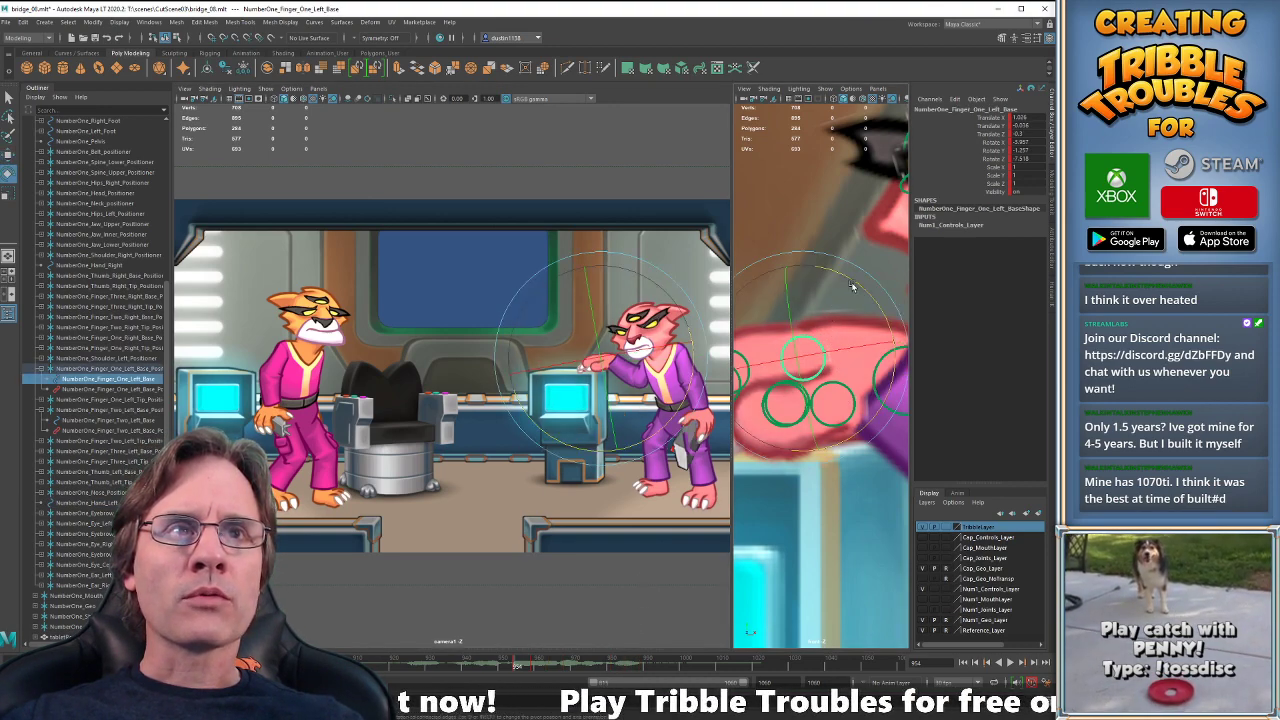
pyautogui.moveTo(862, 288); pyautogui.dragTo(800, 400)
pyautogui.press('w')
pyautogui.click(776, 472)
pyautogui.click(802, 391)
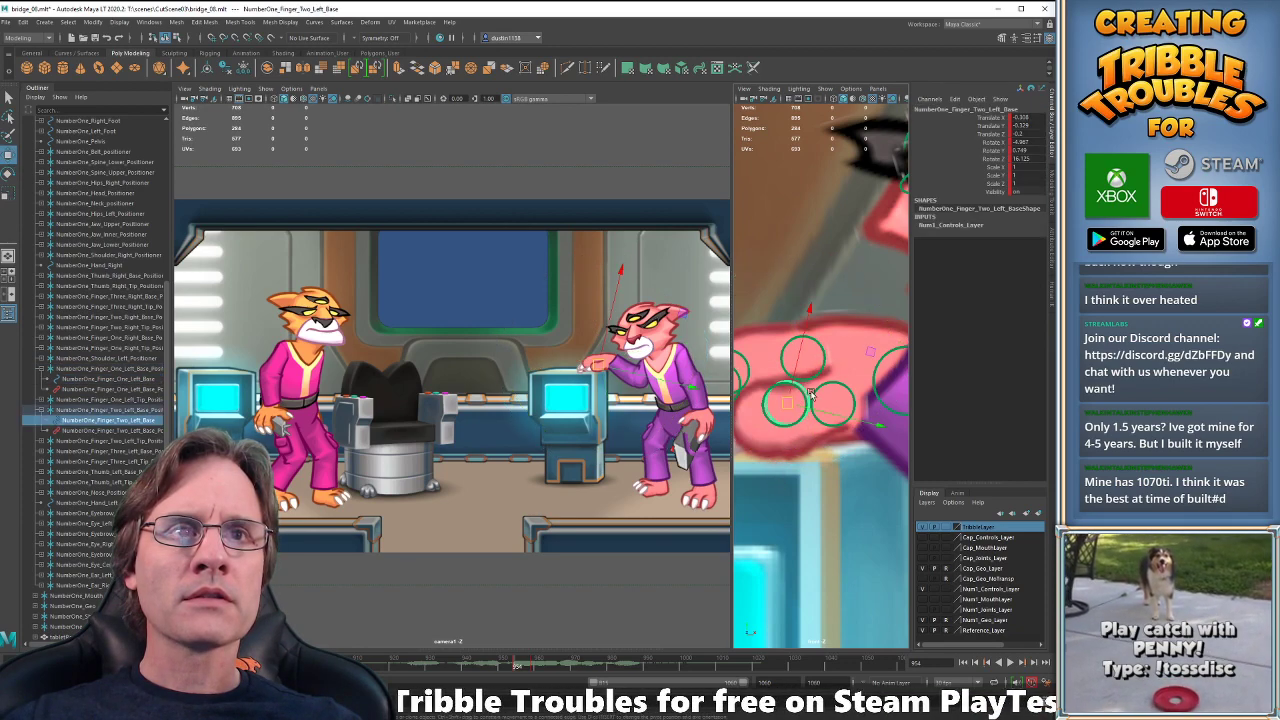
pyautogui.press('e')
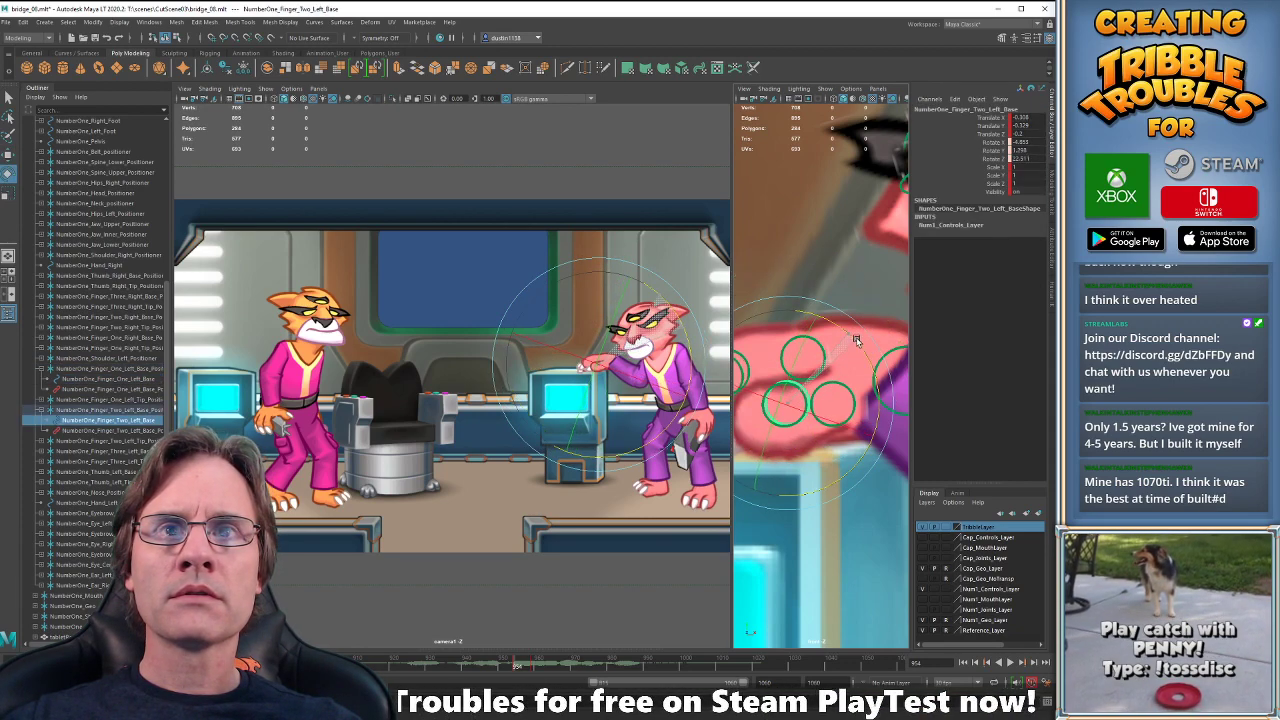
pyautogui.keyDown('alt'); pyautogui.moveTo(845, 521); pyautogui.dragTo(836, 510, button='middle'); pyautogui.keyUp('alt')
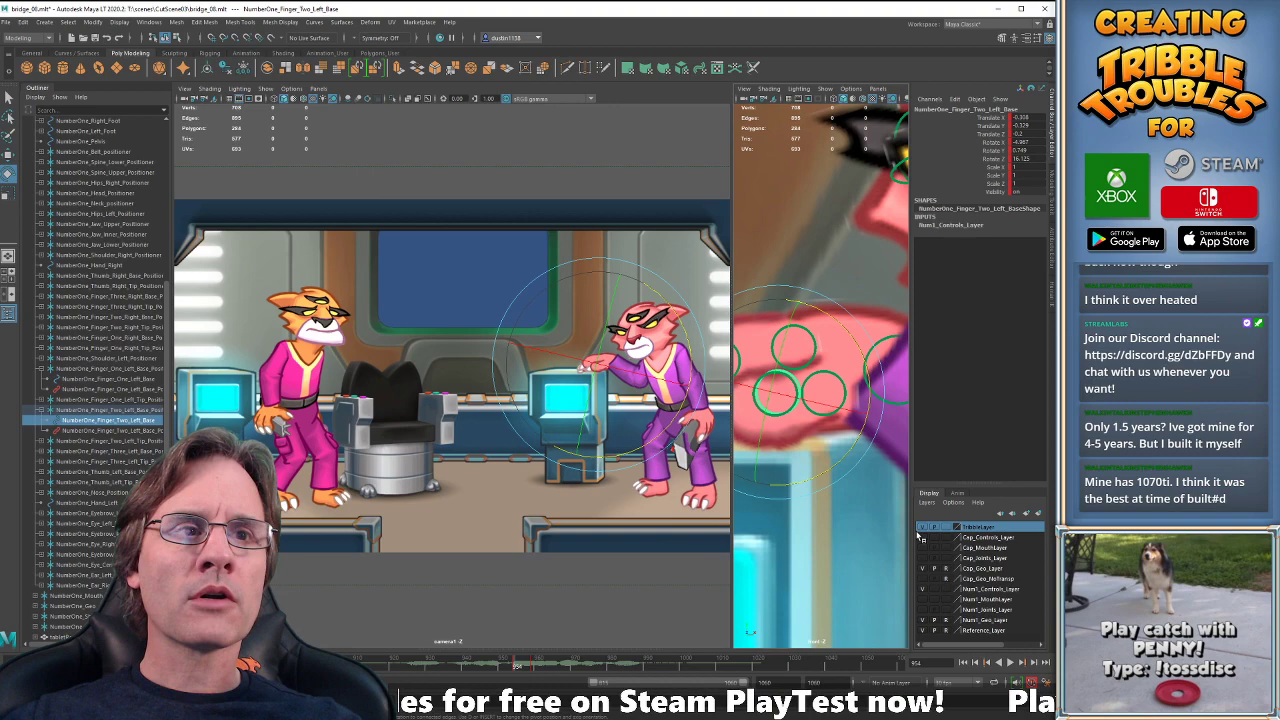
# - Hide the Num1_Geo_Layer briefly to pick the left finger three base control, and rotate it to about 14.66 in Rotate Z at frame 954
pyautogui.click(922, 619)
pyautogui.click(801, 424)
pyautogui.click(797, 417)
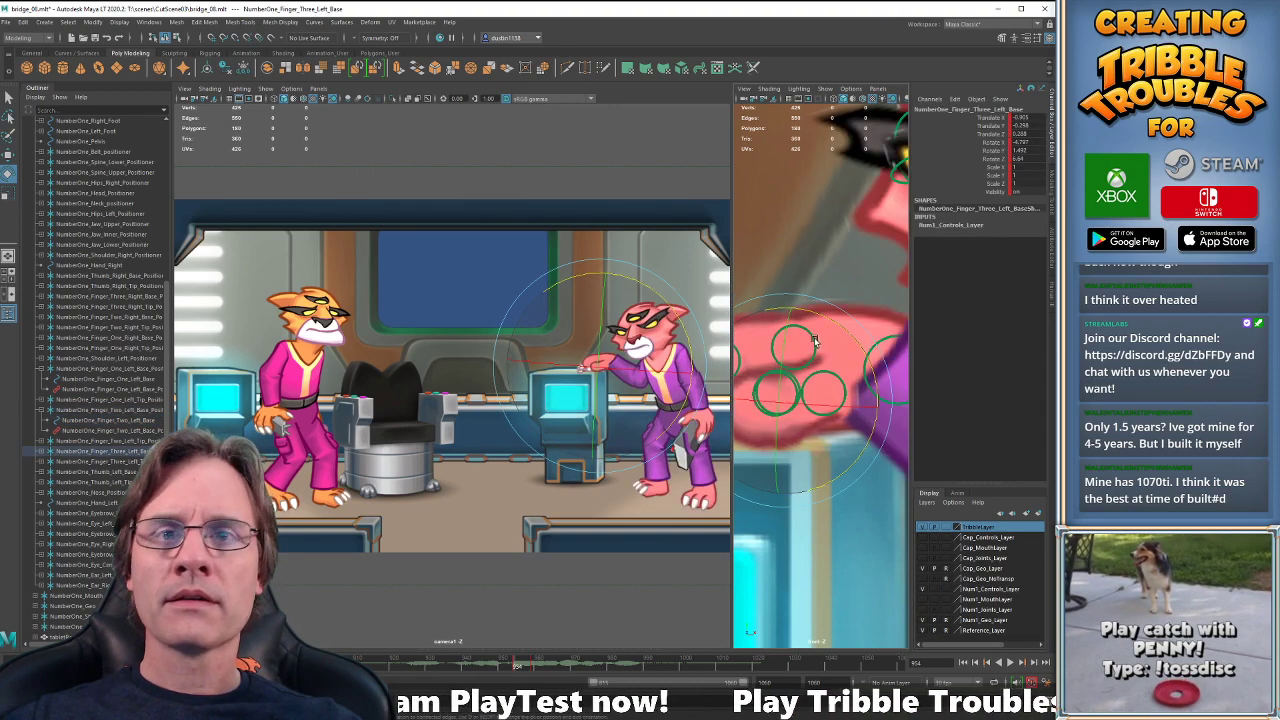
pyautogui.moveTo(826, 320); pyautogui.dragTo(831, 324)
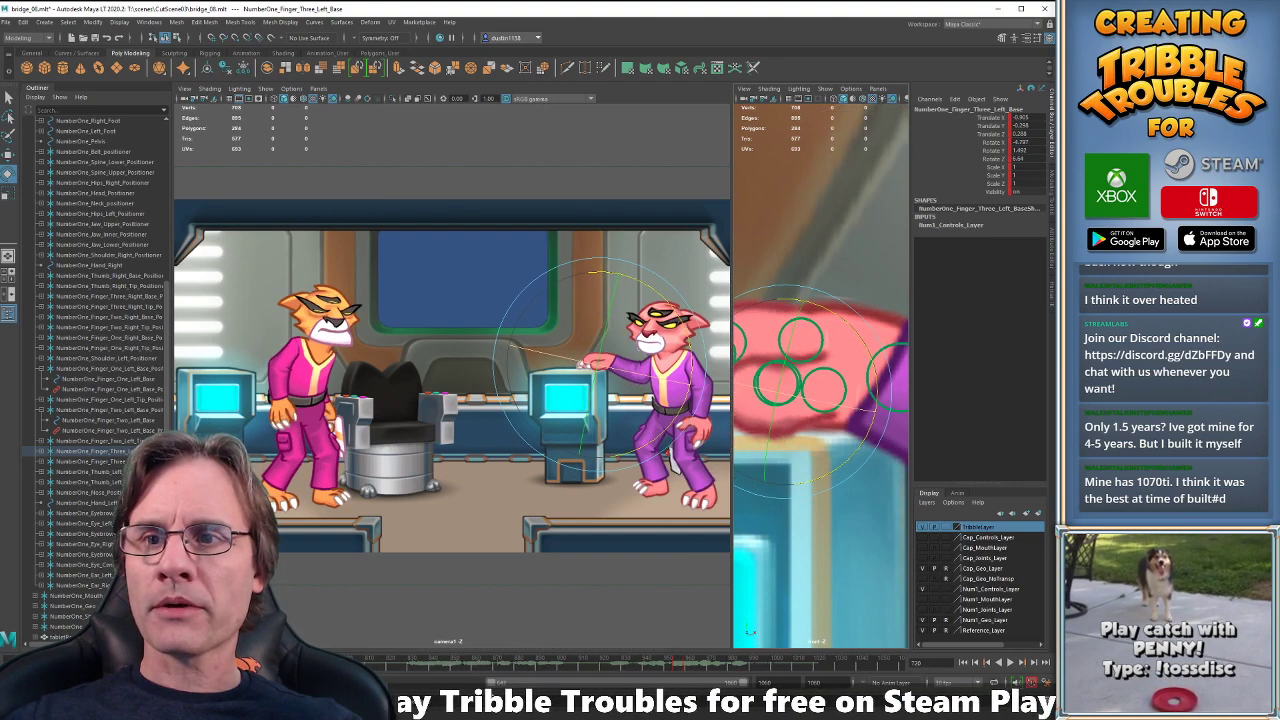
# - Copy the left finger three base key at frame 954, paste it at the earlier key, and compare the neighbouring keys
pyautogui.rightClick(678, 667)
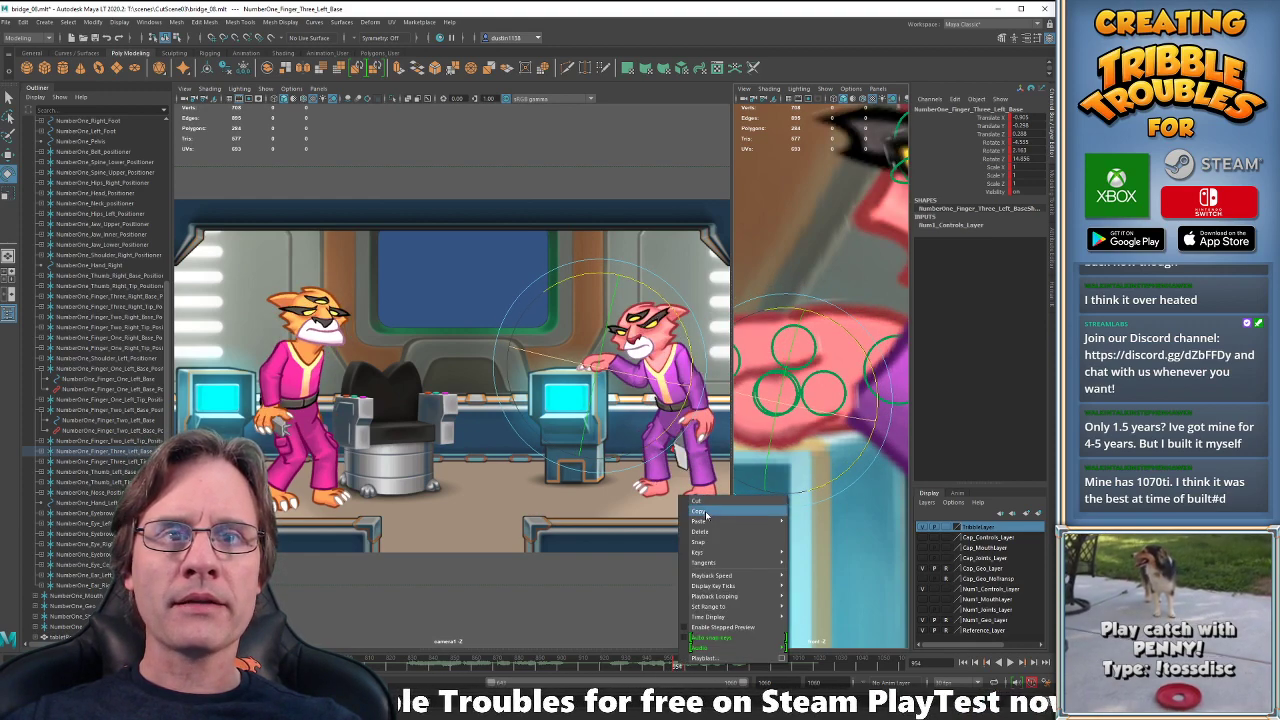
pyautogui.click(700, 514)
pyautogui.press(',')
pyautogui.rightClick(262, 661)
pyautogui.moveTo(296, 524)
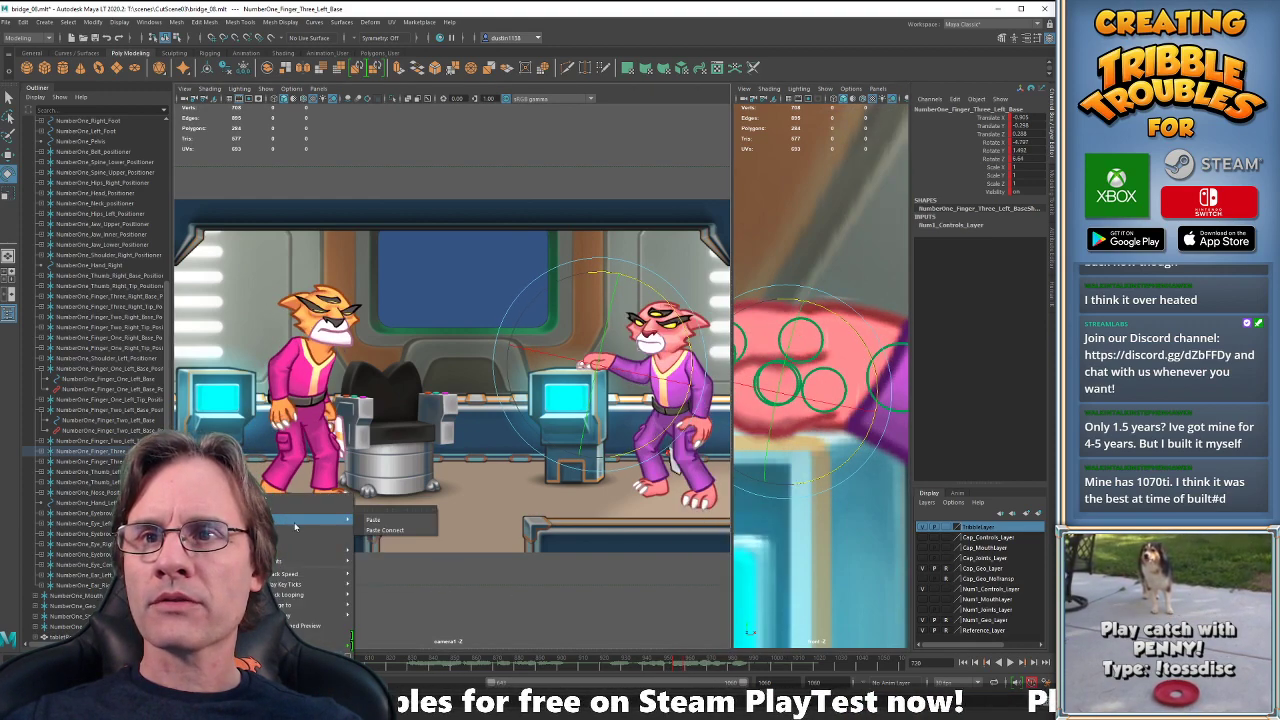
pyautogui.click(364, 521)
pyautogui.press('.')
pyautogui.press(',')
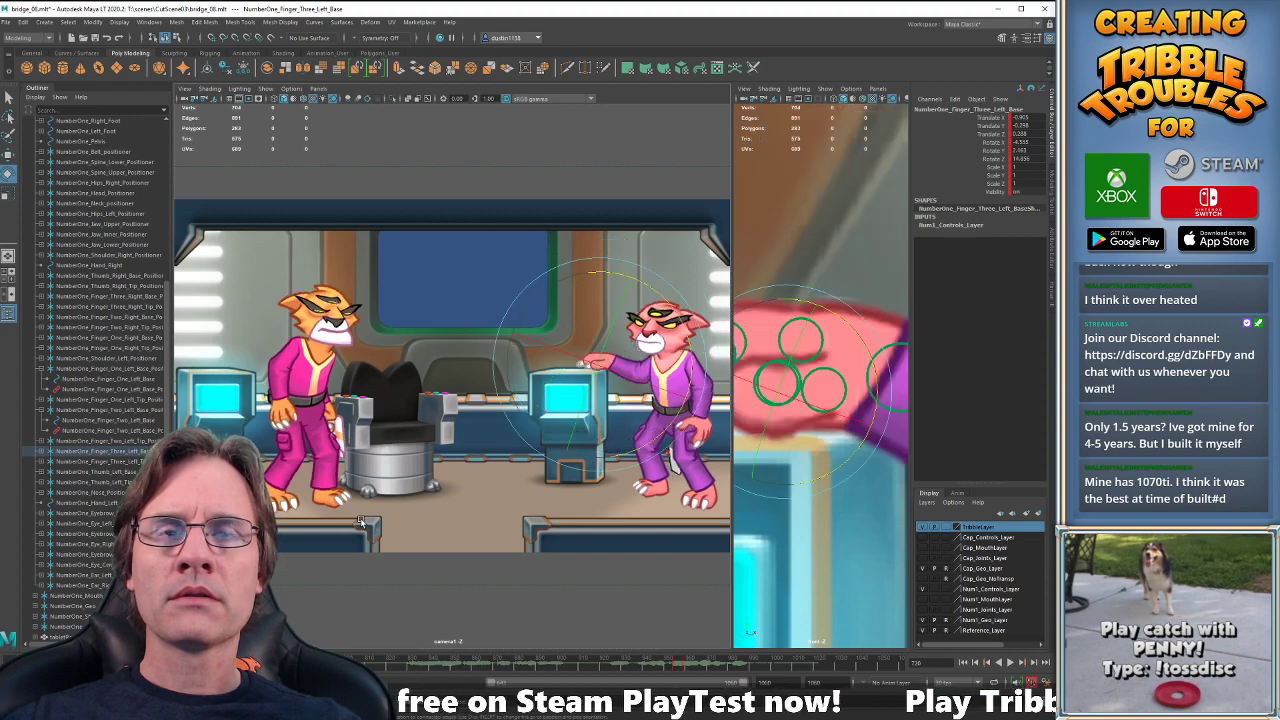
pyautogui.press('.')
pyautogui.press(',')
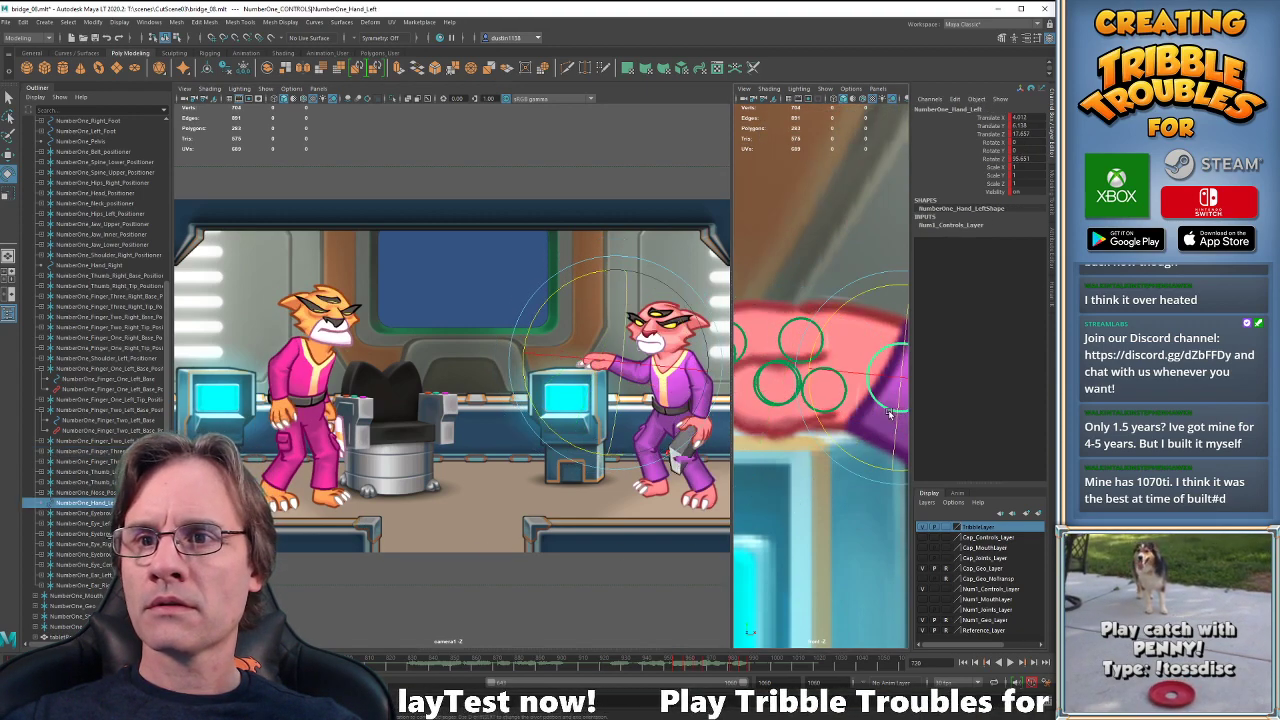
# - Isolate the left finger three base control by briefly hiding Num1_Geo_Layer, and rotate it to about 5.81 in Rotate Z at the preceding key
pyautogui.click(677, 395)
pyautogui.keyDown('alt'); pyautogui.moveTo(752, 311); pyautogui.dragTo(791, 302, button='middle'); pyautogui.keyUp('alt')
pyautogui.moveTo(768, 292); pyautogui.dragTo(897, 465)
pyautogui.press('f')
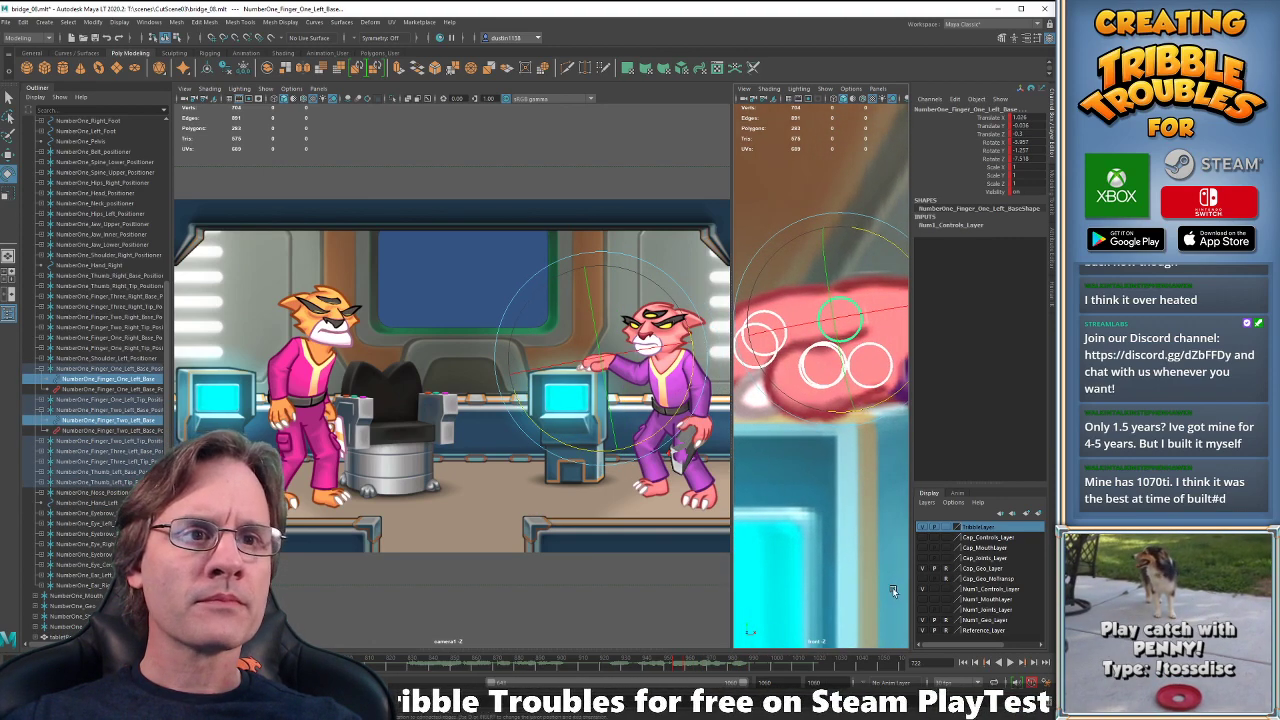
pyautogui.click(923, 620)
pyautogui.click(840, 403)
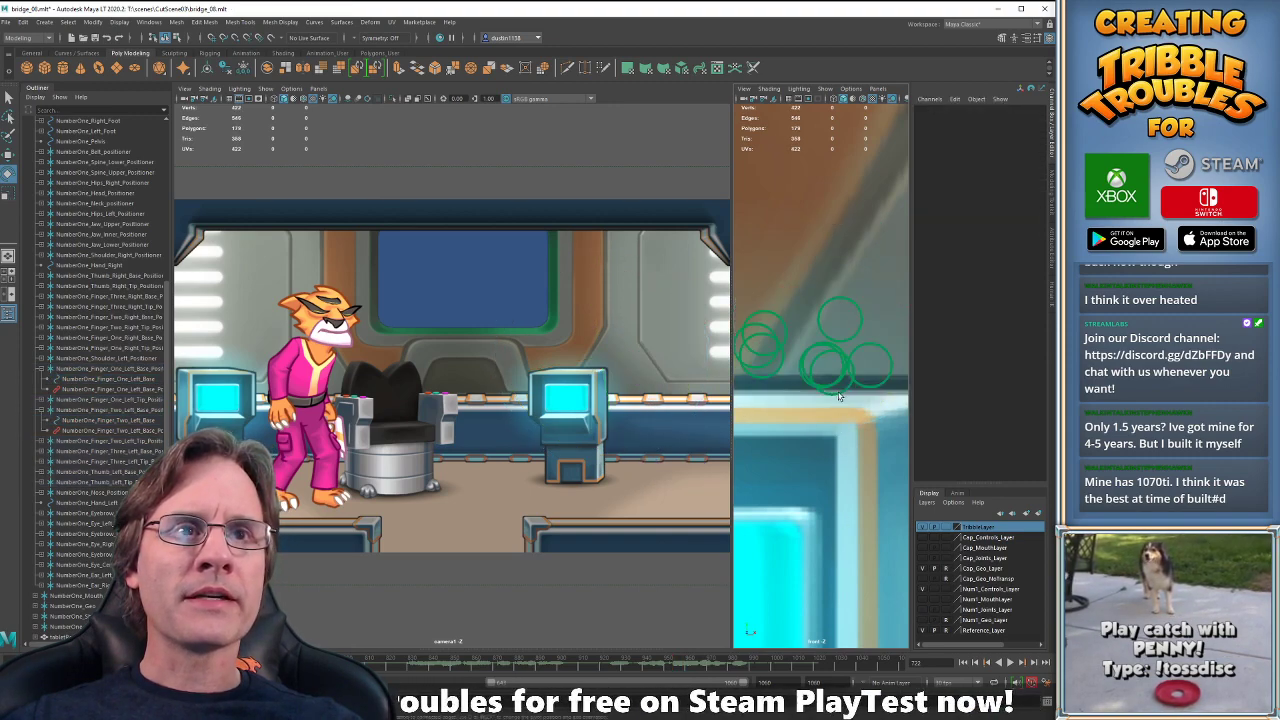
pyautogui.click(836, 384)
pyautogui.click(923, 620)
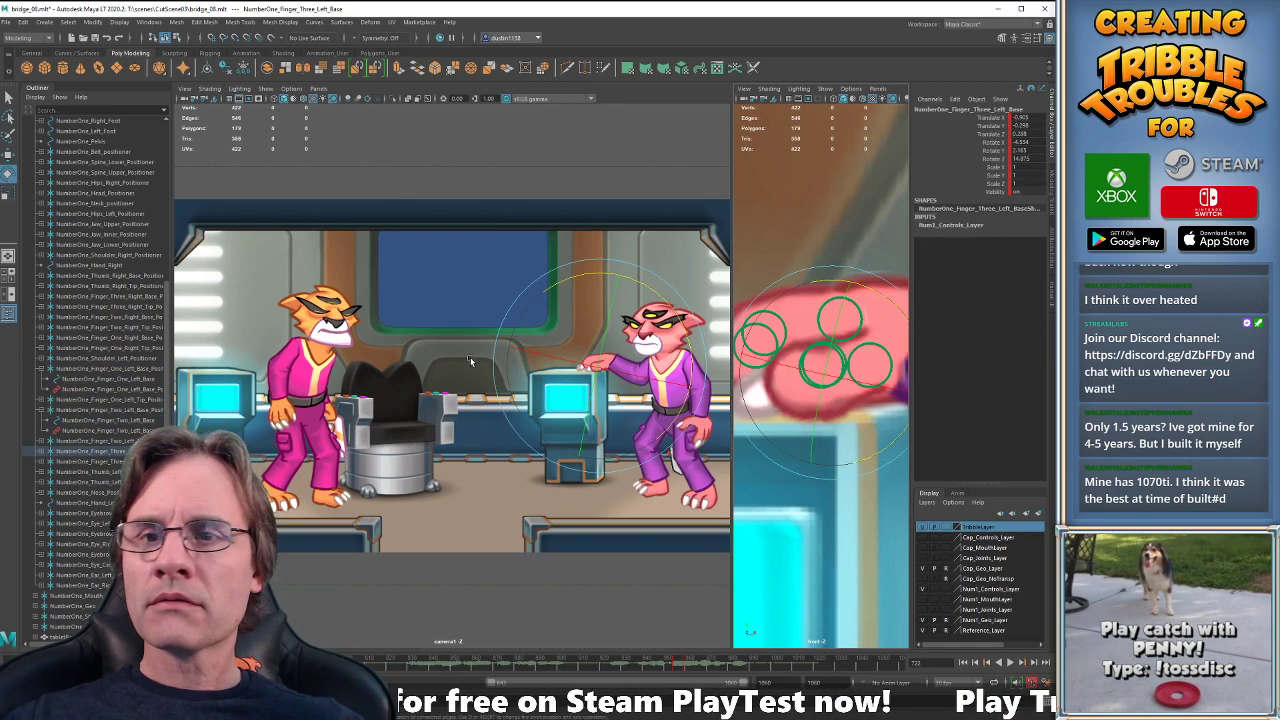
pyautogui.press(',')
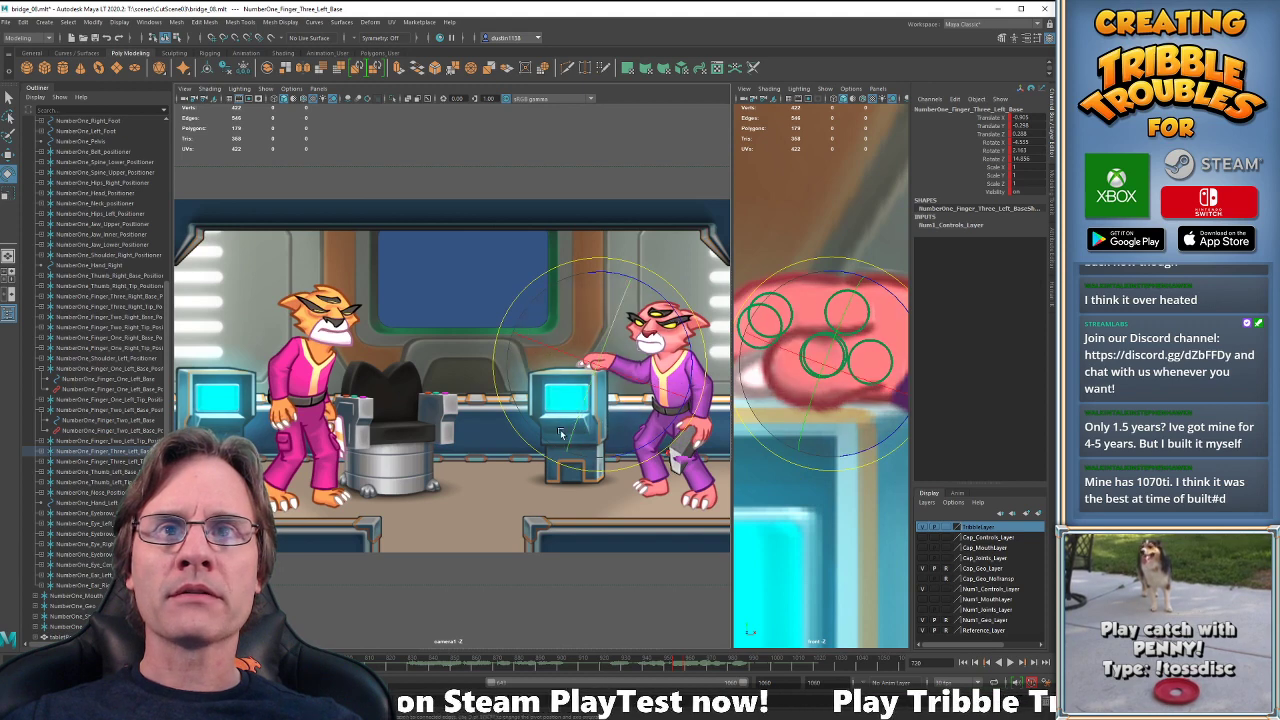
pyautogui.moveTo(638, 447)
pyautogui.mouseDown()
pyautogui.moveTo(636, 432)
pyautogui.moveTo(655, 441)
pyautogui.mouseUp()
pyautogui.press('w')
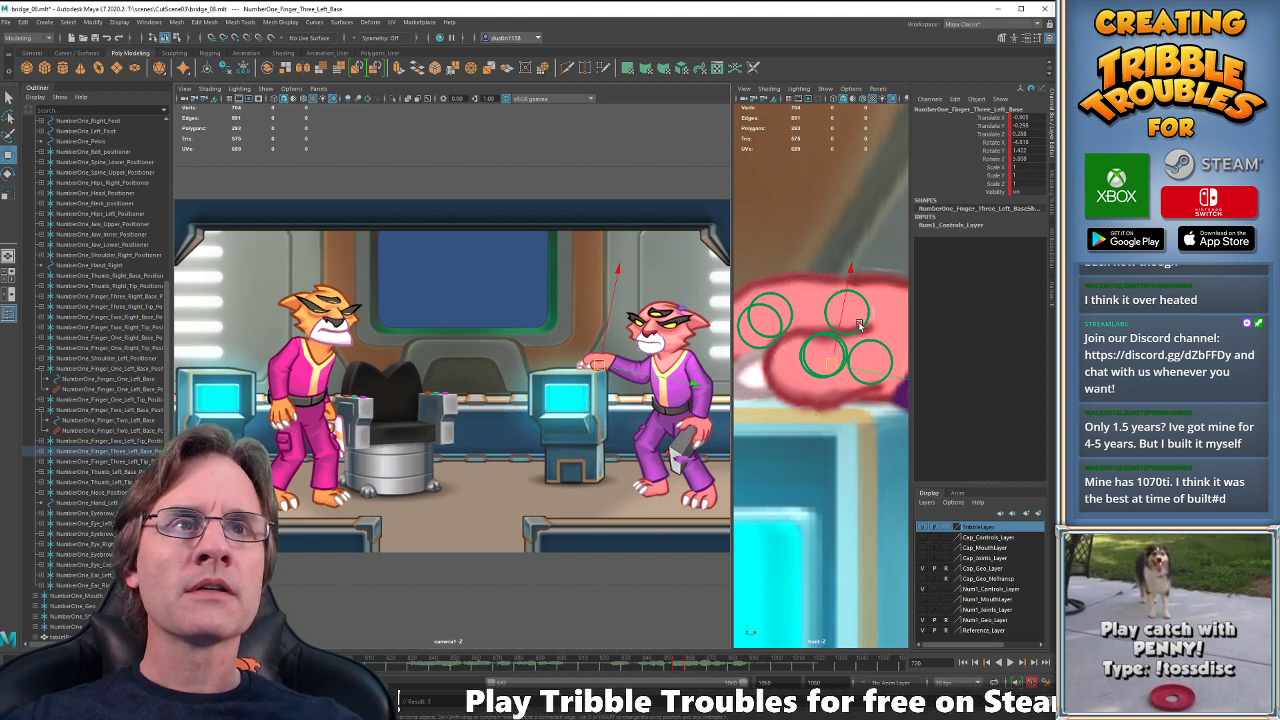
# - Rotate the left finger two base to about 8.07 in Rotate Z and adjust the finger one base rotation at the same key
pyautogui.click(841, 345)
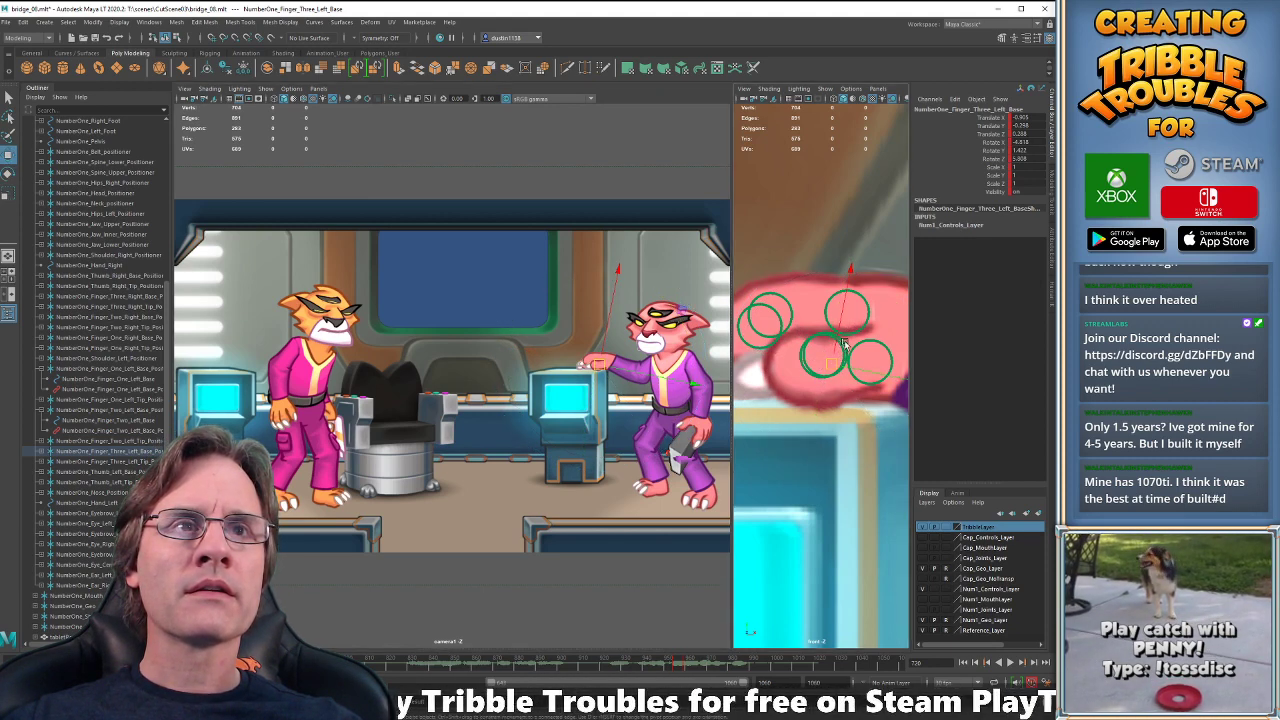
pyautogui.press('e')
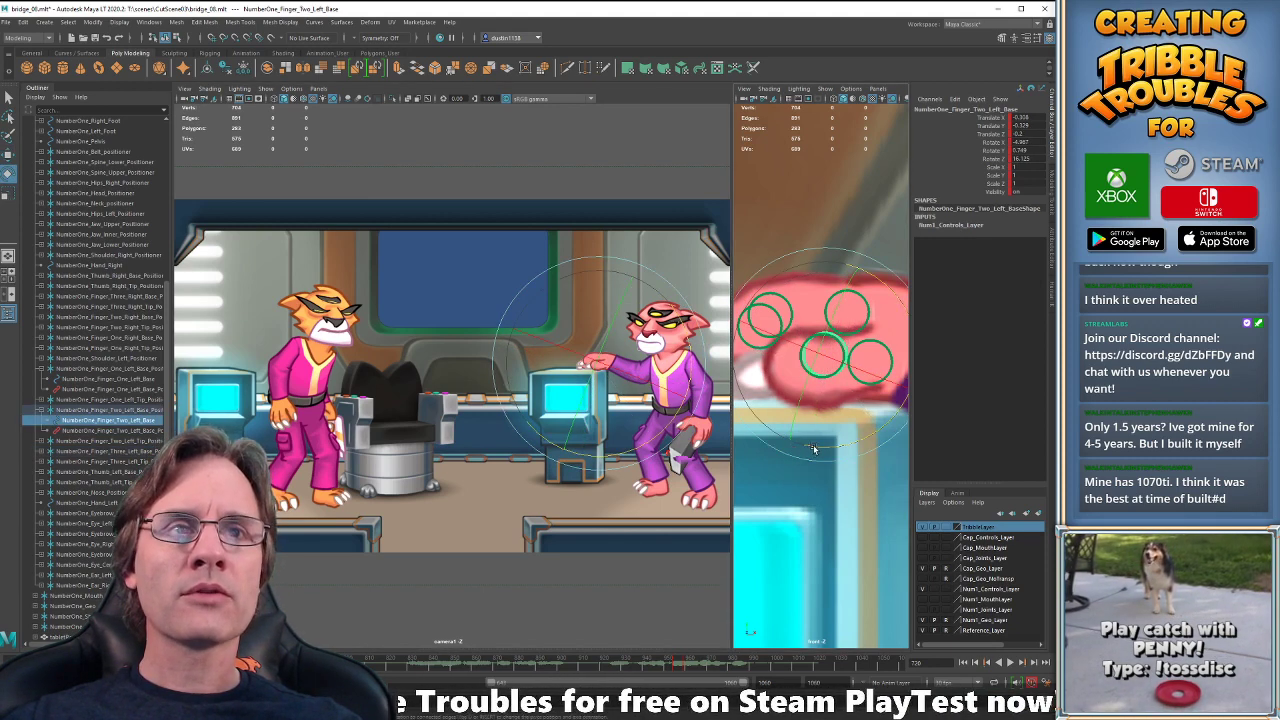
pyautogui.moveTo(814, 448); pyautogui.dragTo(824, 445)
pyautogui.press('w')
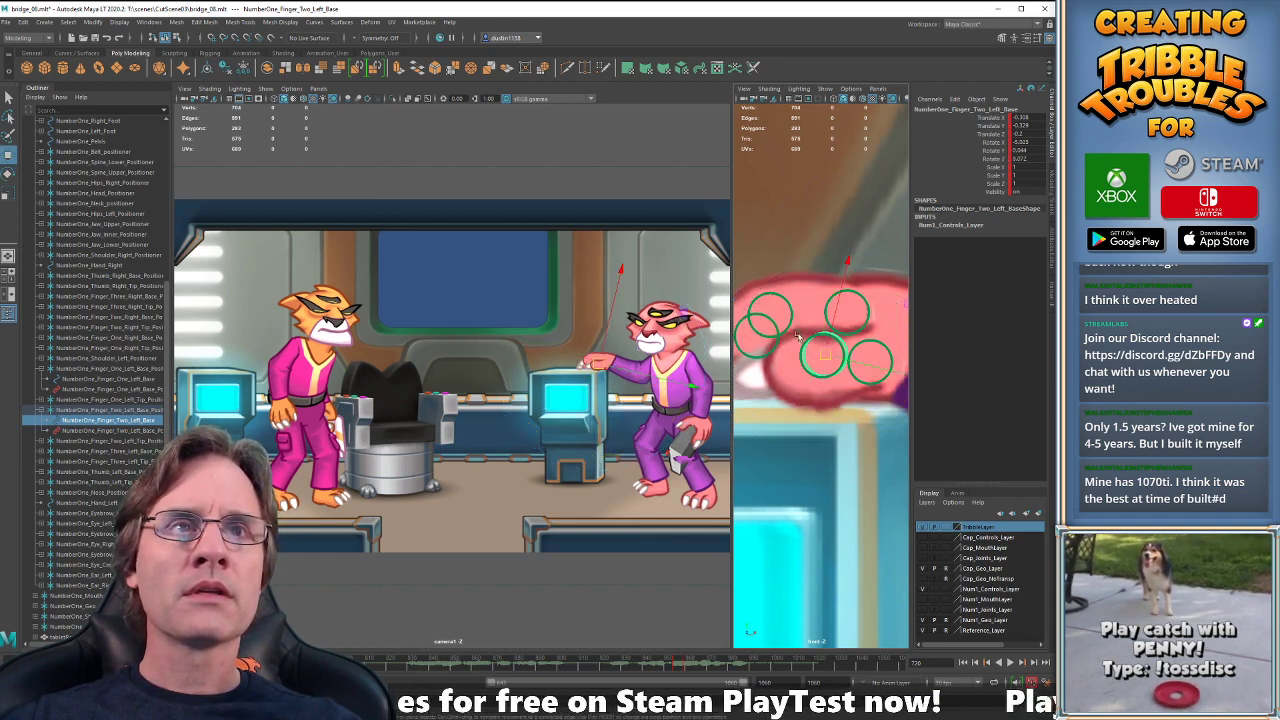
pyautogui.click(864, 334)
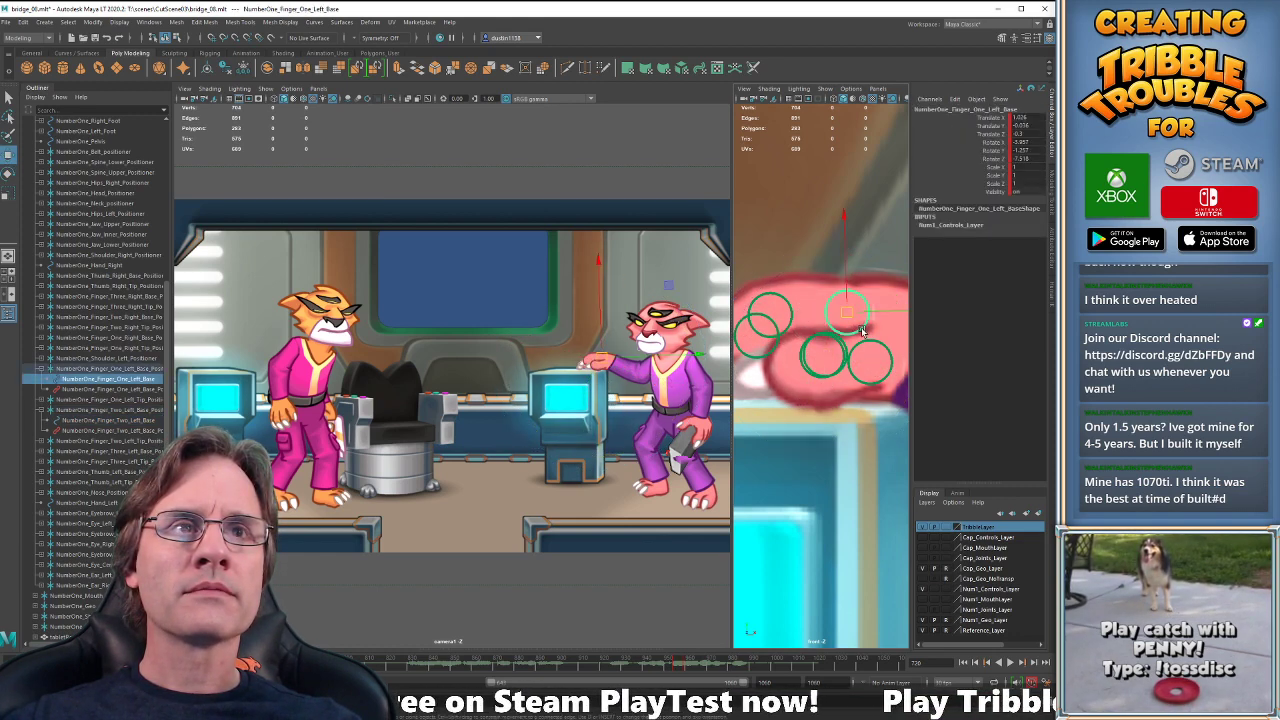
pyautogui.press('e')
pyautogui.moveTo(834, 405); pyautogui.dragTo(797, 376)
# - Review the left hand's finger motion by stepping through the keys and playing back the animation
pyautogui.press(',')
pyautogui.press(',')
pyautogui.press(',')
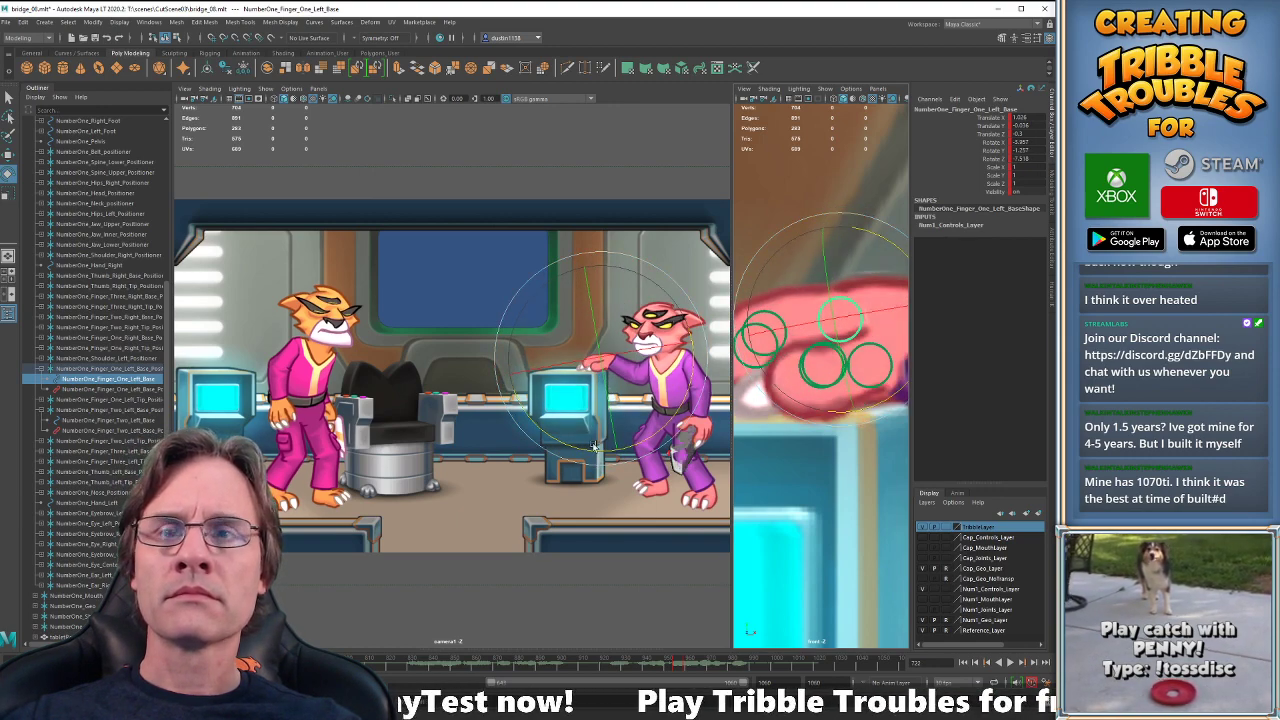
pyautogui.hotkey('alt', 'v')
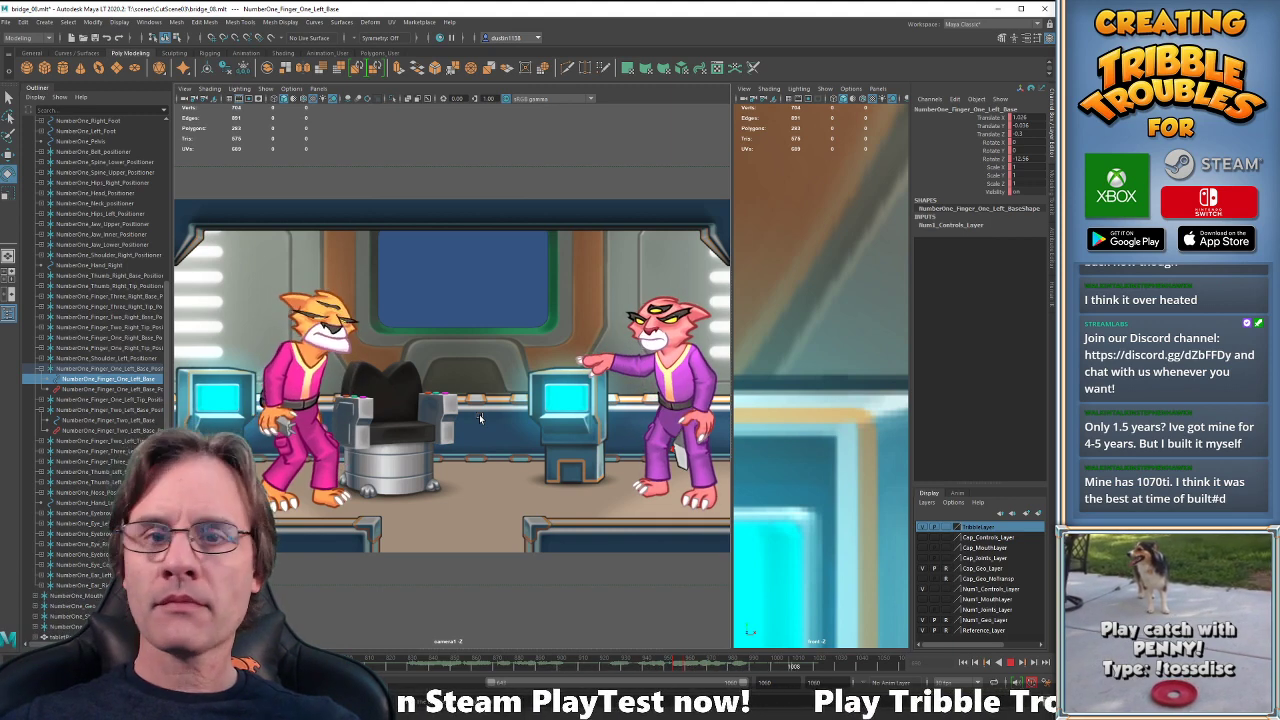
pyautogui.hotkey('alt', 'v')
# - Rotate Number One's left thumb base control to about -92.5 in Rotate Z at frame 959
pyautogui.moveTo(672, 664); pyautogui.dragTo(687, 664)
pyautogui.press('w')
pyautogui.click(866, 452)
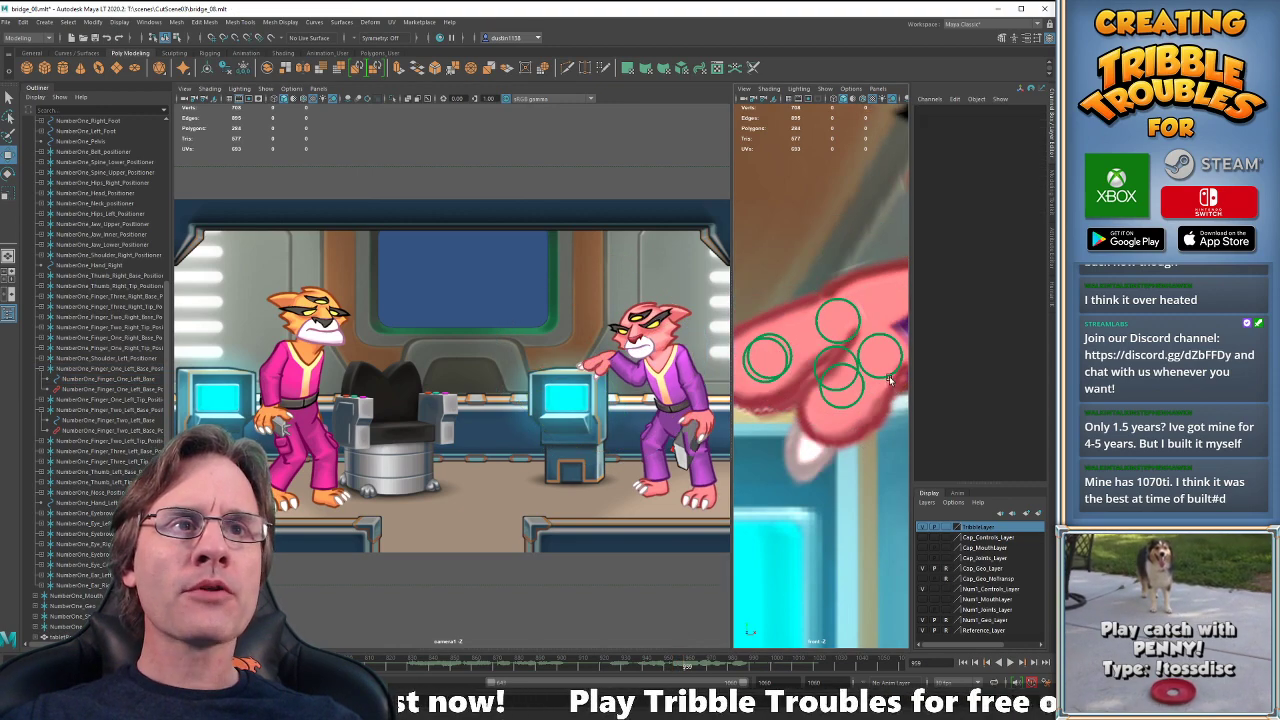
pyautogui.click(889, 375)
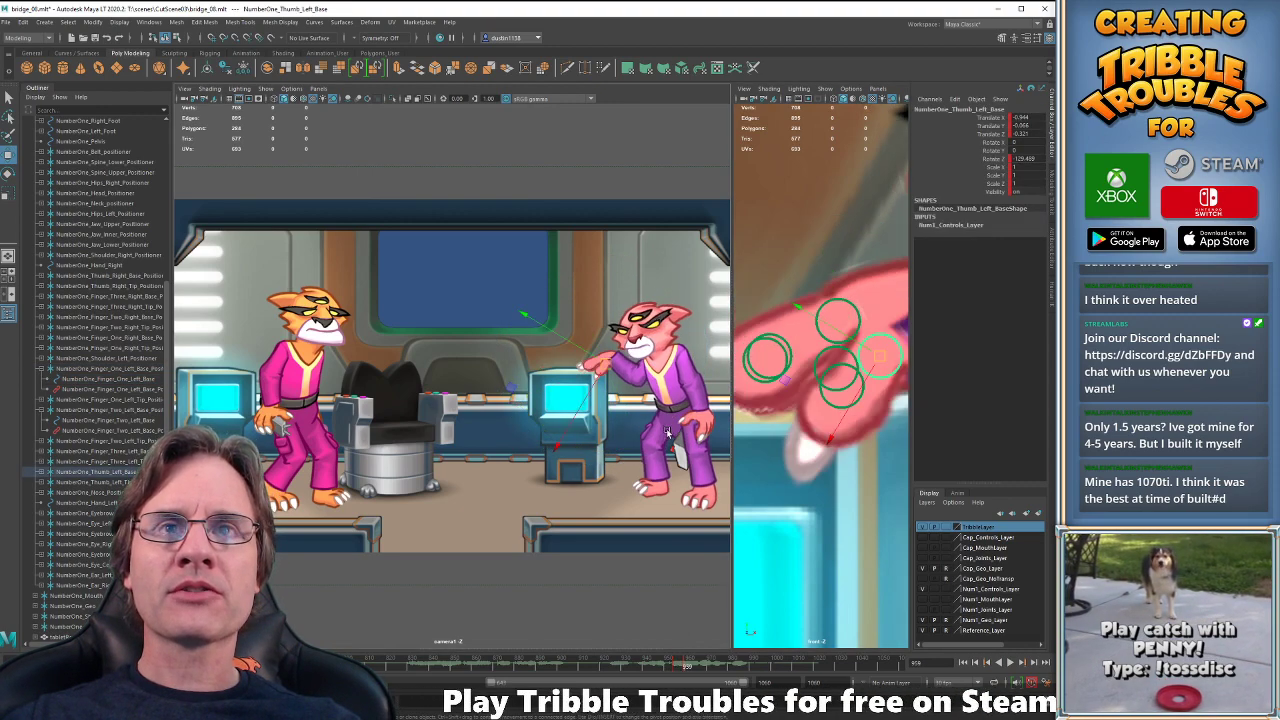
pyautogui.press('e')
pyautogui.moveTo(866, 448)
pyautogui.mouseDown()
pyautogui.moveTo(816, 428)
pyautogui.moveTo(858, 446)
pyautogui.mouseUp()
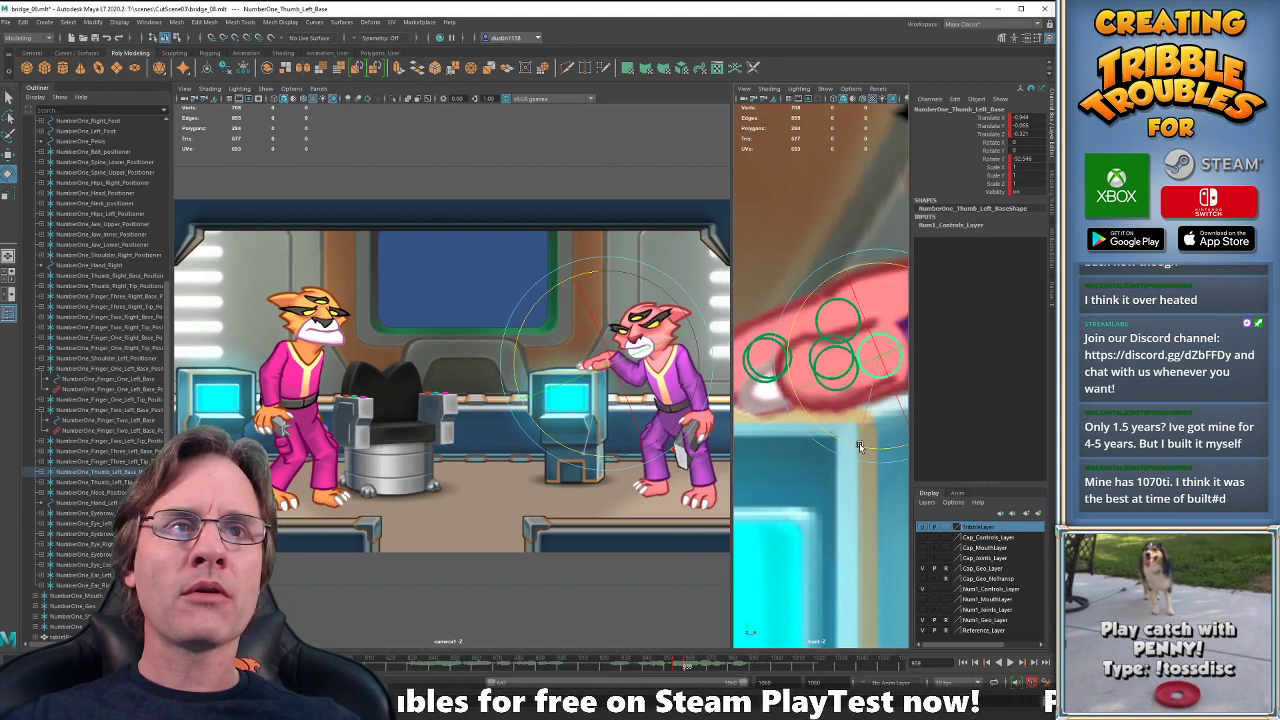
# - Rotate Number One's left thumb tip control to about 2.72 in Rotate Z at frame 959
pyautogui.click(841, 383)
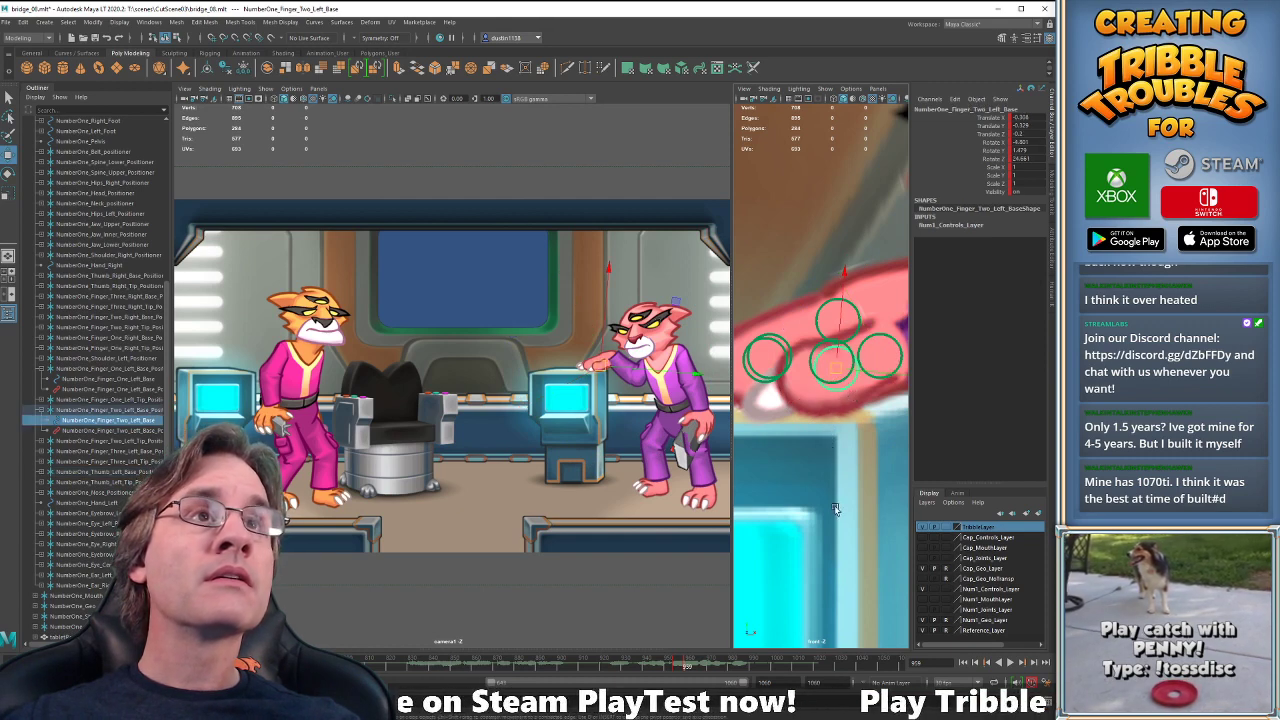
pyautogui.click(813, 358)
pyautogui.press('e')
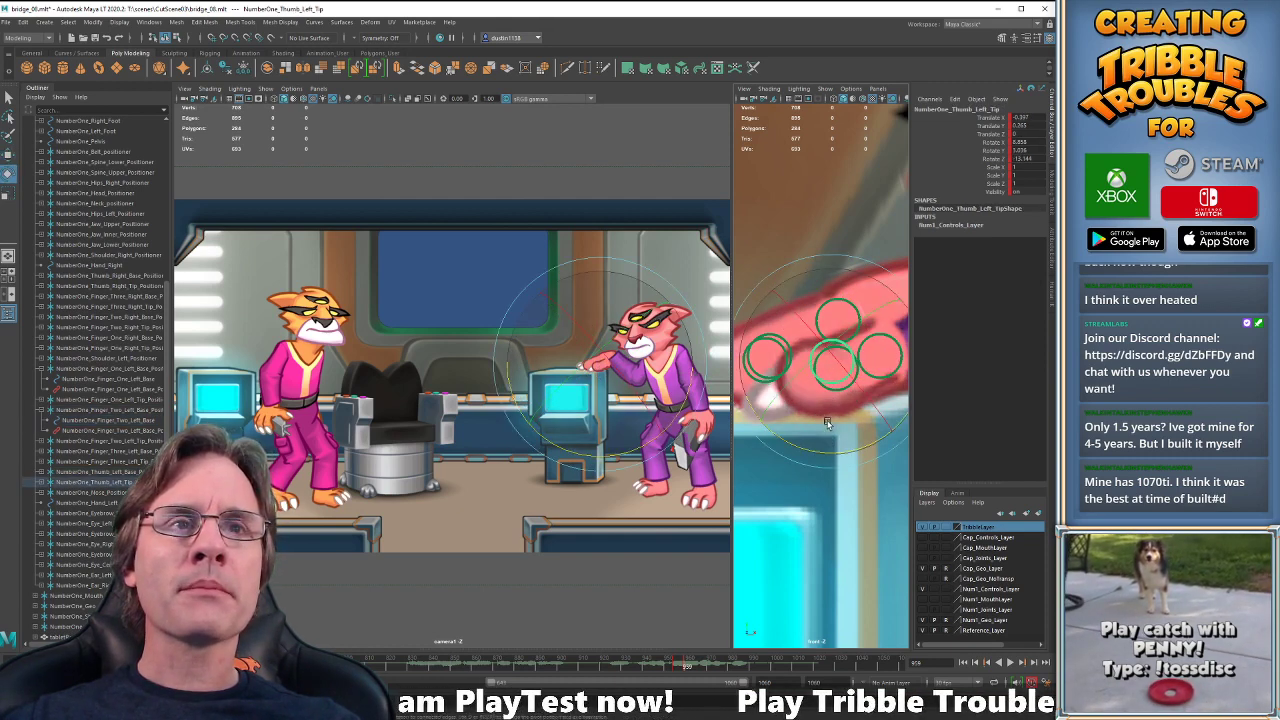
pyautogui.moveTo(832, 453); pyautogui.dragTo(810, 432)
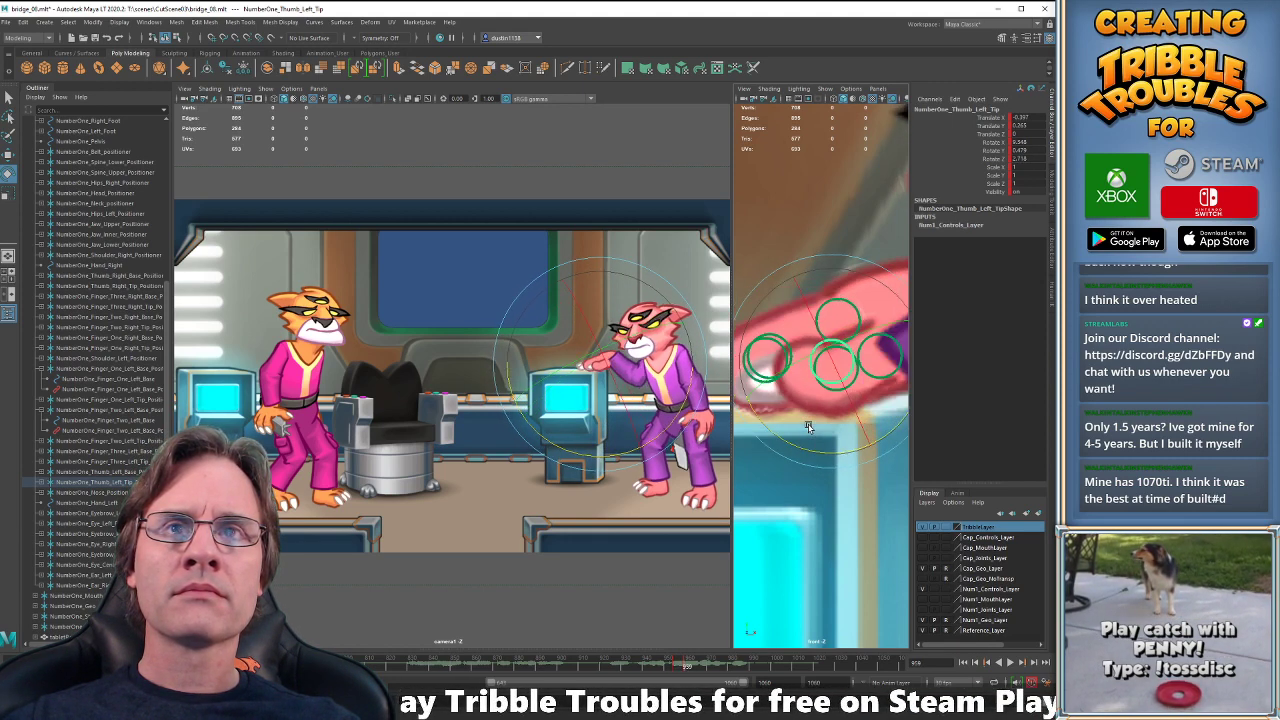
pyautogui.press('w')
# - Shift the left thumb base control slightly down and rotate it to about -90.4 in Rotate Z at frame 959
pyautogui.keyDown('alt'); pyautogui.moveTo(807, 479); pyautogui.dragTo(757, 511, button='middle'); pyautogui.keyUp('alt')
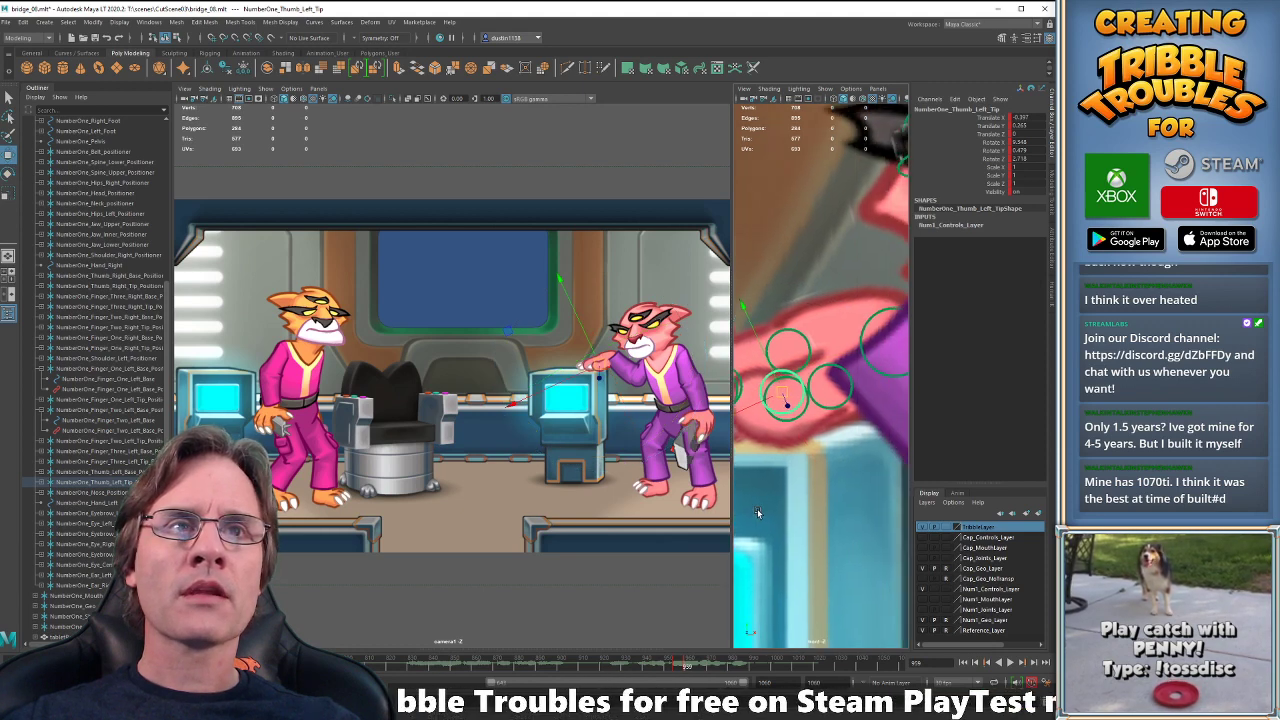
pyautogui.click(840, 407)
pyautogui.moveTo(835, 392); pyautogui.dragTo(828, 395)
pyautogui.press('e')
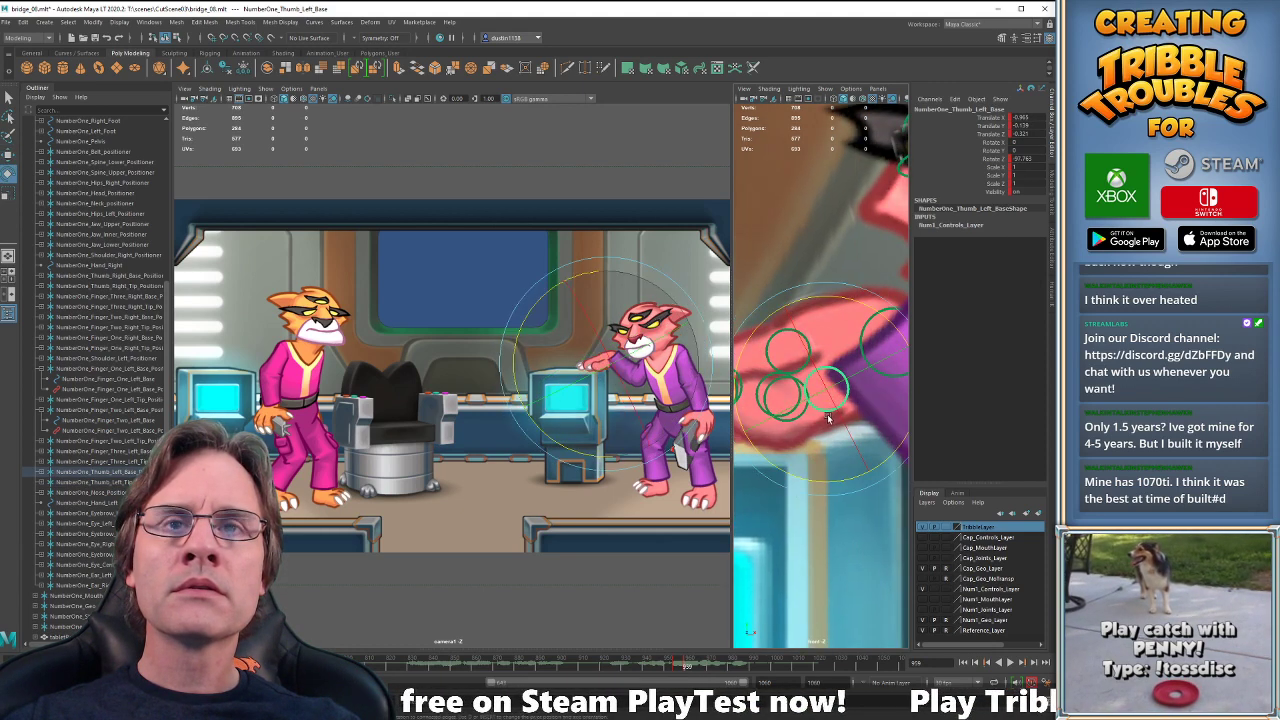
pyautogui.press('w')
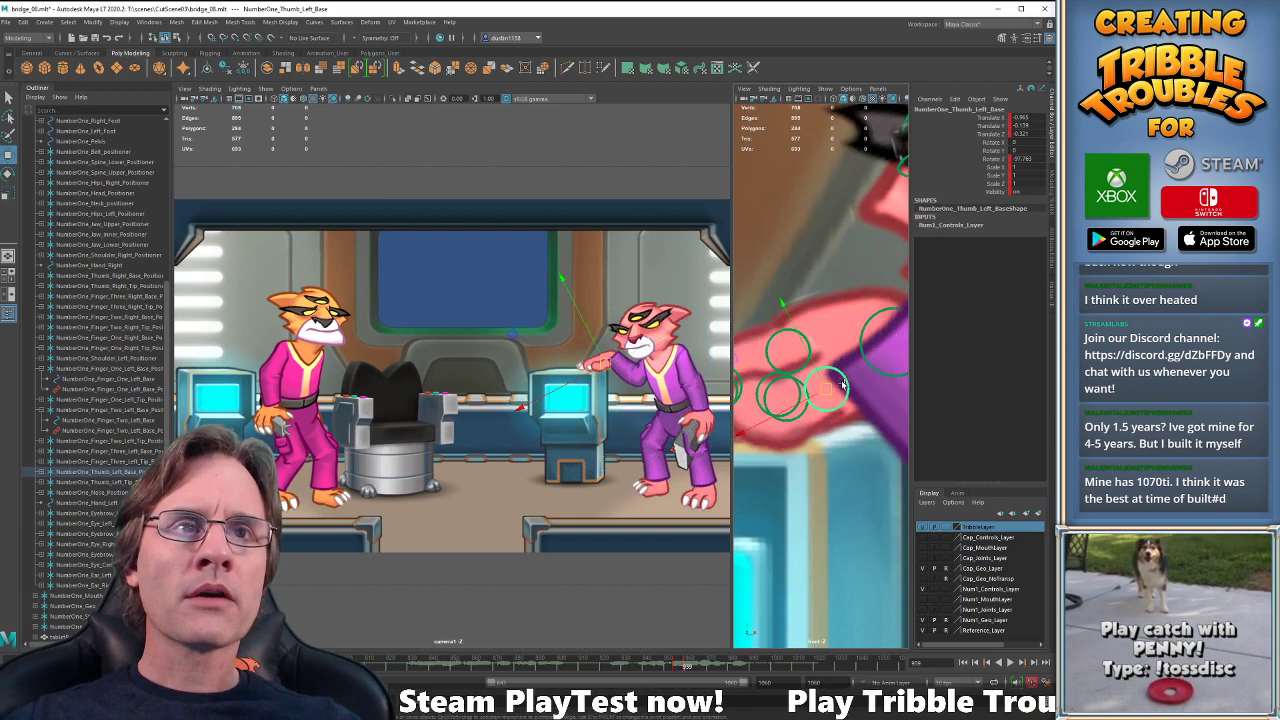
pyautogui.moveTo(826, 388); pyautogui.dragTo(828, 395)
pyautogui.press('e')
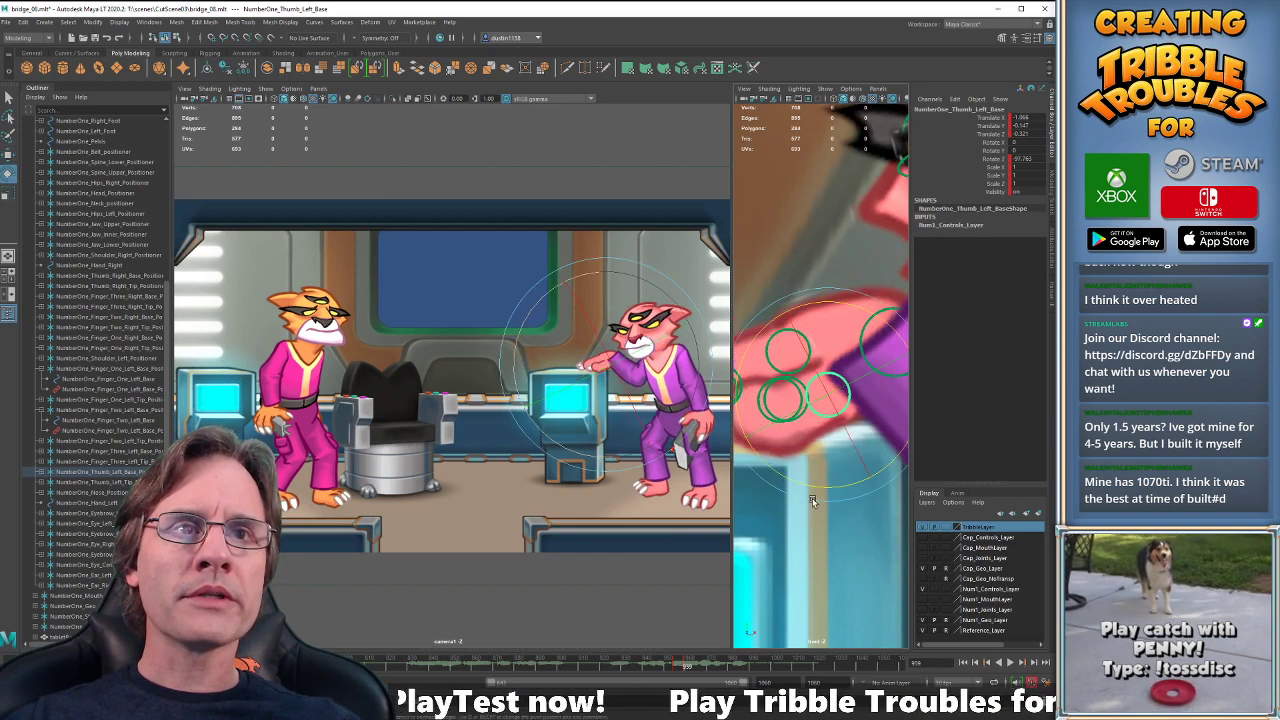
pyautogui.moveTo(810, 486); pyautogui.dragTo(798, 483)
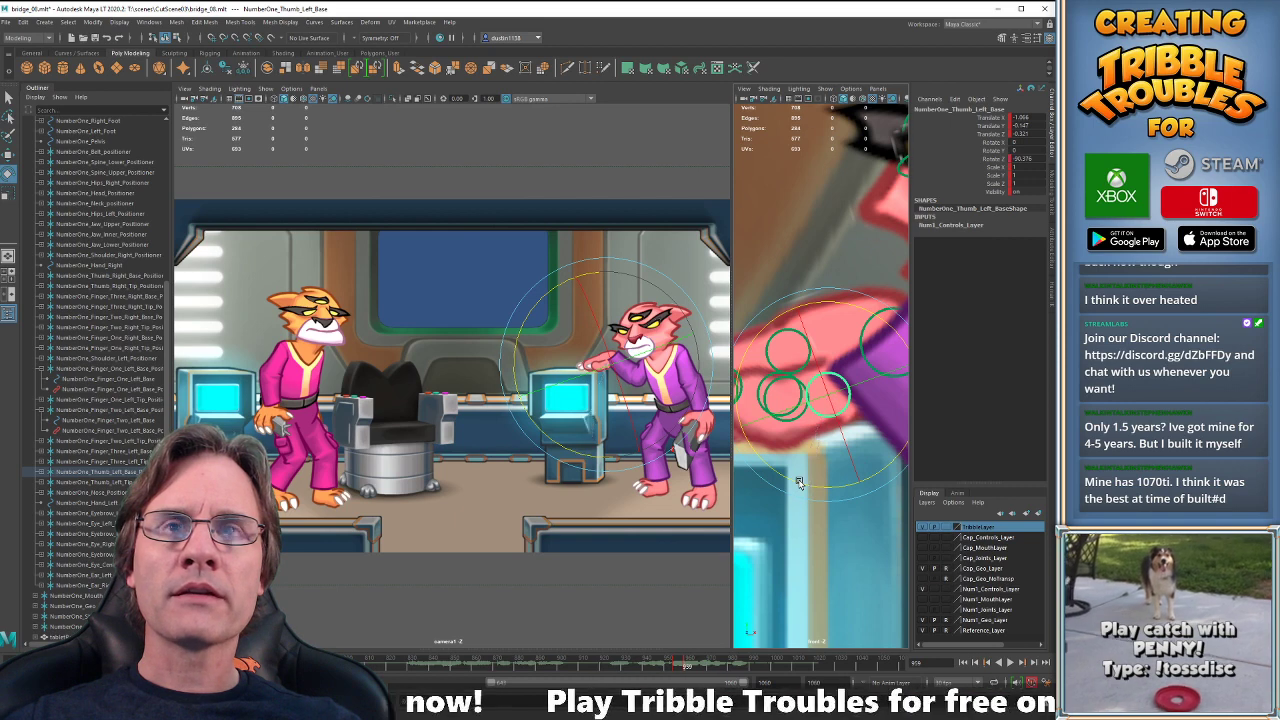
# - Nudge the left thumb base control slightly up at frame 959 and compare the pose with the neighbouring frames and keys
pyautogui.hotkey('alt', ',')
pyautogui.hotkey('alt', '.')
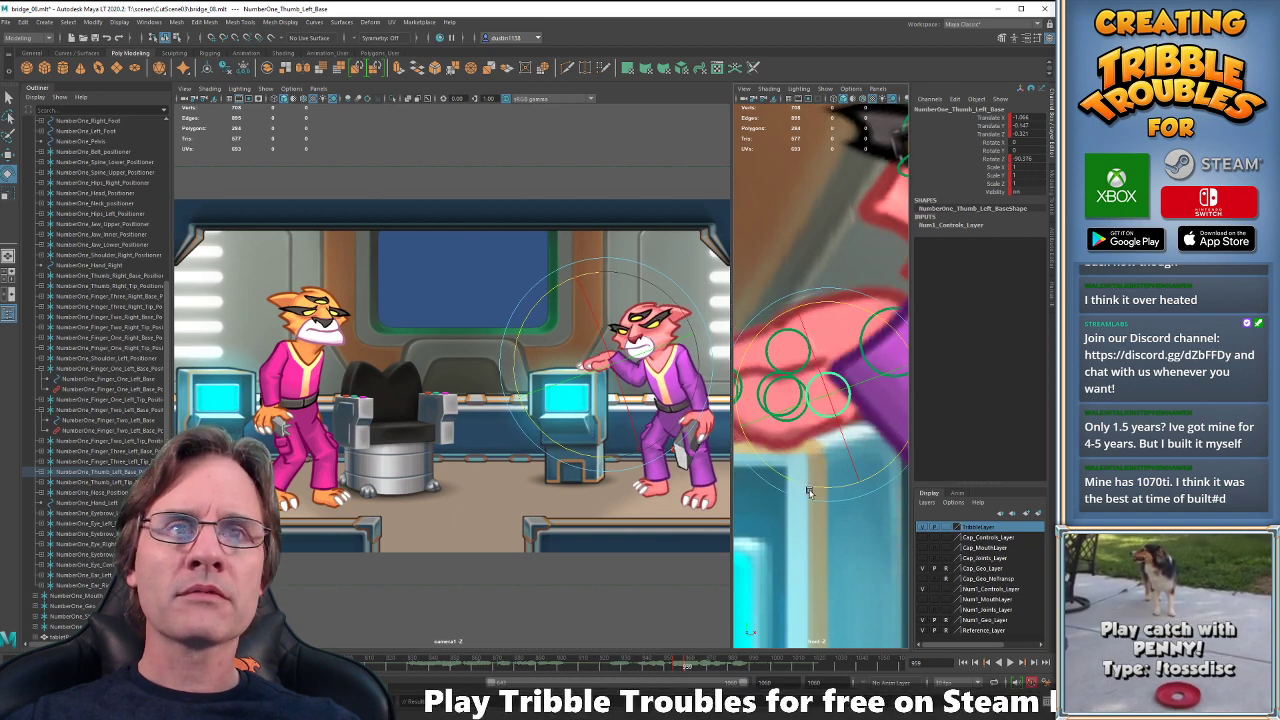
pyautogui.press('w')
pyautogui.moveTo(829, 396); pyautogui.dragTo(829, 391)
pyautogui.press(',')
pyautogui.press('.')
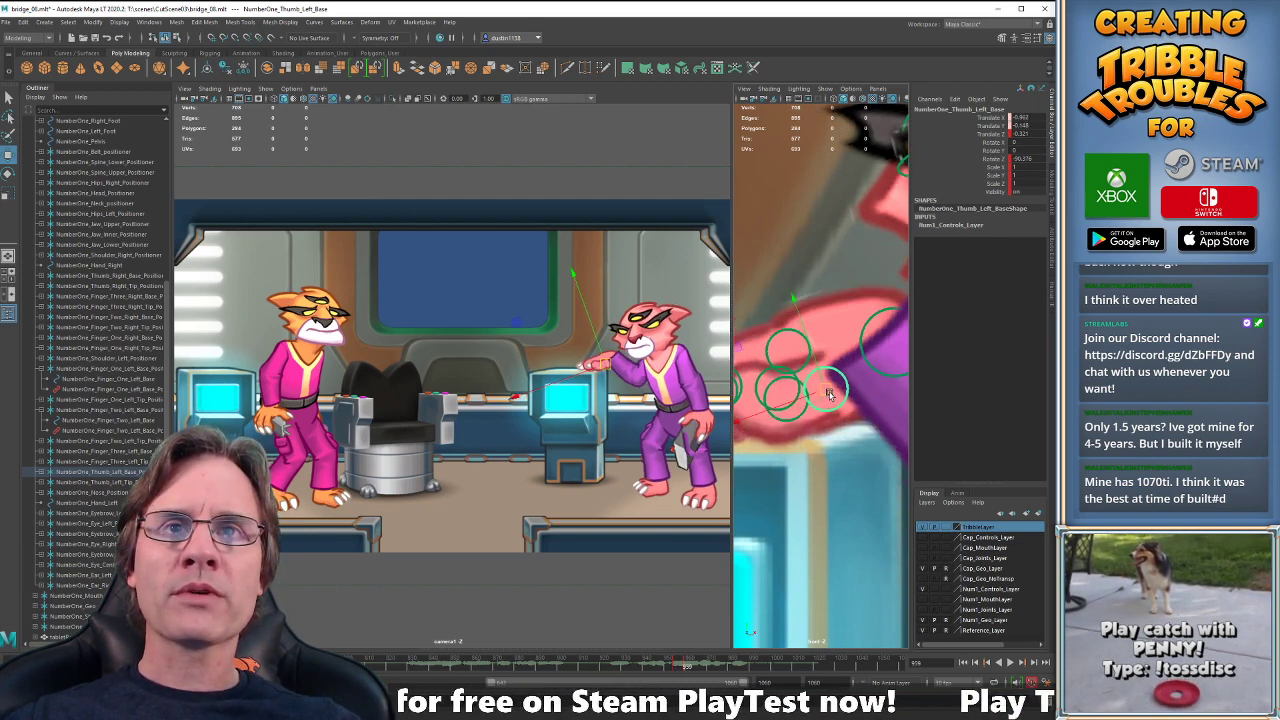
# - Rotate Number One's left thumb base control to about -103.8 in Rotate Z at frame 959
pyautogui.press('e')
pyautogui.moveTo(788, 473); pyautogui.dragTo(803, 478)
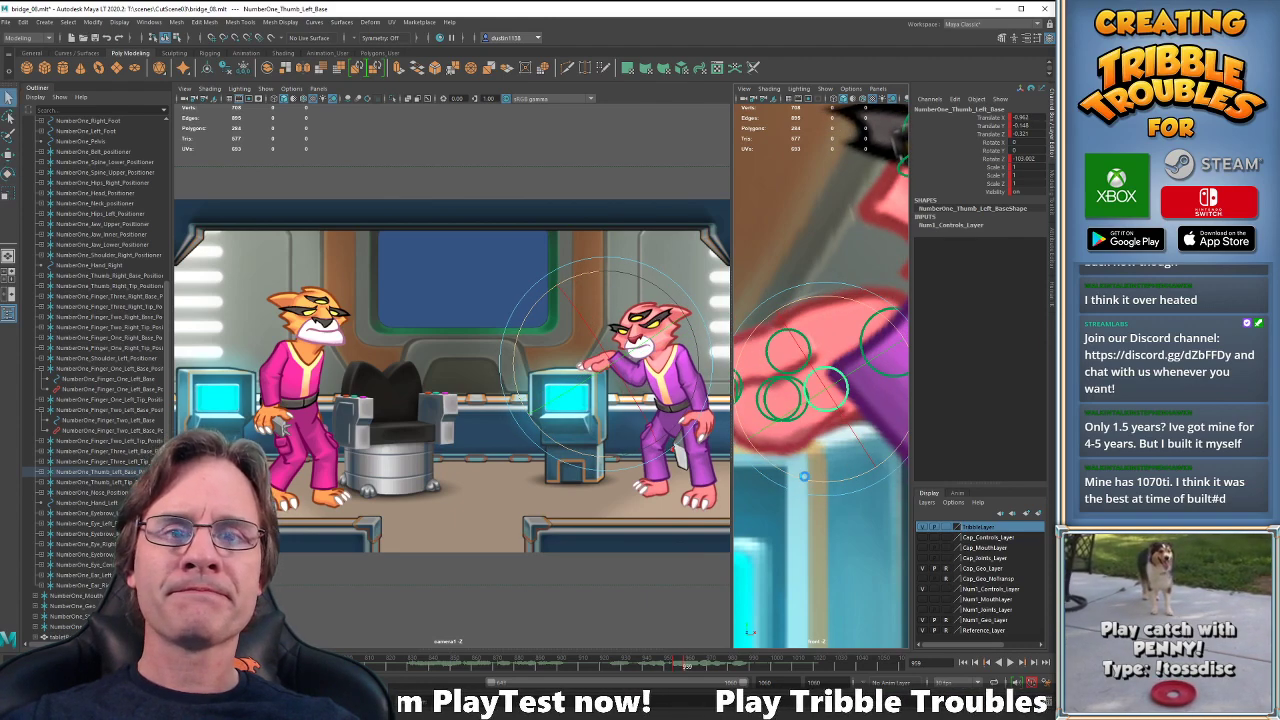
pyautogui.press('w')
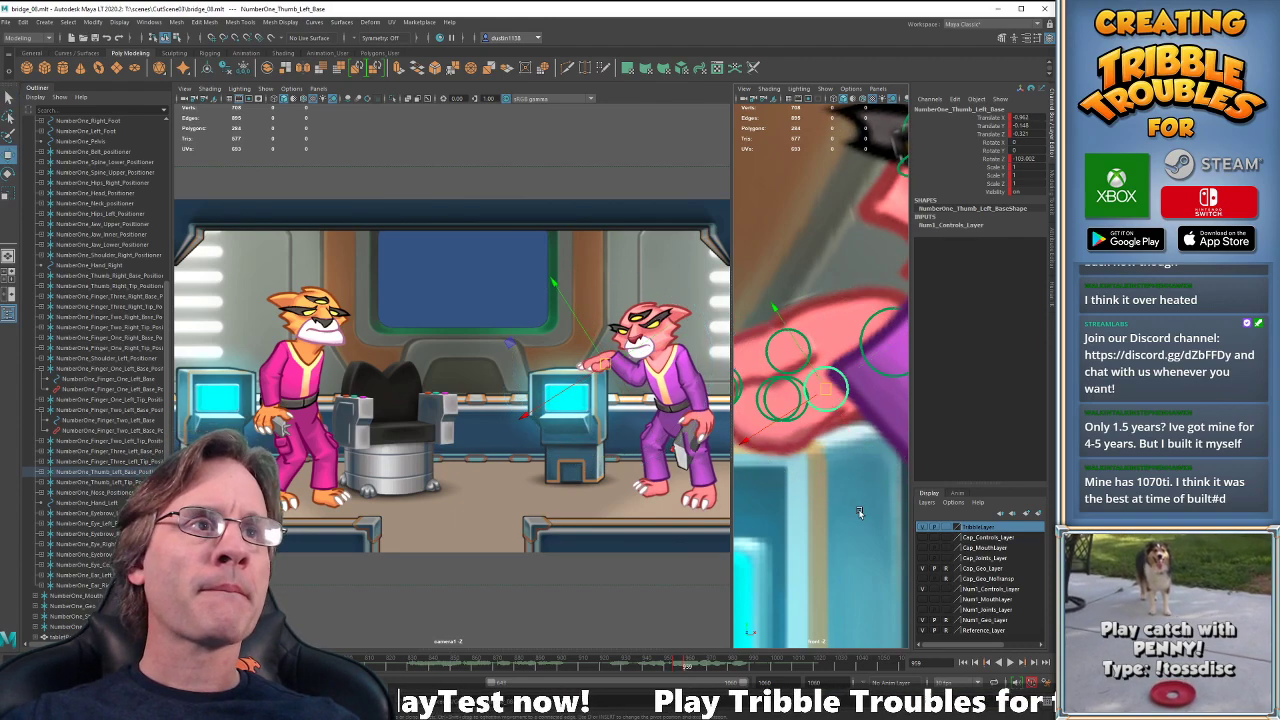
# - Go to the left hand's key at frame 964 and rotate the left thumb base control to about -148 in Rotate Z
pyautogui.click(885, 378)
pyautogui.press('.')
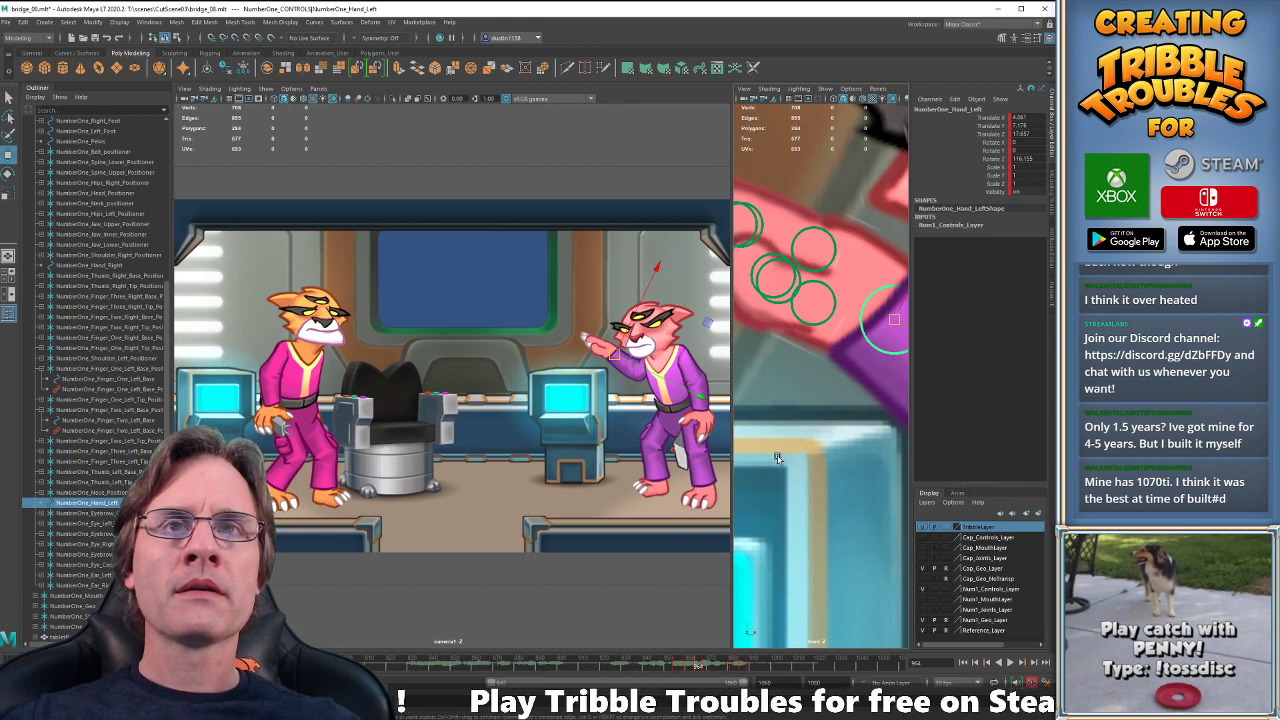
pyautogui.keyDown('alt'); pyautogui.moveTo(793, 308); pyautogui.dragTo(810, 335, button='middle'); pyautogui.keyUp('alt')
pyautogui.click(820, 349)
pyautogui.click(822, 352)
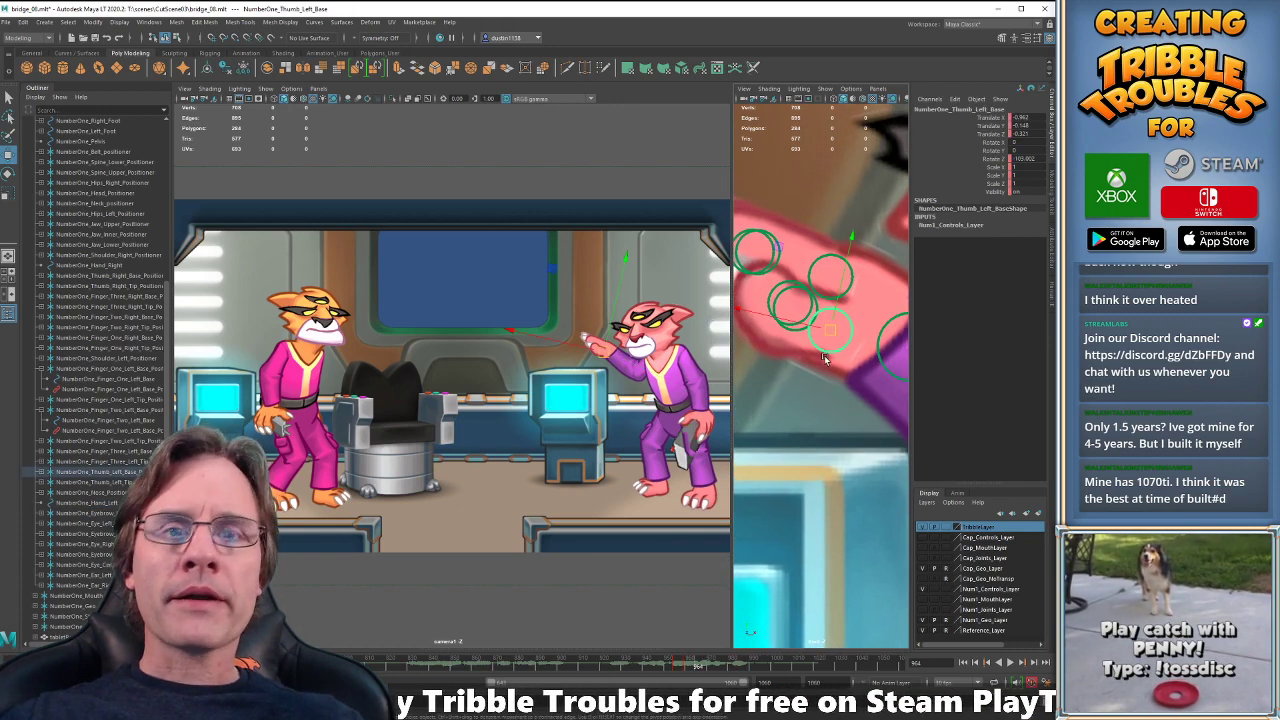
pyautogui.press('e')
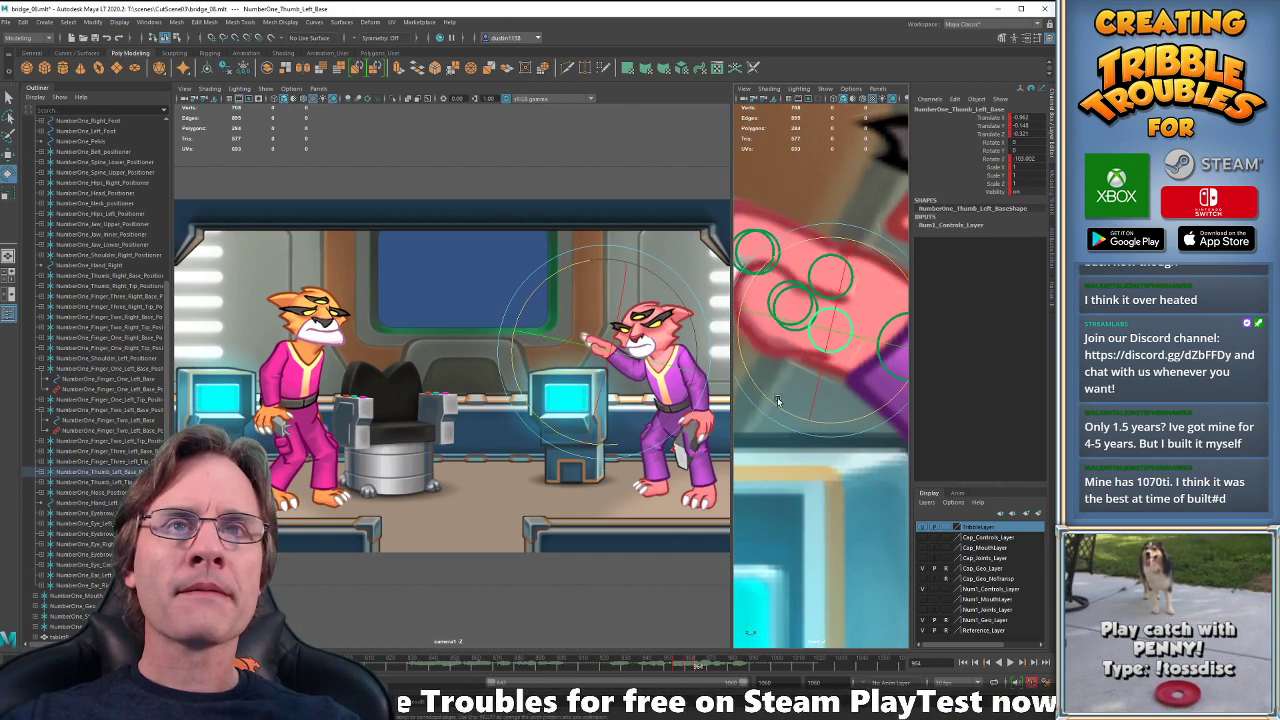
pyautogui.moveTo(775, 398); pyautogui.dragTo(835, 325)
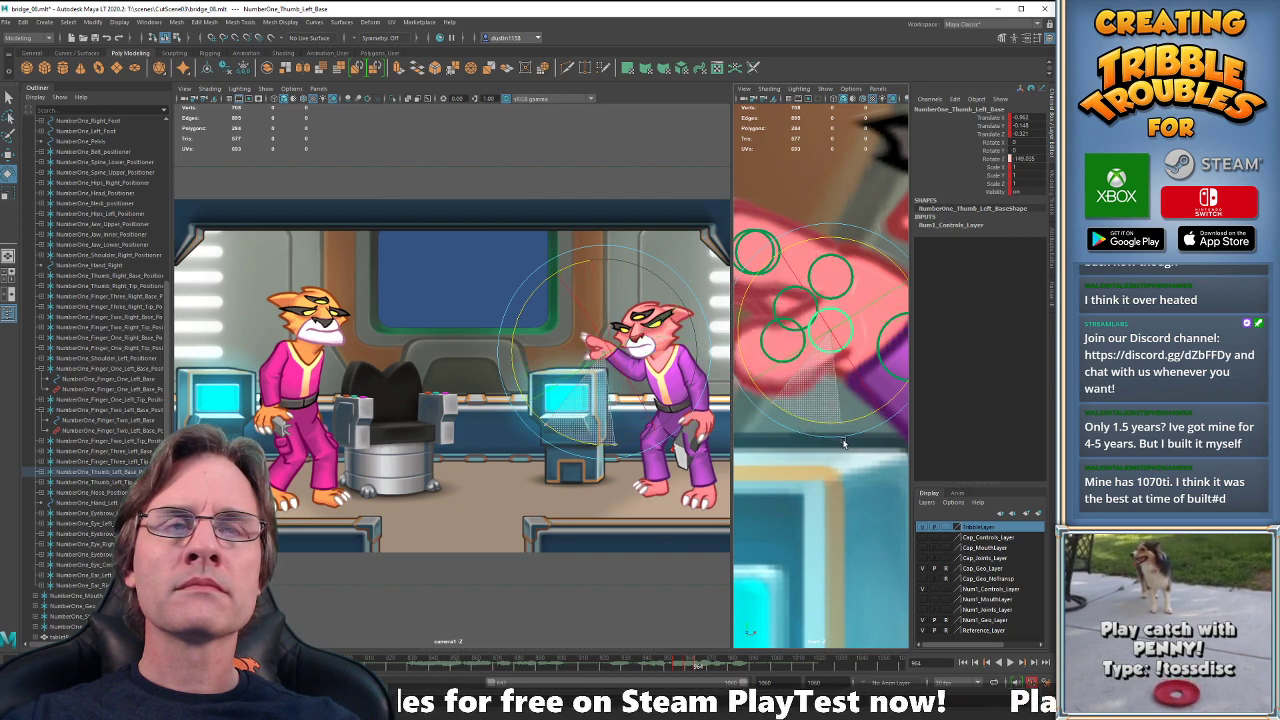
pyautogui.press('w')
# - Rotate the base control of Number One's left finger one to about -32 in Rotate Z at frame 964
pyautogui.keyDown('alt'); pyautogui.moveTo(835, 326); pyautogui.dragTo(826, 390, button='middle'); pyautogui.keyUp('alt')
pyautogui.click(835, 358)
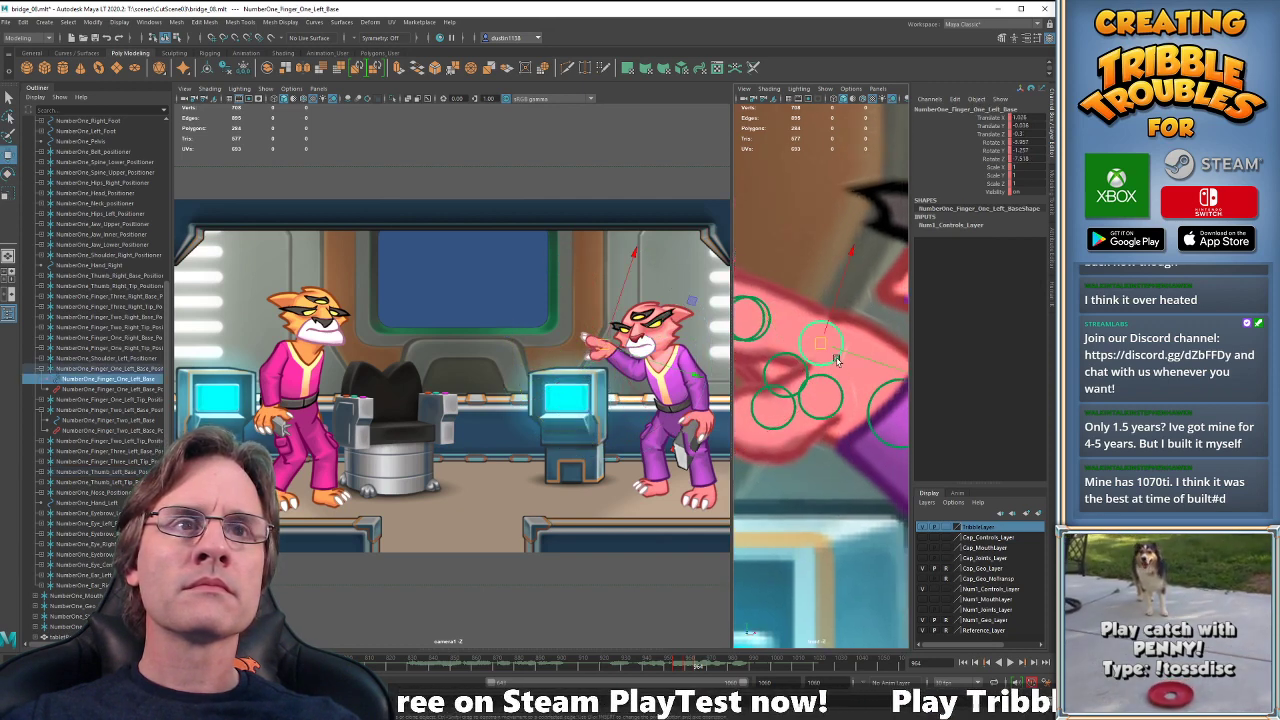
pyautogui.press('e')
pyautogui.moveTo(805, 440); pyautogui.dragTo(846, 444)
pyautogui.press('w')
# - Rotate the tip control of Number One's left finger two to about -71.2 in Rotate Z at frame 964
pyautogui.keyDown('alt'); pyautogui.moveTo(738, 310); pyautogui.dragTo(822, 350, button='middle'); pyautogui.keyUp('alt')
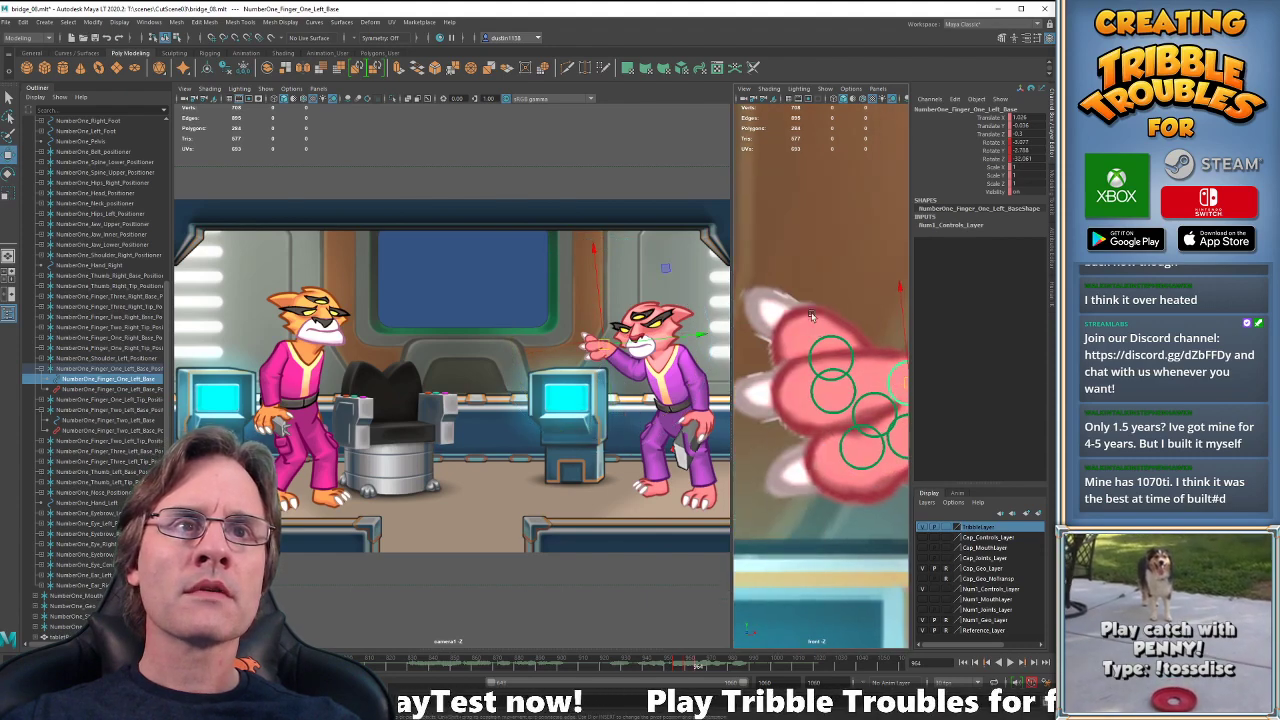
pyautogui.click(836, 352)
pyautogui.press('e')
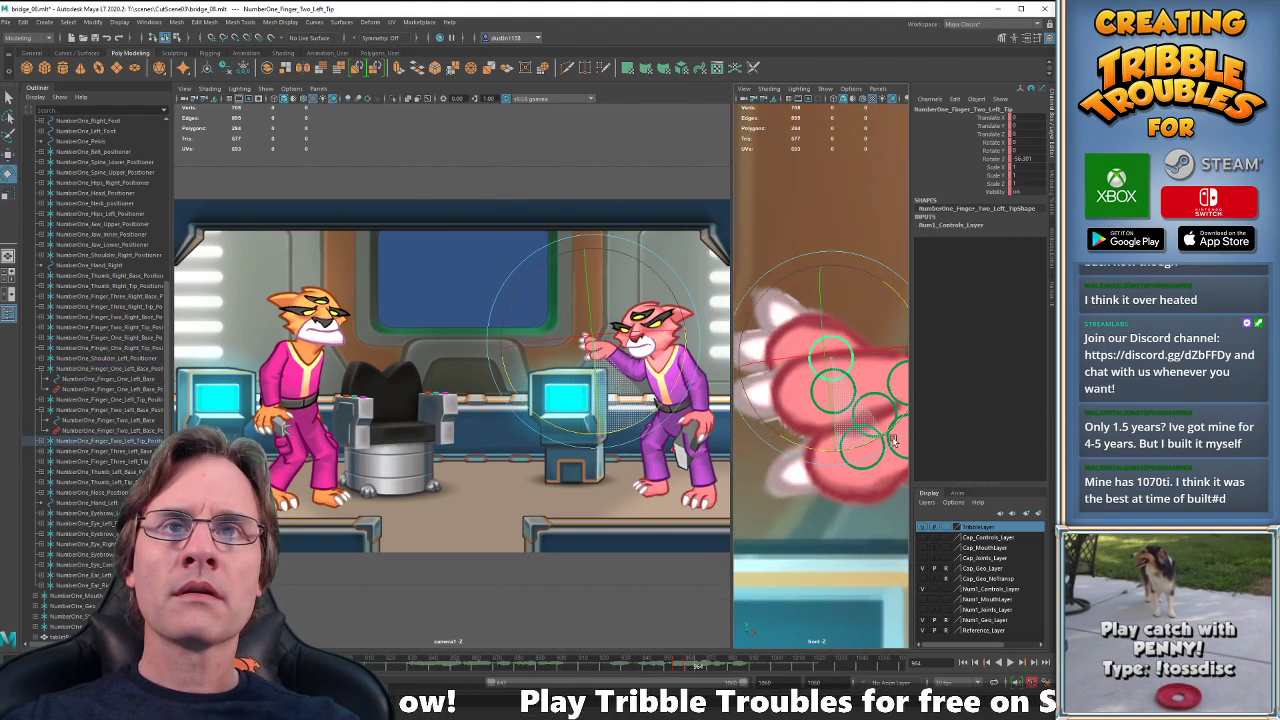
pyautogui.moveTo(908, 436); pyautogui.dragTo(917, 428)
pyautogui.press('w')
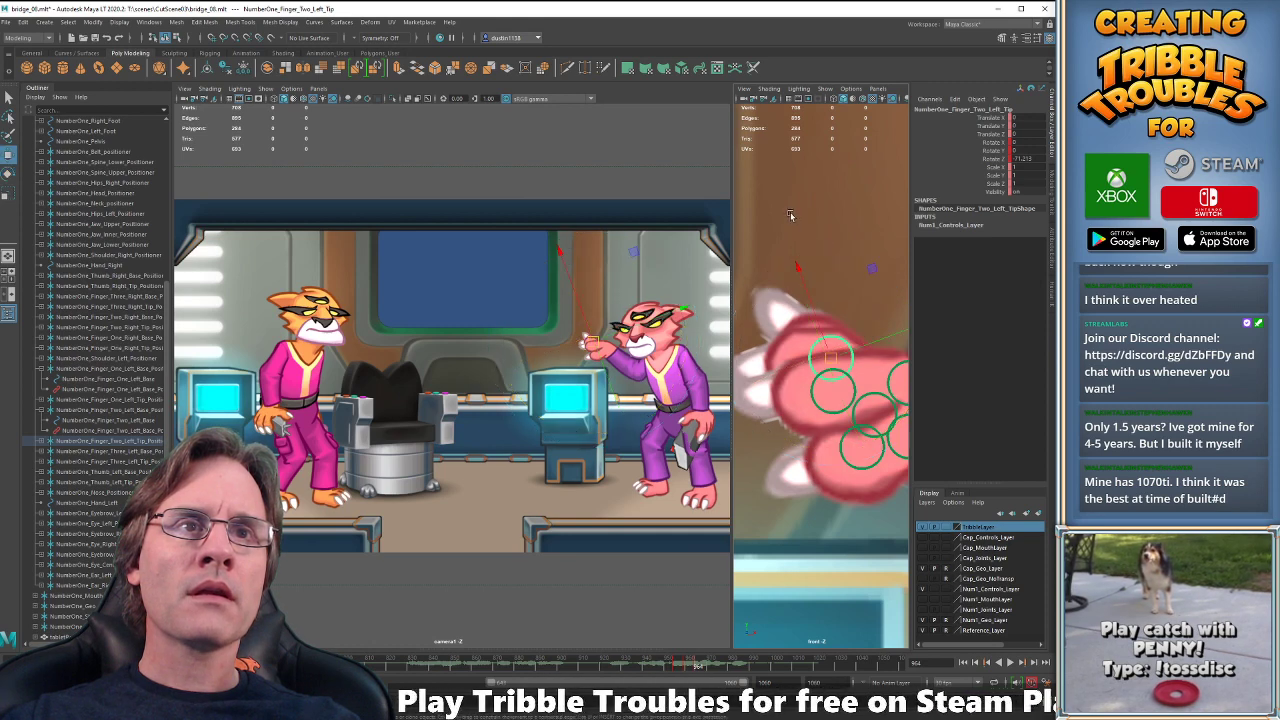
# - Temporarily hide Num1_Geo_Layer to find the overlapping fingertip controls and try rotating the left finger two tip again
pyautogui.click(792, 217)
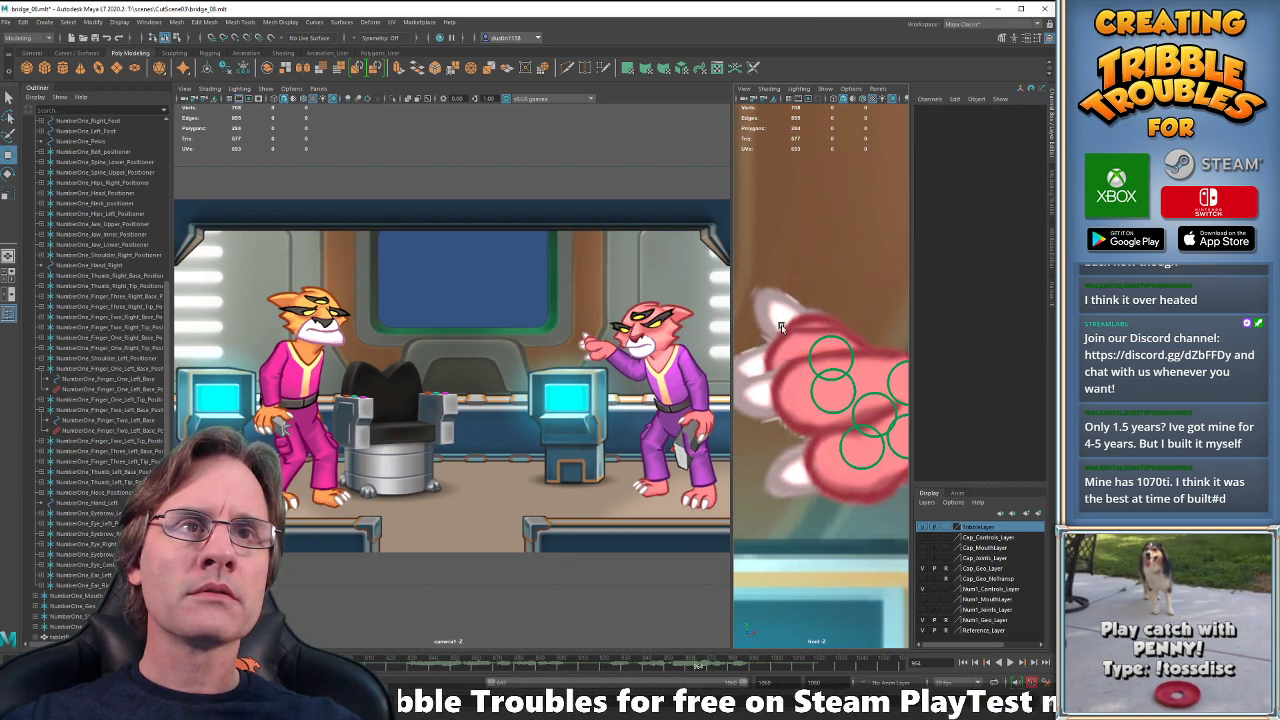
pyautogui.click(921, 620)
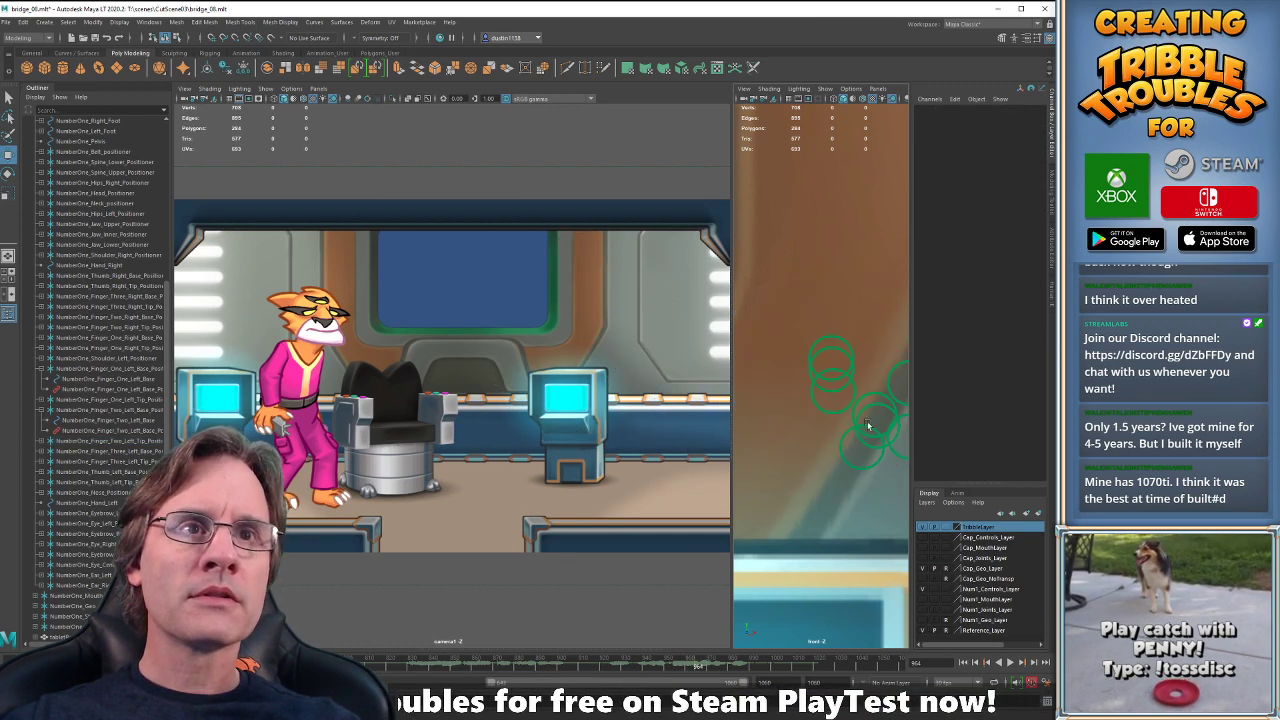
pyautogui.click(849, 351)
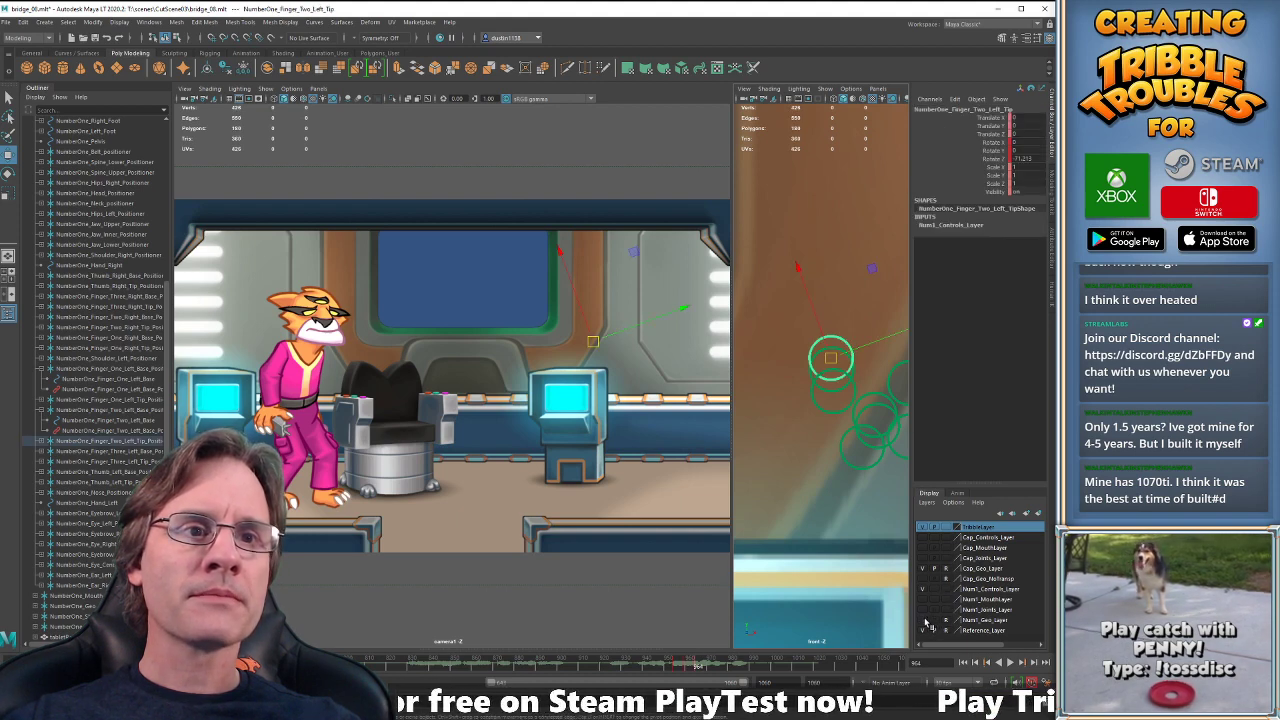
pyautogui.click(923, 620)
pyautogui.press('e')
pyautogui.moveTo(800, 445); pyautogui.dragTo(891, 472)
# - Hide Num1_Geo_Layer to select the left finger three tip, restore the layer, and rotate the tip to about -65.4 in Rotate Z at frame 964
pyautogui.click(923, 621)
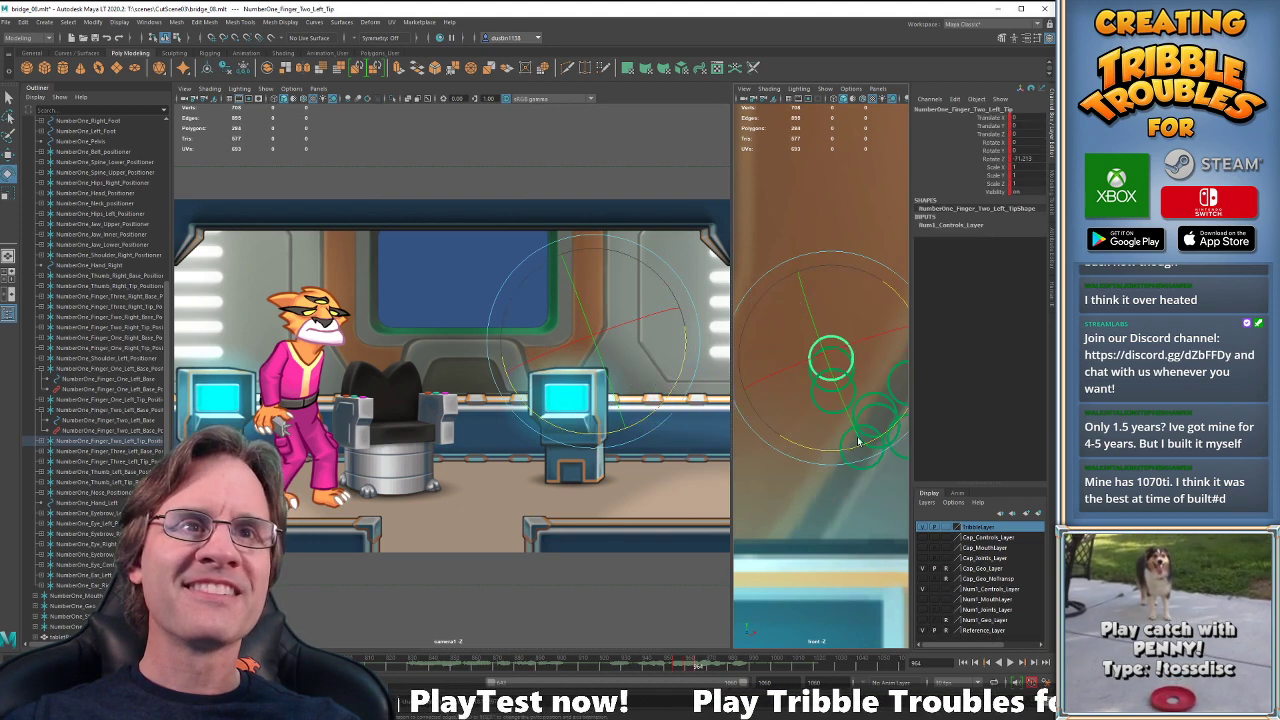
pyautogui.press('w')
pyautogui.click(811, 372)
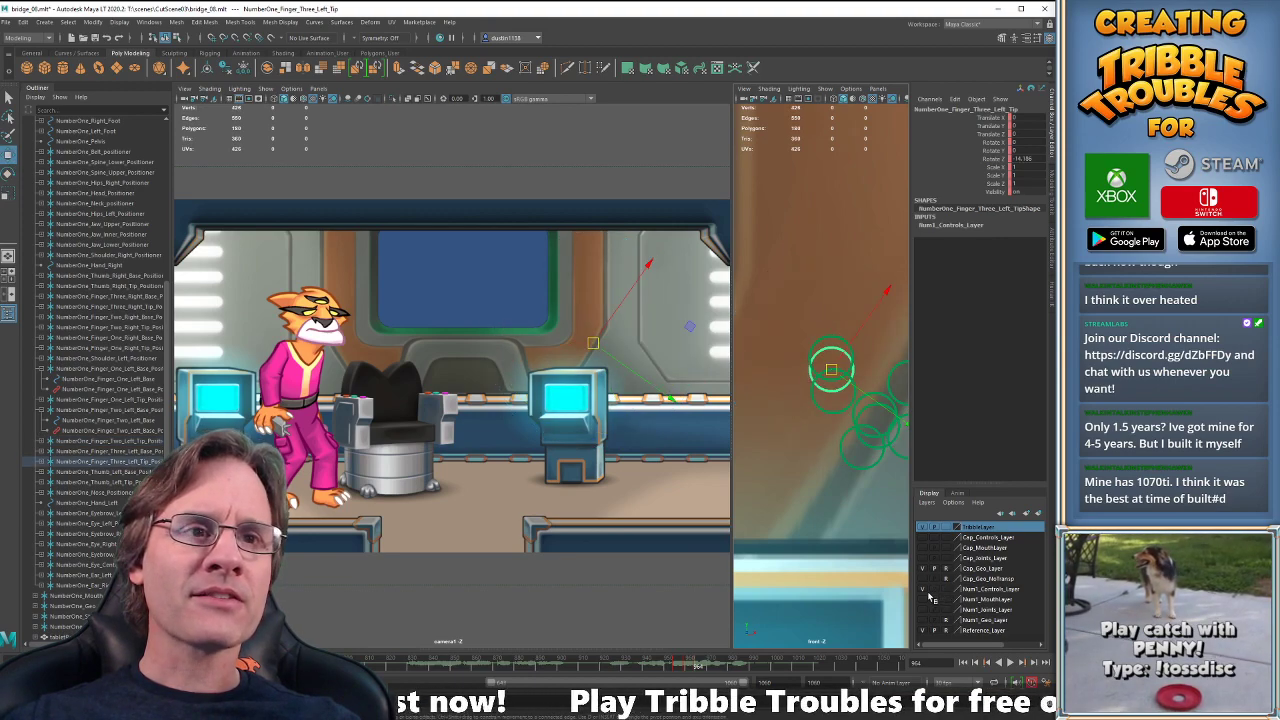
pyautogui.click(922, 621)
pyautogui.press('e')
pyautogui.moveTo(817, 460); pyautogui.dragTo(912, 465)
pyautogui.press(',')
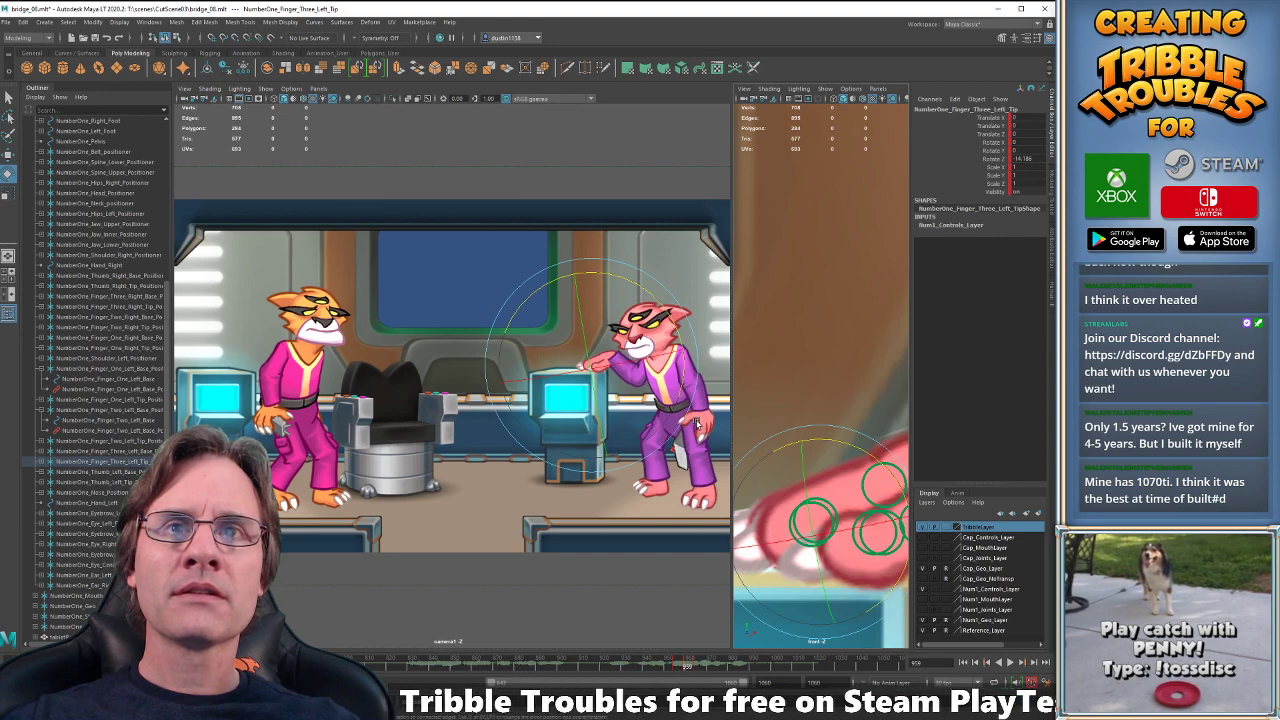
pyautogui.press('.')
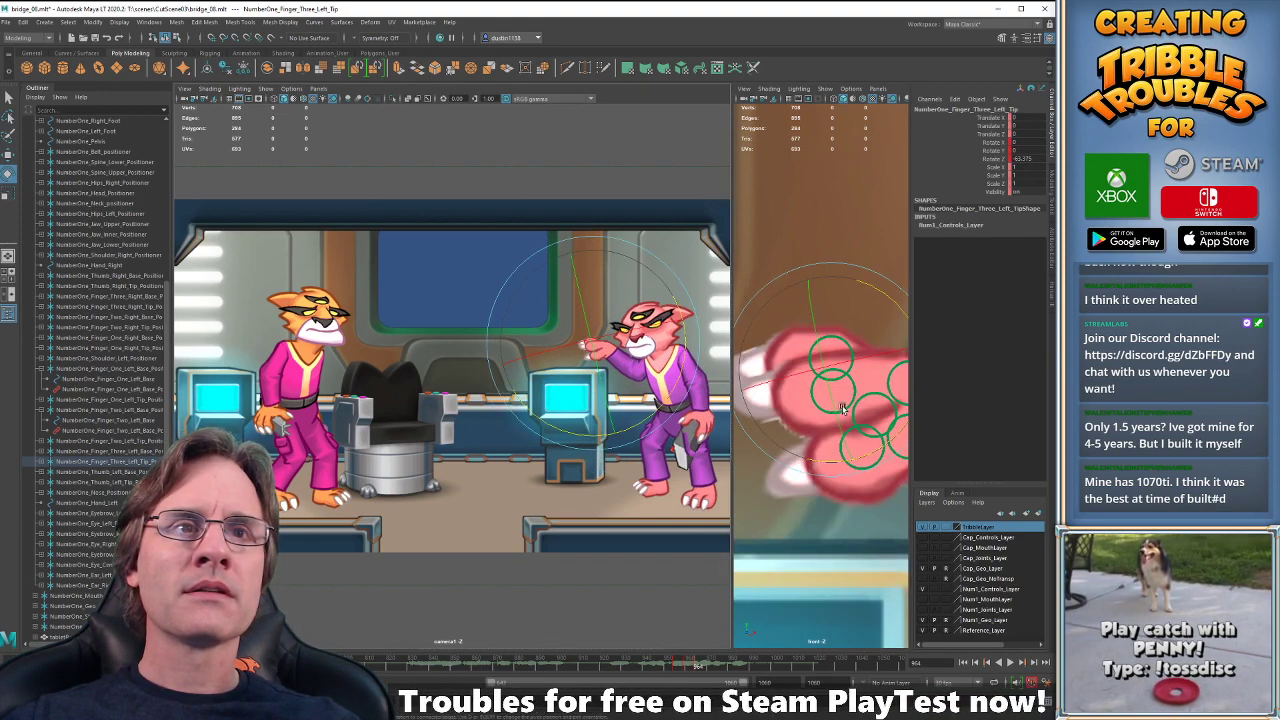
# - Select all left finger, thumb and hand controls together and step through their keys around frame 964
pyautogui.keyDown('alt'); pyautogui.moveTo(843, 409); pyautogui.dragTo(764, 420, button='right'); pyautogui.keyUp('alt')
pyautogui.click(820, 352)
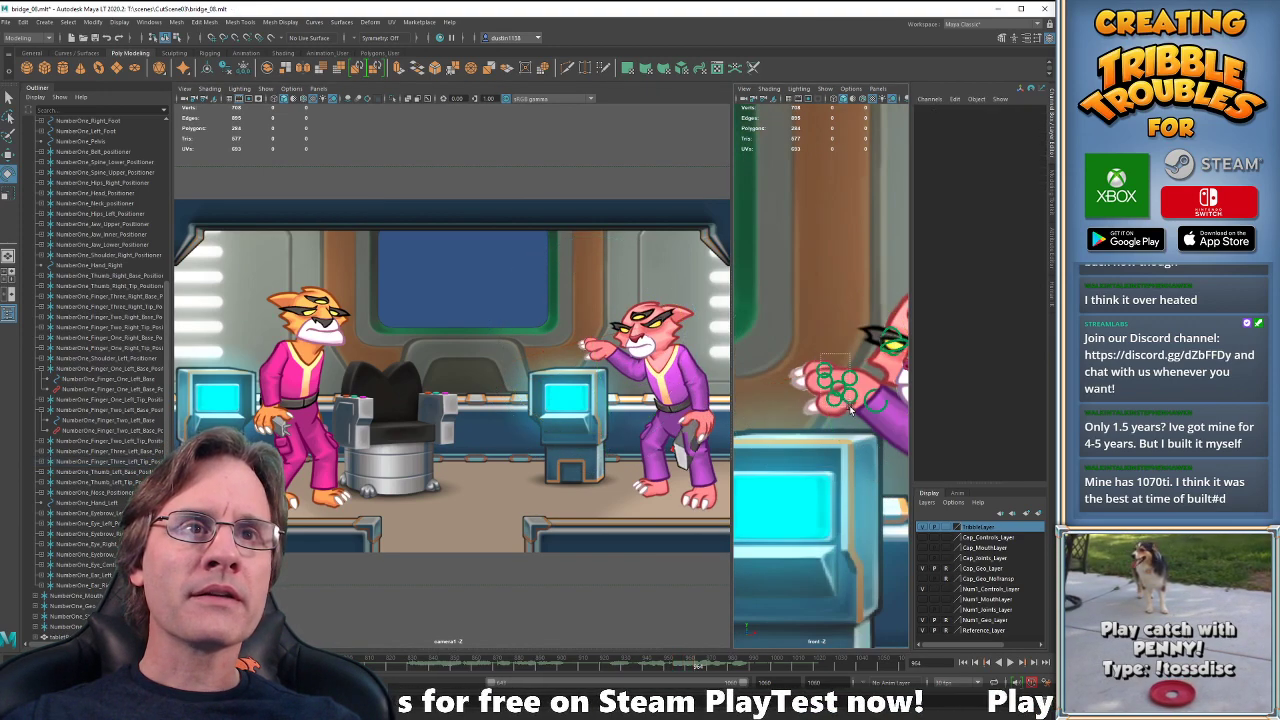
pyautogui.moveTo(850, 408); pyautogui.dragTo(848, 412)
pyautogui.press('w')
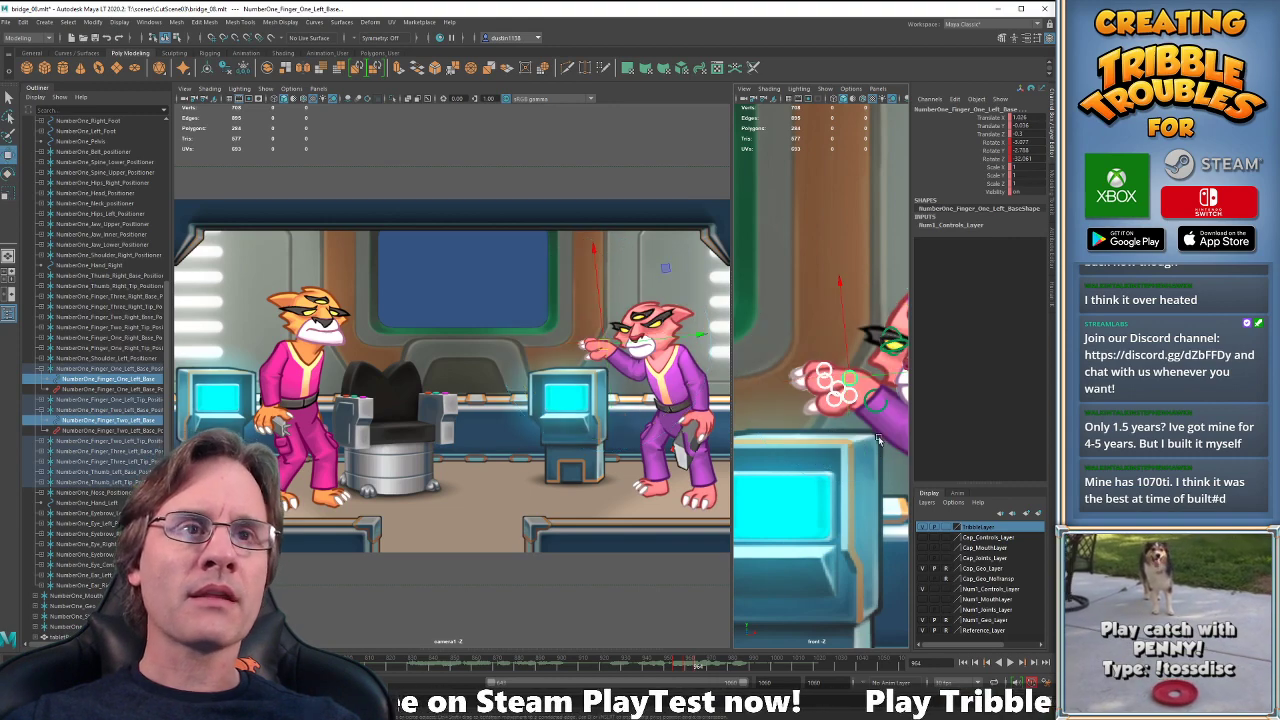
pyautogui.keyDown('shift'); pyautogui.click(876, 404); pyautogui.keyUp('shift')
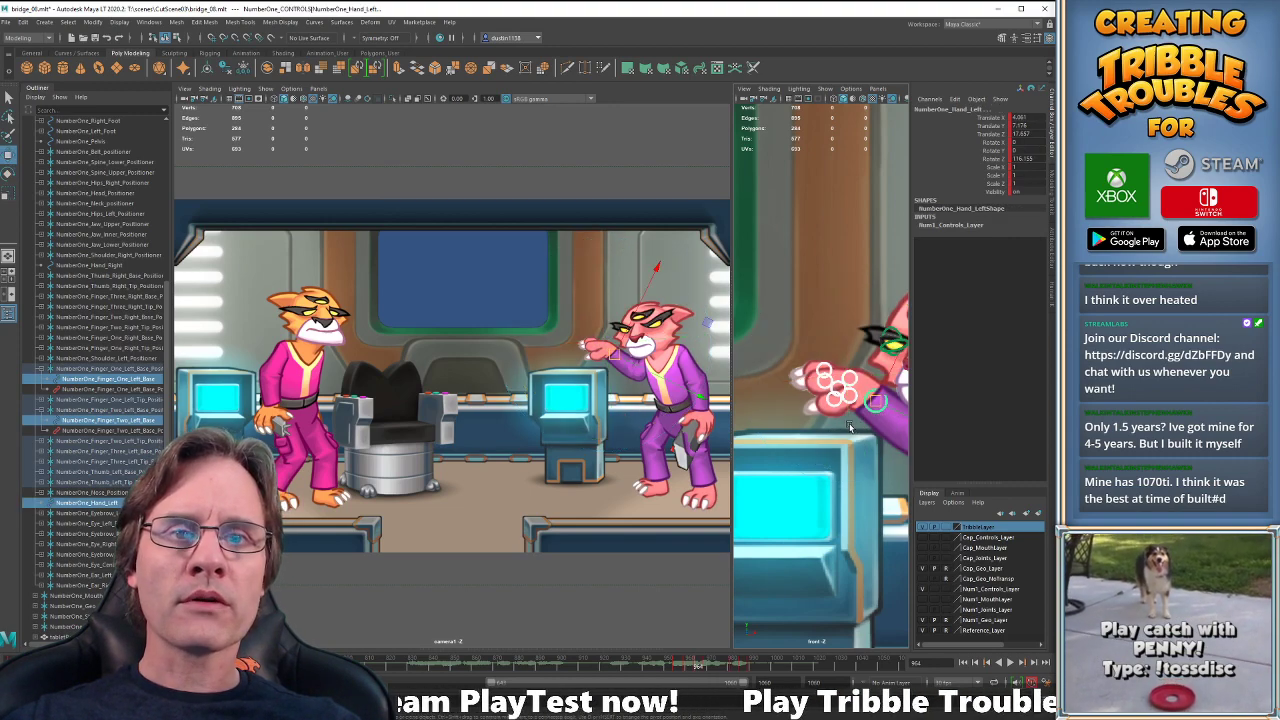
pyautogui.press('.')
pyautogui.press(',')
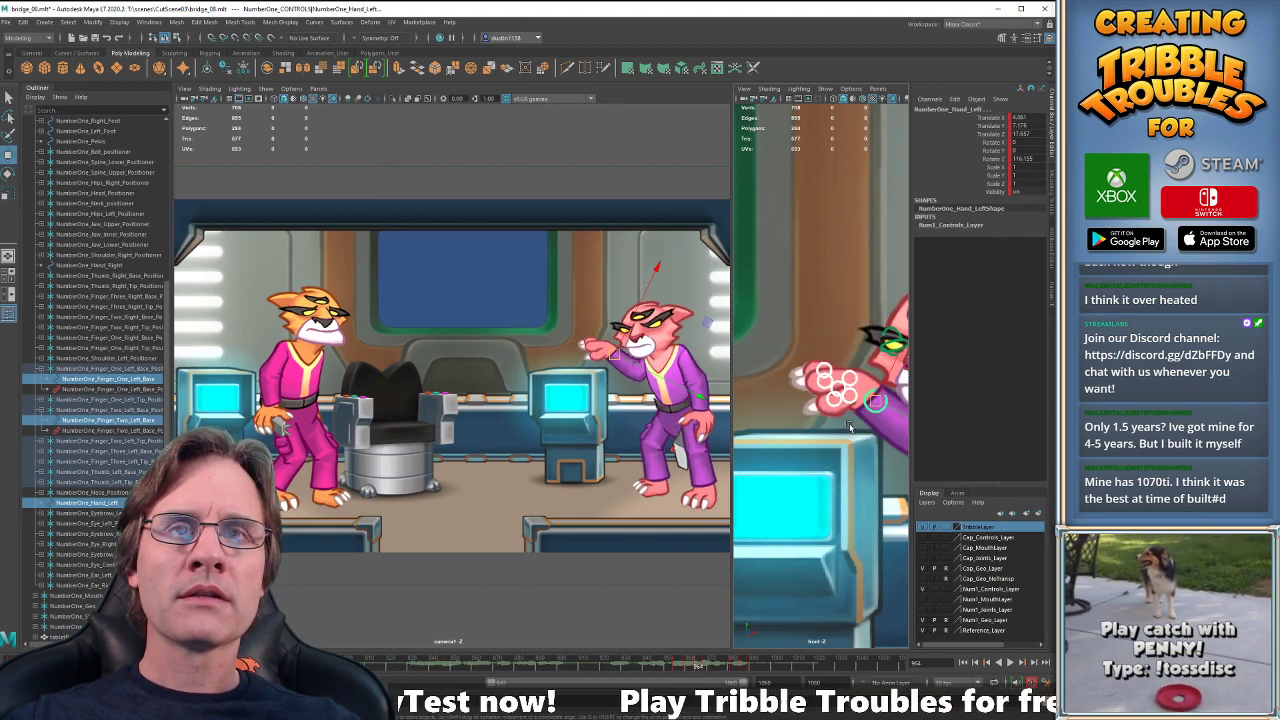
pyautogui.press(',')
pyautogui.press(',')
pyautogui.press(',')
pyautogui.press(',')
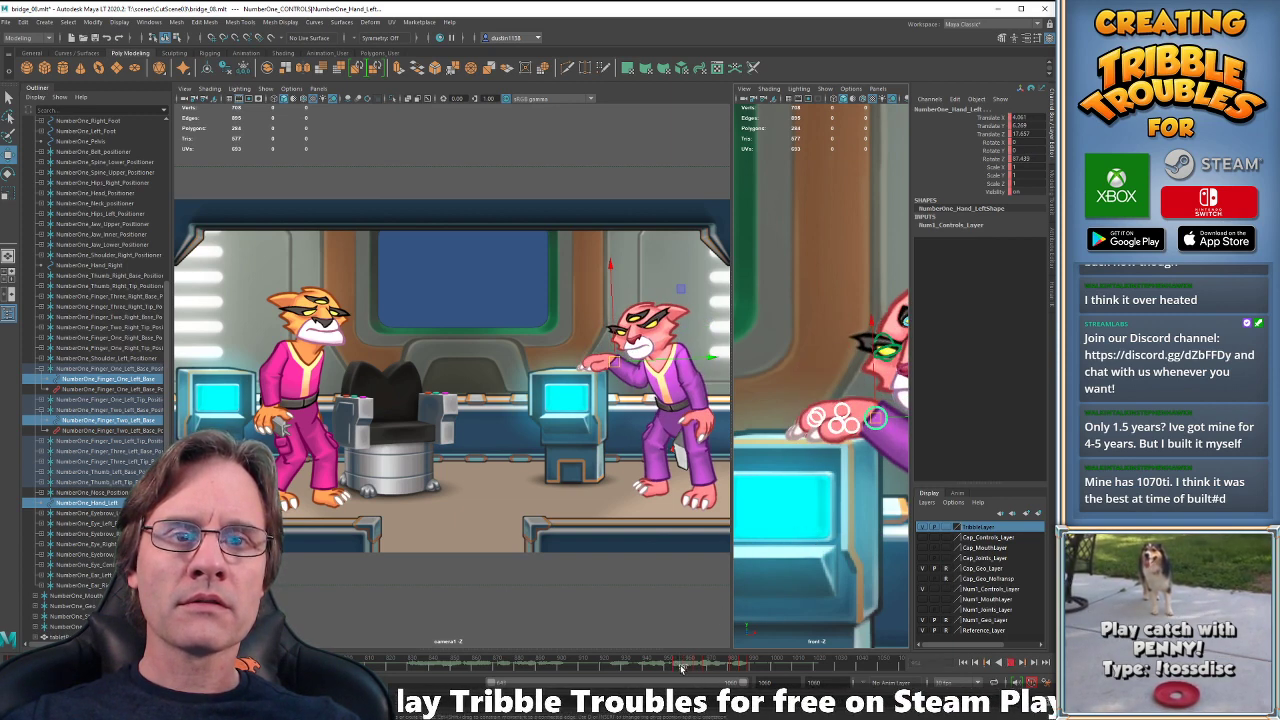
# - Scrub and play back the animation around frames 950 to 994 to review the left hand's lift from the console
pyautogui.moveTo(706, 671); pyautogui.dragTo(673, 667)
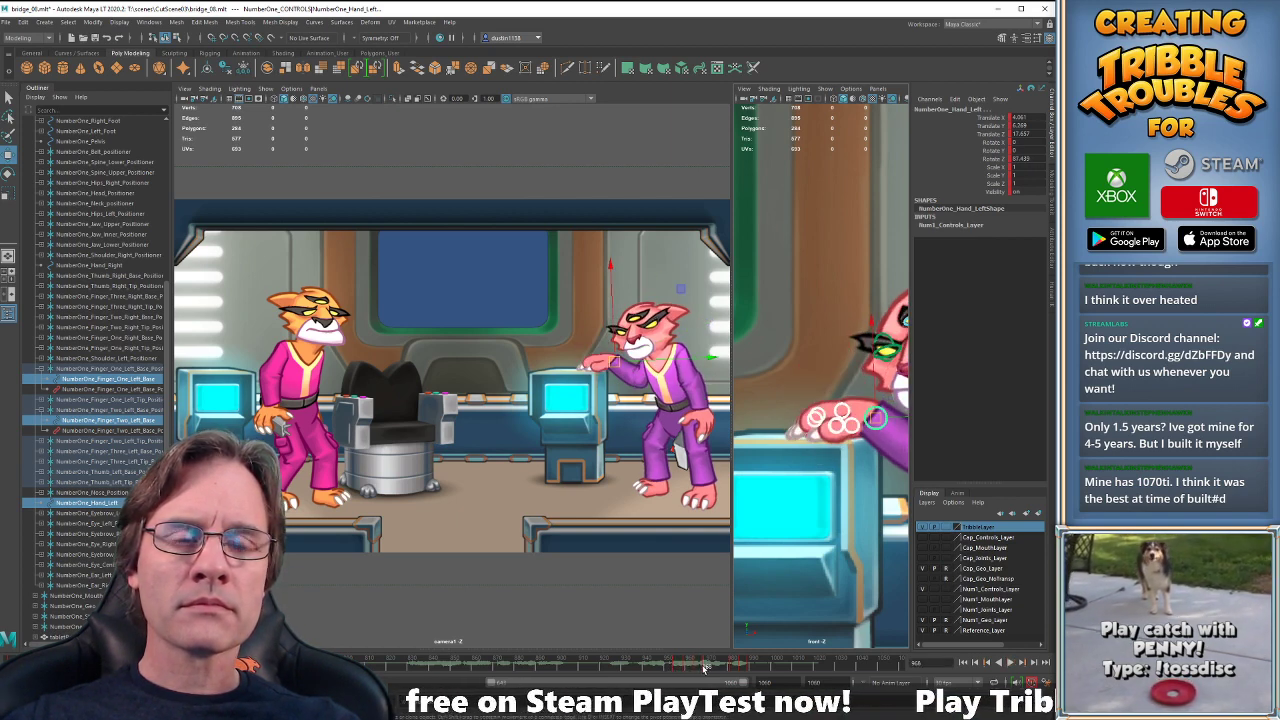
pyautogui.press('.')
pyautogui.press('.')
pyautogui.press('.')
pyautogui.hotkey('alt', 'v')
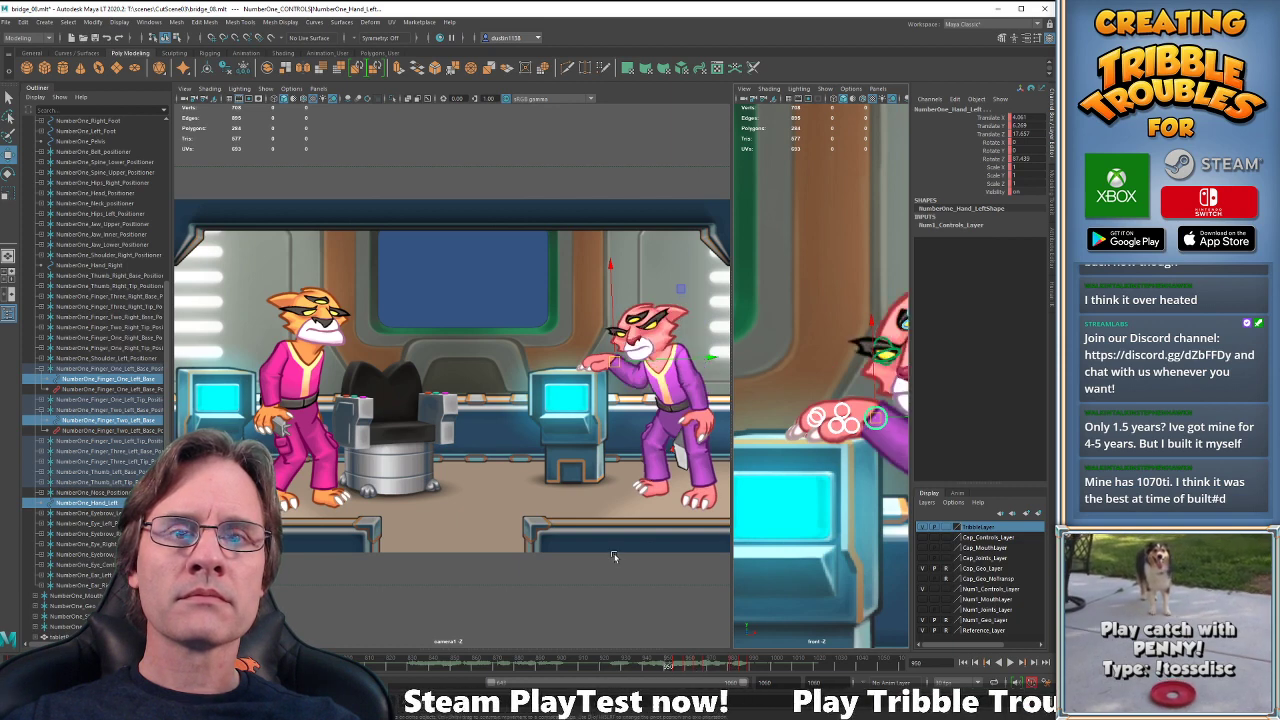
pyautogui.hotkey('alt', 'v')
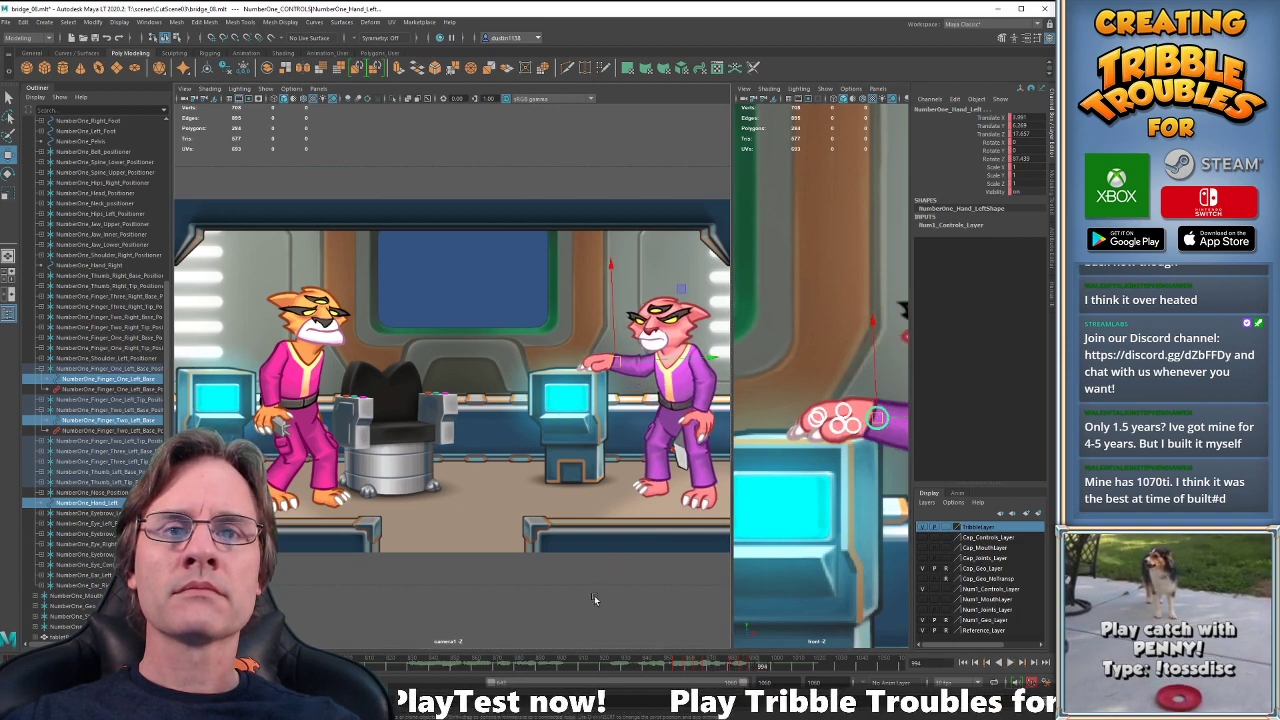
pyautogui.hotkey('alt', 'v')
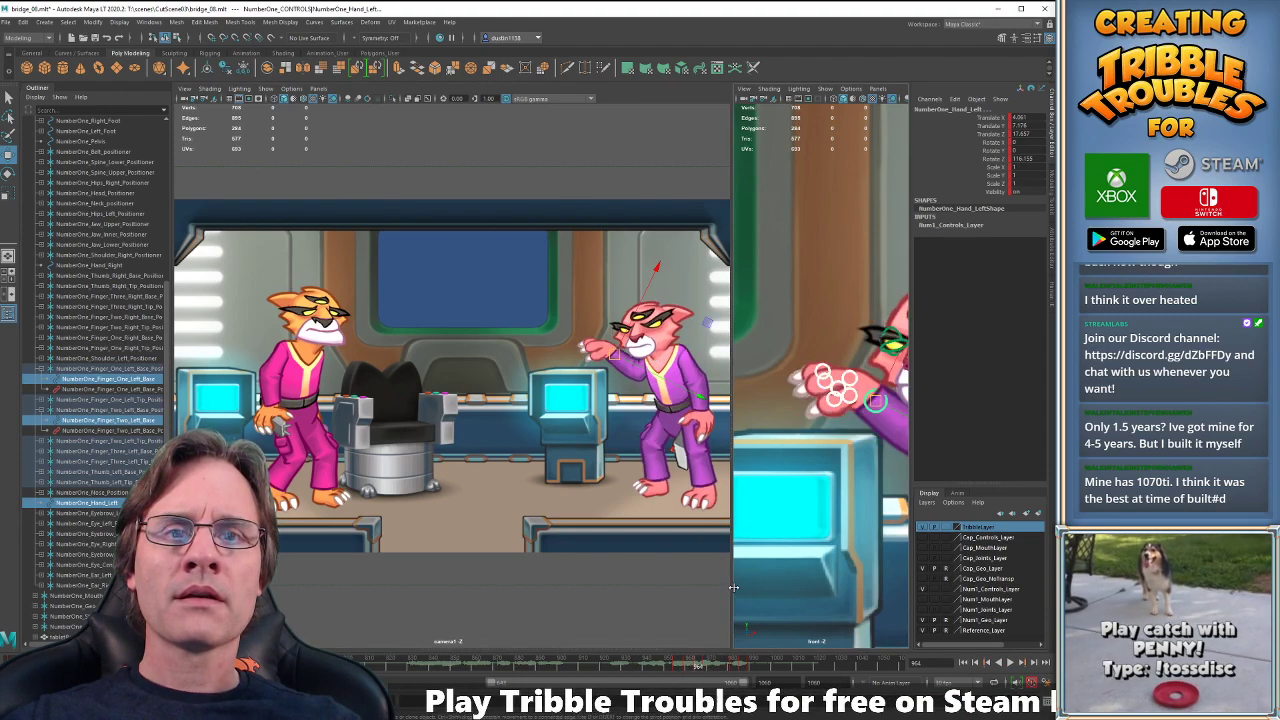
pyautogui.hotkey('alt', 'v')
# - Select only the left hand control, compare its keys at frames 959 and 964, and rotate it slightly at frame 964
pyautogui.press('.')
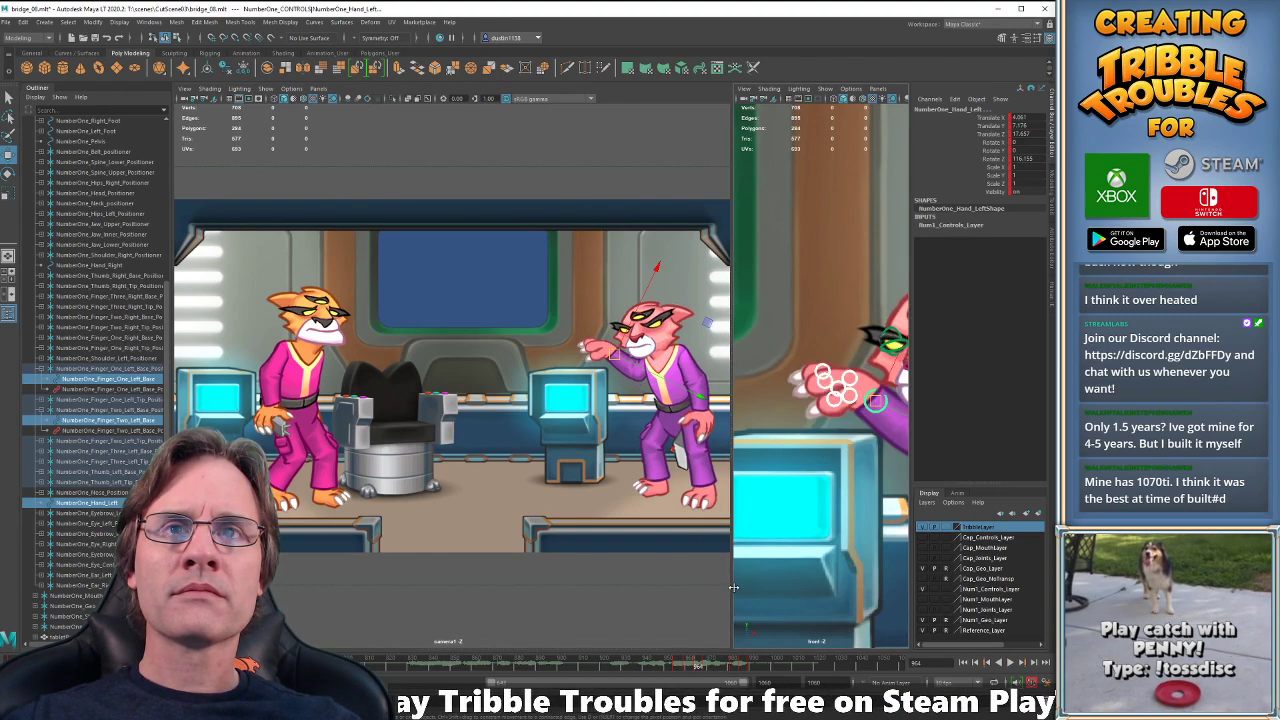
pyautogui.click(866, 421)
pyautogui.click(870, 410)
pyautogui.press(',')
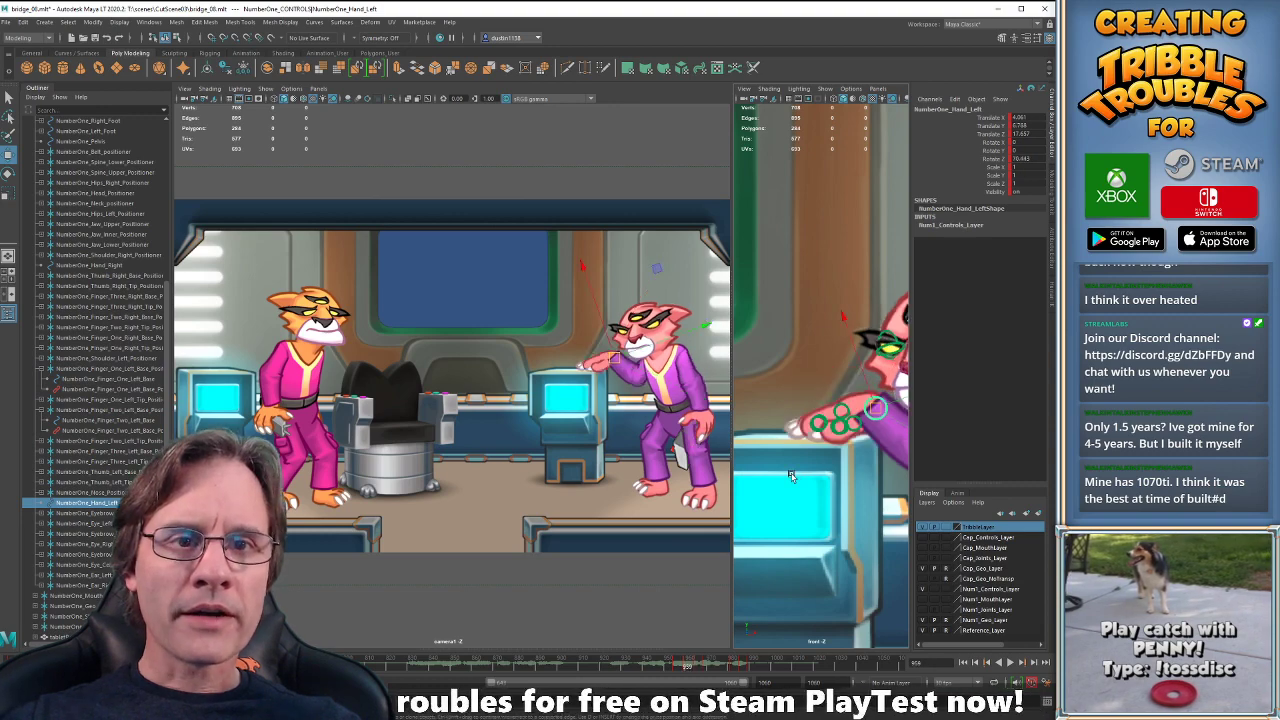
pyautogui.press('.')
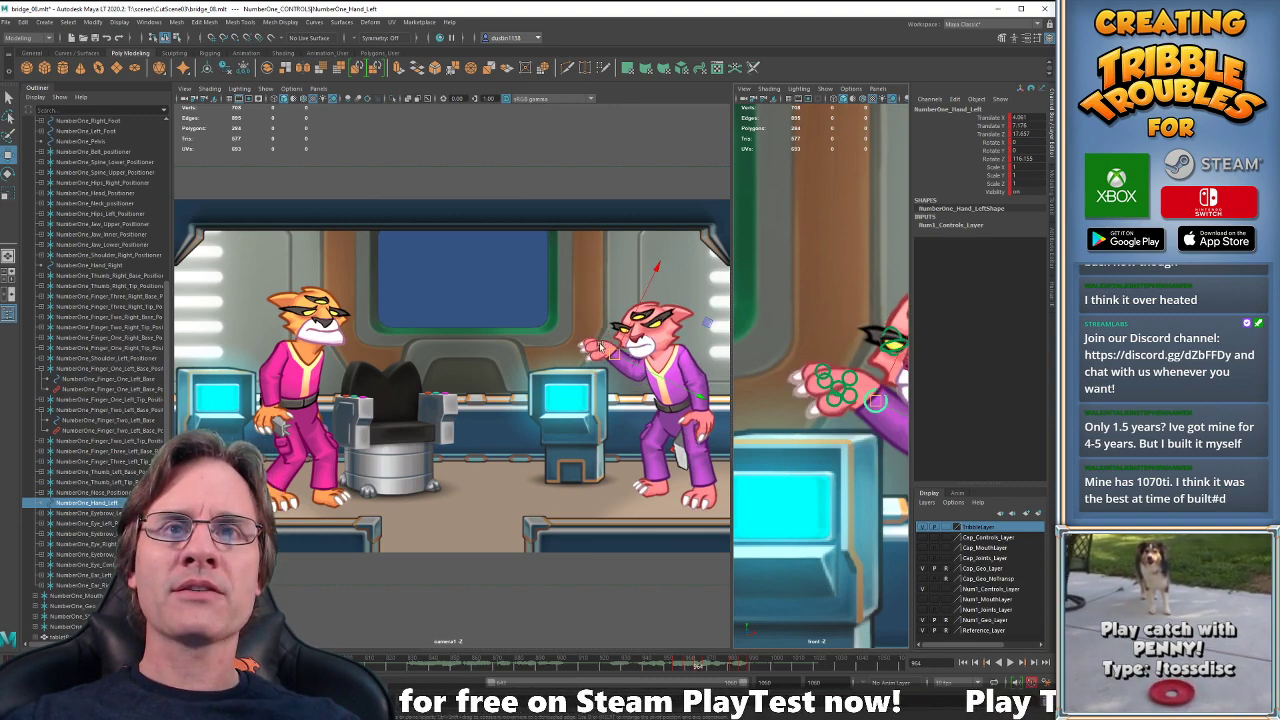
pyautogui.press(',')
pyautogui.press('e')
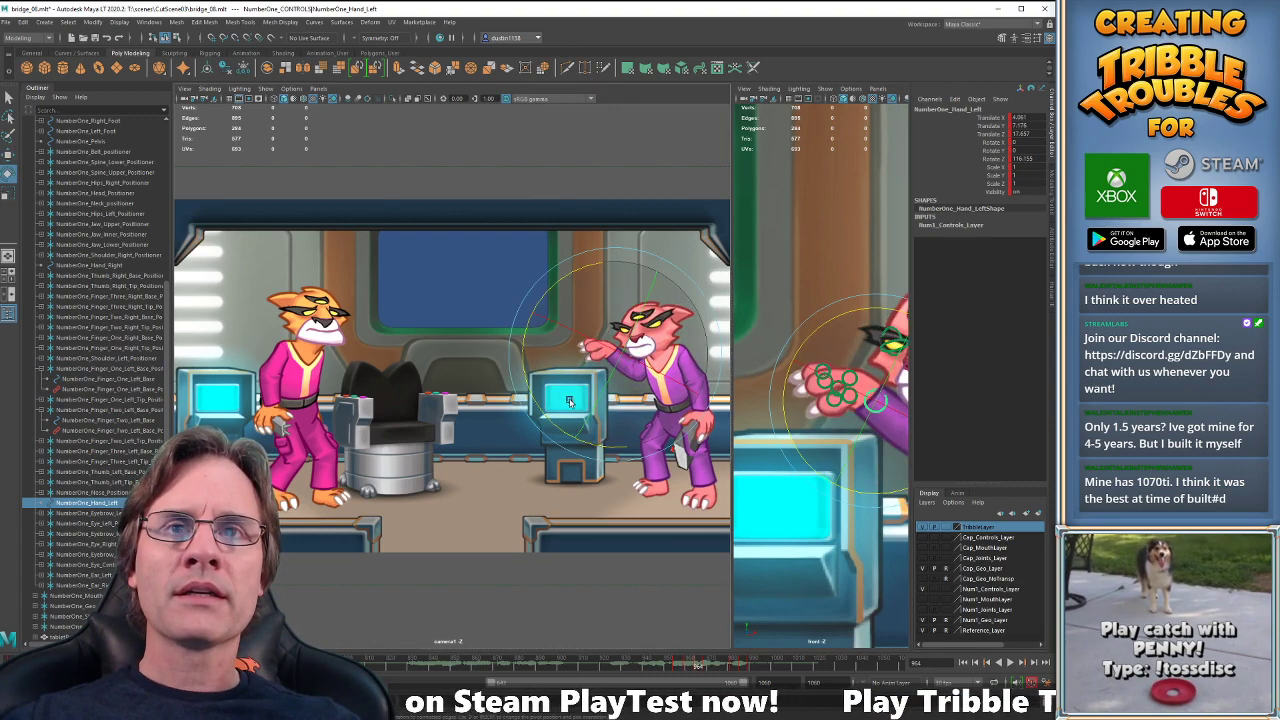
pyautogui.press('.')
pyautogui.moveTo(538, 398); pyautogui.dragTo(560, 424)
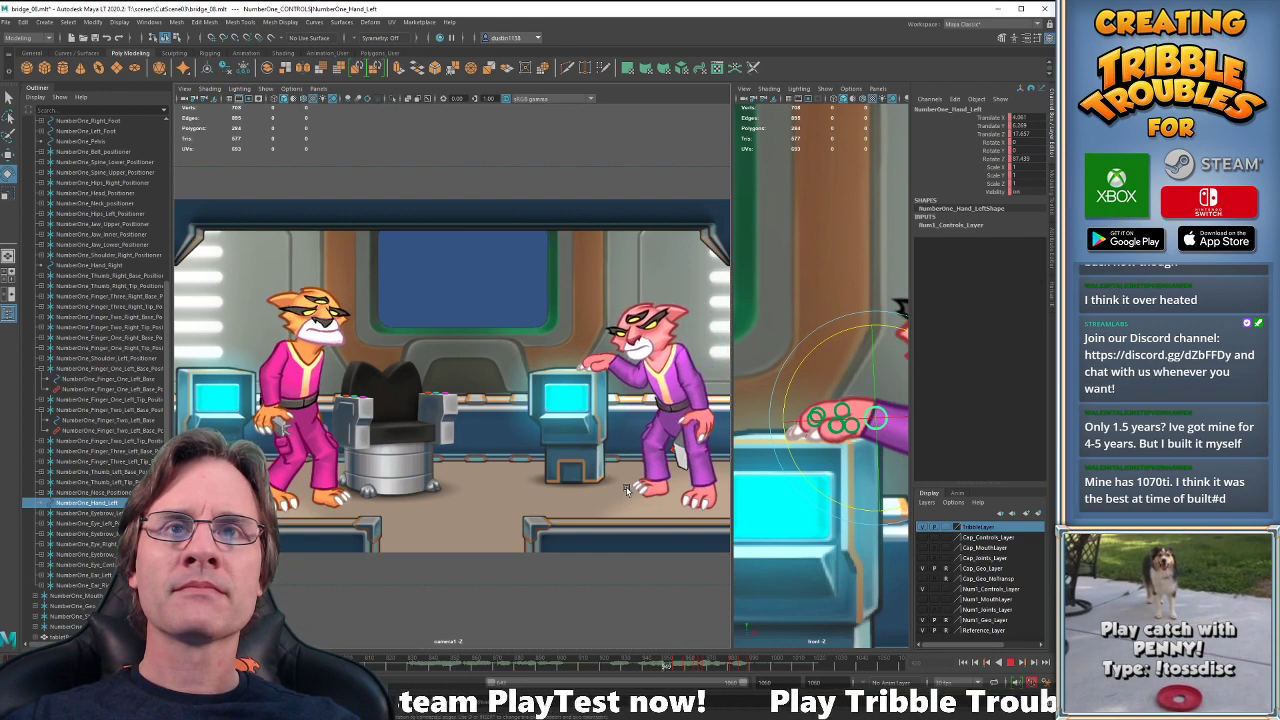
# - Play back the left hand movement again and step through the hand control's neighbouring keys to frame 968
pyautogui.press('Escape')
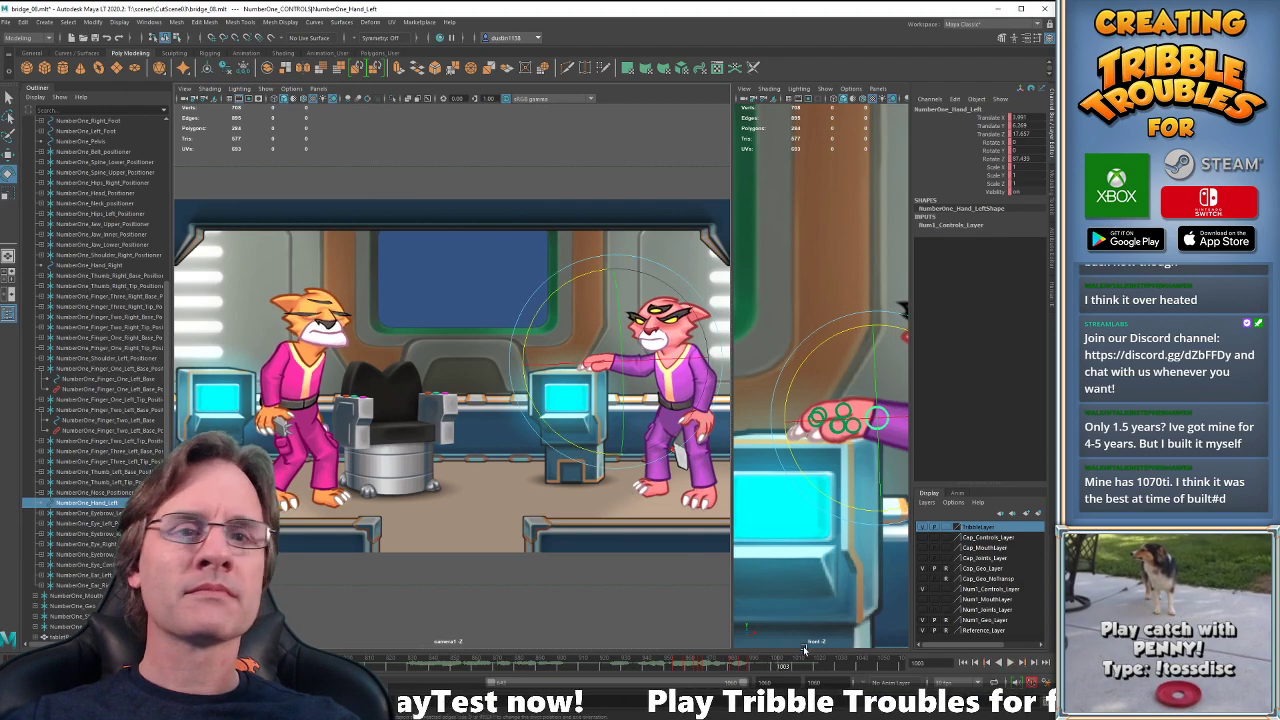
pyautogui.hotkey('alt', 'v')
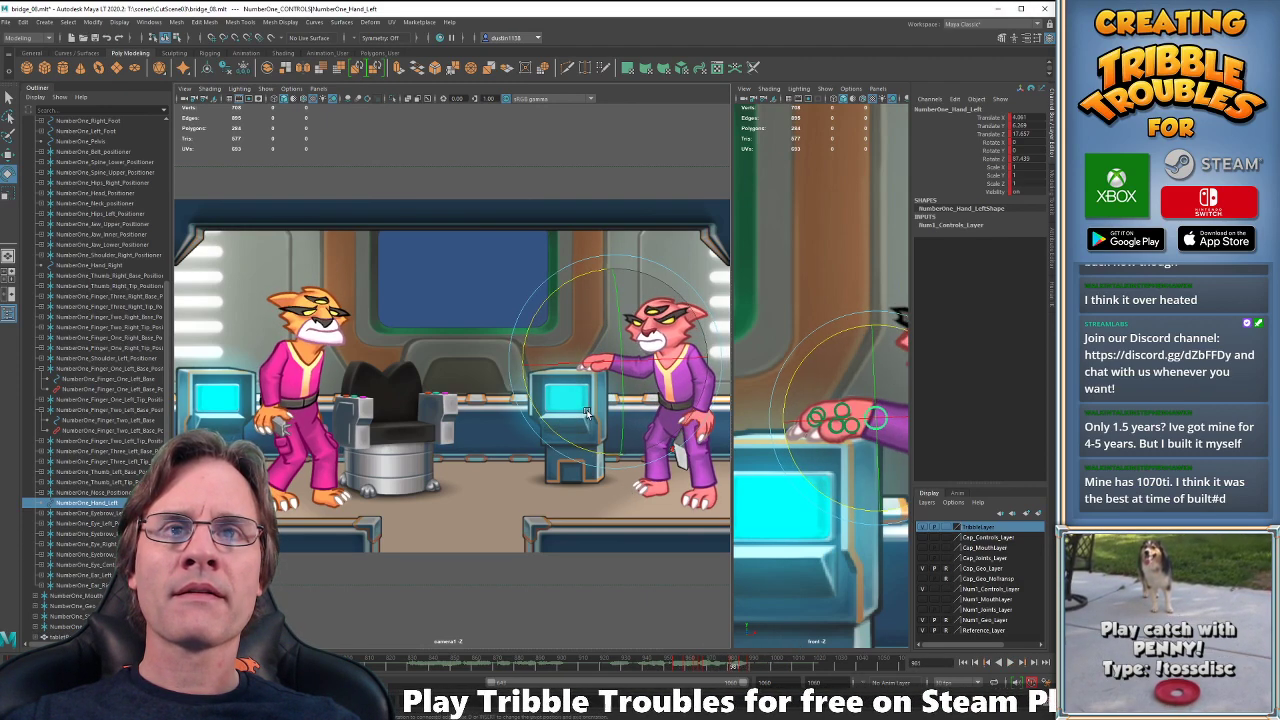
pyautogui.press('Escape')
pyautogui.press('w')
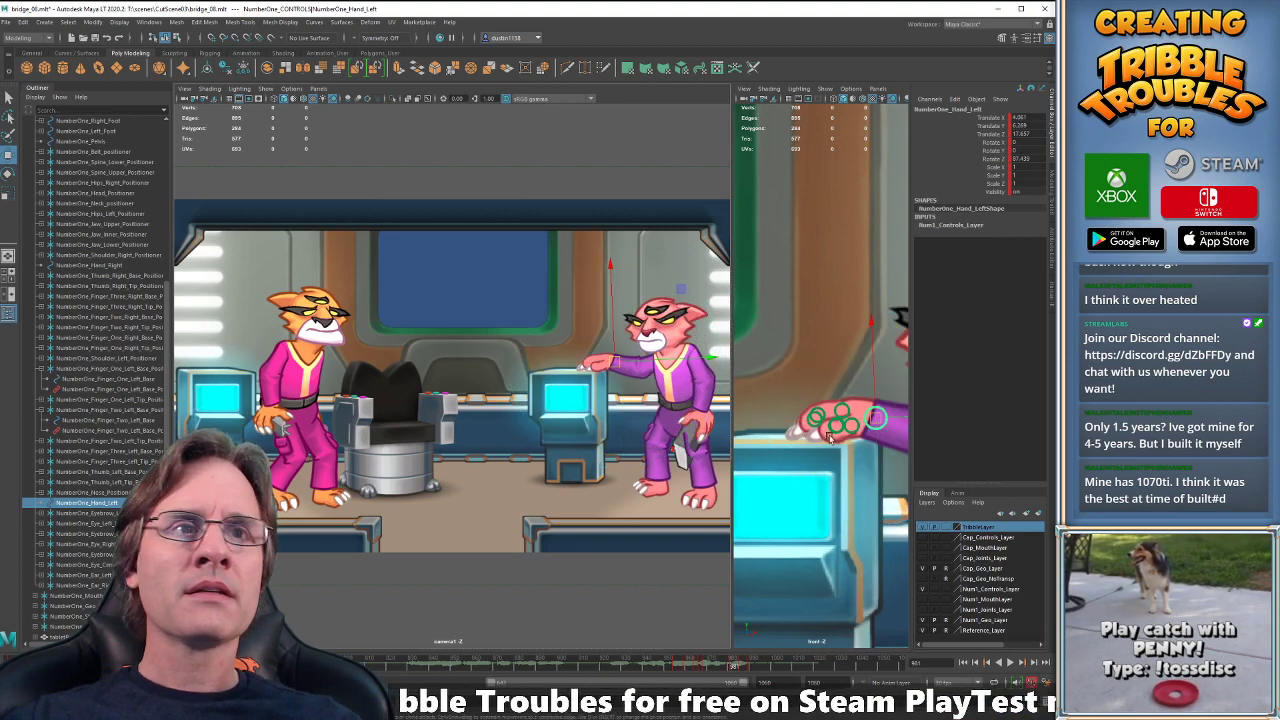
pyautogui.press(',')
pyautogui.press(',')
pyautogui.press('.')
pyautogui.press('.')
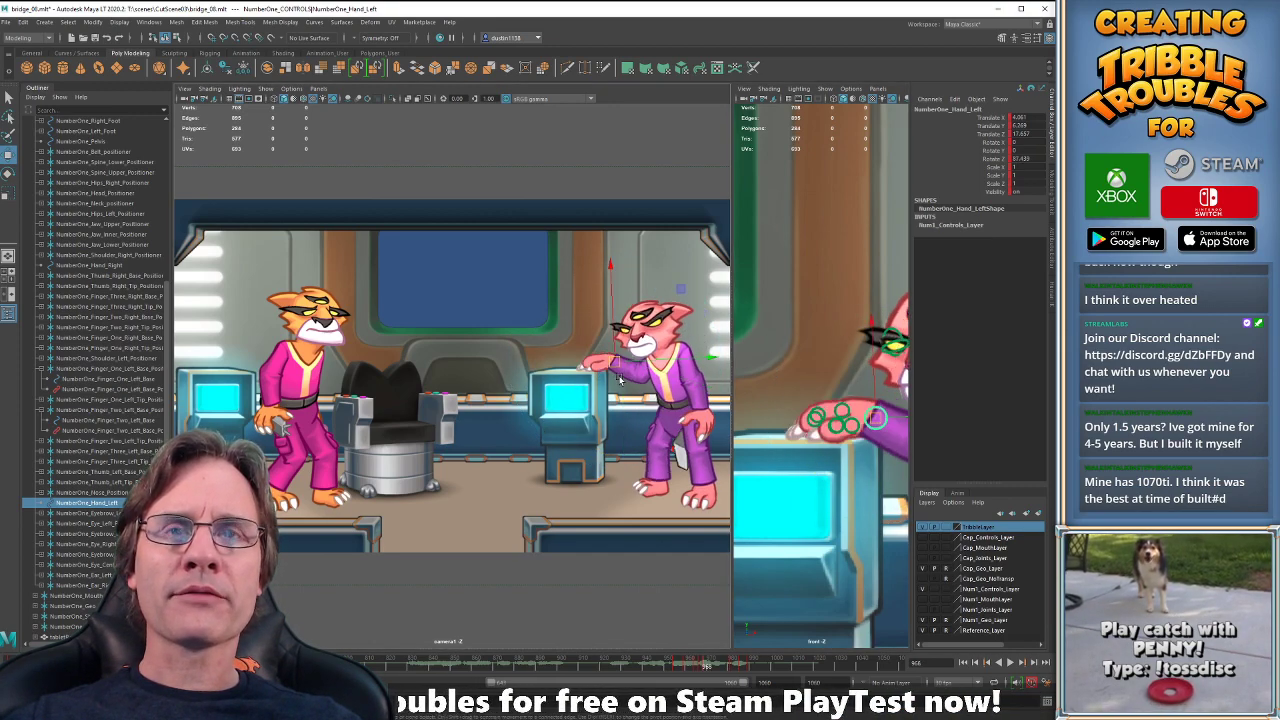
# - Nudge the left hand control sideways at its keys up to frame 989, comparing each pose with the neighbouring keys
pyautogui.moveTo(616, 364); pyautogui.dragTo(620, 364)
pyautogui.press(',')
pyautogui.press('.')
pyautogui.press(',')
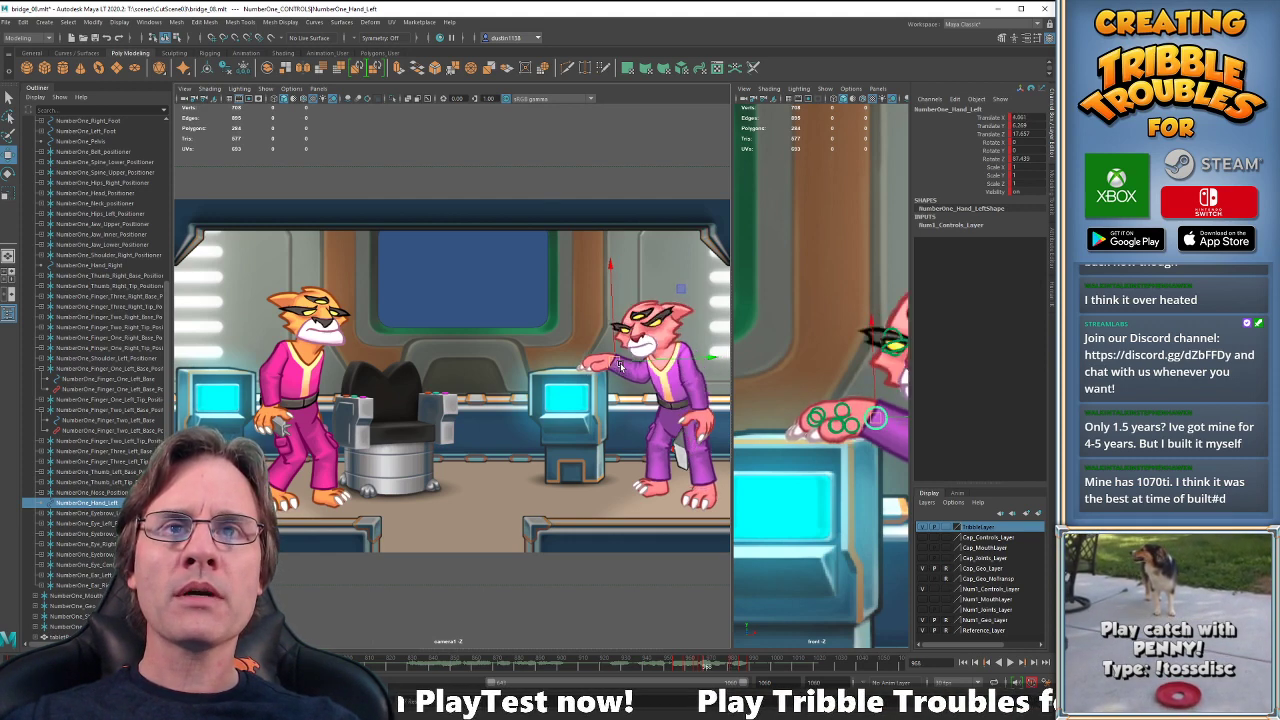
pyautogui.press('.')
pyautogui.press(',')
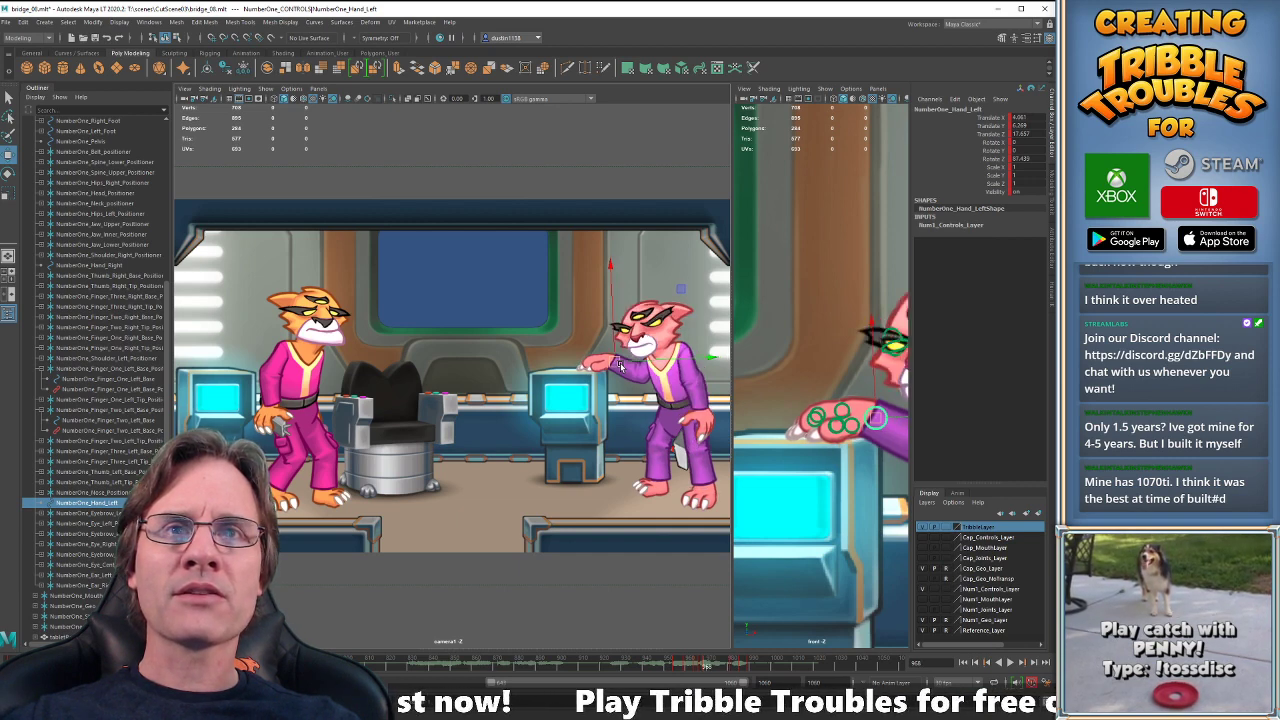
pyautogui.press('.')
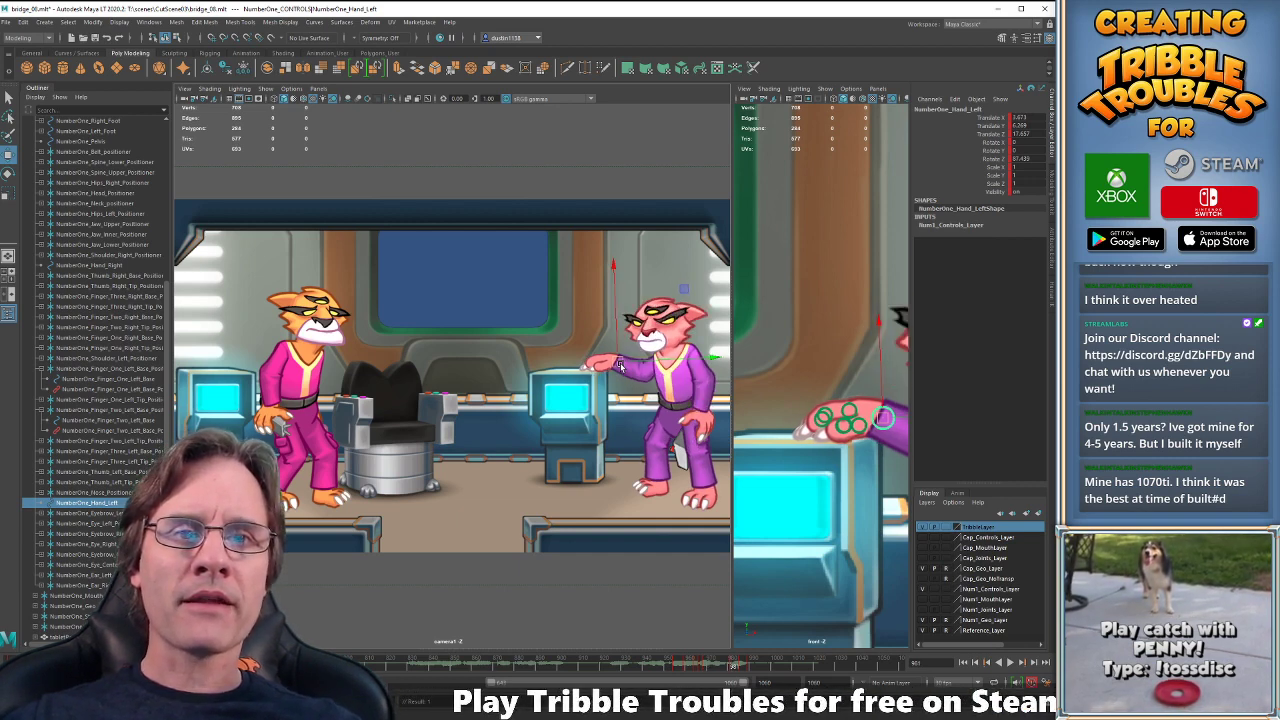
pyautogui.press('.')
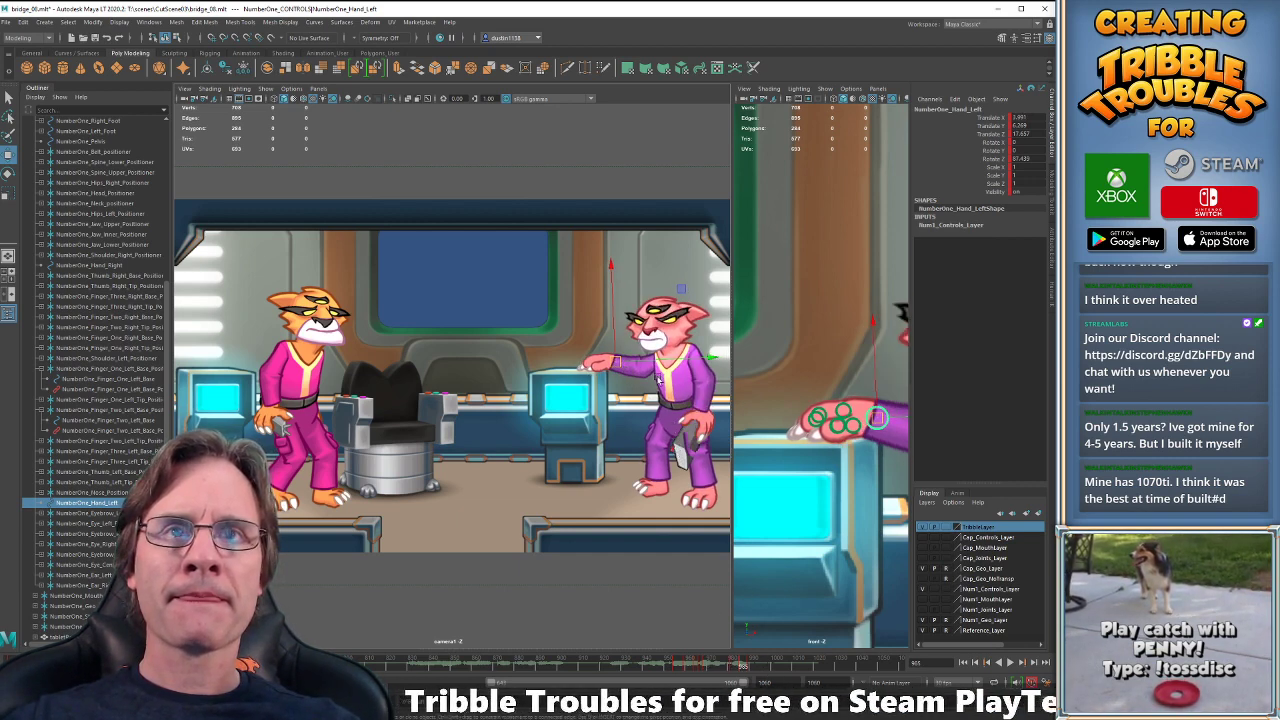
pyautogui.press(',')
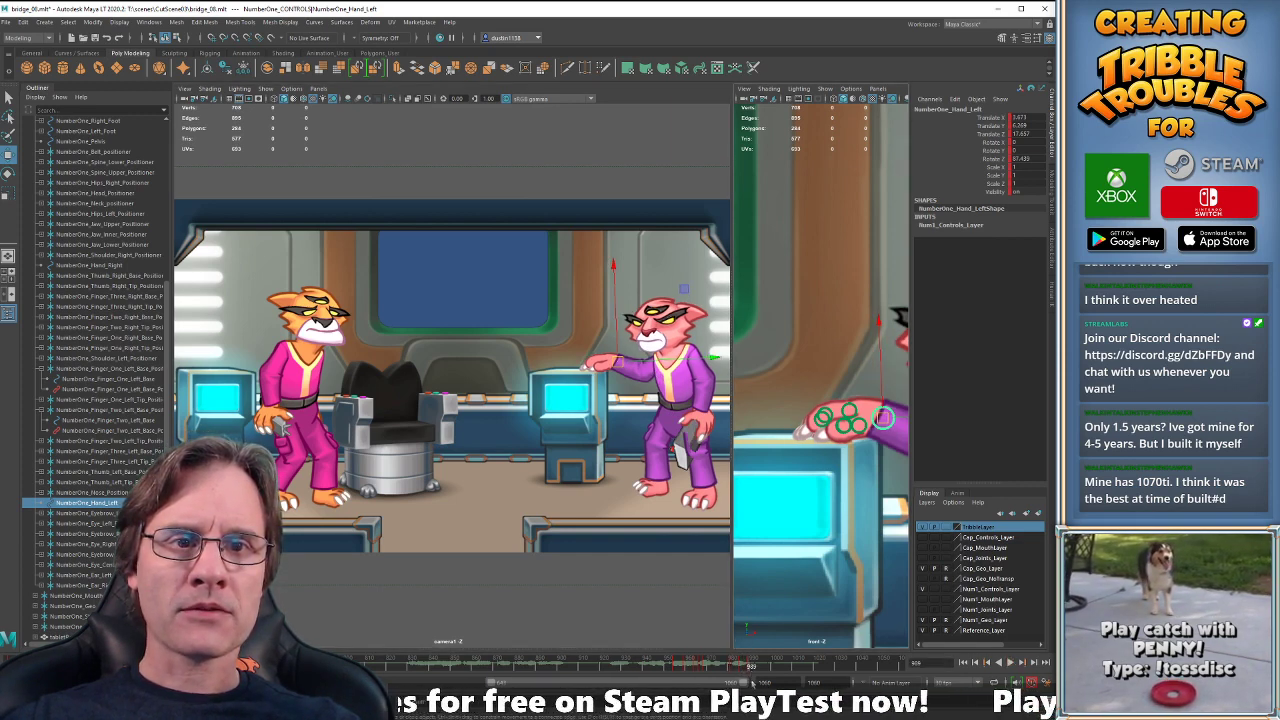
pyautogui.press(',')
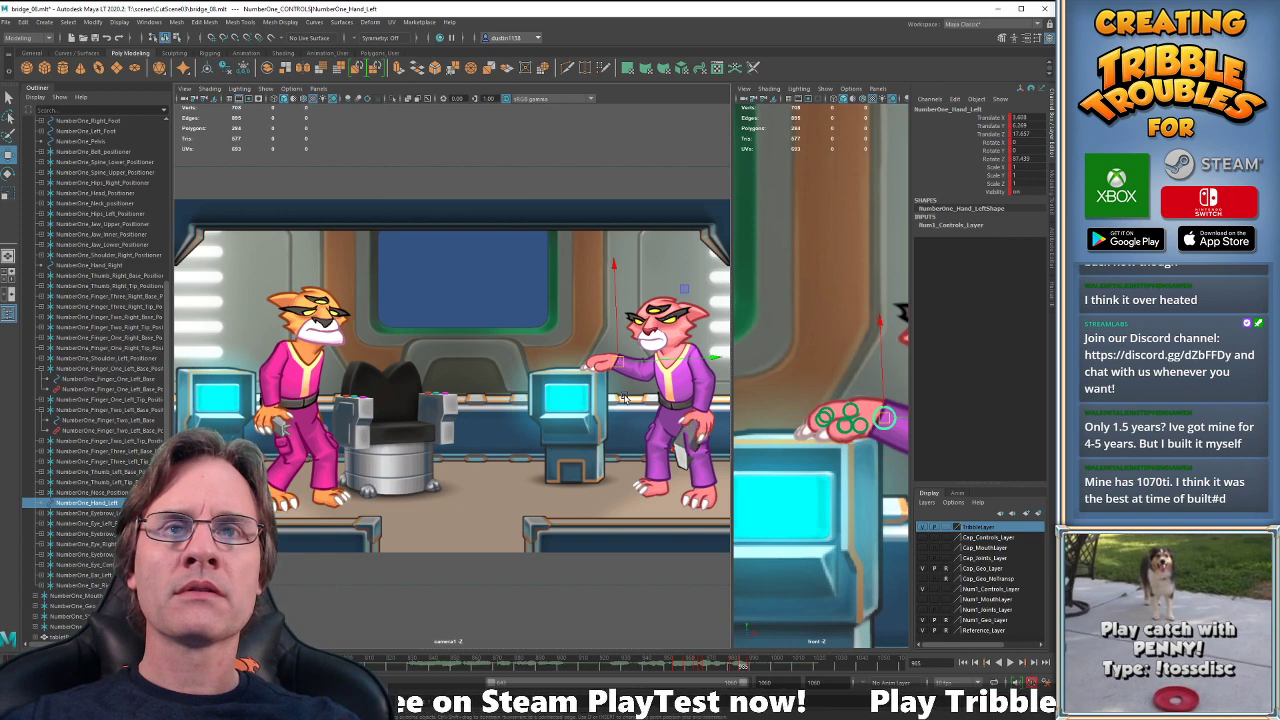
pyautogui.press(',')
# - Play back the left hand movement and compare the hand control's adjacent keys around frame 968
pyautogui.hotkey('alt', 'v')
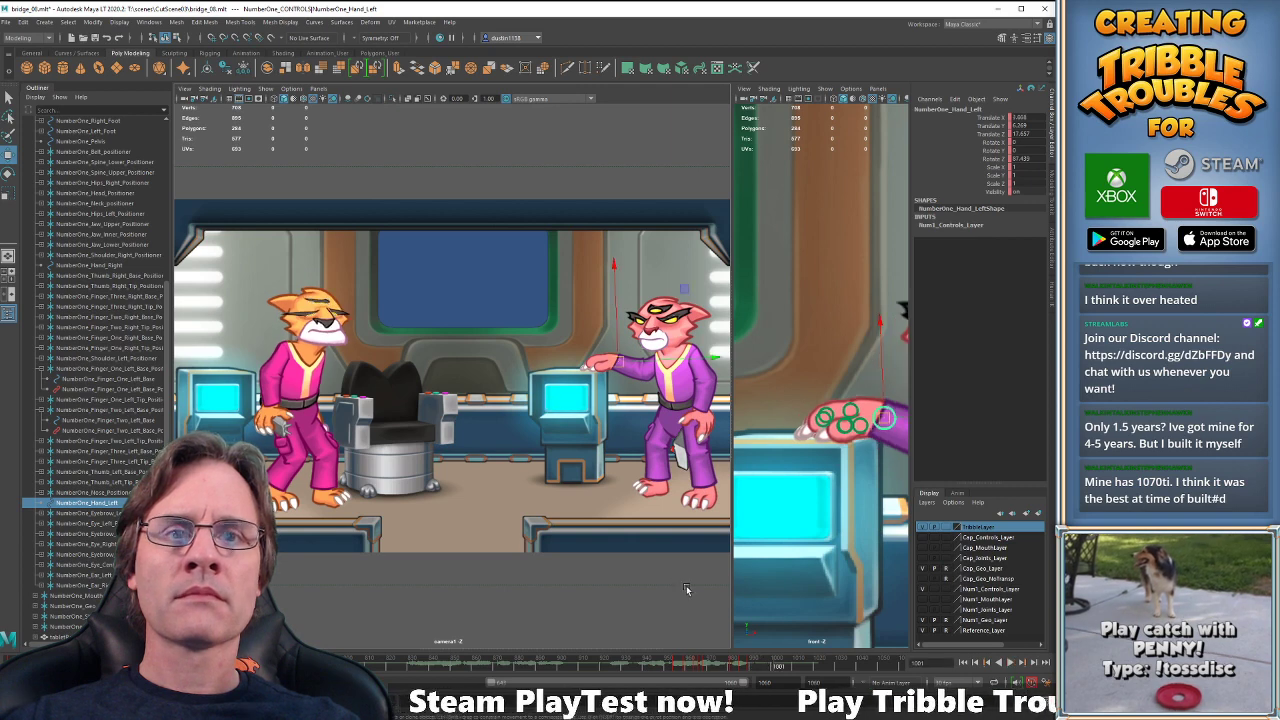
pyautogui.press('Escape')
pyautogui.press(',')
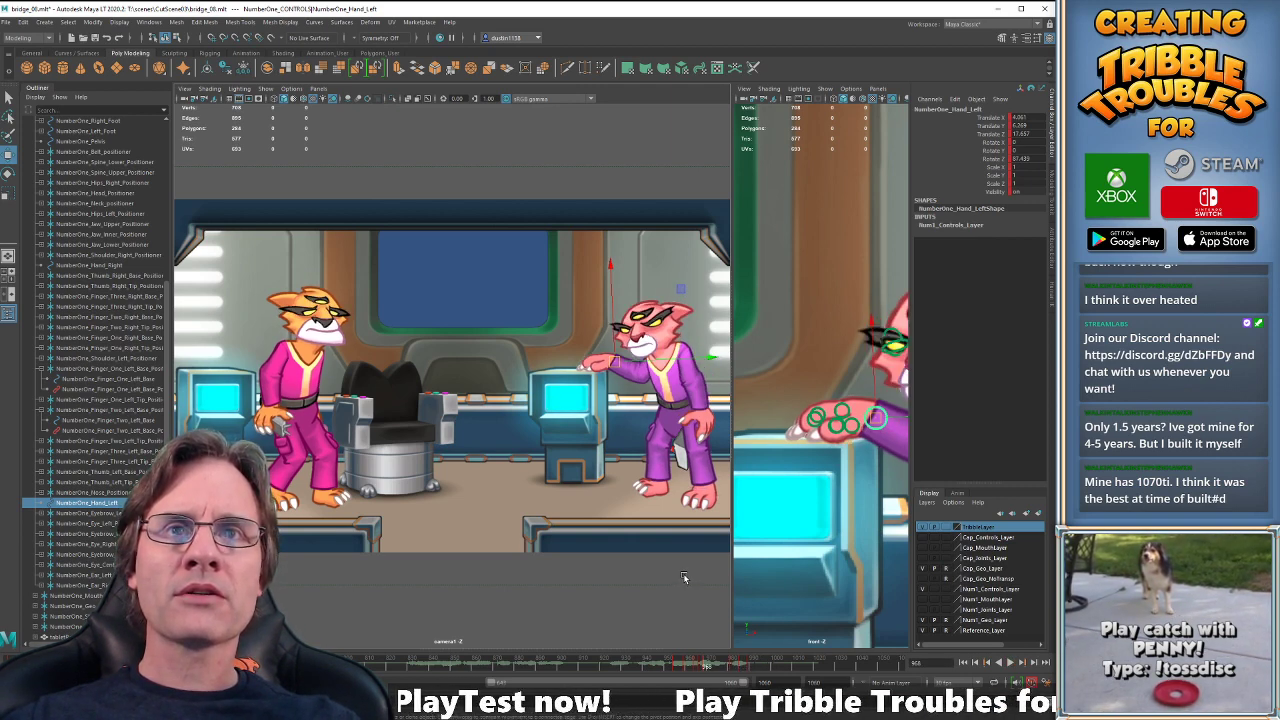
pyautogui.press('.')
pyautogui.press(',')
pyautogui.press('.')
pyautogui.press(',')
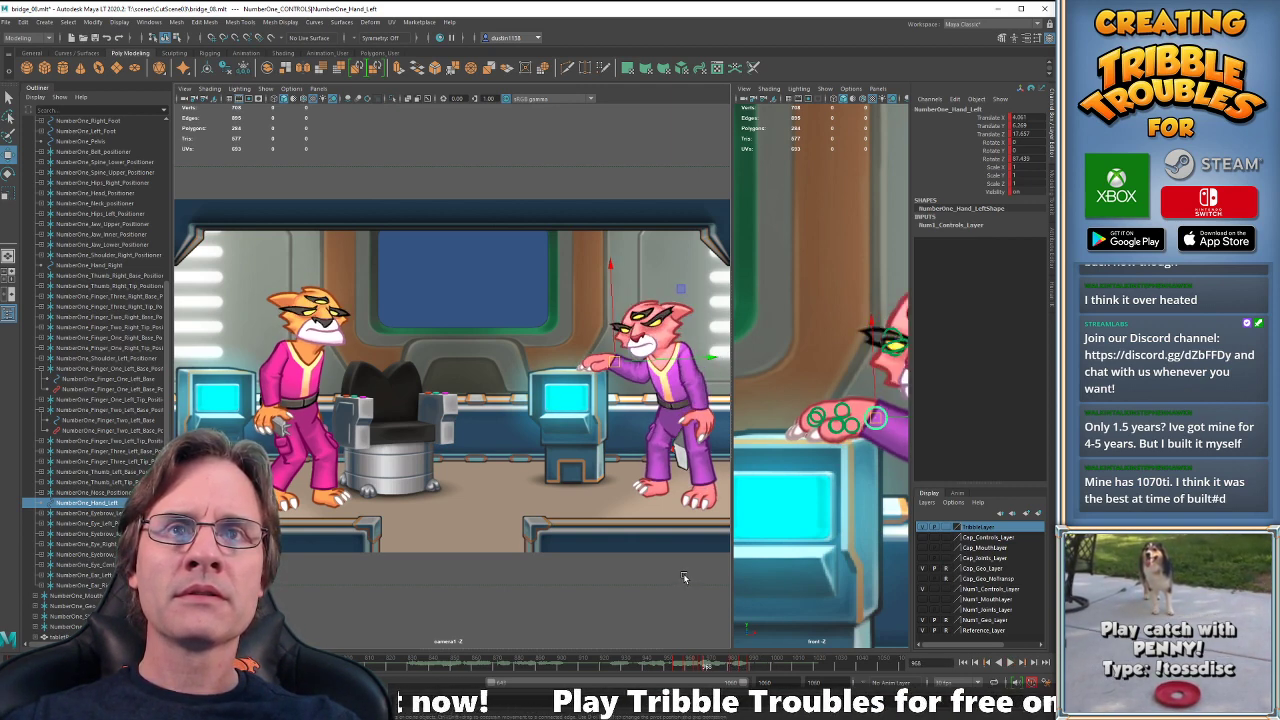
# - Compare the COG and left hand controls at the body's keys from about frame 968 to frame 977
pyautogui.keyDown('alt'); pyautogui.moveTo(893, 488); pyautogui.dragTo(809, 500, button='right'); pyautogui.keyUp('alt')
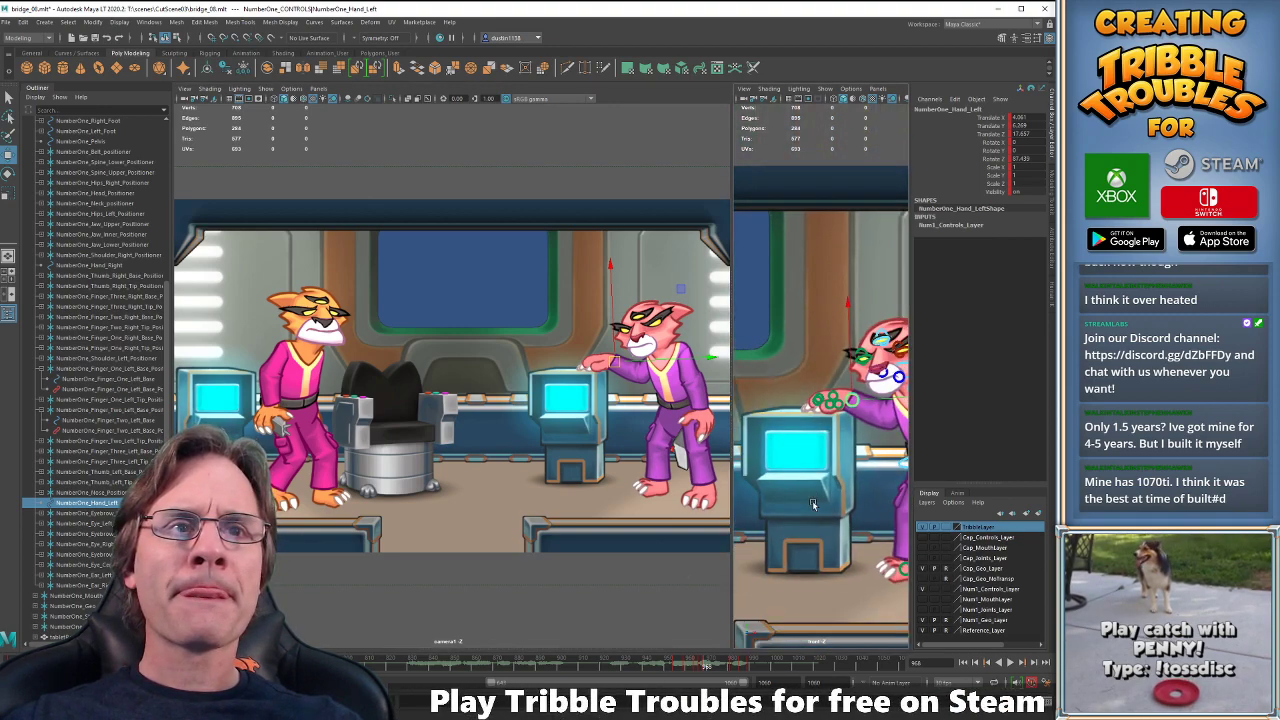
pyautogui.keyDown('alt'); pyautogui.moveTo(904, 464); pyautogui.dragTo(843, 462, button='middle'); pyautogui.keyUp('alt')
pyautogui.click(843, 460)
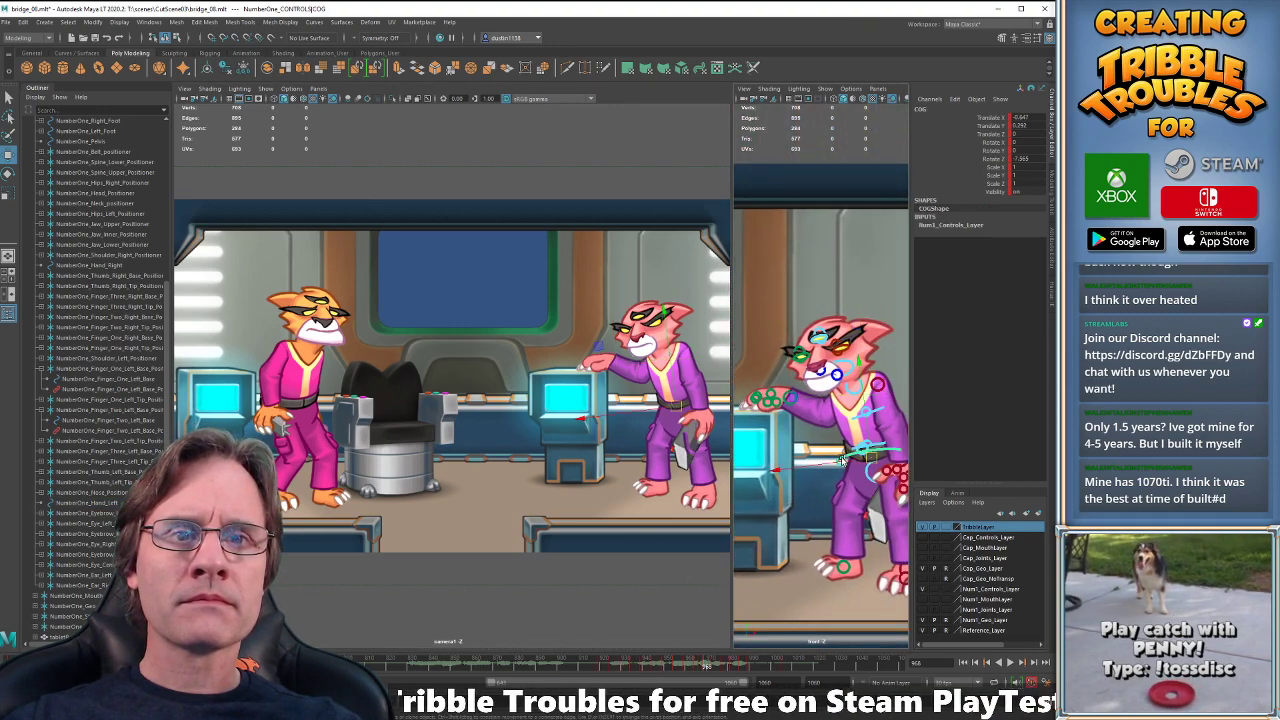
pyautogui.press('.')
pyautogui.click(793, 405)
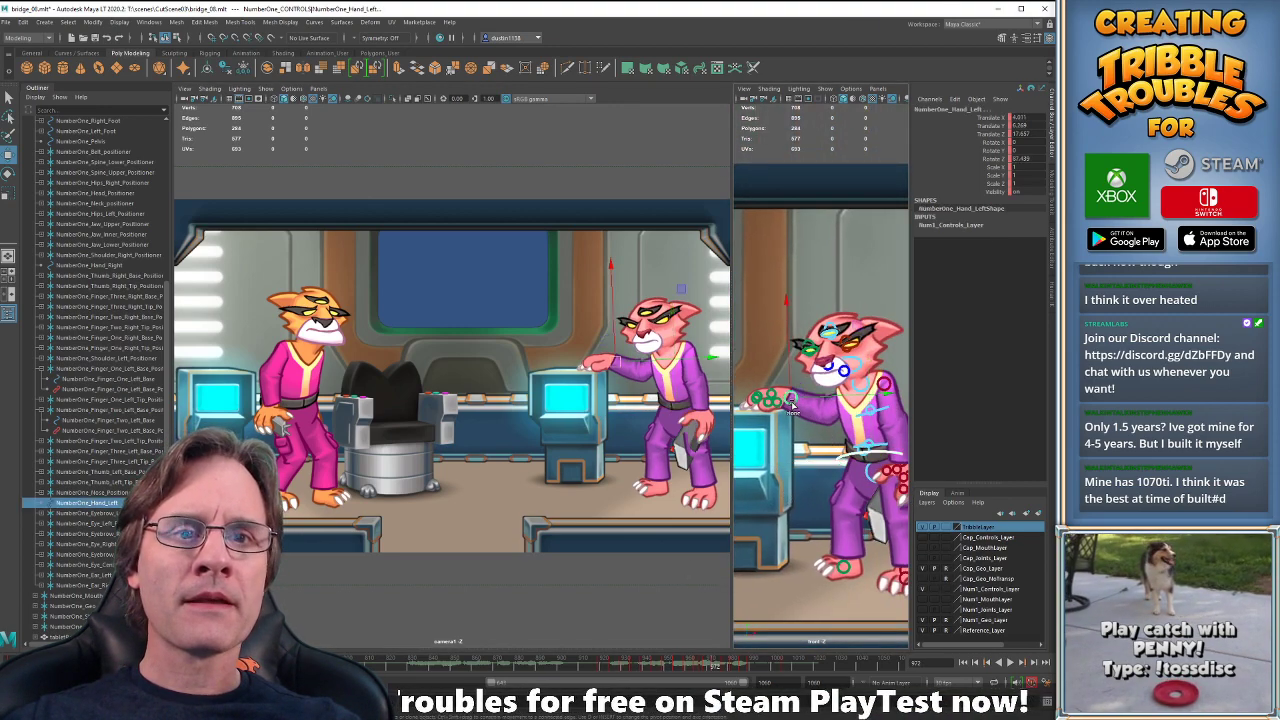
pyautogui.press('.')
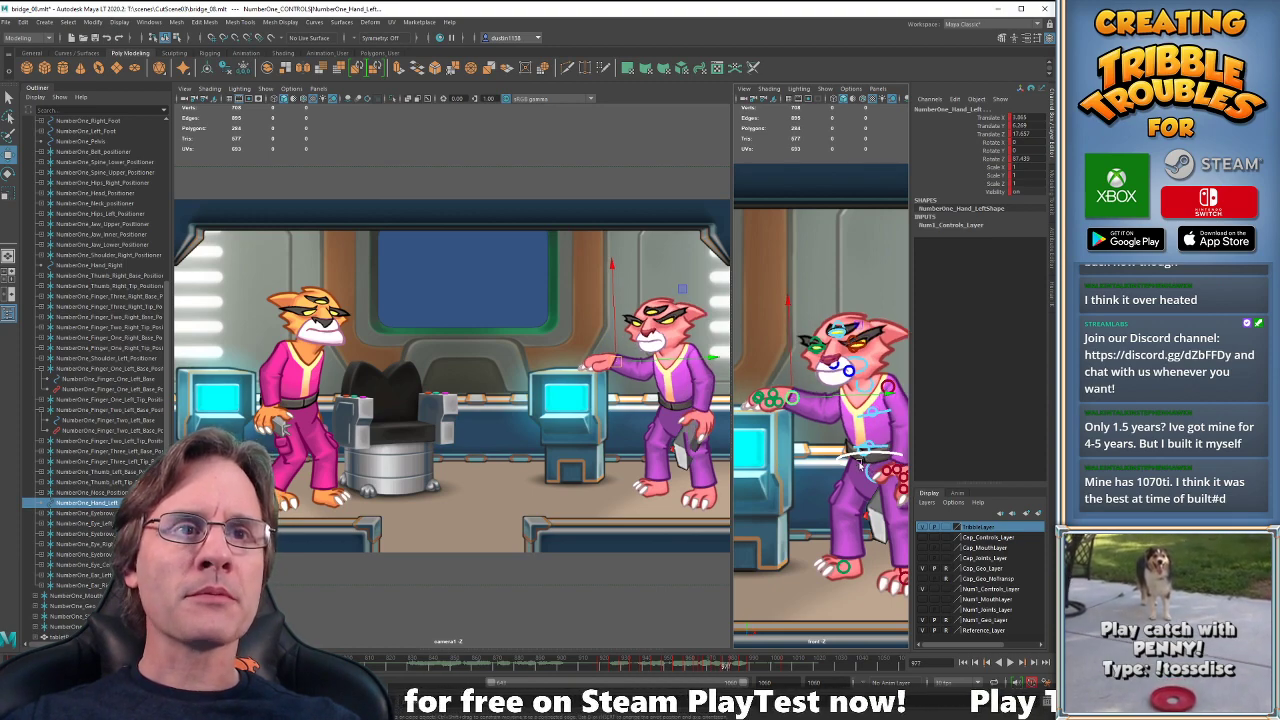
pyautogui.click(846, 458)
pyautogui.press(',')
pyautogui.press(',')
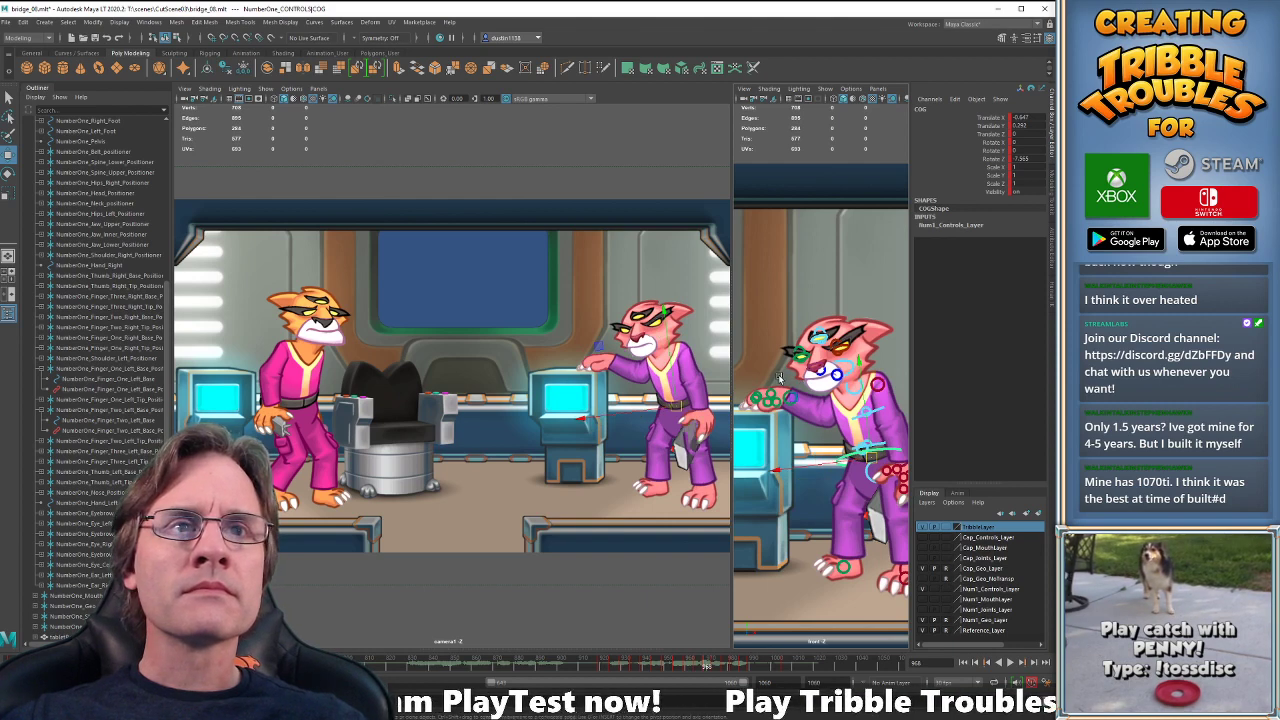
pyautogui.click(788, 403)
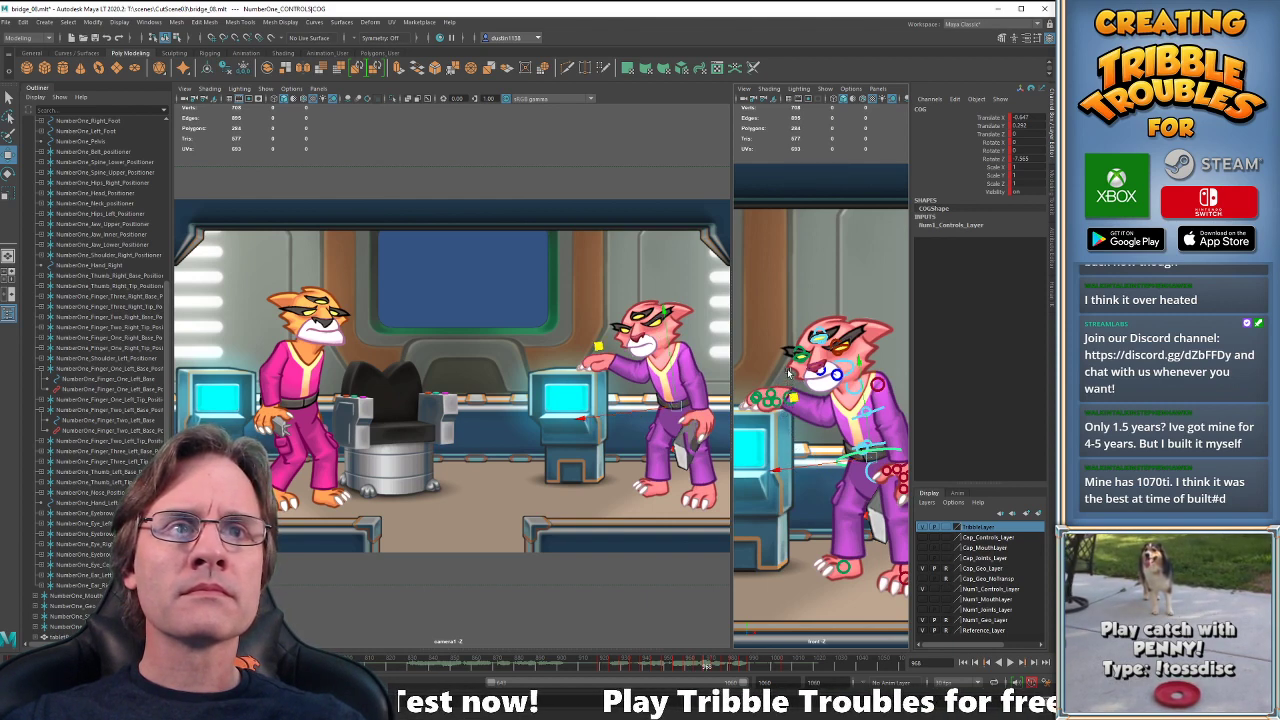
pyautogui.click(797, 393)
pyautogui.click(790, 396)
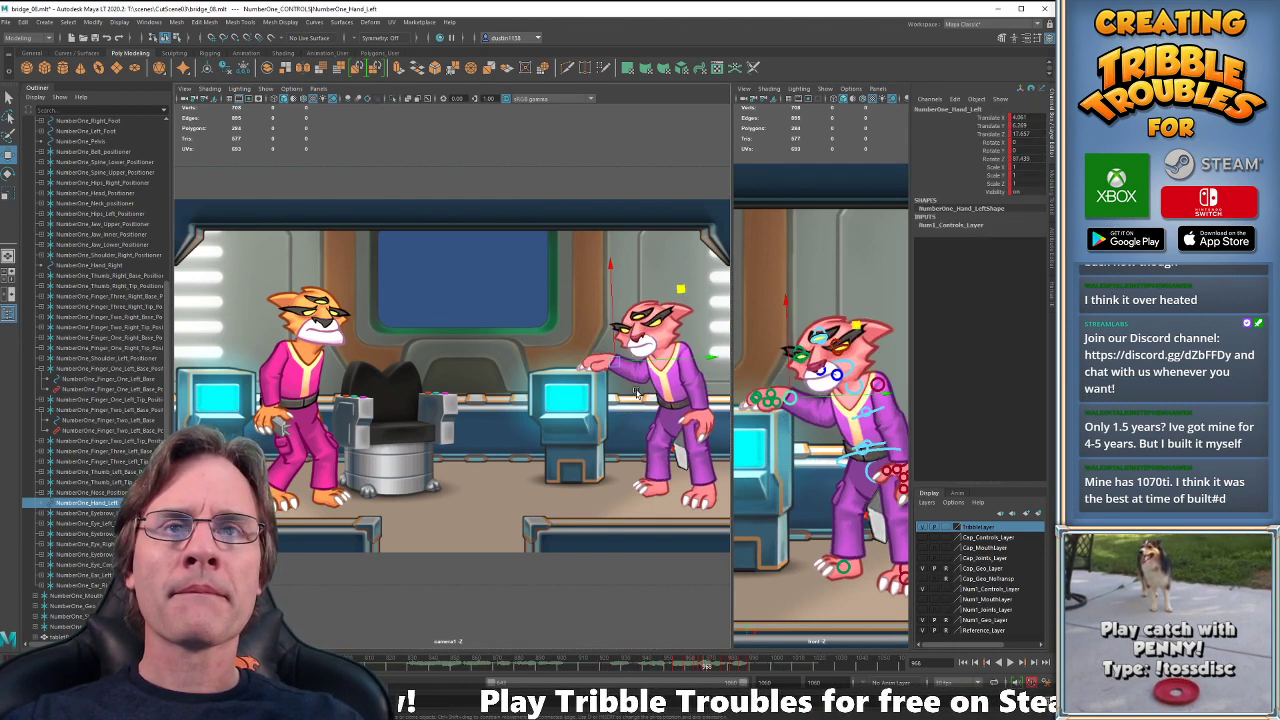
# - Key a slight sideways shift of the left hand at frame 972 and check it against the surrounding keys
pyautogui.press('.')
pyautogui.press('.')
pyautogui.press('.')
pyautogui.press('.')
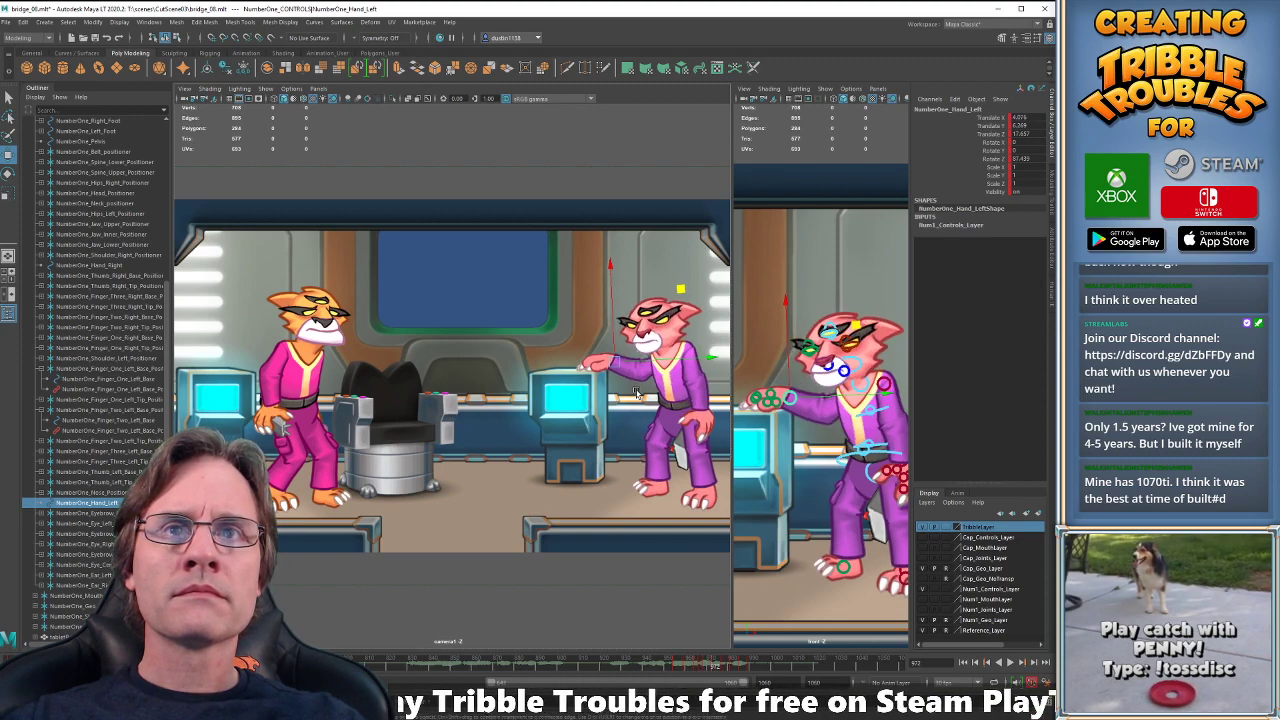
pyautogui.press(',')
pyautogui.press(',')
pyautogui.press(',')
pyautogui.press(',')
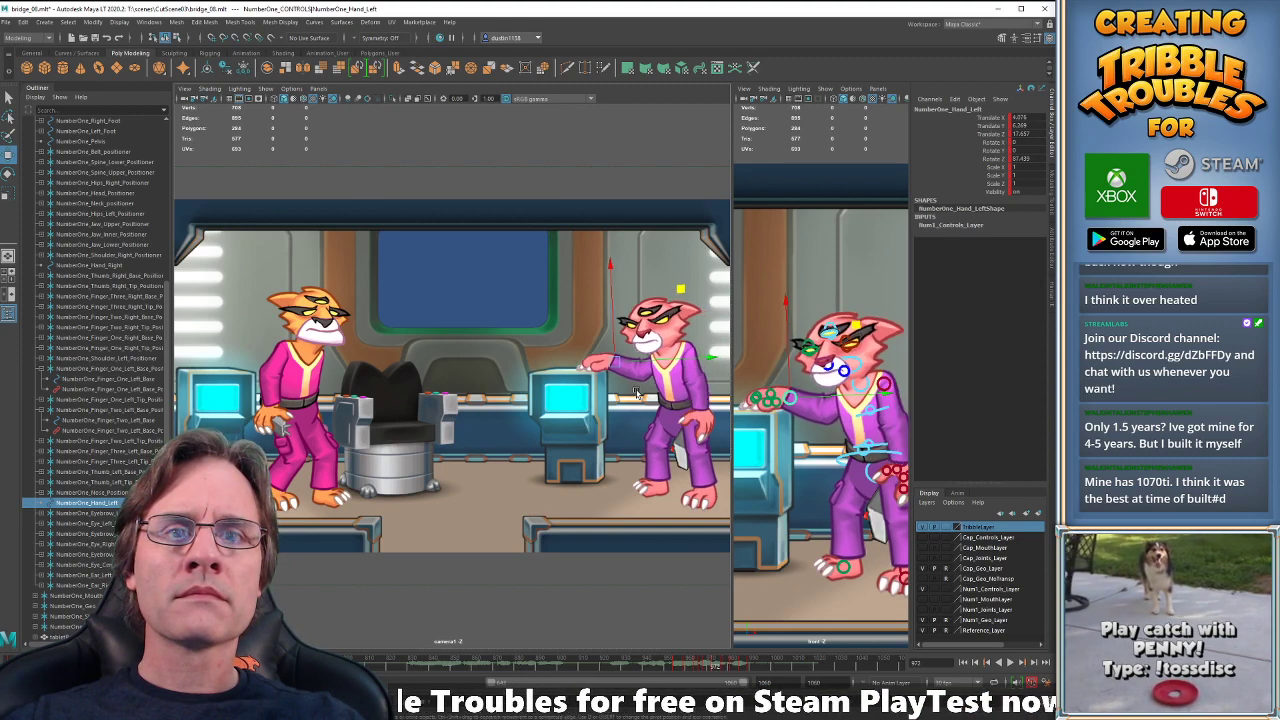
pyautogui.press('.')
pyautogui.press('.')
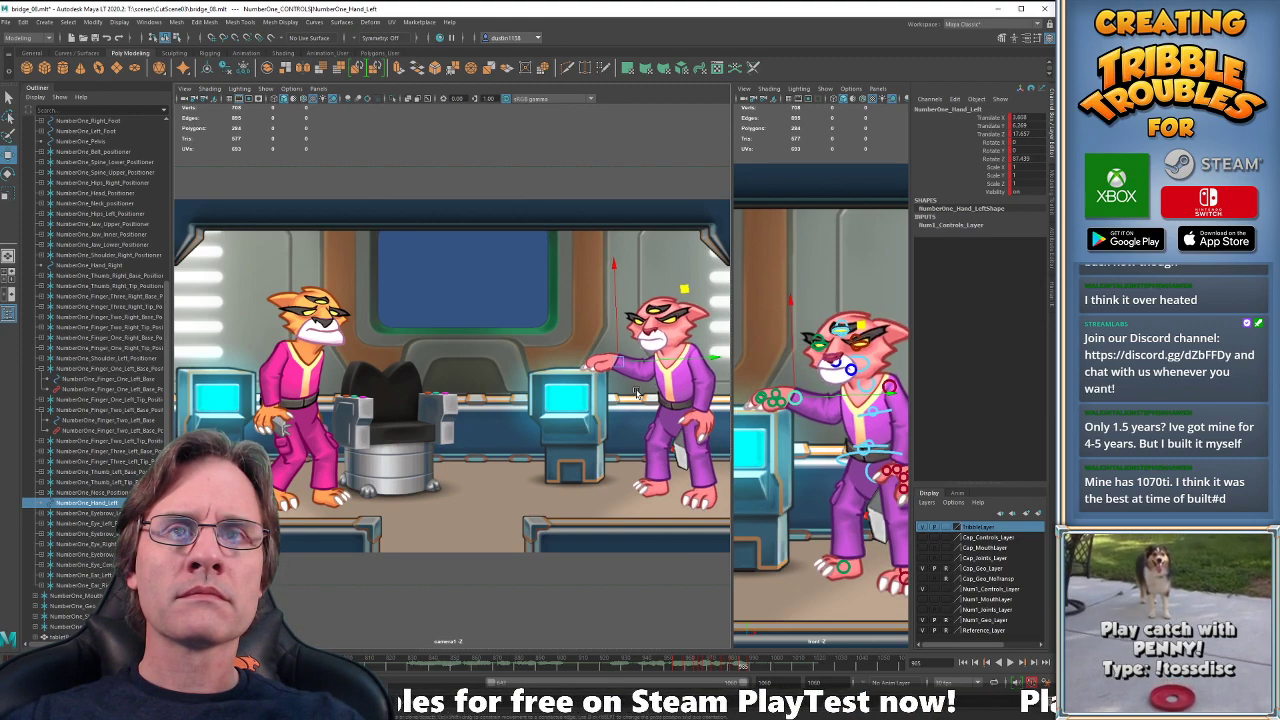
# - Fine-tune the left hand's sideways position at its keys between frames 977 and 989 for a smoother slide
pyautogui.press(',')
pyautogui.press(',')
pyautogui.press(',')
pyautogui.press(',')
pyautogui.press(',')
pyautogui.press(',')
pyautogui.press(',')
pyautogui.press(',')
pyautogui.press(',')
pyautogui.press(',')
pyautogui.press(',')
pyautogui.press(',')
pyautogui.press(',')
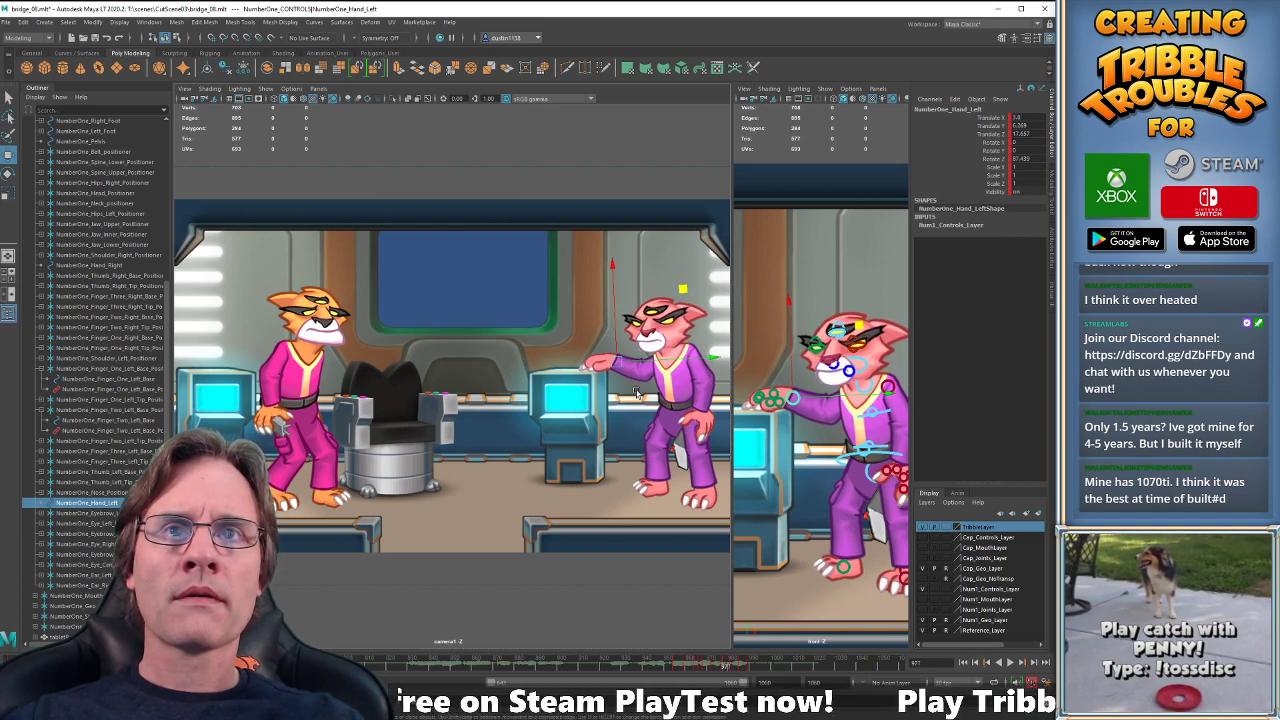
pyautogui.press('.')
pyautogui.press('.')
pyautogui.press('.')
pyautogui.press('.')
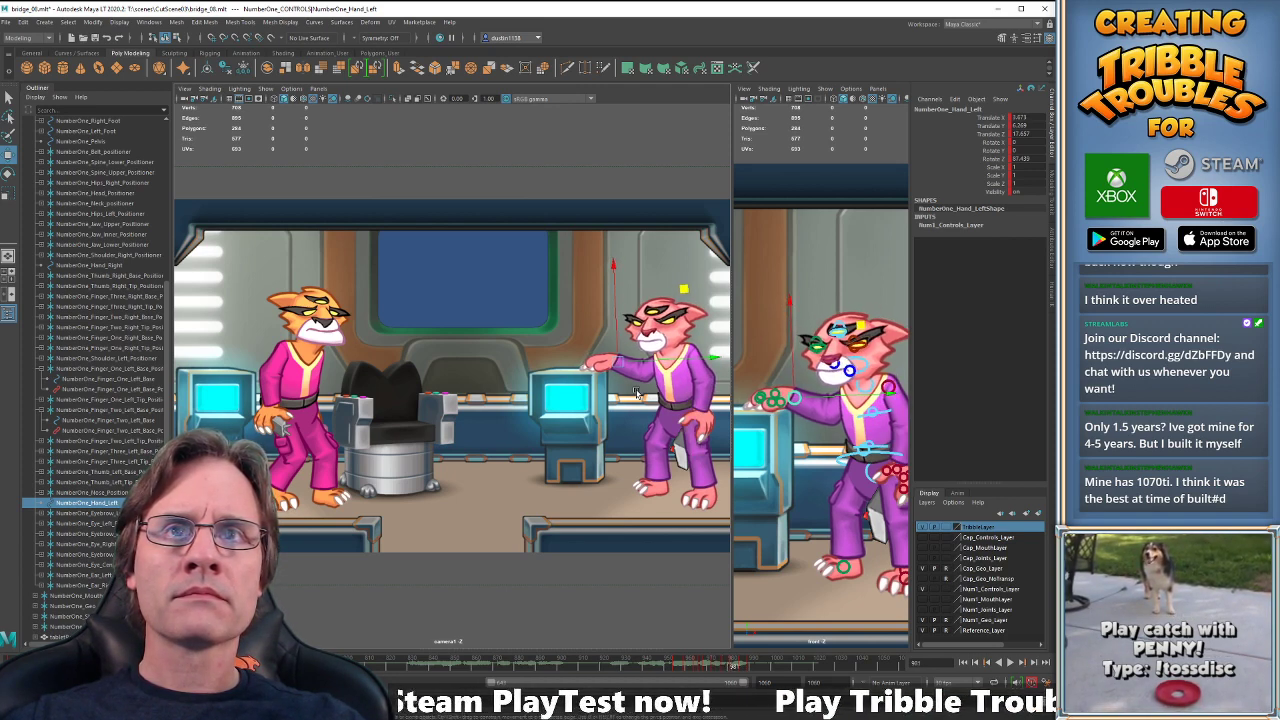
pyautogui.press('.')
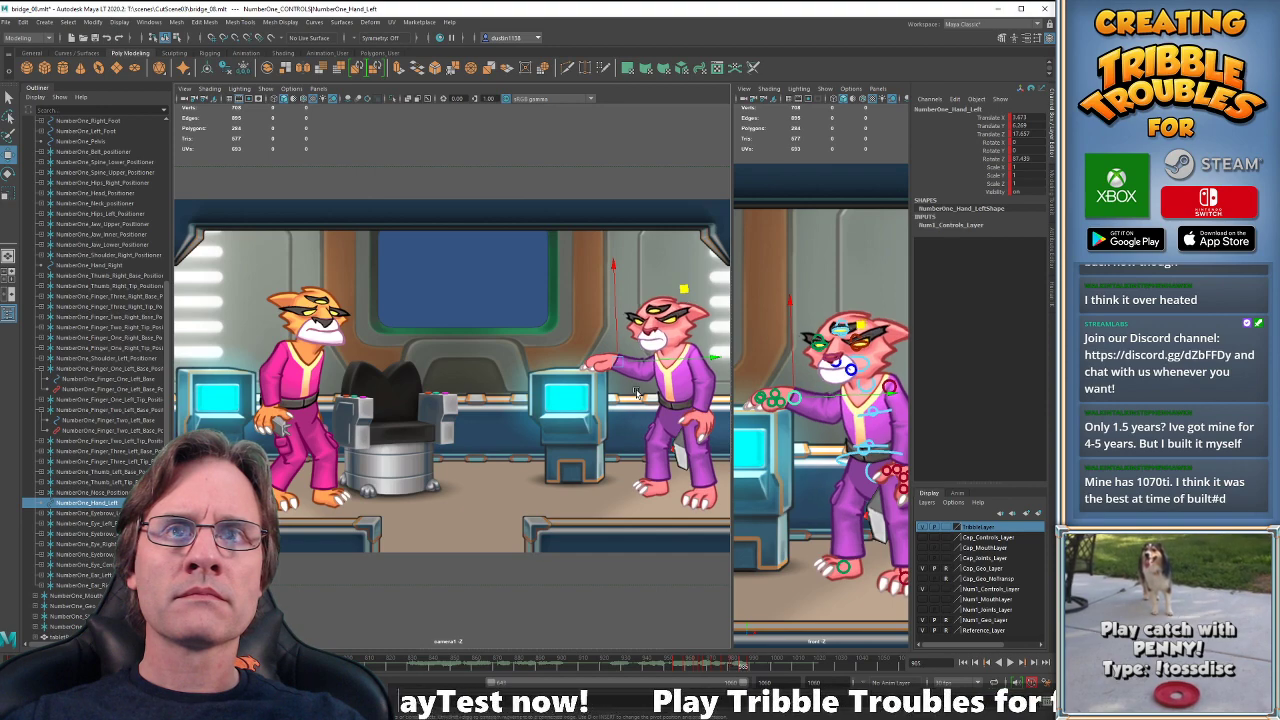
pyautogui.press('.')
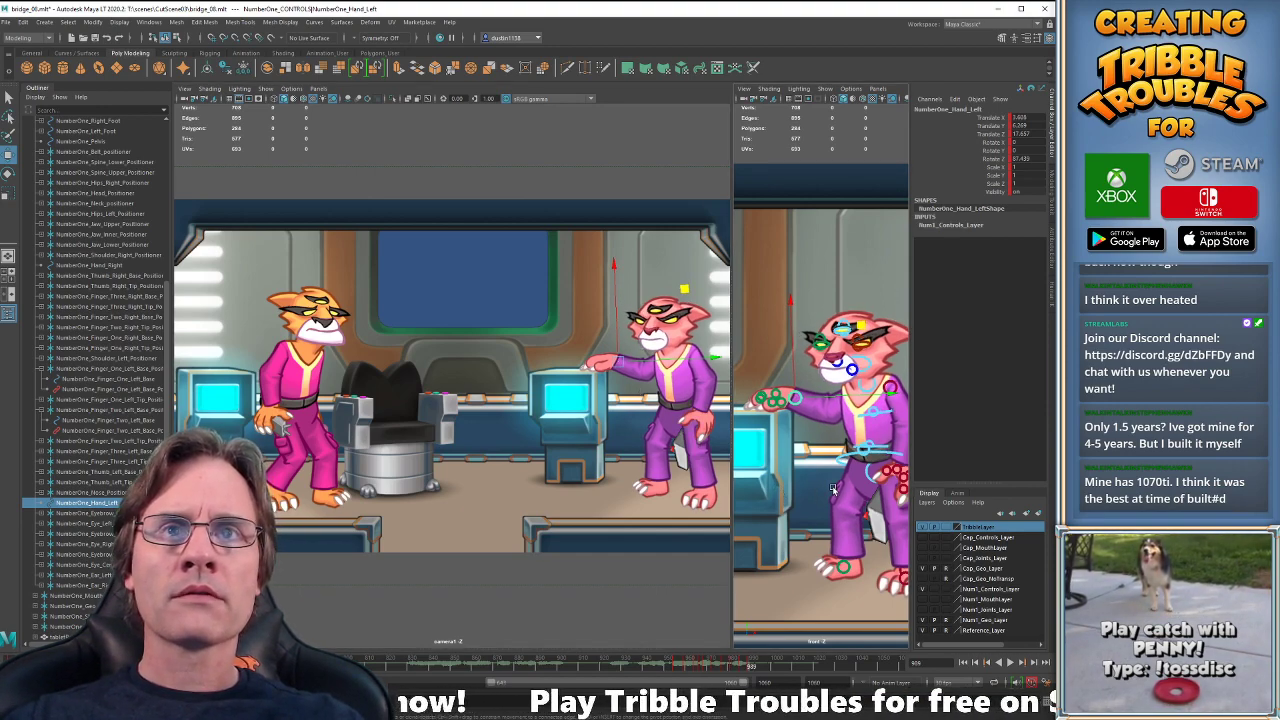
# - Play back the hand slide, then isolate the left hand's Translate X curve in the Graph Editor and go to frame 981
pyautogui.hotkey('alt', 'v')
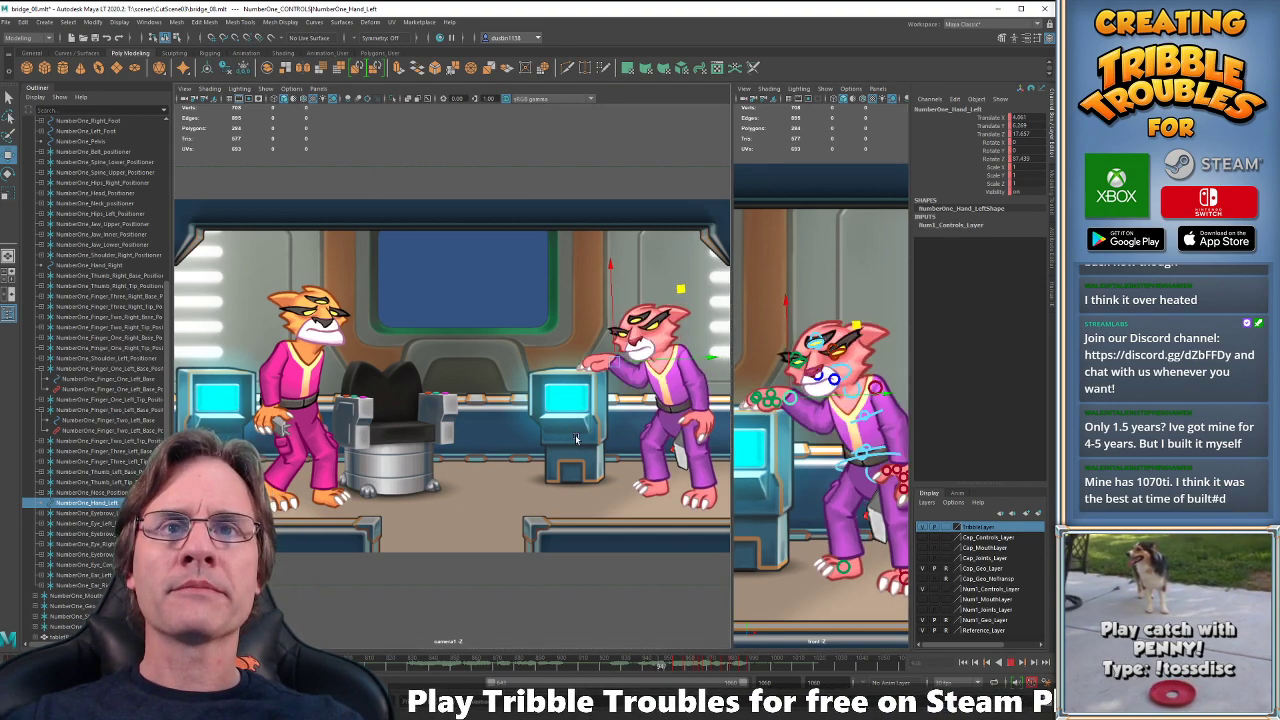
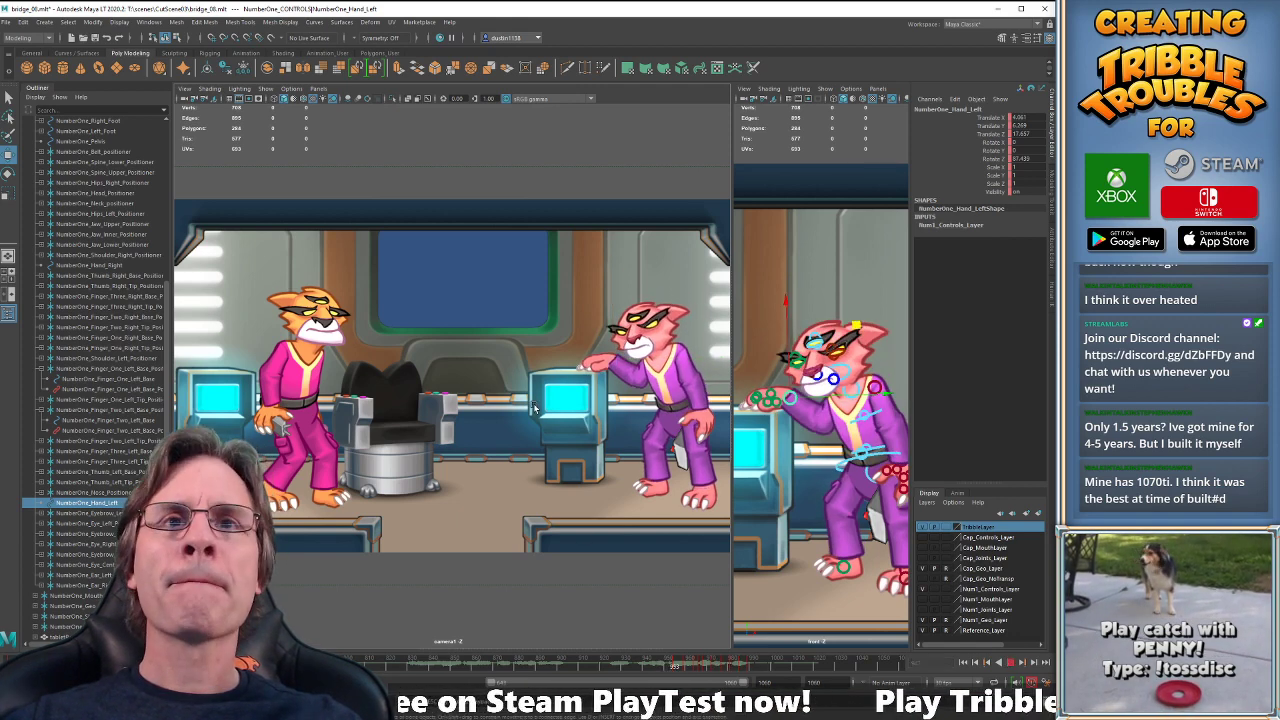
pyautogui.hotkey('alt', 'v')
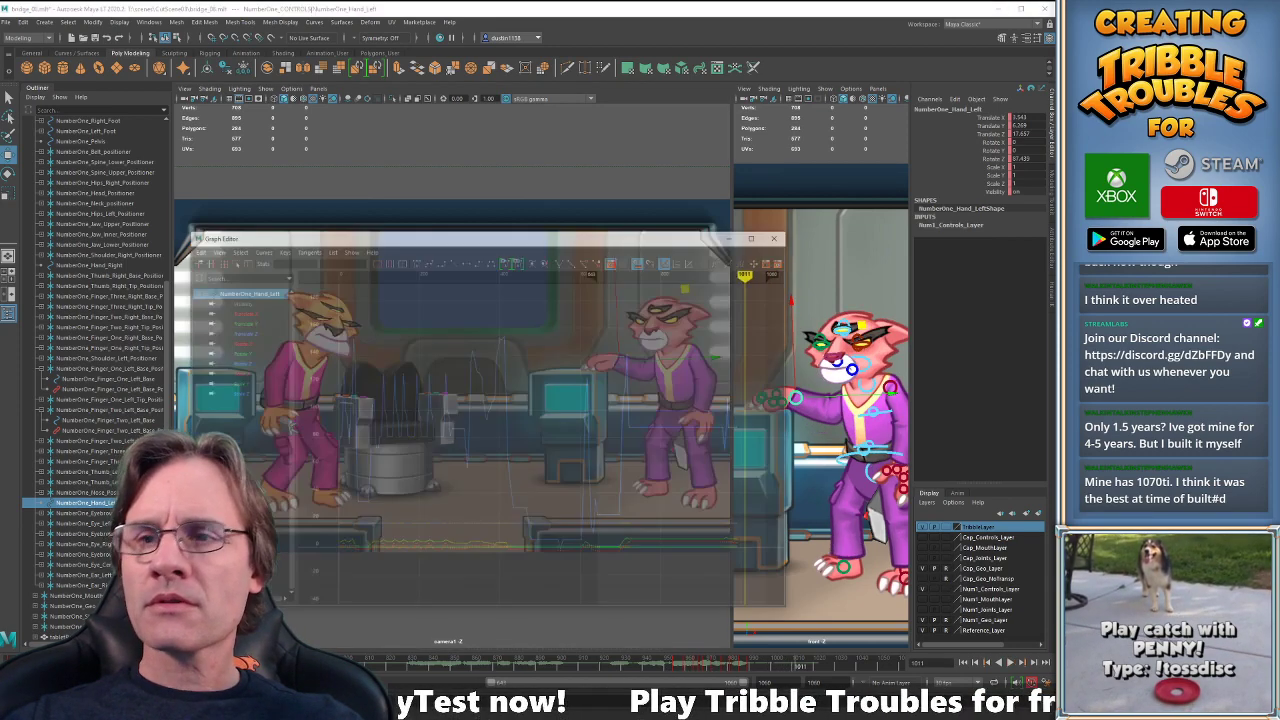
pyautogui.click(270, 272)
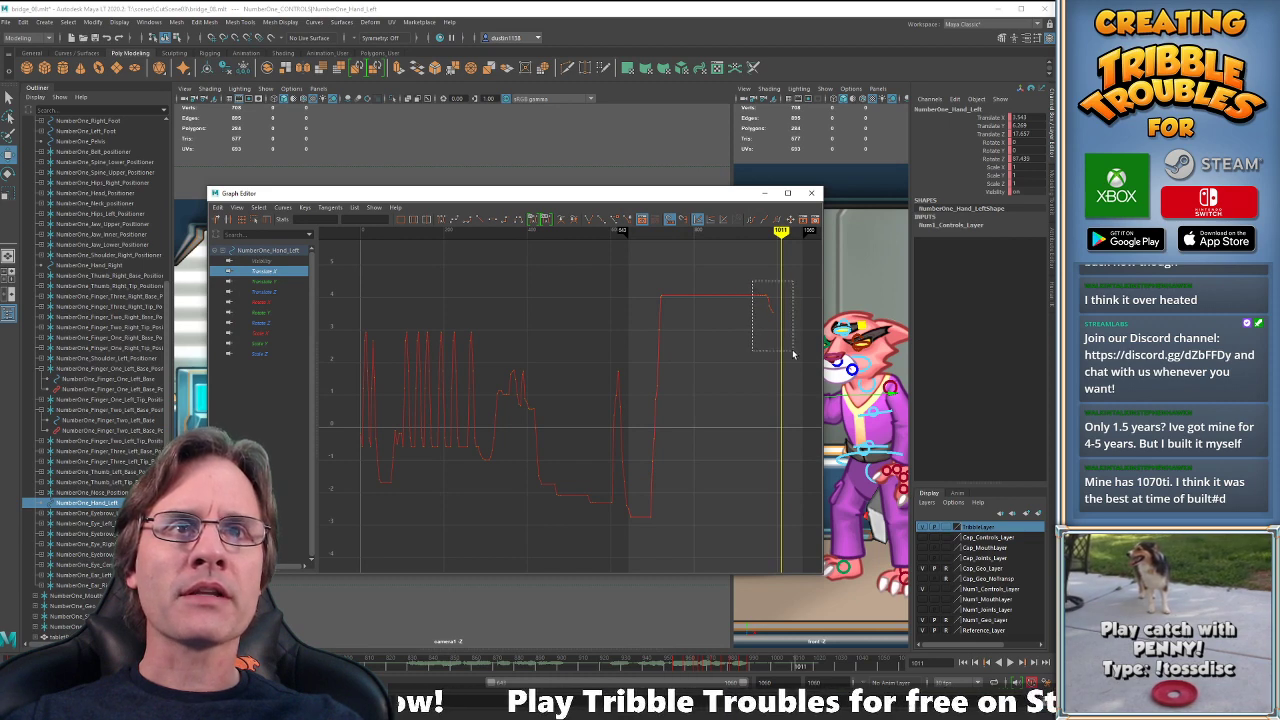
pyautogui.press('f')
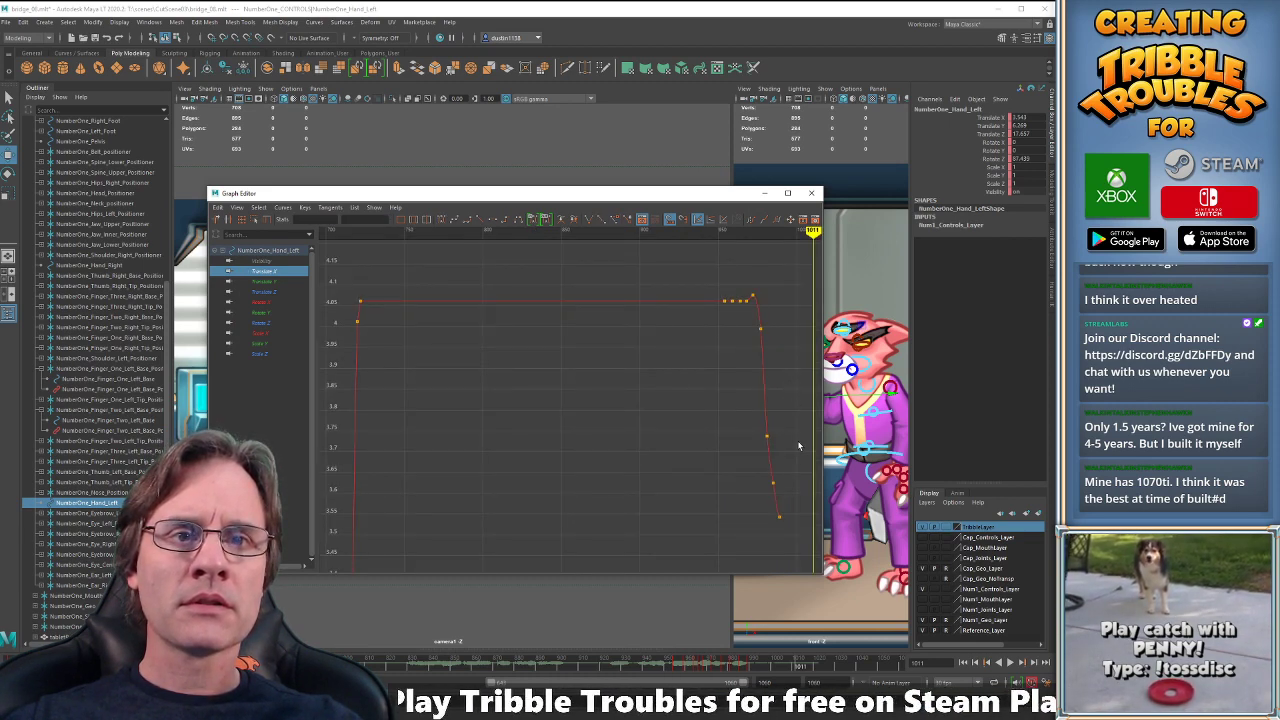
pyautogui.press(',')
pyautogui.press(',')
pyautogui.press(',')
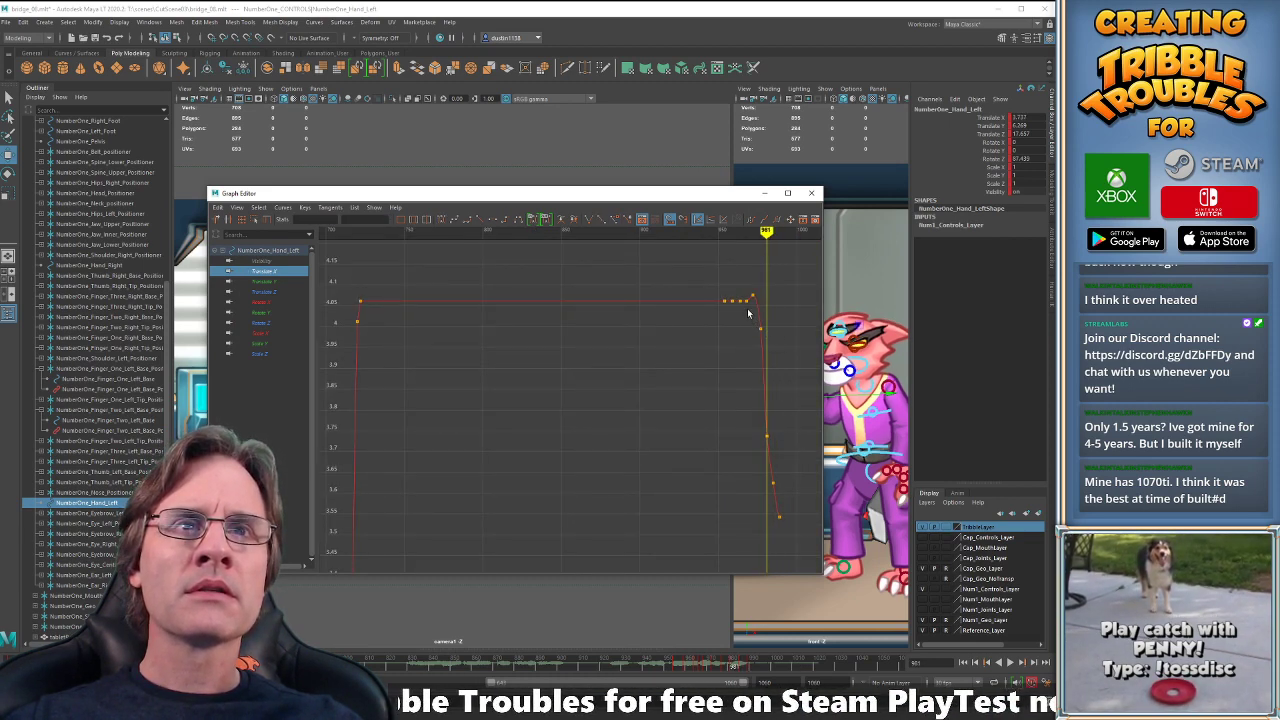
# - Lower the left hand's Translate X key at frame 985 slightly to smooth the end of the falling curve
pyautogui.moveTo(749, 309); pyautogui.dragTo(809, 528)
pyautogui.press('f')
pyautogui.click(739, 408)
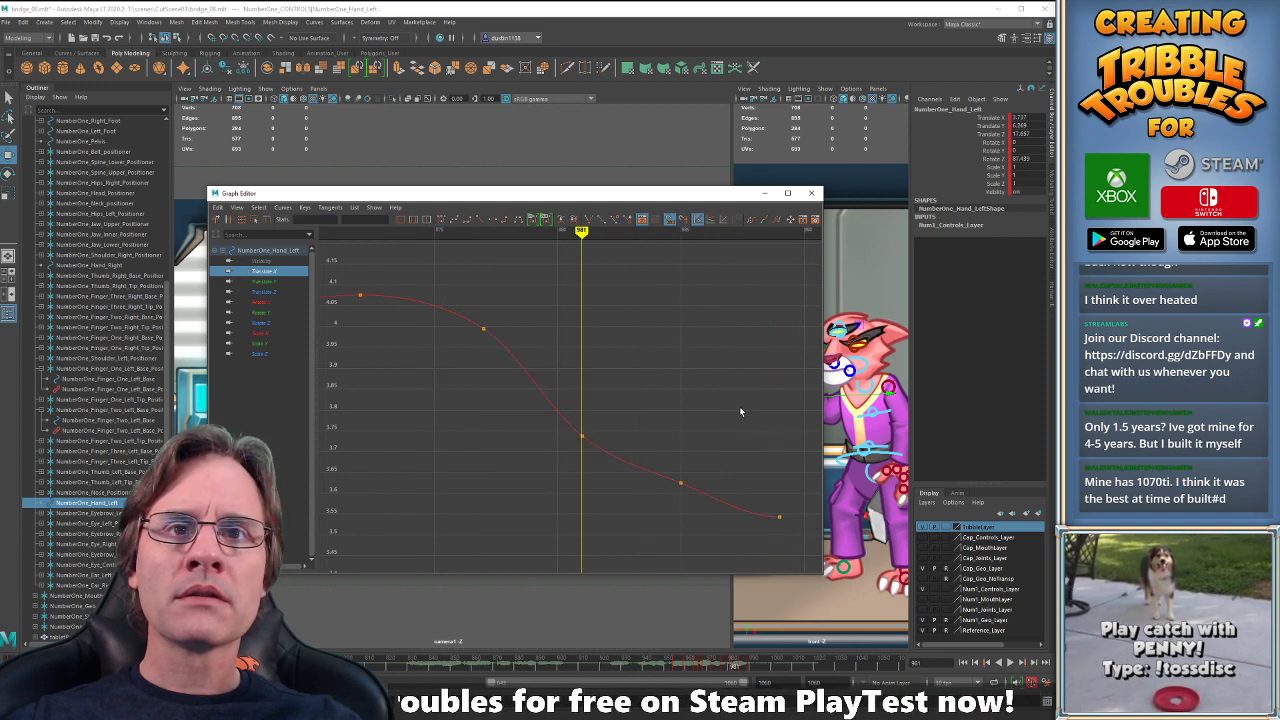
pyautogui.click(681, 483)
pyautogui.keyDown('shift'); pyautogui.moveTo(714, 419); pyautogui.dragTo(714, 430, button='middle'); pyautogui.keyUp('shift')
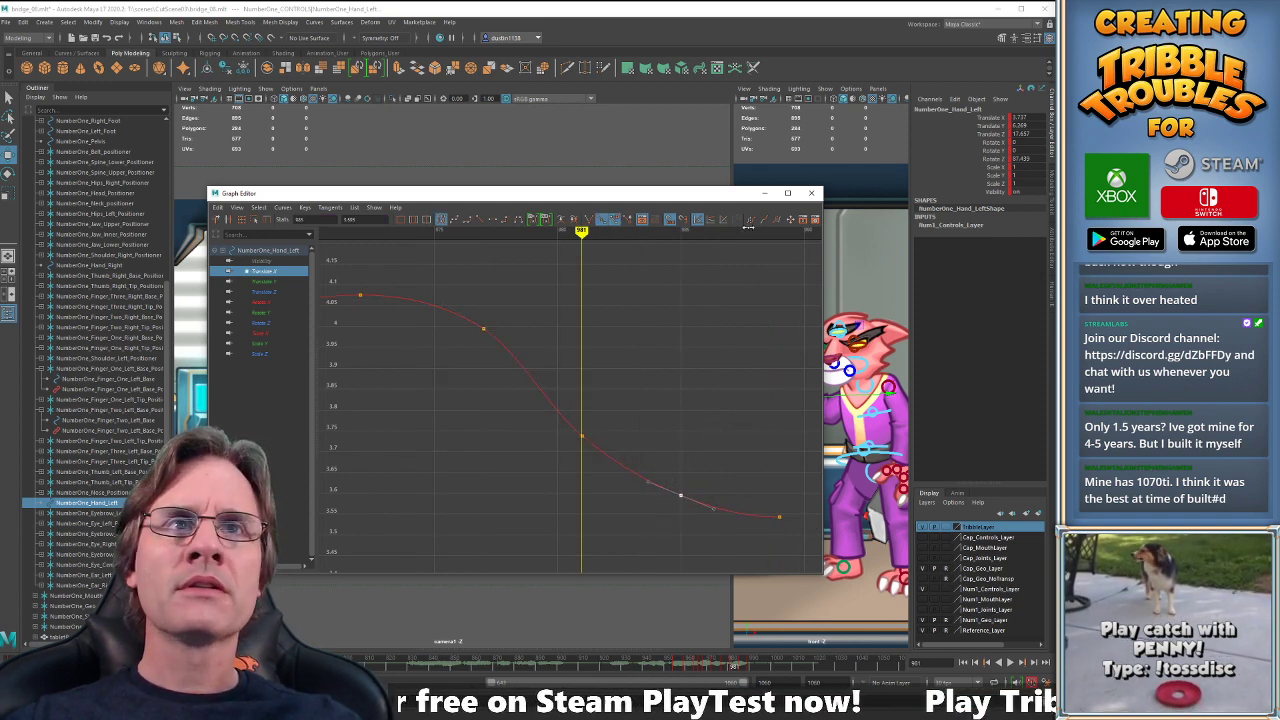
pyautogui.click(764, 193)
# - Play back the scene to review the smoothed left hand movement
pyautogui.hotkey('alt', 'v')
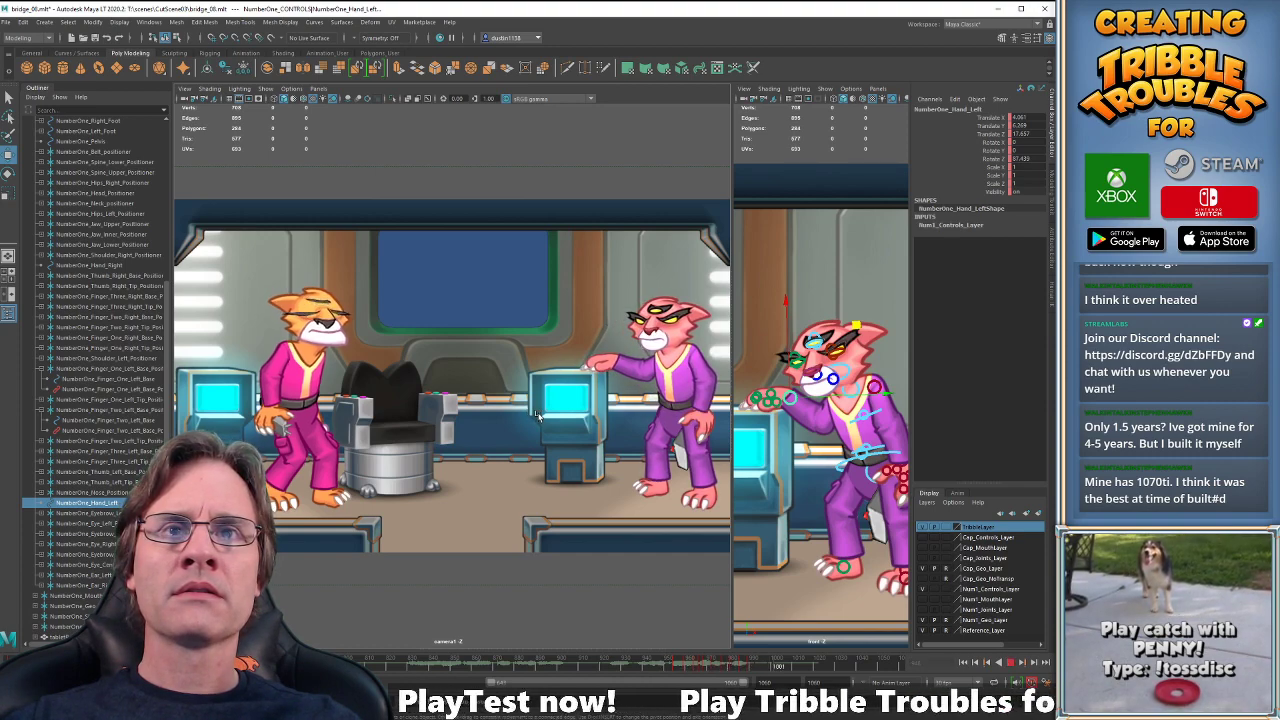
pyautogui.hotkey('alt', 'v')
pyautogui.hotkey('alt', 'v')
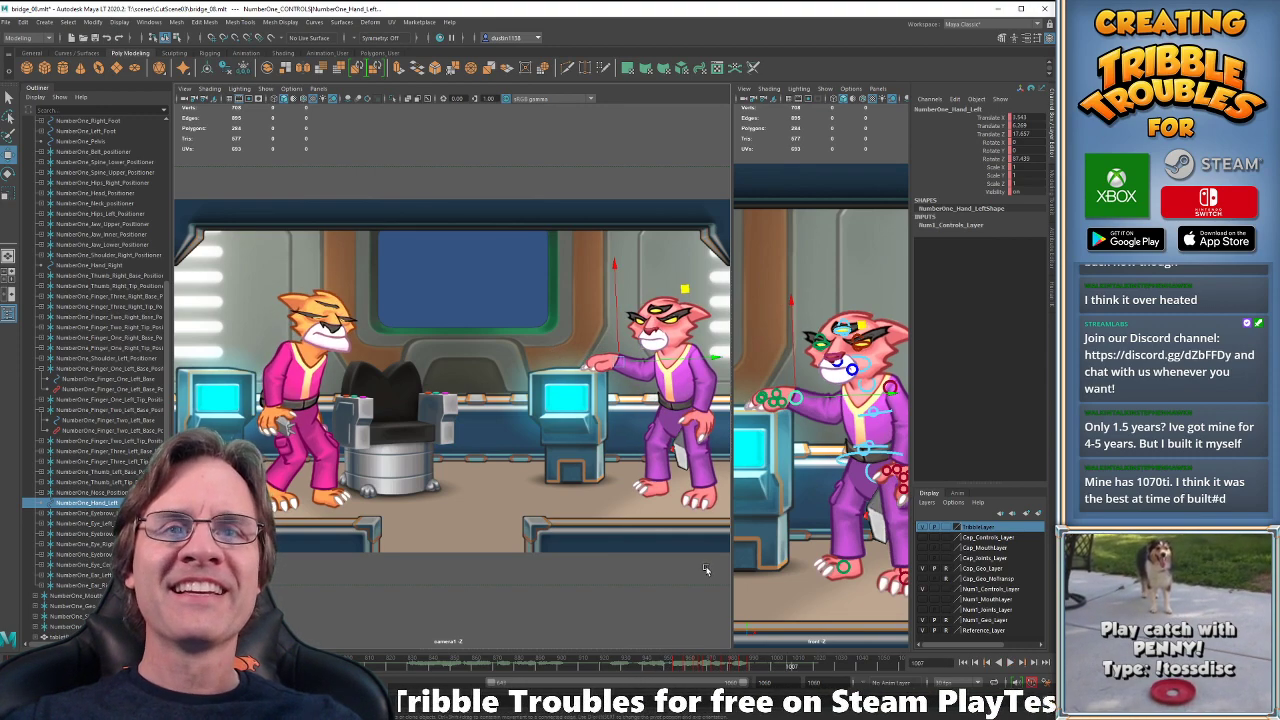
pyautogui.hotkey('alt', 'v')
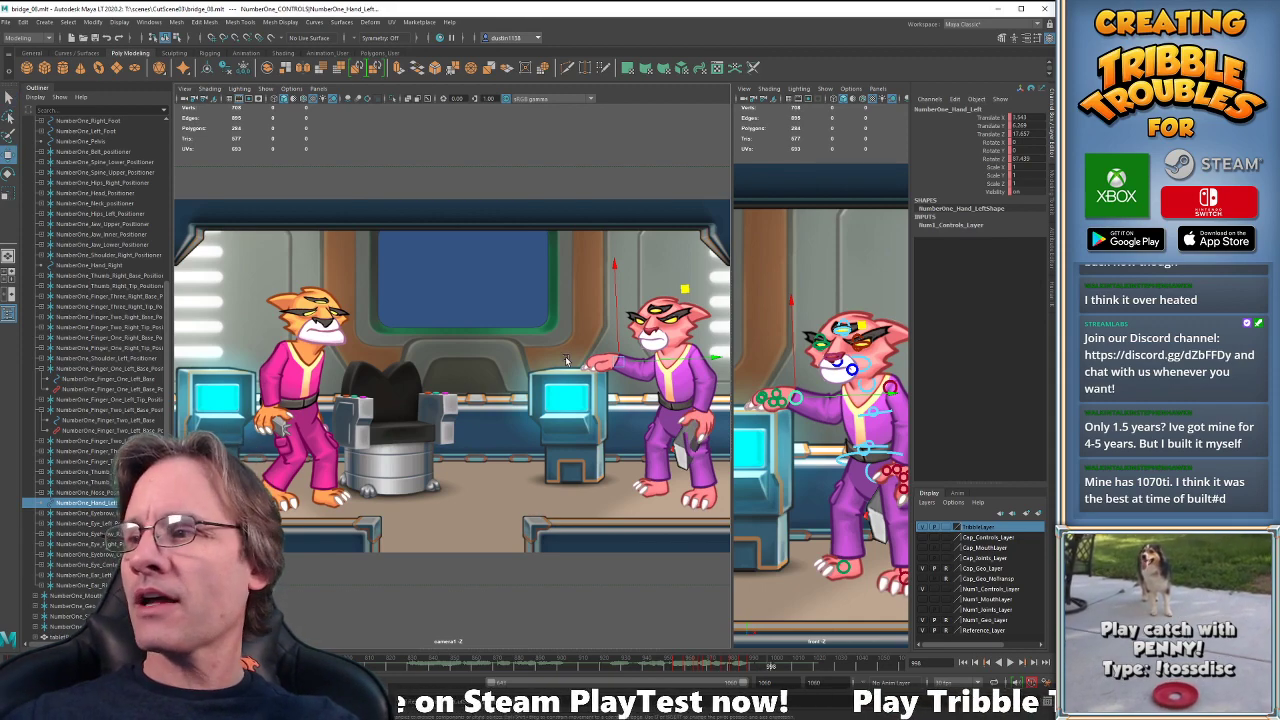
# - Review Number One's head and body motion by playing back the scene and stepping through the COG control's keys
pyautogui.click(870, 383)
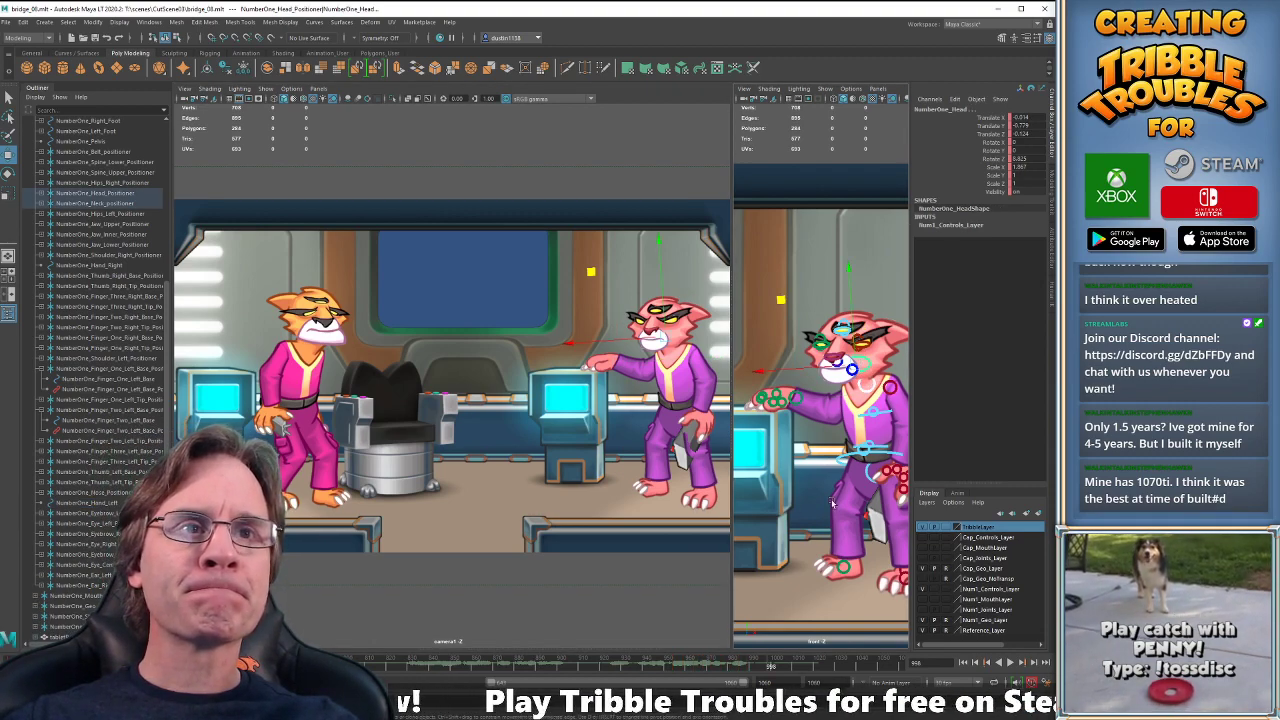
pyautogui.click(884, 462)
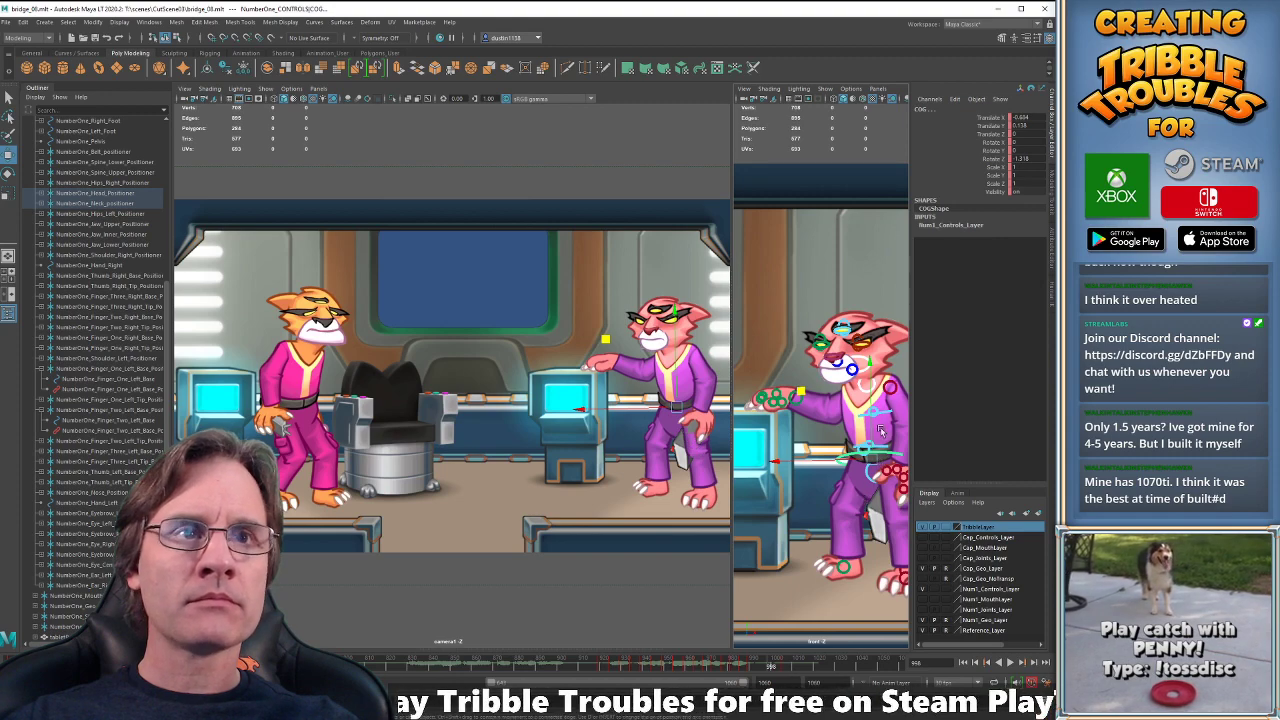
pyautogui.hotkey('ctrl', 'z')
pyautogui.hotkey('ctrl', 'z')
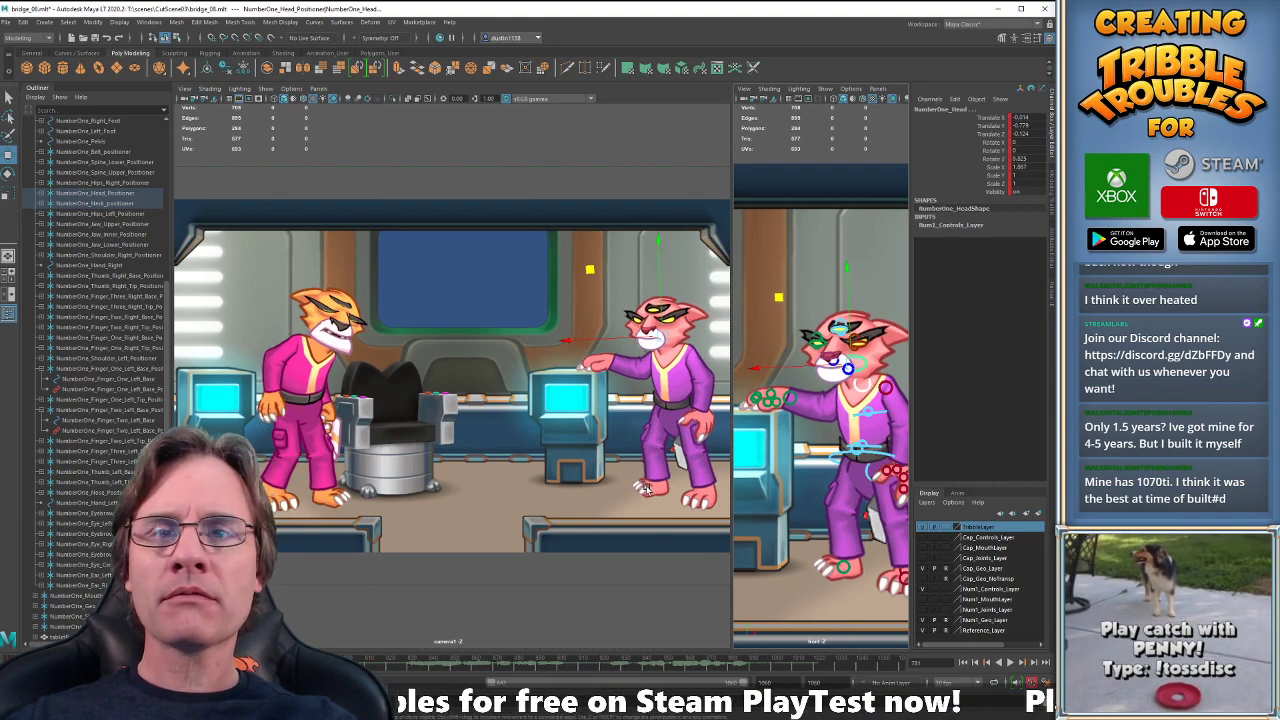
pyautogui.hotkey('alt', 'v')
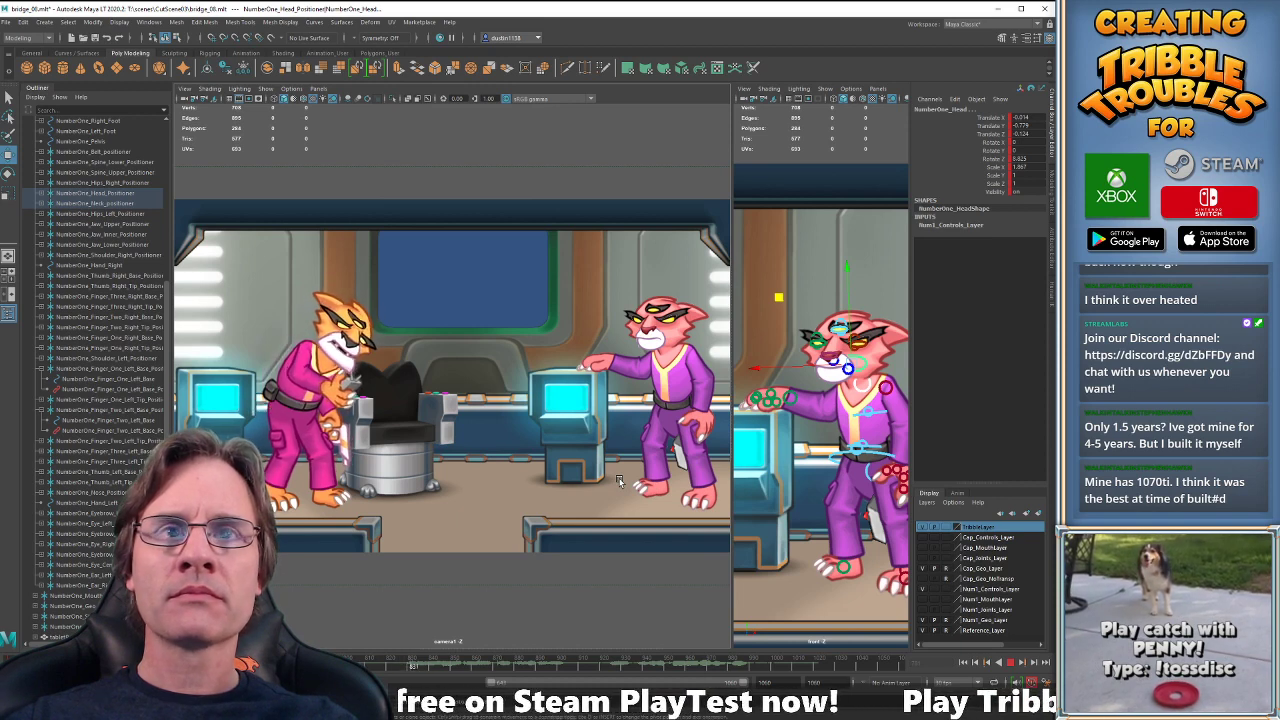
pyautogui.hotkey('alt', 'v')
pyautogui.click(851, 475)
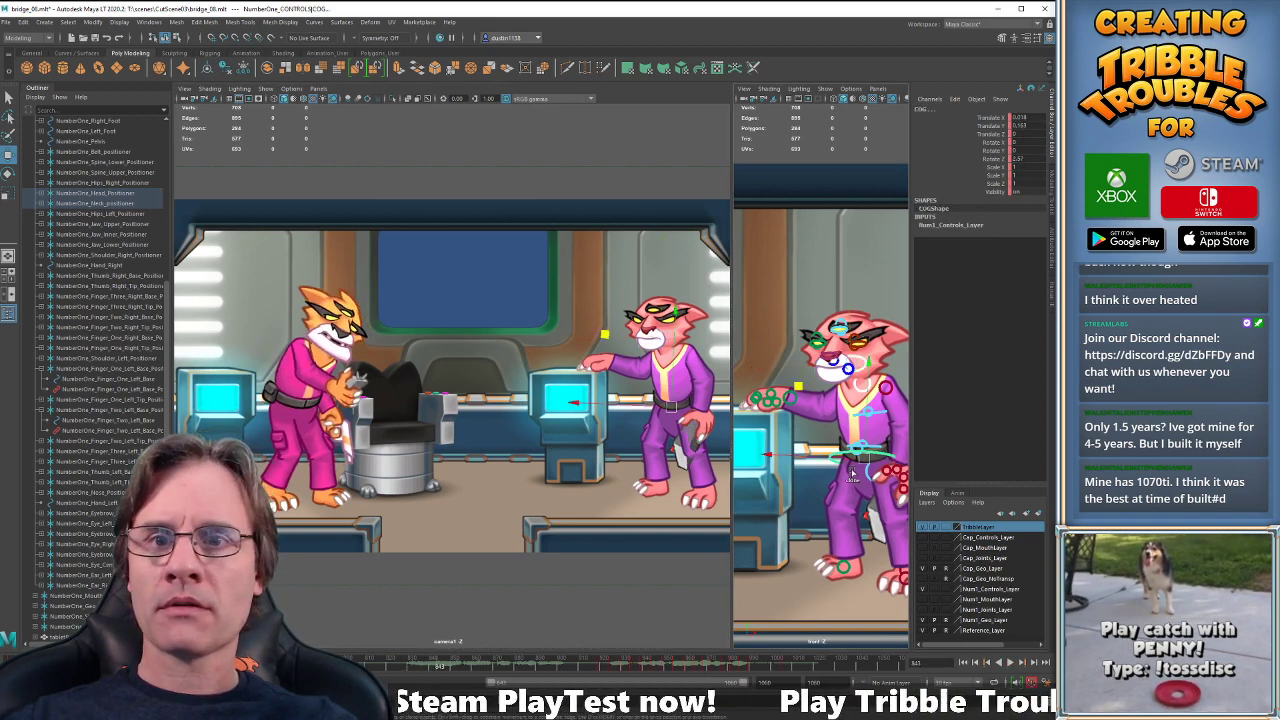
pyautogui.press('.')
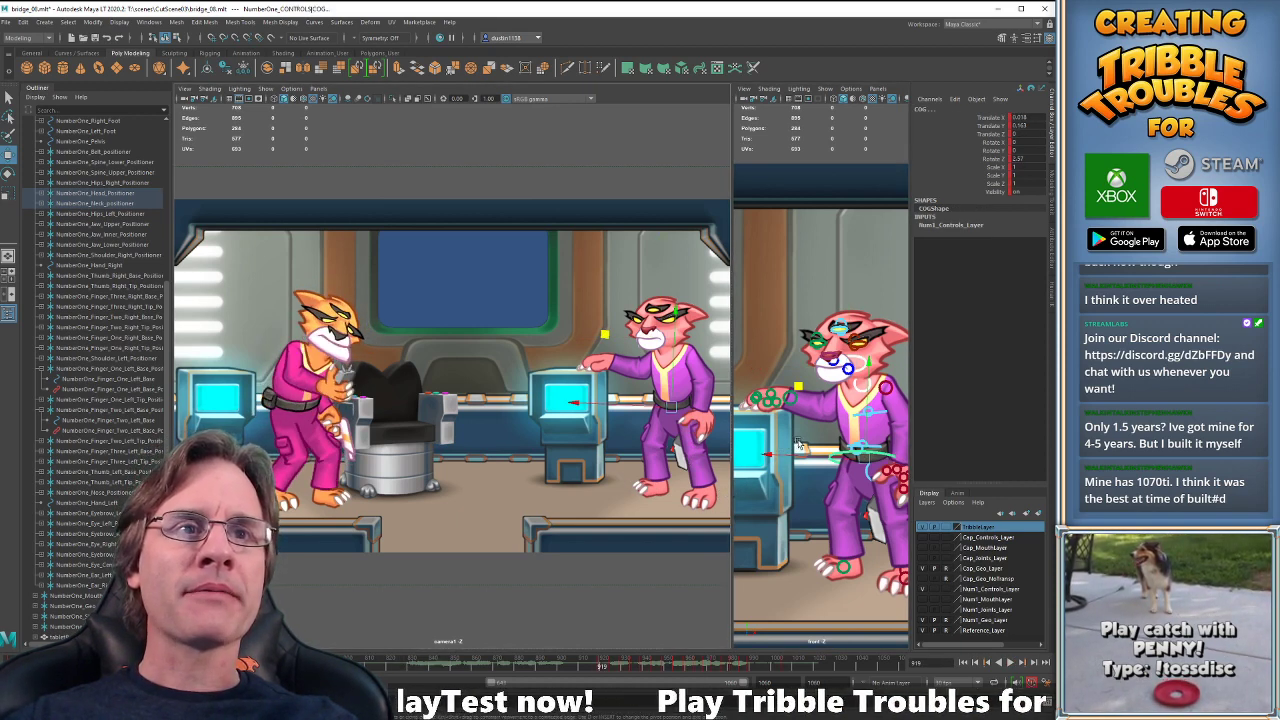
pyautogui.press('.')
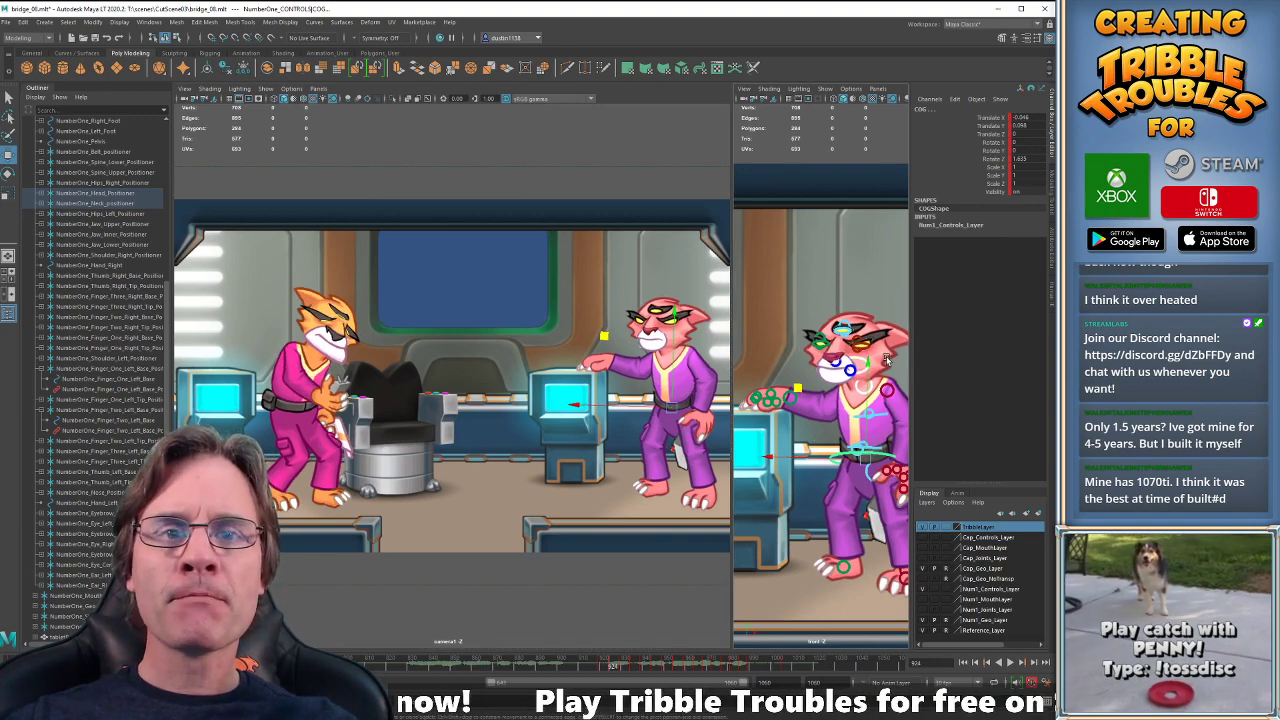
pyautogui.hotkey('alt', 'v')
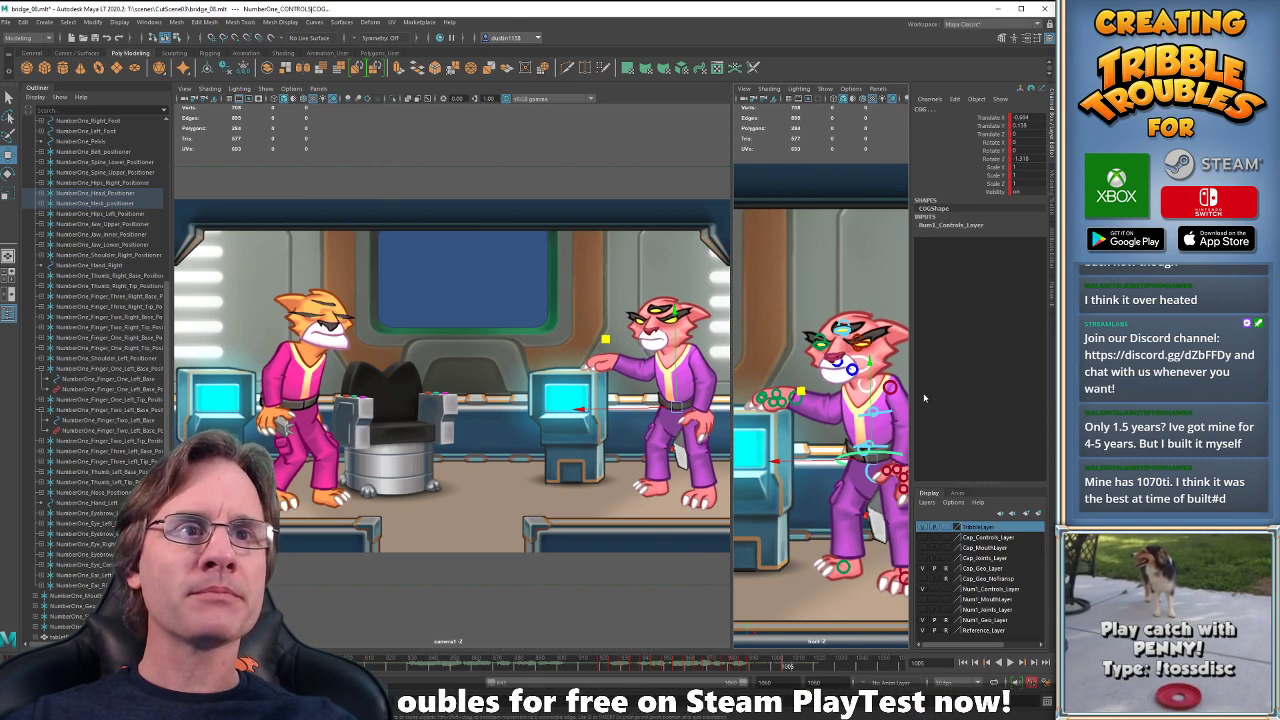
pyautogui.hotkey('ctrl', 'z')
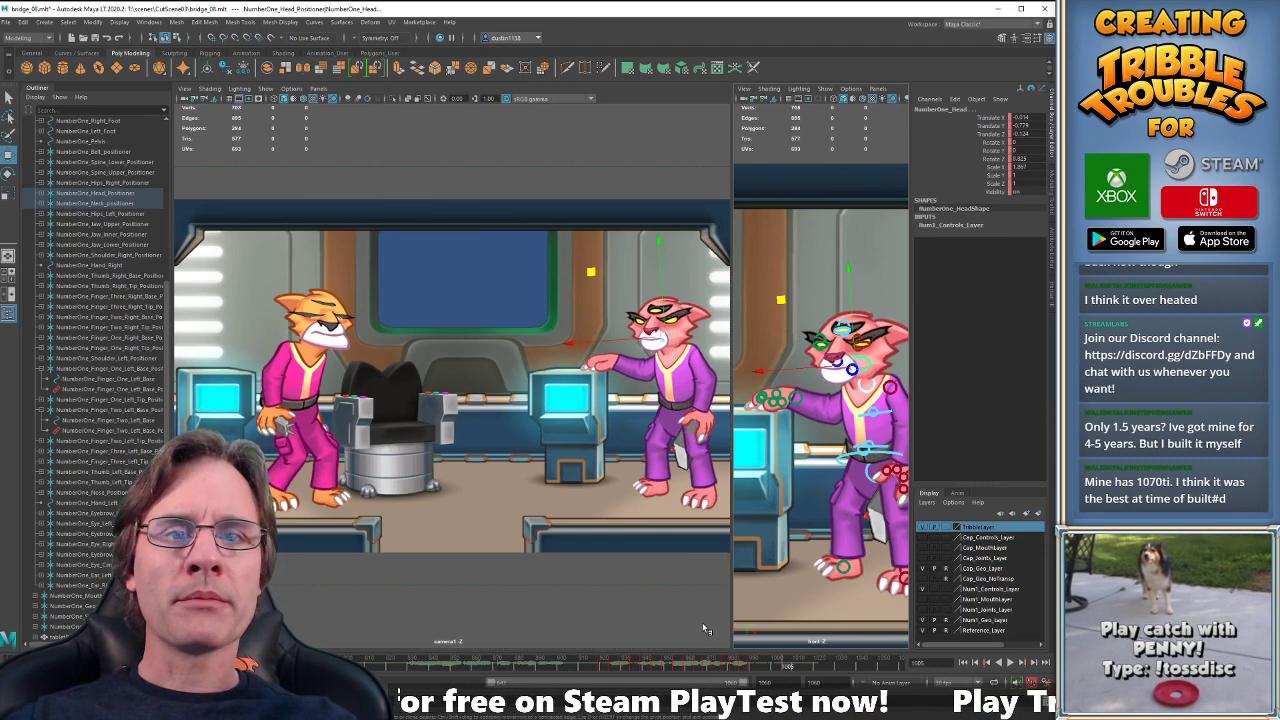
# - Rotate Number One's head control at frame 924 to about 4.37 in Z, working in the enlarged camera view
pyautogui.click(615, 665)
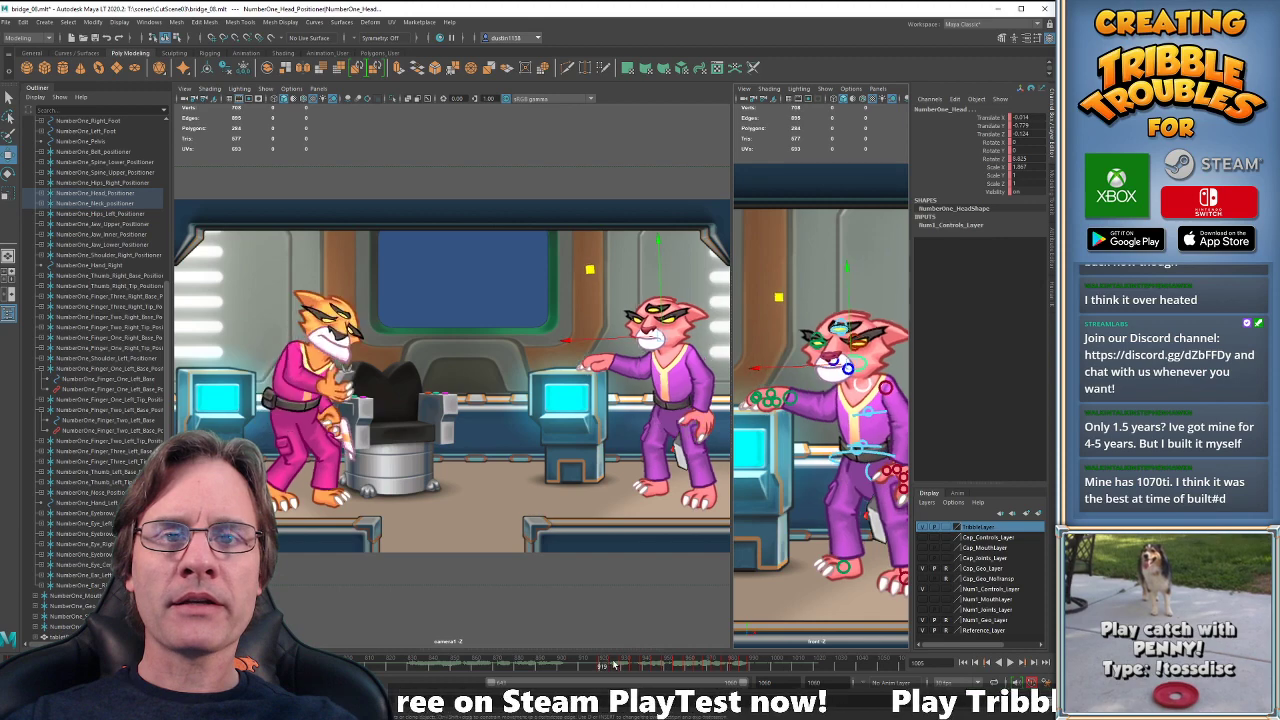
pyautogui.click(888, 354)
pyautogui.click(862, 358)
pyautogui.press('space')
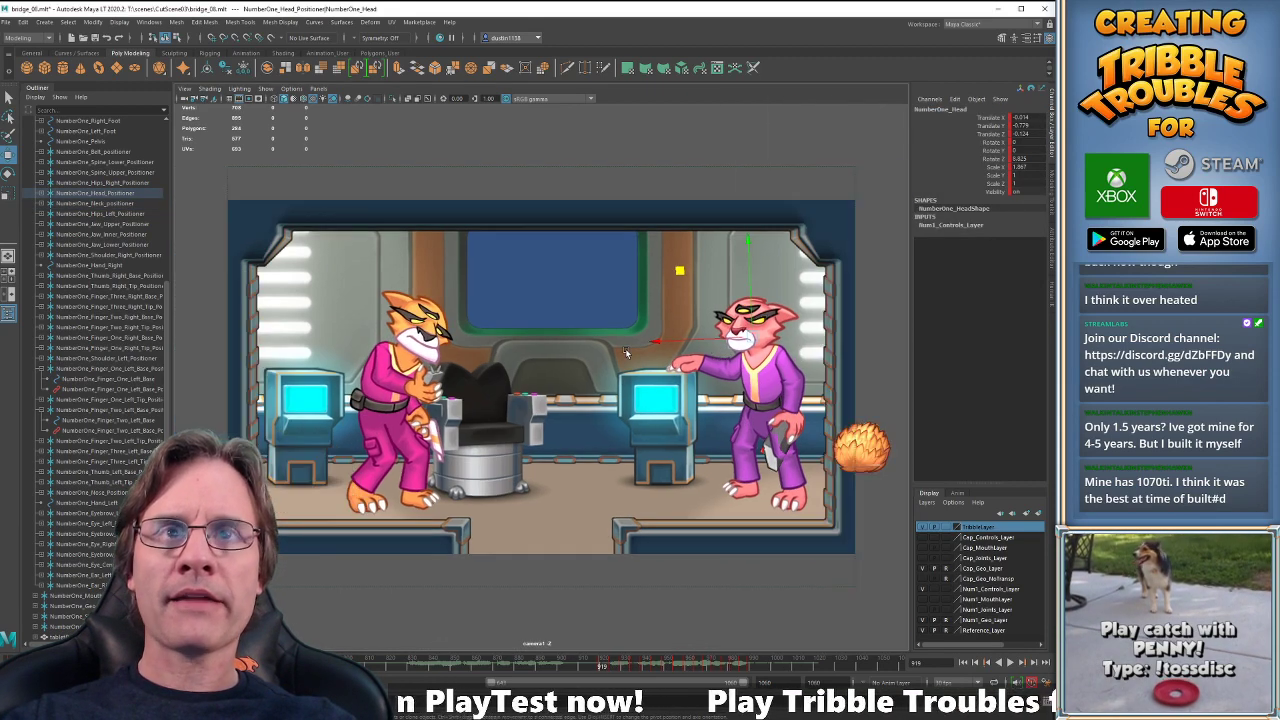
pyautogui.press('e')
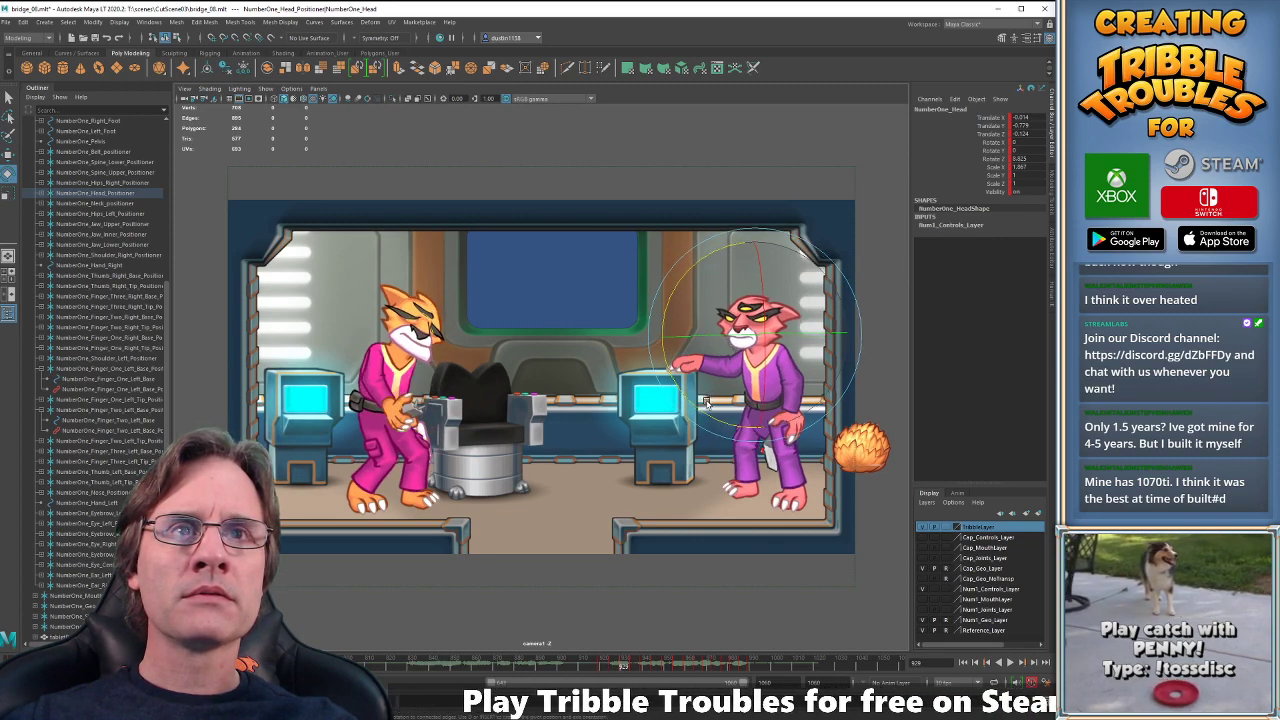
pyautogui.hotkey('alt', 'v')
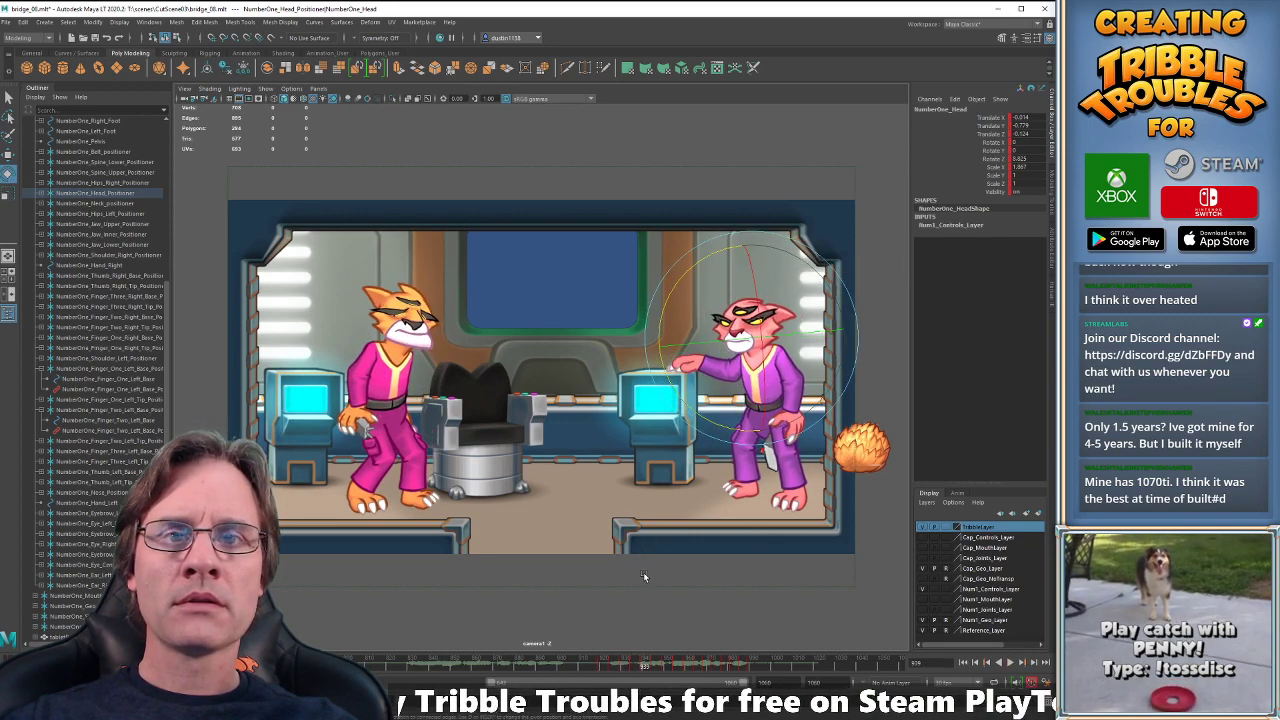
pyautogui.hotkey('alt', 'v')
pyautogui.press('.')
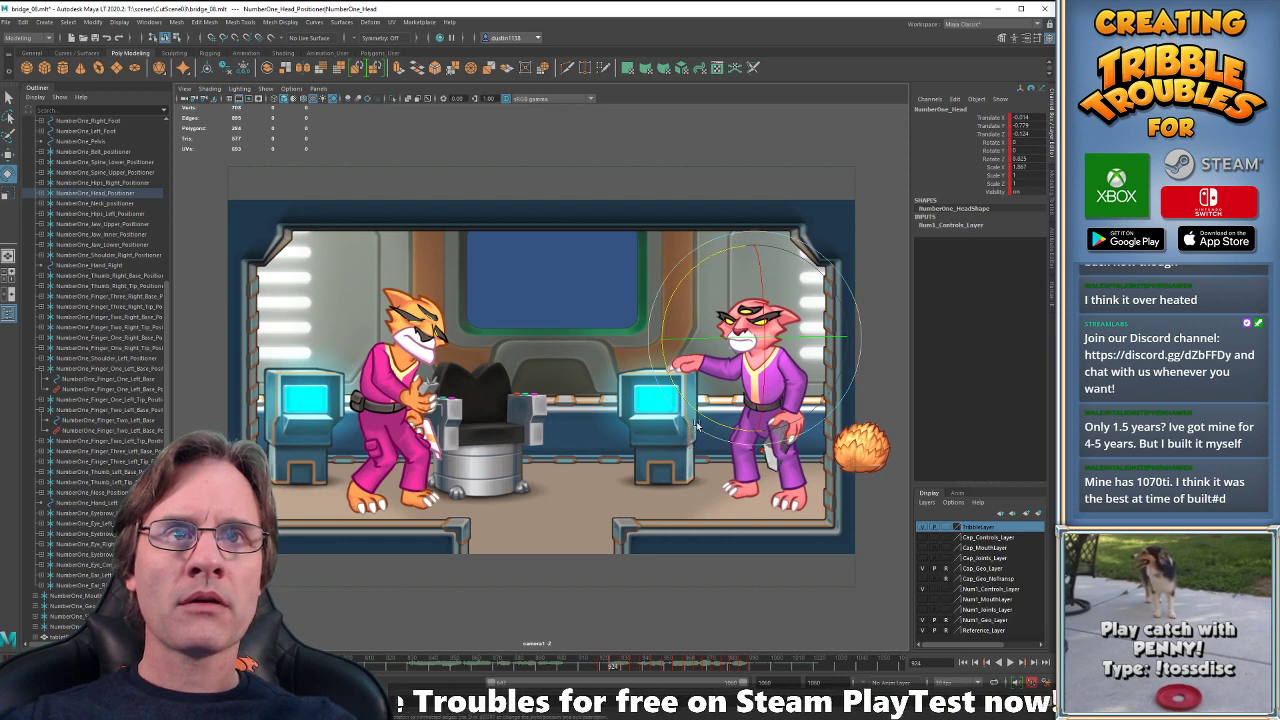
pyautogui.moveTo(702, 416); pyautogui.dragTo(711, 416)
pyautogui.press(',')
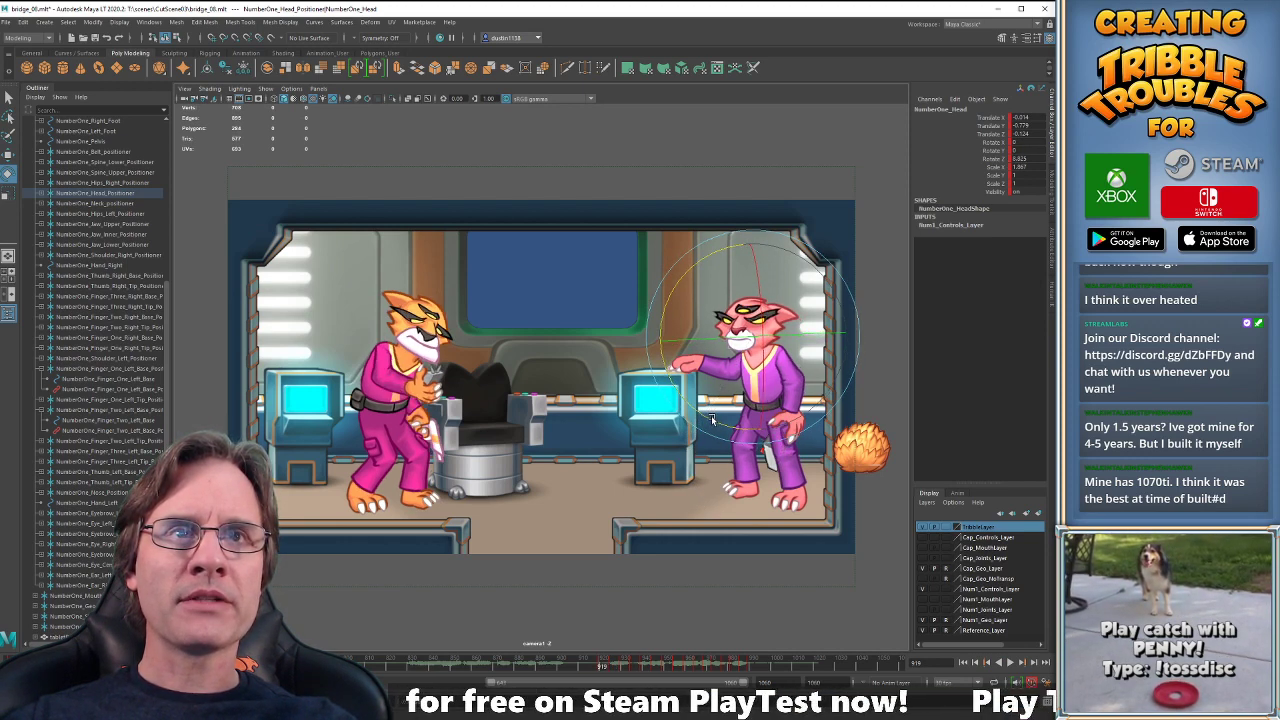
pyautogui.press('.')
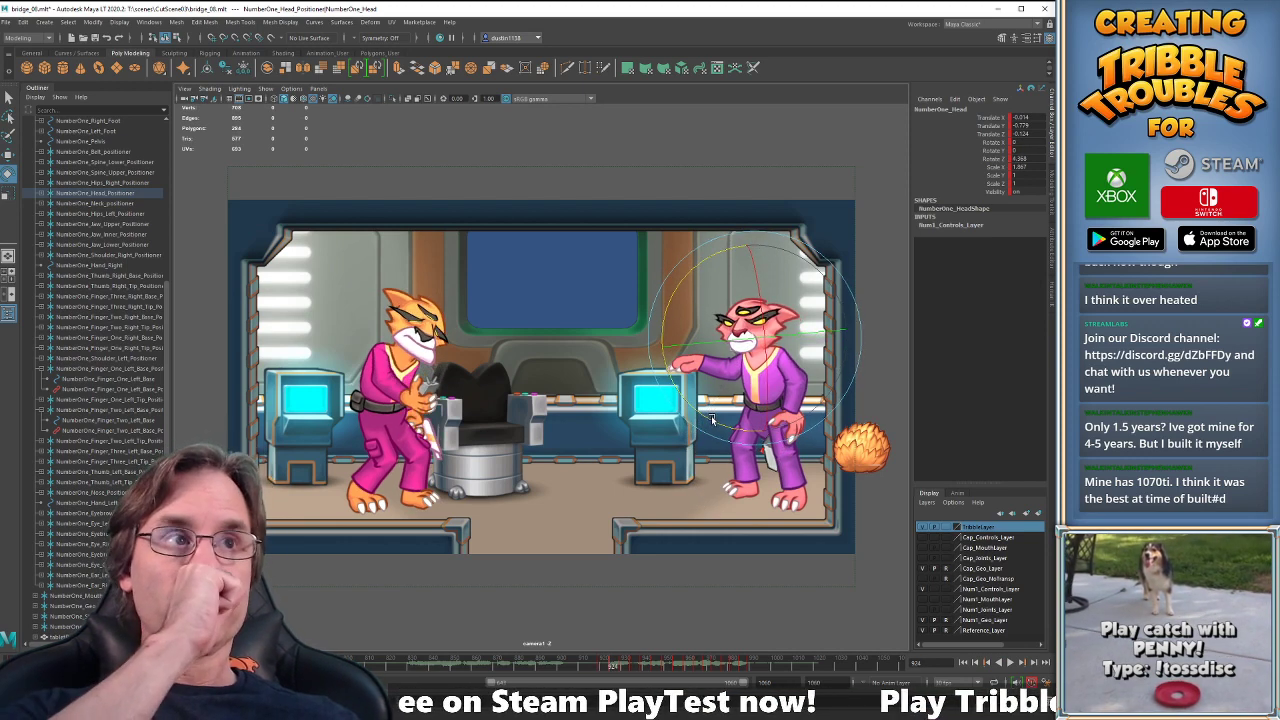
pyautogui.press(',')
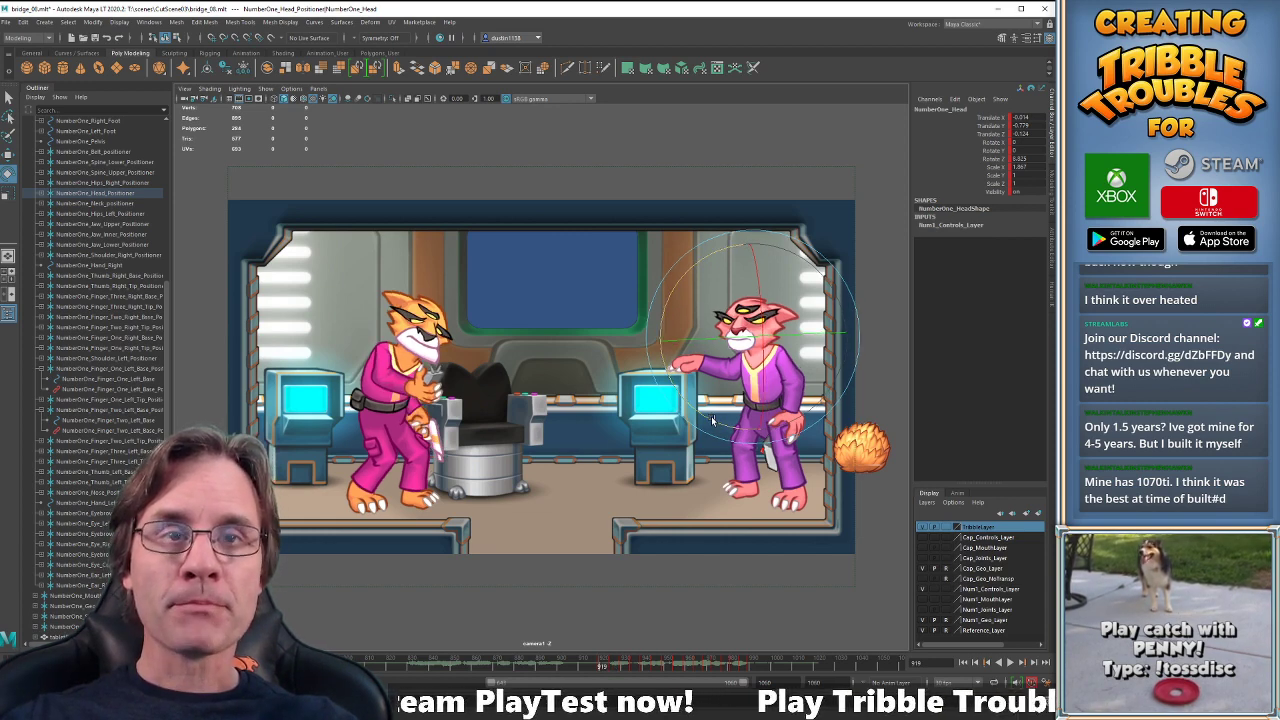
# - Step through the head's early keys and adjust its rotation slightly at frame 929
pyautogui.press('.')
pyautogui.press('.')
pyautogui.press('.')
pyautogui.press(',')
pyautogui.press(',')
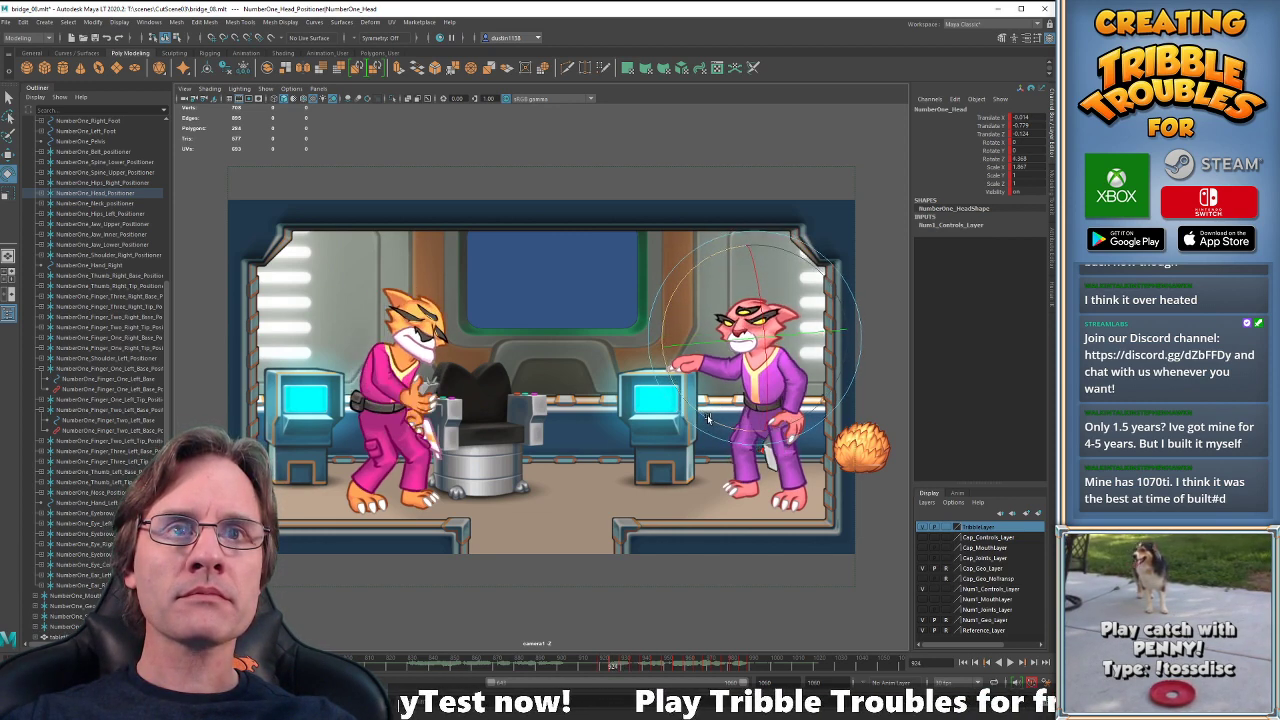
pyautogui.press('.')
pyautogui.moveTo(710, 417); pyautogui.dragTo(704, 414)
pyautogui.press(',')
pyautogui.press(',')
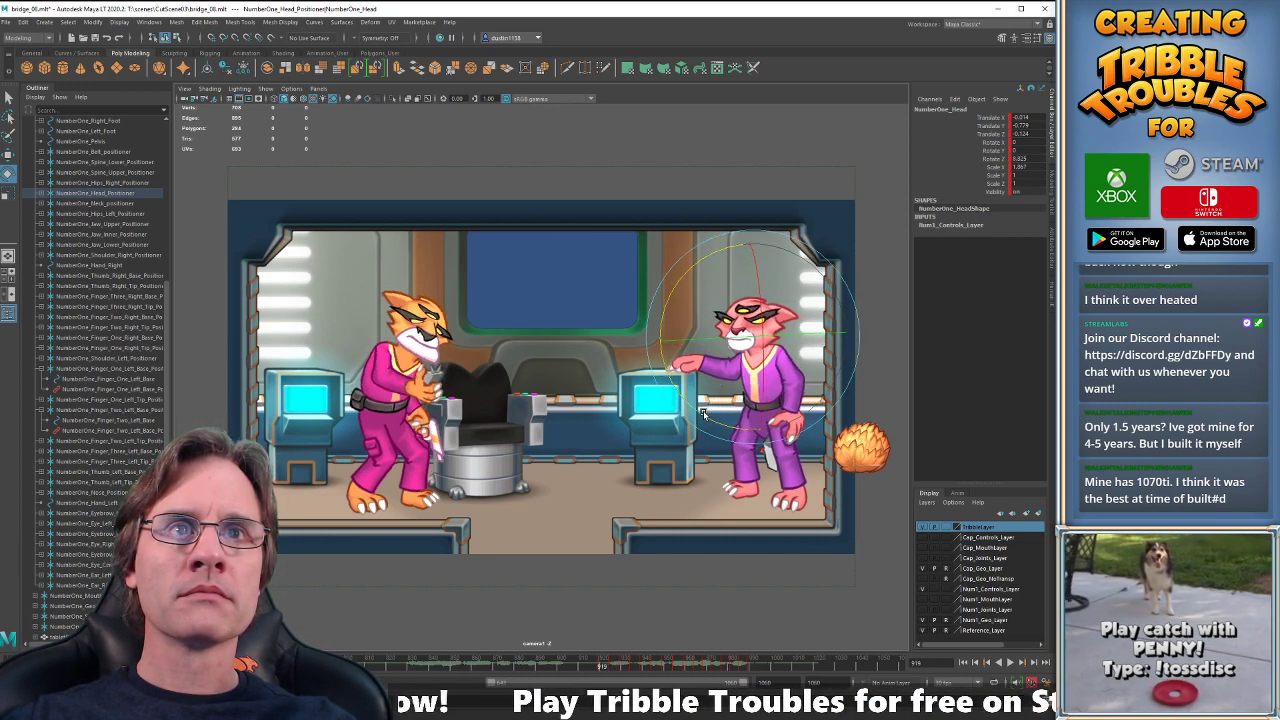
# - Rotate the head at frame 934 to about 10.39 in Z and compare the pose with the preceding keys
pyautogui.press('.')
pyautogui.press('.')
pyautogui.press('.')
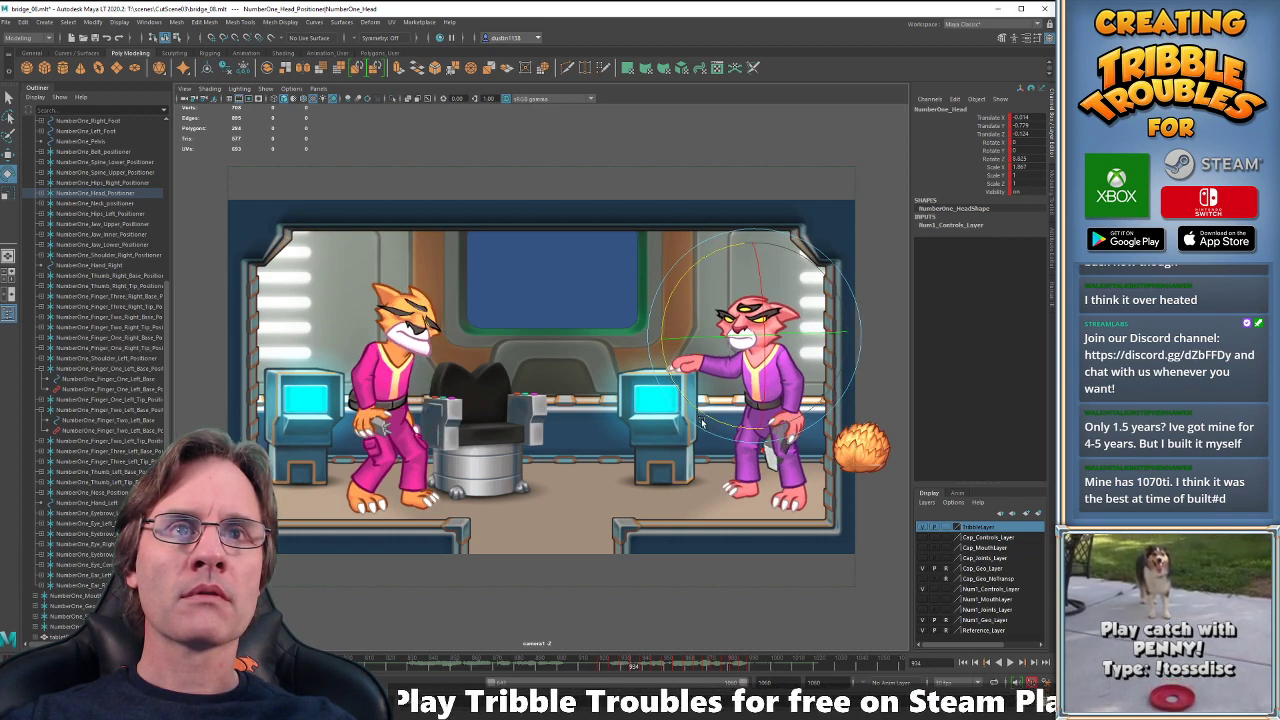
pyautogui.moveTo(700, 413); pyautogui.dragTo(697, 408)
pyautogui.press(',')
pyautogui.press(',')
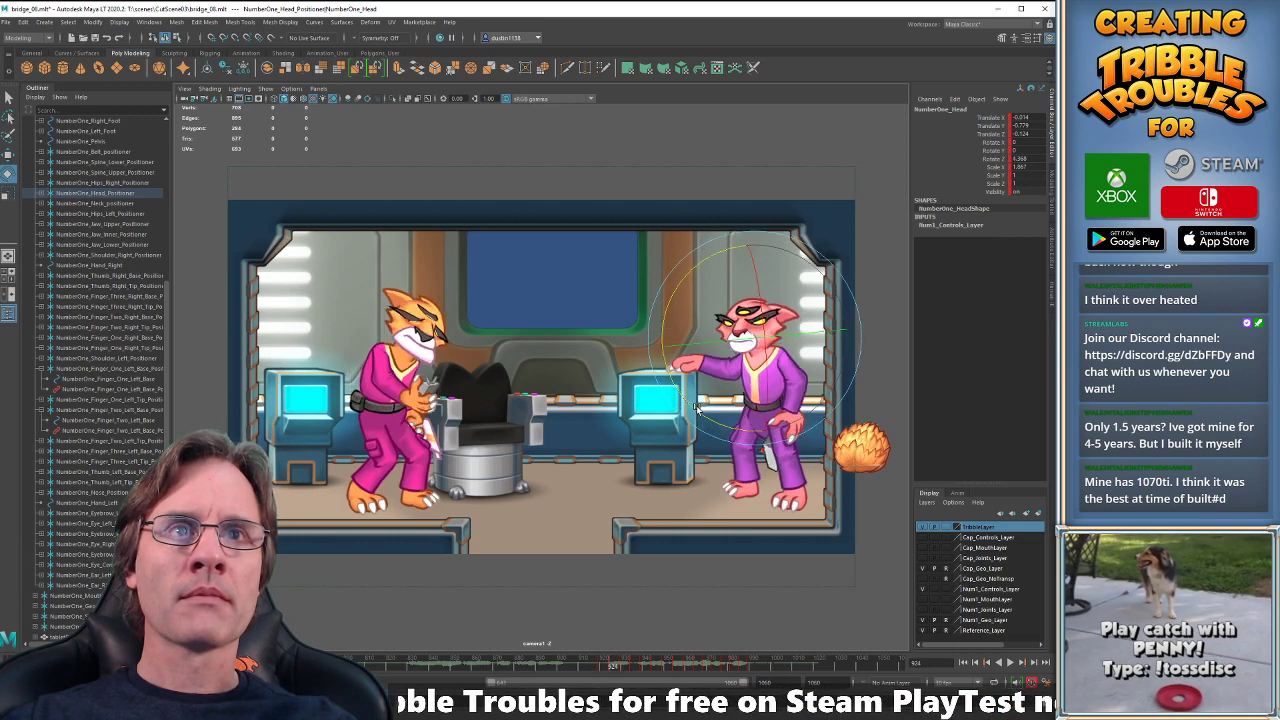
pyautogui.press('.')
pyautogui.press('.')
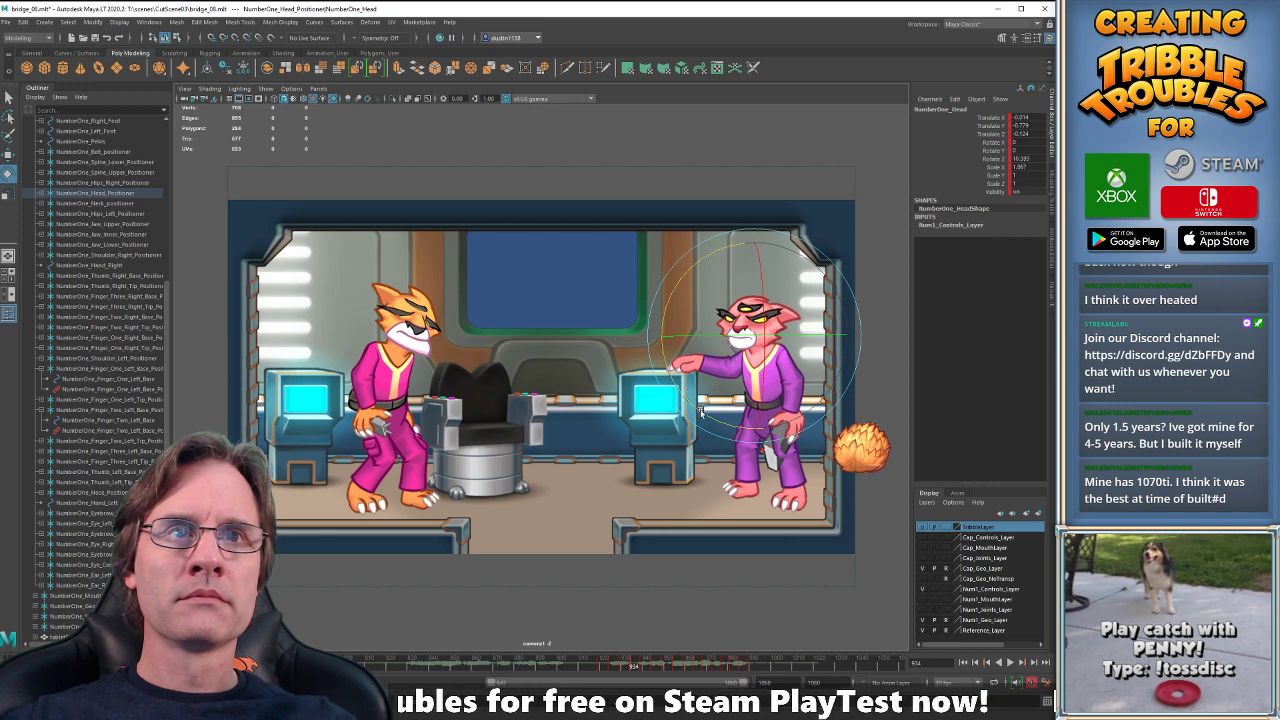
# - Play back the head turn and step through its keys between frames 934 and 955 to check the tilt
pyautogui.click(644, 663)
pyautogui.press(',')
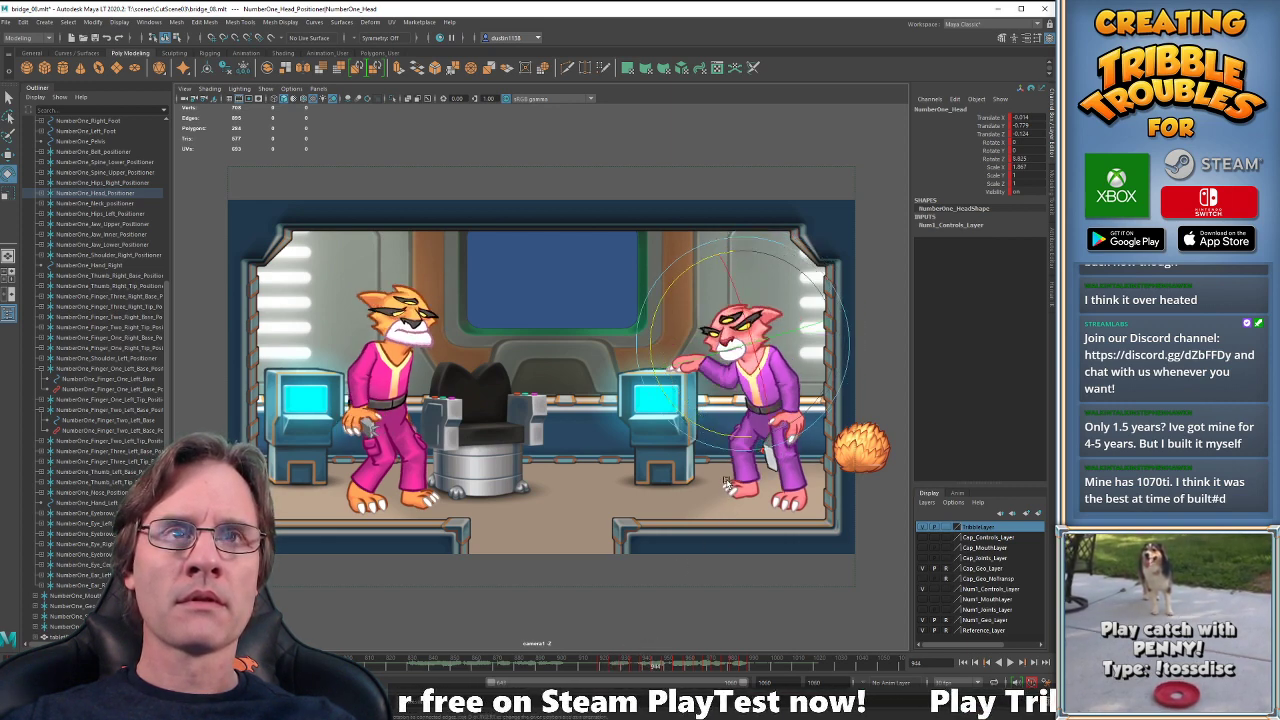
pyautogui.press('.')
pyautogui.hotkey('alt', 'v')
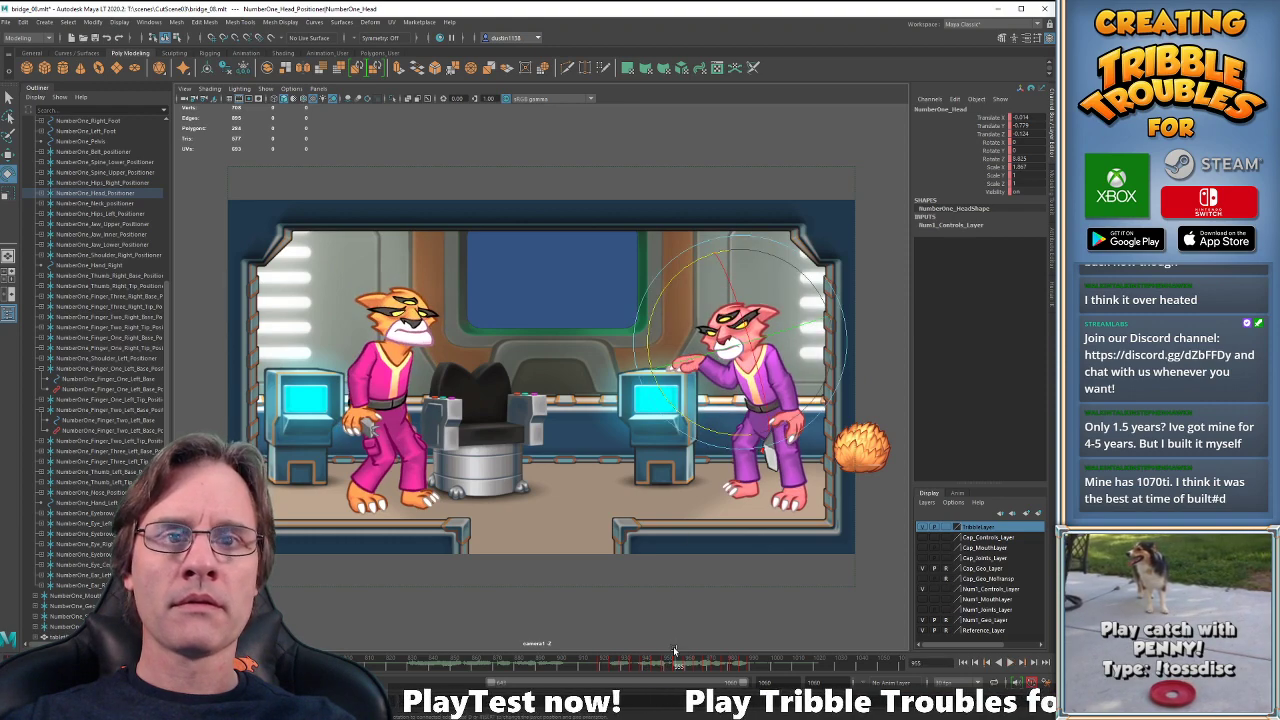
pyautogui.hotkey('alt', 'v')
pyautogui.press('.')
pyautogui.press('.')
pyautogui.press('.')
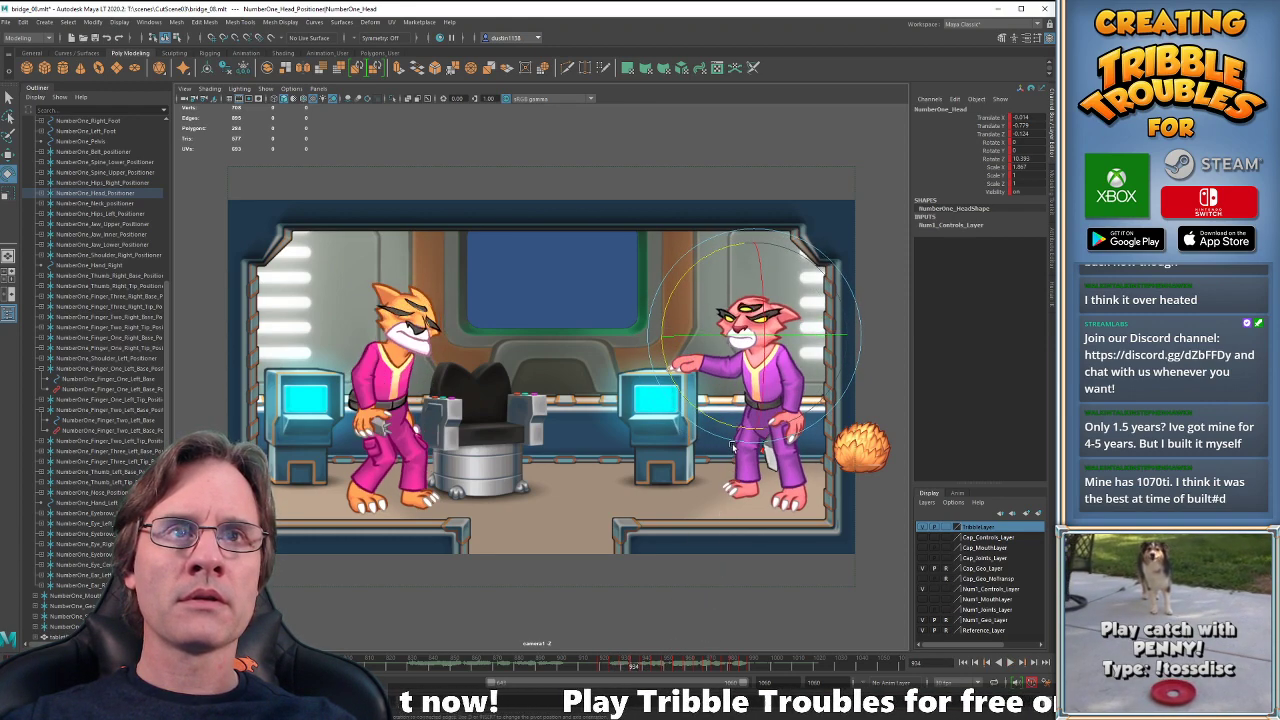
pyautogui.press(',')
pyautogui.press(',')
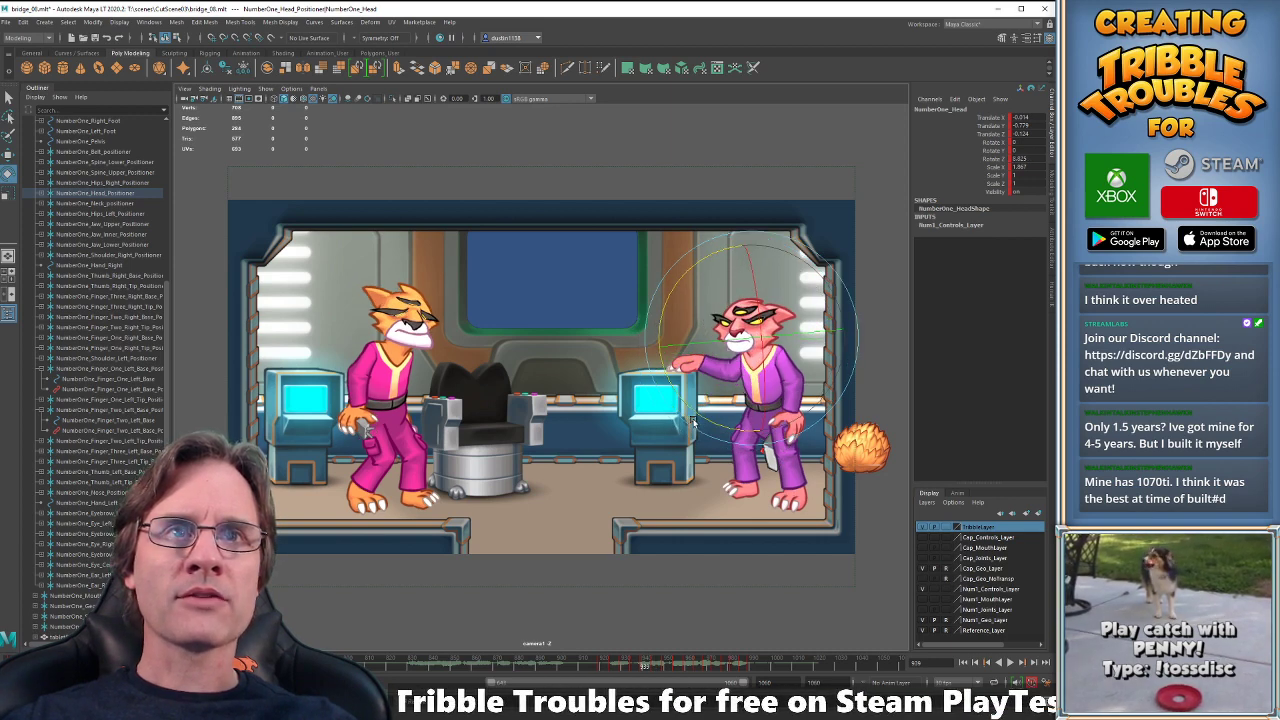
# - Compare the neighbouring head poses and rotate the head at frame 944 to about 21.07 in Z
pyautogui.press(',')
pyautogui.press(',')
pyautogui.press(',')
pyautogui.press('.')
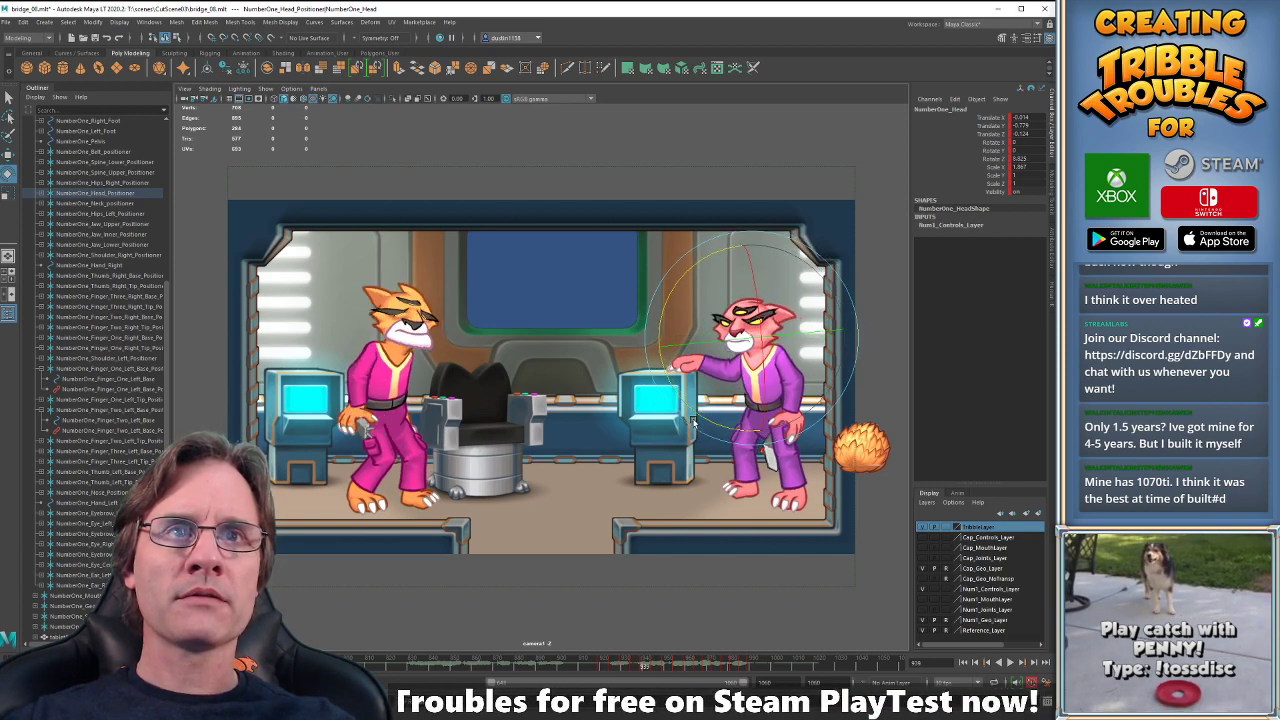
pyautogui.press(',')
pyautogui.press(',')
pyautogui.press(',')
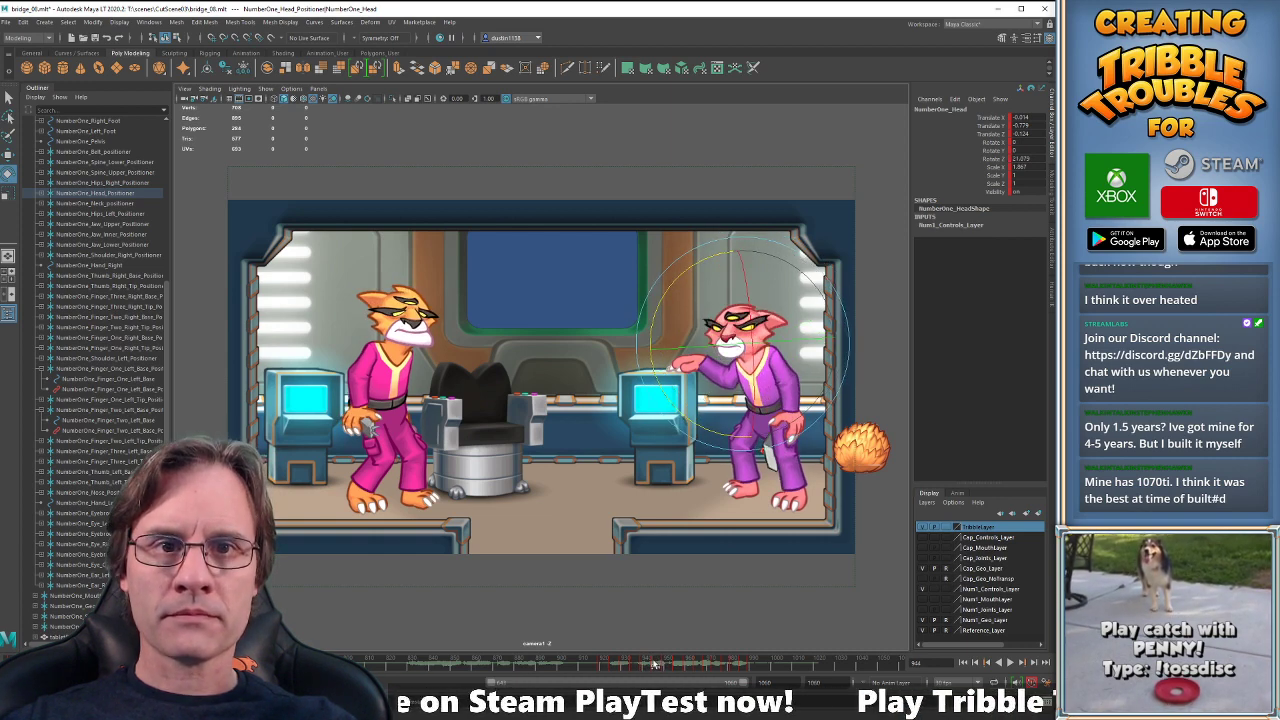
# - Rotate the head to about 24.65 in Z at frame 949 and about 22.58 at frames 954 and 959
pyautogui.moveTo(655, 664); pyautogui.dragTo(662, 667)
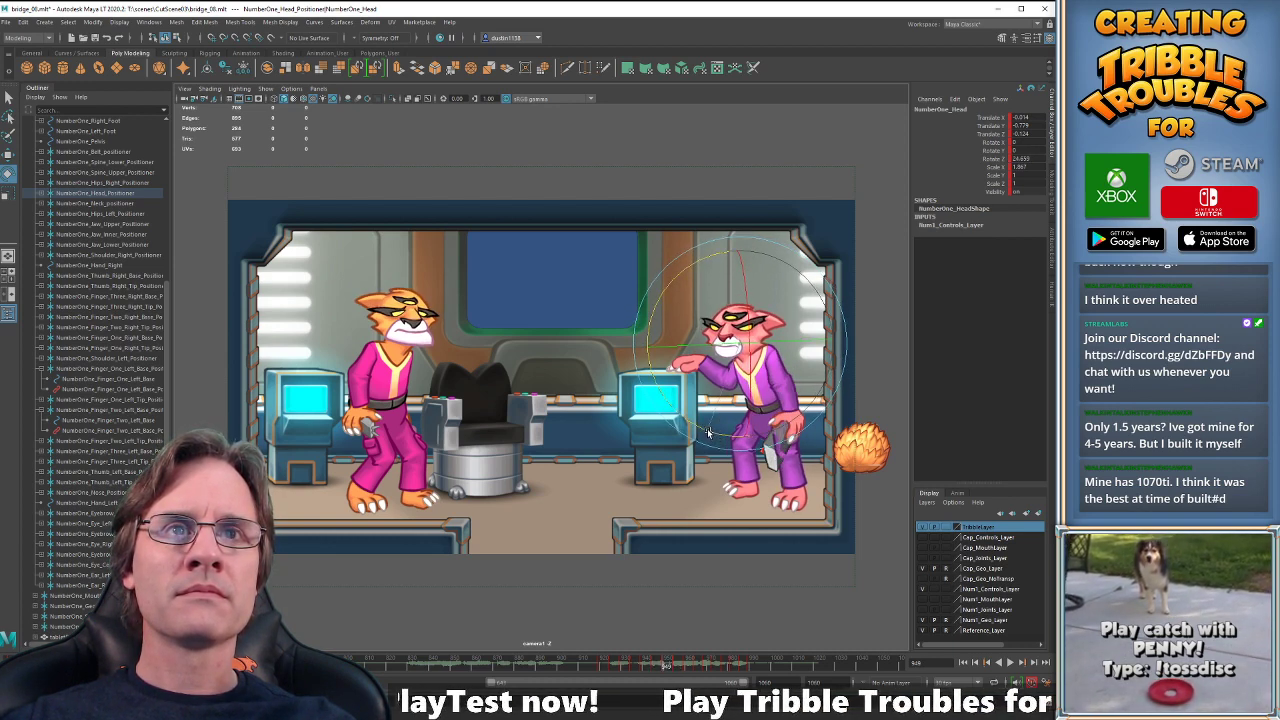
pyautogui.click(686, 667)
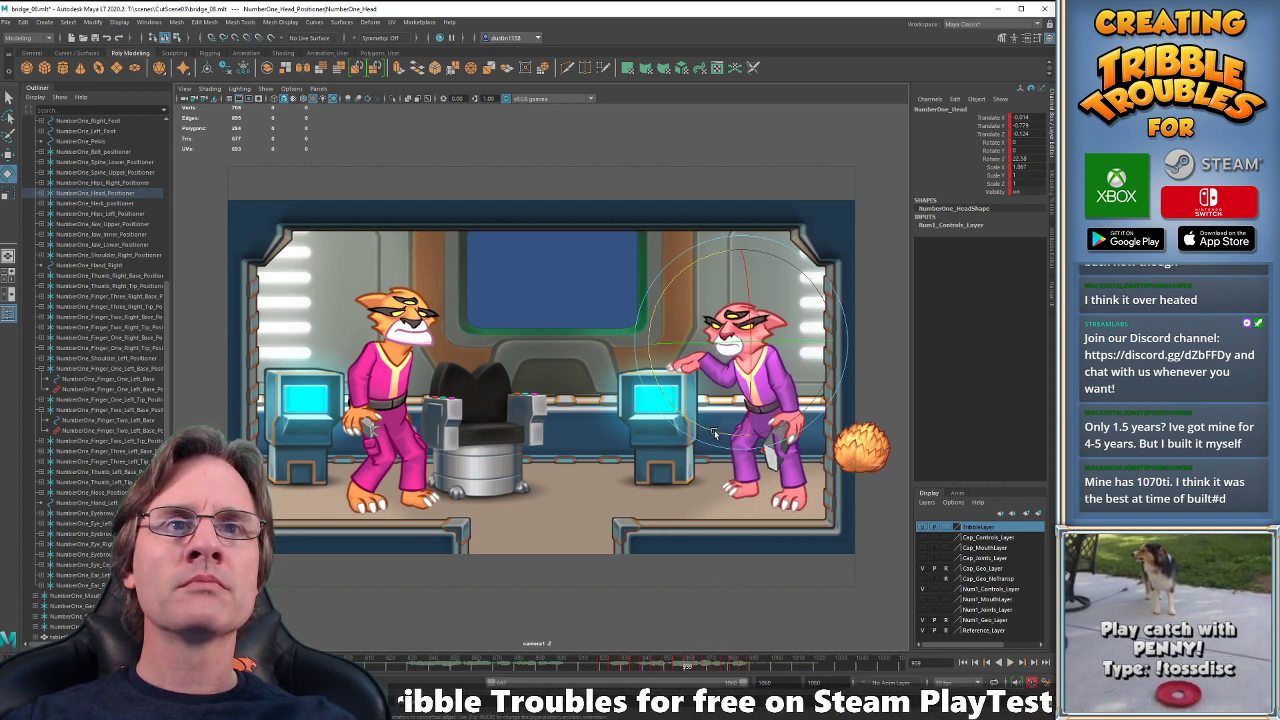
pyautogui.press(',')
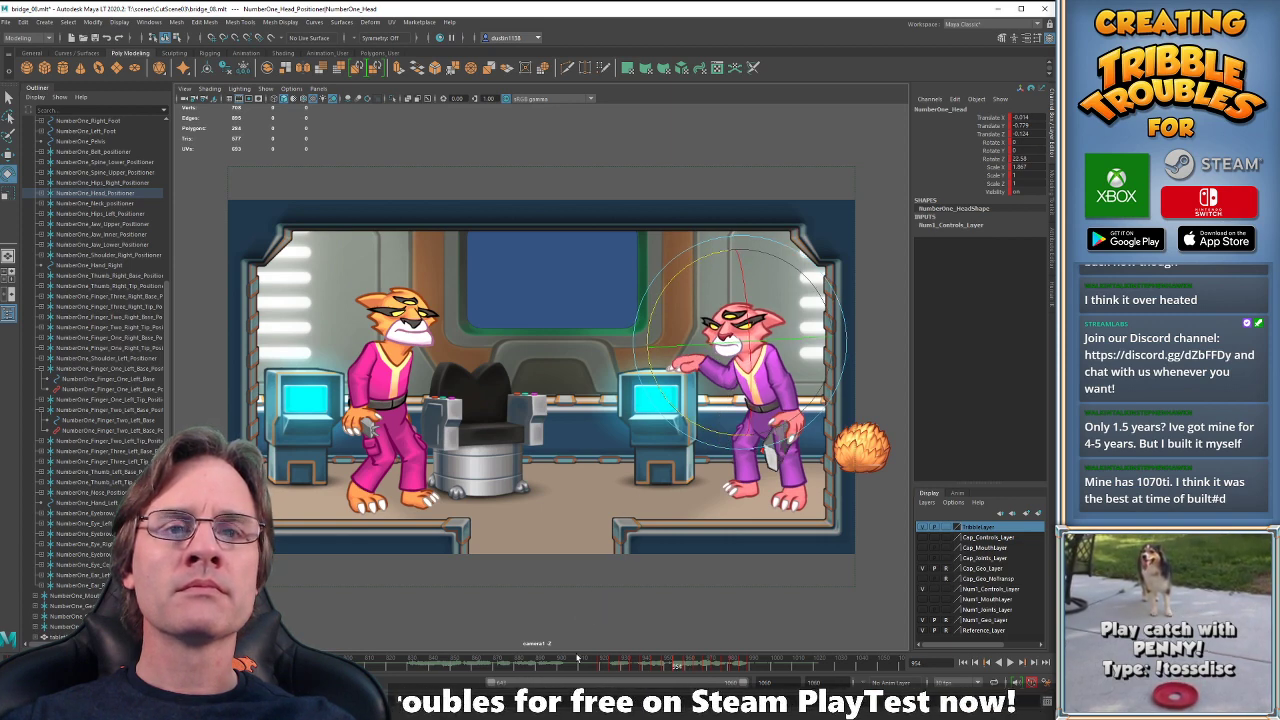
# - Play back the revised head movement twice and step through its keys around frame 959
pyautogui.hotkey('alt', 'v')
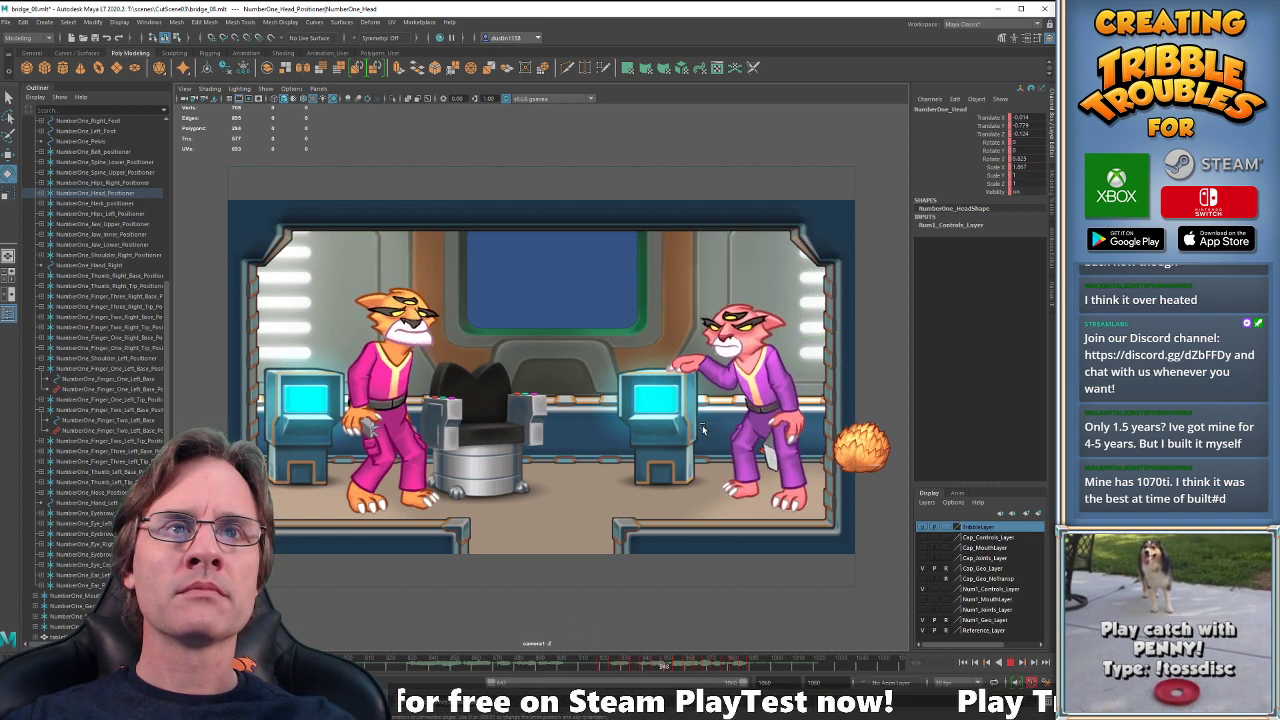
pyautogui.hotkey('alt', 'v')
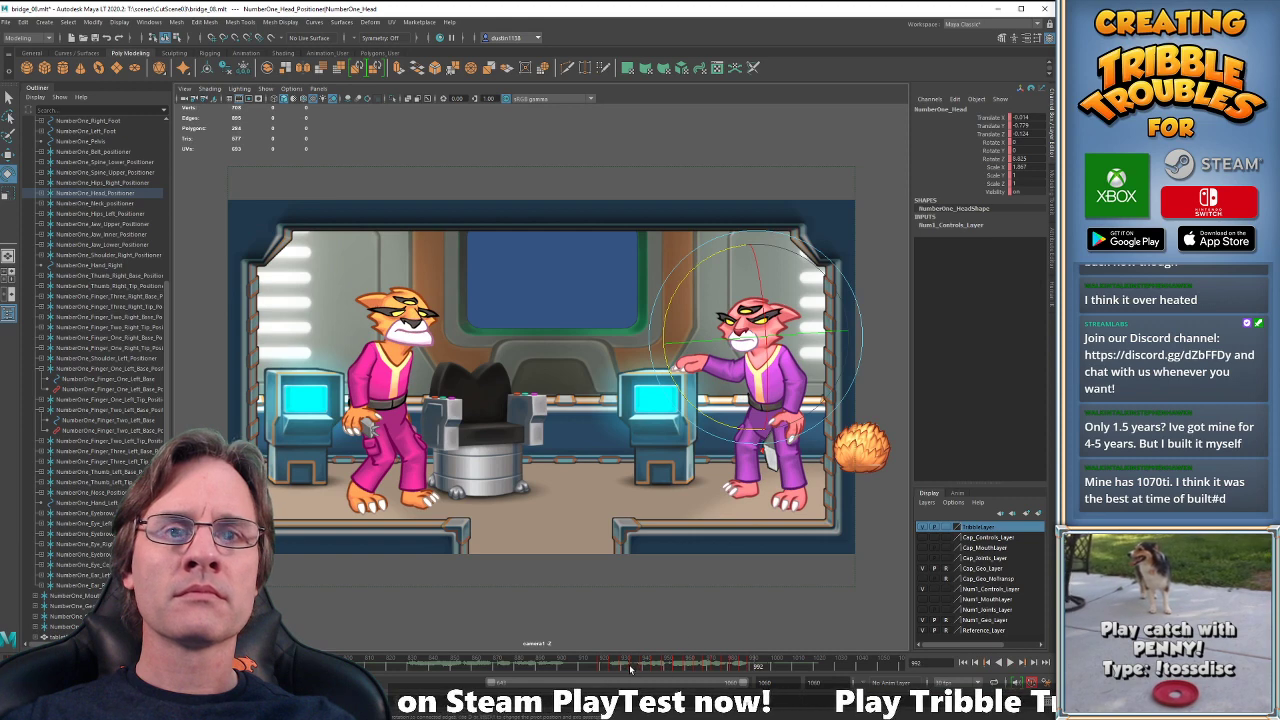
pyautogui.hotkey('alt', 'v')
pyautogui.hotkey('alt', 'v')
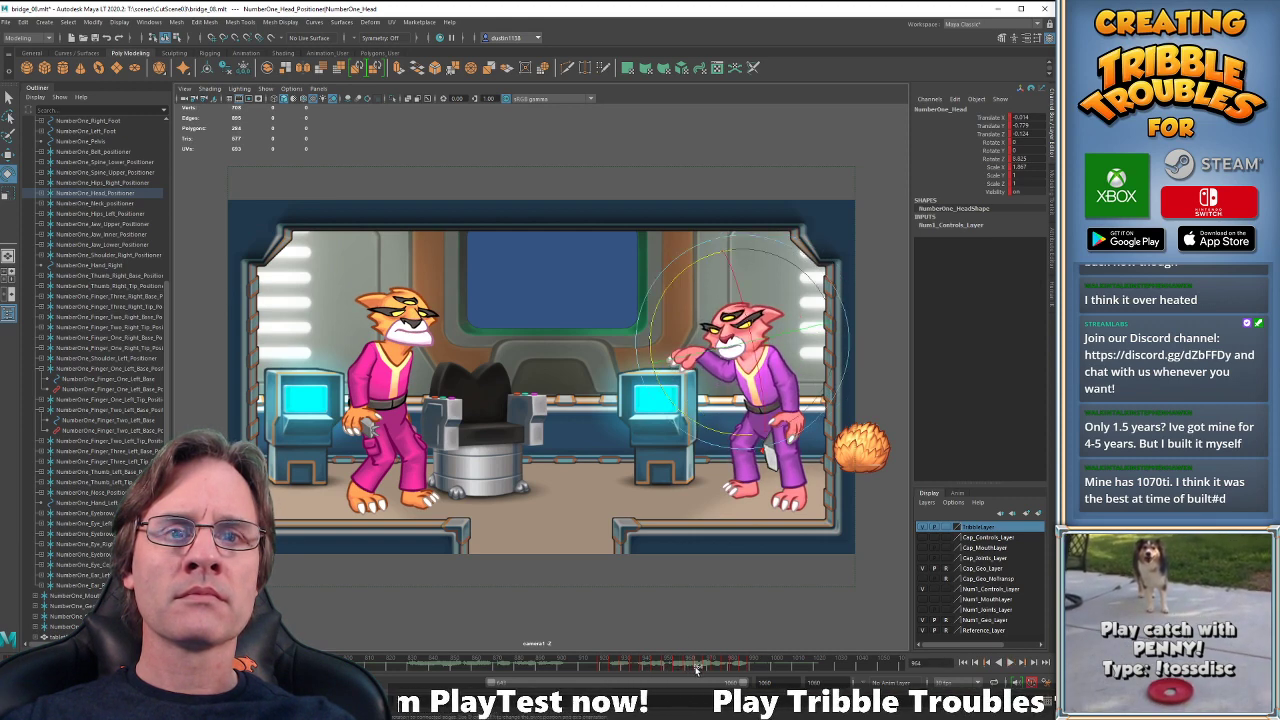
pyautogui.press('.')
pyautogui.press('.')
pyautogui.press('.')
pyautogui.press('.')
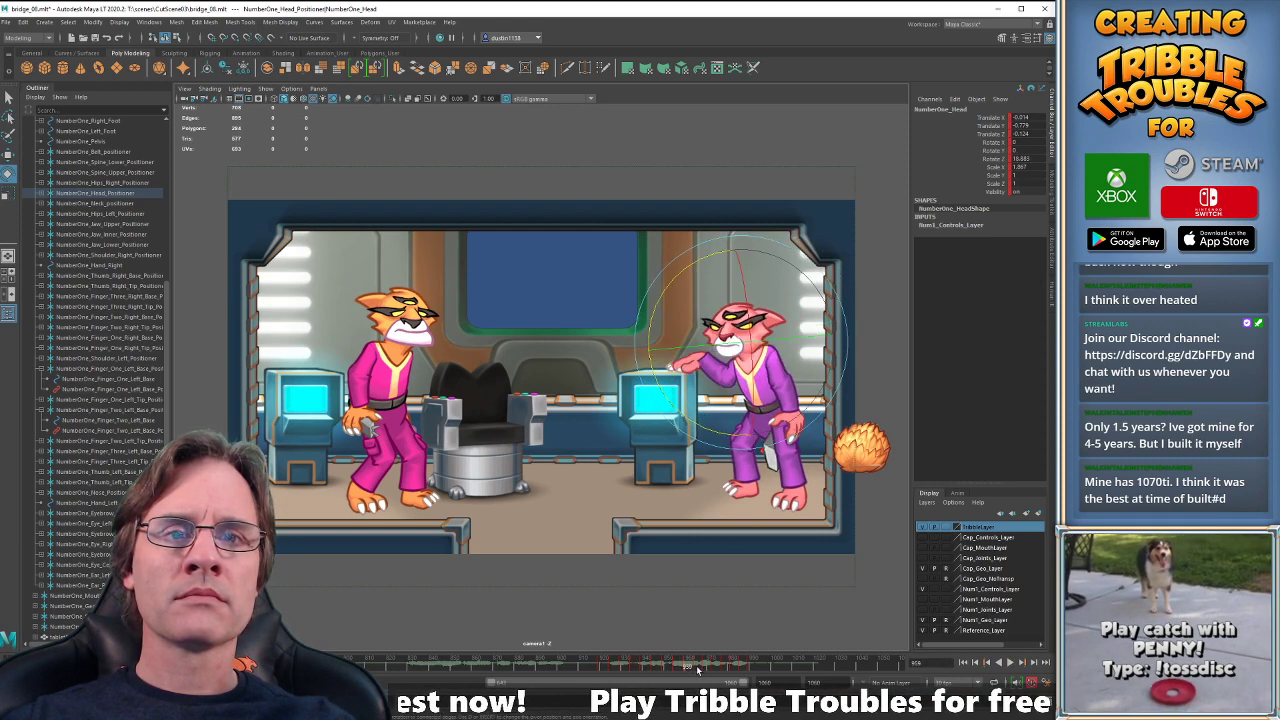
# - Compare the neighbouring head poses around frame 964 and rotate the head at frame 964 to about 16.74 in Z
pyautogui.click(697, 667)
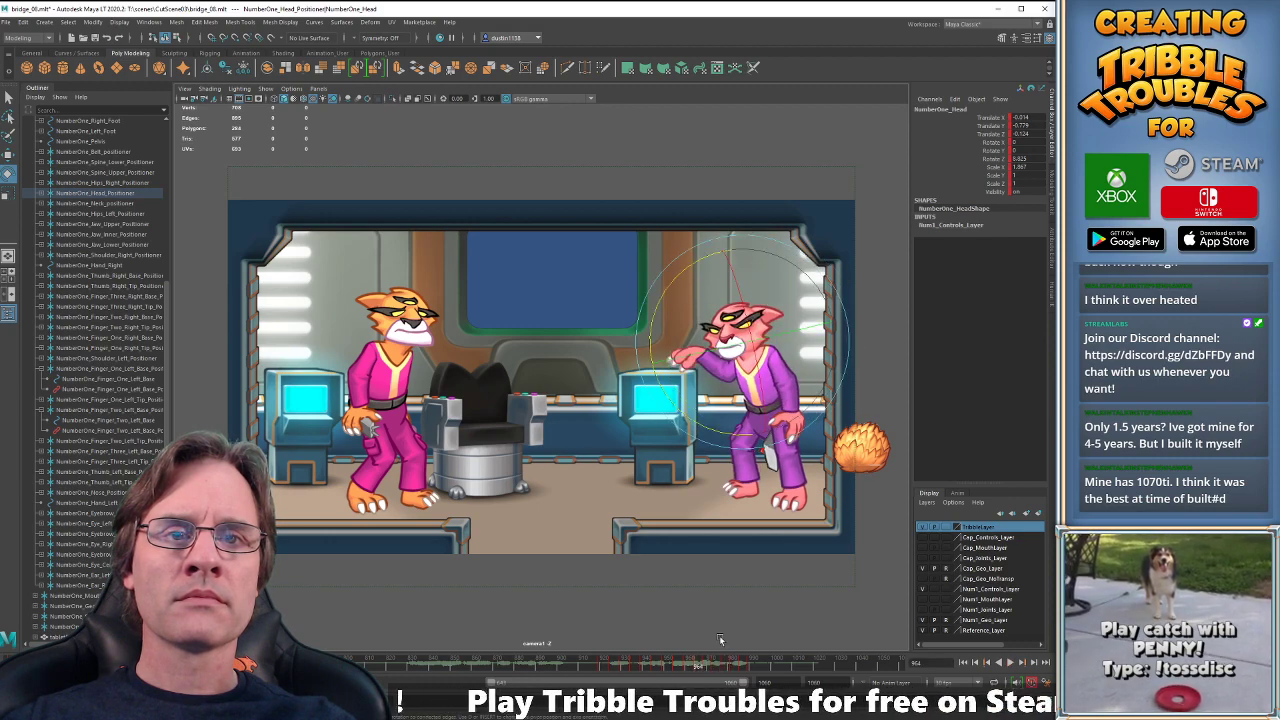
pyautogui.press(',')
pyautogui.press('.')
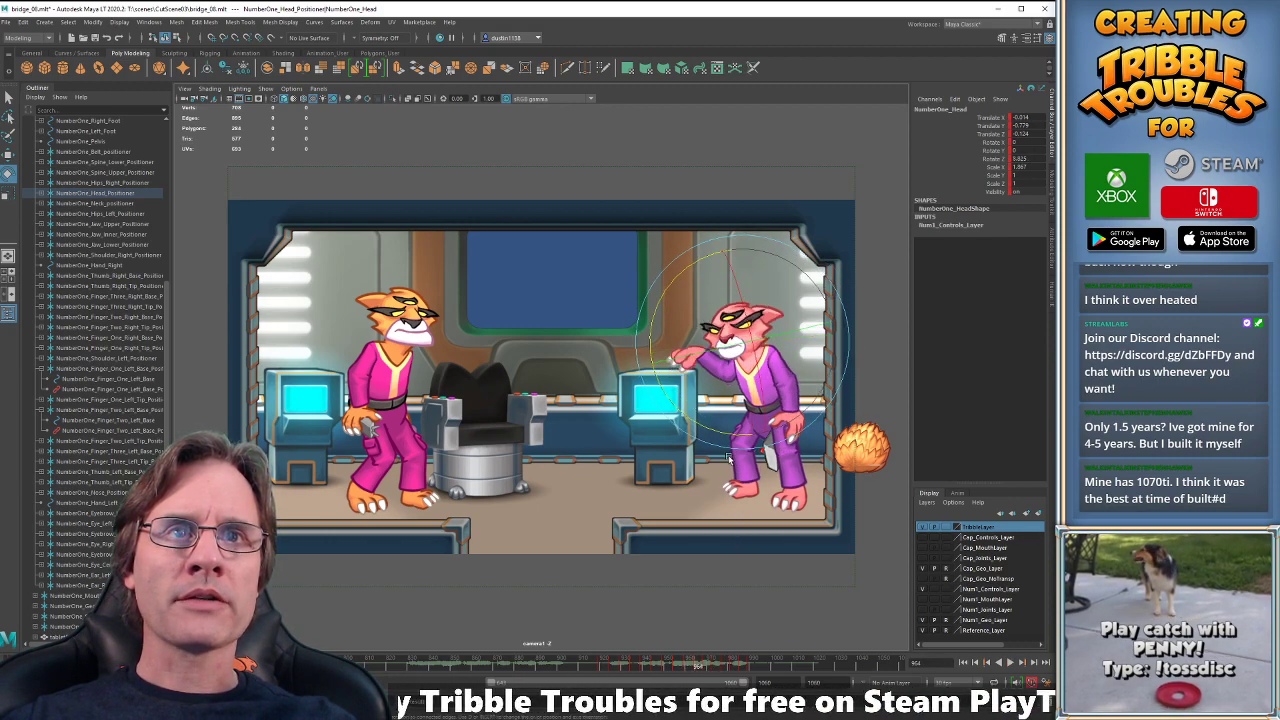
pyautogui.moveTo(701, 428); pyautogui.dragTo(706, 428)
pyautogui.press(',')
pyautogui.press('.')
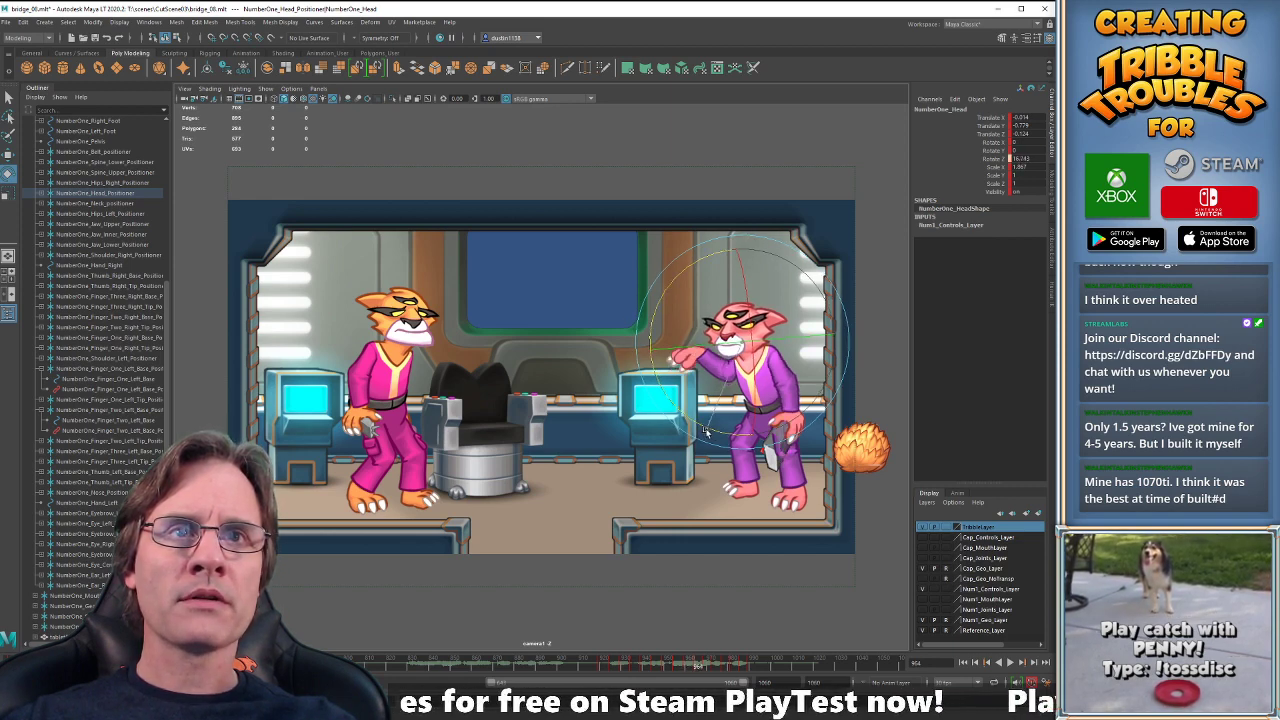
pyautogui.press(',')
pyautogui.press('.')
# - Play back the head movement and reduce the head's Z rotation at frame 964 to about 14
pyautogui.hotkey('alt', 'v')
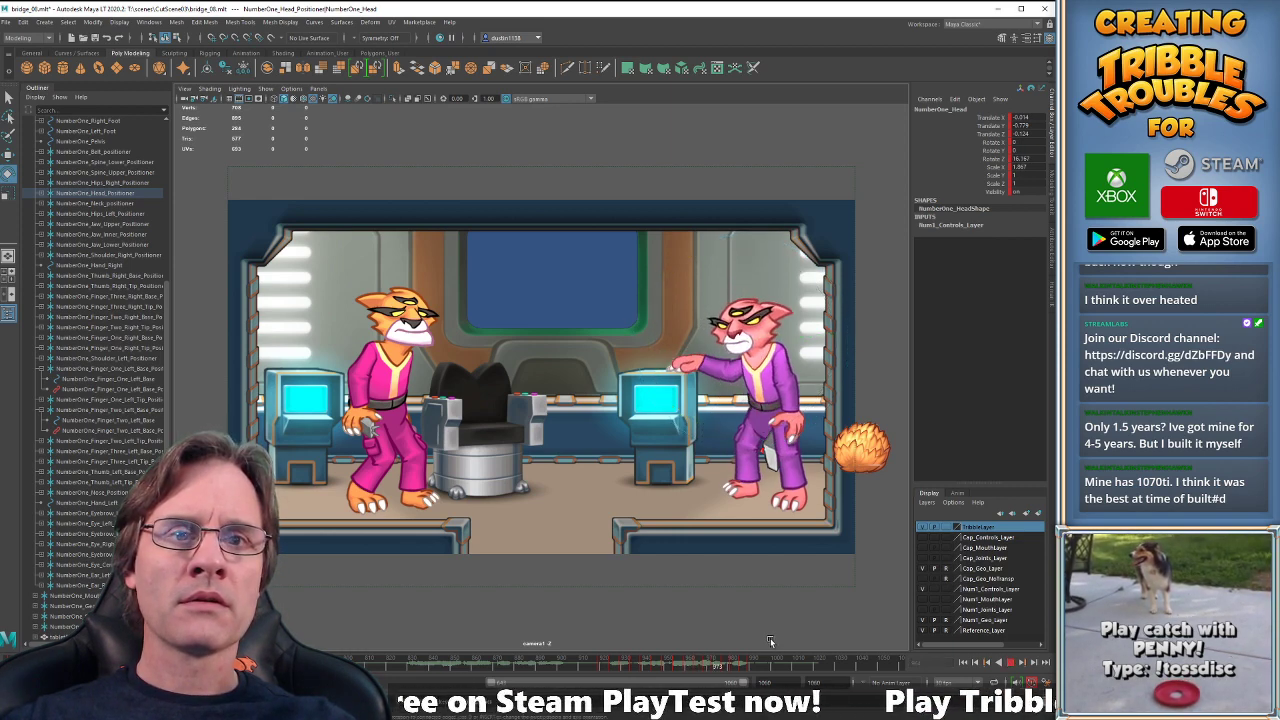
pyautogui.click(697, 665)
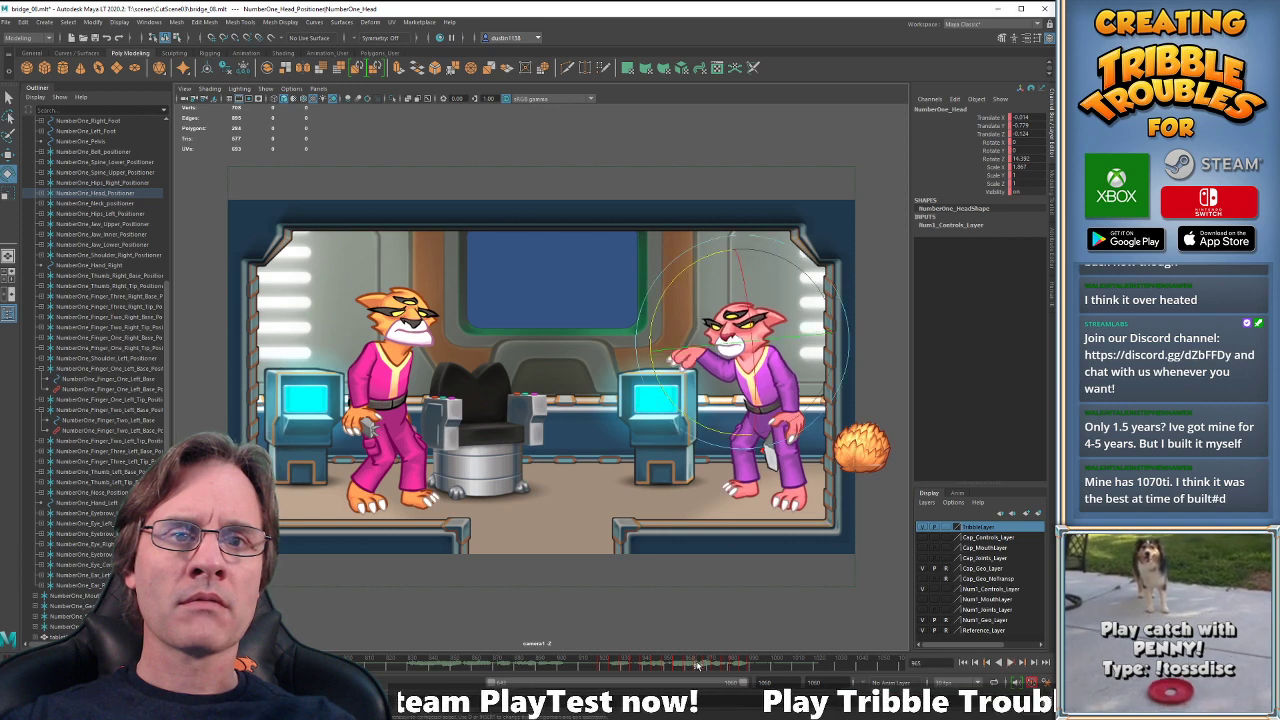
pyautogui.hotkey('alt', 'v')
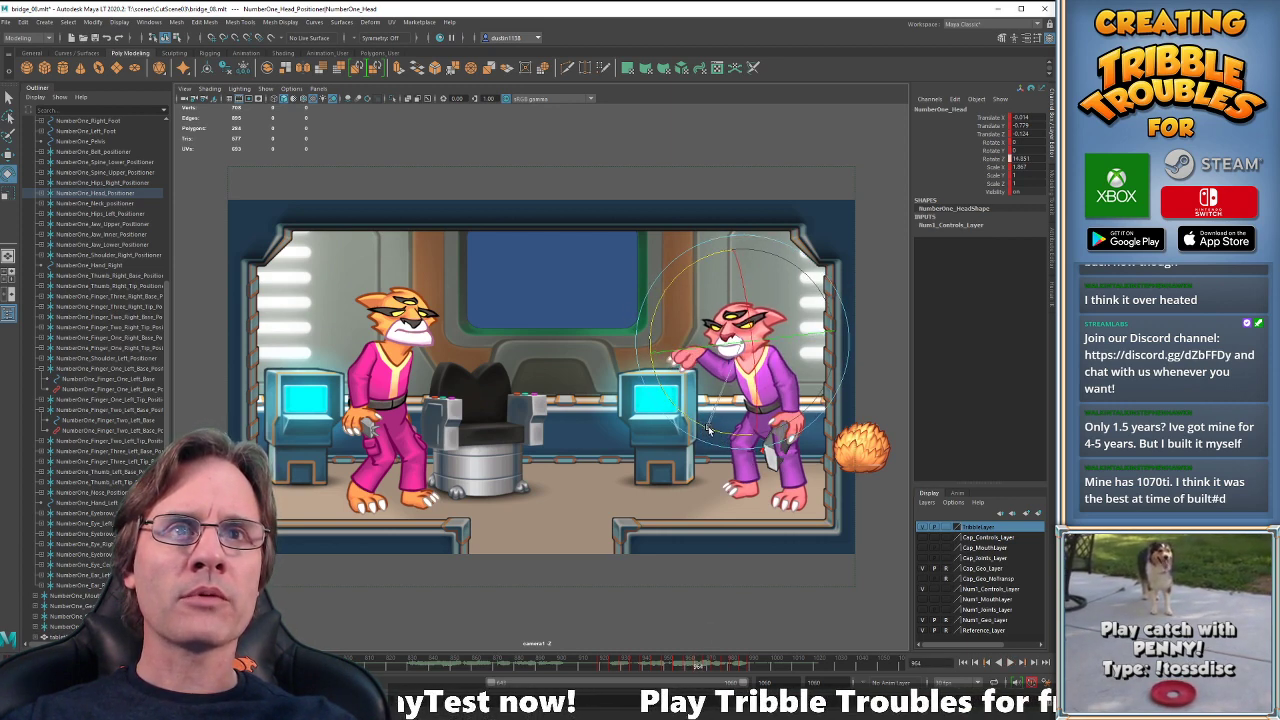
pyautogui.press(',')
pyautogui.press('.')
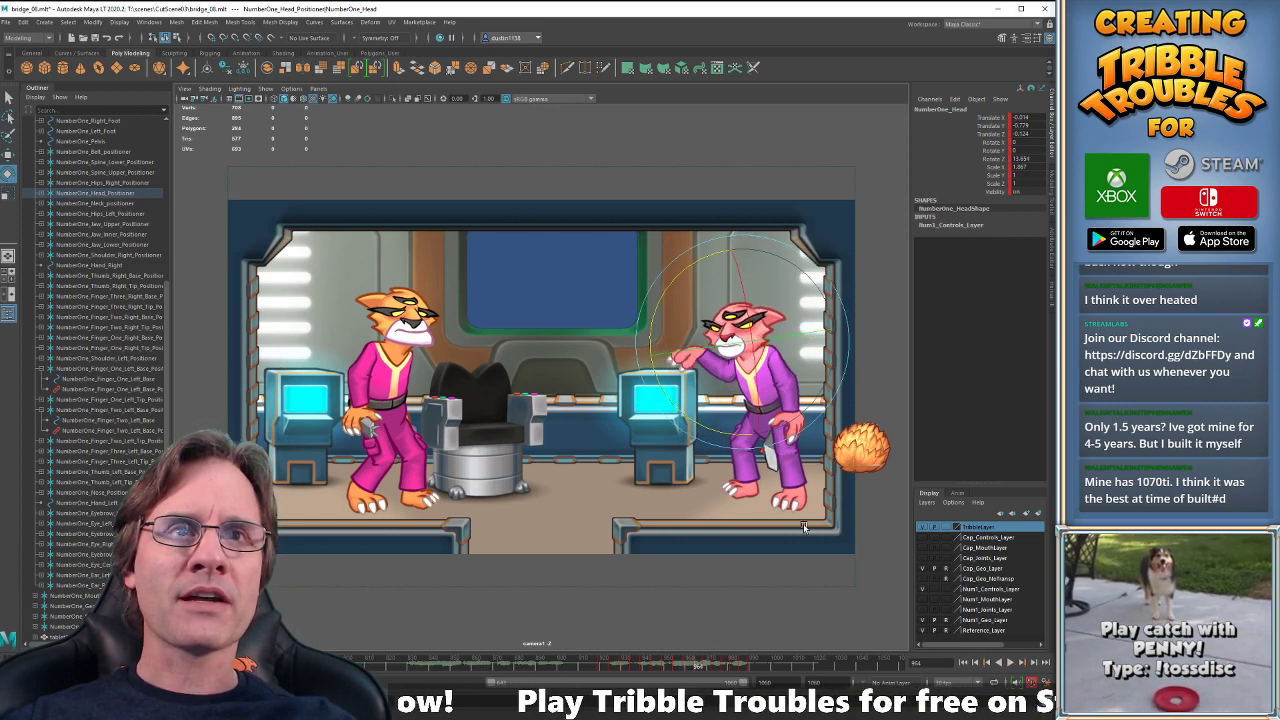
# - Rotate the head at frame 968 to about 22.99 in Z, comparing it with the preceding keys
pyautogui.press('.')
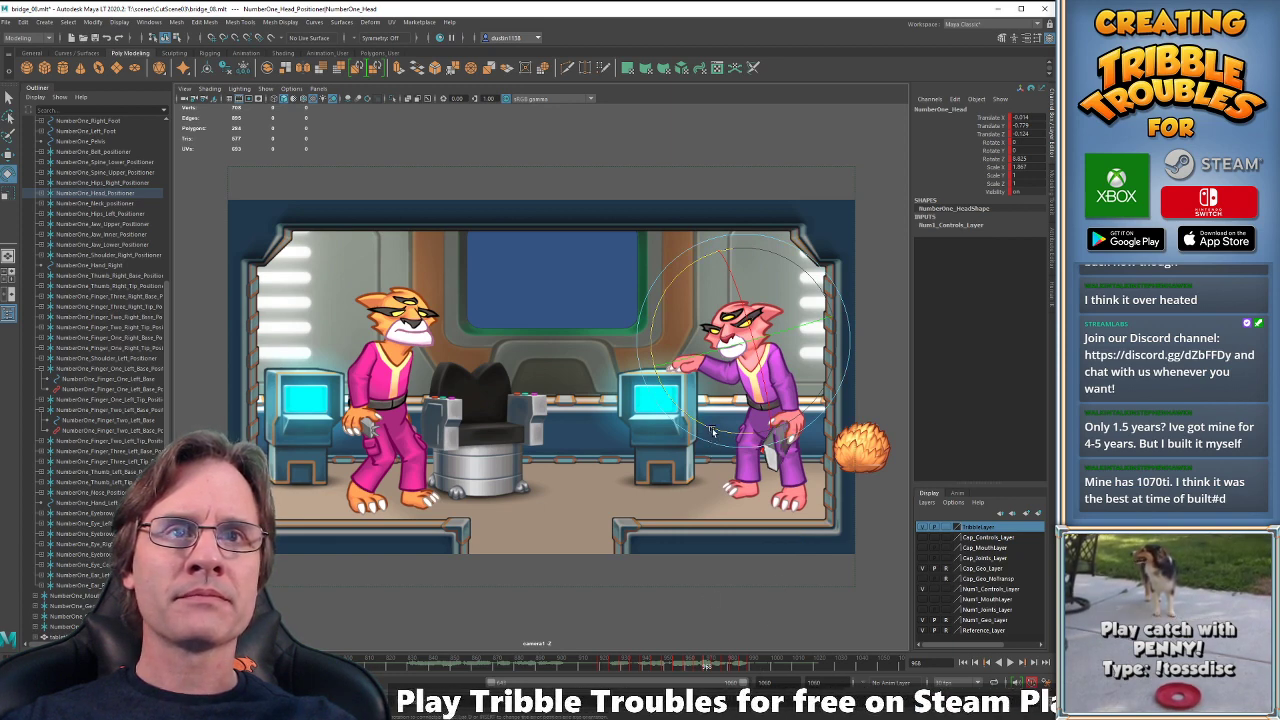
pyautogui.press(',')
pyautogui.press('.')
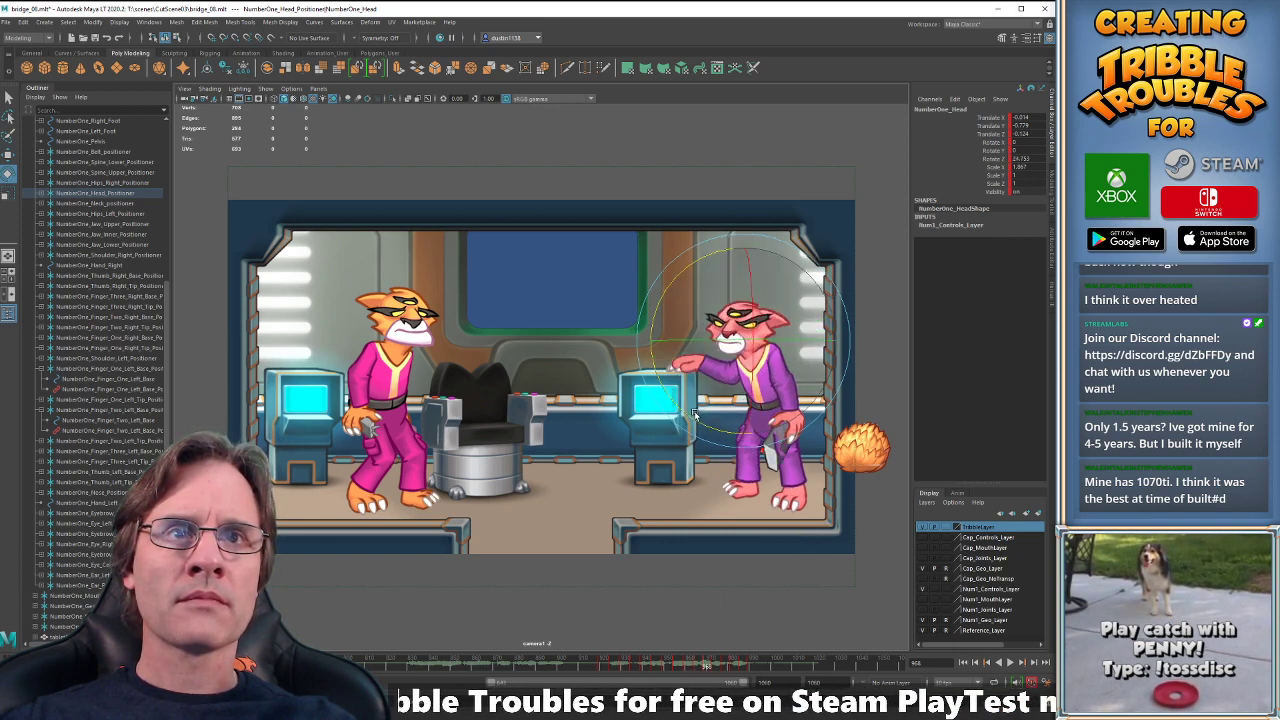
pyautogui.press(',')
pyautogui.press(',')
pyautogui.press('.')
pyautogui.press('.')
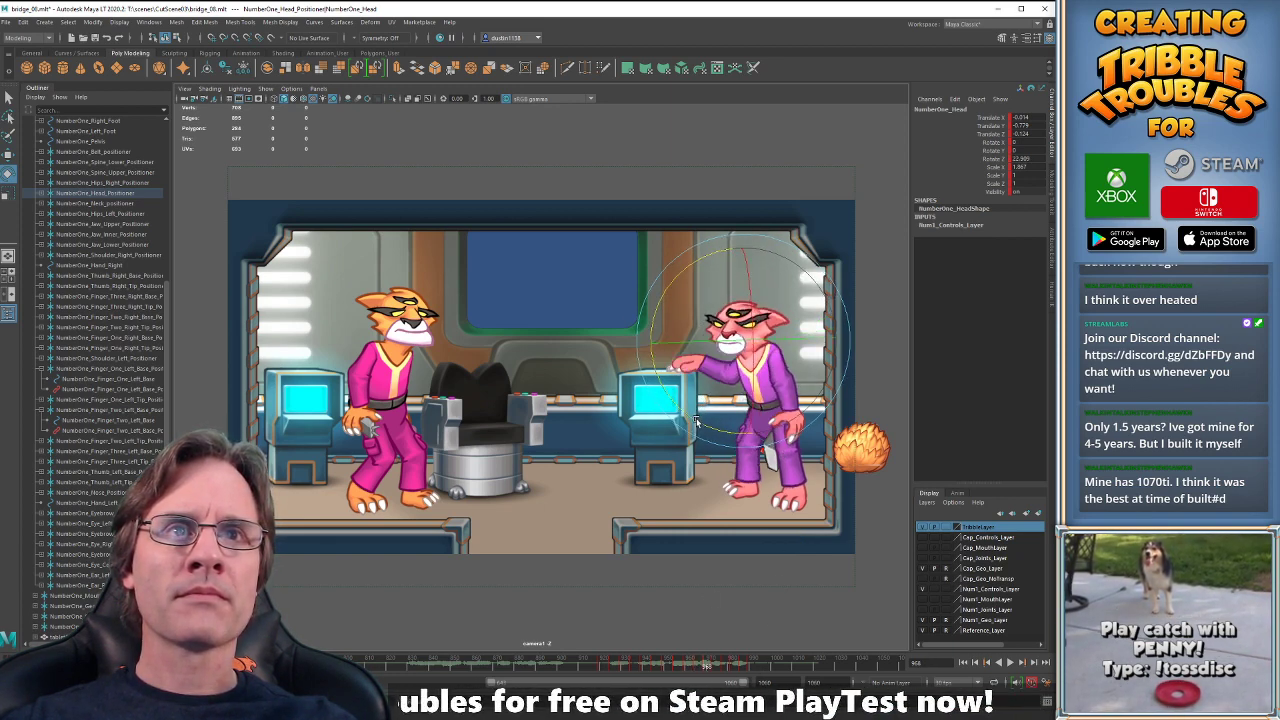
# - Rotate the head to about 17.1 in Z at frame 972 and check it against the previous keys
pyautogui.press('.')
pyautogui.moveTo(704, 419); pyautogui.dragTo(696, 416)
pyautogui.press(',')
pyautogui.press(',')
pyautogui.press('.')
pyautogui.press('.')
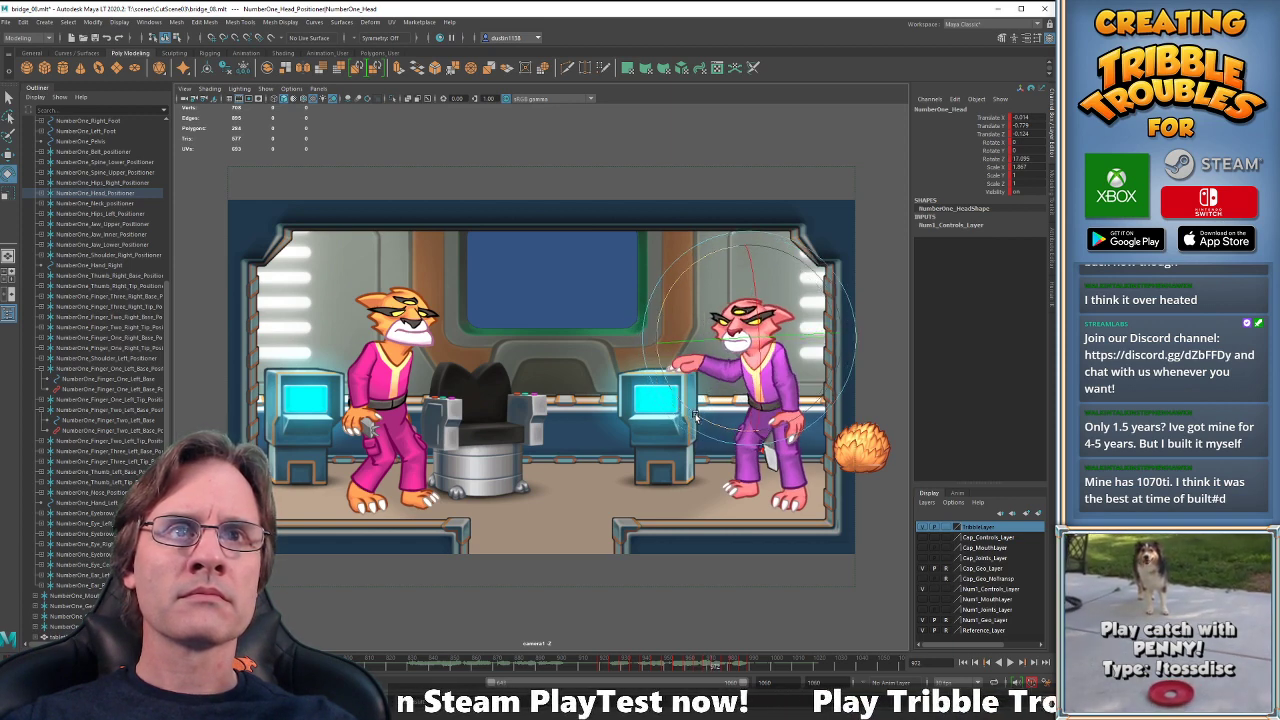
# - Rotate the head to about 10.08 in Z at frame 977 and check the surrounding keys
pyautogui.press('.')
pyautogui.press('.')
pyautogui.press('.')
pyautogui.press('.')
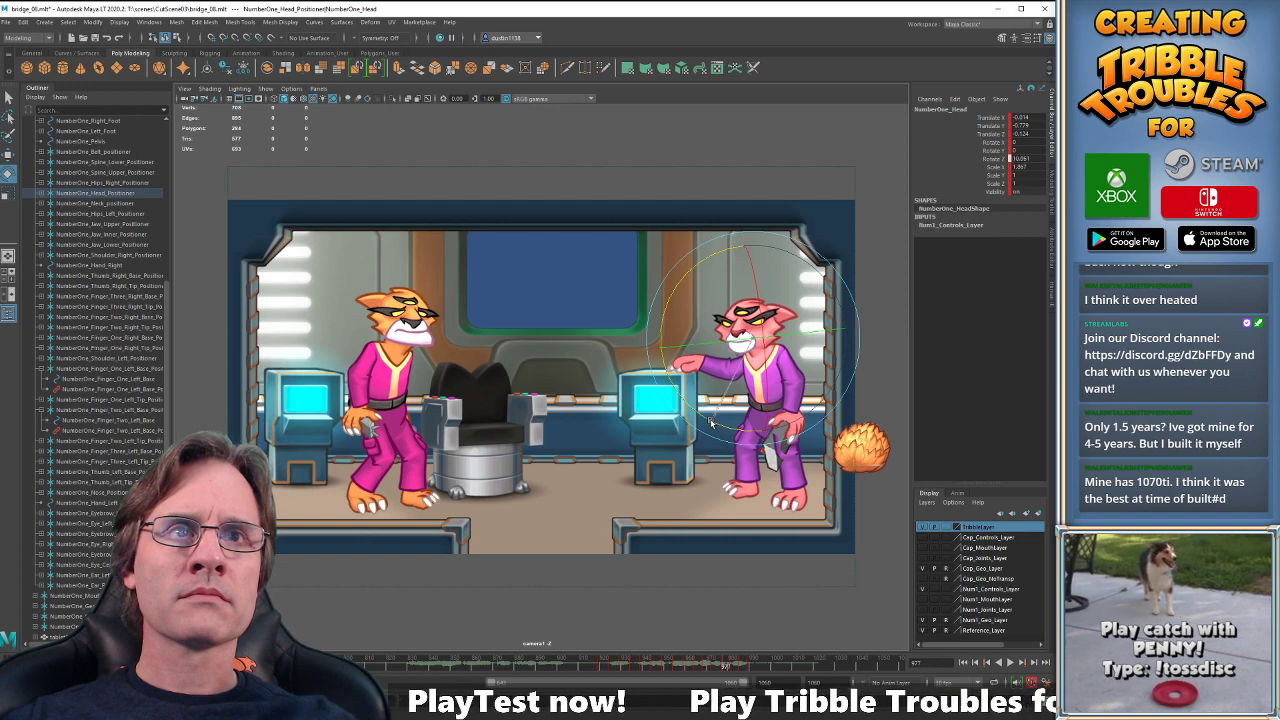
pyautogui.press(',')
pyautogui.press(',')
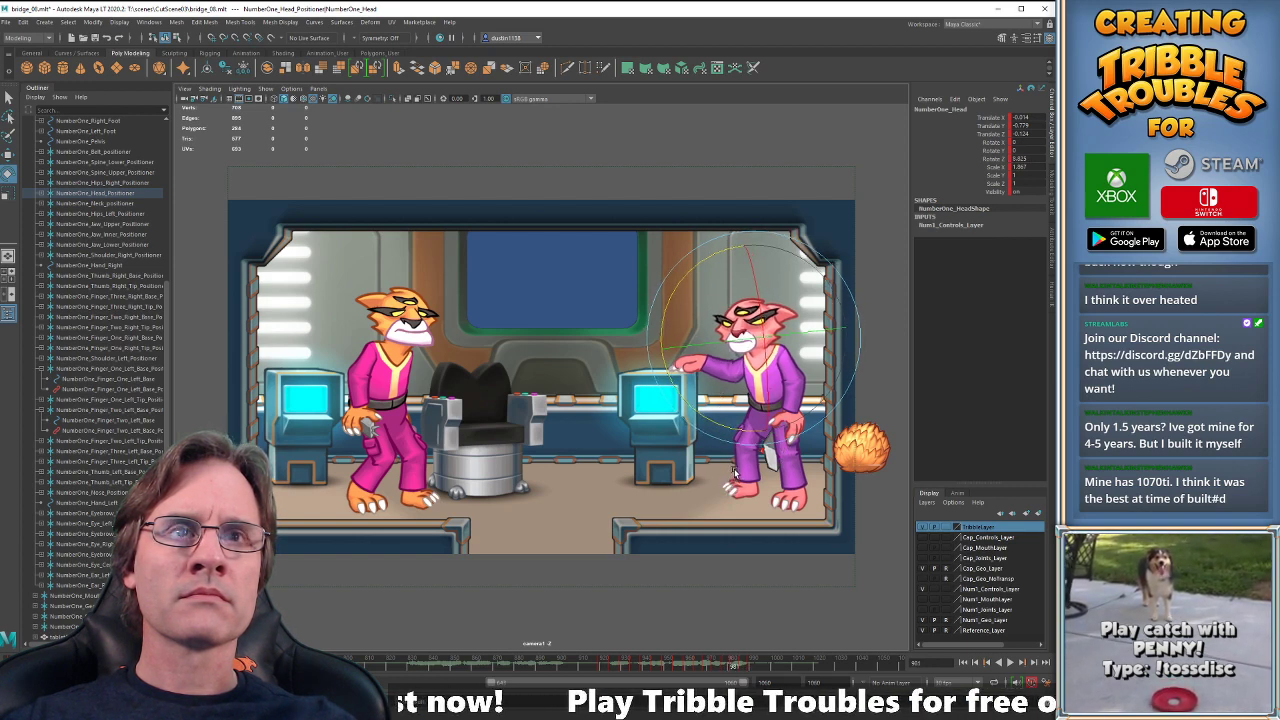
# - Rotate the head to about 4.7 in Z at frame 985 and compare it with the neighbouring keys
pyautogui.press('.')
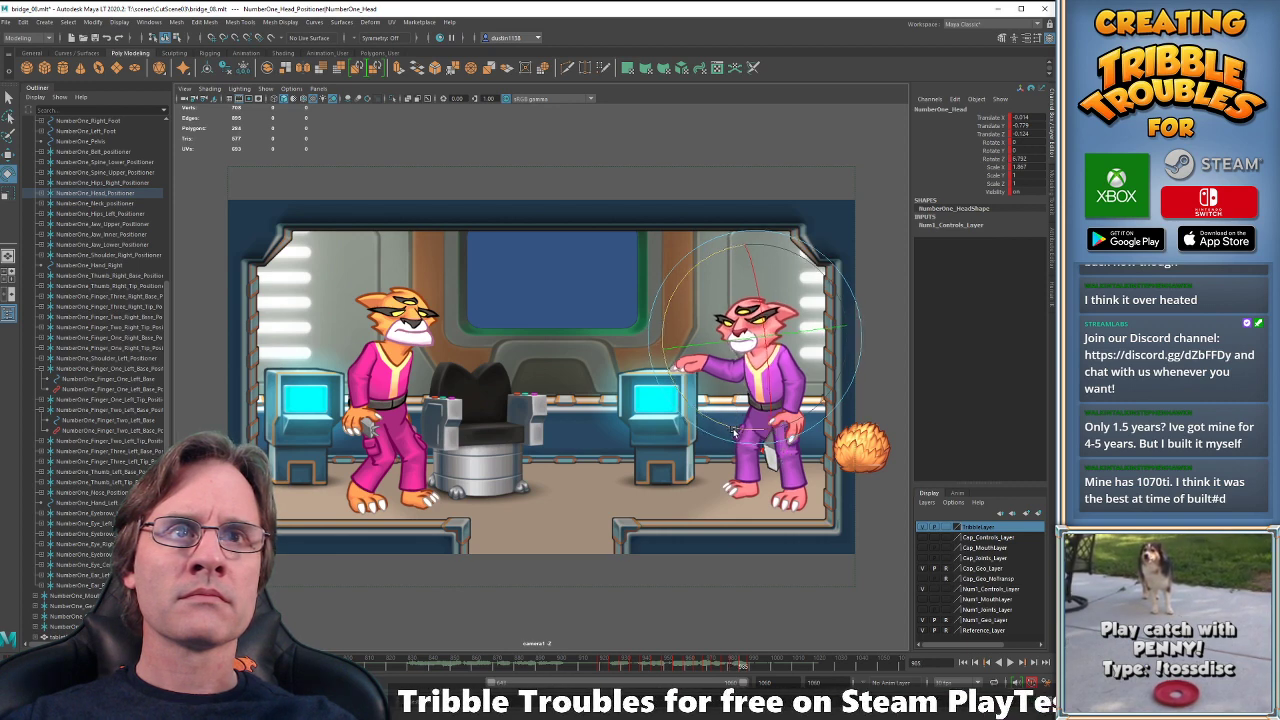
pyautogui.press('.')
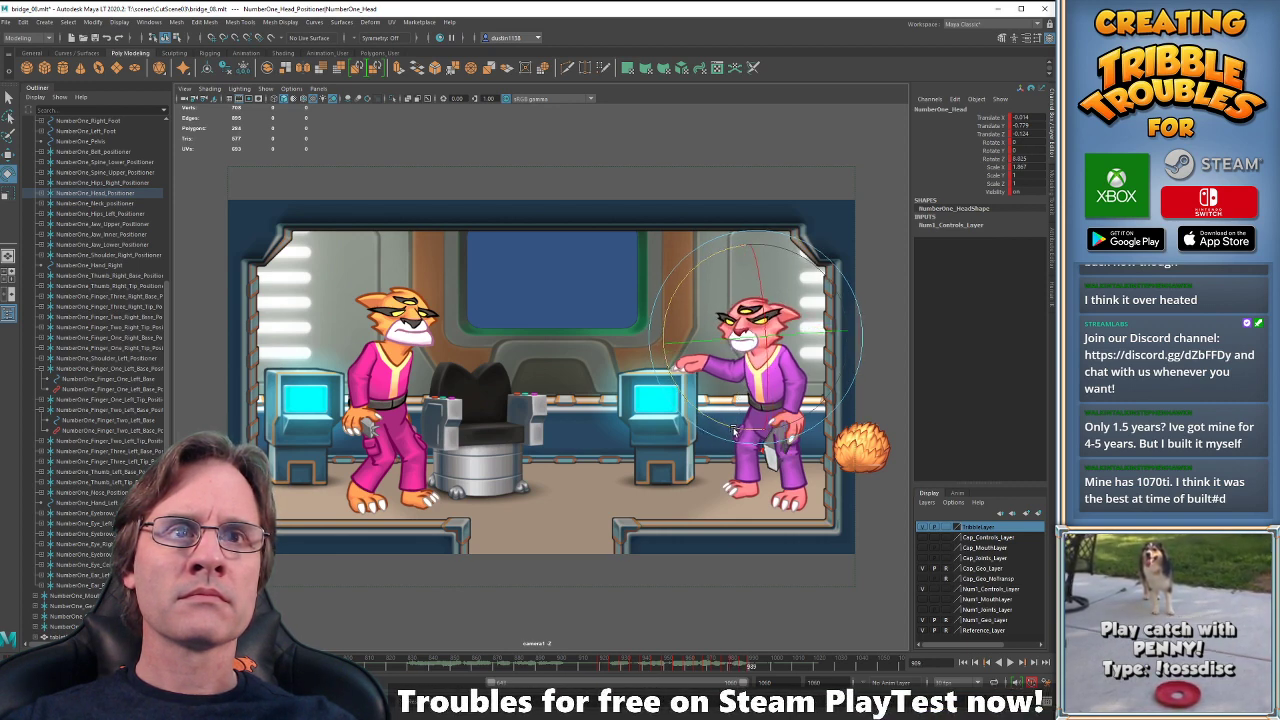
pyautogui.moveTo(737, 430); pyautogui.dragTo(737, 427)
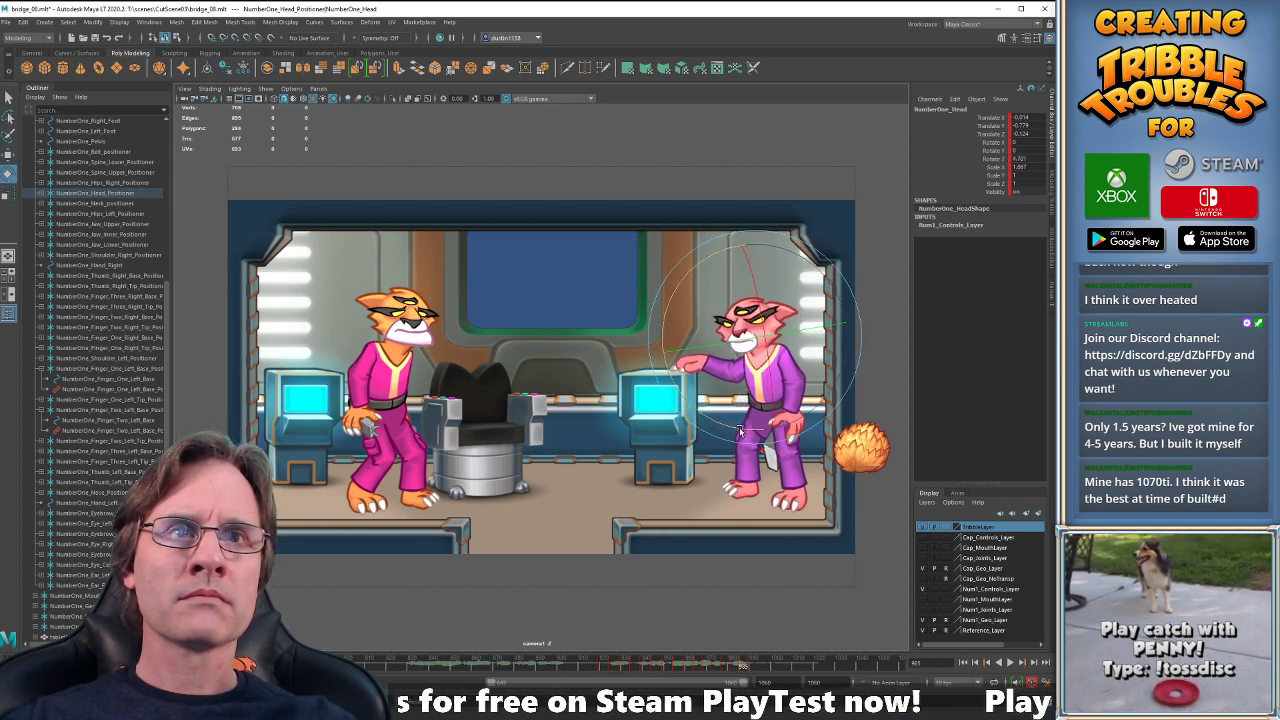
pyautogui.press(',')
pyautogui.press('.')
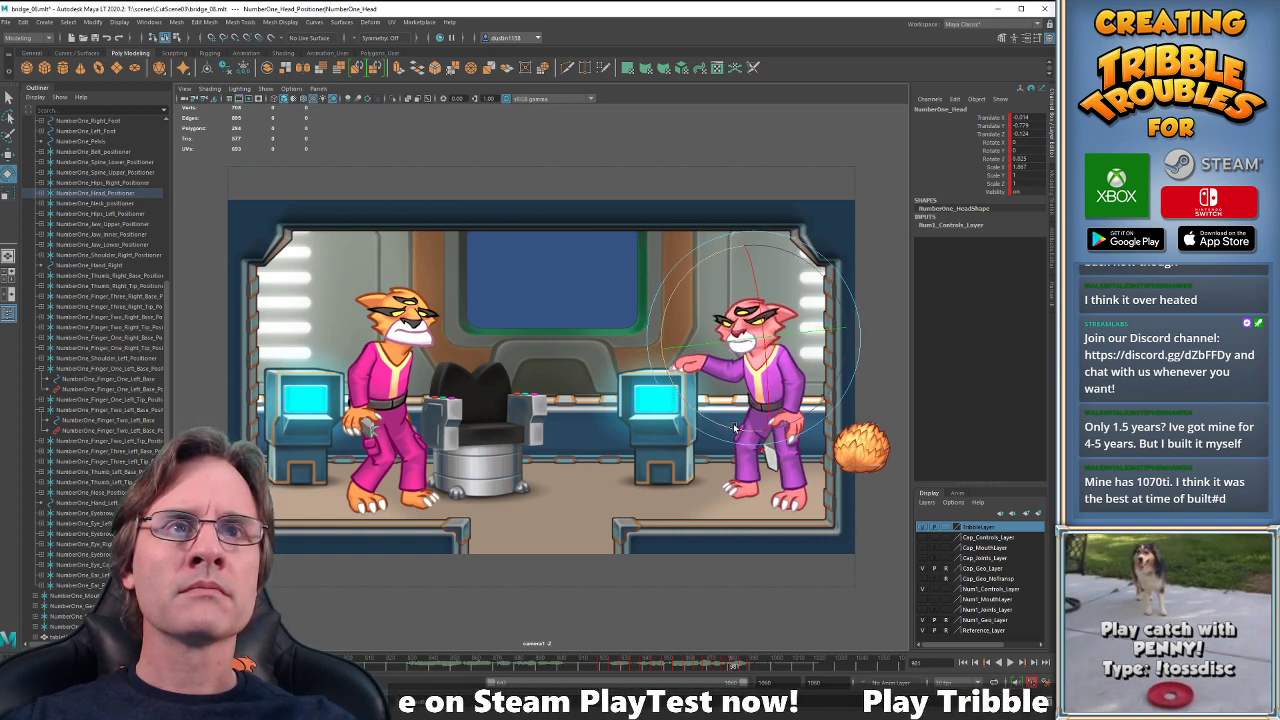
# - Rotate the head at frame 989 to about 3.67 in Z and compare it with the poses at frames 981 and 985
pyautogui.press(',')
pyautogui.press('.')
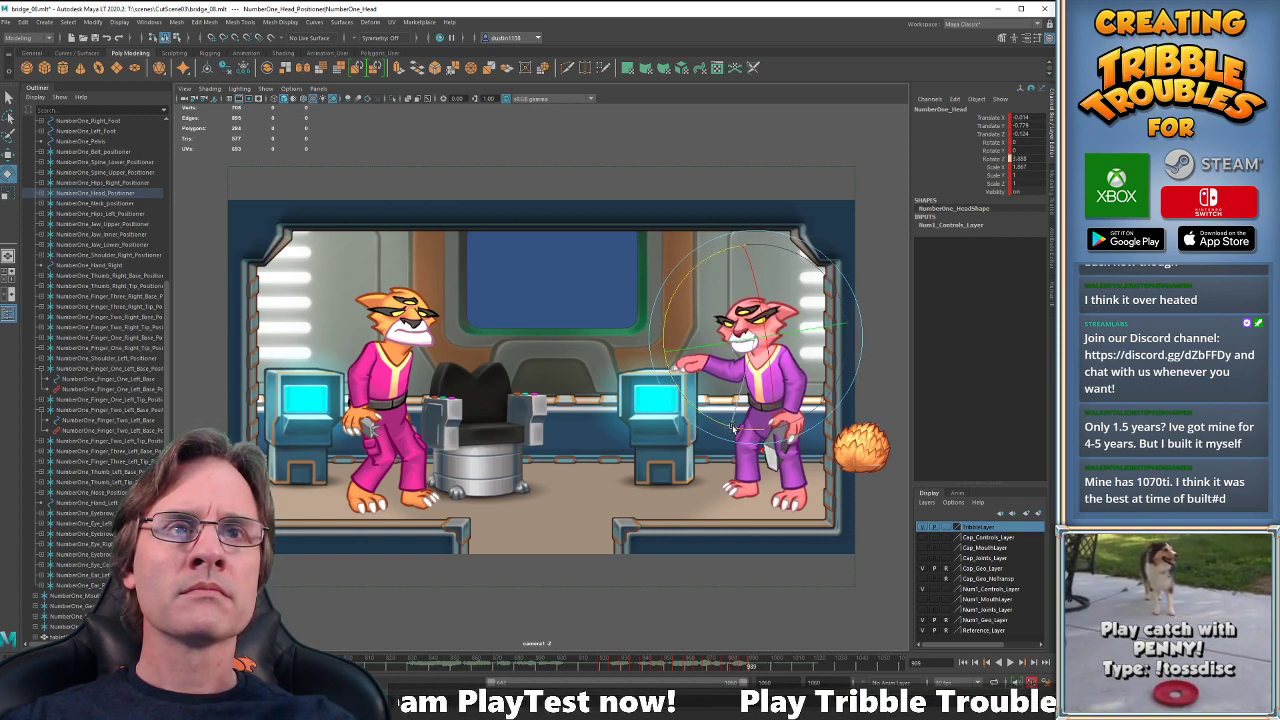
pyautogui.press(',')
pyautogui.press(',')
pyautogui.press('.')
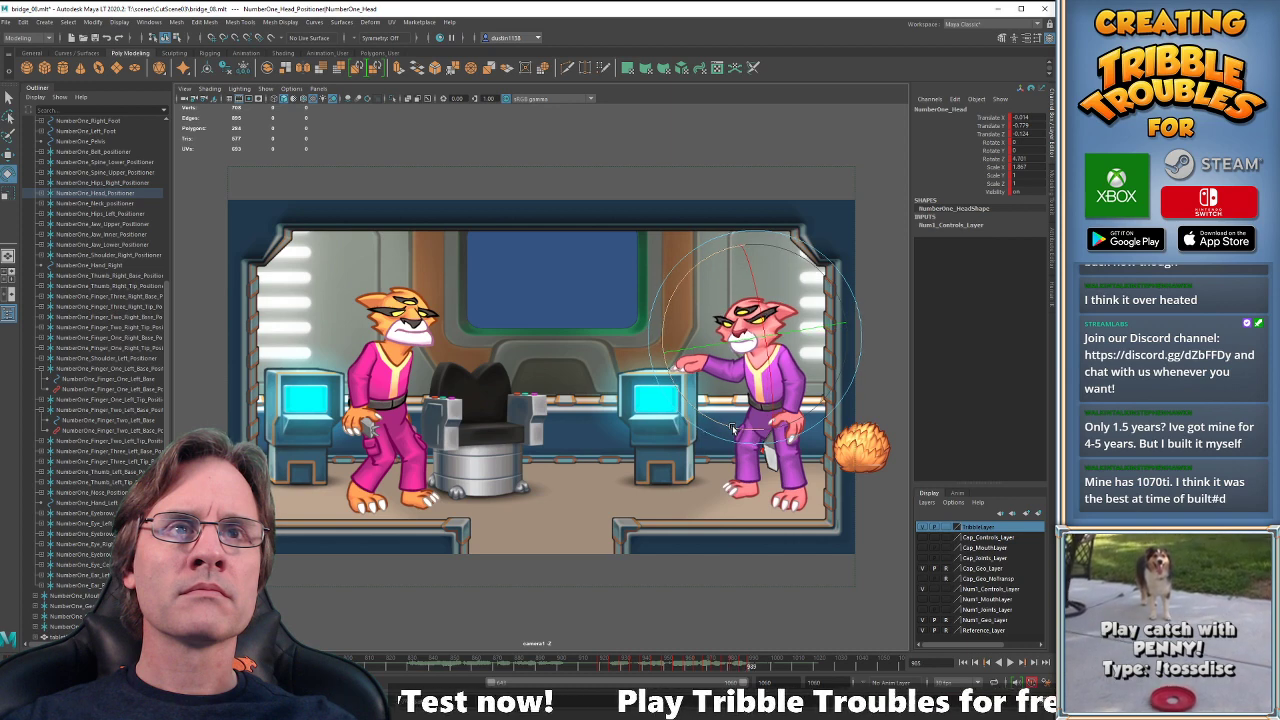
pyautogui.press('.')
pyautogui.press(',')
pyautogui.press(',')
pyautogui.press(',')
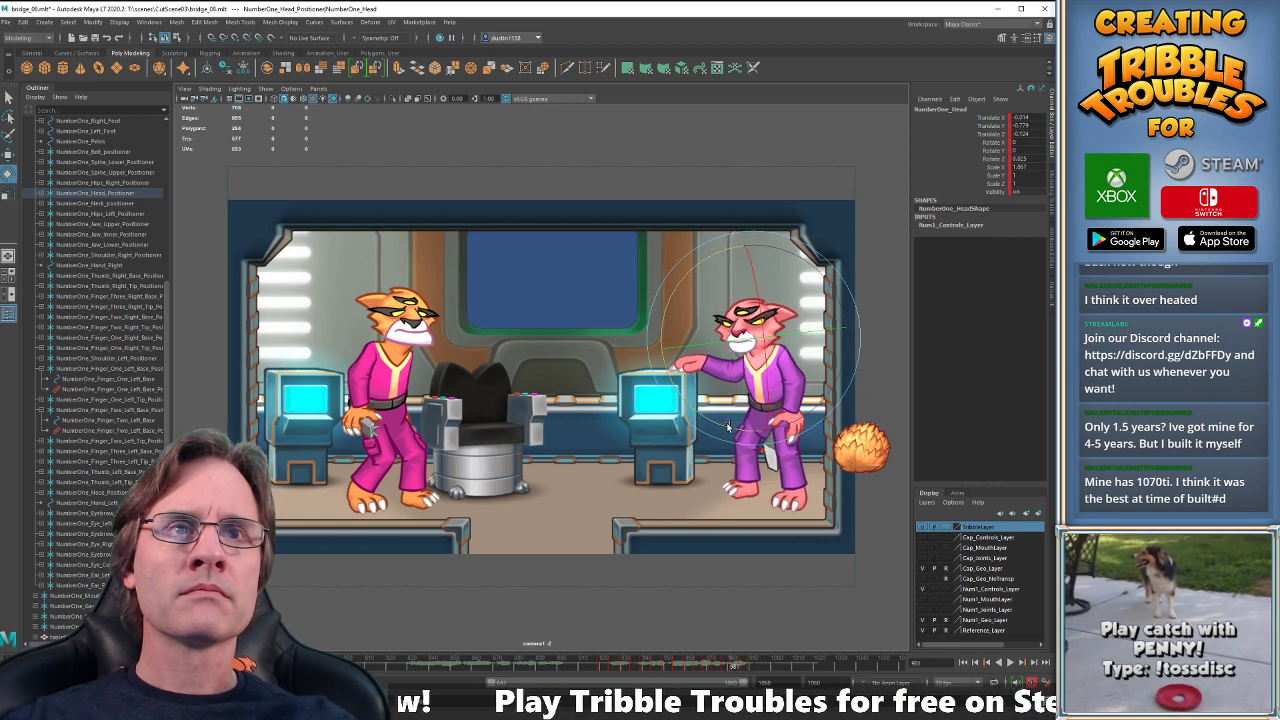
# - Refine the head's Z rotation at frame 989 to about 3.6 while stepping between its neighbouring keys
pyautogui.press('.')
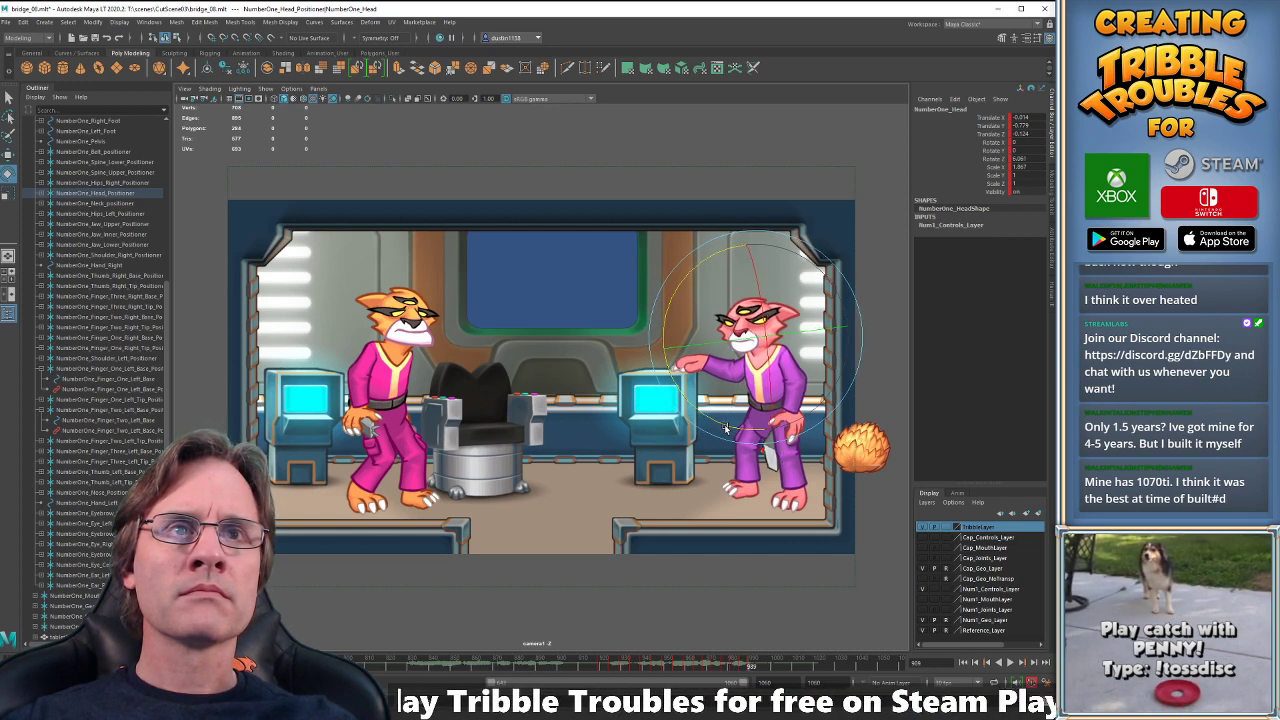
pyautogui.press(',')
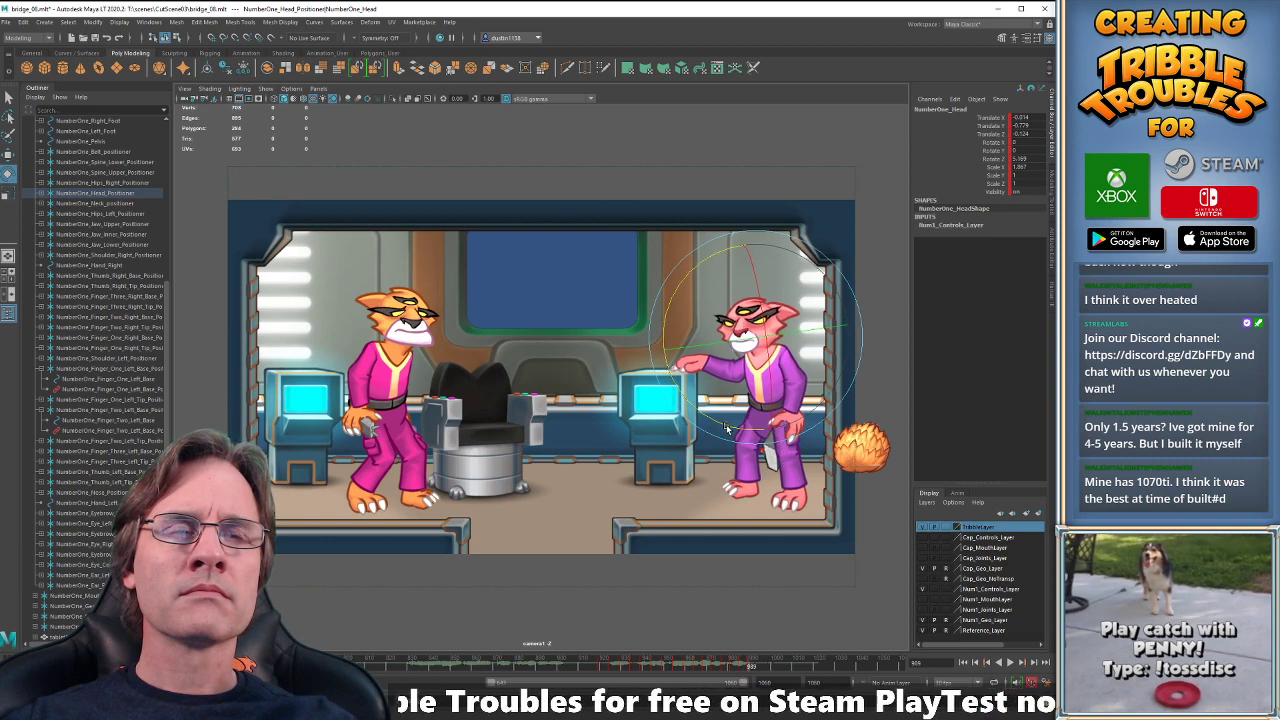
pyautogui.press(',')
pyautogui.press(',')
pyautogui.press('.')
pyautogui.press('.')
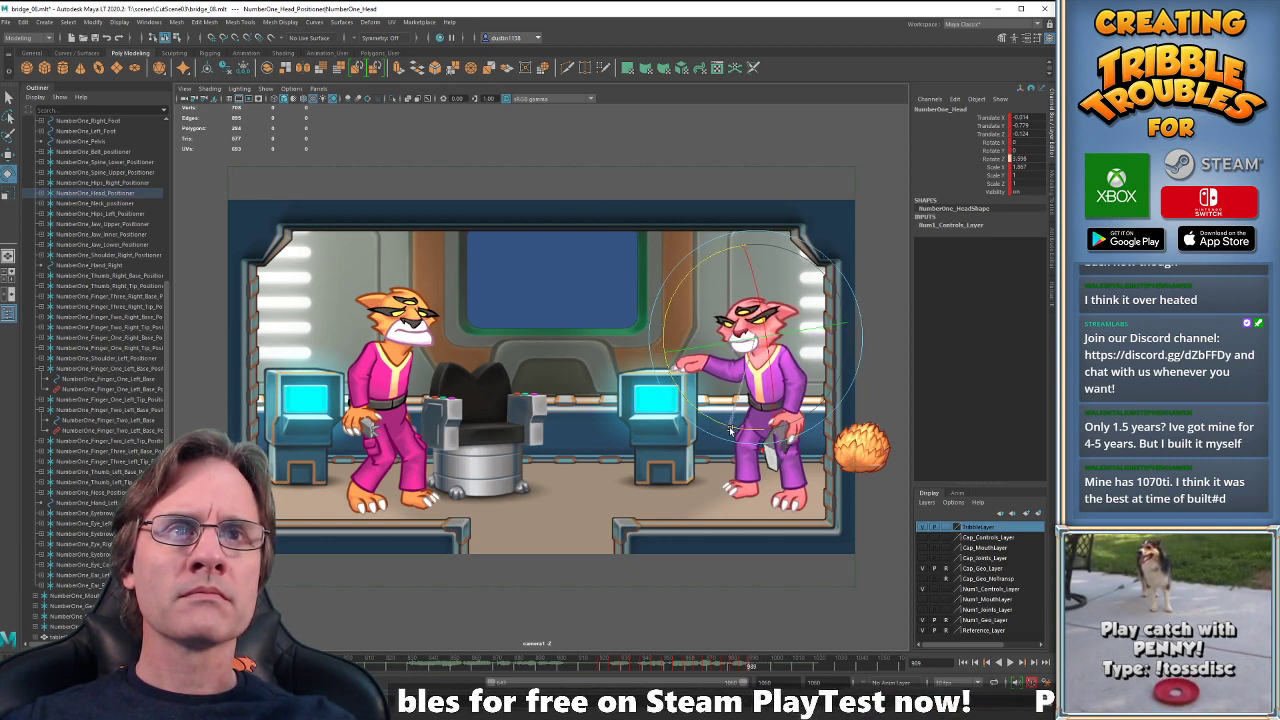
pyautogui.press('.')
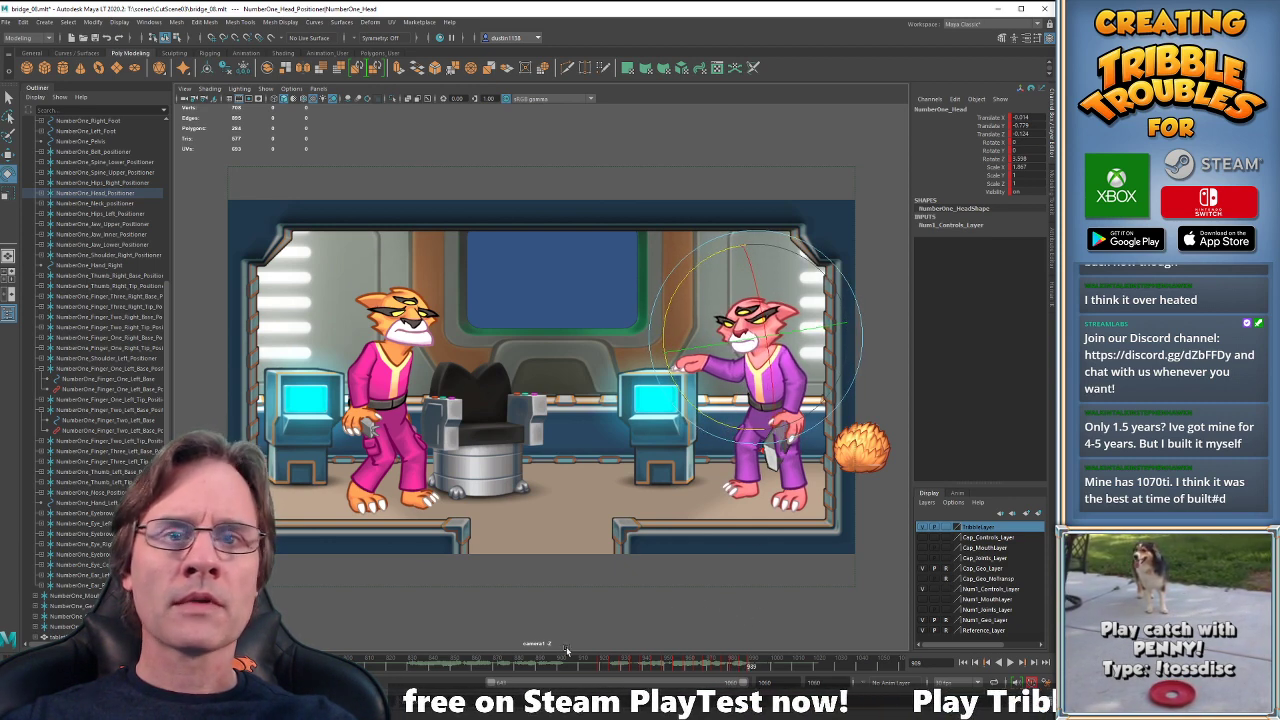
# - Play back the head movement twice, once from frame 908, and compare the head poses around frames 985 and 989
pyautogui.hotkey('alt', 'v')
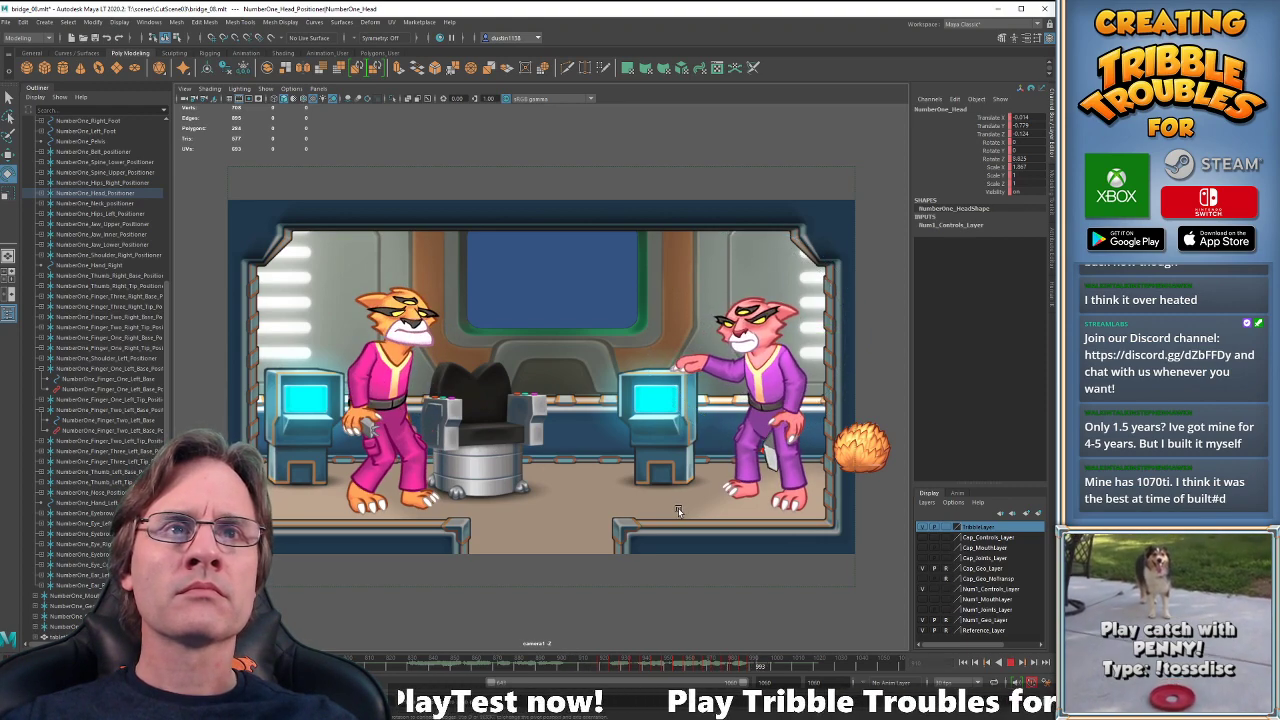
pyautogui.hotkey('alt', 'v')
pyautogui.click(575, 662)
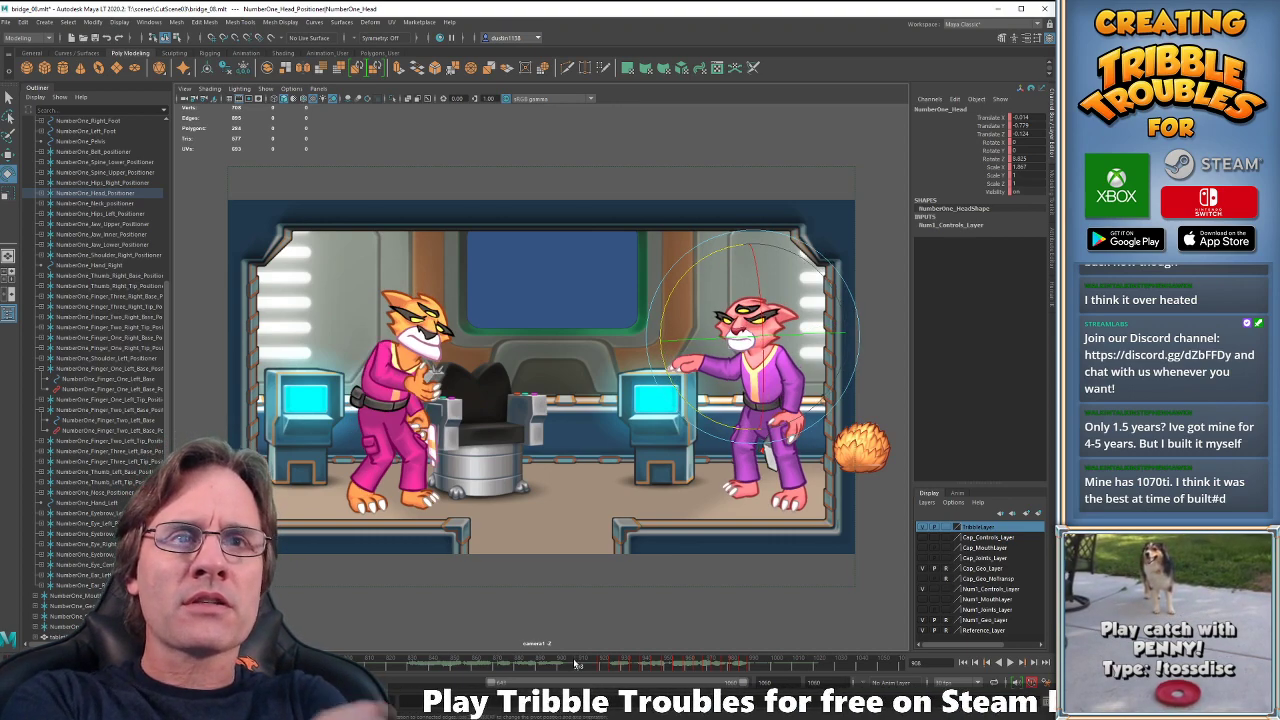
pyautogui.hotkey('alt', 'v')
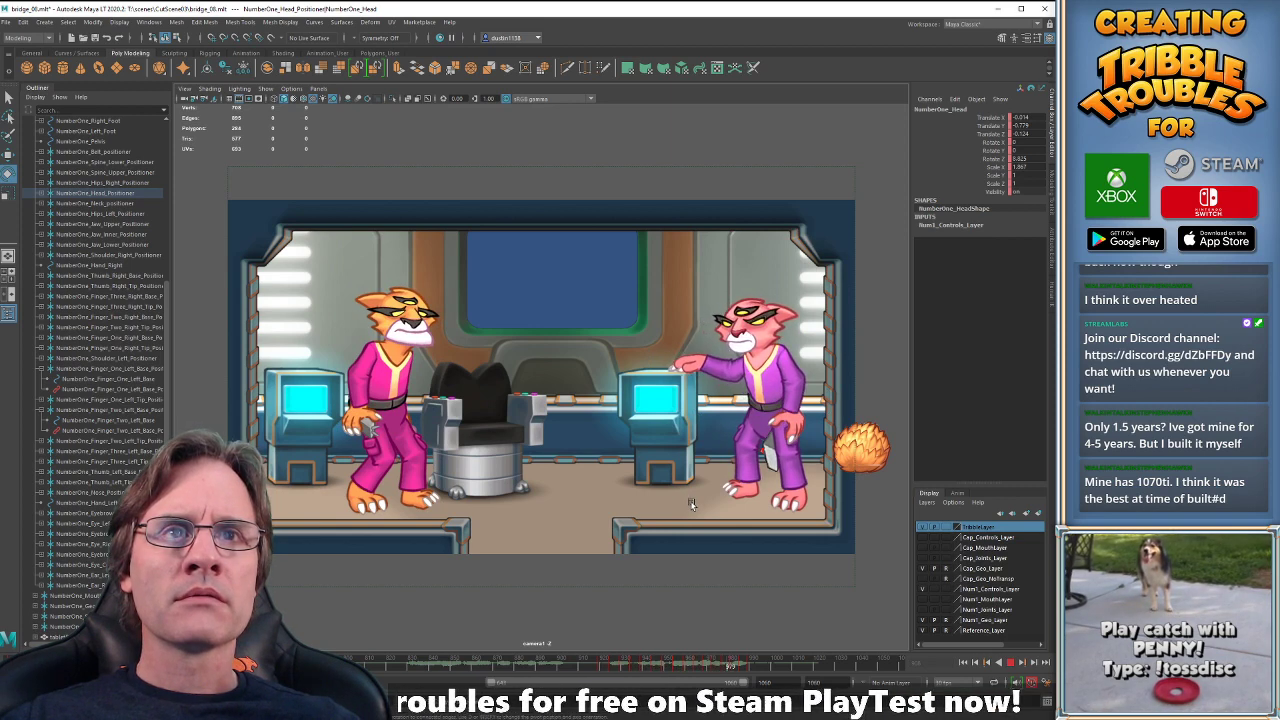
pyautogui.hotkey('alt', 'v')
pyautogui.press(',')
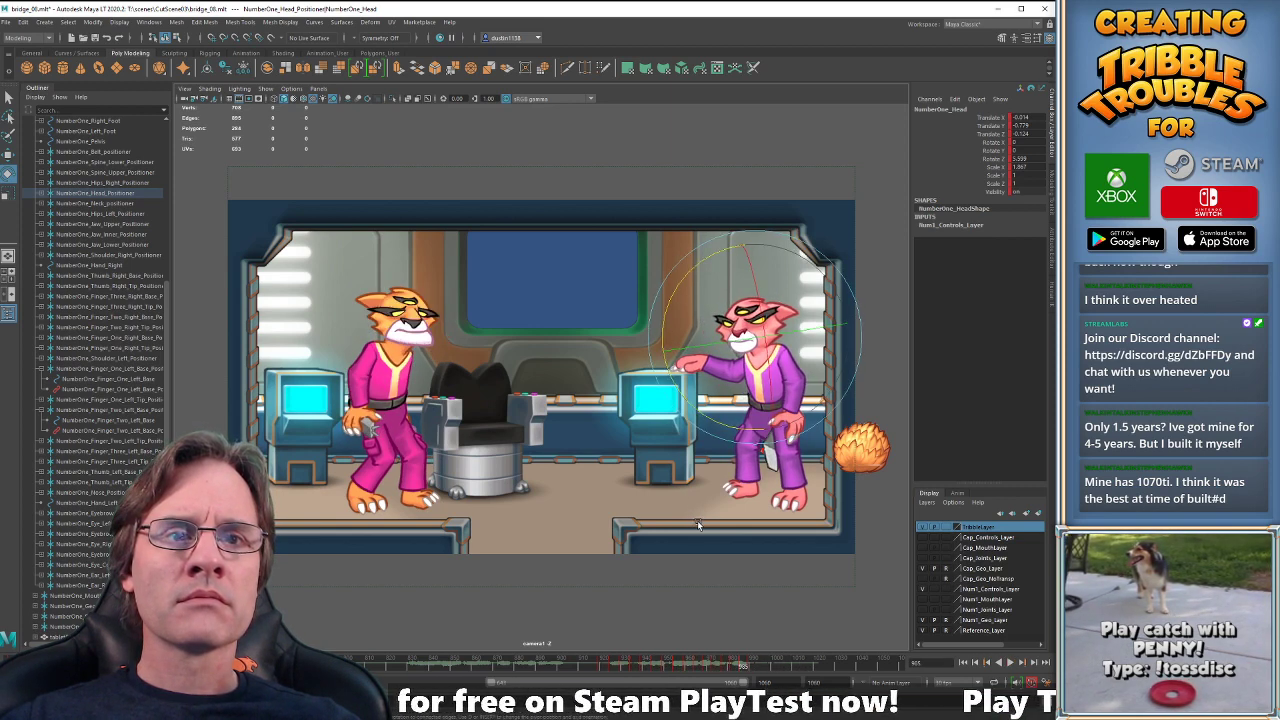
pyautogui.press('.')
pyautogui.press('.')
pyautogui.press(',')
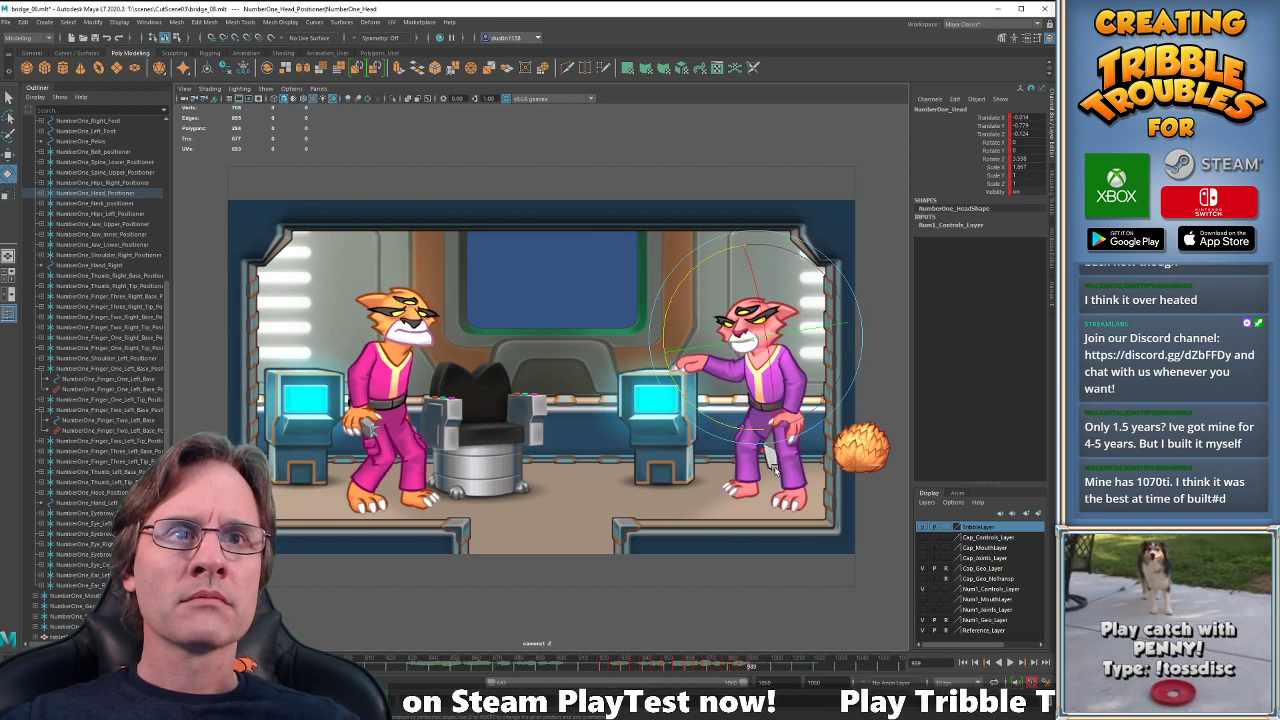
# - Select Number One's COG control in the two-view layout and key its current pose at frame 994
pyautogui.hotkey('alt', '.')
pyautogui.hotkey('alt', '.')
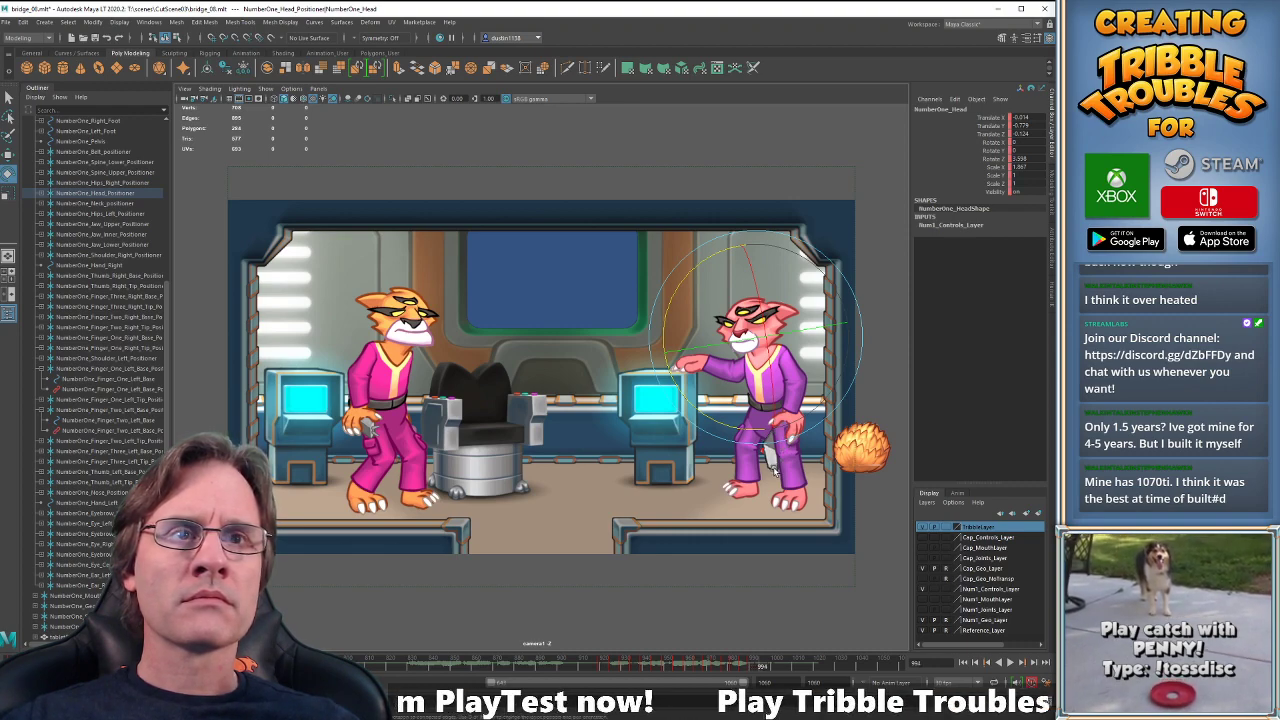
pyautogui.press('space')
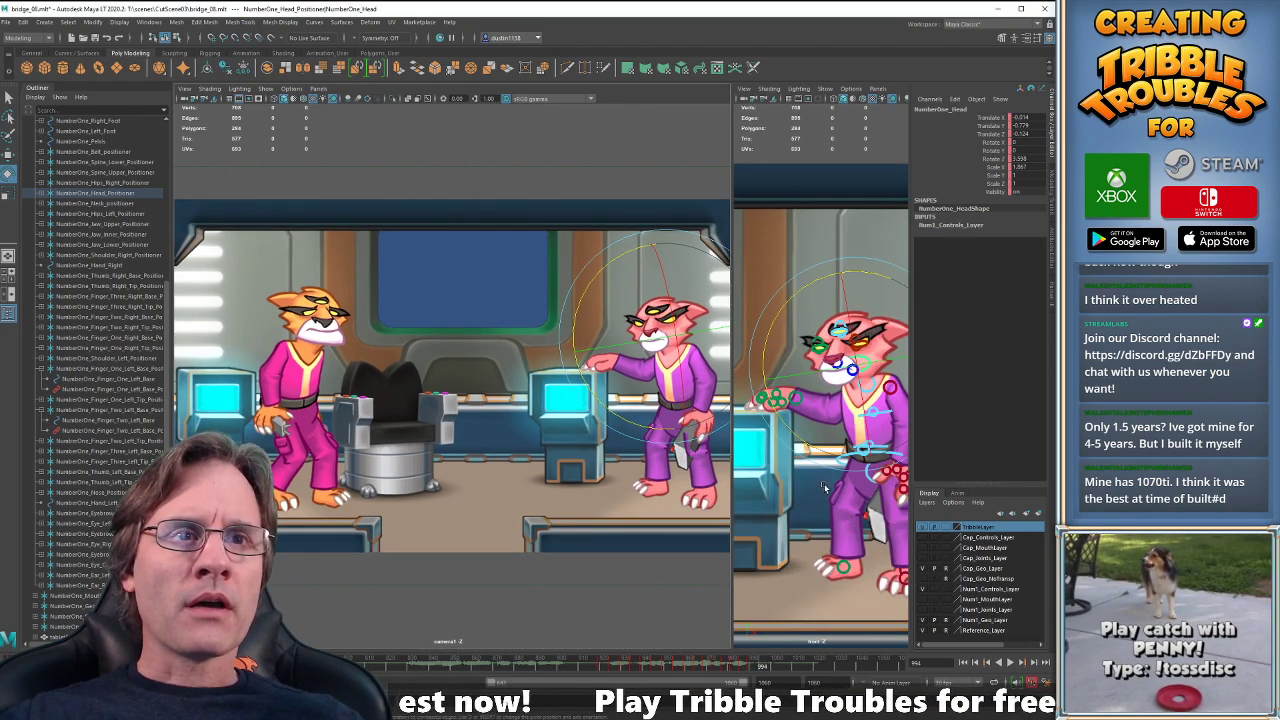
pyautogui.click(843, 462)
pyautogui.click(779, 515)
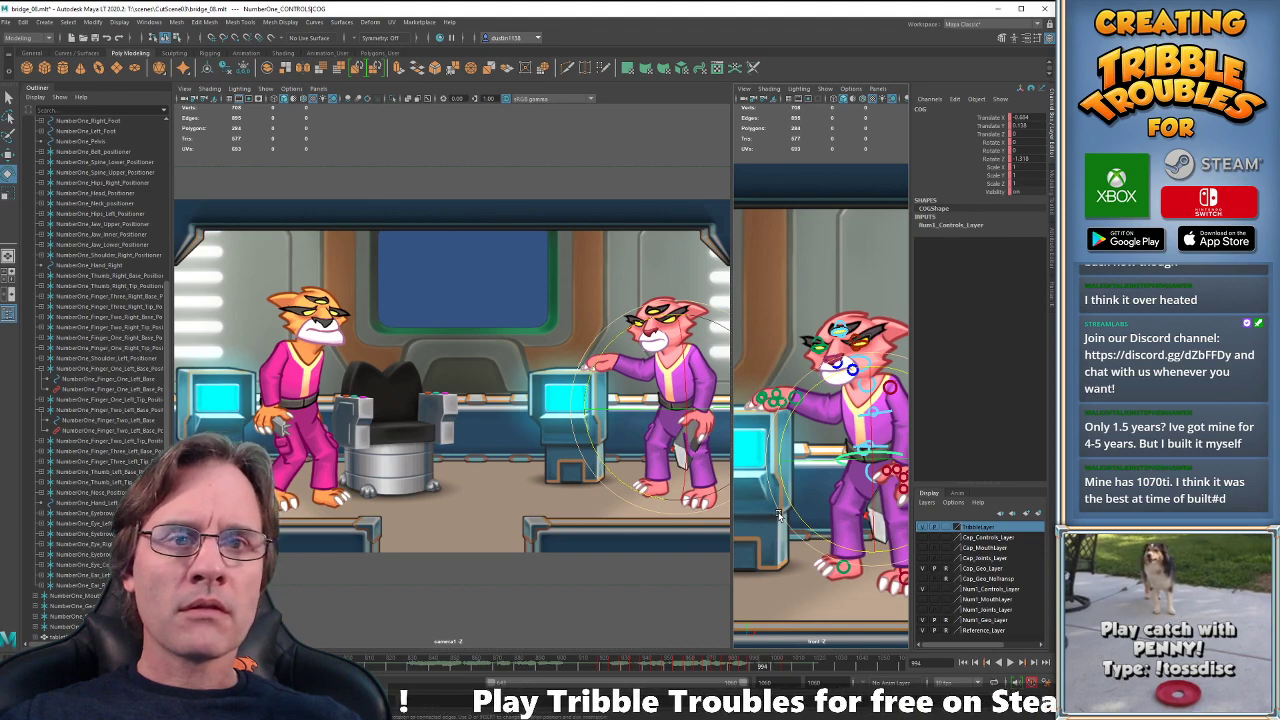
pyautogui.rightClick(797, 662)
pyautogui.click(820, 527)
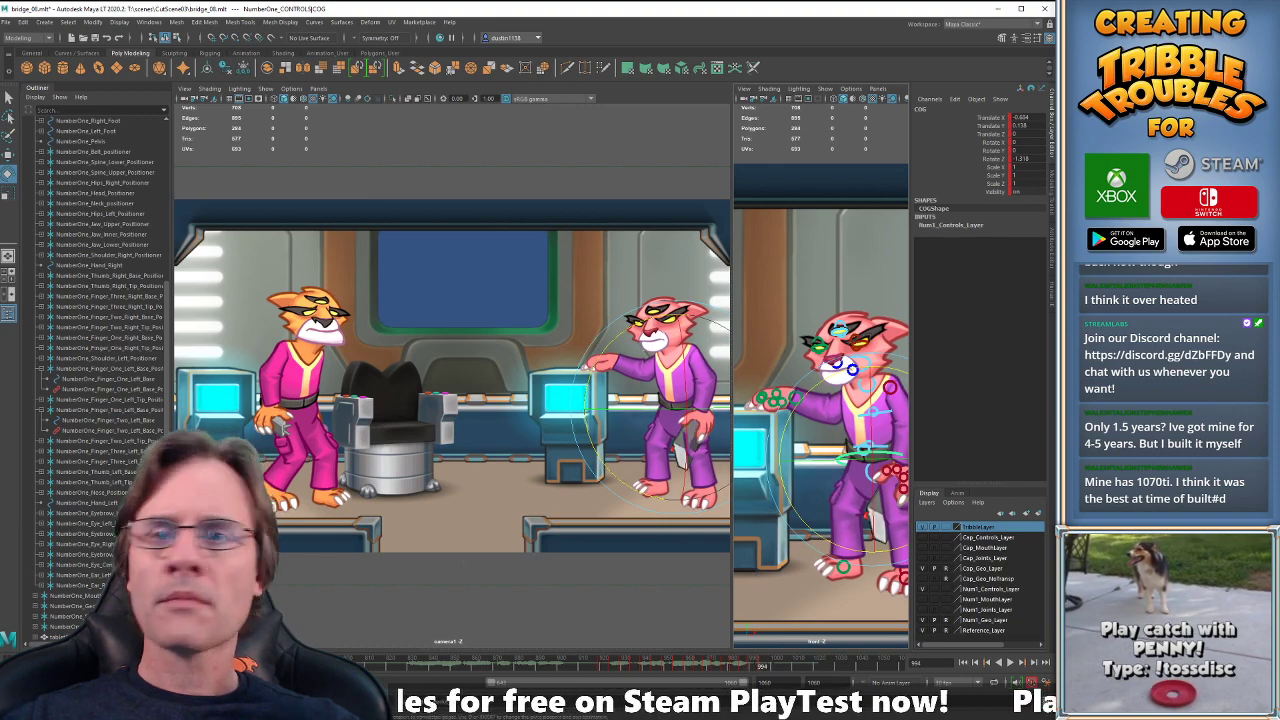
# - In the Graph Editor, review the COG's Translate X and Rotate Z curves and lower its Translate Y key at frame 994 to about 0.127
pyautogui.hotkey('ctrl', 'g')
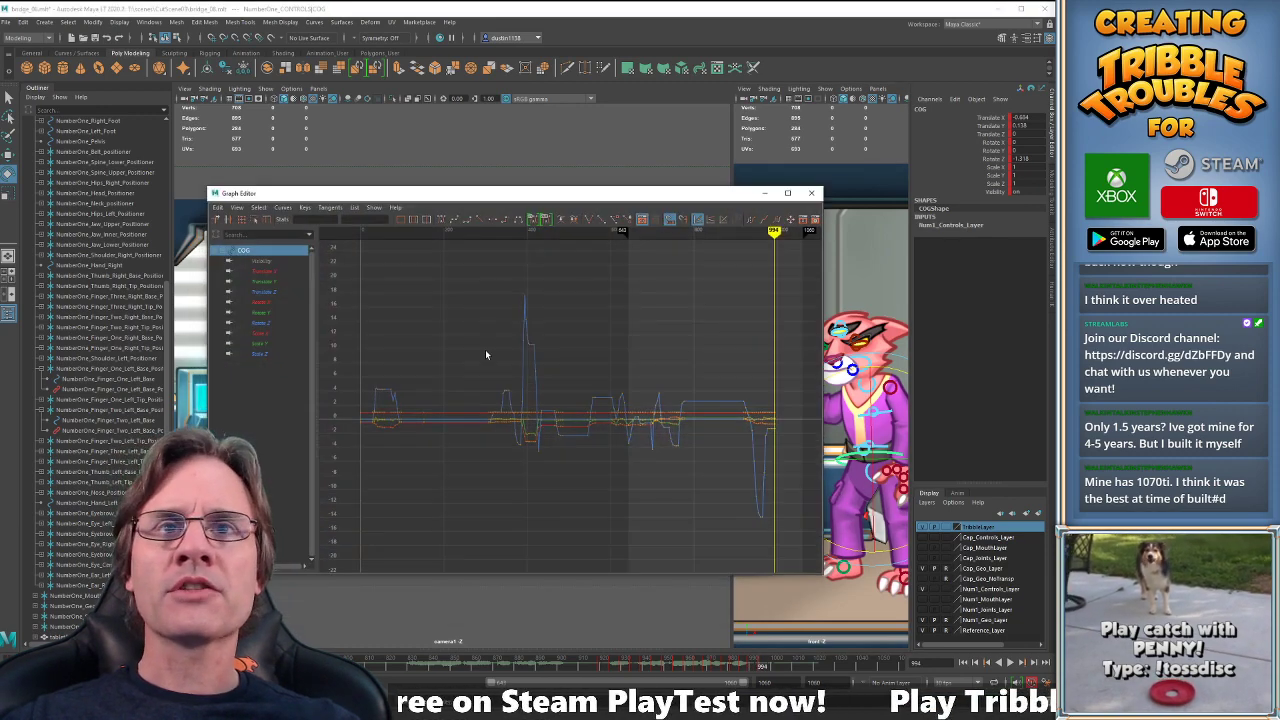
pyautogui.click(290, 272)
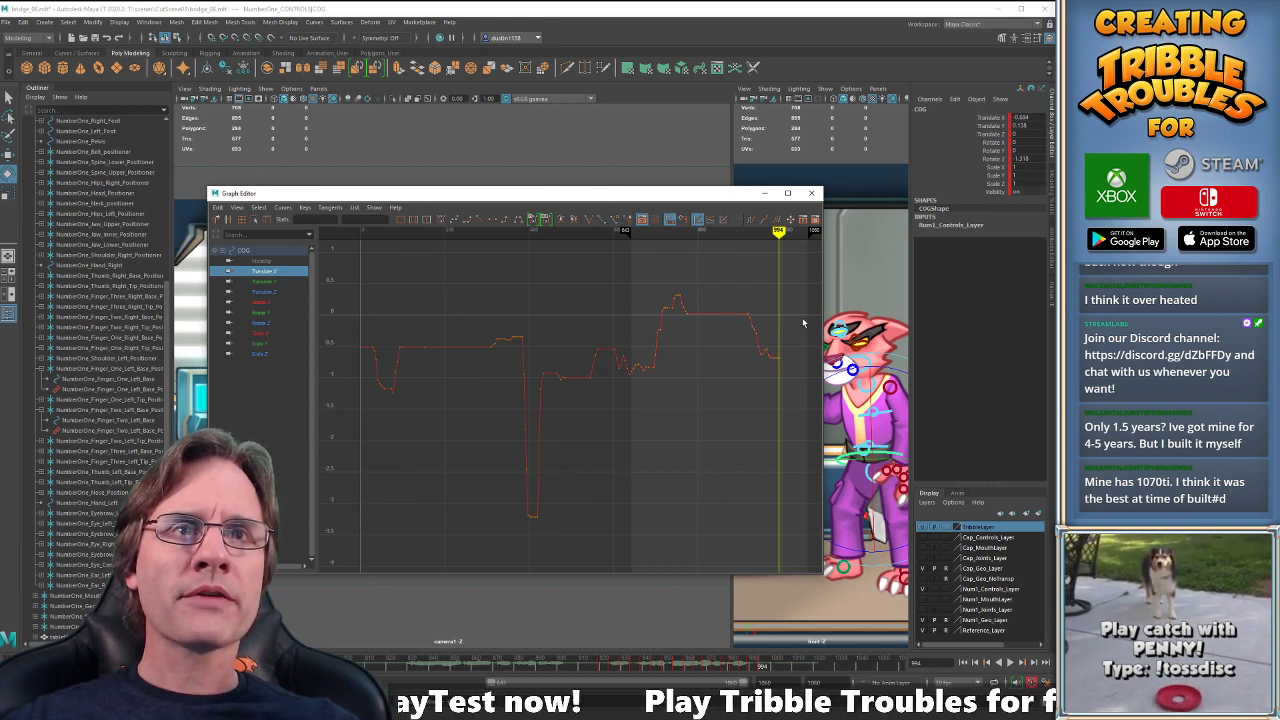
pyautogui.moveTo(803, 323); pyautogui.dragTo(753, 389)
pyautogui.press('f')
pyautogui.click(753, 429)
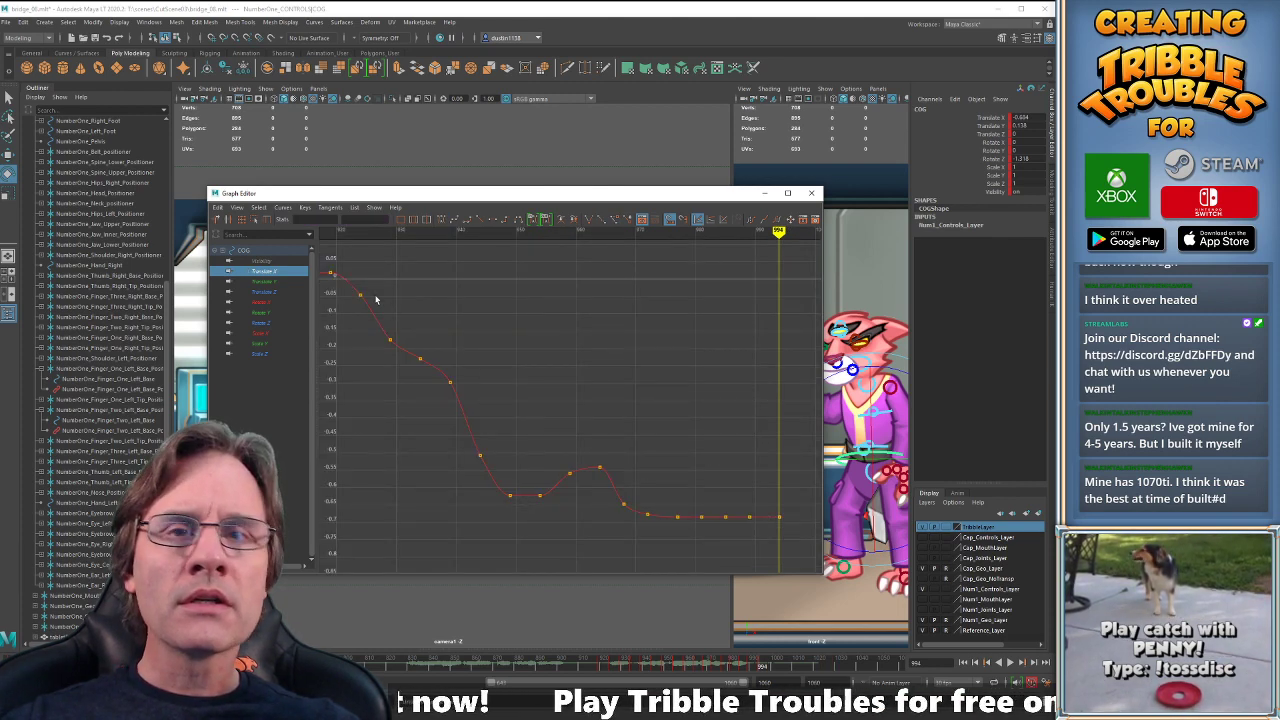
pyautogui.click(274, 283)
pyautogui.moveTo(754, 322); pyautogui.dragTo(811, 354)
pyautogui.press('f')
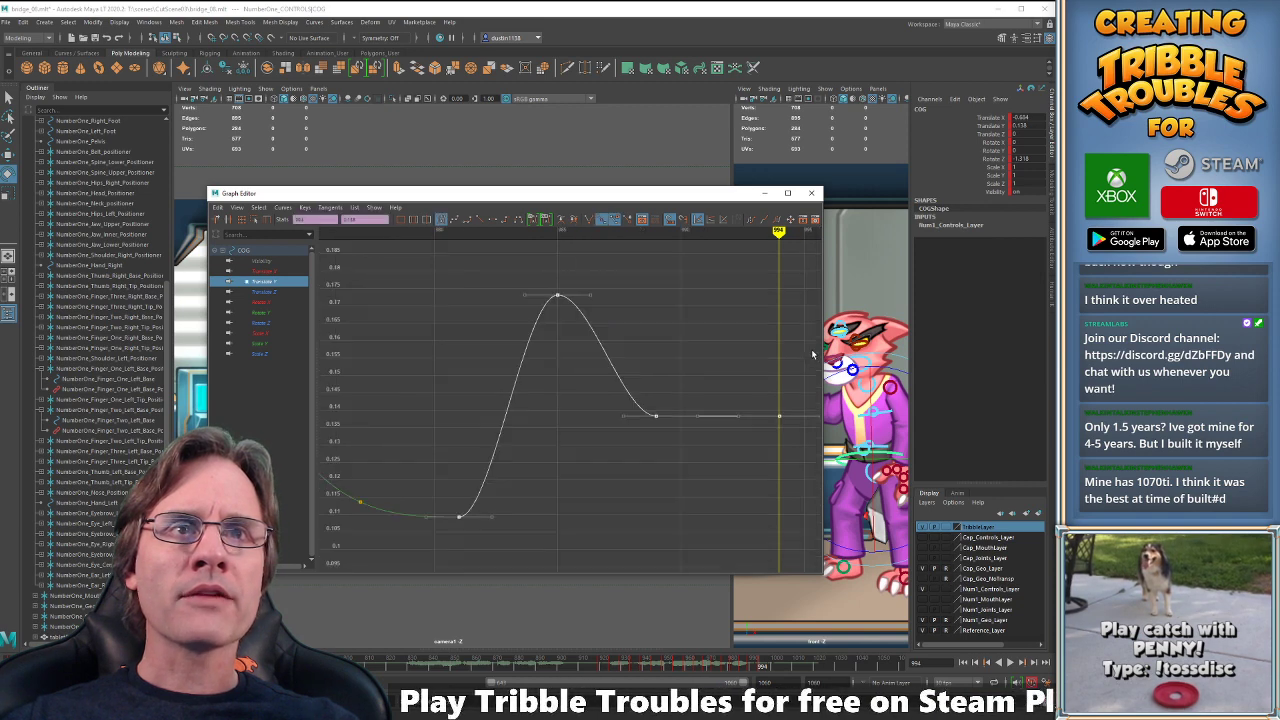
pyautogui.click(717, 459)
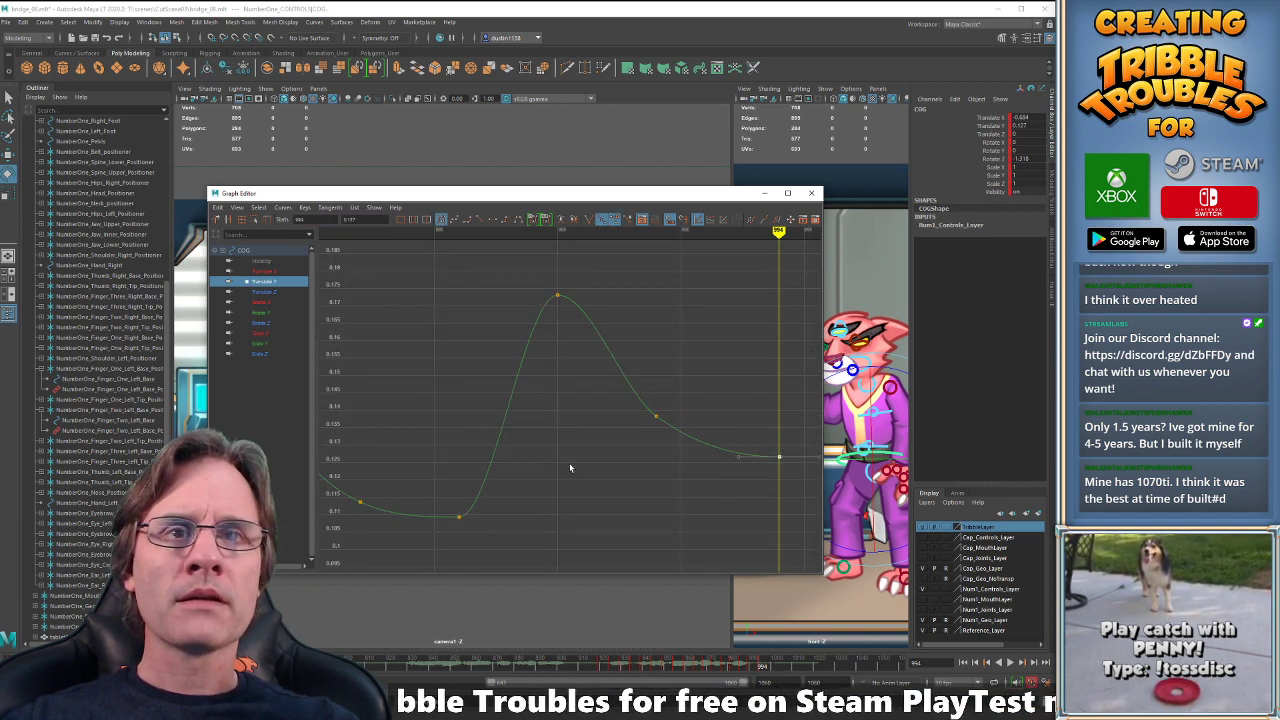
pyautogui.click(262, 324)
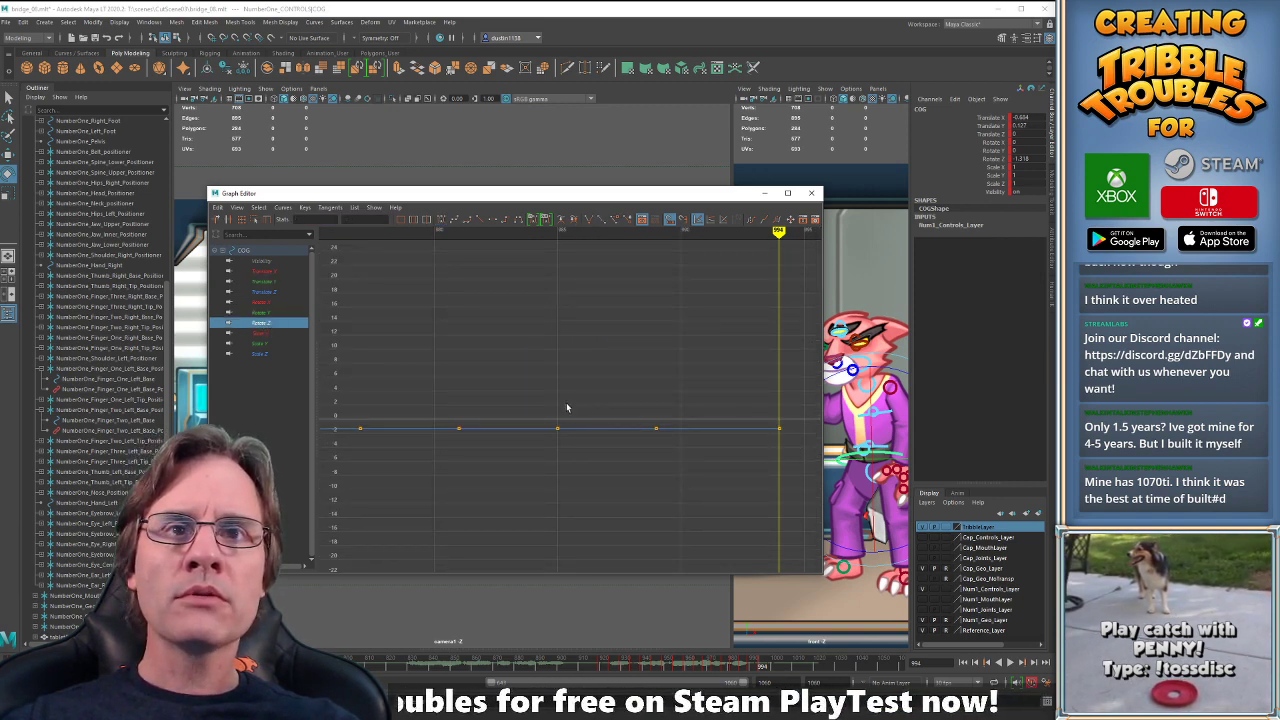
pyautogui.press('f')
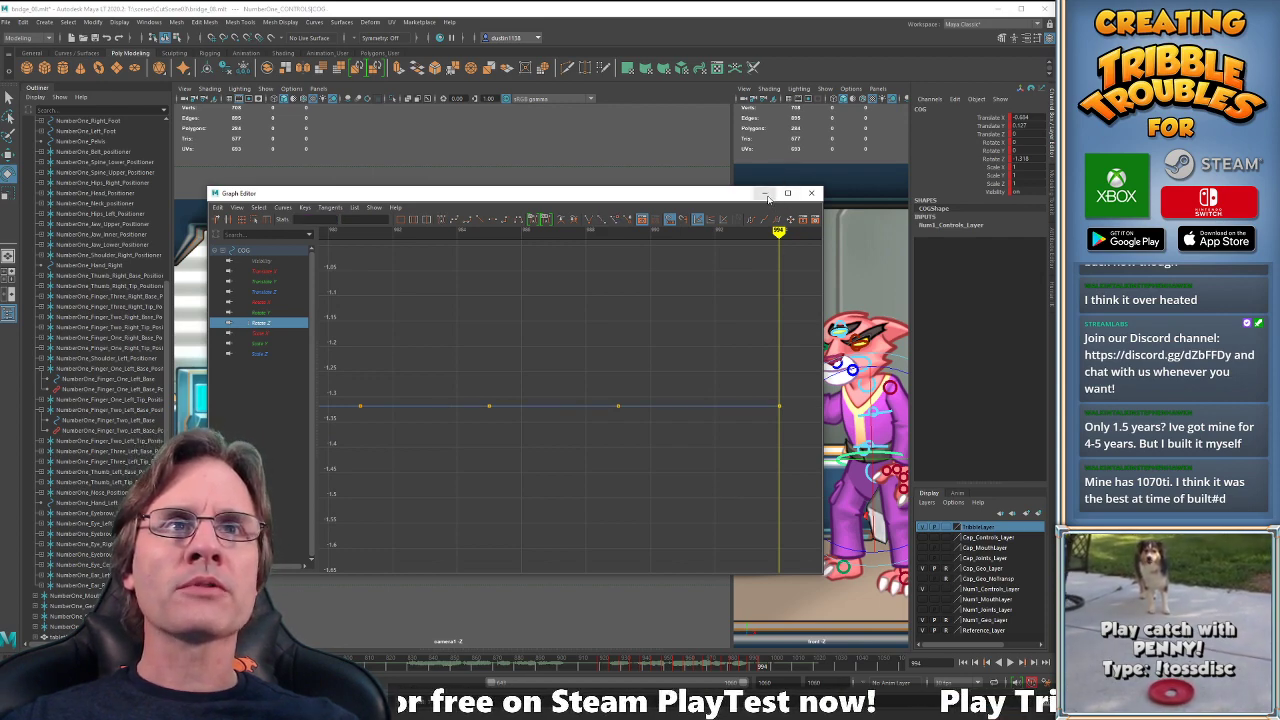
pyautogui.click(765, 194)
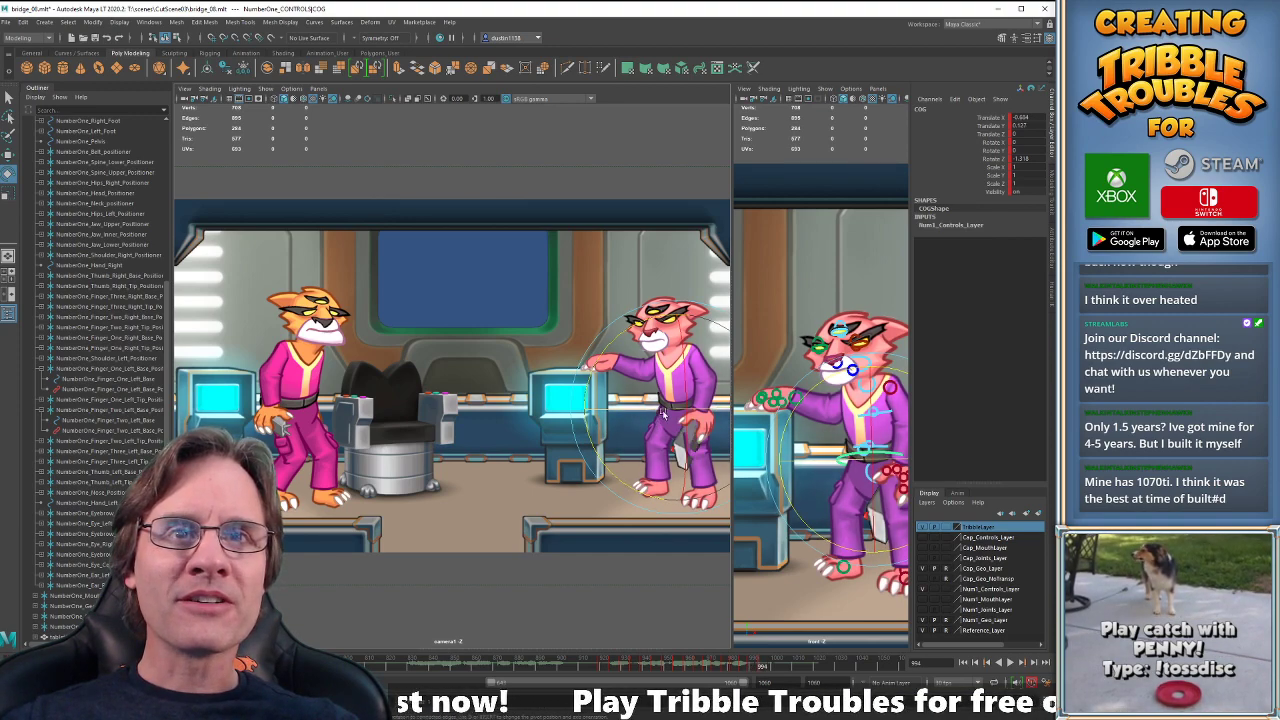
# - Rotate Number One's head at frame 994 to about 3.03 in Z and play back the movement
pyautogui.press('w')
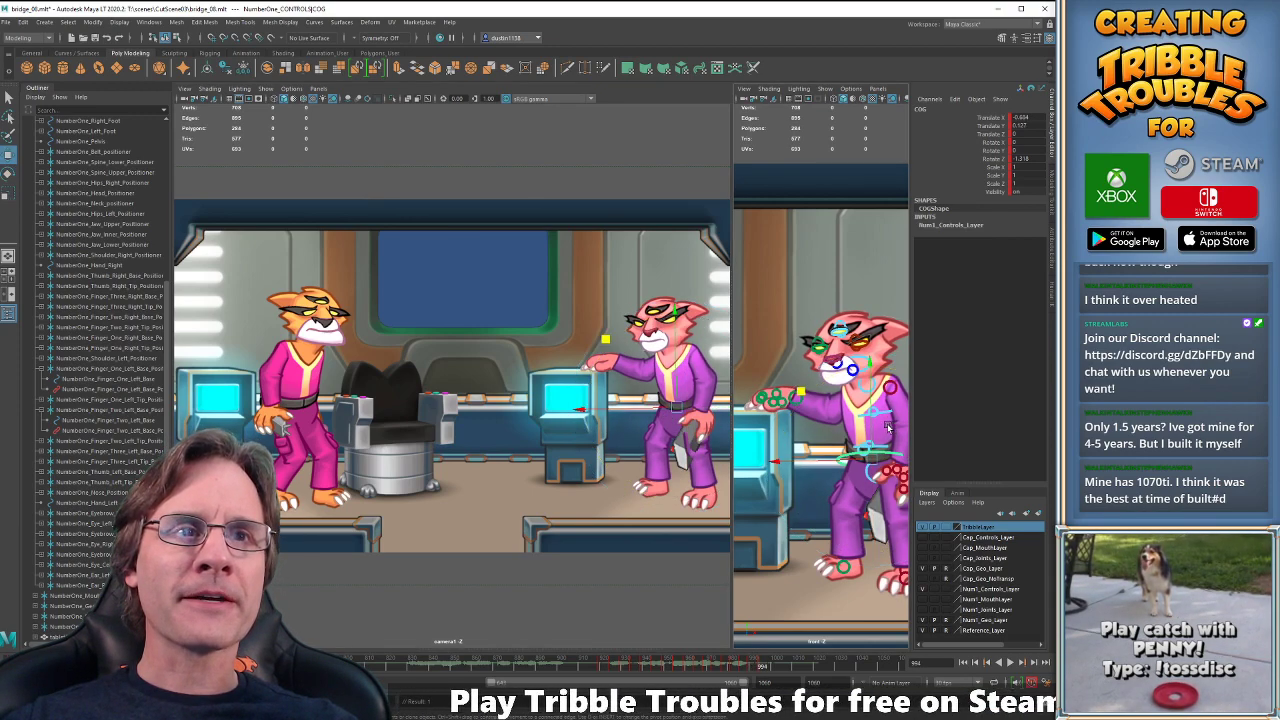
pyautogui.click(887, 453)
pyautogui.click(878, 449)
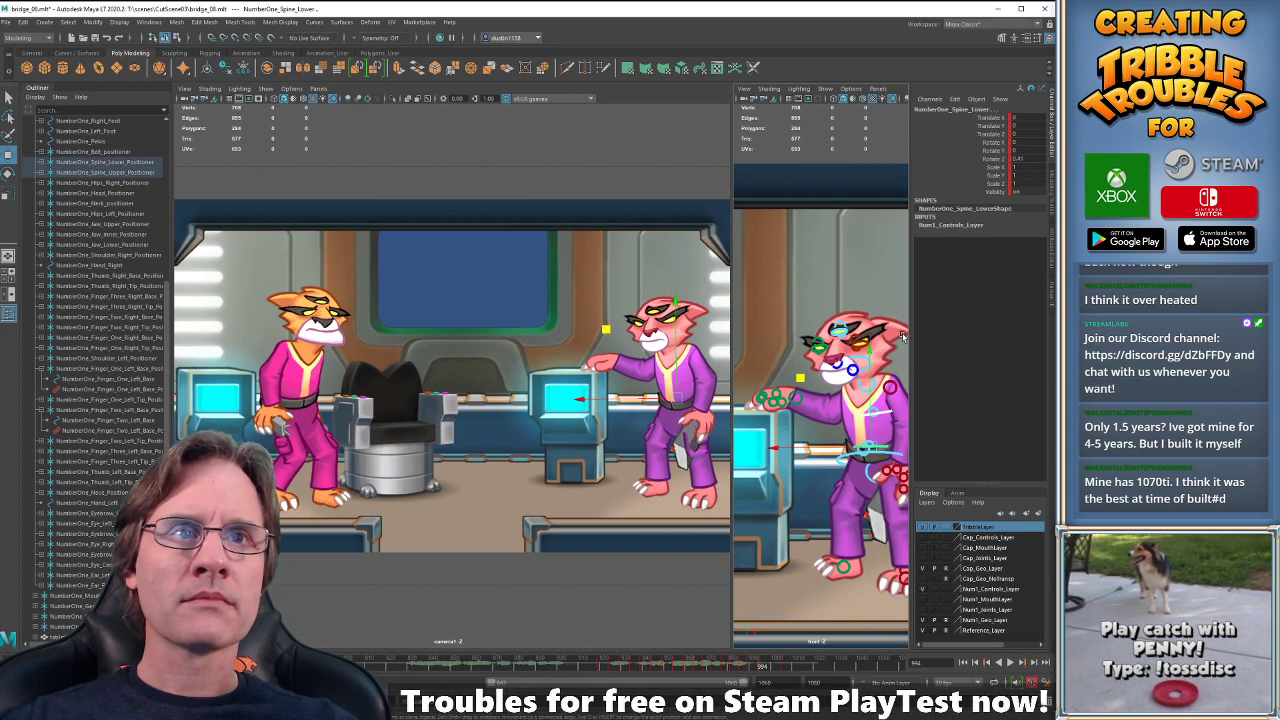
pyautogui.click(845, 373)
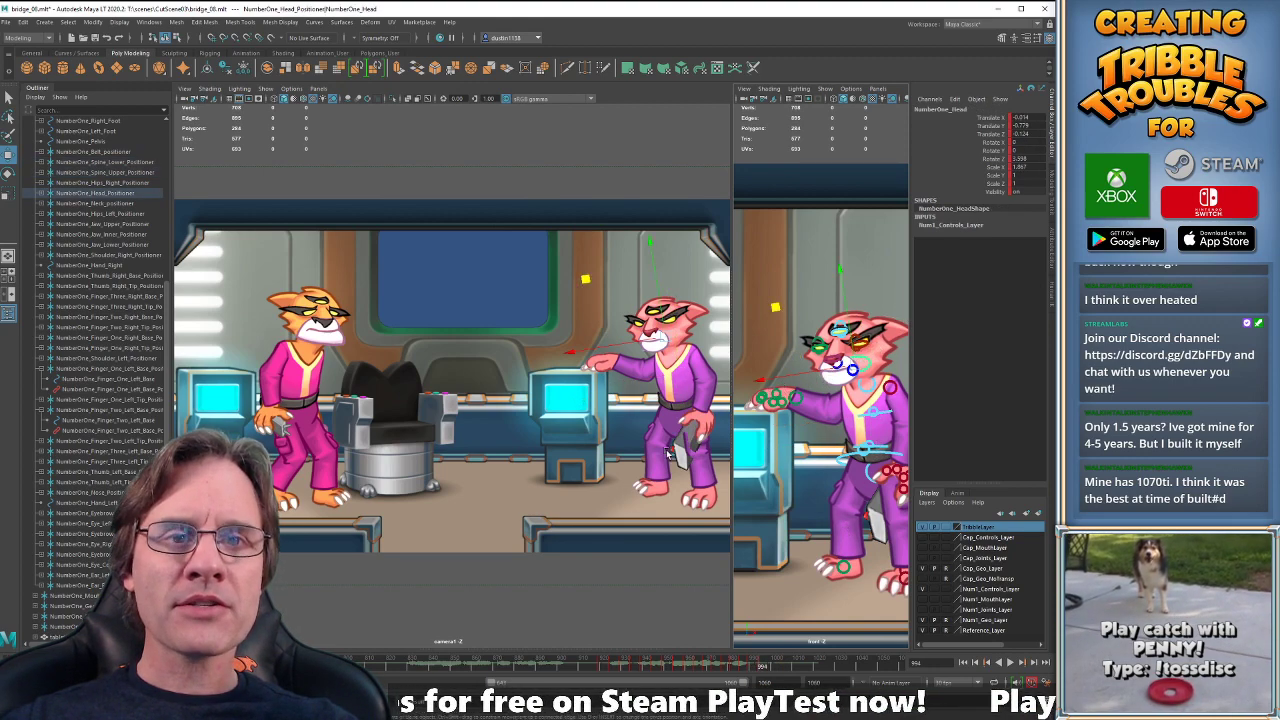
pyautogui.press('e')
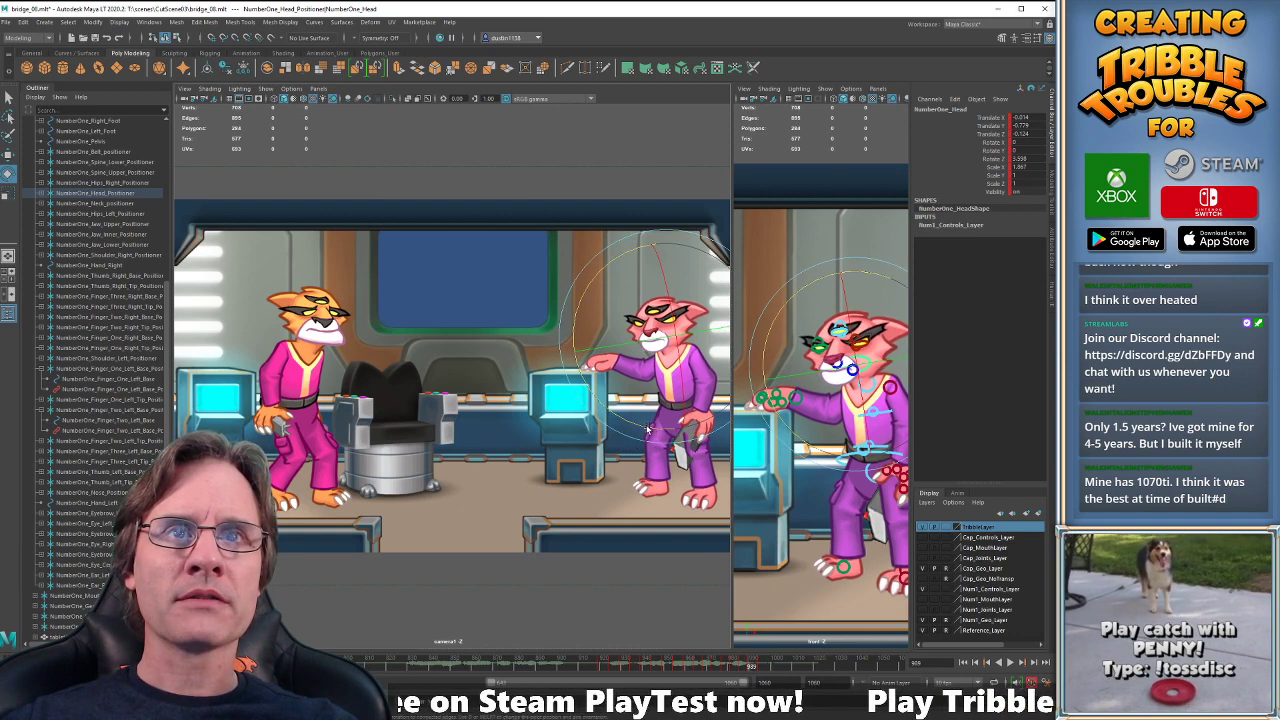
pyautogui.moveTo(622, 417); pyautogui.dragTo(624, 421)
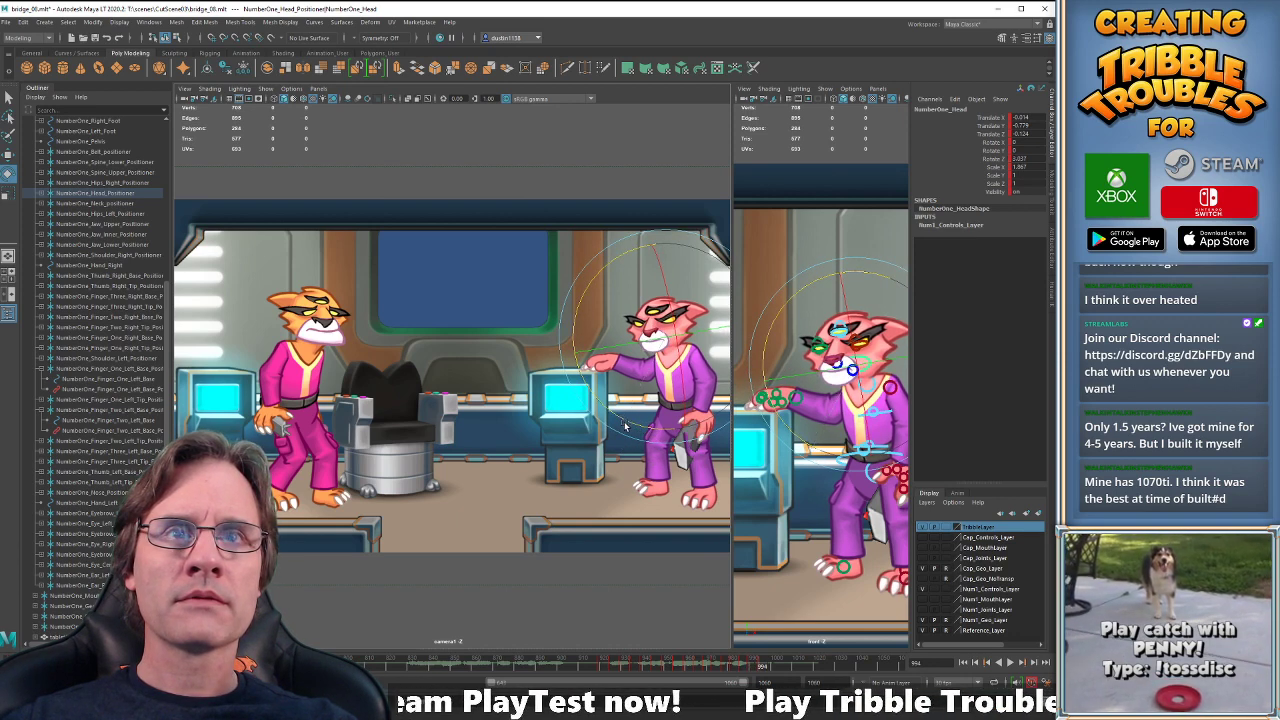
pyautogui.hotkey('alt', 'v')
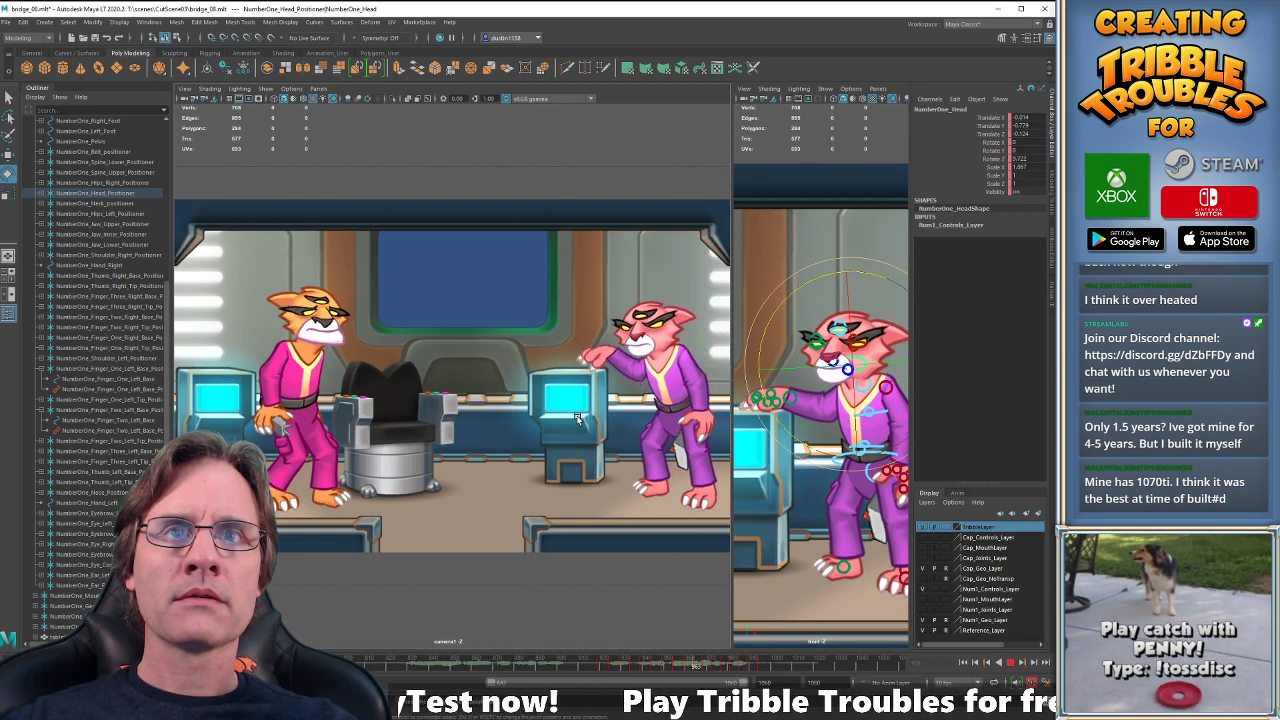
pyautogui.hotkey('alt', 'v')
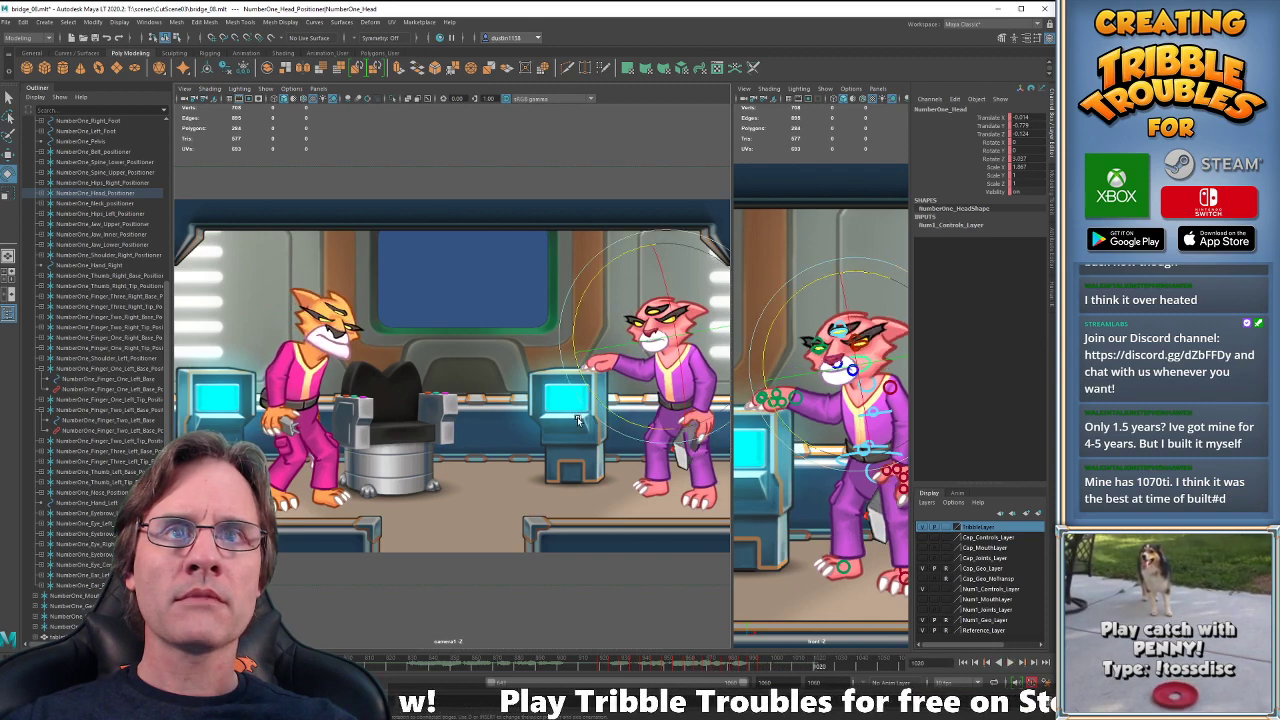
# - Key Number One's right hand together with the COG at frame 994 and play back the motion from frame 919
pyautogui.keyDown('alt'); pyautogui.moveTo(866, 512); pyautogui.dragTo(839, 511, button='middle'); pyautogui.keyUp('alt')
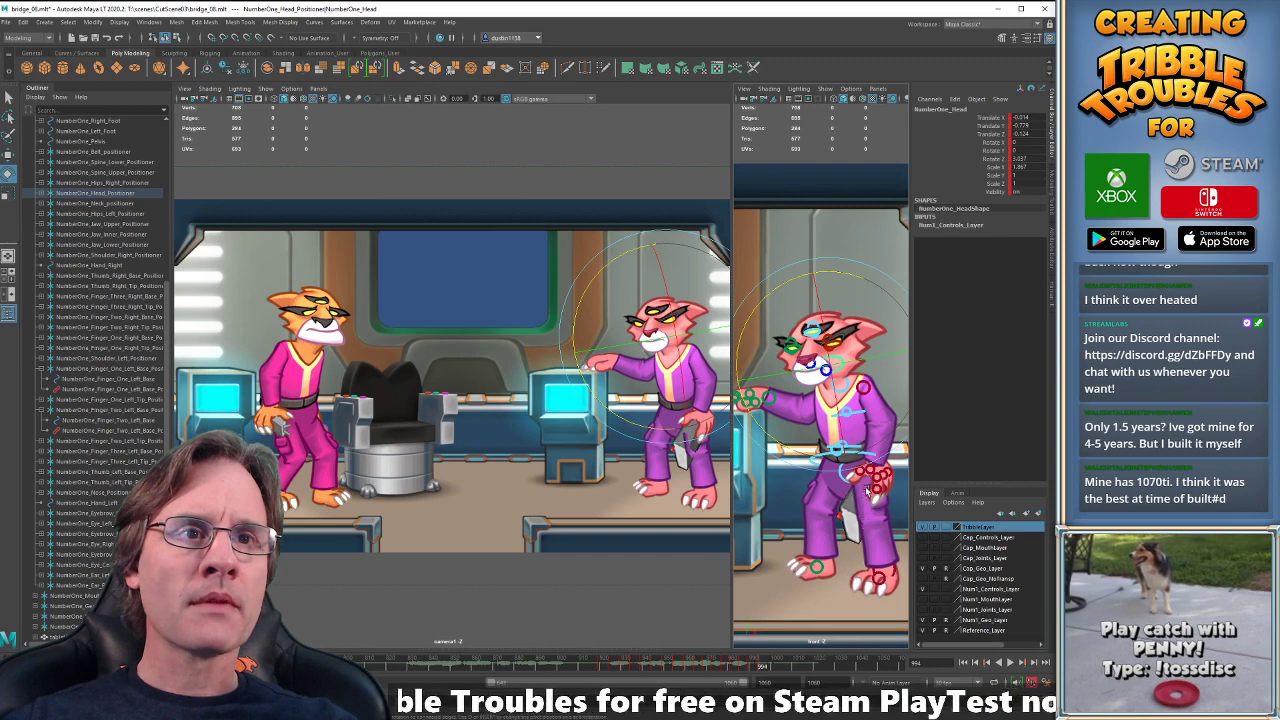
pyautogui.click(880, 541)
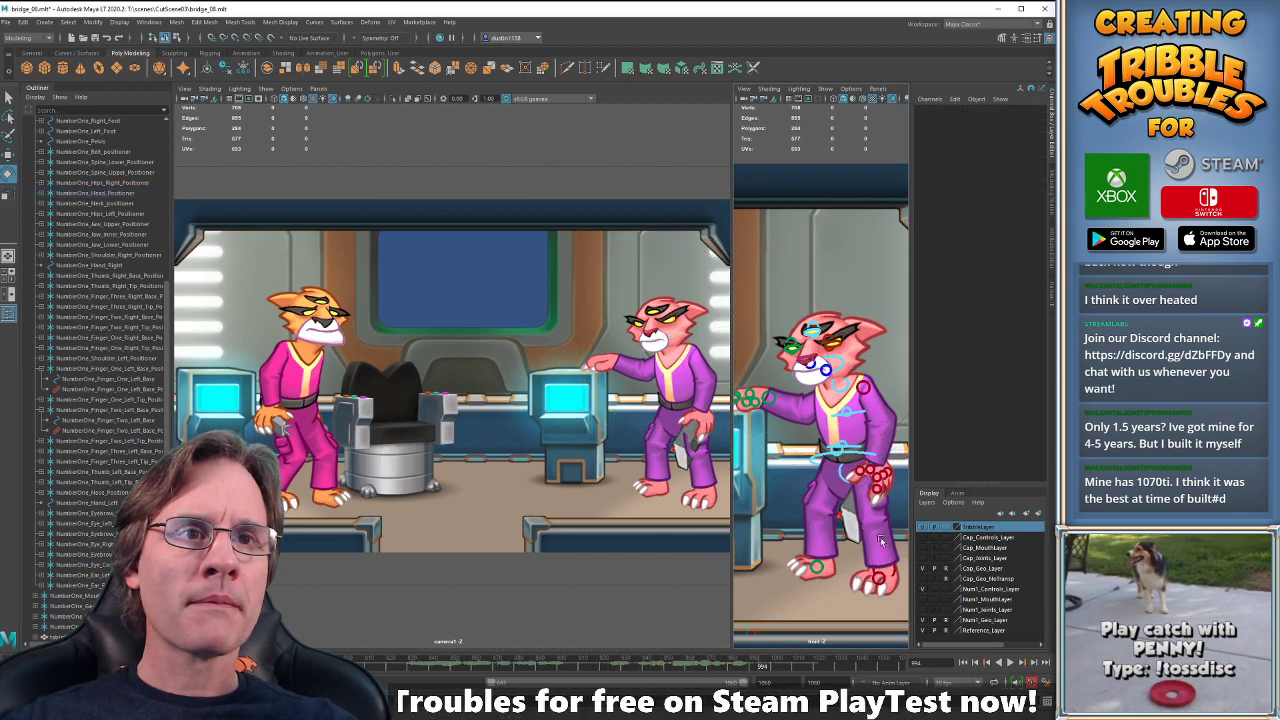
pyautogui.click(875, 458)
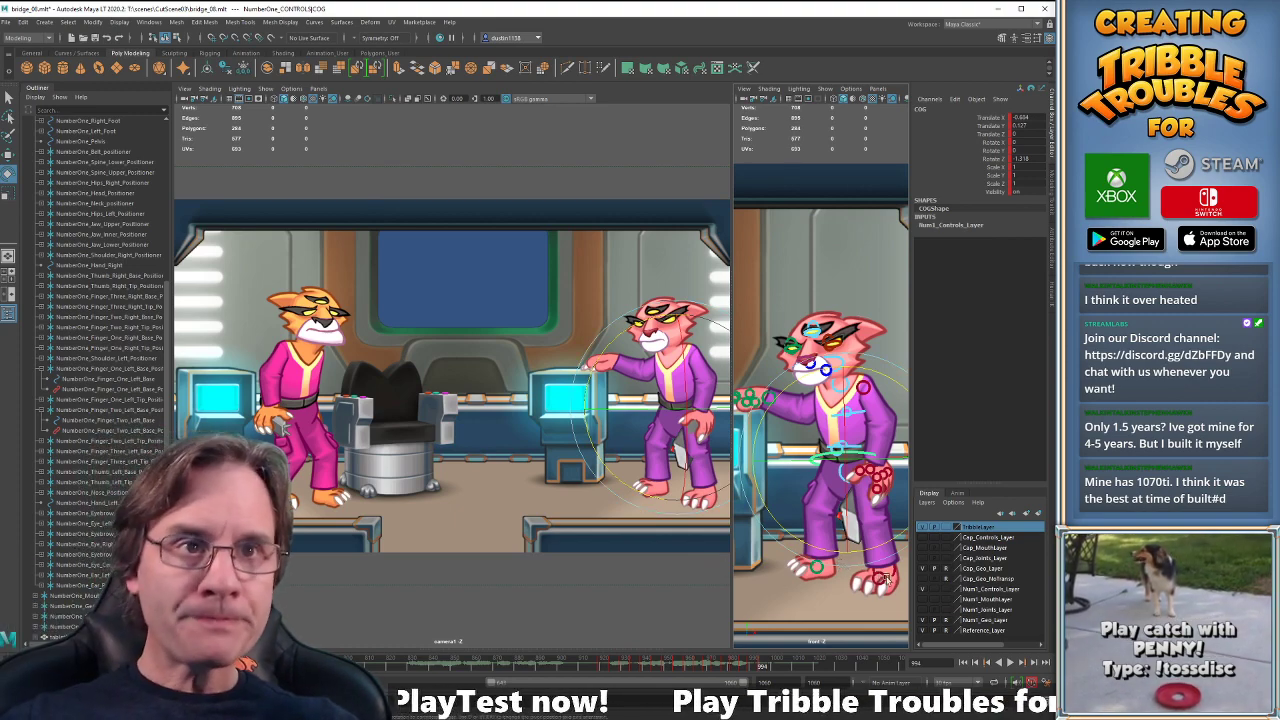
pyautogui.scroll(3, 885, 578)
pyautogui.click(873, 476)
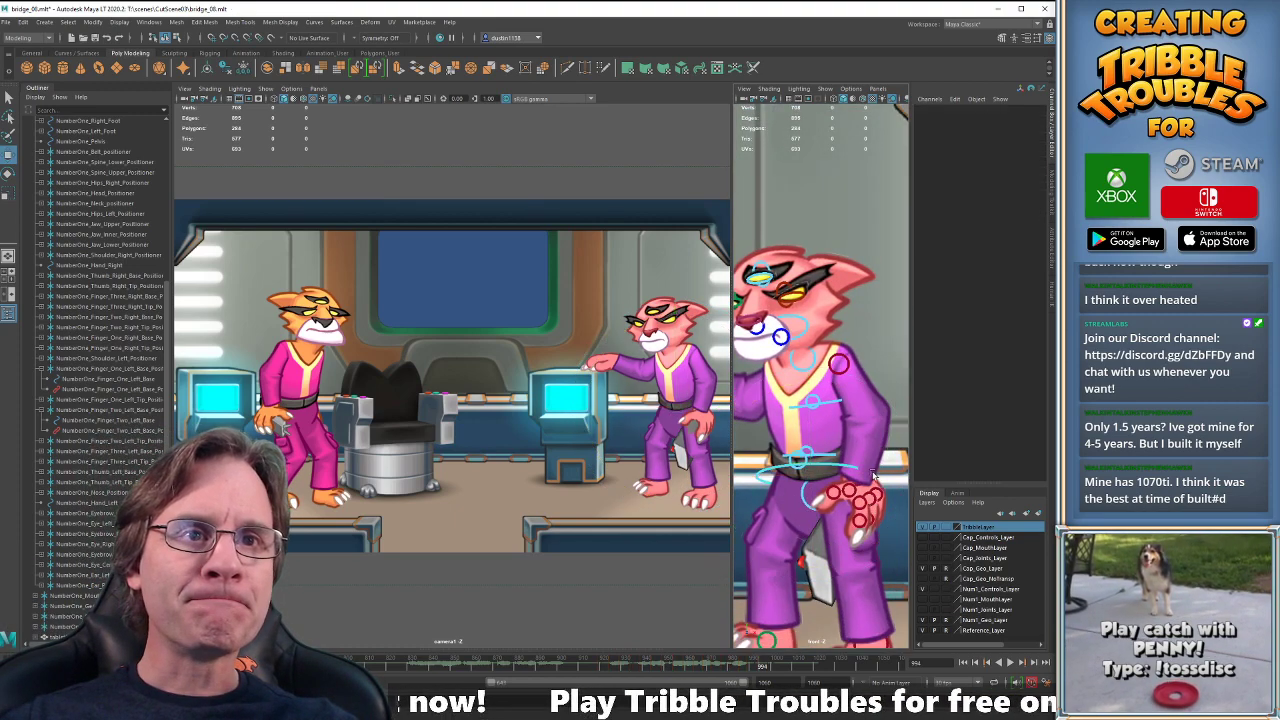
pyautogui.click(855, 470)
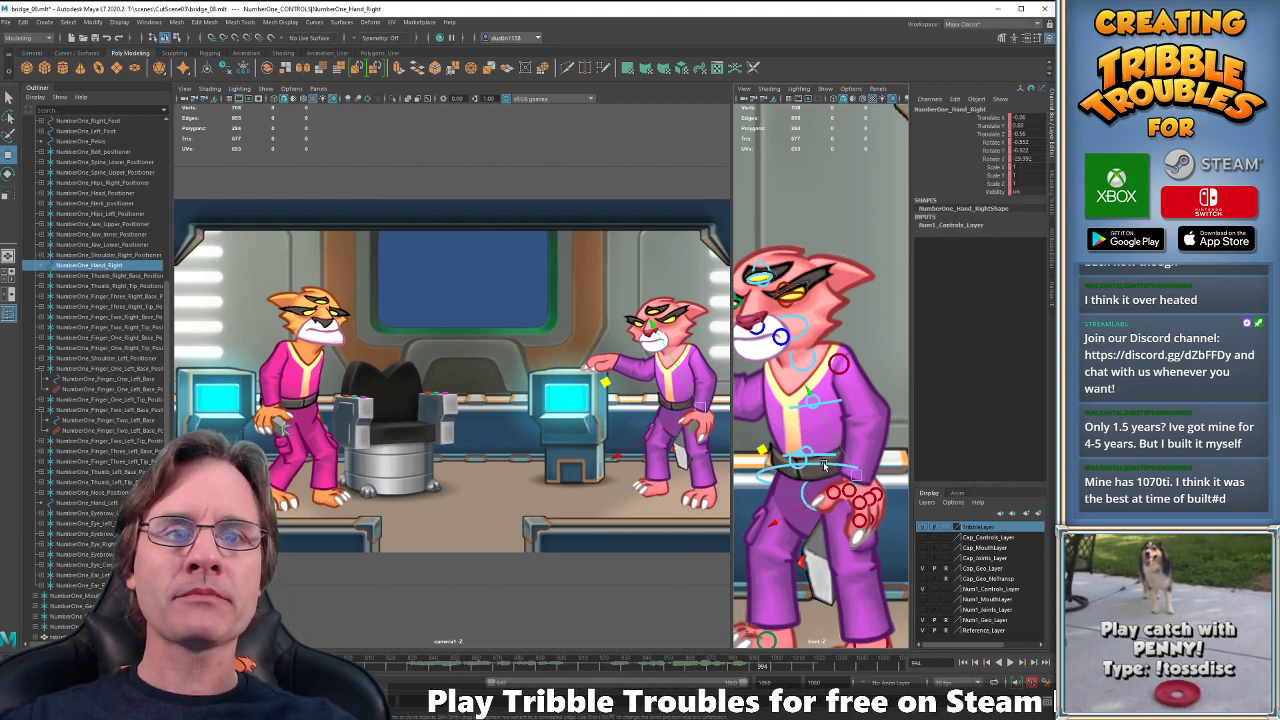
pyautogui.click(825, 465)
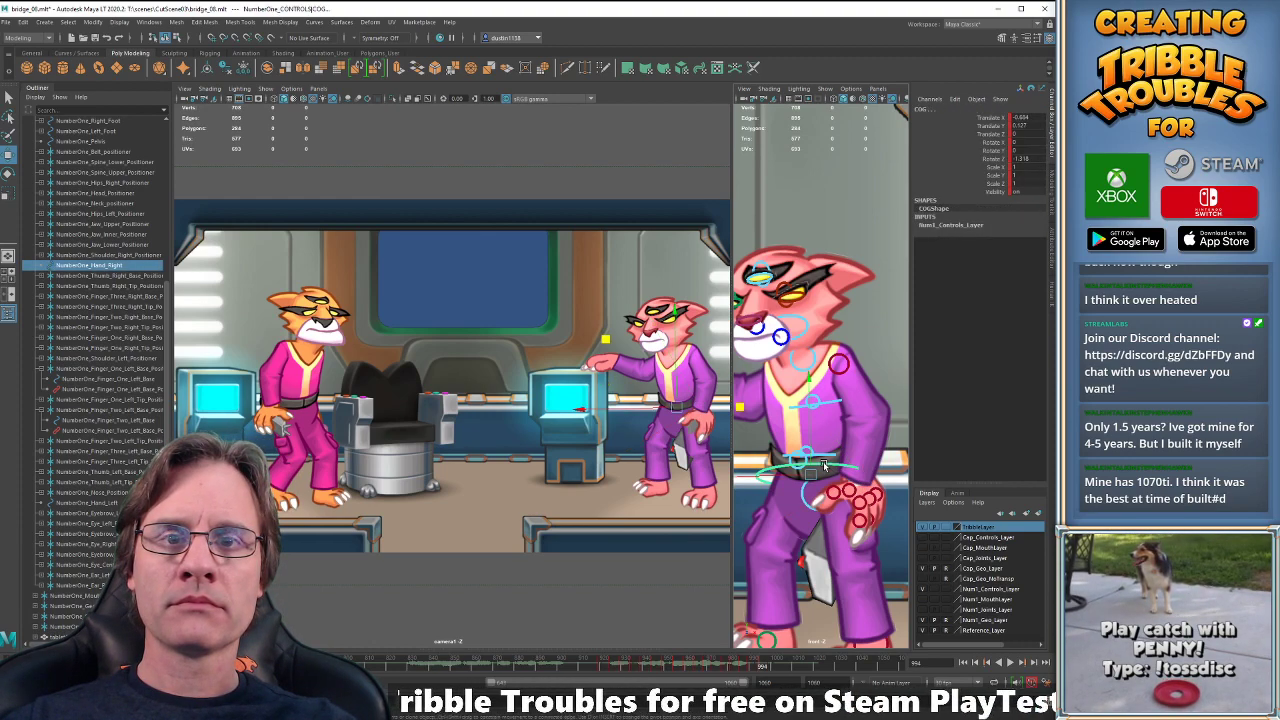
pyautogui.click(601, 667)
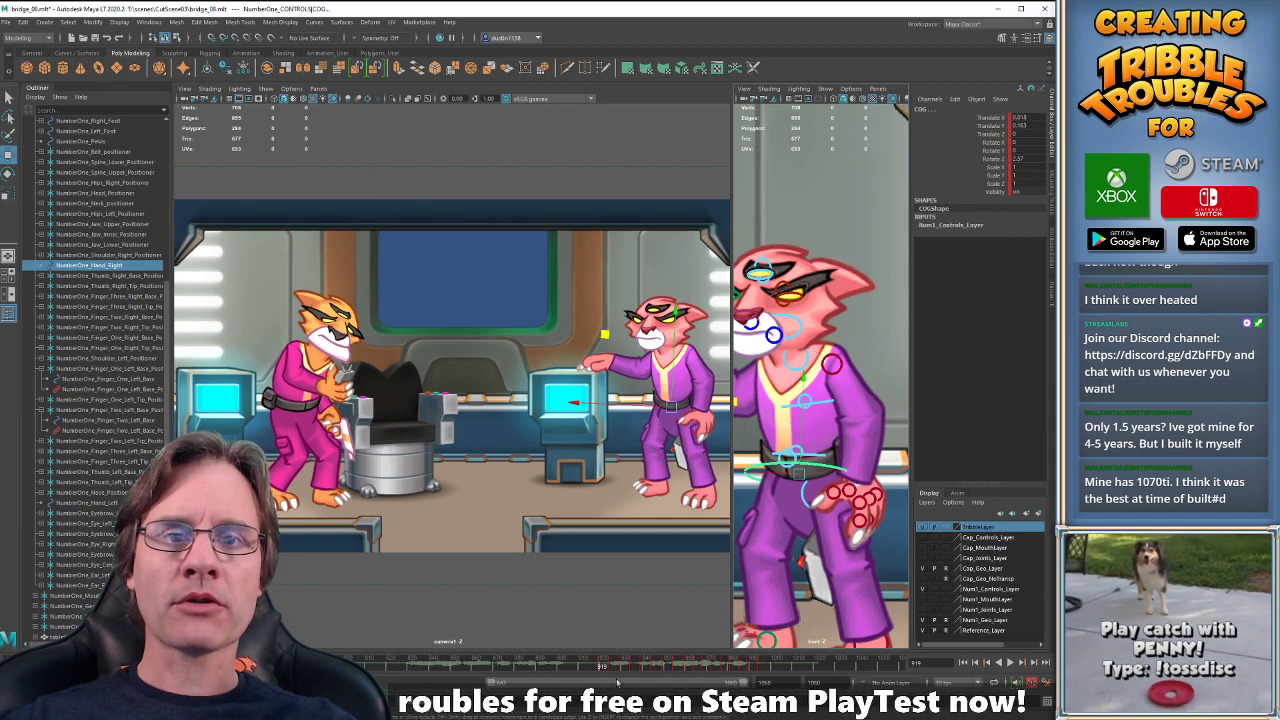
pyautogui.hotkey('alt', 'v')
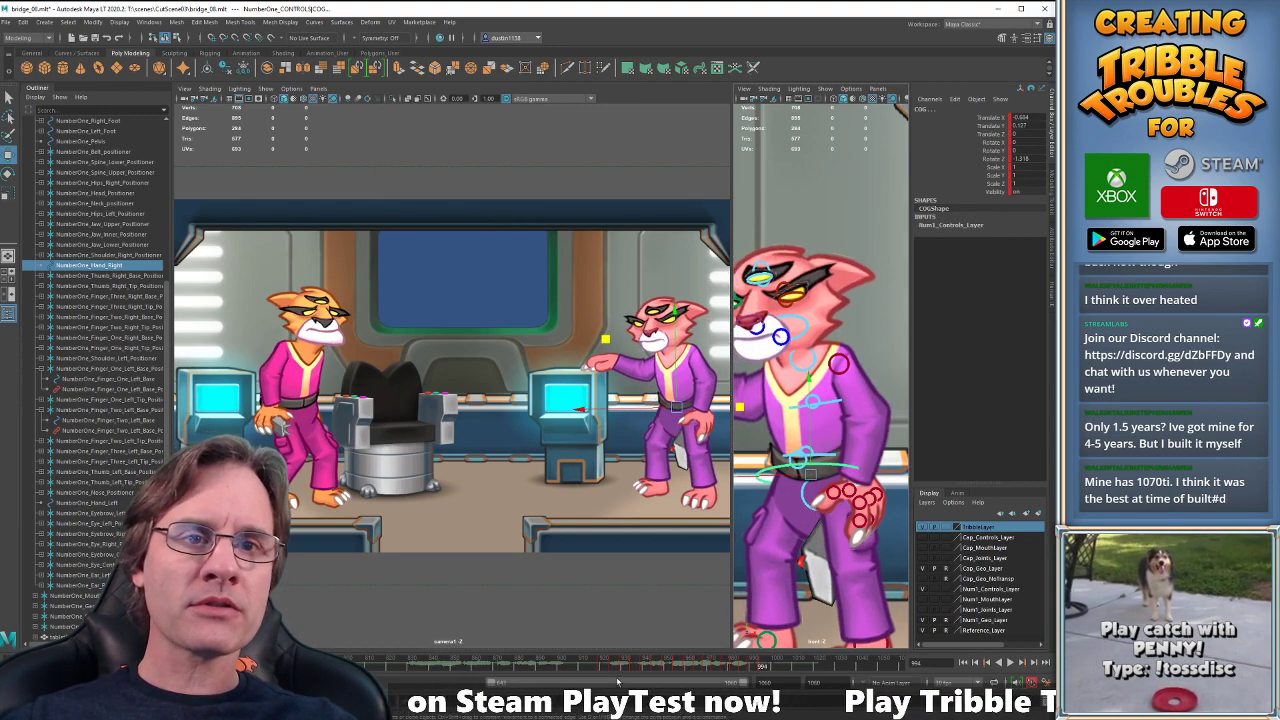
# - Select the right hand control, maximize the camera view and compare the hand poses at frames 919 and 924
pyautogui.click(858, 484)
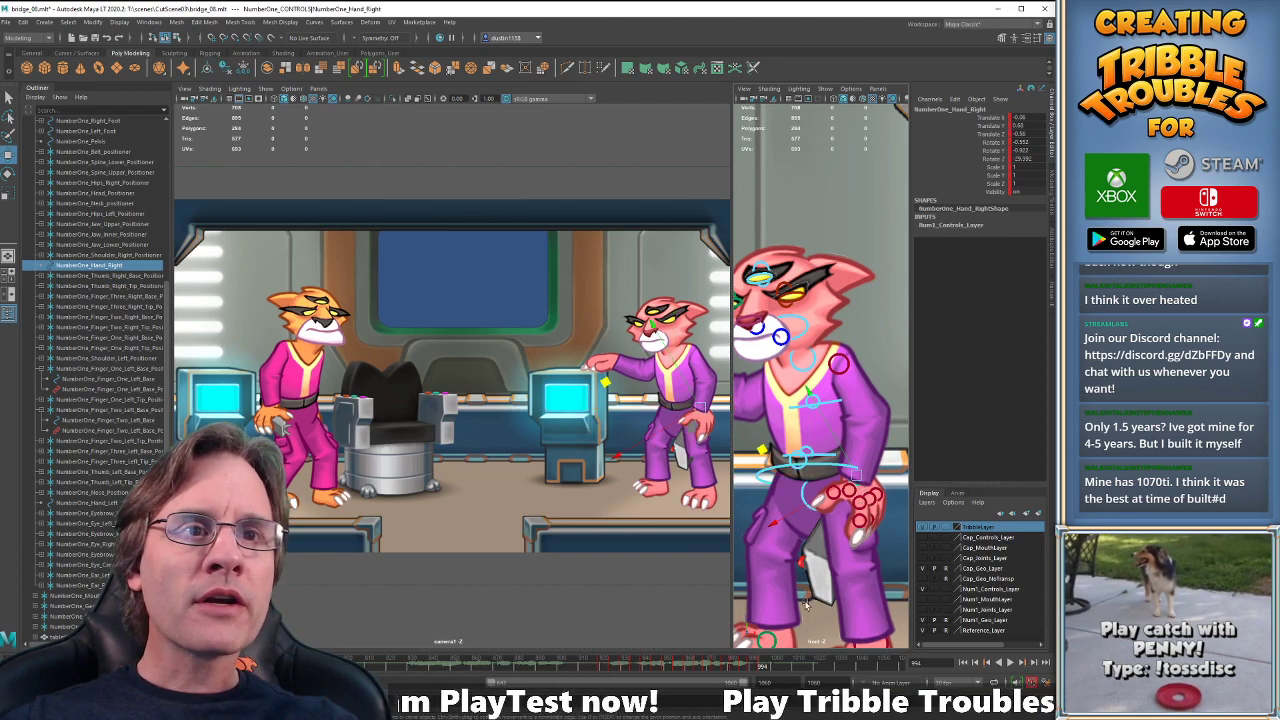
pyautogui.moveTo(657, 665); pyautogui.dragTo(614, 664)
pyautogui.click(619, 665)
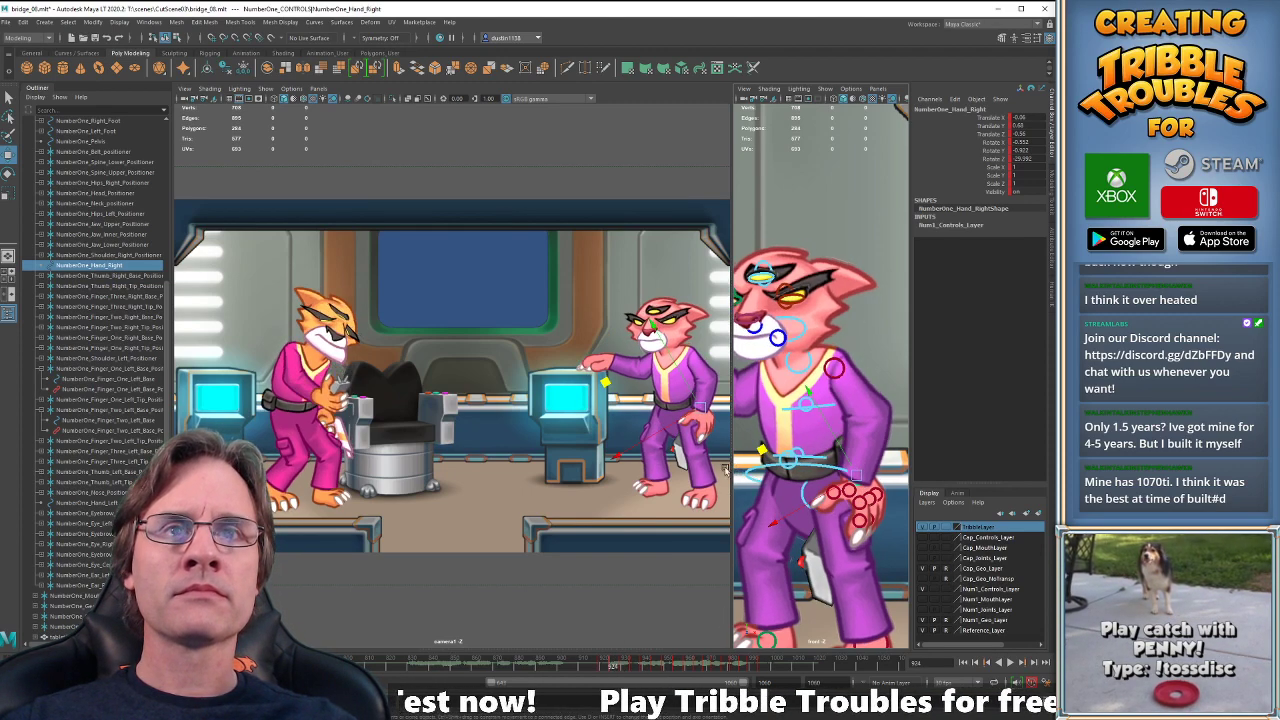
pyautogui.press('e')
pyautogui.press('space')
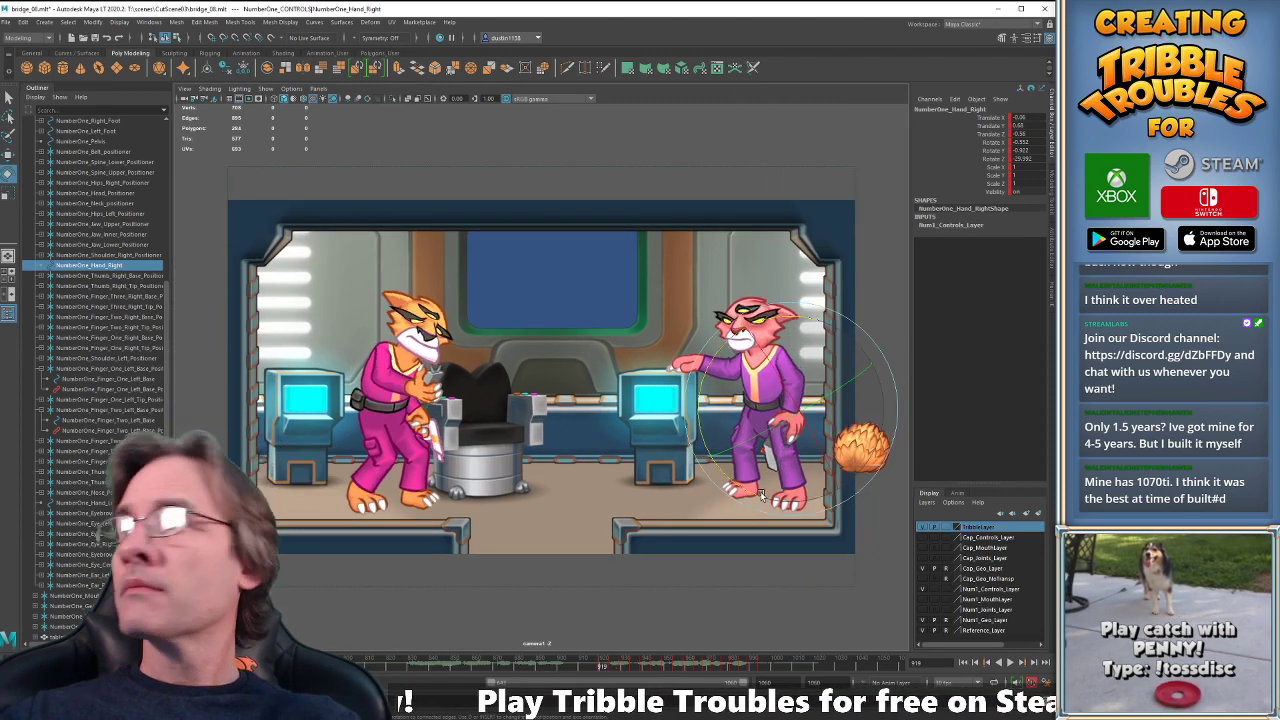
pyautogui.hotkey('alt', ',')
pyautogui.hotkey('alt', ',')
pyautogui.hotkey('alt', ',')
pyautogui.hotkey('alt', ',')
pyautogui.hotkey('alt', ',')
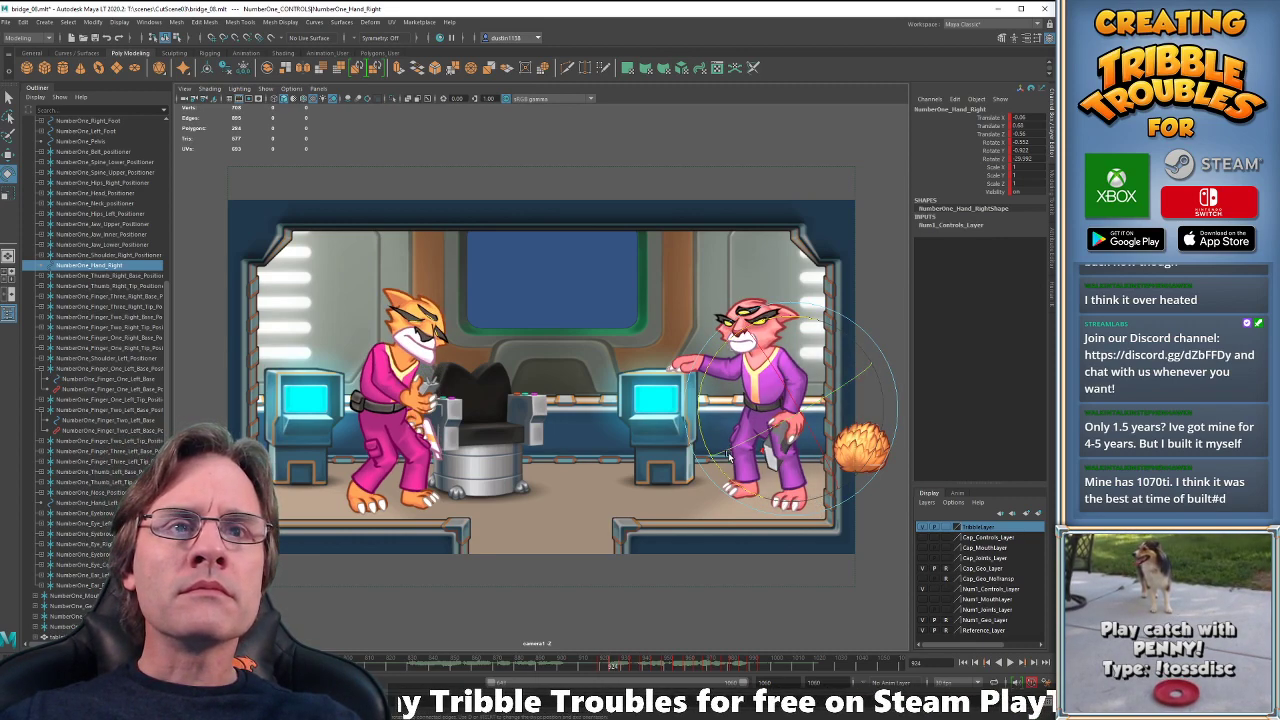
# - Rotate the NumberOne_Hand_Right control to about -33 degrees on Z at frame 929, comparing it with the neighbouring key poses
pyautogui.press('.')
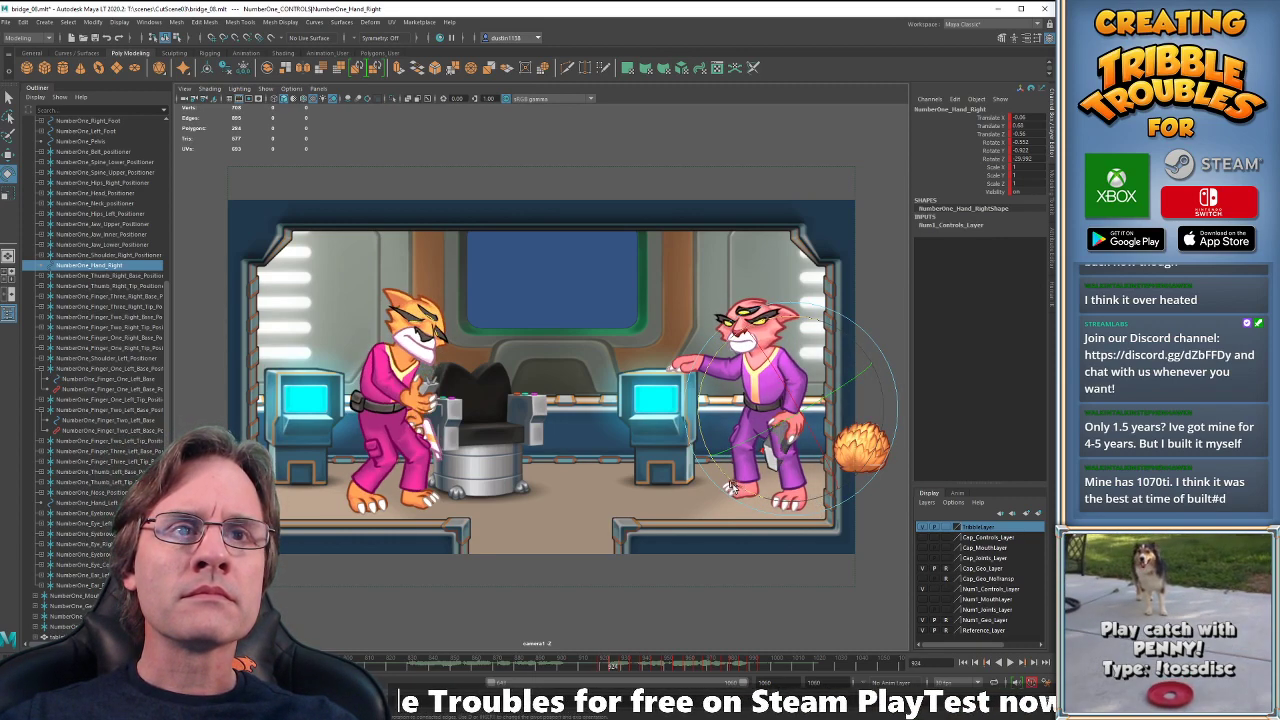
pyautogui.press(',')
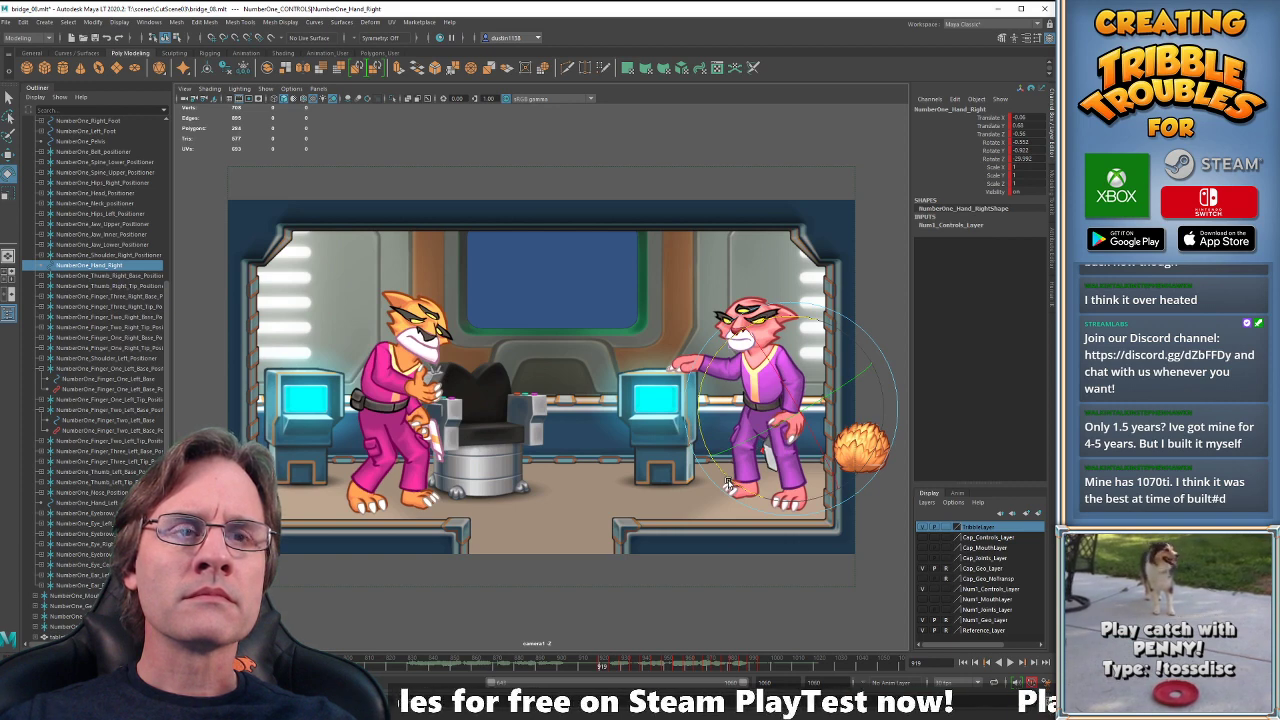
pyautogui.press('.')
pyautogui.press('.')
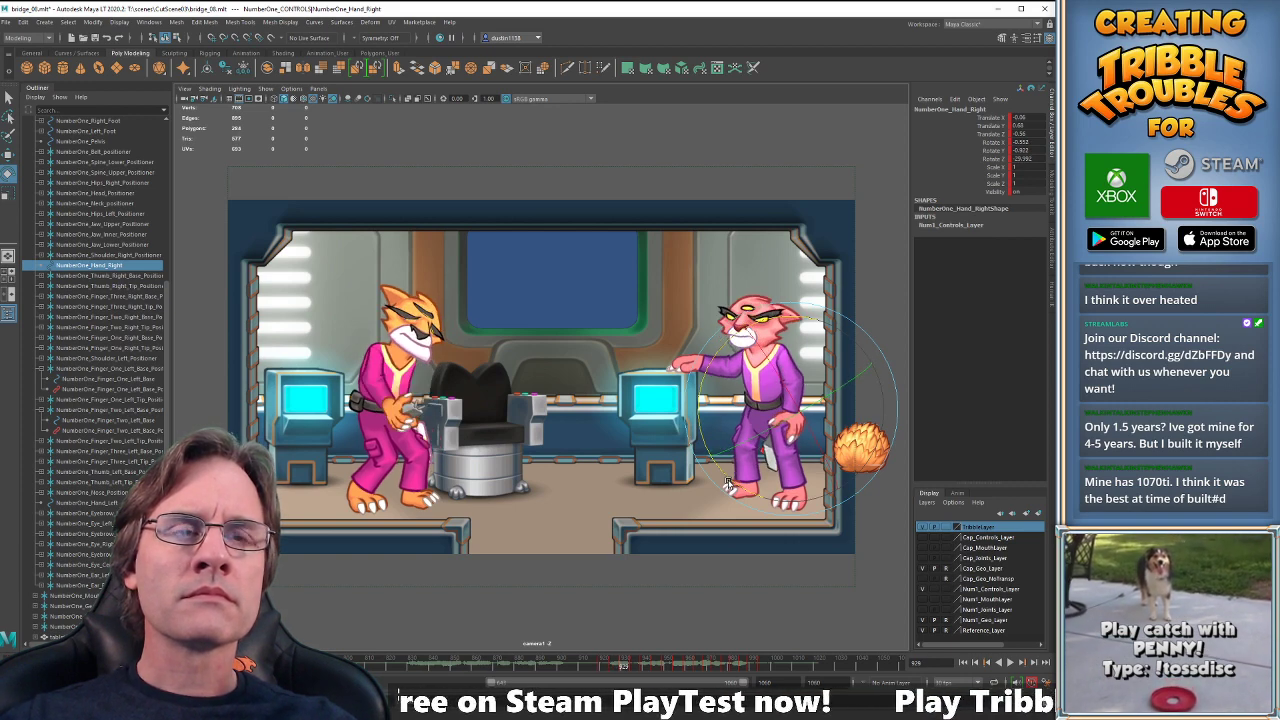
pyautogui.press(',')
pyautogui.press(',')
pyautogui.press('.')
pyautogui.press('.')
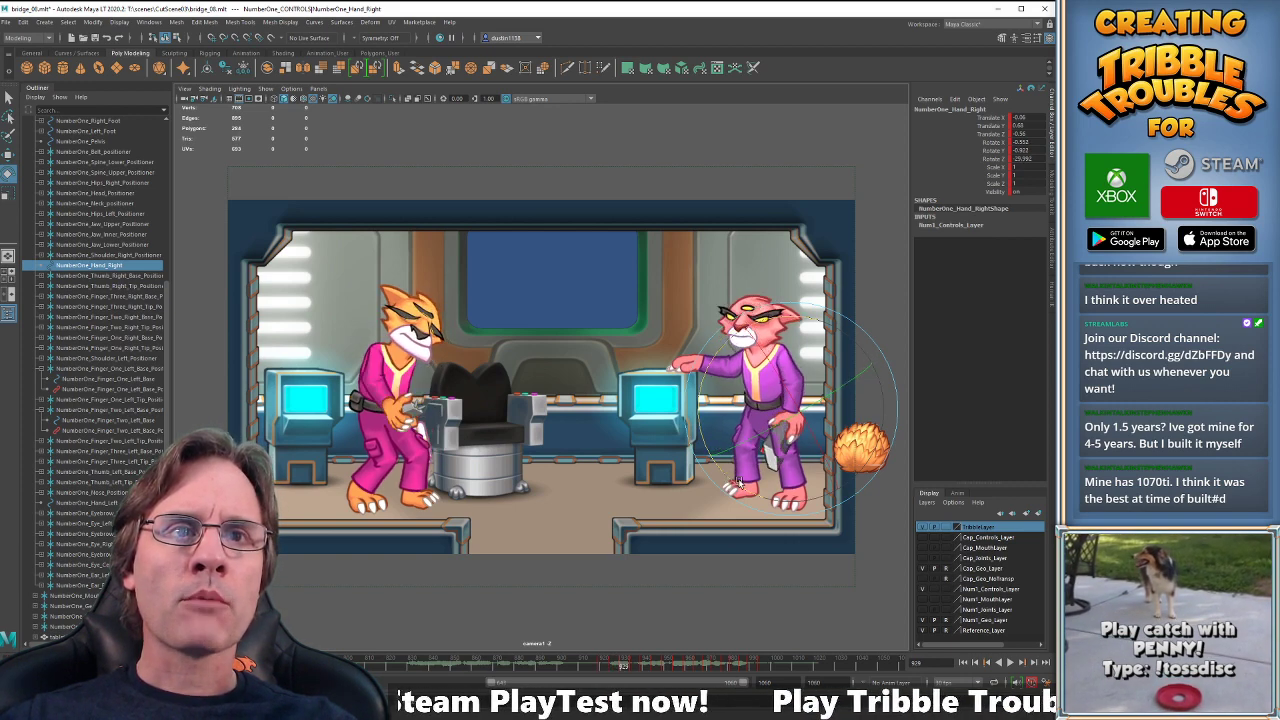
pyautogui.moveTo(750, 488); pyautogui.dragTo(752, 490)
pyautogui.press(',')
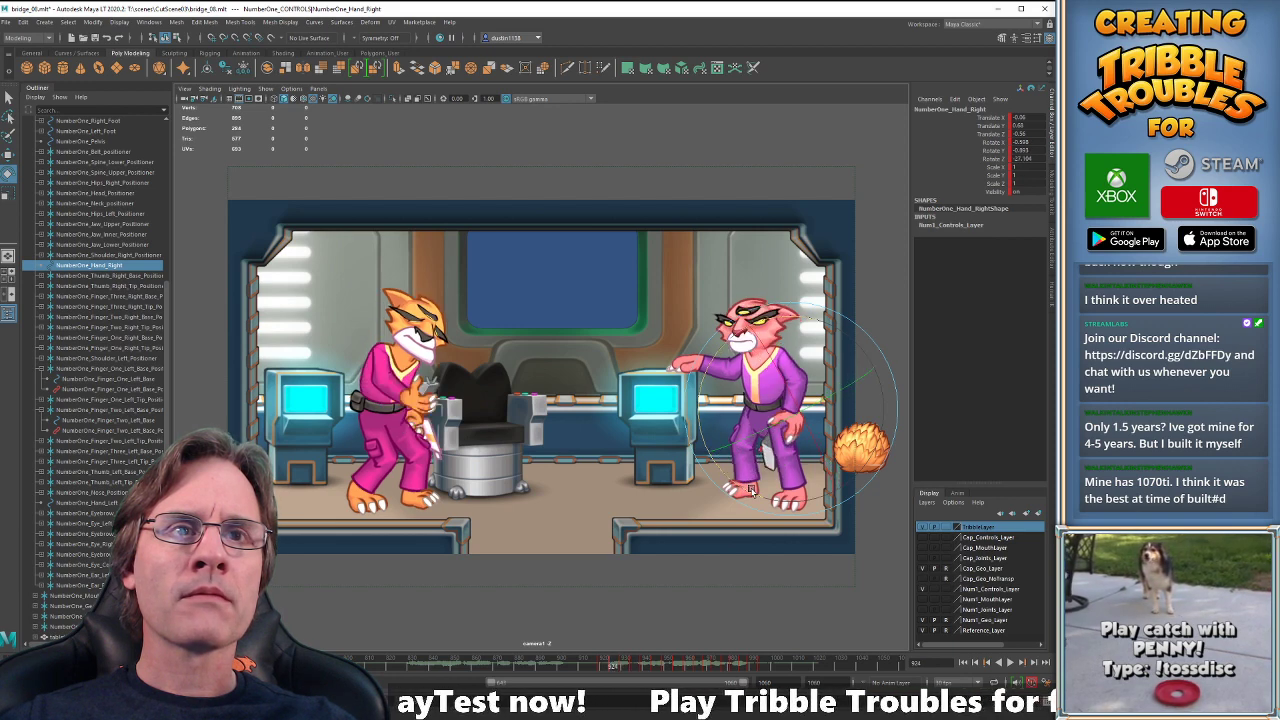
pyautogui.press('.')
pyautogui.press(',')
pyautogui.press('.')
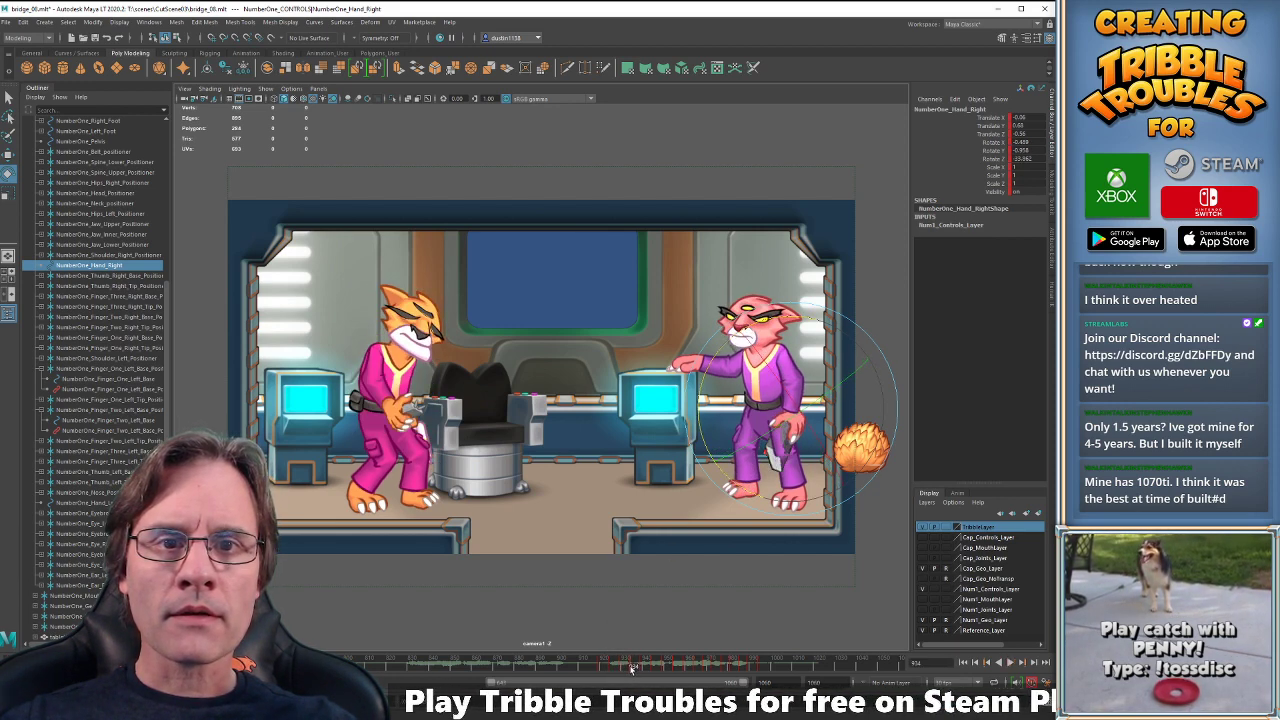
# - Carry the right-hand pose to frame 934, key it, and adjust it to about -0.123 X, 0.744 Y and -34 degrees Z
pyautogui.moveTo(631, 670)
pyautogui.mouseDown()
pyautogui.moveTo(644, 668)
pyautogui.moveTo(597, 665)
pyautogui.moveTo(634, 665)
pyautogui.mouseUp()
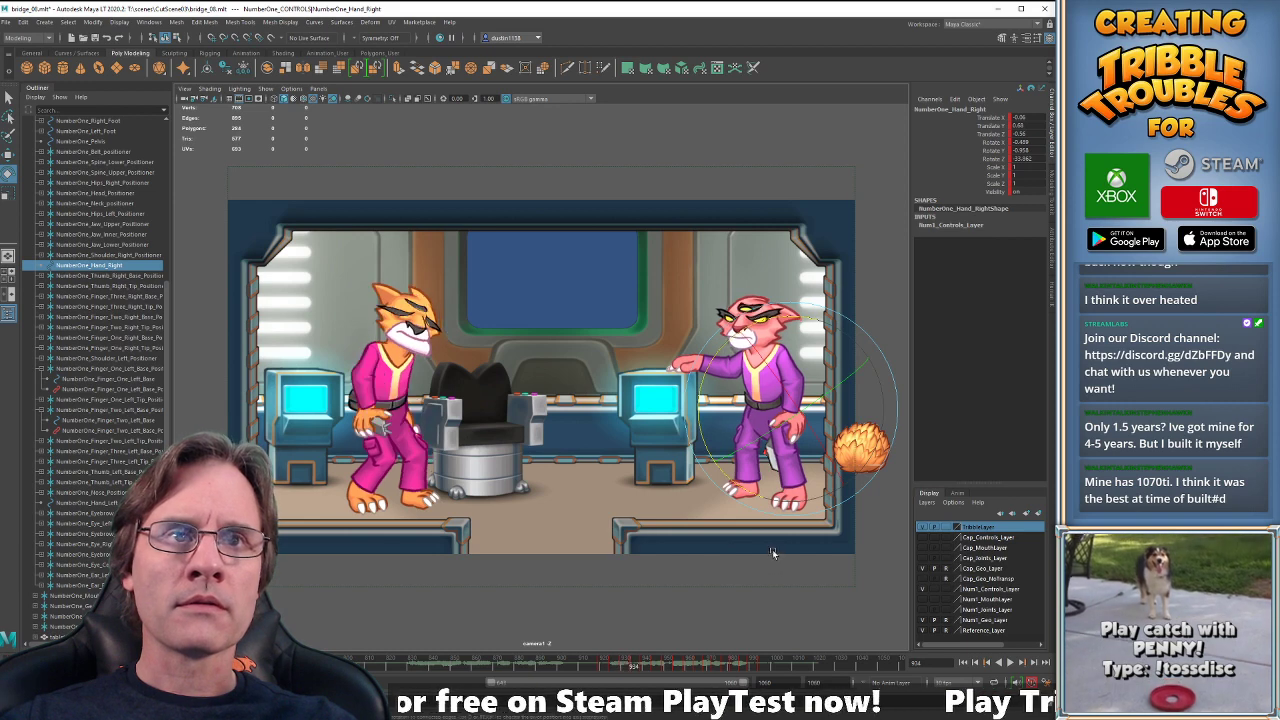
pyautogui.press('s')
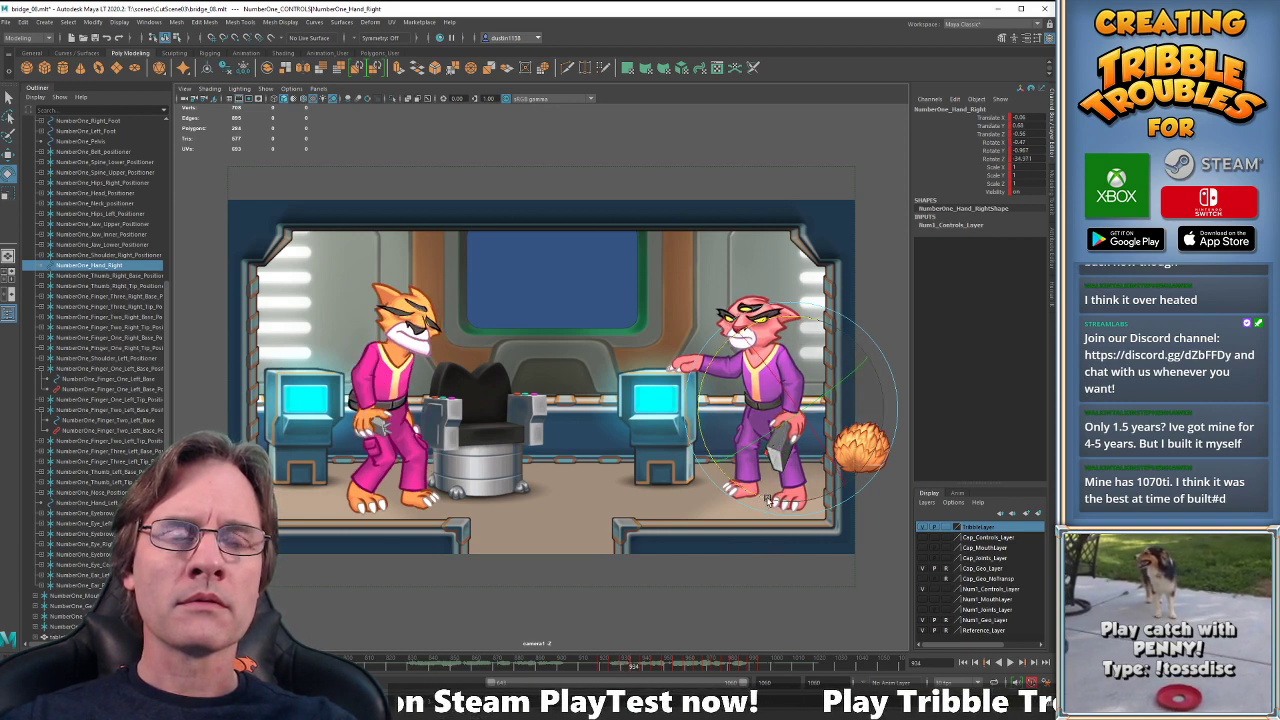
pyautogui.hotkey('alt', ',')
pyautogui.hotkey('alt', '.')
pyautogui.hotkey('alt', ',')
pyautogui.hotkey('alt', '.')
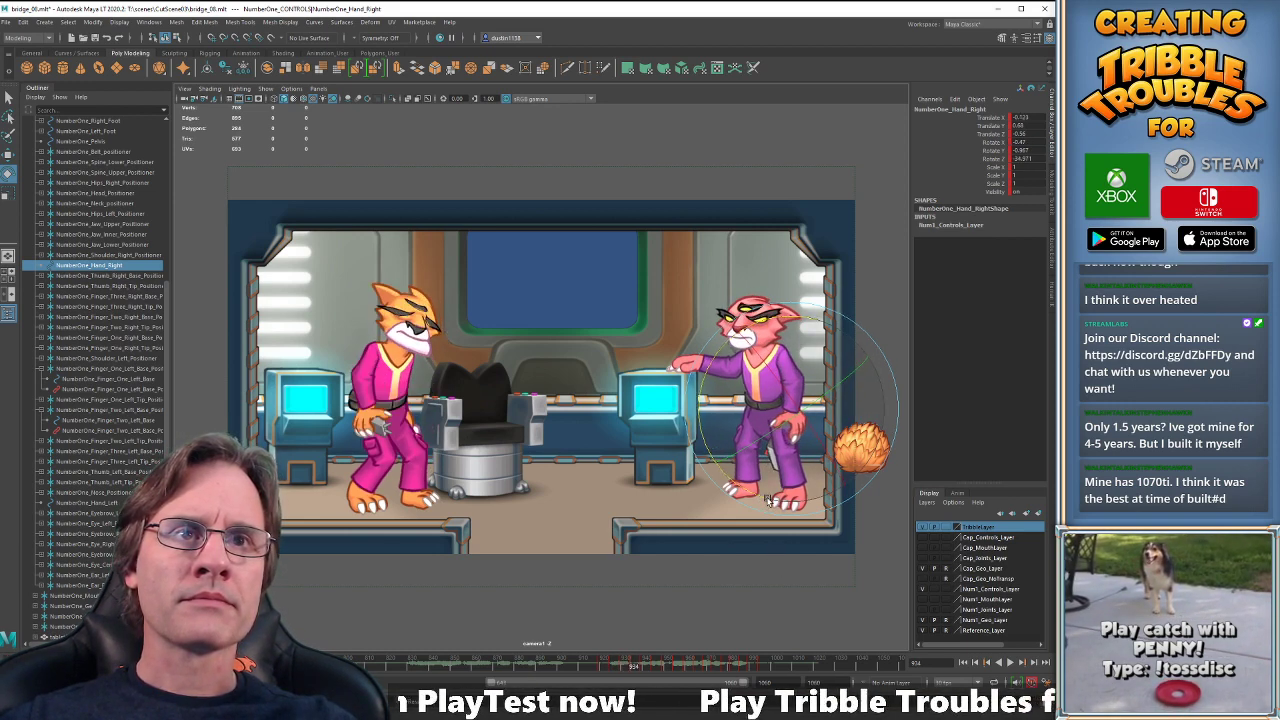
pyautogui.press(',')
pyautogui.press(',')
pyautogui.press('.')
pyautogui.press('.')
pyautogui.press('.')
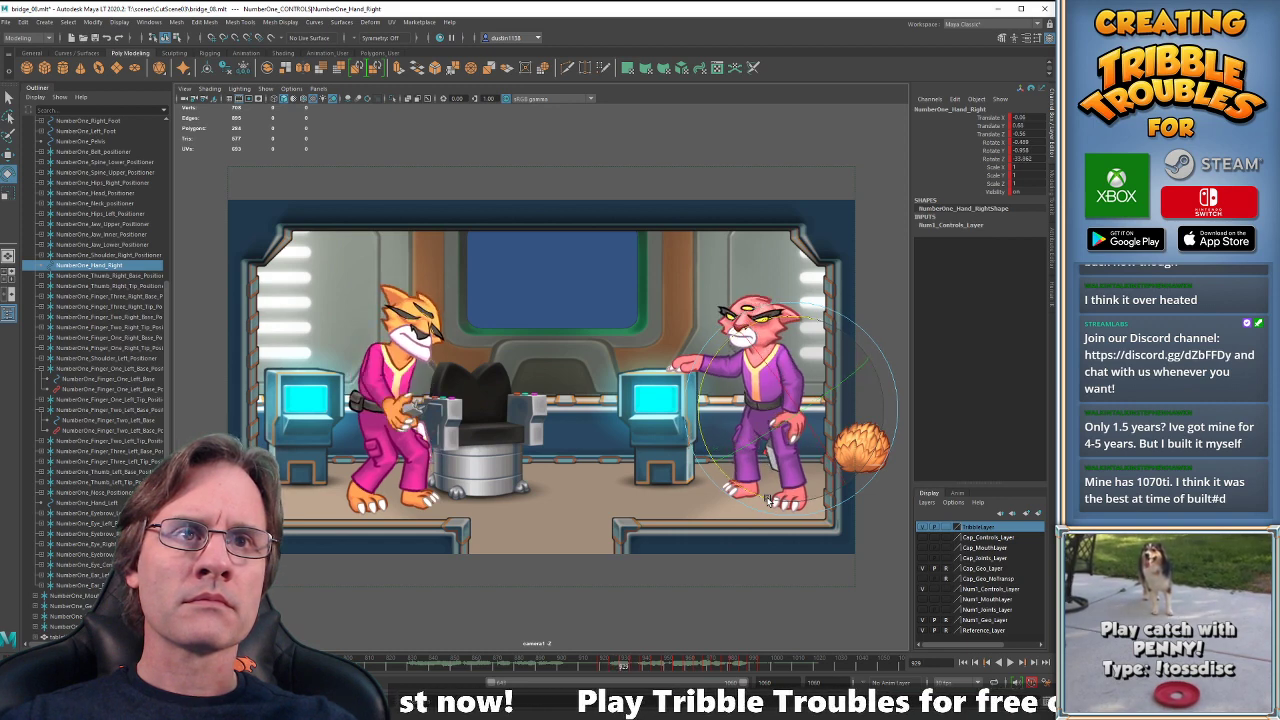
pyautogui.press(',')
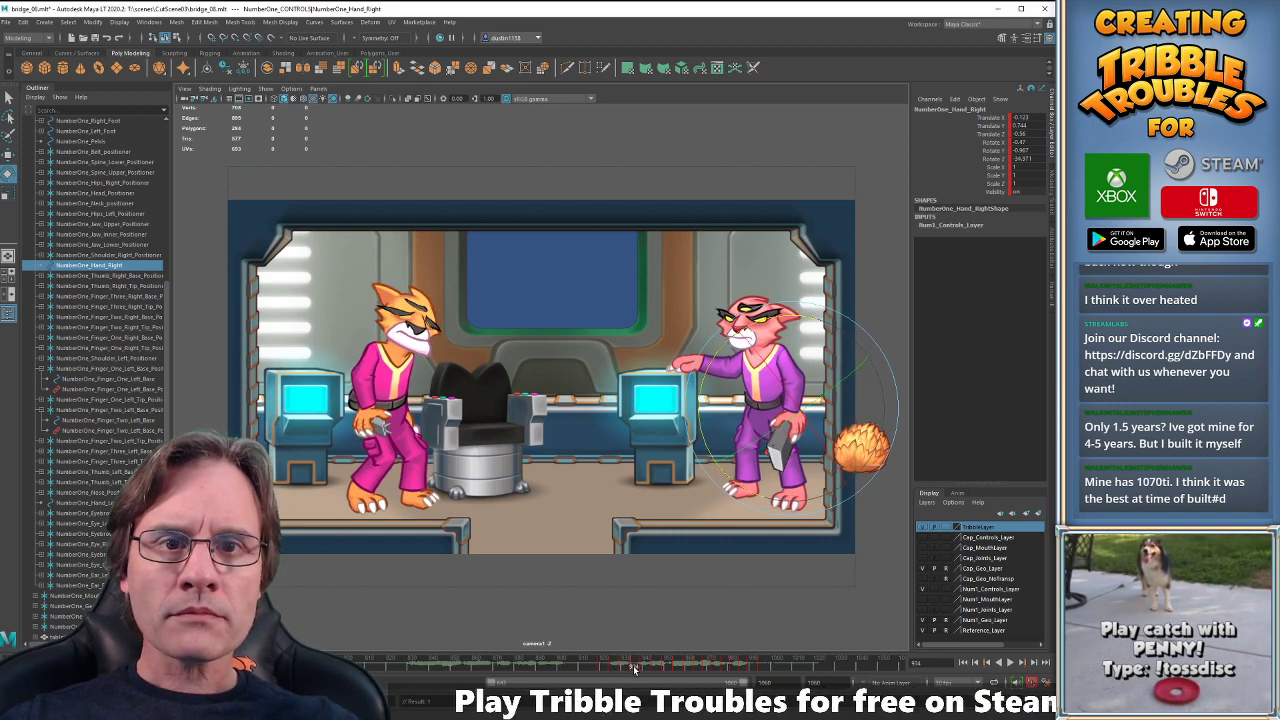
# - Copy the right-hand pose to frame 939, key it, and adjust it to about -0.251 X, 0.872 Y and -32.5 degrees Z
pyautogui.moveTo(633, 668); pyautogui.dragTo(644, 668, button='middle')
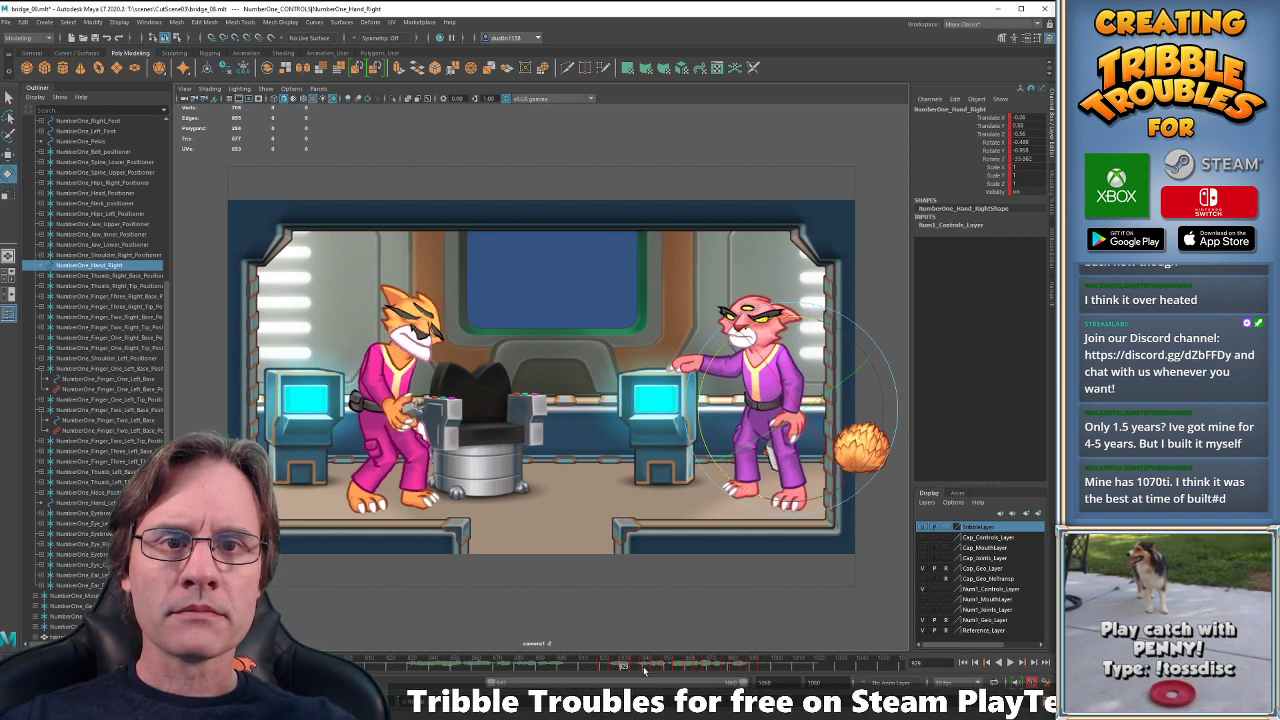
pyautogui.press('s')
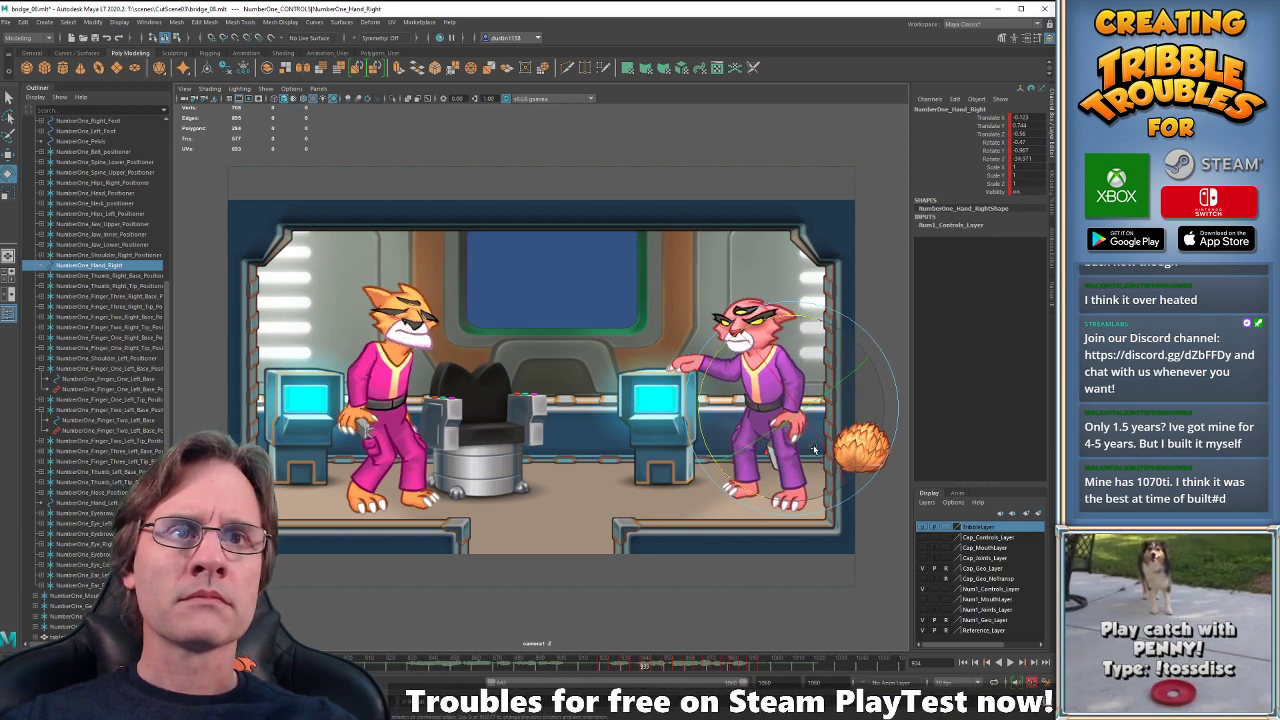
pyautogui.press('w')
pyautogui.moveTo(797, 415); pyautogui.dragTo(790, 407)
pyautogui.press('e')
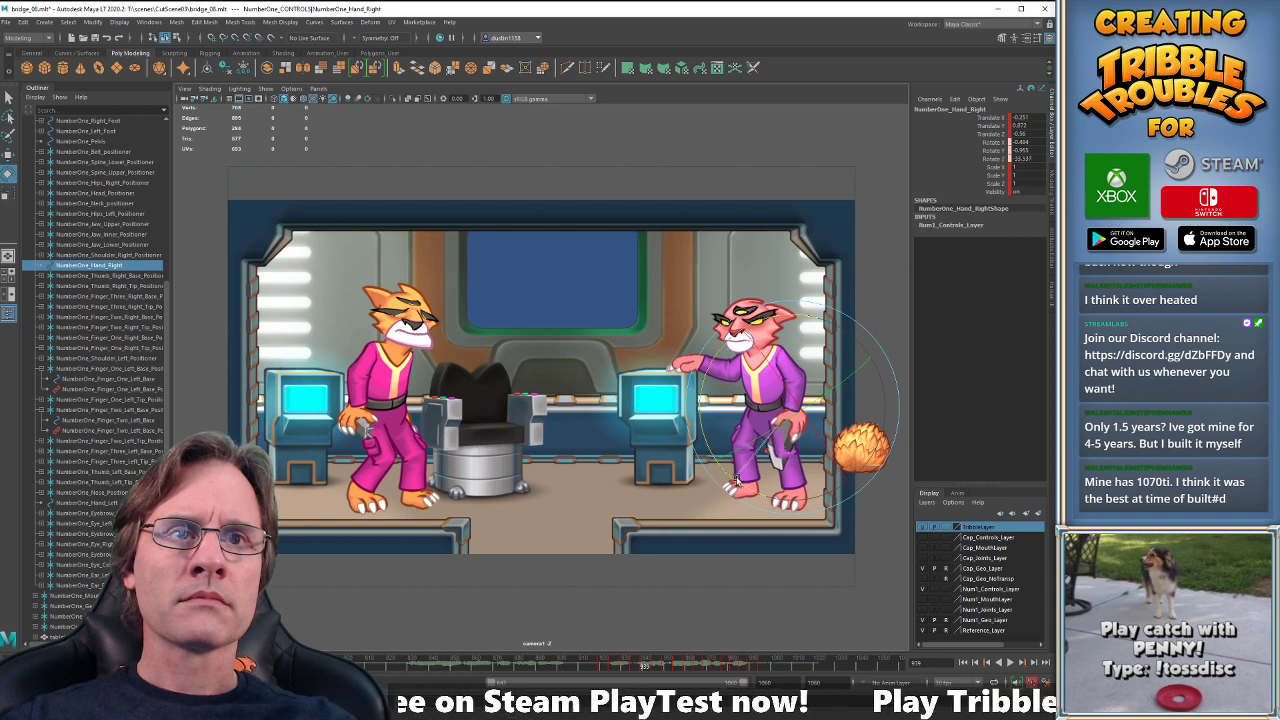
pyautogui.press('.')
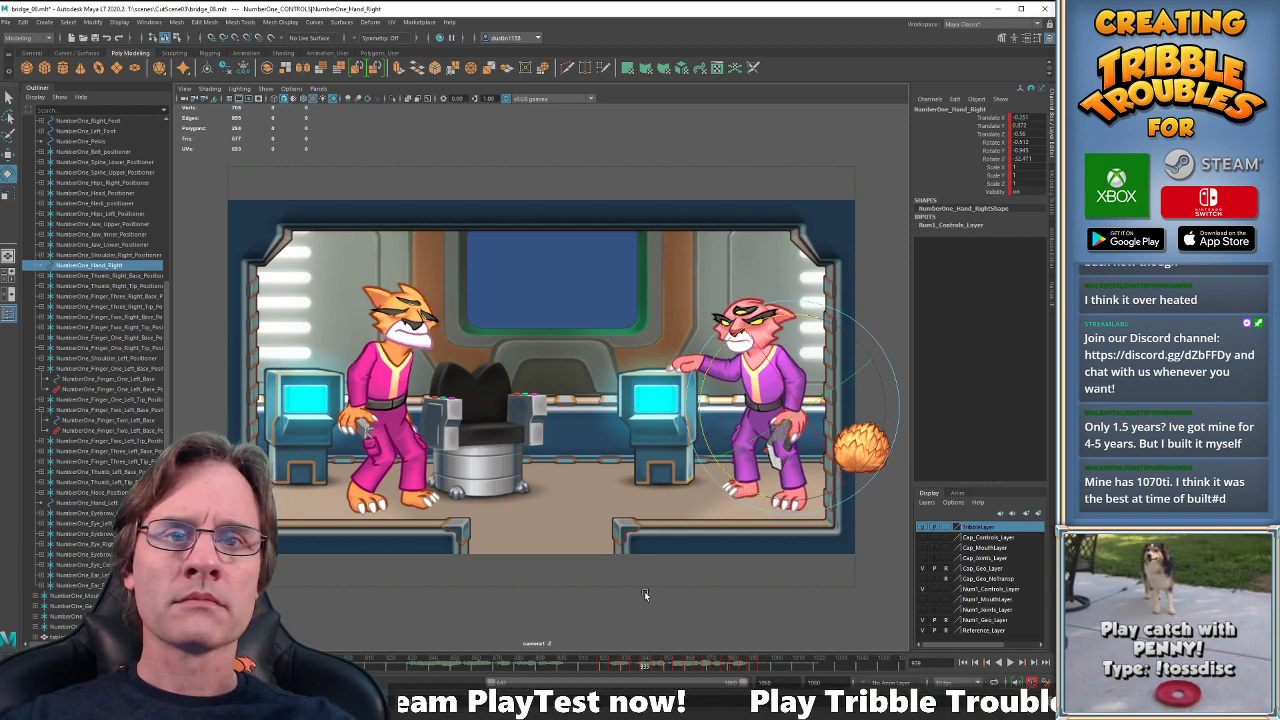
# - Play back and scrub the bridge scene from around frame 915 to examine the right hand's motion
pyautogui.hotkey('alt', 'v')
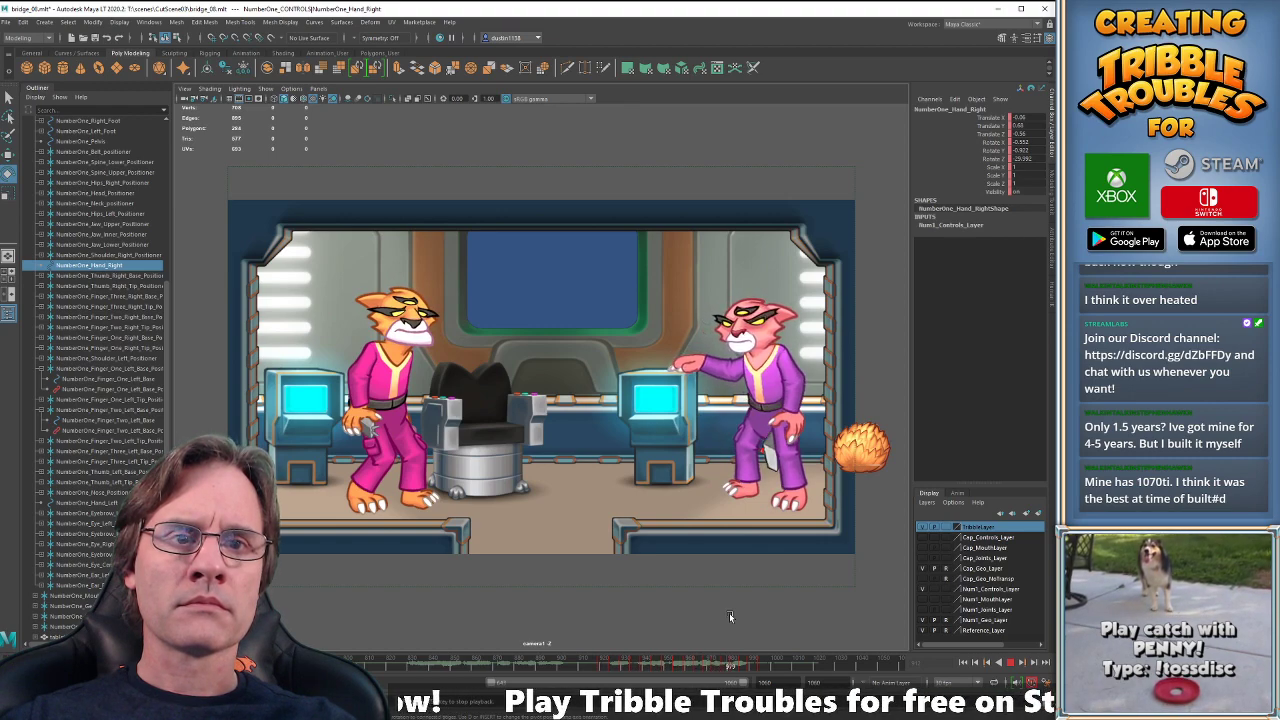
pyautogui.hotkey('alt', 'v')
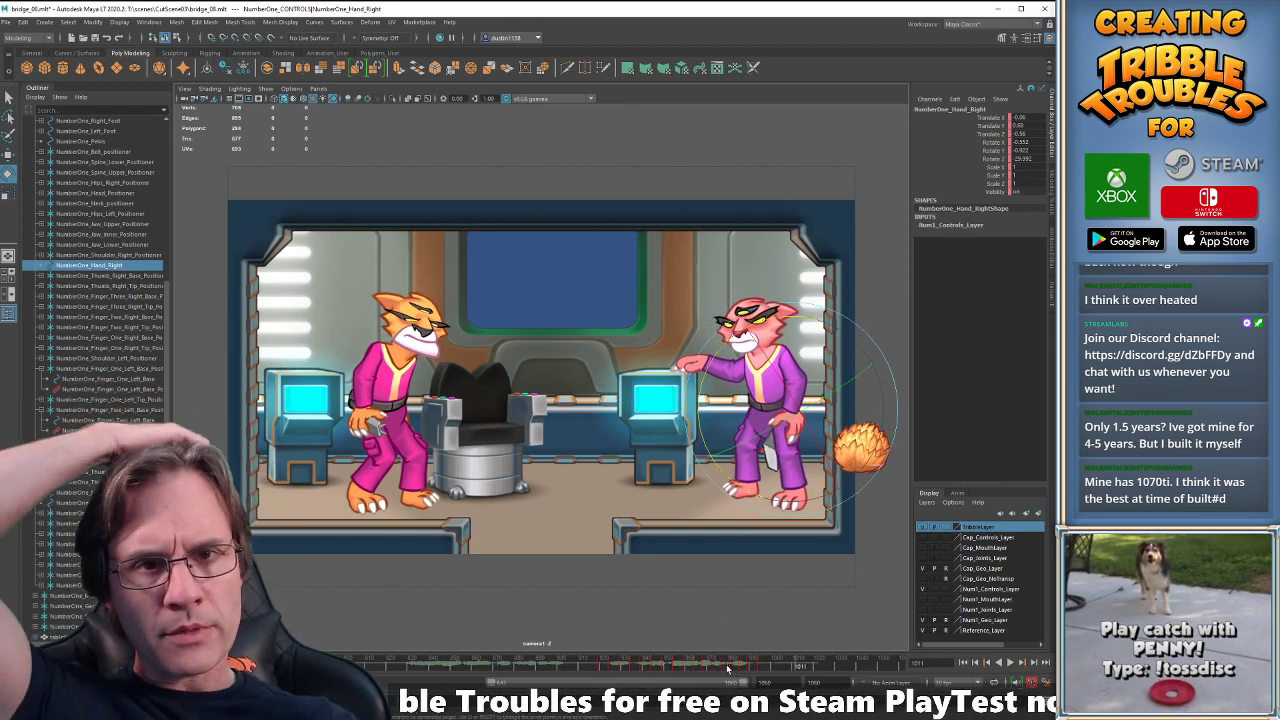
pyautogui.click(600, 665)
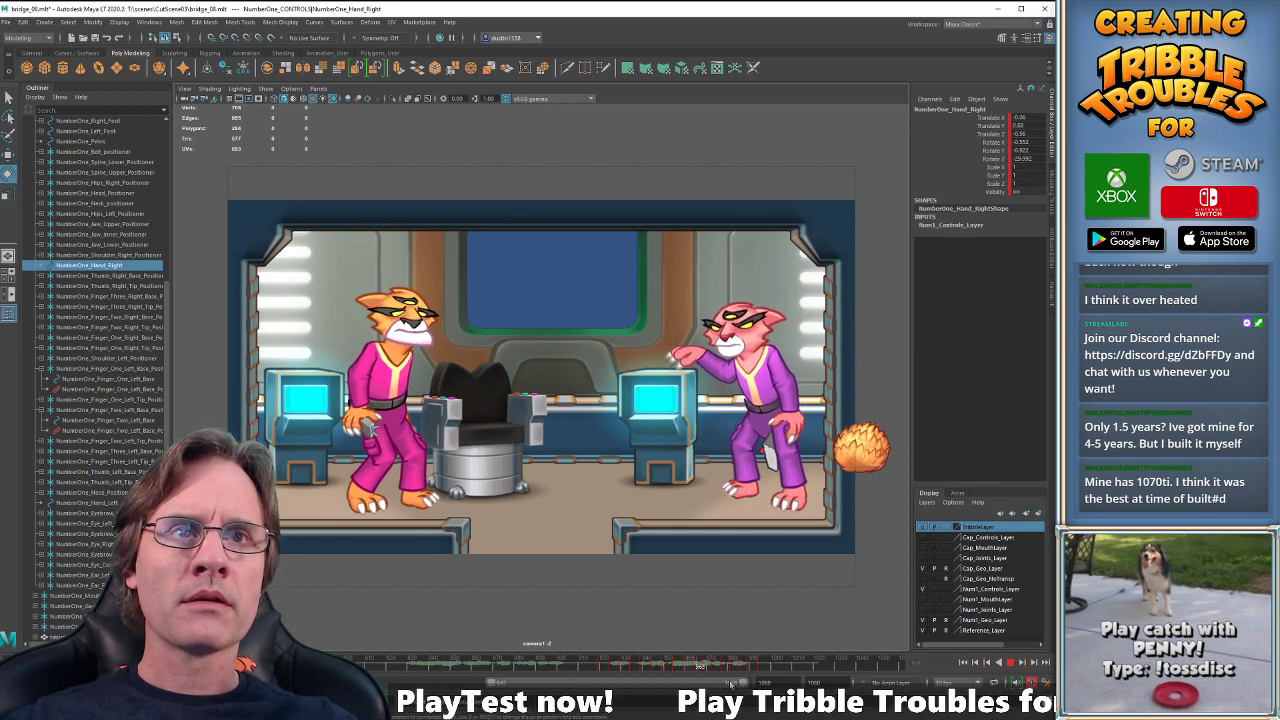
pyautogui.hotkey('alt', 'v')
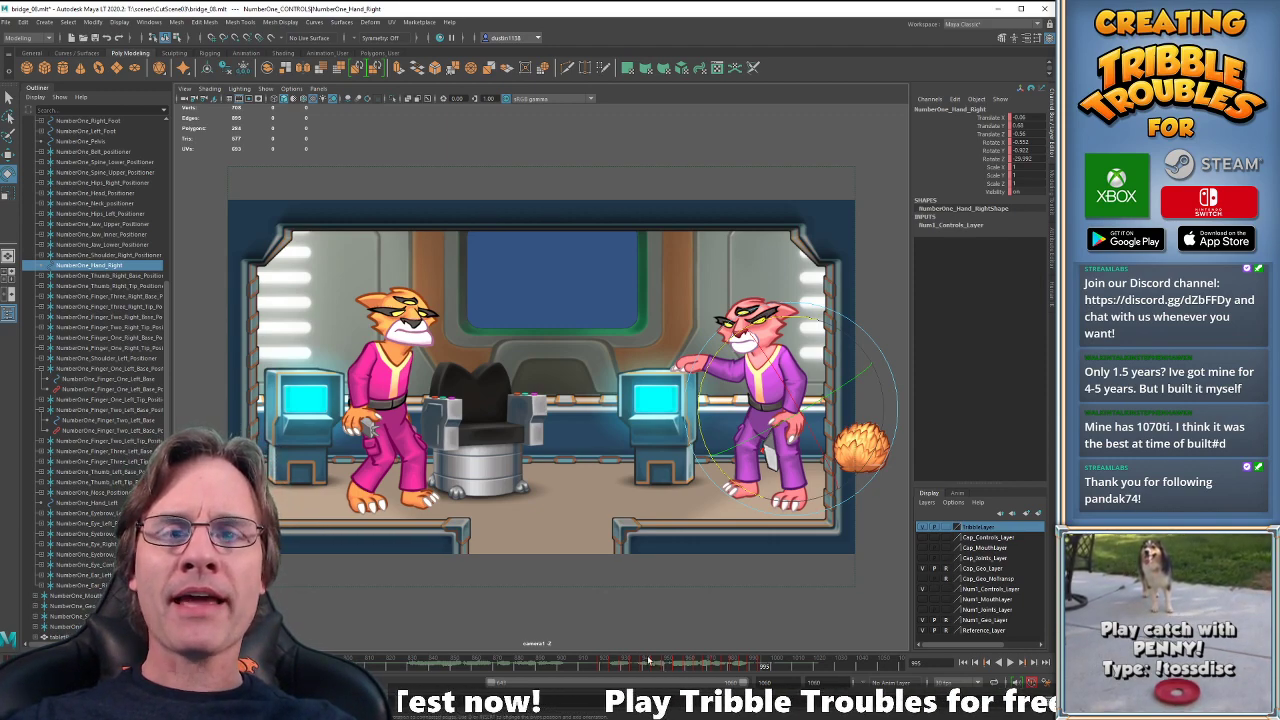
pyautogui.click(601, 665)
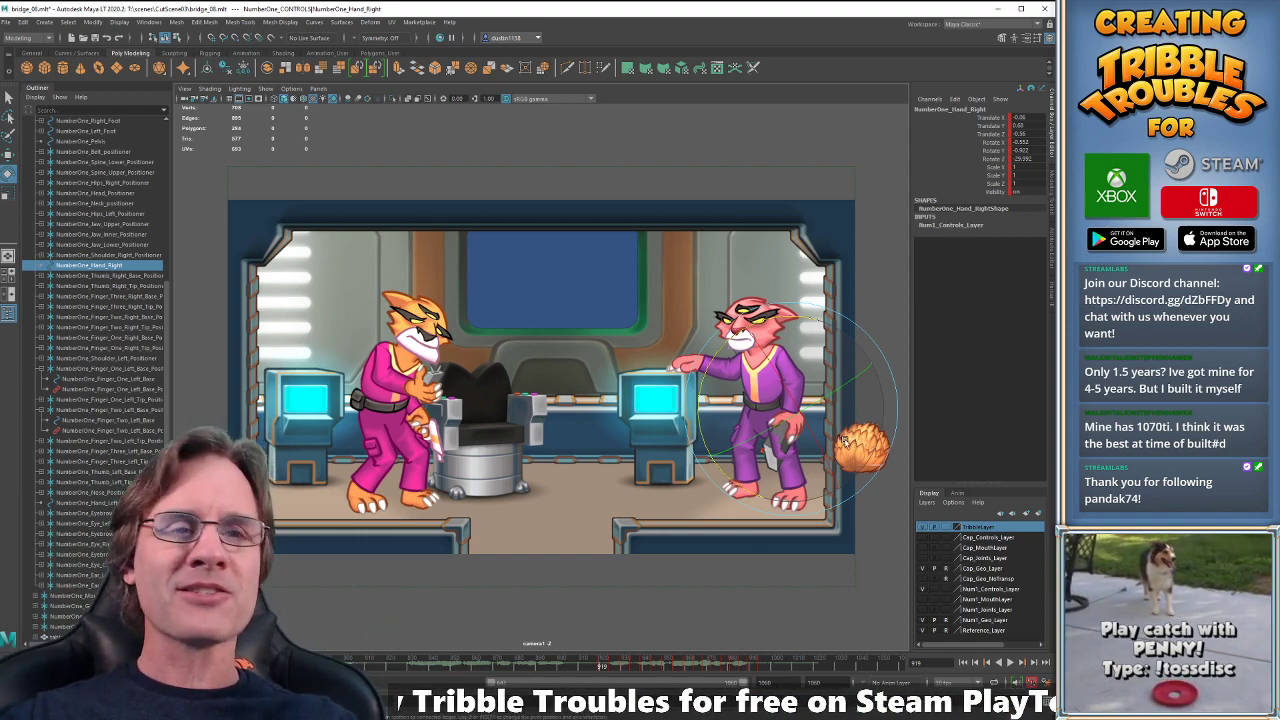
pyautogui.click(594, 664)
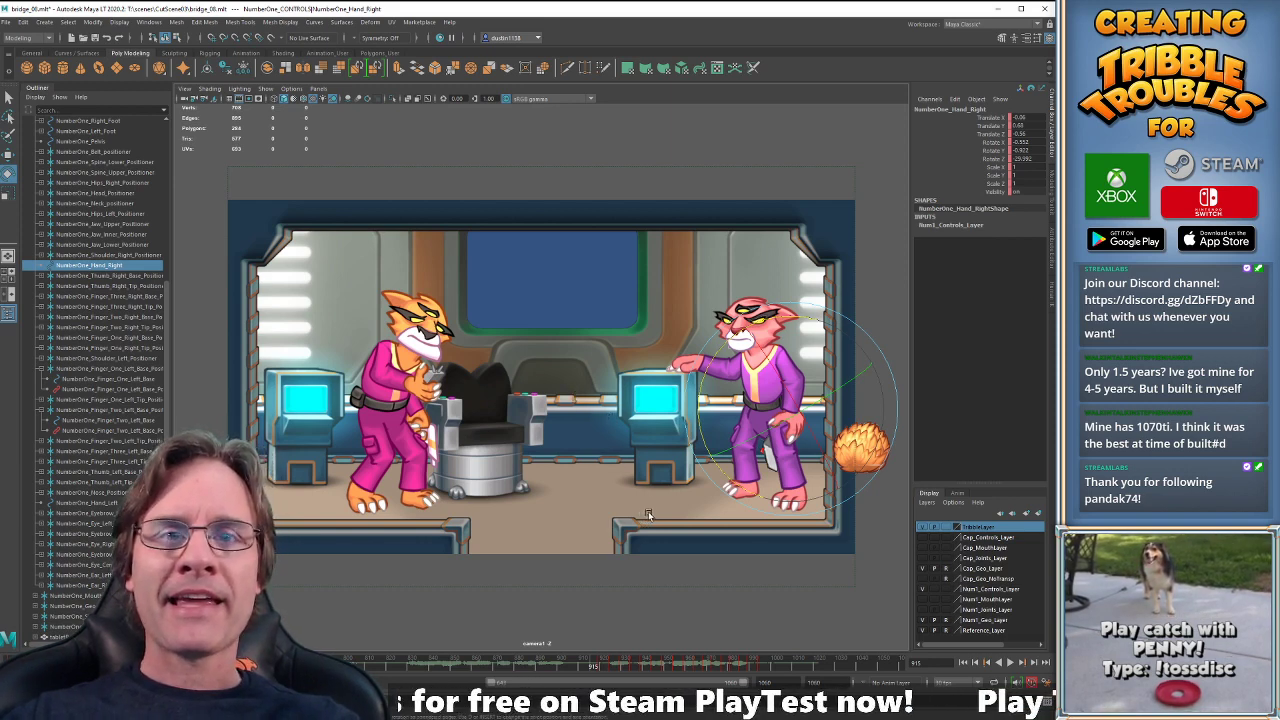
pyautogui.press('.')
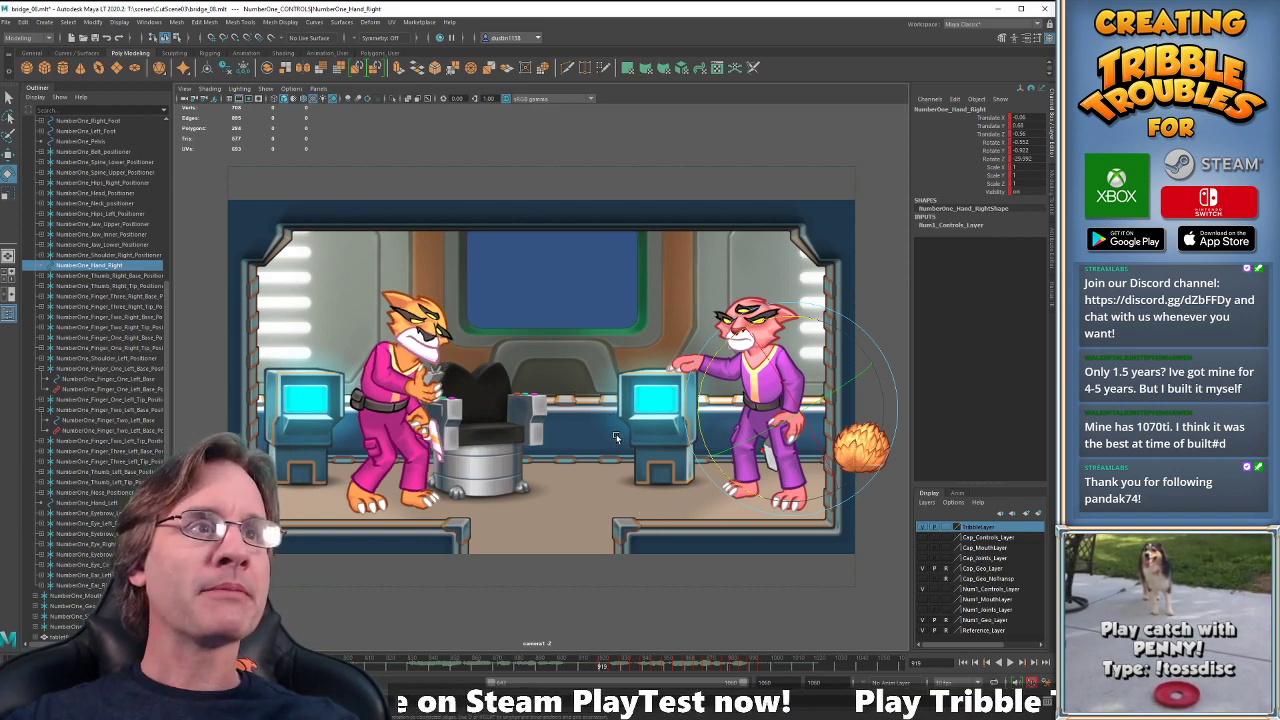
pyautogui.hotkey('alt', 'v')
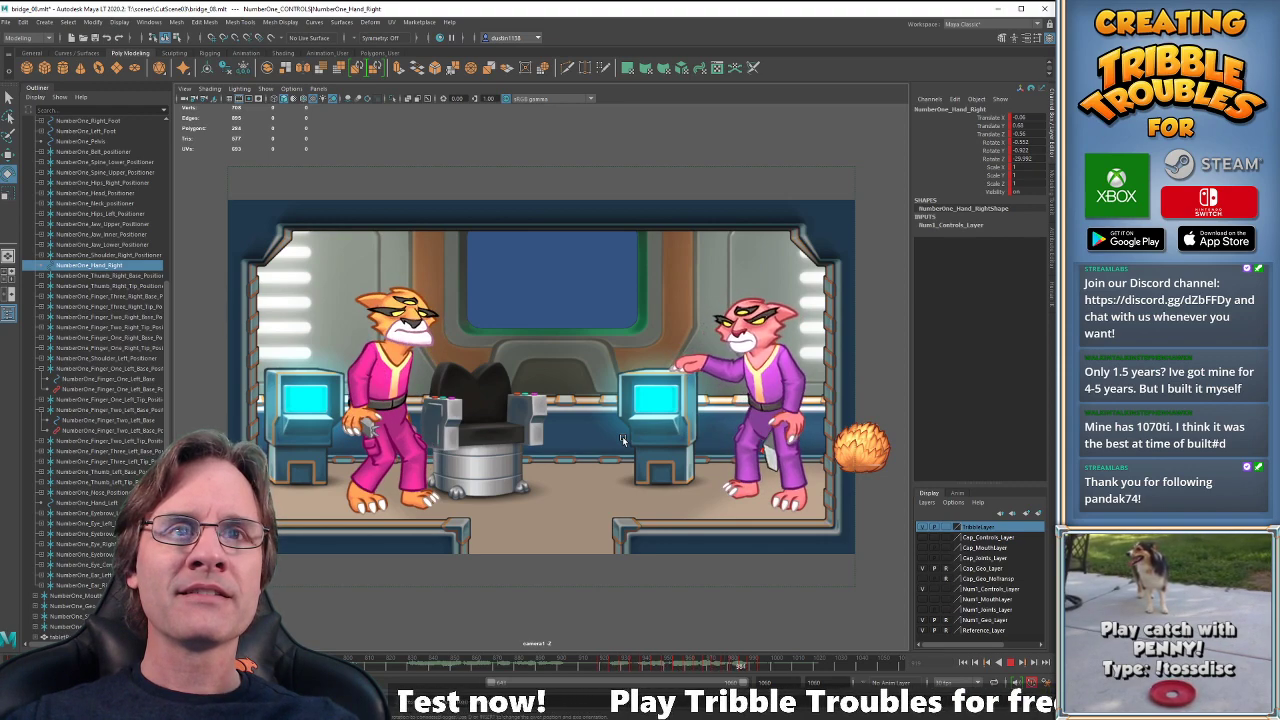
pyautogui.hotkey('alt', 'v')
pyautogui.moveTo(676, 666); pyautogui.dragTo(754, 672)
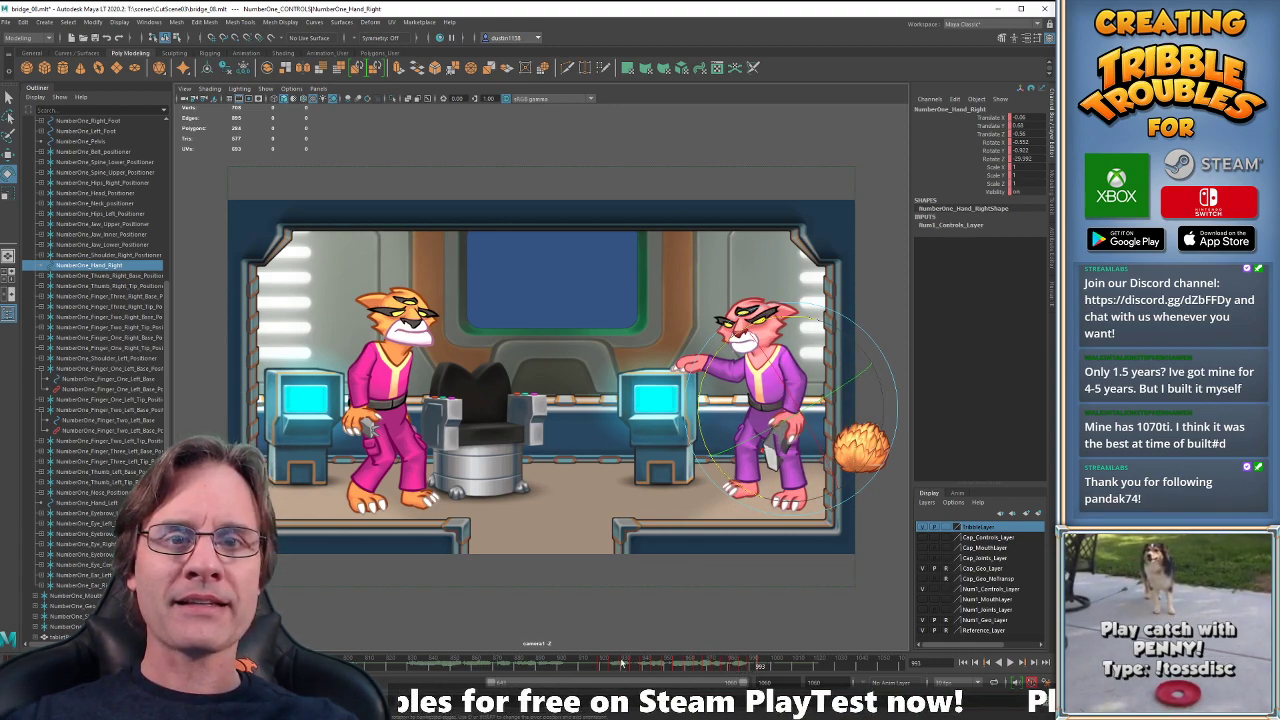
pyautogui.hotkey('alt', 'v')
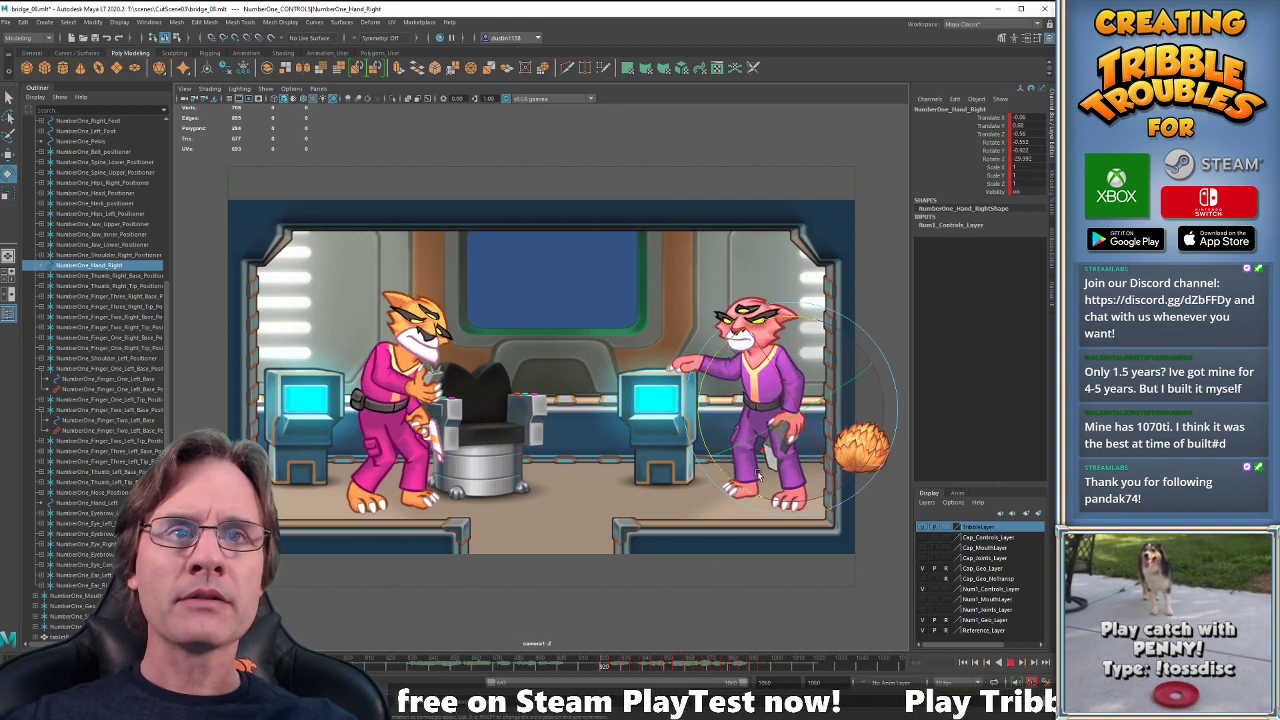
pyautogui.hotkey('alt', 'v')
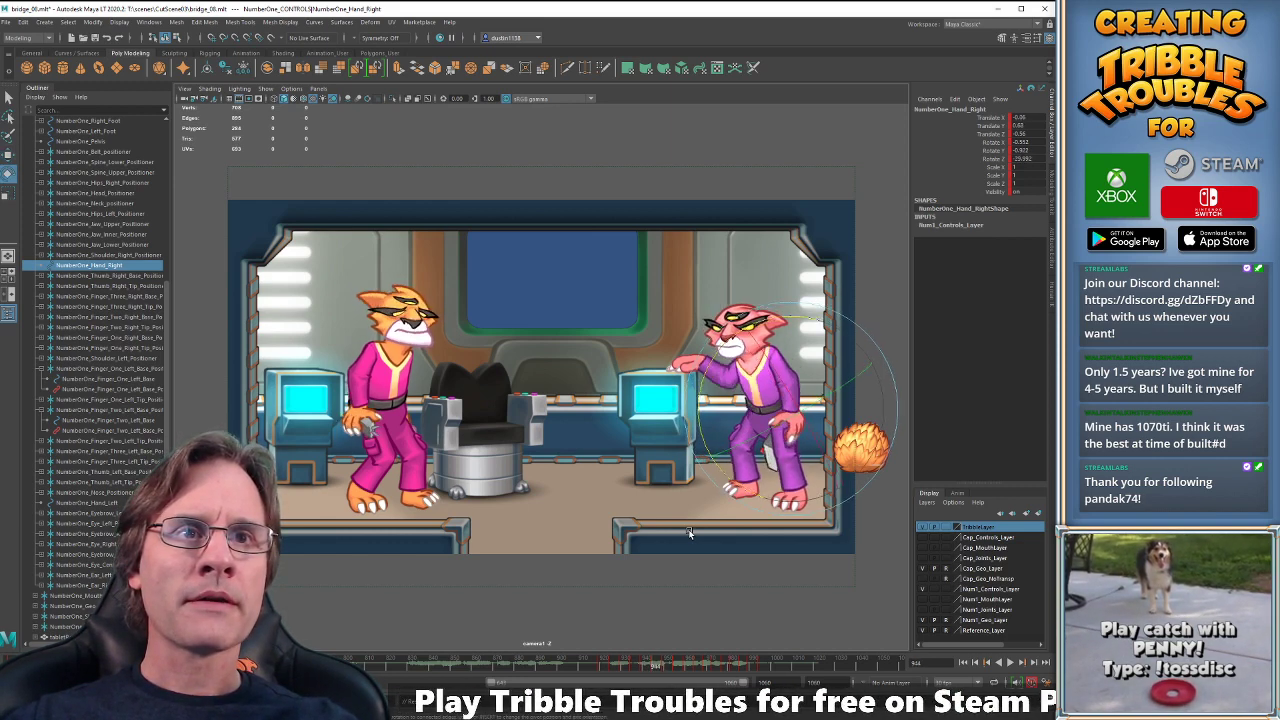
# - Pose the right-hand control at frame 949 at about 0.068 X, 0.999 Y and -21 degrees Z
pyautogui.hotkey('alt', 'v')
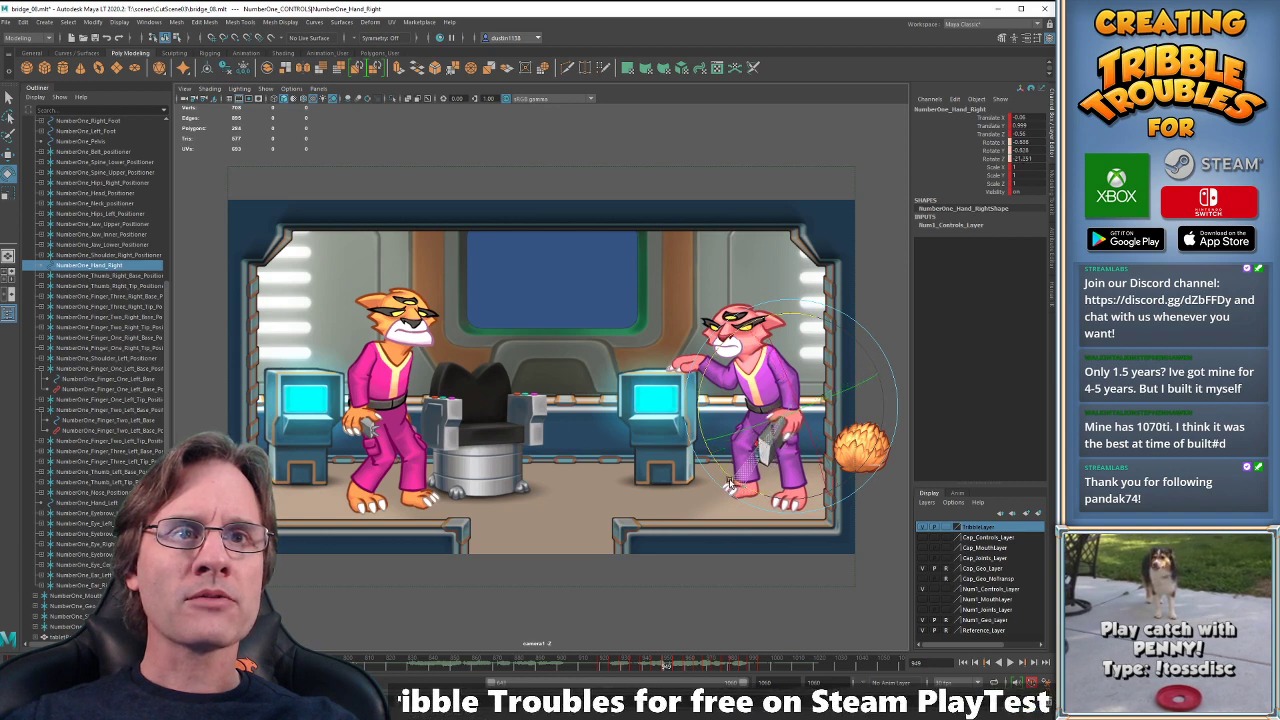
pyautogui.moveTo(729, 483); pyautogui.dragTo(729, 483)
pyautogui.hotkey('alt', 'v')
pyautogui.press('Escape')
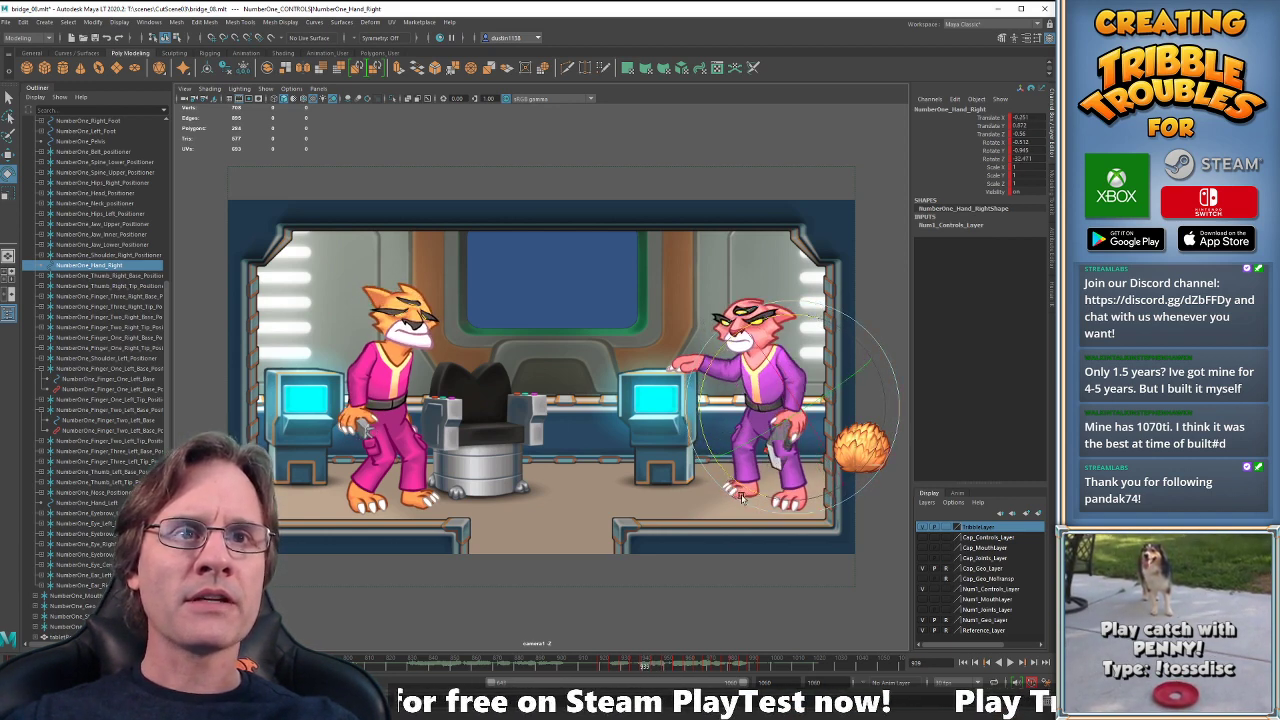
pyautogui.hotkey('ctrl', 'z')
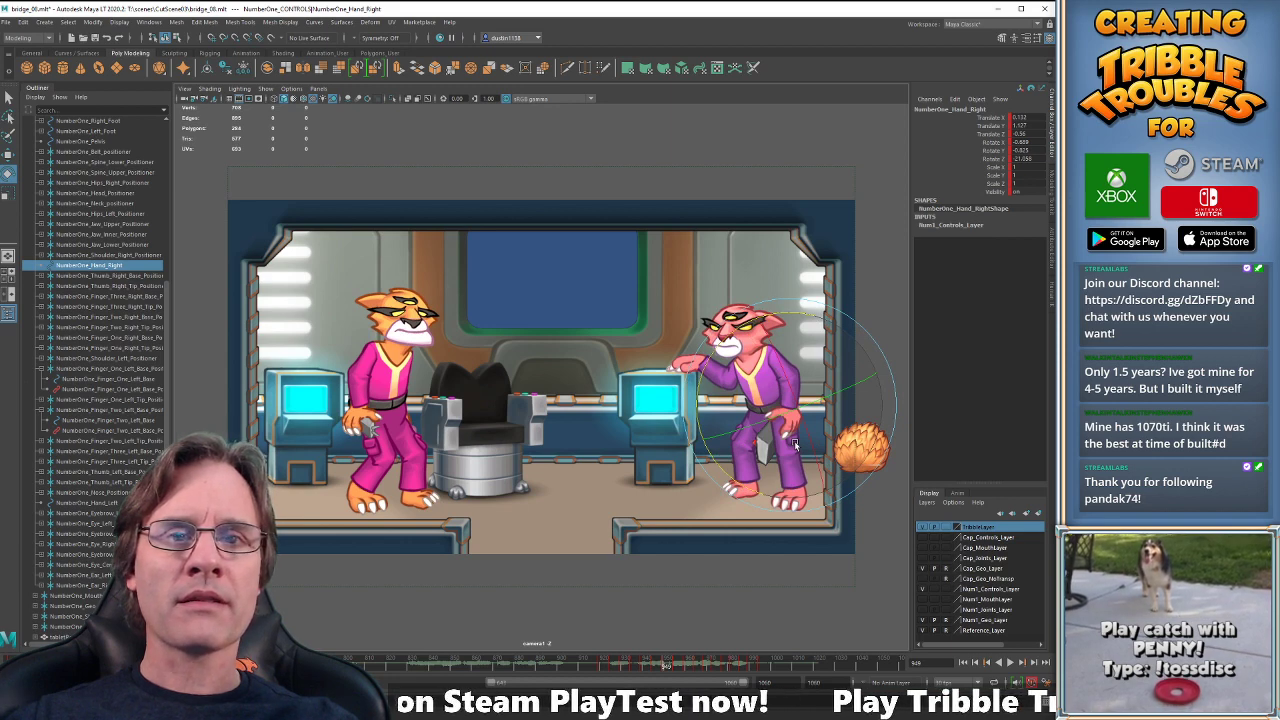
pyautogui.press('.')
pyautogui.press('w')
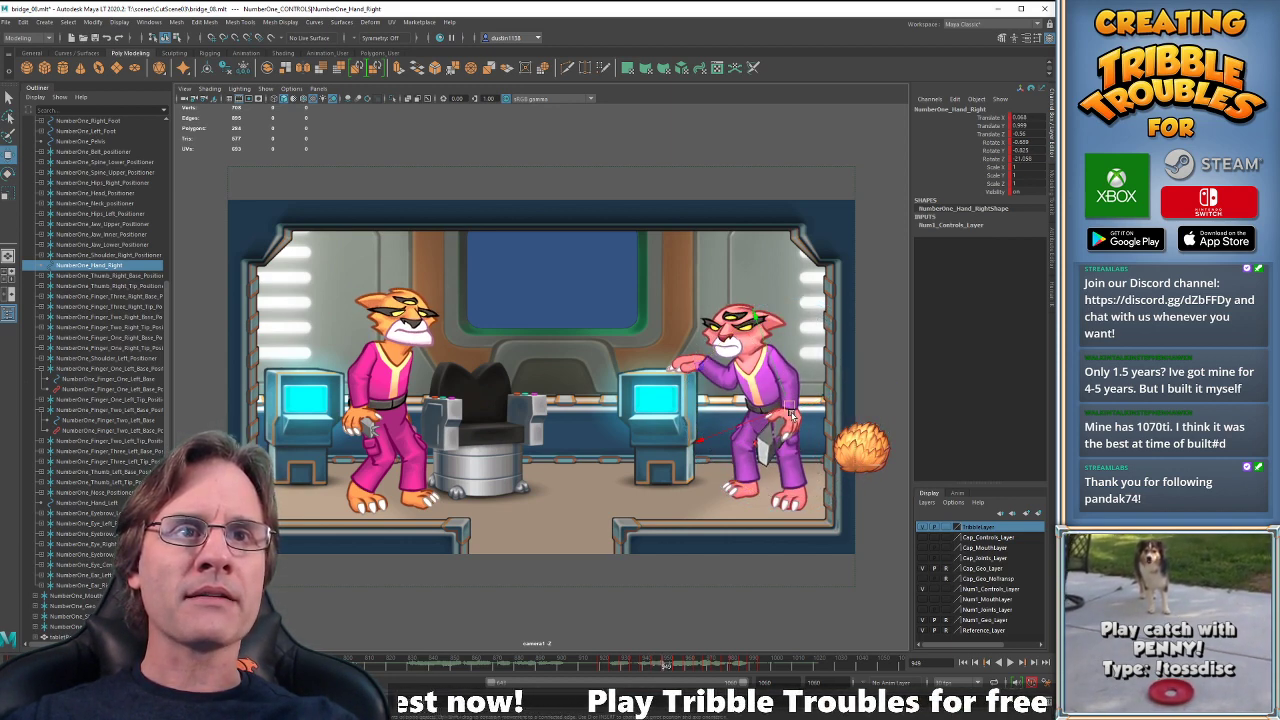
# - Step through the key poses around frames 934 to 944 to examine how the right hand moves between them
pyautogui.press('e')
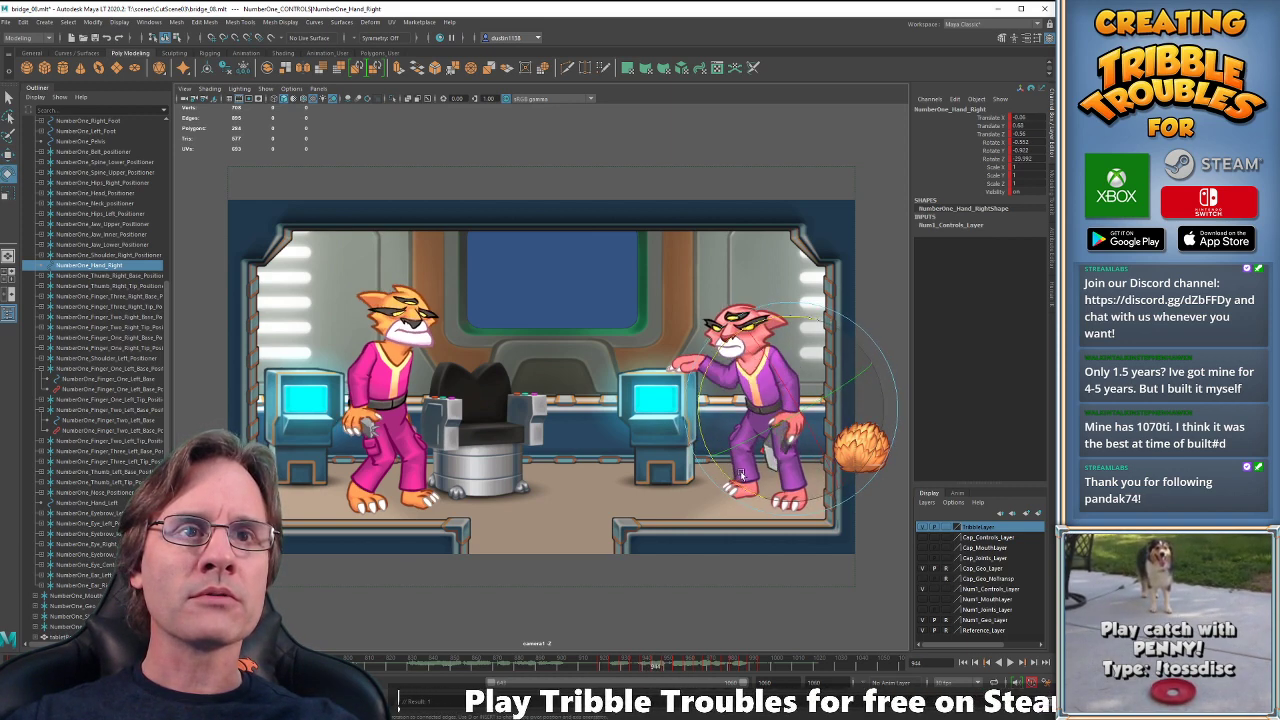
pyautogui.press('.')
pyautogui.moveTo(736, 485); pyautogui.dragTo(736, 485)
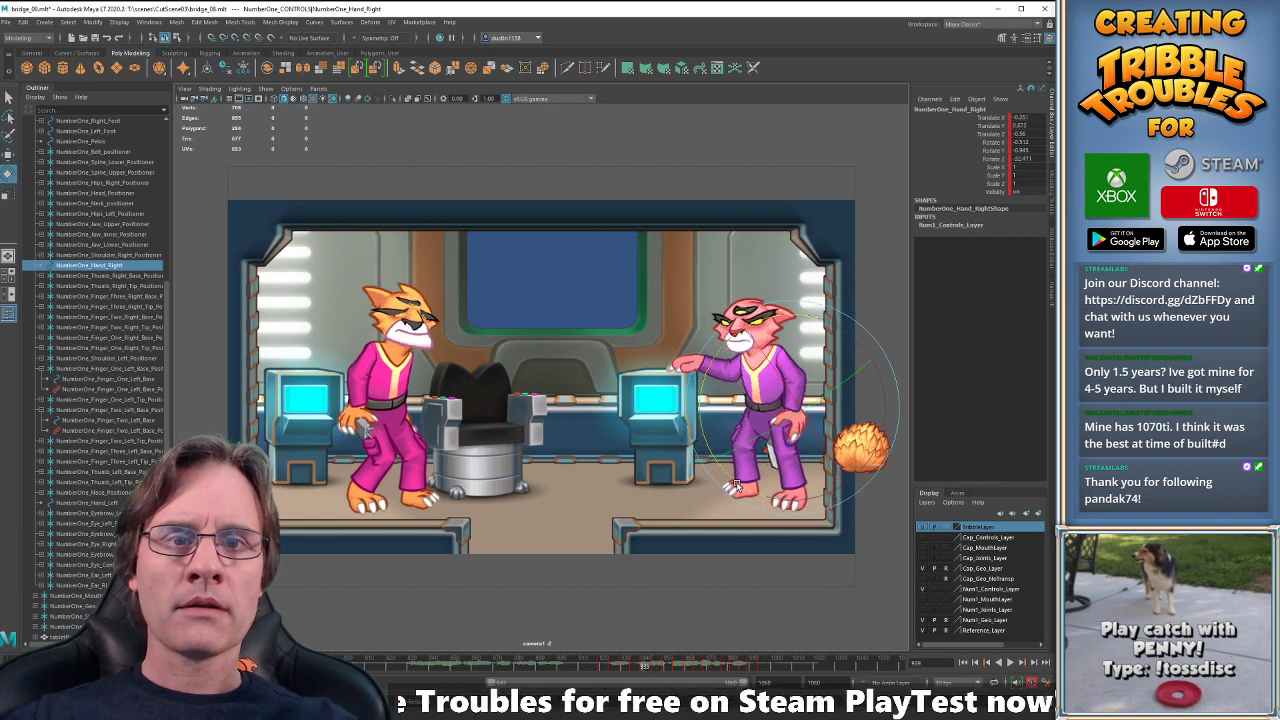
pyautogui.press('.')
pyautogui.press('.')
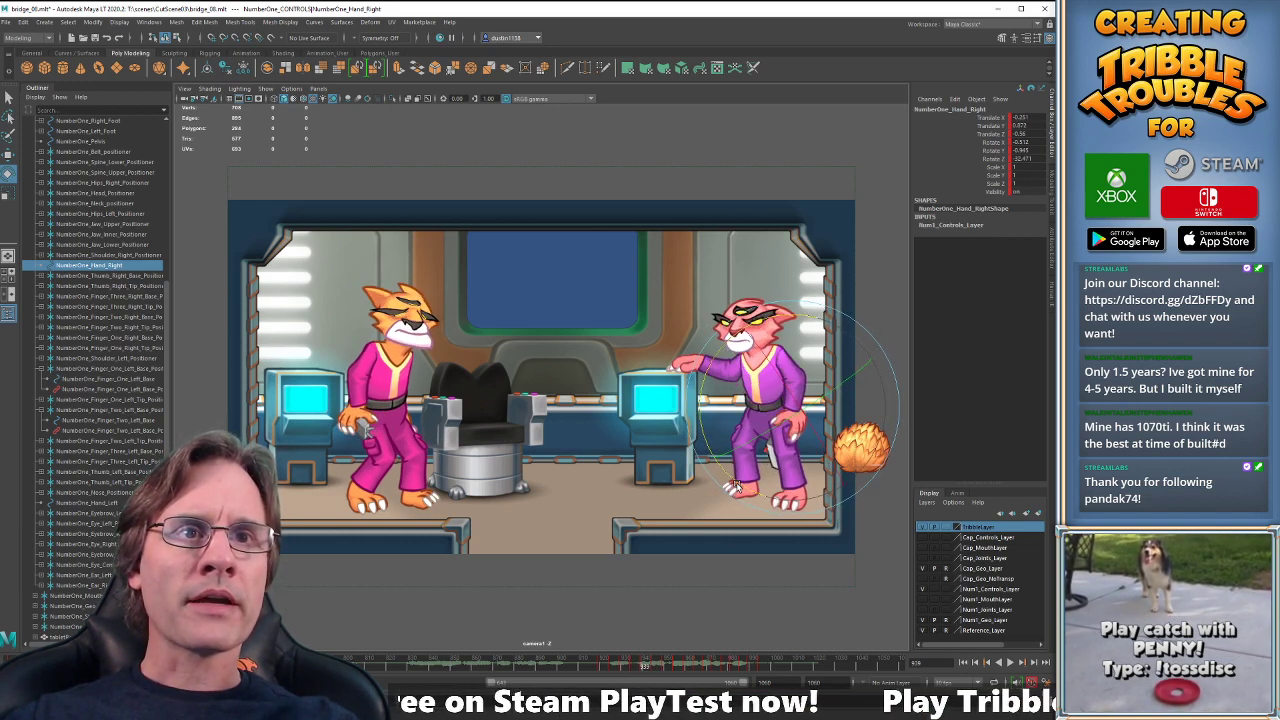
pyautogui.press('.')
pyautogui.press('.')
pyautogui.press('.')
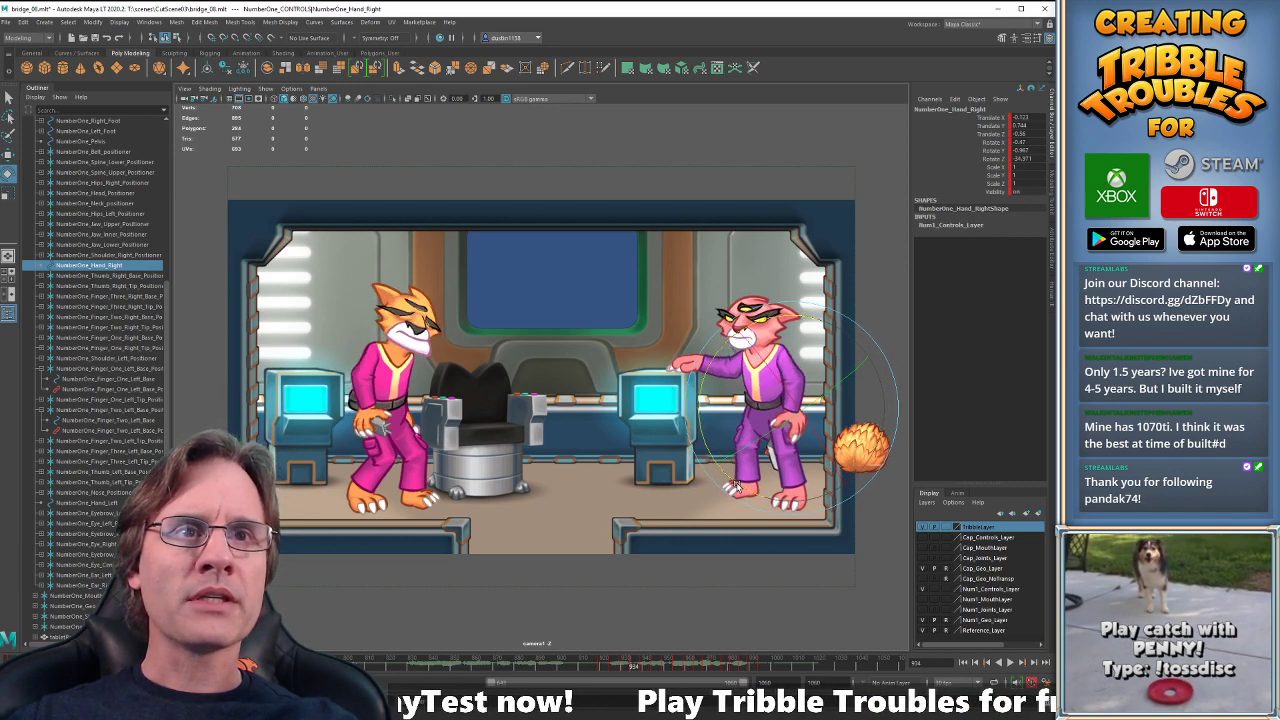
pyautogui.press('.')
pyautogui.press('.')
pyautogui.press('.')
pyautogui.press('.')
pyautogui.press('.')
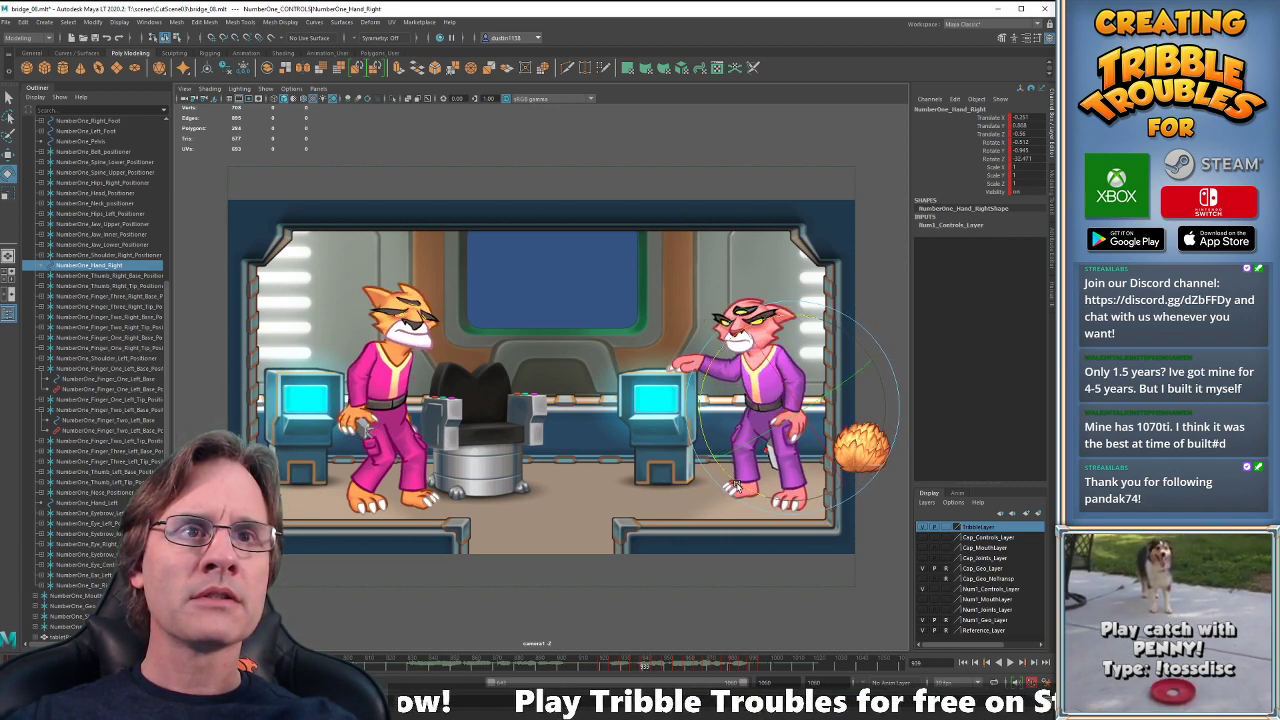
# - Pose the right-hand control at frame 954 at about 0.132 X, 1.191 Y and -20.4 degrees Z
pyautogui.press('.')
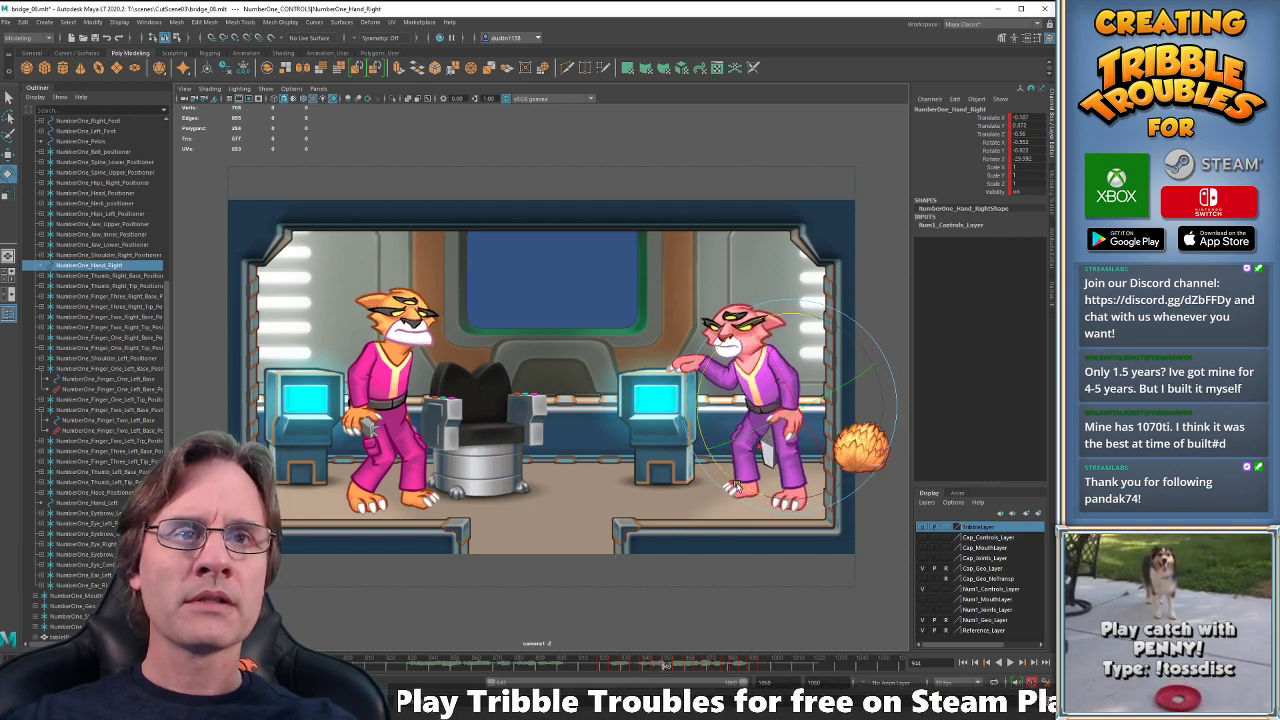
pyautogui.press('.')
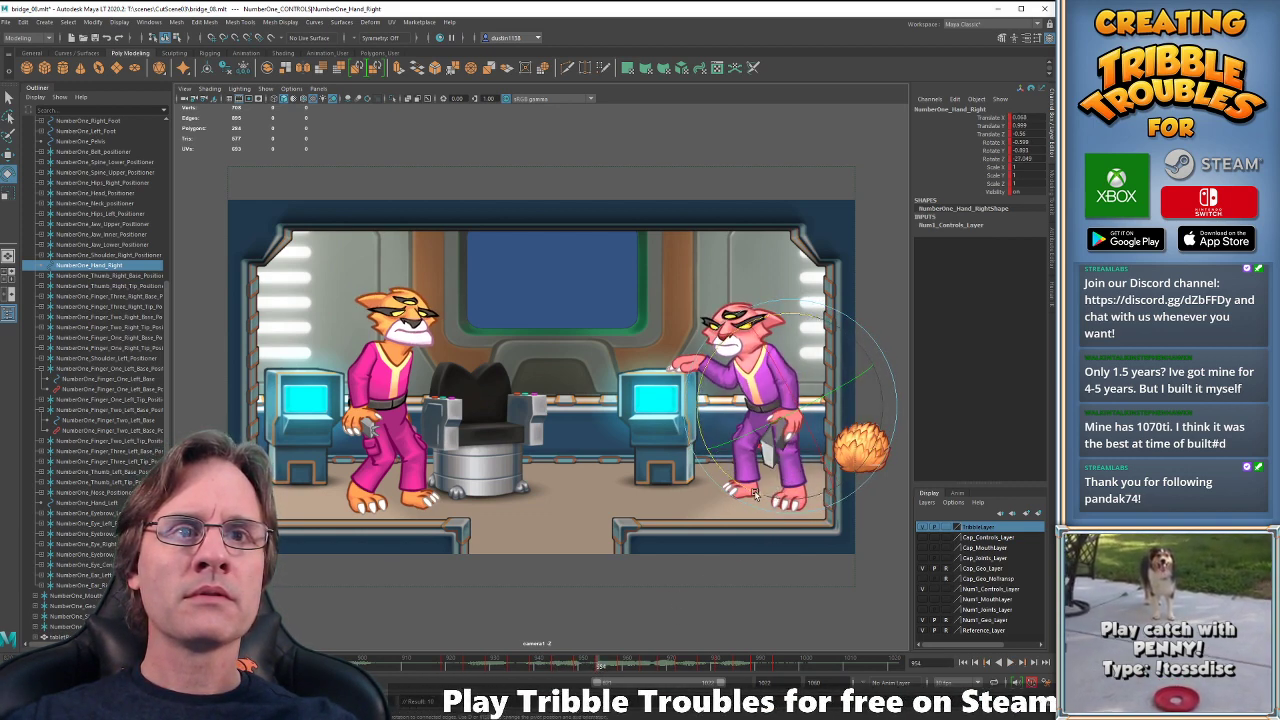
pyautogui.moveTo(755, 493); pyautogui.dragTo(744, 489)
pyautogui.hotkey('ctrl', 'z')
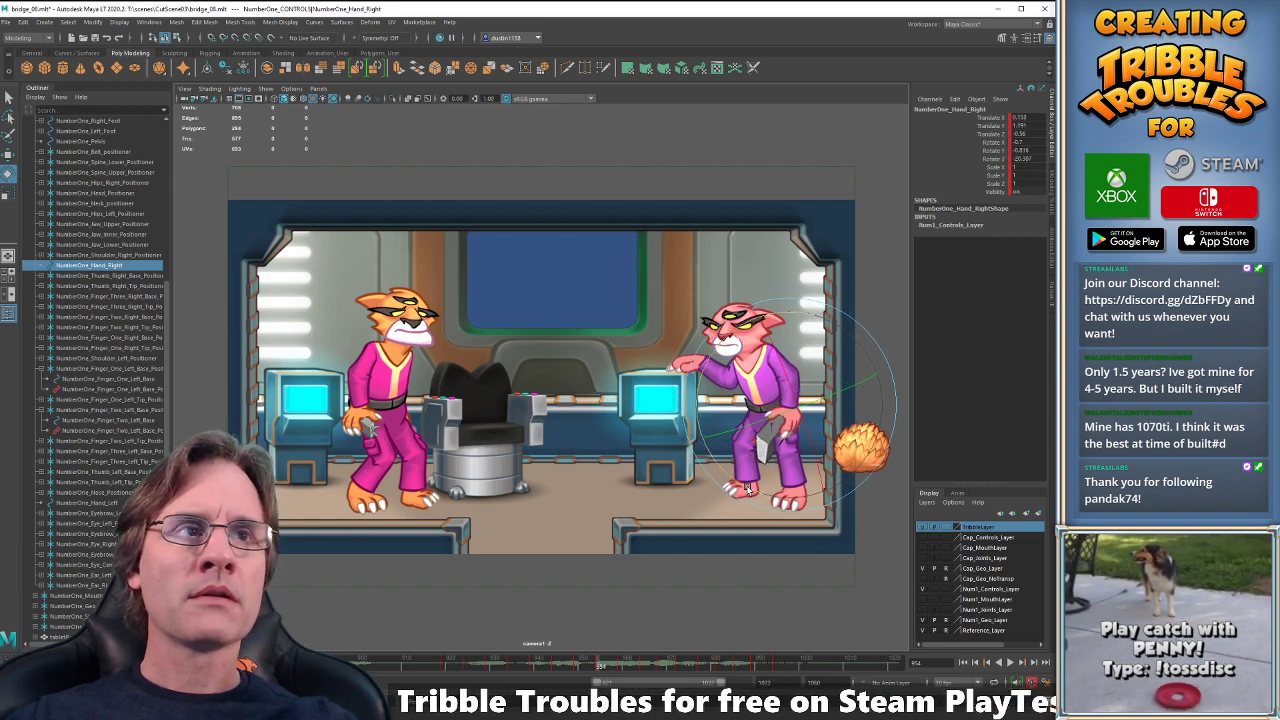
pyautogui.press(',')
pyautogui.press(',')
pyautogui.press('.')
pyautogui.press('.')
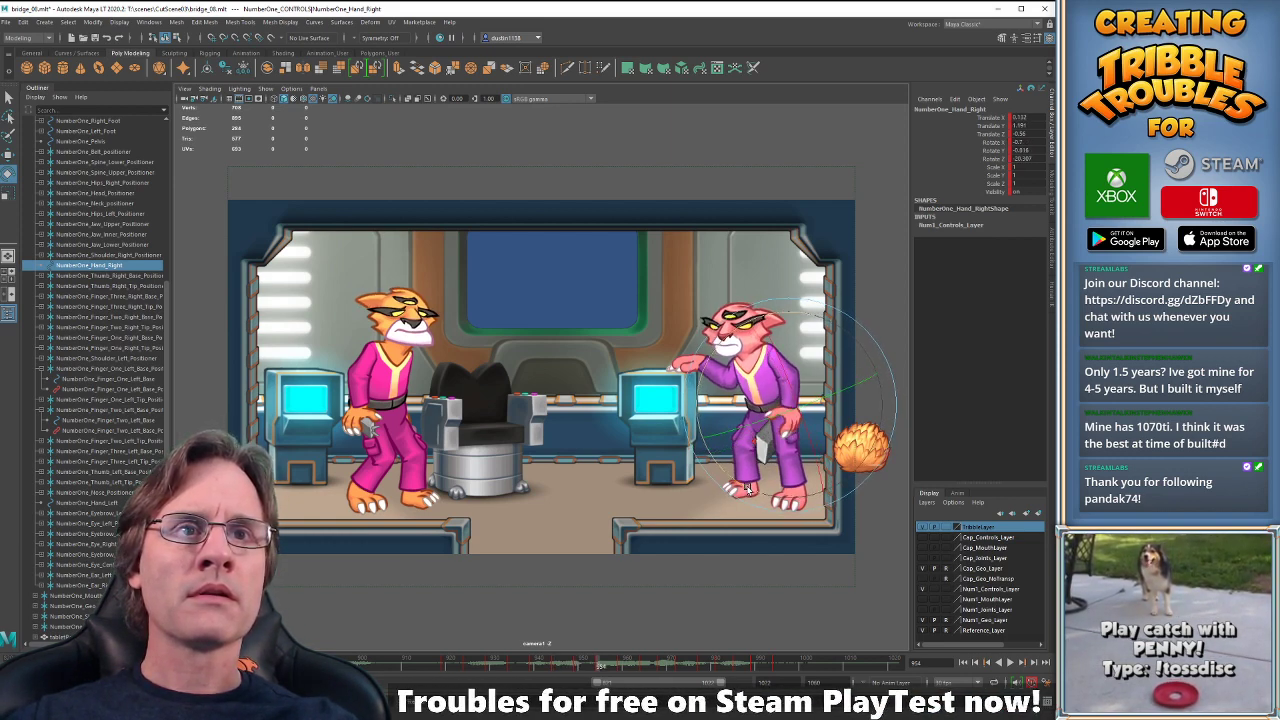
# - Lower the right hand at frame 954 to about 1.127 Y and compare it with the neighbouring key poses
pyautogui.press(',')
pyautogui.press(',')
pyautogui.press('.')
pyautogui.press('.')
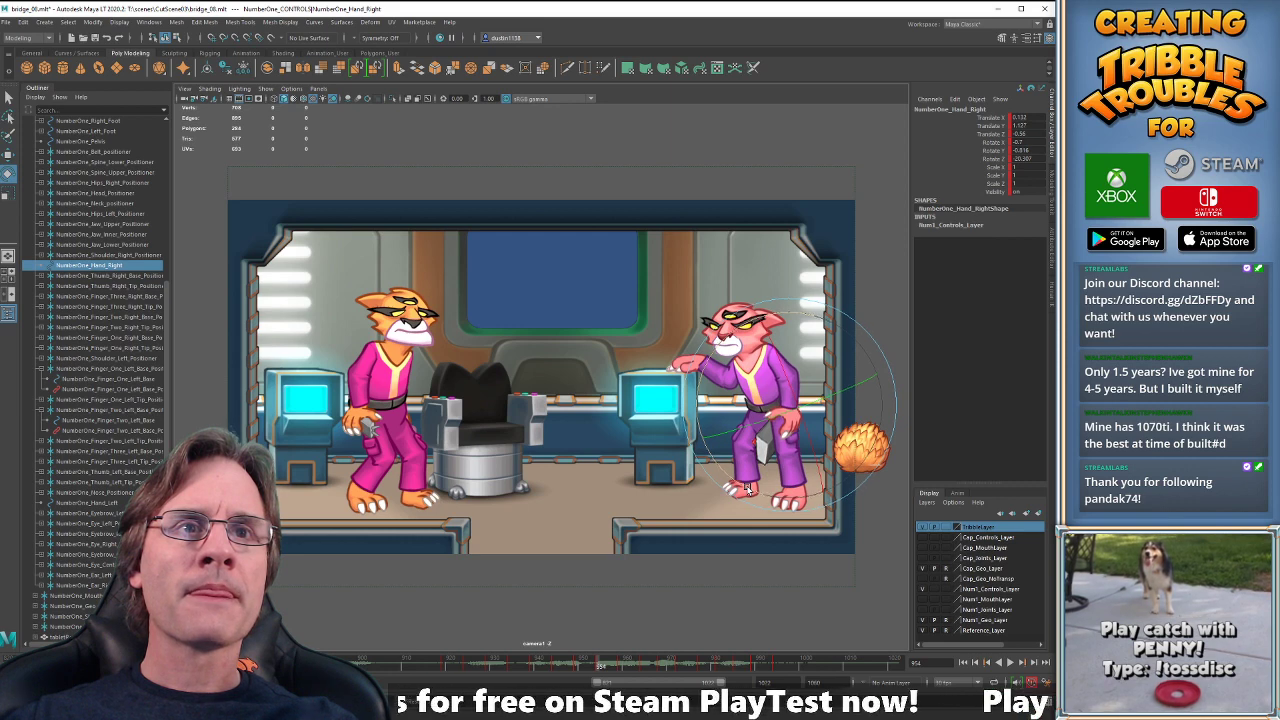
pyautogui.hotkey('ctrl', 'z')
pyautogui.press(',')
pyautogui.press(',')
pyautogui.press('.')
pyautogui.press('.')
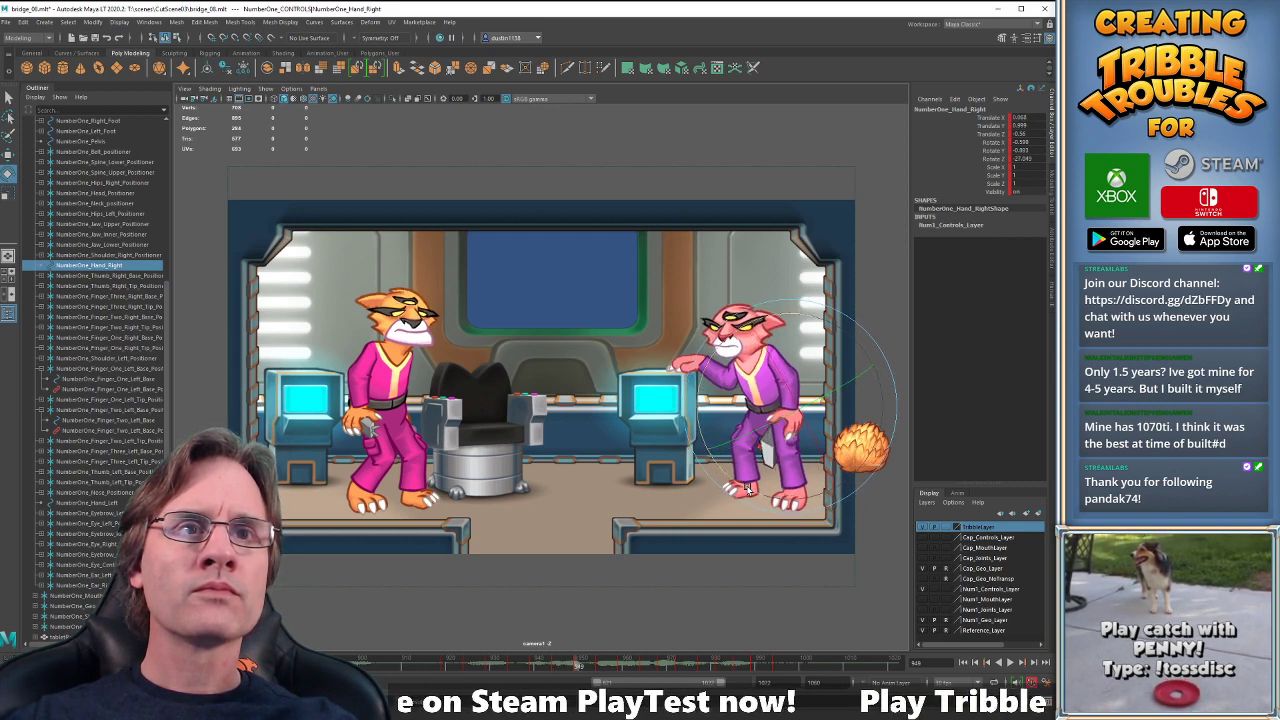
pyautogui.press(',')
pyautogui.press('.')
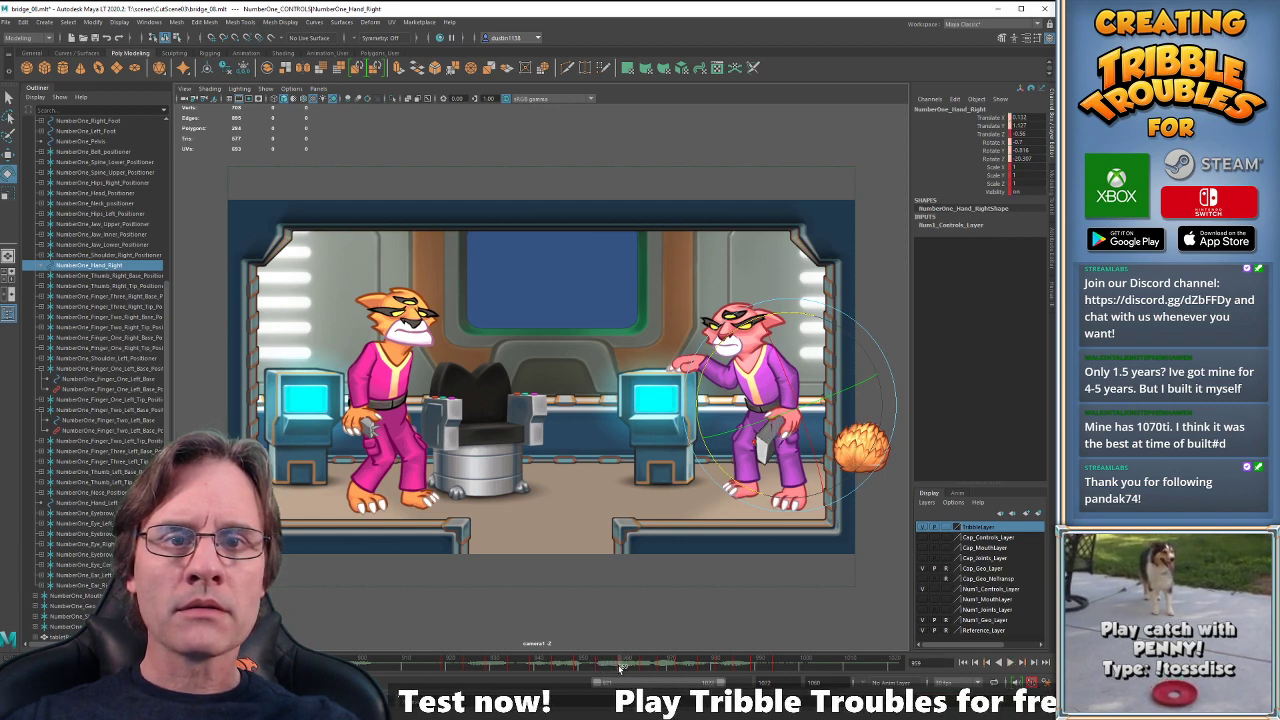
# - Key the copied right-hand pose at frame 959 and compare it with the preceding key pose
pyautogui.press('s')
pyautogui.press(',')
pyautogui.press('.')
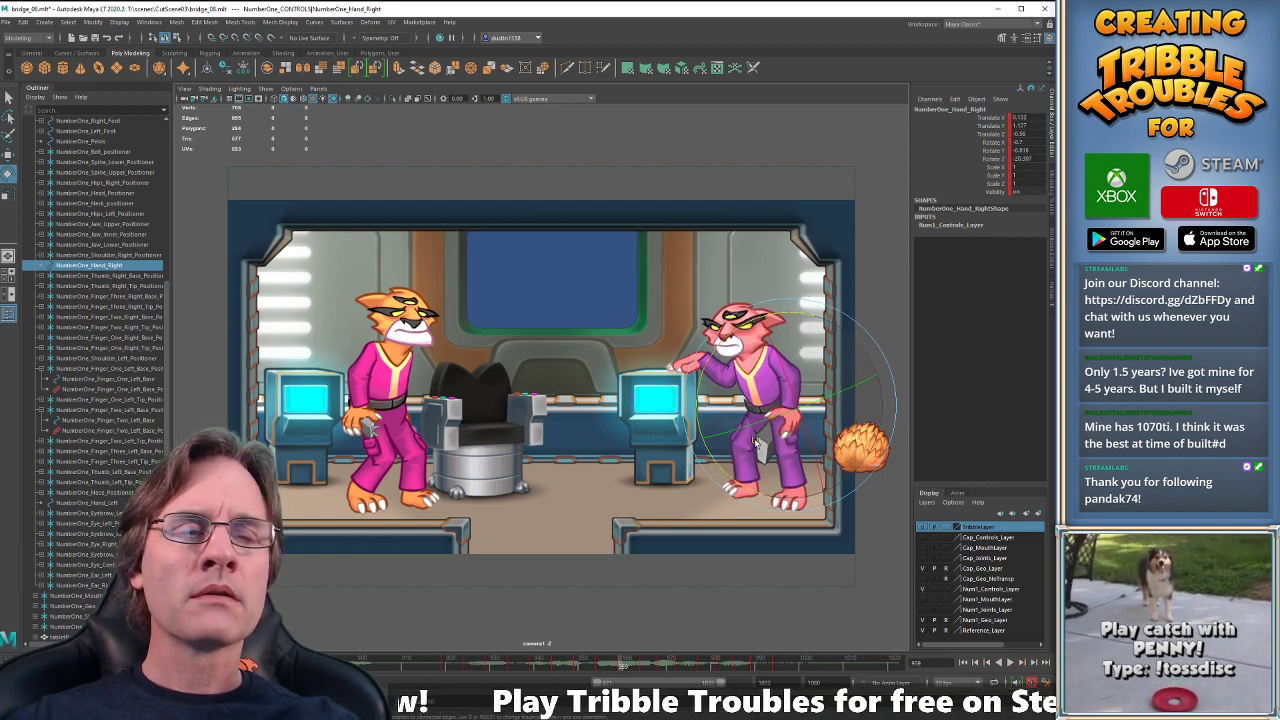
pyautogui.press(',')
pyautogui.press('.')
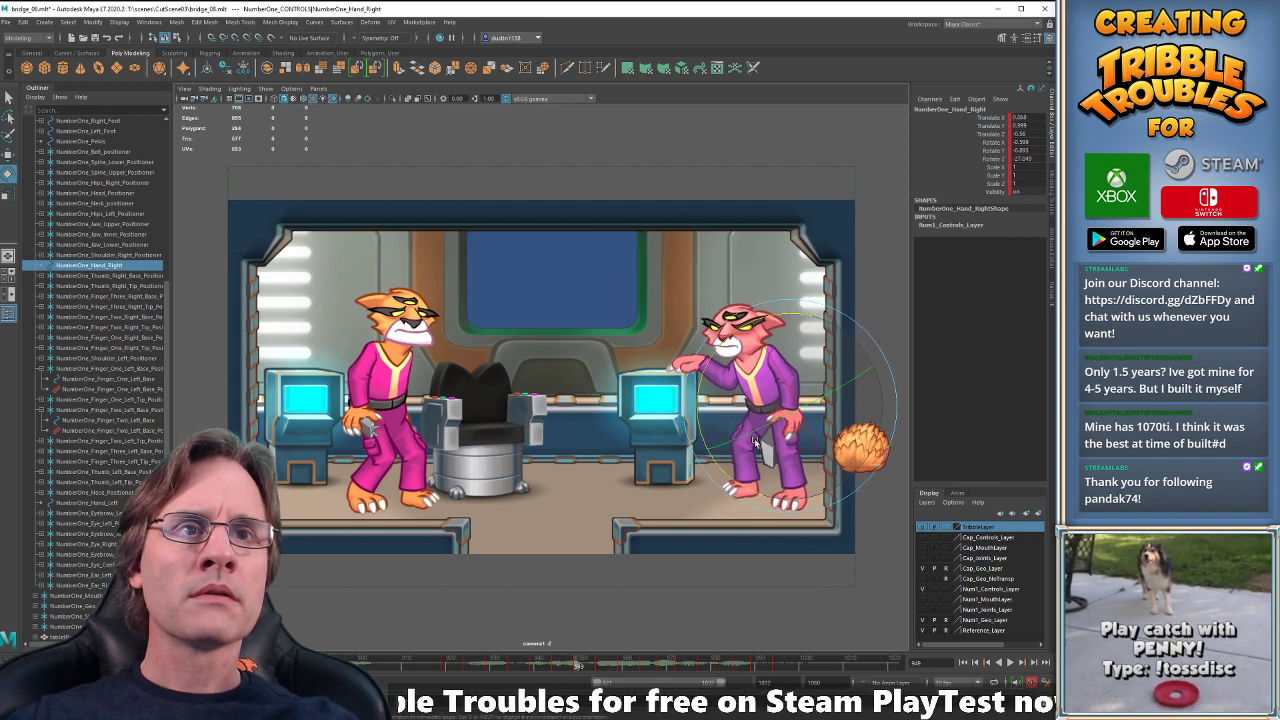
# - Raise the right hand to 1.255 Y at frame 954 and pose it at frame 959 at about 0.387 X, 1.51 Y and -15.6 degrees Z
pyautogui.press(',')
pyautogui.press('.')
pyautogui.press('.')
pyautogui.press('w')
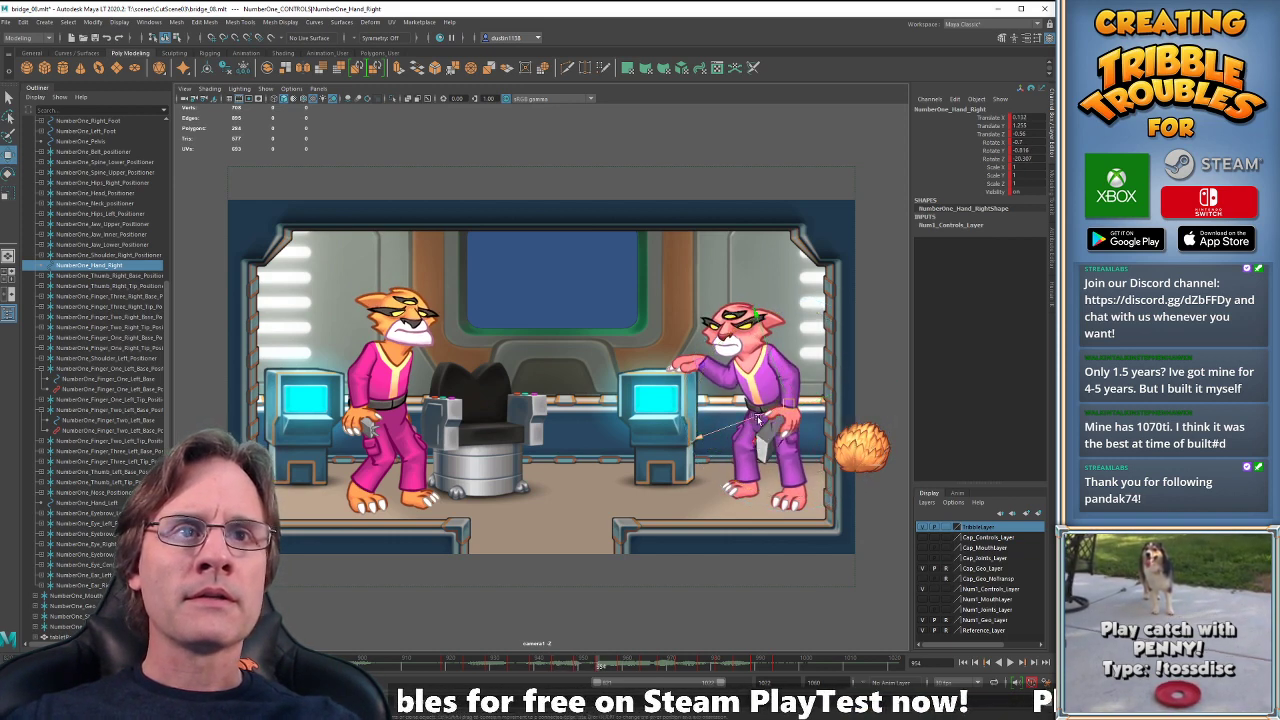
pyautogui.hotkey('alt', 'v')
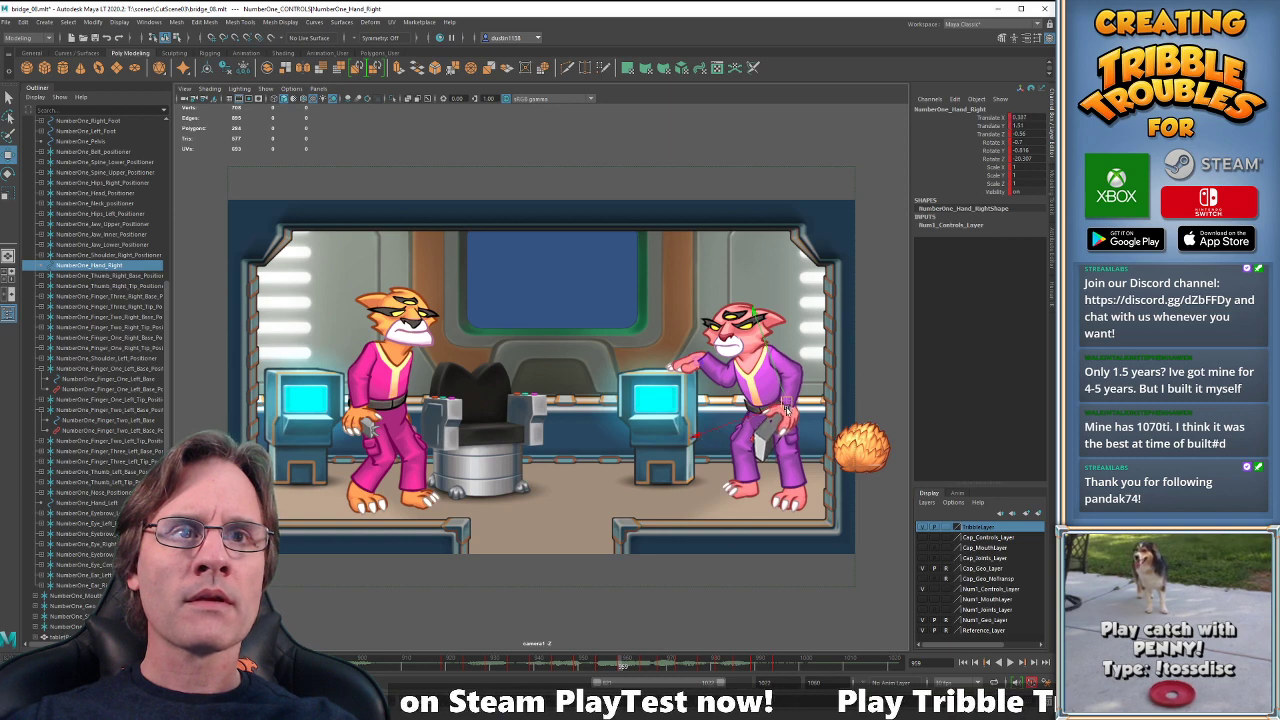
pyautogui.press('e')
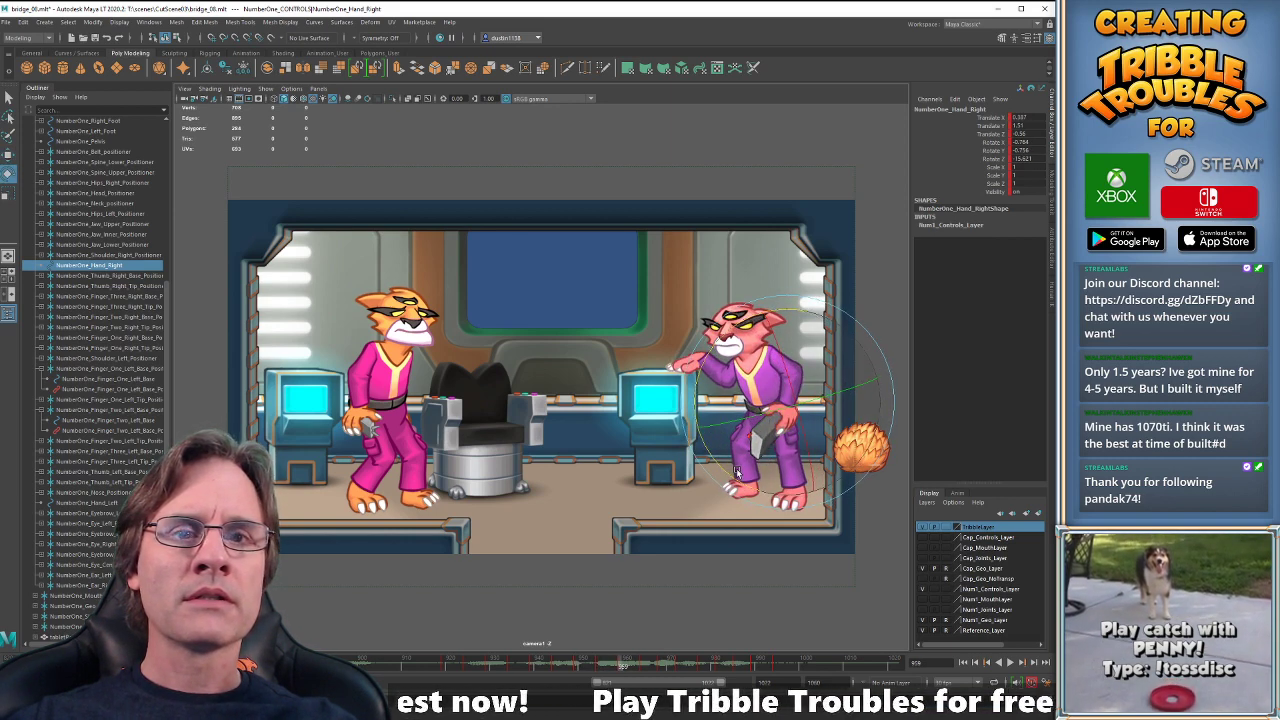
# - Copy the right-hand pose to frame 964 and adjust it to about 0.515 X, 1.638 Y and -10.6 degrees Z
pyautogui.moveTo(624, 666); pyautogui.dragTo(642, 670)
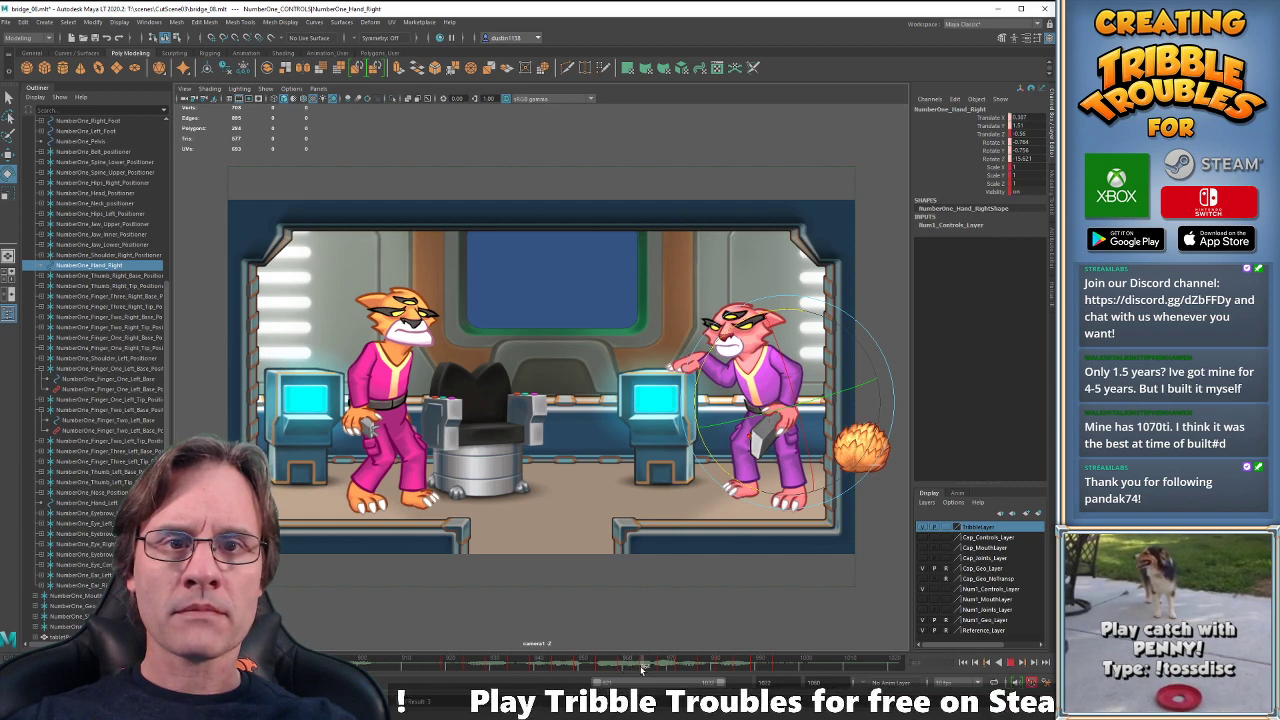
pyautogui.hotkey('alt', 'v')
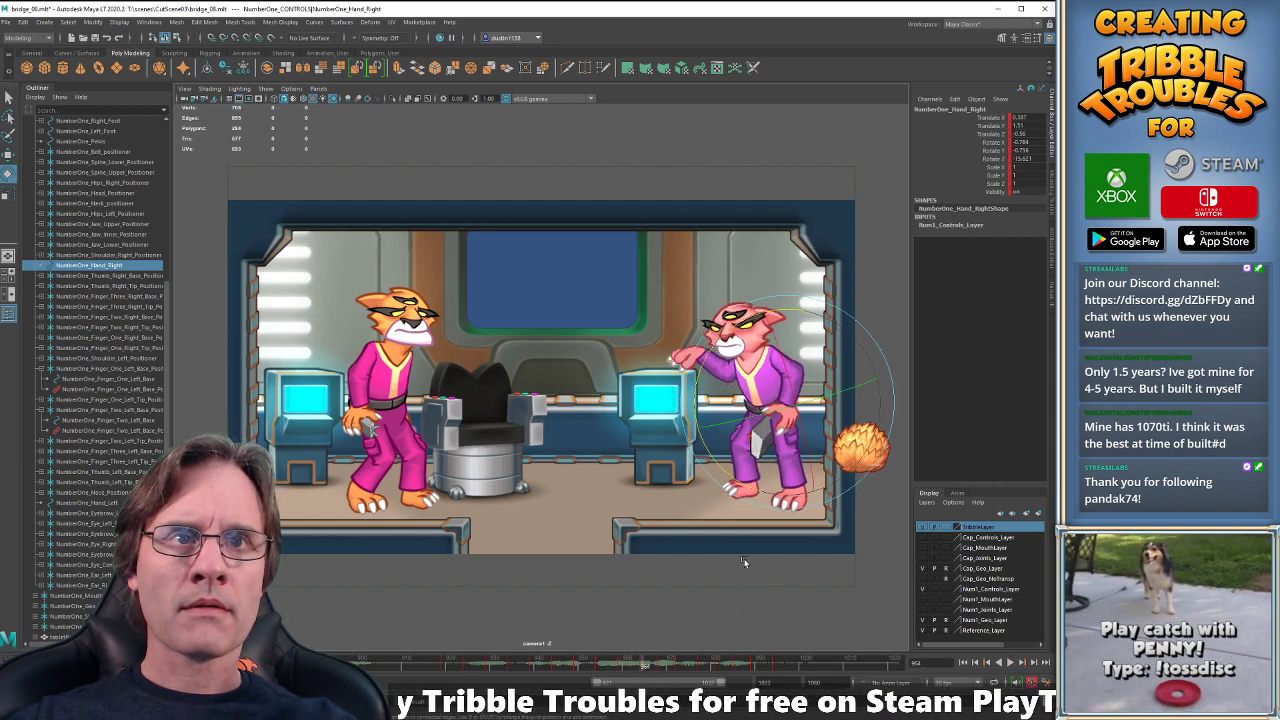
pyautogui.press('w')
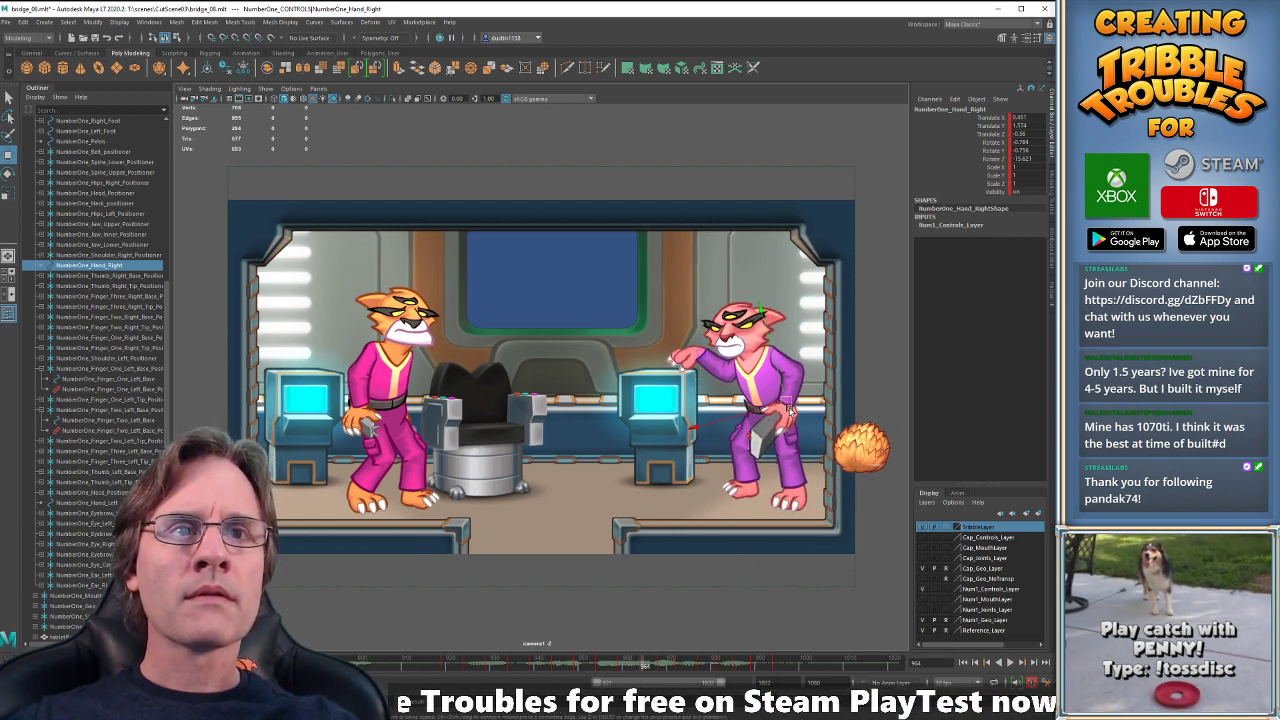
pyautogui.press('e')
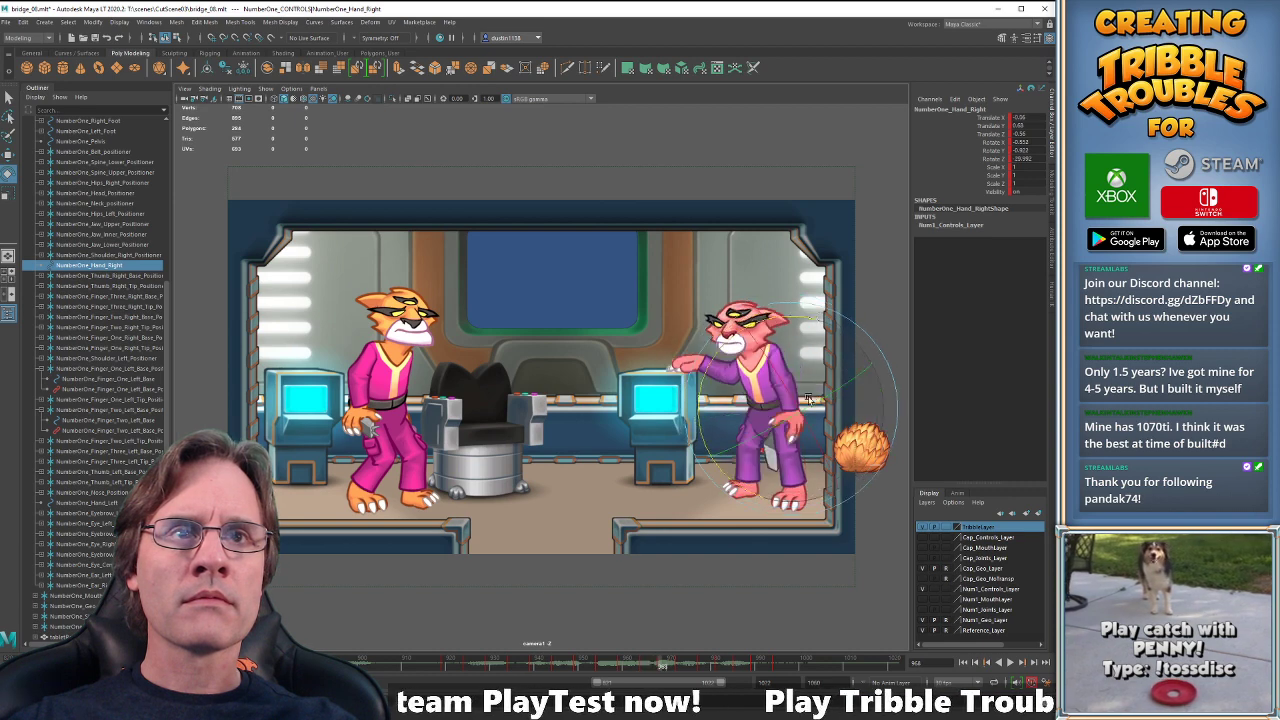
pyautogui.press('w')
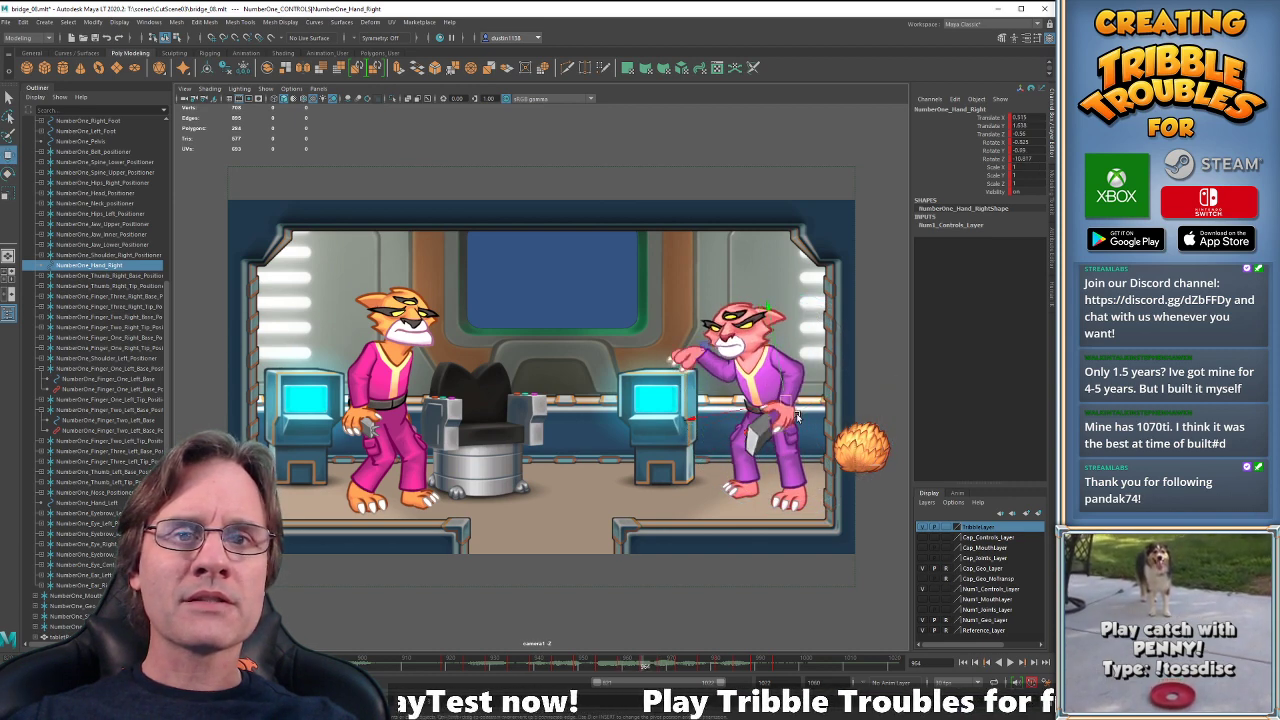
# - Pose the right-hand control at frame 968 at about 1.664 X, 1.255 Y and 0.5 degrees Z
pyautogui.moveTo(793, 412); pyautogui.dragTo(788, 405)
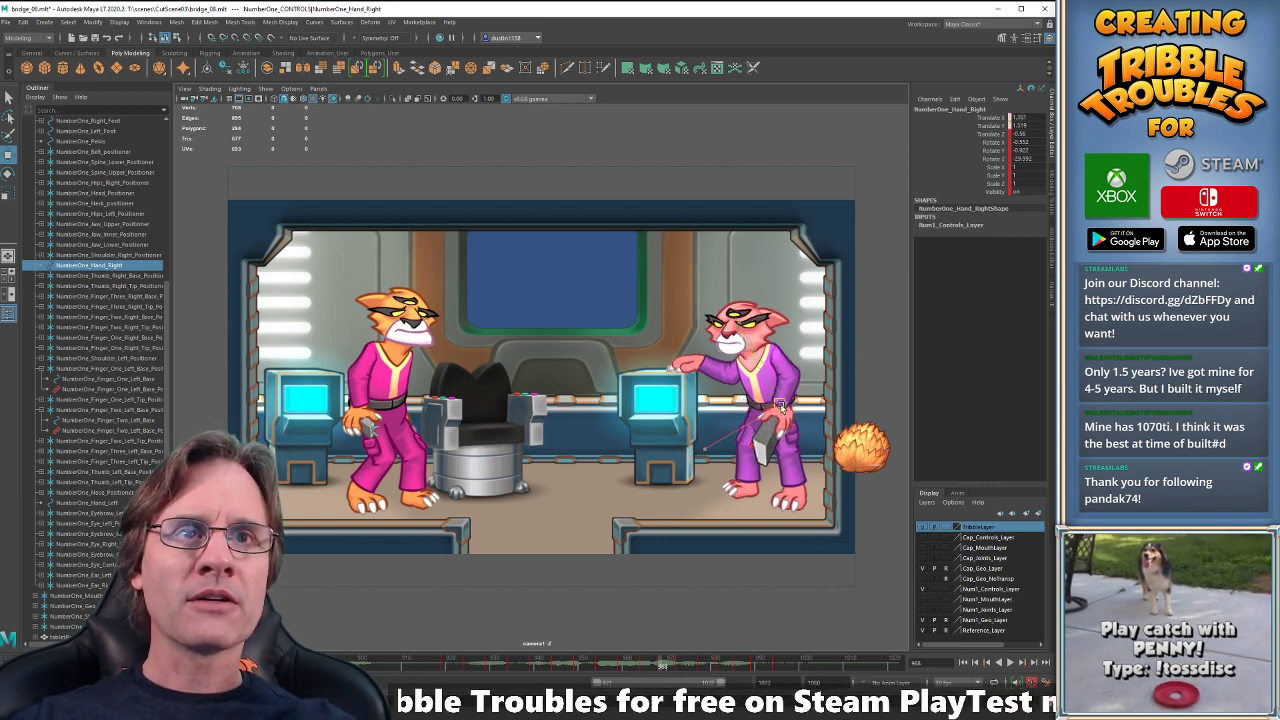
pyautogui.press('e')
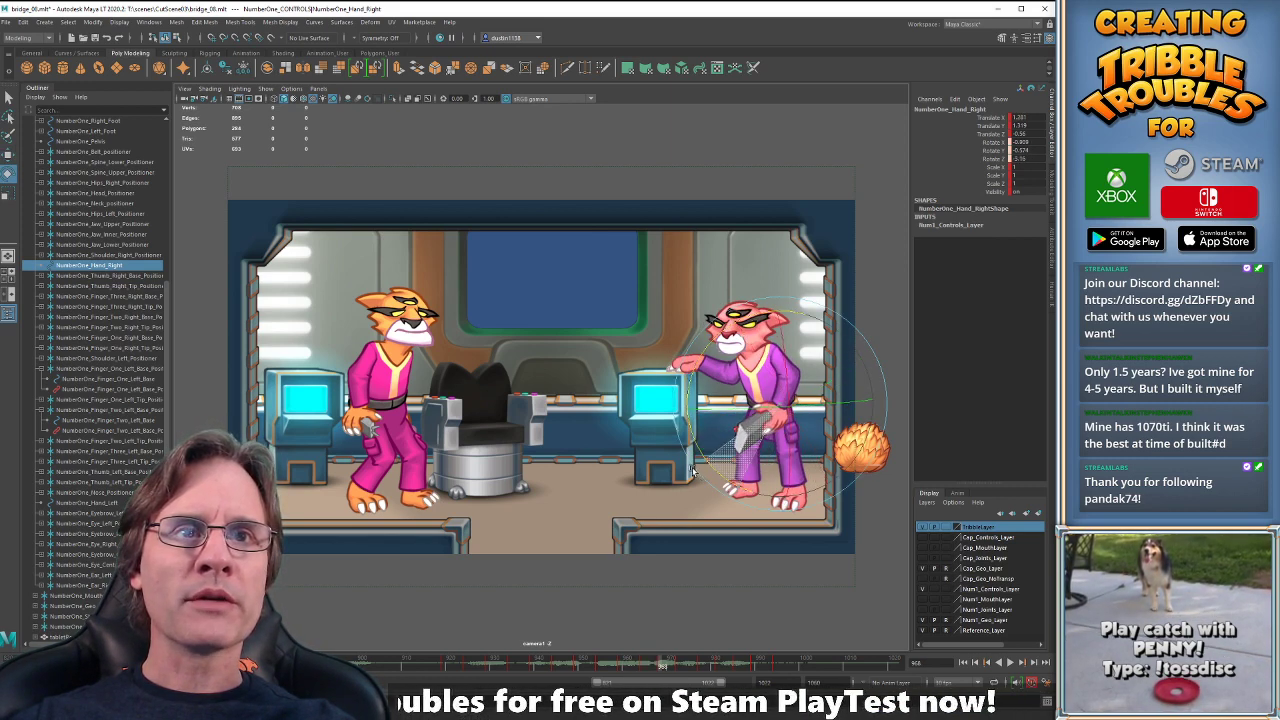
pyautogui.press(',')
pyautogui.press(',')
pyautogui.press('.')
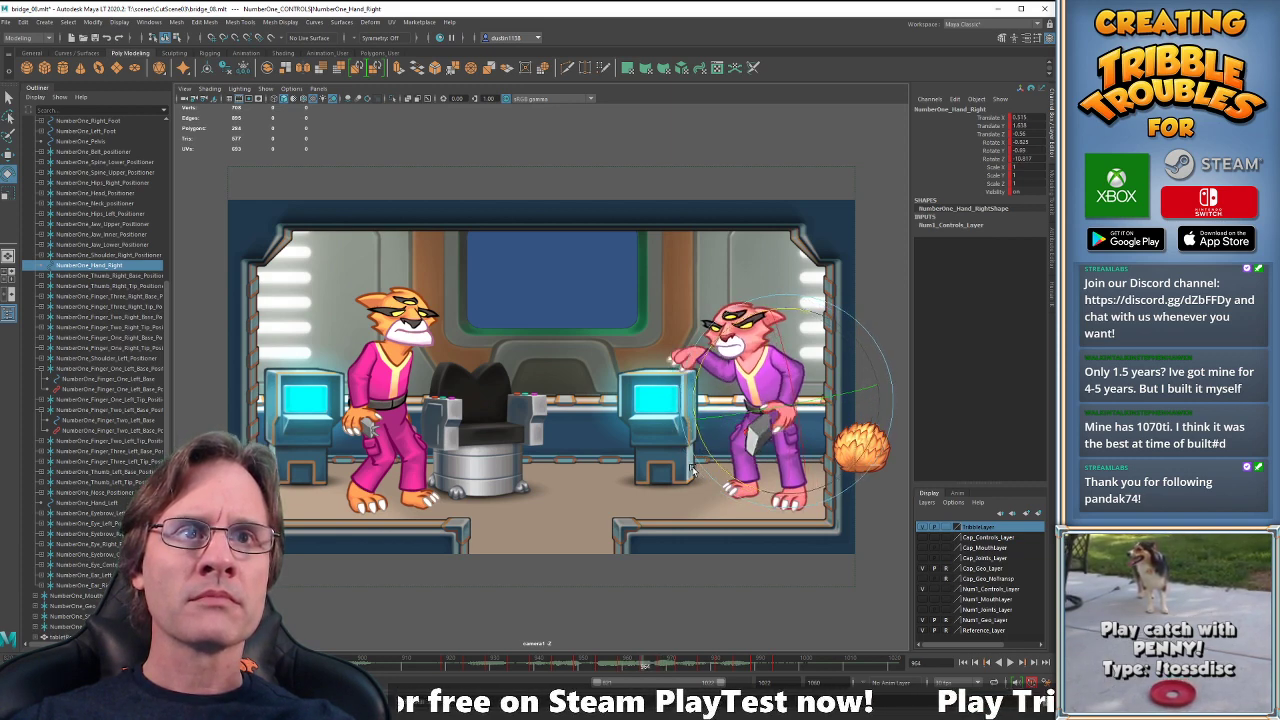
pyautogui.press('.')
pyautogui.moveTo(736, 454); pyautogui.dragTo(718, 448)
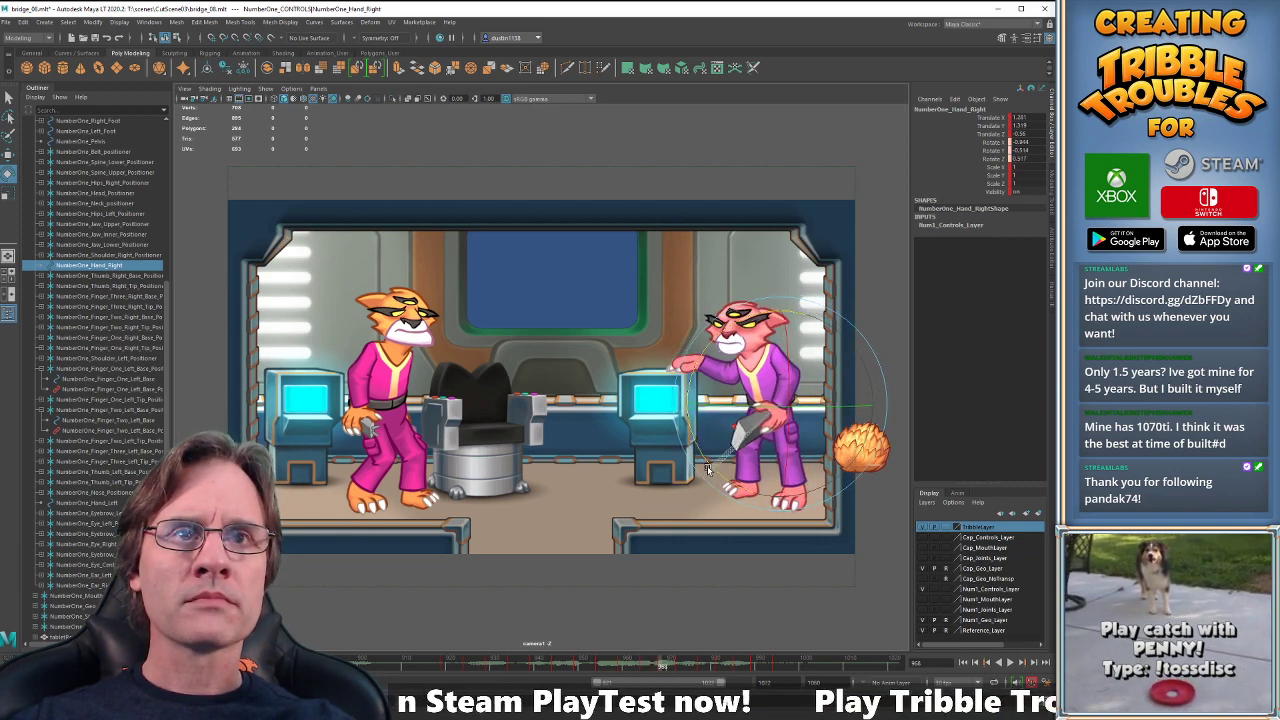
pyautogui.press('w')
pyautogui.moveTo(779, 410); pyautogui.dragTo(775, 408)
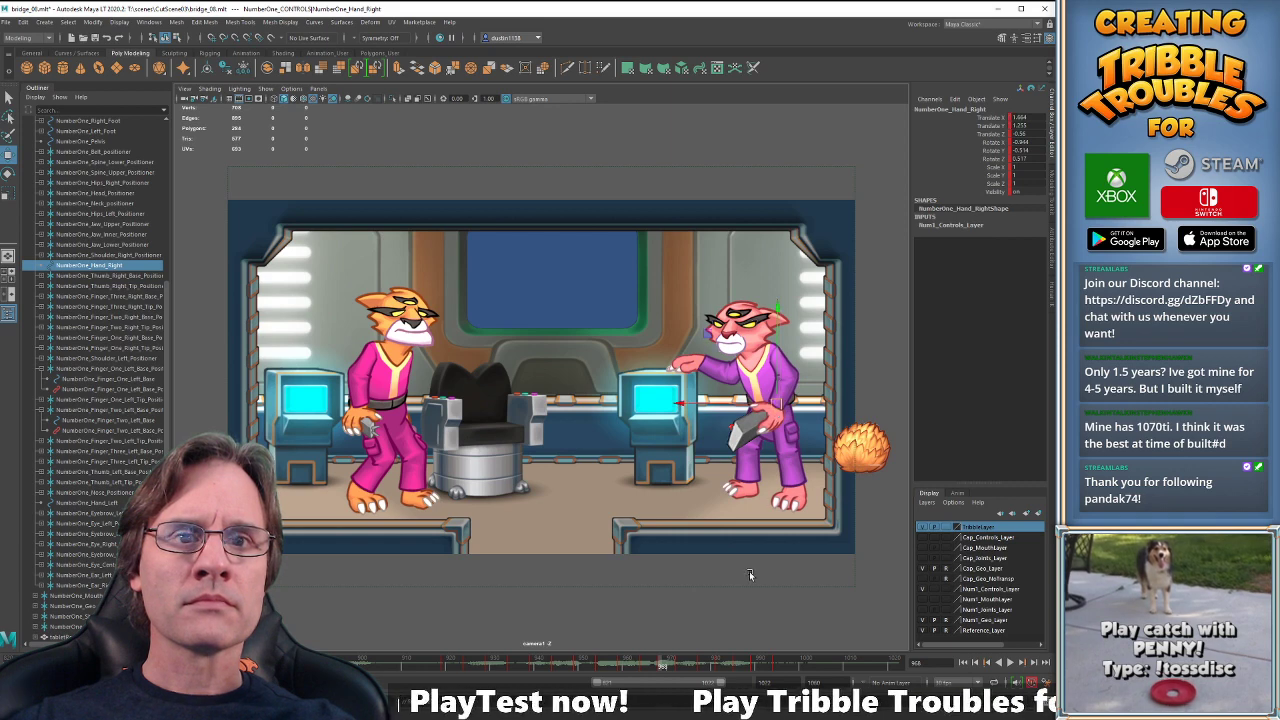
# - Pose the right-hand control at frame 972 at about 2.941 X, 1.638 Y and 31.2 degrees Z
pyautogui.click(679, 665)
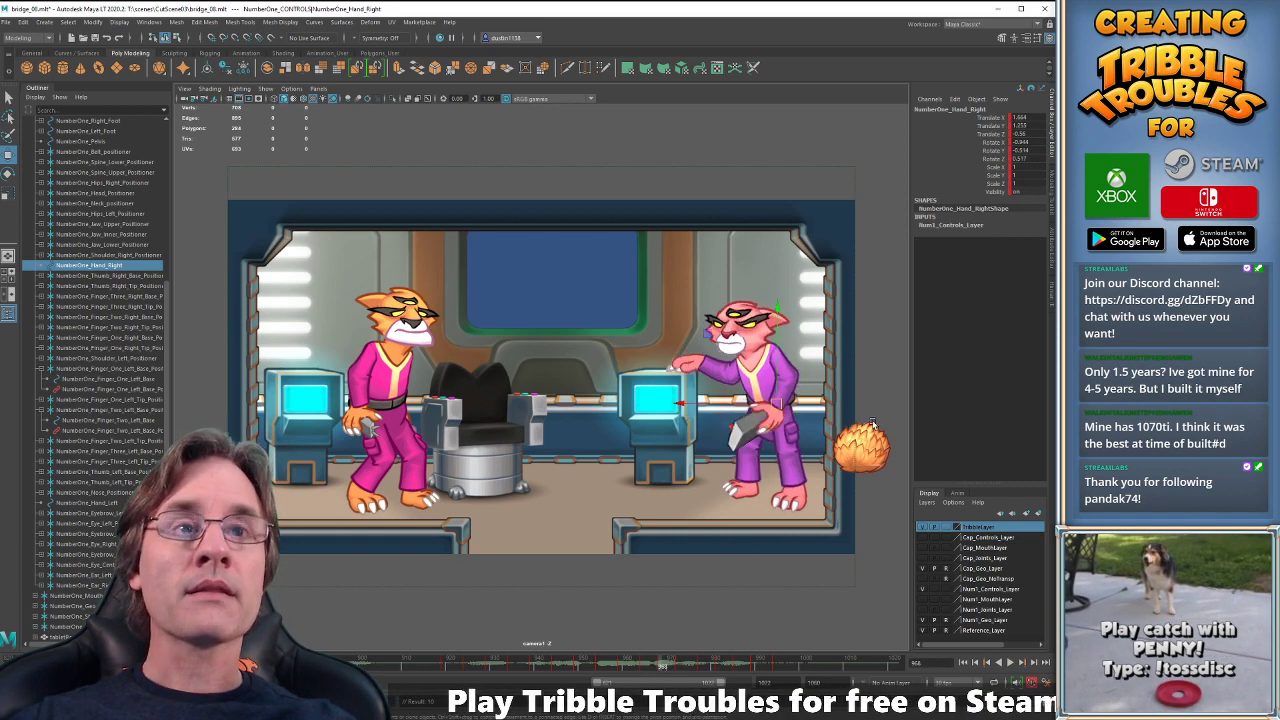
pyautogui.moveTo(778, 406); pyautogui.dragTo(768, 403)
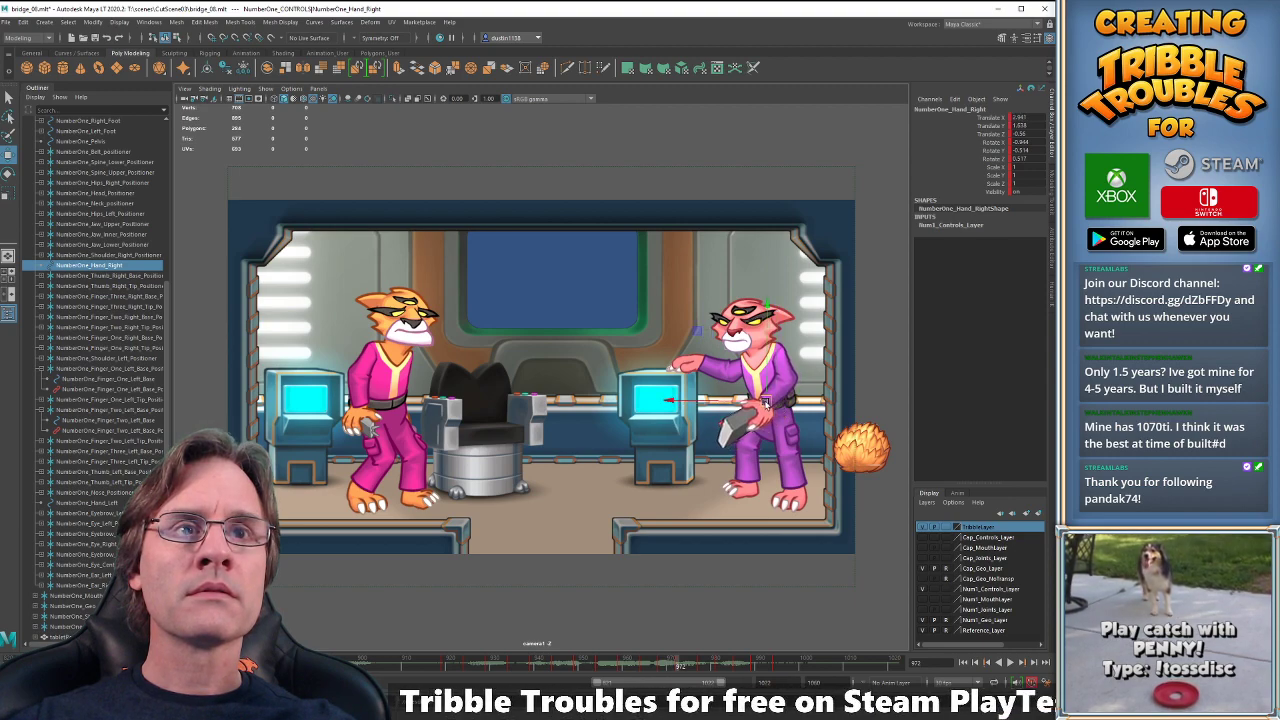
pyautogui.press('e')
pyautogui.press(',')
pyautogui.press('.')
pyautogui.press(',')
pyautogui.press('.')
pyautogui.moveTo(700, 470); pyautogui.dragTo(689, 452)
pyautogui.press(',')
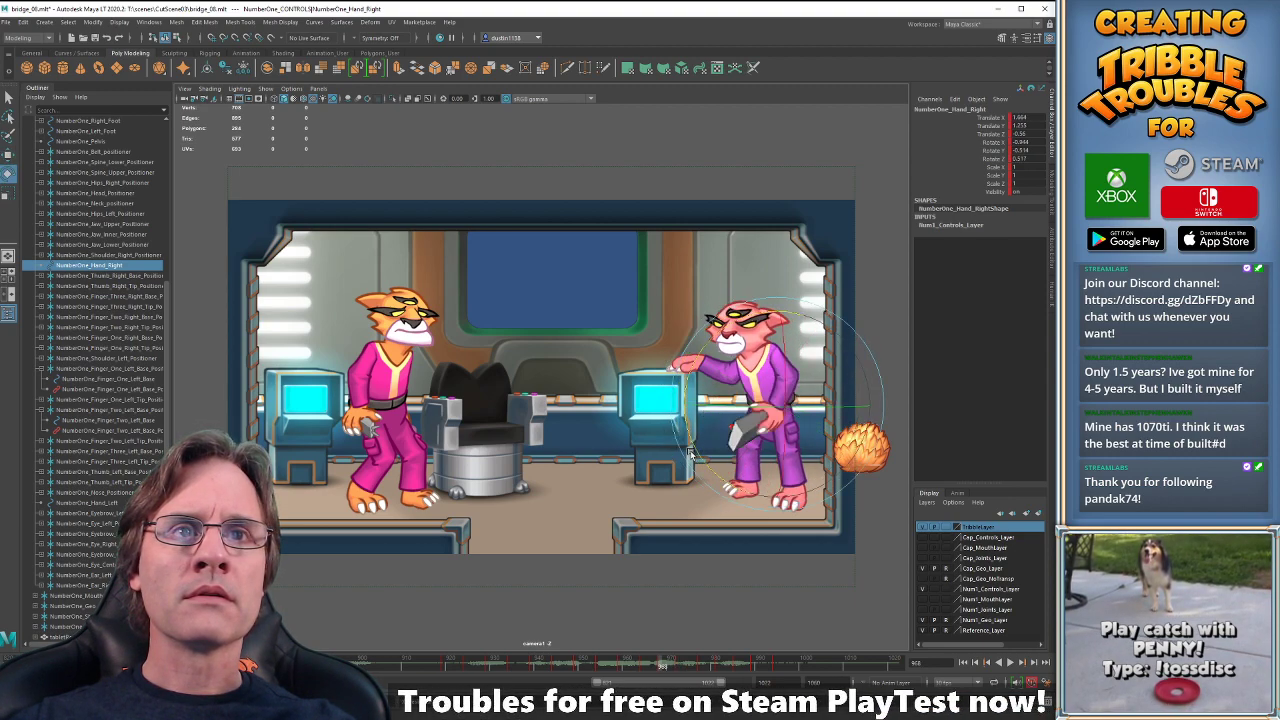
# - Step through the key poses leading up to frame 972 to examine the right hand's swing
pyautogui.press(',')
pyautogui.press(',')
pyautogui.press('.')
pyautogui.press('.')
pyautogui.press('.')
pyautogui.press('.')
pyautogui.press('.')
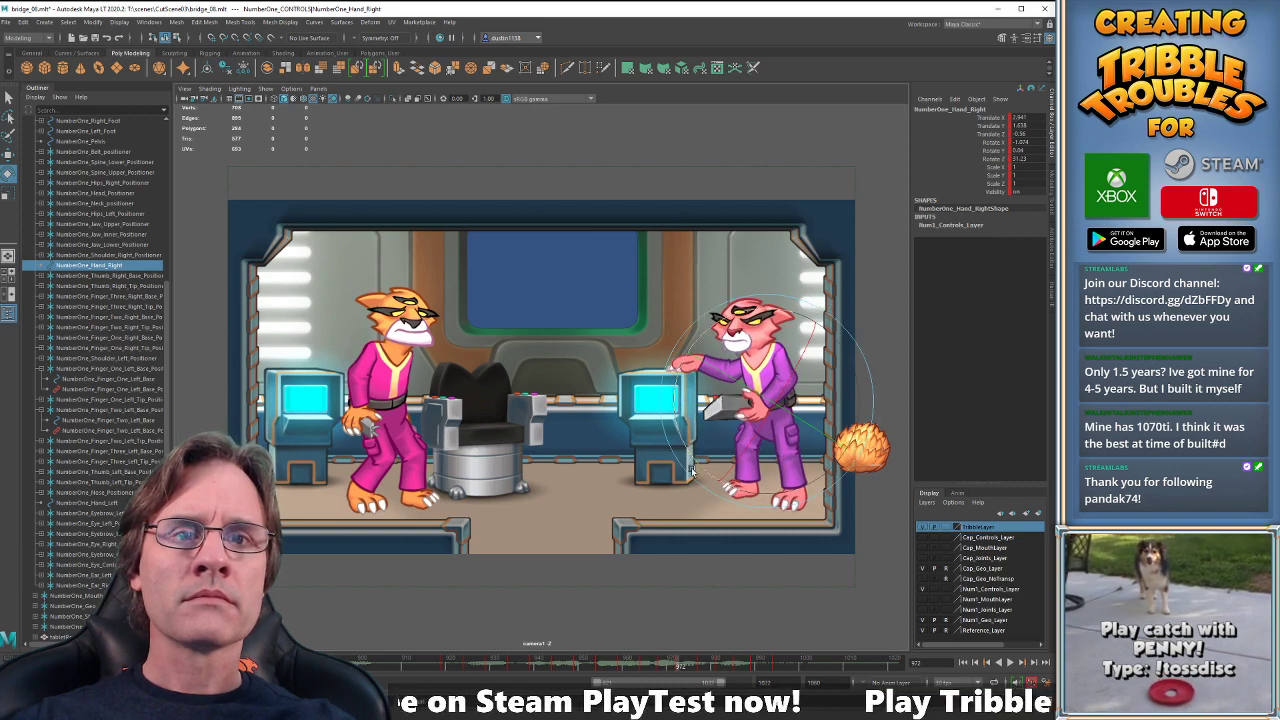
pyautogui.press(',')
pyautogui.press('.')
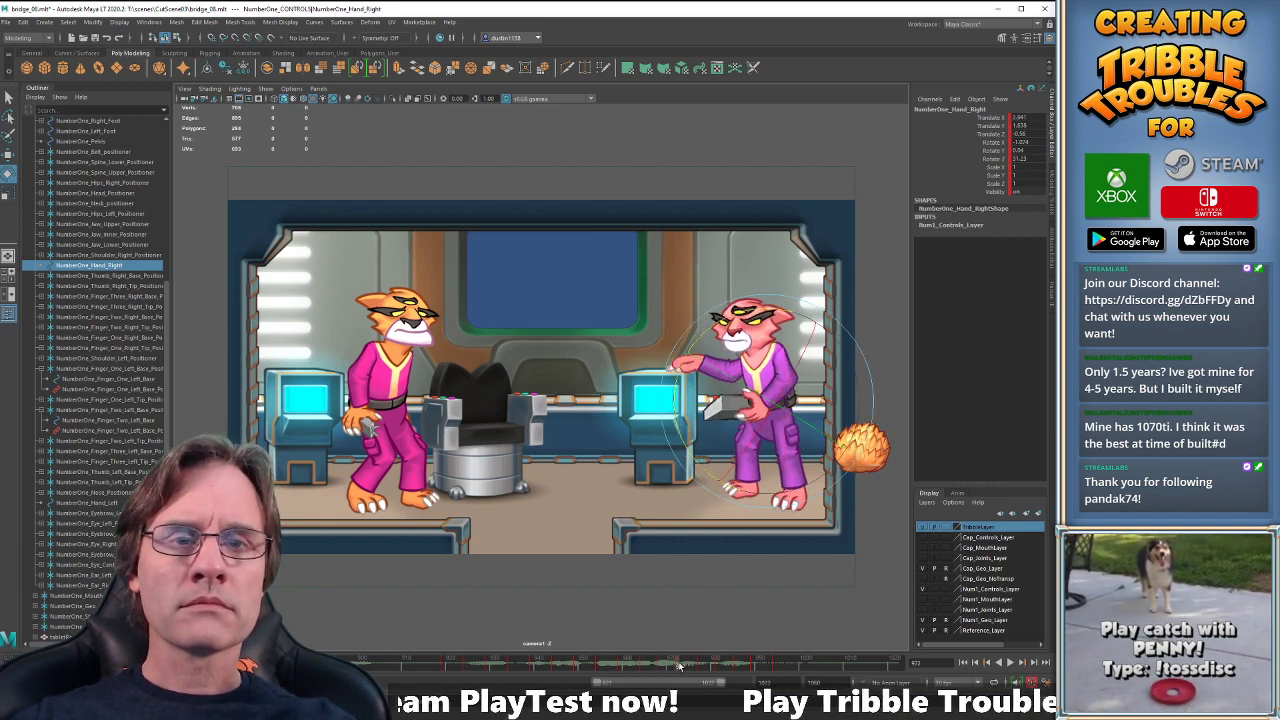
# - Copy the frame 972 right-hand pose to frame 977, shift it and rotate it to about 37 degrees Z
pyautogui.press('.')
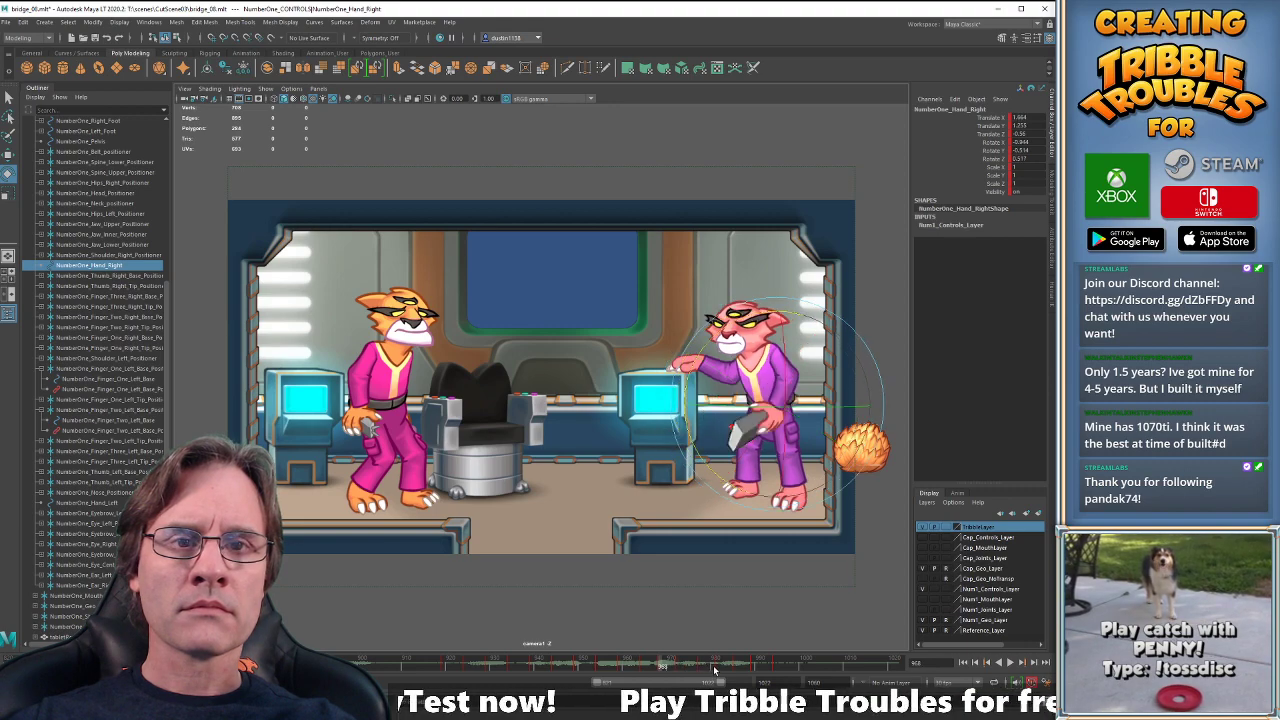
pyautogui.press(',')
pyautogui.press(',')
pyautogui.press('.')
pyautogui.press('w')
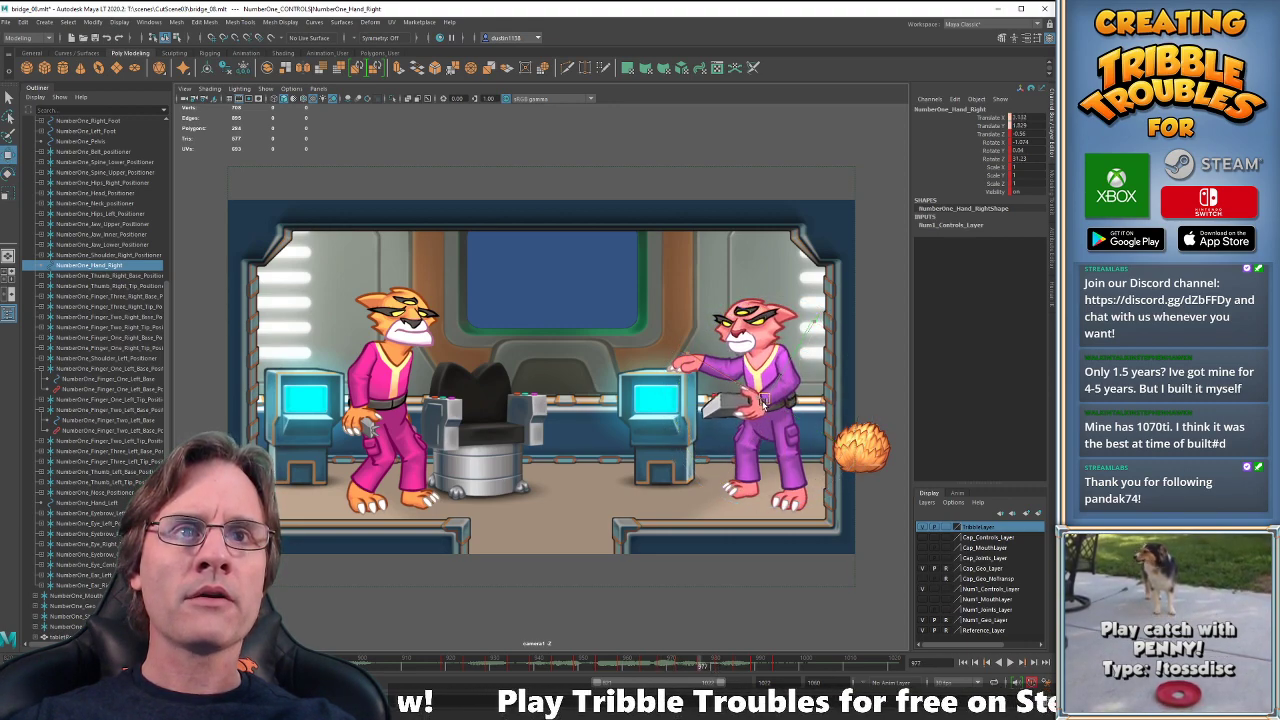
pyautogui.press('e')
pyautogui.press(',')
pyautogui.press('.')
pyautogui.press(',')
pyautogui.press('.')
pyautogui.moveTo(694, 450); pyautogui.dragTo(694, 448)
pyautogui.press(',')
pyautogui.press('.')
pyautogui.press(',')
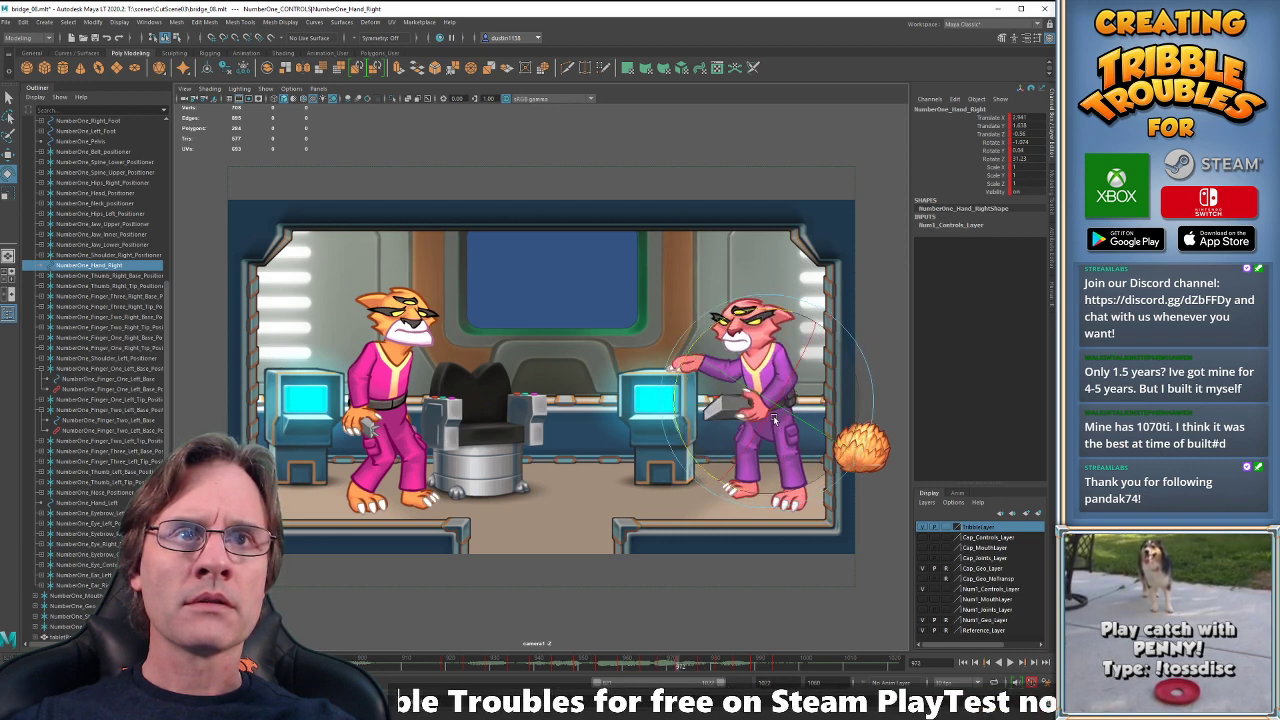
# - Move the right-hand control at frame 977 to about 4.345 X and 2.148 Y
pyautogui.press('.')
pyautogui.press('.')
pyautogui.press(',')
pyautogui.press('w')
pyautogui.moveTo(766, 402); pyautogui.dragTo(757, 400)
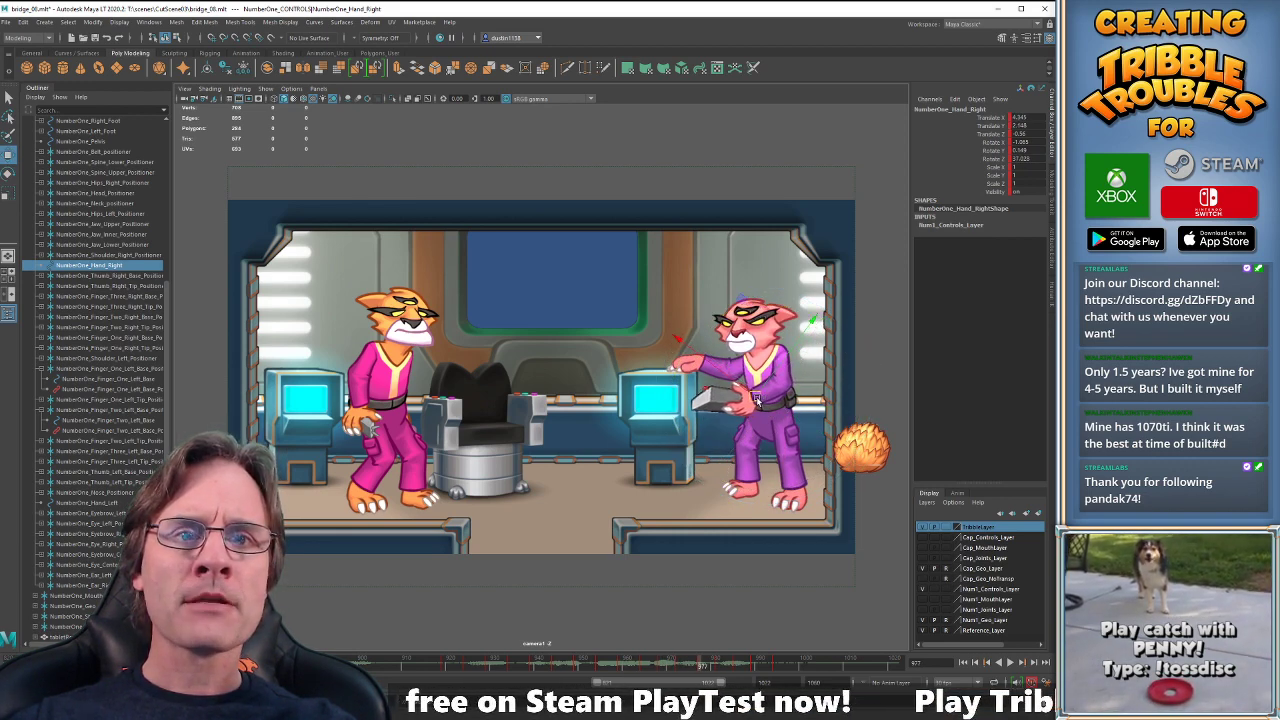
# - Compare the neighbouring key poses and move the right-hand control at frame 968 to about 2.047 X
pyautogui.press(',')
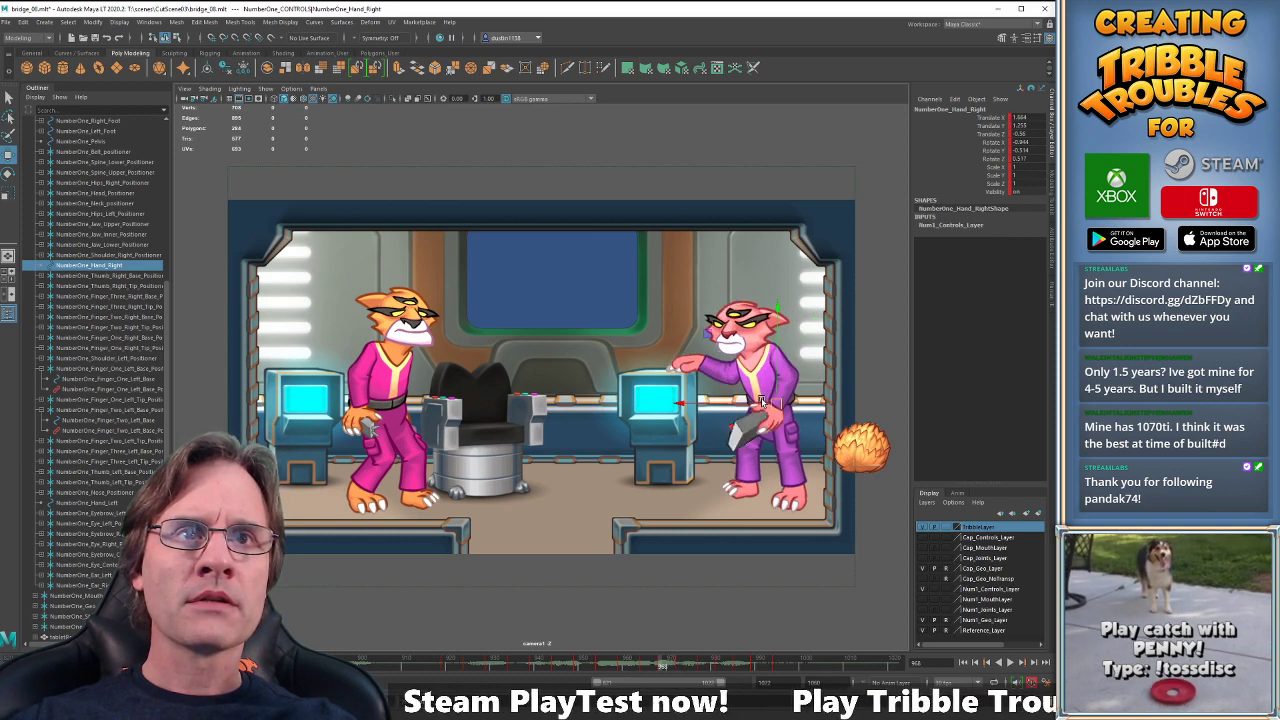
pyautogui.press(',')
pyautogui.press('.')
pyautogui.press(',')
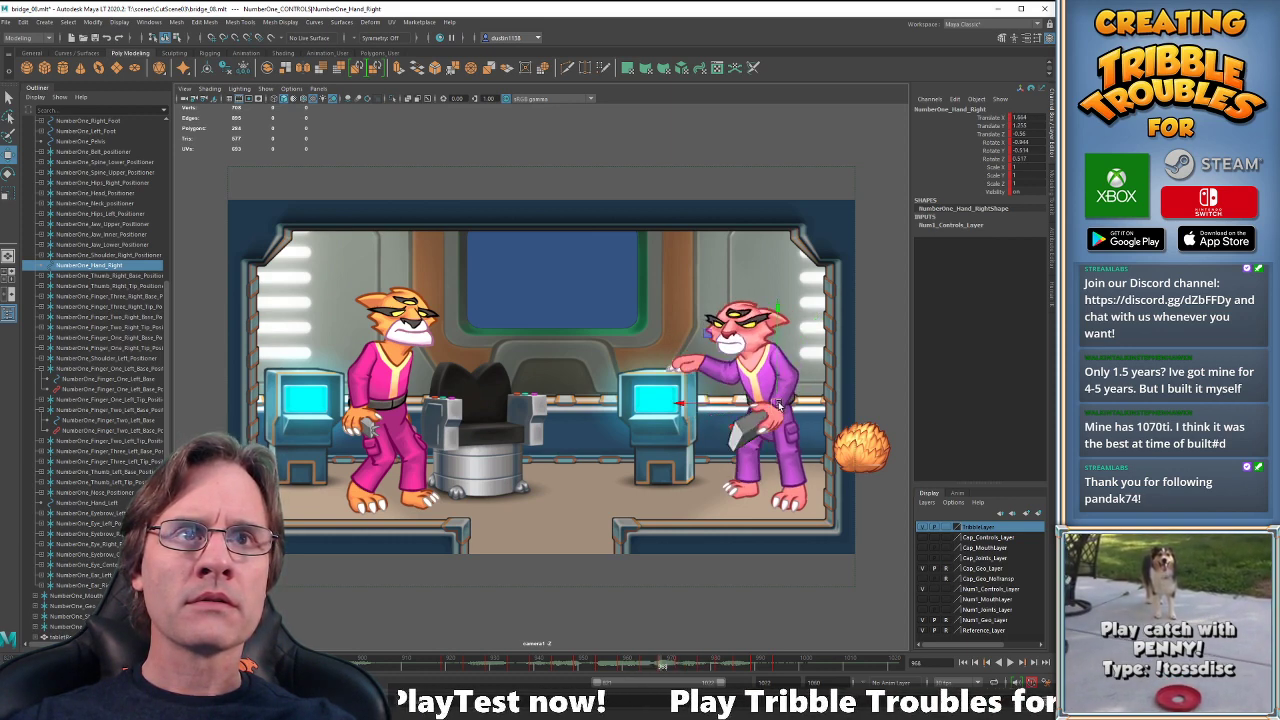
pyautogui.moveTo(780, 405); pyautogui.dragTo(776, 404)
pyautogui.press('.')
pyautogui.press('.')
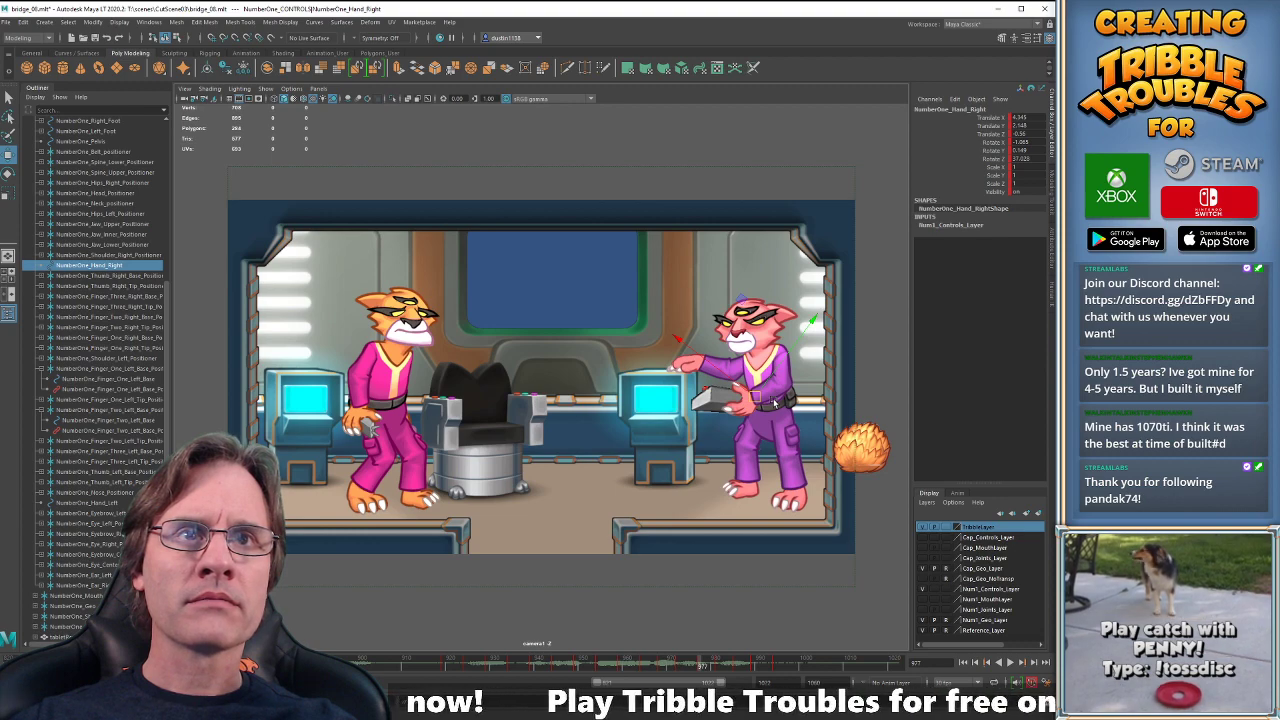
# - Rotate the right-hand control at frame 977 to about 40.7 degrees Z, checking it against the frame 972 pose
pyautogui.press('e')
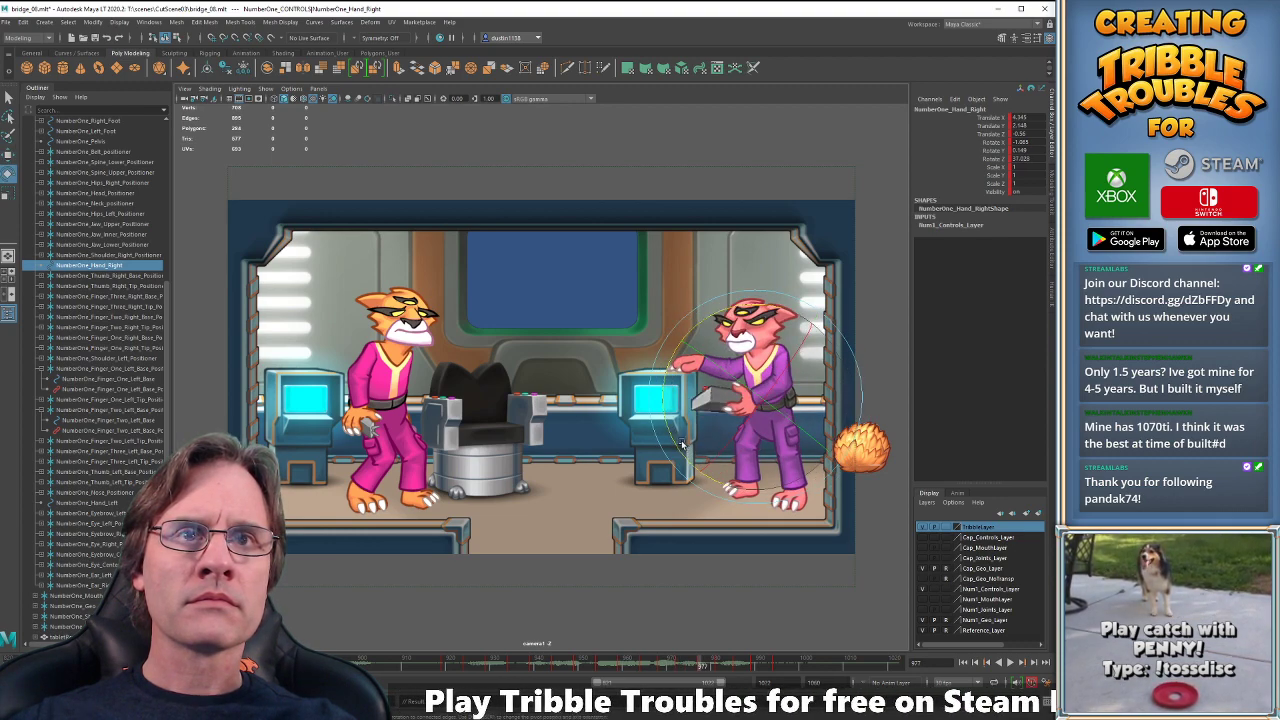
pyautogui.moveTo(680, 445); pyautogui.dragTo(674, 434)
pyautogui.press('.')
pyautogui.press(',')
pyautogui.press(',')
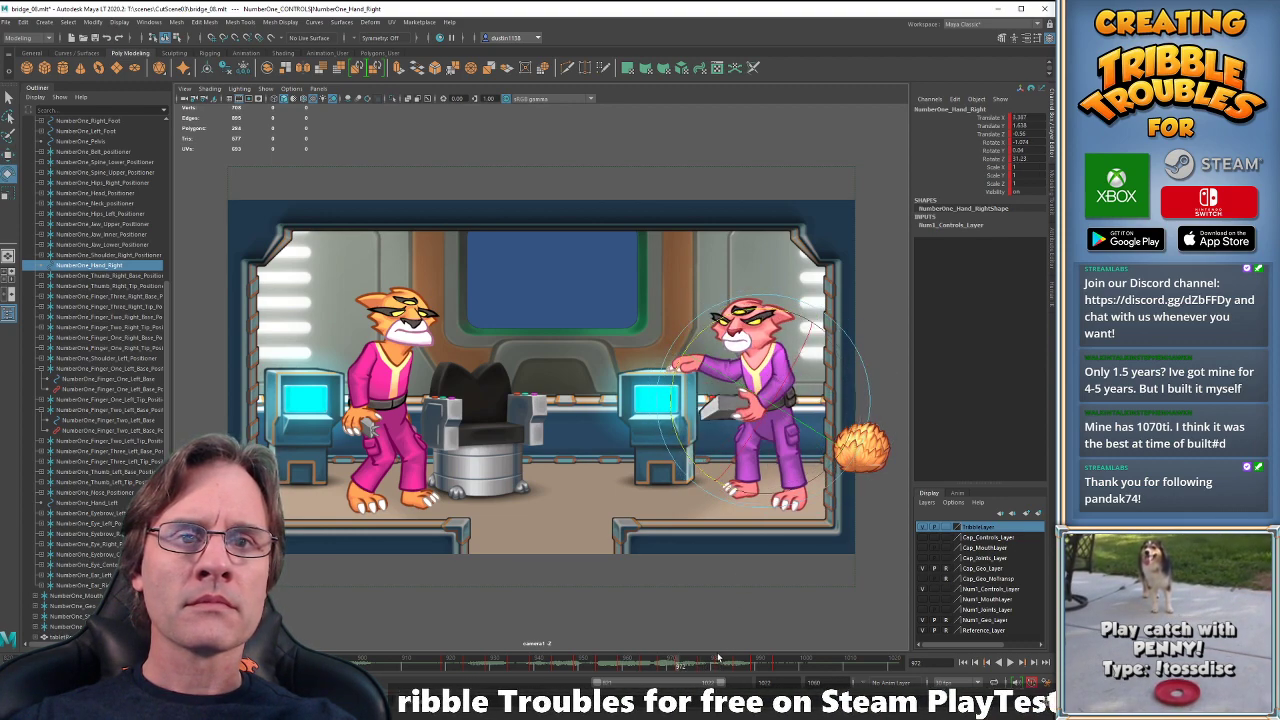
pyautogui.press('.')
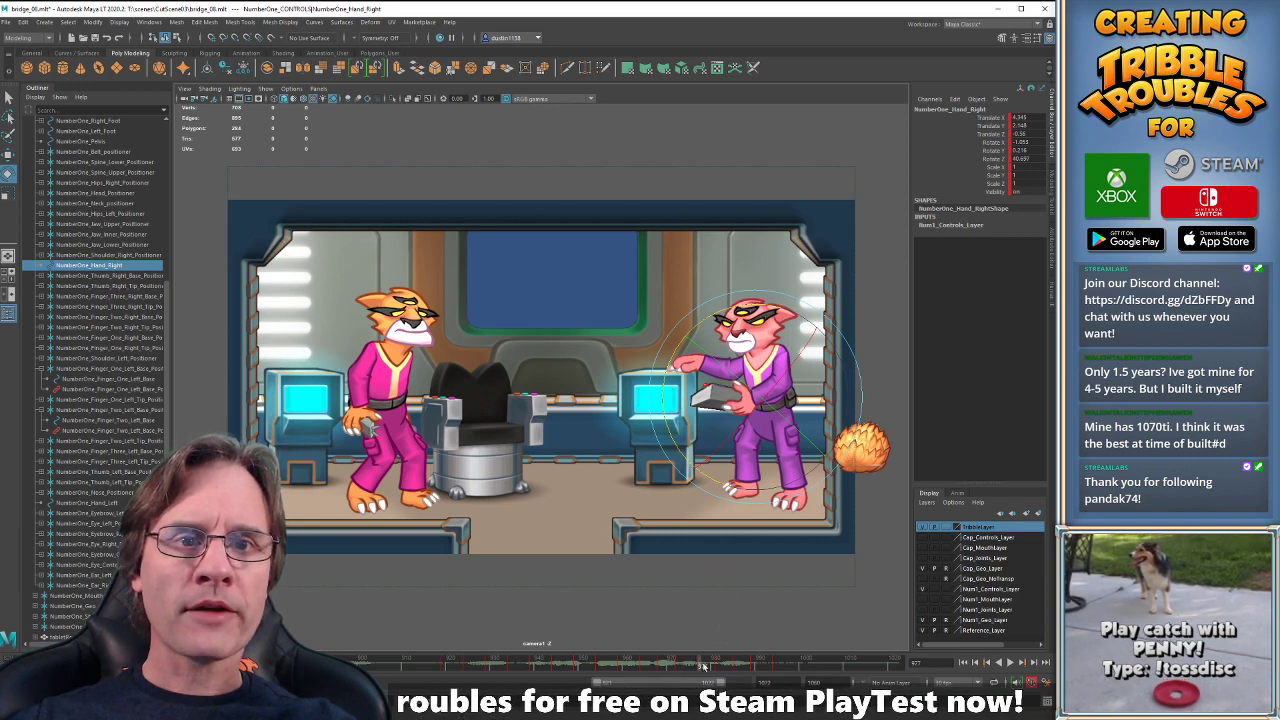
# - Copy the frame 977 right-hand pose to frame 981, rotate it to about 43.4 degrees Z and check the surrounding key poses
pyautogui.moveTo(703, 664); pyautogui.dragTo(714, 666)
pyautogui.press(',')
pyautogui.press(',')
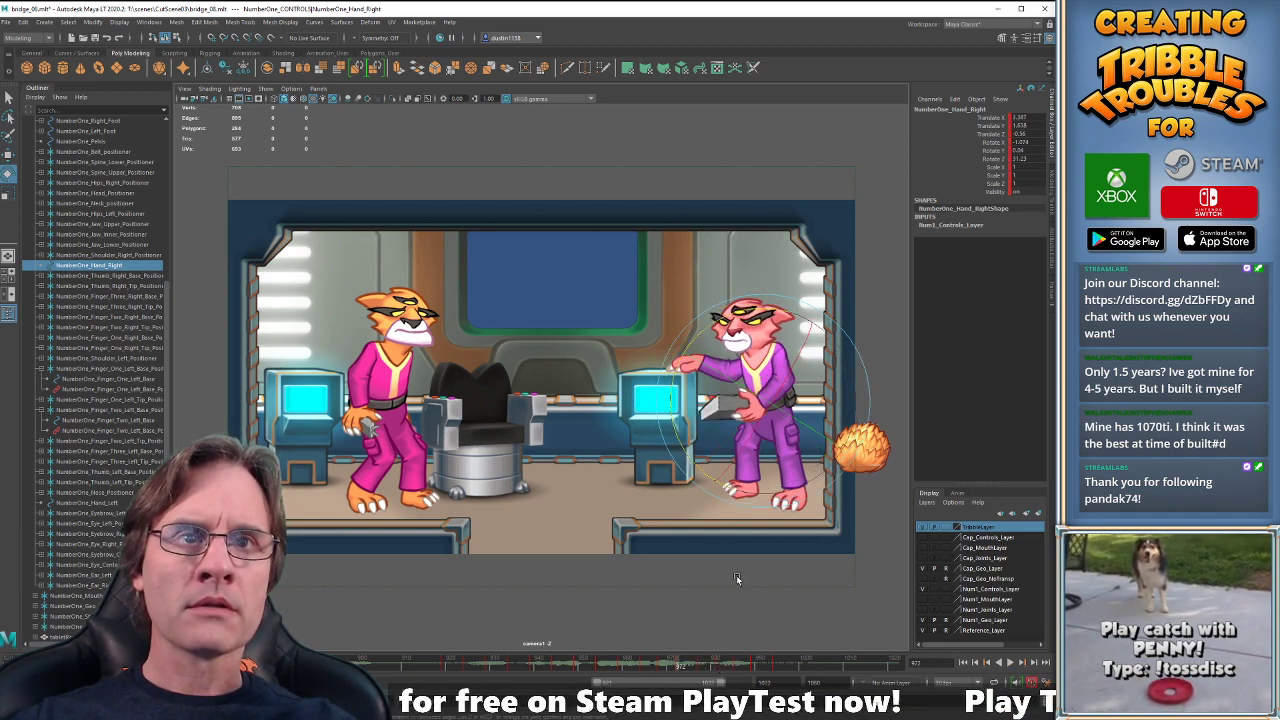
pyautogui.press('.')
pyautogui.press('.')
pyautogui.press('.')
pyautogui.press(',')
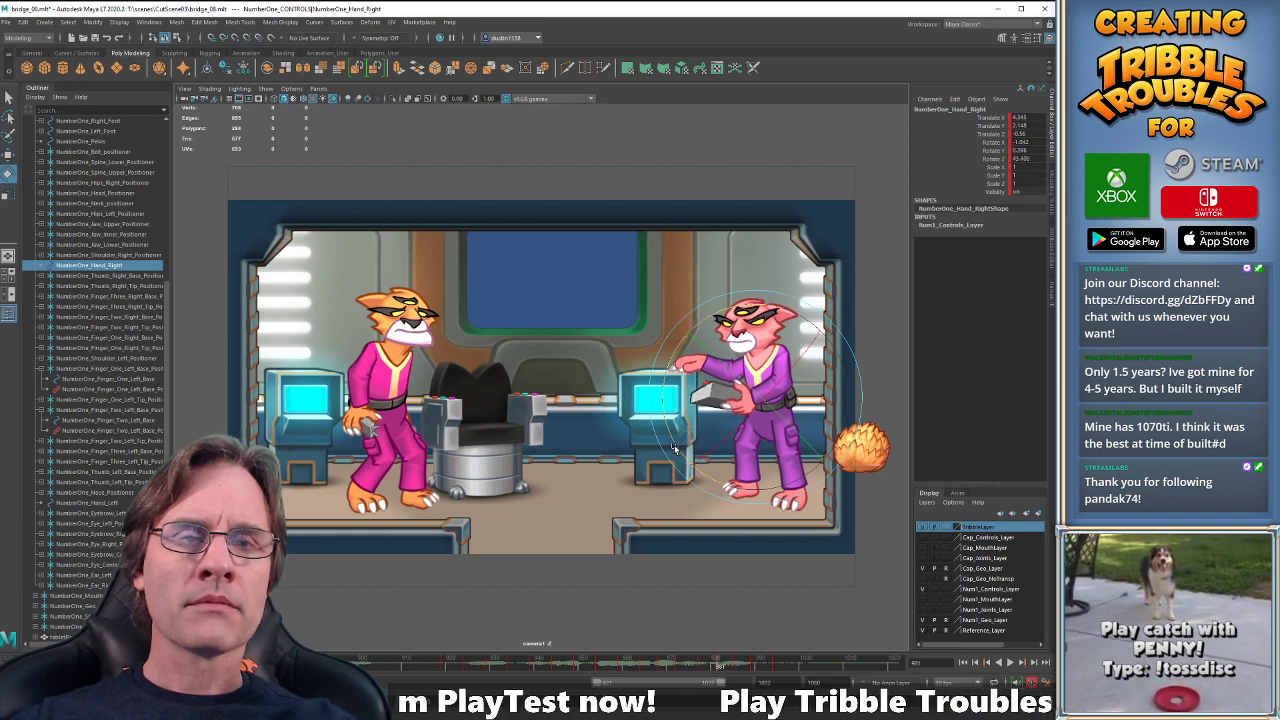
pyautogui.press(',')
pyautogui.press(',')
pyautogui.press(',')
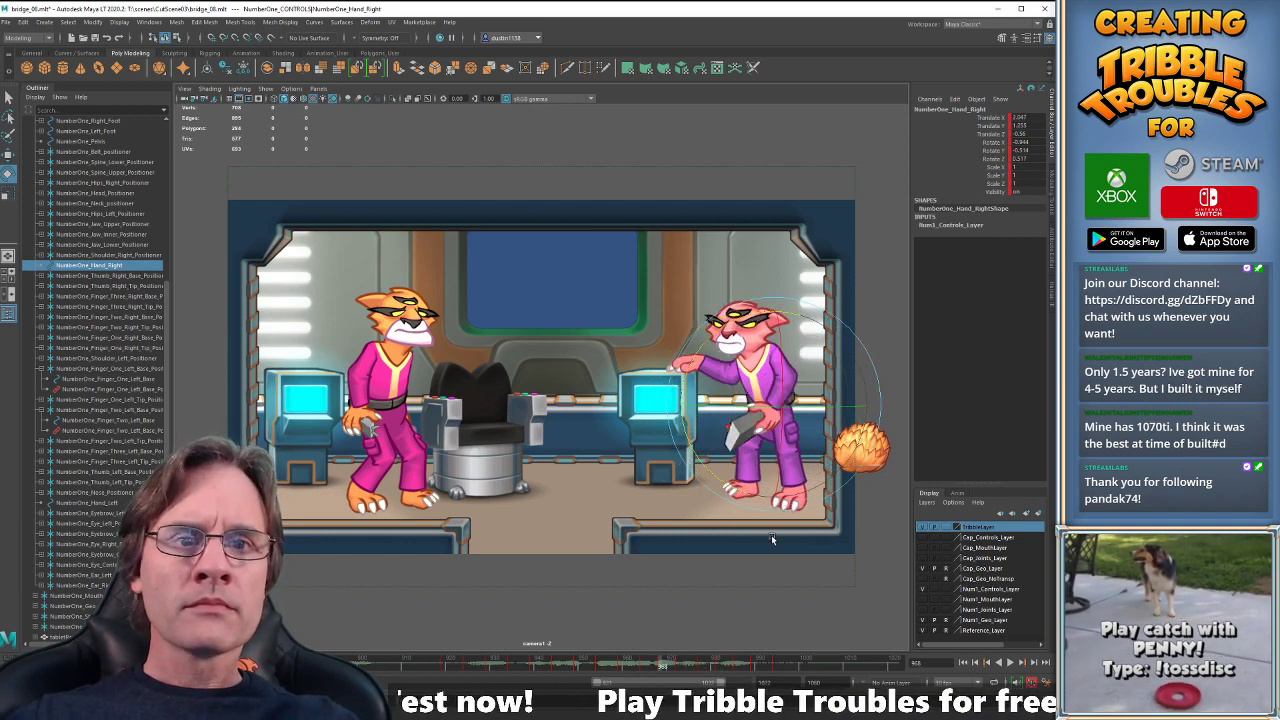
# - Key settling right-hand poses at frame 985, about 4.409 X and 44.7 degrees Z, and on to frame 994, about 4.473 X and 45.4 degrees Z
pyautogui.click(721, 665)
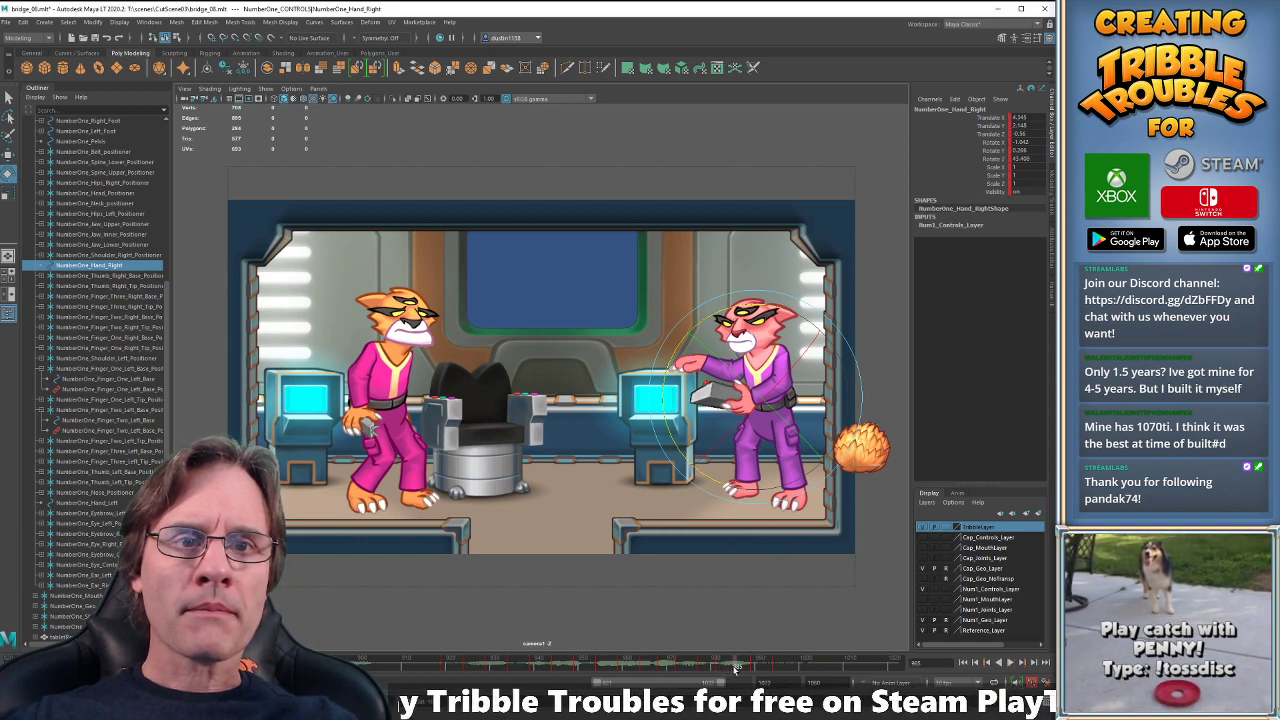
pyautogui.press(',')
pyautogui.press('.')
pyautogui.press('.')
pyautogui.press('.')
pyautogui.press('.')
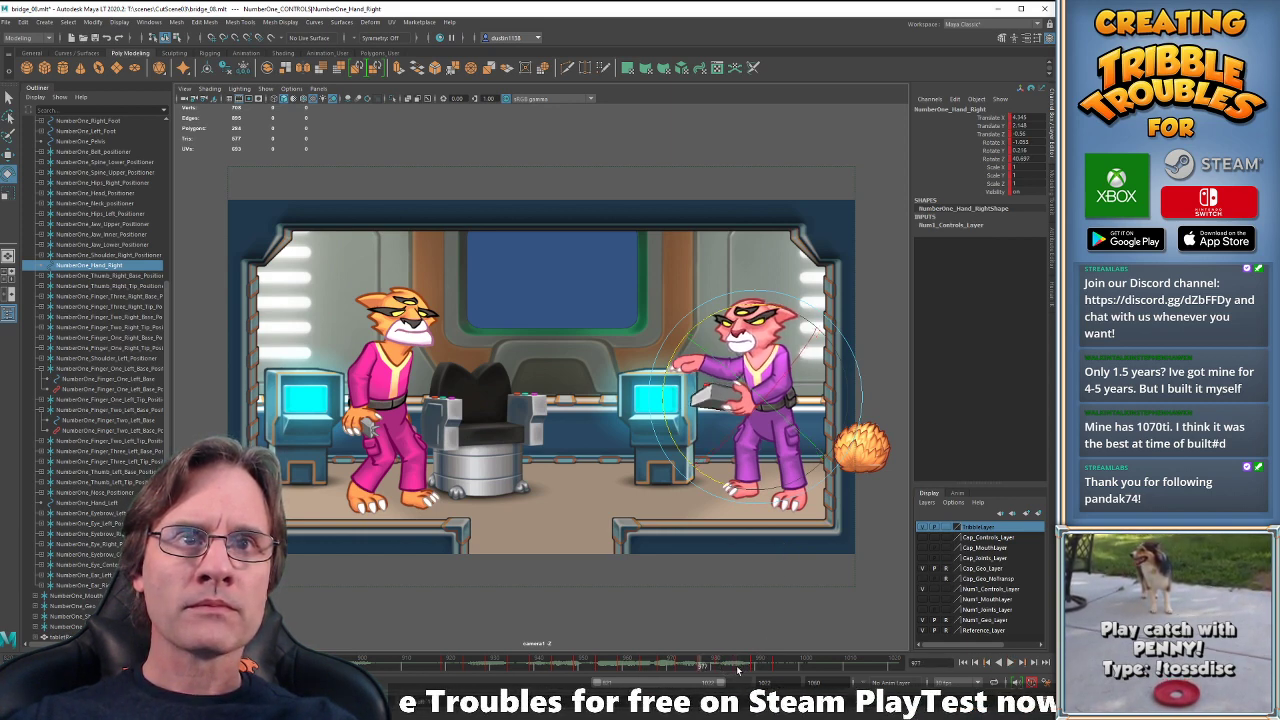
pyautogui.click(738, 666)
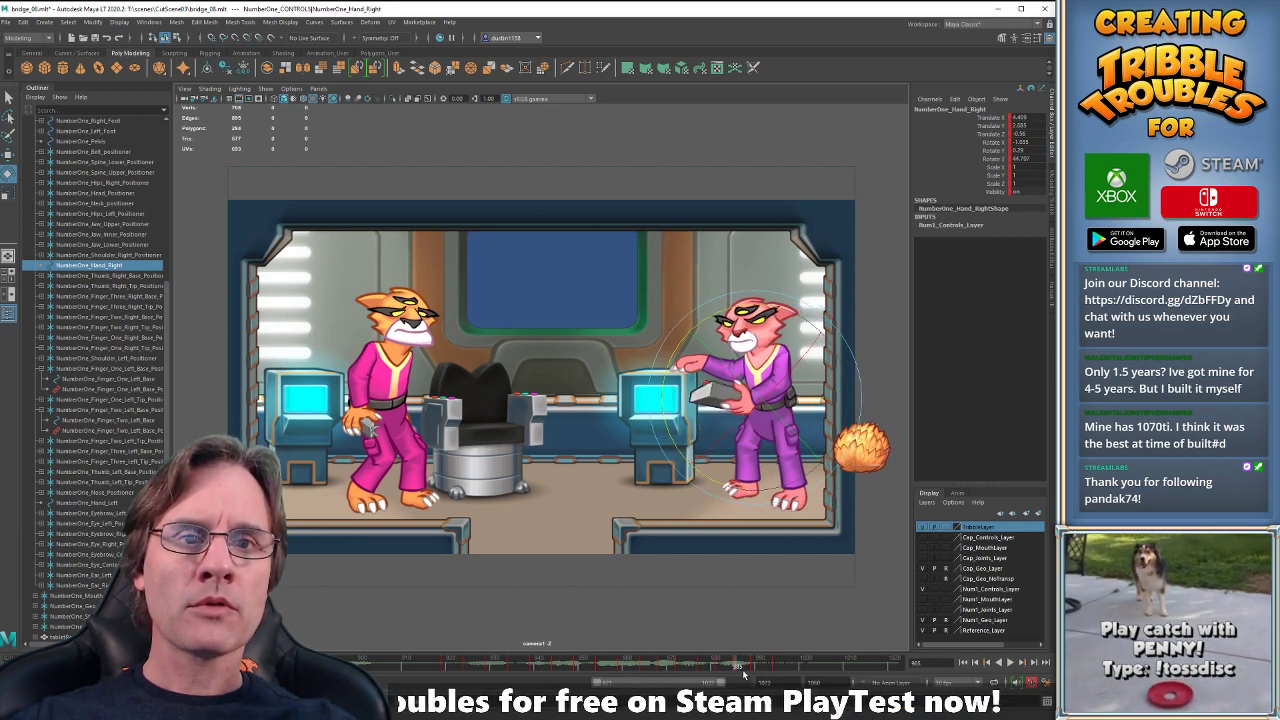
pyautogui.moveTo(752, 670); pyautogui.dragTo(752, 668)
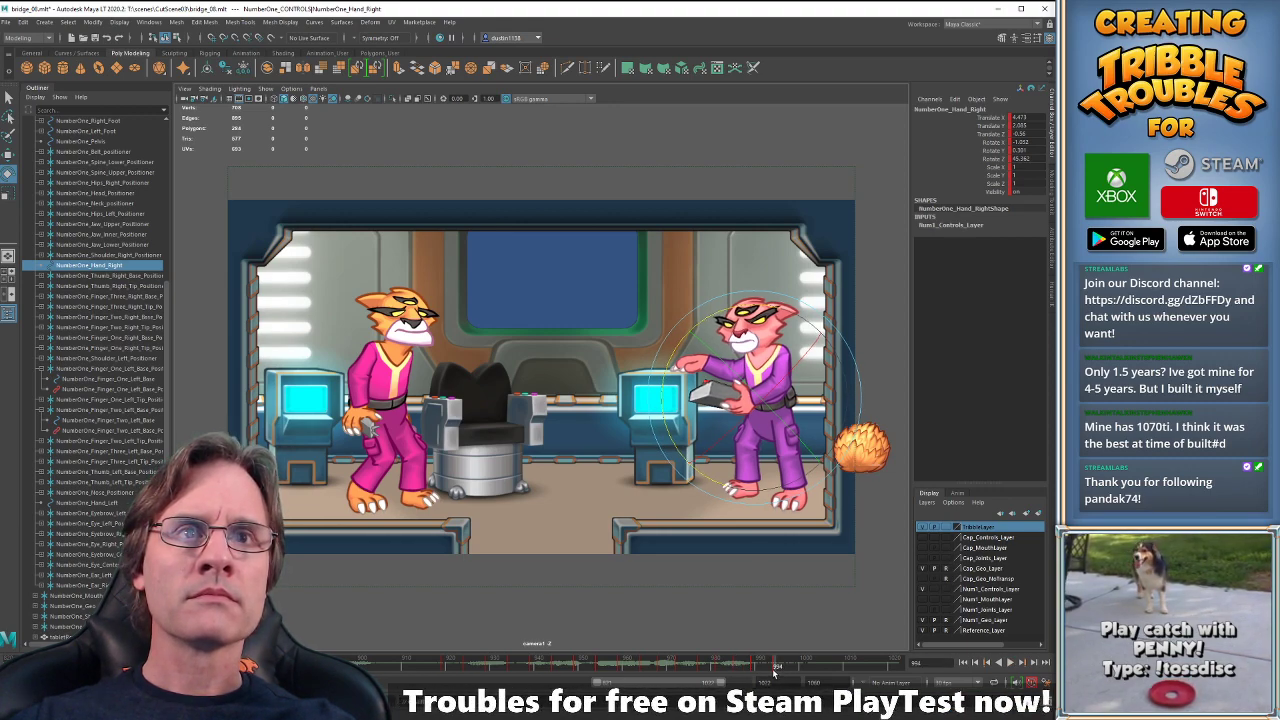
# - Isolate the right hand's Translate X curve in the Graph Editor and raise its frame 994 key to about 4.487
pyautogui.hotkey('alt', 'Tab')
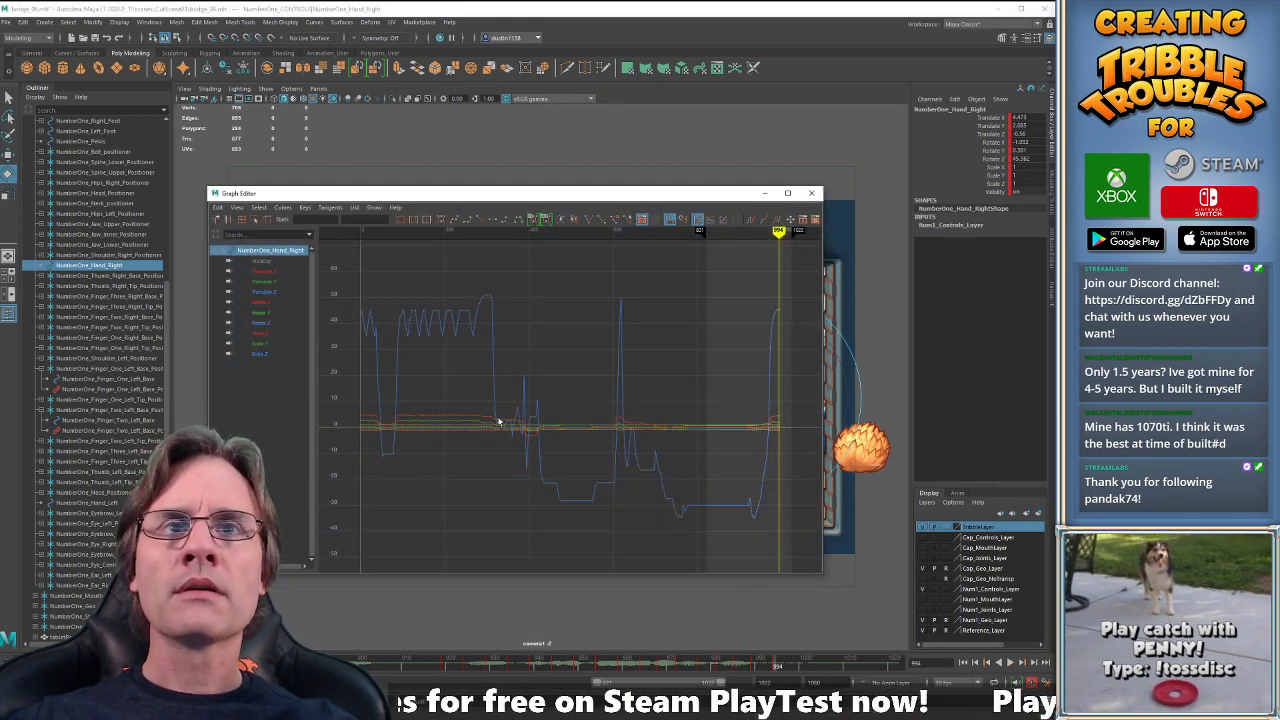
pyautogui.click(252, 272)
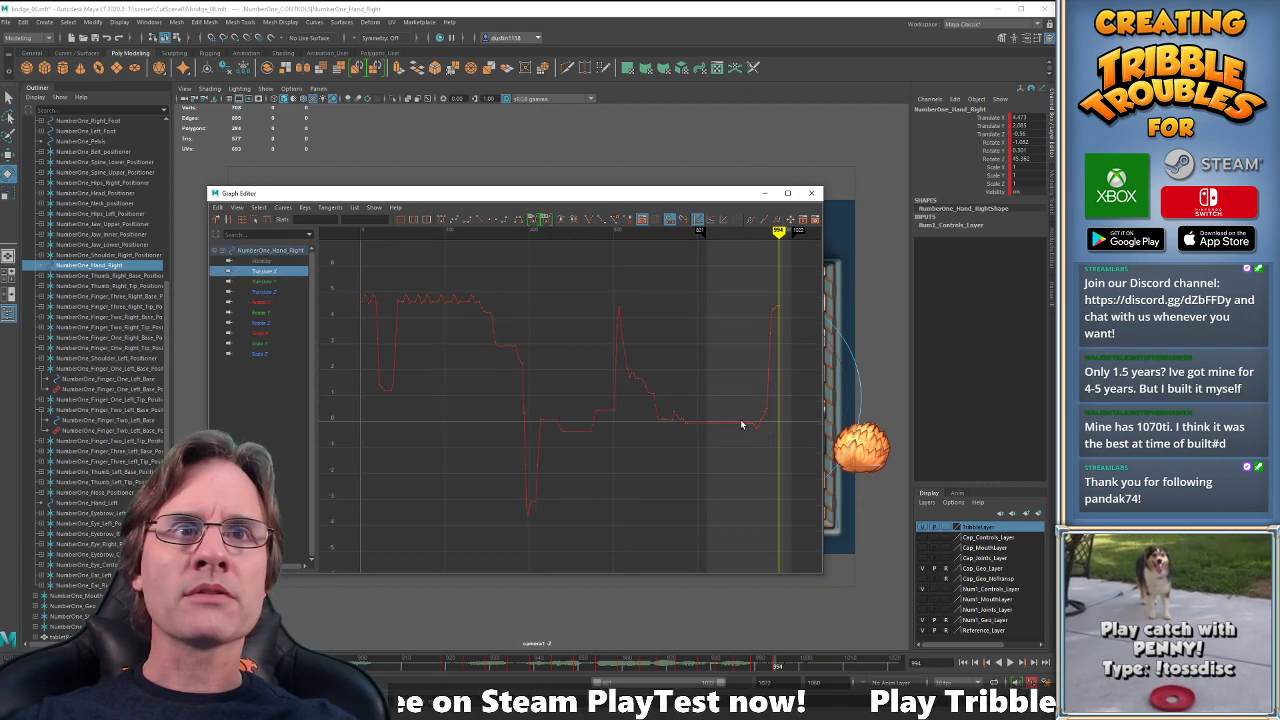
pyautogui.moveTo(751, 288); pyautogui.dragTo(788, 327)
pyautogui.press('f')
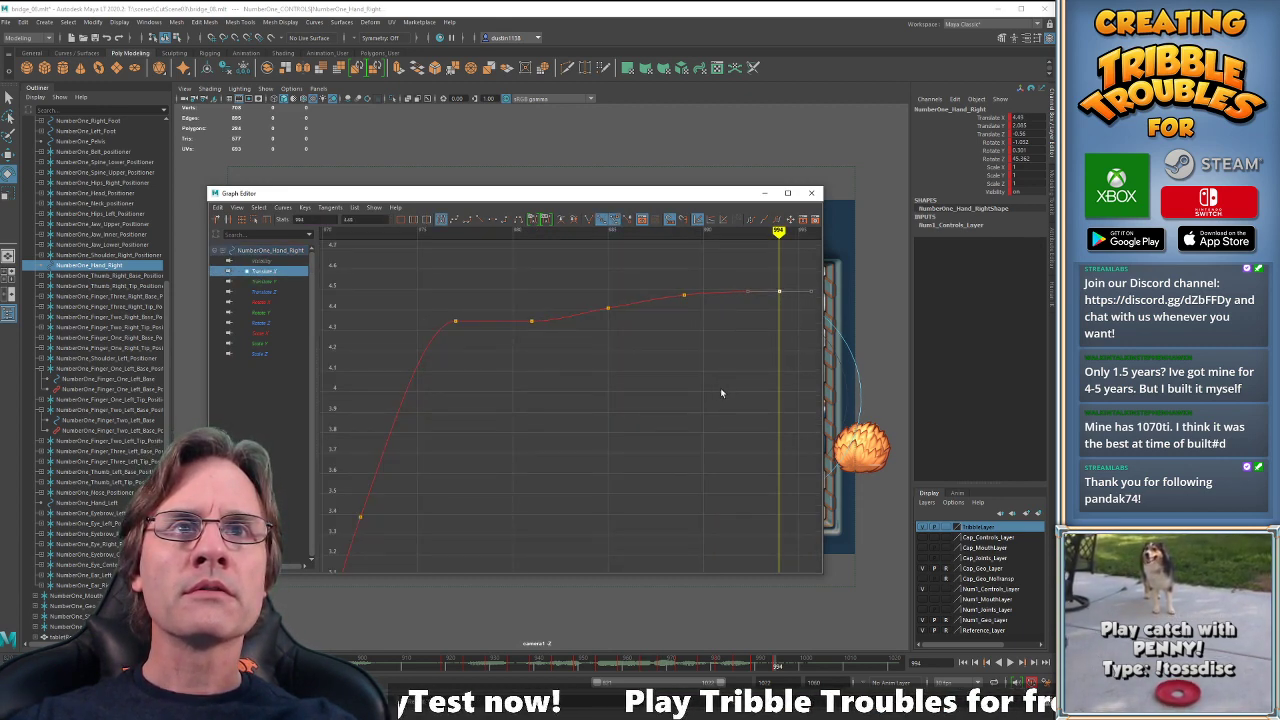
pyautogui.moveTo(797, 346); pyautogui.dragTo(797, 346)
pyautogui.press('f')
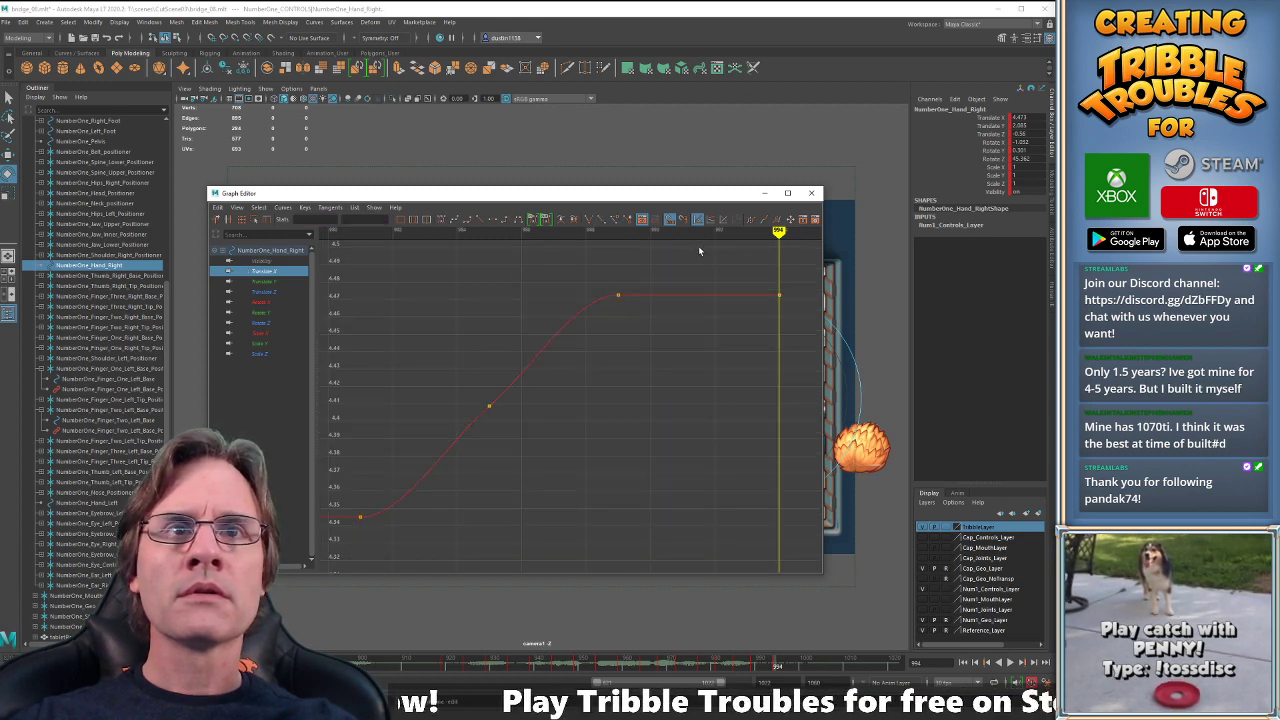
pyautogui.press('Down')
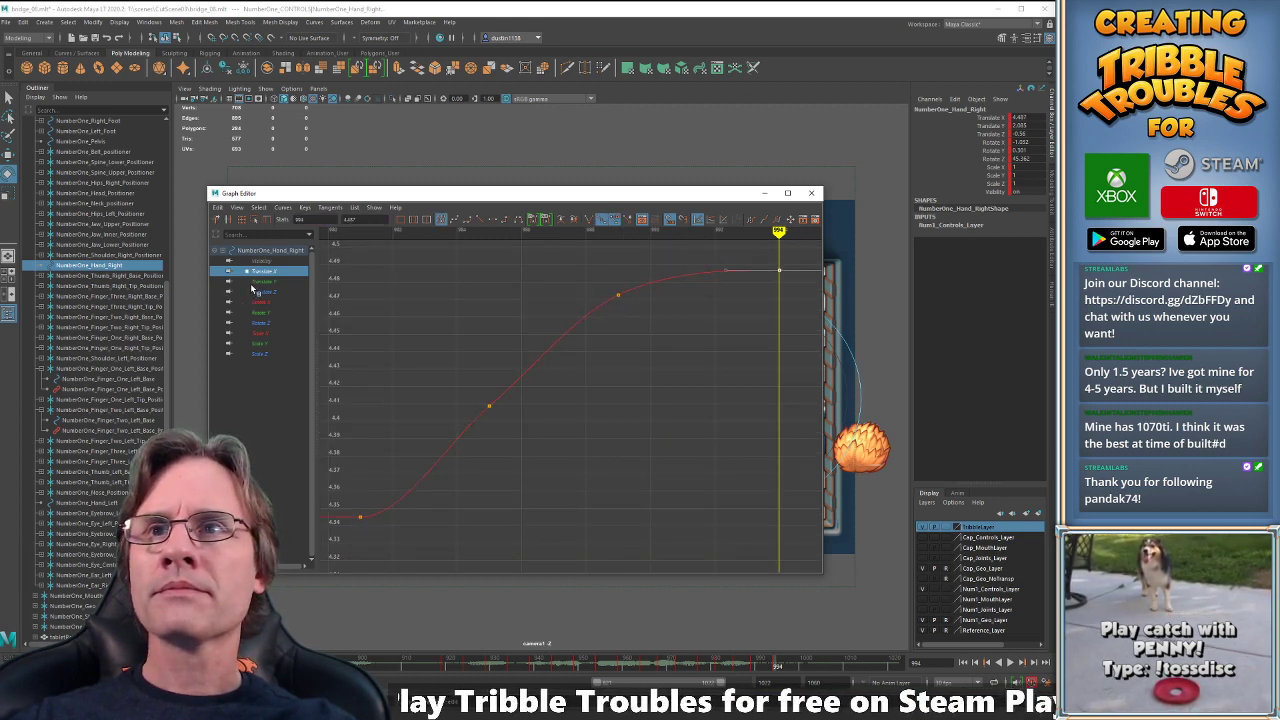
# - Check the right hand's Translate Y curve and raise the Rotate Z key at frame 994 to about 45.59 degrees
pyautogui.moveTo(460, 294); pyautogui.dragTo(777, 362)
pyautogui.press('f')
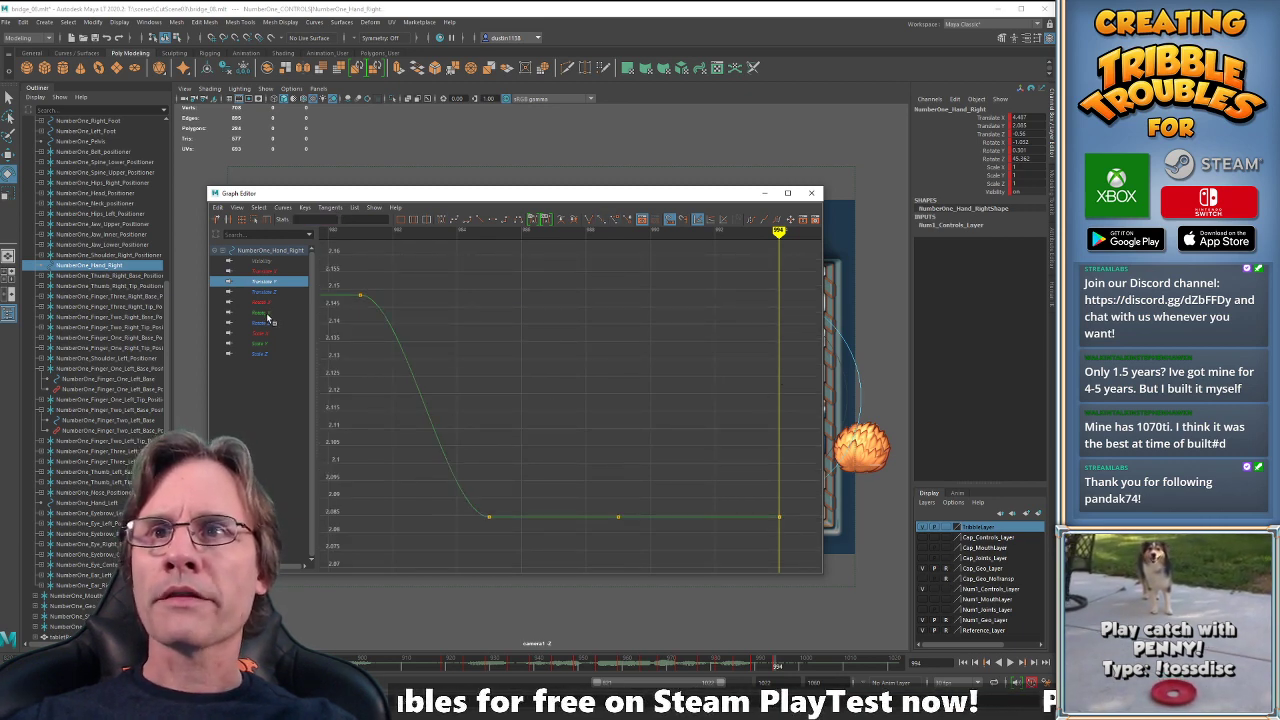
pyautogui.click(266, 322)
pyautogui.press('f')
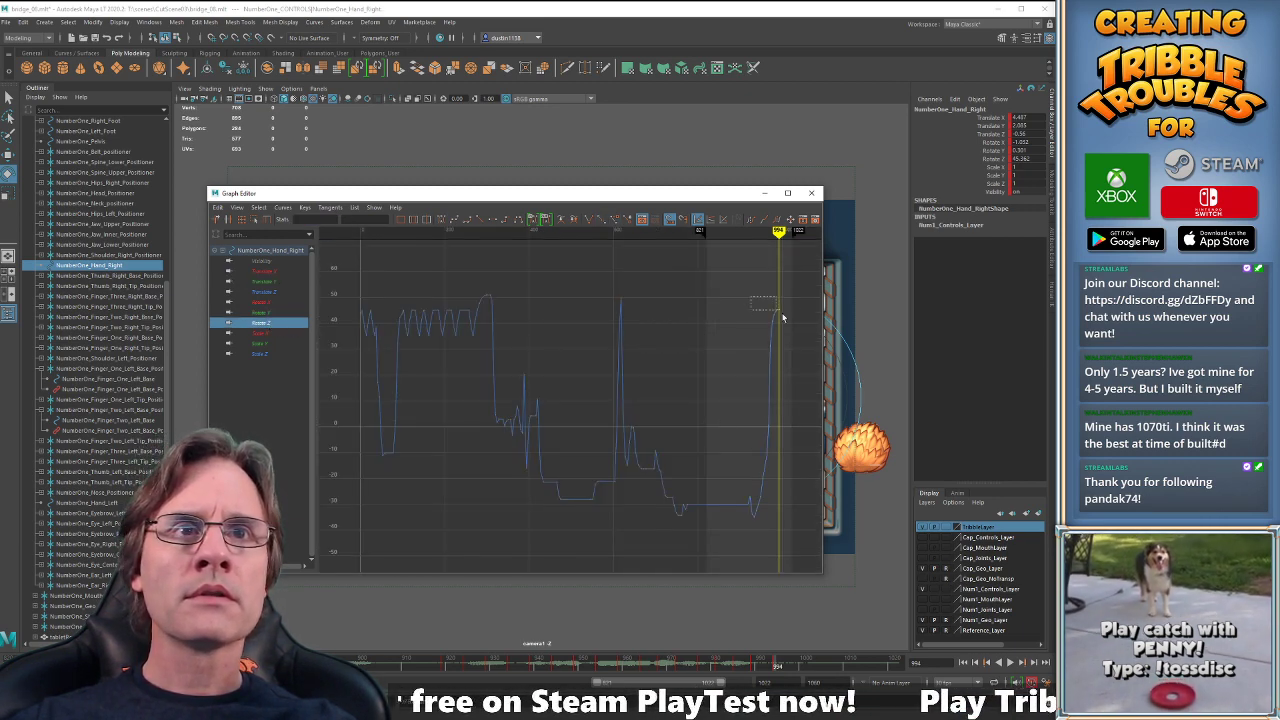
pyautogui.press('f')
pyautogui.moveTo(783, 318); pyautogui.dragTo(791, 310)
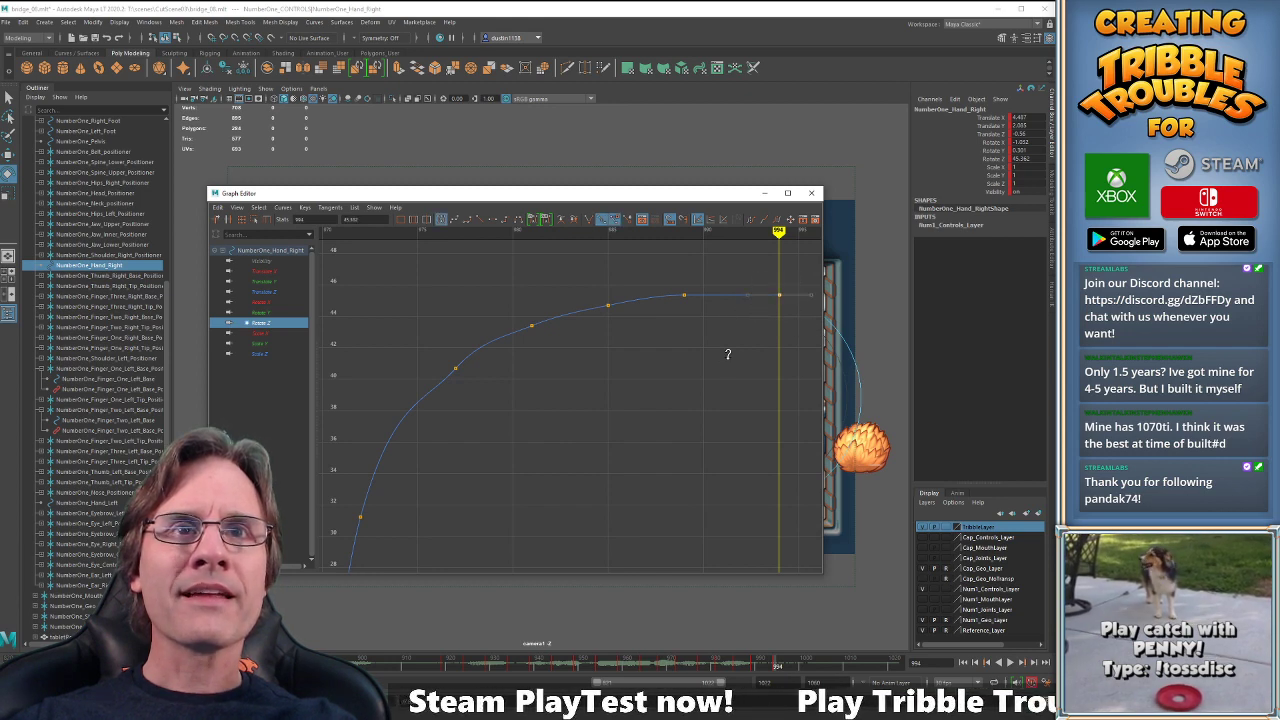
pyautogui.keyDown('shift'); pyautogui.moveTo(729, 358); pyautogui.dragTo(728, 354, button='middle'); pyautogui.keyUp('shift')
pyautogui.click(764, 193)
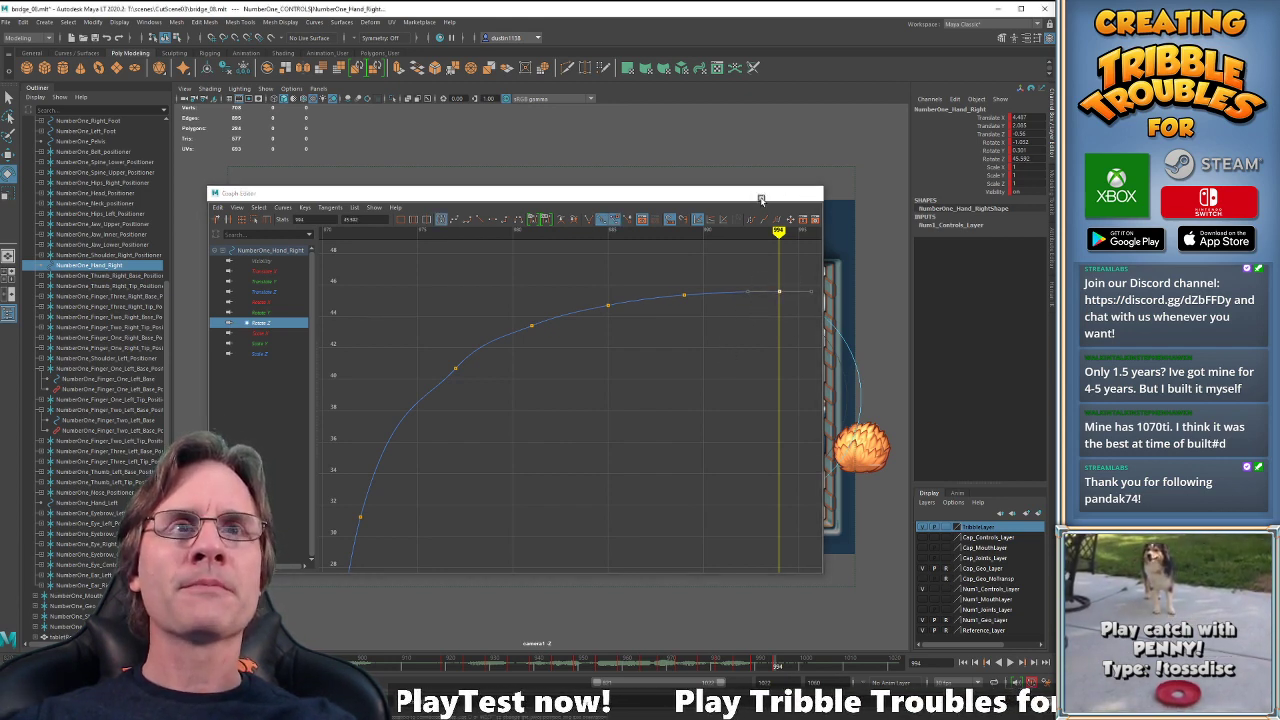
# - Scrub through the right hand's motion and extend the playback range to end at frame 1060
pyautogui.click(669, 663)
pyautogui.moveTo(669, 663); pyautogui.dragTo(853, 663)
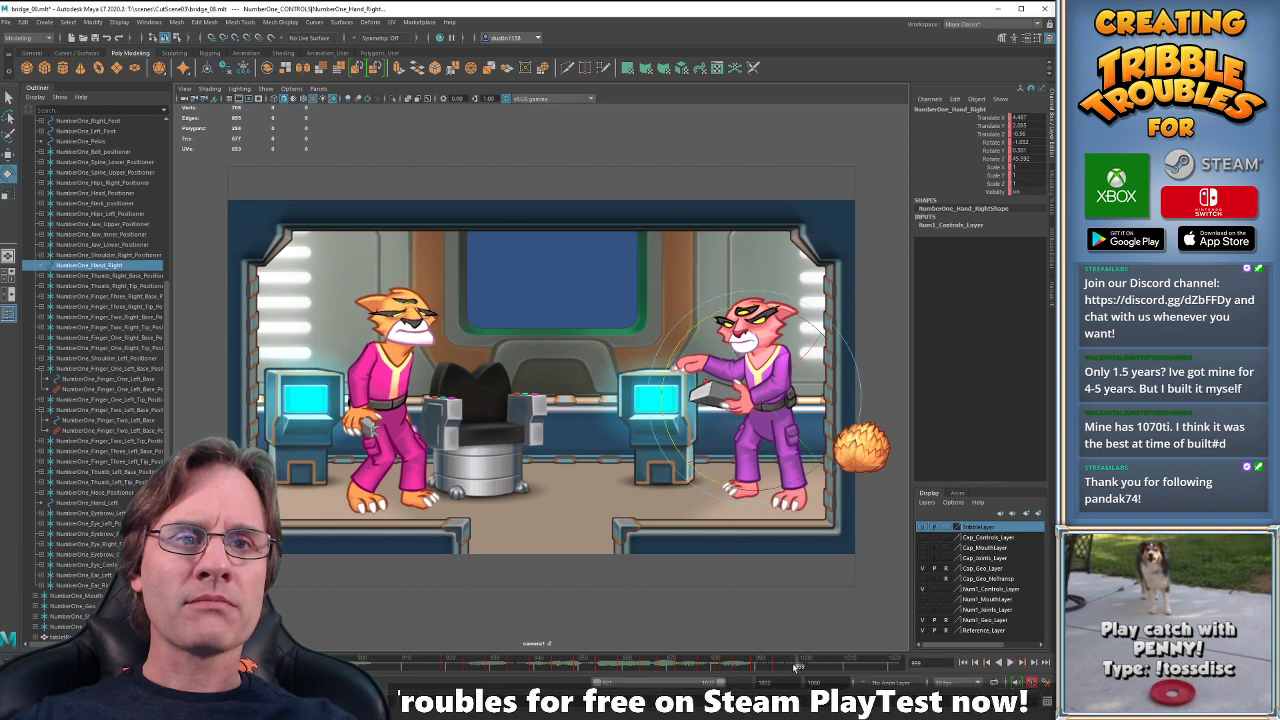
pyautogui.moveTo(762, 677); pyautogui.dragTo(822, 681)
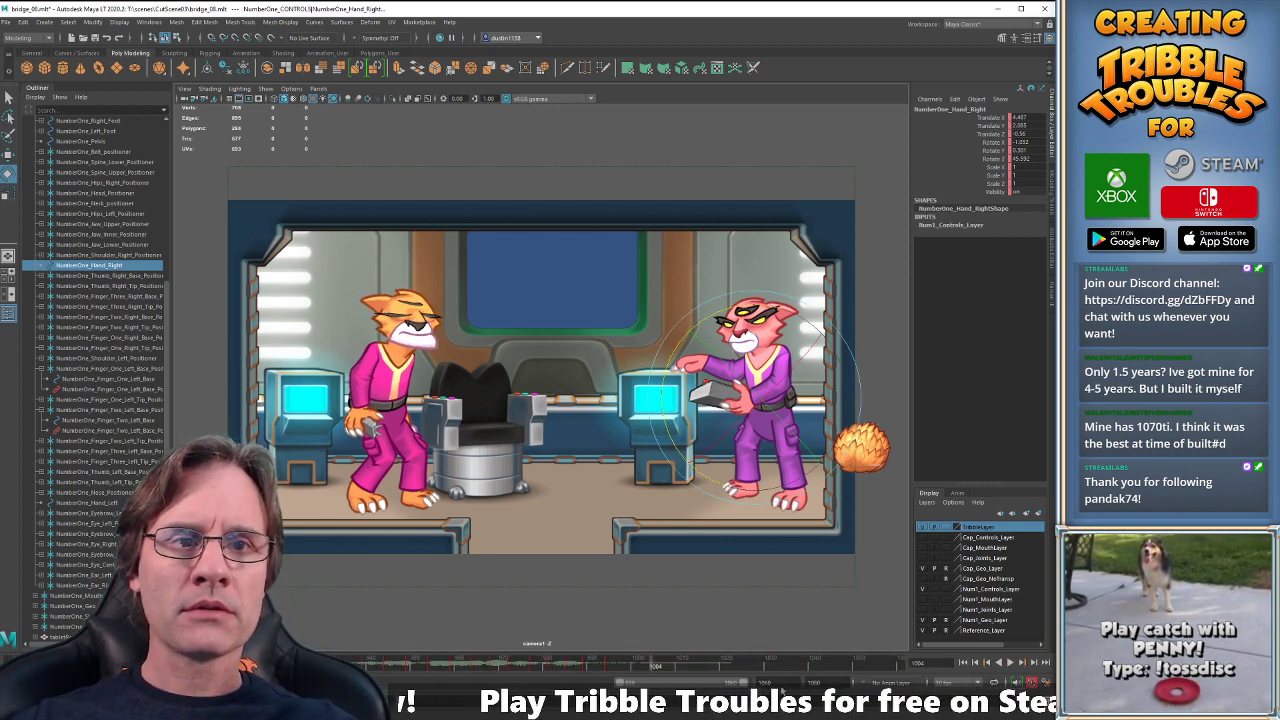
pyautogui.moveTo(600, 672)
pyautogui.mouseDown()
pyautogui.moveTo(589, 670)
pyautogui.moveTo(907, 673)
pyautogui.moveTo(808, 678)
pyautogui.moveTo(857, 678)
pyautogui.moveTo(720, 678)
pyautogui.moveTo(910, 663)
pyautogui.mouseUp()
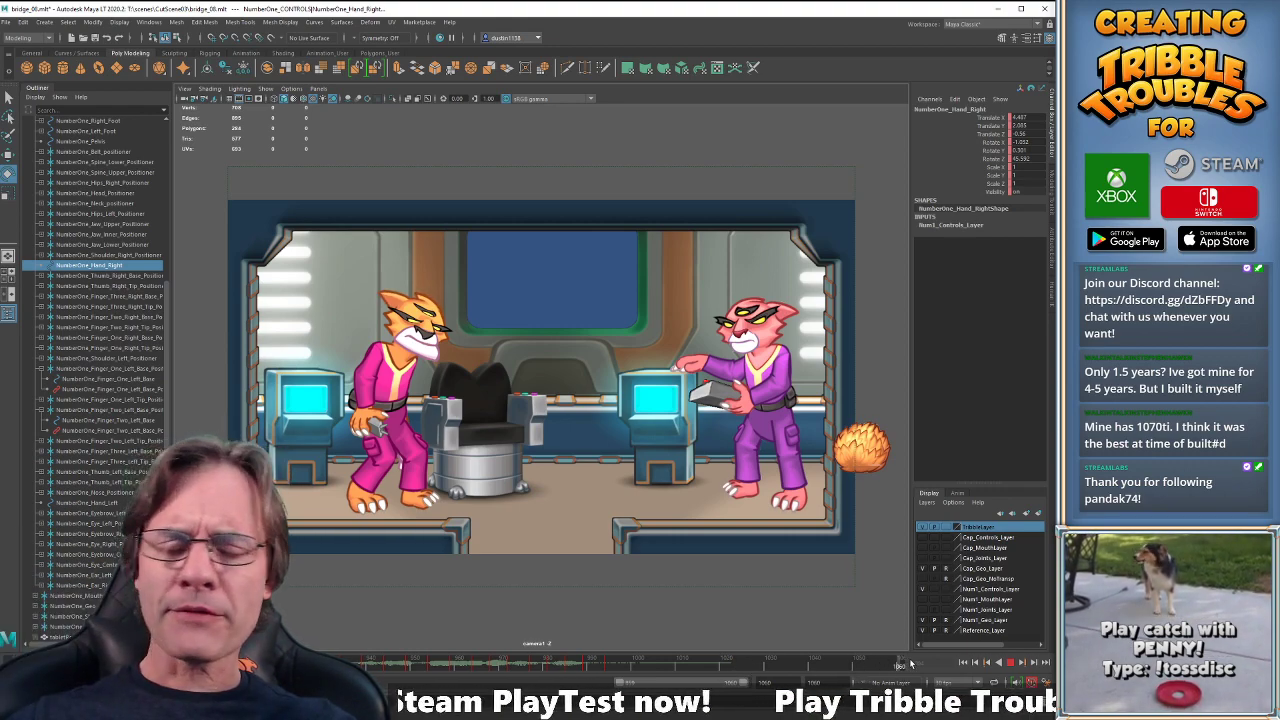
pyautogui.moveTo(803, 671); pyautogui.dragTo(765, 678)
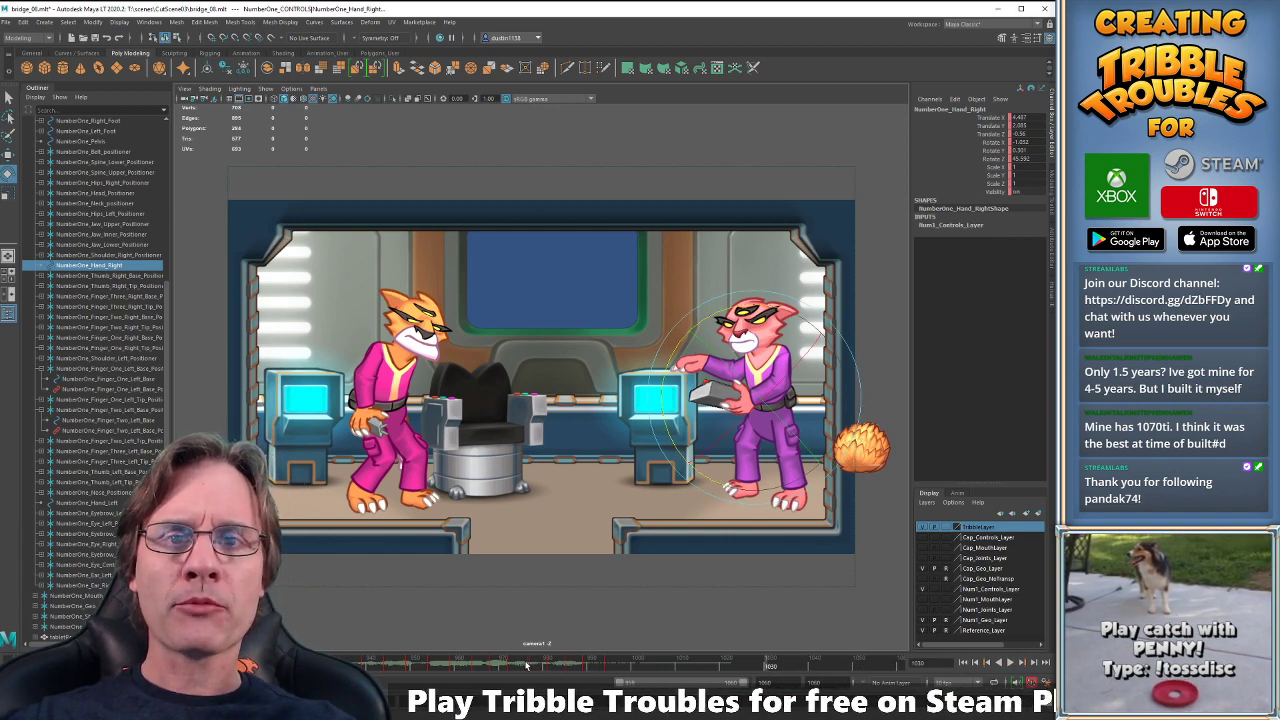
# - Play back the right hand's raising motion, stop the playback and return to frame 994
pyautogui.moveTo(527, 665); pyautogui.dragTo(502, 667)
pyautogui.hotkey('alt', 'v')
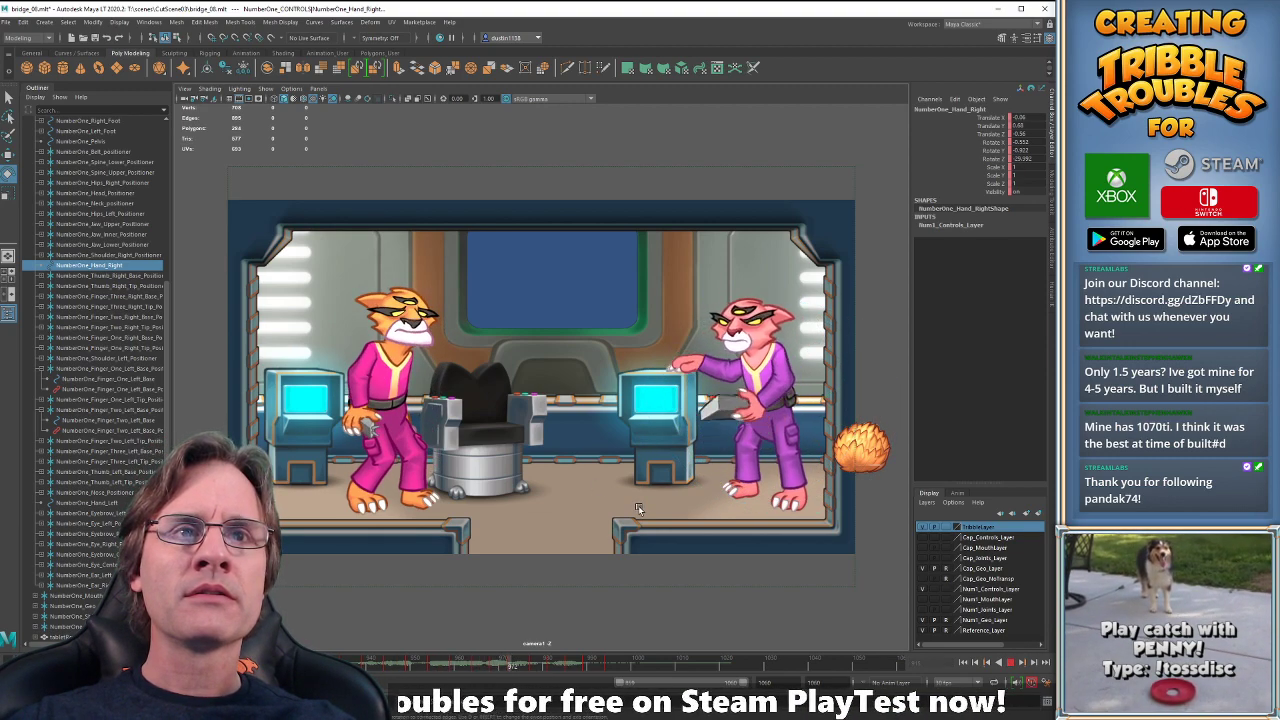
pyautogui.hotkey('alt', 'v')
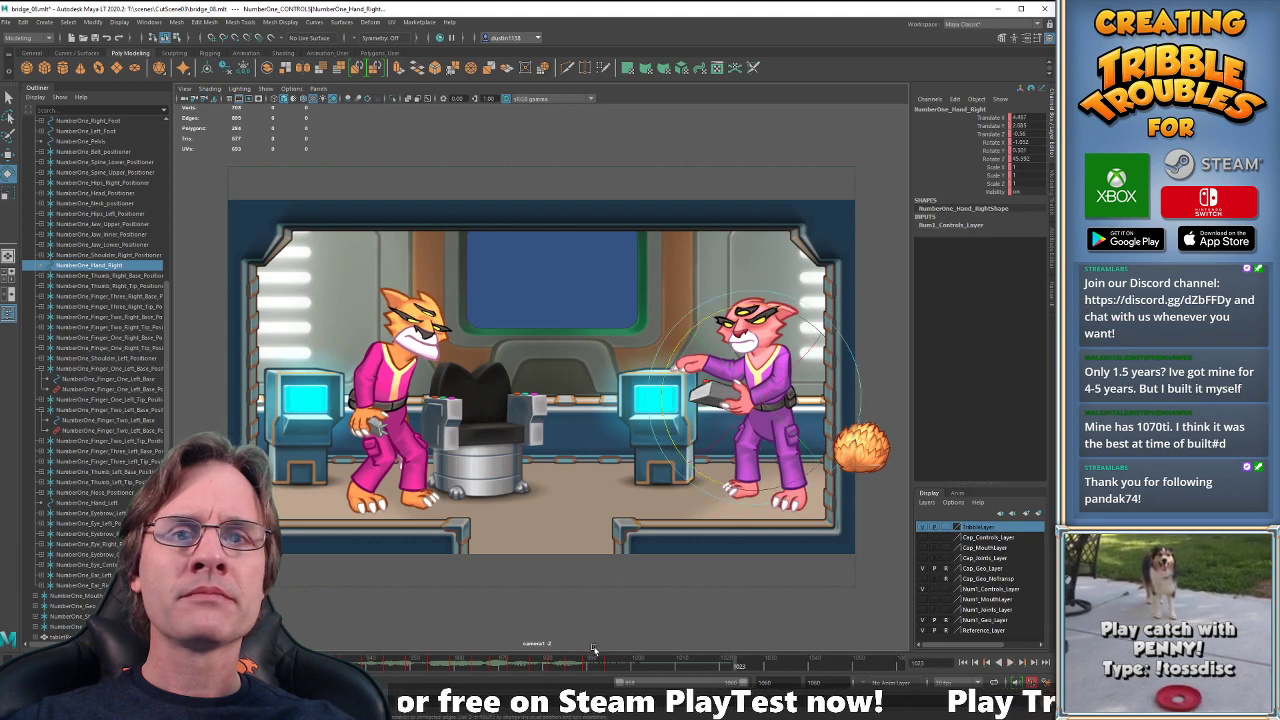
pyautogui.moveTo(567, 666); pyautogui.dragTo(607, 664)
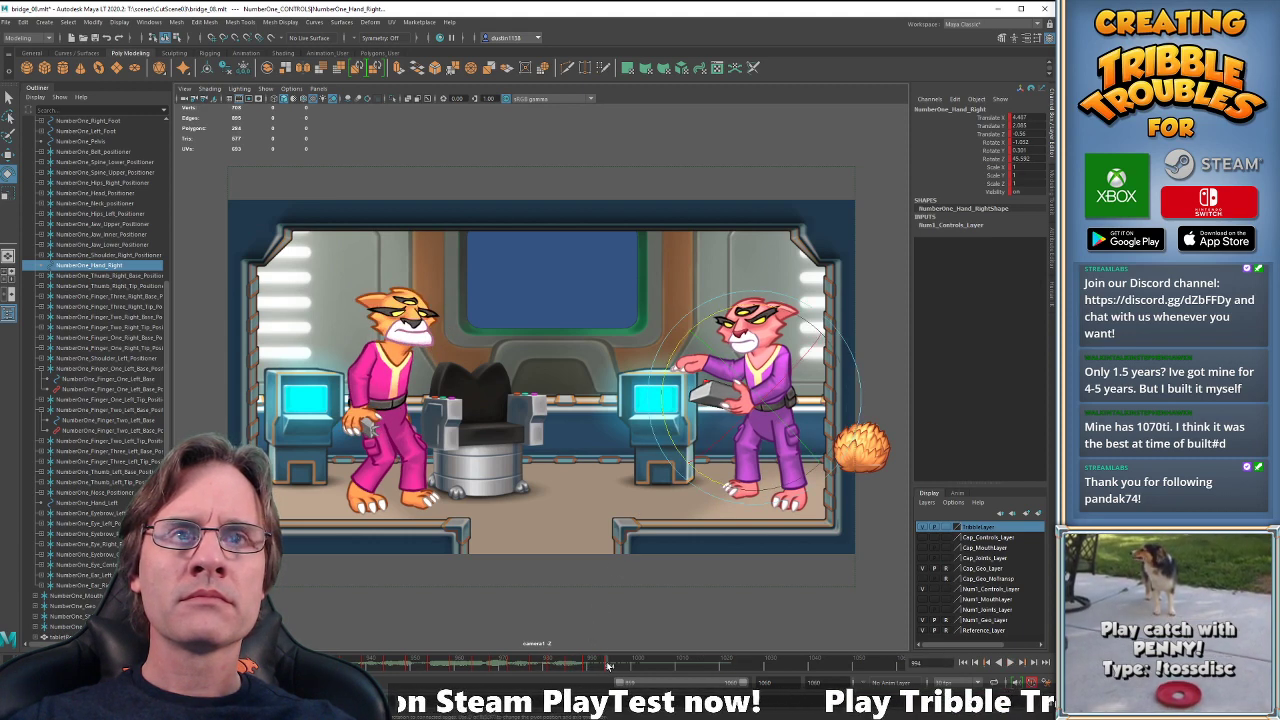
# - Show the close-up view beside the camera view and select NumberOne's left-hand control at frame 994
pyautogui.press('w')
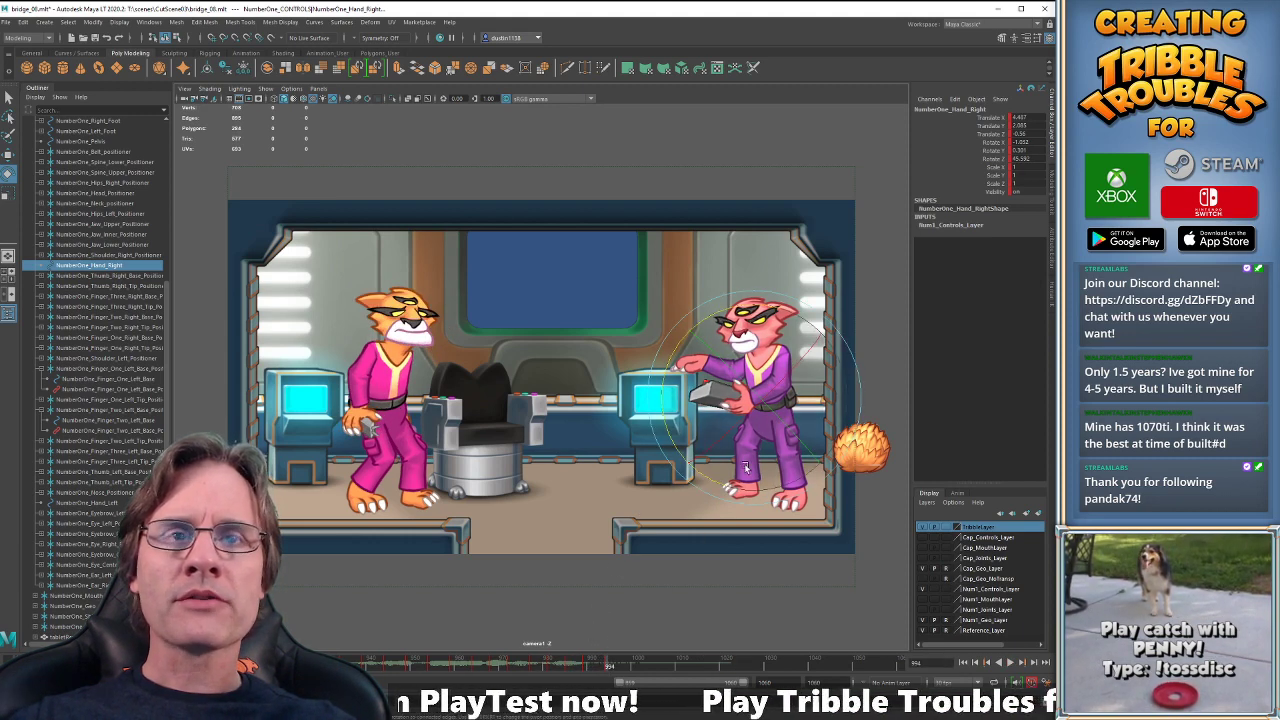
pyautogui.press('space')
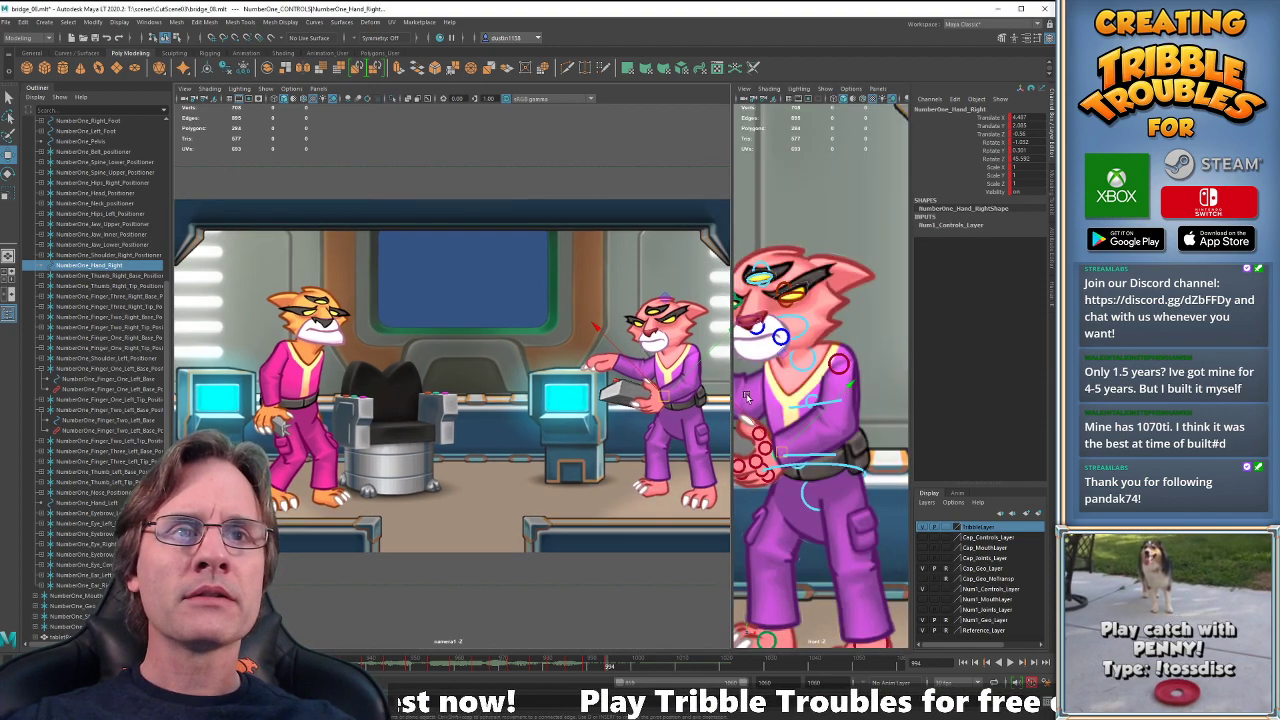
pyautogui.keyDown('alt'); pyautogui.moveTo(746, 395); pyautogui.dragTo(872, 422, button='middle'); pyautogui.keyUp('alt')
pyautogui.click(820, 413)
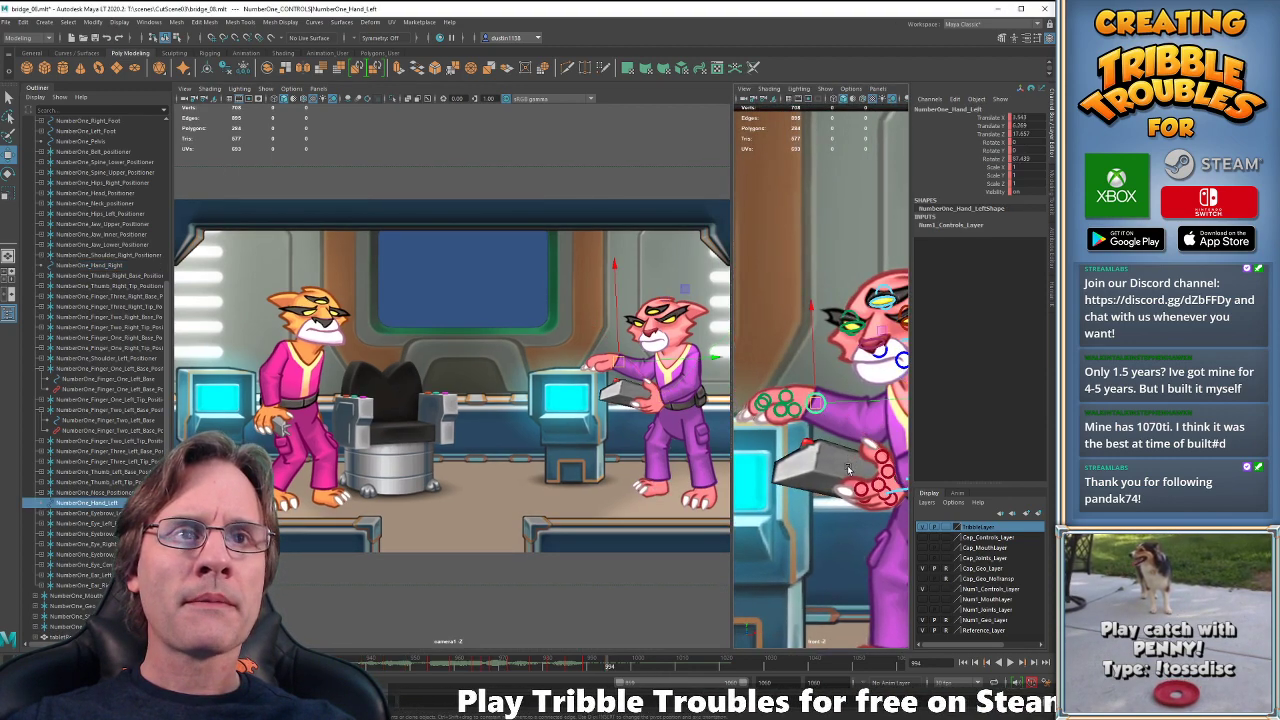
pyautogui.keyDown('alt'); pyautogui.moveTo(871, 502); pyautogui.dragTo(818, 493, button='middle'); pyautogui.keyUp('alt')
pyautogui.click(853, 480)
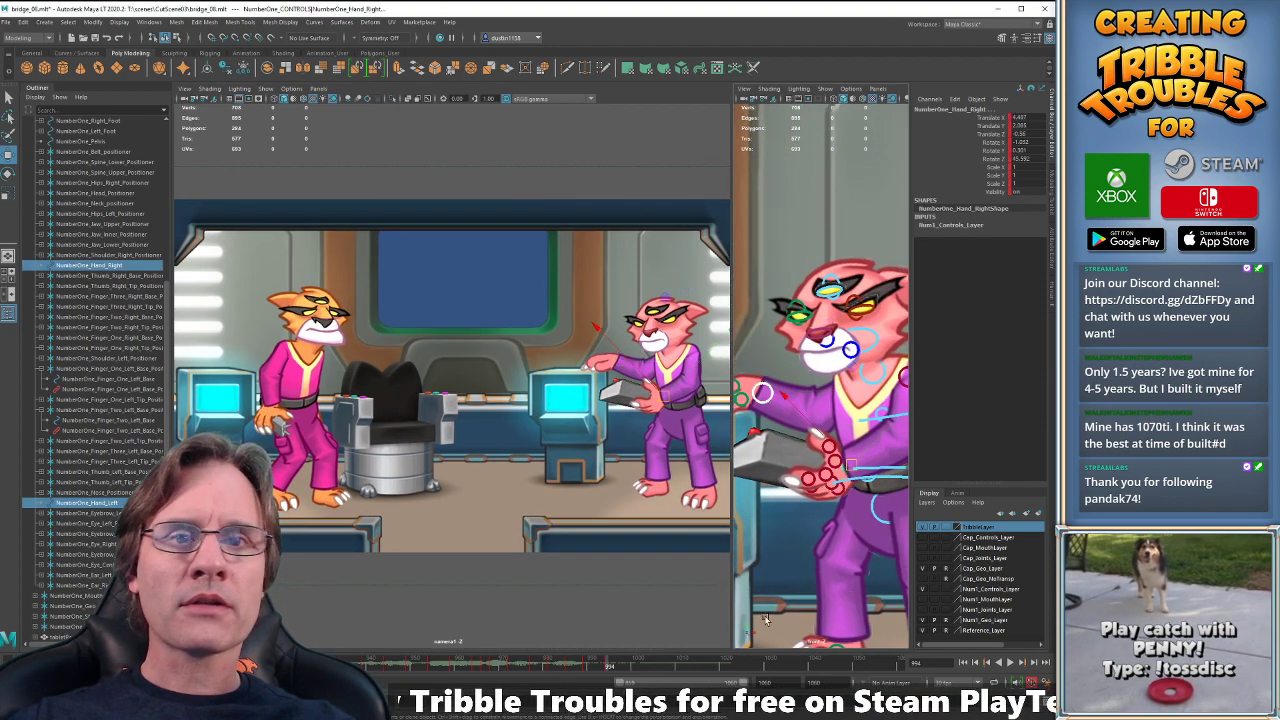
pyautogui.keyDown('shift'); pyautogui.click(841, 468); pyautogui.keyUp('shift')
# - Step back through the left hand's keys to frame 985 and play the animation to examine the hand motion
pyautogui.press(',')
pyautogui.press(',')
pyautogui.press(',')
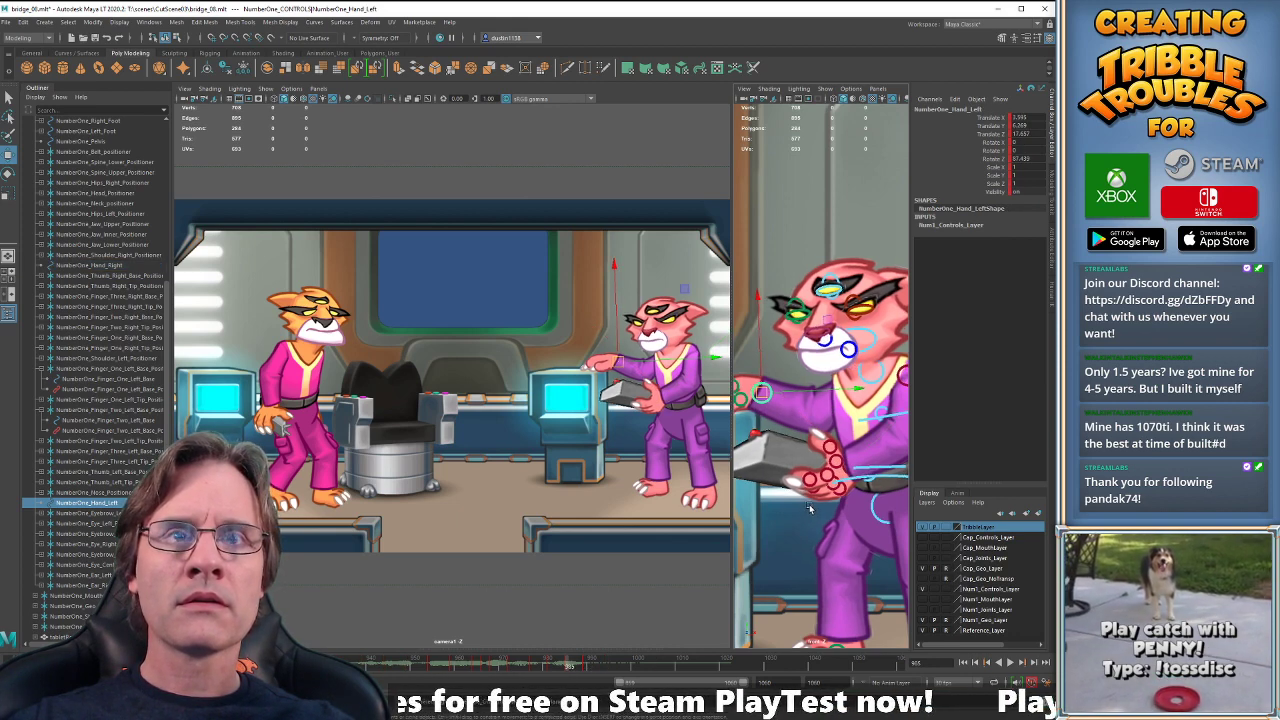
pyautogui.hotkey('alt', 'v')
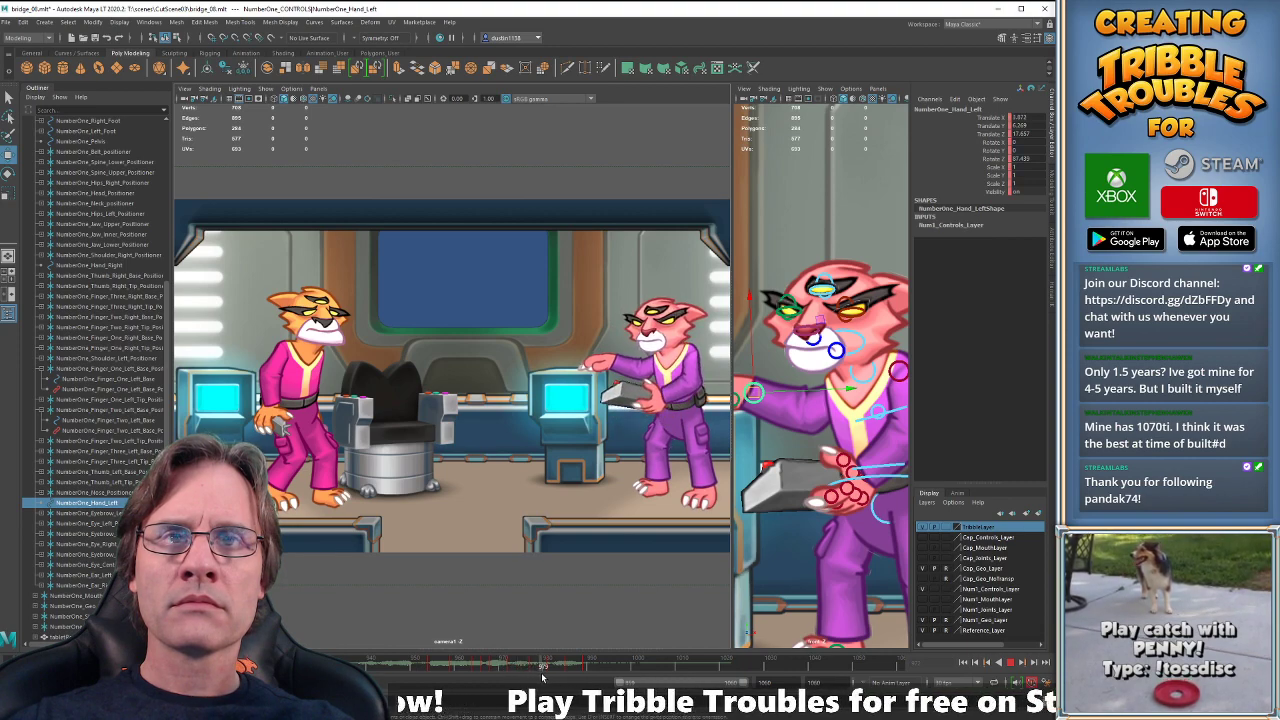
# - Stop the playback and, at frame 977, shift NumberOne's left-hand control slightly toward the body and rotate it a little
pyautogui.hotkey('alt', 'v')
pyautogui.press(',')
pyautogui.press('.')
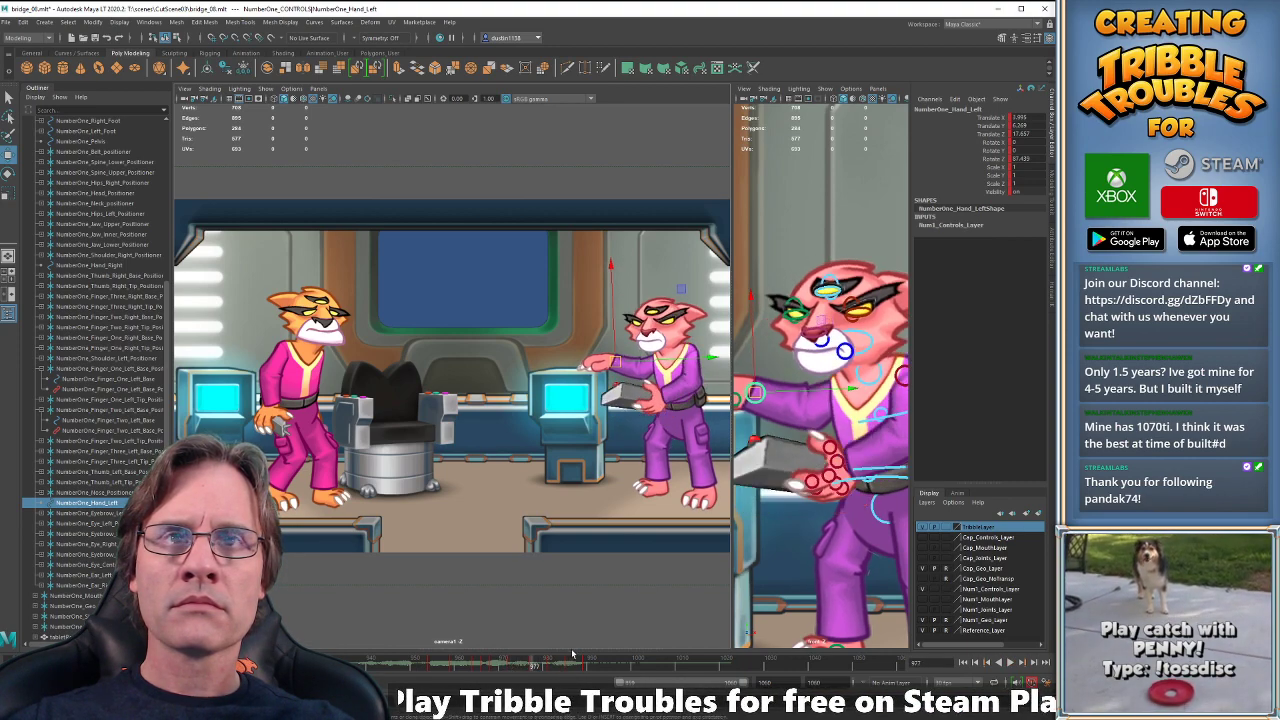
pyautogui.press(',')
pyautogui.press(',')
pyautogui.press('.')
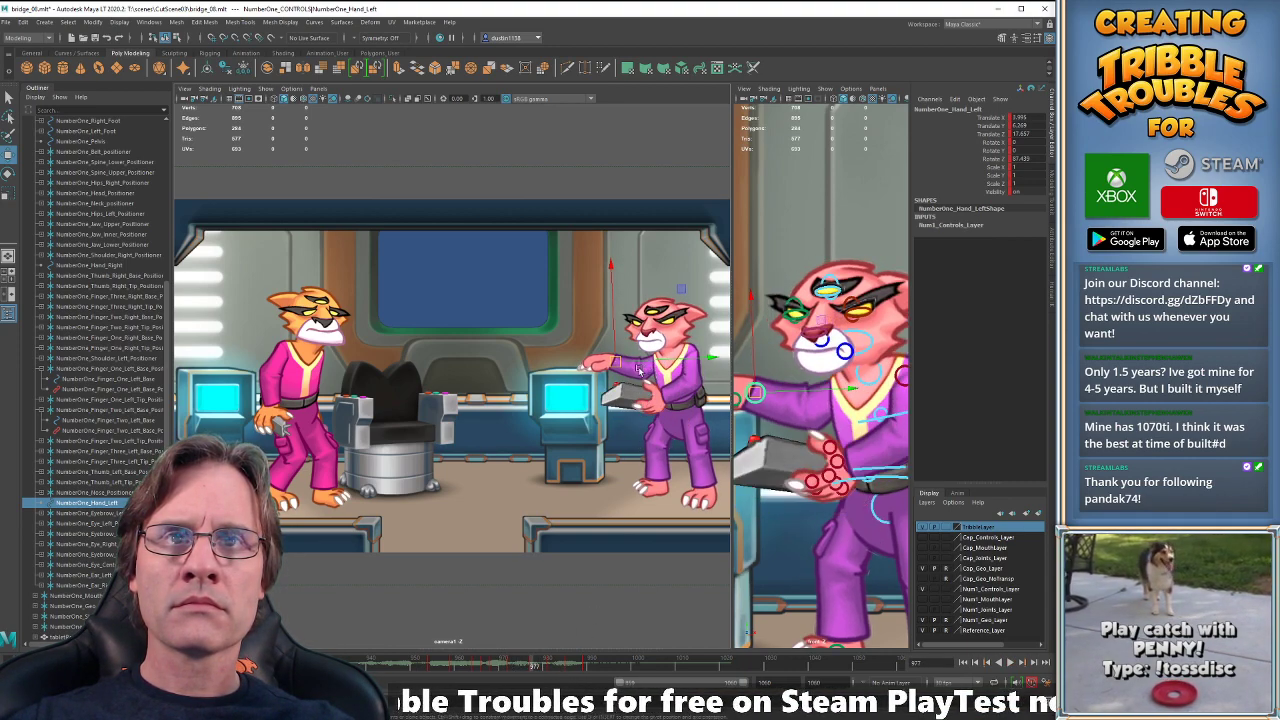
pyautogui.moveTo(615, 364); pyautogui.dragTo(620, 363)
pyautogui.press('e')
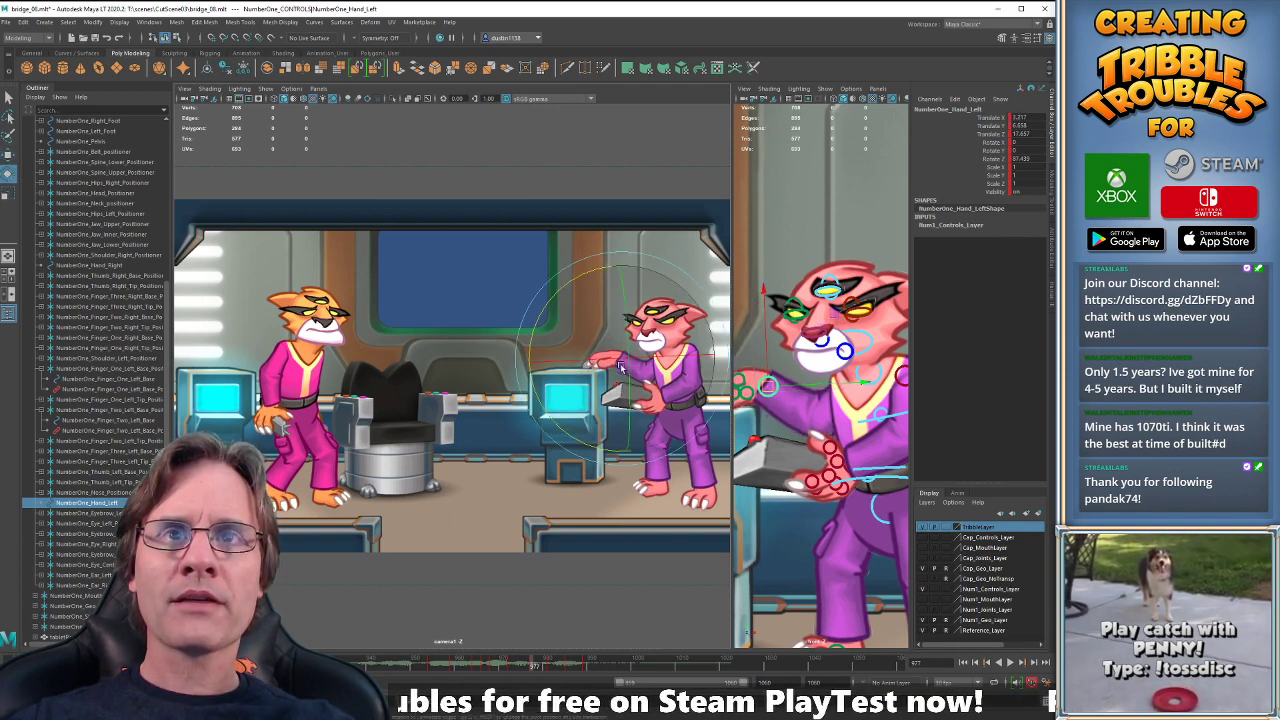
pyautogui.moveTo(543, 411); pyautogui.dragTo(555, 418)
# - Flip between the left-hand keys at frames 972 and 977 to compare the two poses
pyautogui.press(',')
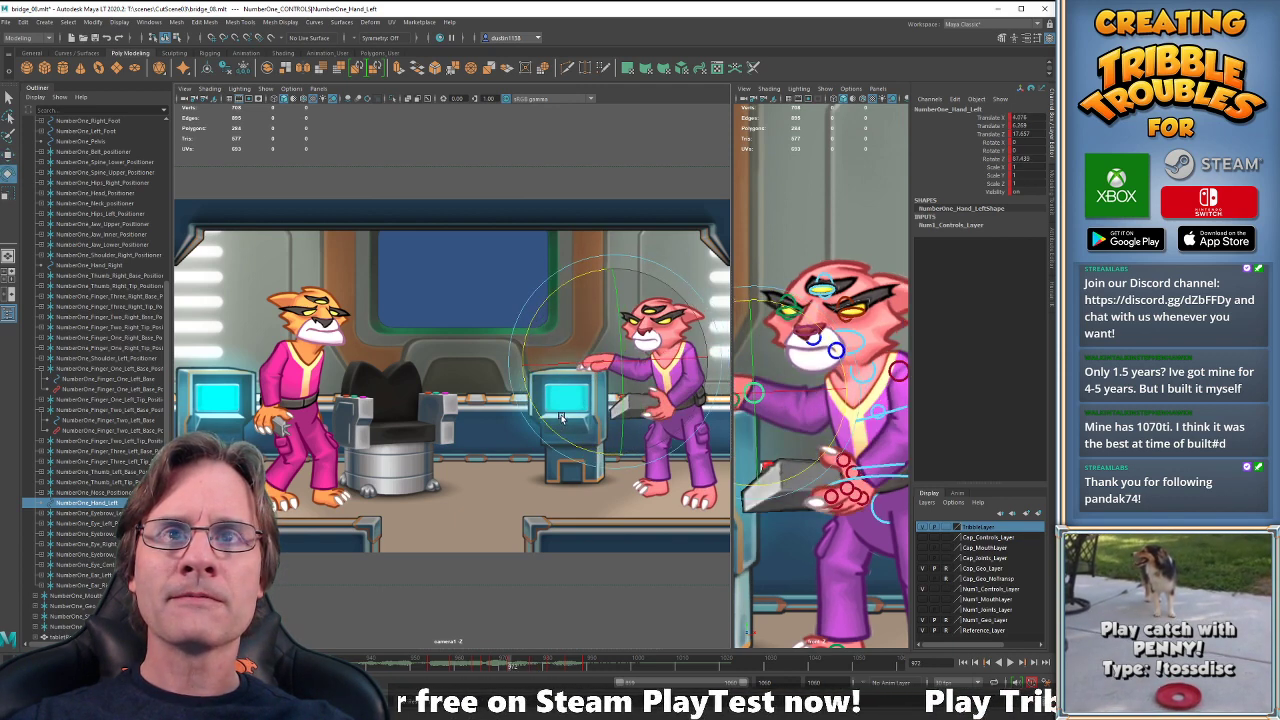
pyautogui.press('.')
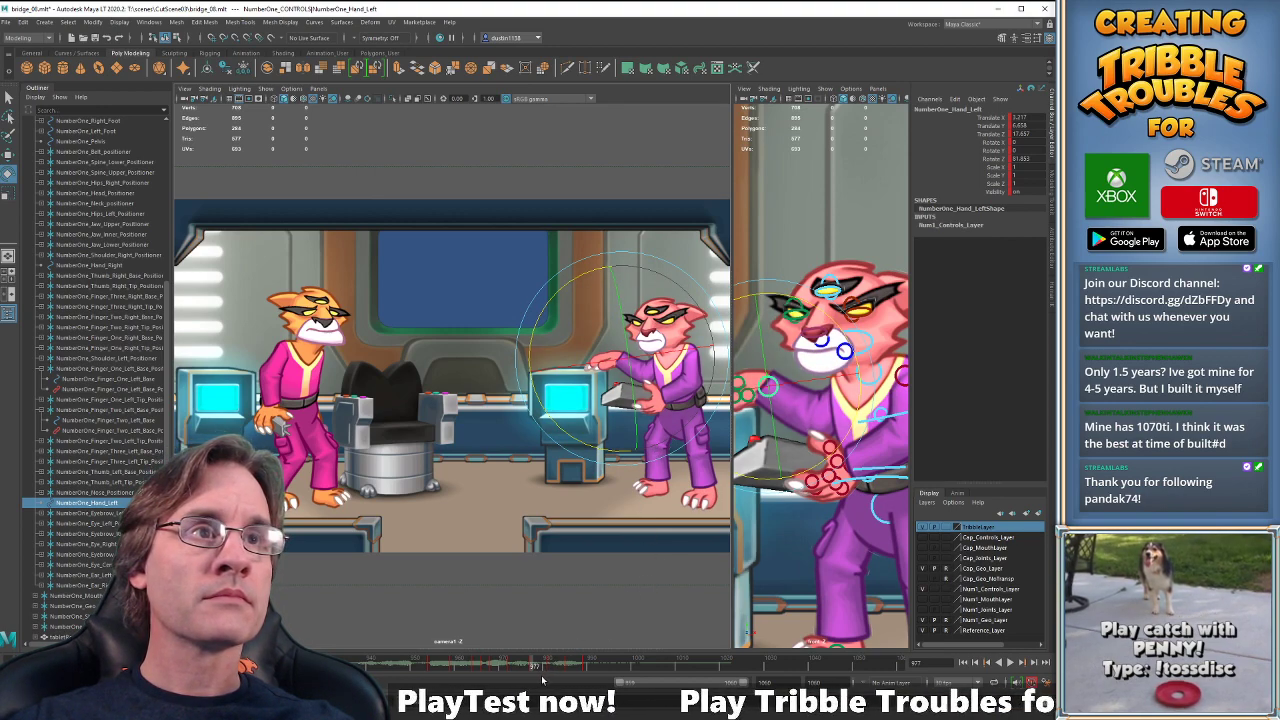
pyautogui.press(',')
pyautogui.press('.')
pyautogui.press('.')
pyautogui.press(',')
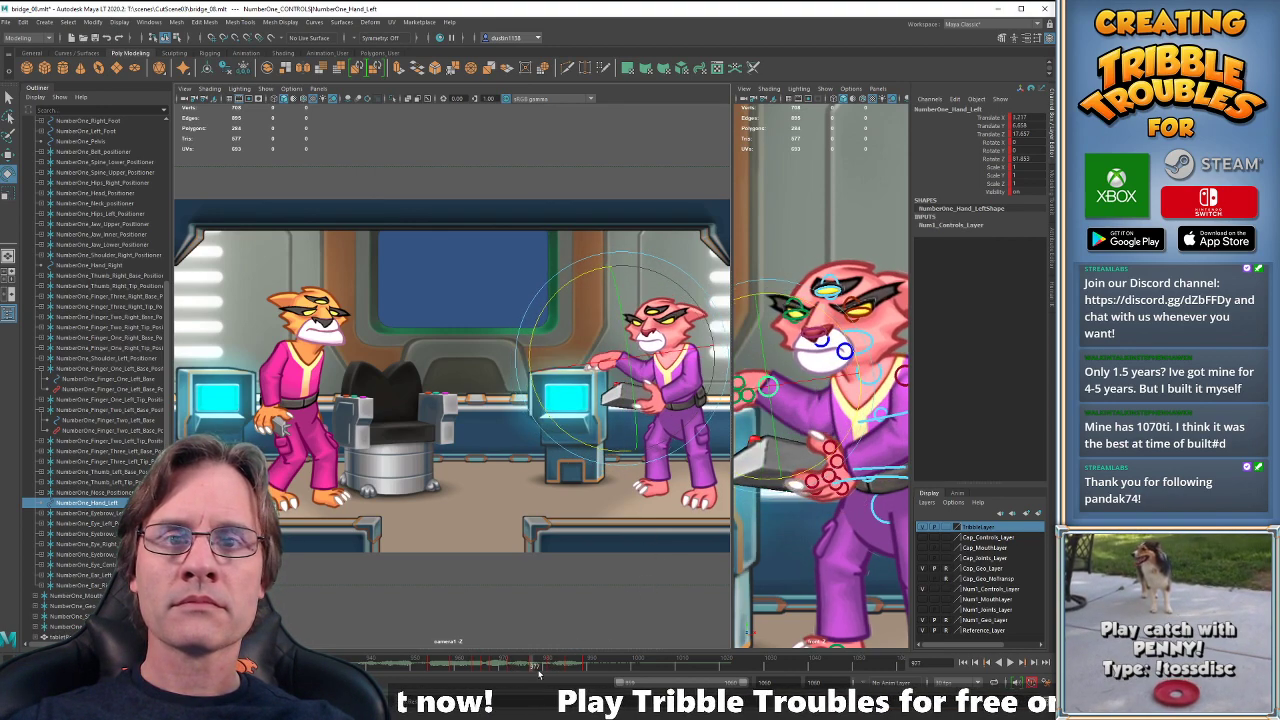
pyautogui.press(',')
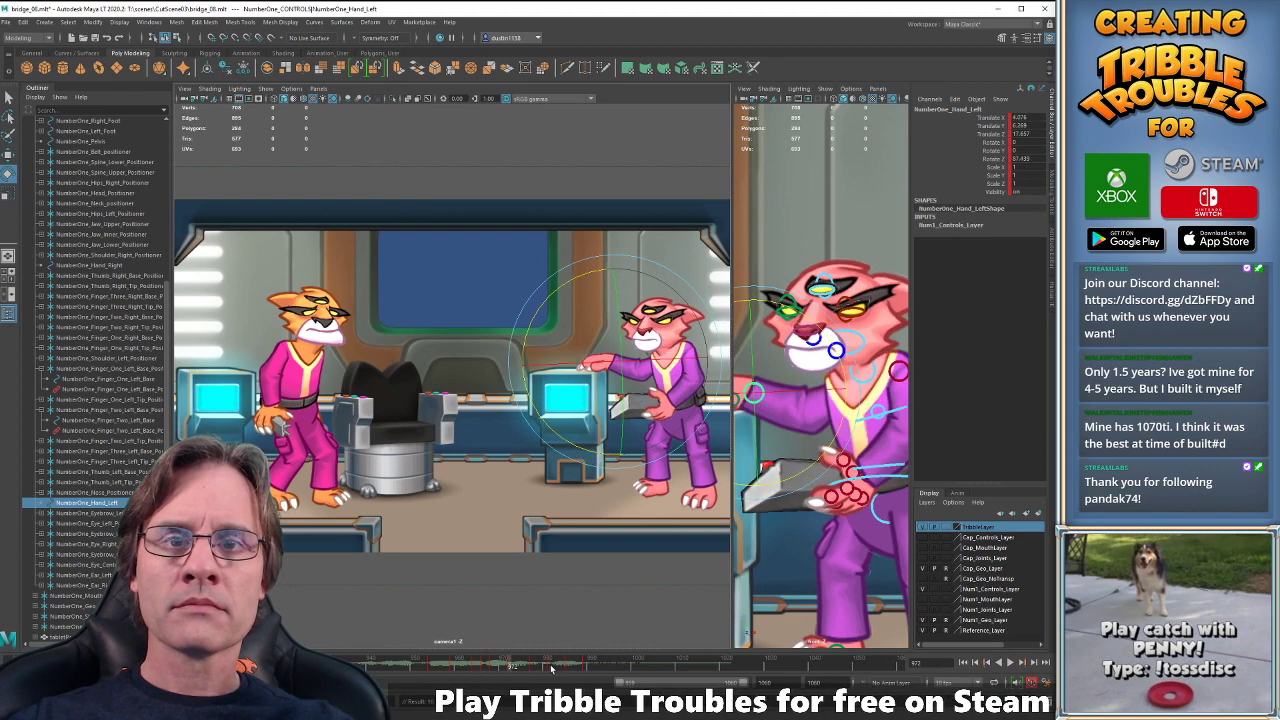
# - Pull the left-hand control farther back toward the body at frame 981 and check it against the preceding keys
pyautogui.press('.')
pyautogui.press('.')
pyautogui.press('w')
pyautogui.moveTo(617, 363); pyautogui.dragTo(648, 370)
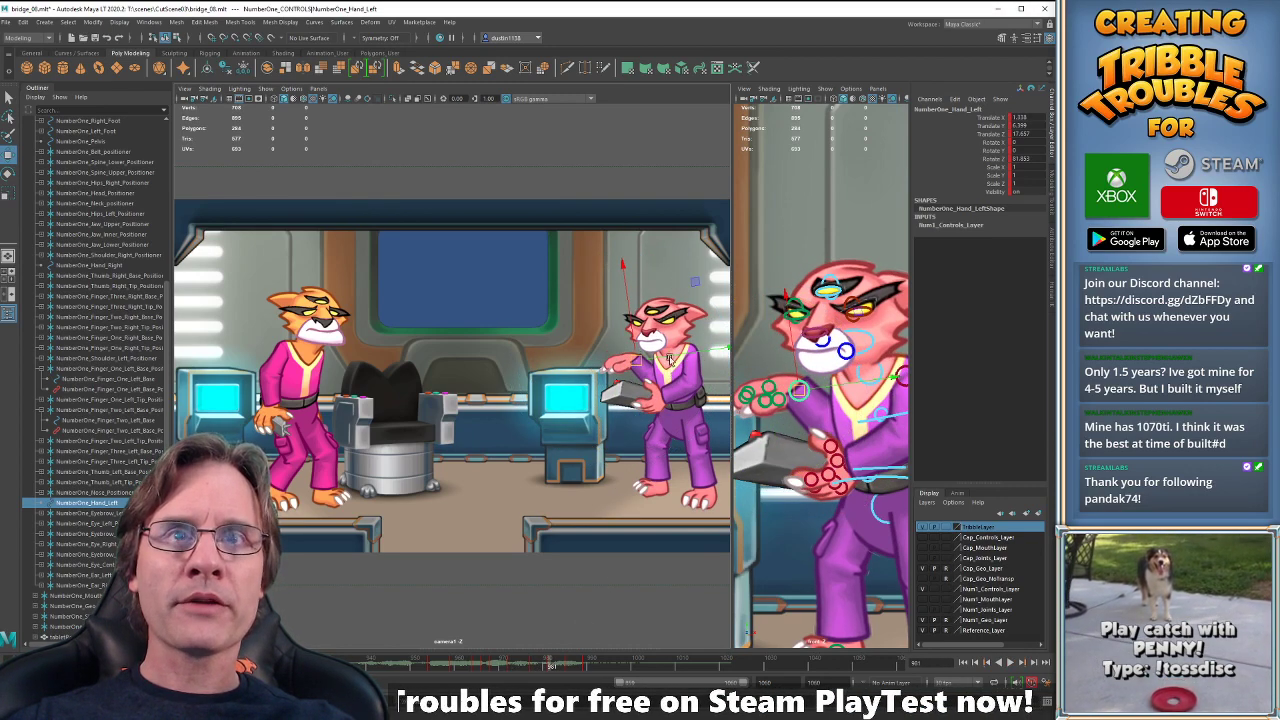
pyautogui.press(',')
pyautogui.press(',')
pyautogui.press('.')
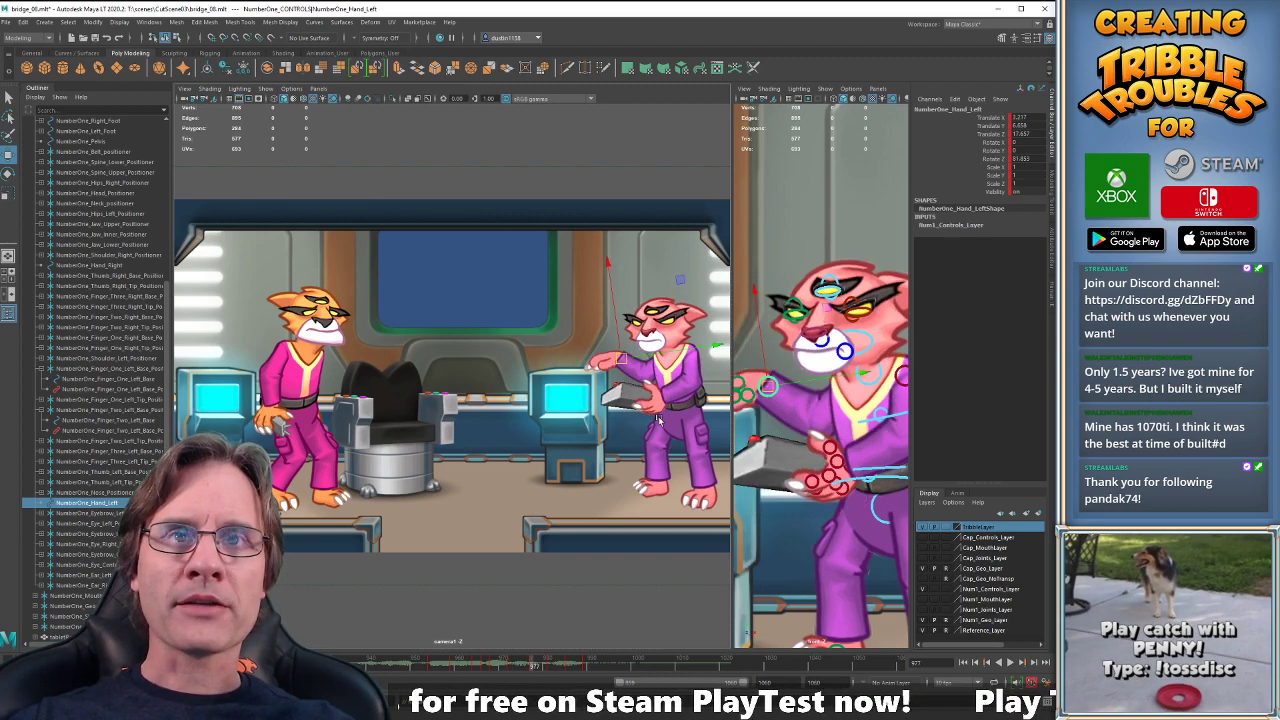
# - Temporarily hide Num1_Geo_Layer to select the NumberOne_Shoulder_Right control, and show the layer again
pyautogui.keyDown('alt'); pyautogui.moveTo(871, 417); pyautogui.dragTo(834, 414, button='middle'); pyautogui.keyUp('alt')
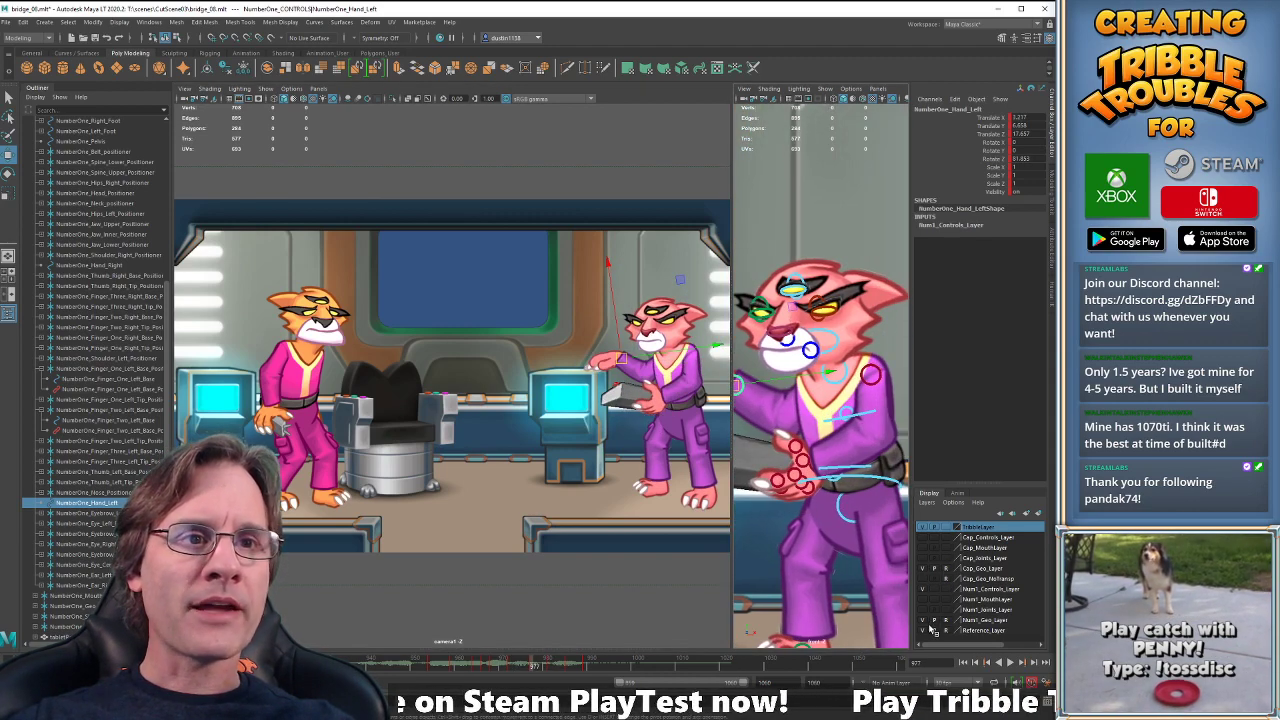
pyautogui.click(922, 620)
pyautogui.click(817, 393)
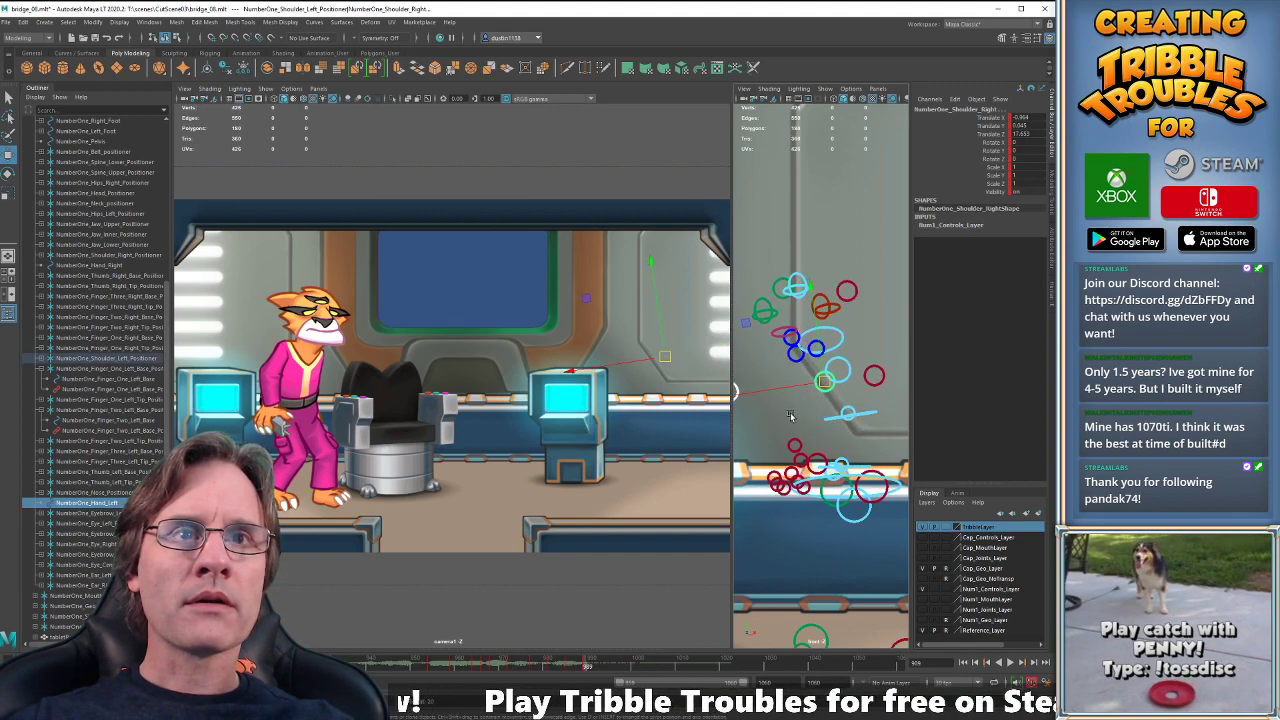
pyautogui.keyDown('alt'); pyautogui.moveTo(790, 414); pyautogui.dragTo(818, 410, button='middle'); pyautogui.keyUp('alt')
pyautogui.keyDown('shift'); pyautogui.click(755, 381); pyautogui.keyUp('shift')
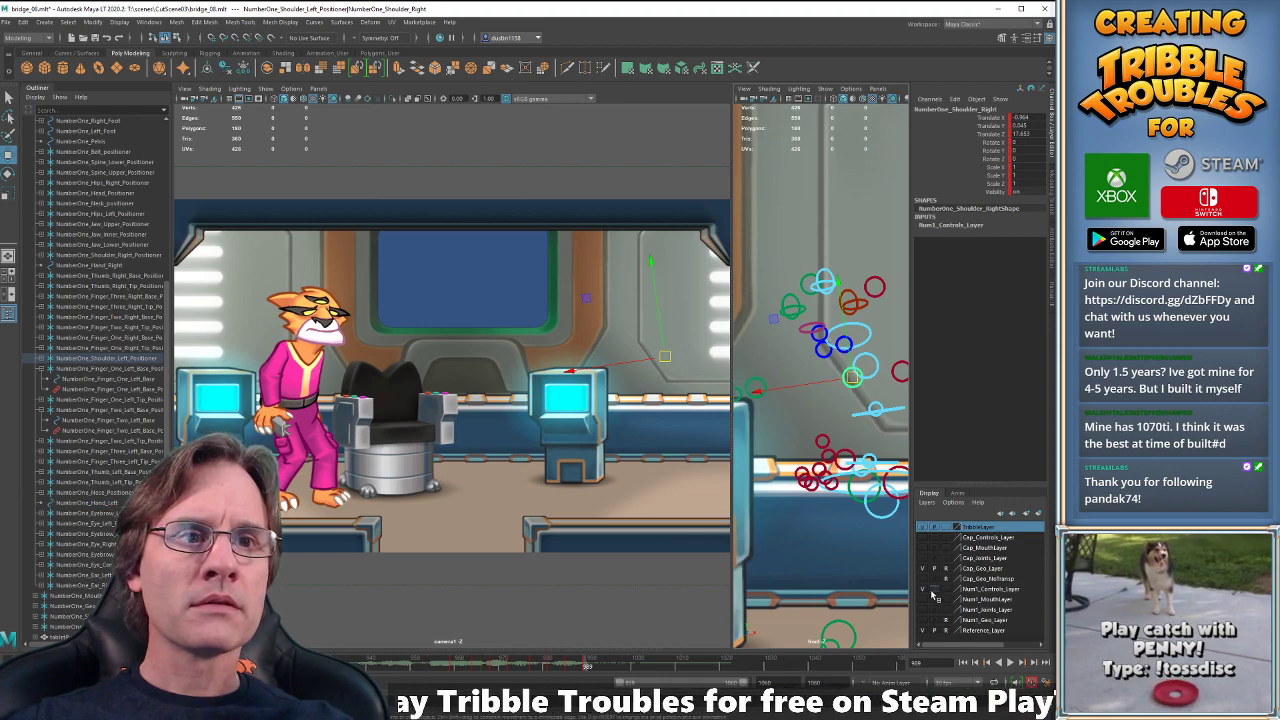
pyautogui.click(928, 620)
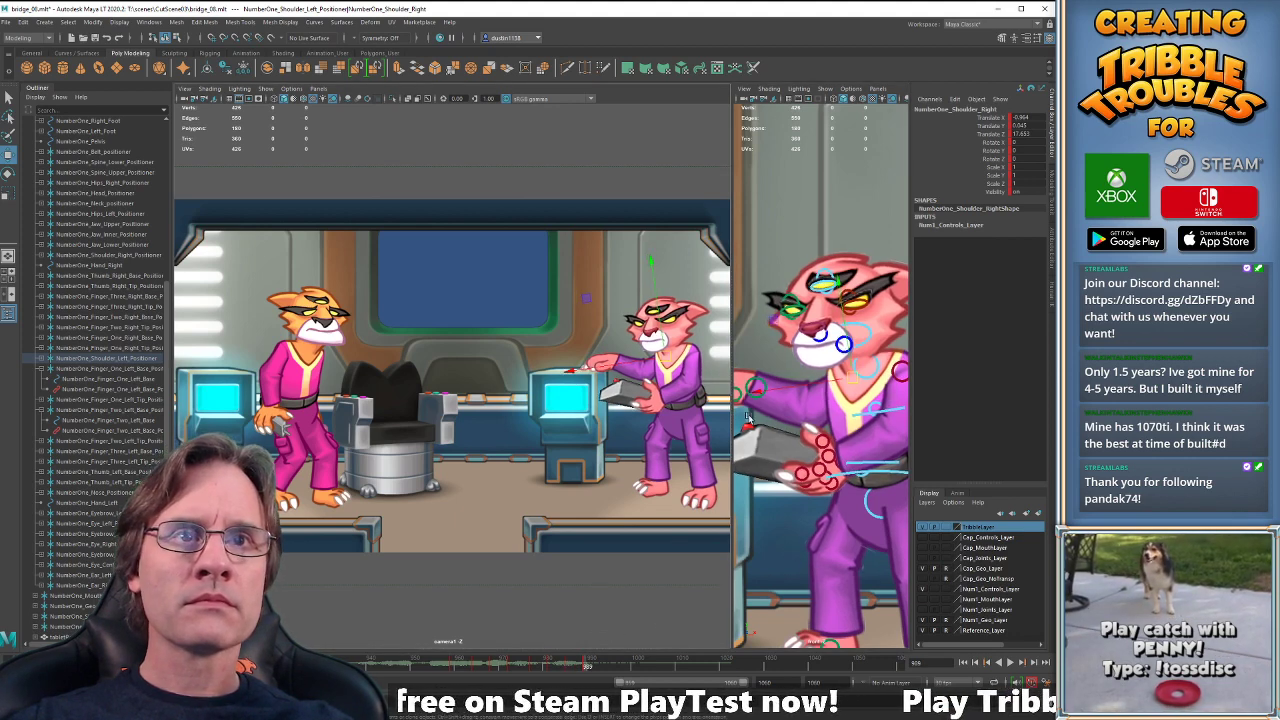
# - Reselect NumberOne's left-hand control at frame 989 and bring the whole arm into the close-up view
pyautogui.click(770, 467)
pyautogui.press('.')
pyautogui.keyDown('alt'); pyautogui.moveTo(789, 440); pyautogui.dragTo(827, 454, button='middle'); pyautogui.keyUp('alt')
pyautogui.press('.')
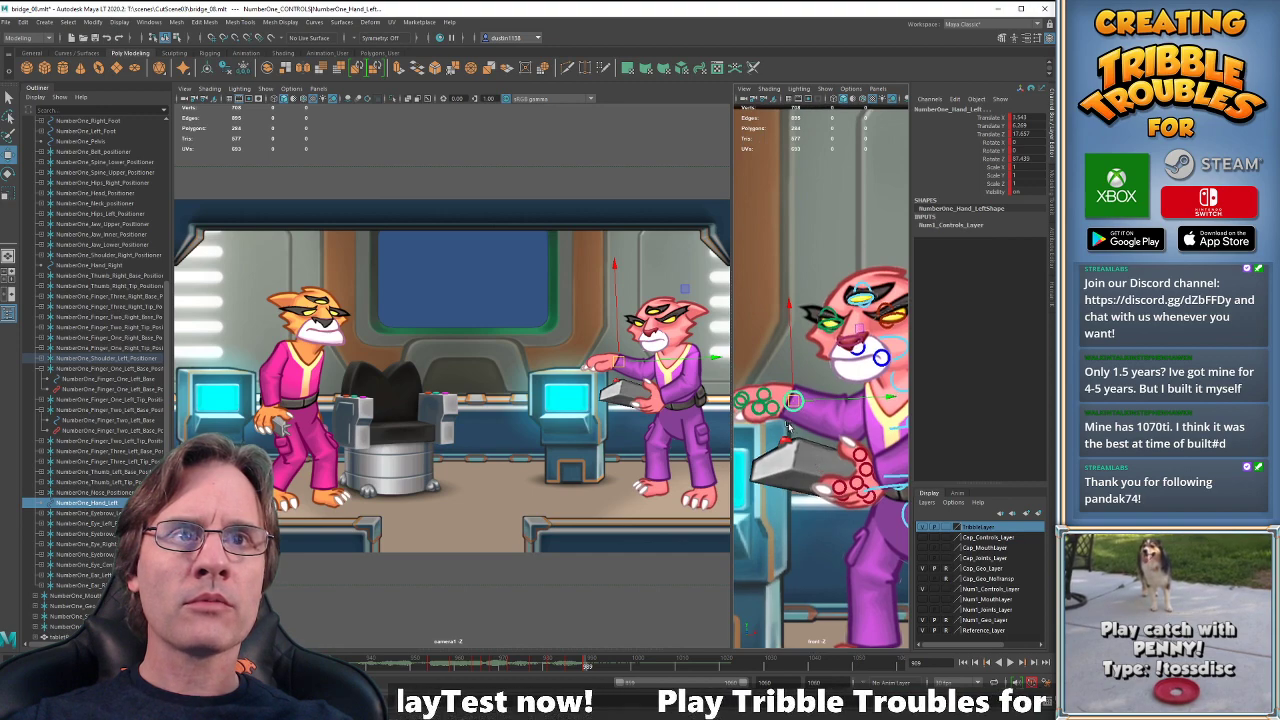
pyautogui.click(794, 418)
pyautogui.click(792, 414)
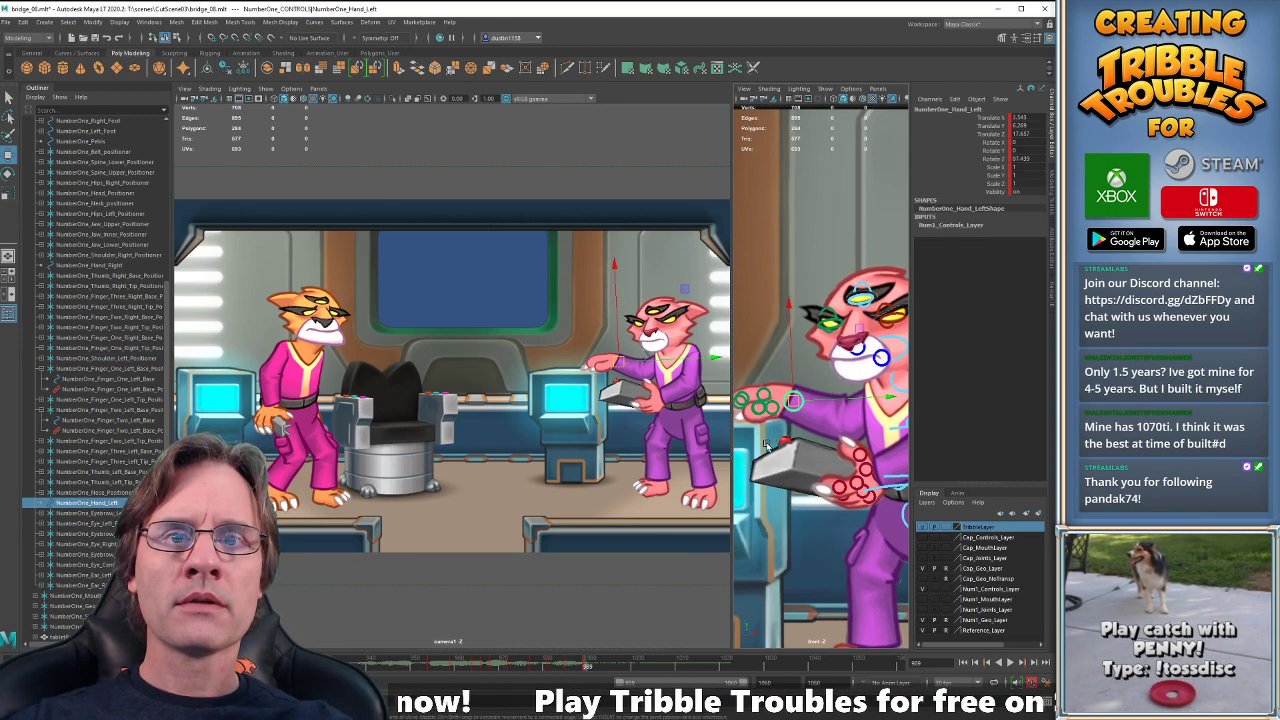
# - Play back the left hand's motion and scrub the timeline between frames 989 and 981 to examine it
pyautogui.hotkey('alt', 'v')
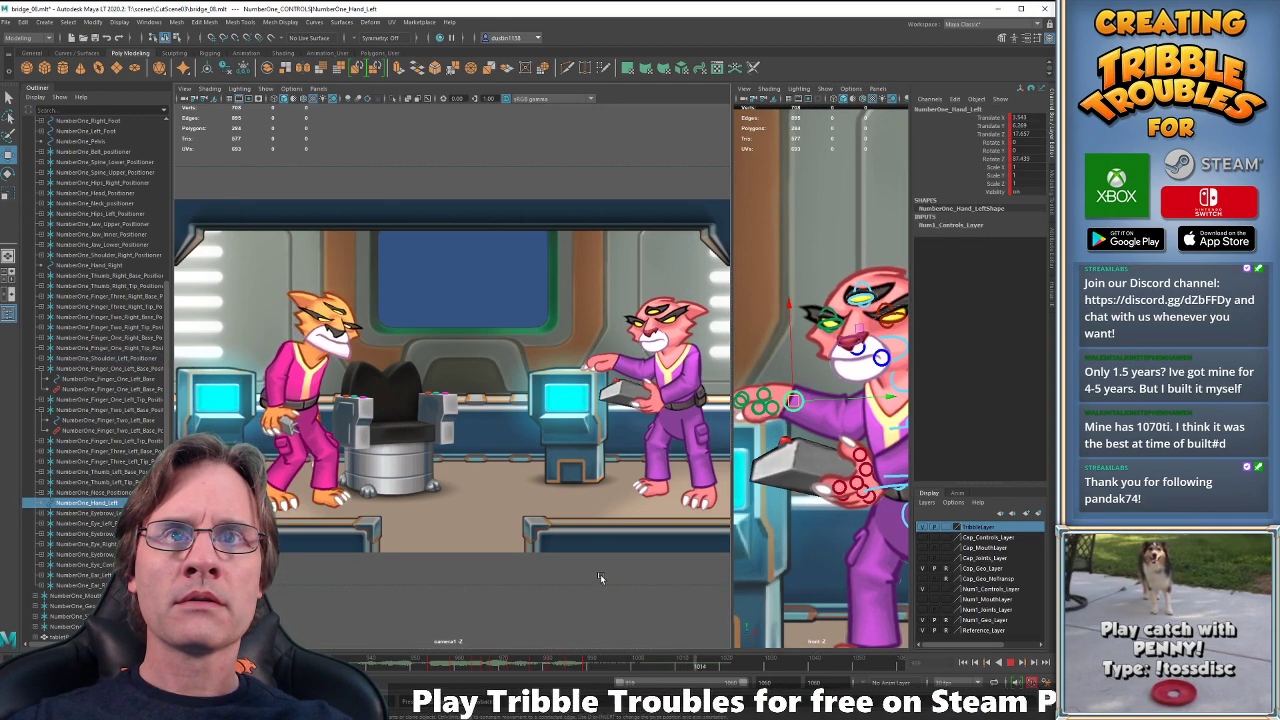
pyautogui.hotkey('alt', 'v')
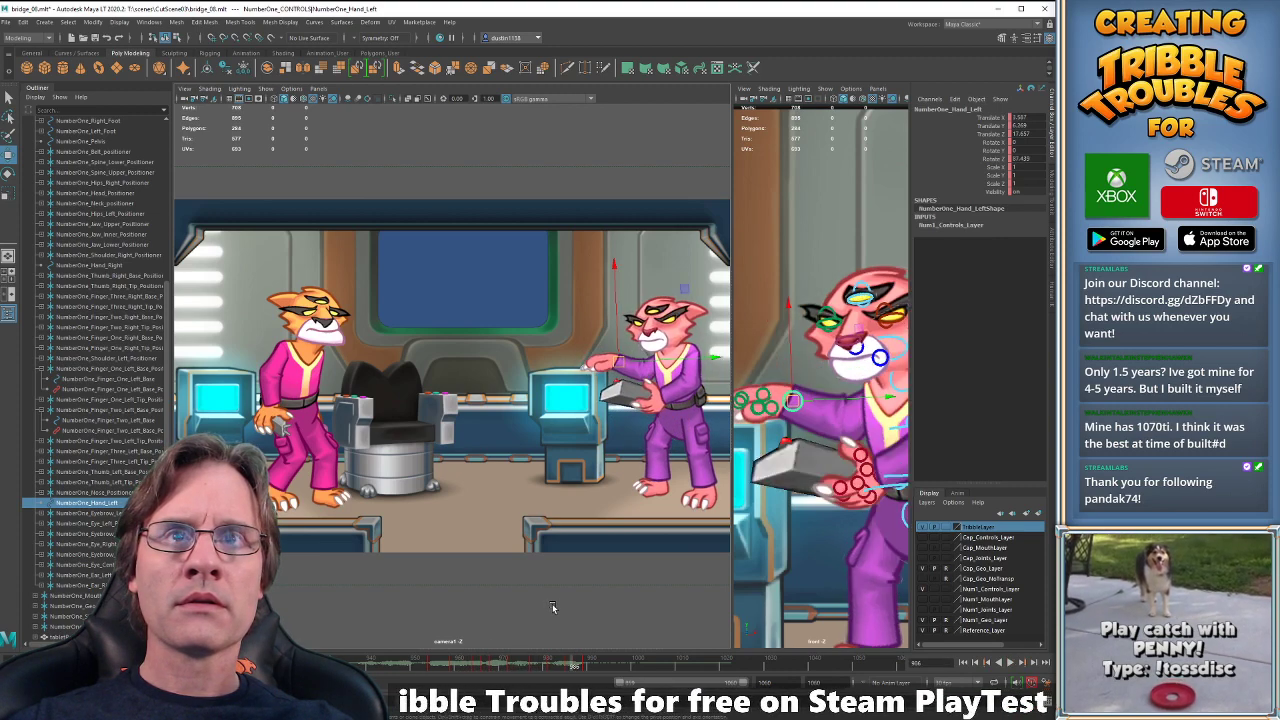
pyautogui.moveTo(583, 662)
pyautogui.mouseDown()
pyautogui.moveTo(571, 672)
pyautogui.moveTo(580, 645)
pyautogui.mouseUp()
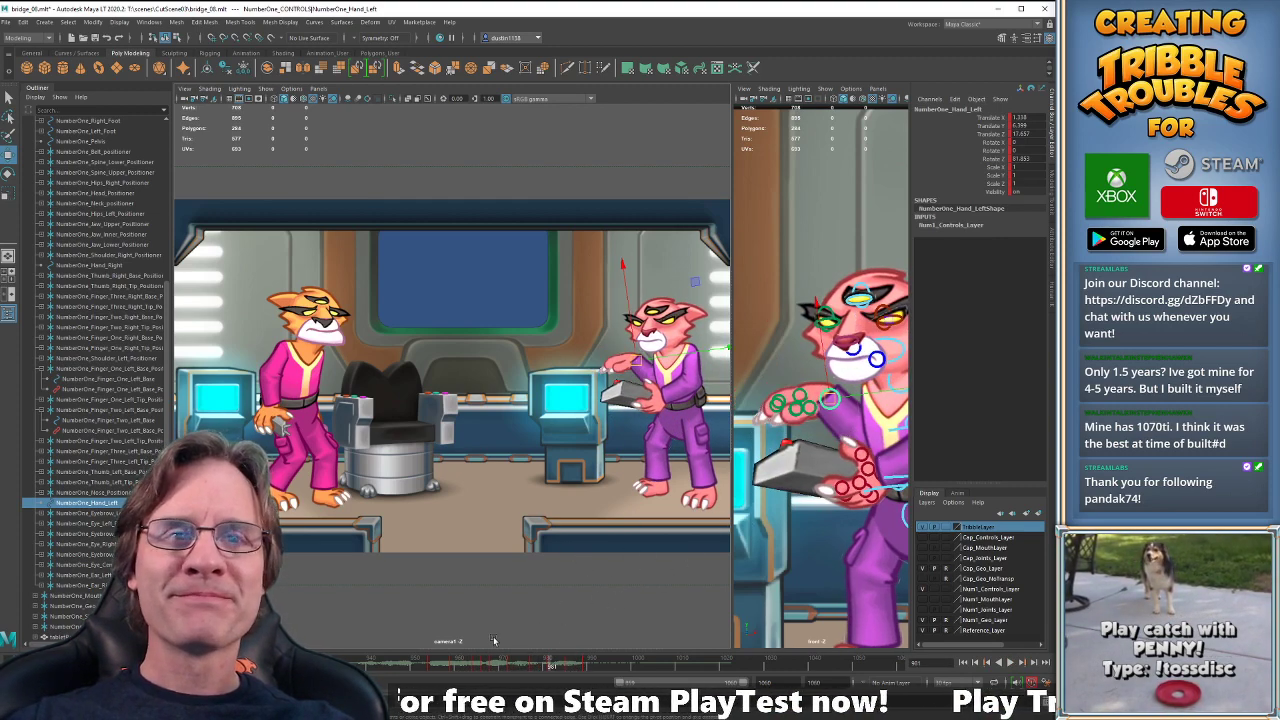
pyautogui.moveTo(591, 661); pyautogui.dragTo(551, 664)
pyautogui.click(586, 663)
pyautogui.click(538, 672)
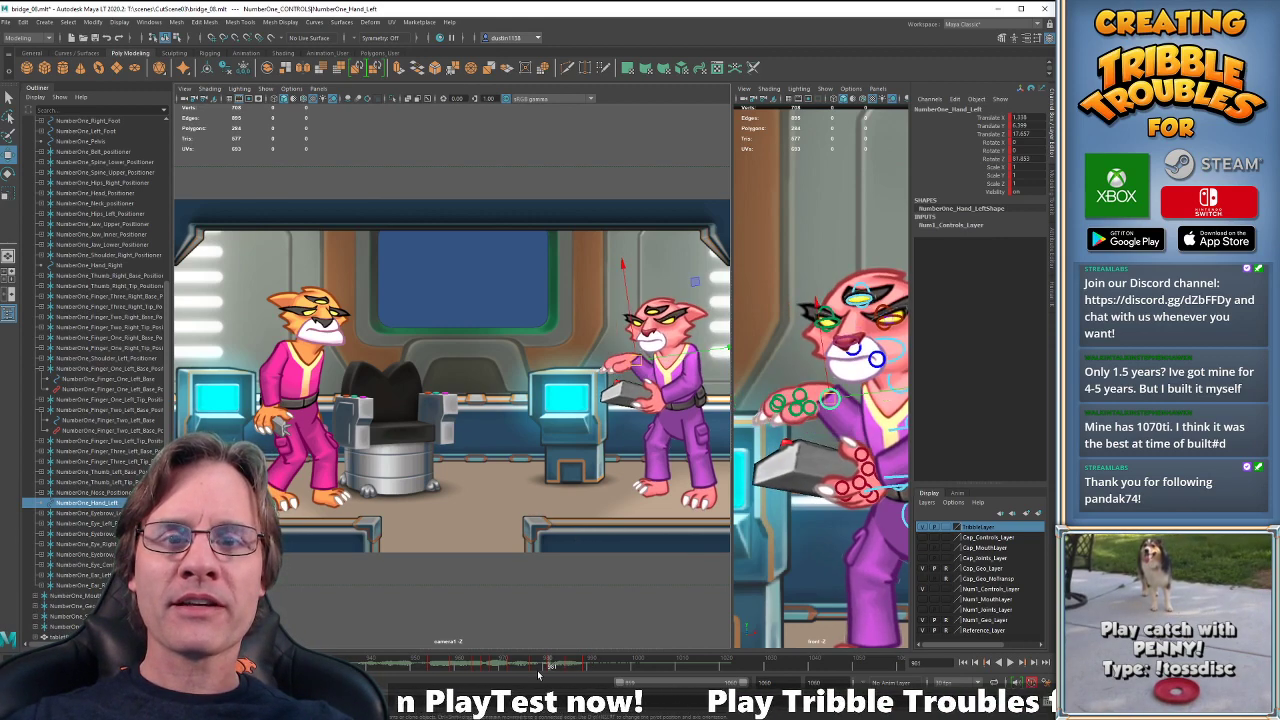
pyautogui.moveTo(573, 660)
pyautogui.mouseDown()
pyautogui.moveTo(540, 662)
pyautogui.moveTo(551, 662)
pyautogui.mouseUp()
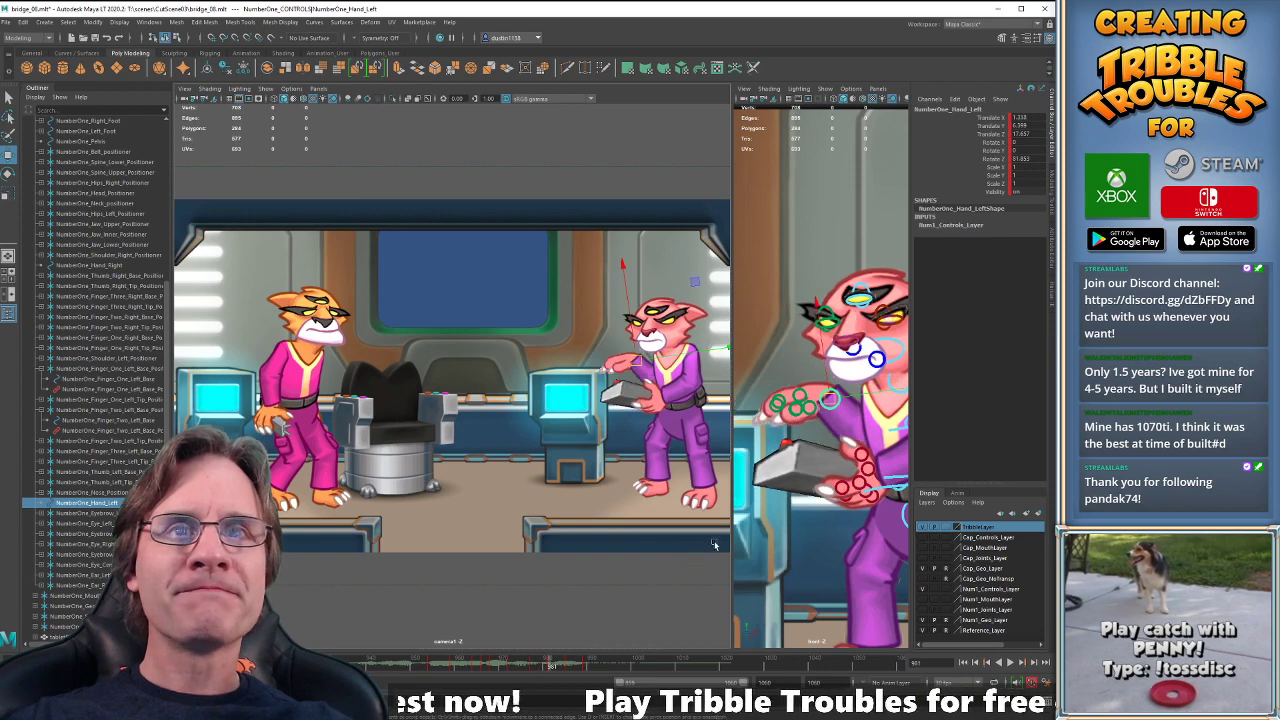
# - Select the NumberOne_Shoulder_Right control with Num1_Geo_Layer briefly hidden, and shift the shoulder back at frame 981
pyautogui.keyDown('alt'); pyautogui.moveTo(844, 467); pyautogui.dragTo(807, 472, button='middle'); pyautogui.keyUp('alt')
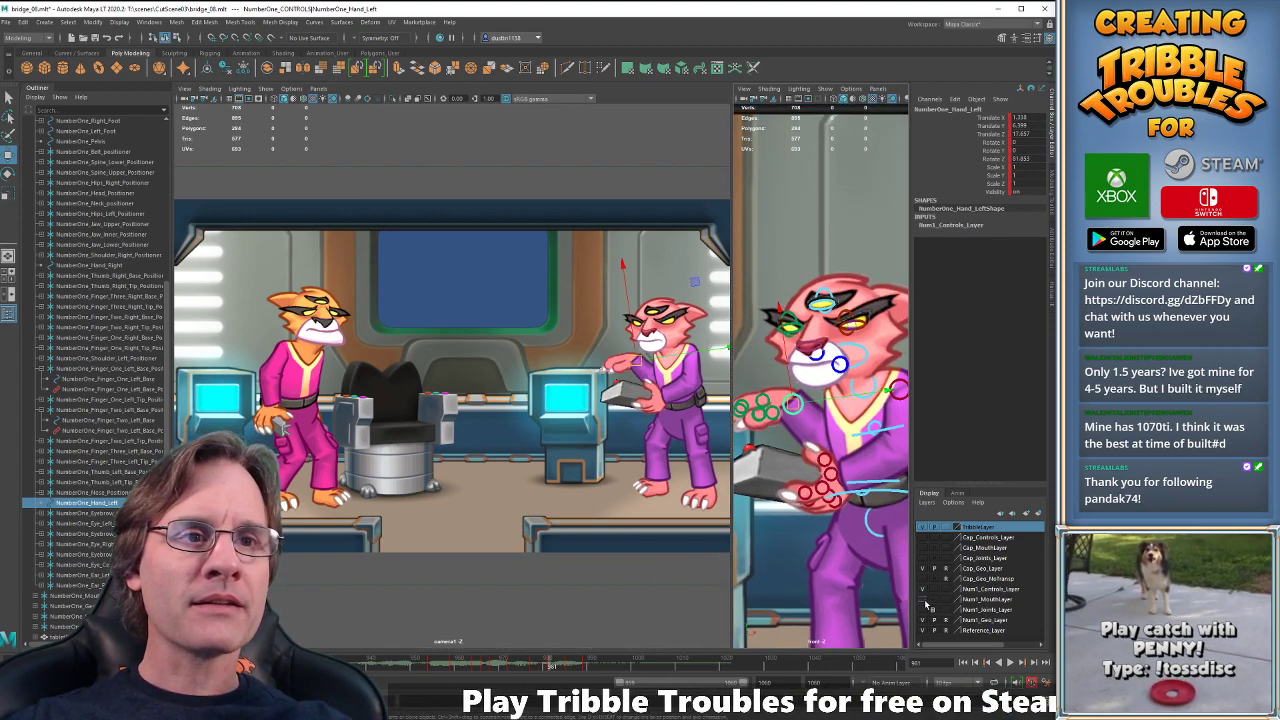
pyautogui.click(922, 620)
pyautogui.press('Up')
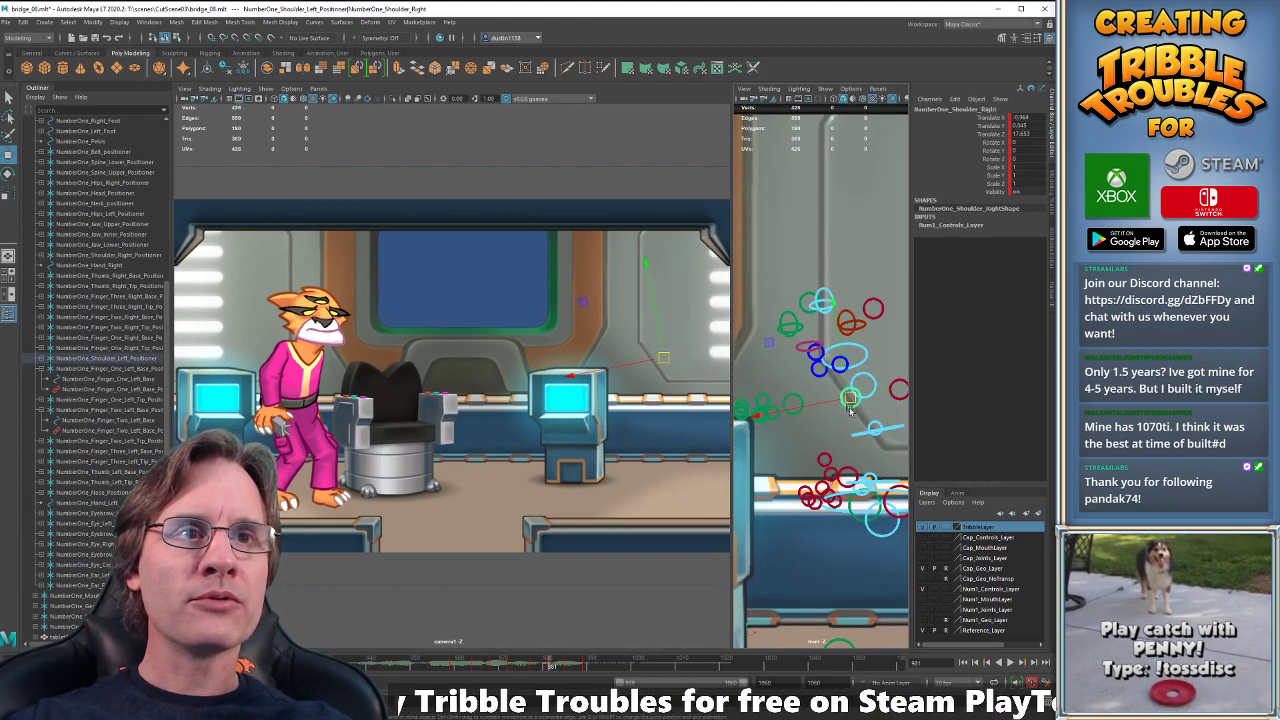
pyautogui.click(922, 620)
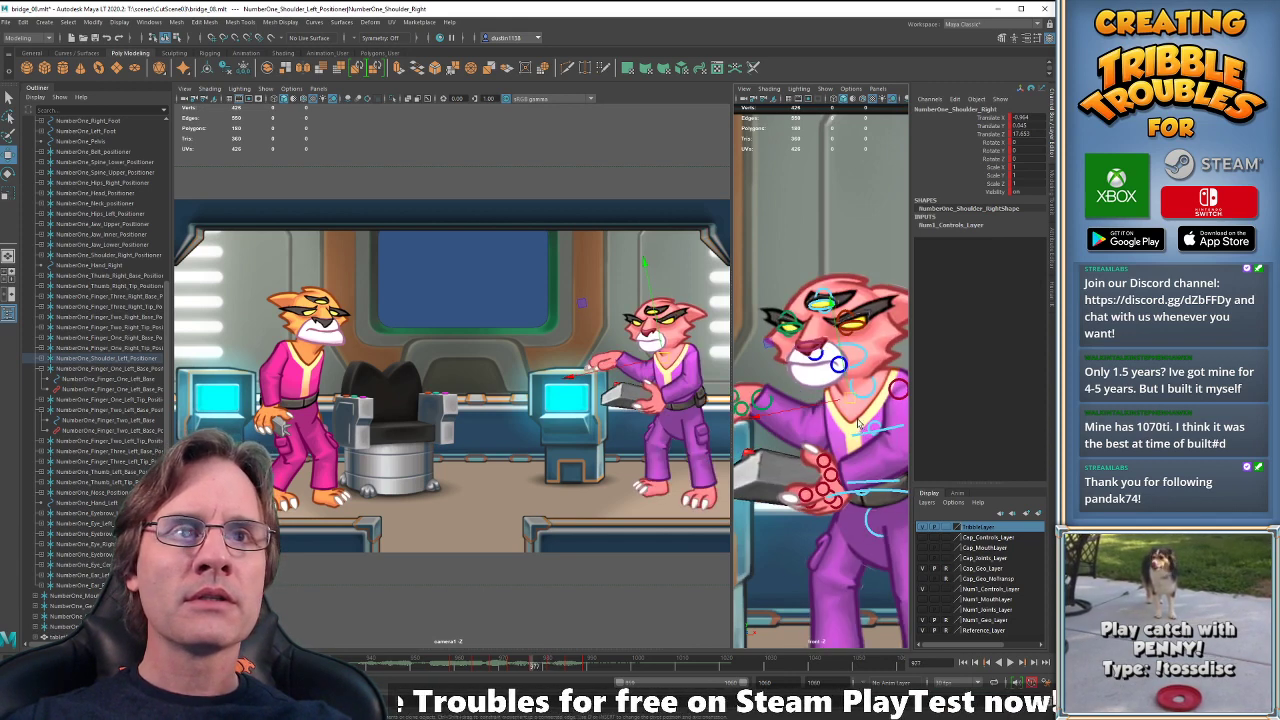
pyautogui.moveTo(852, 400); pyautogui.dragTo(886, 393)
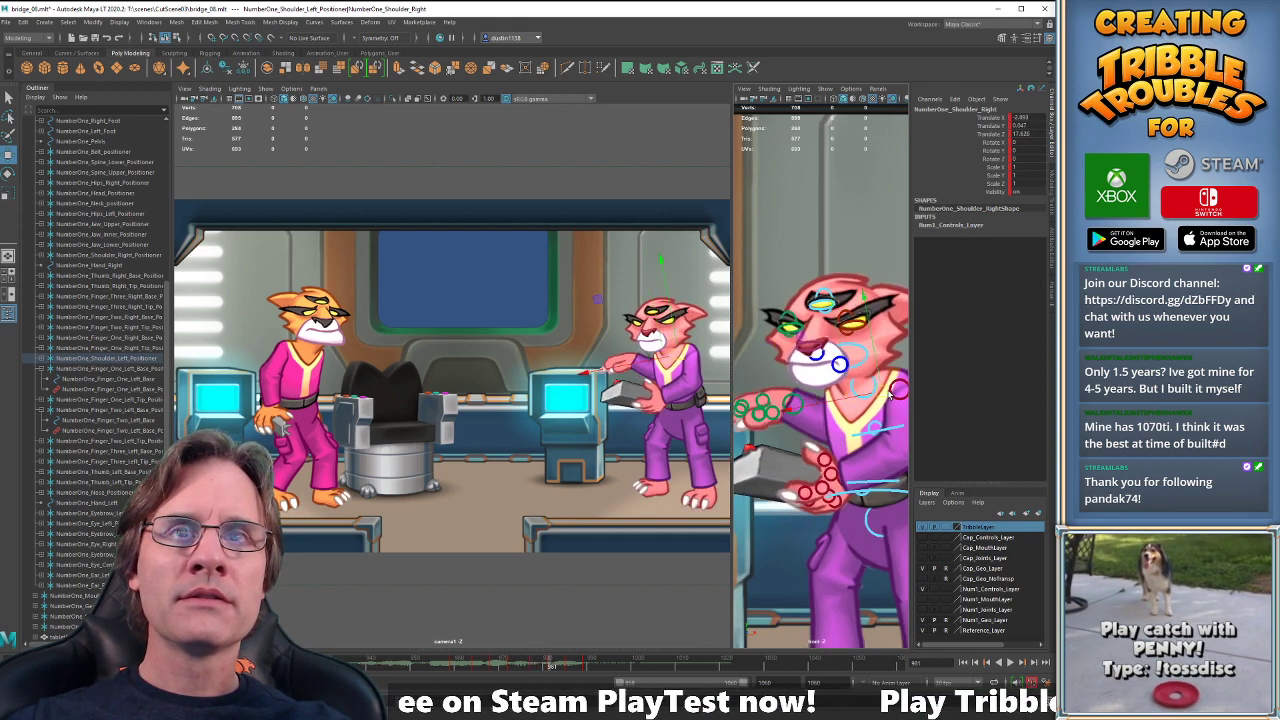
pyautogui.moveTo(884, 395); pyautogui.dragTo(860, 411)
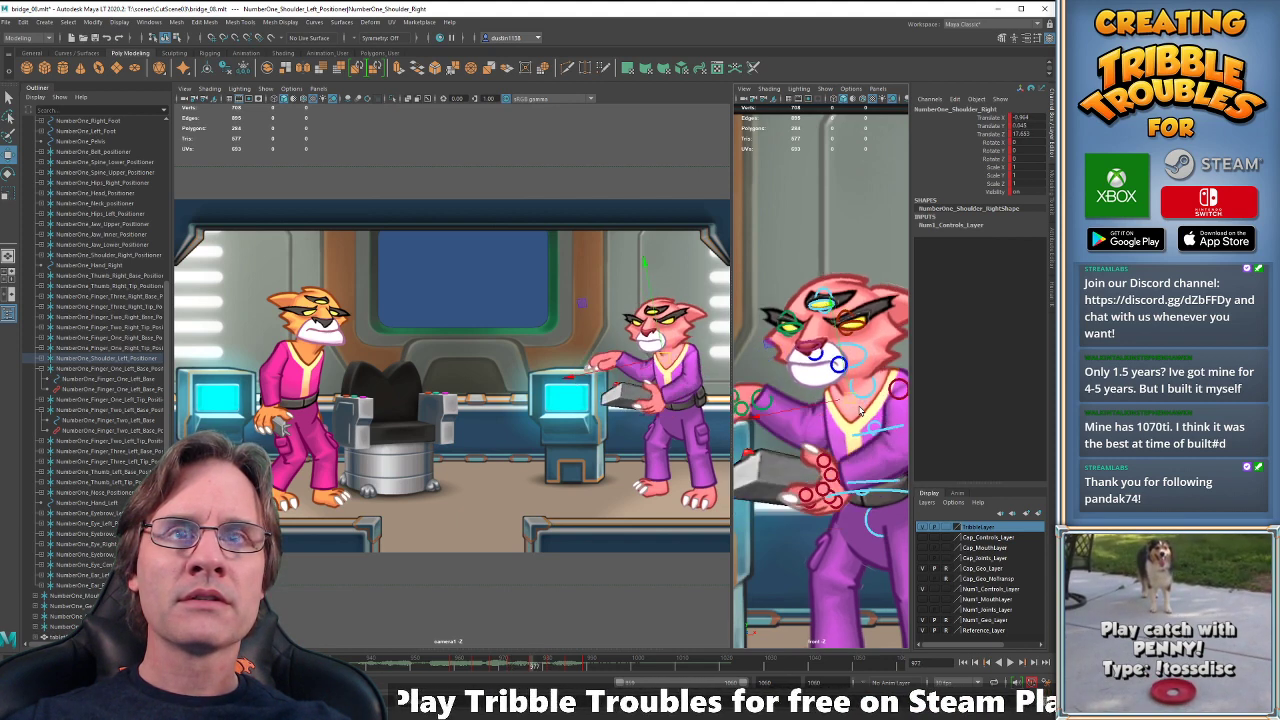
pyautogui.moveTo(851, 405); pyautogui.dragTo(866, 411)
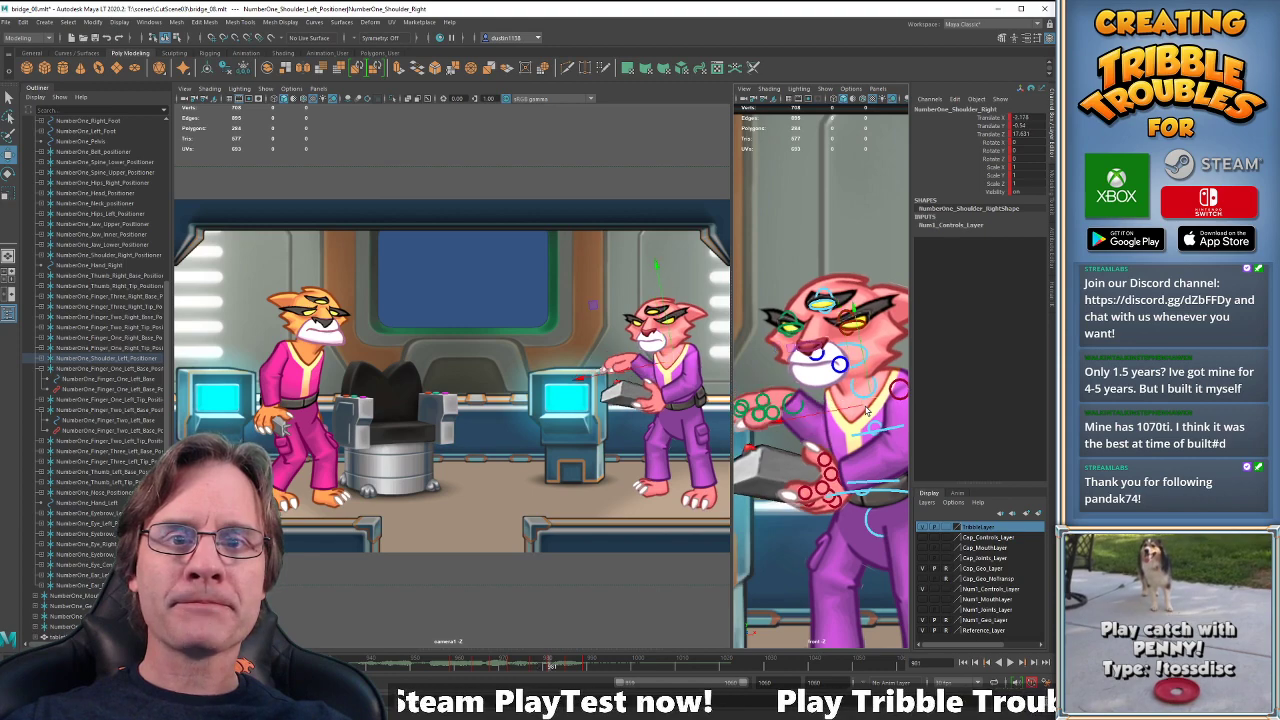
# - Select the left-hand control, raise it slightly at frame 985 and adjust its rotation
pyautogui.click(790, 398)
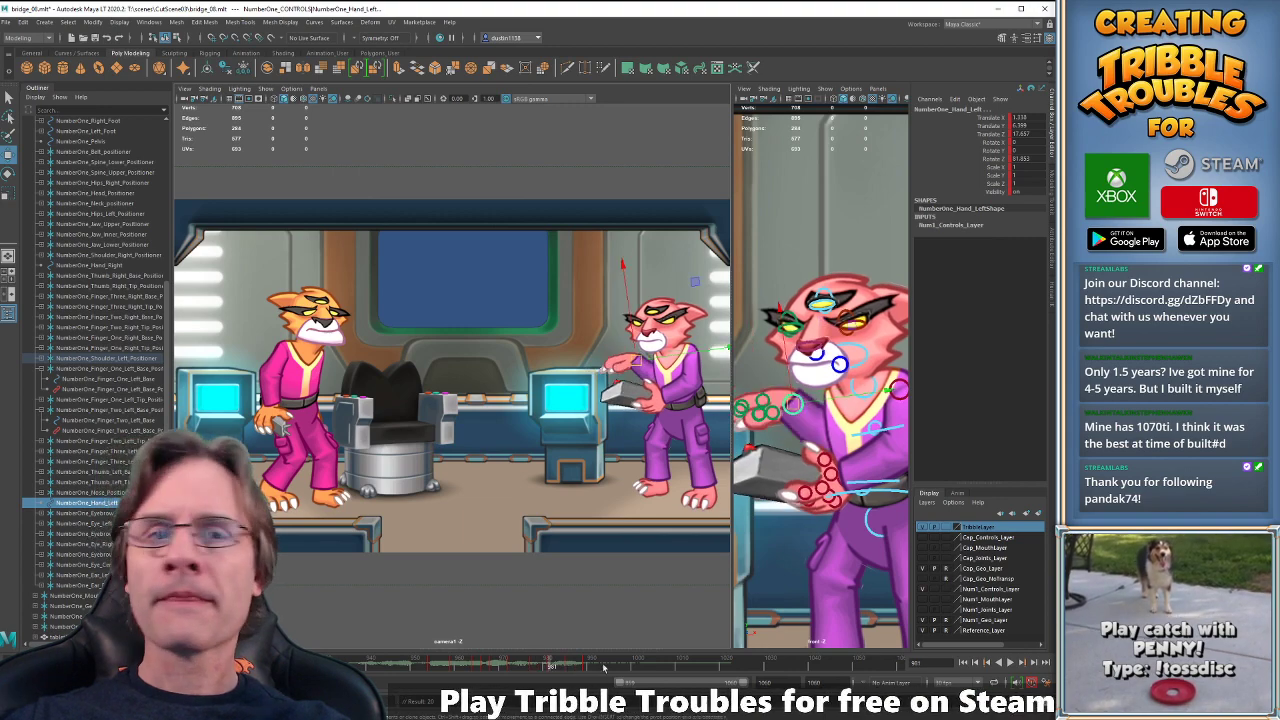
pyautogui.press('.')
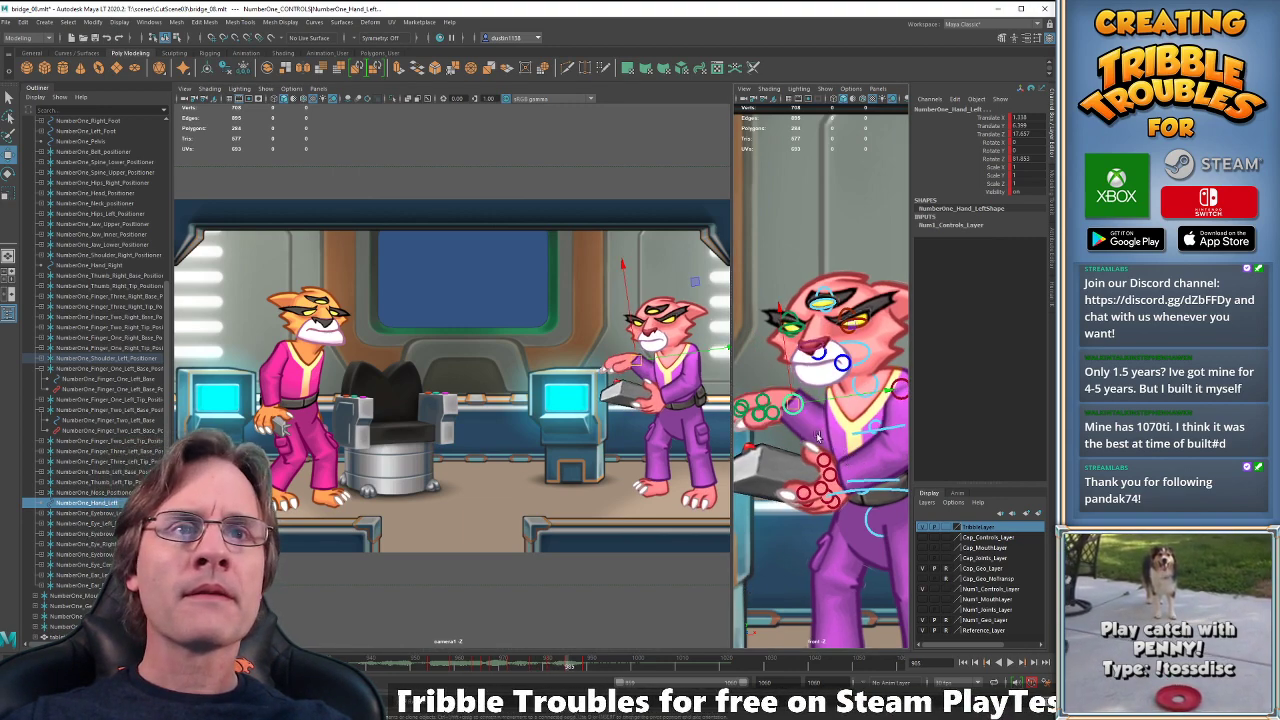
pyautogui.click(803, 430)
pyautogui.click(796, 405)
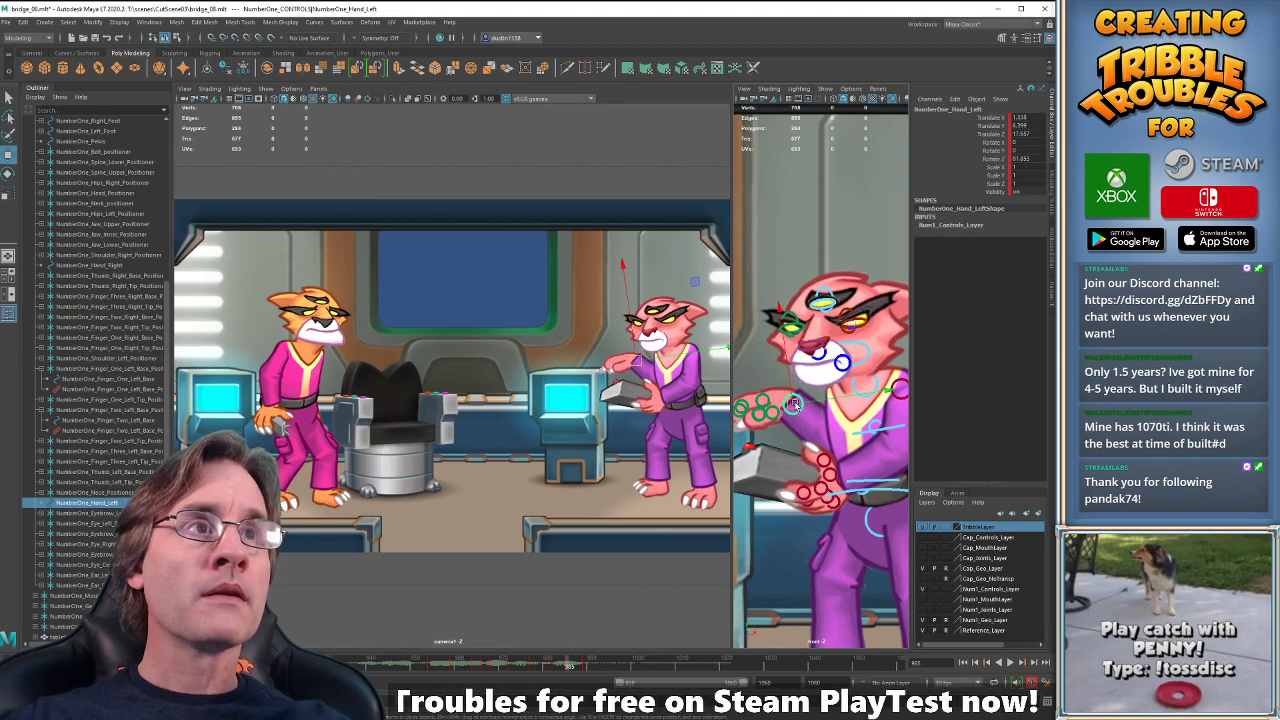
pyautogui.moveTo(794, 404); pyautogui.dragTo(795, 392)
pyautogui.press('e')
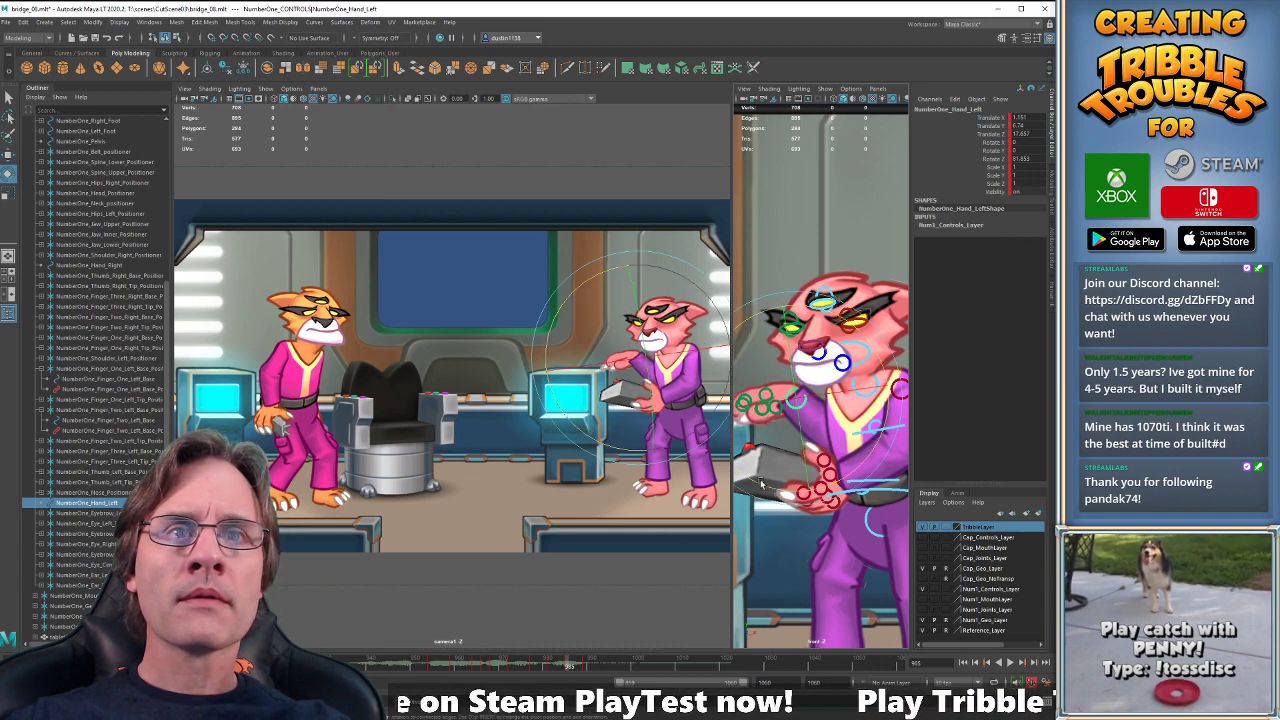
pyautogui.moveTo(760, 484); pyautogui.dragTo(727, 455)
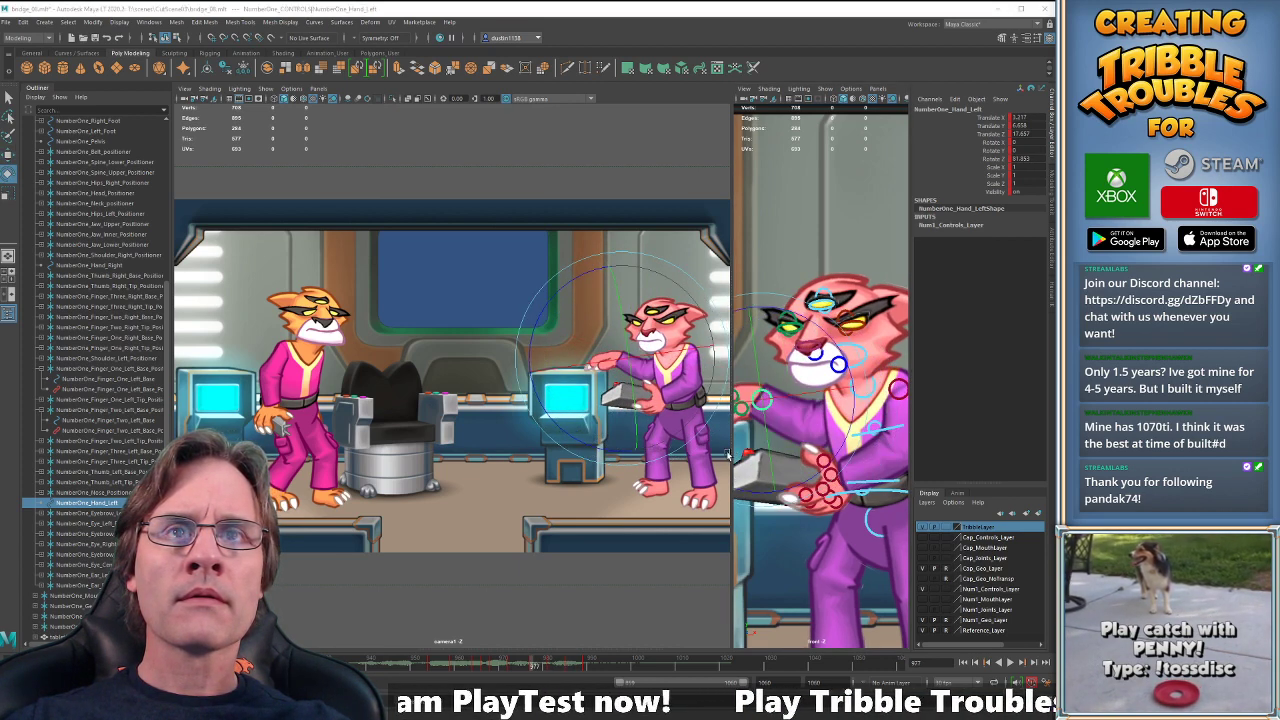
# - Advance from frame 977 to 981, lower the left-hand control and rotate it to about 111 degrees in Z
pyautogui.hotkey('alt', '.')
pyautogui.hotkey('alt', '.')
pyautogui.hotkey('alt', '.')
pyautogui.hotkey('alt', '.')
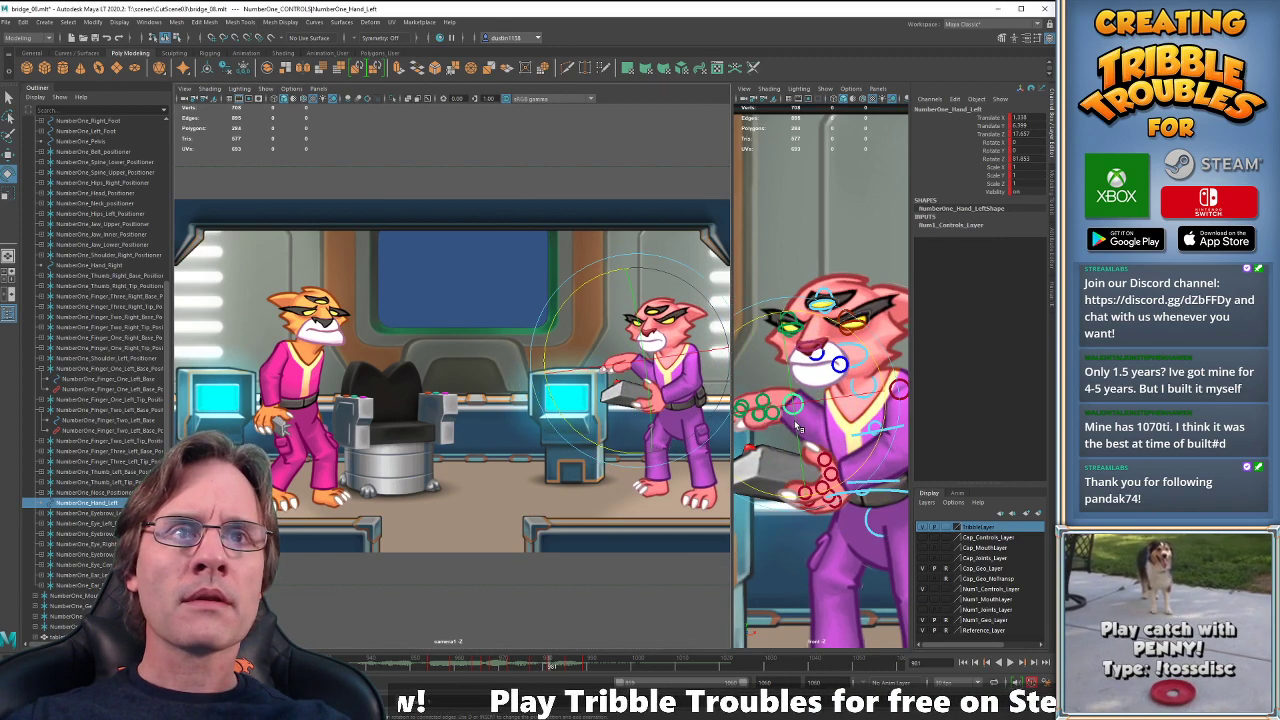
pyautogui.press('w')
pyautogui.moveTo(799, 403); pyautogui.dragTo(852, 372)
pyautogui.press('e')
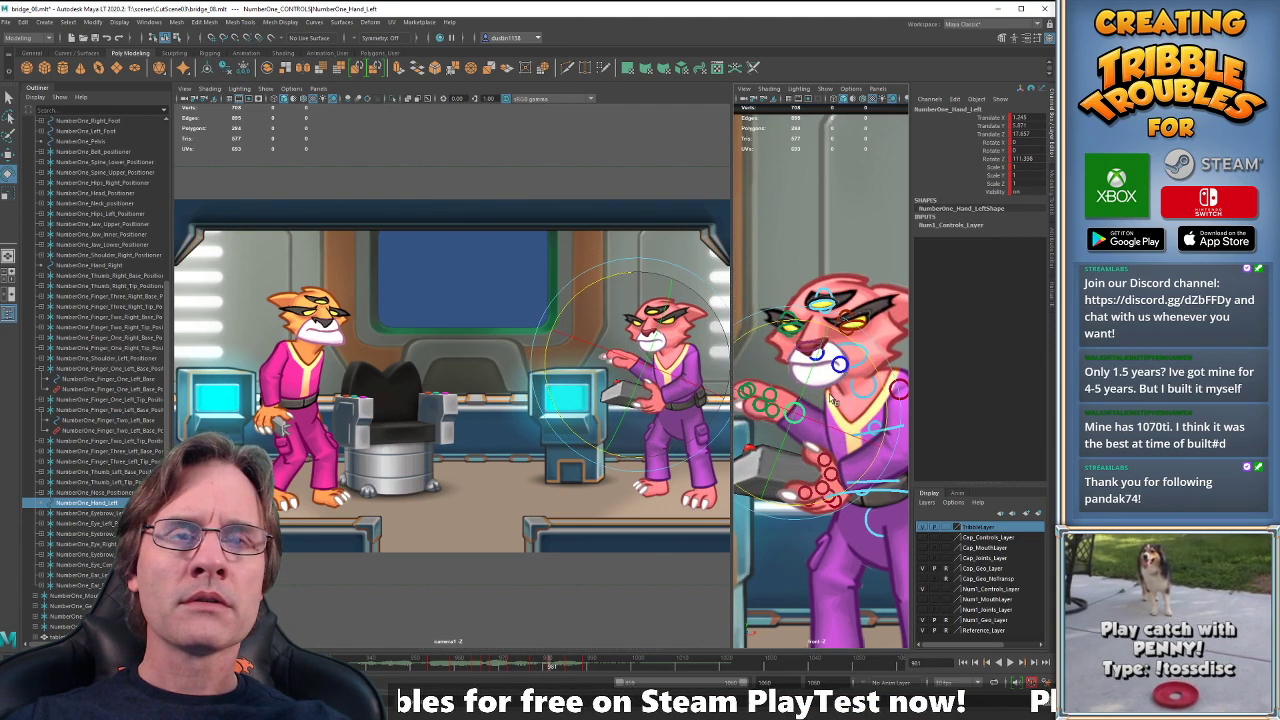
# - Lower the left-hand control a little further at frame 981, stepping through neighbouring frames to check the motion
pyautogui.press('w')
pyautogui.hotkey('alt', ',')
pyautogui.hotkey('alt', ',')
pyautogui.hotkey('alt', ',')
pyautogui.hotkey('alt', ',')
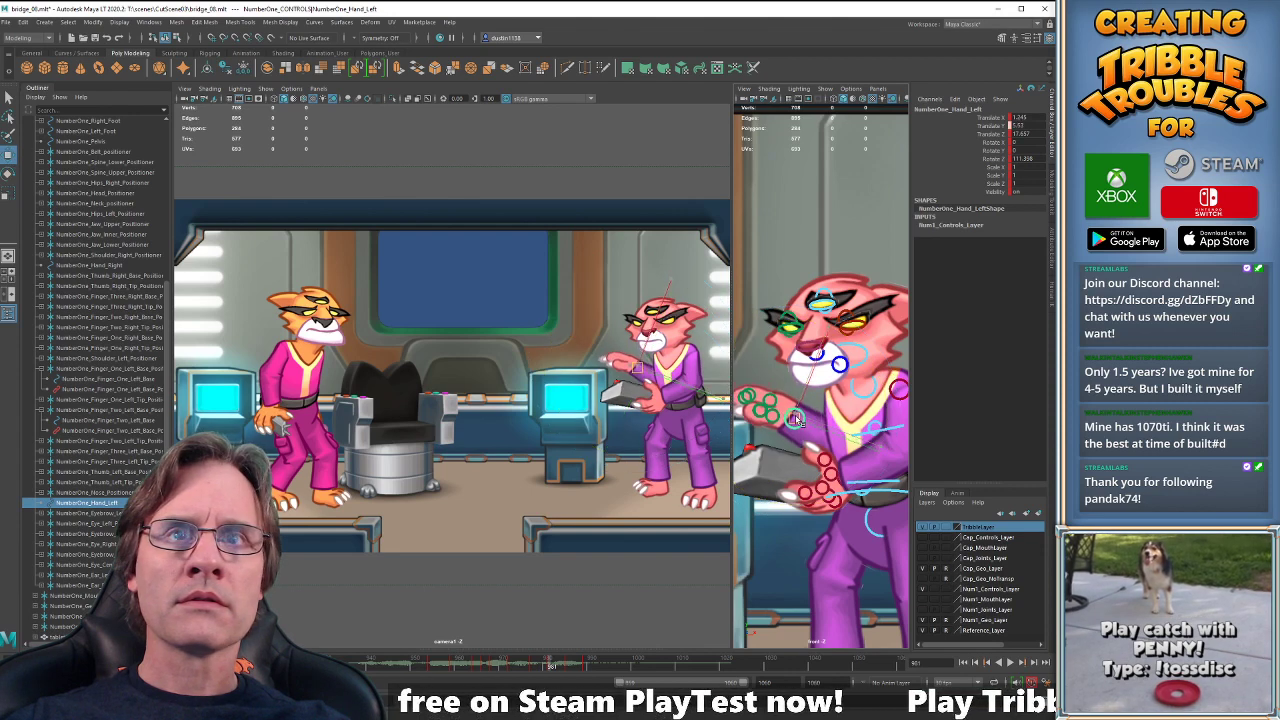
pyautogui.hotkey('alt', '.')
pyautogui.hotkey('alt', '.')
pyautogui.hotkey('alt', '.')
pyautogui.hotkey('alt', '.')
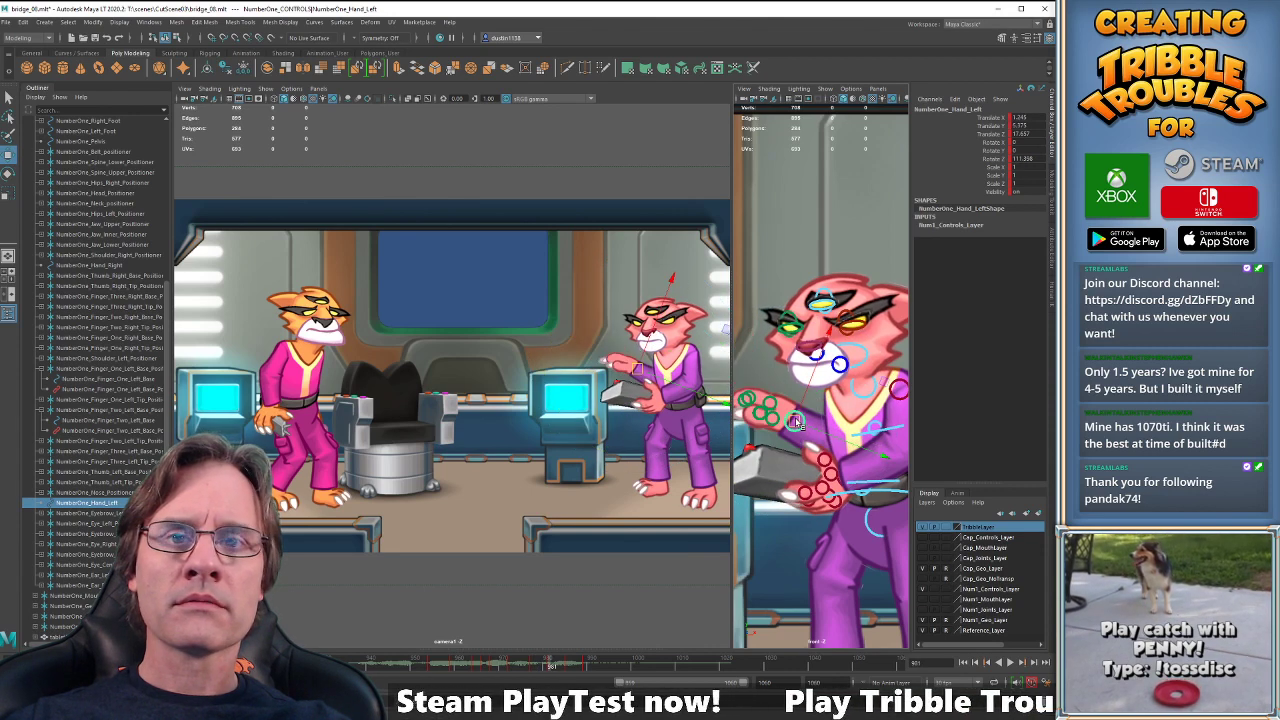
# - Advance to frame 985, lower the left-hand control onto the device and rotate it to about 109 degrees in Z
pyautogui.hotkey('alt', '.')
pyautogui.hotkey('alt', '.')
pyautogui.hotkey('alt', '.')
pyautogui.hotkey('alt', '.')
pyautogui.moveTo(797, 403); pyautogui.dragTo(810, 456)
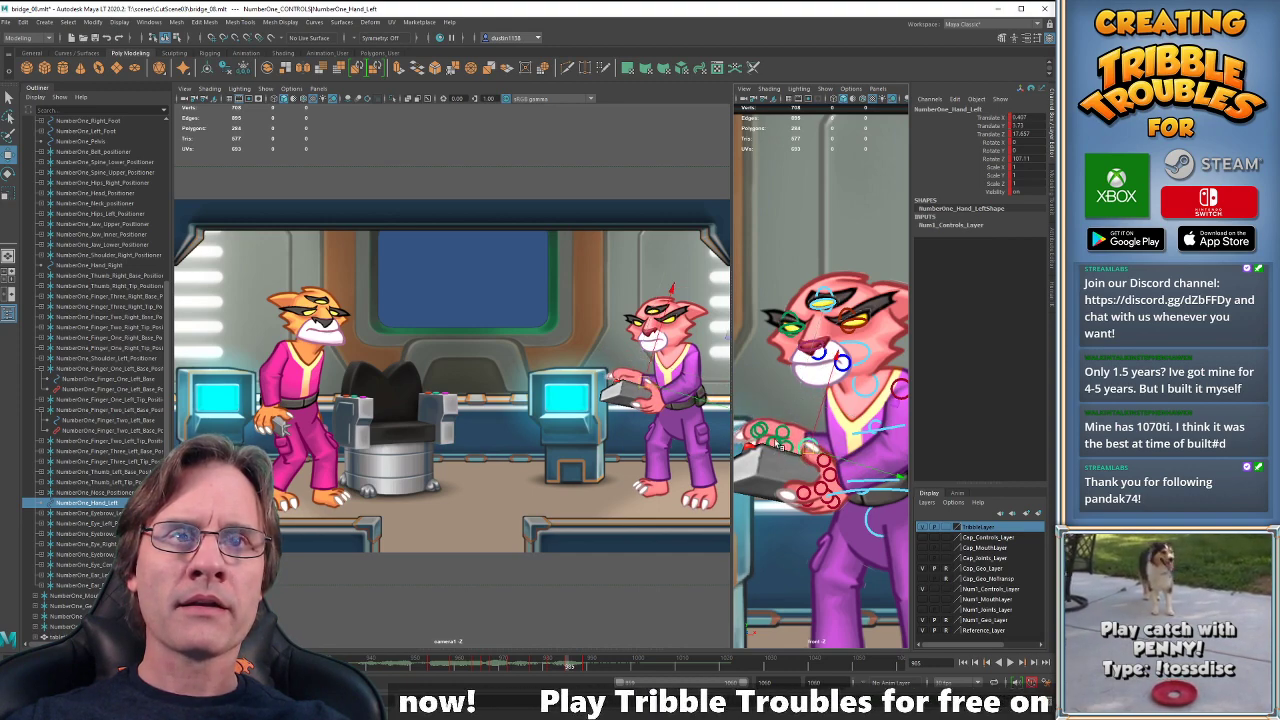
pyautogui.press('e')
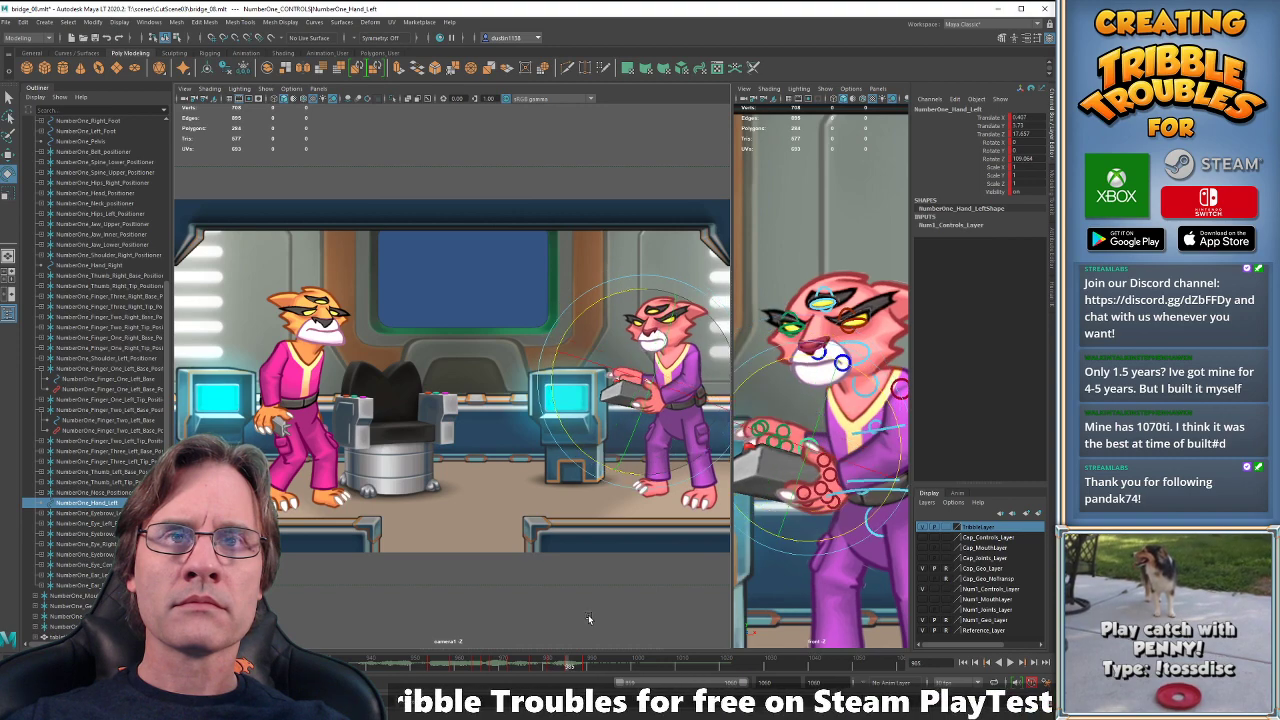
# - At frame 989, lower the left-hand control further, rotate it to about 97 degrees in Z and fit it against the device
pyautogui.moveTo(568, 666); pyautogui.dragTo(587, 667)
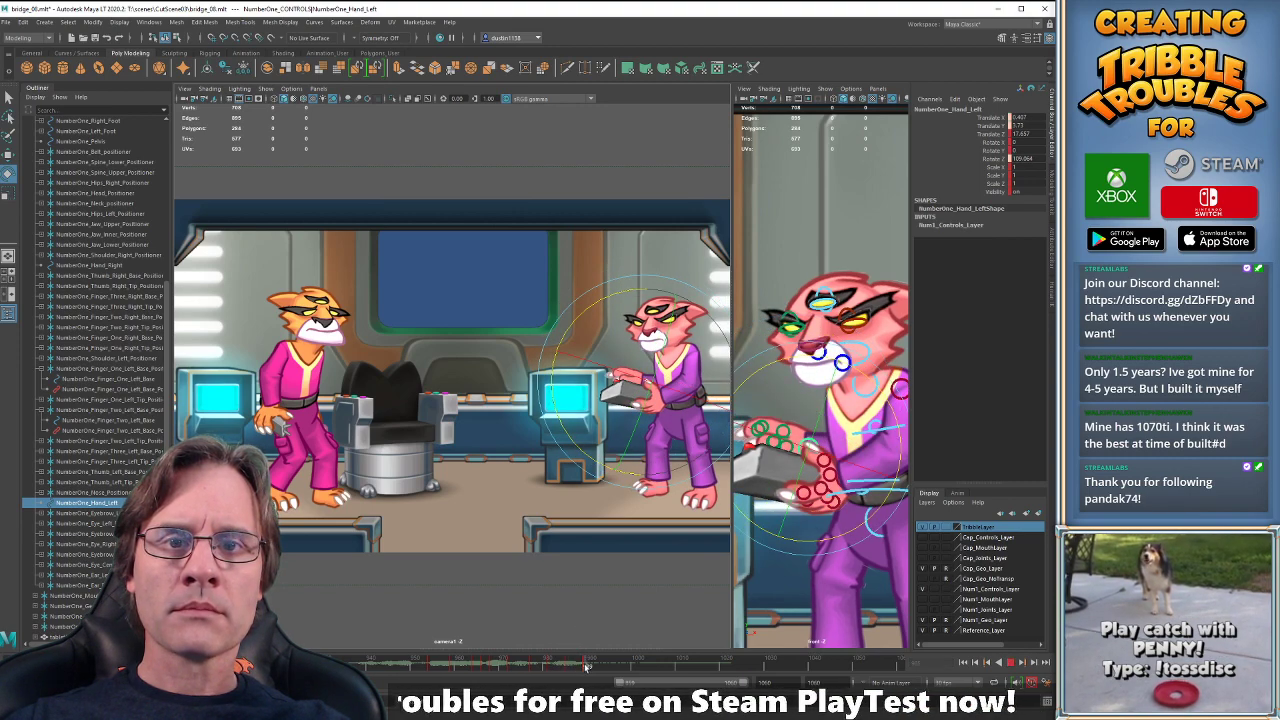
pyautogui.press('w')
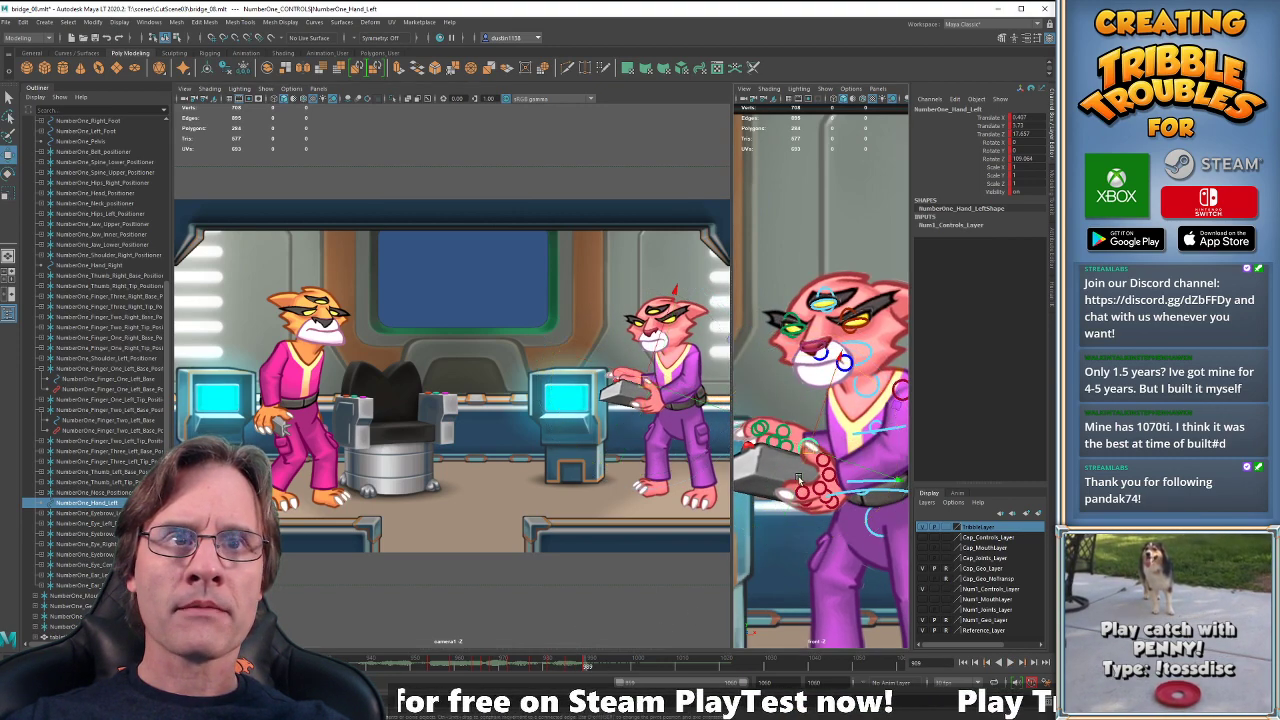
pyautogui.moveTo(812, 448); pyautogui.dragTo(806, 453)
pyautogui.press('e')
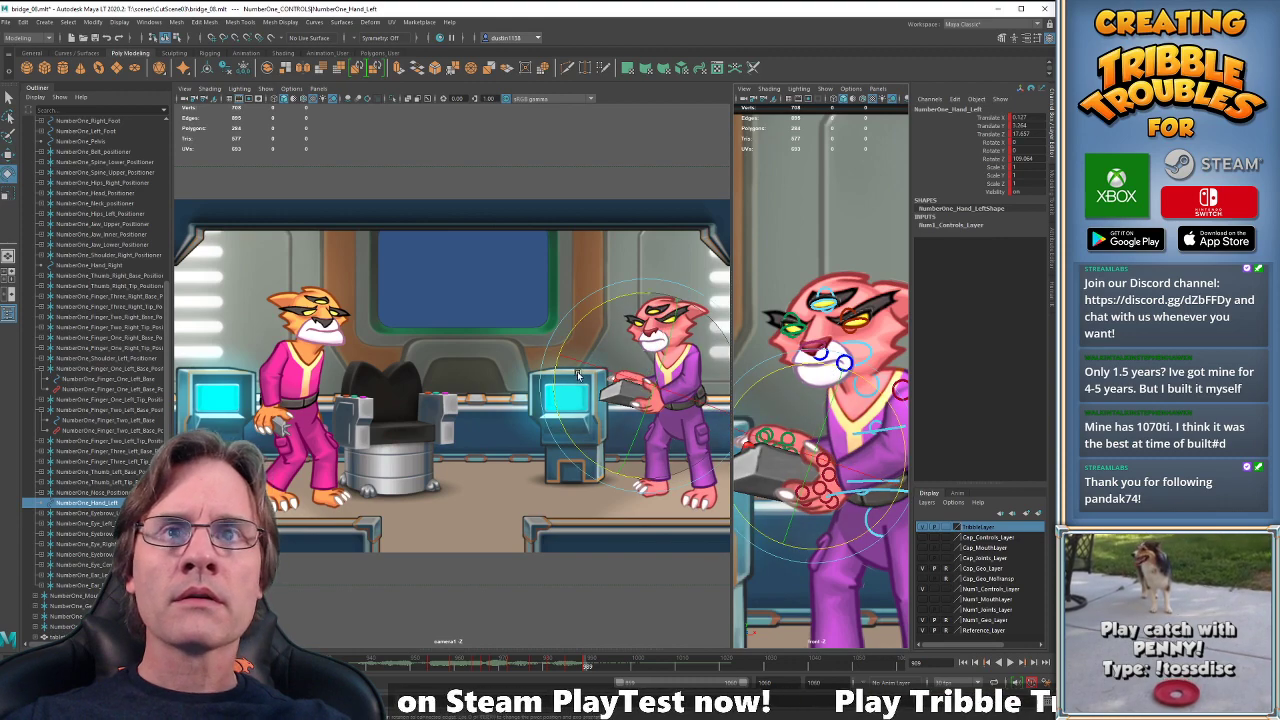
pyautogui.moveTo(556, 382); pyautogui.dragTo(562, 402)
pyautogui.press('w')
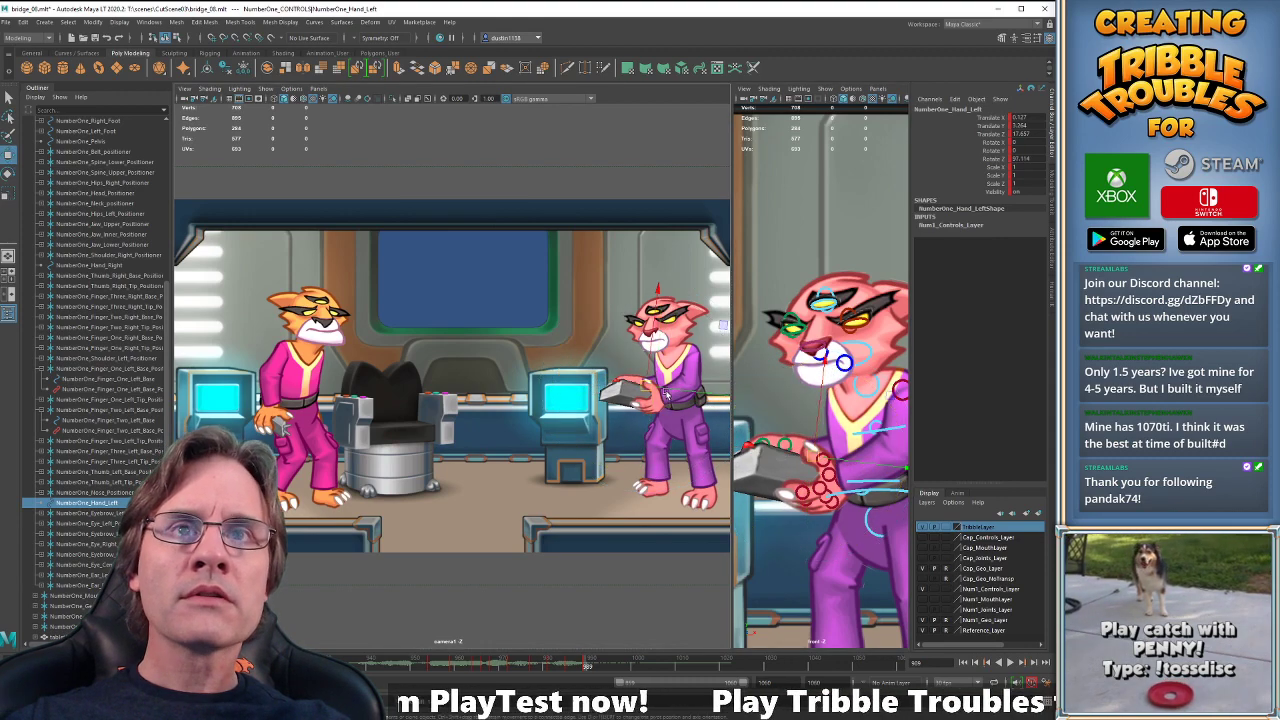
pyautogui.moveTo(652, 390); pyautogui.dragTo(659, 441)
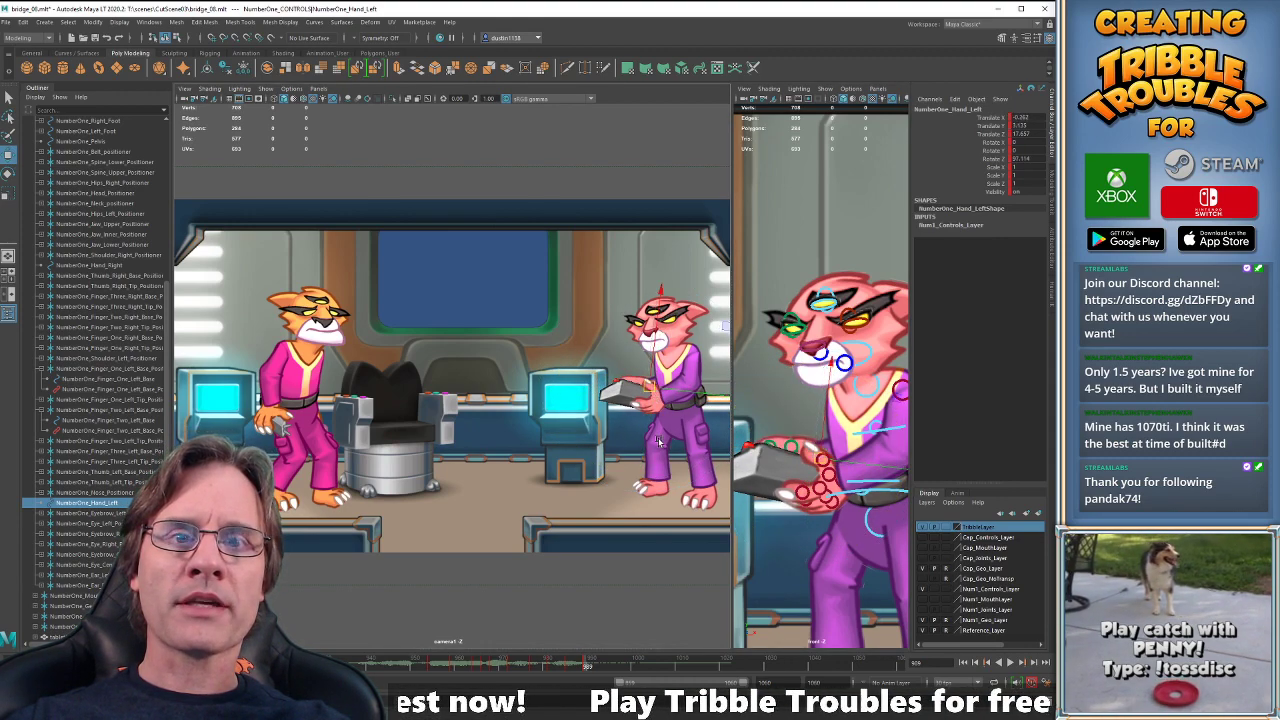
# - Play back and scrub the shot to check NumberOne's left-hand motion, with the whole character in view
pyautogui.hotkey('alt', 'v')
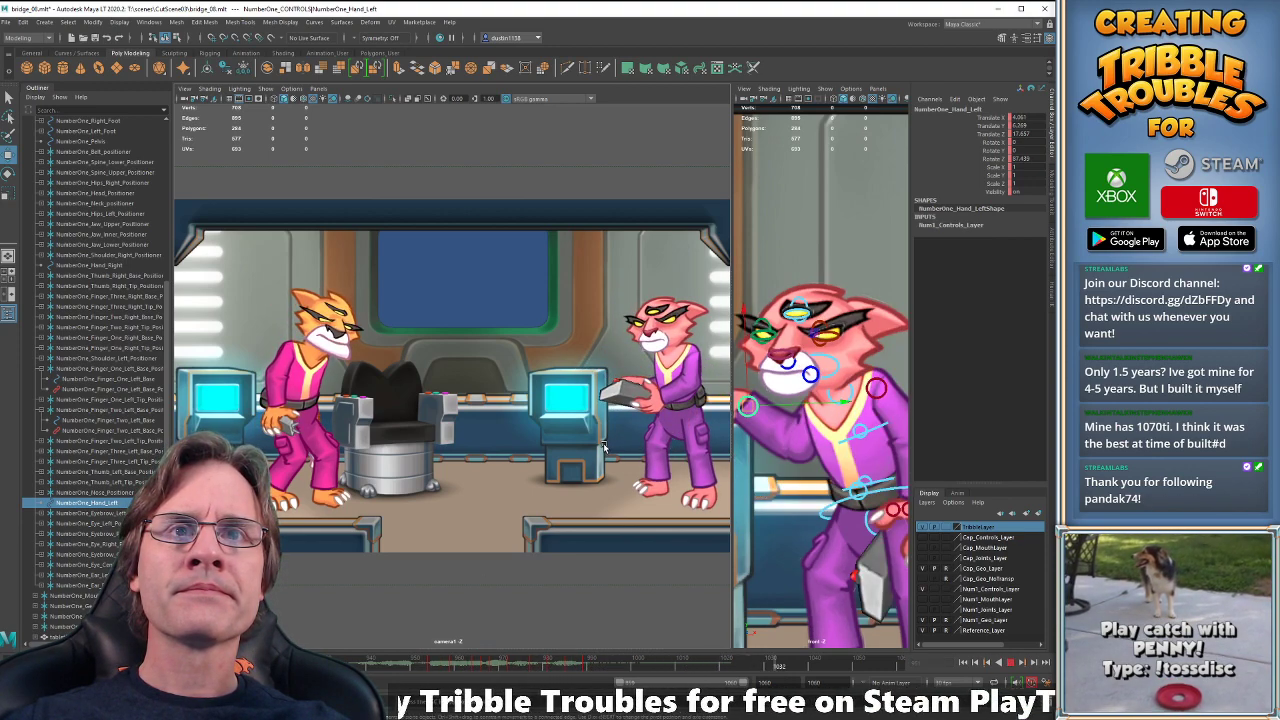
pyautogui.hotkey('alt', 'v')
pyautogui.moveTo(581, 665); pyautogui.dragTo(608, 667)
pyautogui.scroll(-3, 824, 420)
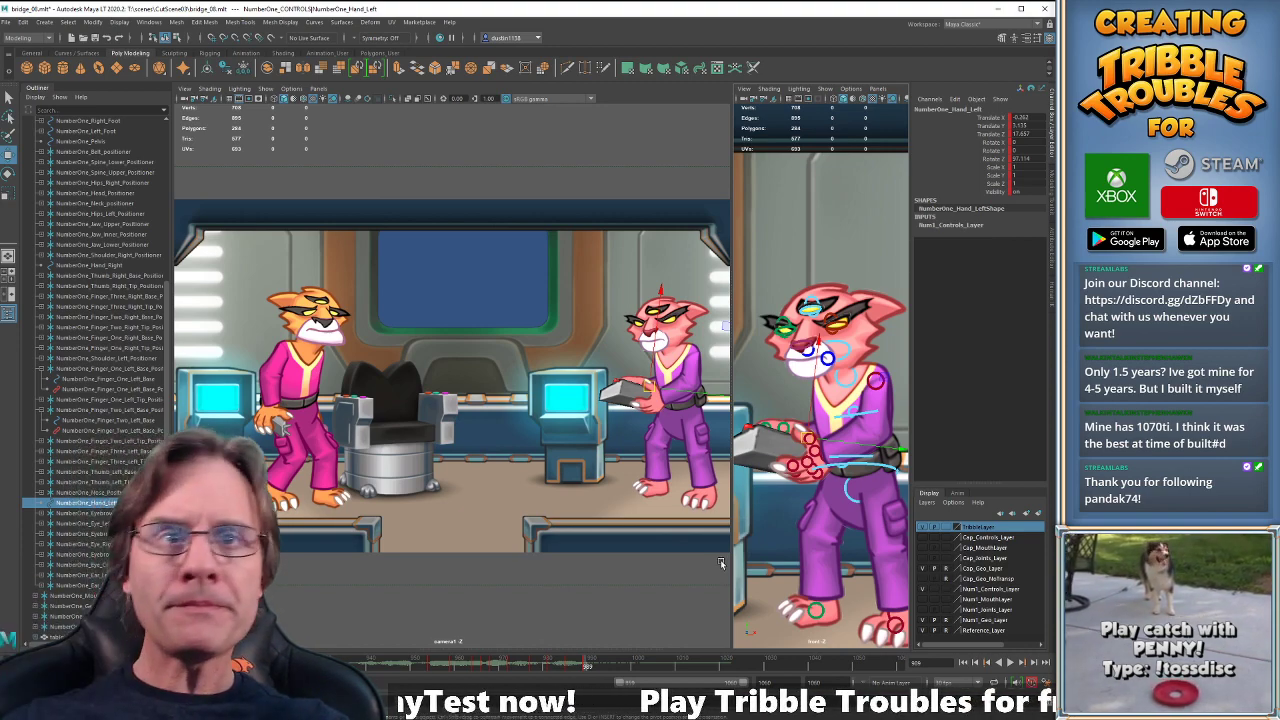
pyautogui.hotkey('alt', 'v')
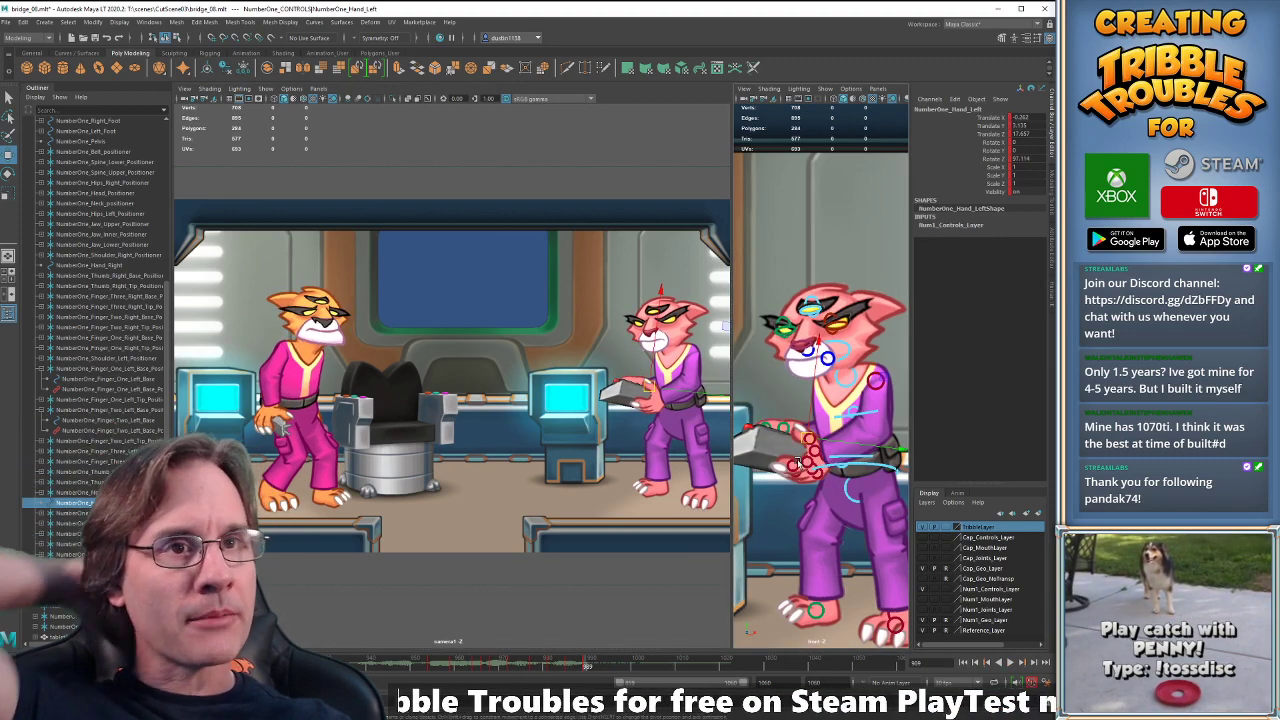
# - Select NumberOne's lower and upper spine controls and bend them forward at frame 994, to about -13 degrees Z on the upper spine
pyautogui.click(870, 453)
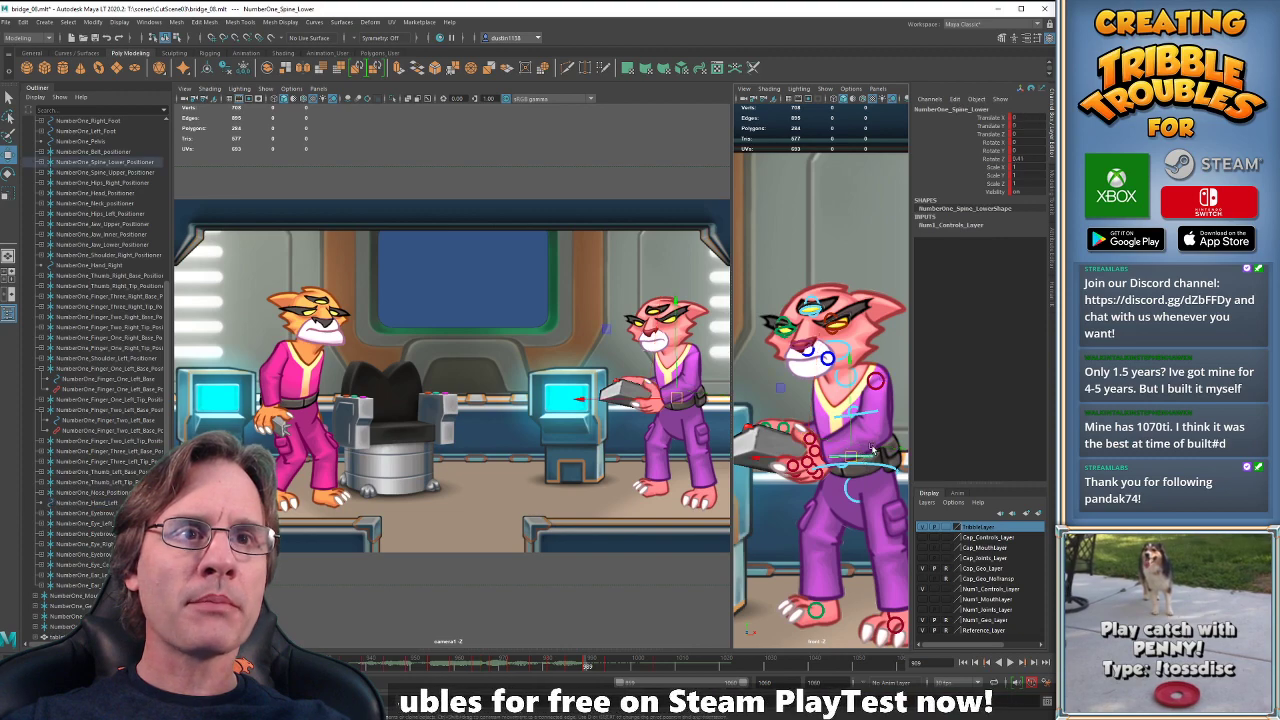
pyautogui.click(830, 476)
pyautogui.press('e')
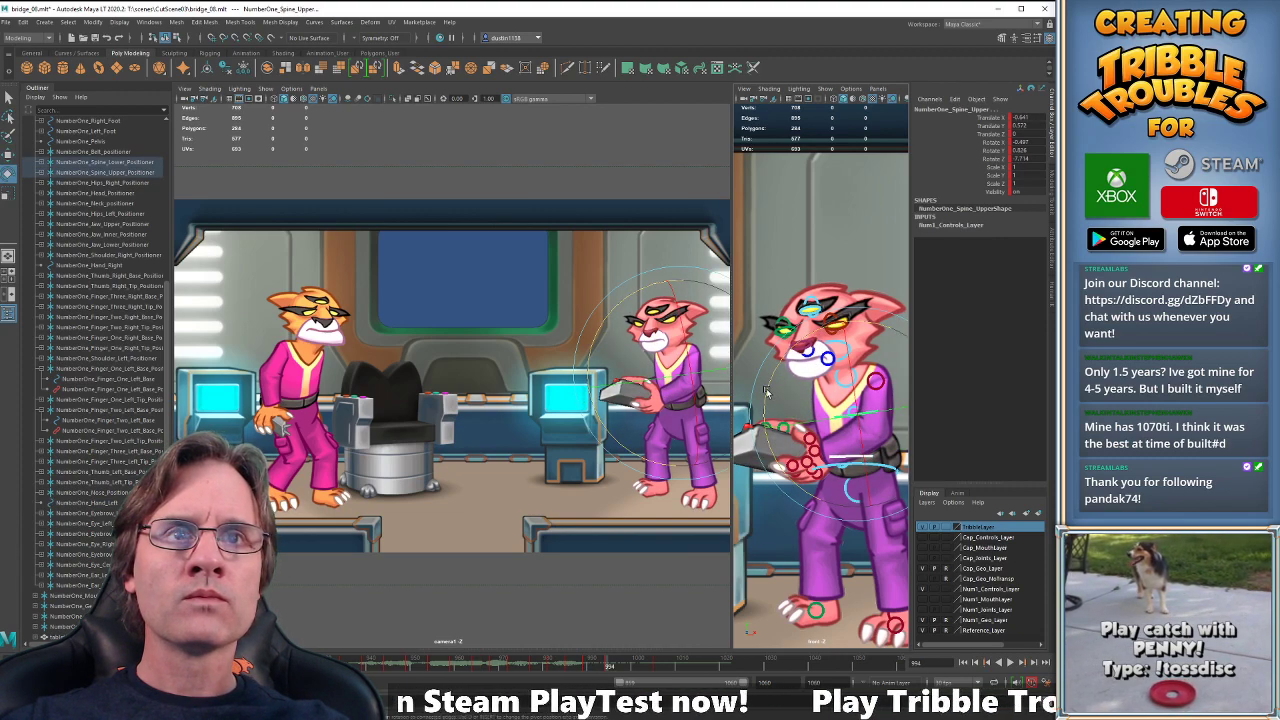
pyautogui.moveTo(766, 392); pyautogui.dragTo(780, 405)
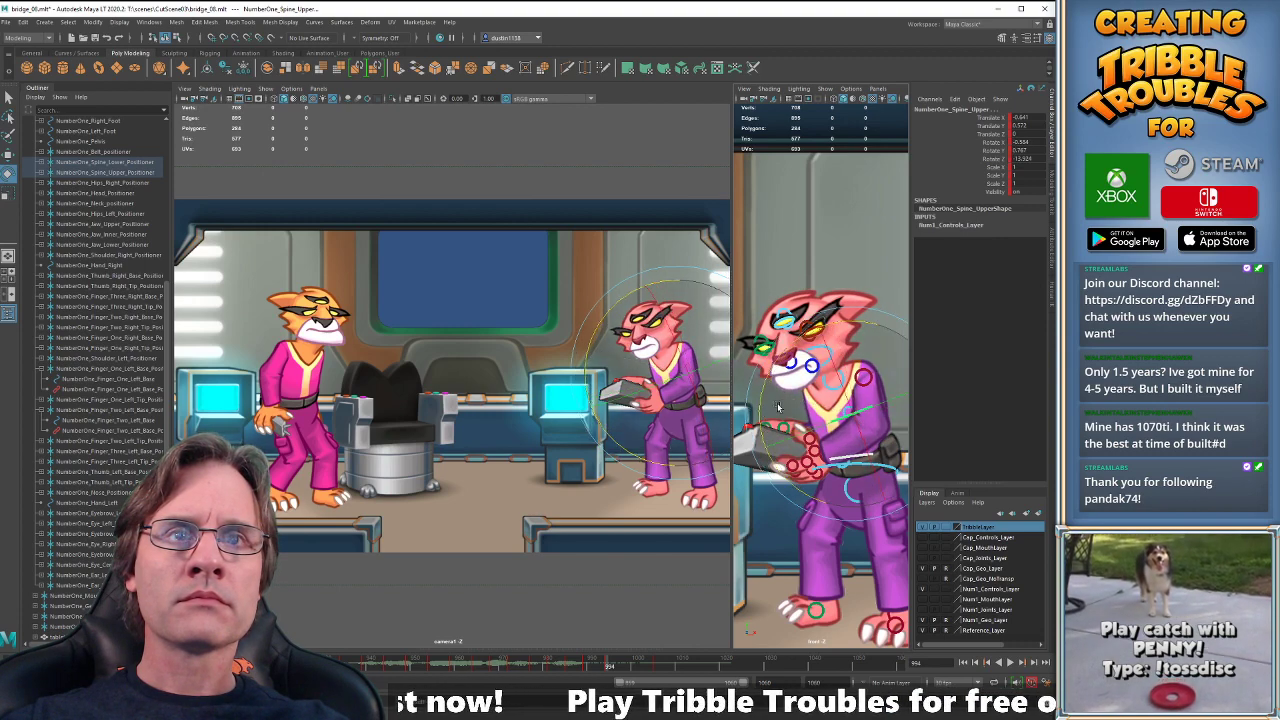
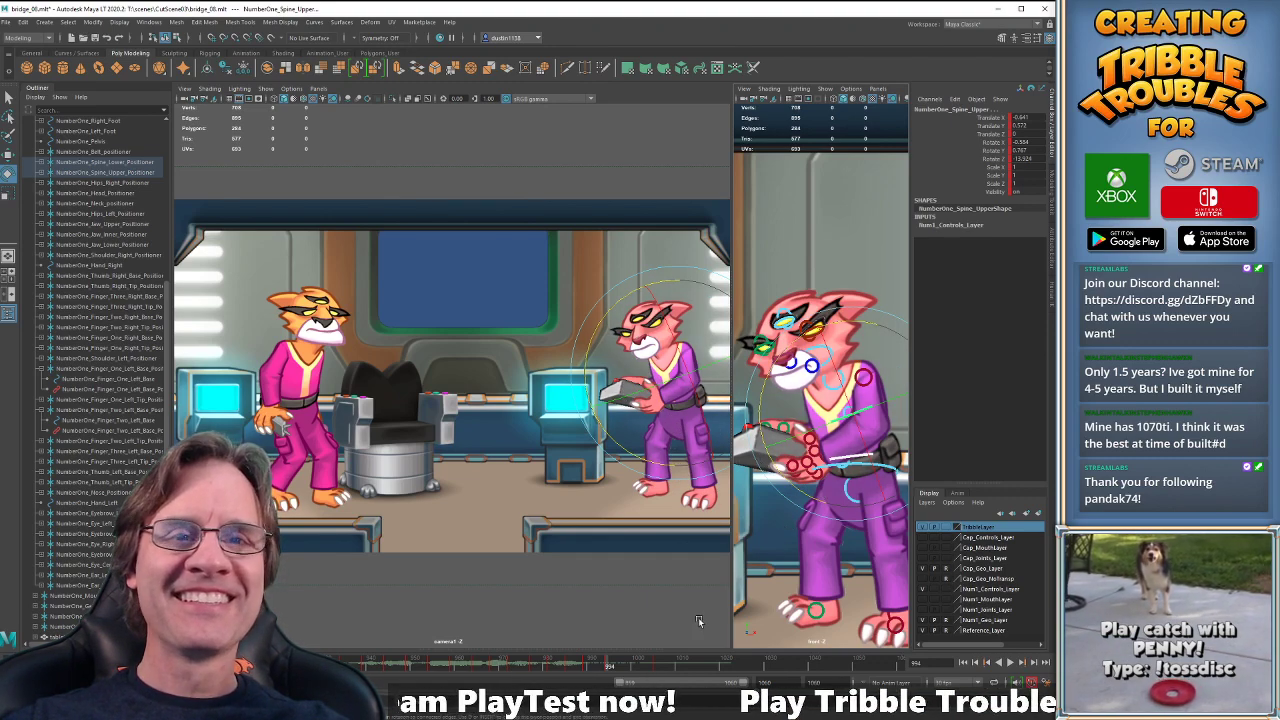
# - Step through the poses between frames 981 and 1005 and play the shot to check the forward bend
pyautogui.moveTo(650, 664)
pyautogui.mouseDown()
pyautogui.moveTo(606, 666)
pyautogui.moveTo(661, 662)
pyautogui.moveTo(608, 664)
pyautogui.mouseUp()
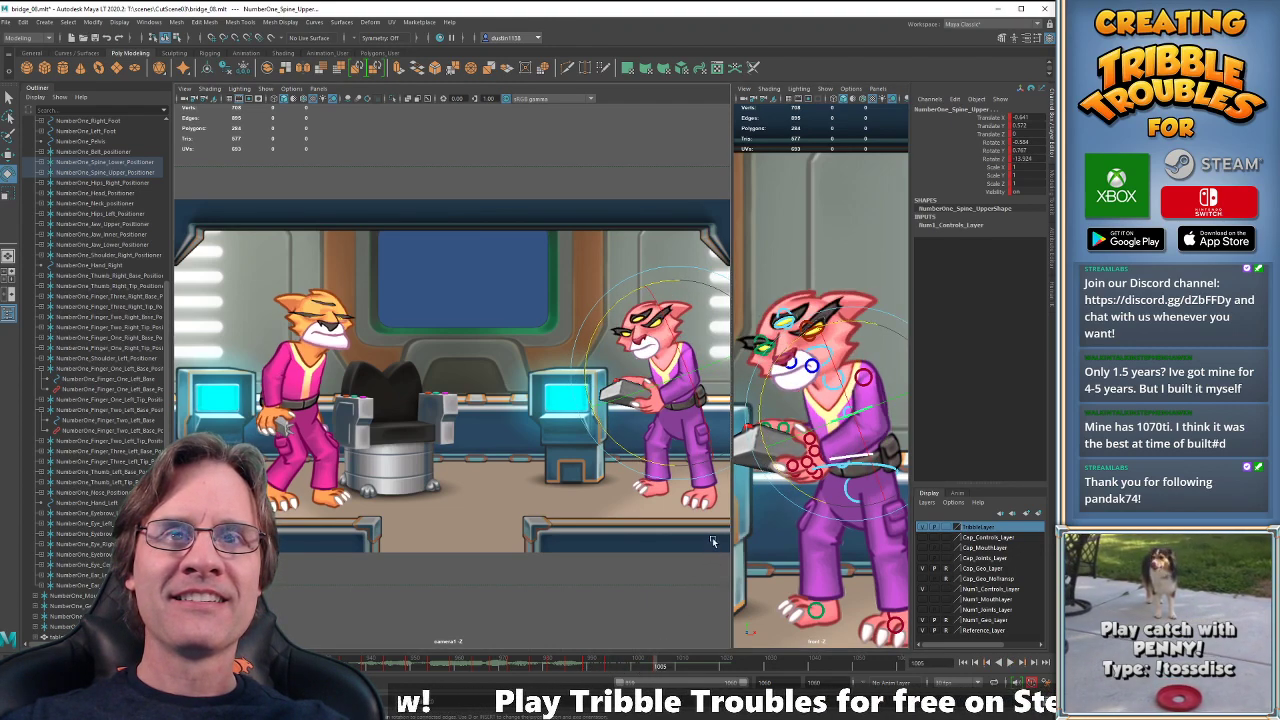
pyautogui.hotkey('alt', '.')
pyautogui.hotkey('alt', ',')
pyautogui.hotkey('alt', '.')
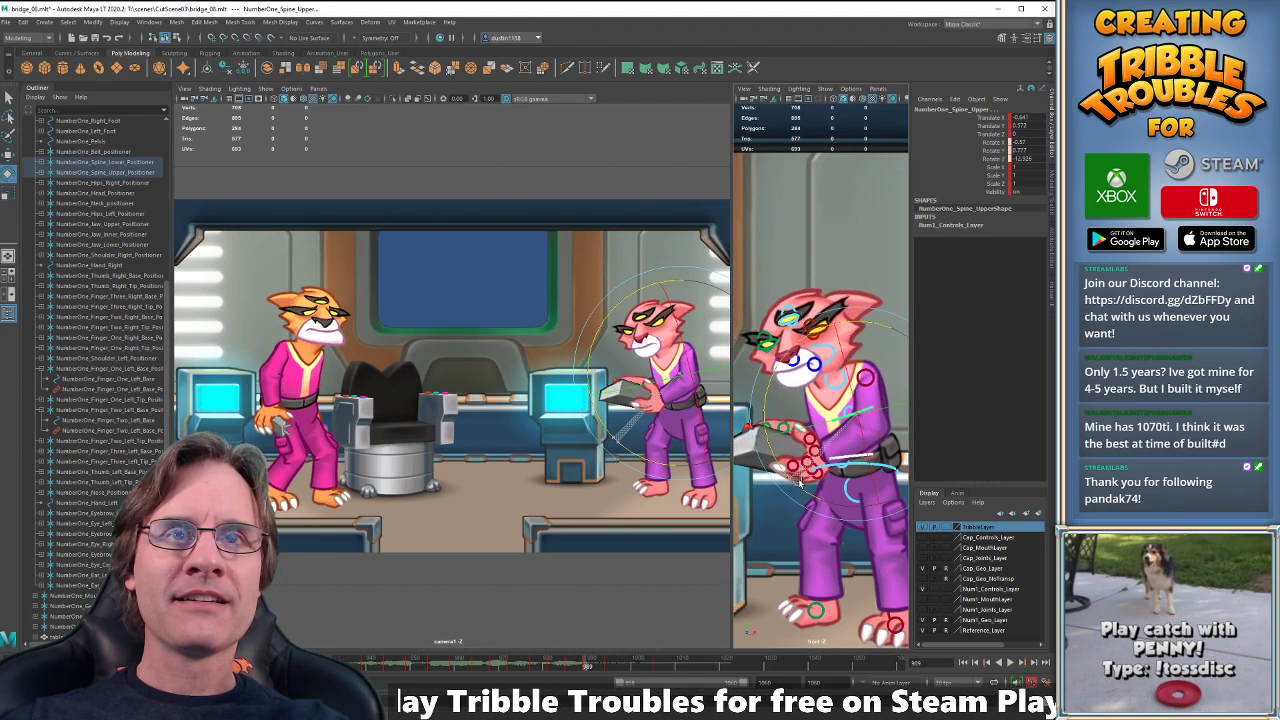
pyautogui.hotkey('alt', ',')
pyautogui.hotkey('alt', ',')
pyautogui.hotkey('alt', ',')
pyautogui.hotkey('alt', ',')
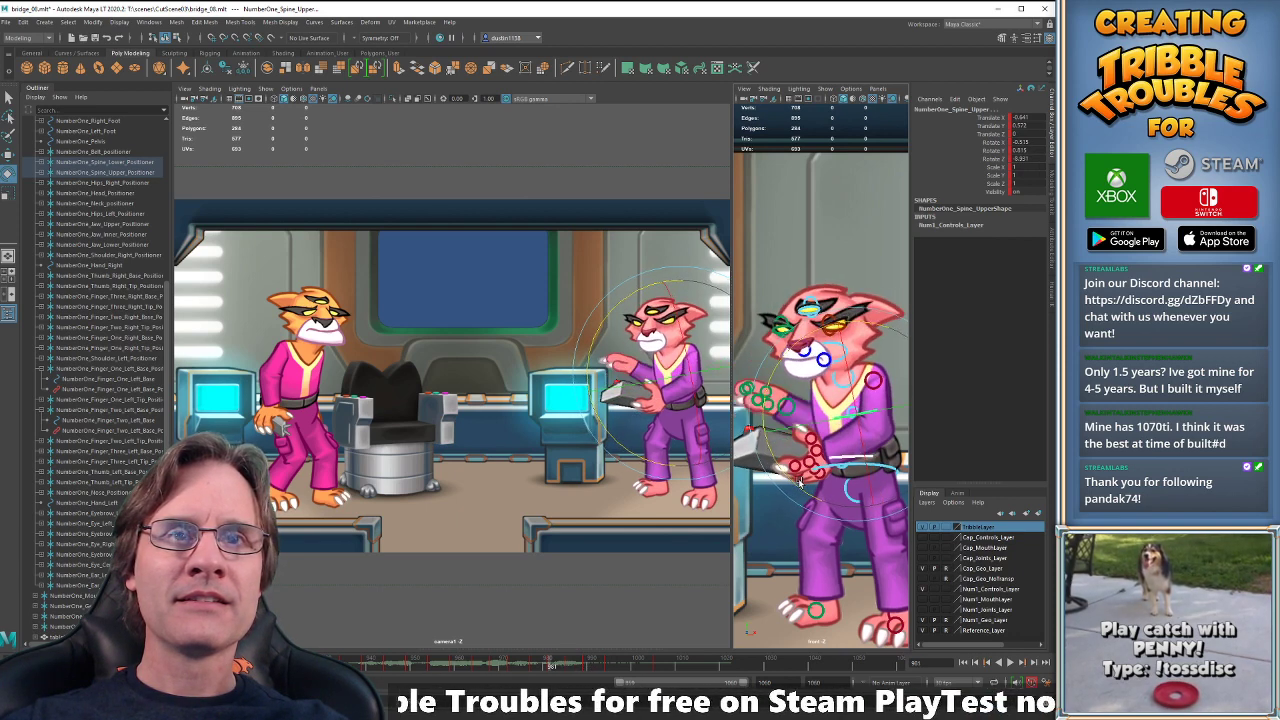
pyautogui.hotkey('alt', '.')
pyautogui.hotkey('alt', ',')
pyautogui.hotkey('alt', ',')
pyautogui.hotkey('alt', ',')
pyautogui.hotkey('alt', ',')
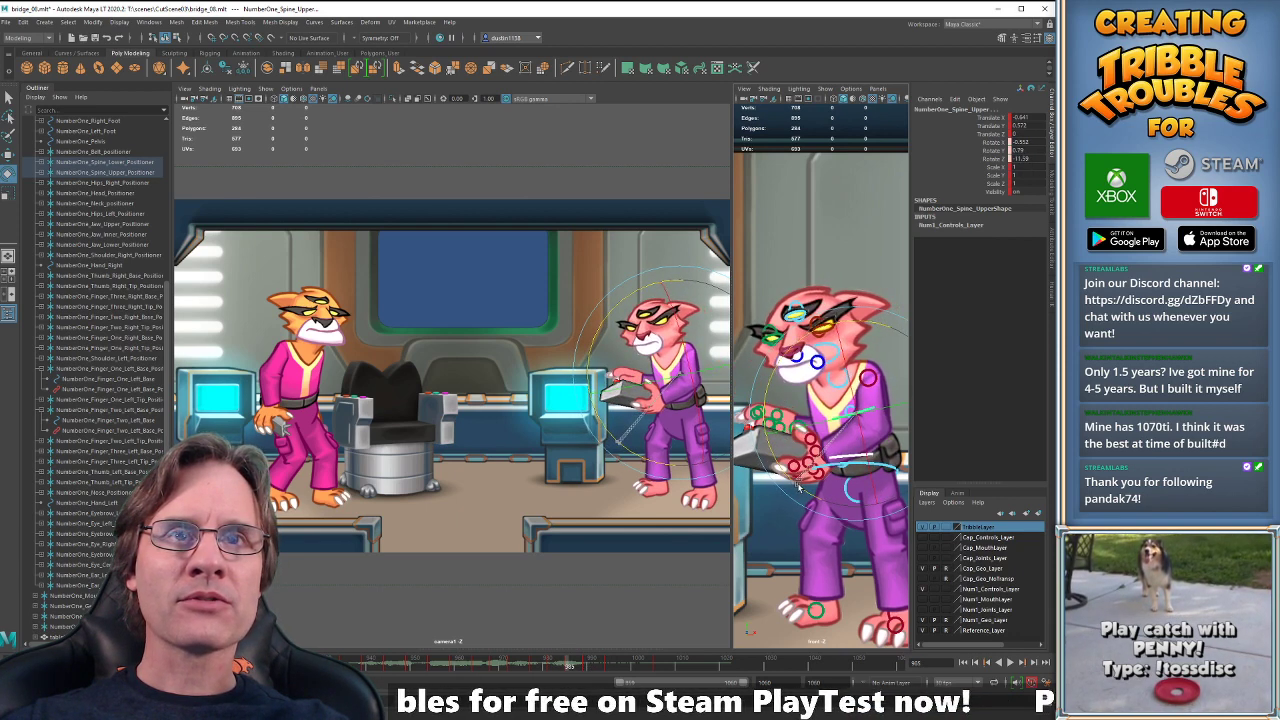
pyautogui.press('.')
pyautogui.press('.')
pyautogui.press('.')
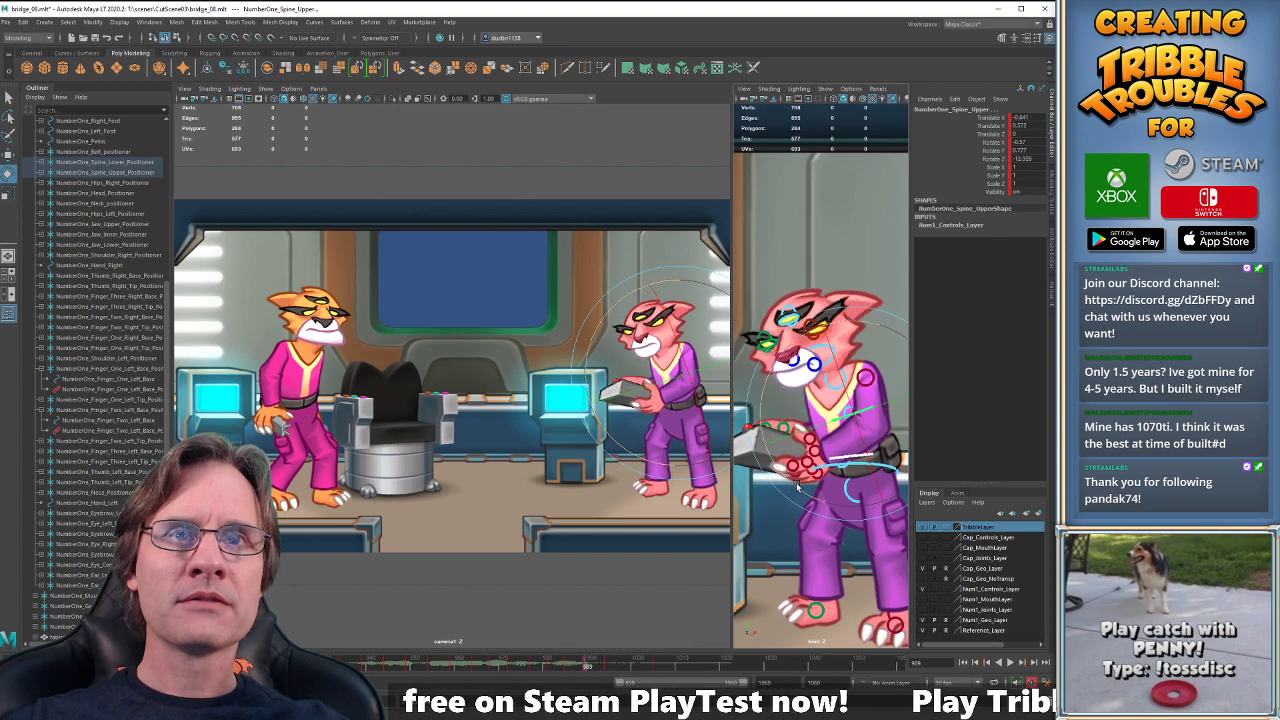
pyautogui.press('.')
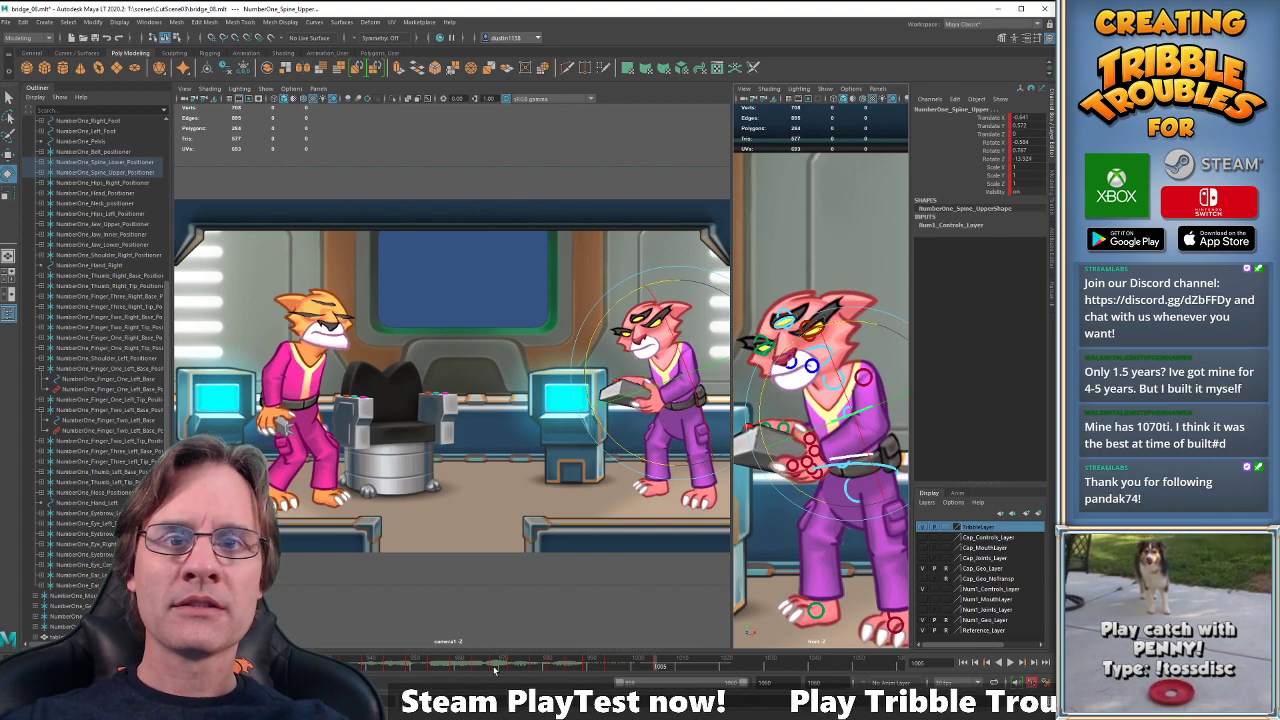
pyautogui.hotkey('alt', 'v')
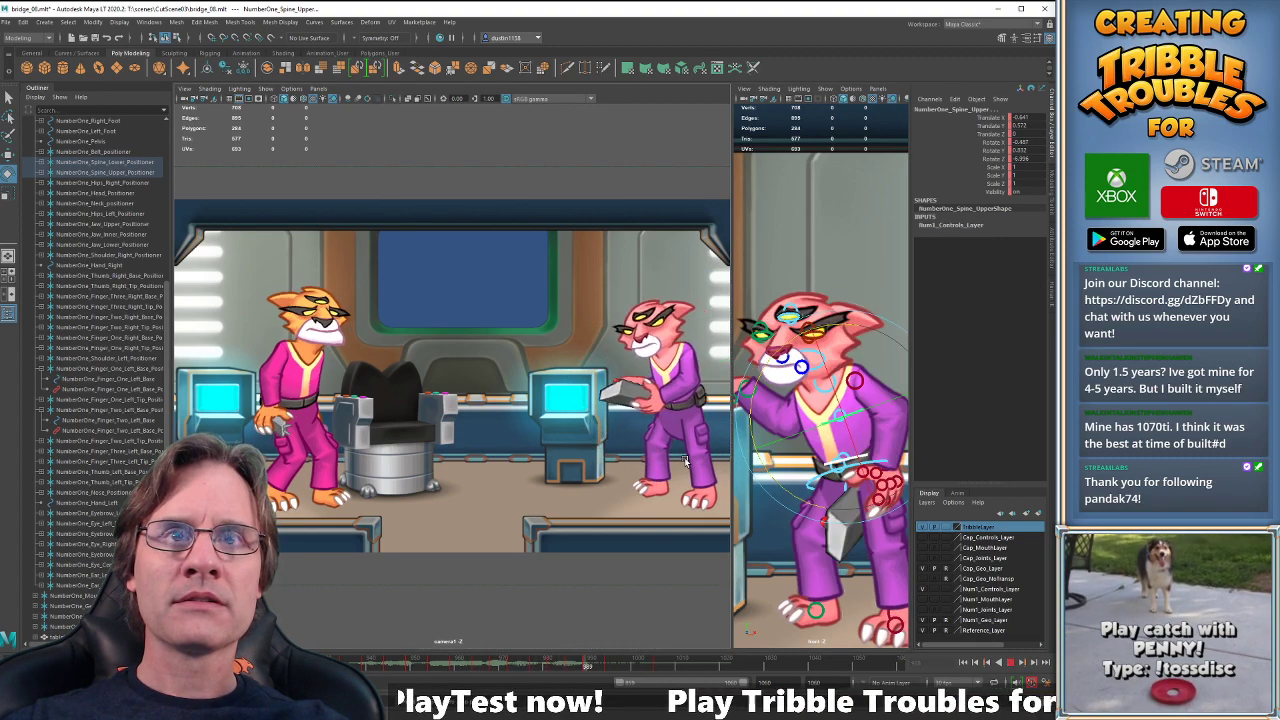
pyautogui.hotkey('alt', 'v')
# - Select the NumberOne_Head control and tilt the head upward at frame 985, comparing it with the neighbouring keys
pyautogui.press(',')
pyautogui.press(',')
pyautogui.press(',')
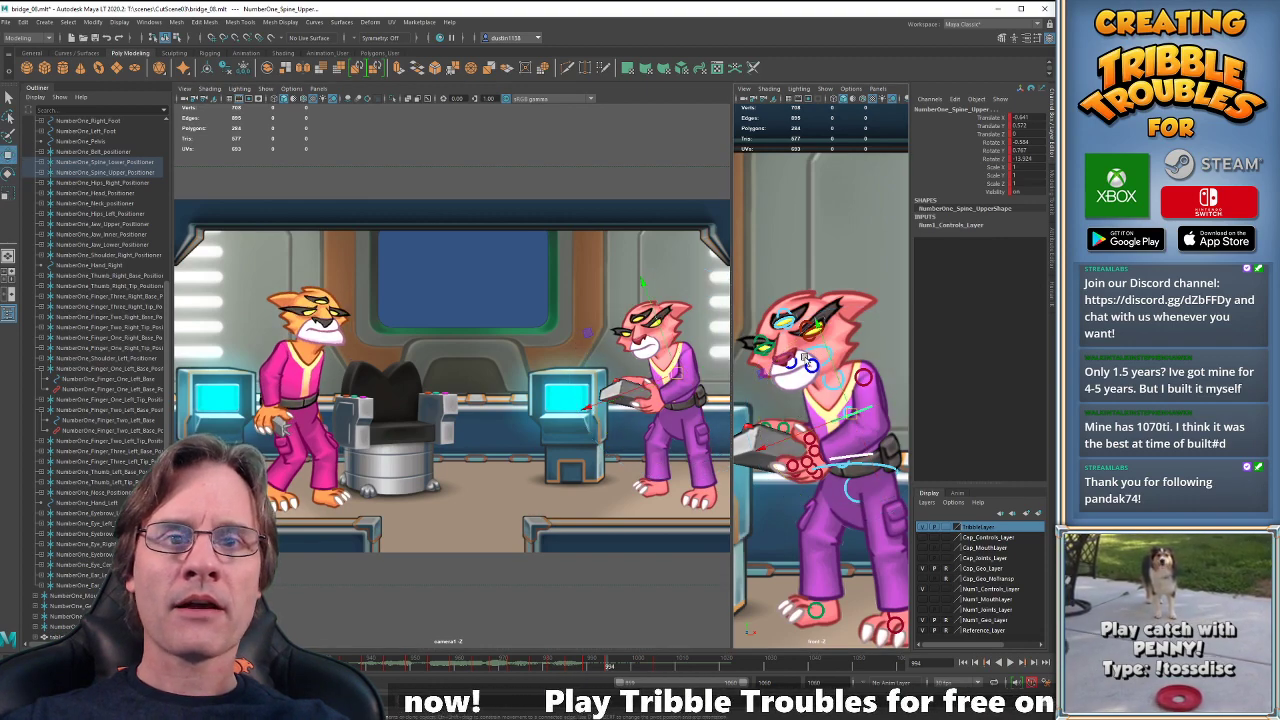
pyautogui.press('w')
pyautogui.click(820, 346)
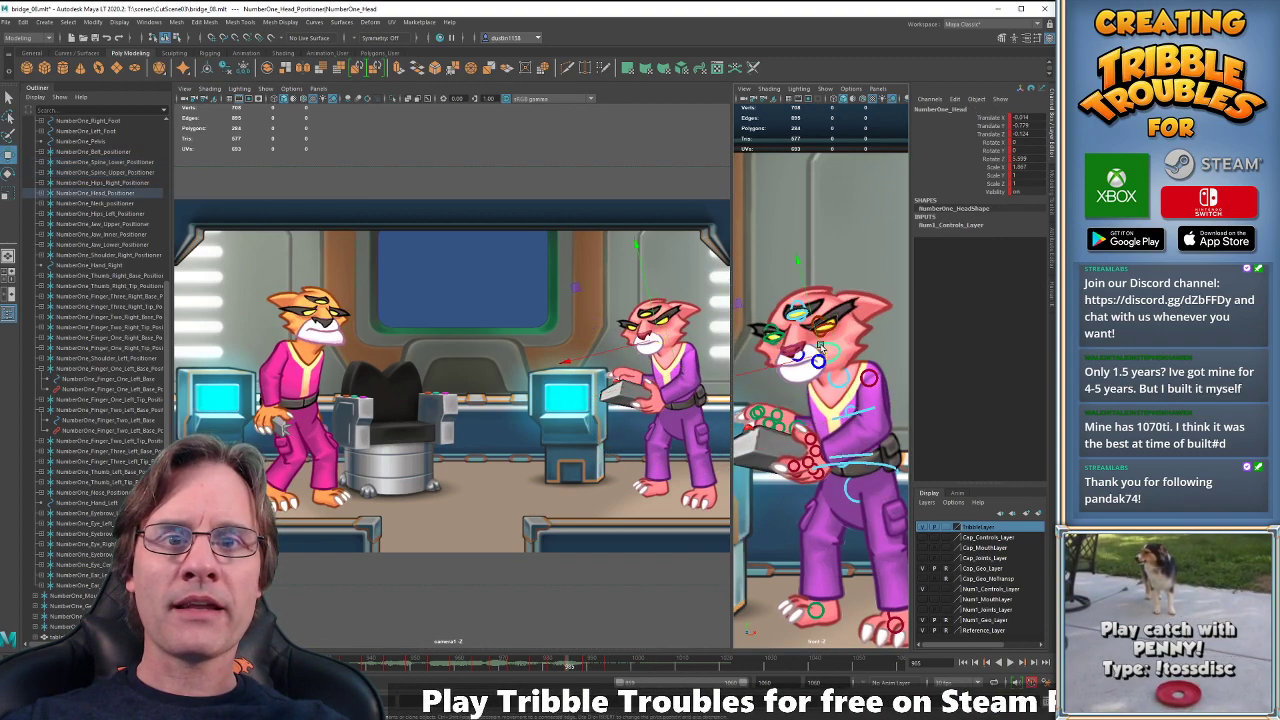
pyautogui.press('e')
pyautogui.press(',')
pyautogui.press(',')
pyautogui.press(',')
pyautogui.press('.')
pyautogui.press('.')
pyautogui.press('.')
pyautogui.press('.')
pyautogui.press('.')
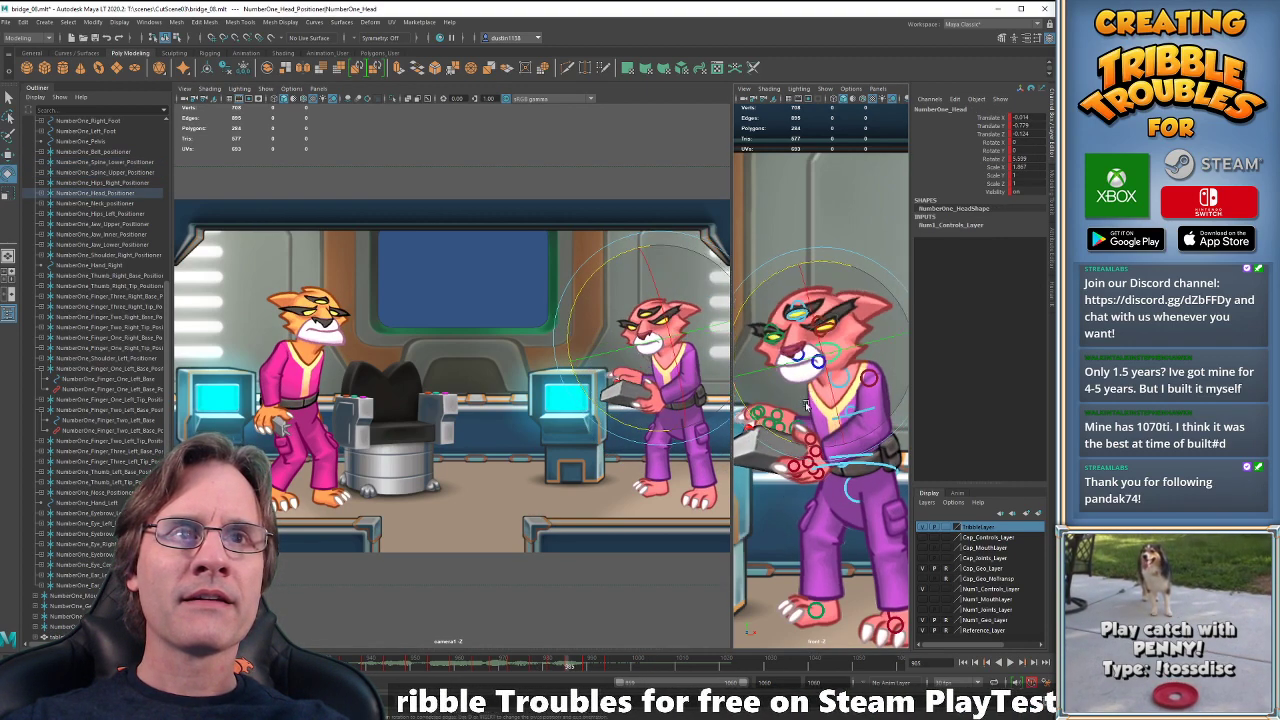
pyautogui.moveTo(754, 420); pyautogui.dragTo(755, 421)
pyautogui.press(',')
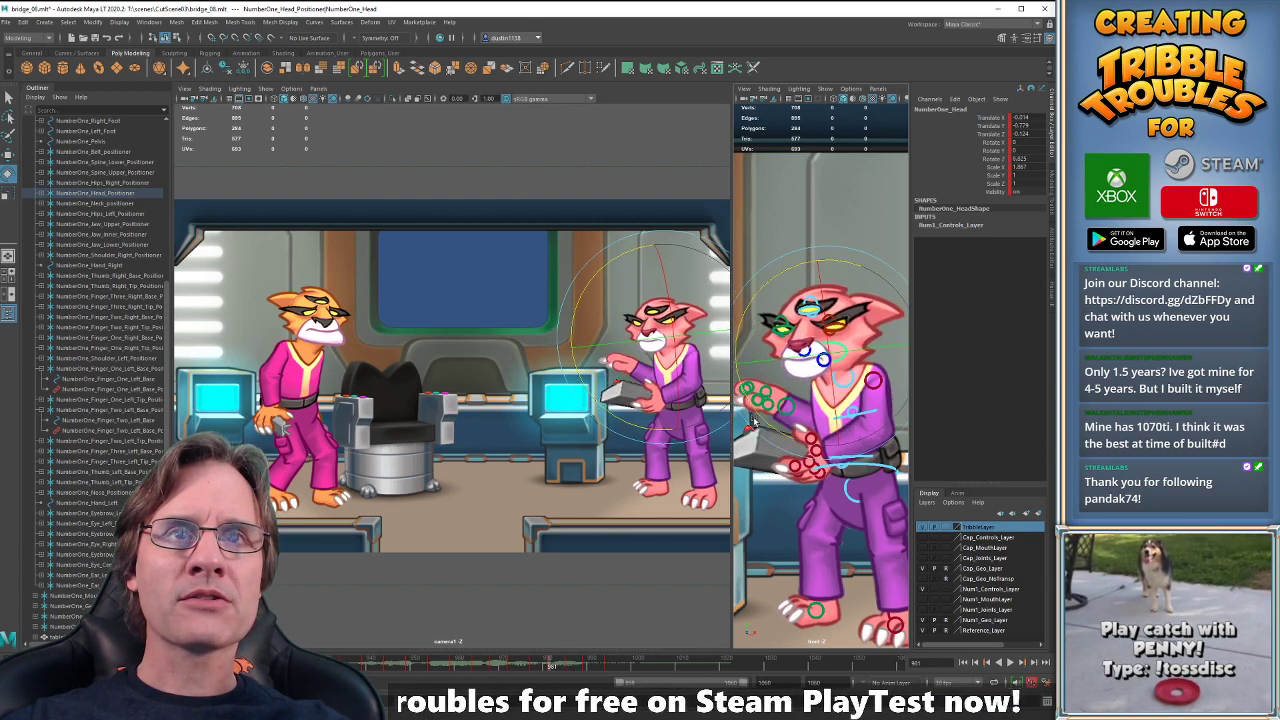
# - Advance through the bend and tilt NumberOne's head down to about -6 degrees in Z at frame 999
pyautogui.press('.')
pyautogui.hotkey('alt', '.')
pyautogui.hotkey('alt', '.')
pyautogui.hotkey('alt', '.')
pyautogui.hotkey('alt', '.')
pyautogui.hotkey('alt', '.')
pyautogui.hotkey('alt', '.')
pyautogui.hotkey('alt', '.')
pyautogui.hotkey('alt', '.')
pyautogui.hotkey('alt', '.')
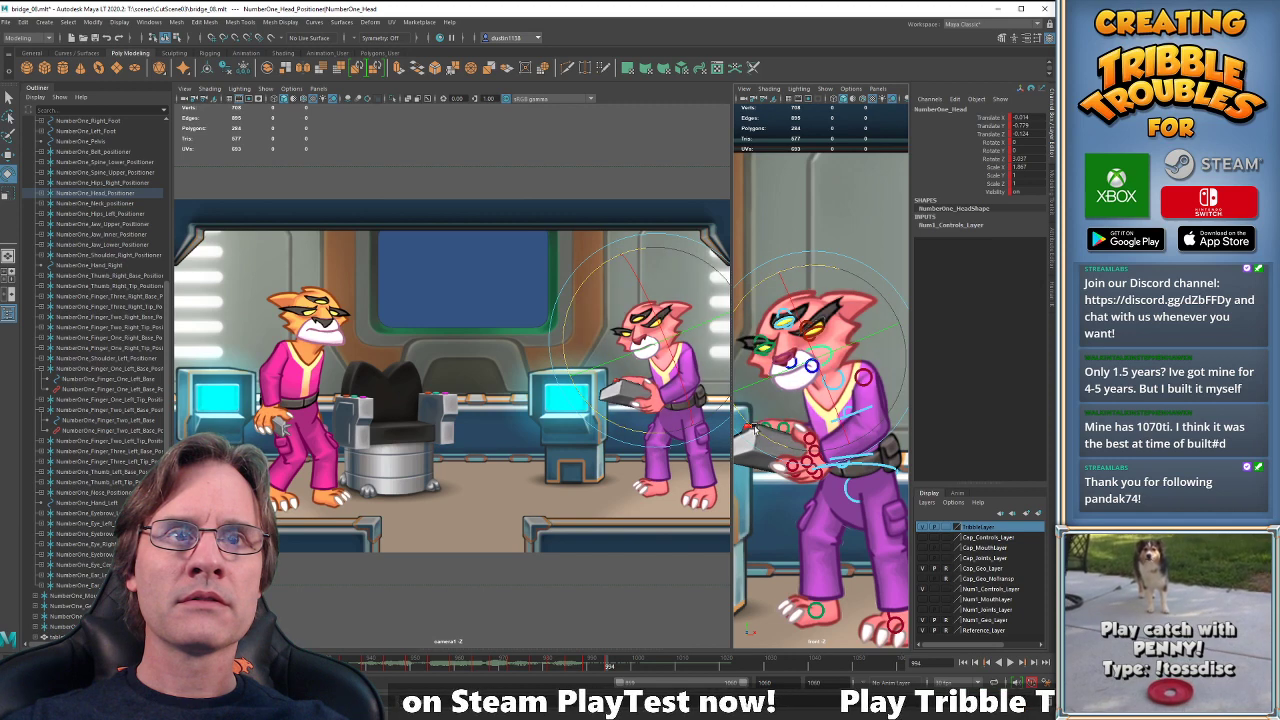
pyautogui.moveTo(755, 426); pyautogui.dragTo(775, 446)
pyautogui.hotkey('ctrl', 'z')
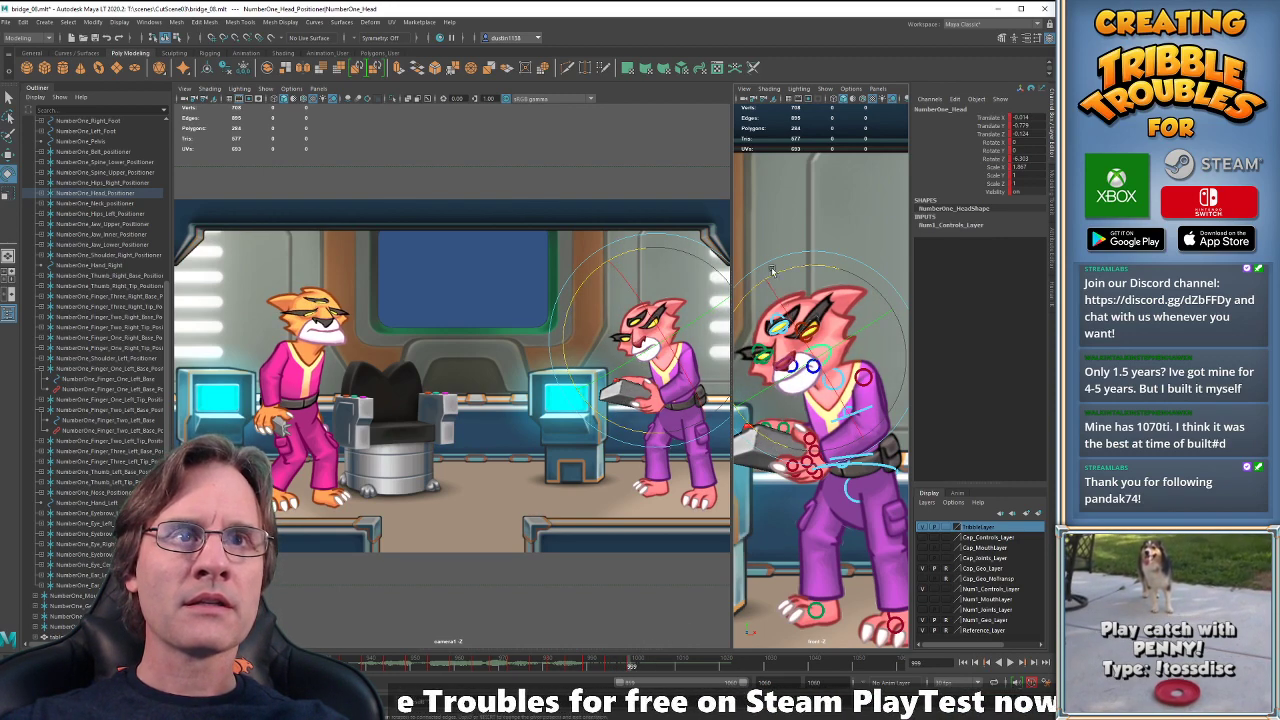
# - Select the COG control together with NumberOne's upper-body controls and move to frame 1005
pyautogui.click(907, 575)
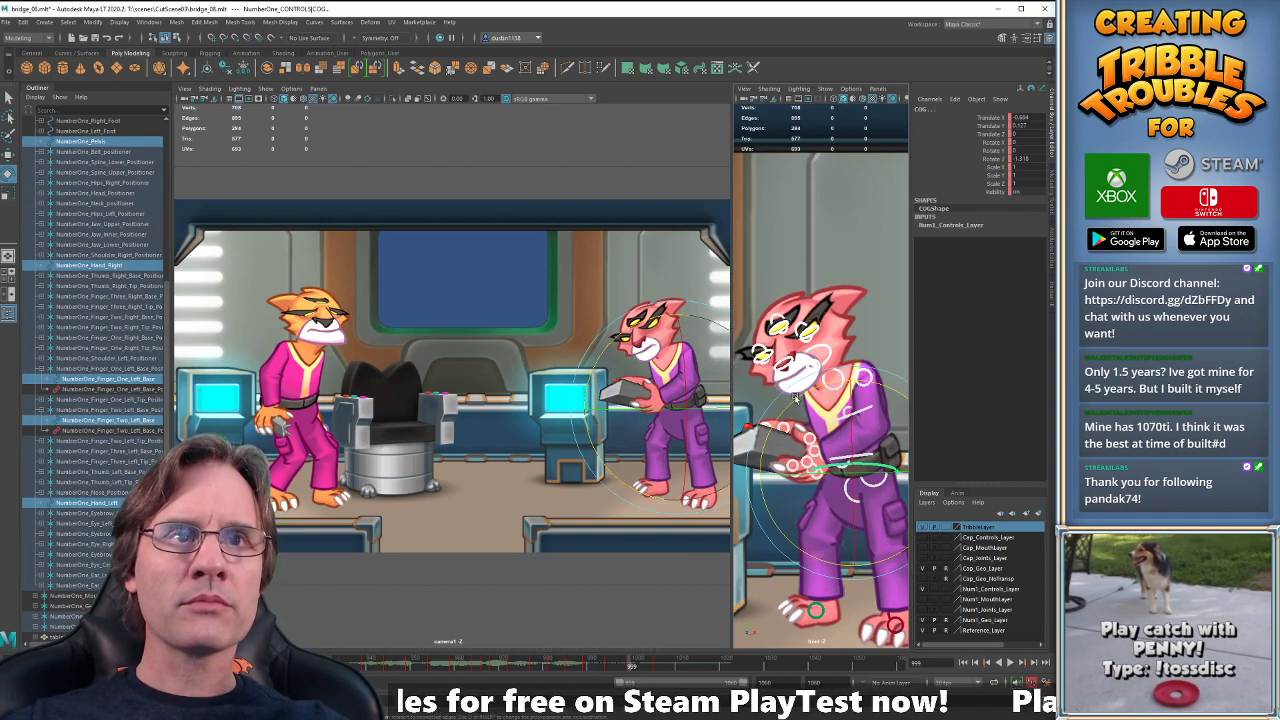
pyautogui.click(812, 352)
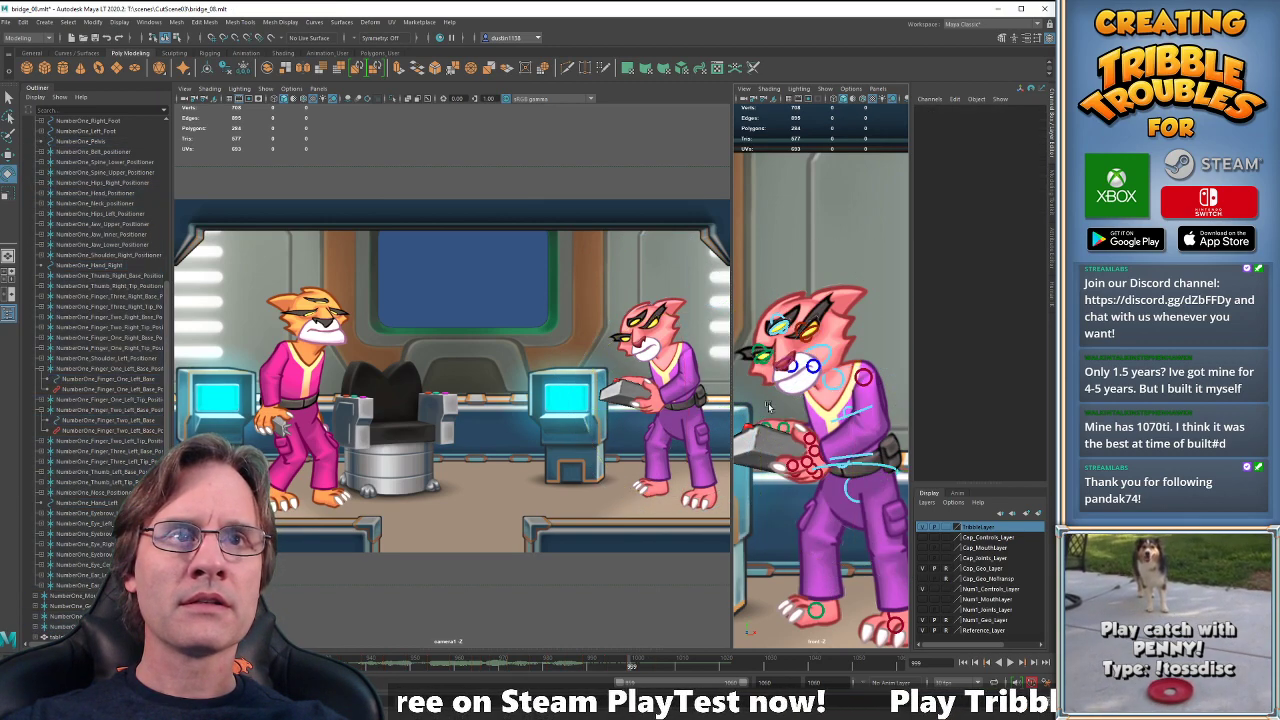
pyautogui.click(869, 463)
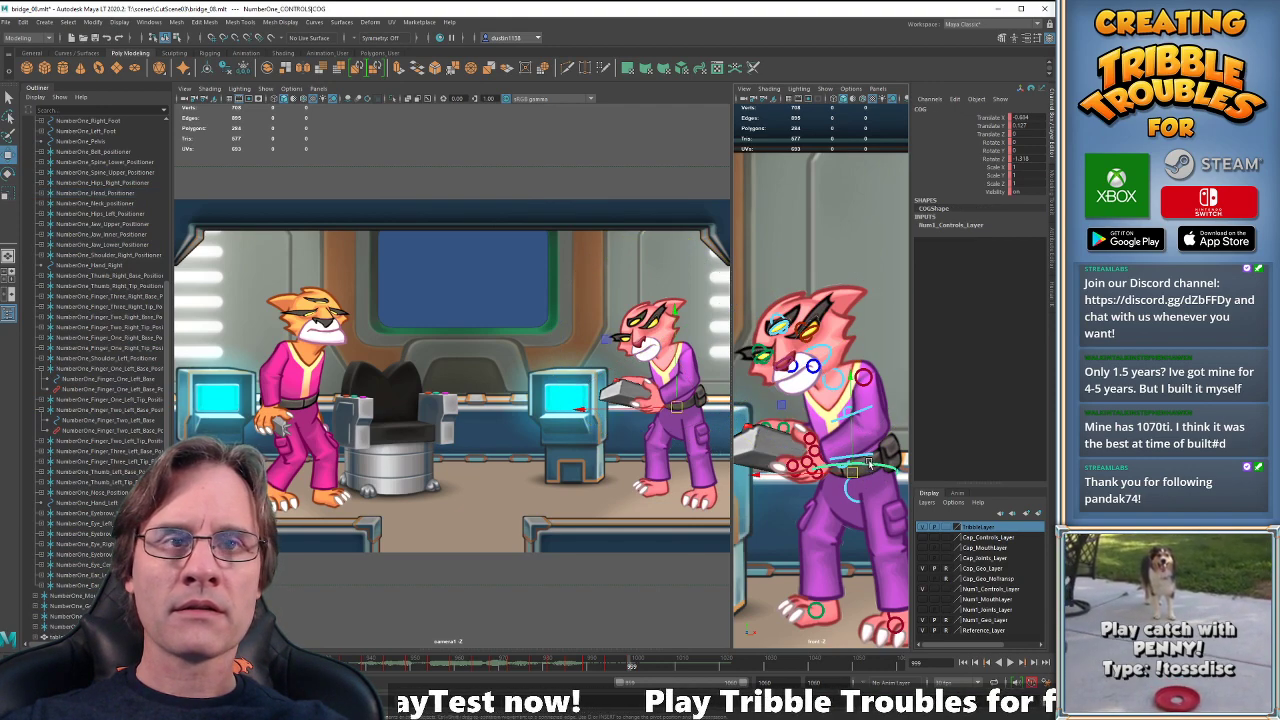
pyautogui.moveTo(786, 276); pyautogui.dragTo(878, 494)
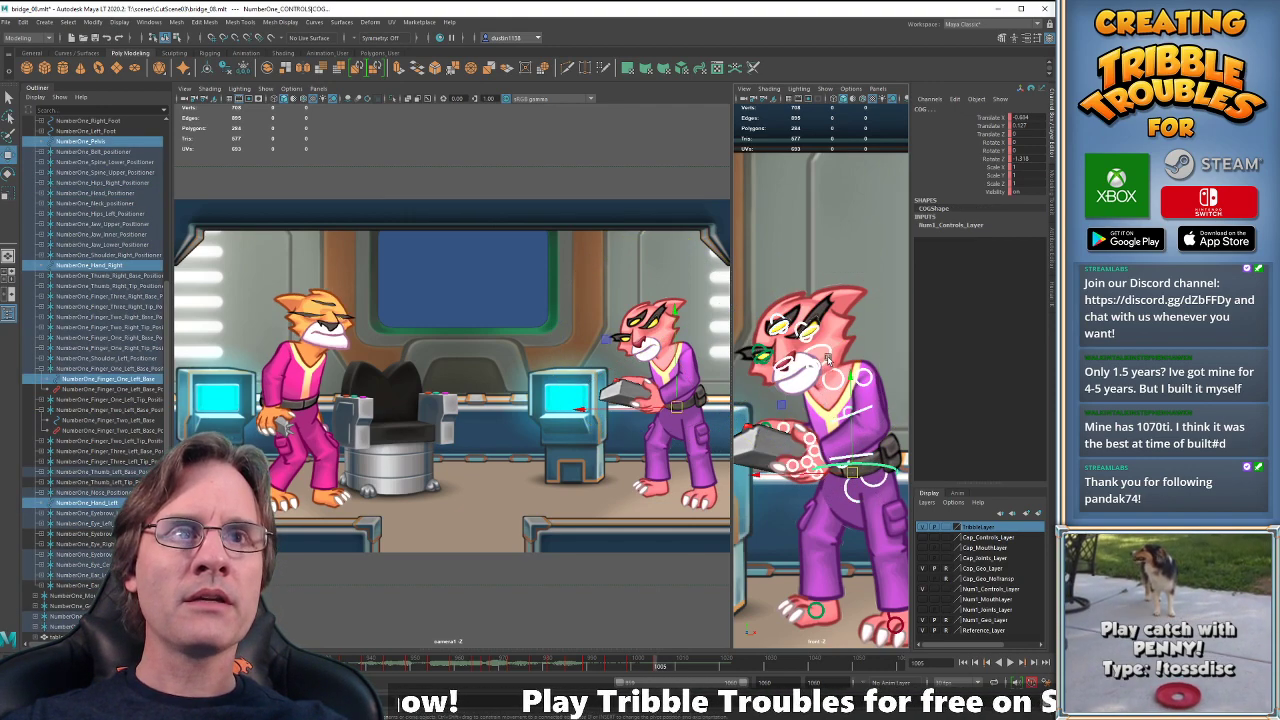
# - Reselect the head control, compare its neighbouring keys and tilt the head slightly further down at frame 999
pyautogui.click(826, 347)
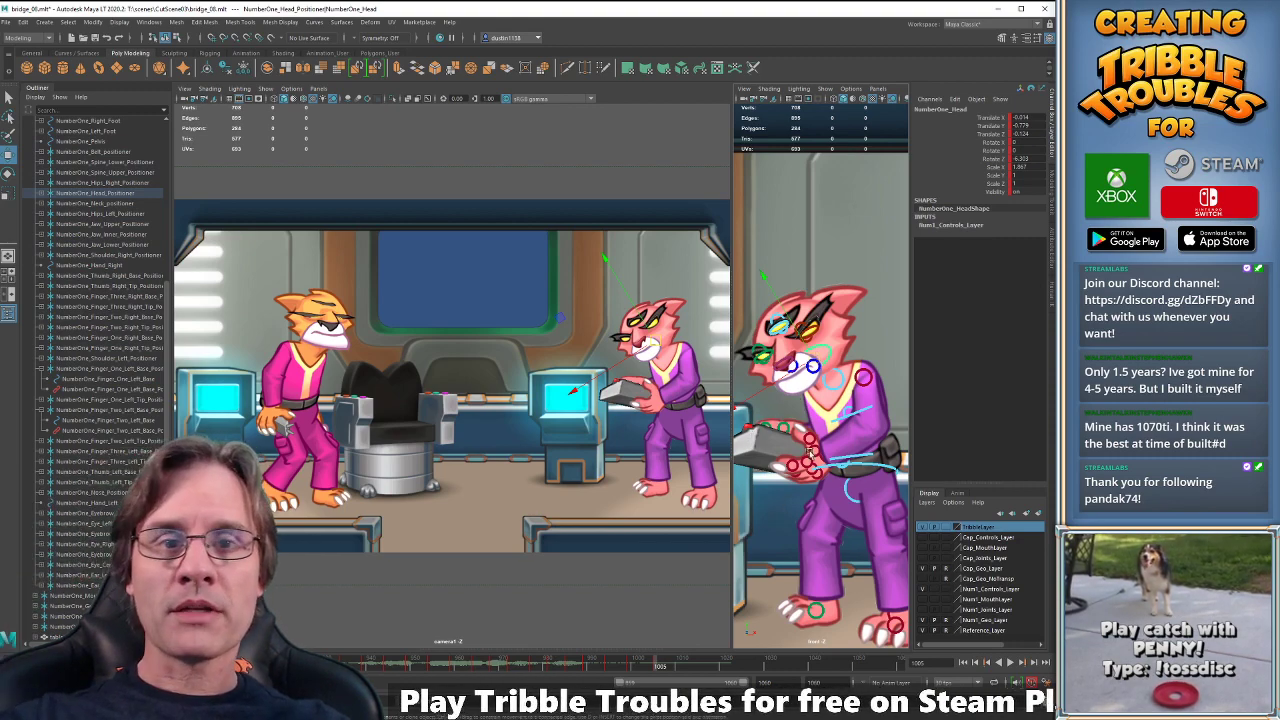
pyautogui.press(',')
pyautogui.press(',')
pyautogui.press('e')
pyautogui.press(',')
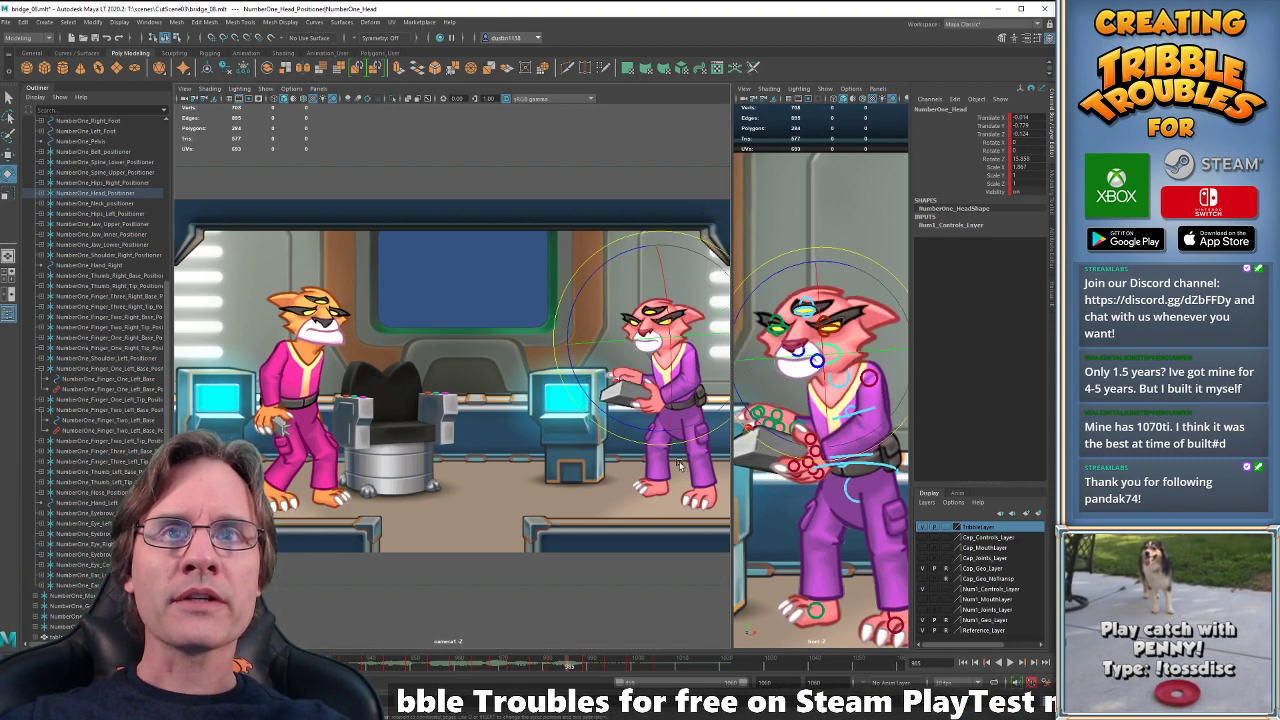
pyautogui.press('.')
pyautogui.press('.')
pyautogui.moveTo(648, 437); pyautogui.dragTo(641, 434)
pyautogui.press('.')
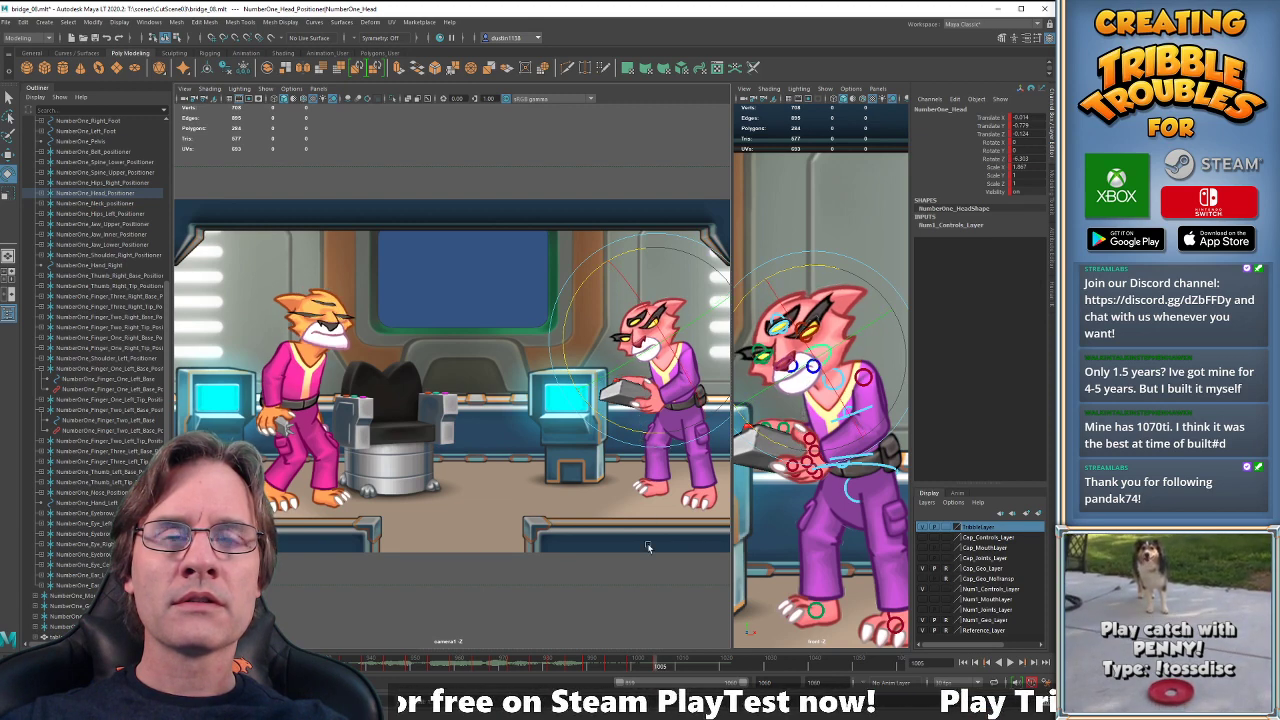
pyautogui.click(632, 663)
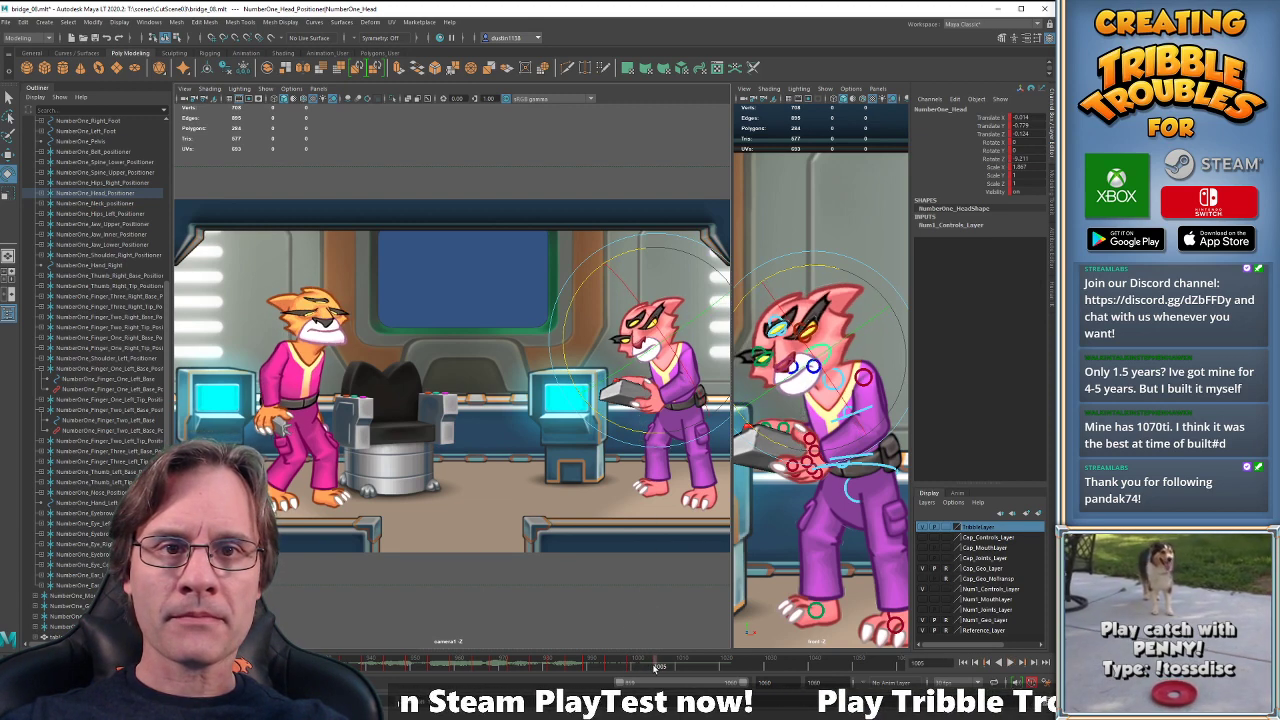
# - Tilt NumberOne's head down to about -10 degrees in Z at frame 1005 and play back the motion
pyautogui.moveTo(645, 422); pyautogui.dragTo(646, 438)
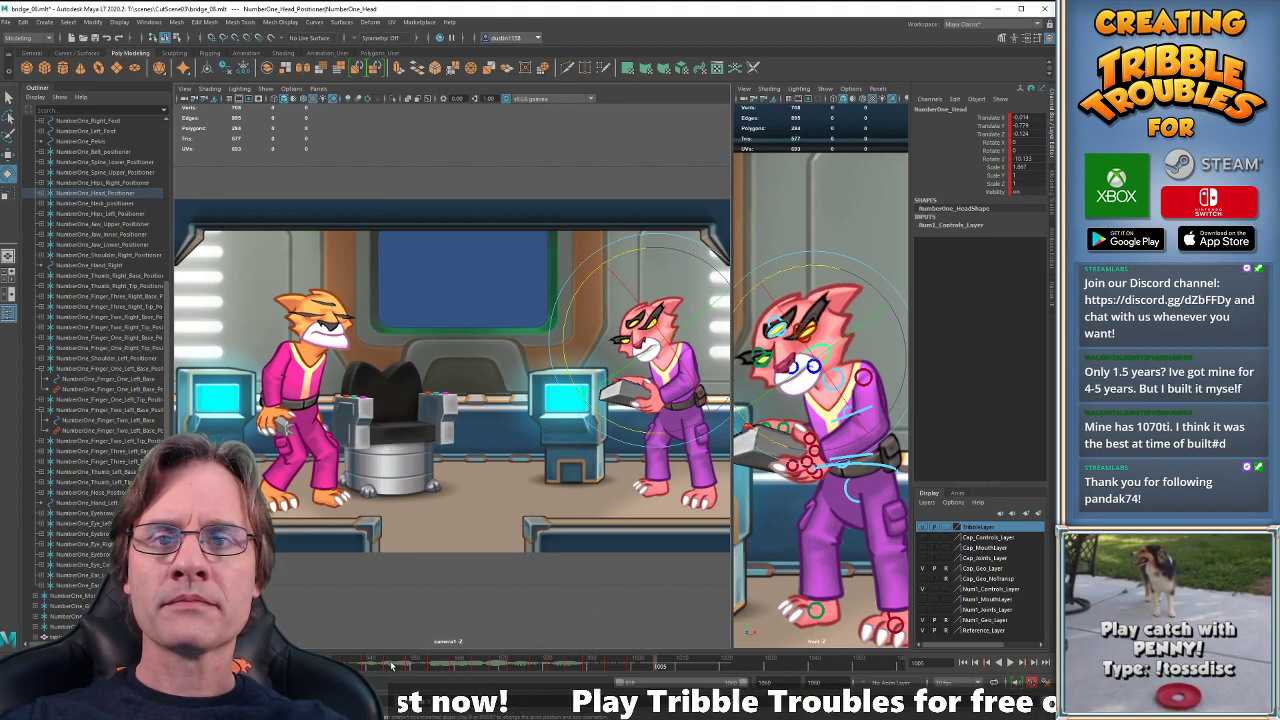
pyautogui.hotkey('alt', 'v')
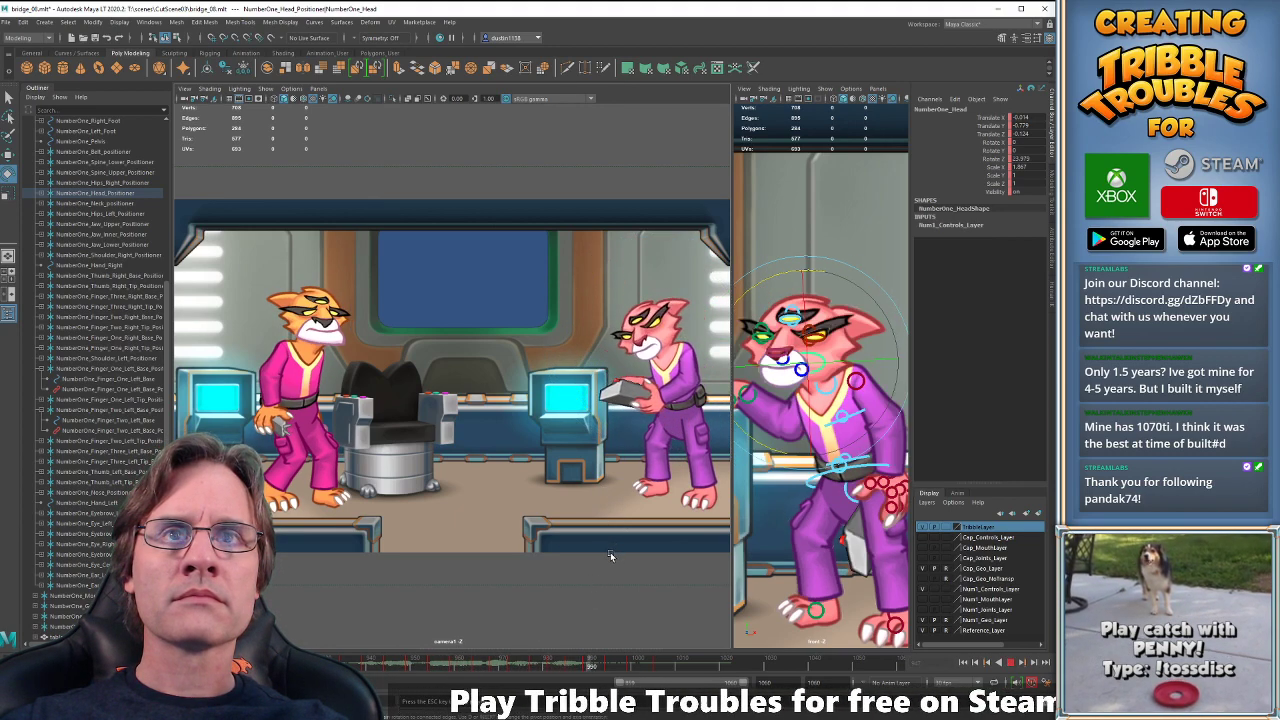
pyautogui.press('Escape')
pyautogui.click(551, 660)
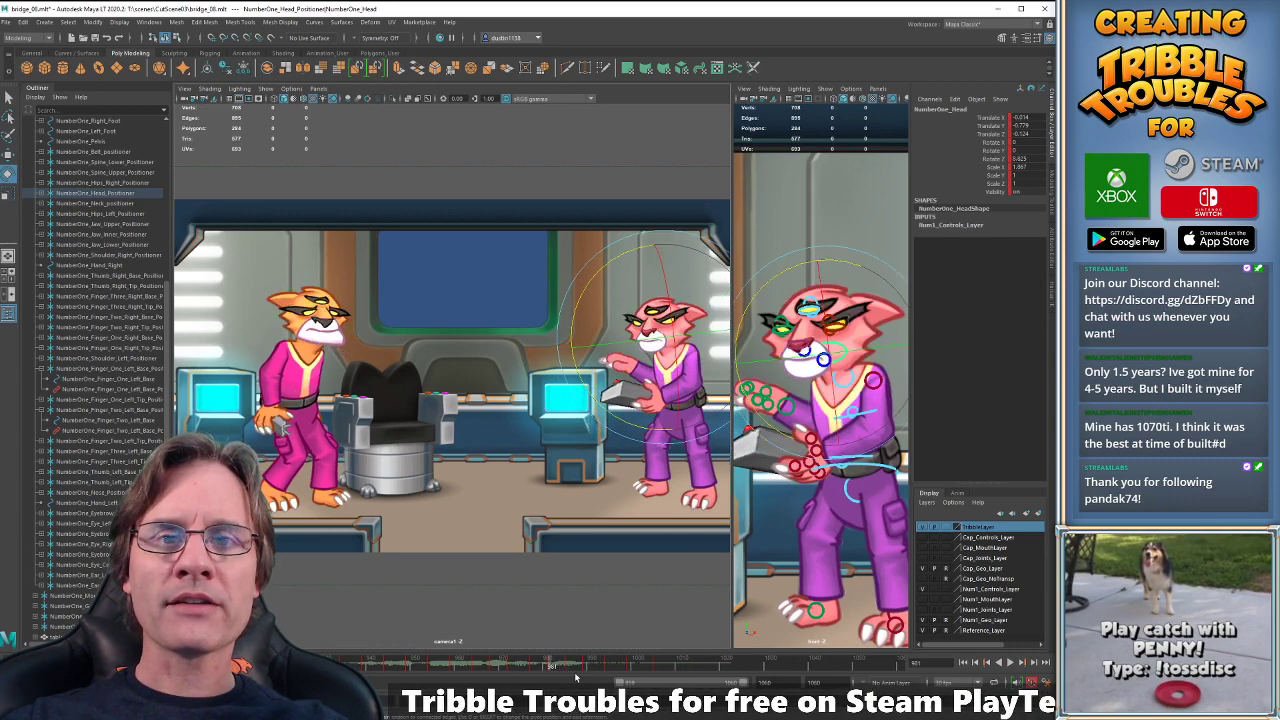
# - Adjust the head's tilt slightly at the key near frame 989 and play back the lean
pyautogui.press('.')
pyautogui.press('.')
pyautogui.press('.')
pyautogui.press('.')
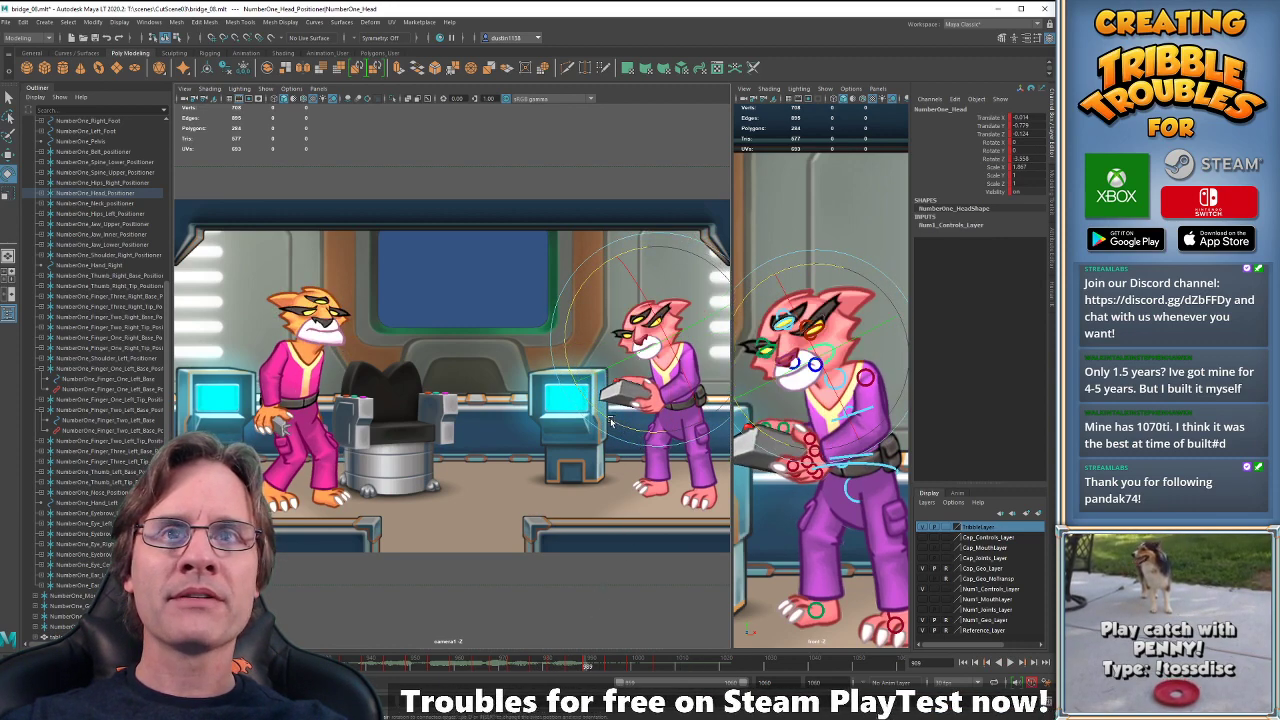
pyautogui.moveTo(611, 422); pyautogui.dragTo(600, 420)
pyautogui.click(486, 663)
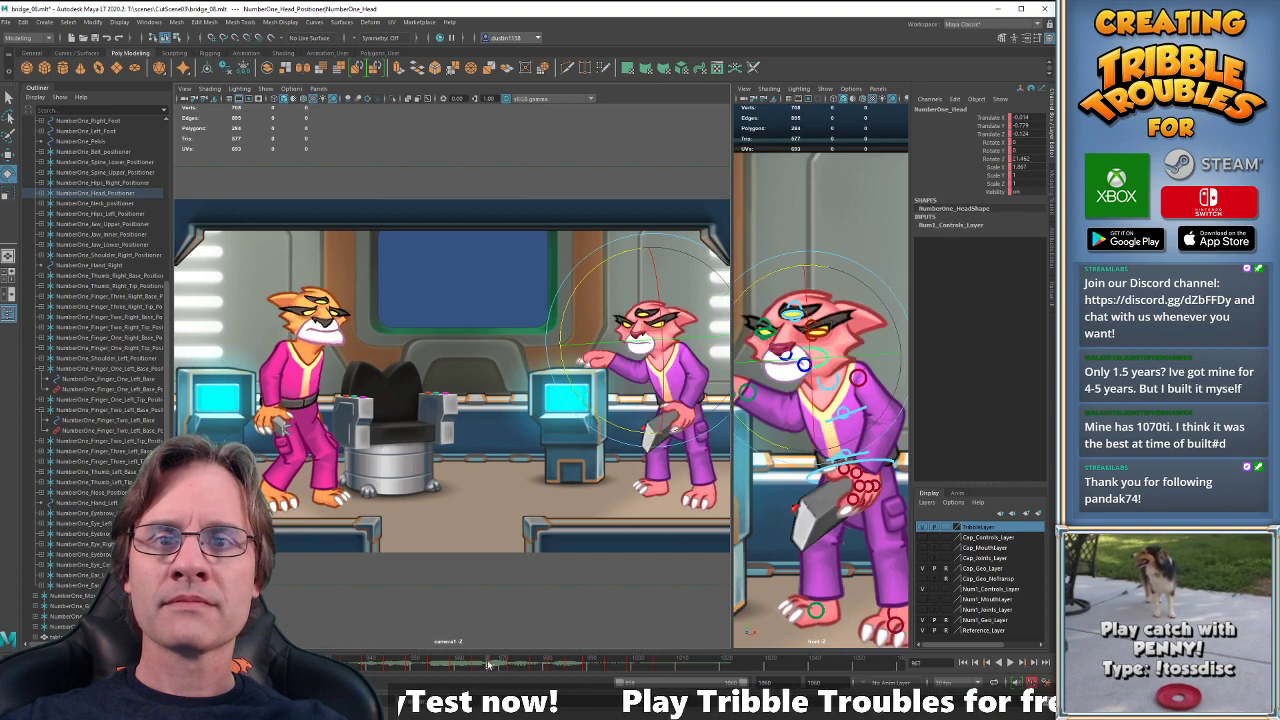
pyautogui.hotkey('alt', 'v')
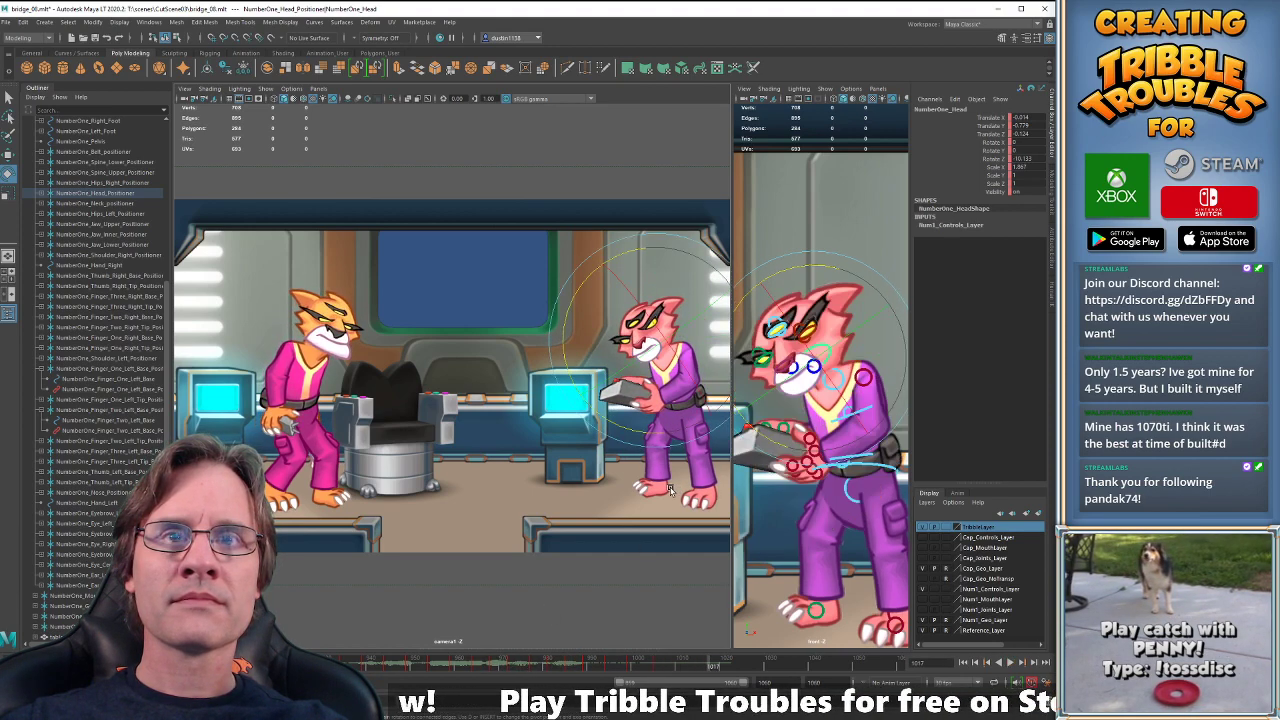
pyautogui.hotkey('alt', 'v')
# - Examine the head poses by stepping back and forth between the keys at frames 994 and 999
pyautogui.press('.')
pyautogui.press('.')
pyautogui.press('.')
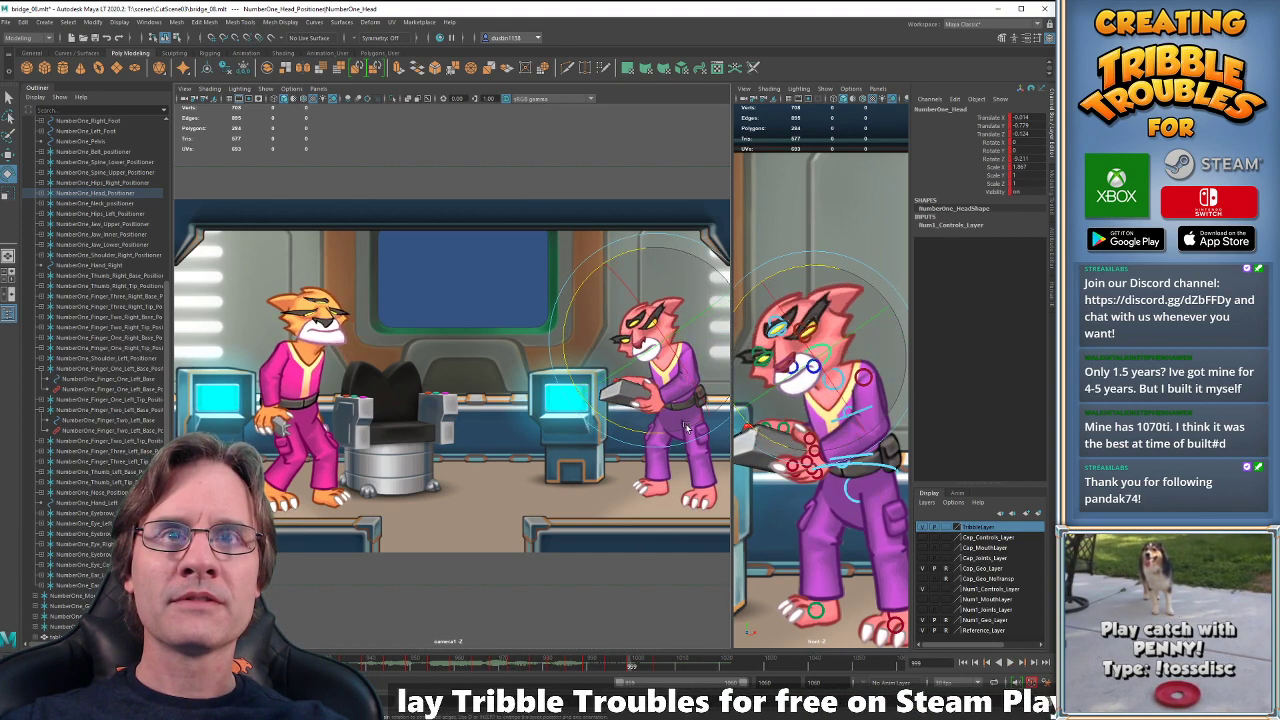
pyautogui.press(',')
pyautogui.press(',')
pyautogui.press(',')
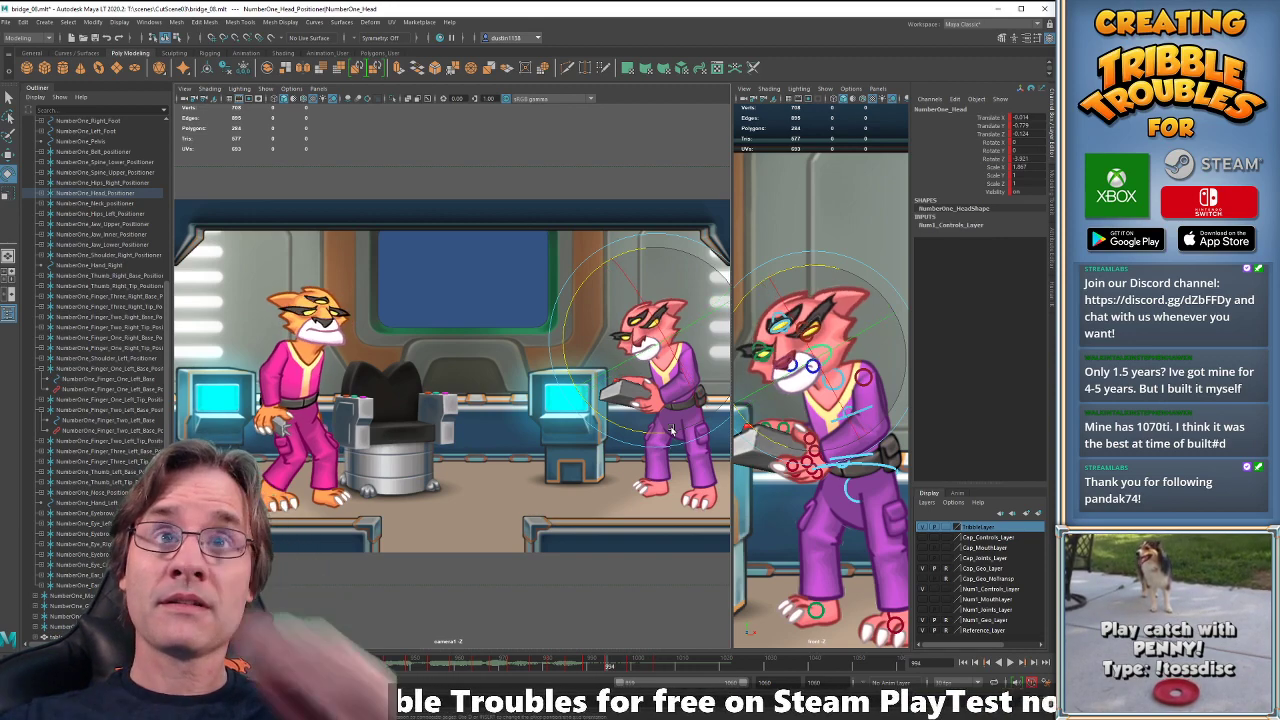
pyautogui.press('.')
pyautogui.press('.')
pyautogui.press('.')
pyautogui.press('.')
pyautogui.press('.')
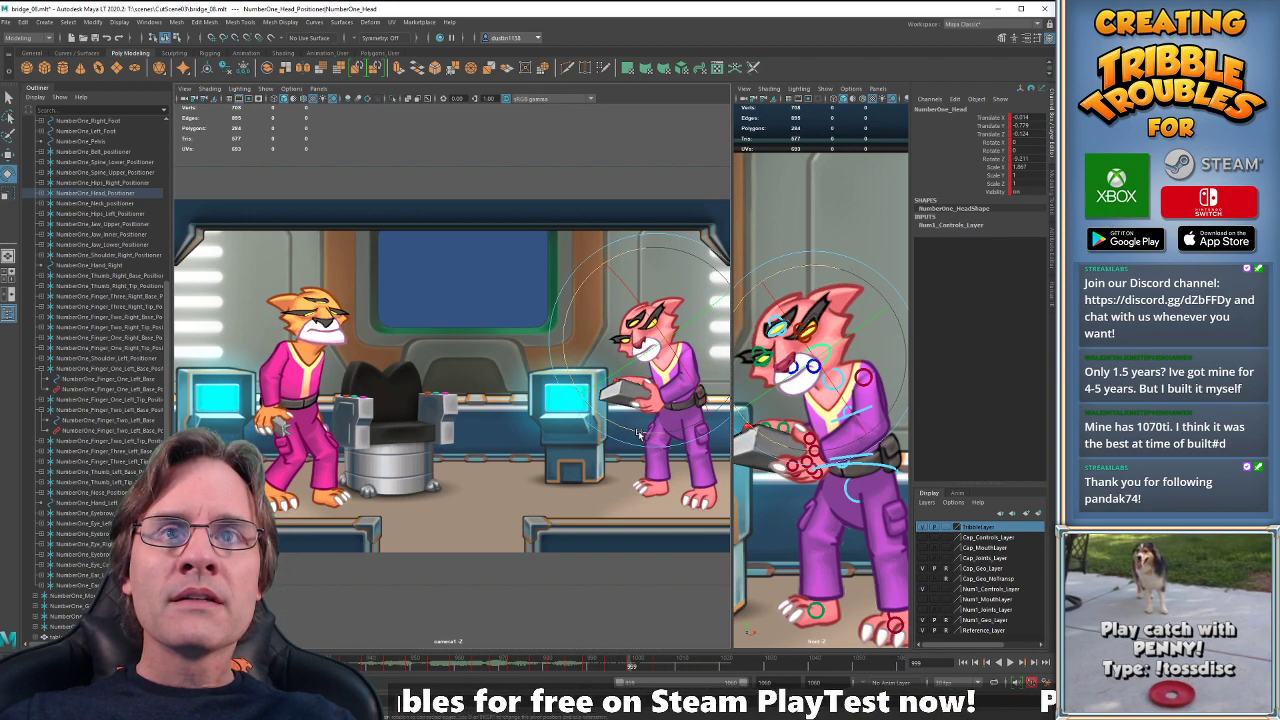
pyautogui.press(',')
pyautogui.press(',')
pyautogui.press(',')
pyautogui.press(',')
pyautogui.press(',')
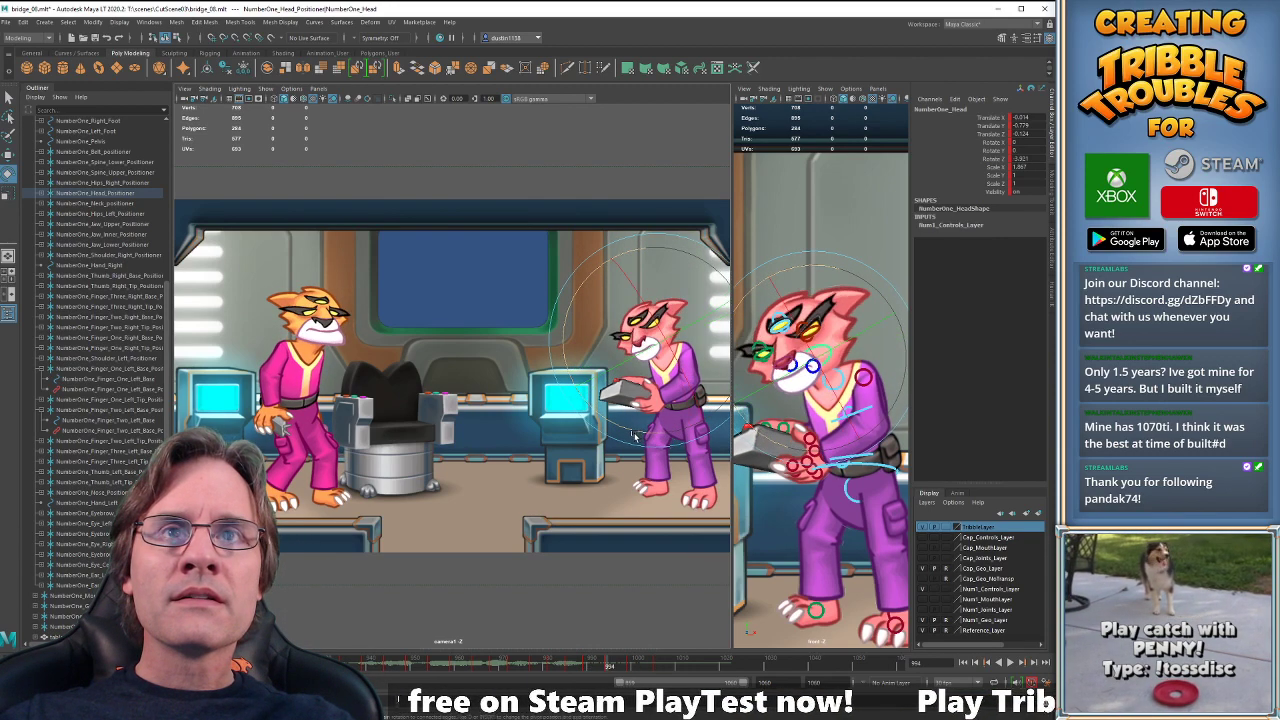
pyautogui.press('.')
pyautogui.press('.')
pyautogui.press('.')
pyautogui.press('.')
pyautogui.press('.')
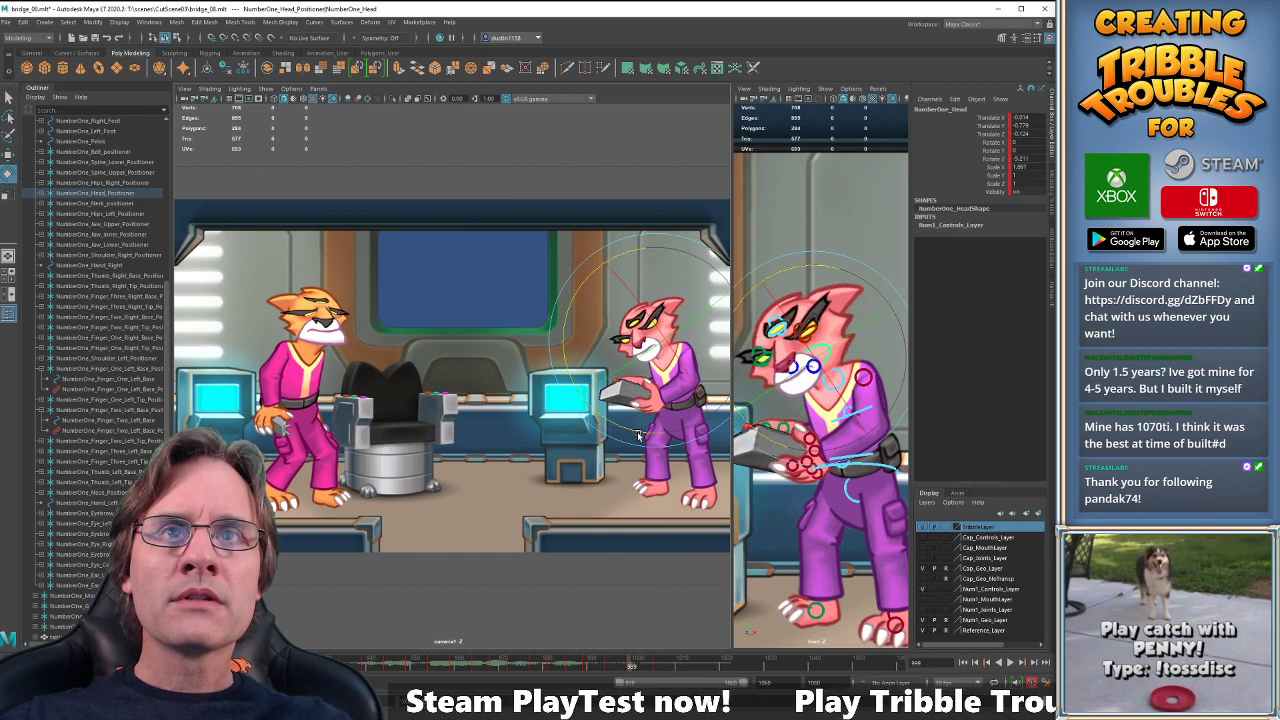
# - Rotate NumberOne's head to about -8.9 degrees in Z at frame 1005 and replay the animation
pyautogui.press('.')
pyautogui.press('.')
pyautogui.press('.')
pyautogui.press('.')
pyautogui.press('.')
pyautogui.press('.')
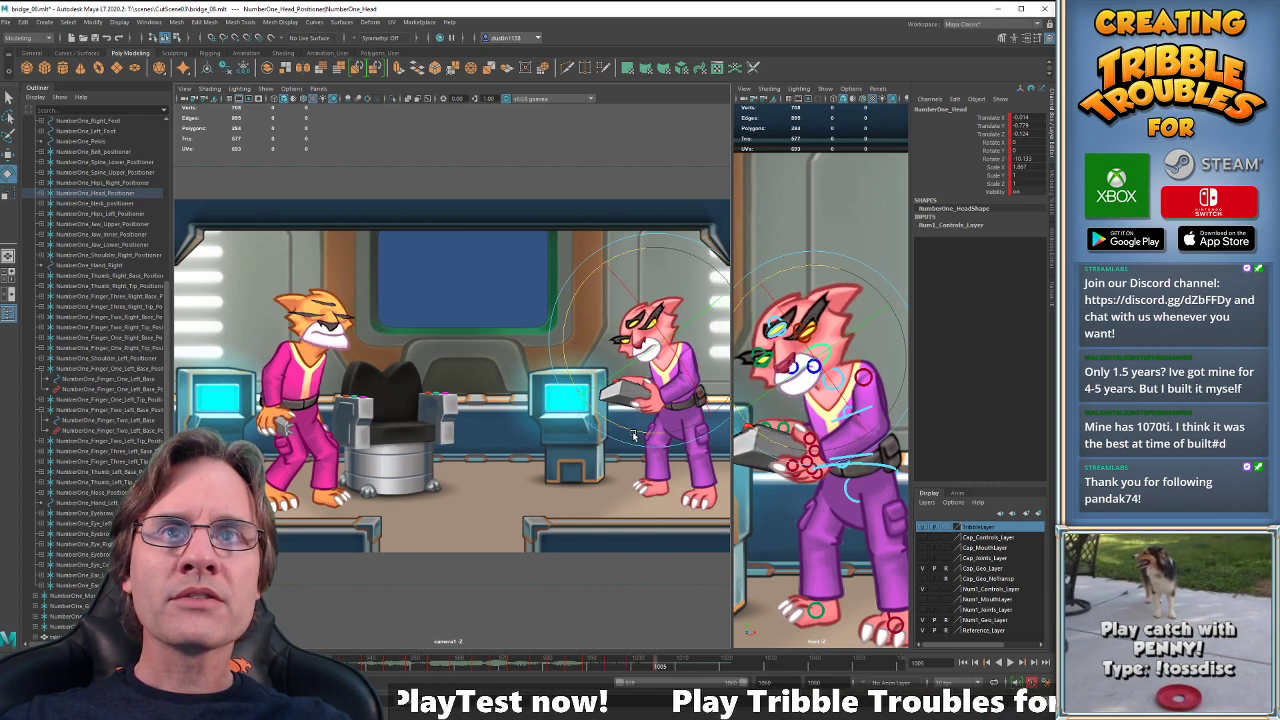
pyautogui.moveTo(632, 430); pyautogui.dragTo(630, 430)
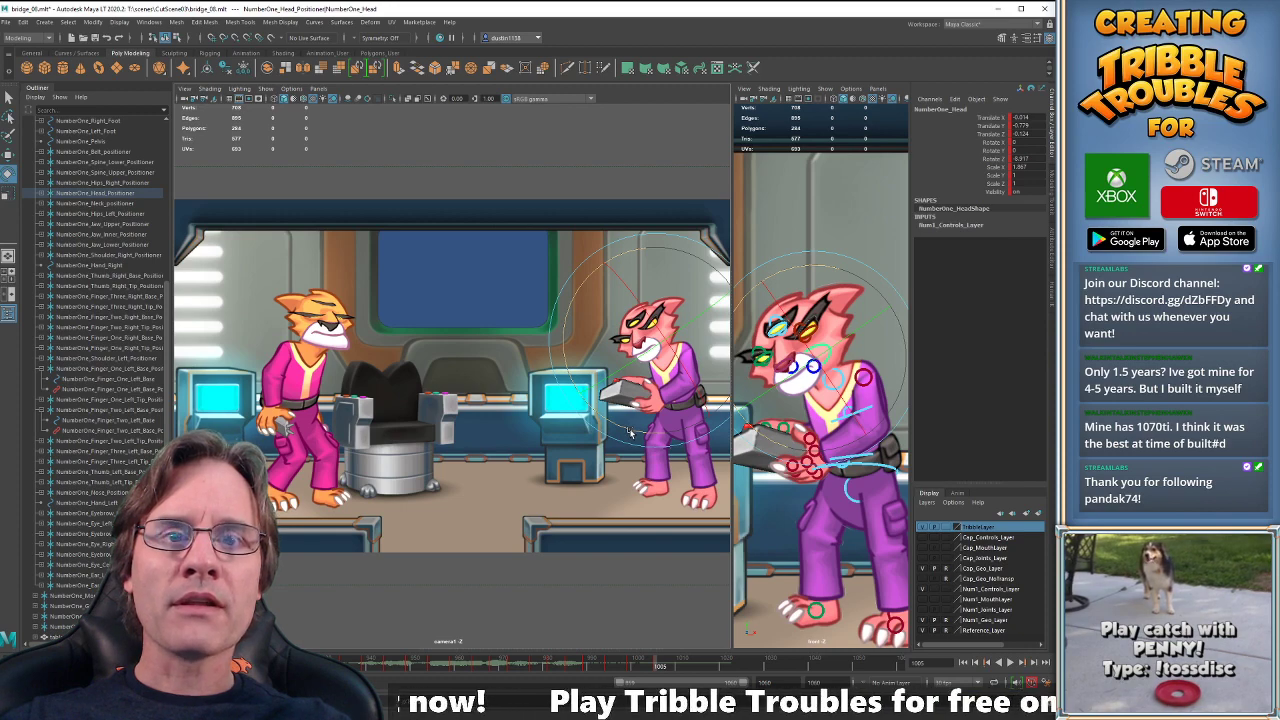
pyautogui.hotkey('alt', 'v')
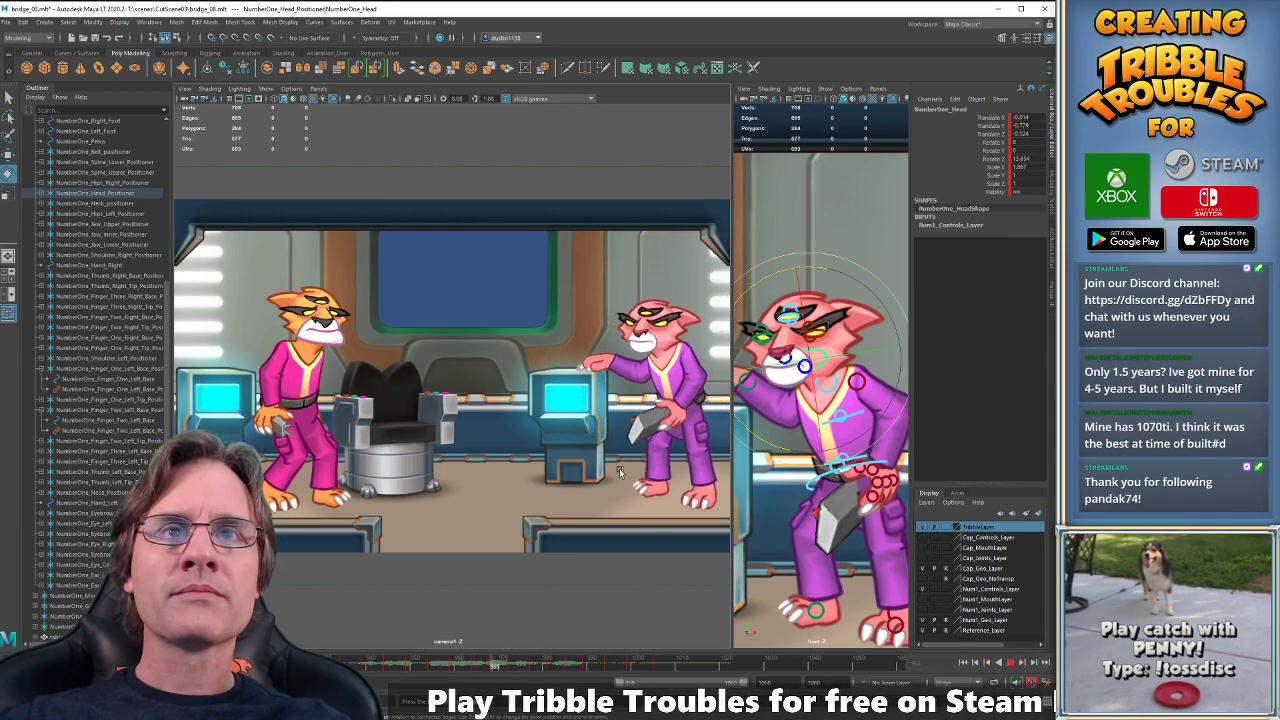
pyautogui.hotkey('alt', 'v')
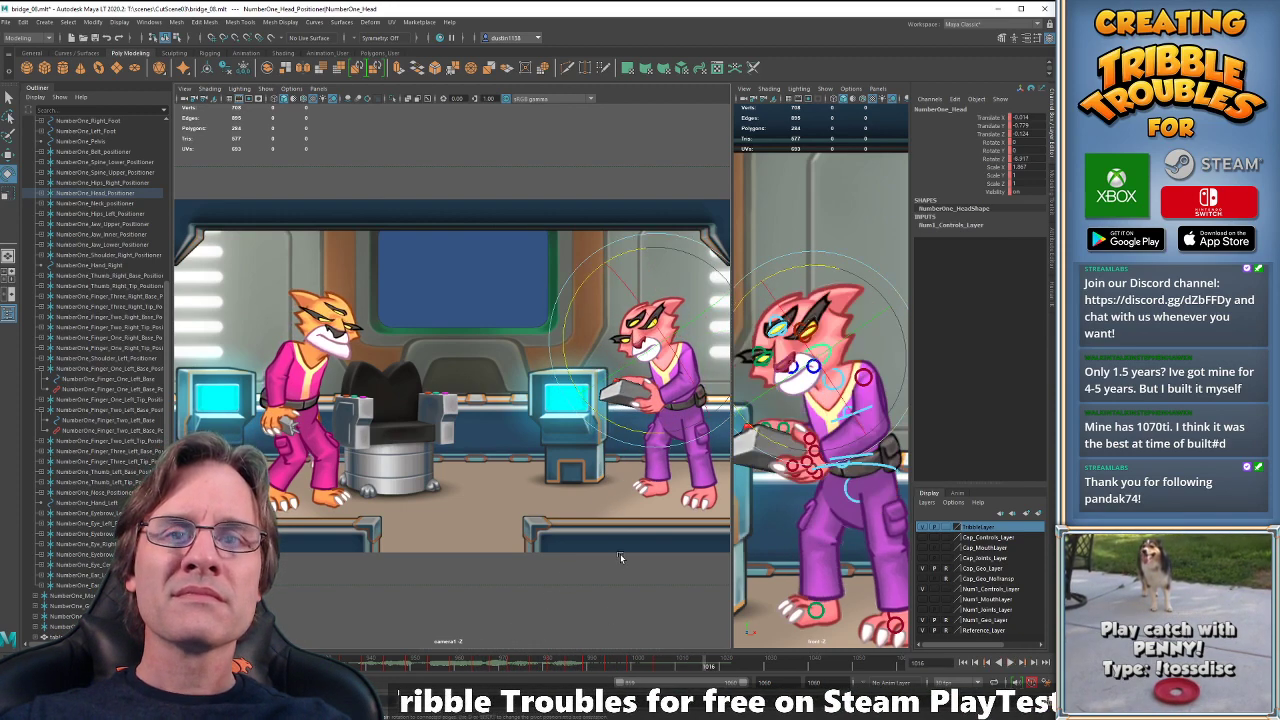
pyautogui.press('.')
pyautogui.press('.')
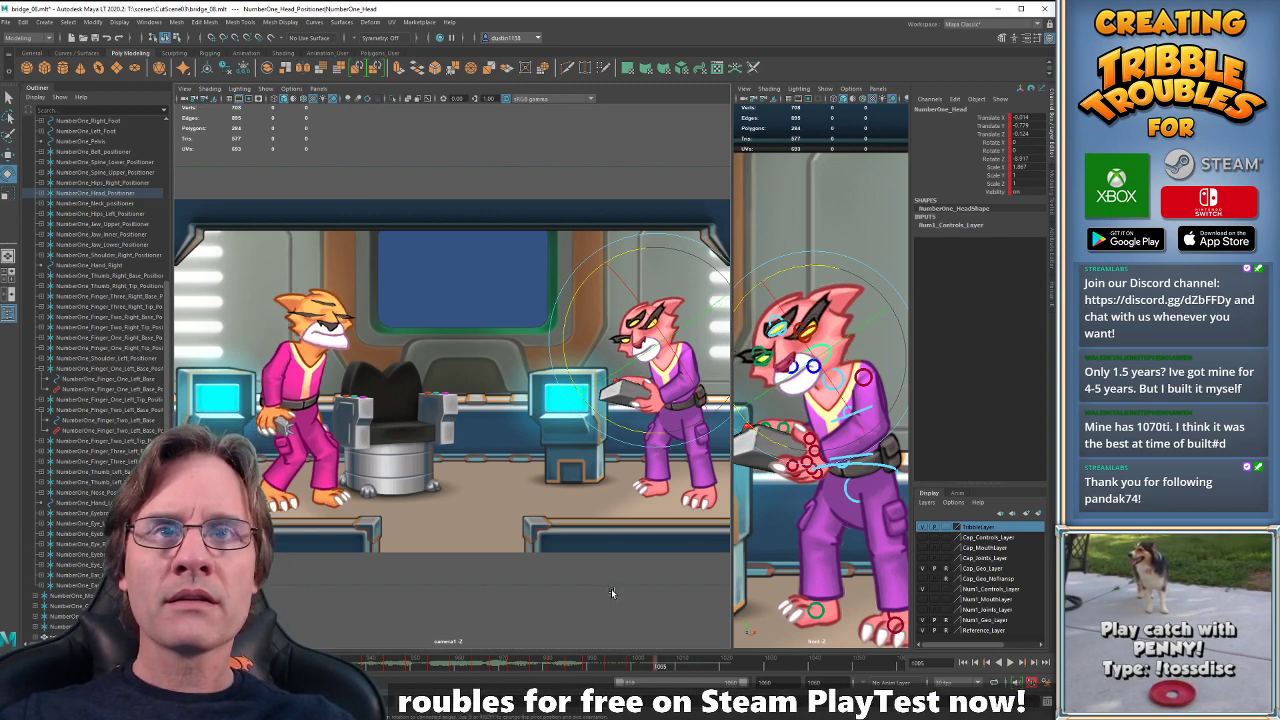
# - Open the Graph Editor for the head, isolate its Rotate Z curve and frame the final keys
pyautogui.press(',')
pyautogui.hotkey('ctrl', 'g')
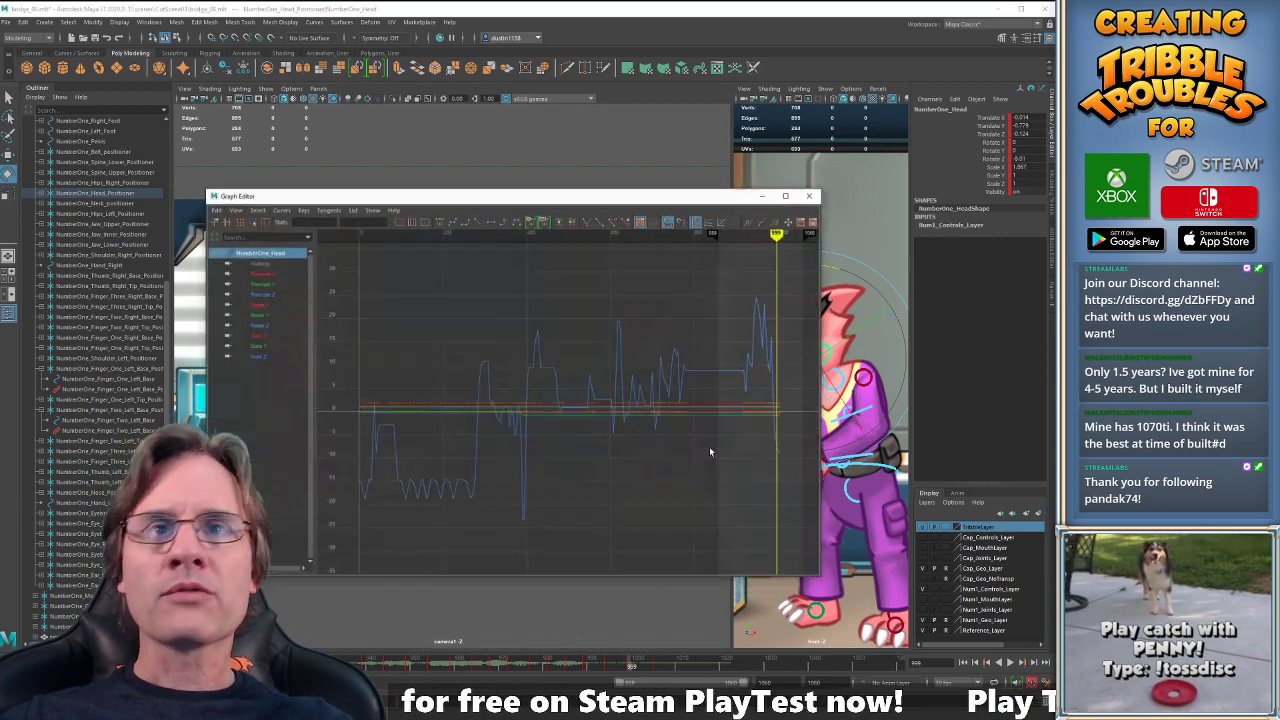
pyautogui.click(279, 304)
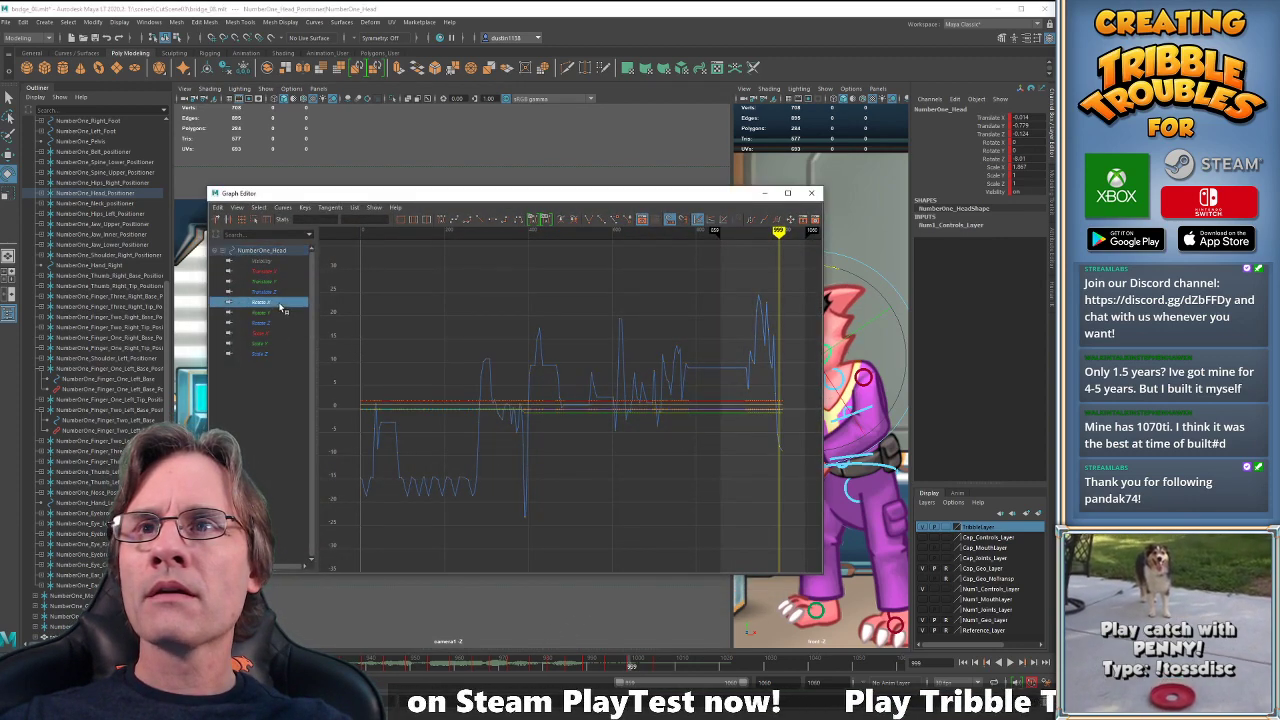
pyautogui.click(271, 323)
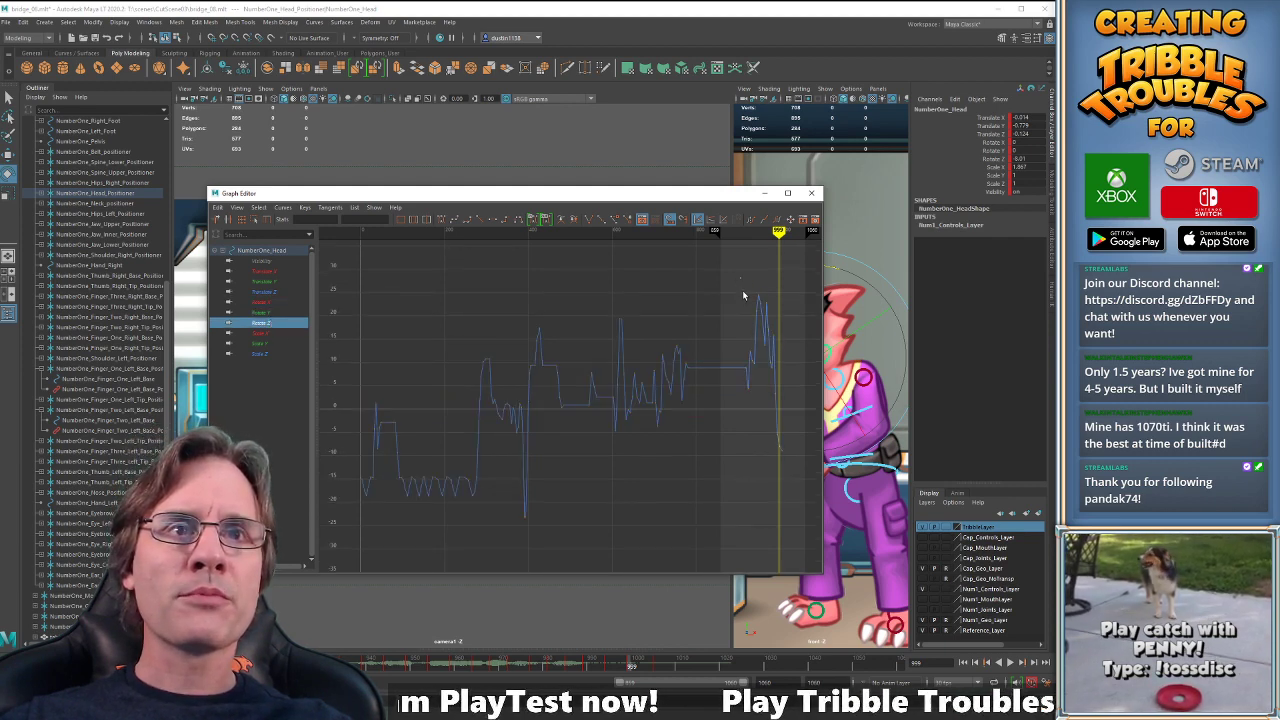
pyautogui.moveTo(740, 278); pyautogui.dragTo(798, 454)
pyautogui.press('f')
pyautogui.click(768, 423)
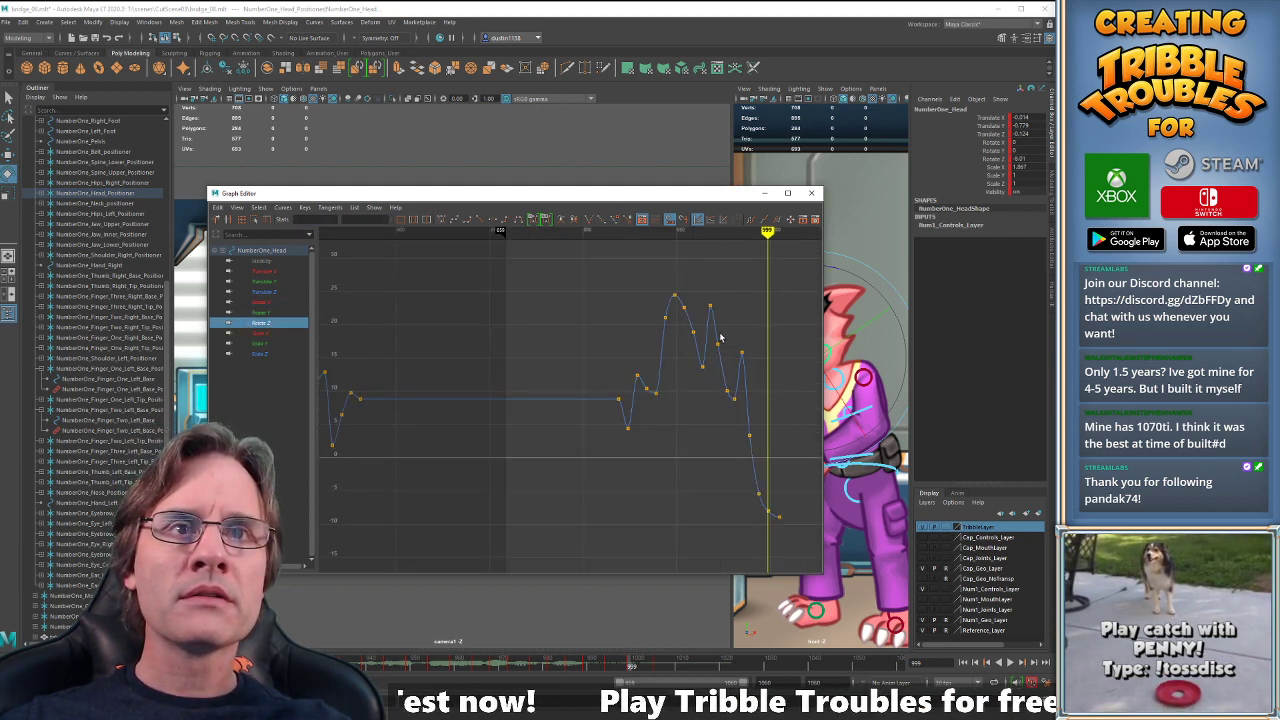
pyautogui.moveTo(720, 337); pyautogui.dragTo(806, 546)
pyautogui.press('f')
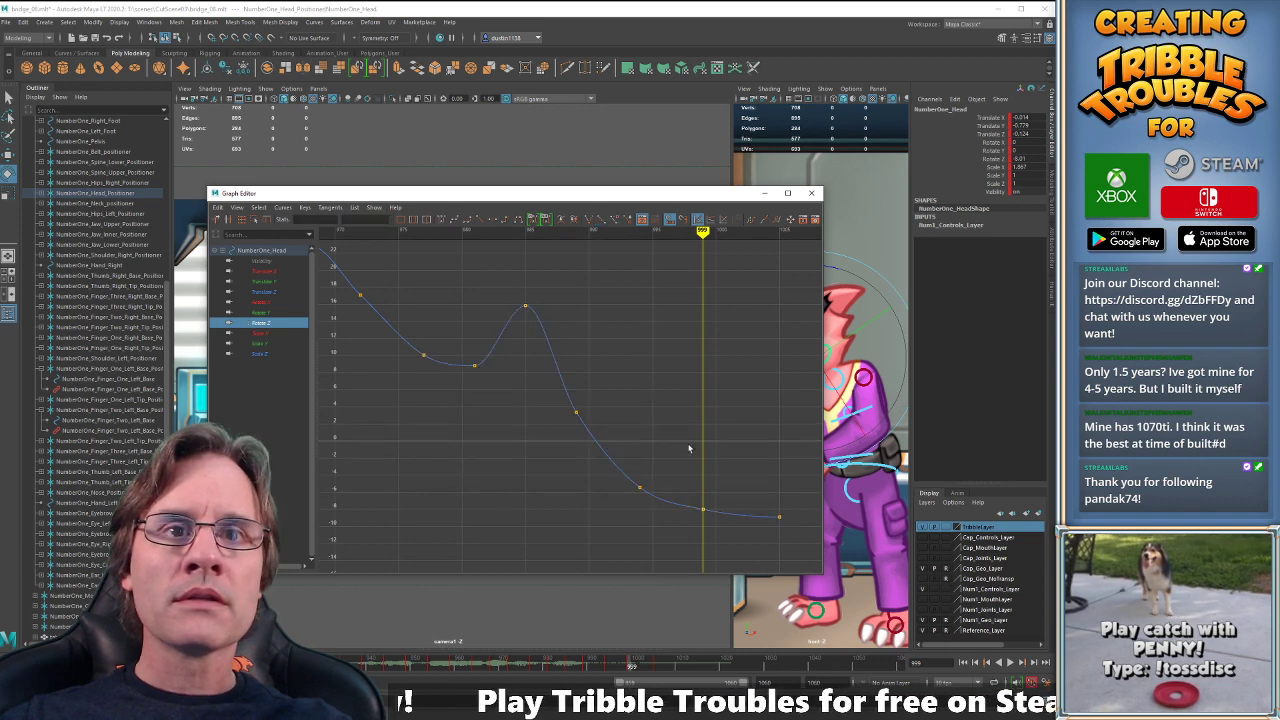
# - Lower the head's Rotate Z key at frame 999 to about -8.2 to smooth the end of the curve
pyautogui.moveTo(606, 444); pyautogui.dragTo(800, 548)
pyautogui.press('f')
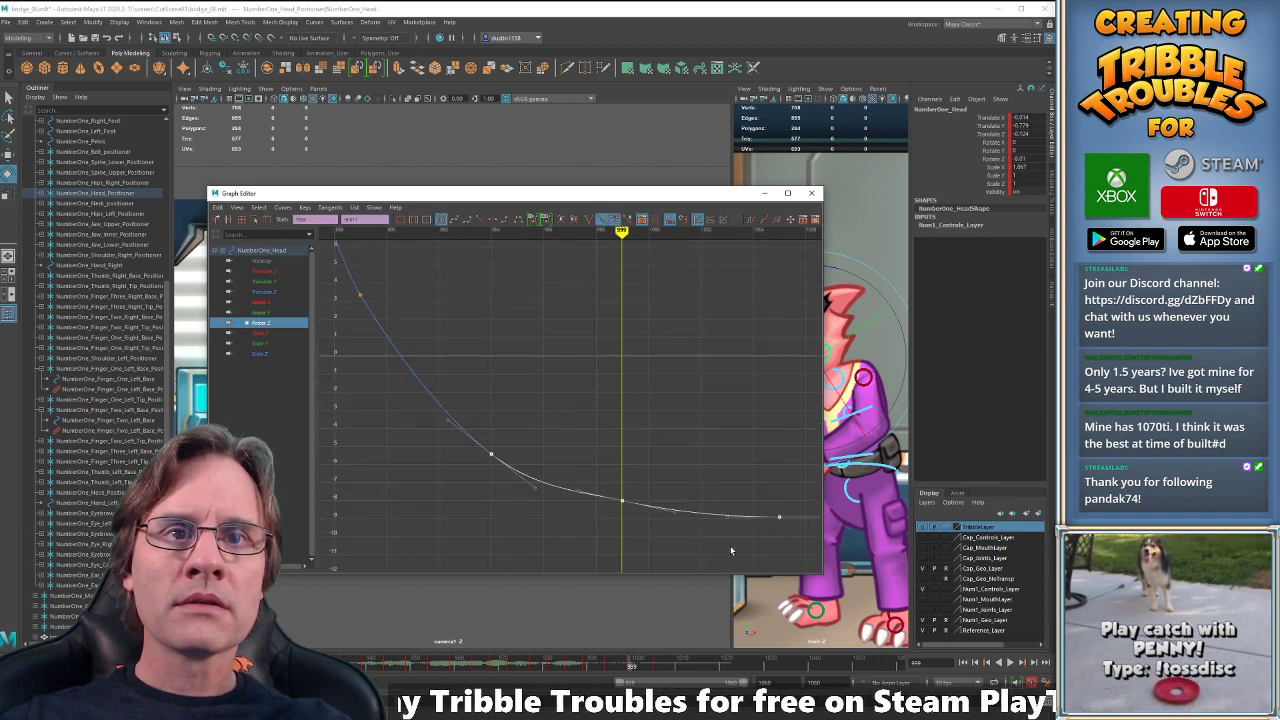
pyautogui.moveTo(664, 475); pyautogui.dragTo(620, 545)
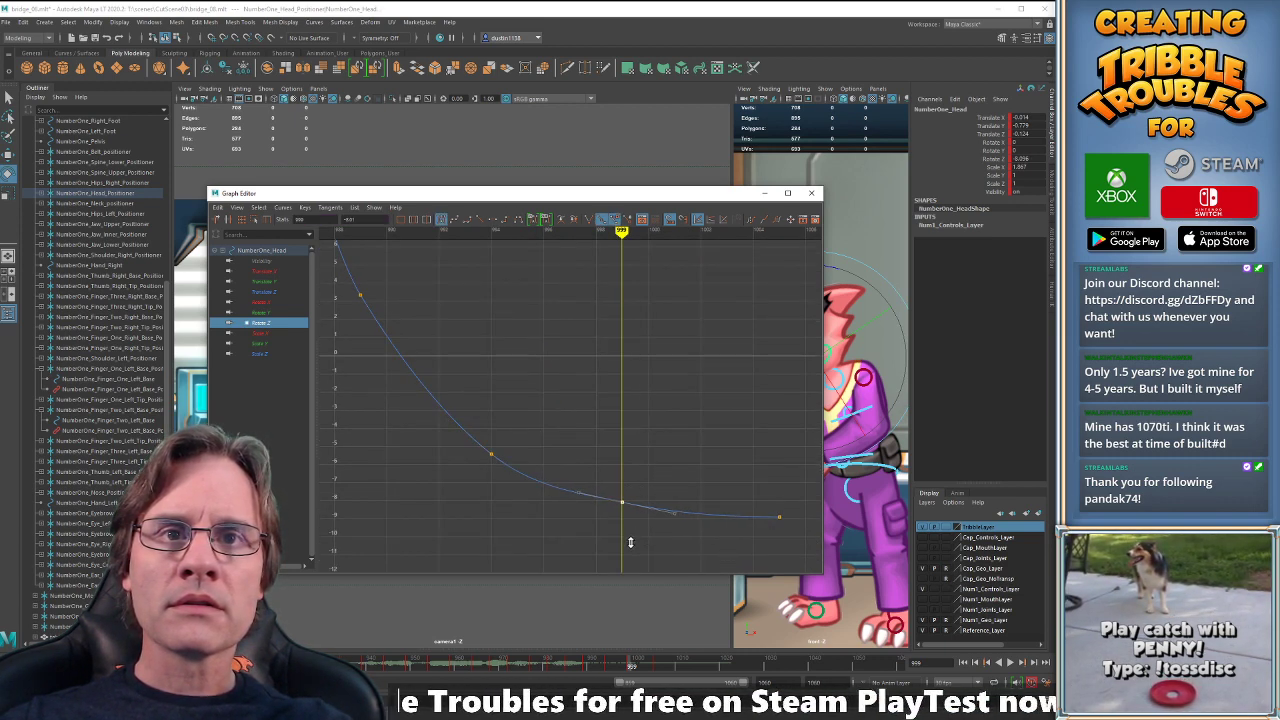
pyautogui.press('a')
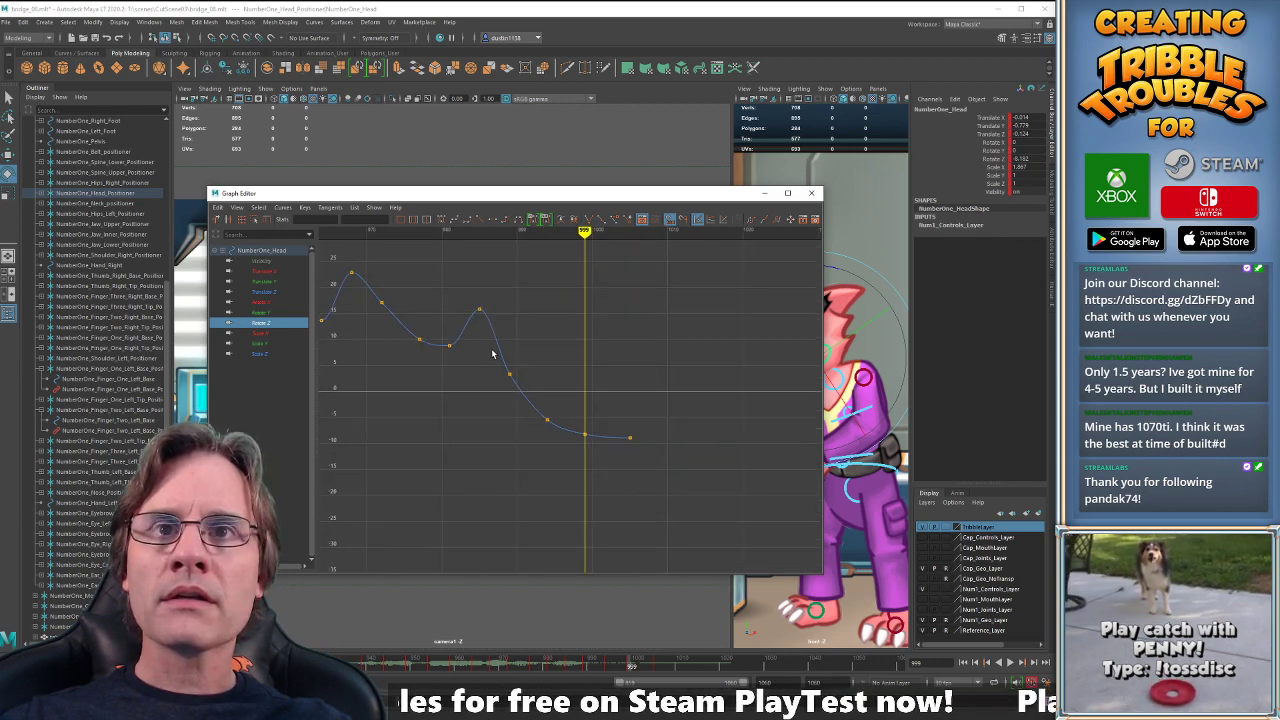
# - Scale the last Rotate Z keys of the head to reduce the downward tilt, minimize the Graph Editor and play back
pyautogui.moveTo(492, 353); pyautogui.dragTo(489, 317, button='middle')
pyautogui.click(764, 193)
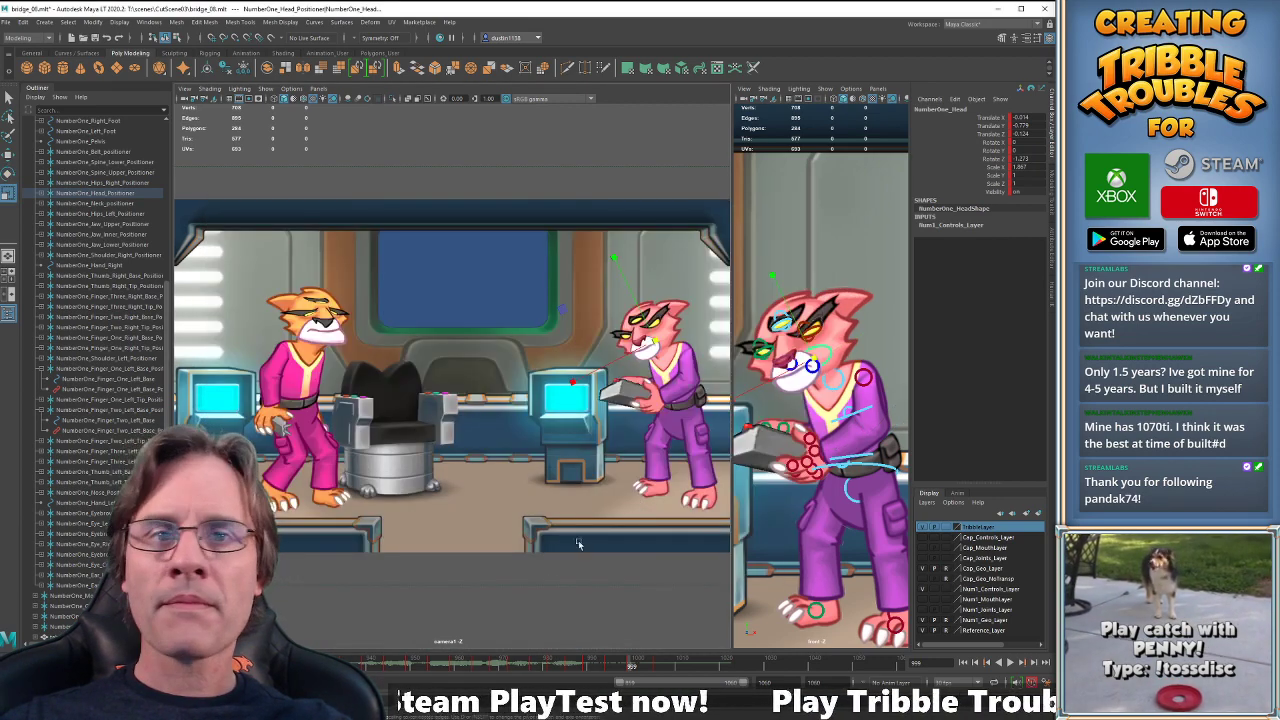
pyautogui.hotkey('alt', 'v')
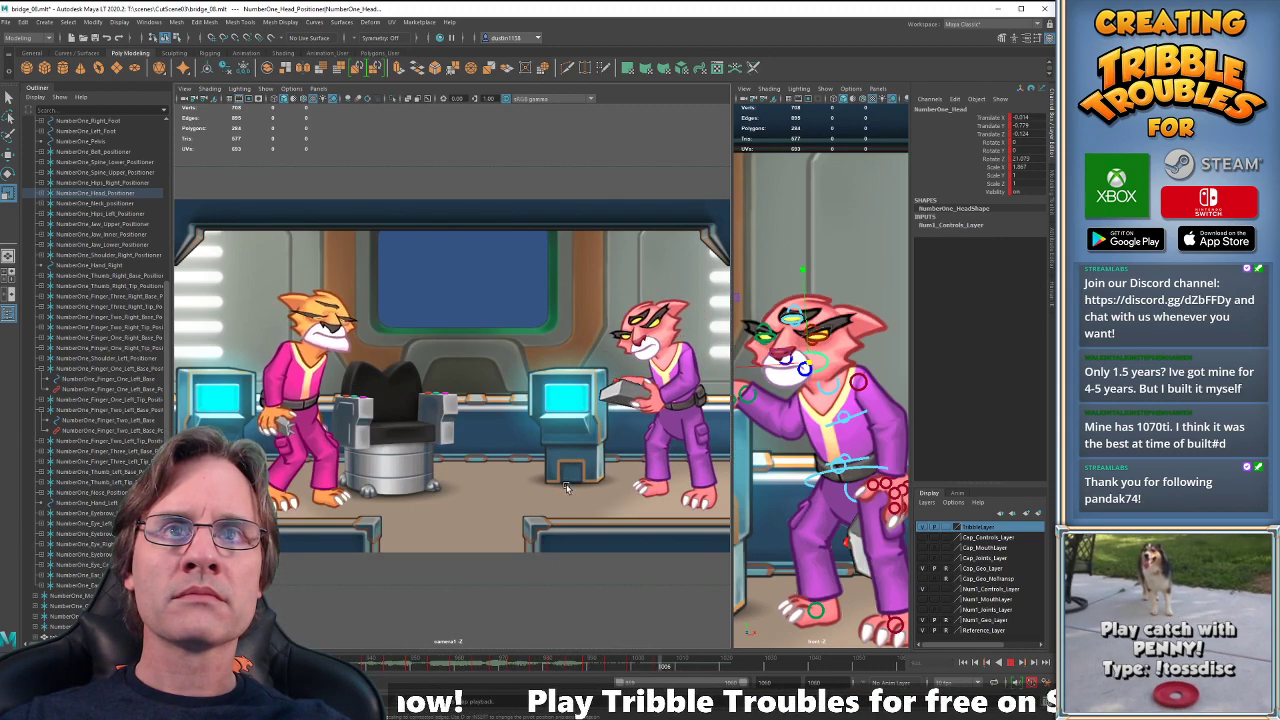
pyautogui.hotkey('alt', 'v')
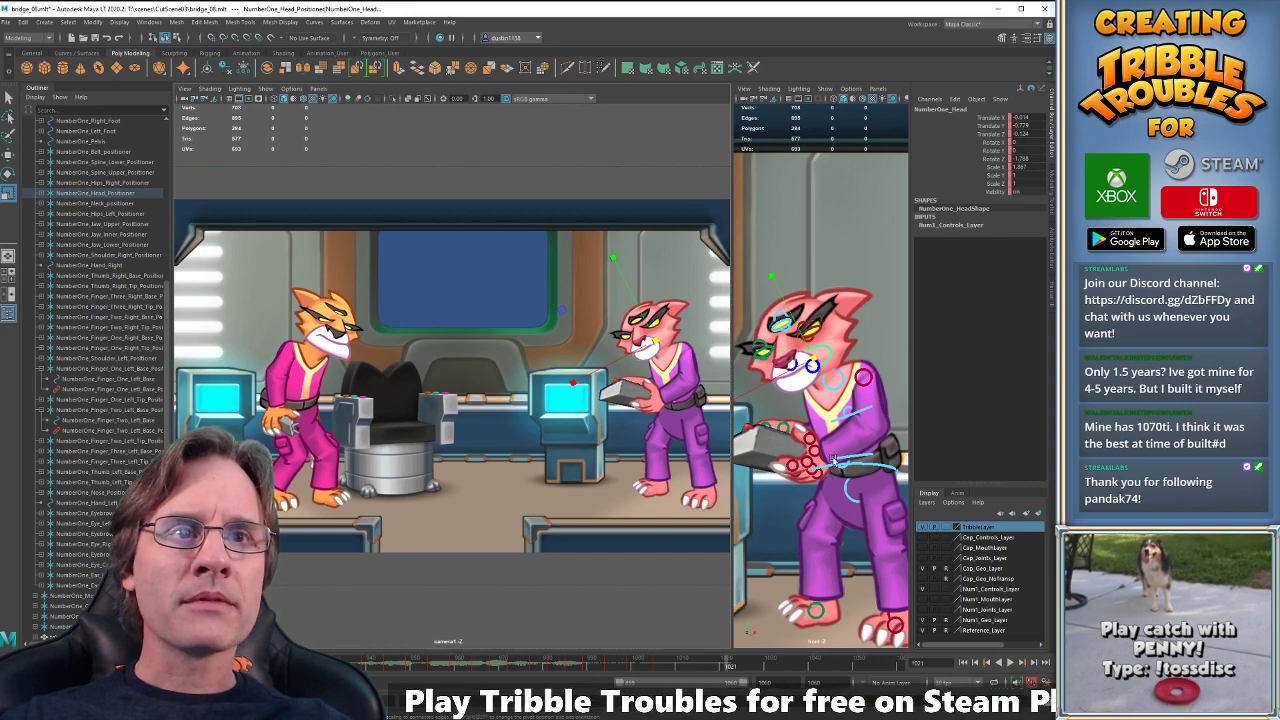
# - Inspect the right hand, head and spine controls across the keys at frames 994, 999 and 1005
pyautogui.click(838, 499)
pyautogui.press(',')
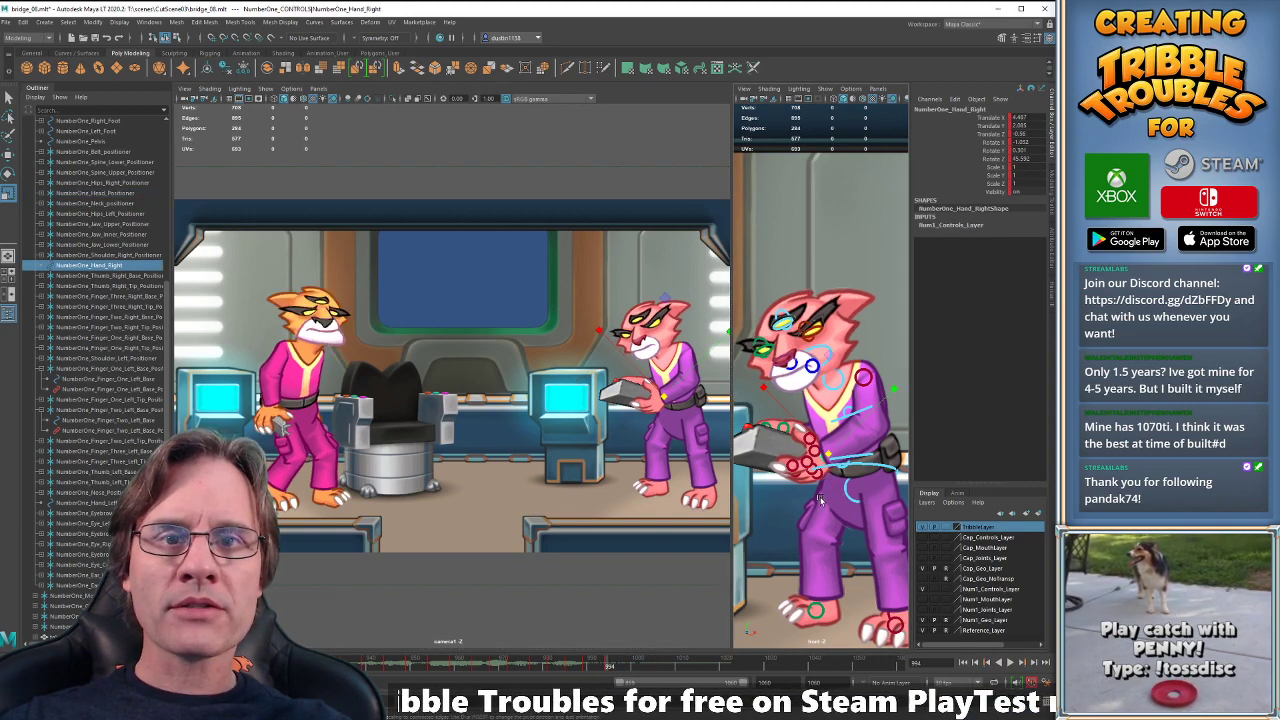
pyautogui.press('w')
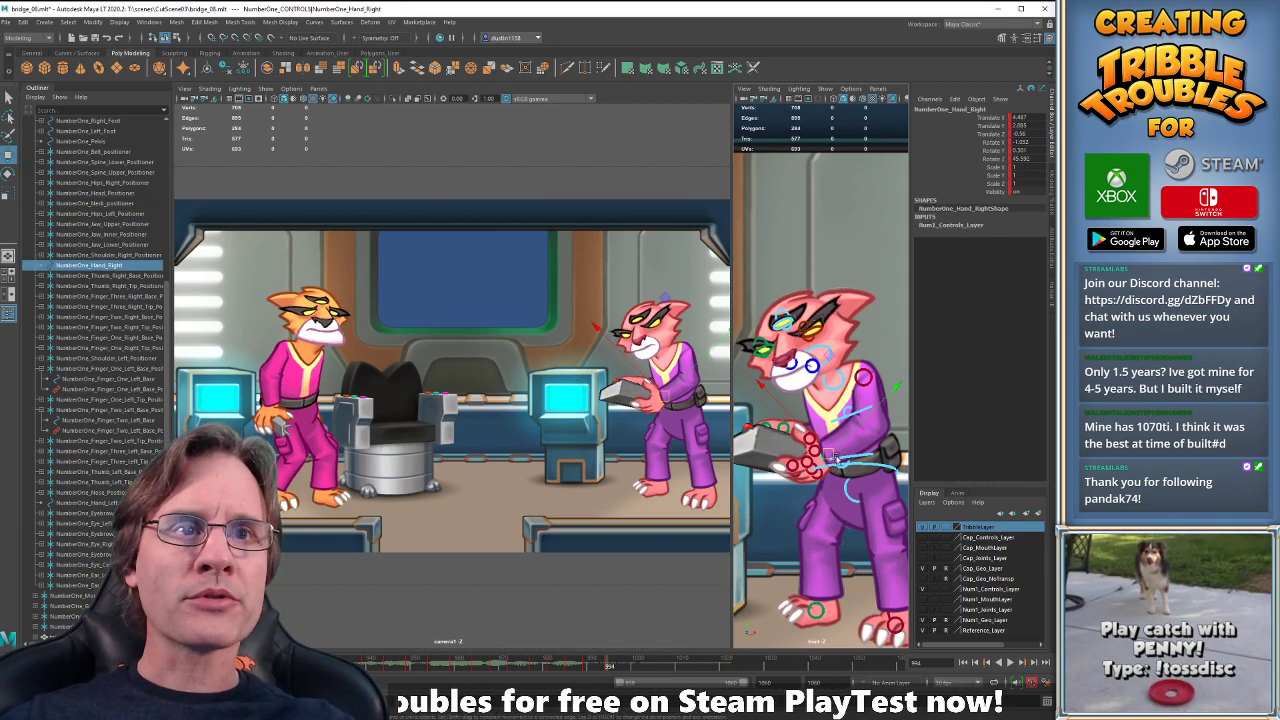
pyautogui.click(820, 345)
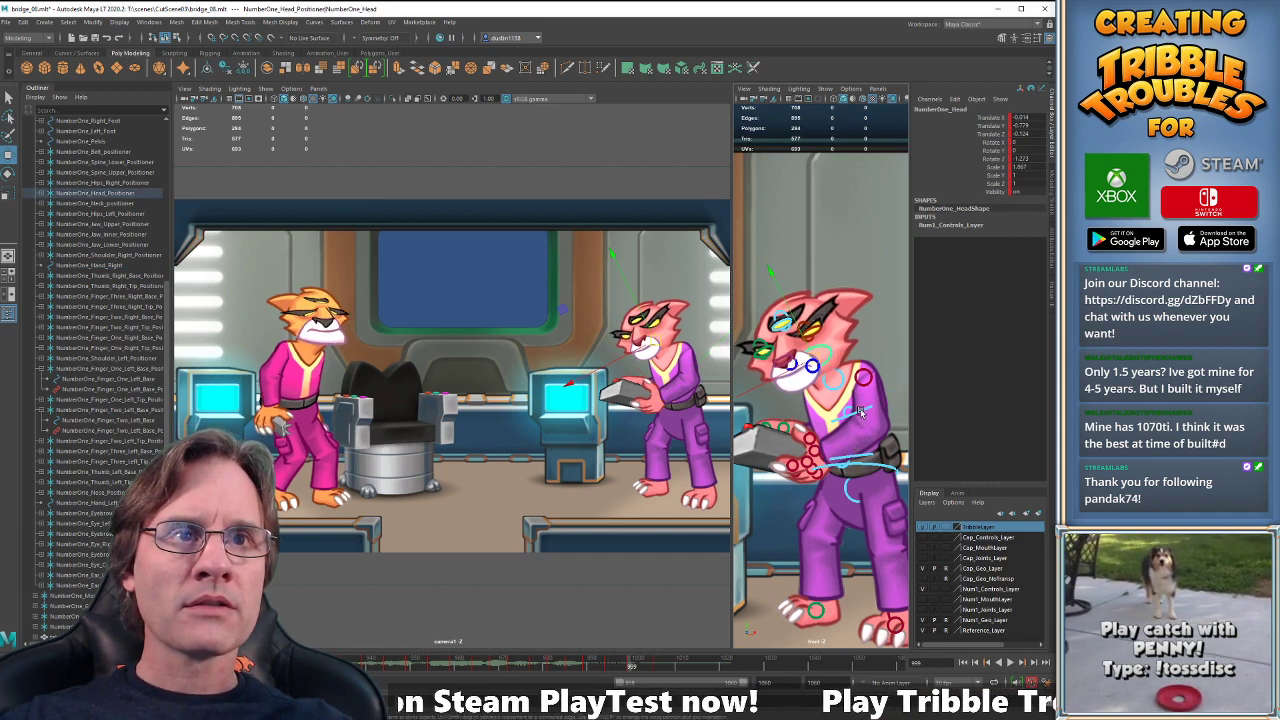
pyautogui.click(843, 468)
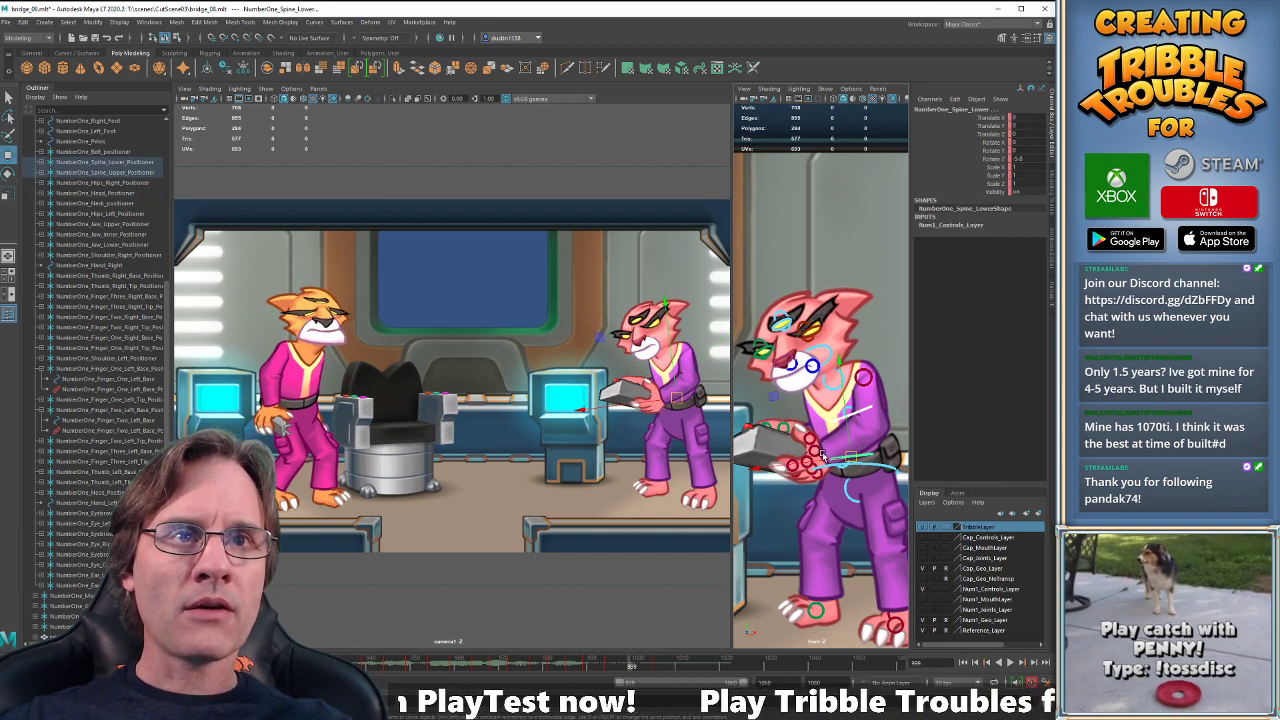
pyautogui.click(825, 452)
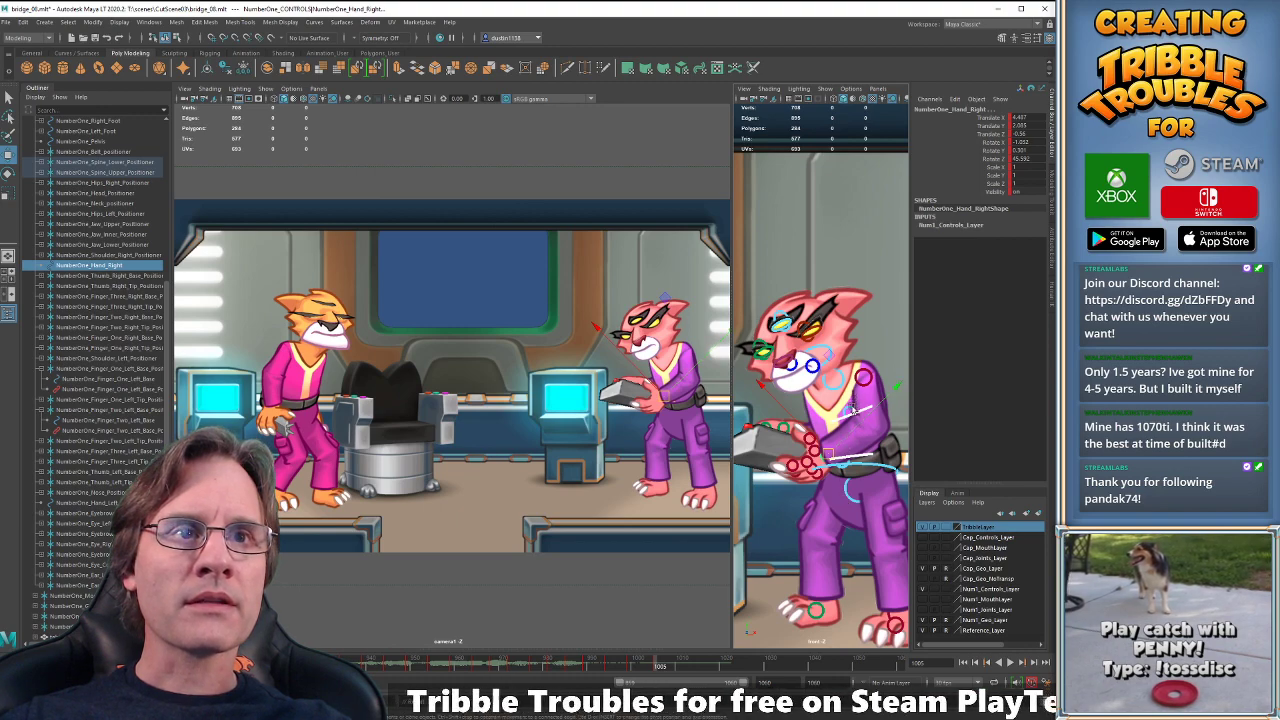
# - Select NumberOne's upper and lower spine controls together and rotate them slightly at frame 999
pyautogui.click(860, 413)
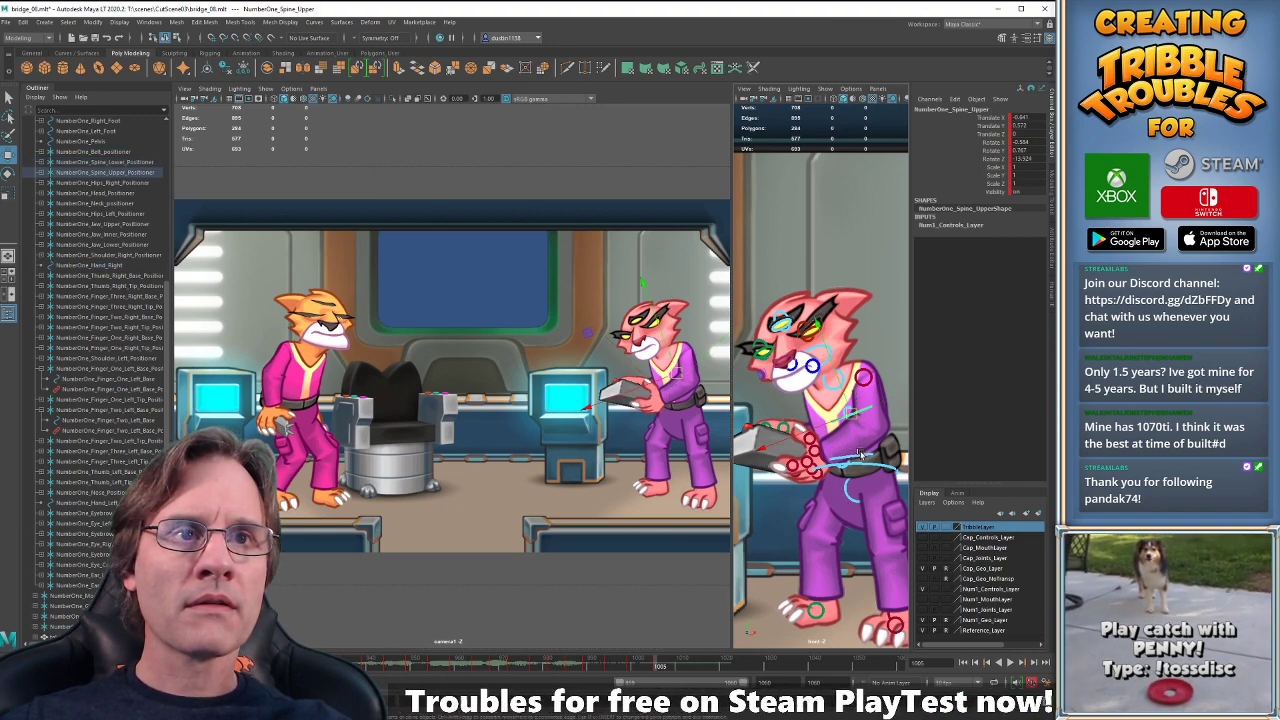
pyautogui.click(860, 455)
pyautogui.press('e')
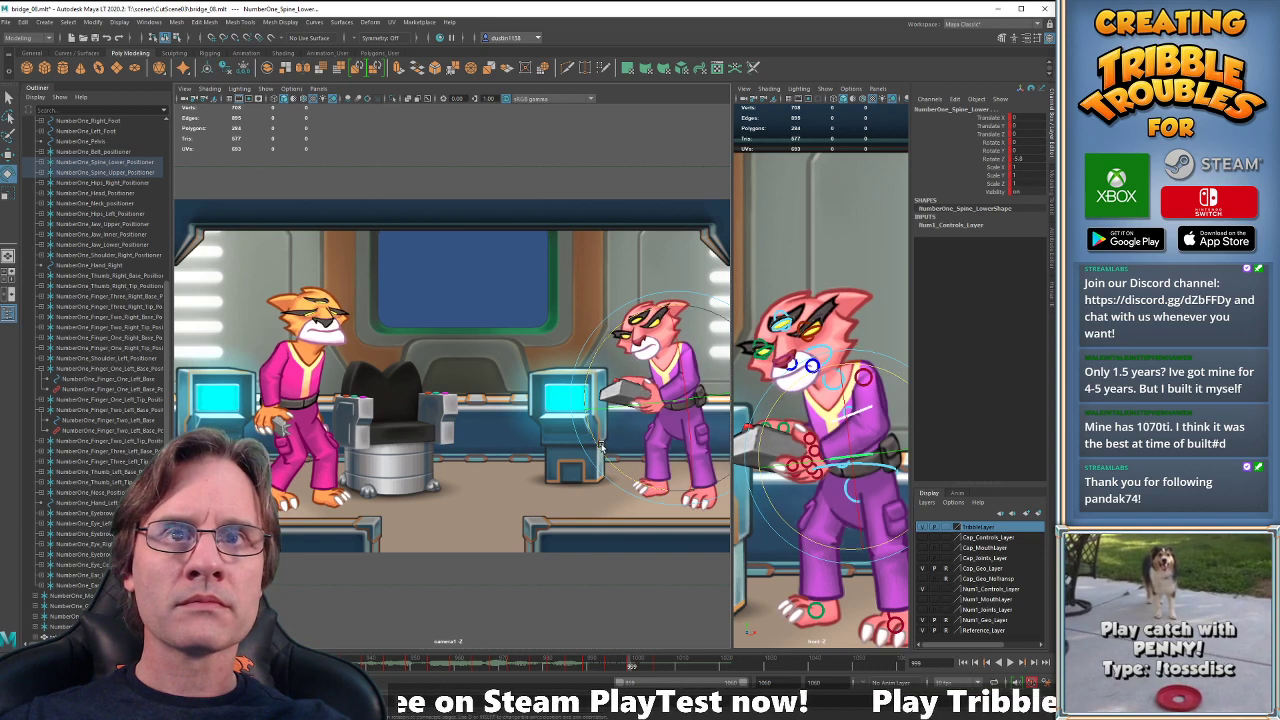
pyautogui.moveTo(601, 447); pyautogui.dragTo(603, 450)
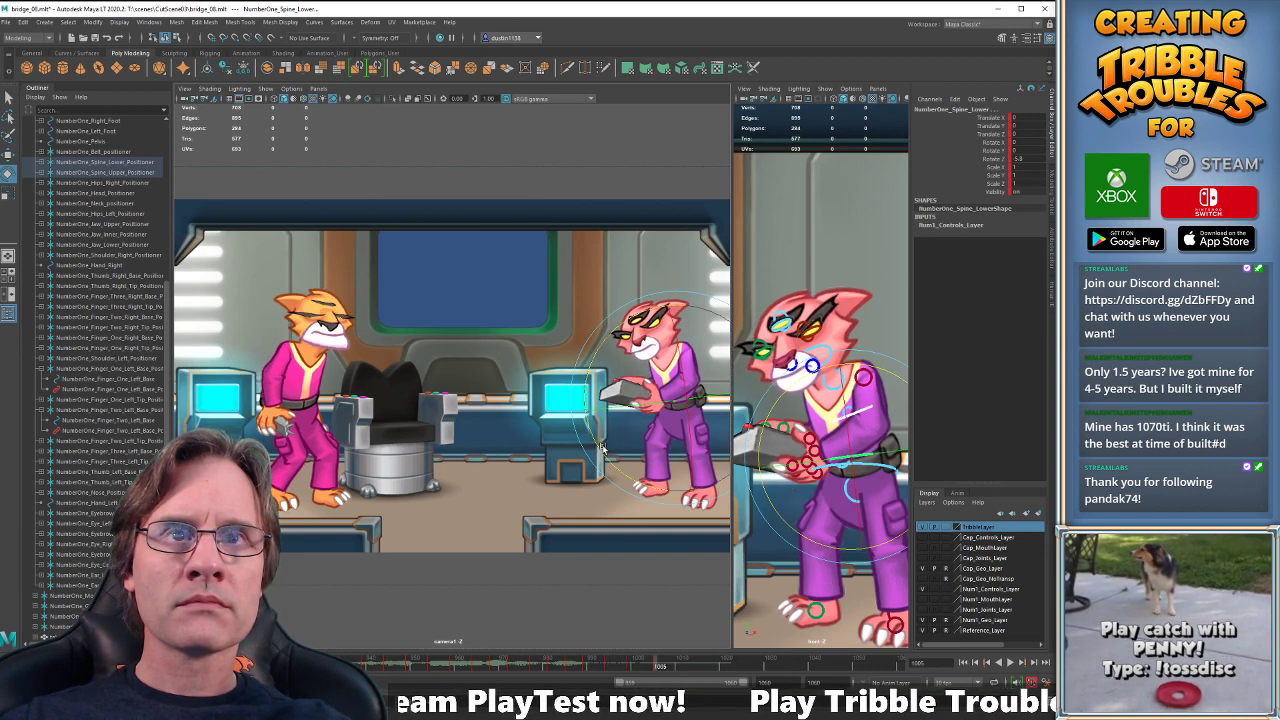
# - Play back the bridge shot to review NumberOne's adjusted spine lean
pyautogui.click(629, 666)
pyautogui.hotkey('alt', 'v')
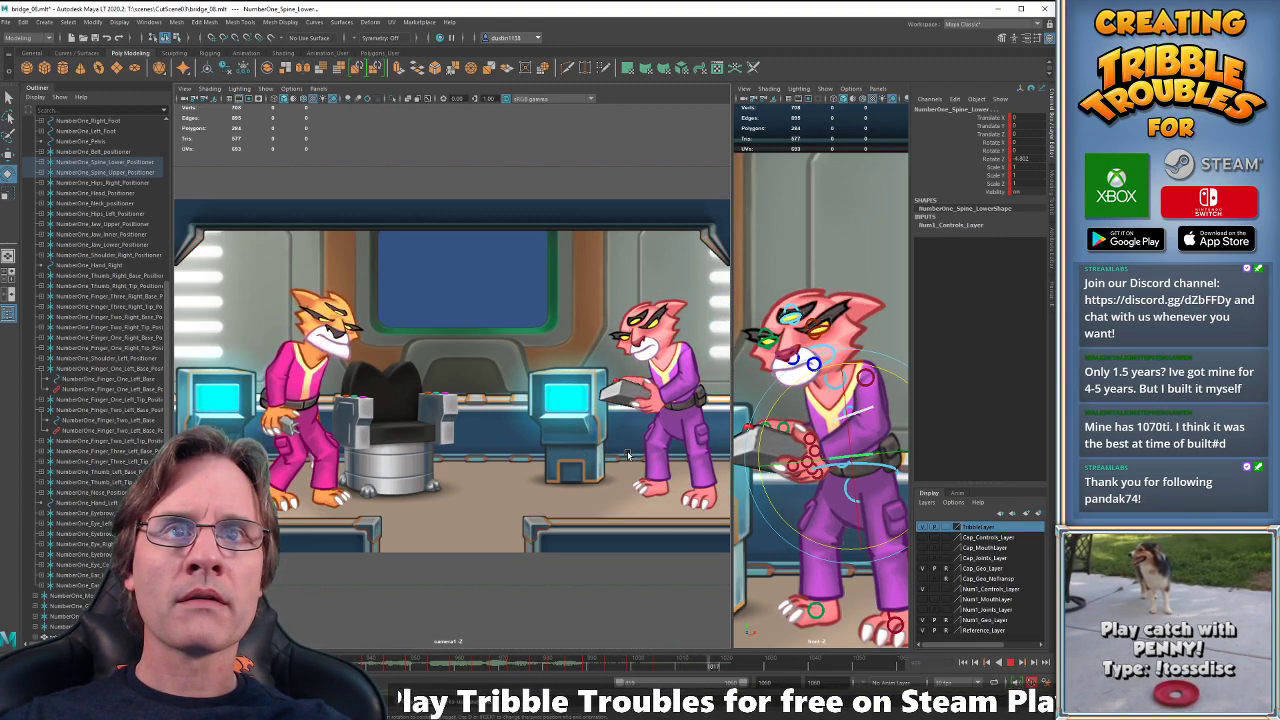
pyautogui.hotkey('alt', 'v')
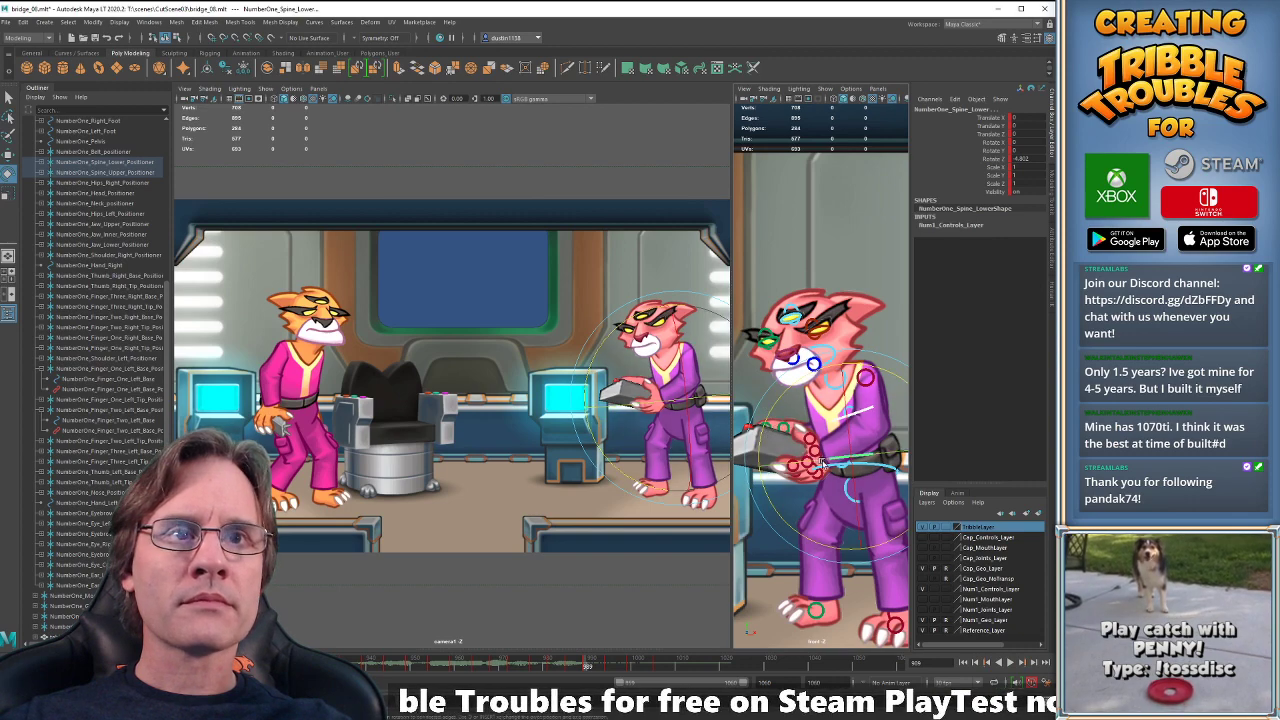
# - Select NumberOne's right hand control and rotate it to a Rotate Z of about 42.4 at frame 989, checking against the neighbouring keys
pyautogui.press('w')
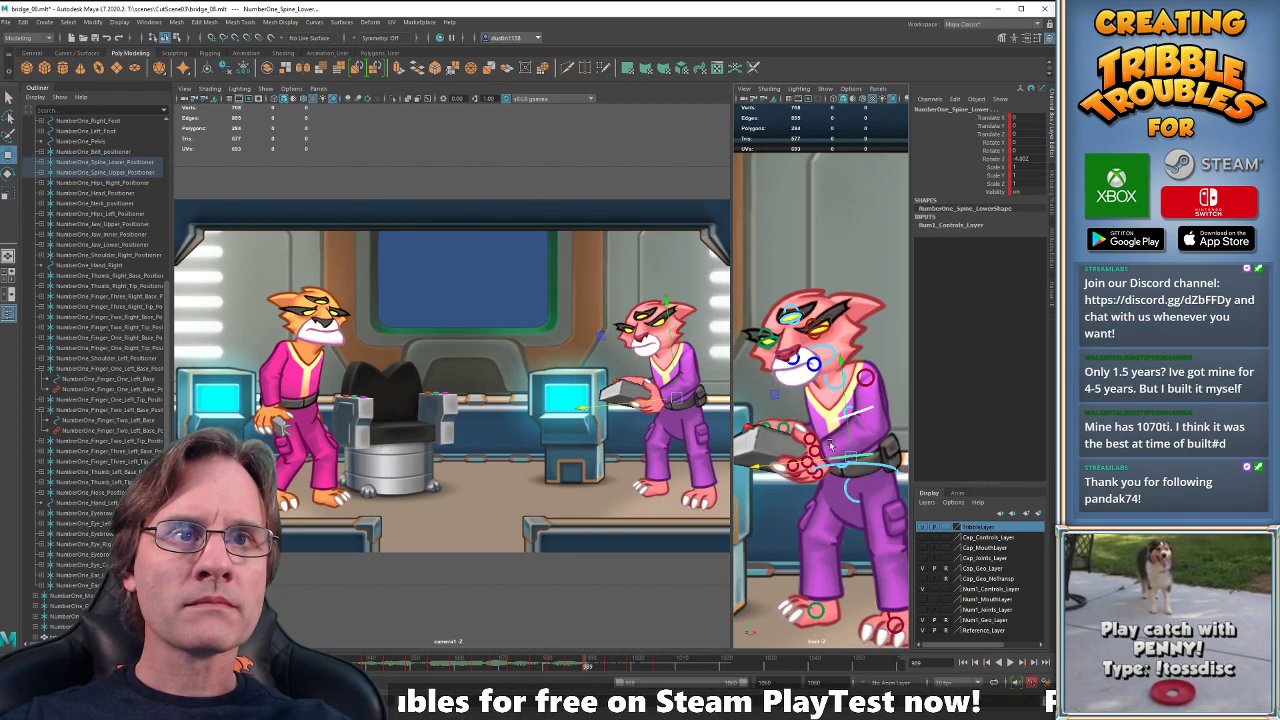
pyautogui.click(833, 446)
pyautogui.click(824, 462)
pyautogui.hotkey('alt', ',')
pyautogui.hotkey('alt', ',')
pyautogui.hotkey('alt', ',')
pyautogui.hotkey('alt', ',')
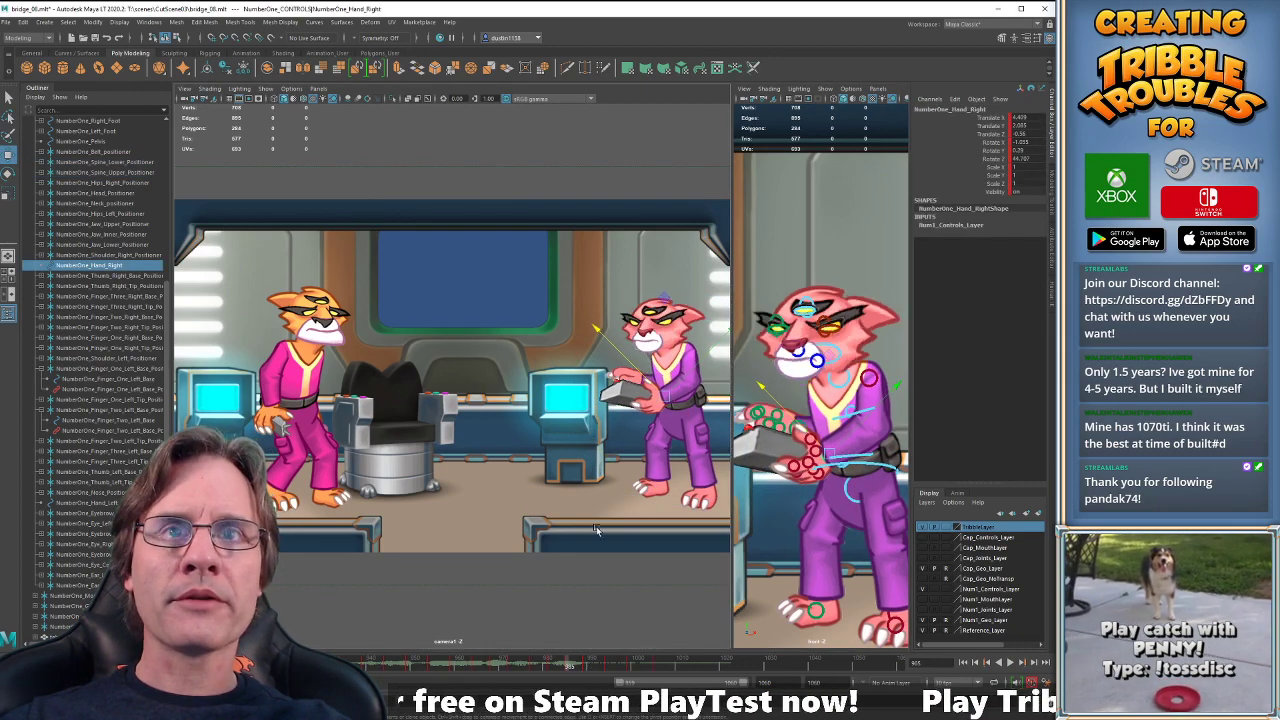
pyautogui.press('e')
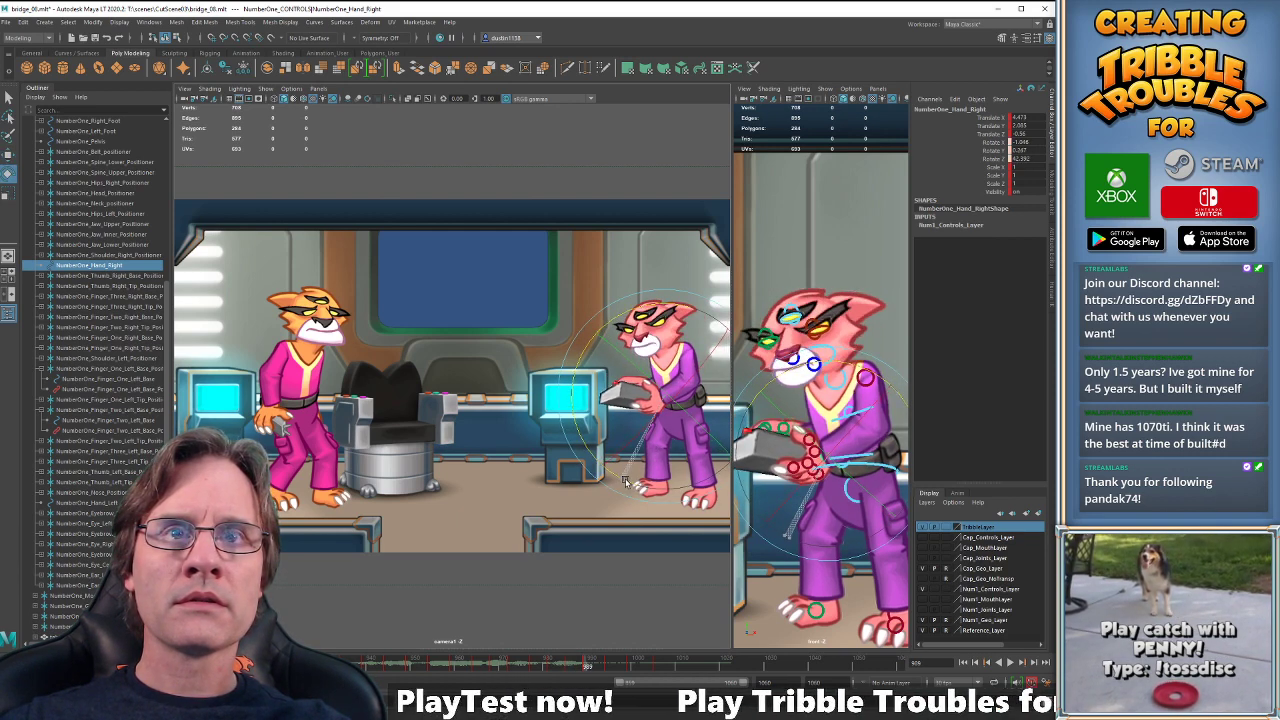
pyautogui.press(',')
pyautogui.press('.')
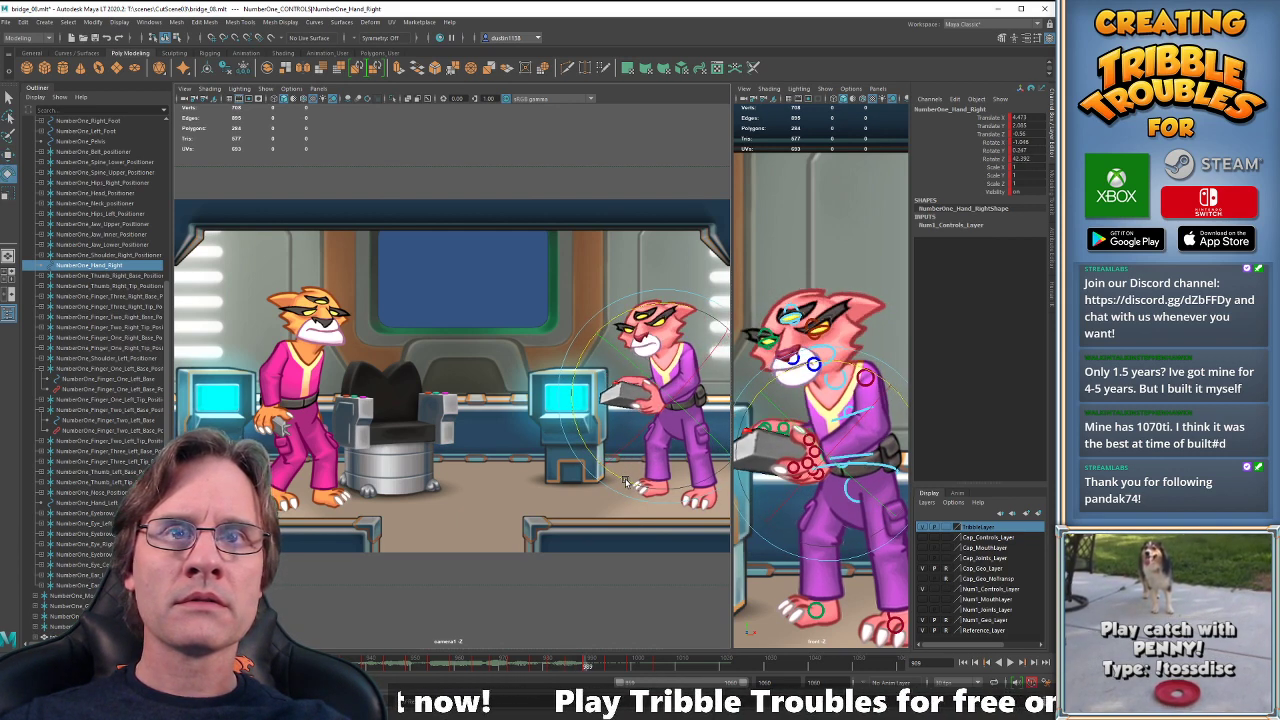
pyautogui.press(',')
pyautogui.press('.')
# - At frame 994, reposition the right hand to about Translate X 4.73 and Y 2.49, and rotate it to about 45.5 in Z
pyautogui.press('.')
pyautogui.press('w')
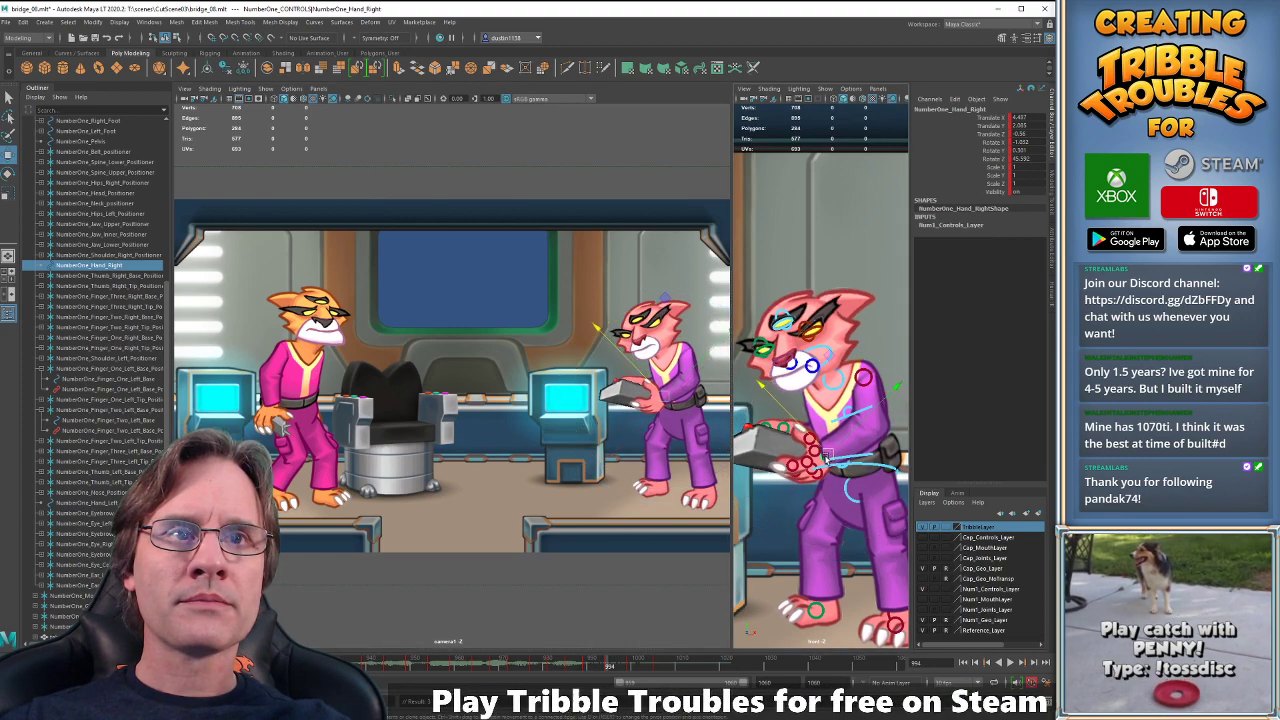
pyautogui.press(',')
pyautogui.hotkey('alt', 'v')
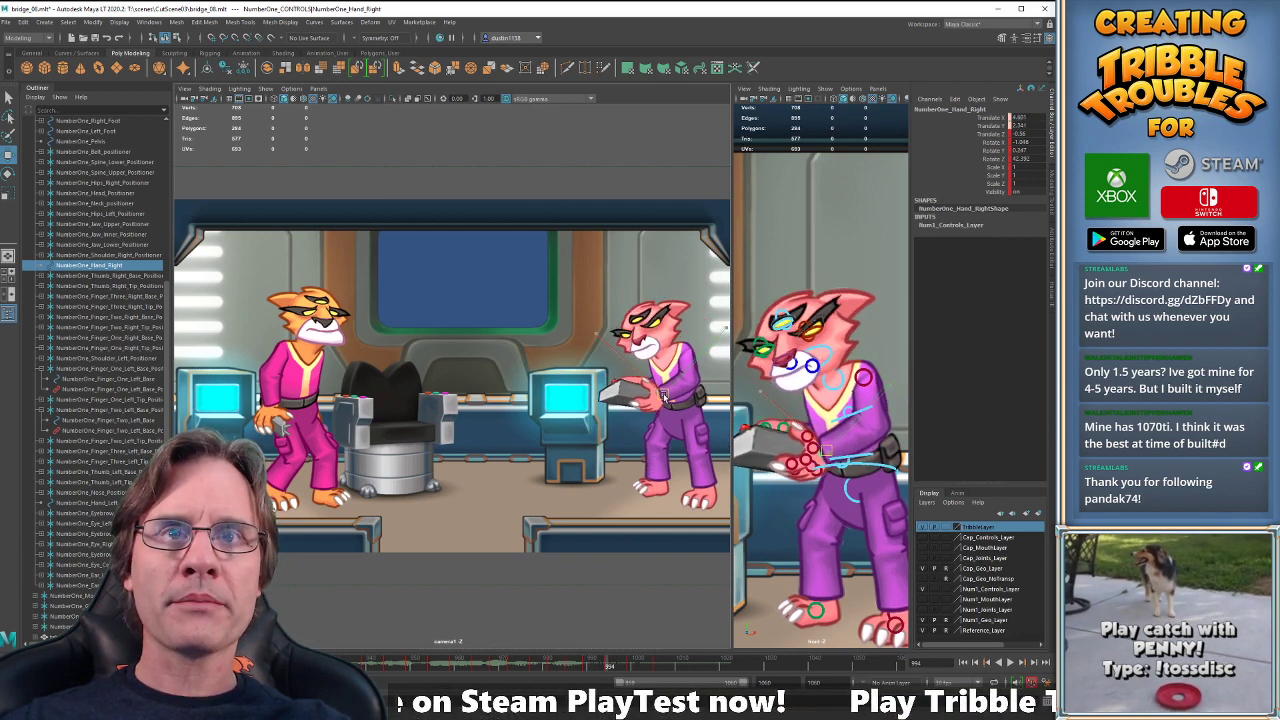
pyautogui.press('e')
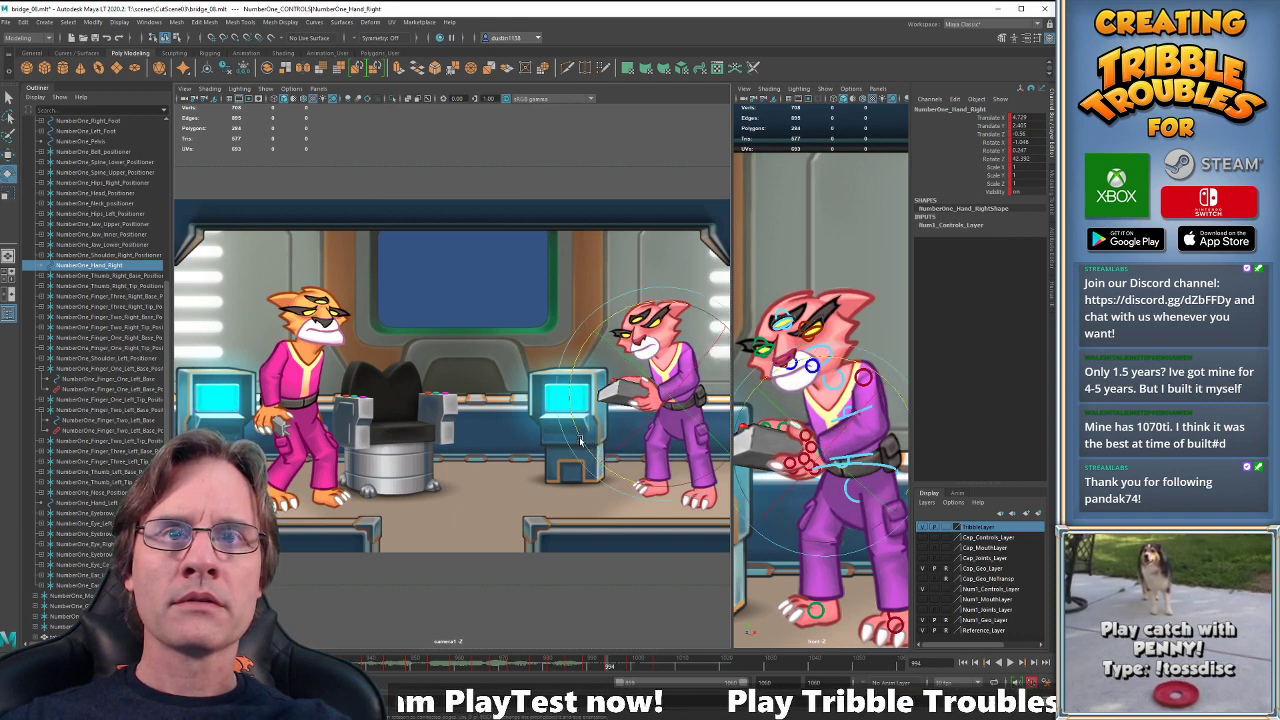
pyautogui.moveTo(578, 437); pyautogui.dragTo(580, 441)
pyautogui.moveTo(588, 437)
pyautogui.mouseDown()
pyautogui.moveTo(595, 425)
pyautogui.moveTo(577, 428)
pyautogui.mouseUp()
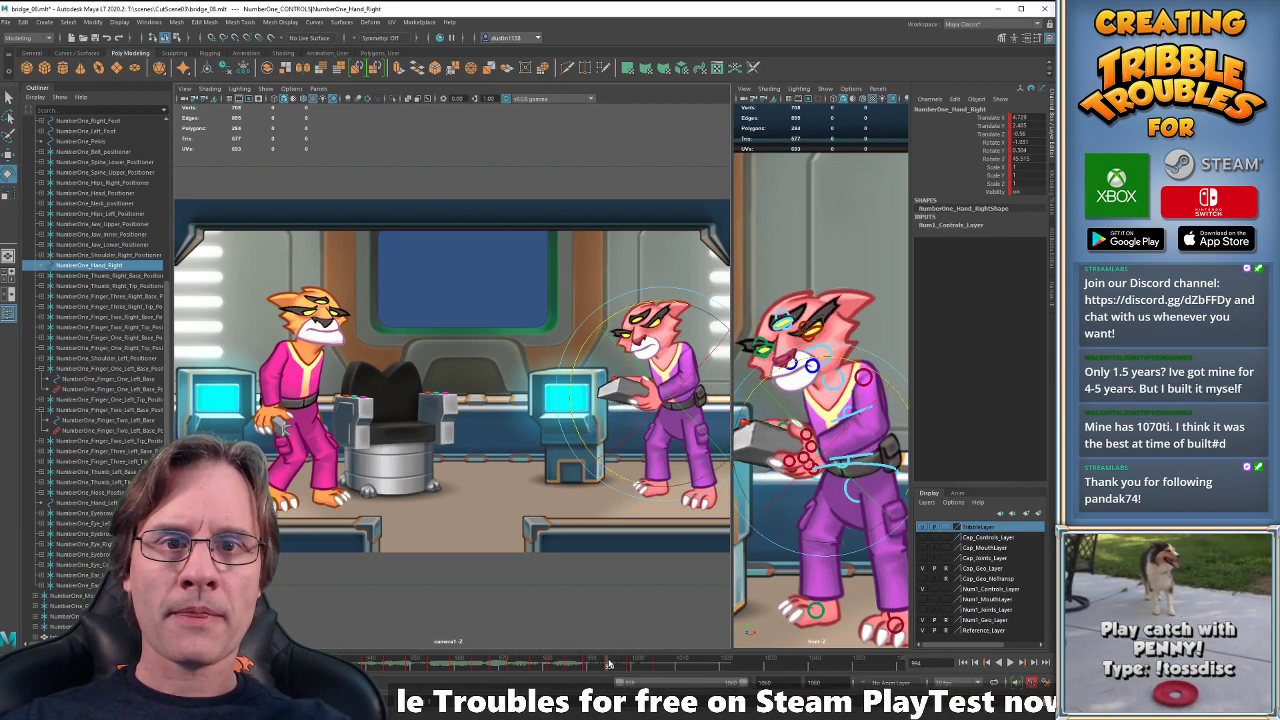
# - At frame 999, move the right hand to about Translate X 5.05 and Y 2.66 and tilt the held device further up
pyautogui.moveTo(630, 666)
pyautogui.mouseDown()
pyautogui.moveTo(586, 666)
pyautogui.moveTo(631, 666)
pyautogui.mouseUp()
pyautogui.press('w')
pyautogui.moveTo(651, 400); pyautogui.dragTo(628, 392)
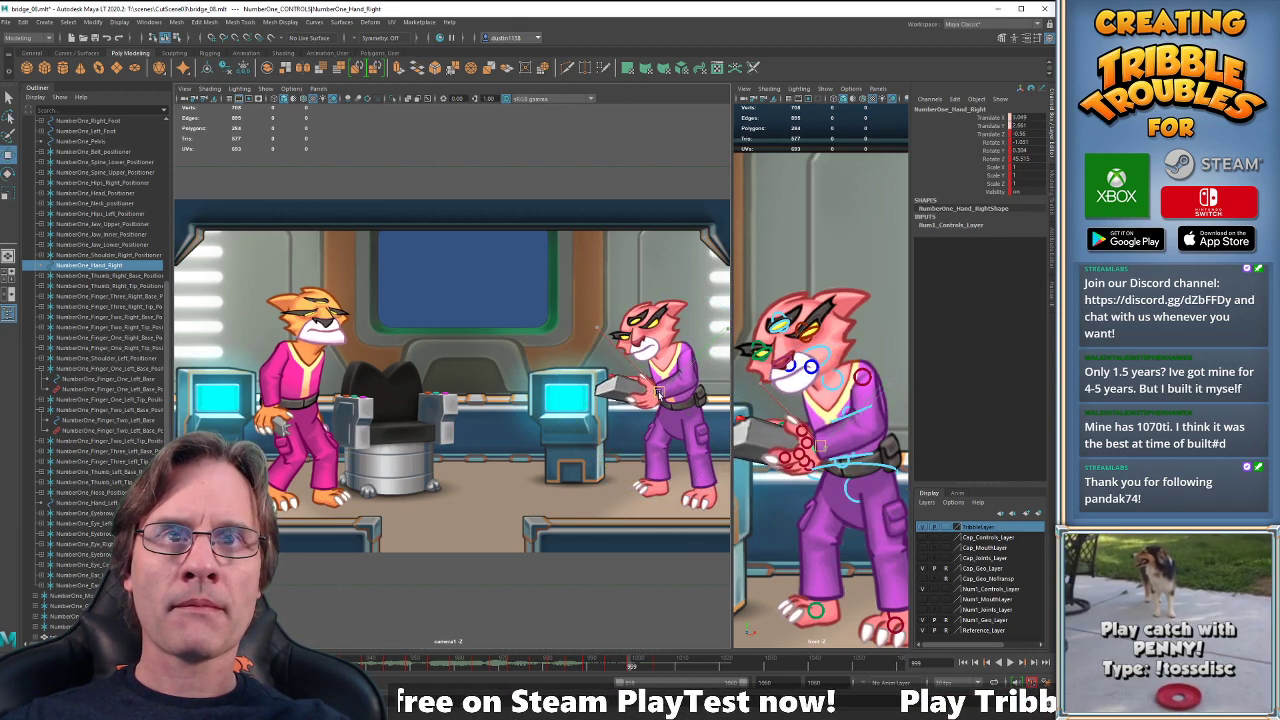
pyautogui.press('e')
pyautogui.moveTo(578, 432); pyautogui.dragTo(590, 410)
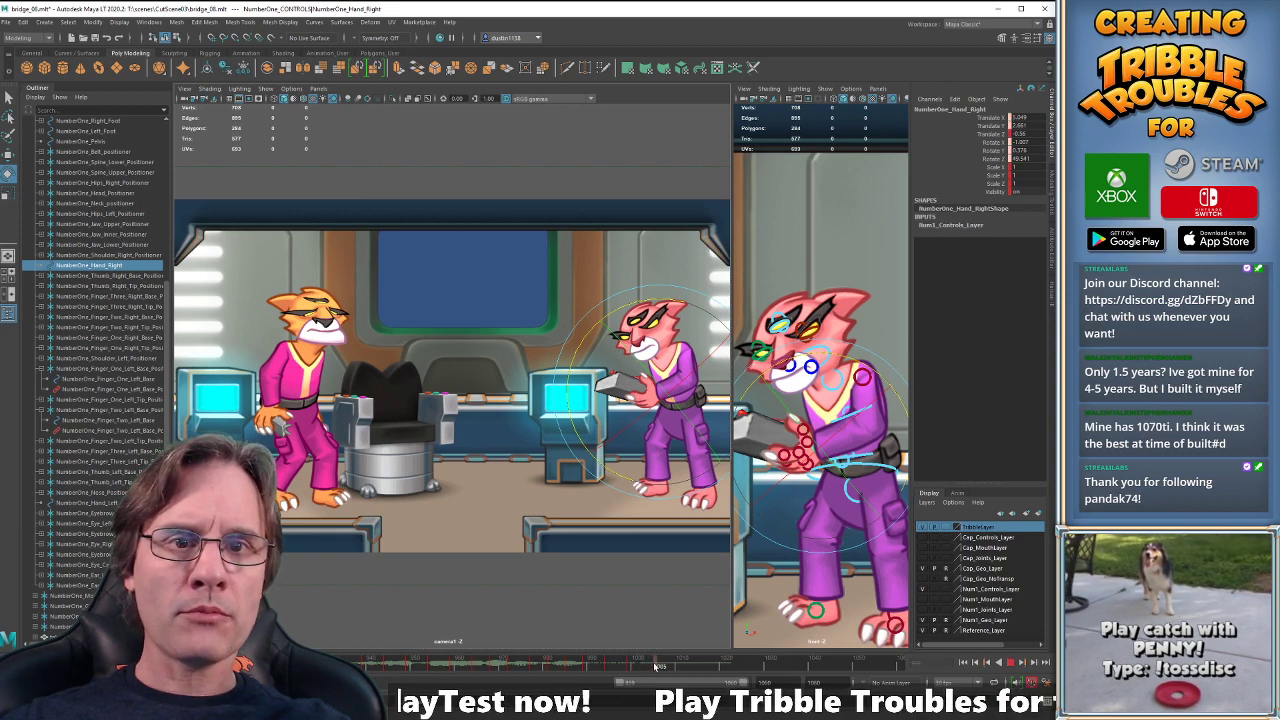
# - At frame 1005, rotate the right hand to a Rotate Z of about 51.3 and compare it with the preceding keys
pyautogui.moveTo(655, 667)
pyautogui.mouseDown()
pyautogui.moveTo(643, 666)
pyautogui.moveTo(657, 666)
pyautogui.mouseUp()
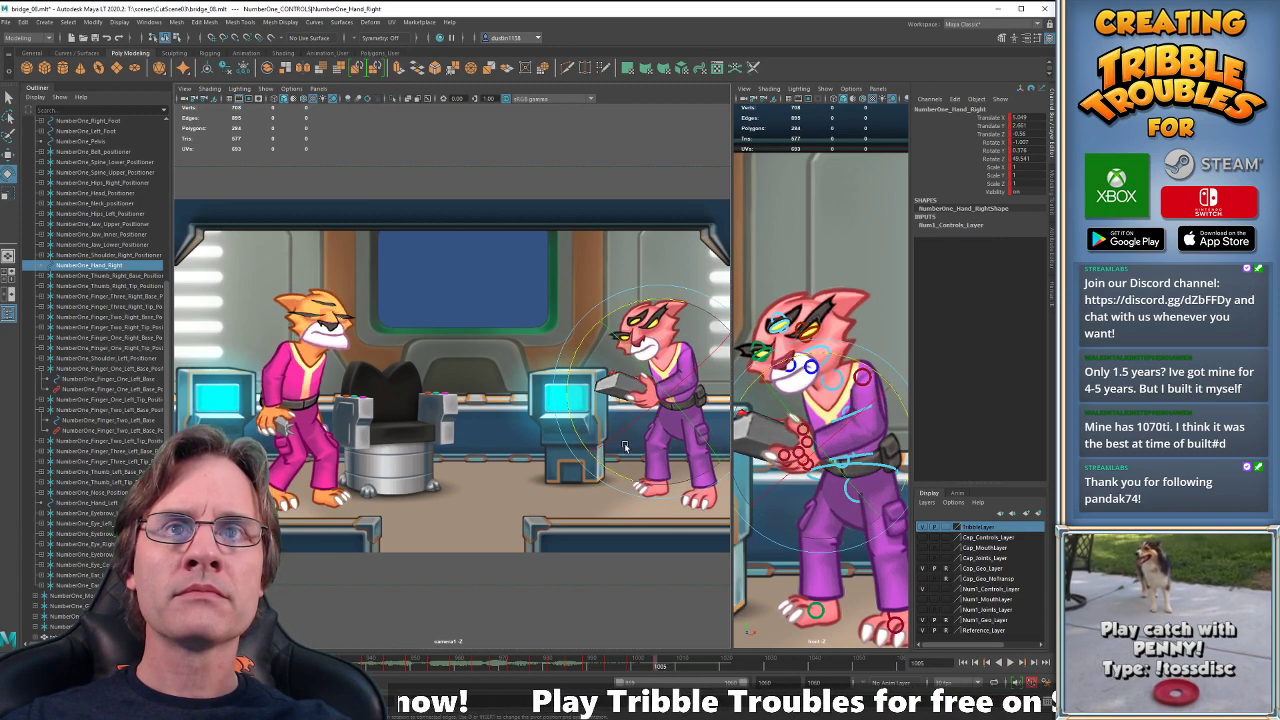
pyautogui.moveTo(570, 429); pyautogui.dragTo(570, 427)
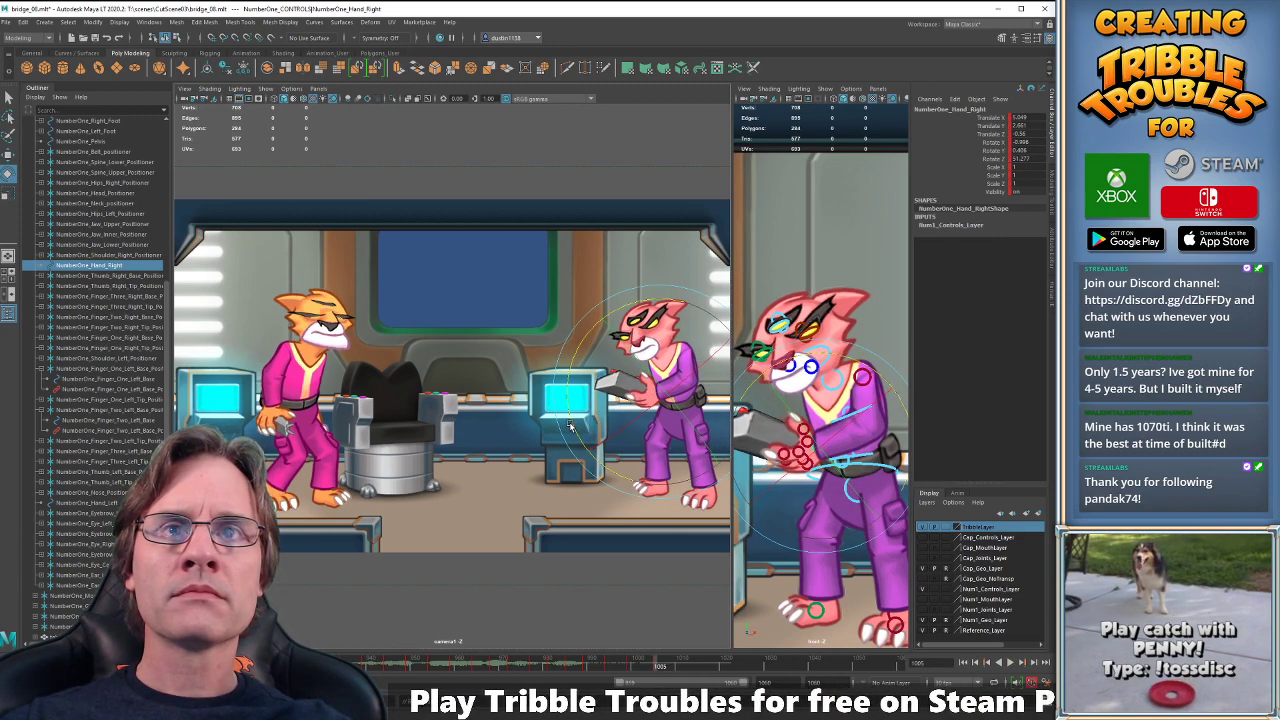
pyautogui.hotkey('alt', ',')
pyautogui.hotkey('alt', ',')
pyautogui.hotkey('alt', '.')
pyautogui.hotkey('alt', '.')
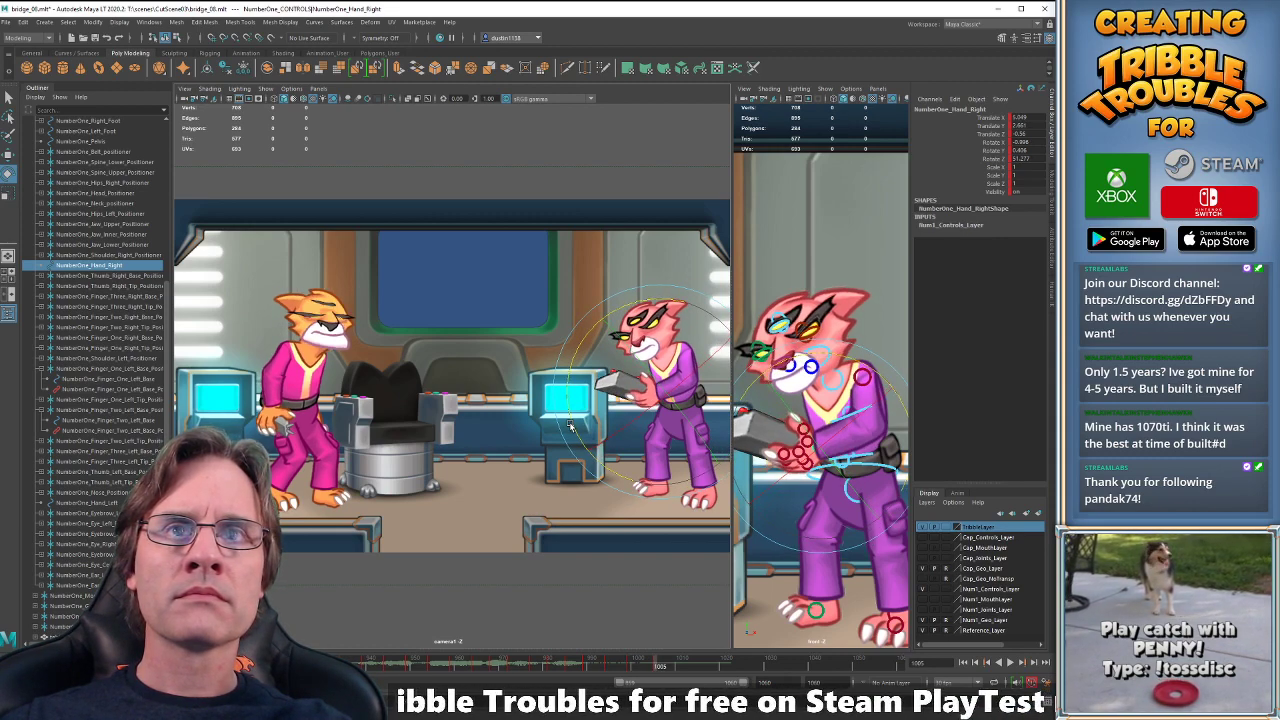
# - Nudge the right hand at frame 1005 to Translate X 5.113 and Translate Y 2.624, comparing the pose with frame 999
pyautogui.hotkey('alt', ',')
pyautogui.hotkey('alt', ',')
pyautogui.hotkey('alt', ',')
pyautogui.hotkey('alt', ',')
pyautogui.hotkey('alt', ',')
pyautogui.hotkey('alt', ',')
pyautogui.hotkey('alt', '.')
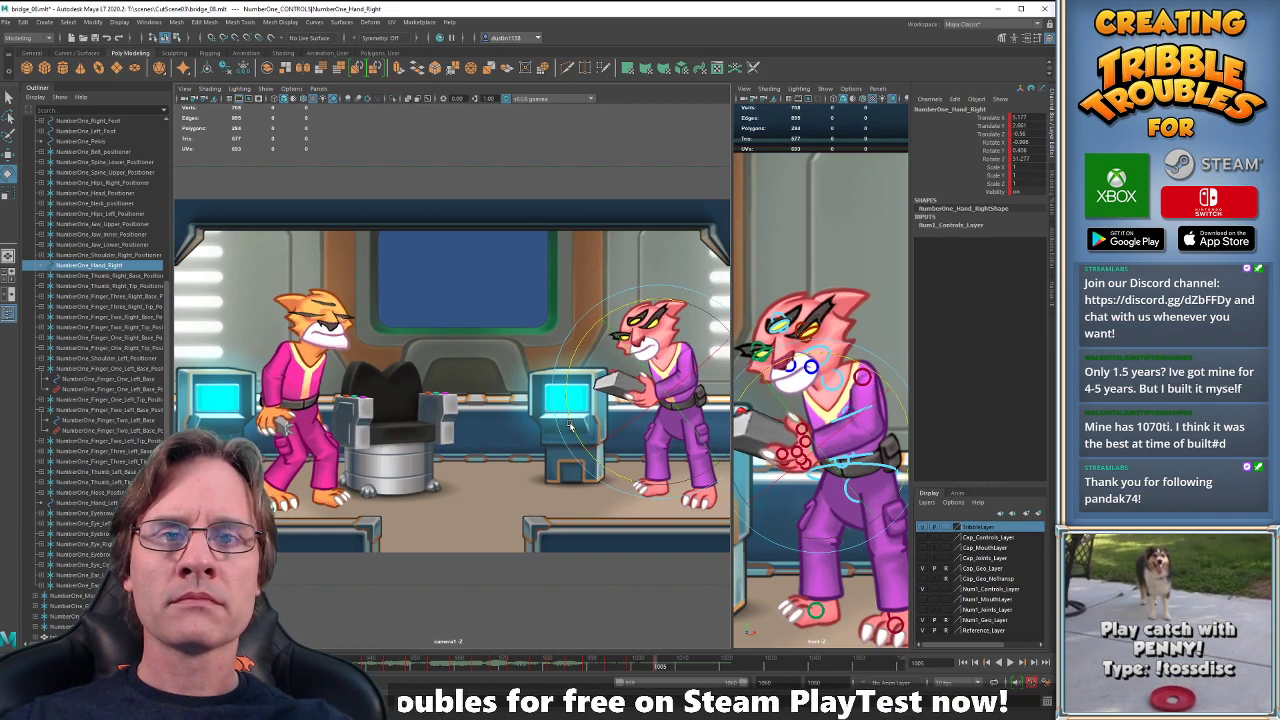
pyautogui.hotkey('alt', ',')
pyautogui.hotkey('alt', ',')
pyautogui.hotkey('alt', '.')
pyautogui.hotkey('alt', '.')
pyautogui.hotkey('alt', '.')
pyautogui.hotkey('alt', '.')
pyautogui.hotkey('alt', '.')
pyautogui.hotkey('alt', '.')
pyautogui.hotkey('alt', '.')
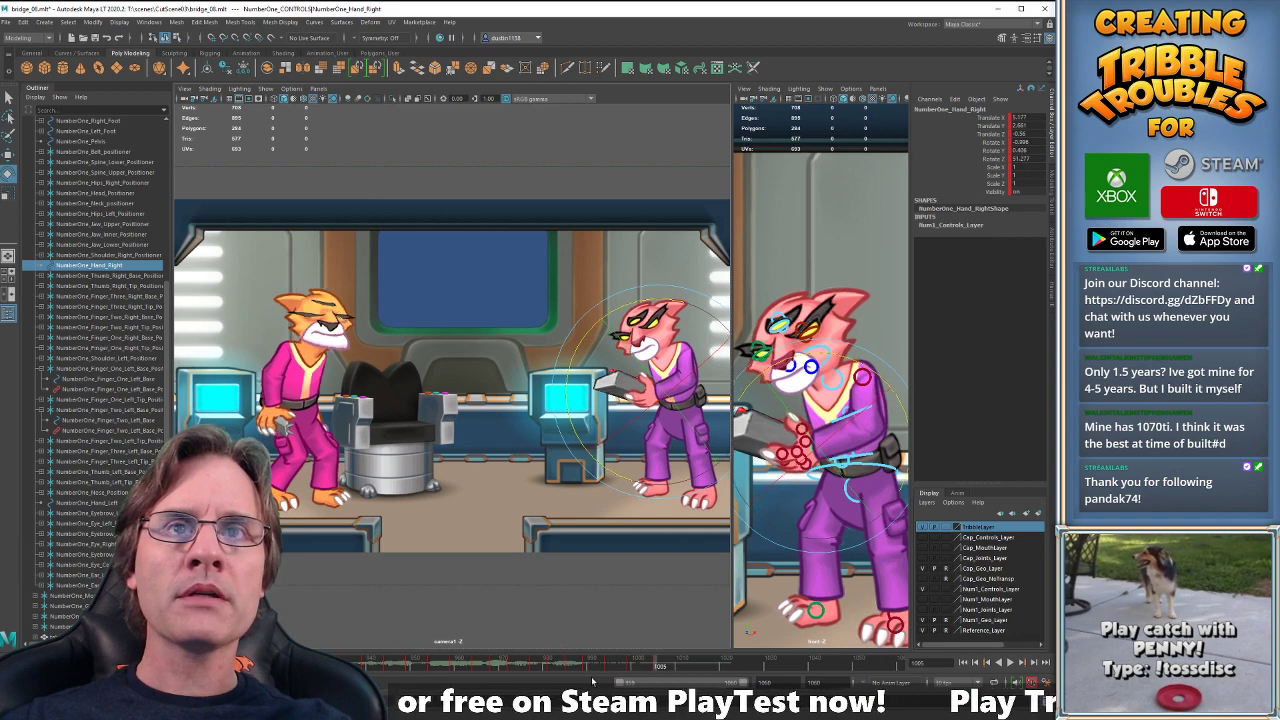
pyautogui.hotkey('alt', ',')
pyautogui.hotkey('alt', ',')
pyautogui.hotkey('alt', ',')
pyautogui.hotkey('alt', ',')
pyautogui.hotkey('alt', ',')
pyautogui.hotkey('alt', ',')
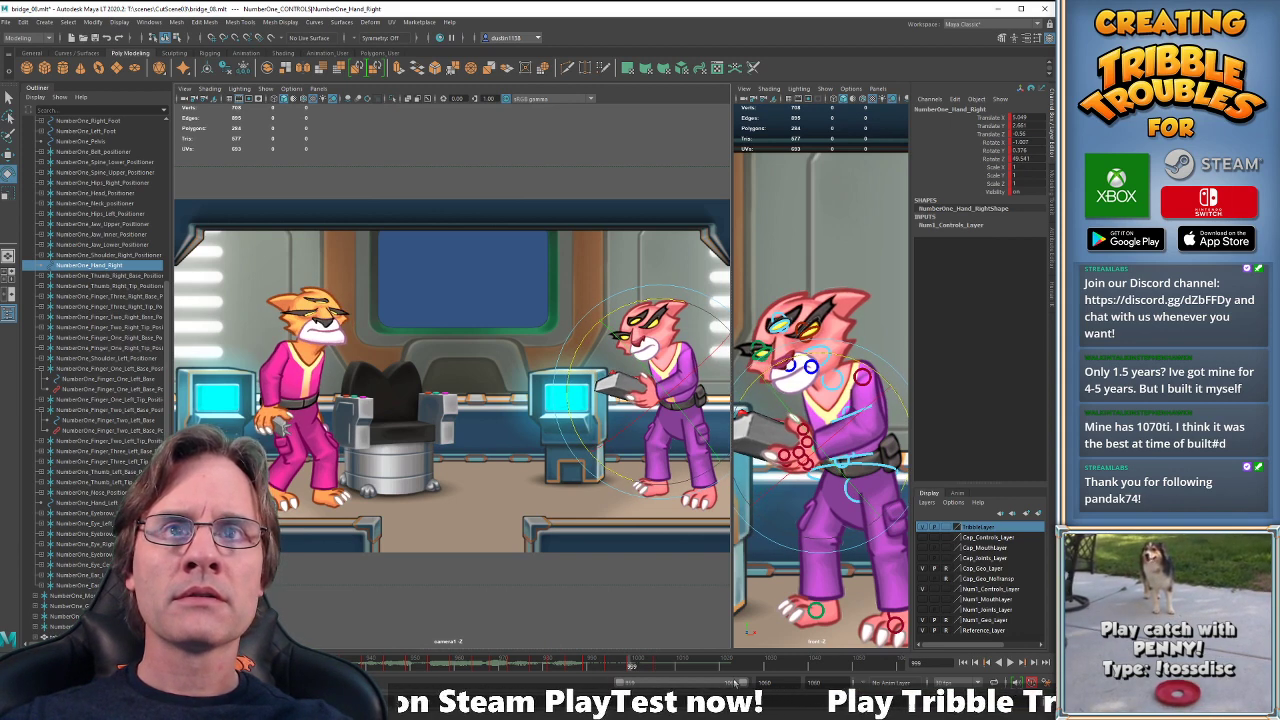
pyautogui.hotkey('alt', '.')
pyautogui.hotkey('alt', '.')
pyautogui.hotkey('alt', '.')
pyautogui.hotkey('alt', '.')
pyautogui.hotkey('alt', '.')
pyautogui.hotkey('alt', '.')
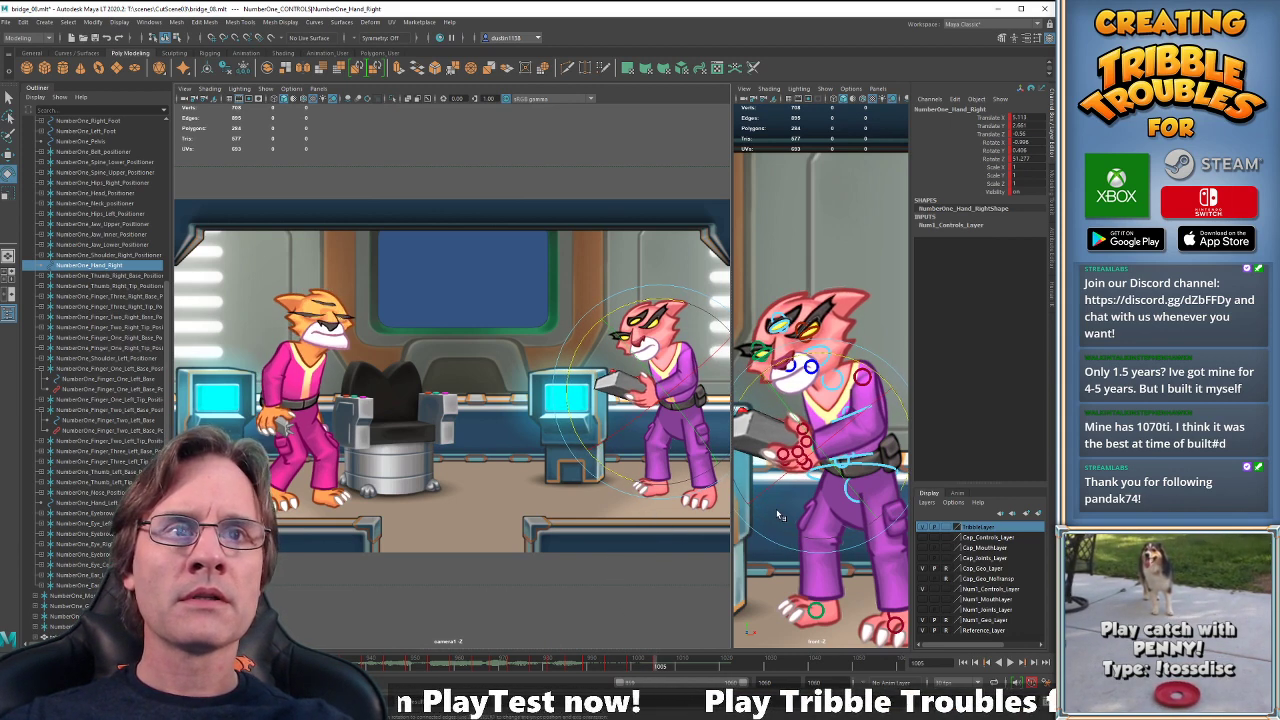
pyautogui.hotkey('alt', 'Down')
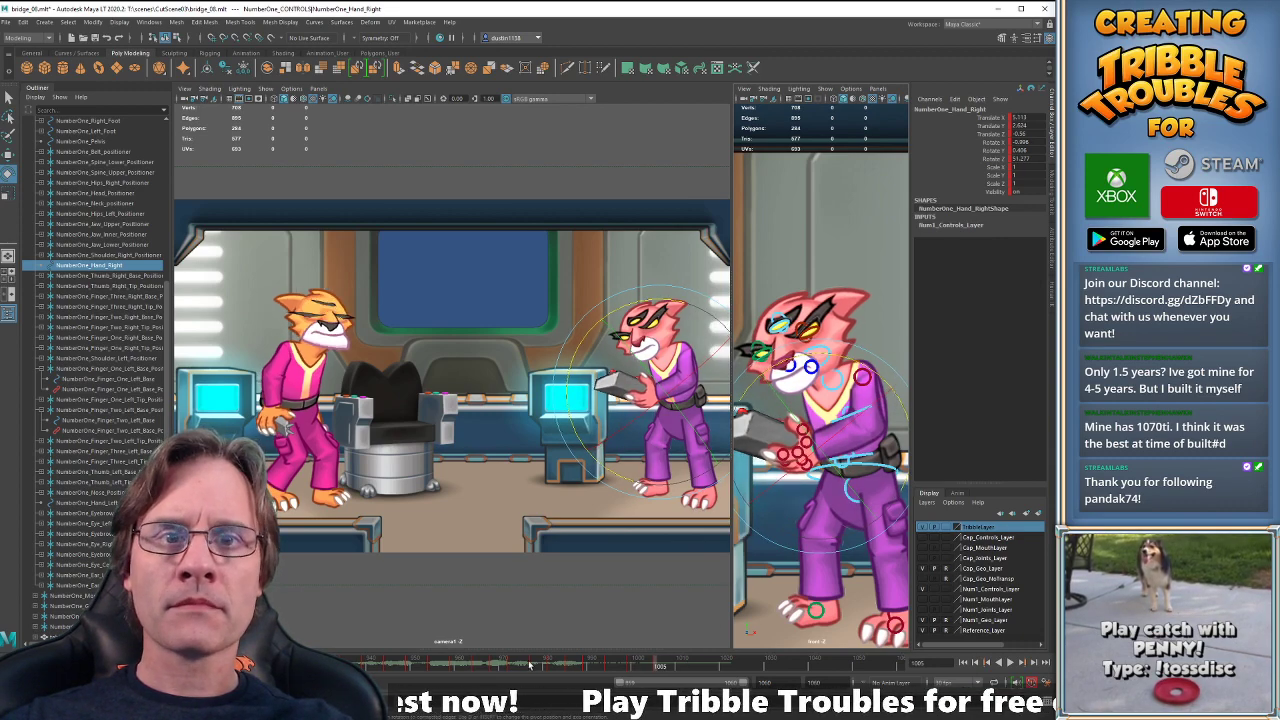
# - Play back the shot from an earlier frame to review the right hand raising the device
pyautogui.hotkey('alt', 'v')
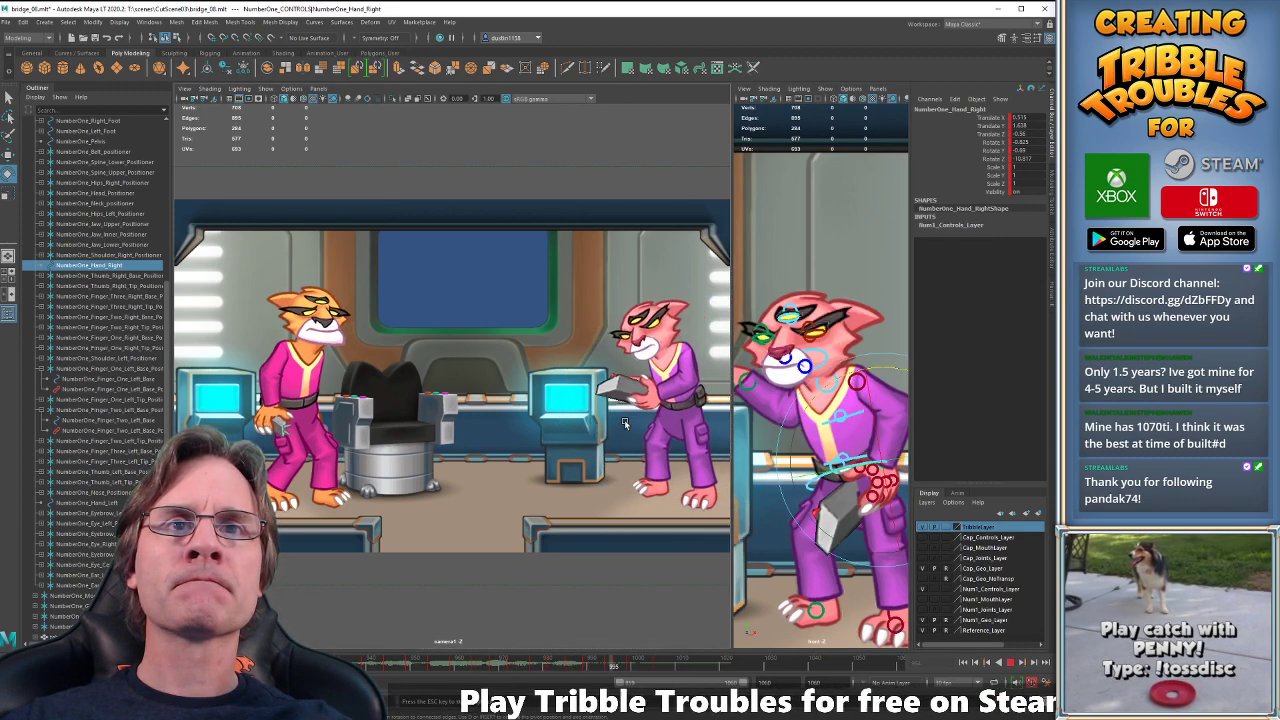
pyautogui.hotkey('alt', 'v')
pyautogui.click(483, 666)
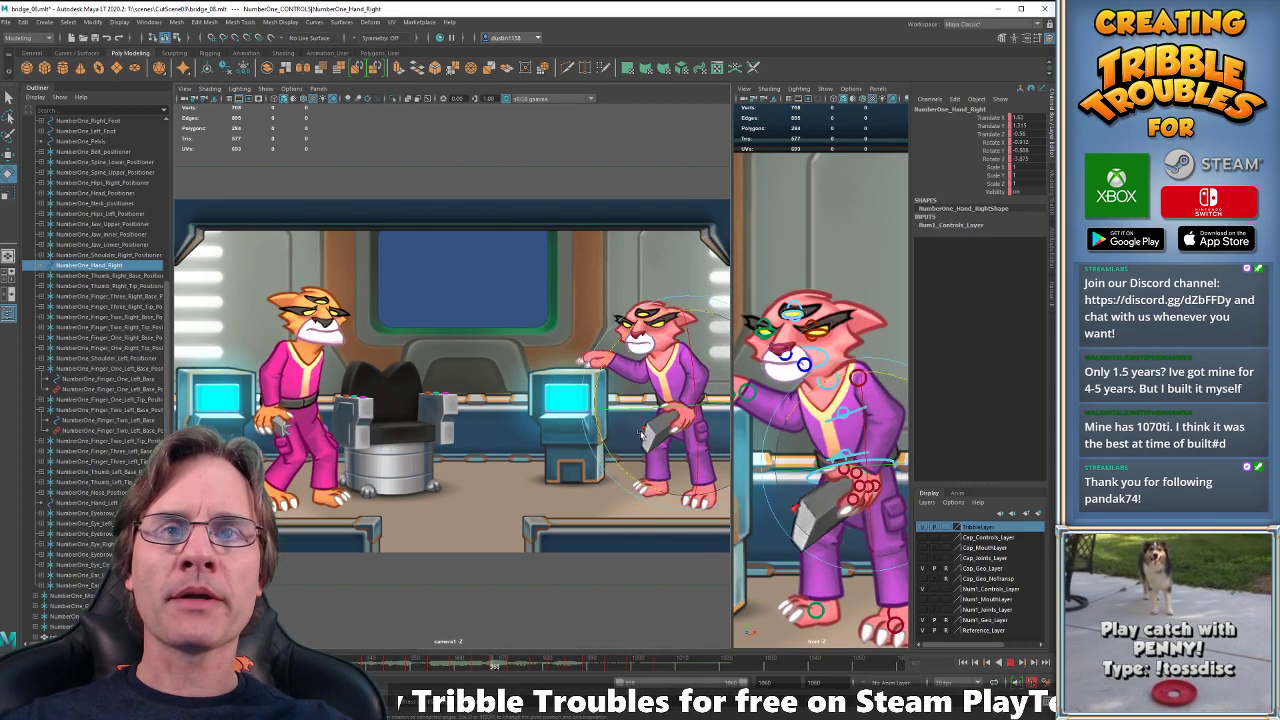
pyautogui.hotkey('alt', 'v')
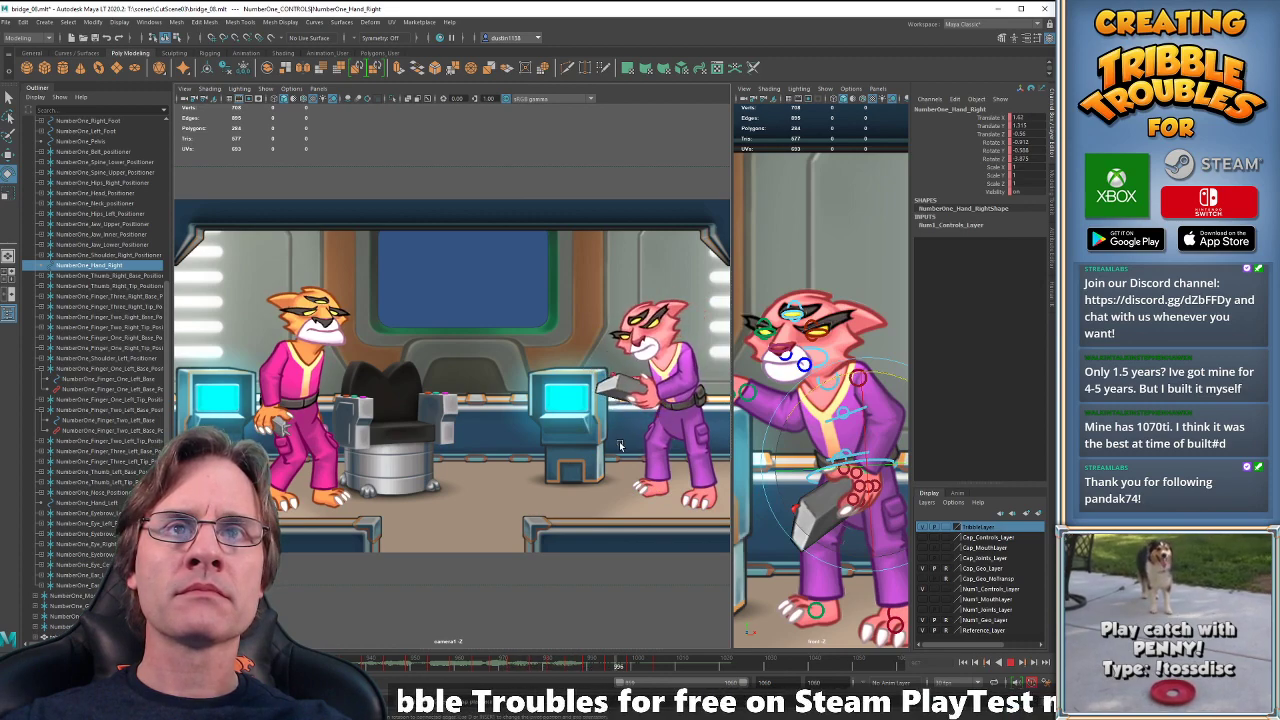
pyautogui.hotkey('alt', 'v')
pyautogui.hotkey('alt', 'v')
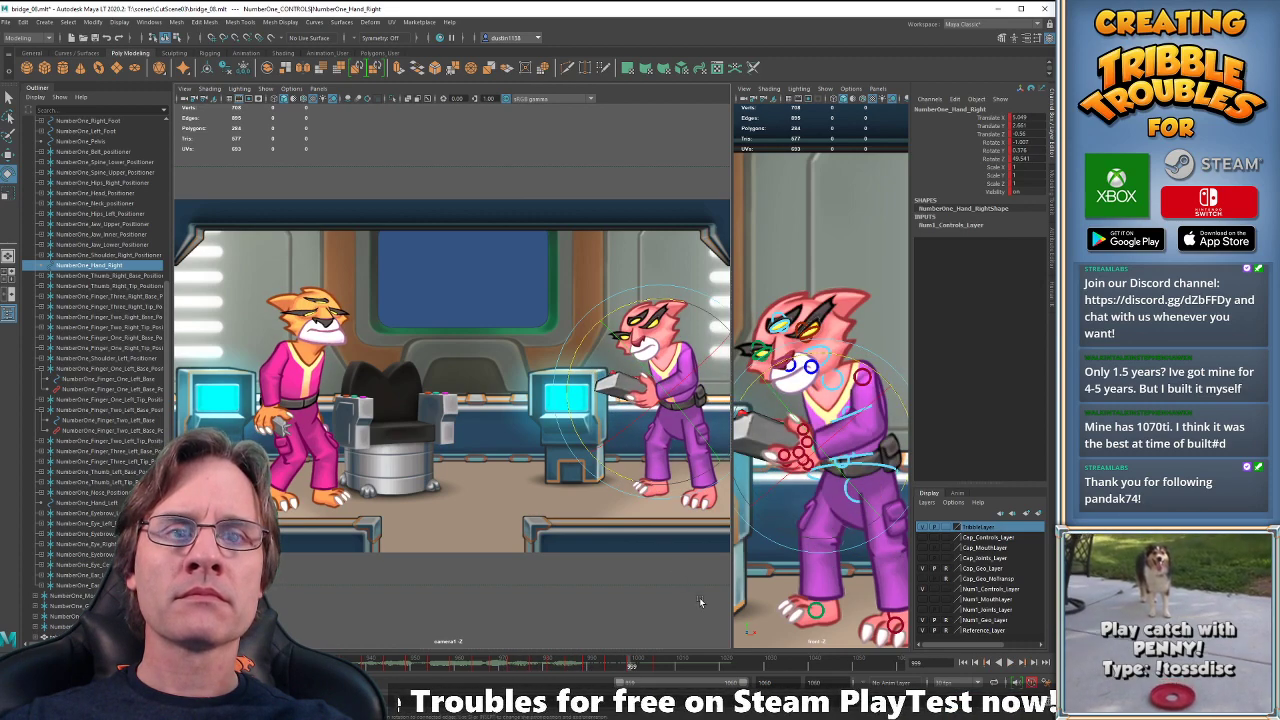
pyautogui.hotkey('alt', 'v')
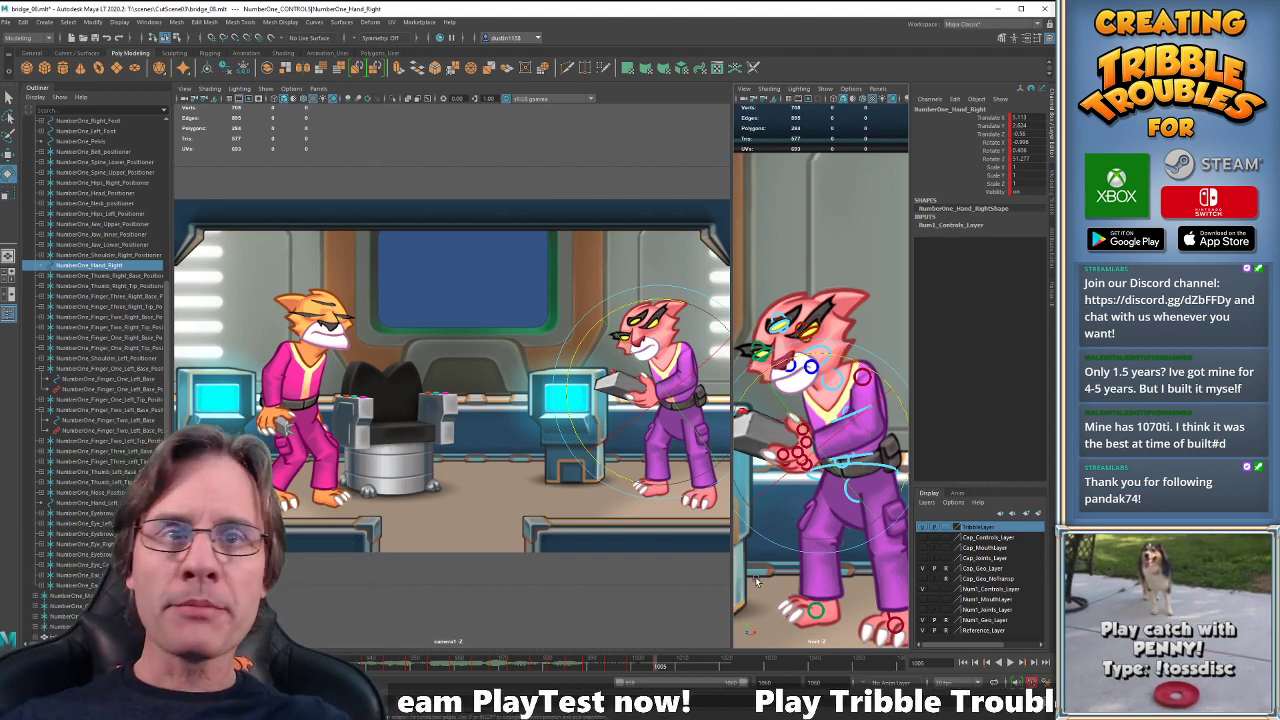
# - Examine NumberOne's left and right hand controls together across the keys between frames 985 and 1005
pyautogui.press(',')
pyautogui.press(',')
pyautogui.press(',')
pyautogui.press(',')
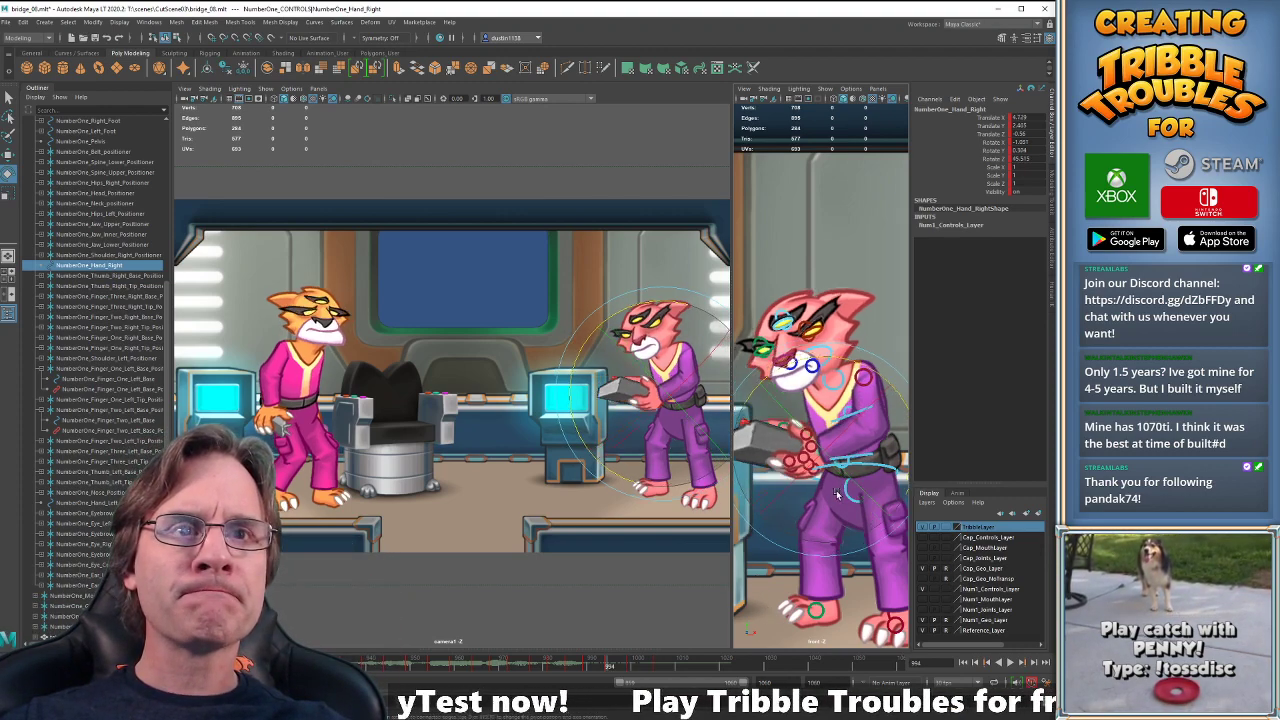
pyautogui.press('w')
pyautogui.click(802, 422)
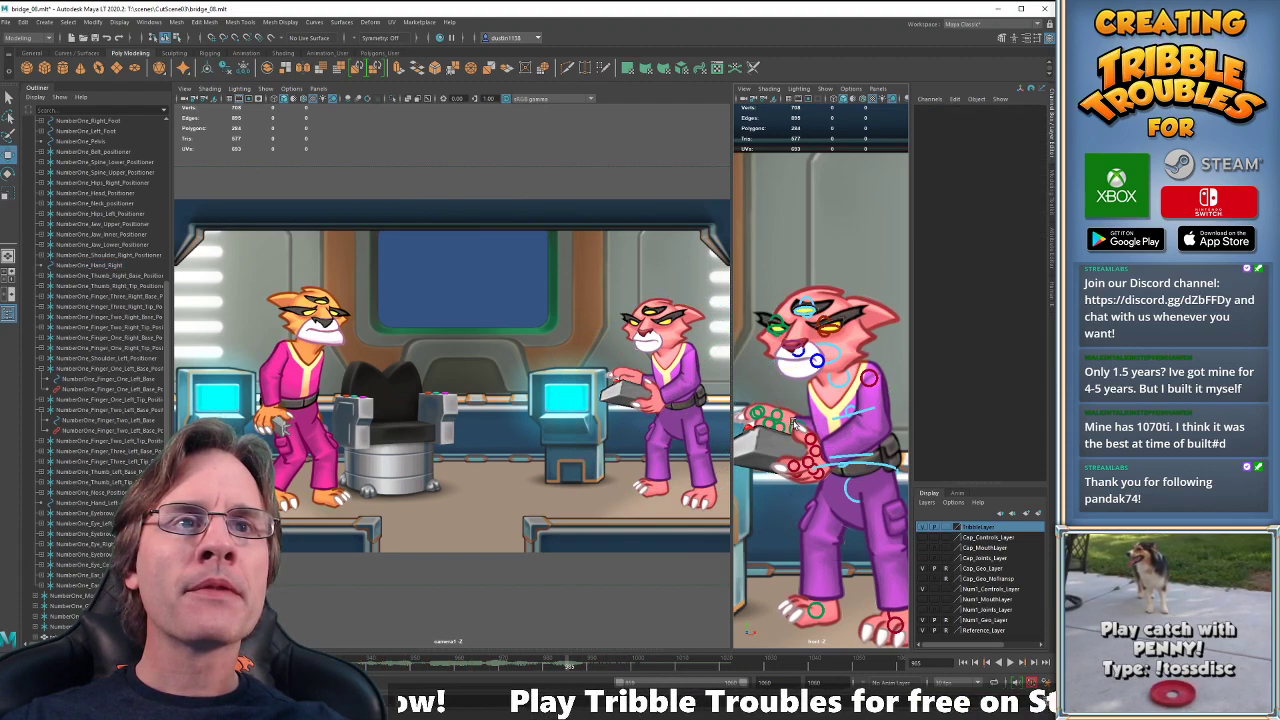
pyautogui.press('.')
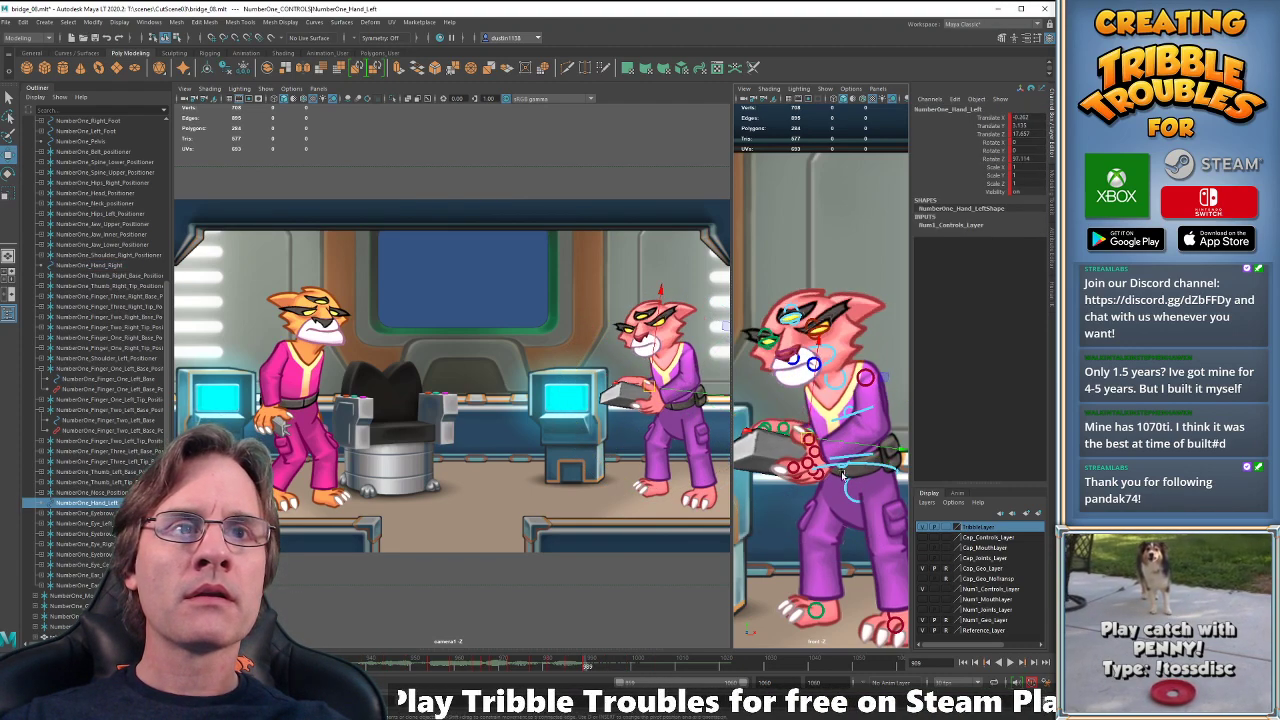
pyautogui.keyDown('shift'); pyautogui.click(826, 460); pyautogui.keyUp('shift')
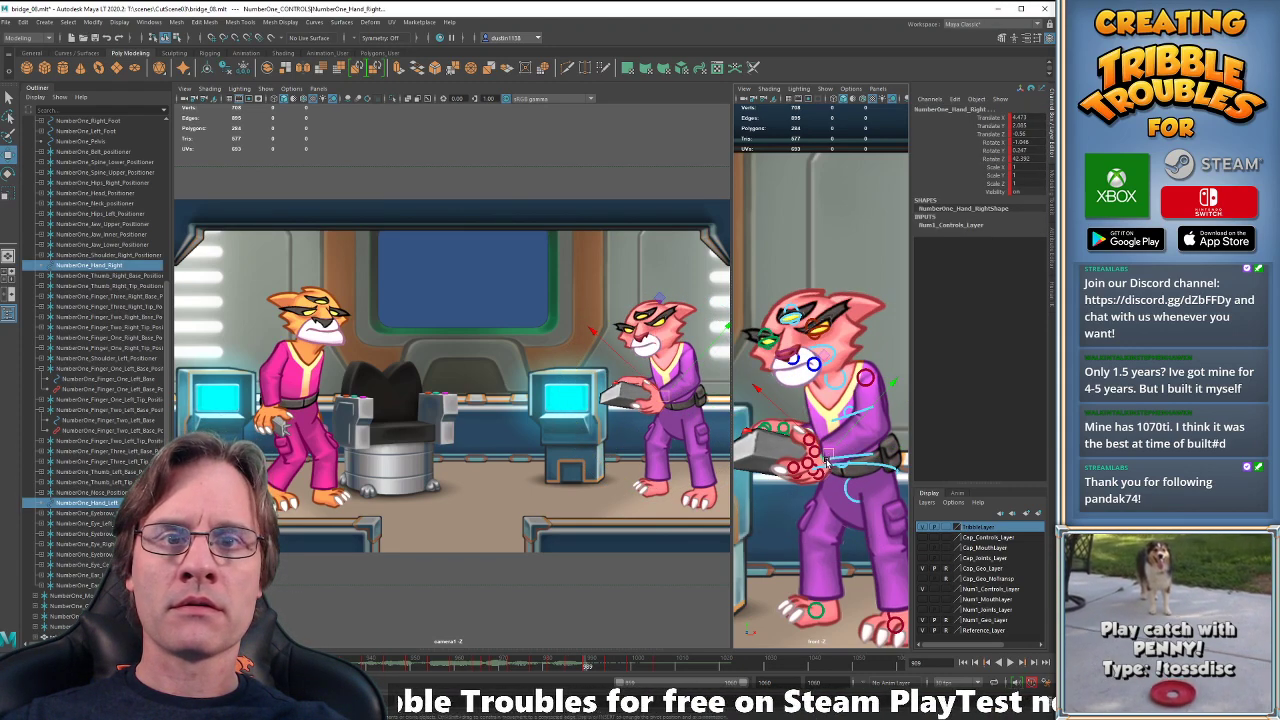
pyautogui.press('.')
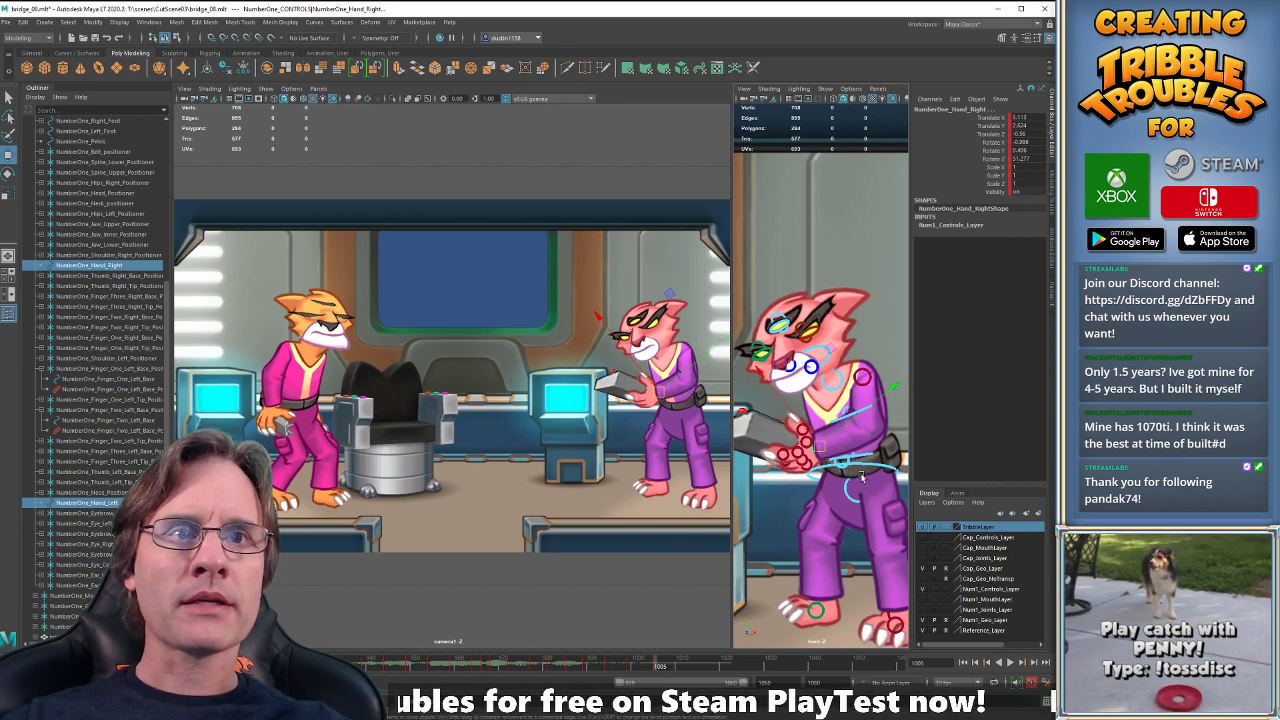
# - Select only the left hand control and examine its placement on the device from frame 1005 back to frame 985
pyautogui.scroll(5, 812, 496)
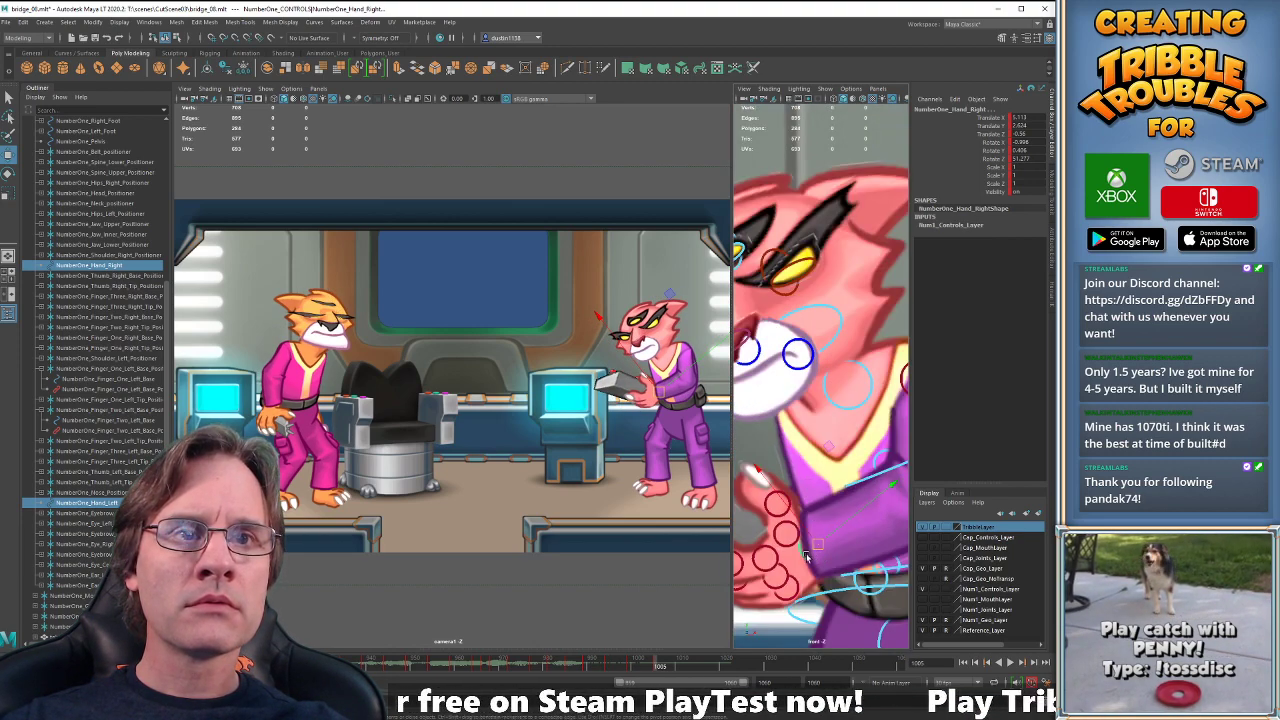
pyautogui.click(806, 557)
pyautogui.scroll(-5, 810, 552)
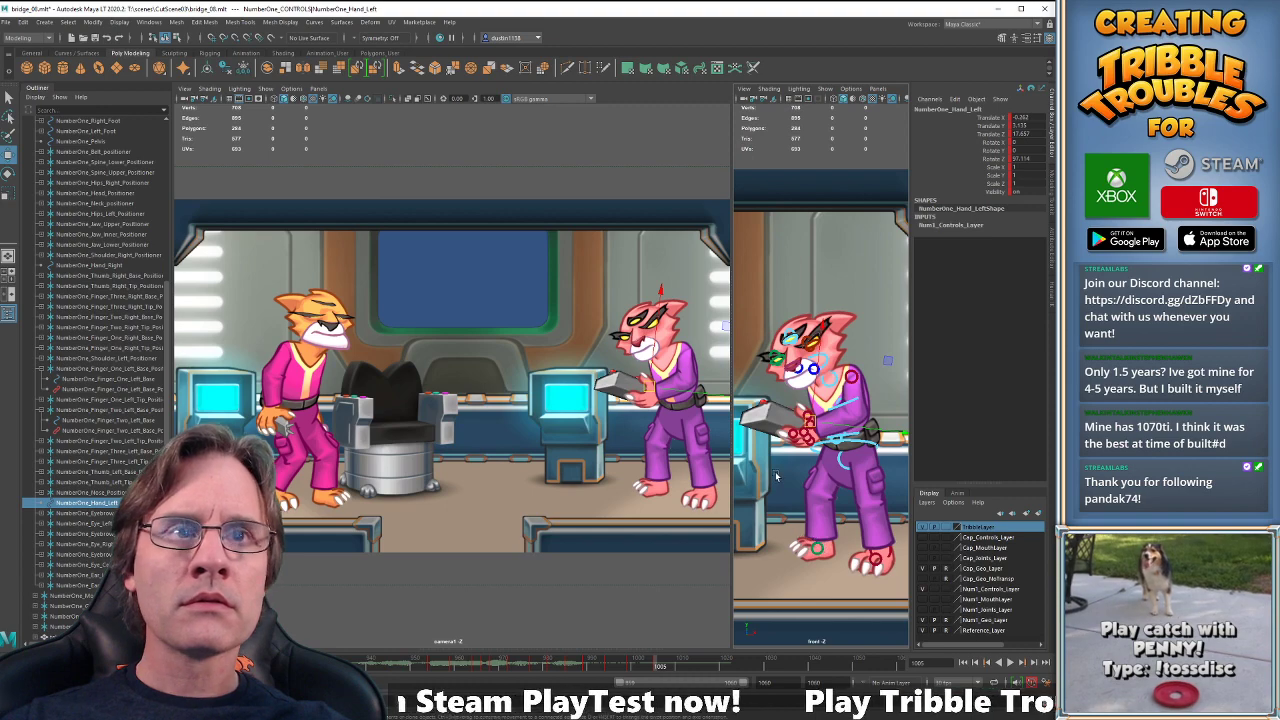
pyautogui.scroll(1, 776, 474)
pyautogui.keyDown('alt'); pyautogui.moveTo(786, 450); pyautogui.dragTo(796, 477, button='middle'); pyautogui.keyUp('alt')
pyautogui.press(',')
pyautogui.press(',')
pyautogui.press(',')
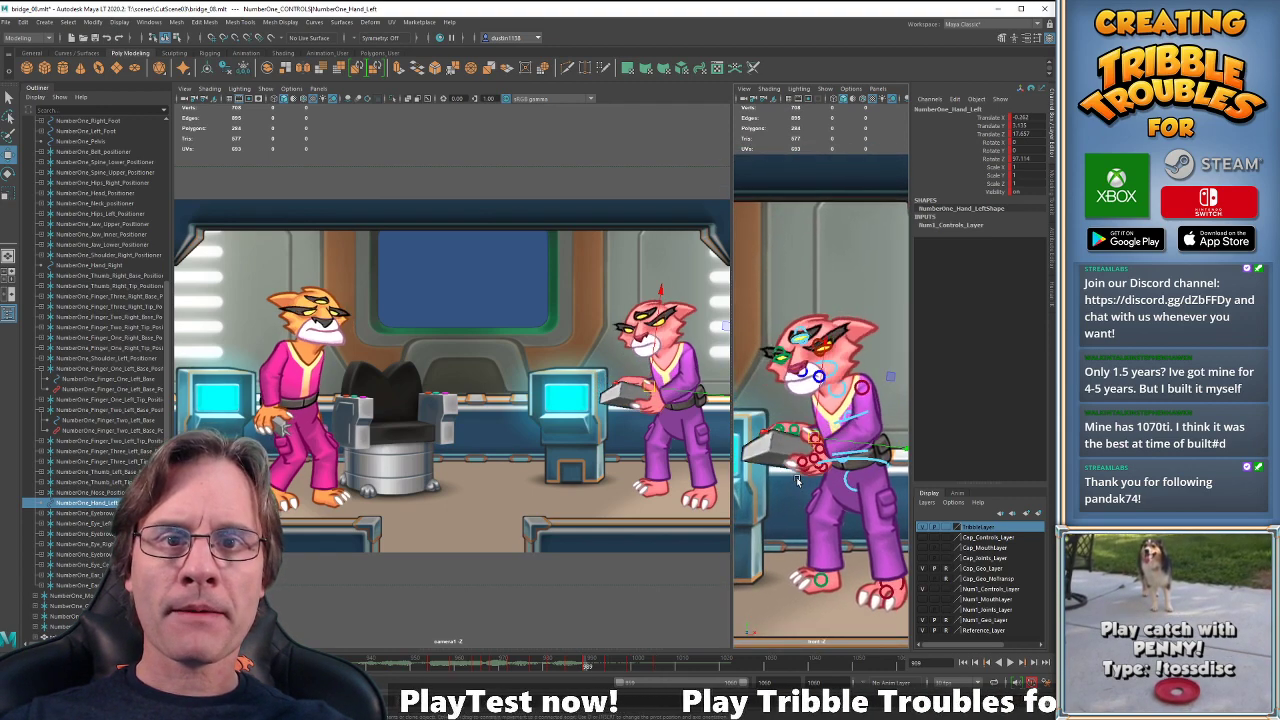
pyautogui.press(',')
pyautogui.press(',')
pyautogui.press(',')
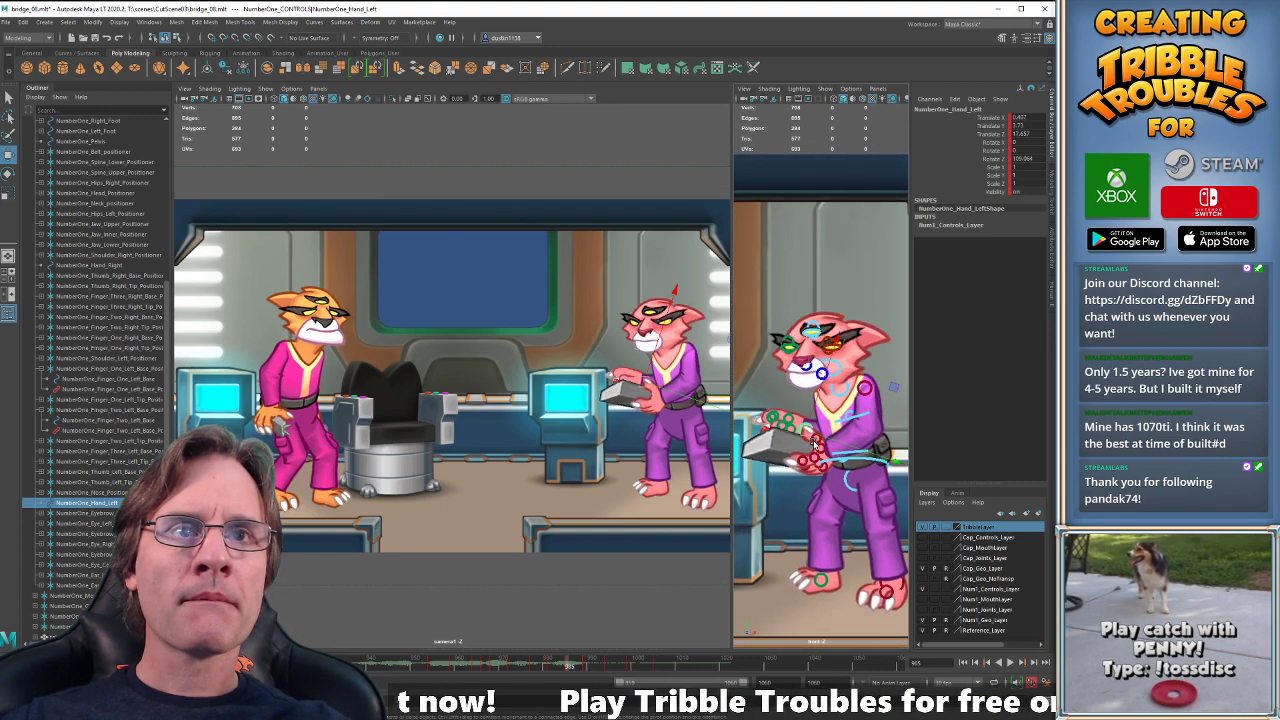
# - At frame 994, move the left hand up onto the raised device and rotate it to match the device's tilt
pyautogui.press('.')
pyautogui.press('.')
pyautogui.press('.')
pyautogui.moveTo(814, 440); pyautogui.dragTo(817, 422)
pyautogui.press('e')
pyautogui.moveTo(744, 490); pyautogui.dragTo(735, 480)
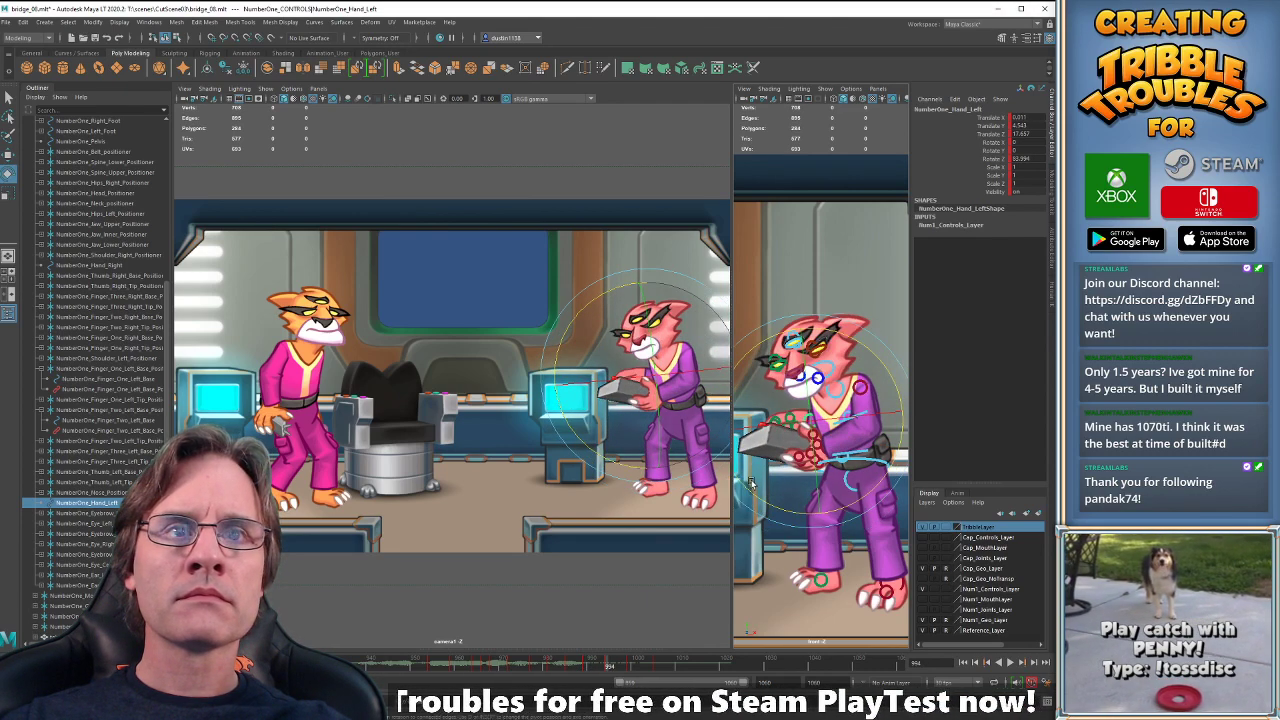
# - At frame 999, lift the left hand above the raised device and rotate it back to about 119 degrees in Z
pyautogui.hotkey('ctrl', 'z')
pyautogui.hotkey('ctrl', 'z')
pyautogui.hotkey('ctrl', 'z')
pyautogui.hotkey('ctrl', 'z')
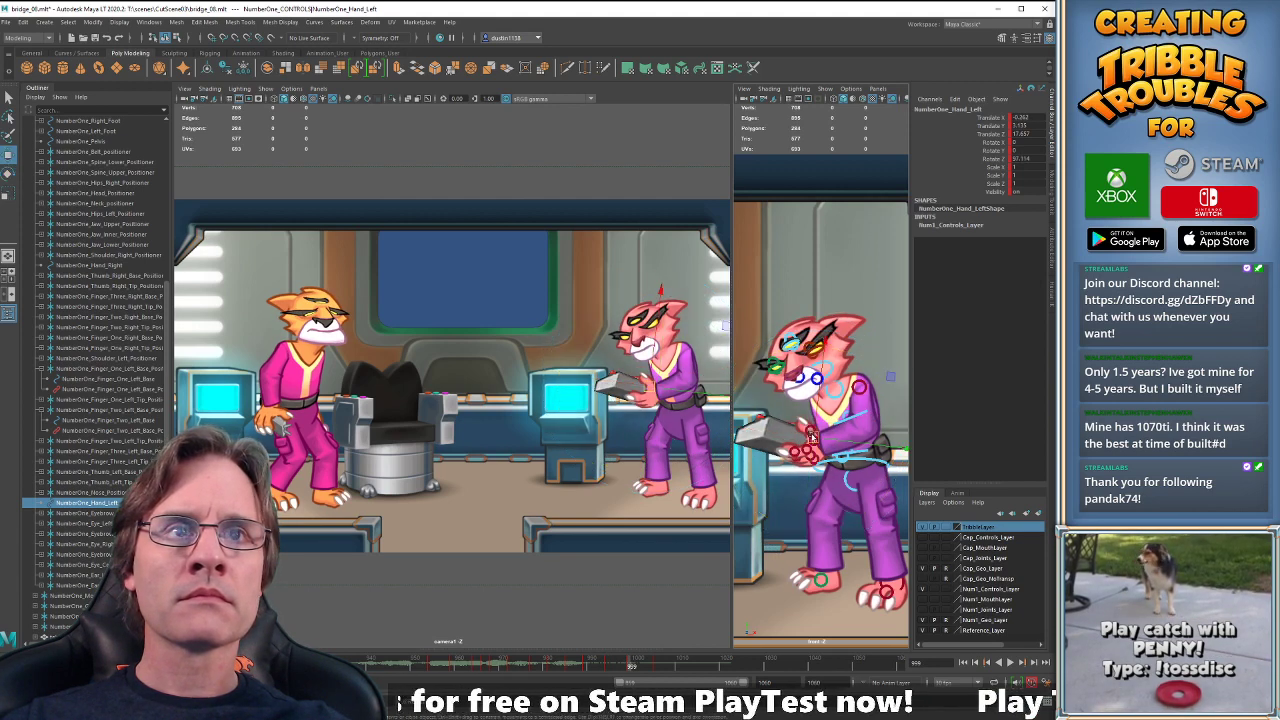
pyautogui.moveTo(803, 420); pyautogui.dragTo(800, 418)
pyautogui.press('e')
pyautogui.moveTo(770, 498); pyautogui.dragTo(755, 468)
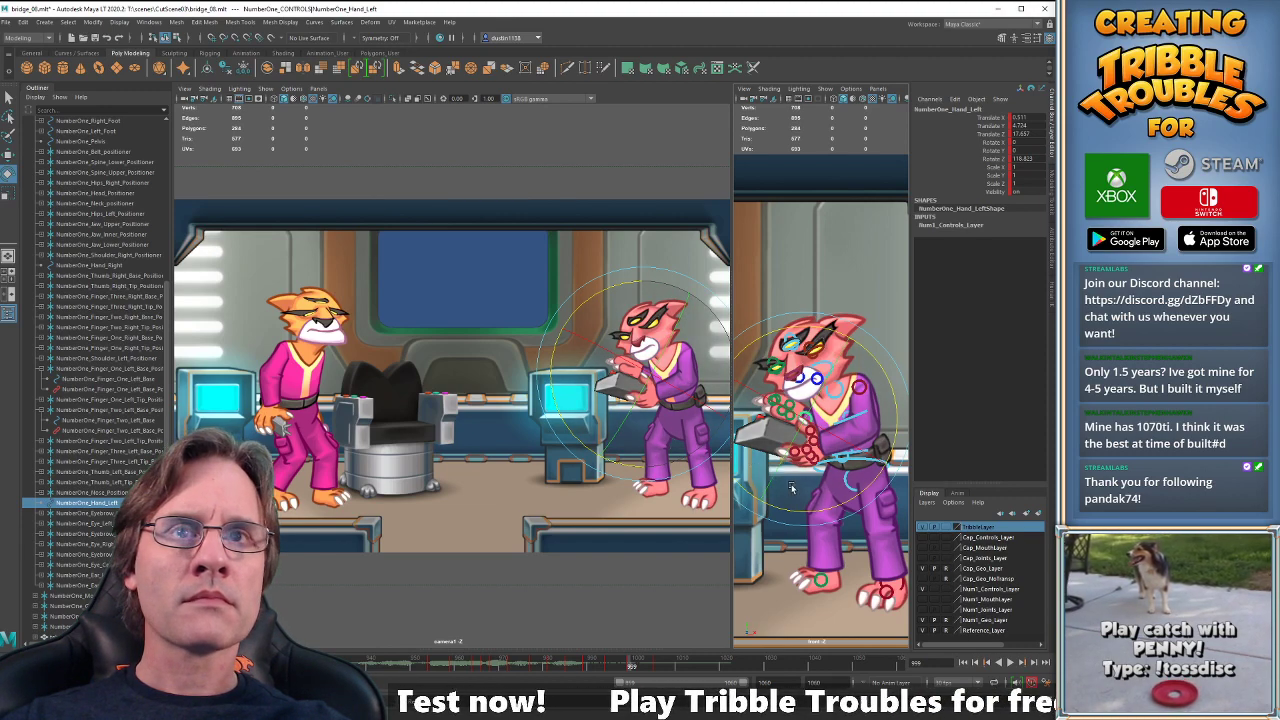
# - At frame 1005, raise the left hand onto the device and rotate it slightly to match the device's tilt
pyautogui.press('.')
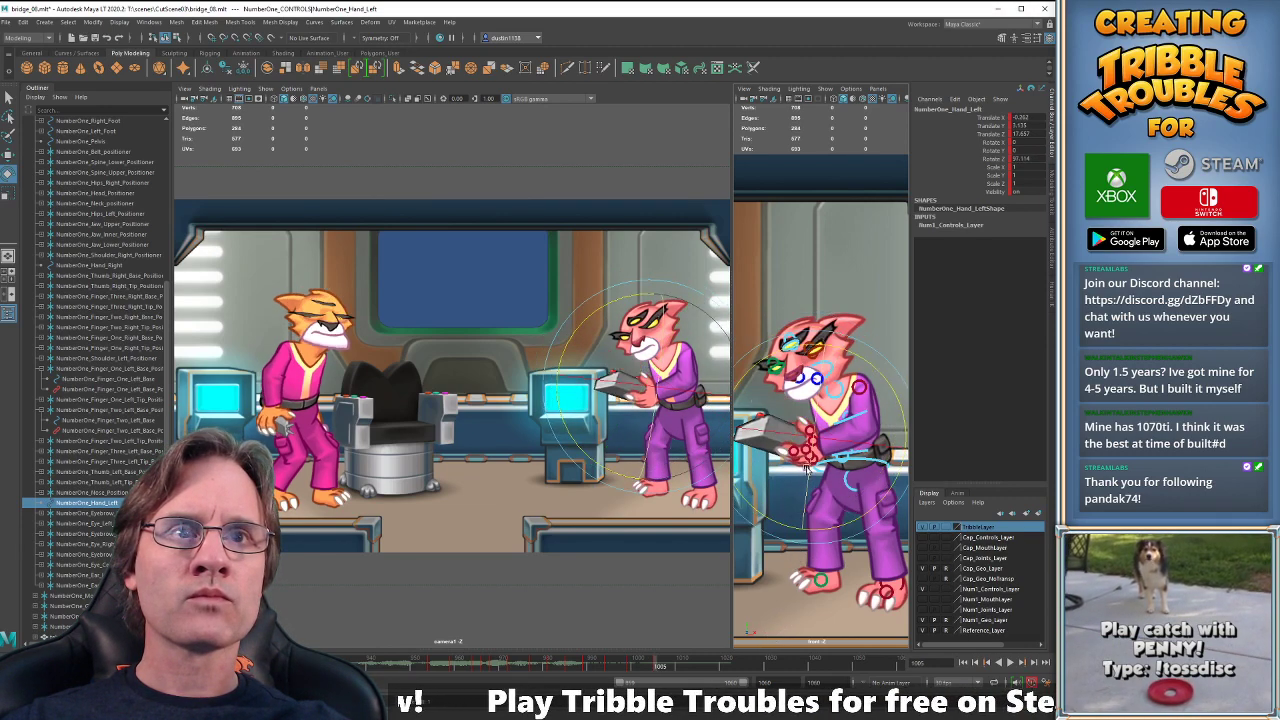
pyautogui.press('w')
pyautogui.moveTo(812, 440); pyautogui.dragTo(812, 433)
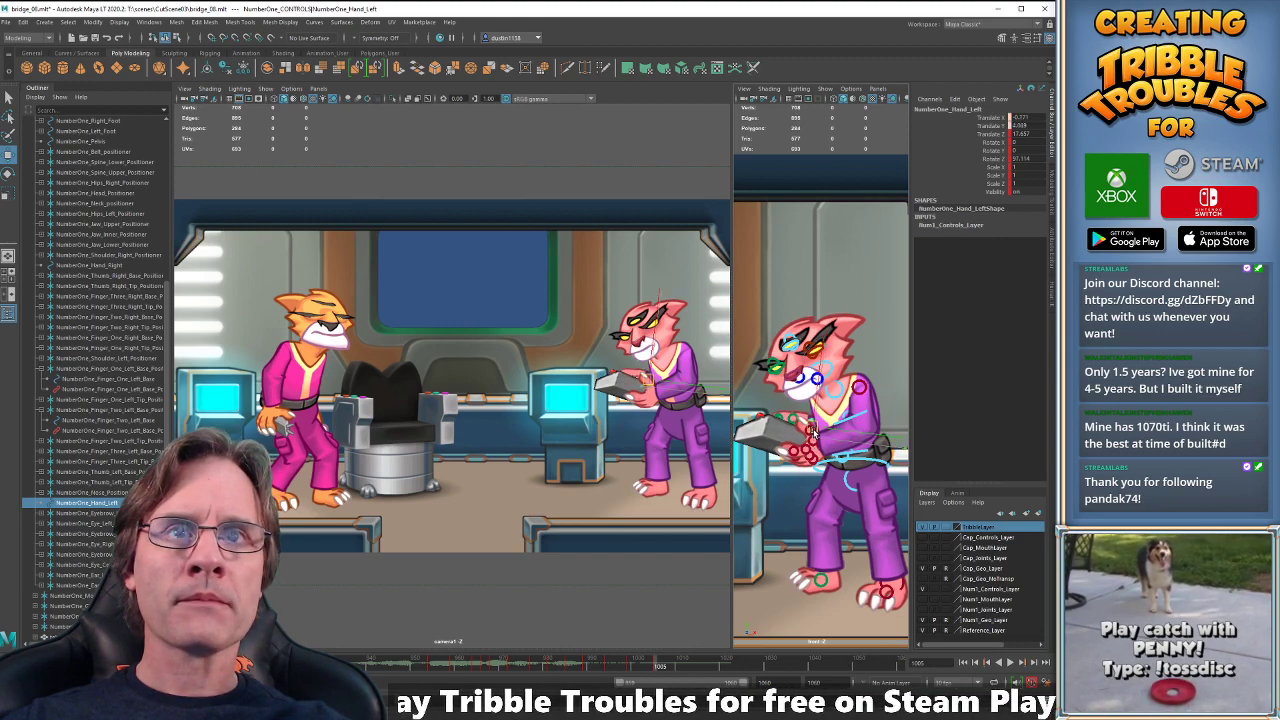
pyautogui.press('e')
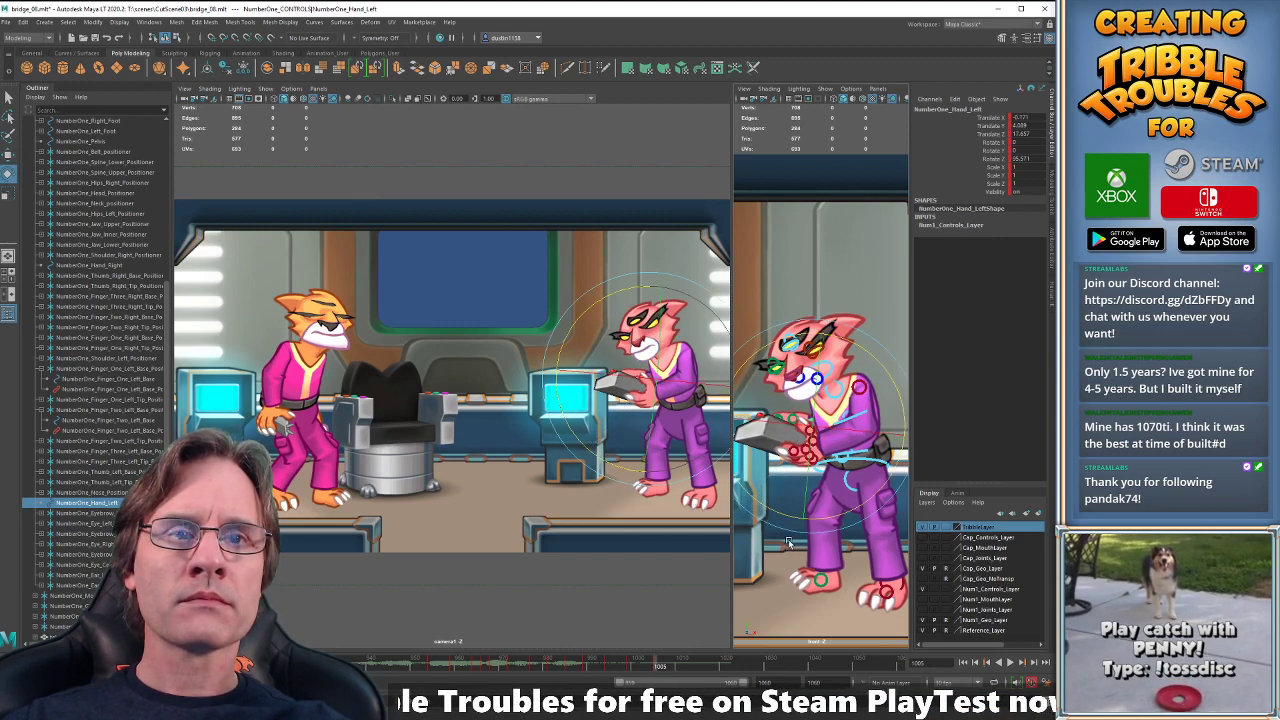
# - Add the right hand control to the selection and nudge both hands together slightly at frames 1005 and 1010
pyautogui.press('w')
pyautogui.keyDown('shift'); pyautogui.click(819, 448); pyautogui.keyUp('shift')
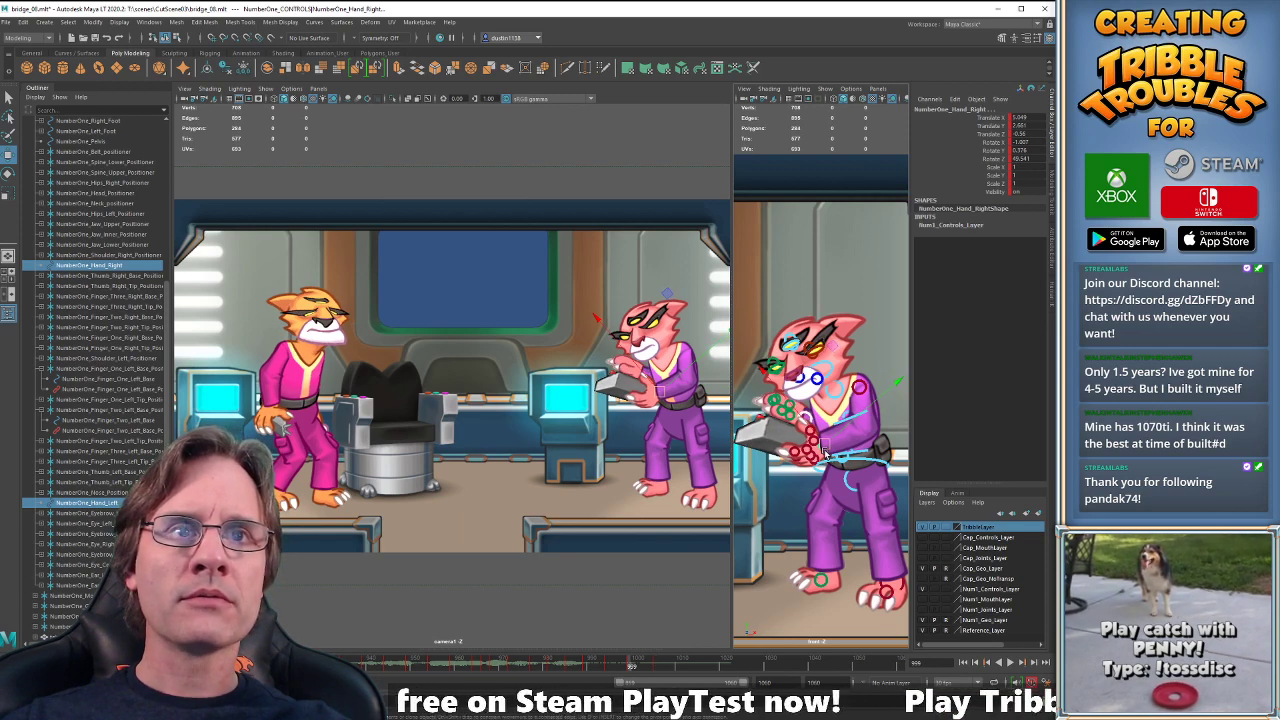
pyautogui.press('.')
pyautogui.moveTo(824, 442); pyautogui.dragTo(825, 448)
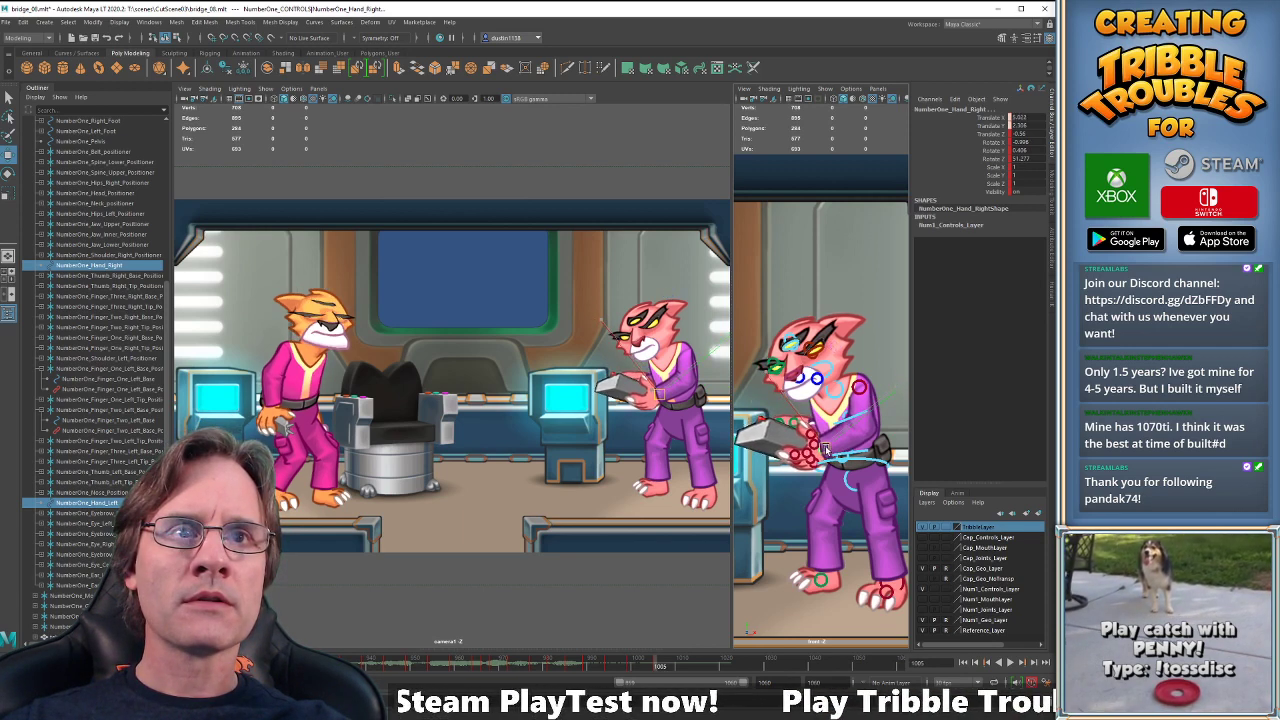
pyautogui.press('.')
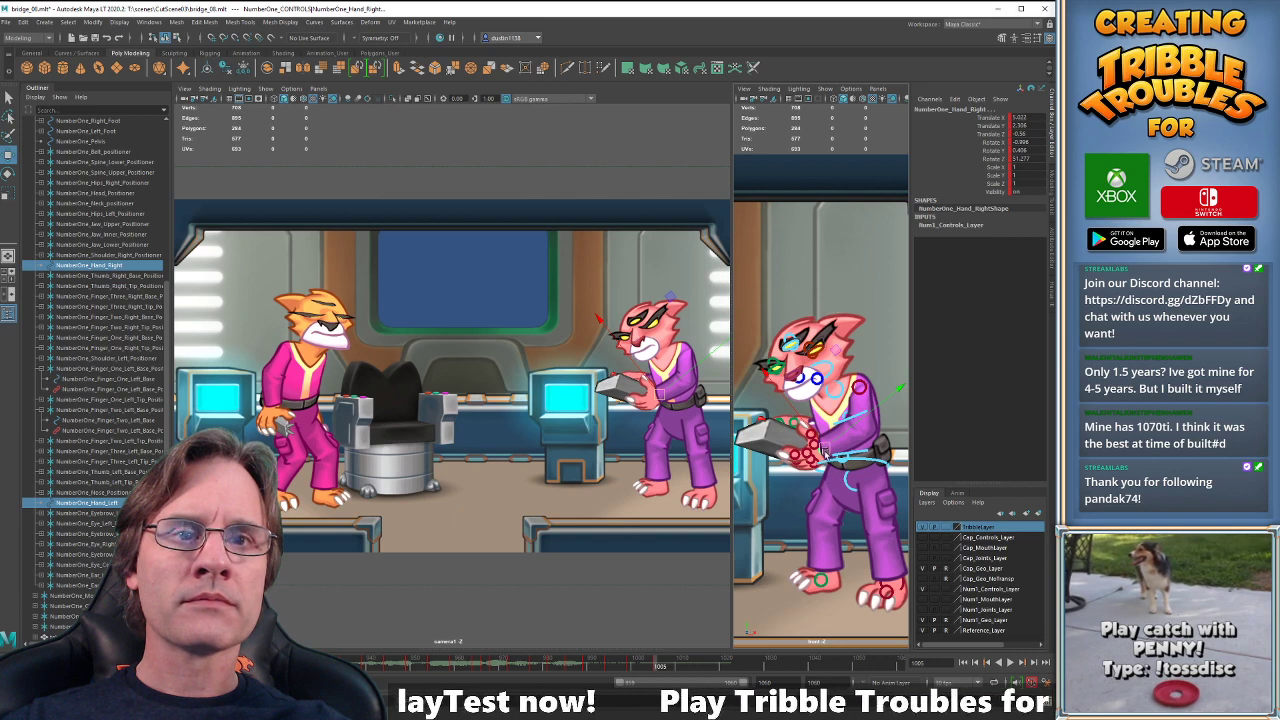
pyautogui.press('.')
pyautogui.moveTo(826, 452); pyautogui.dragTo(827, 449)
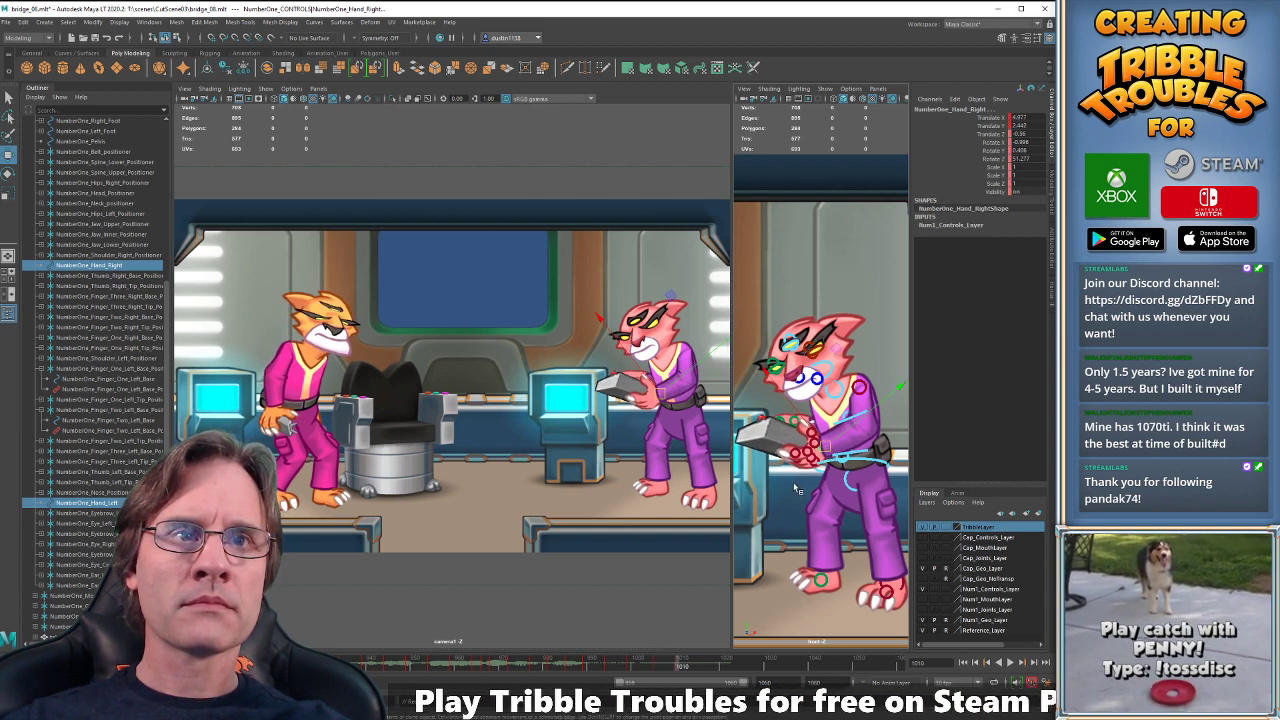
# - Select only the right hand control and rotate it at frame 1005 to about 43 degrees in Z, comparing with the neighbouring keys
pyautogui.click(826, 486)
pyautogui.click(819, 455)
pyautogui.press('e')
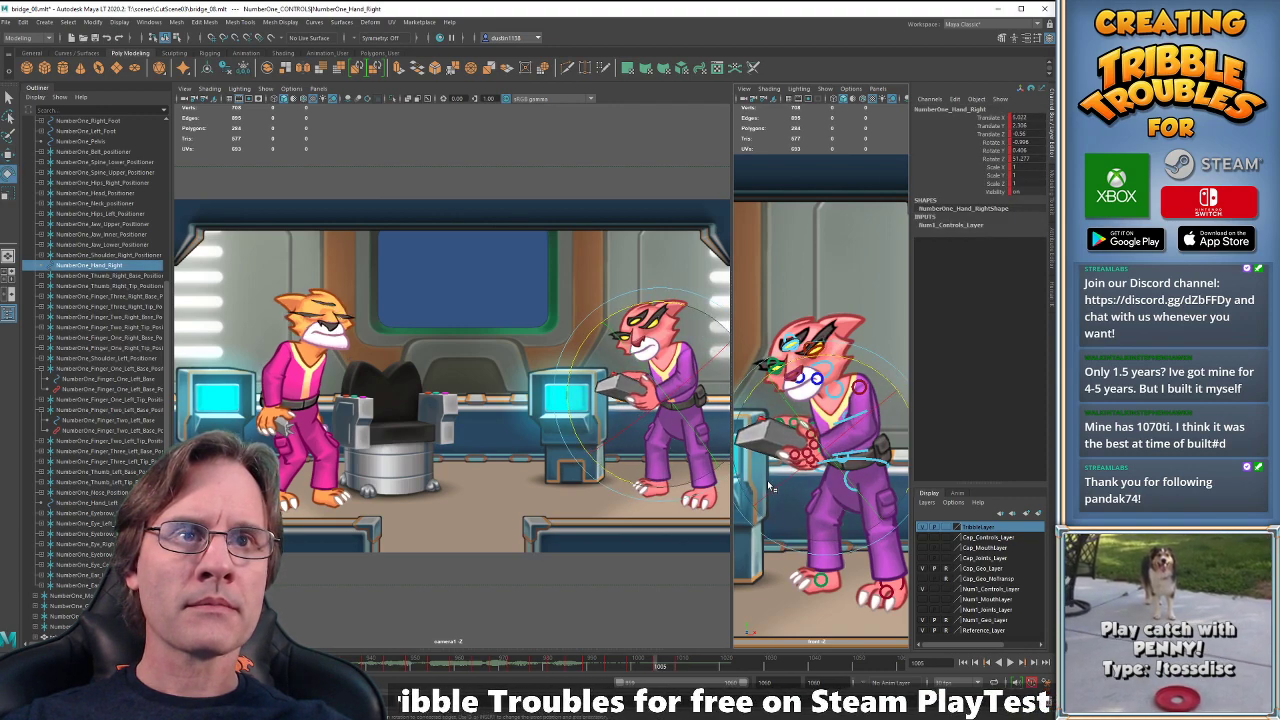
pyautogui.press('.')
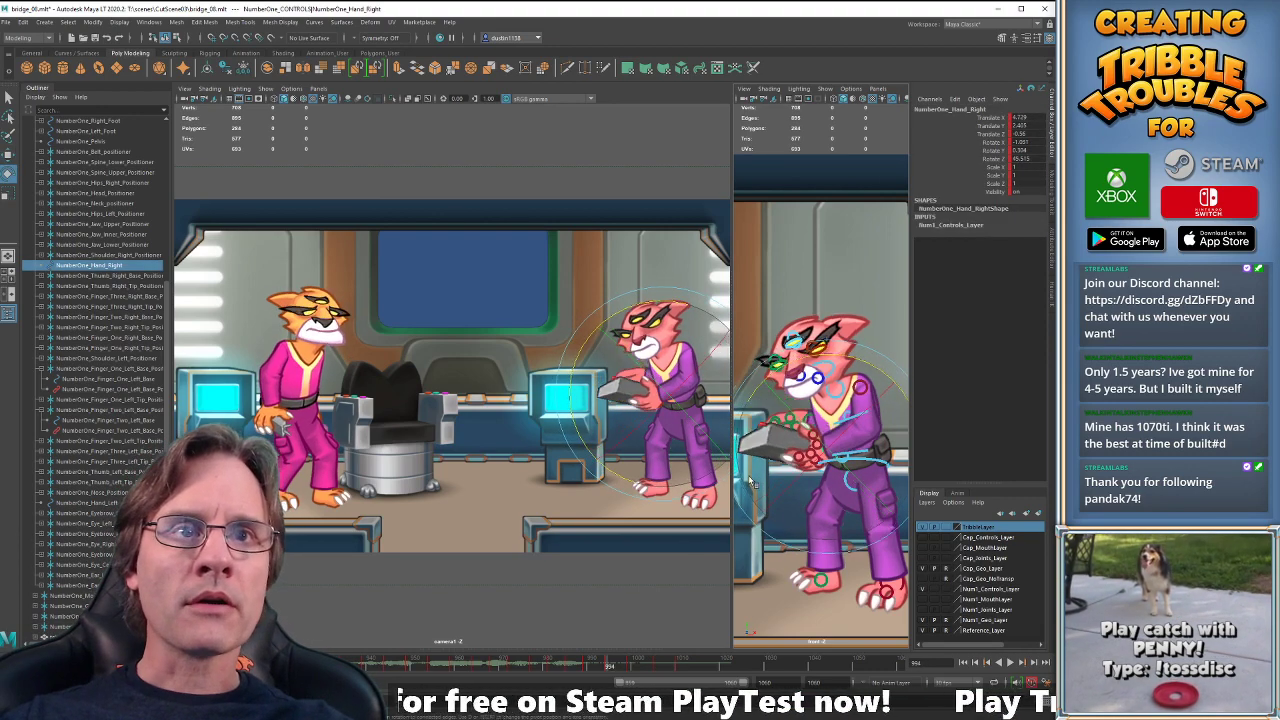
pyautogui.press('.')
pyautogui.press('.')
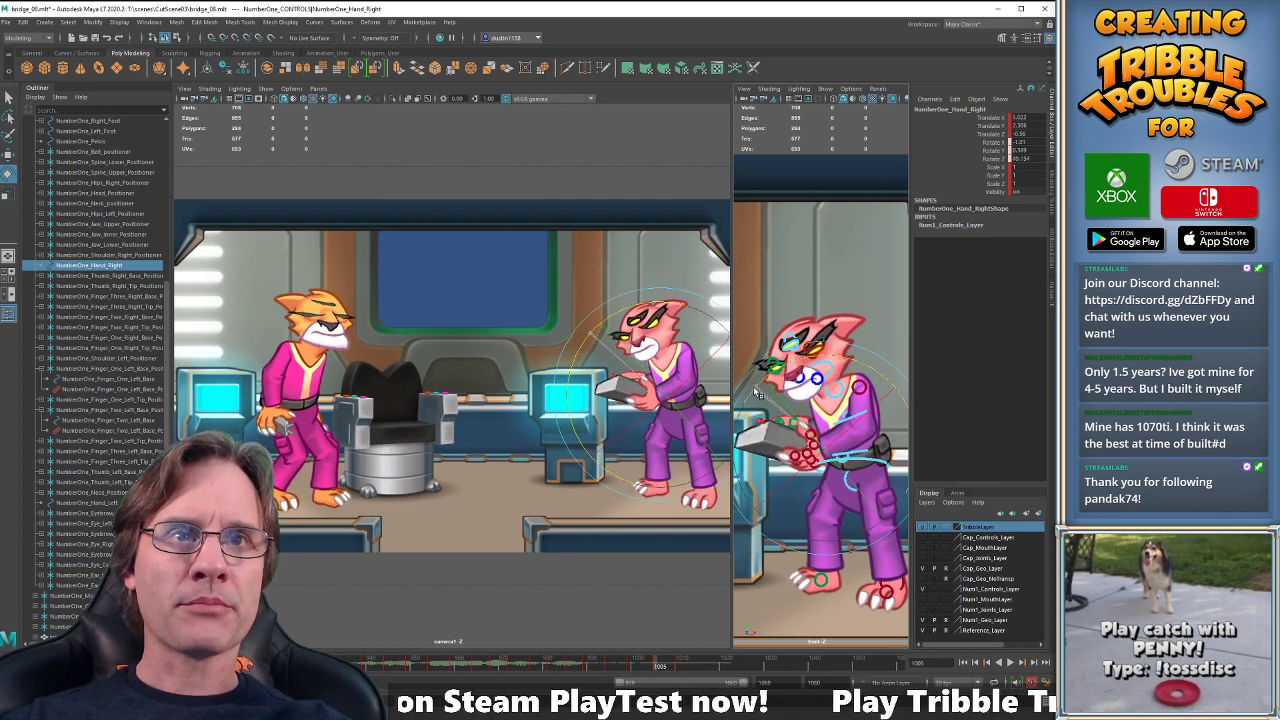
pyautogui.press('.')
pyautogui.moveTo(754, 389); pyautogui.dragTo(751, 397)
pyautogui.press('.')
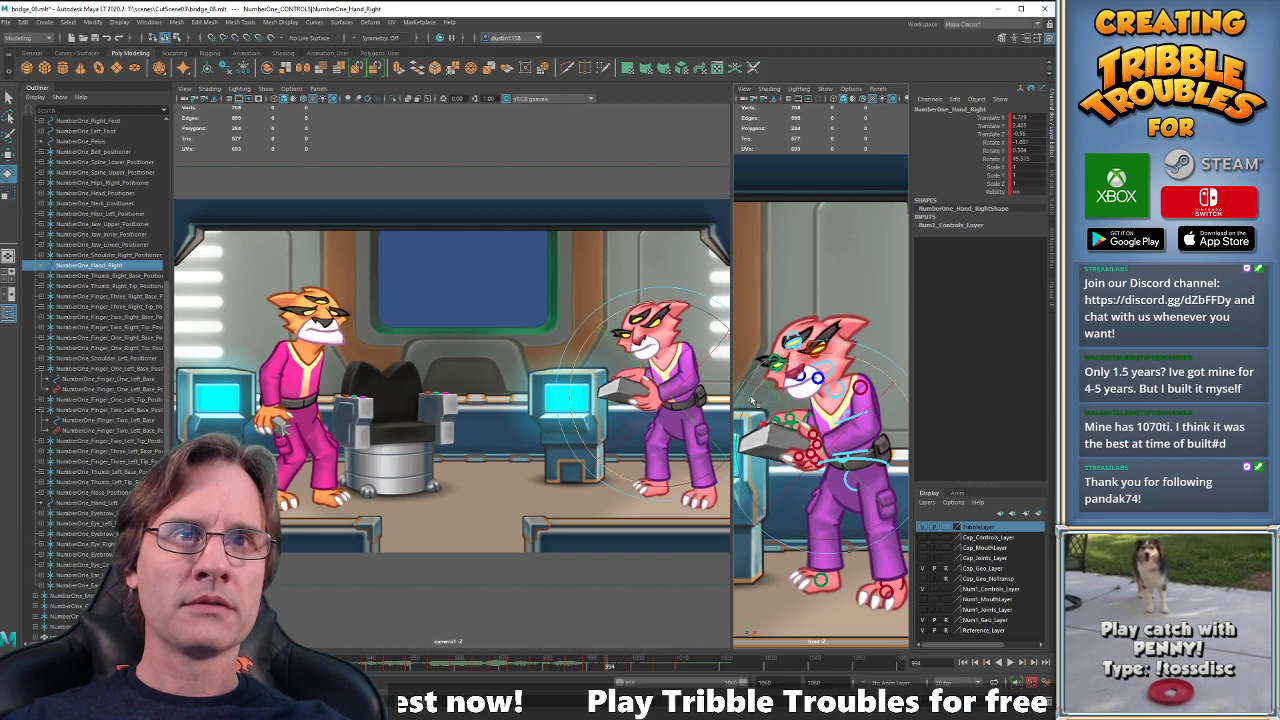
pyautogui.press('.')
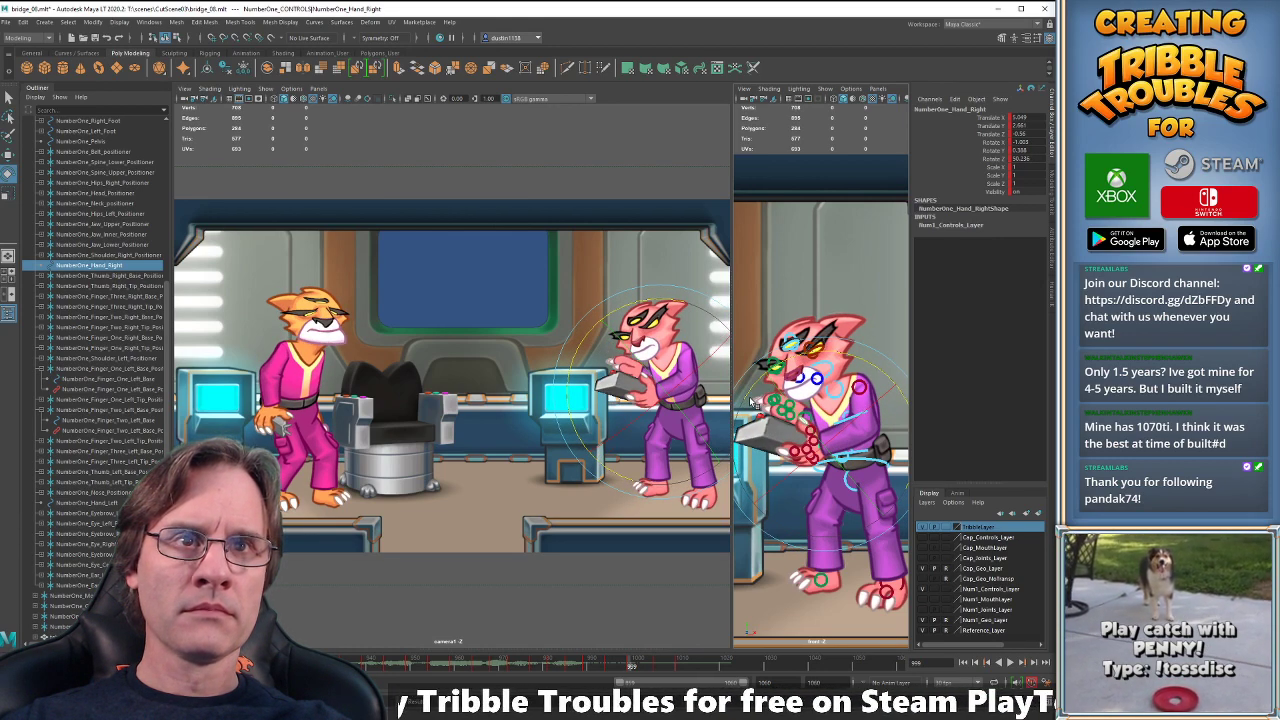
# - Raise the right hand with the device slightly at frame 1005, to about 2.49 in Translate Y
pyautogui.press('w')
pyautogui.press('.')
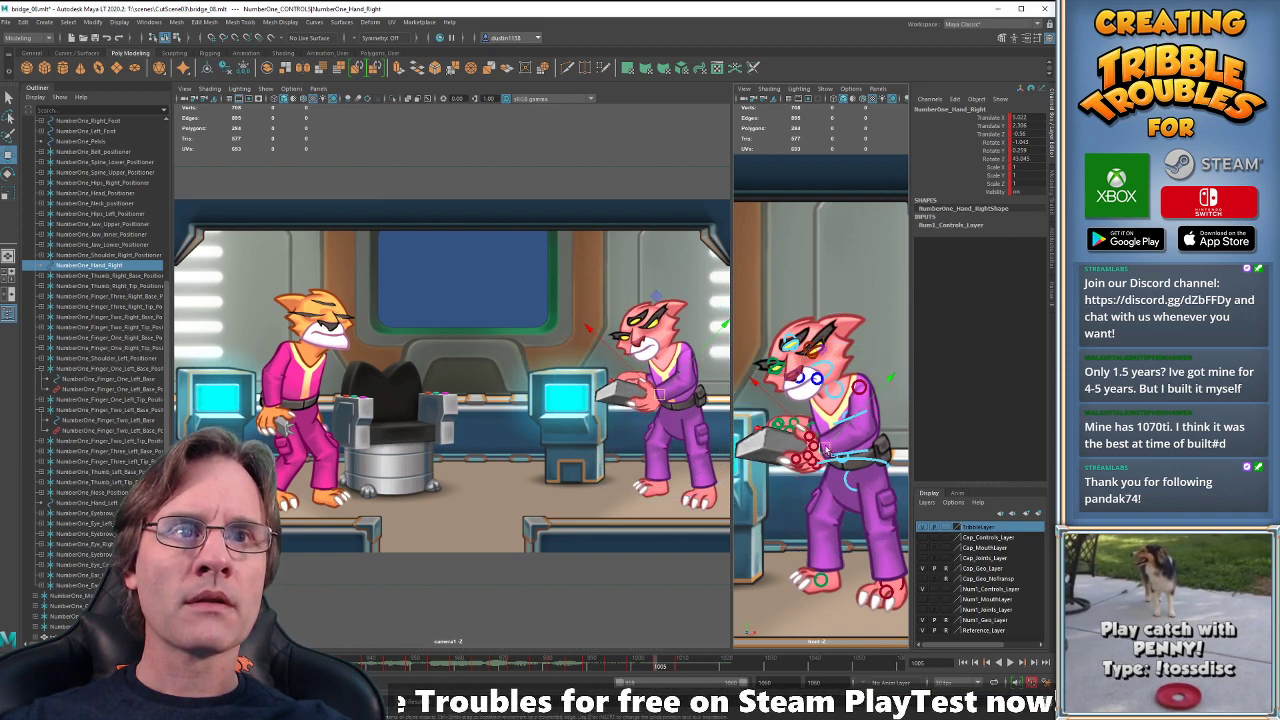
pyautogui.moveTo(824, 446); pyautogui.dragTo(824, 441)
pyautogui.press('.')
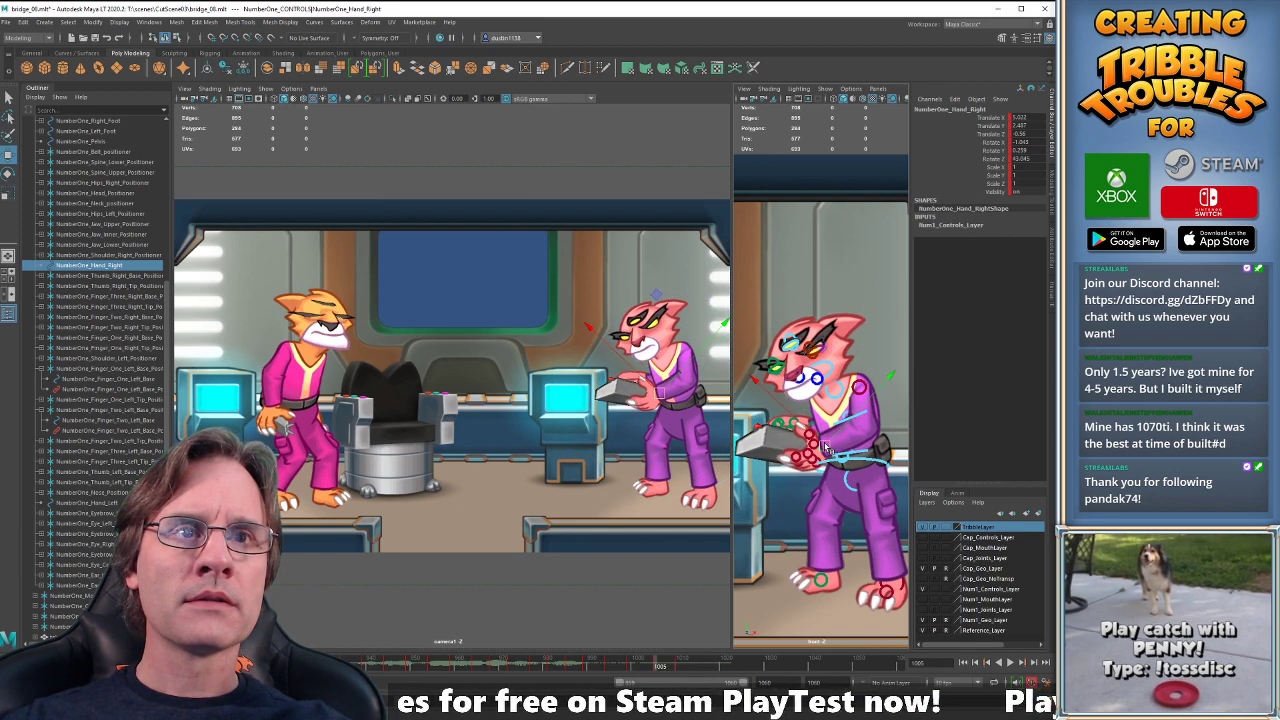
pyautogui.press('.')
# - Fine-tune the right hand's rotation at frame 1005 to about 45.9 degrees in Z, checking it against frame 999
pyautogui.press('e')
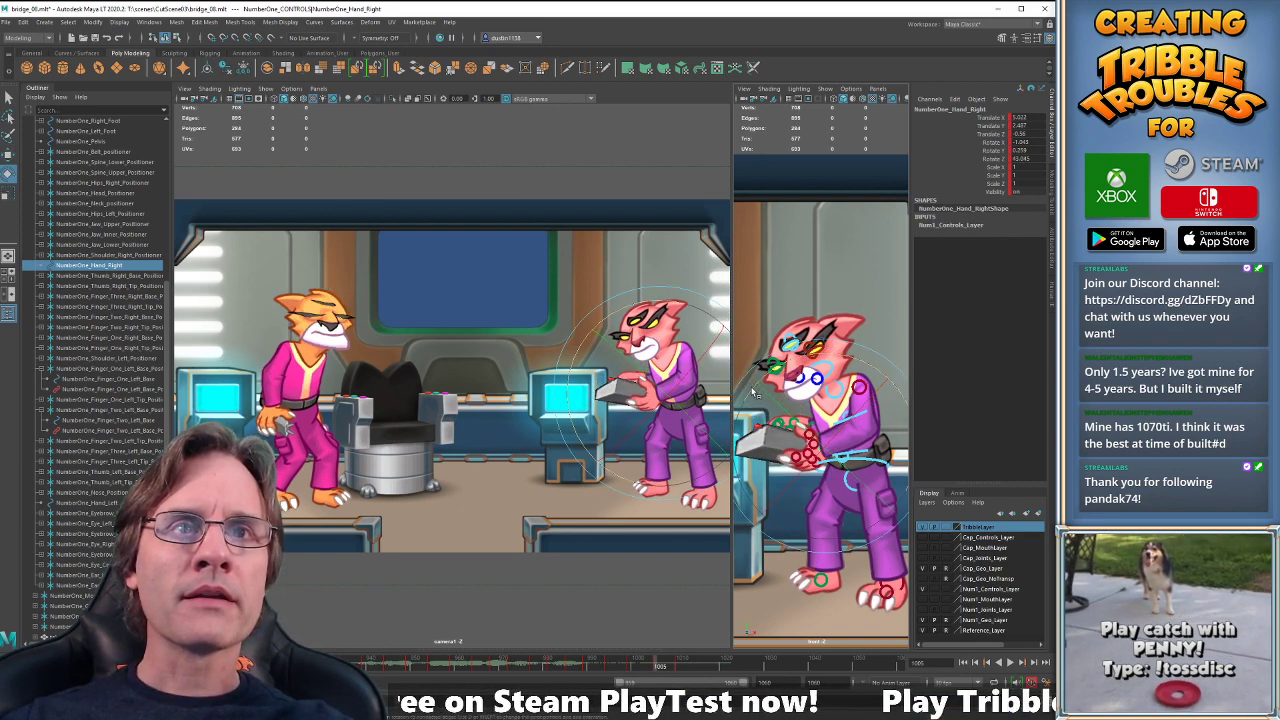
pyautogui.moveTo(754, 393); pyautogui.dragTo(756, 392)
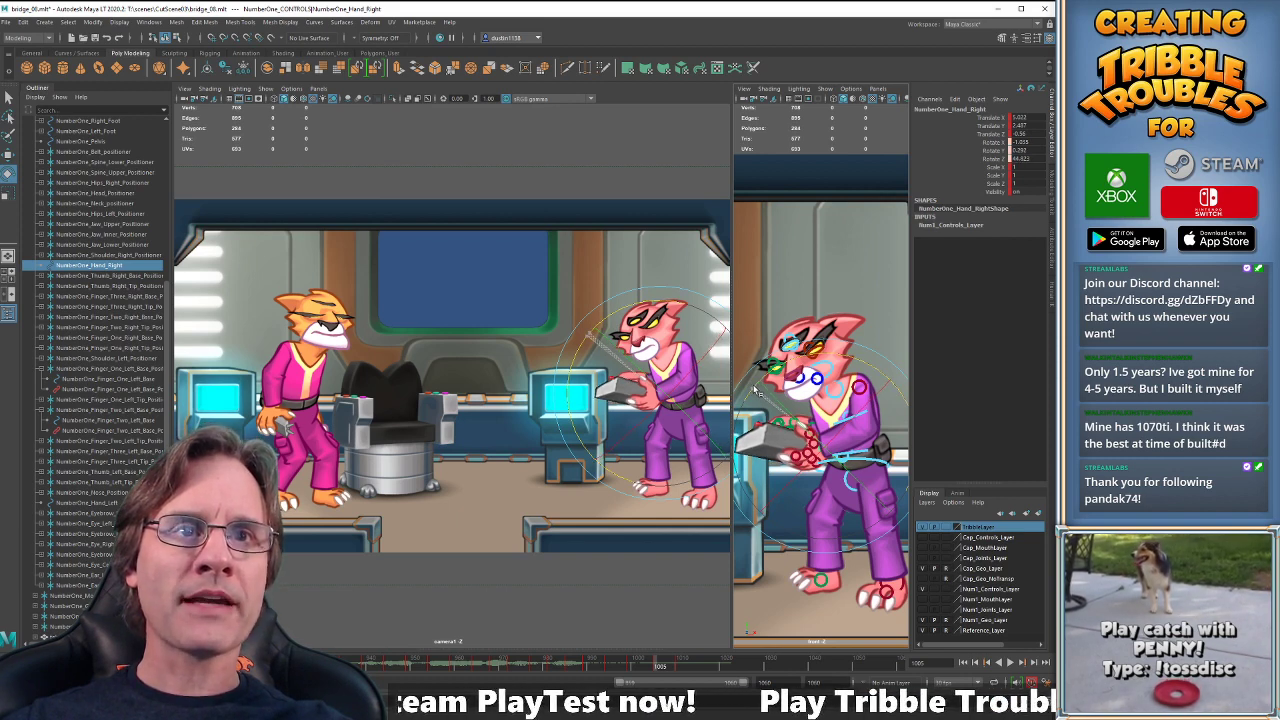
pyautogui.press('.')
pyautogui.press('.')
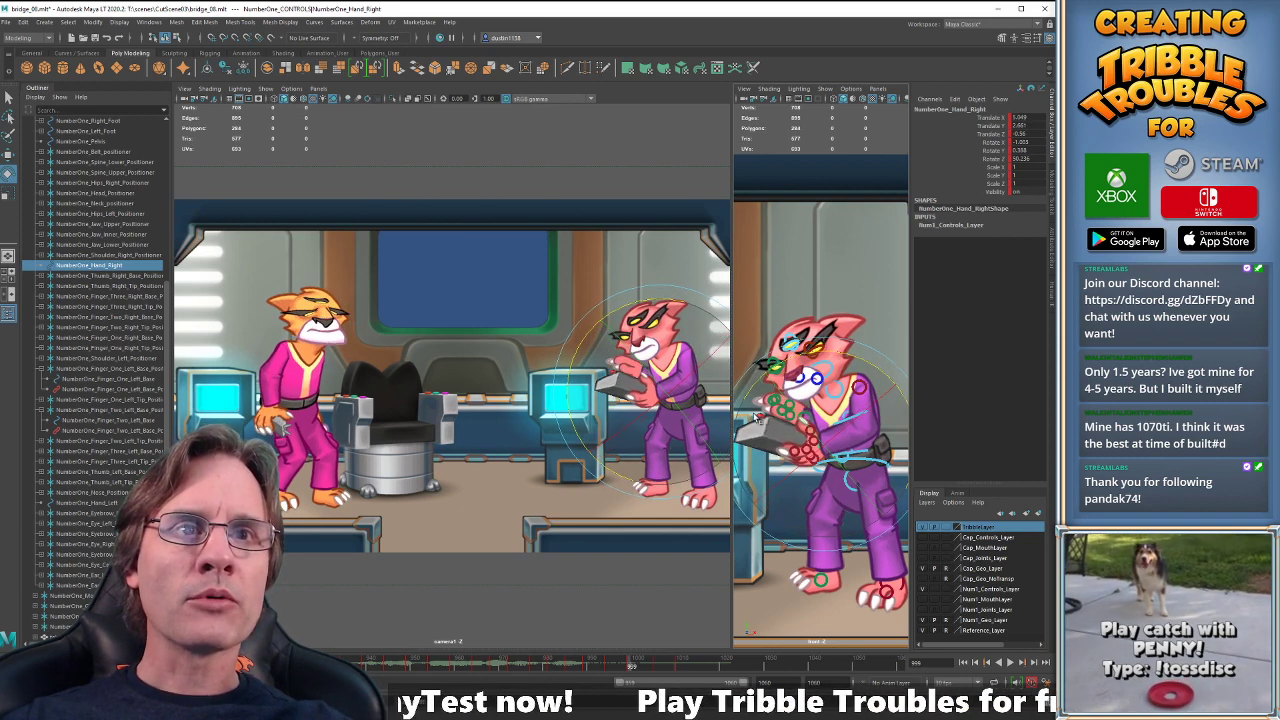
pyautogui.press('.')
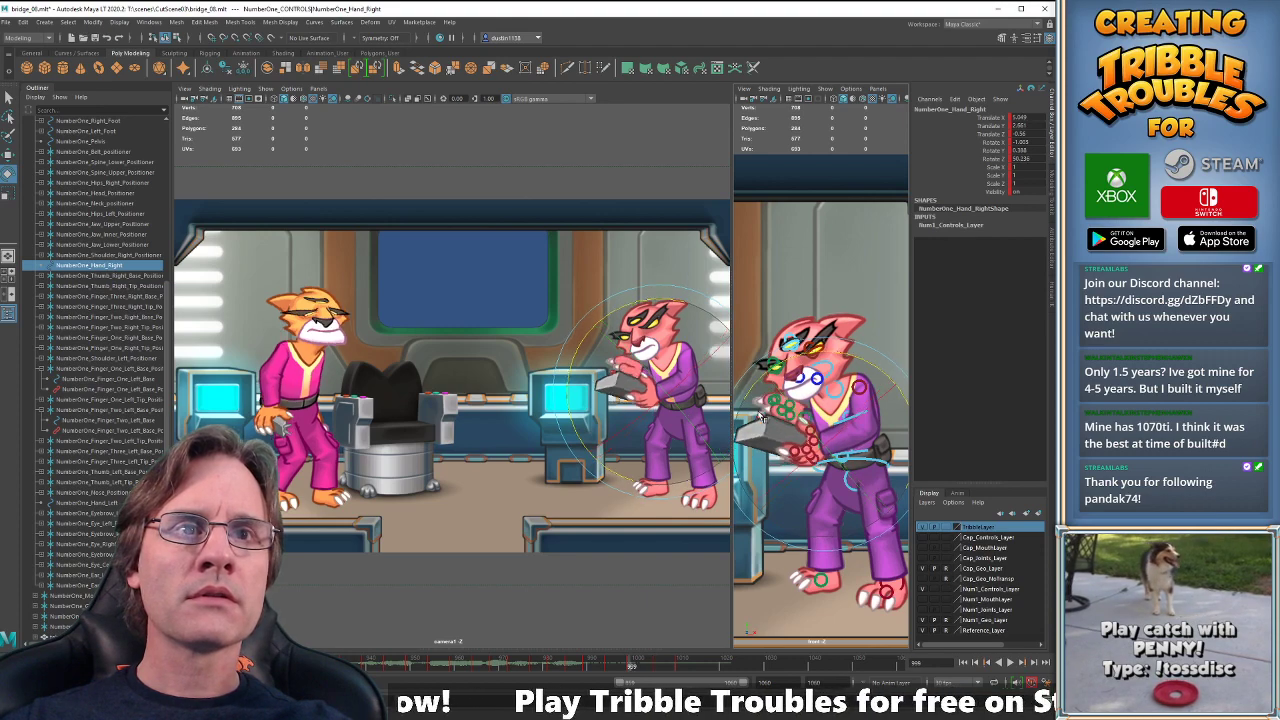
pyautogui.press('.')
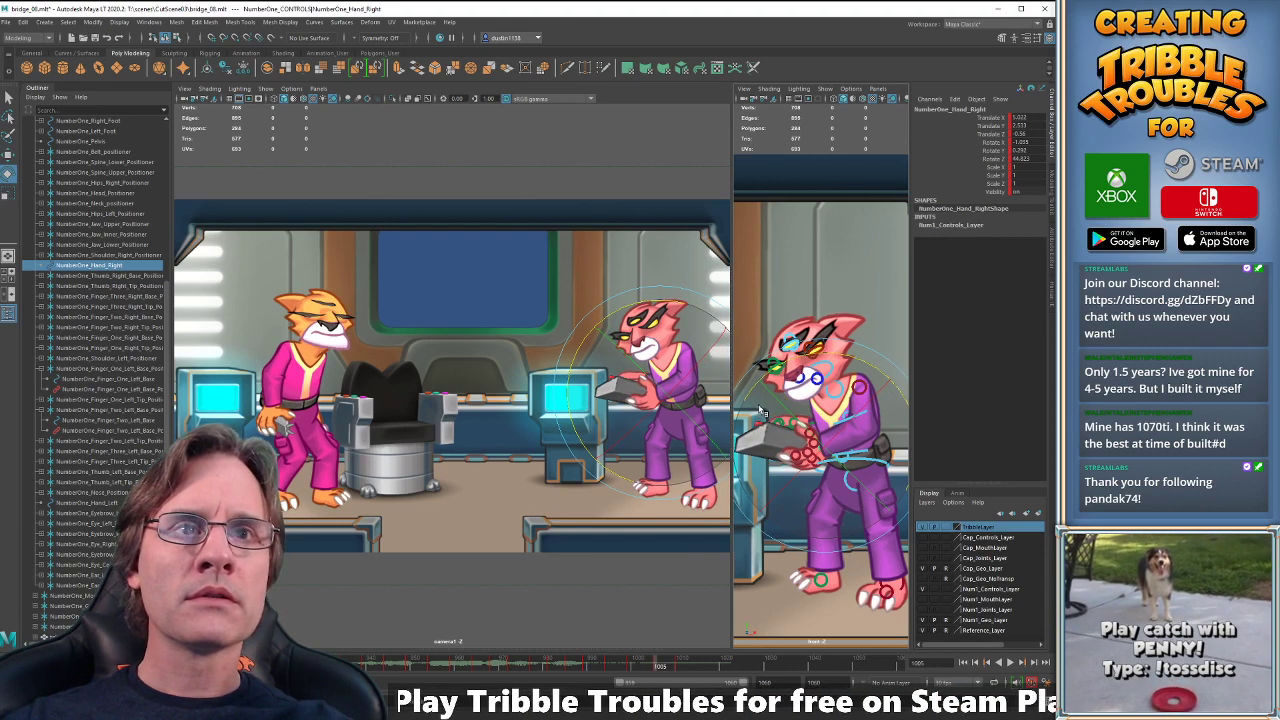
pyautogui.moveTo(752, 399); pyautogui.dragTo(750, 395)
pyautogui.press('.')
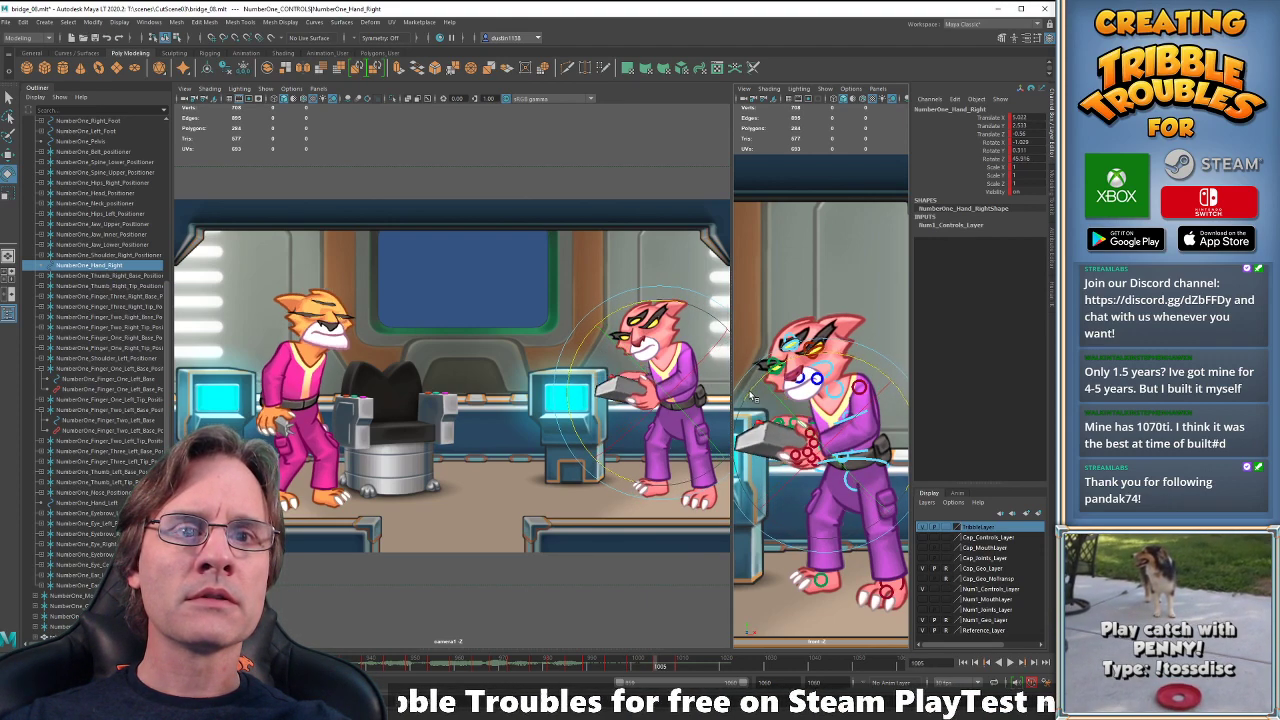
pyautogui.press('.')
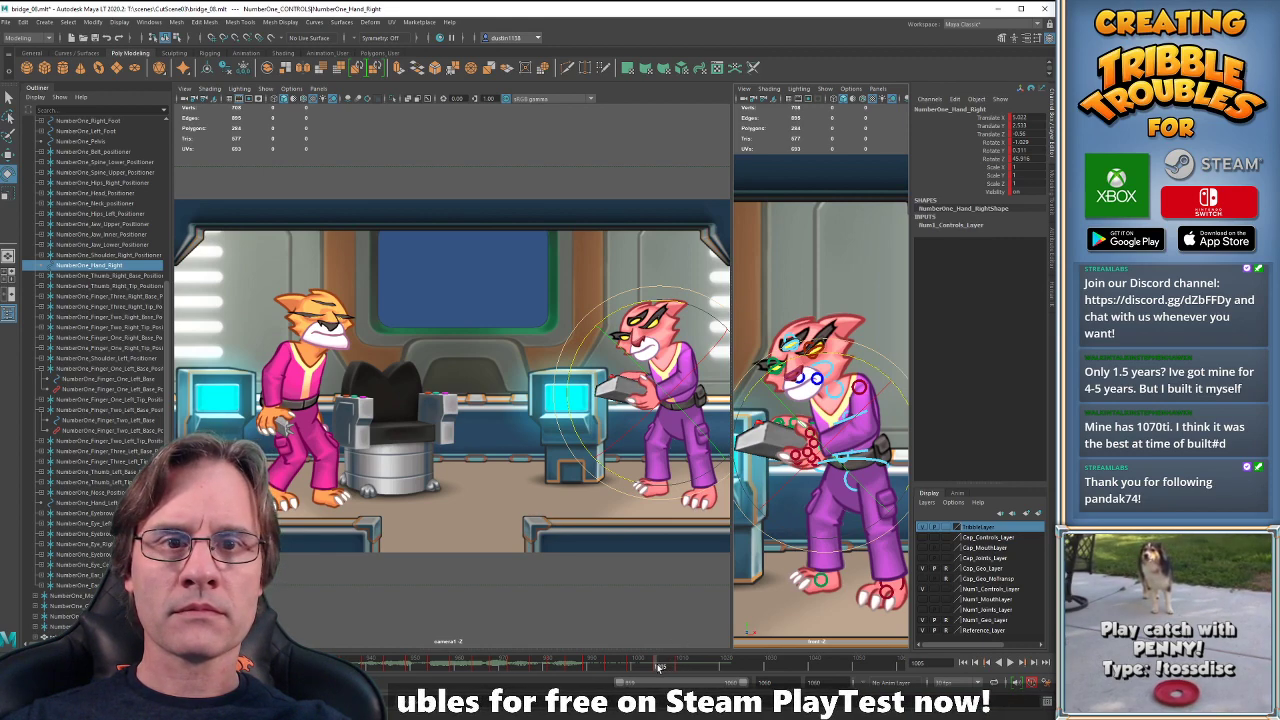
# - Hold the right hand's frame 1005 pose at frame 1010 and lower its Translate X key there slightly in the Graph Editor
pyautogui.press('.')
pyautogui.press('.')
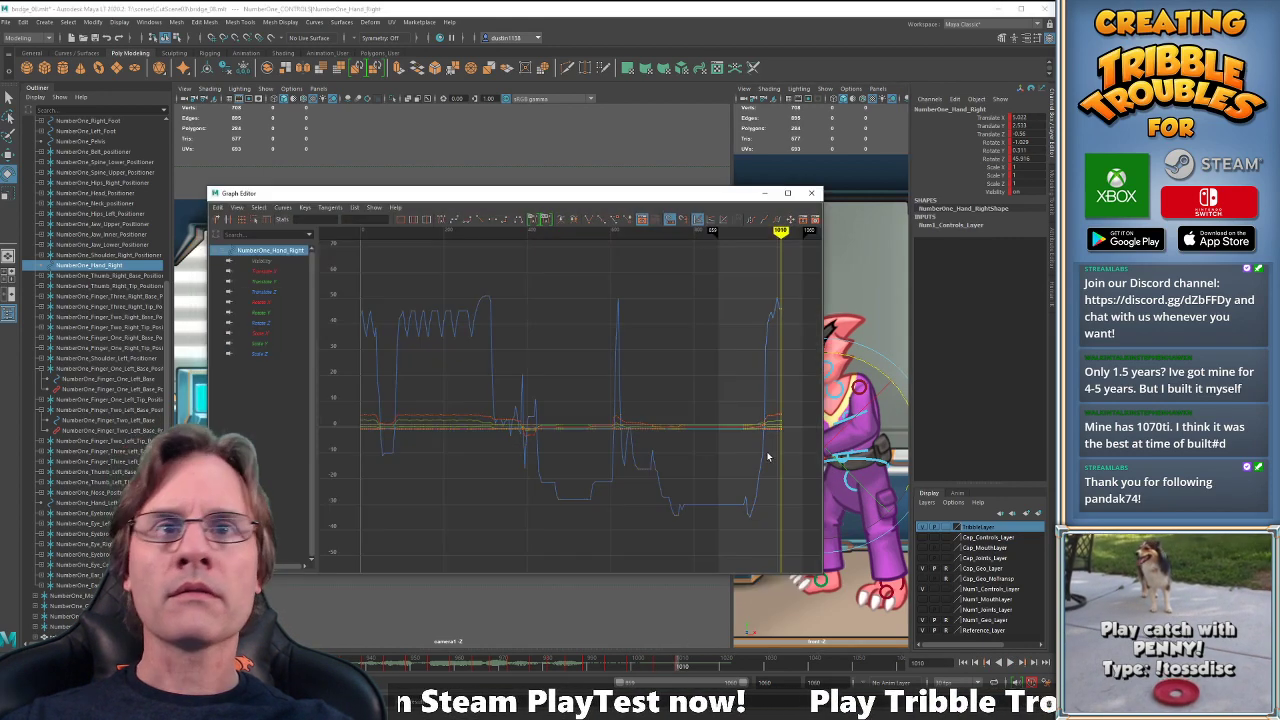
pyautogui.click(265, 272)
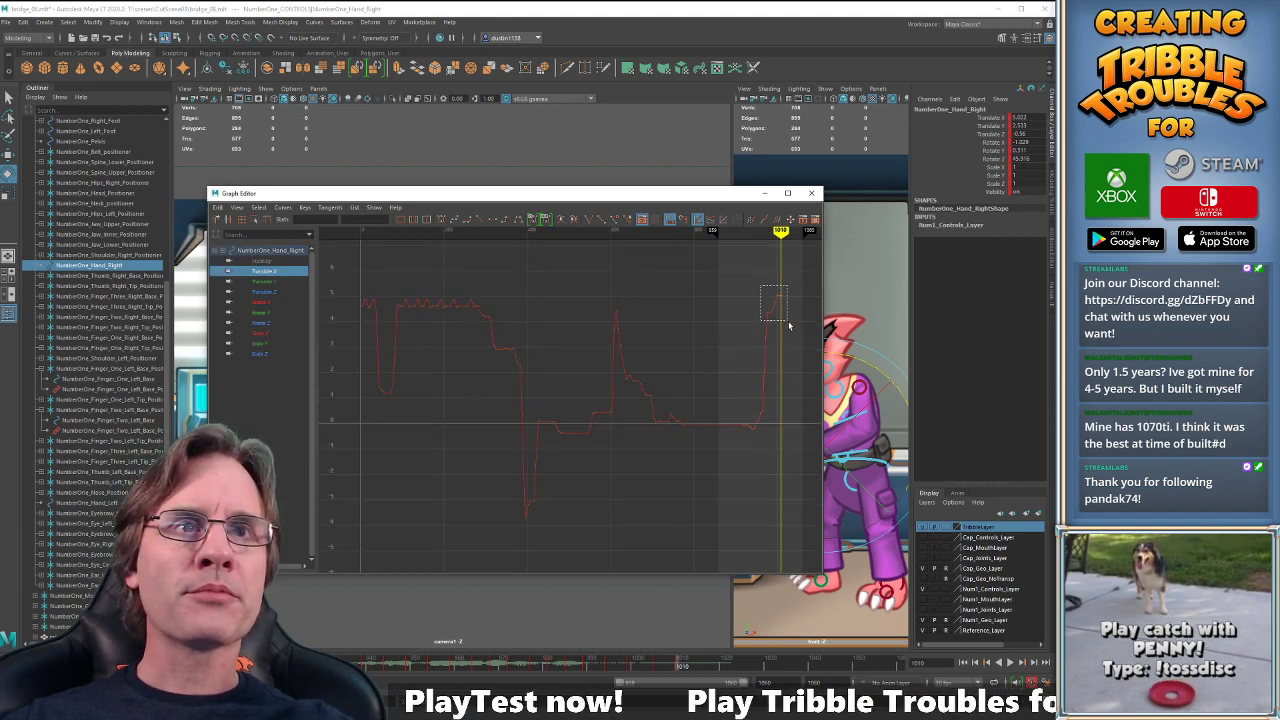
pyautogui.press('f')
pyautogui.moveTo(701, 297); pyautogui.dragTo(800, 341)
pyautogui.press('f')
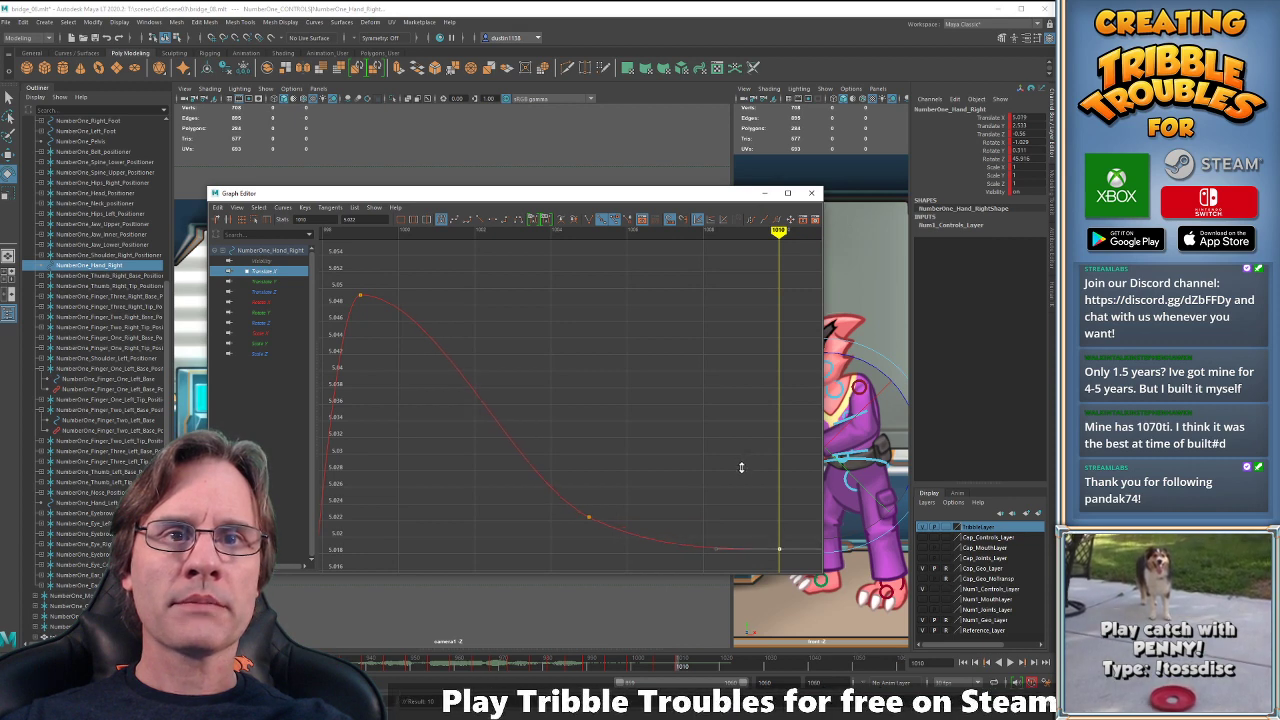
# - Isolate the right hand's Translate Y curve and lower its frame 1010 key to about 2.51
pyautogui.click(297, 283)
pyautogui.press('a')
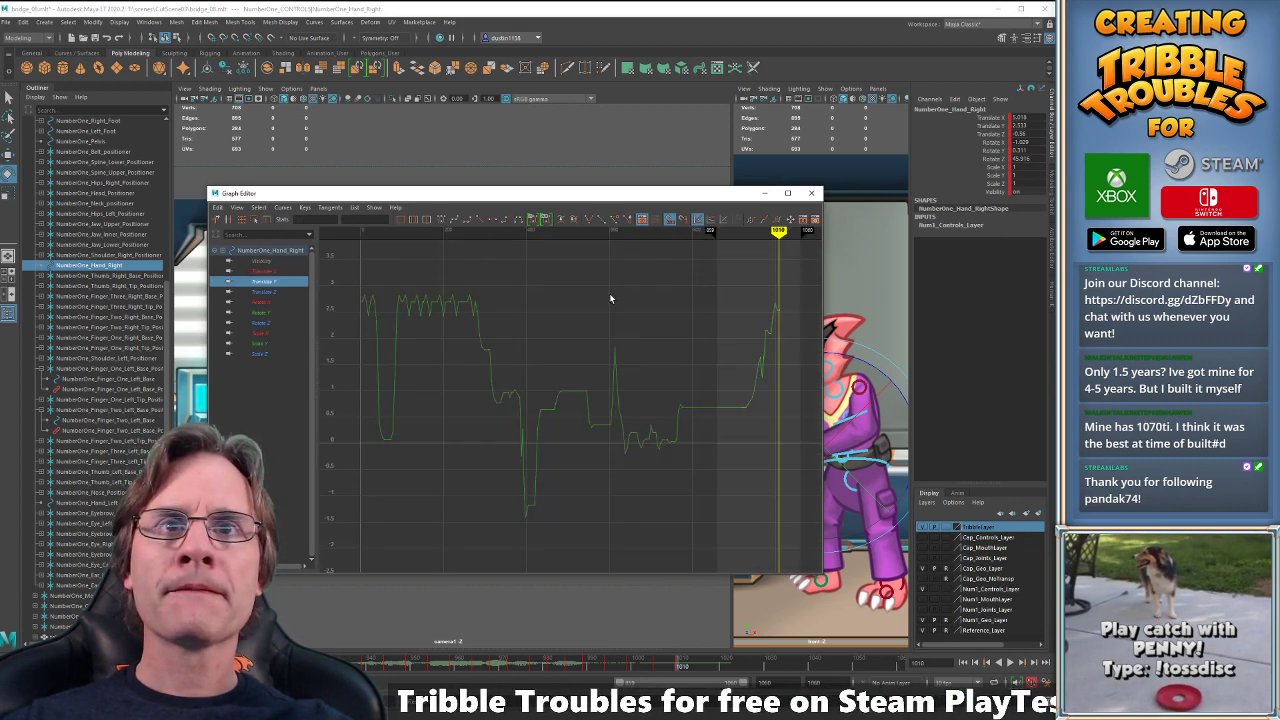
pyautogui.press('f')
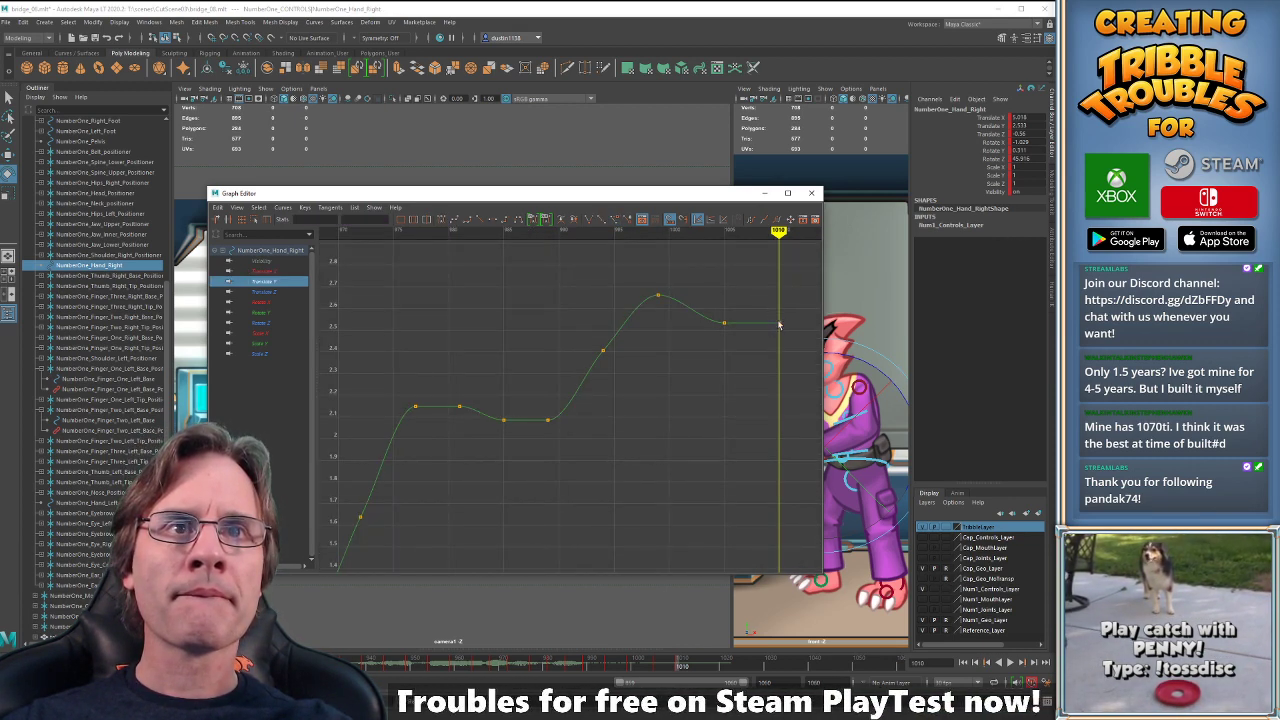
pyautogui.click(779, 323)
pyautogui.keyDown('shift'); pyautogui.moveTo(766, 372); pyautogui.dragTo(765, 383, button='middle'); pyautogui.keyUp('shift')
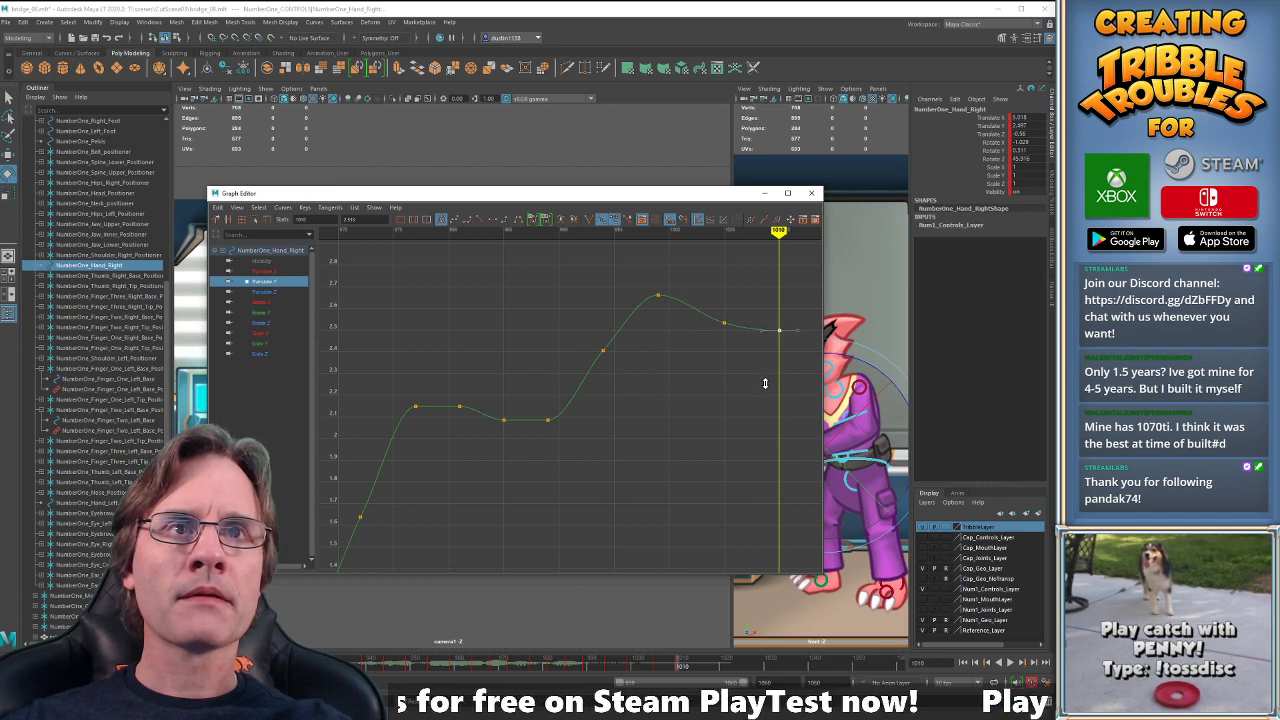
# - Lower the frame 1010 key of the right hand's Rotate Z curve to about 45.4 and close the Graph Editor
pyautogui.click(260, 322)
pyautogui.moveTo(651, 271); pyautogui.dragTo(790, 350)
pyautogui.press('f')
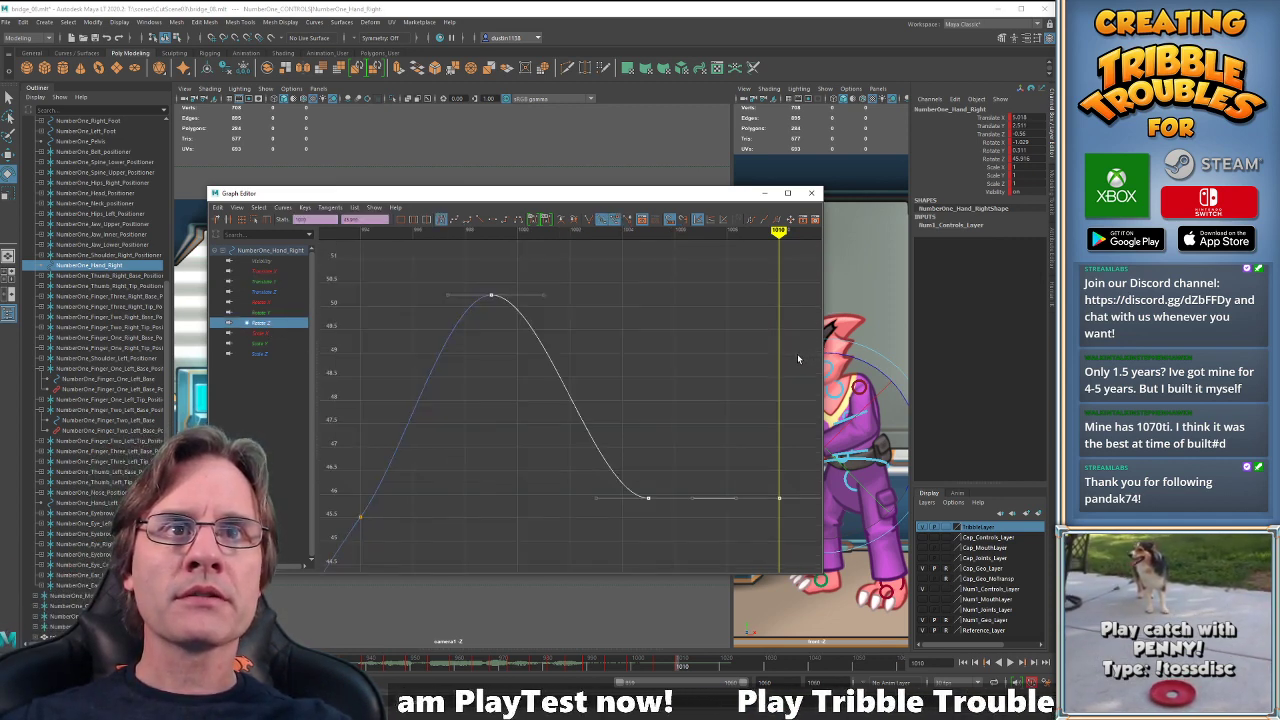
pyautogui.moveTo(750, 489); pyautogui.dragTo(800, 506)
pyautogui.keyDown('shift'); pyautogui.moveTo(766, 421); pyautogui.dragTo(766, 444, button='middle'); pyautogui.keyUp('shift')
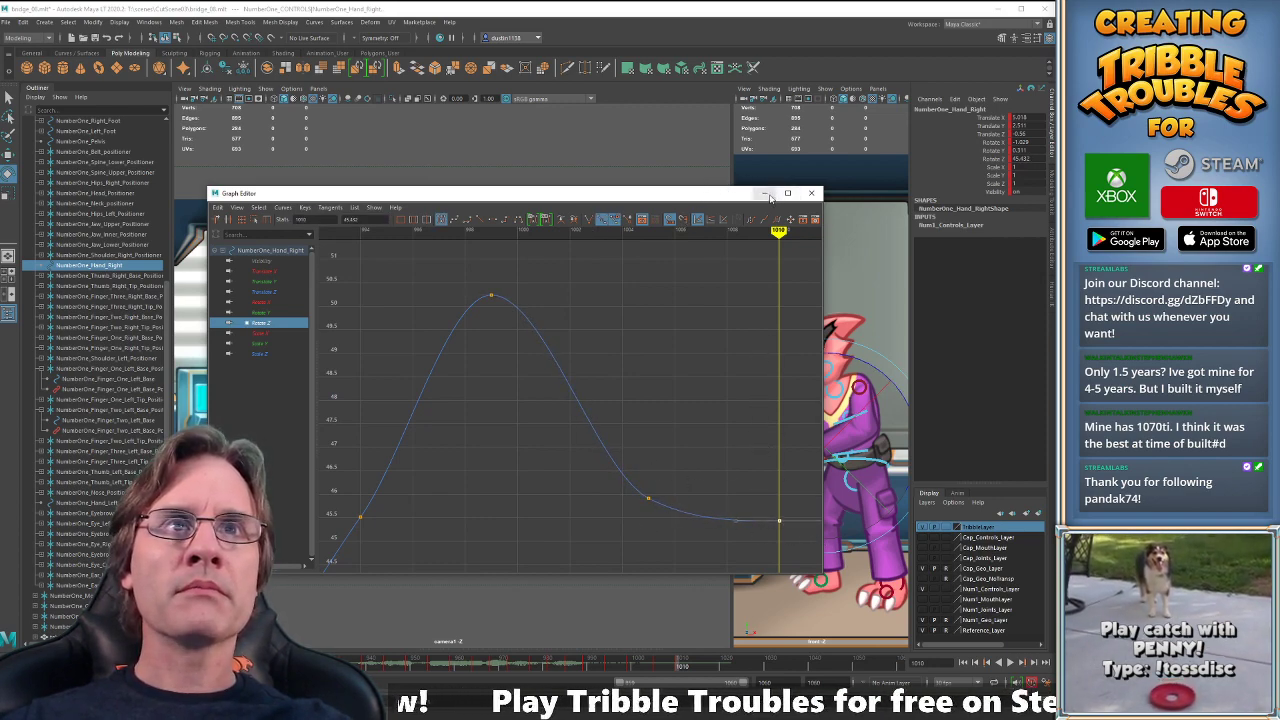
pyautogui.click(811, 192)
# - Play back the shot repeatedly from earlier frames to review how both hands raise and settle the device
pyautogui.hotkey('alt', 'v')
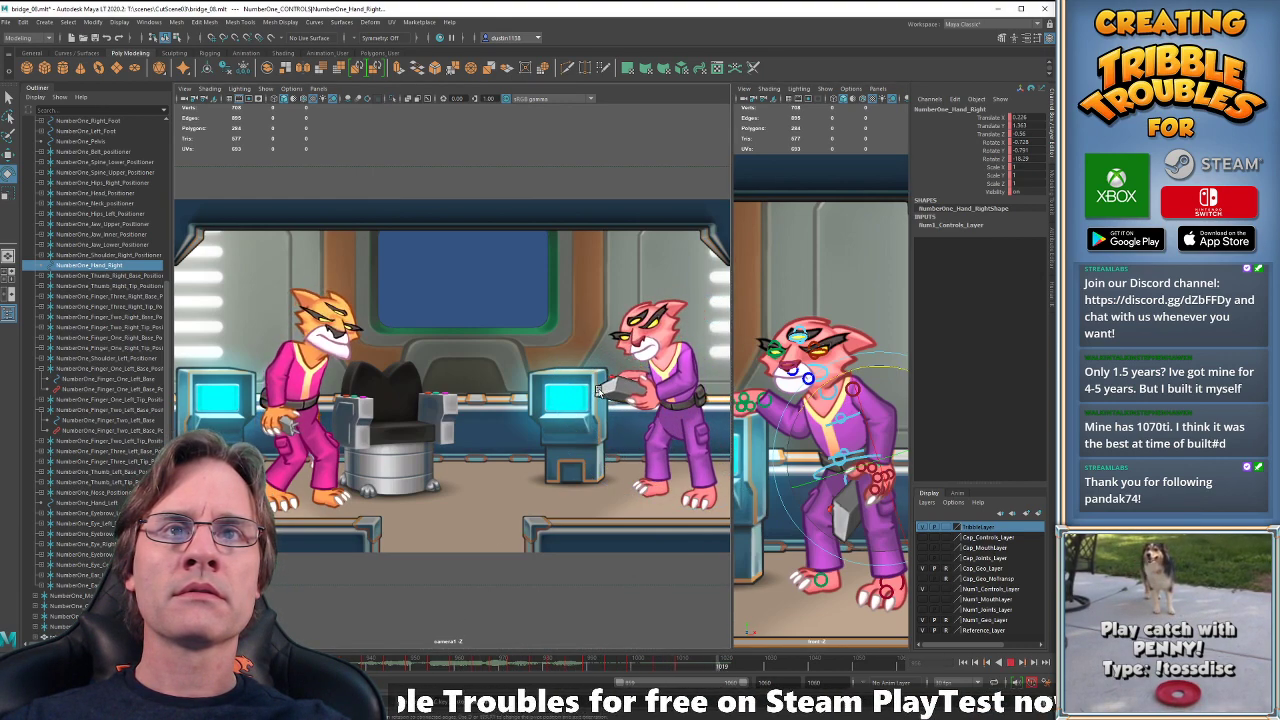
pyautogui.hotkey('alt', 'v')
pyautogui.hotkey('alt', 'v')
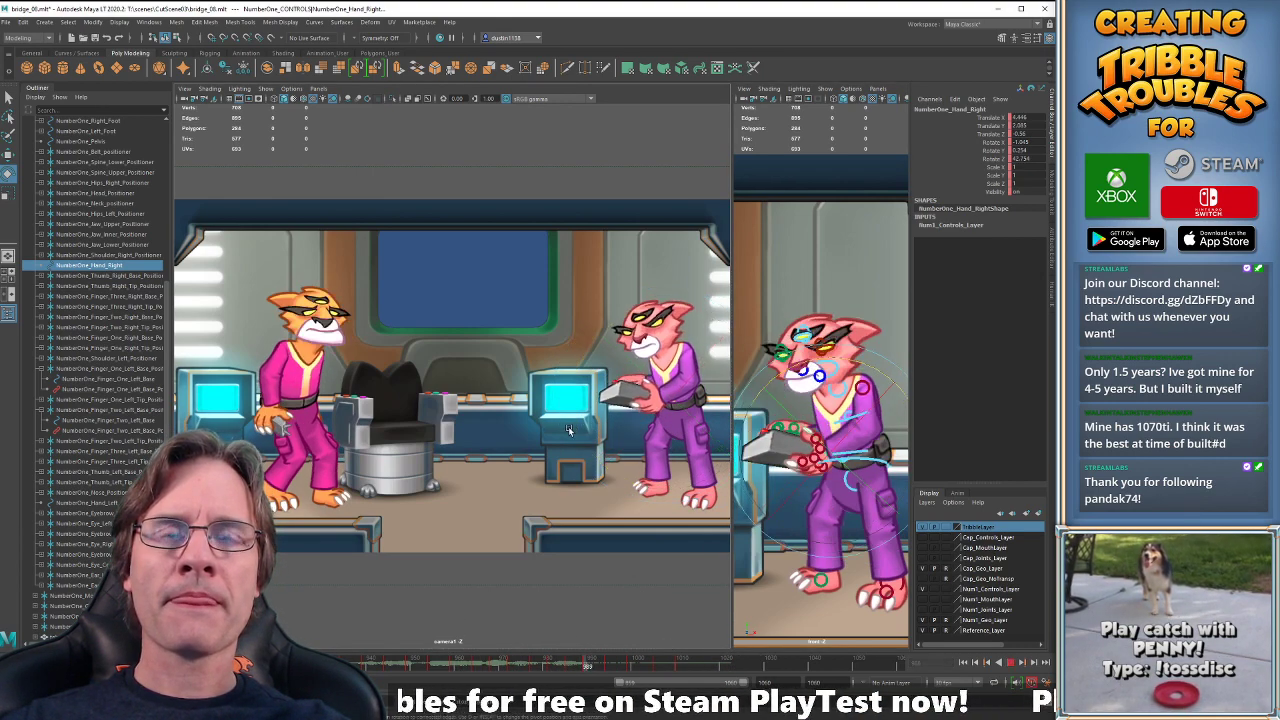
pyautogui.hotkey('alt', 'v')
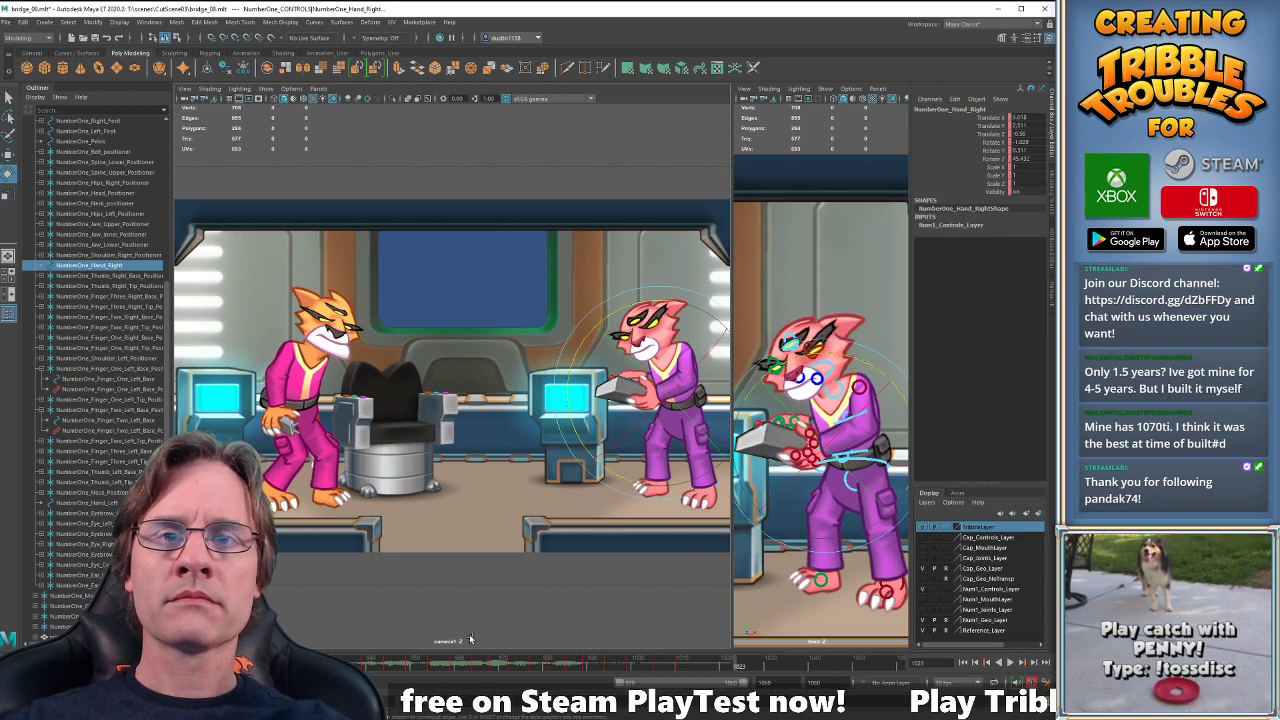
pyautogui.click(400, 665)
pyautogui.hotkey('alt', 'v')
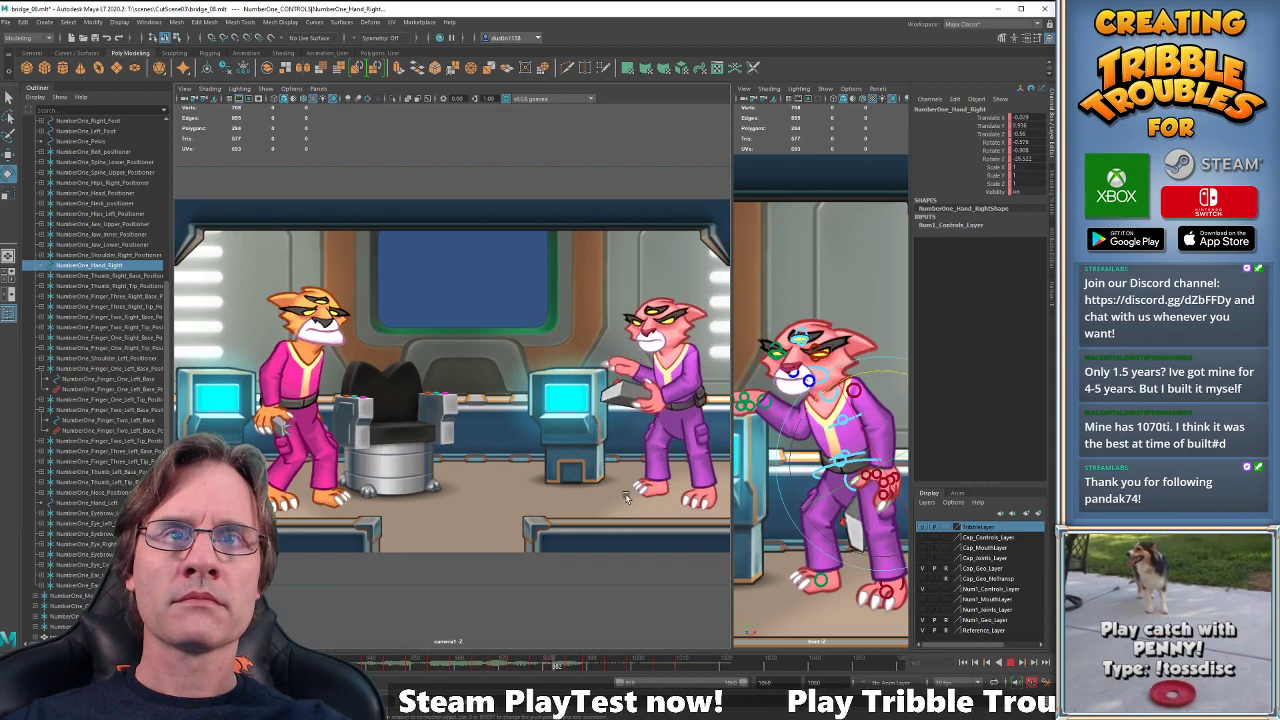
# - Play back the shot again and check the right hand control against the body where the device settles
pyautogui.hotkey('alt', 'v')
pyautogui.press('w')
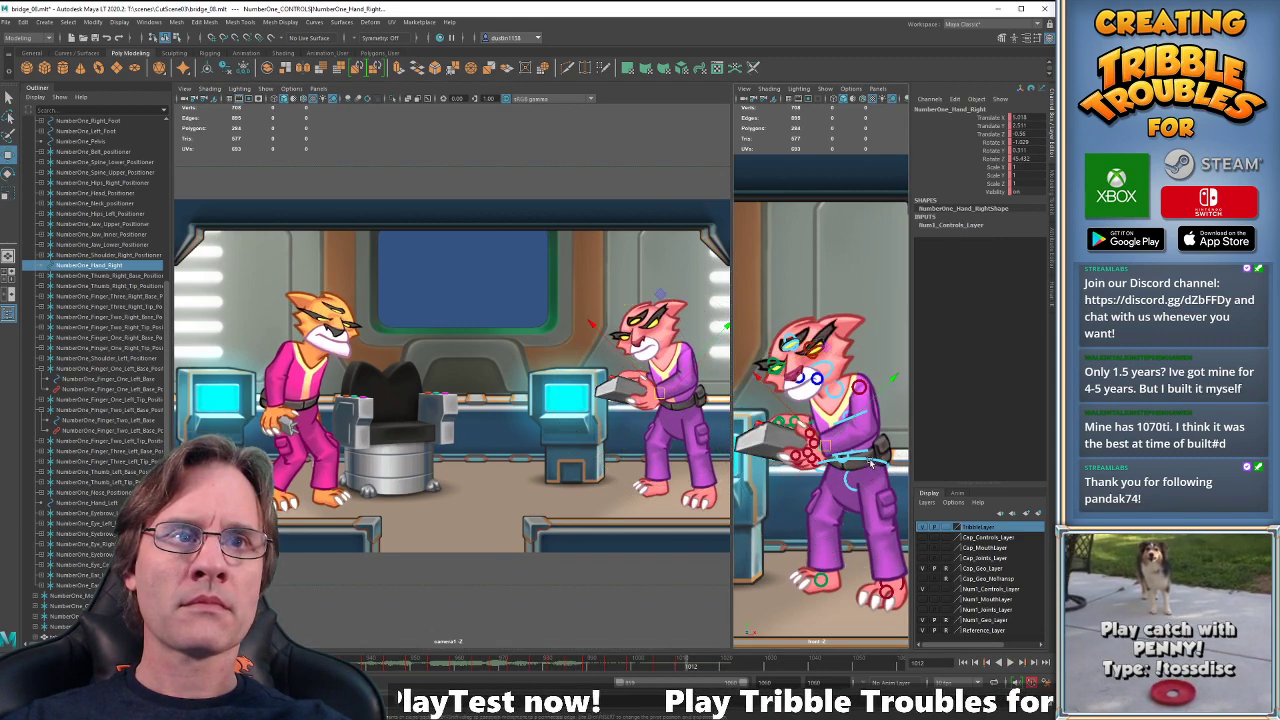
pyautogui.click(882, 487)
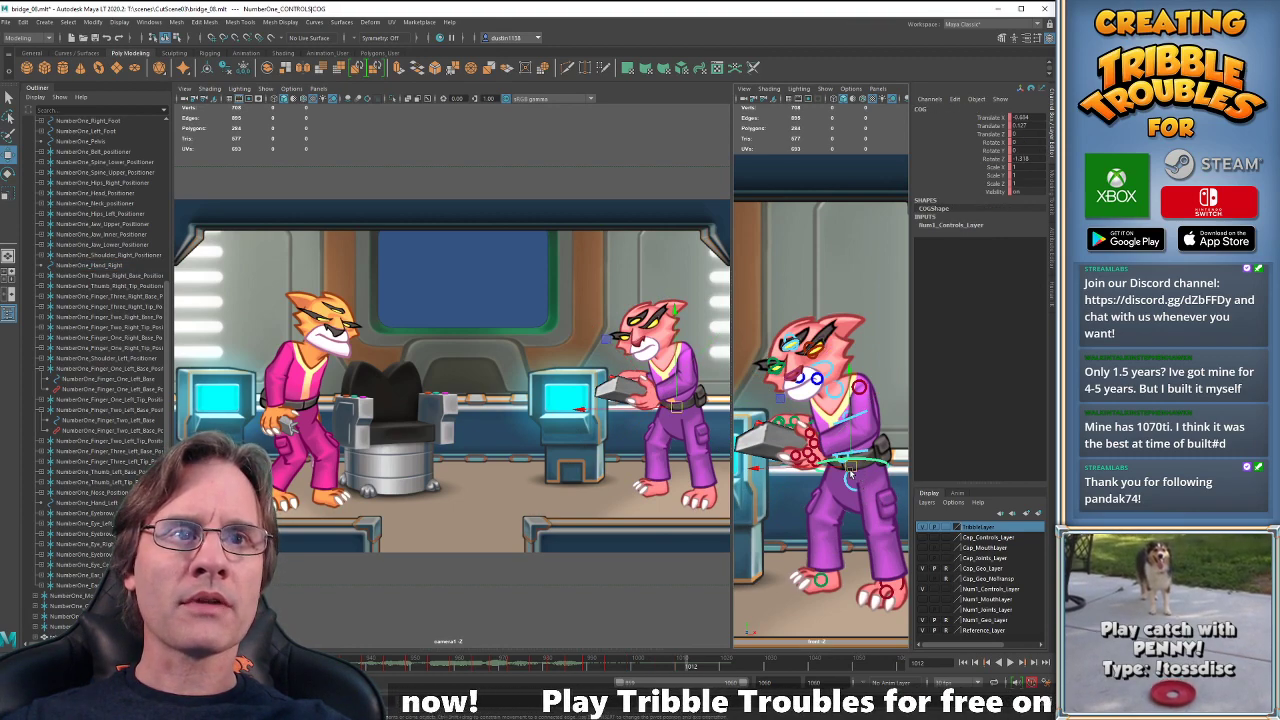
pyautogui.click(821, 452)
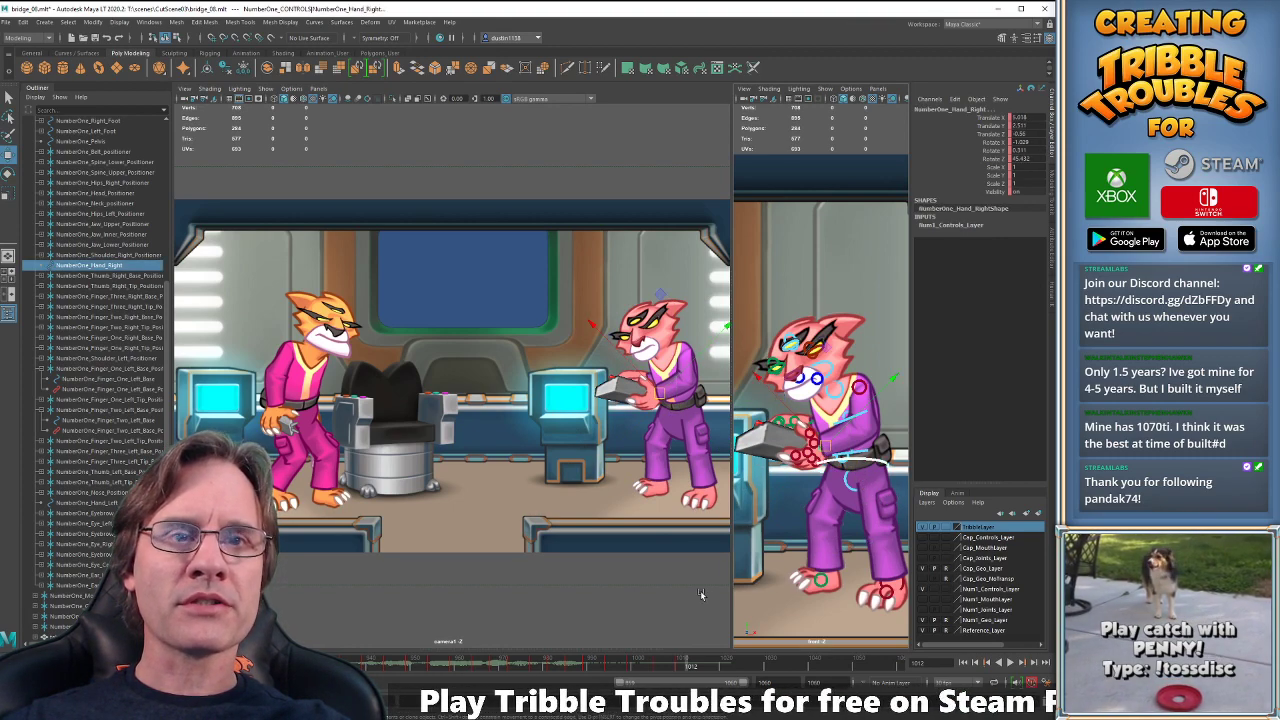
pyautogui.hotkey('alt', 'v')
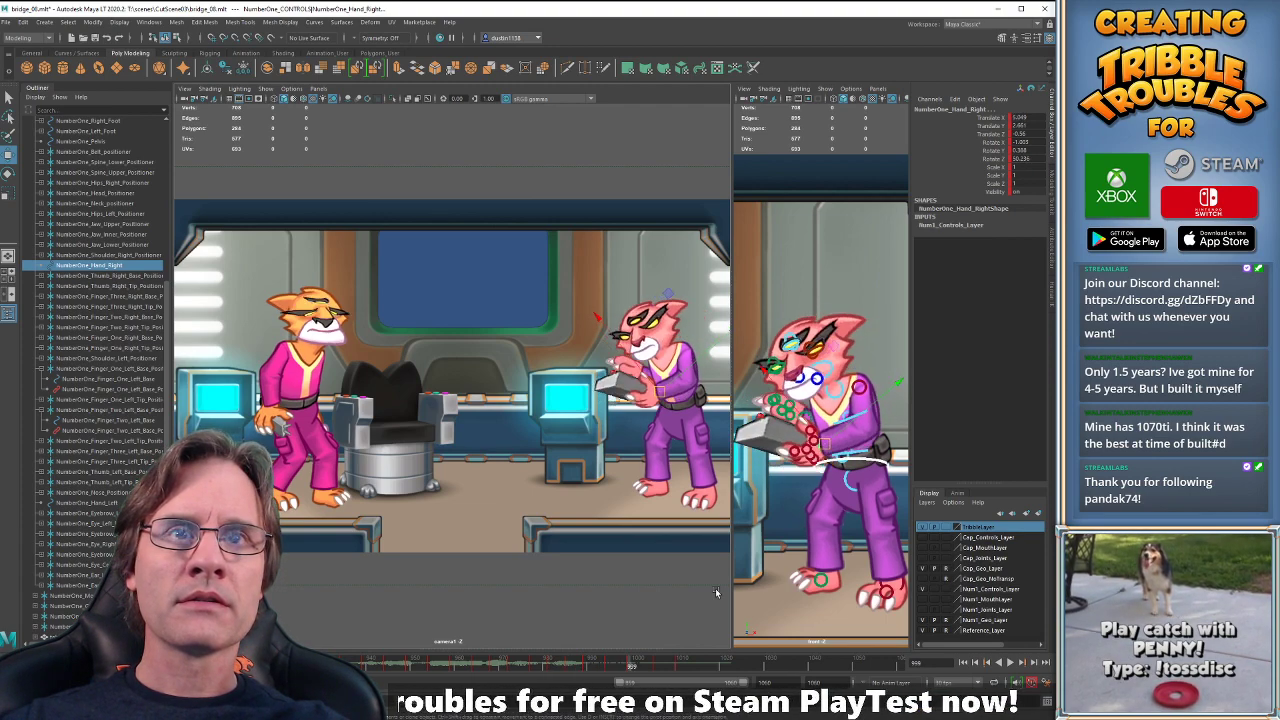
pyautogui.hotkey('alt', 'v')
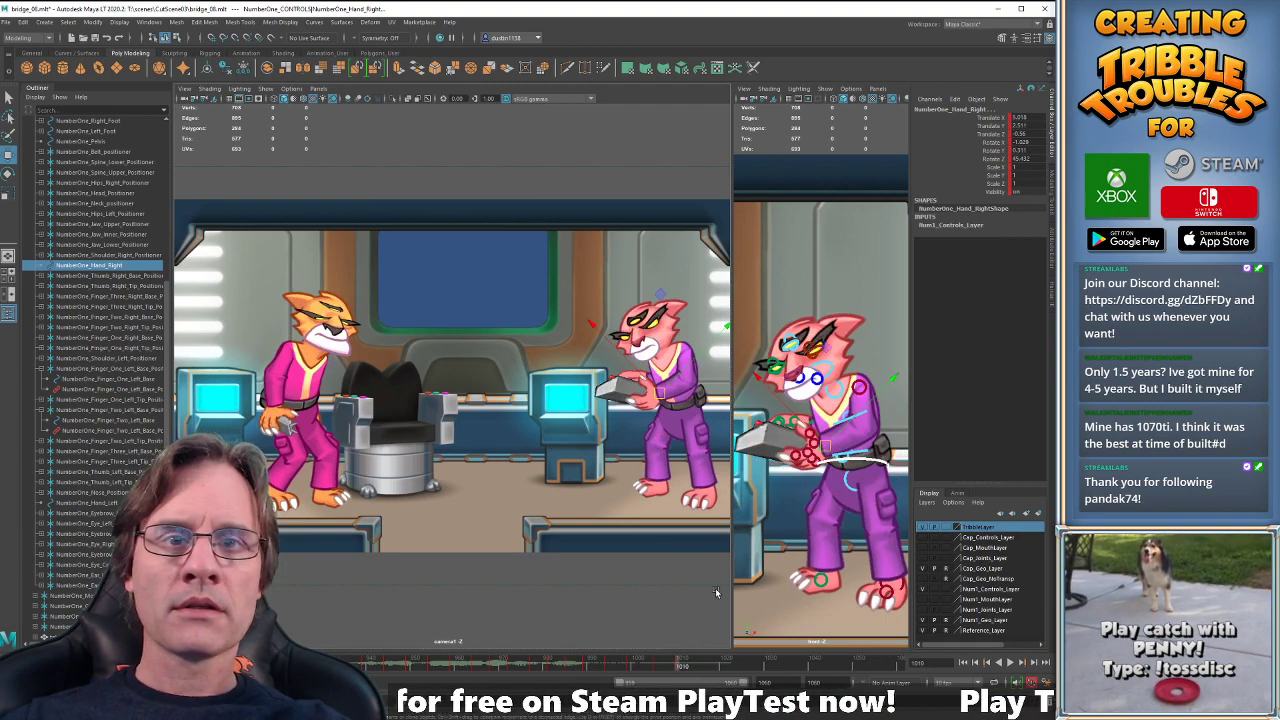
# - Select the COG control and compare its body poses back and forth between the keys at frames 989 and 994
pyautogui.click(859, 466)
pyautogui.press(',')
pyautogui.press(',')
pyautogui.press(',')
pyautogui.press(',')
pyautogui.press(',')
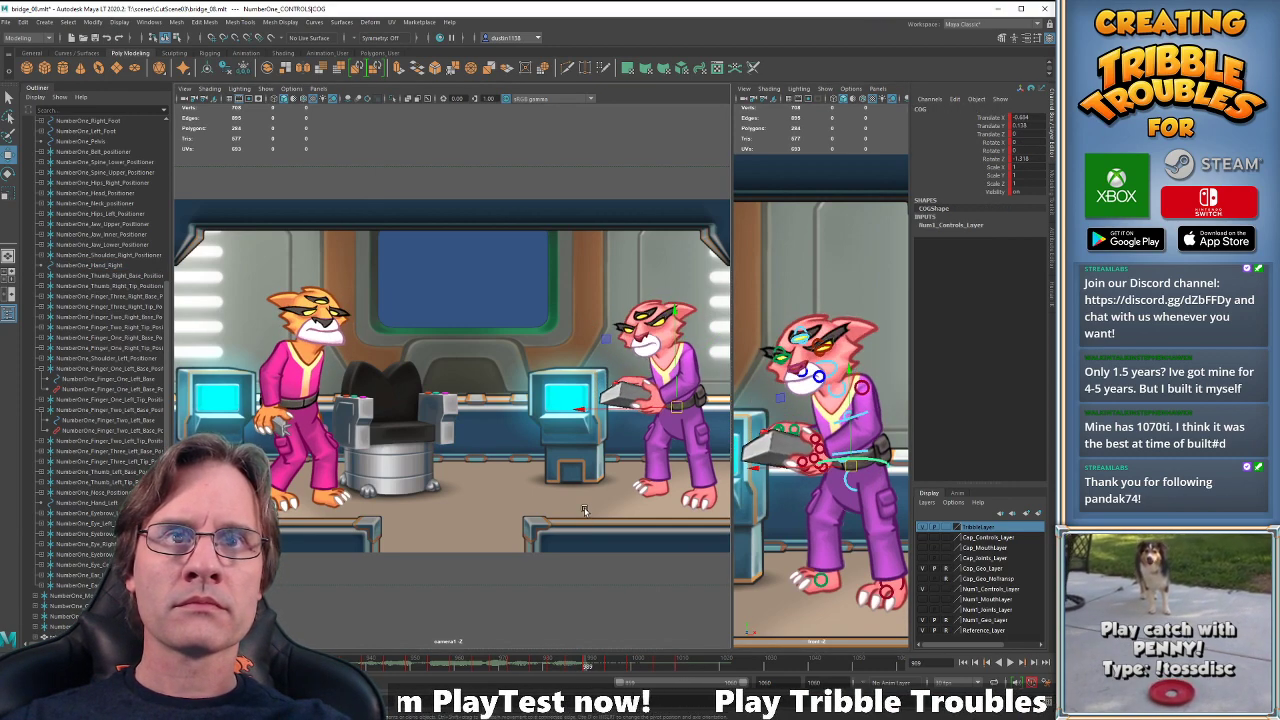
pyautogui.press('.')
pyautogui.press('.')
pyautogui.press('.')
pyautogui.press('.')
pyautogui.press('.')
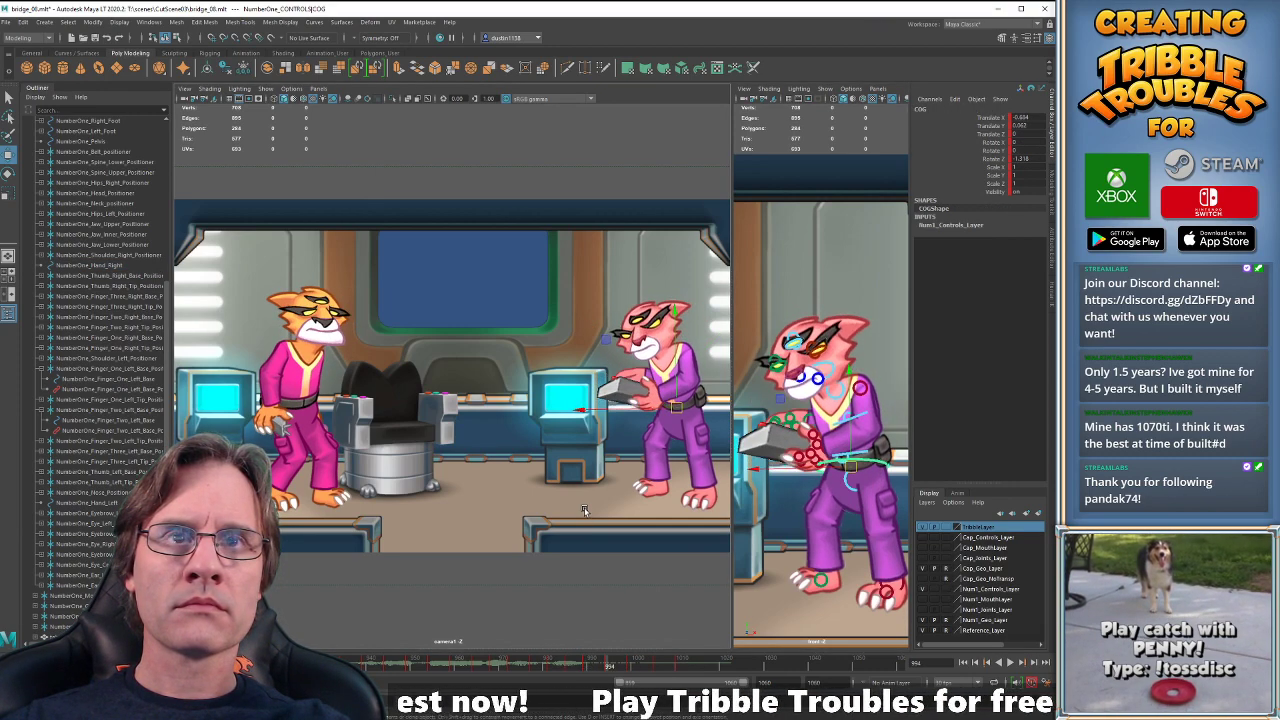
pyautogui.press(',')
pyautogui.press(',')
pyautogui.press(',')
pyautogui.press(',')
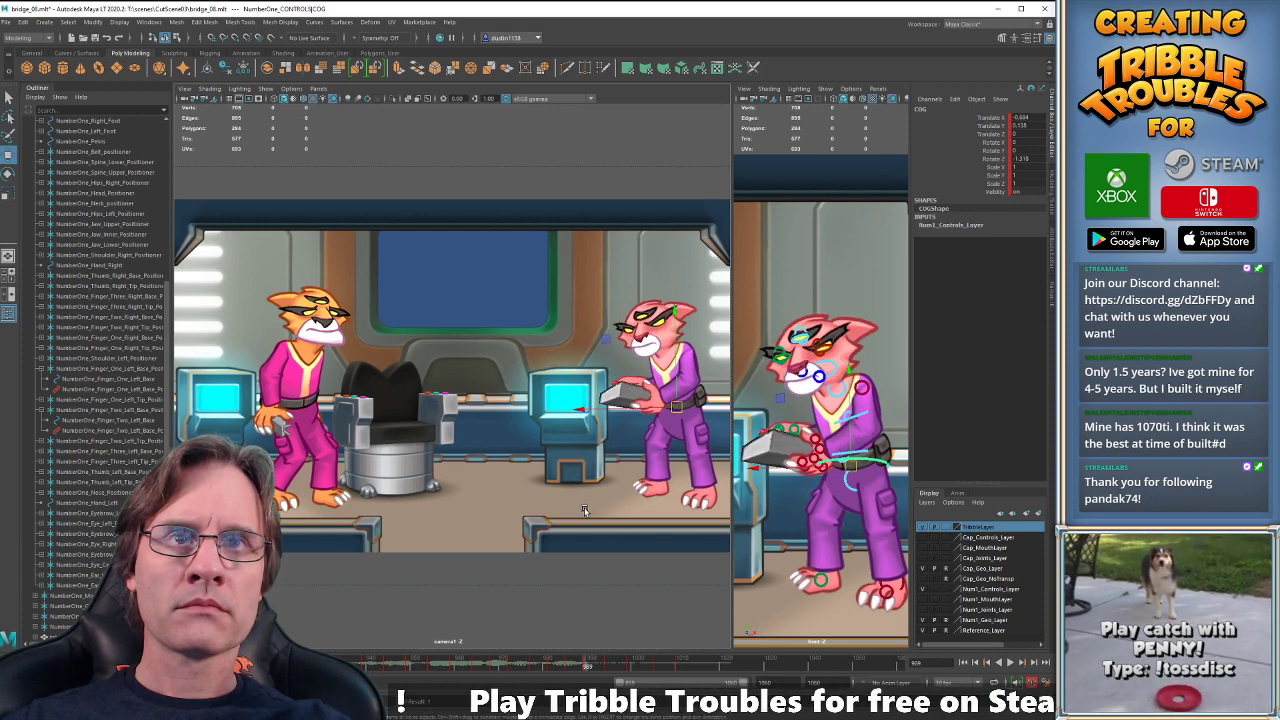
pyautogui.press('.')
pyautogui.press('.')
pyautogui.press('.')
pyautogui.press('.')
pyautogui.press('.')
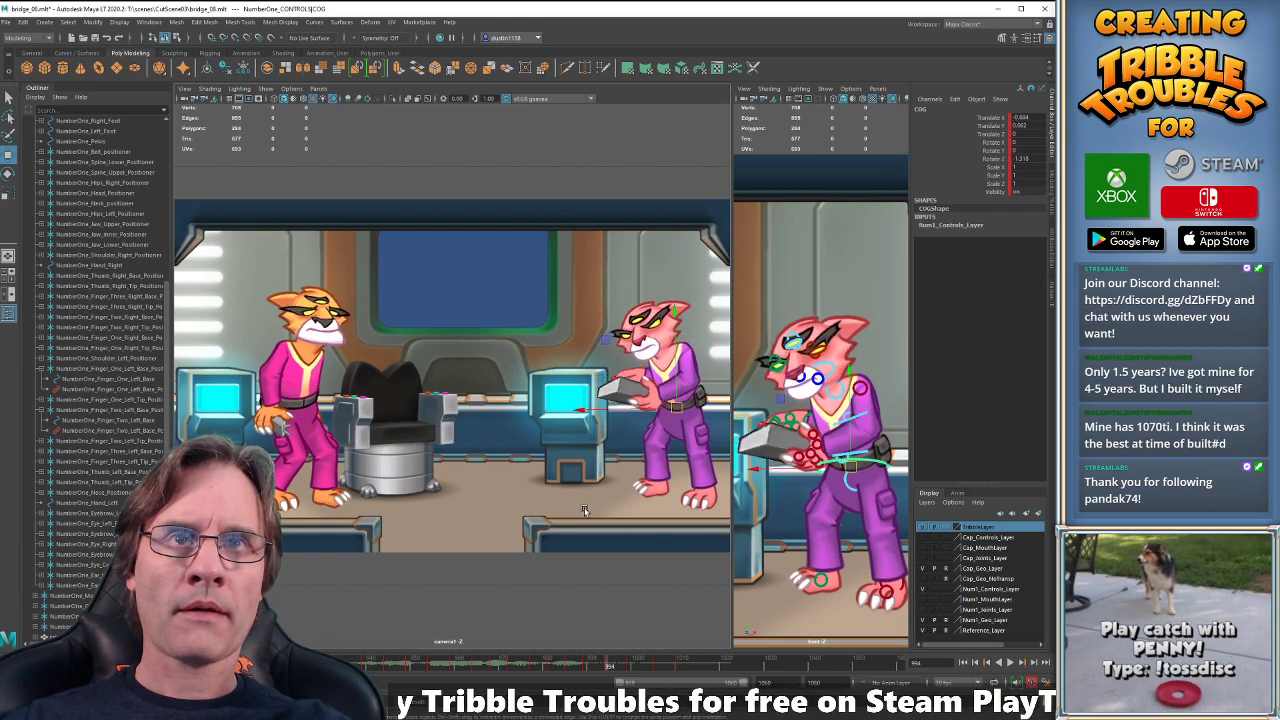
# - Compare the COG keys at frames 1005 and 1010 and raise its Translate Y to about 0.19 at frame 1010
pyautogui.press('.')
pyautogui.press('.')
pyautogui.press('.')
pyautogui.press('.')
pyautogui.press('.')
pyautogui.press('.')
pyautogui.press('.')
pyautogui.press('.')
pyautogui.press('.')
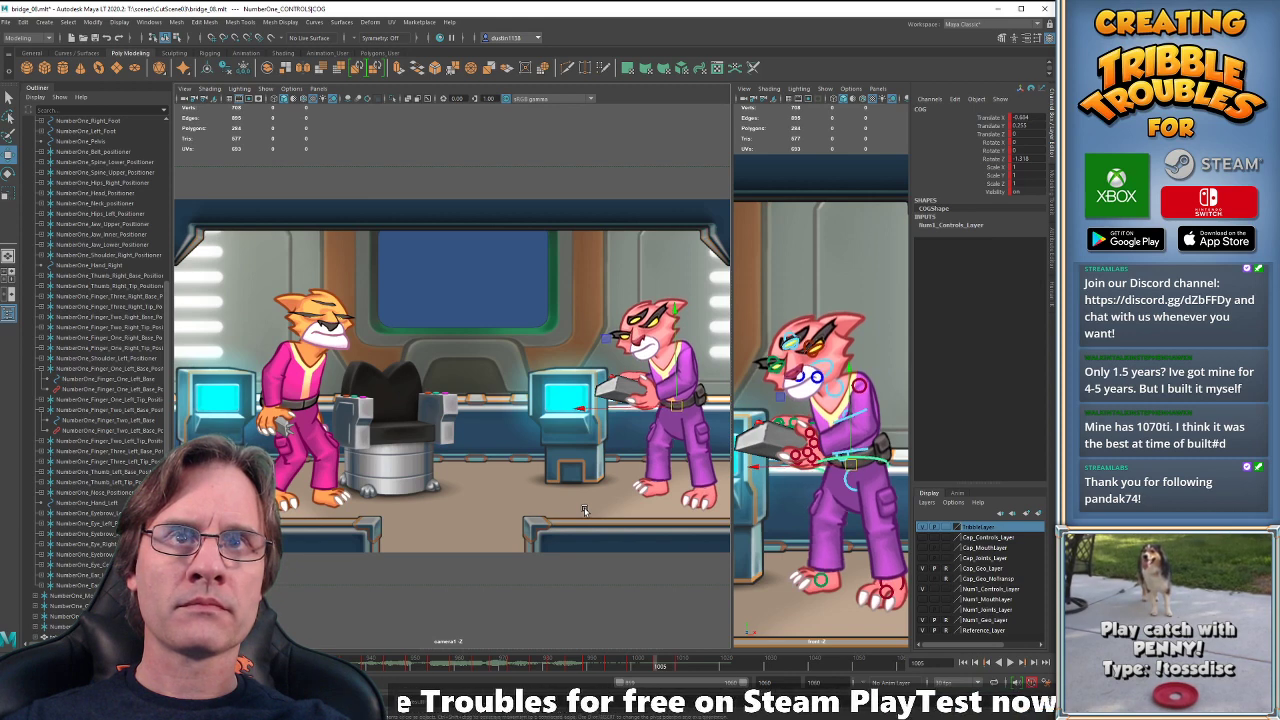
pyautogui.press('.')
pyautogui.press('.')
pyautogui.press('.')
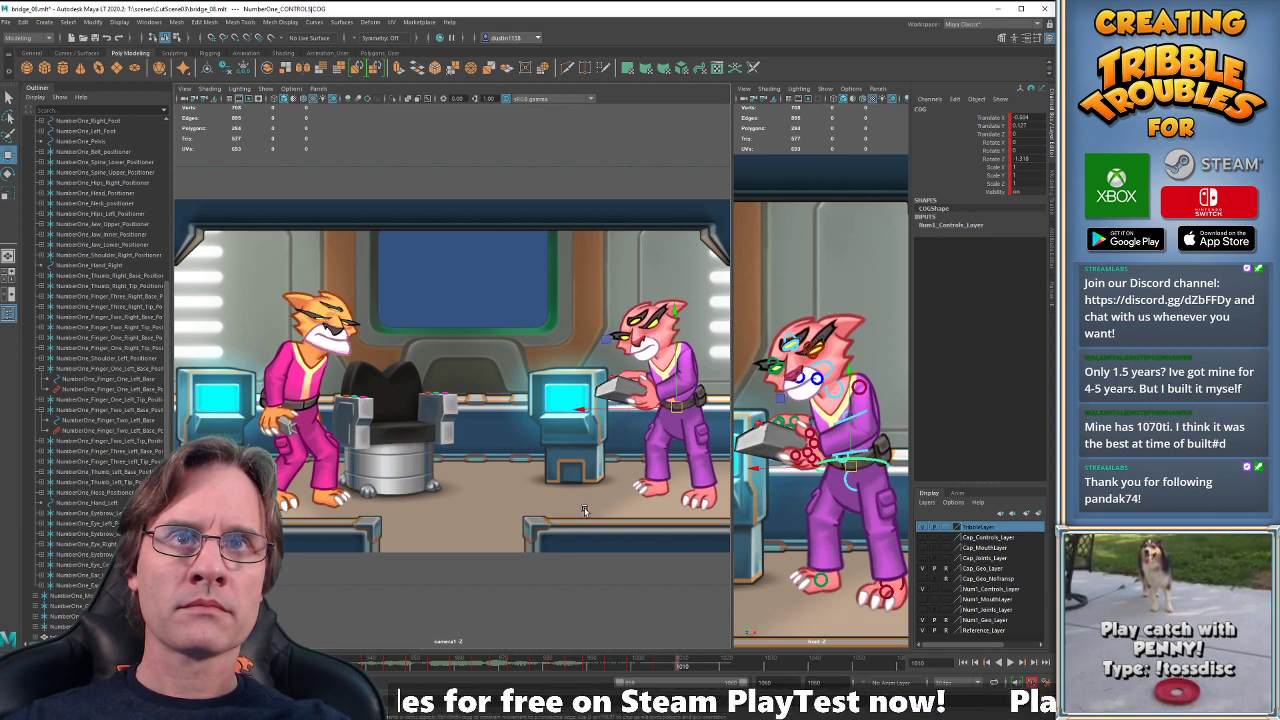
pyautogui.press(',')
pyautogui.press('.')
pyautogui.press(',')
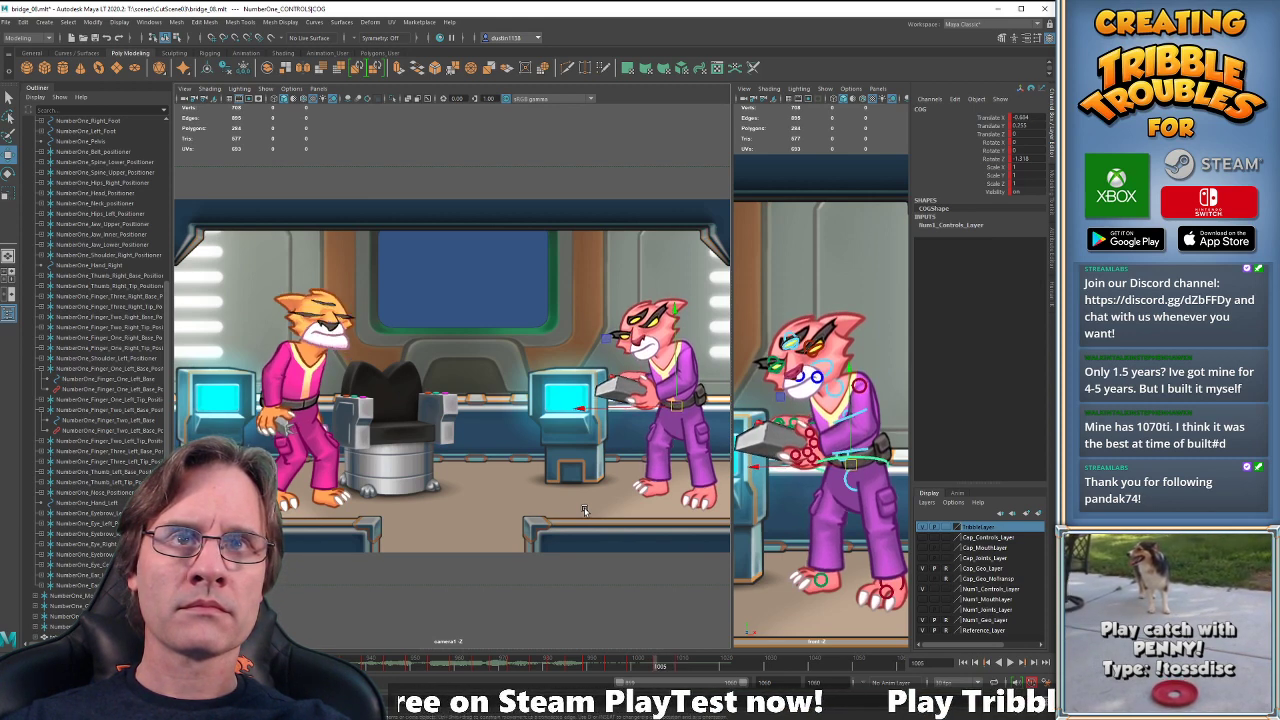
pyautogui.press('.')
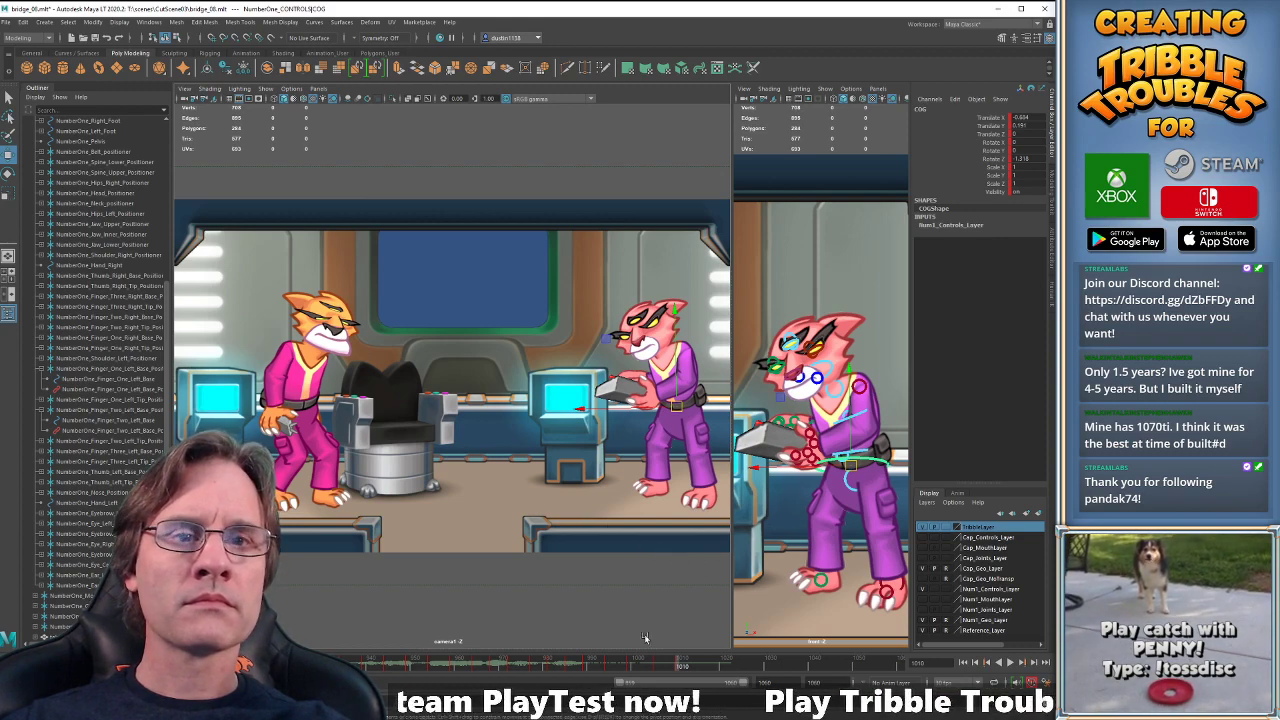
# - Review the settle in playback and lower the COG's Translate Y to about 0.15 at frame 1010
pyautogui.hotkey('alt', 'v')
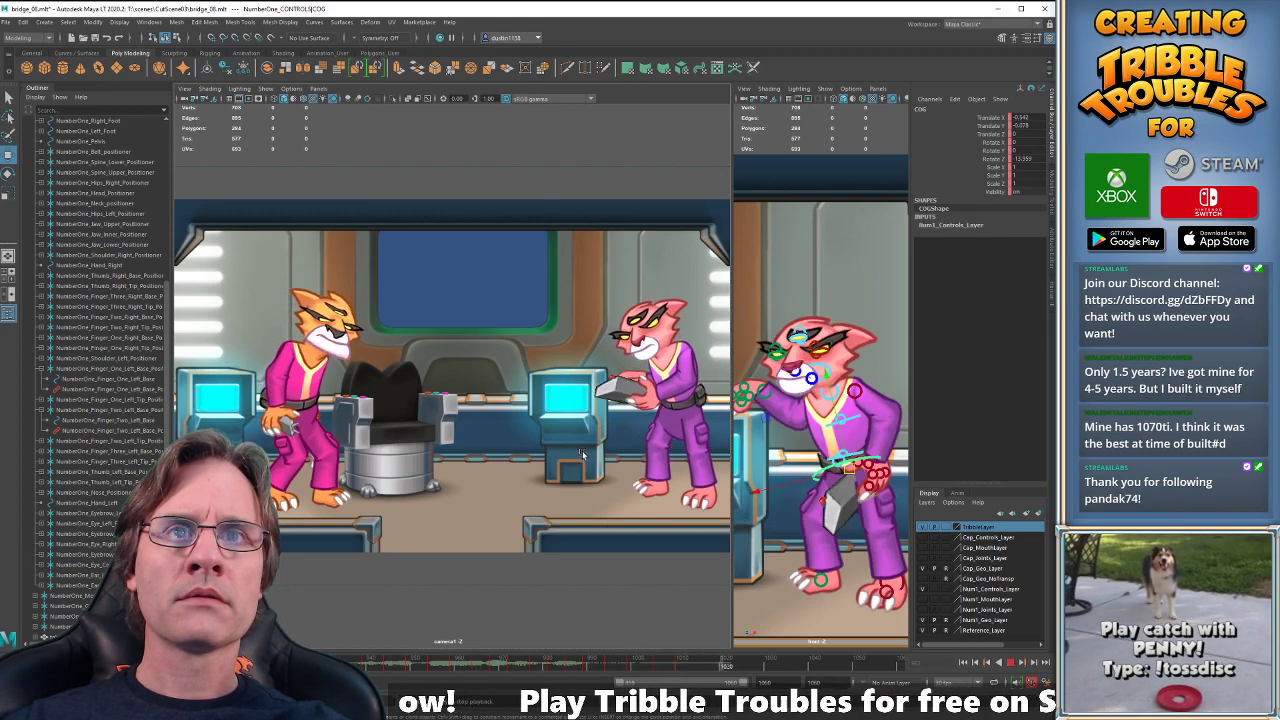
pyautogui.hotkey('alt', 'v')
pyautogui.click(583, 659)
pyautogui.hotkey('alt', 'v')
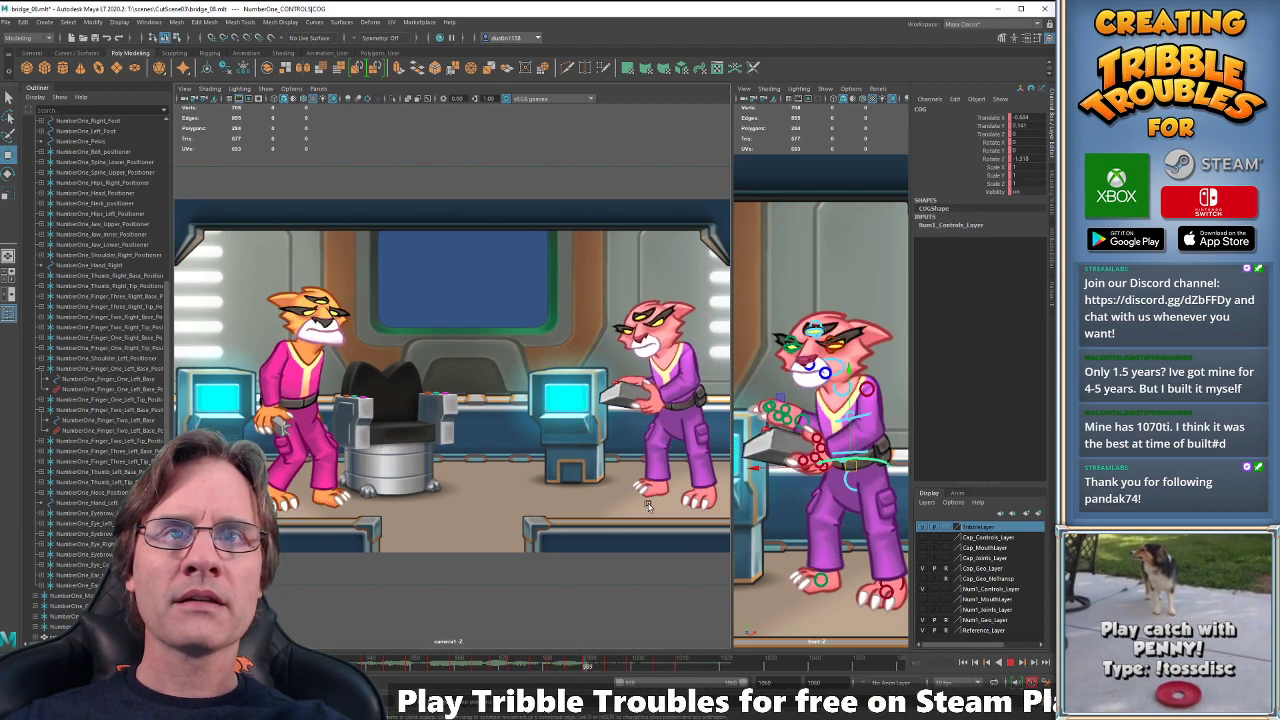
pyautogui.hotkey('alt', 'v')
pyautogui.hotkey('alt', 'v')
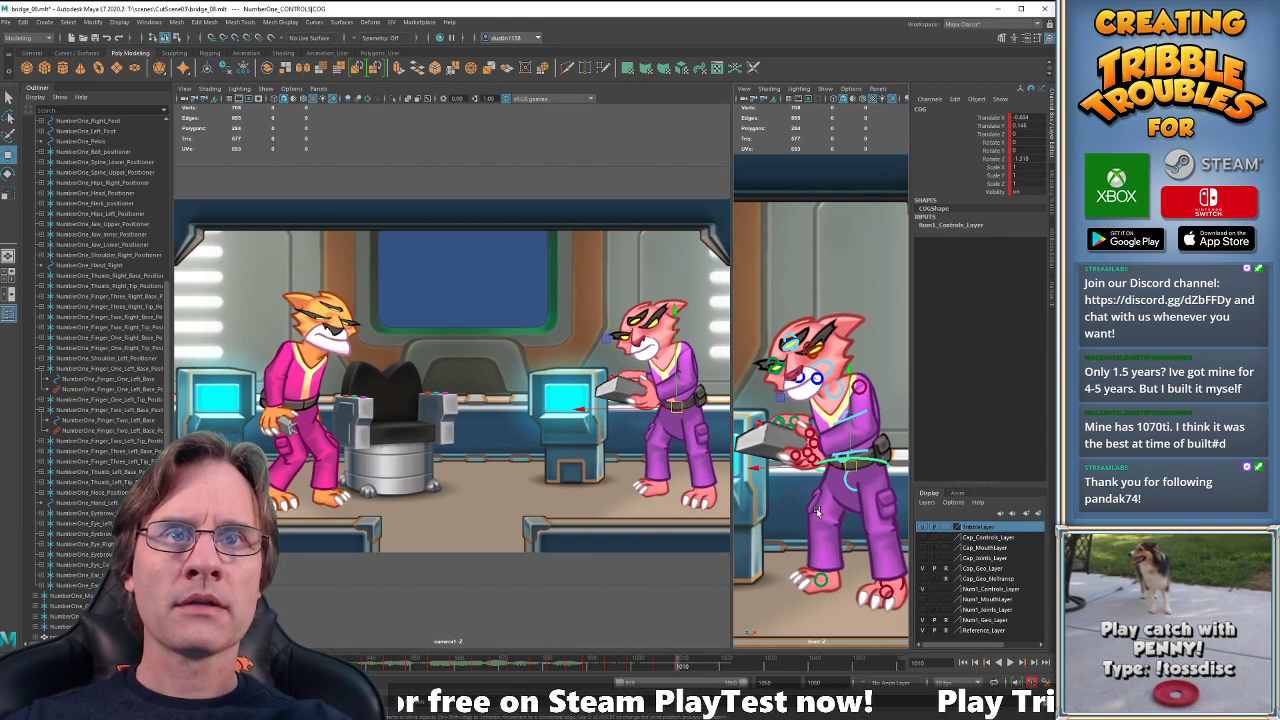
# - Rotate the COG to about -2.7 in Z at frame 1010 and play back the body movement
pyautogui.press('e')
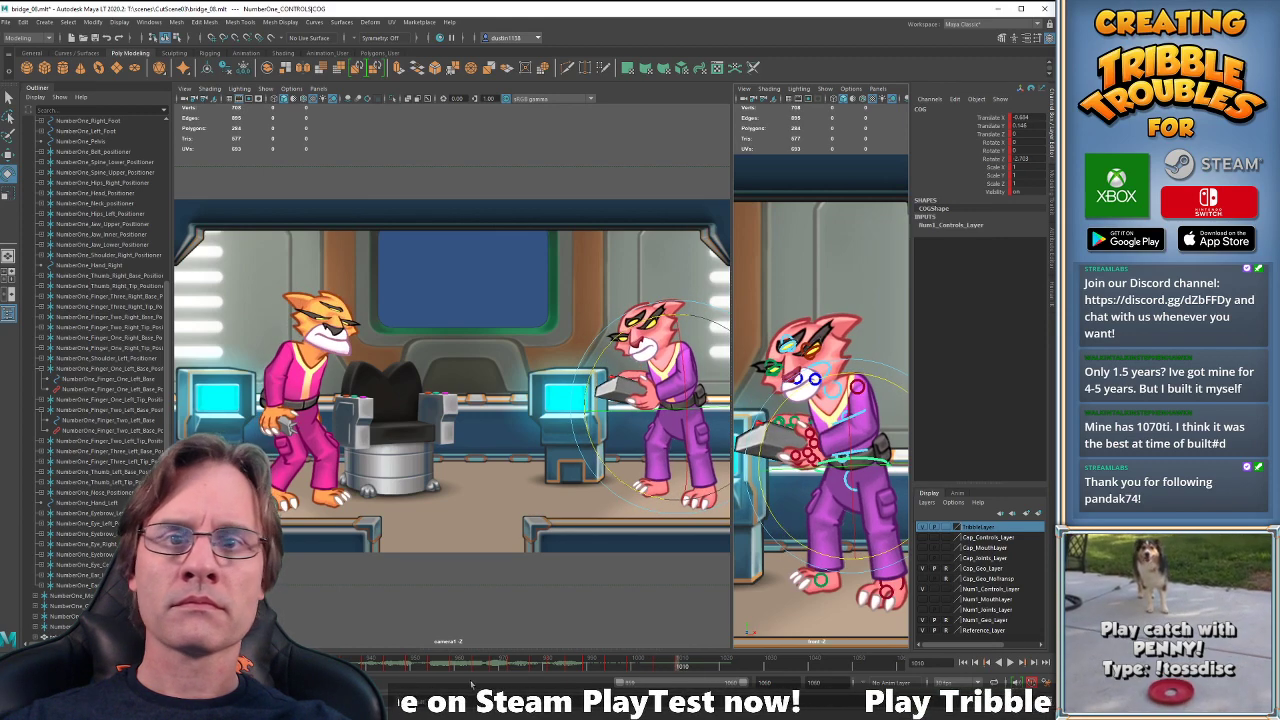
pyautogui.hotkey('alt', 'v')
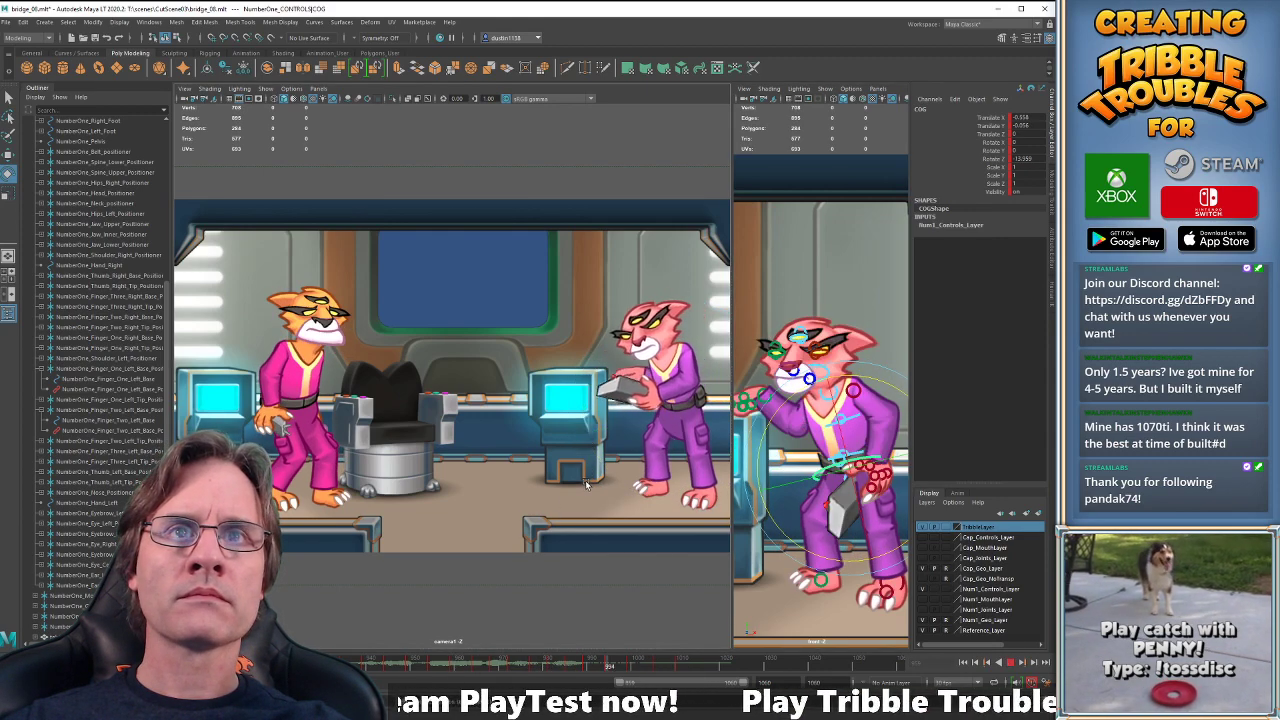
pyautogui.hotkey('alt', 'v')
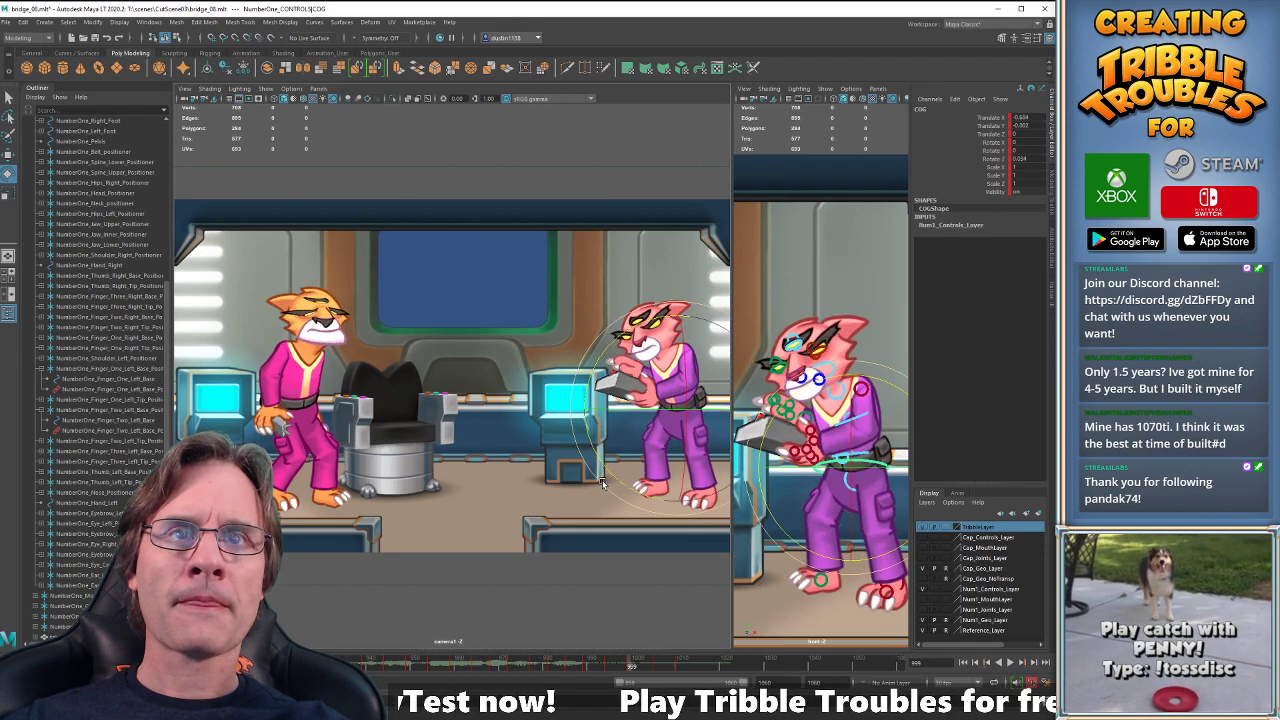
# - Select the upper and lower spine controls and rotate them slightly at frame 1010, bringing the lower spine's Rotate Z to about -5.75
pyautogui.press('.')
pyautogui.press('w')
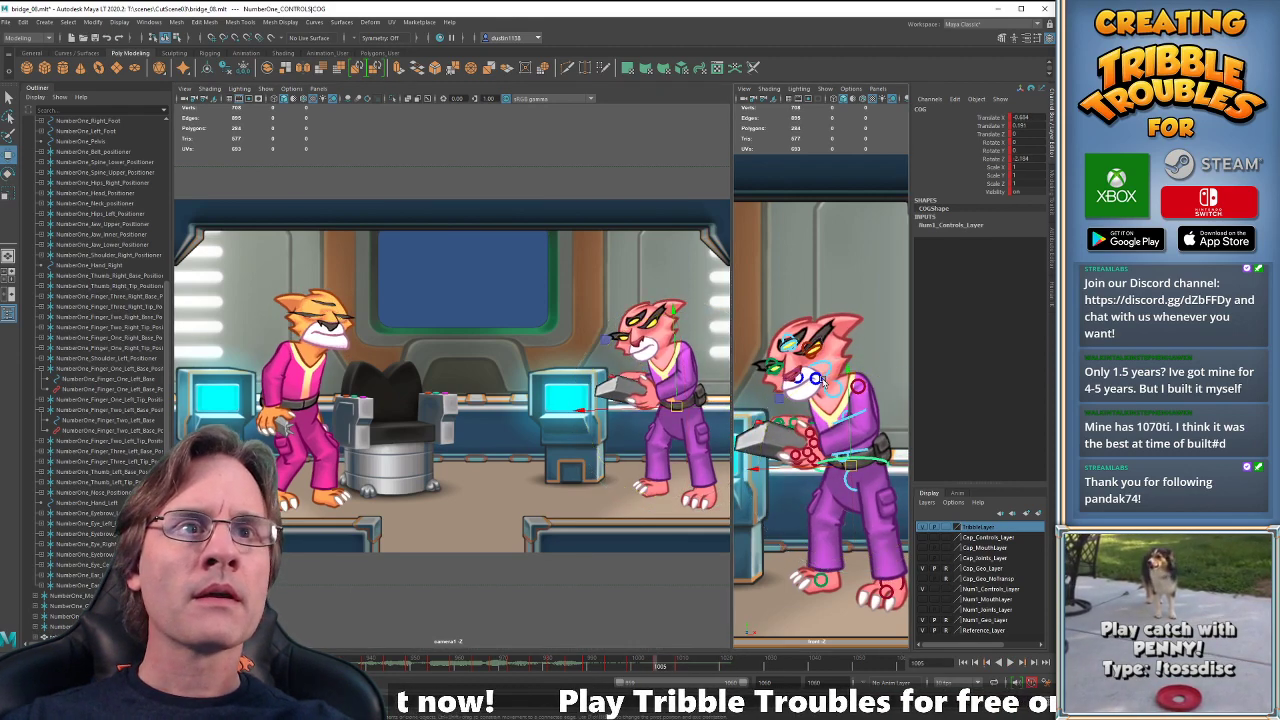
pyautogui.click(865, 432)
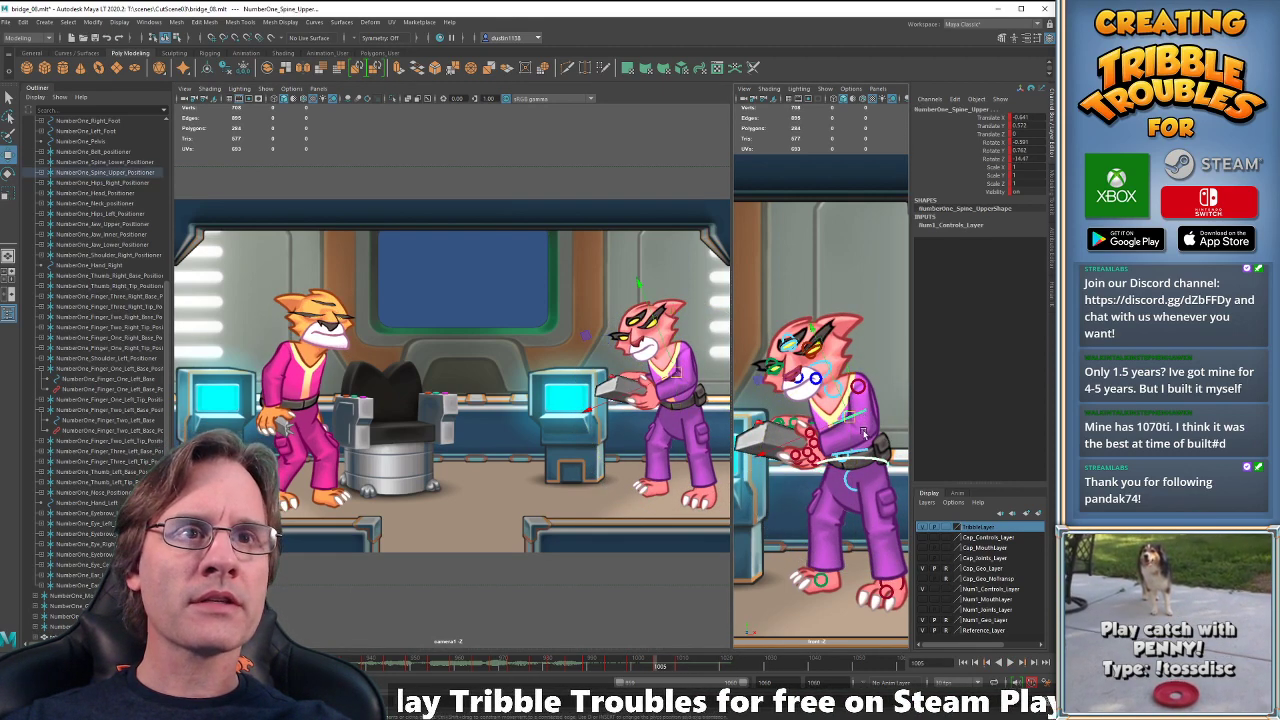
pyautogui.click(858, 452)
pyautogui.press('k')
pyautogui.moveTo(796, 508); pyautogui.dragTo(757, 531)
pyautogui.hotkey('alt', 'v')
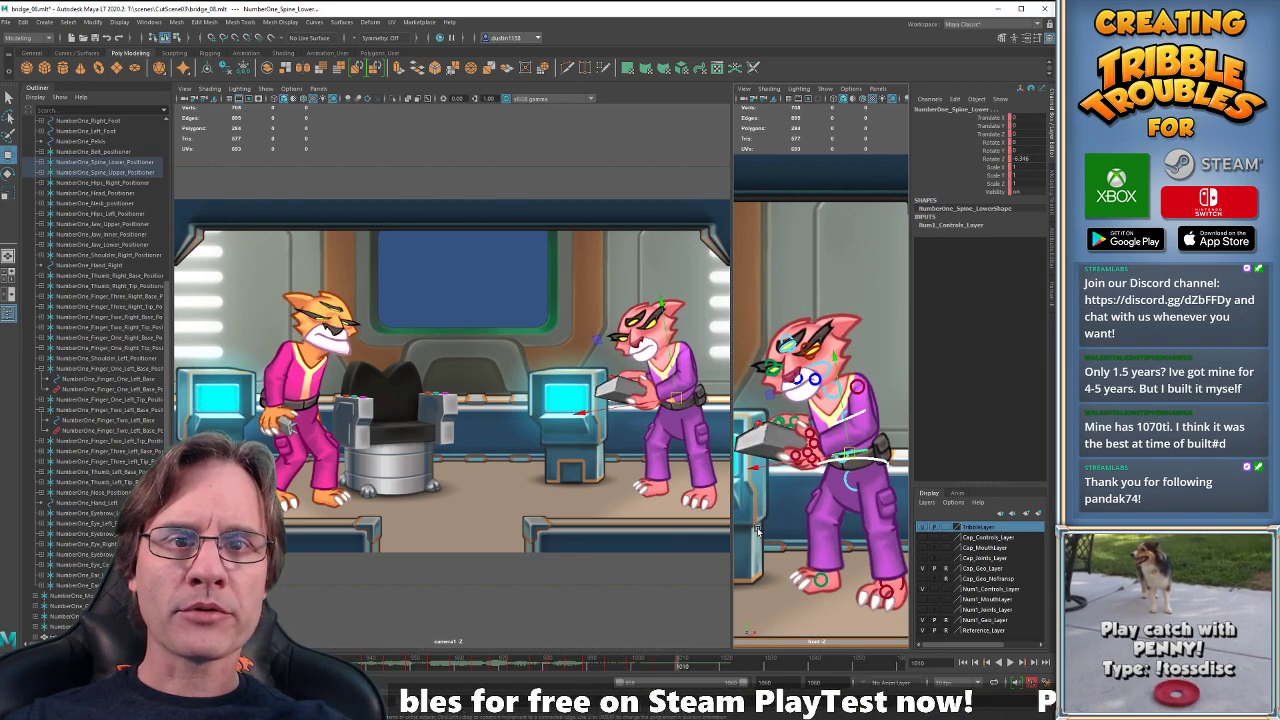
pyautogui.press('e')
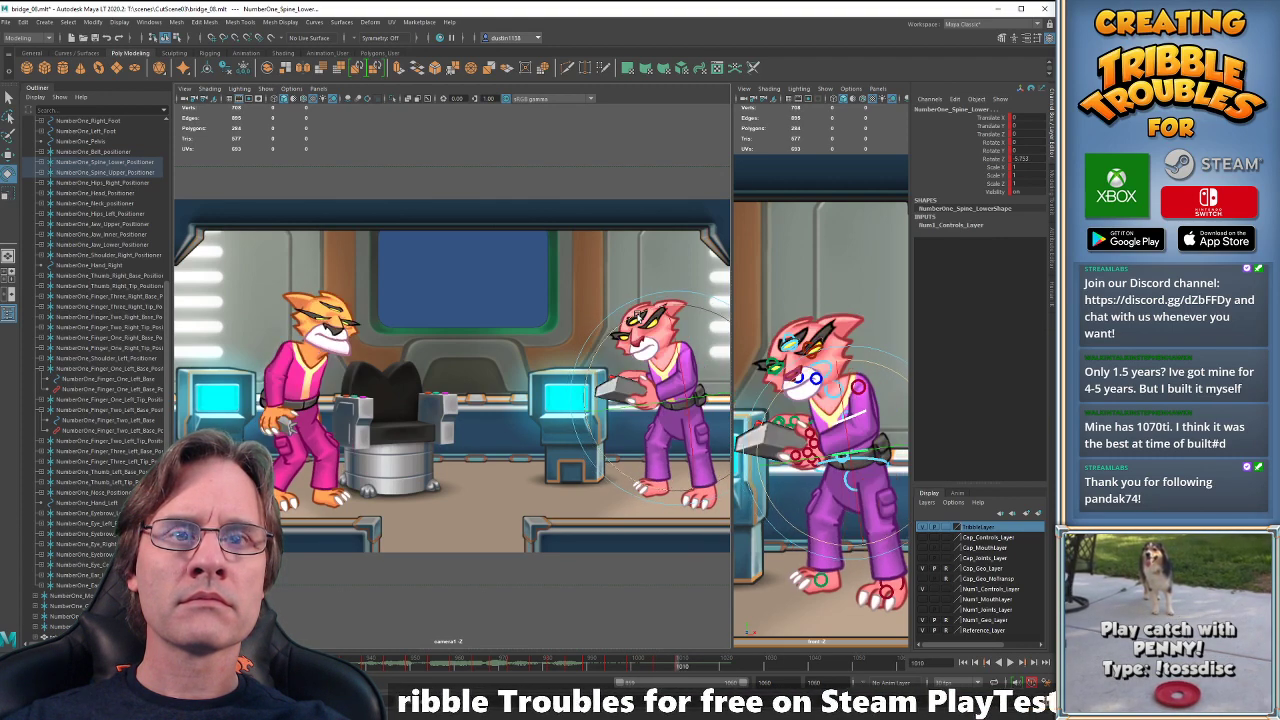
# - Select NumberOne's body, head and hand controls together and play back the shot to review the settled pose
pyautogui.click(881, 498)
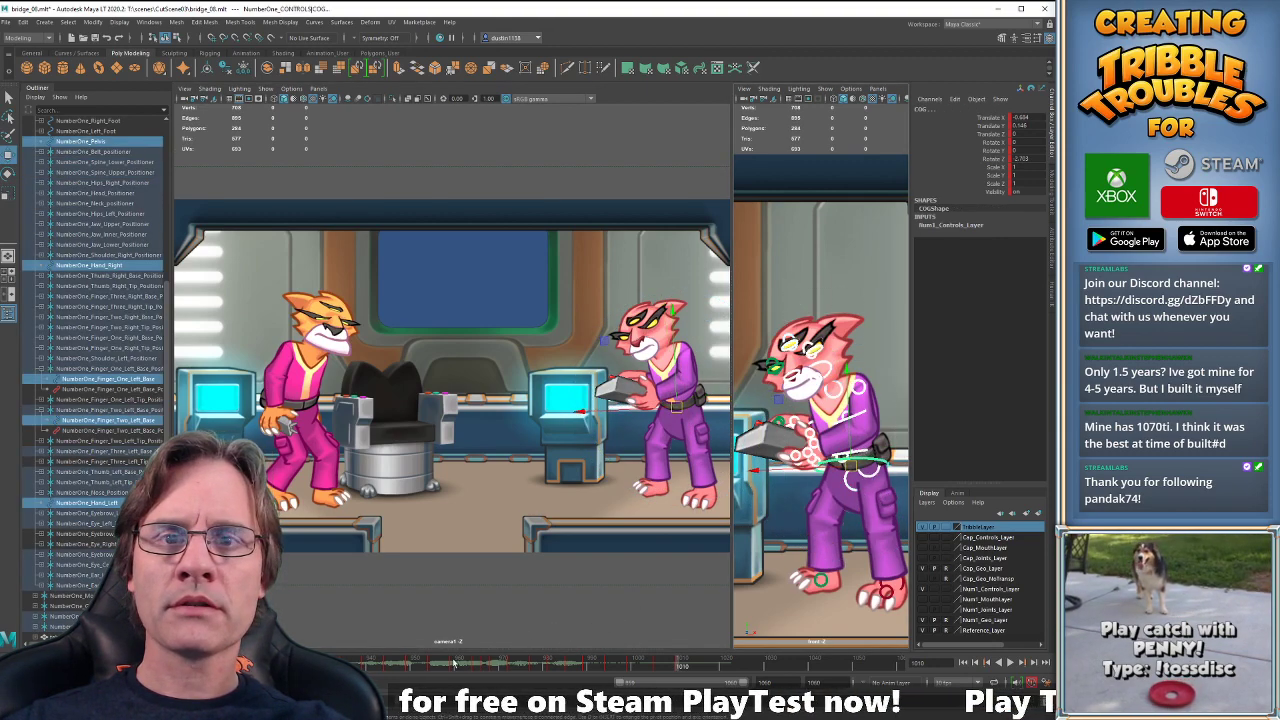
pyautogui.hotkey('alt', 'v')
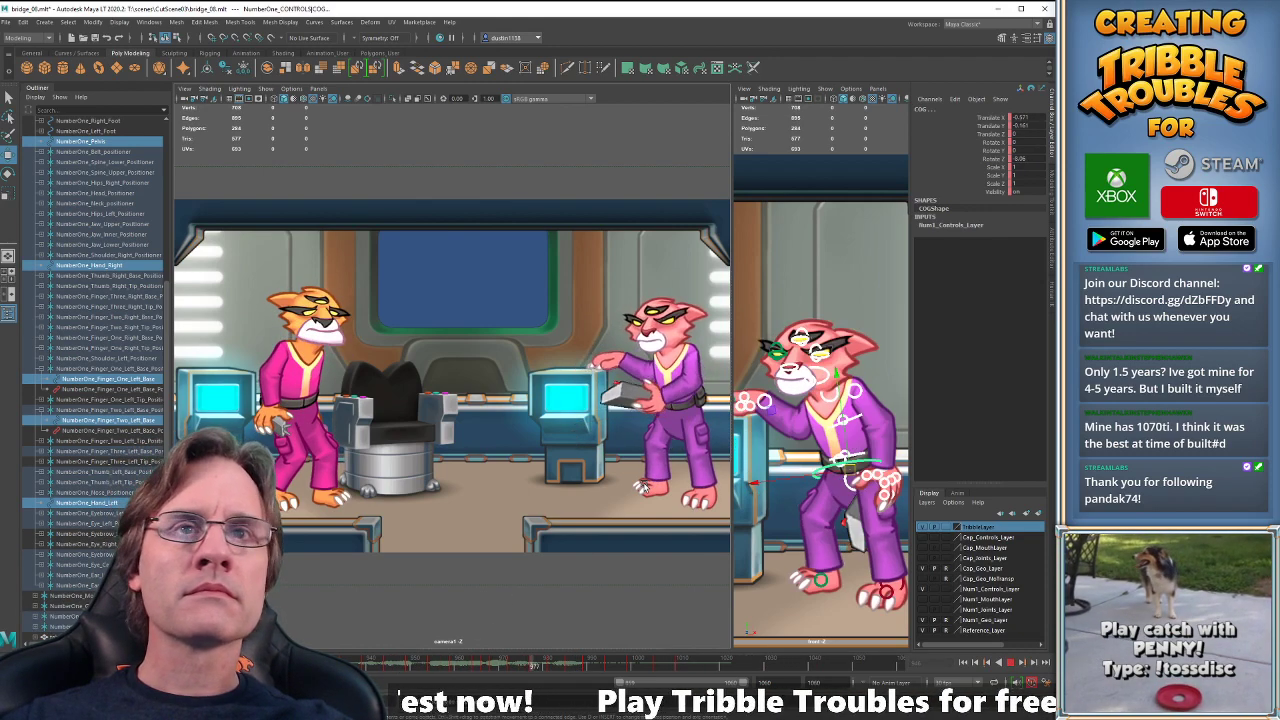
pyautogui.press('Escape')
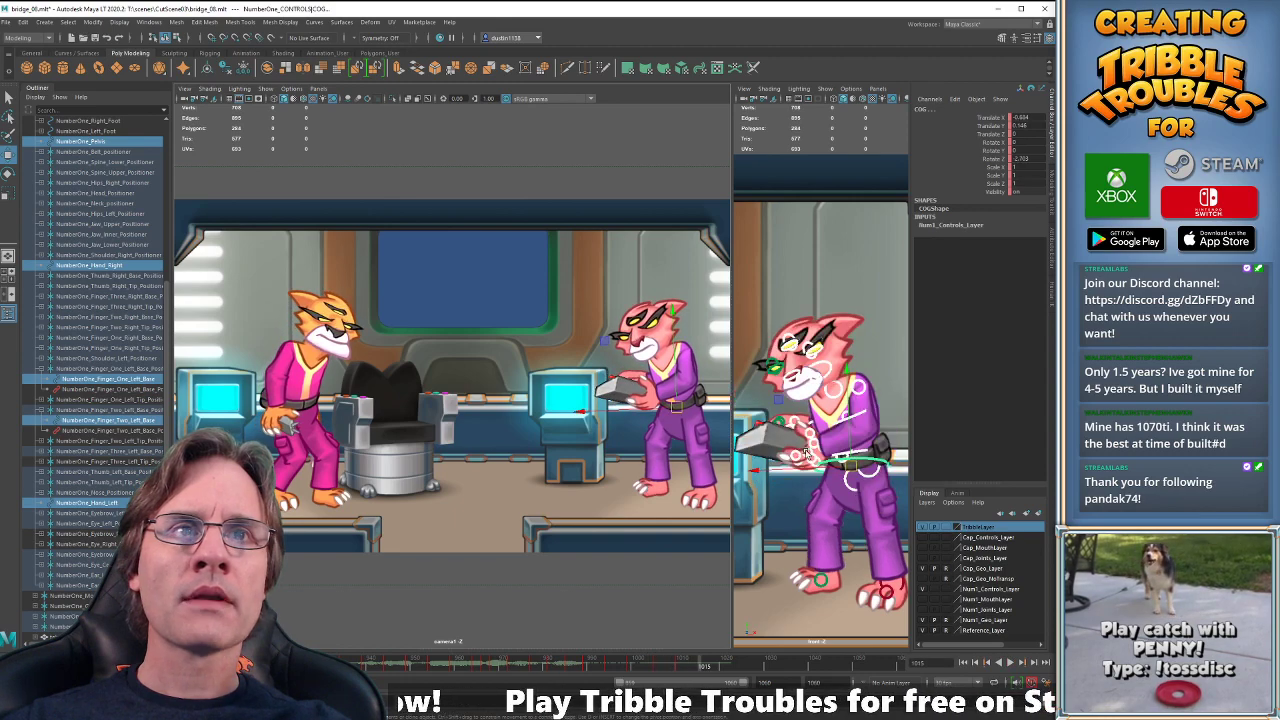
# - Select the head, neck and upper spine controls and examine their poses backward from frame 1015 through the earlier keys
pyautogui.click(835, 379)
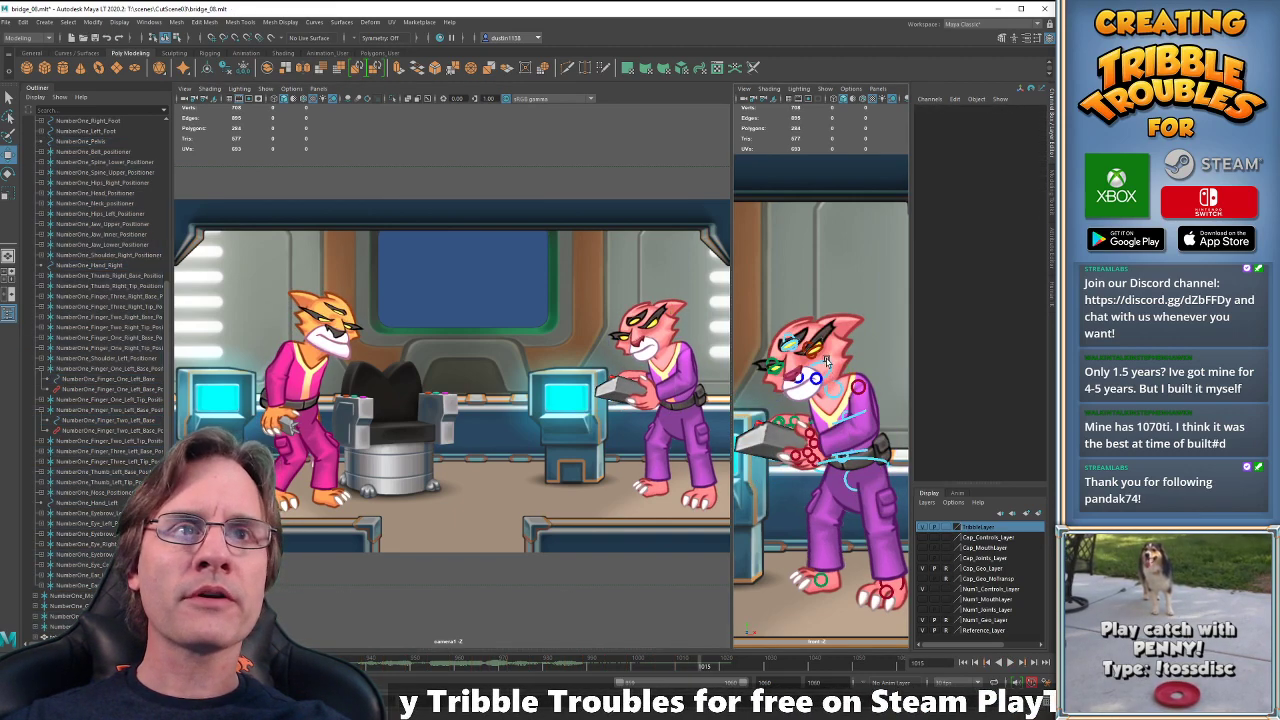
pyautogui.click(824, 366)
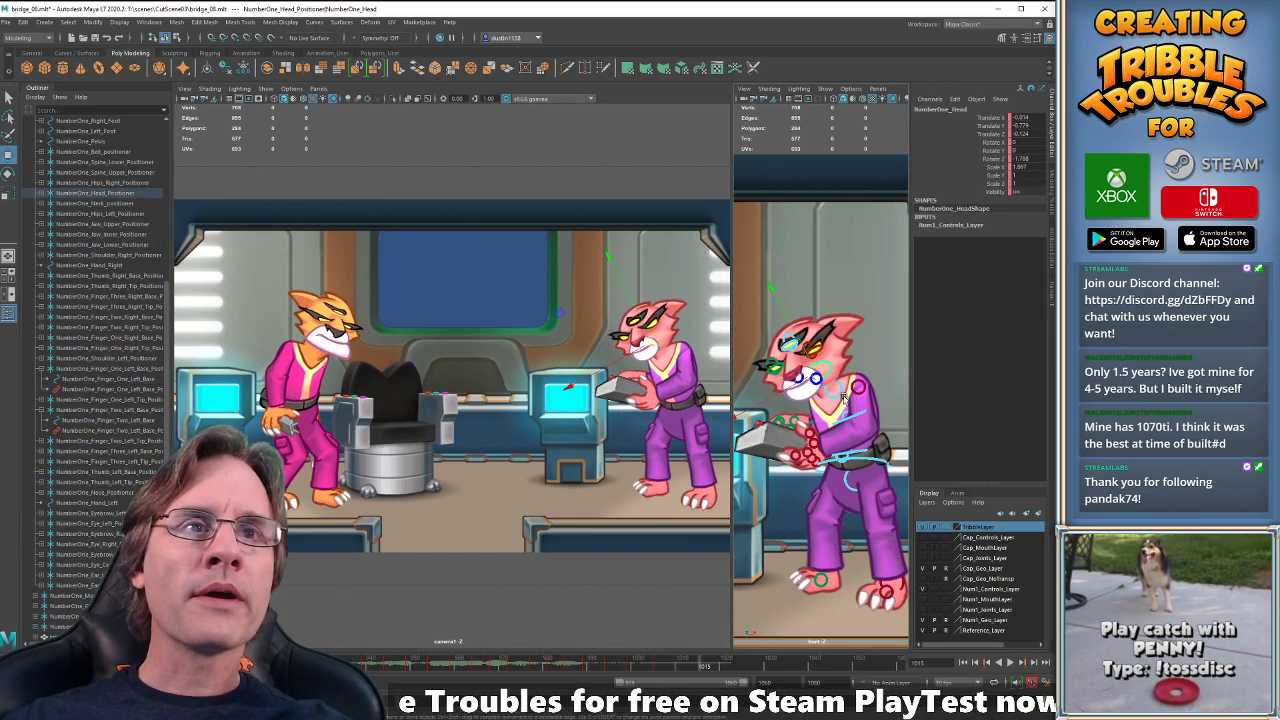
pyautogui.click(840, 396)
pyautogui.keyDown('shift'); pyautogui.click(861, 413); pyautogui.keyUp('shift')
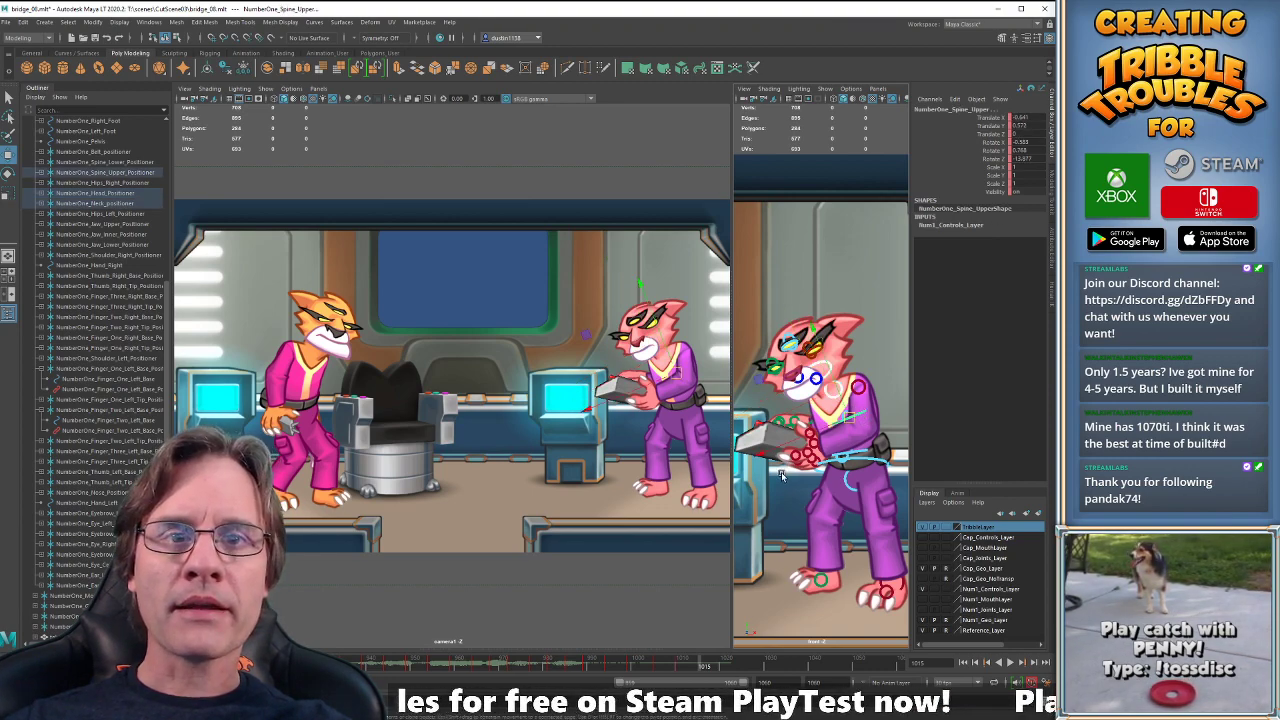
pyautogui.press(',')
pyautogui.press(',')
pyautogui.press(',')
pyautogui.press(',')
pyautogui.press(',')
pyautogui.press(',')
pyautogui.press(',')
pyautogui.press(',')
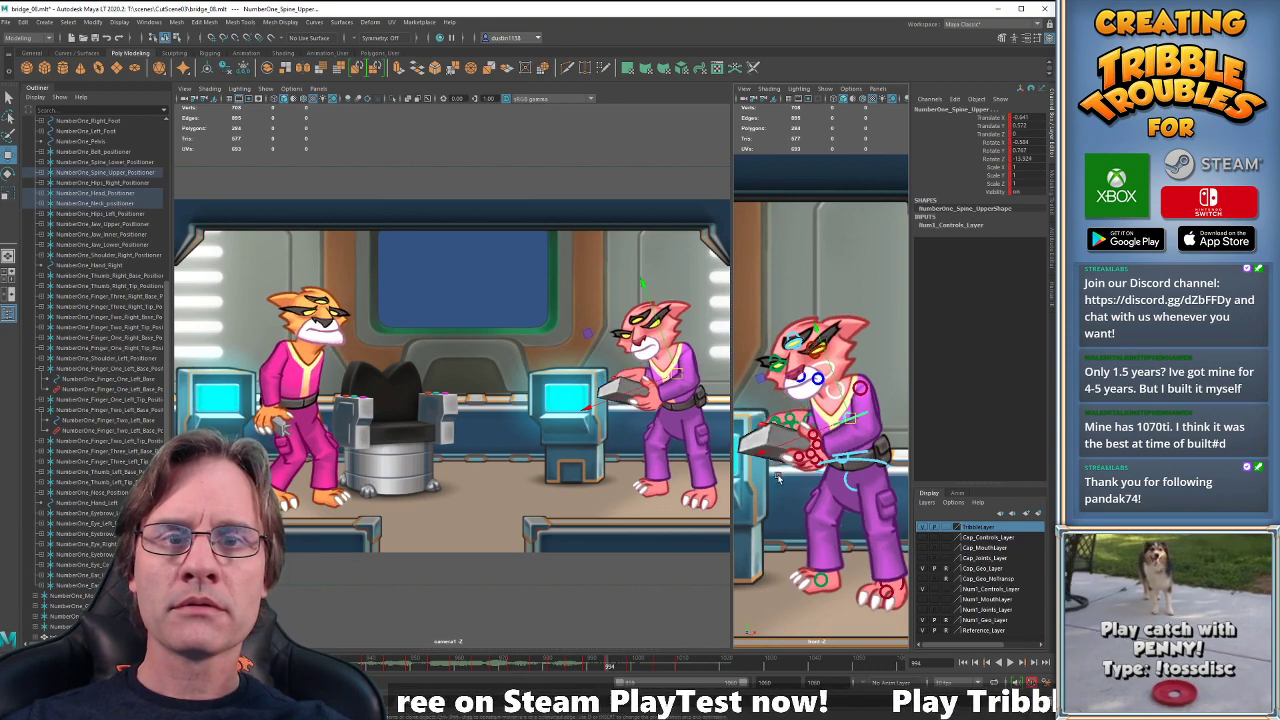
pyautogui.press(',')
pyautogui.press(',')
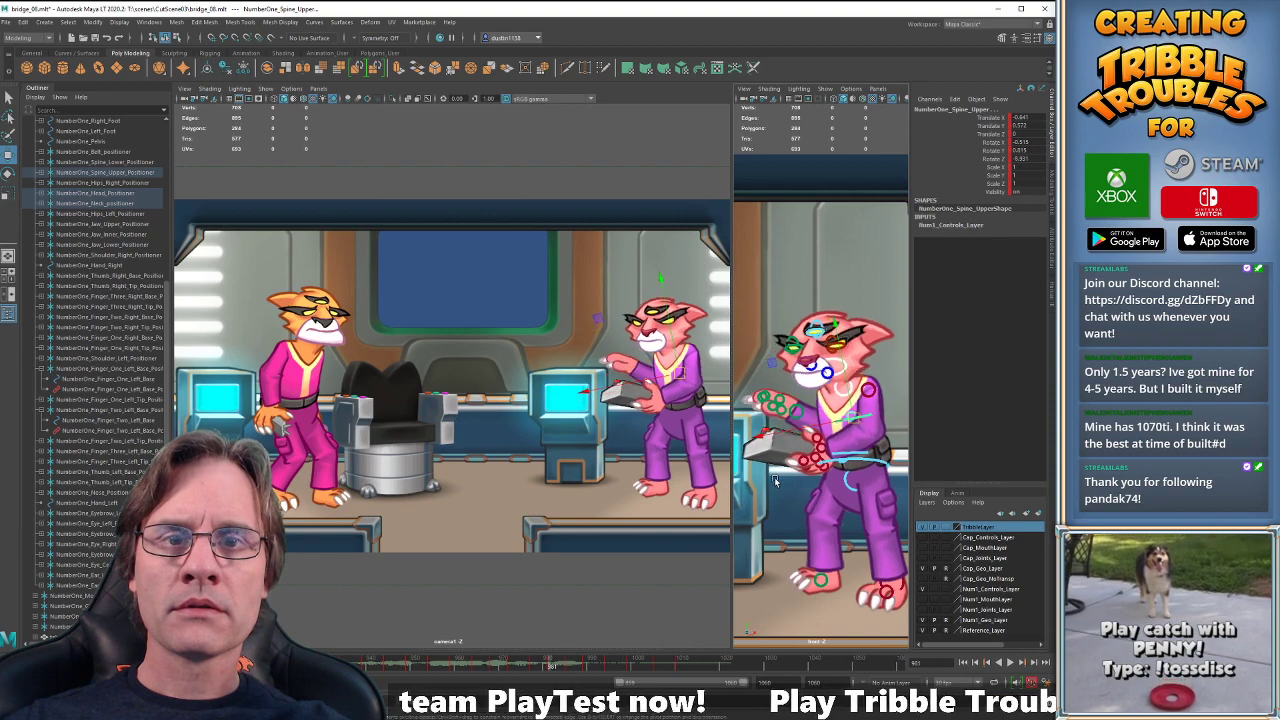
# - Select NumberOne's head control and examine its rotation key by key from frame 972 to frame 1010
pyautogui.click(865, 356)
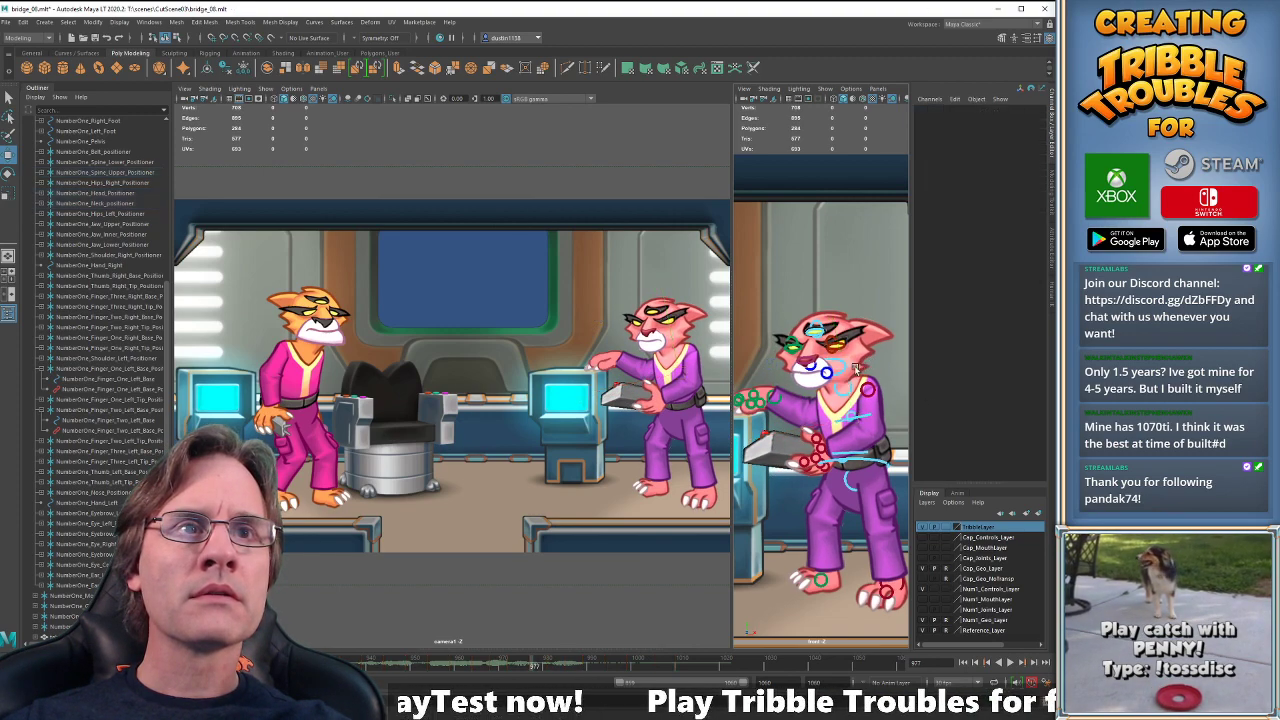
pyautogui.click(842, 364)
pyautogui.press('e')
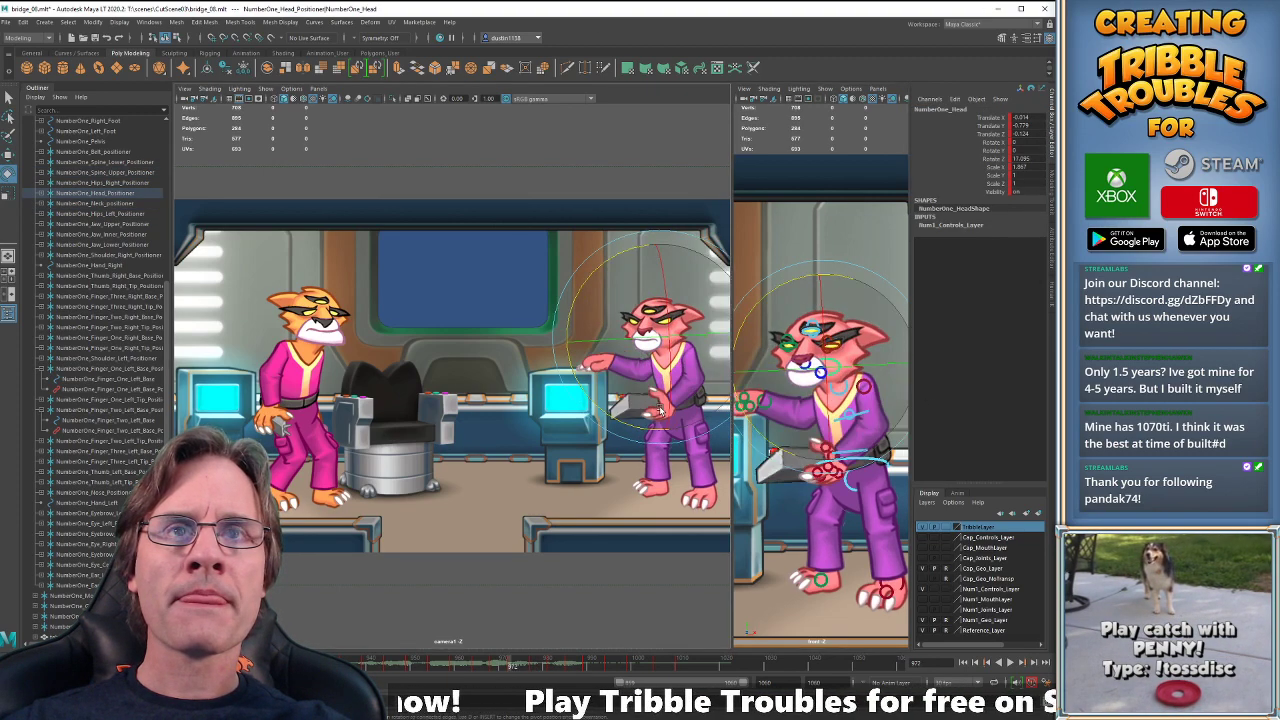
pyautogui.press('.')
pyautogui.press('.')
pyautogui.press('.')
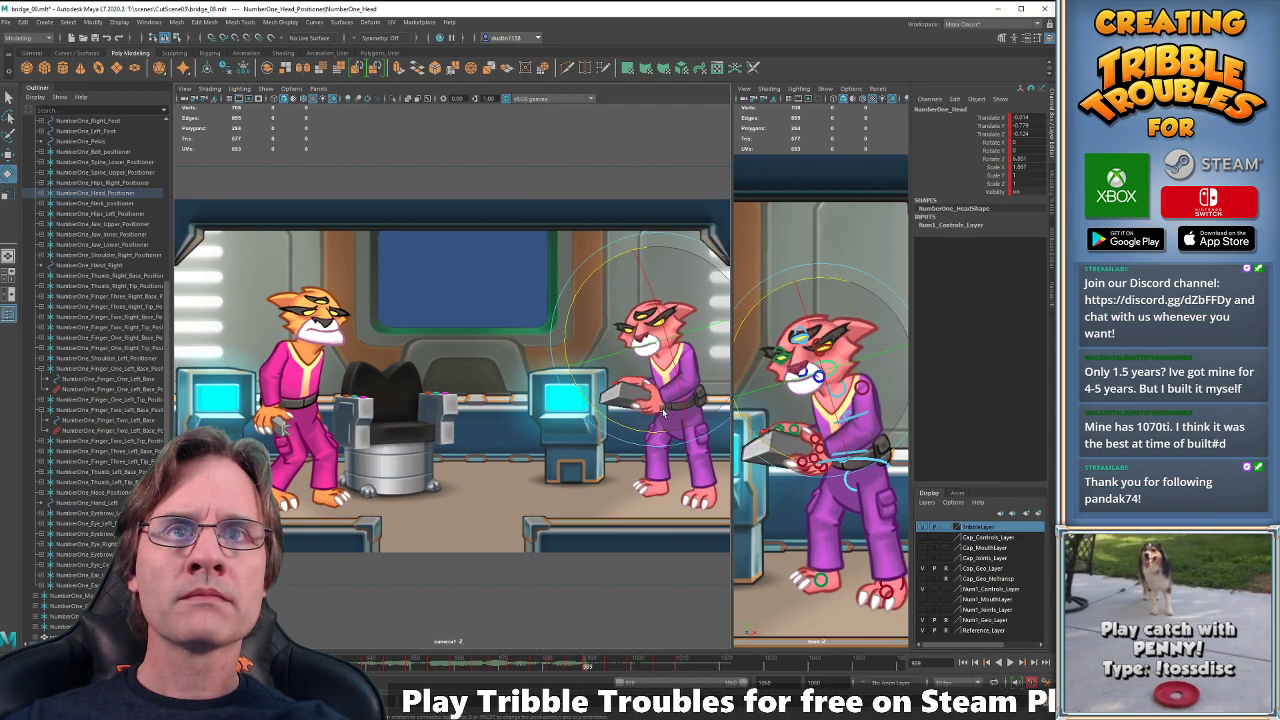
pyautogui.press('.')
pyautogui.press('.')
pyautogui.press('.')
pyautogui.press('.')
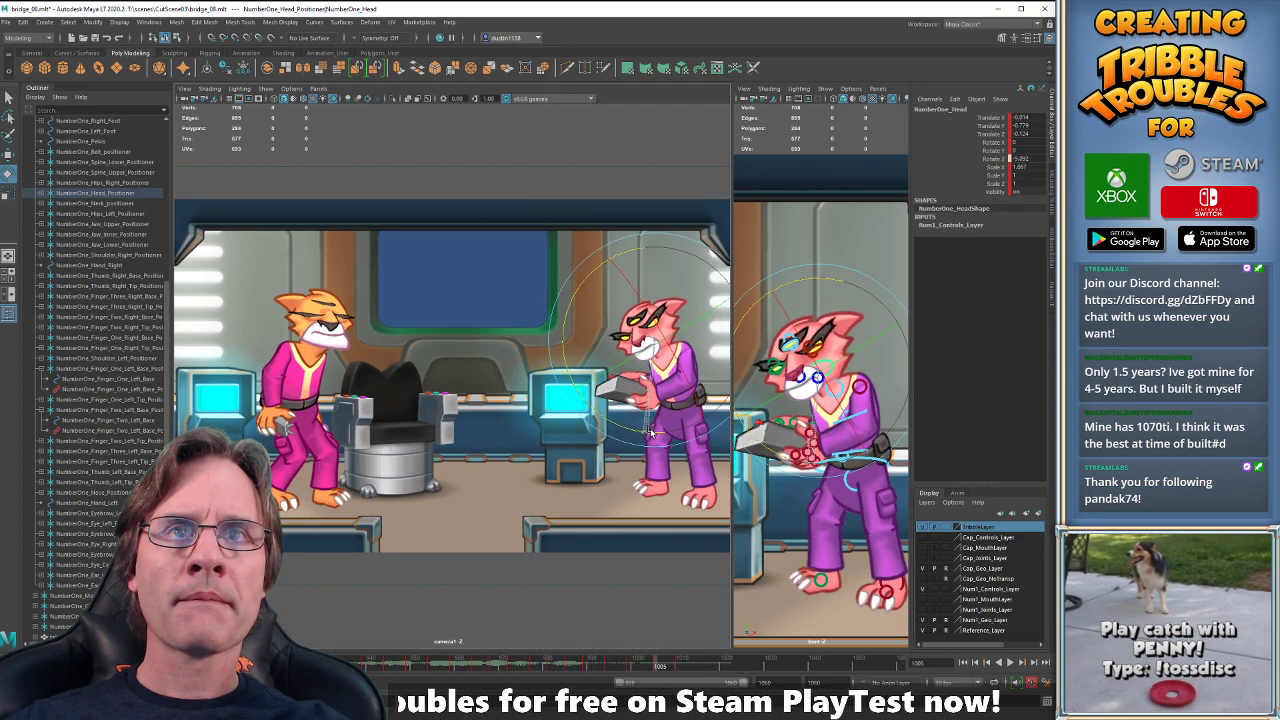
pyautogui.press('.')
pyautogui.press('.')
pyautogui.press('.')
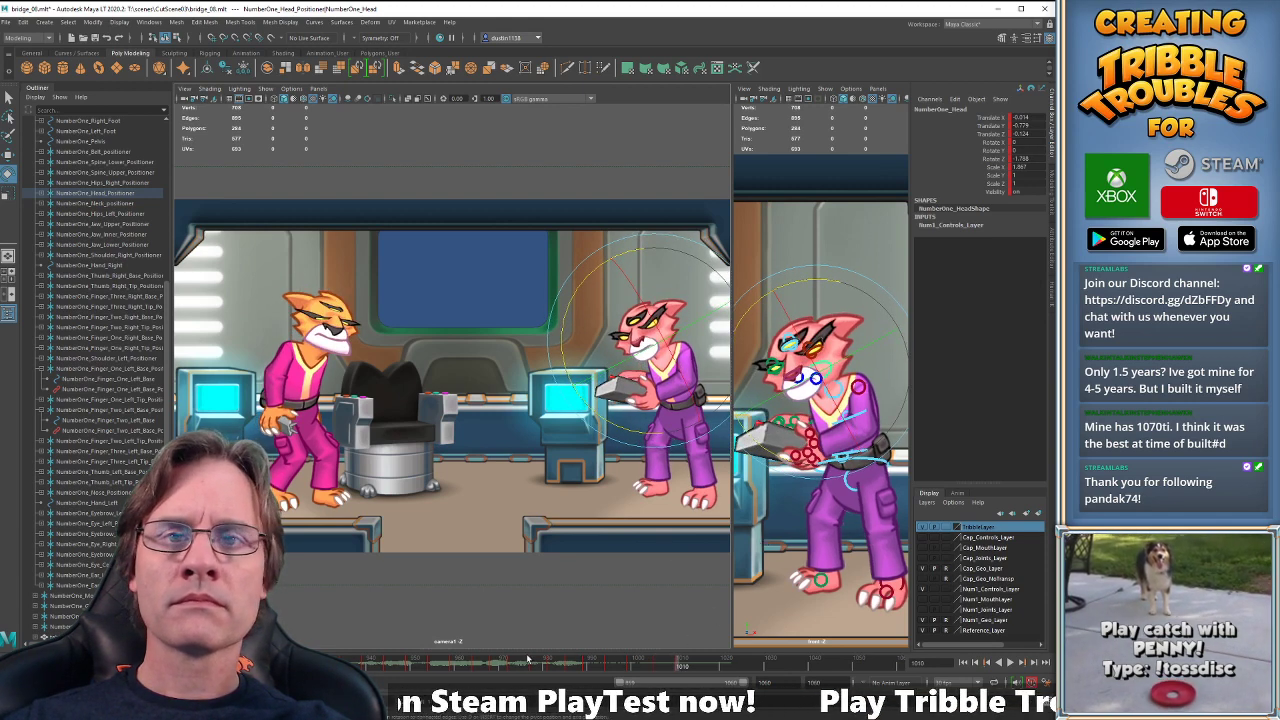
# - Play back the device-raising section repeatedly to review the head's motion
pyautogui.hotkey('alt', 'v')
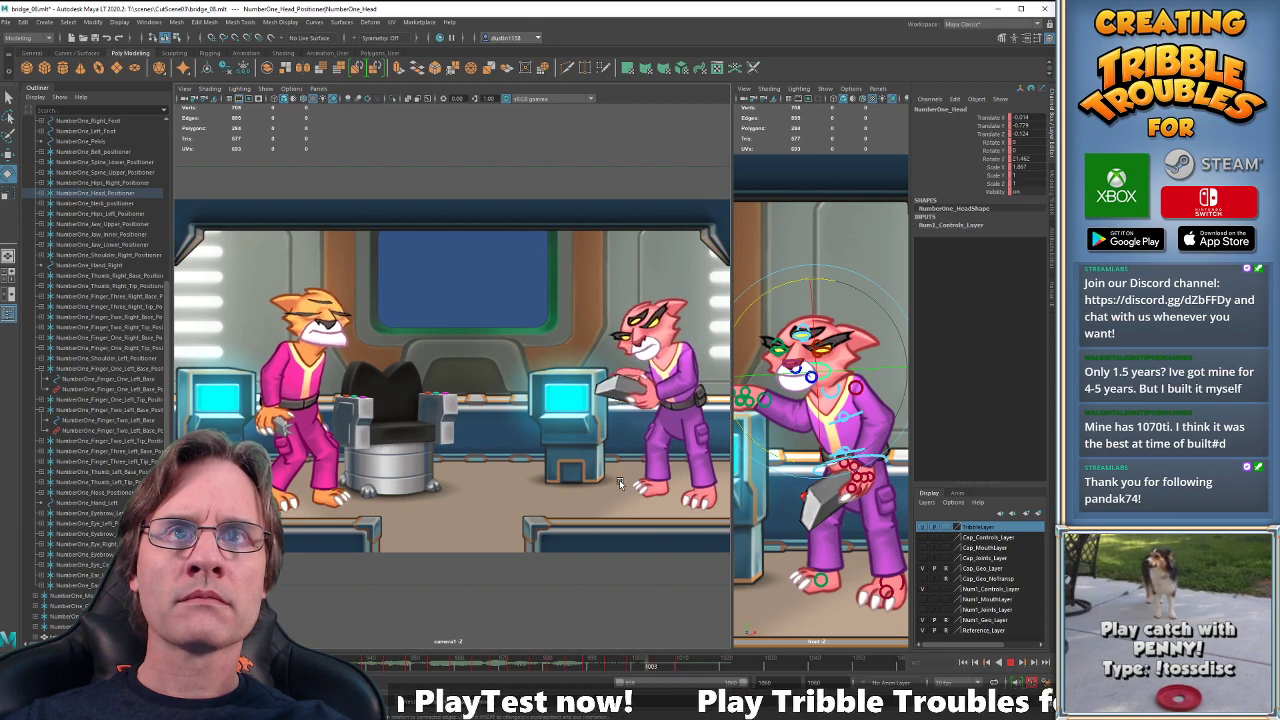
pyautogui.hotkey('alt', 'v')
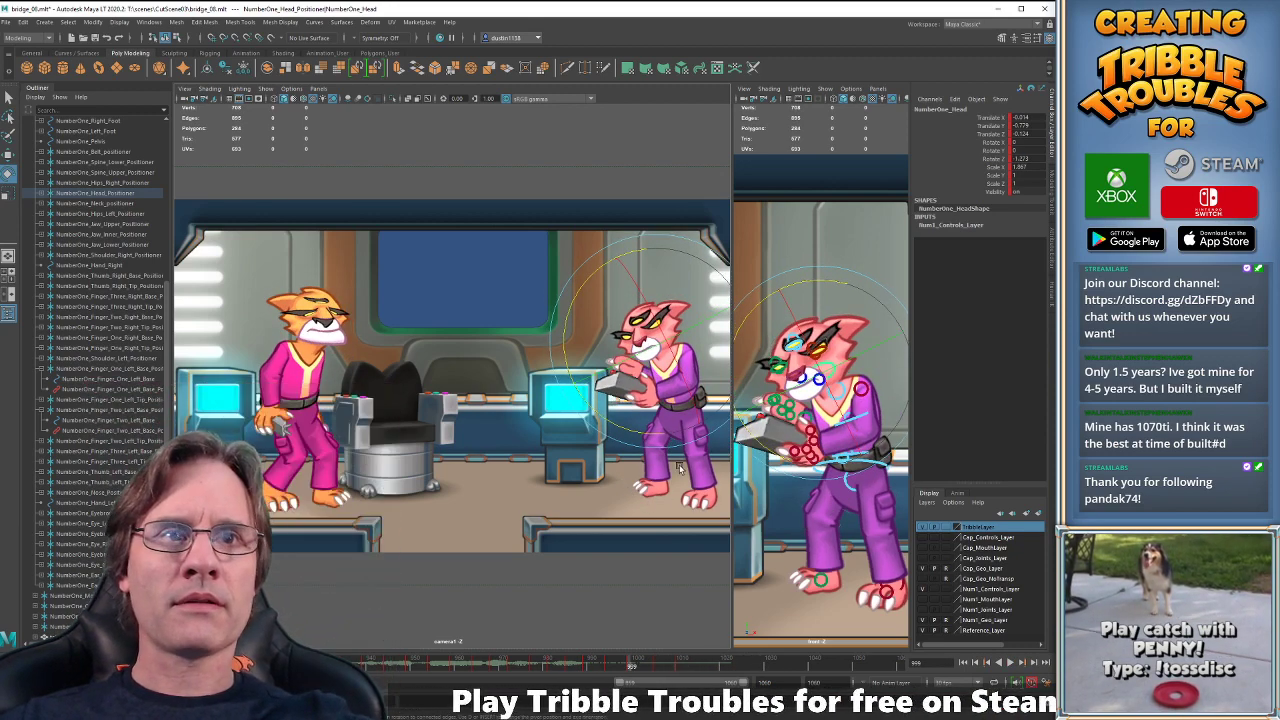
pyautogui.moveTo(680, 468); pyautogui.dragTo(594, 440)
pyautogui.hotkey('alt', 'v')
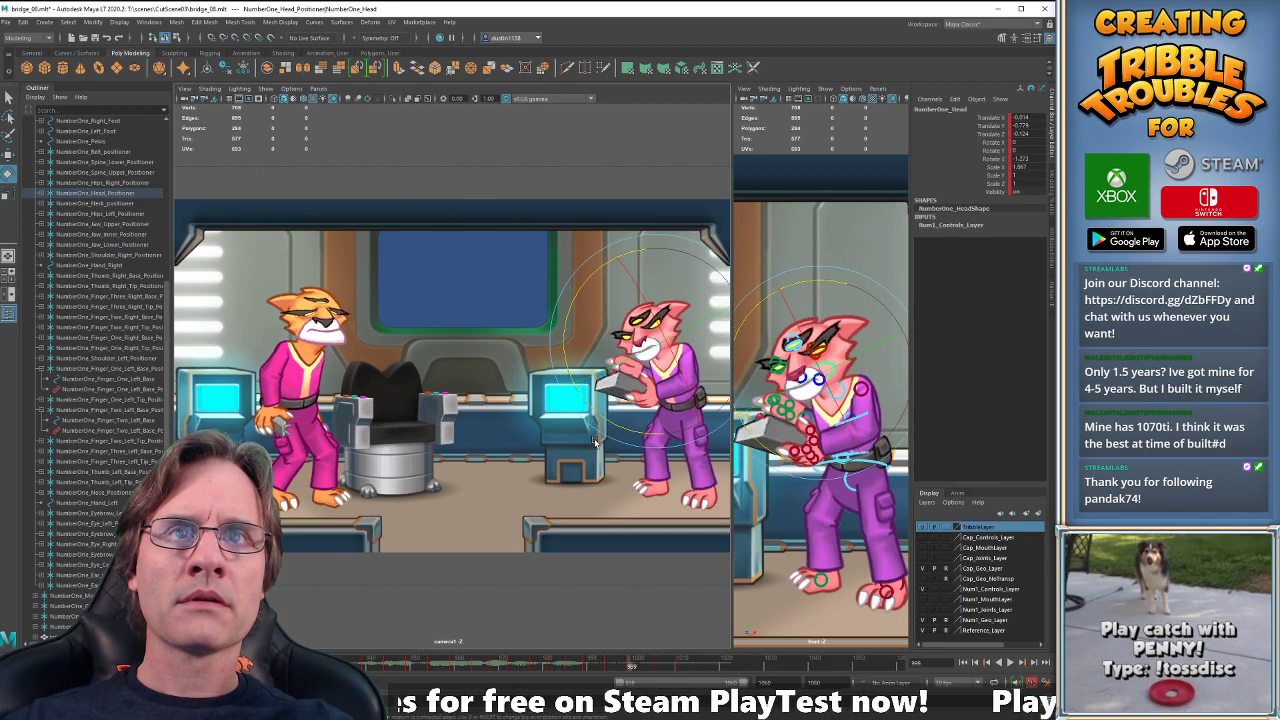
pyautogui.hotkey('alt', 'v')
# - Go to frame 1015, select the COG control and examine its Translate X curve in the Graph Editor
pyautogui.press('.')
pyautogui.press('w')
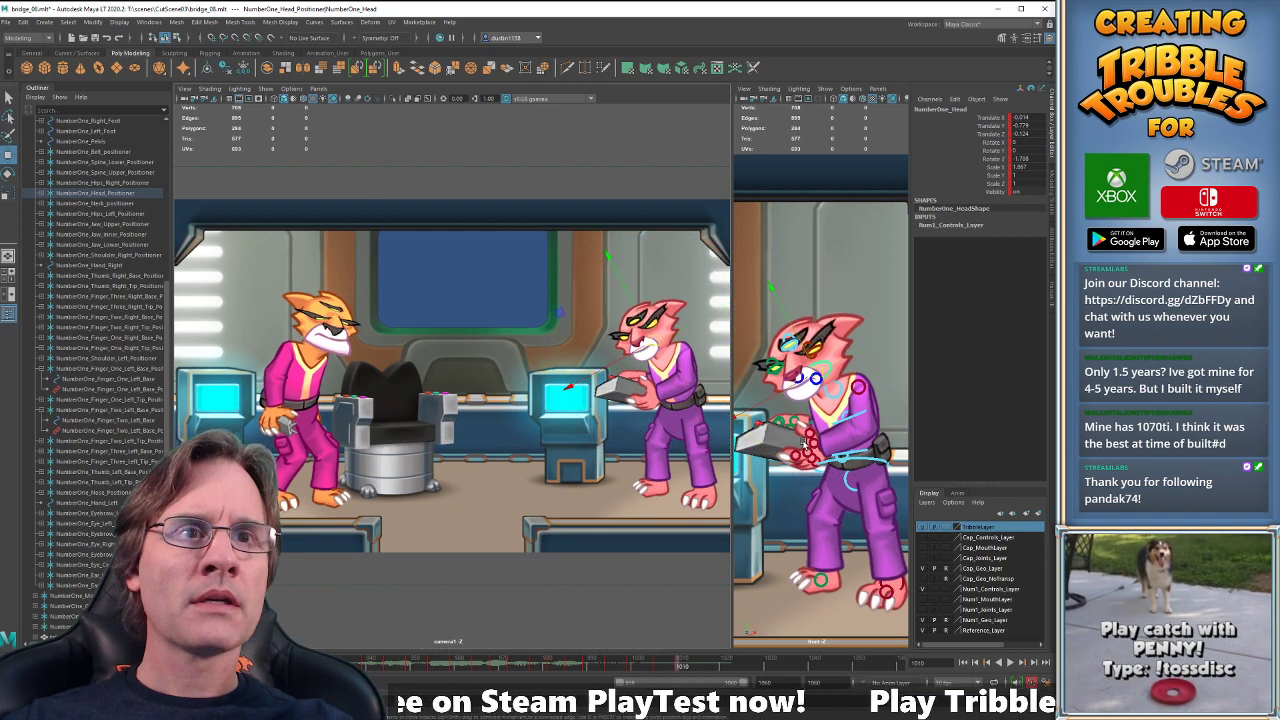
pyautogui.hotkey('alt', '.')
pyautogui.hotkey('alt', '.')
pyautogui.hotkey('alt', '.')
pyautogui.hotkey('alt', '.')
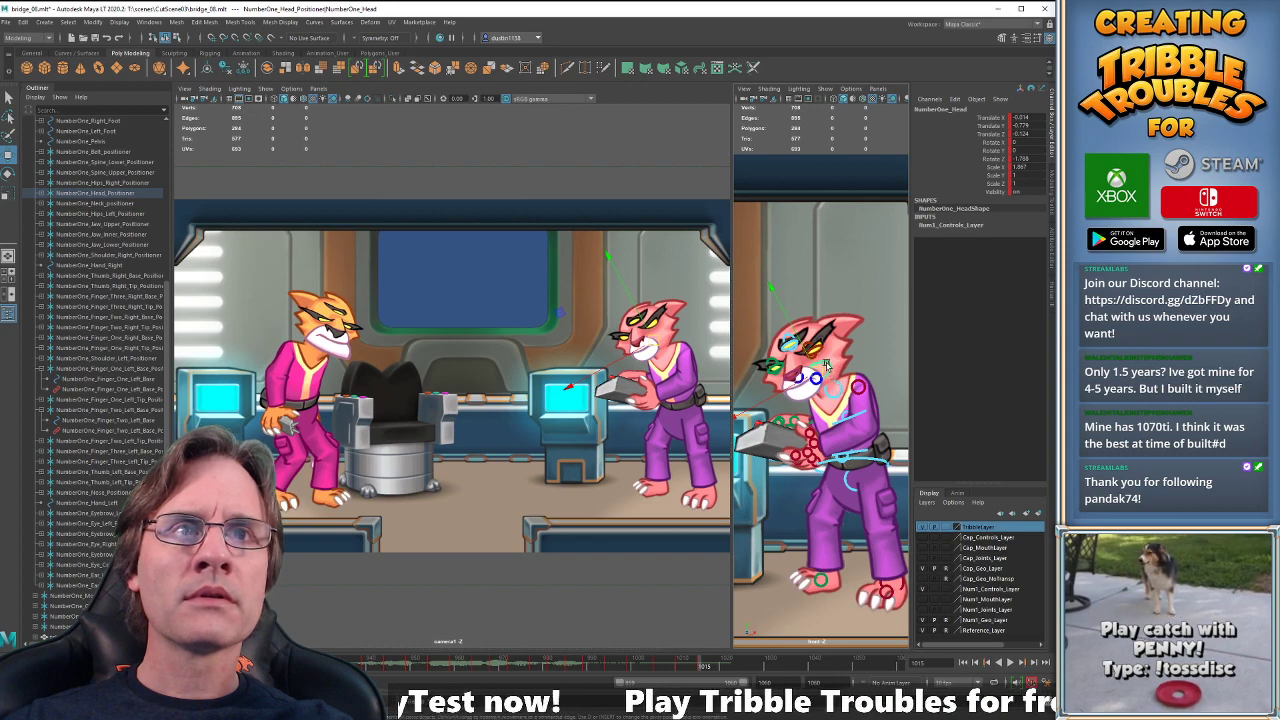
pyautogui.click(871, 461)
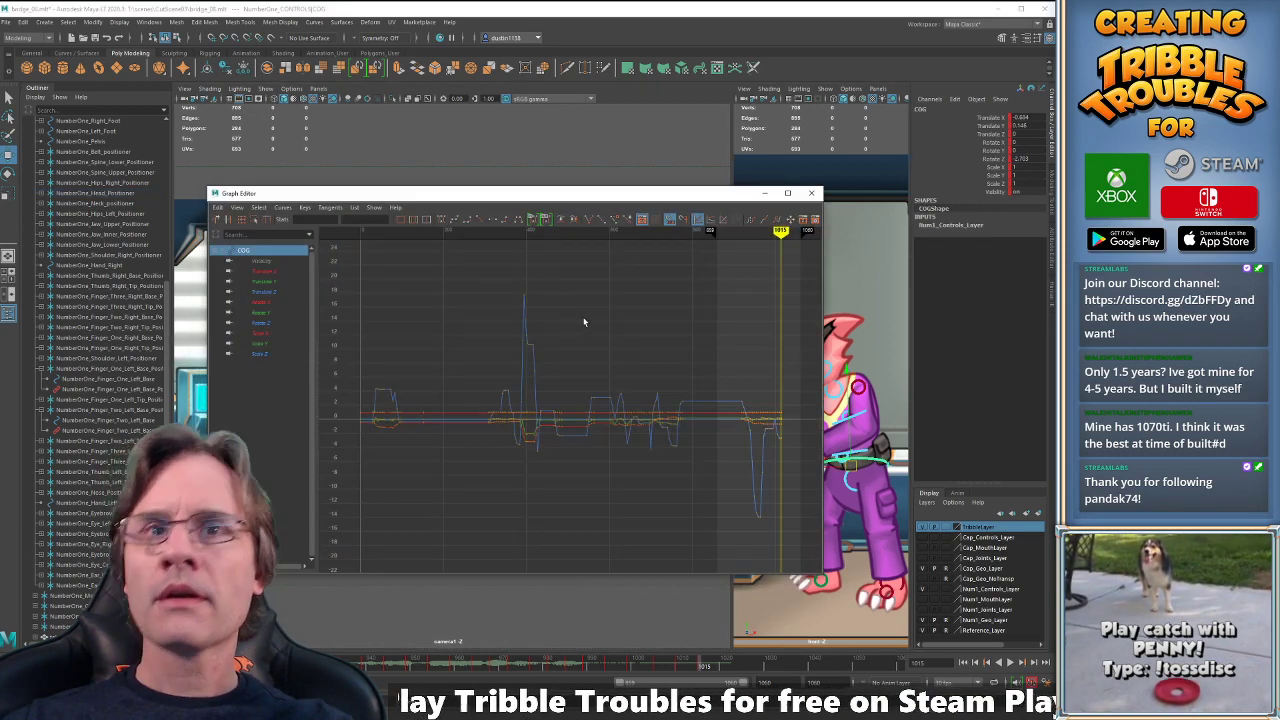
pyautogui.click(292, 272)
pyautogui.press('f')
pyautogui.moveTo(751, 318); pyautogui.dragTo(789, 380)
pyautogui.press('f')
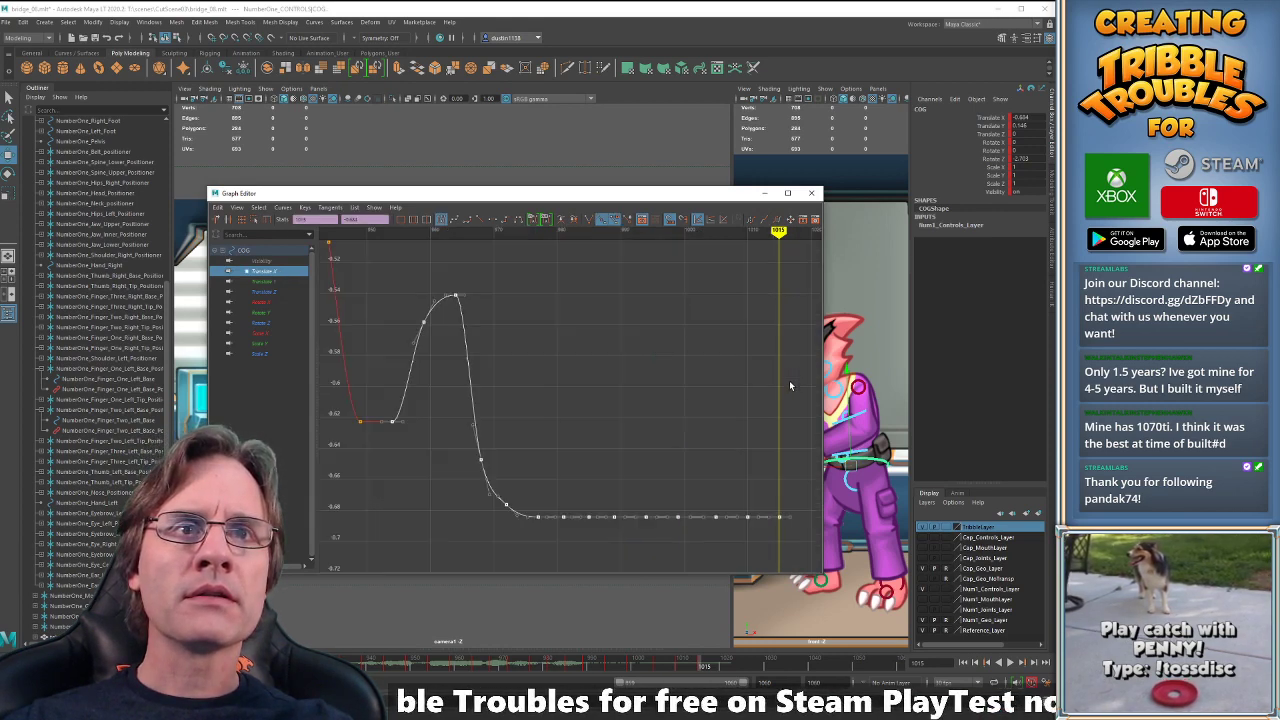
pyautogui.click(774, 408)
# - Lower the COG's Translate Y key at frame 1015 to about 0.138 on its curve
pyautogui.click(265, 283)
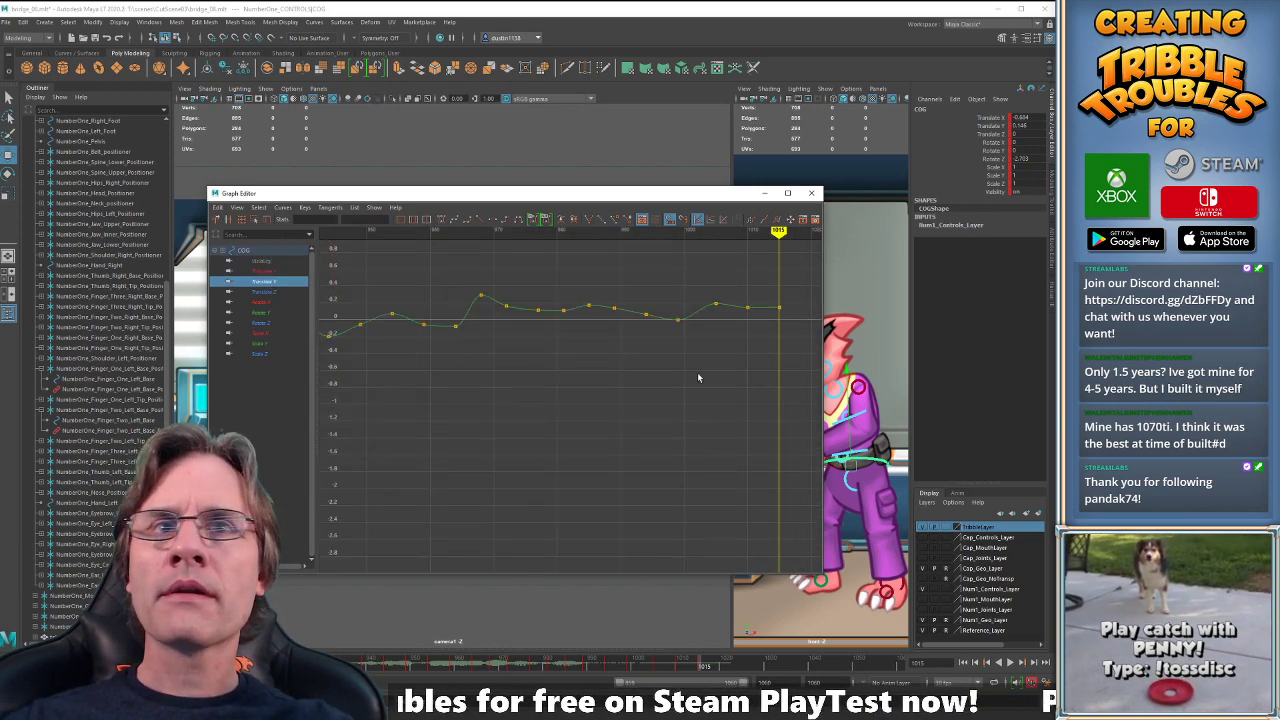
pyautogui.moveTo(796, 357); pyautogui.dragTo(796, 355)
pyautogui.press('f')
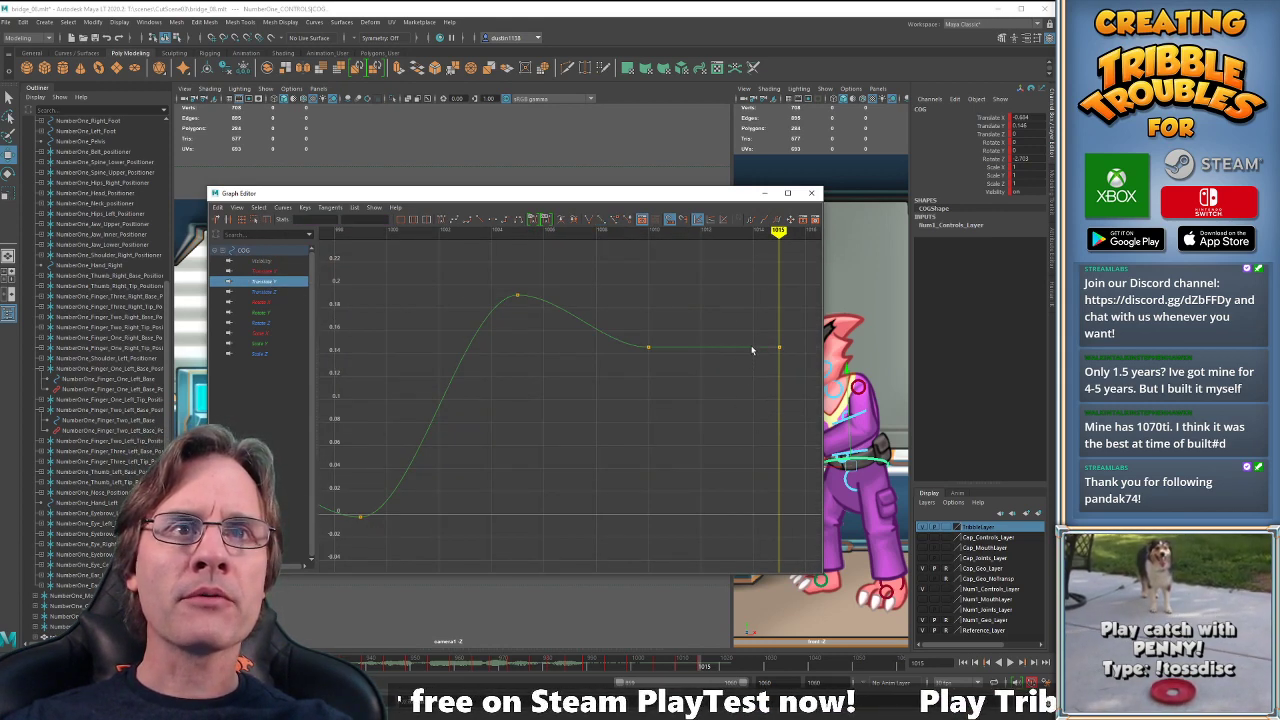
pyautogui.moveTo(756, 383); pyautogui.dragTo(756, 398, button='middle')
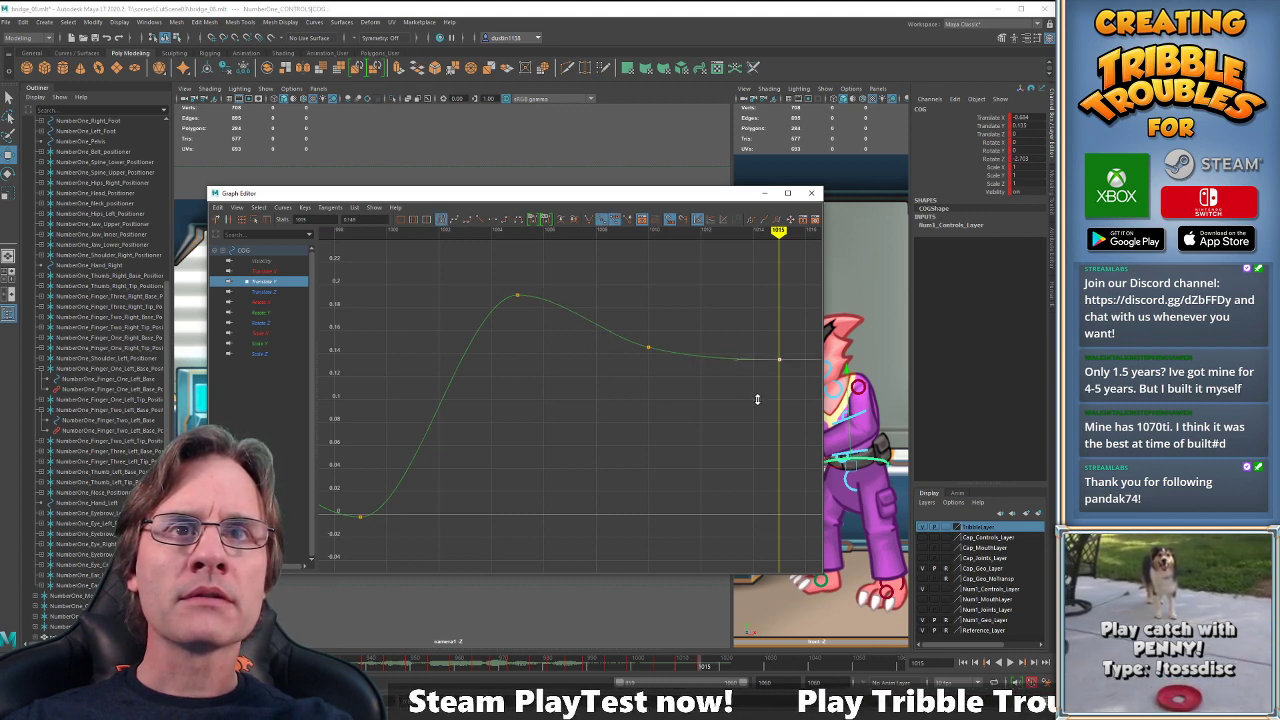
# - Raise the COG's Rotate Z key at frame 1015 to about -2.627 on its curve and minimize the Graph Editor
pyautogui.click(243, 322)
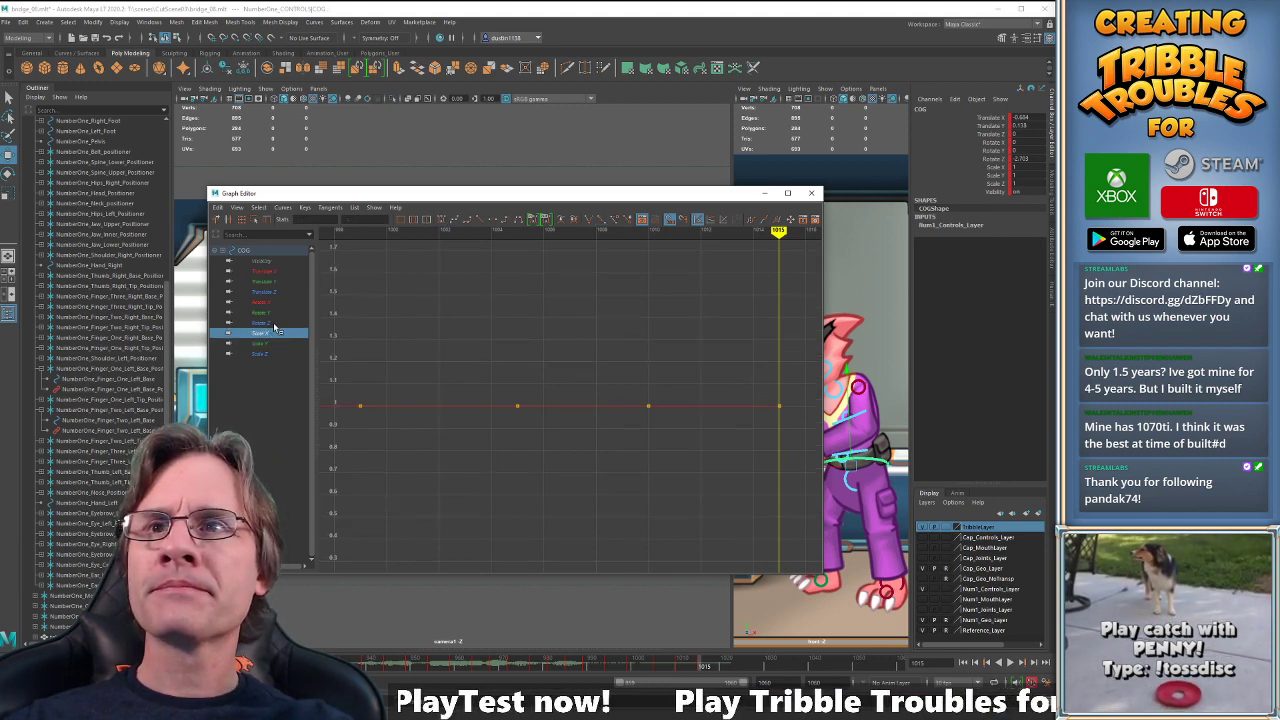
pyautogui.moveTo(813, 477); pyautogui.dragTo(810, 476)
pyautogui.press('f')
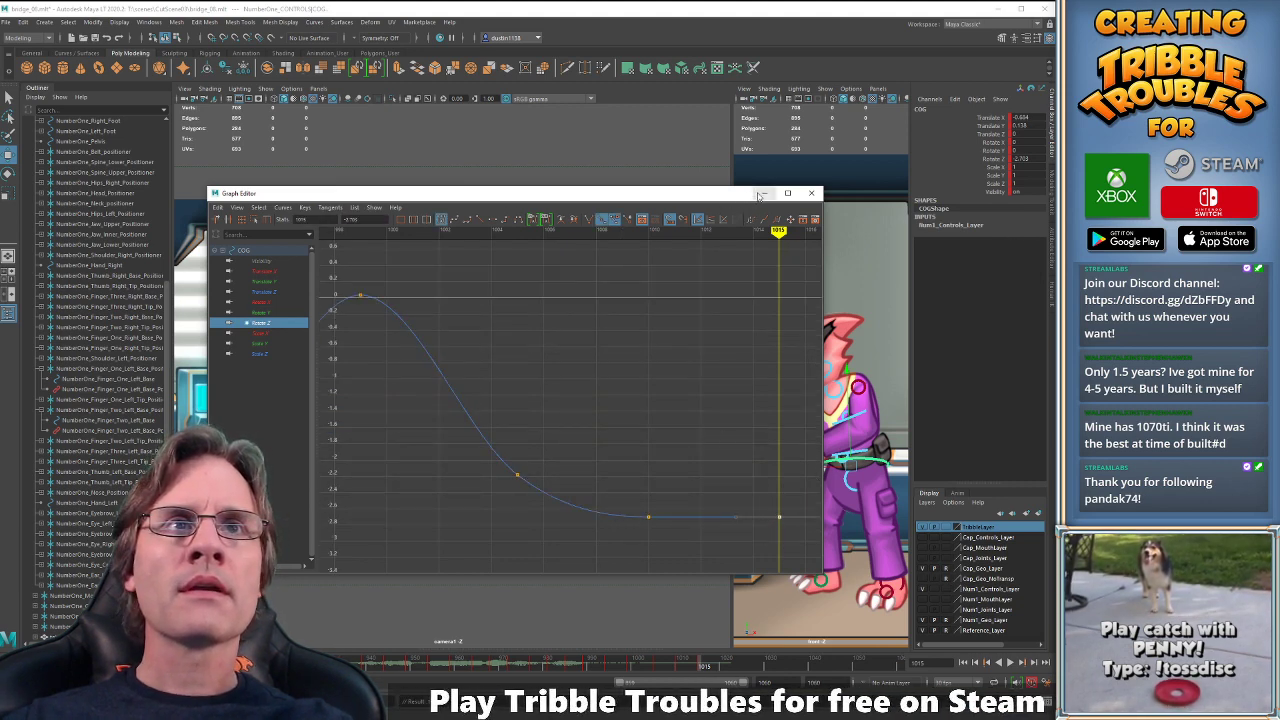
pyautogui.moveTo(726, 450); pyautogui.dragTo(763, 462, button='middle')
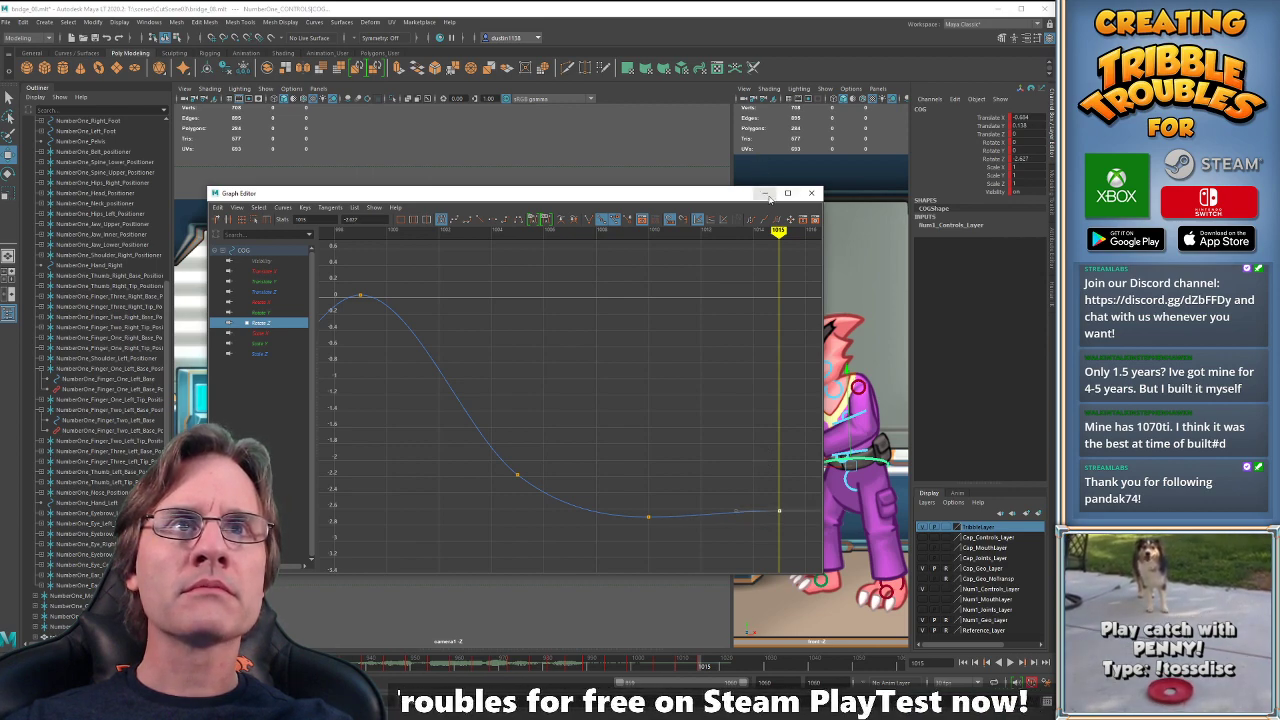
pyautogui.click(766, 194)
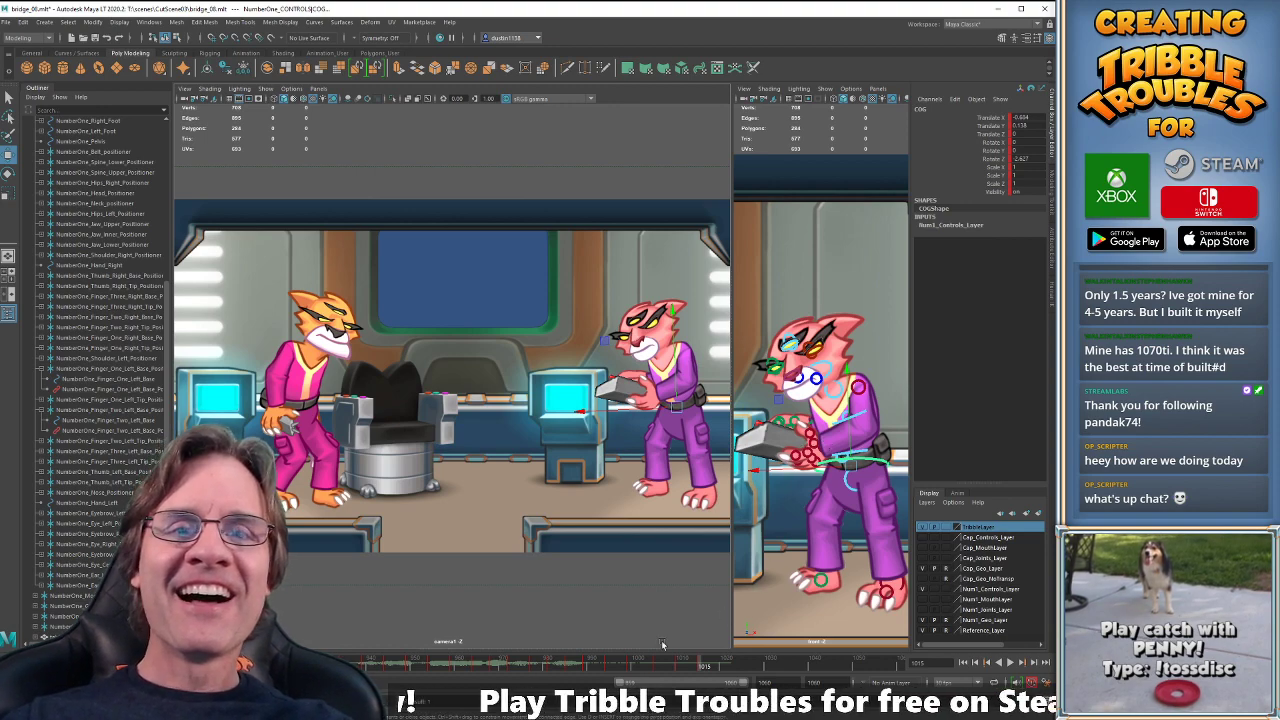
# - Play back the shot twice to review how NumberOne's body settles with the adjusted COG keys
pyautogui.hotkey('alt', 'v')
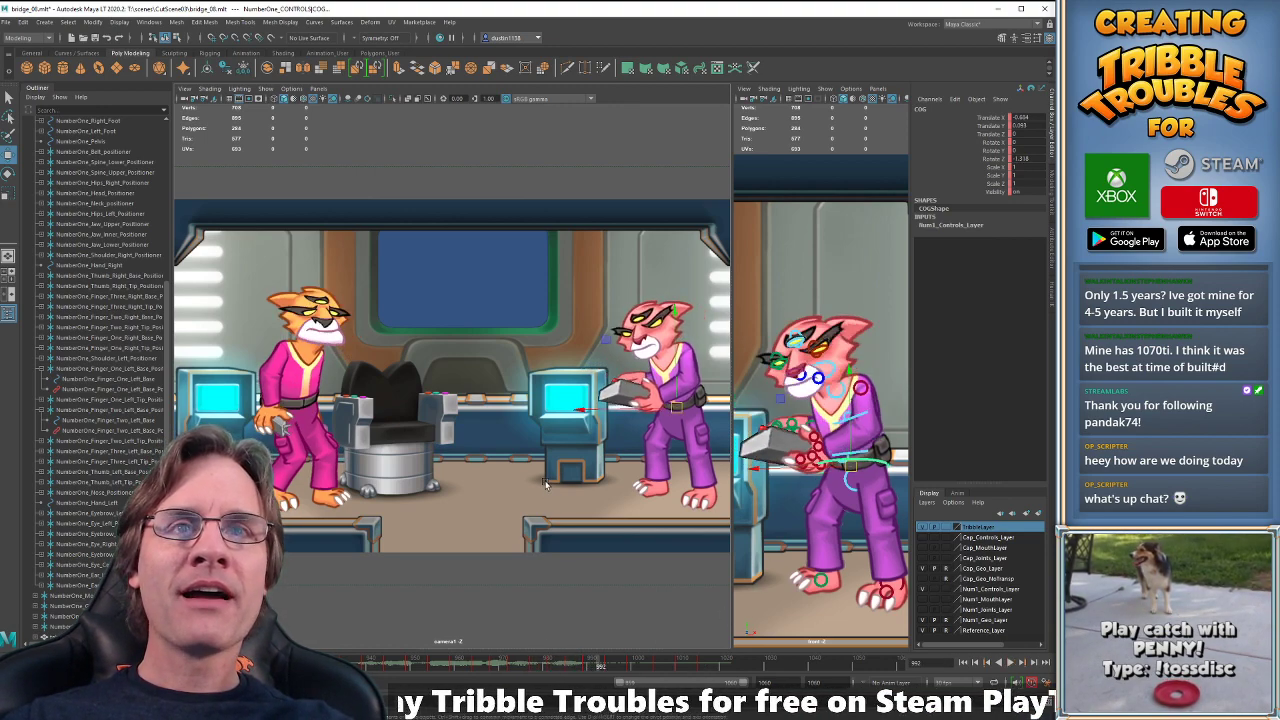
pyautogui.hotkey('alt', 'v')
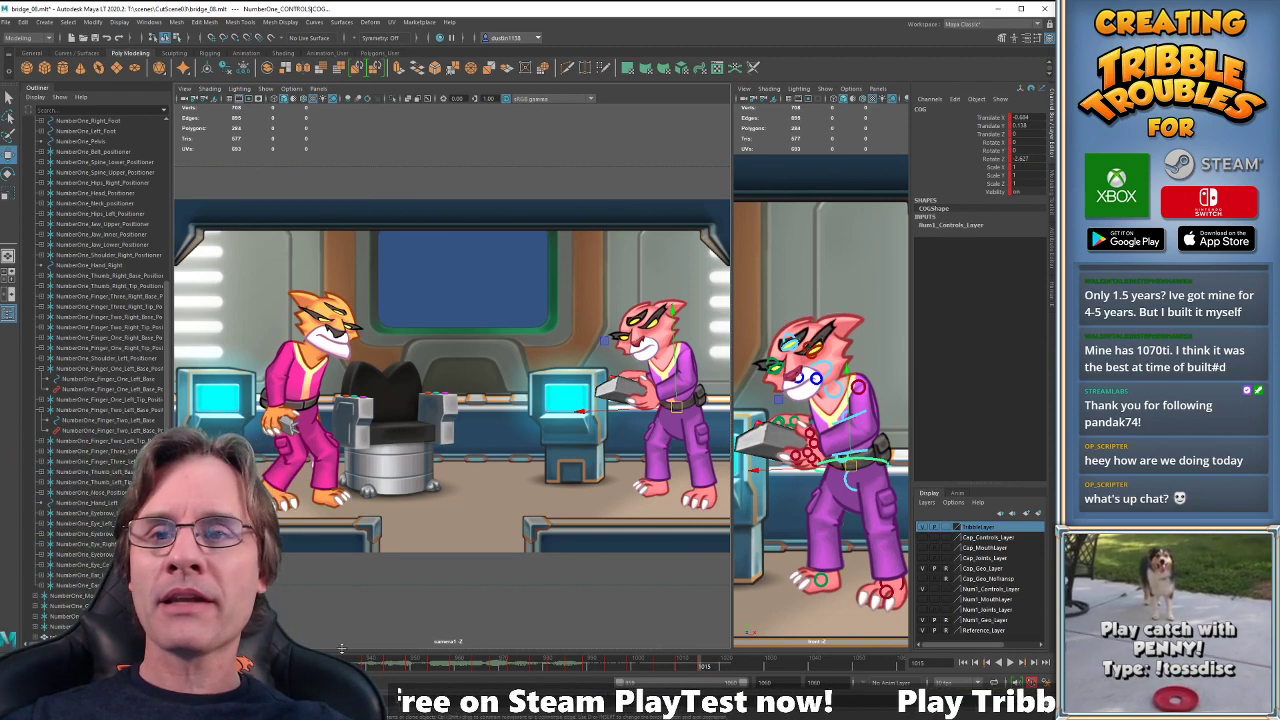
pyautogui.hotkey('alt', 'v')
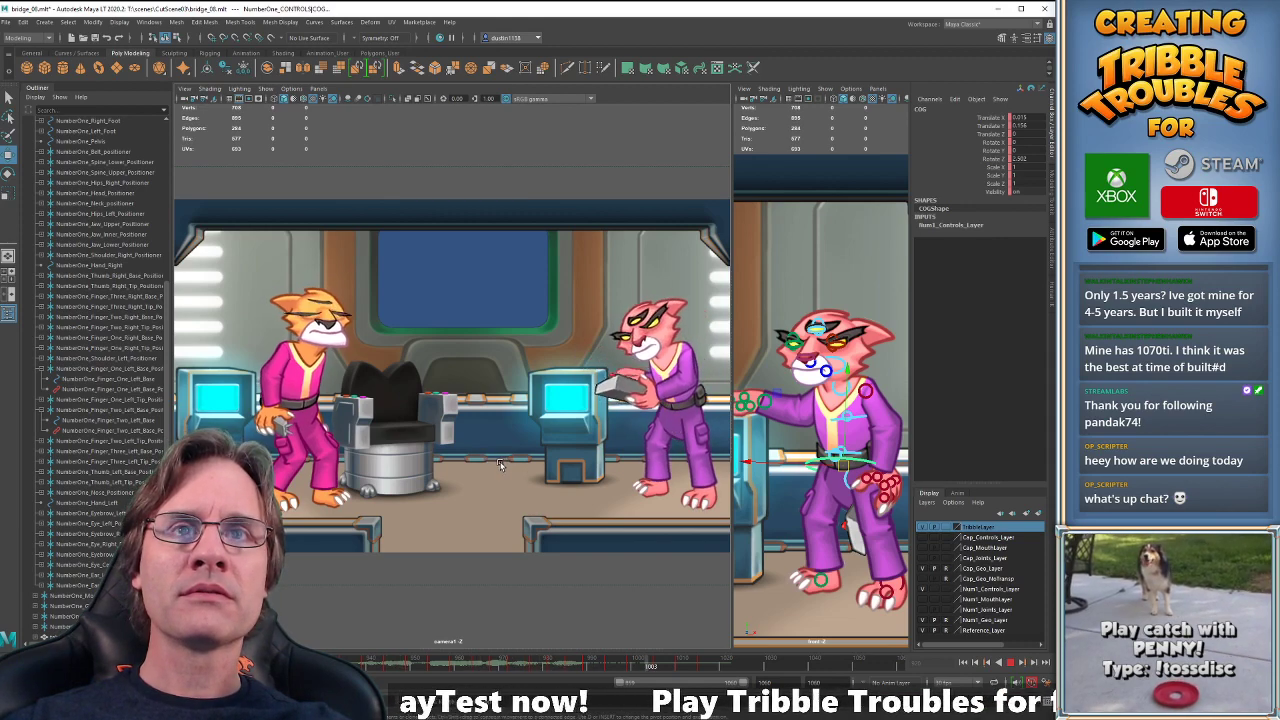
pyautogui.hotkey('alt', 'v')
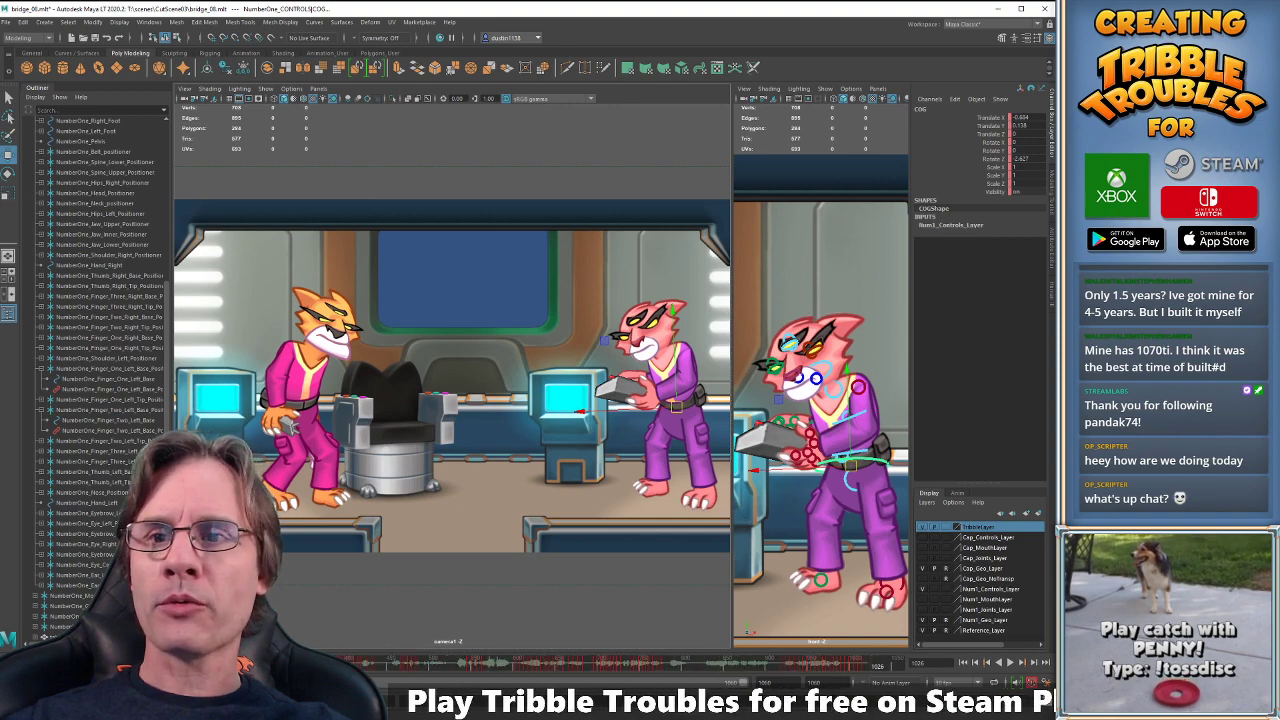
# - Deselect all controls, maximize the camera view and play the whole cutscene from its first frame
pyautogui.click(313, 589)
pyautogui.press('space')
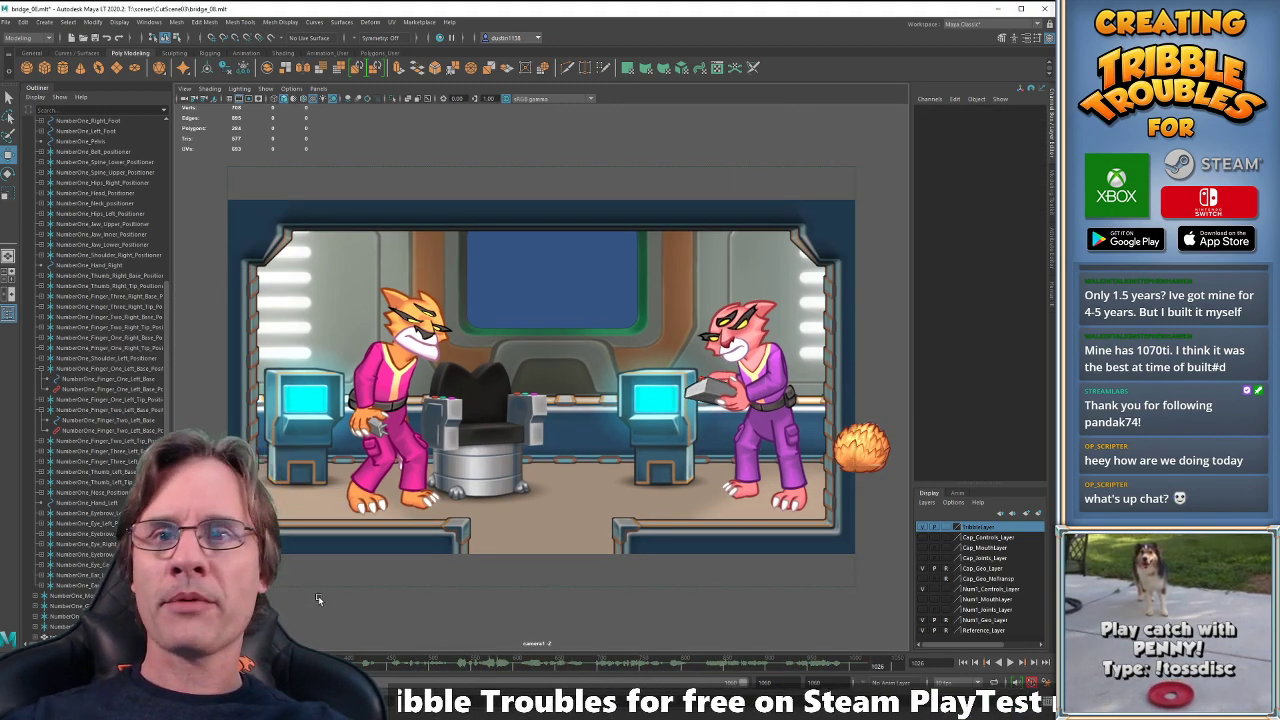
pyautogui.hotkey('alt', 'shift', 'v')
pyautogui.hotkey('alt', 'v')
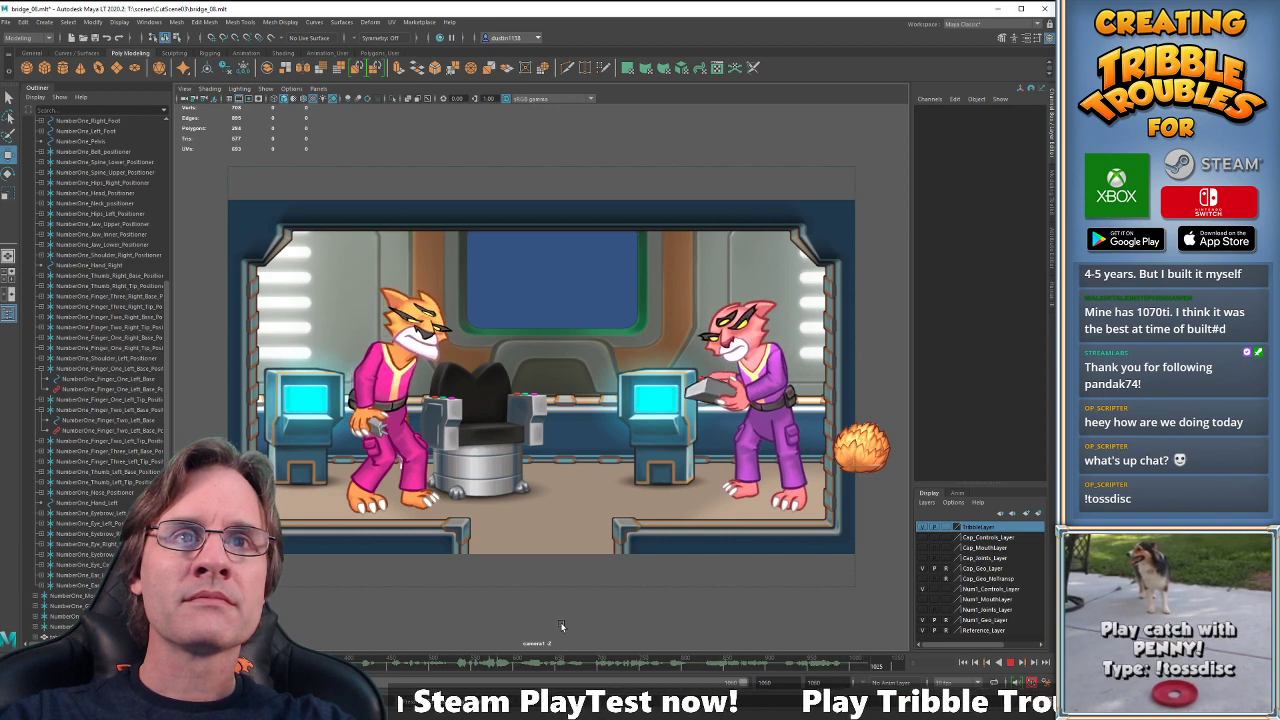
pyautogui.press('Escape')
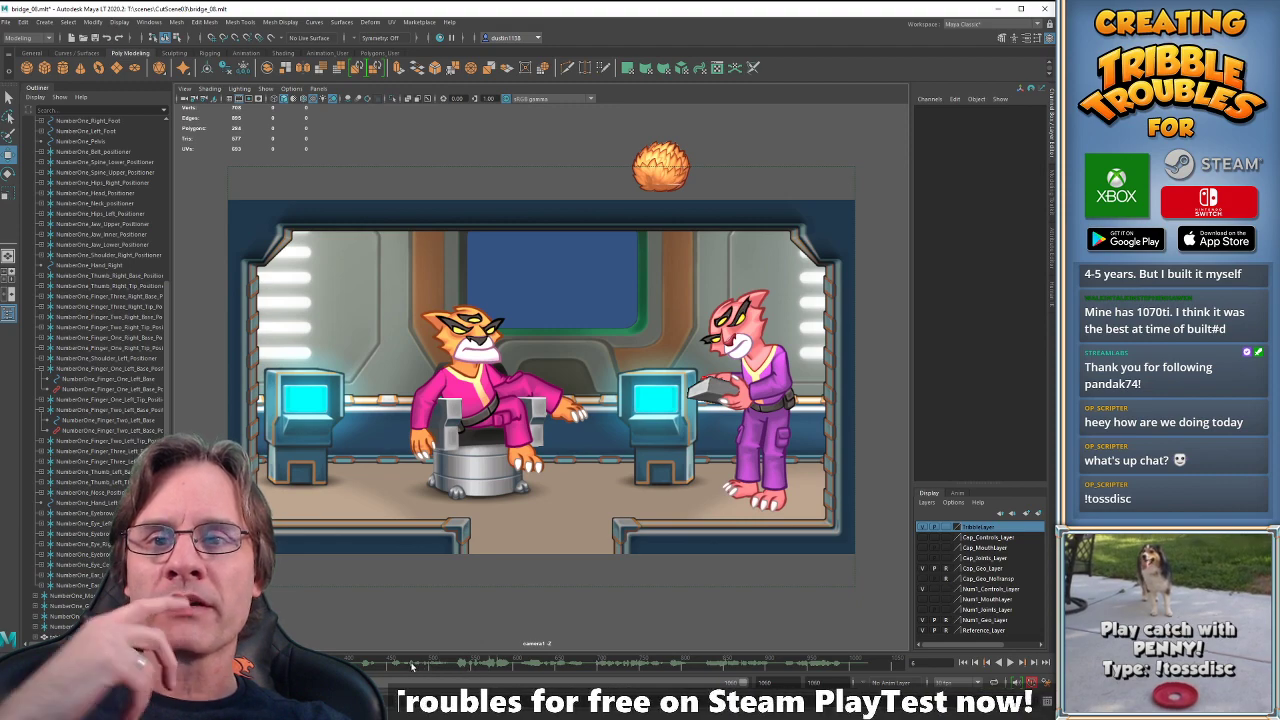
# - Replay and scrub the closing section in the maximized camera view, and return to the first frame
pyautogui.hotkey('alt', 'v')
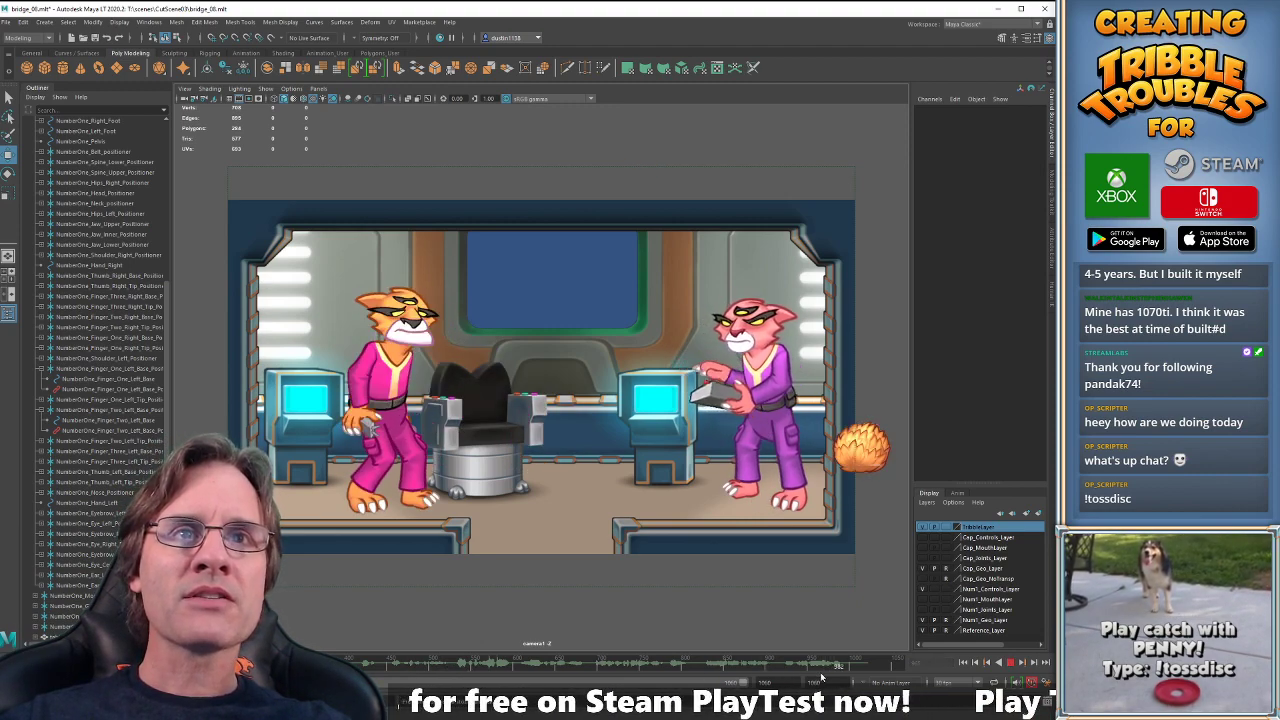
pyautogui.hotkey('alt', 'v')
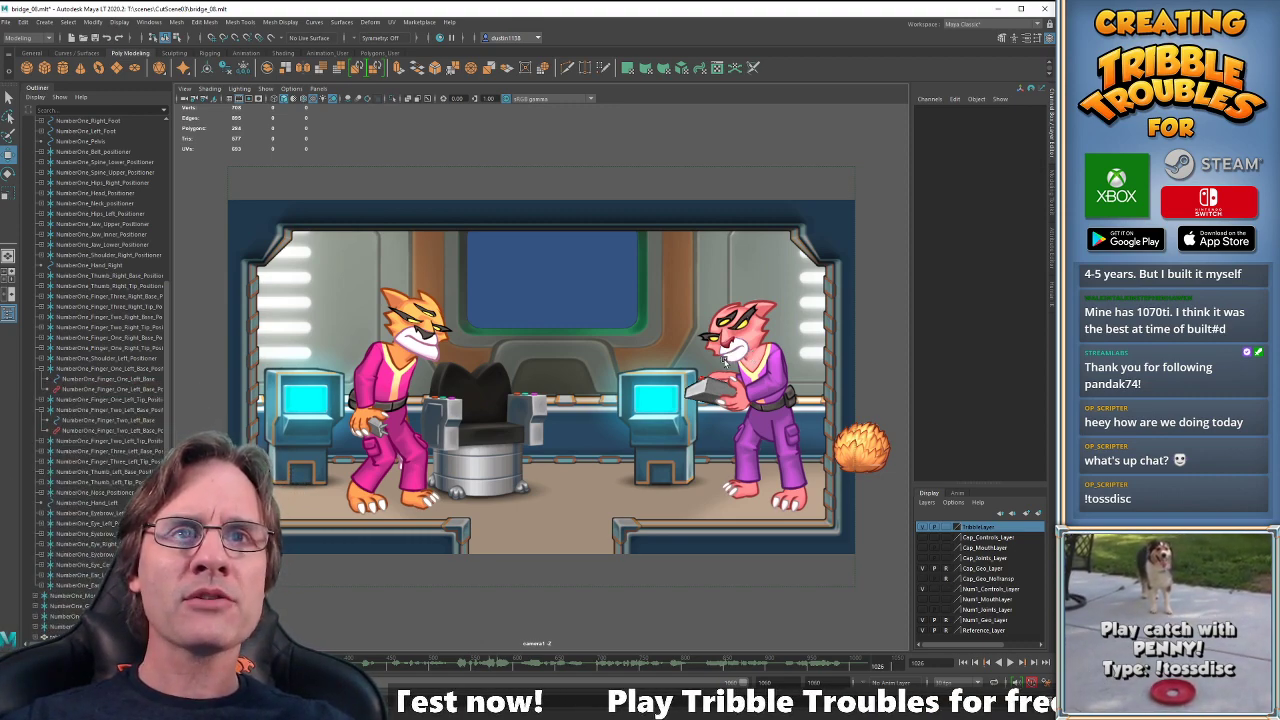
pyautogui.hotkey('alt', 'v')
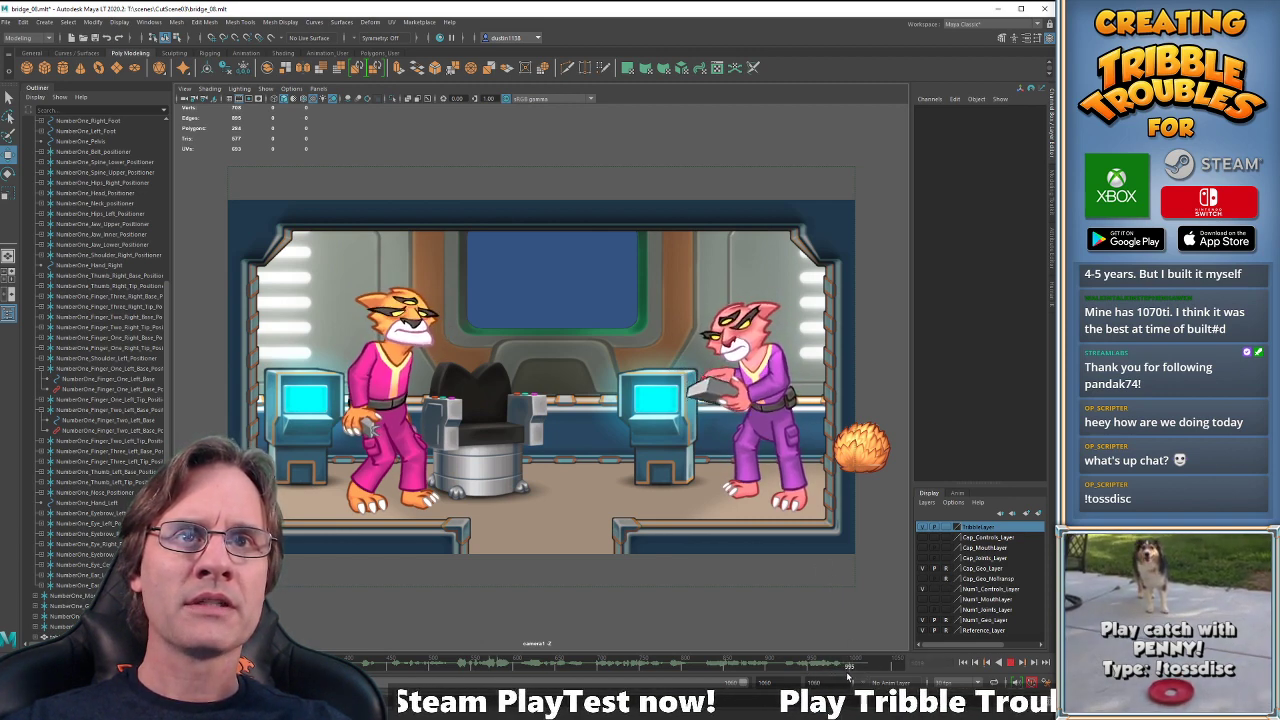
pyautogui.hotkey('alt', 'v')
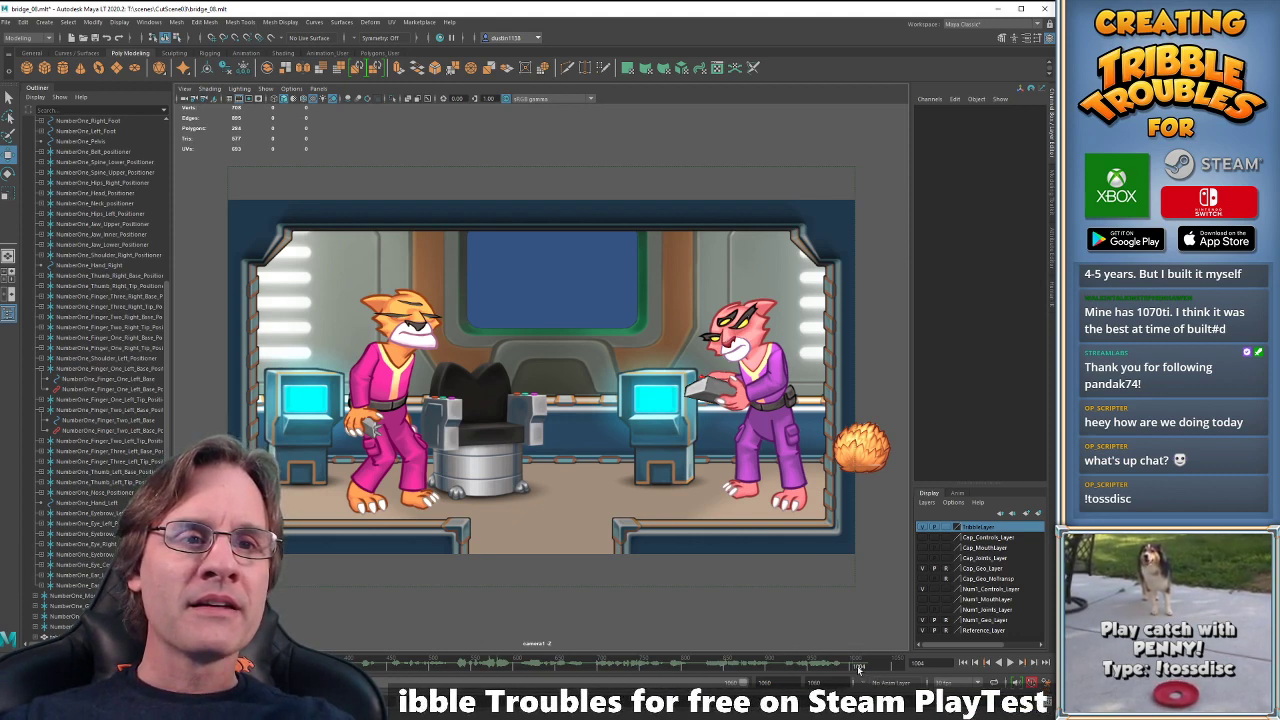
pyautogui.moveTo(857, 667); pyautogui.dragTo(900, 669)
pyautogui.hotkey('alt', 'shift', 'v')
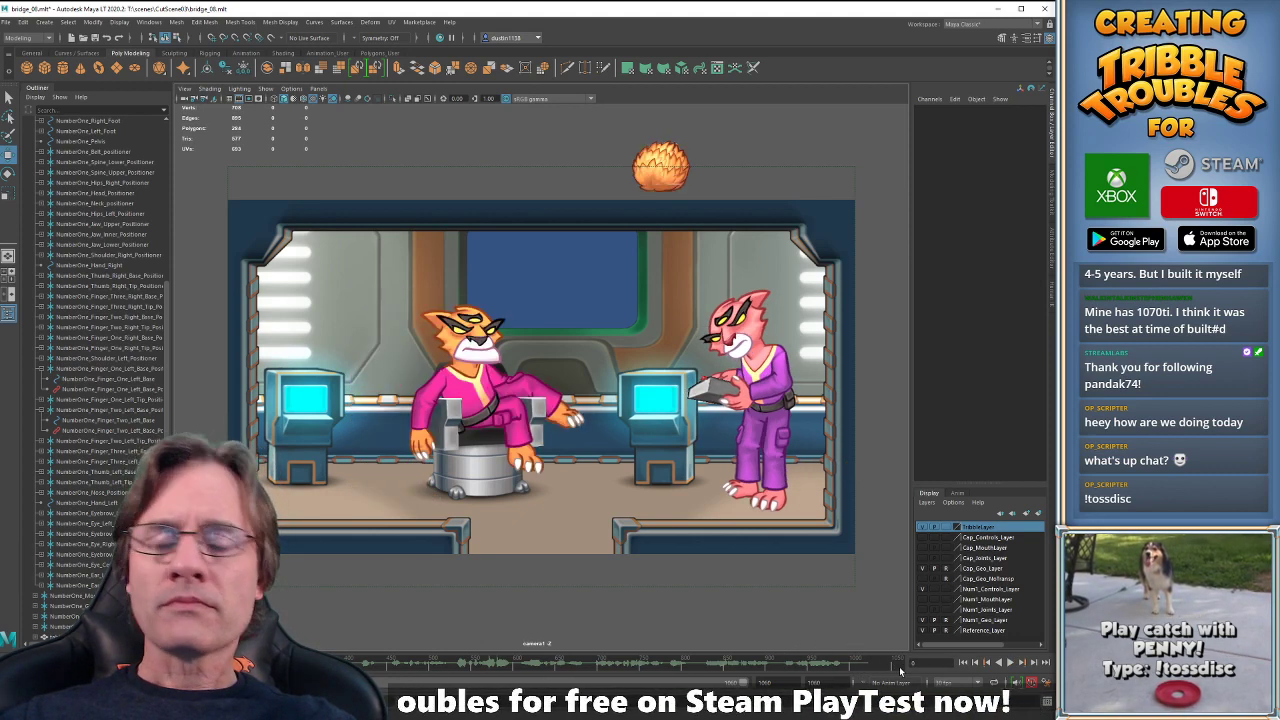